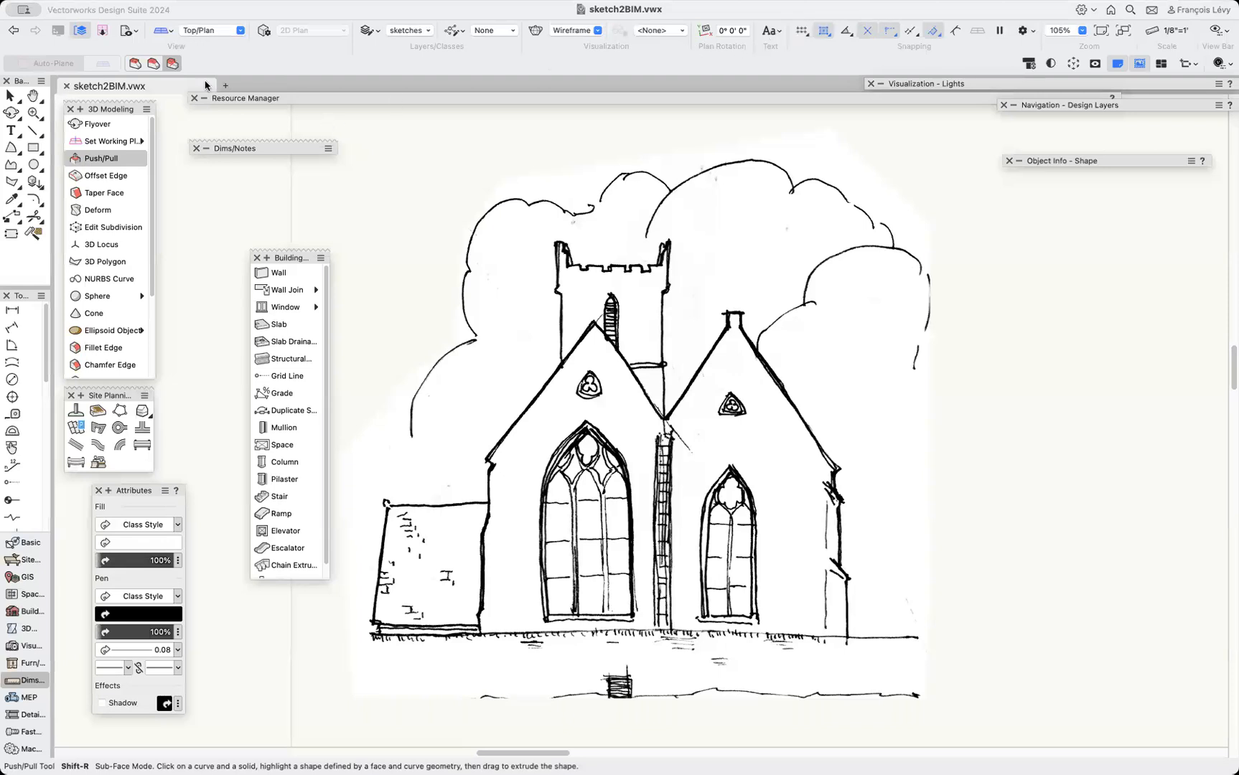
Restore the saved view 1 sketches.
click(136, 34)
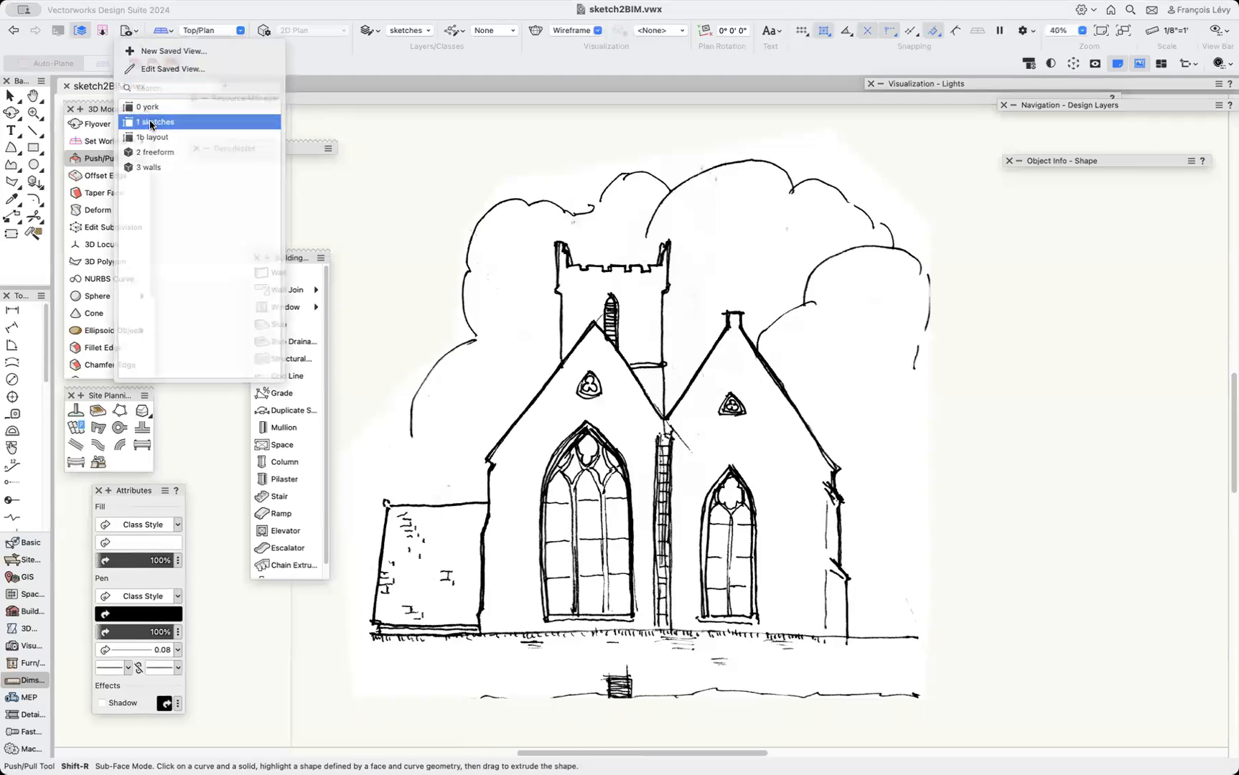
click(150, 123)
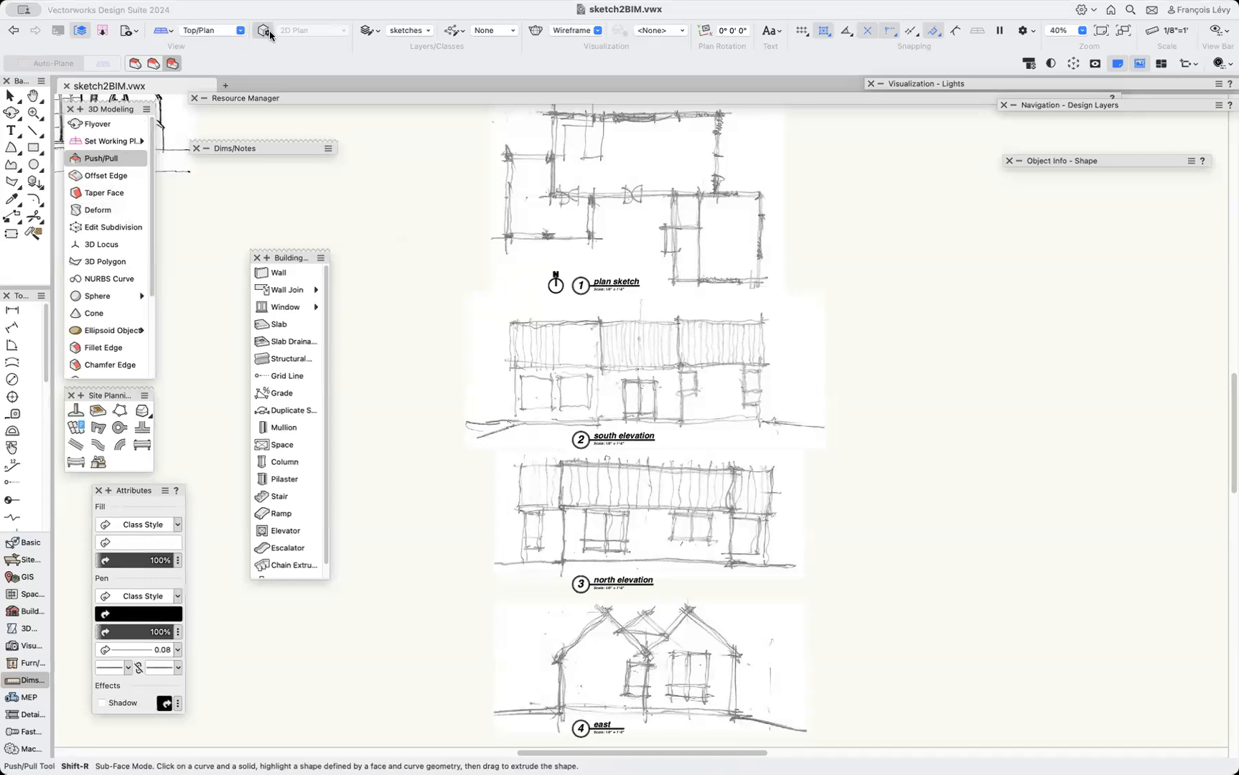
Restore the saved view 1b layout.
click(129, 30)
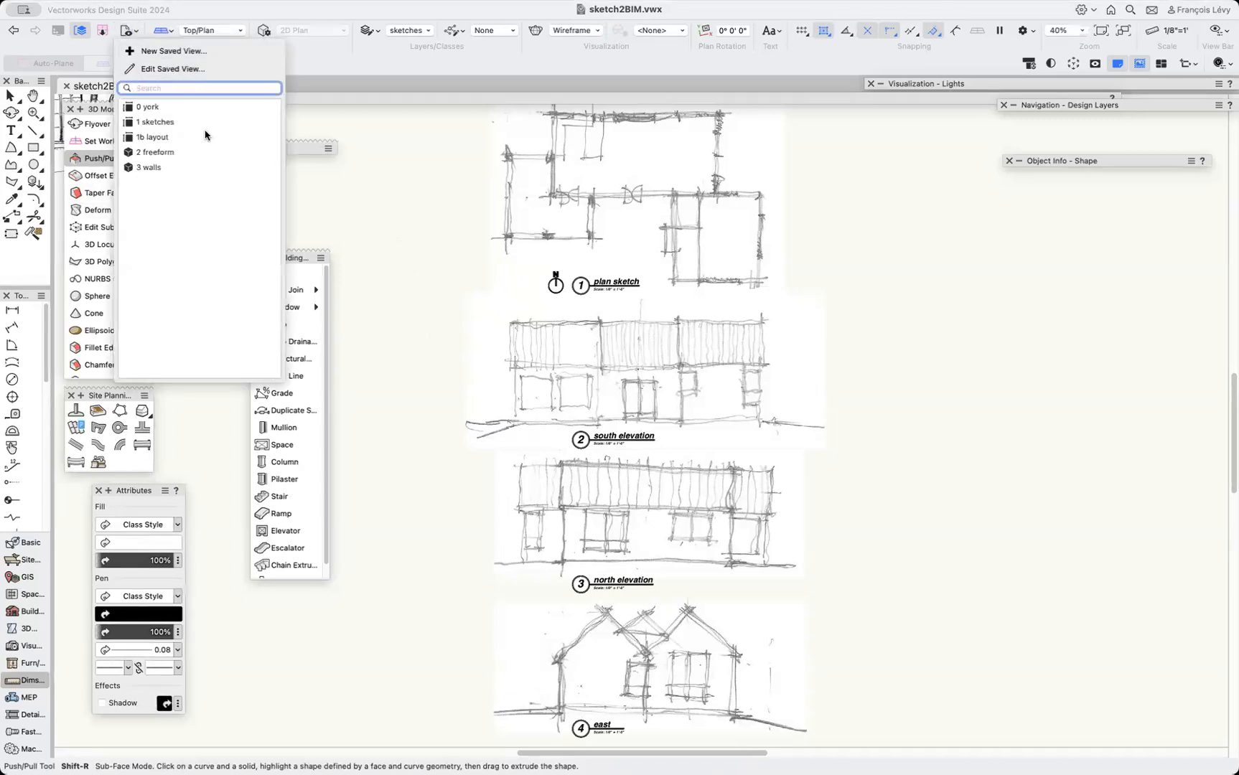
click(180, 133)
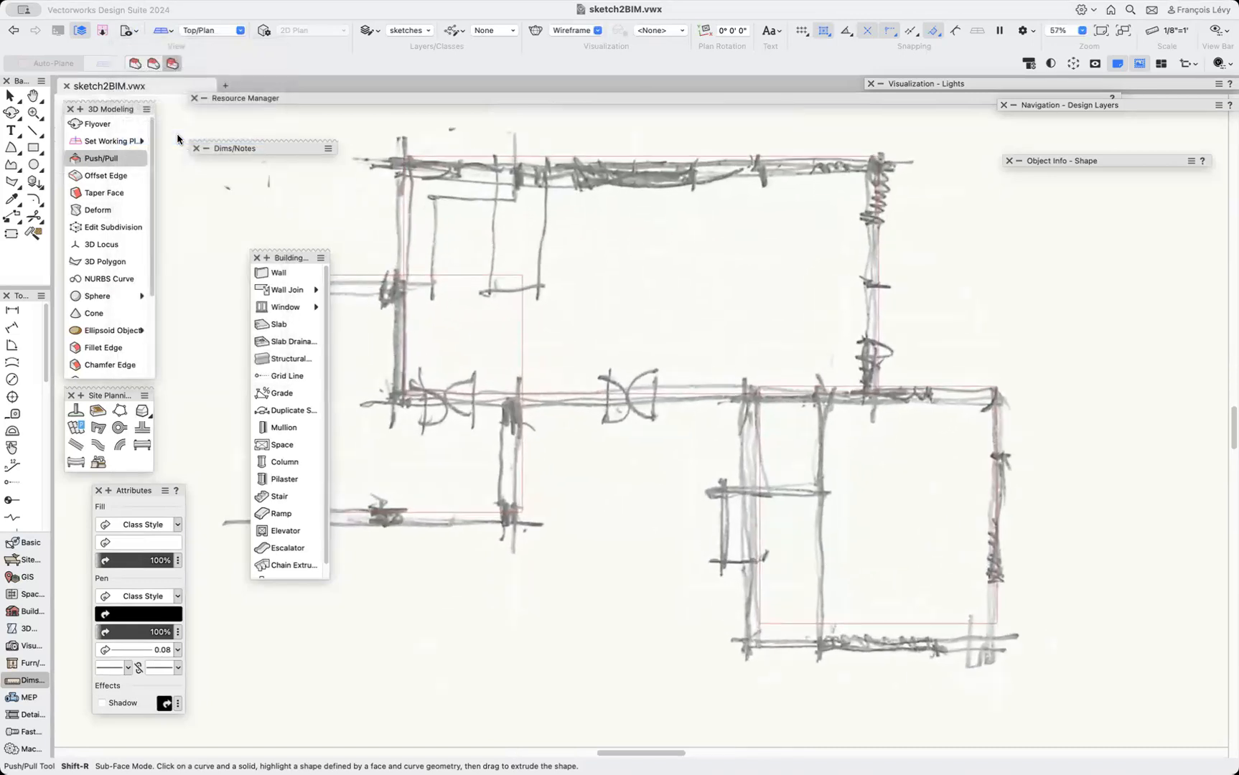
Tidy the workspace by moving, collapsing and closing the floating tool palettes.
click(280, 272)
drag(287, 259, 153, 295)
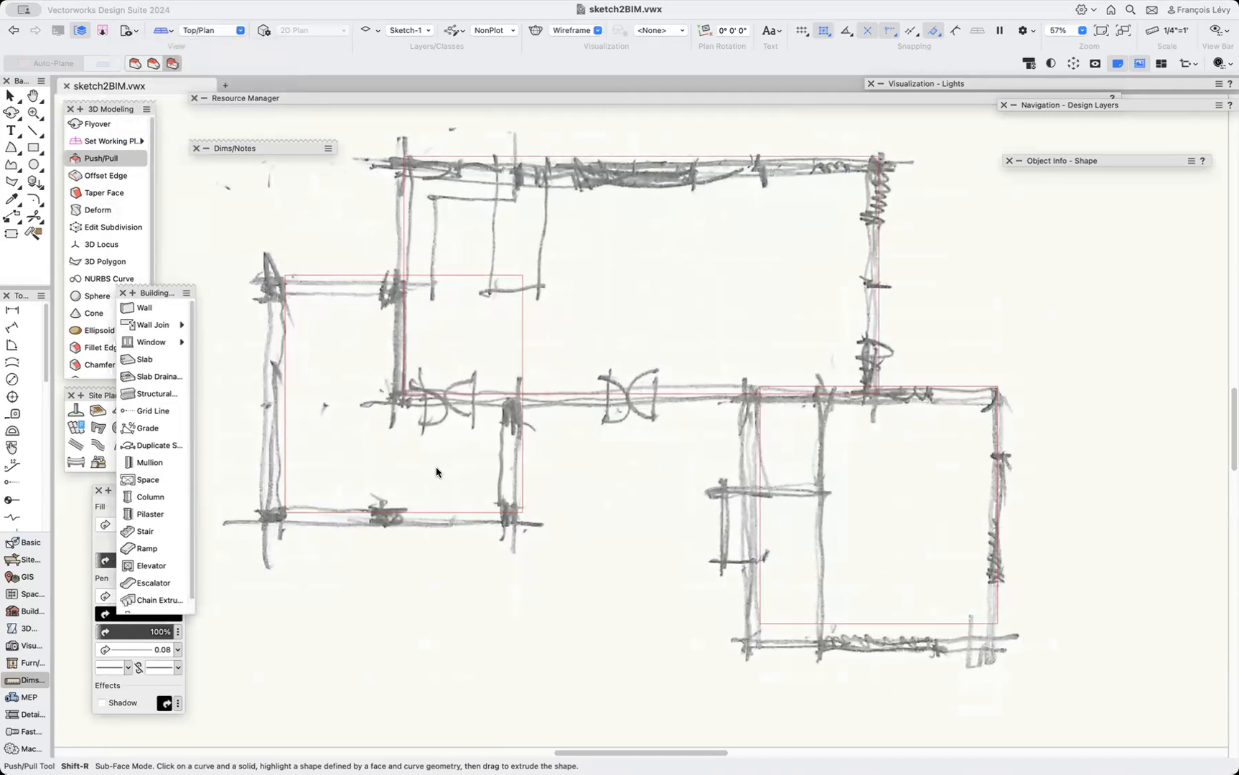
click(193, 149)
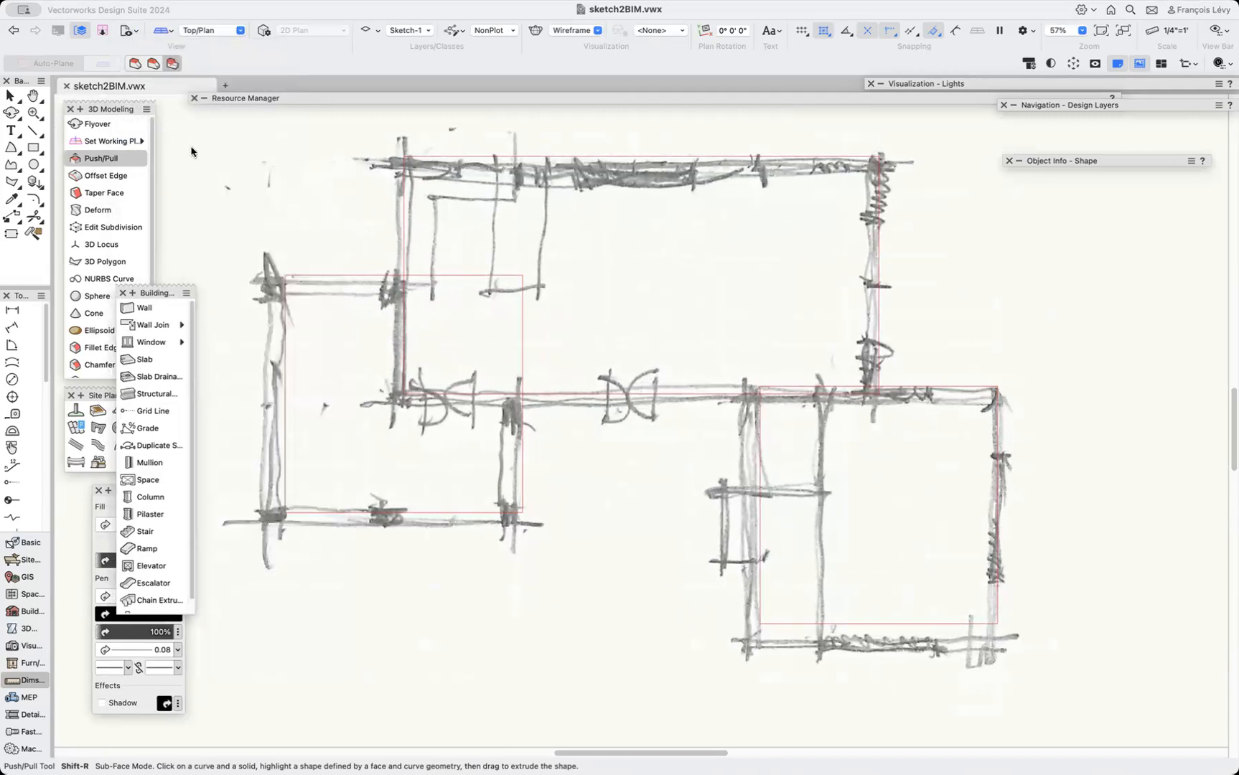
double_click(97, 108)
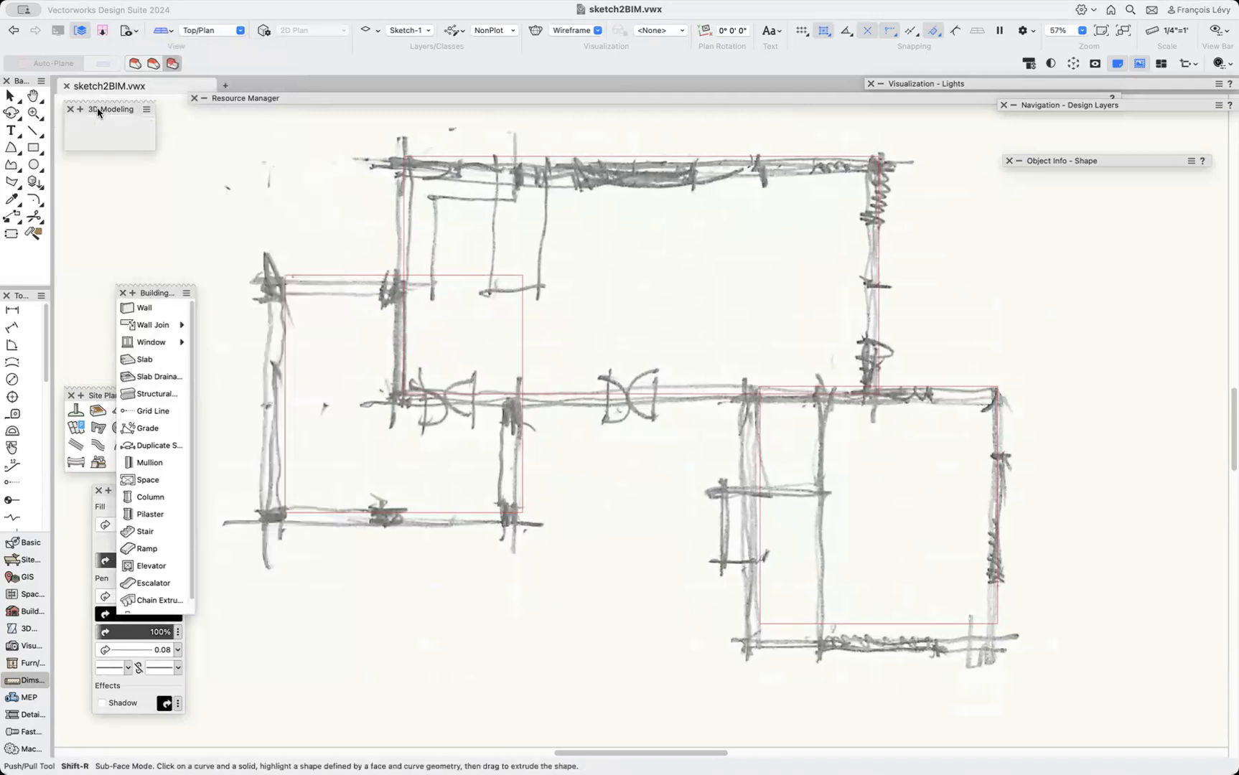
click(122, 293)
click(71, 396)
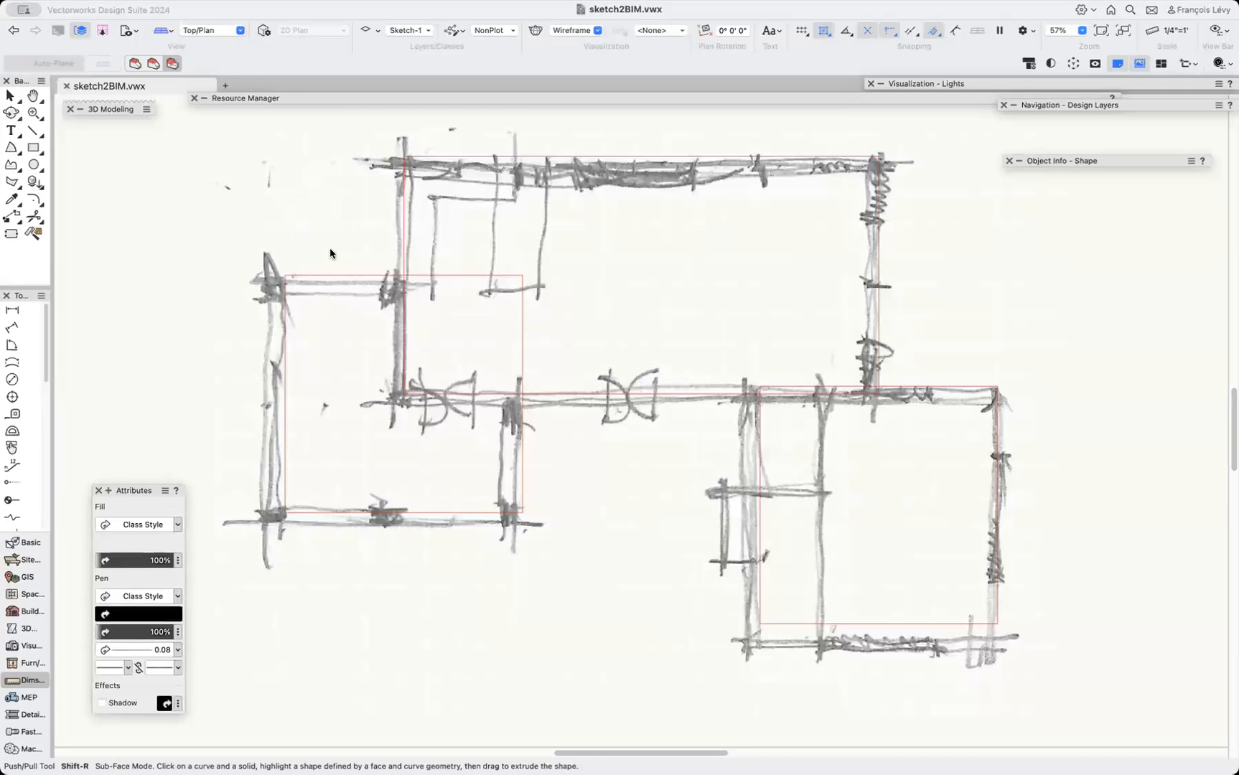
Select the sketch image and each red outline over the plan sketch in turn to inspect them.
click(330, 280)
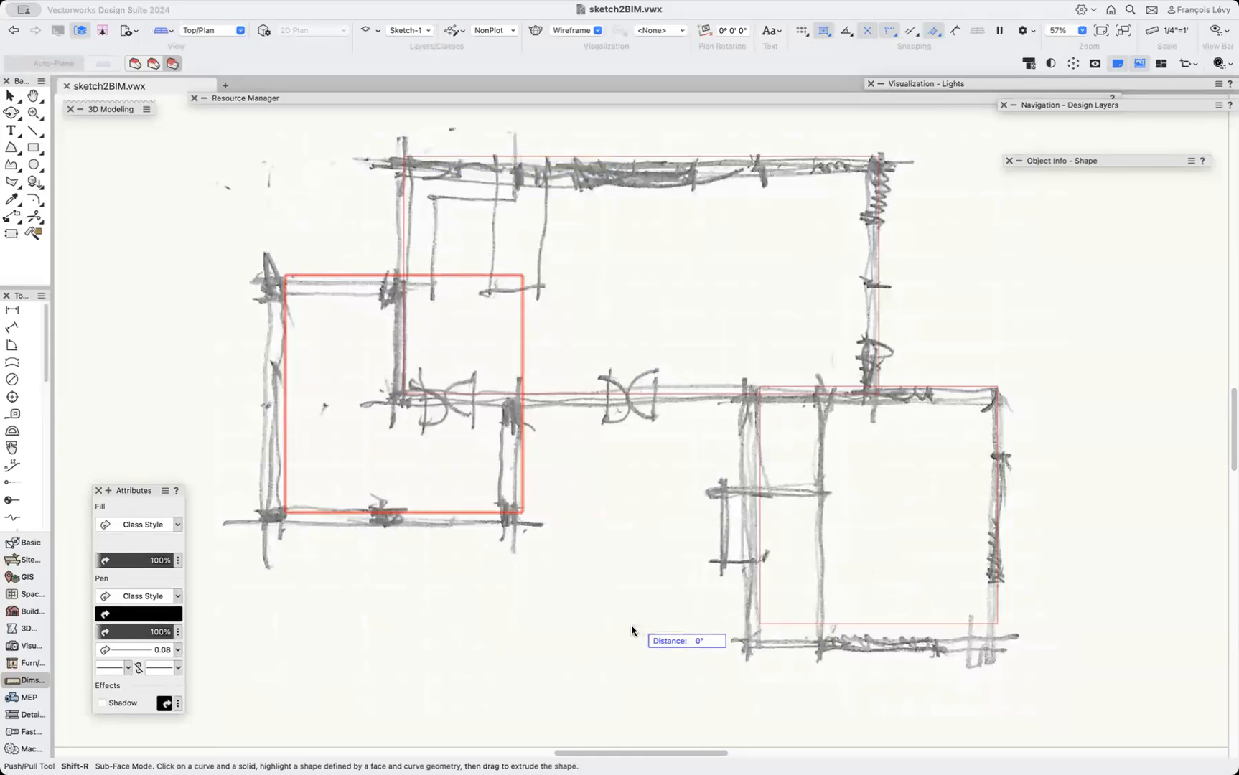
key(x)
click(567, 650)
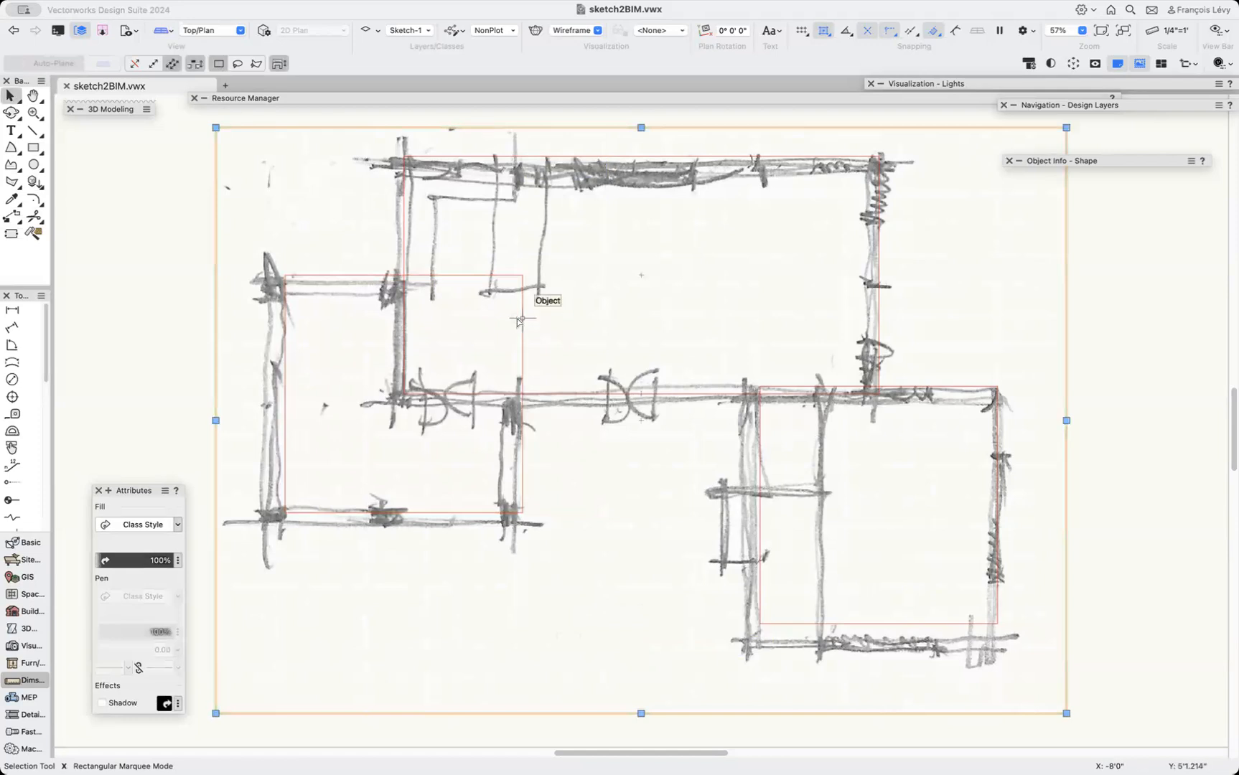
click(524, 313)
click(471, 156)
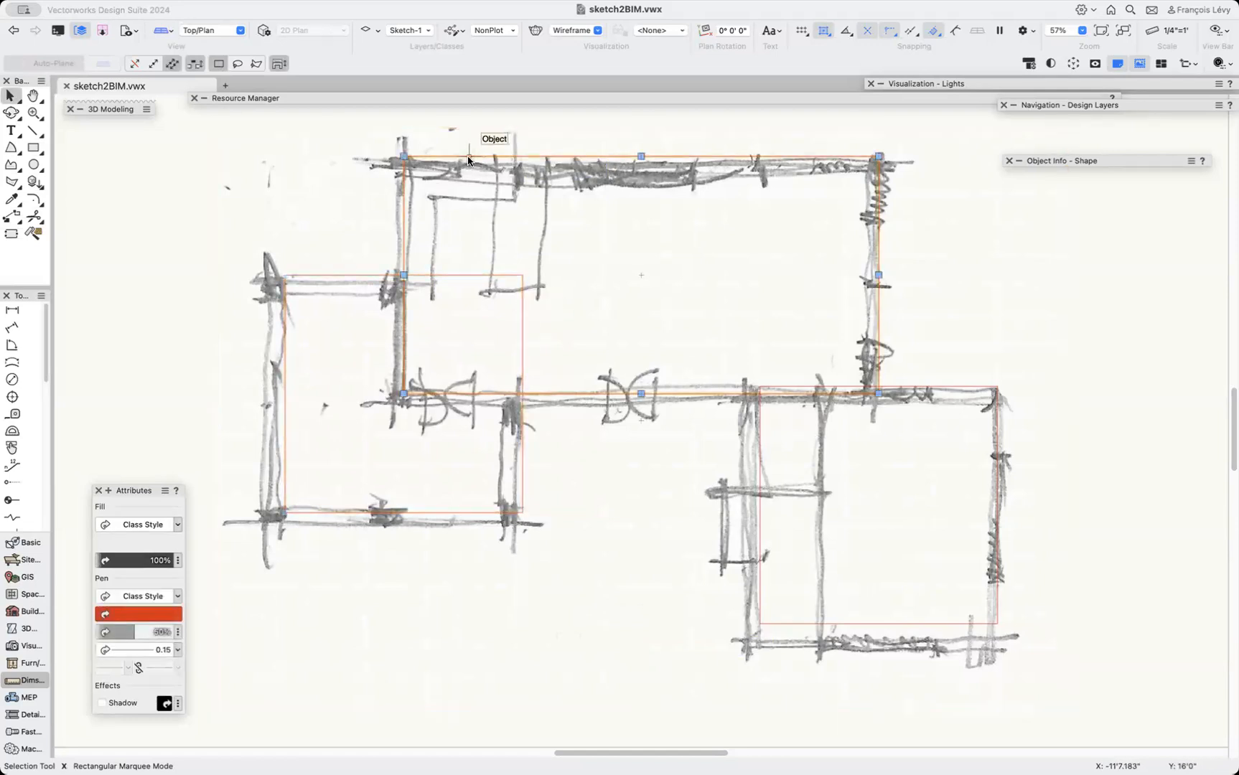
click(979, 387)
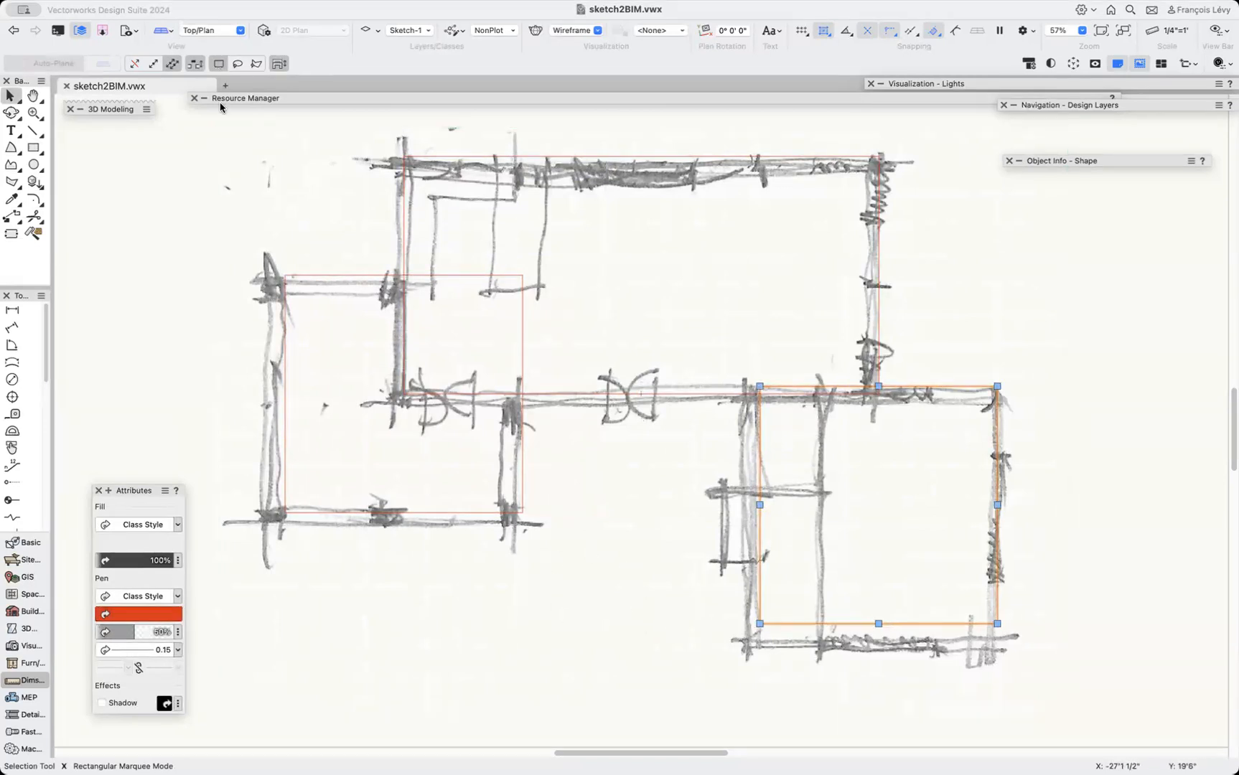
Restore the saved view 2 freeform.
click(136, 32)
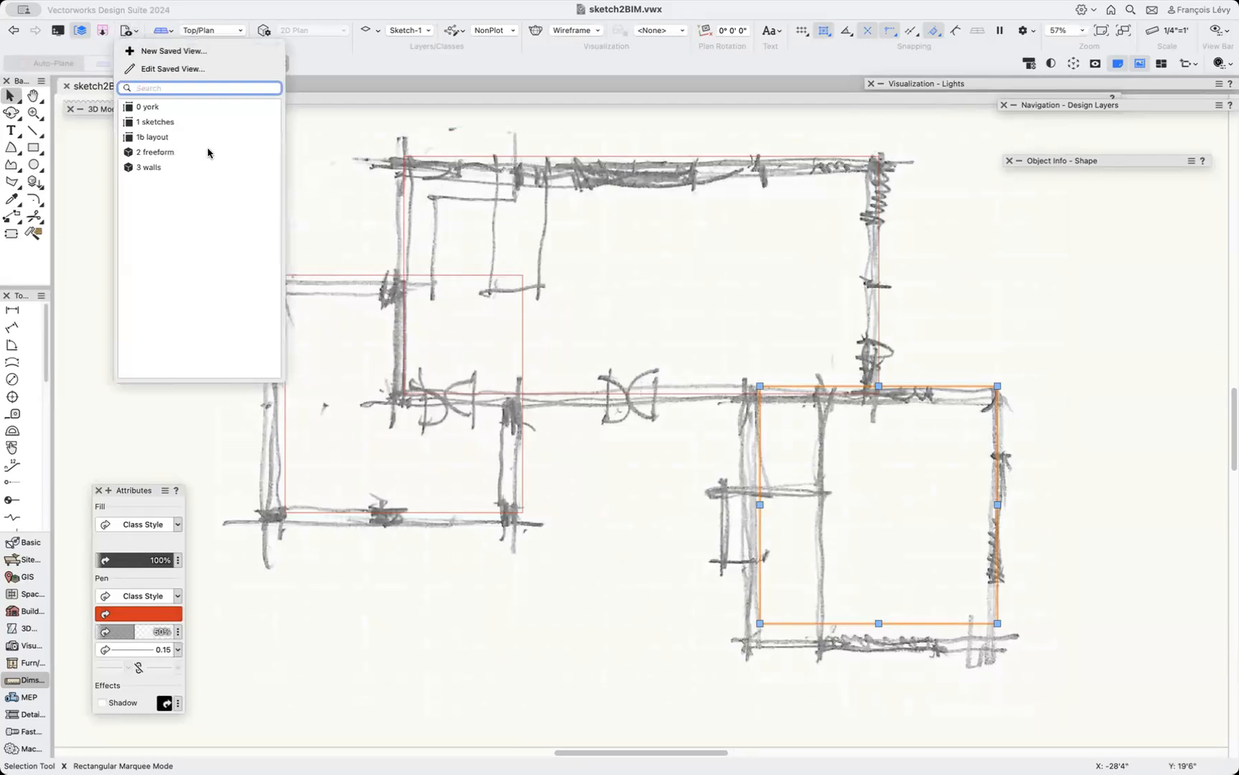
click(167, 152)
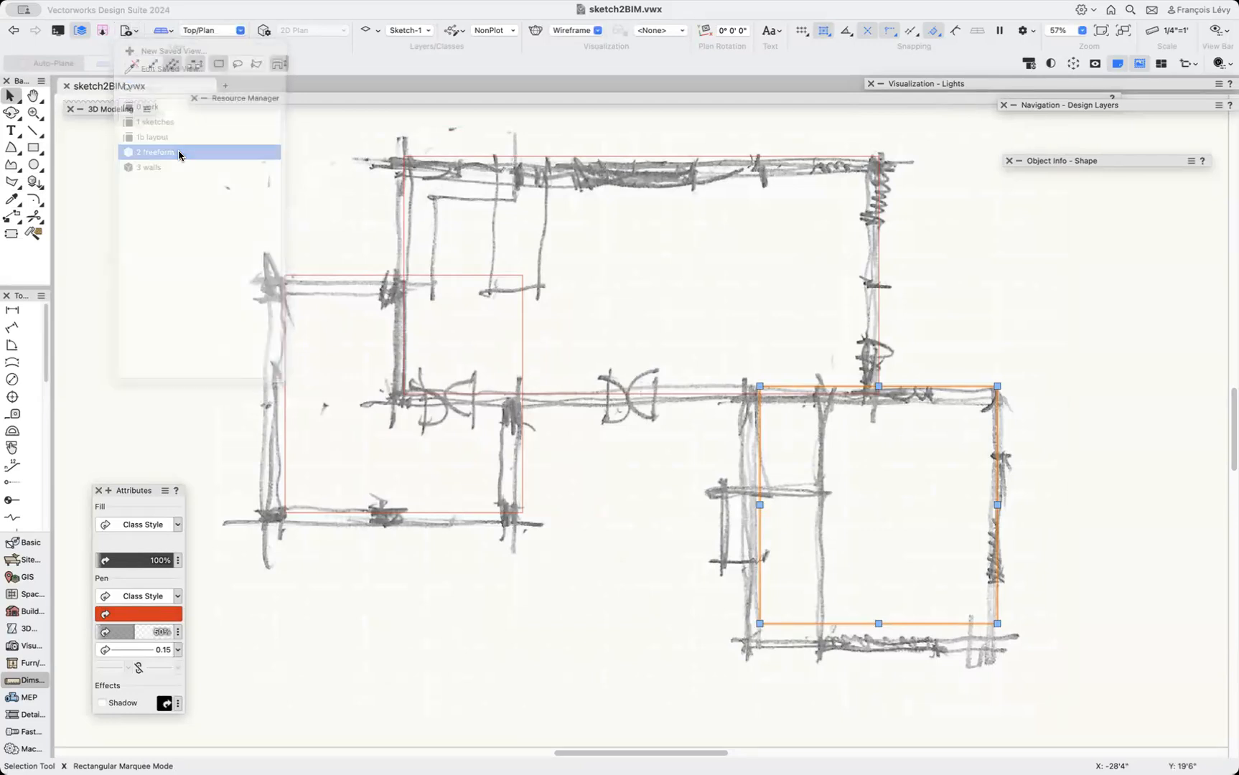
click(267, 299)
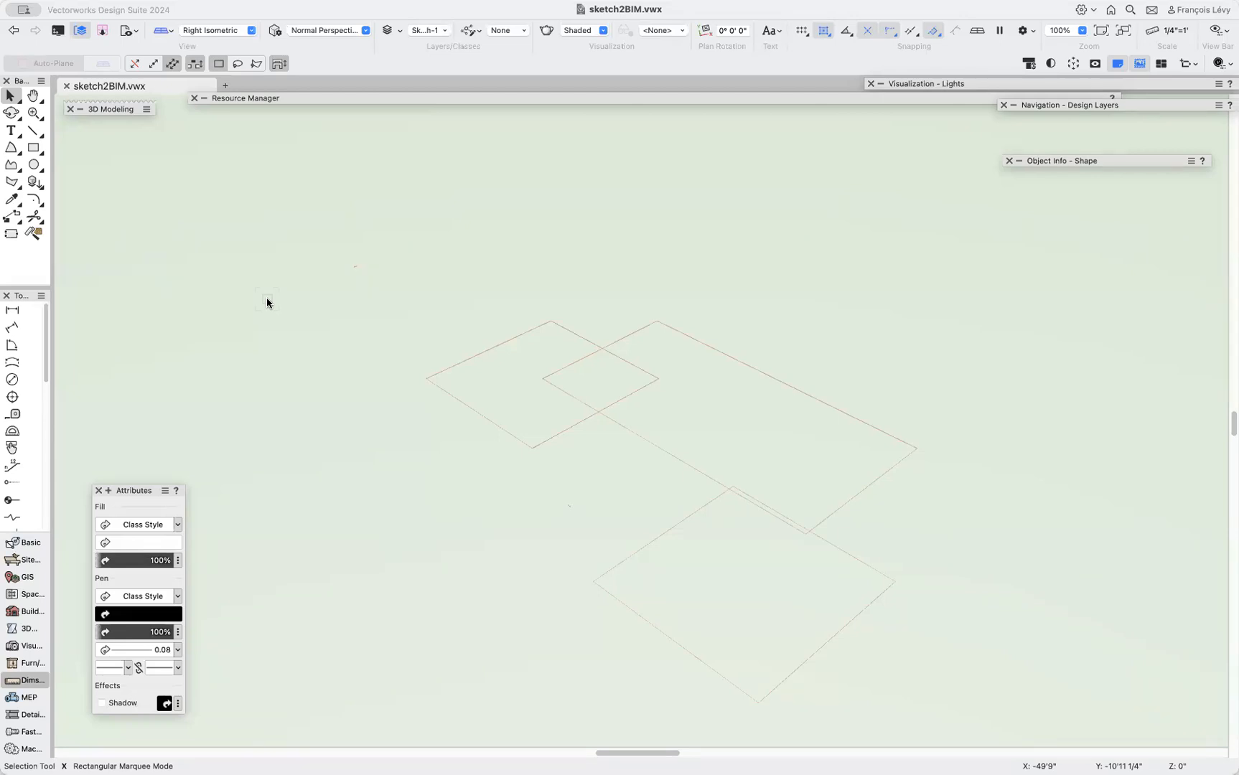
Draw a rectangle with the Rectangle tool on the ground plane left of the outlines.
click(35, 147)
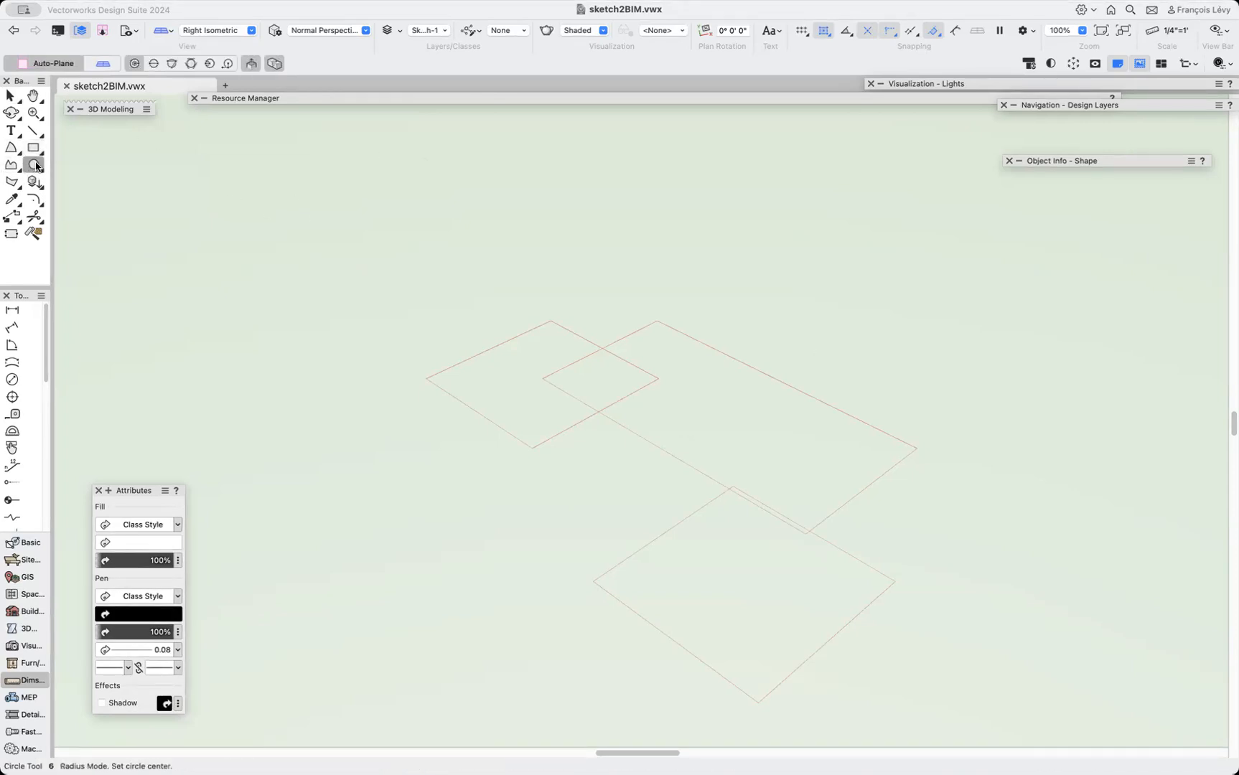
click(11, 181)
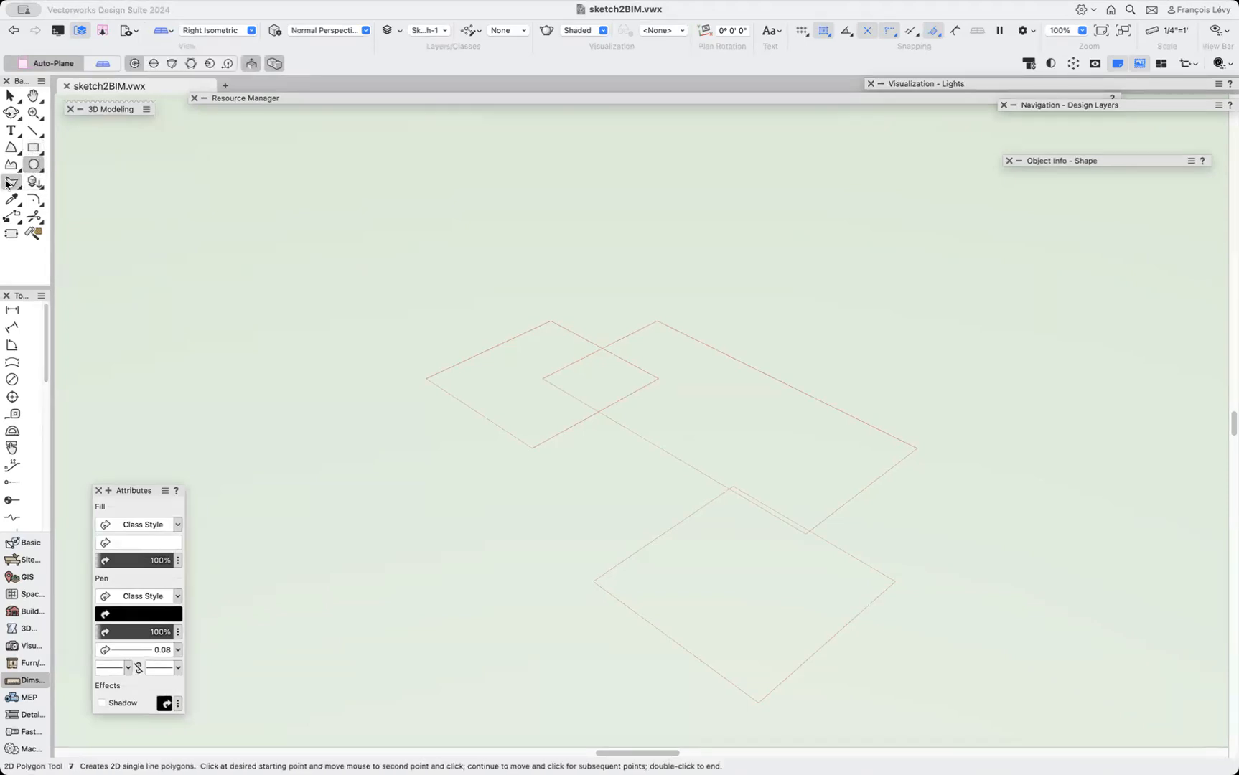
click(33, 133)
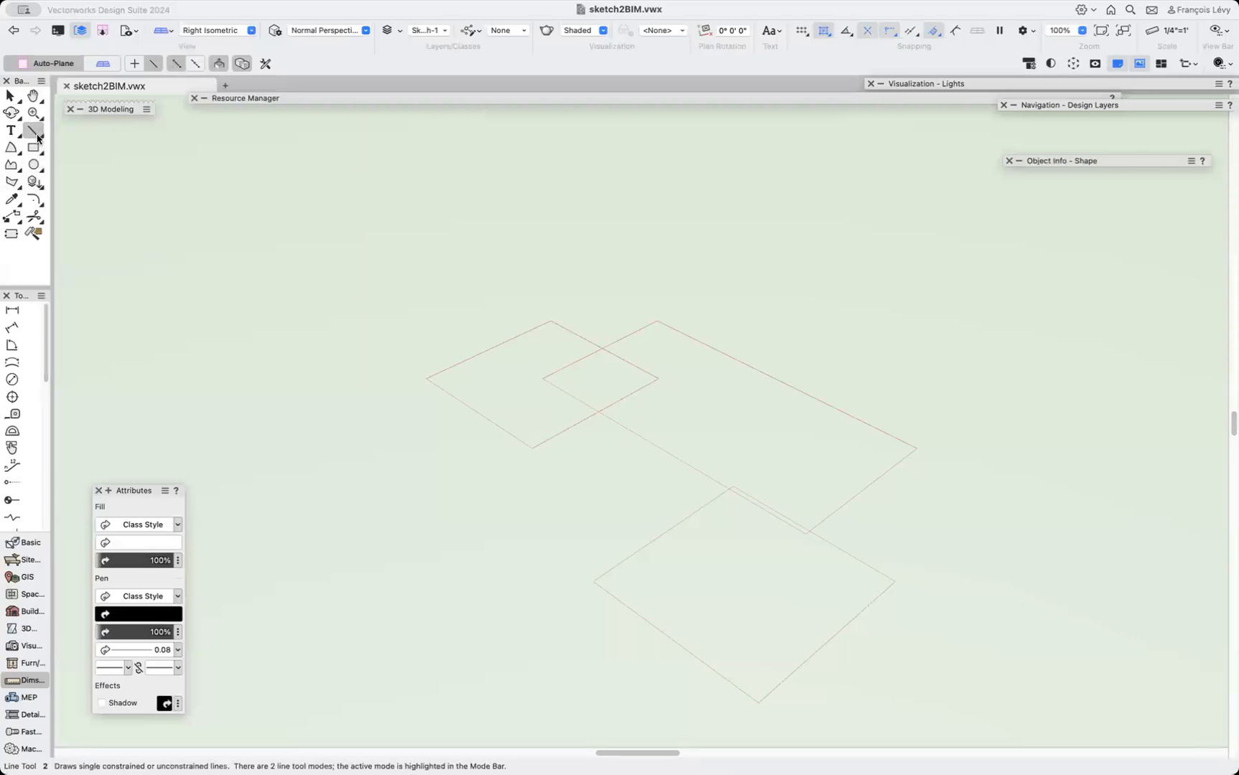
click(33, 147)
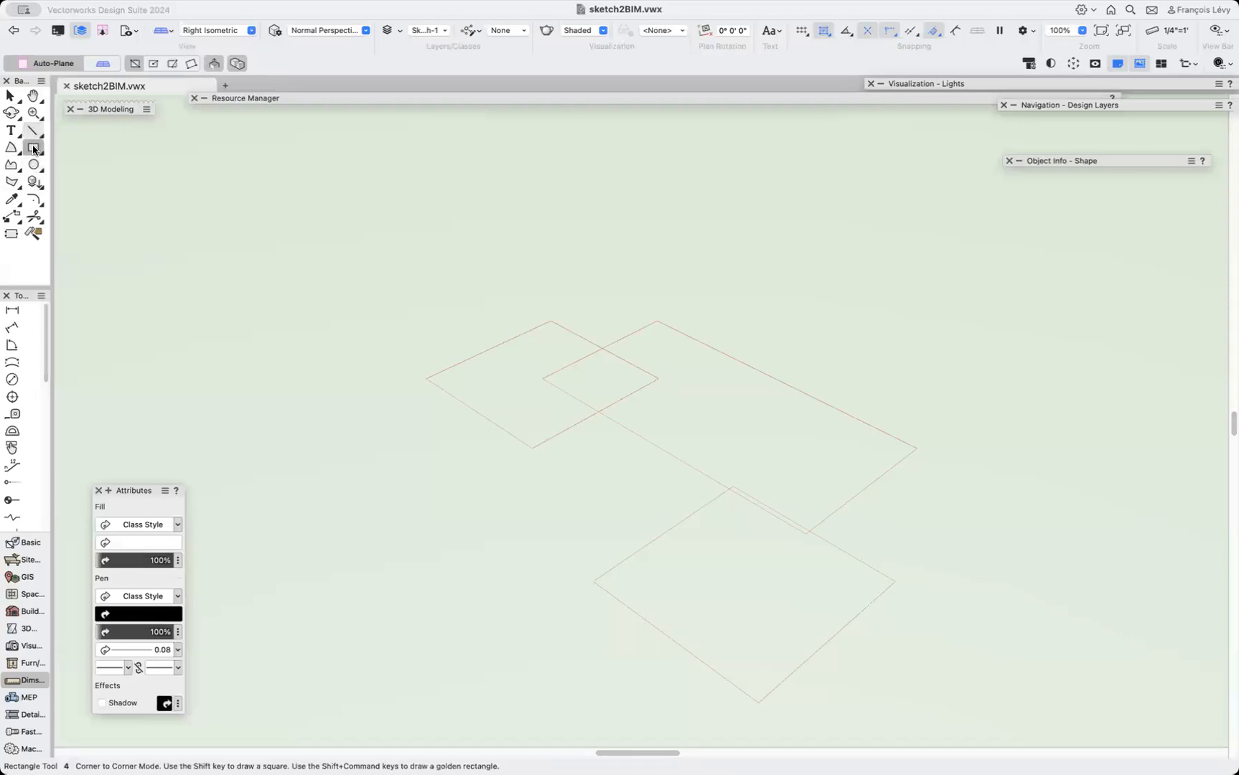
click(213, 65)
click(244, 314)
click(384, 347)
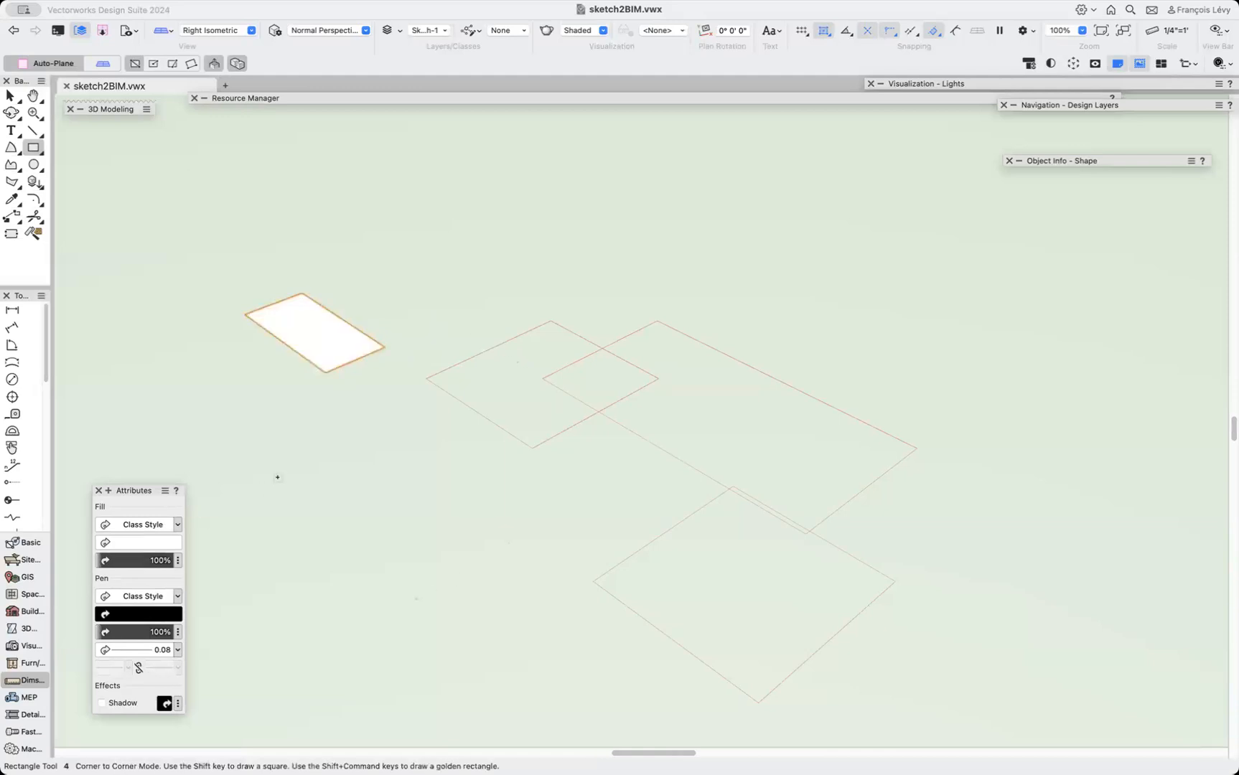
Pull the rectangle up about 13'9" into a box and undo the extrusion.
click(313, 345)
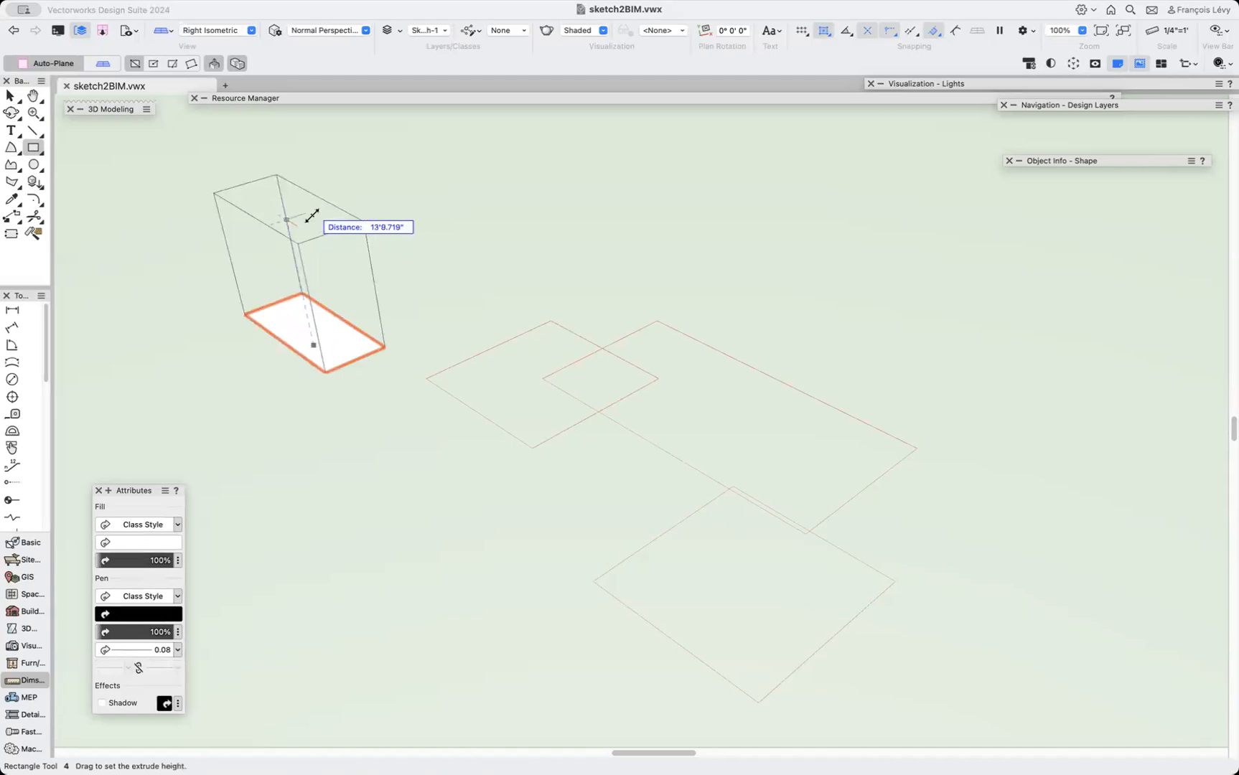
click(313, 216)
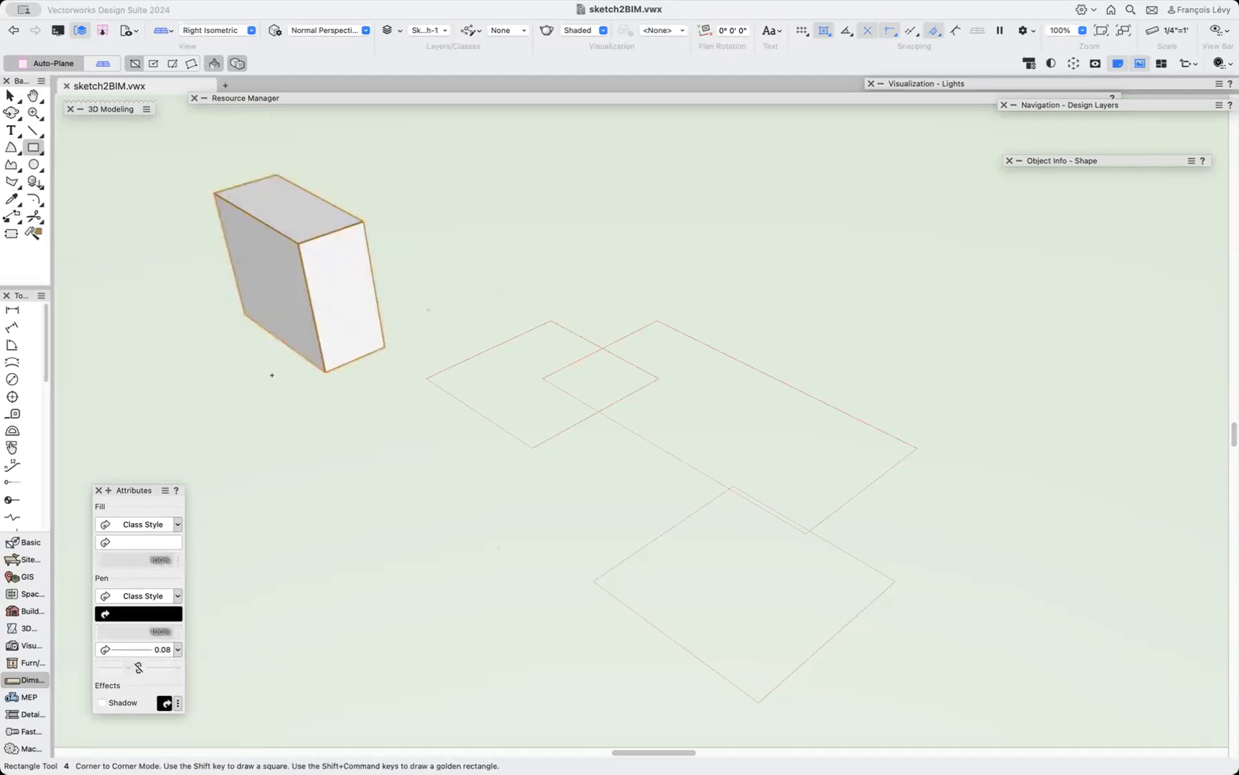
key(super+z)
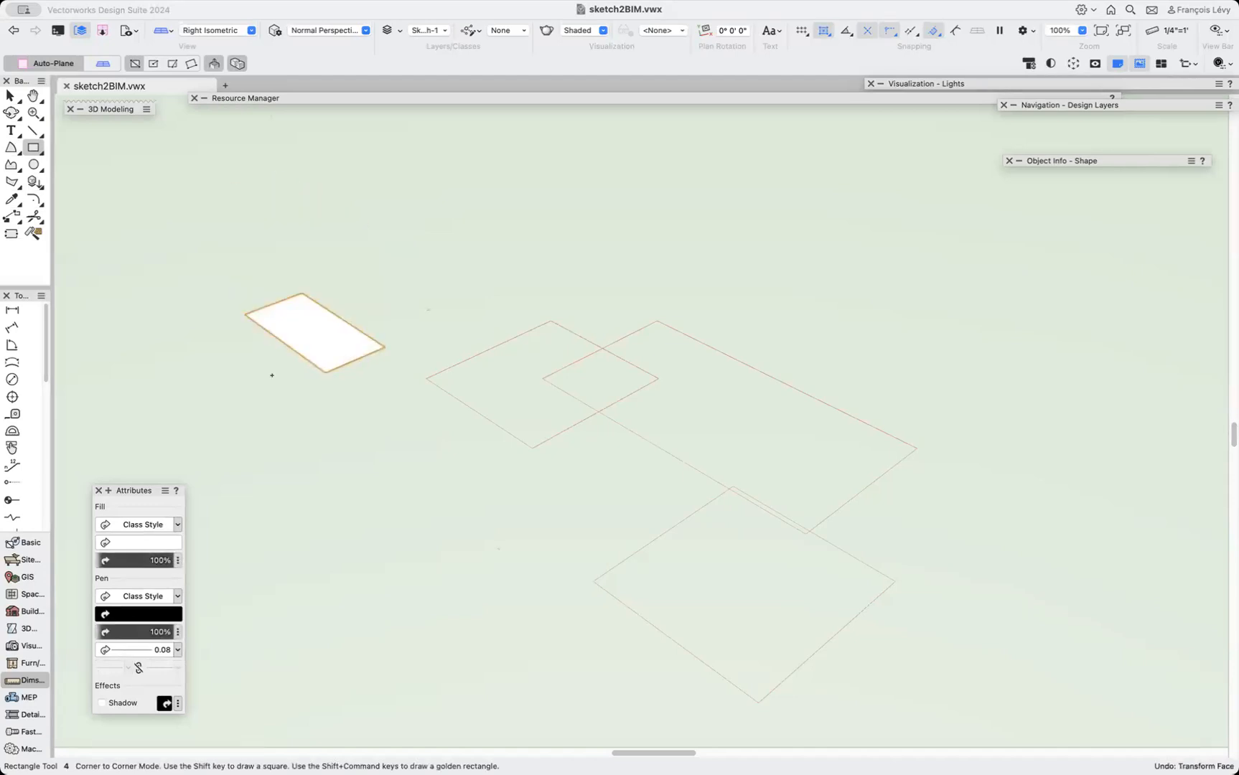
Draw a second rectangle beyond the outlines at the back of the view.
click(473, 223)
click(615, 258)
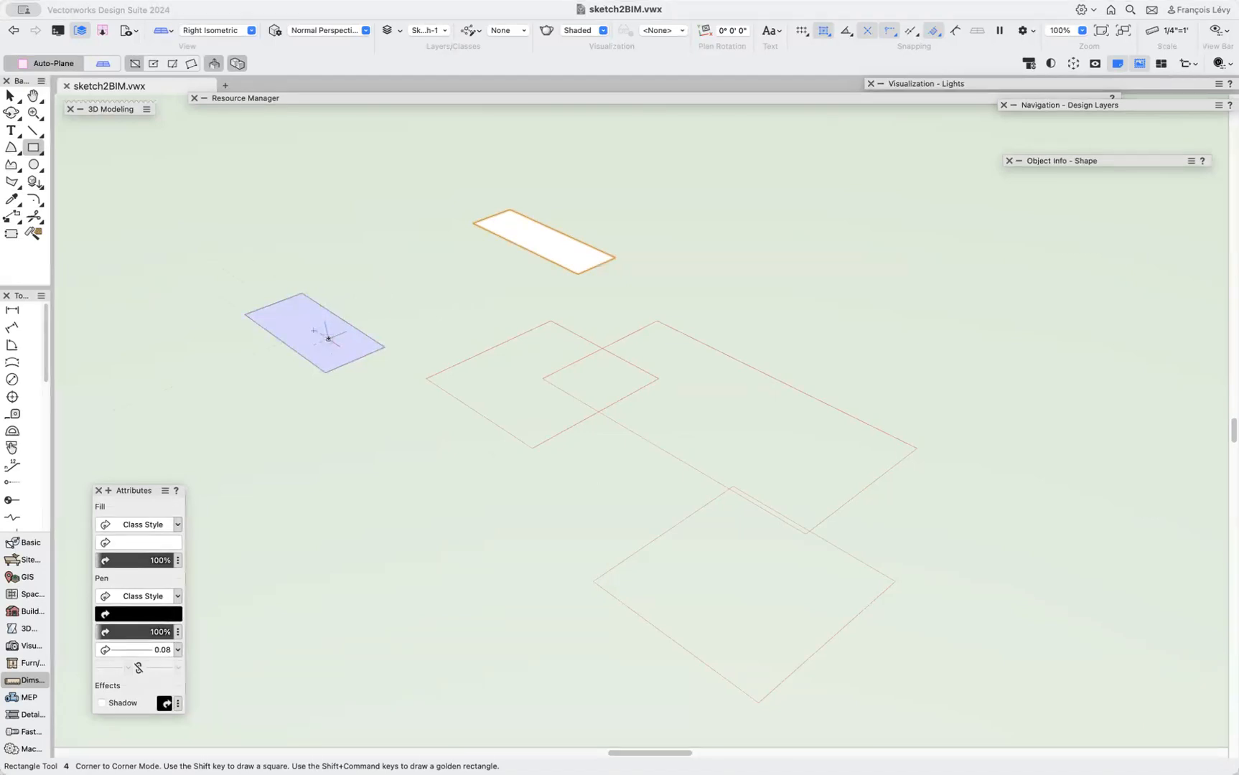
Extrude the first rectangle 10' with the Extrude command and undo it.
key(x)
click(350, 340)
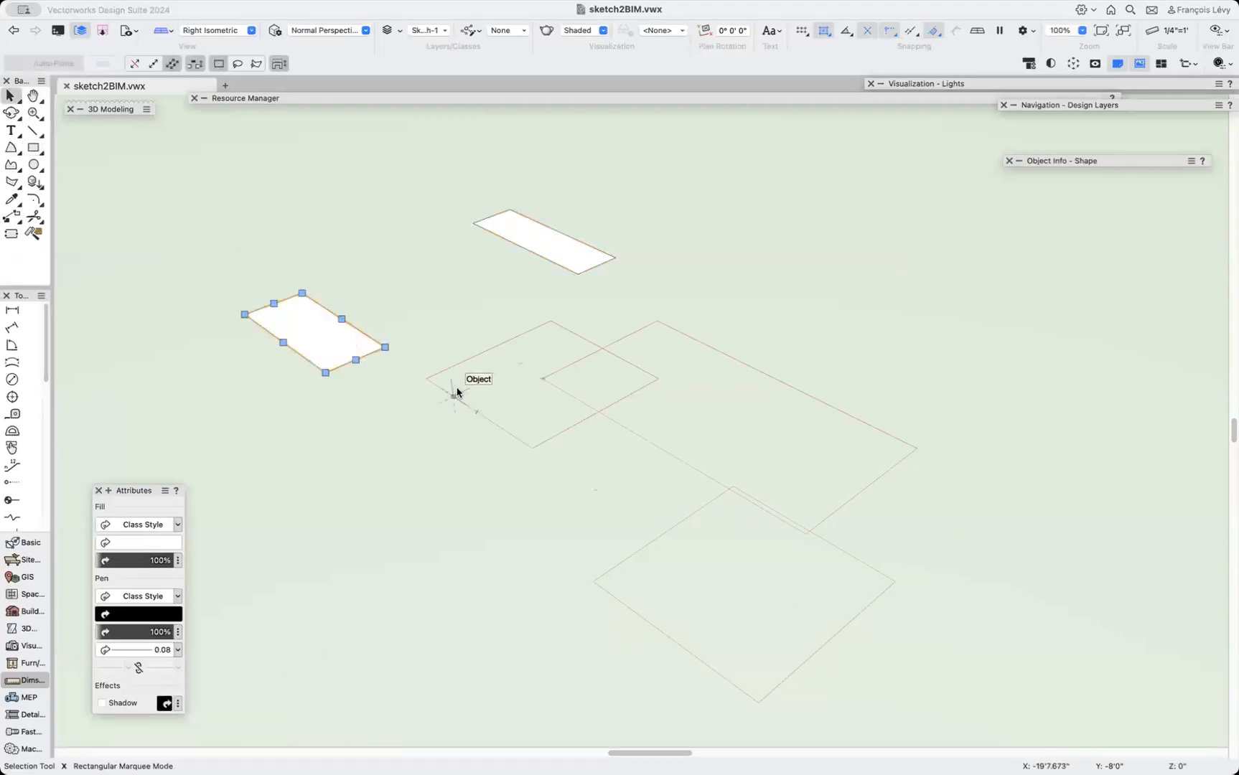
click(283, 0)
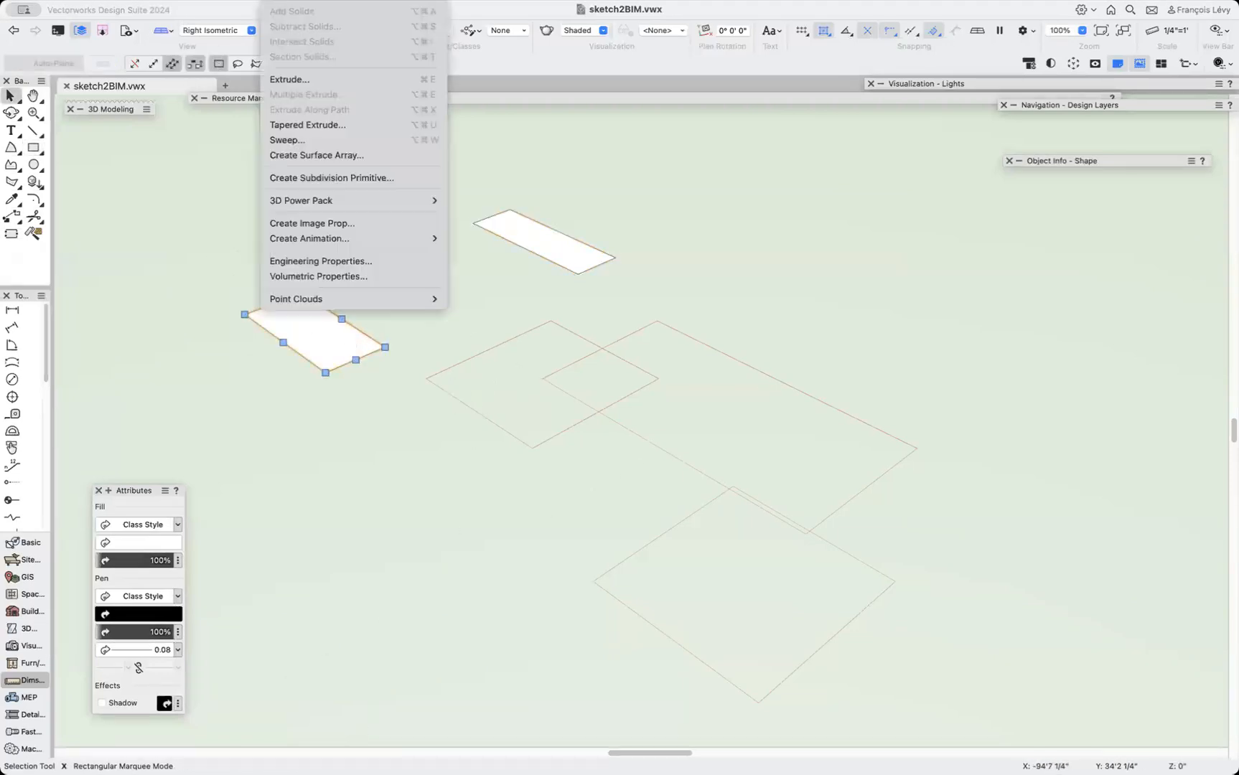
click(290, 79)
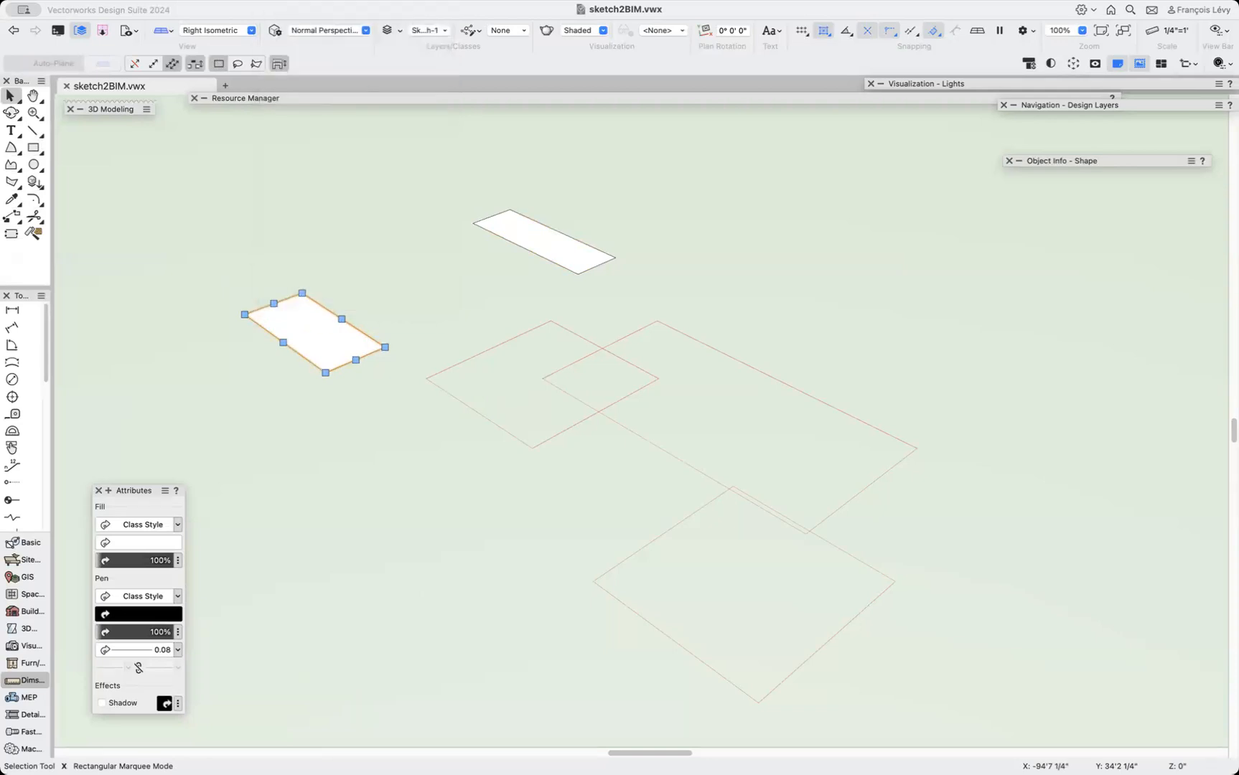
text(10')
key(Return)
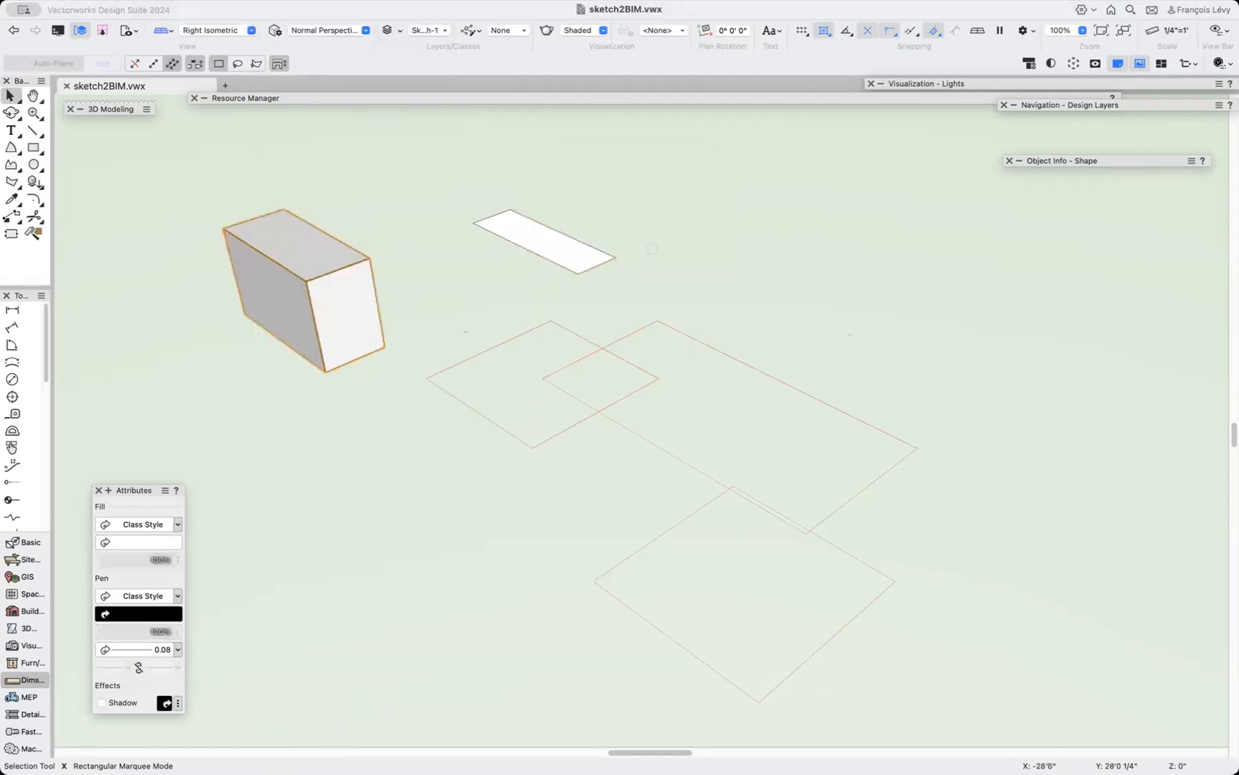
key(super+z)
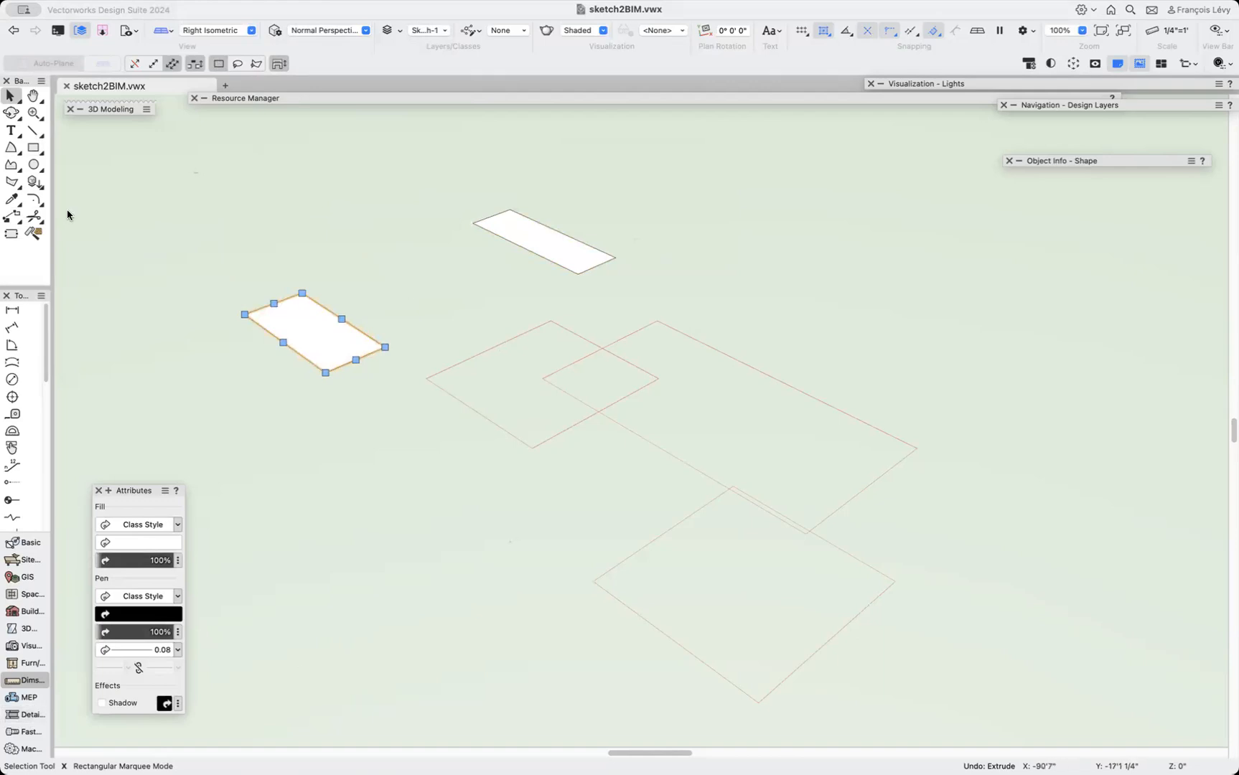
Push/Pull the first rectangle's face up about 12'1" in Extrude Face mode and undo it.
mouse_move(119, 111)
click(99, 158)
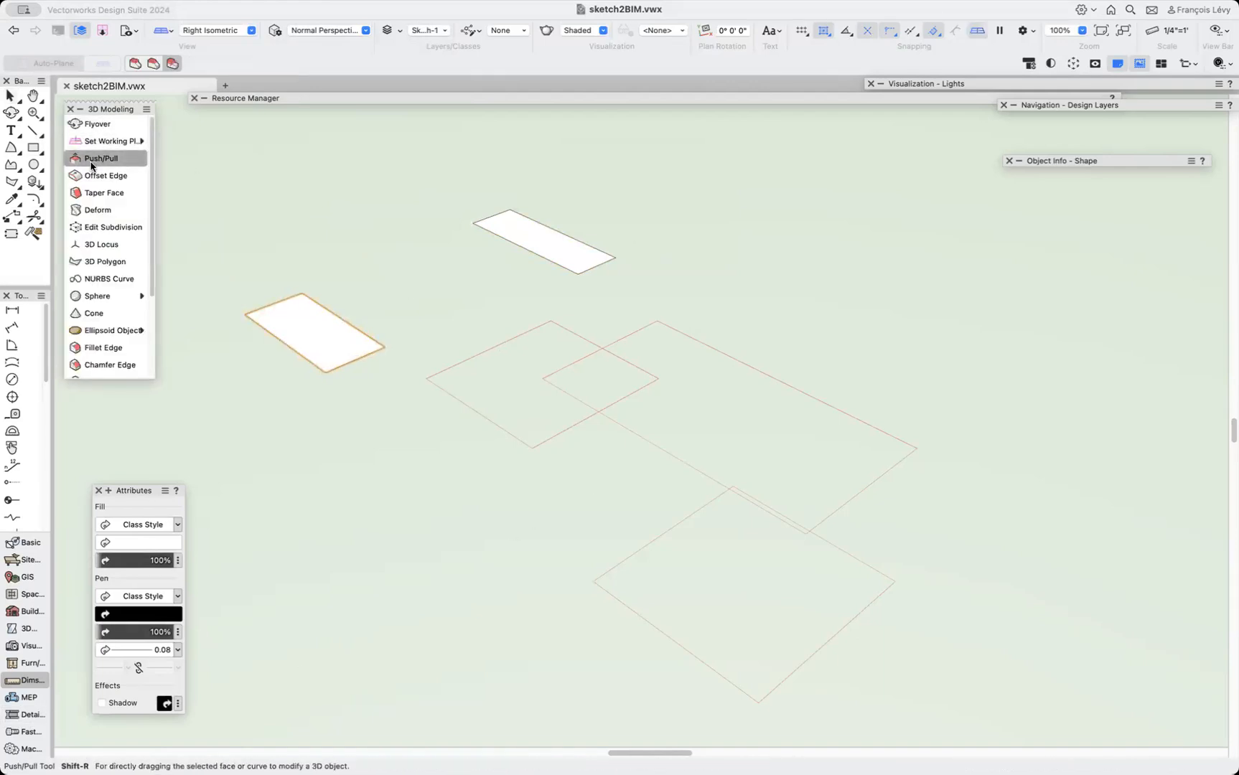
mouse_move(76, 111)
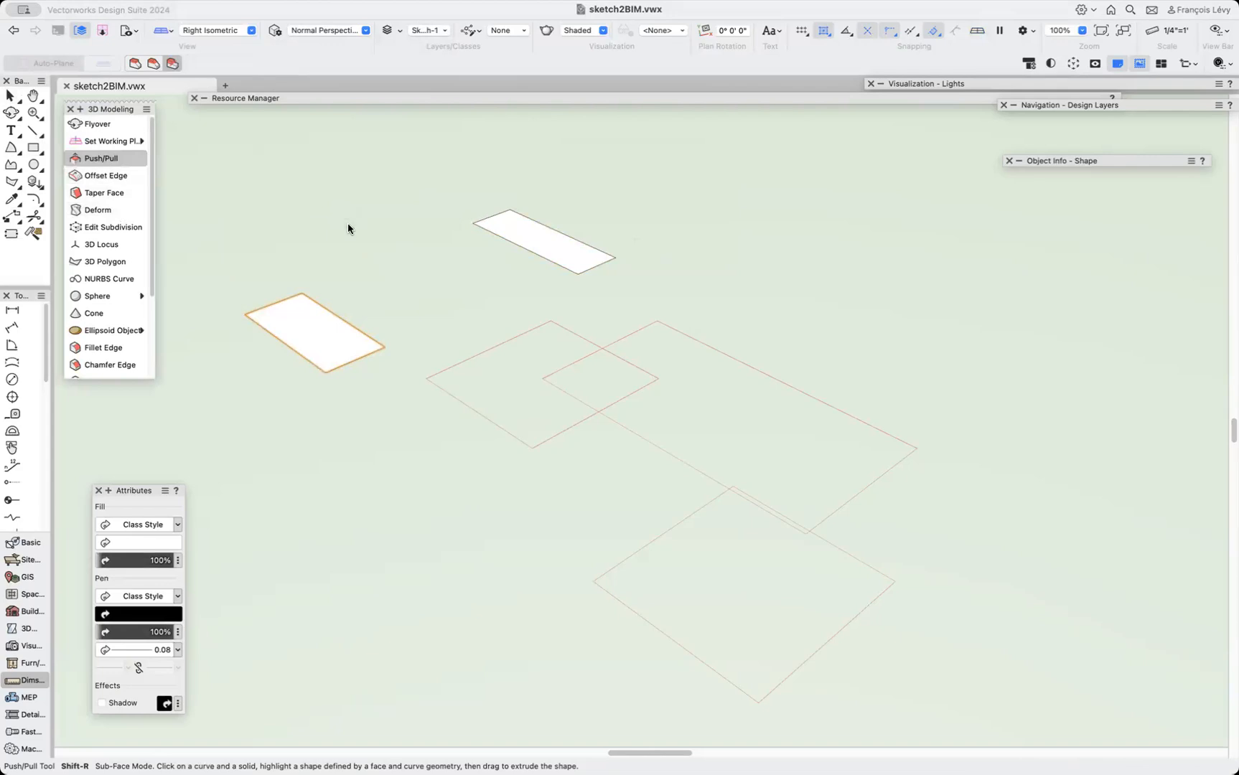
click(511, 230)
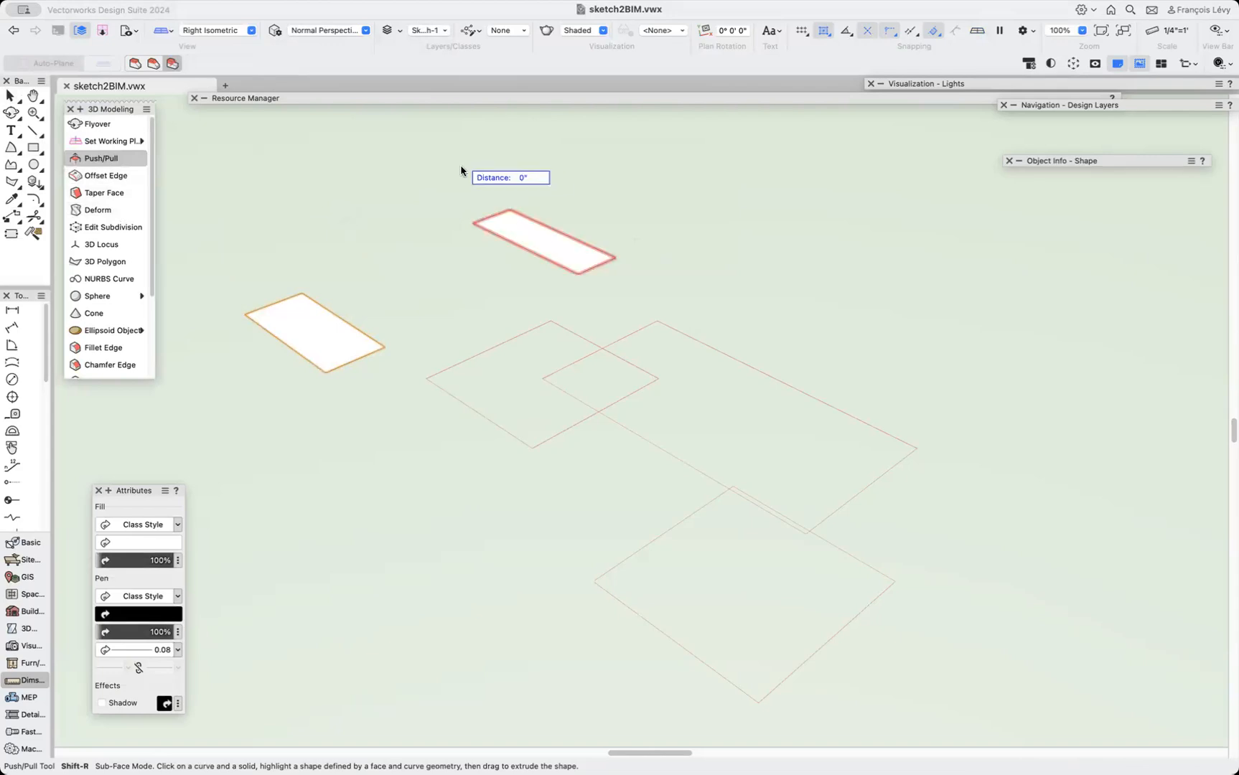
click(134, 63)
click(312, 334)
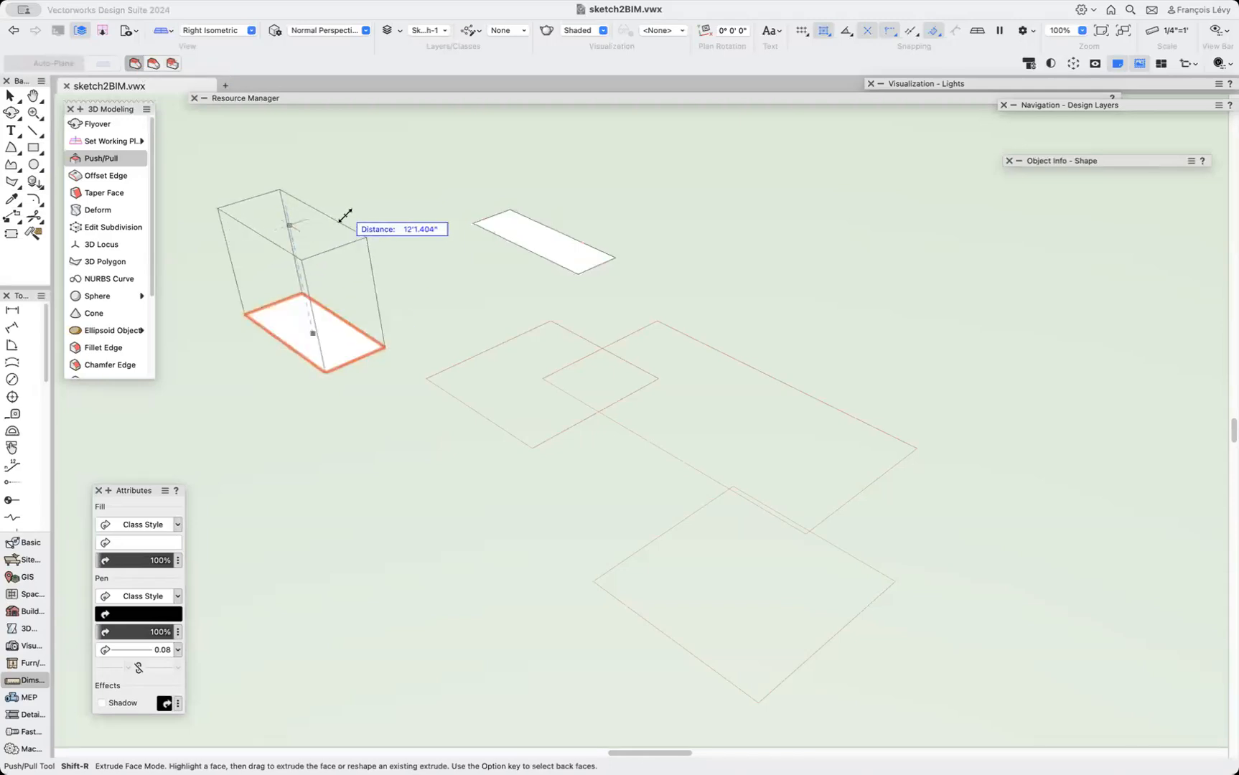
click(346, 195)
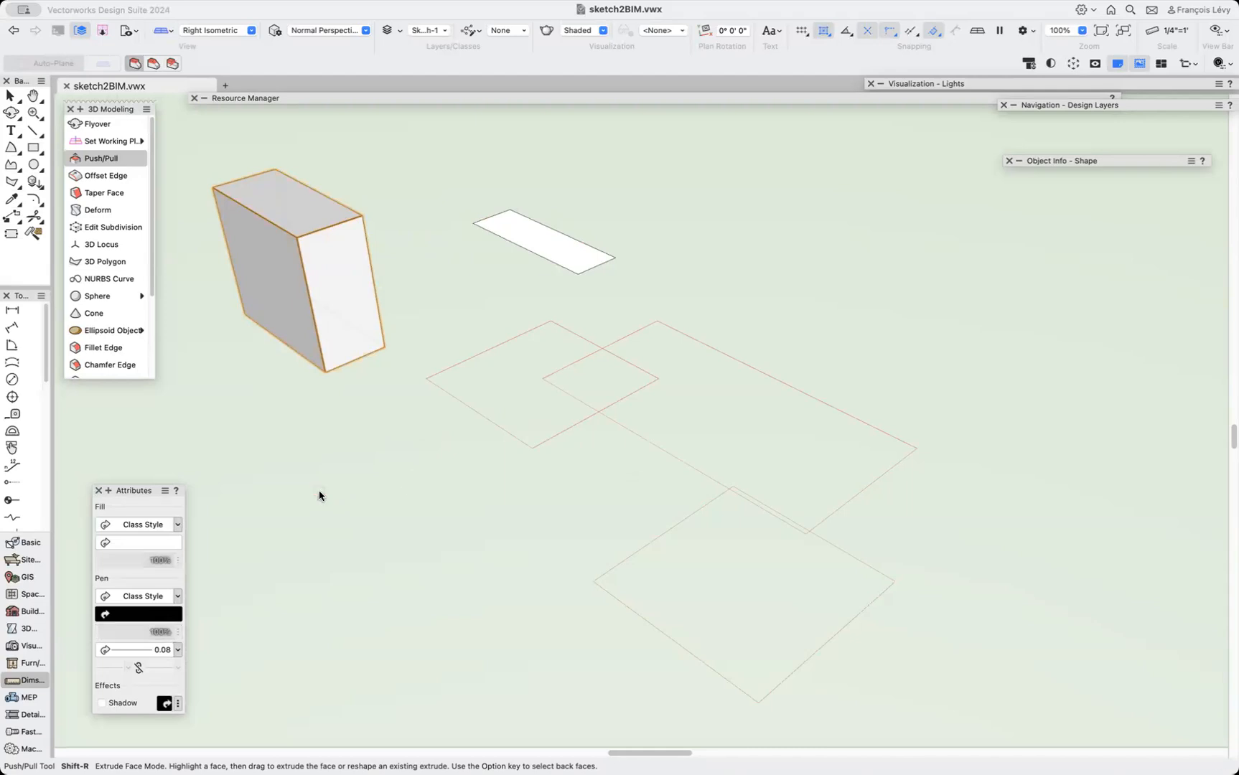
key(super+z)
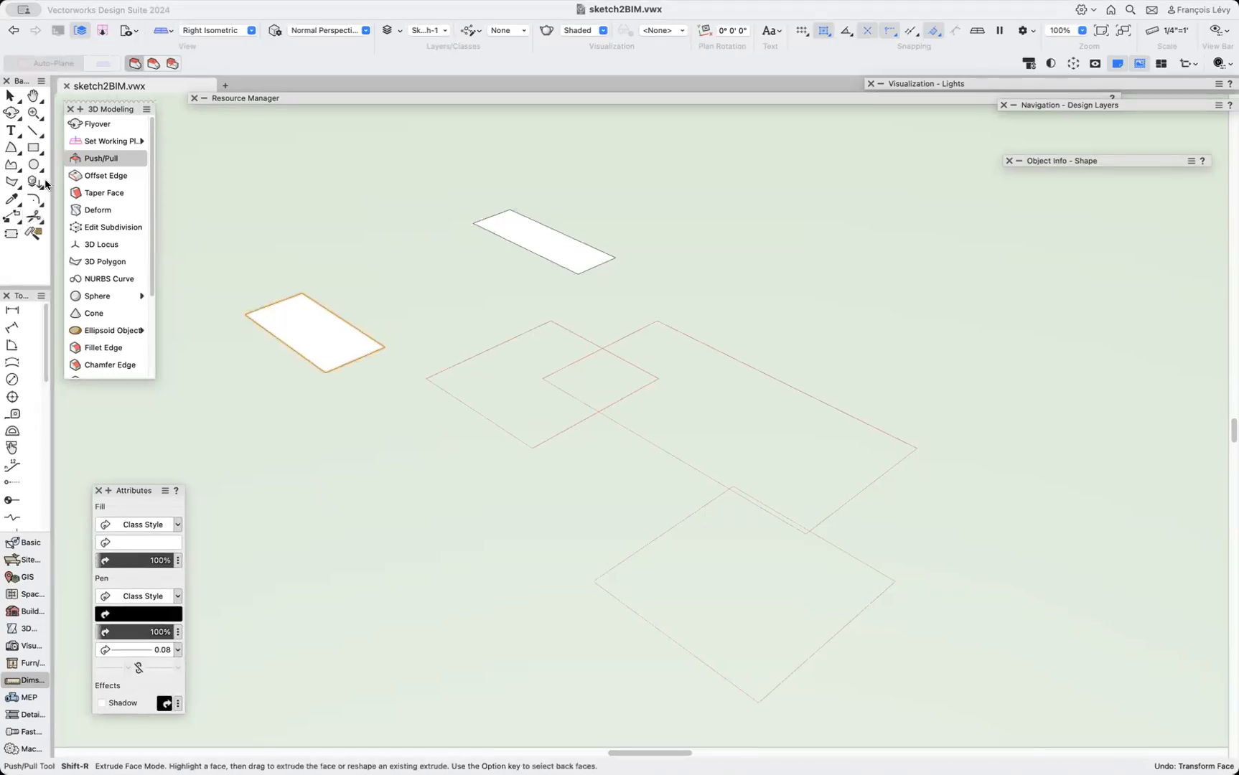
Delete the two test rectangles from the drawing.
key(x)
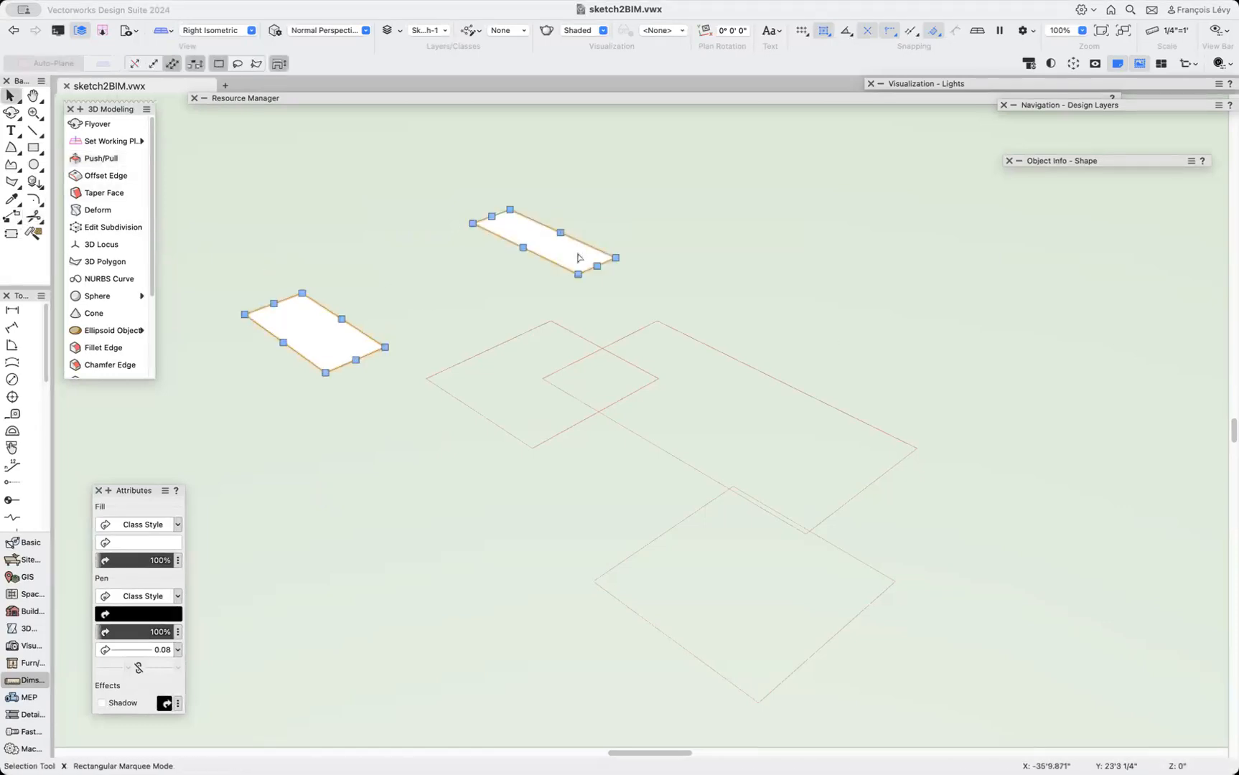
key(Delete)
Draw a 32' by 16' rectangle over the back outline, extrude it 10' high, and check its size in Object Info.
click(33, 147)
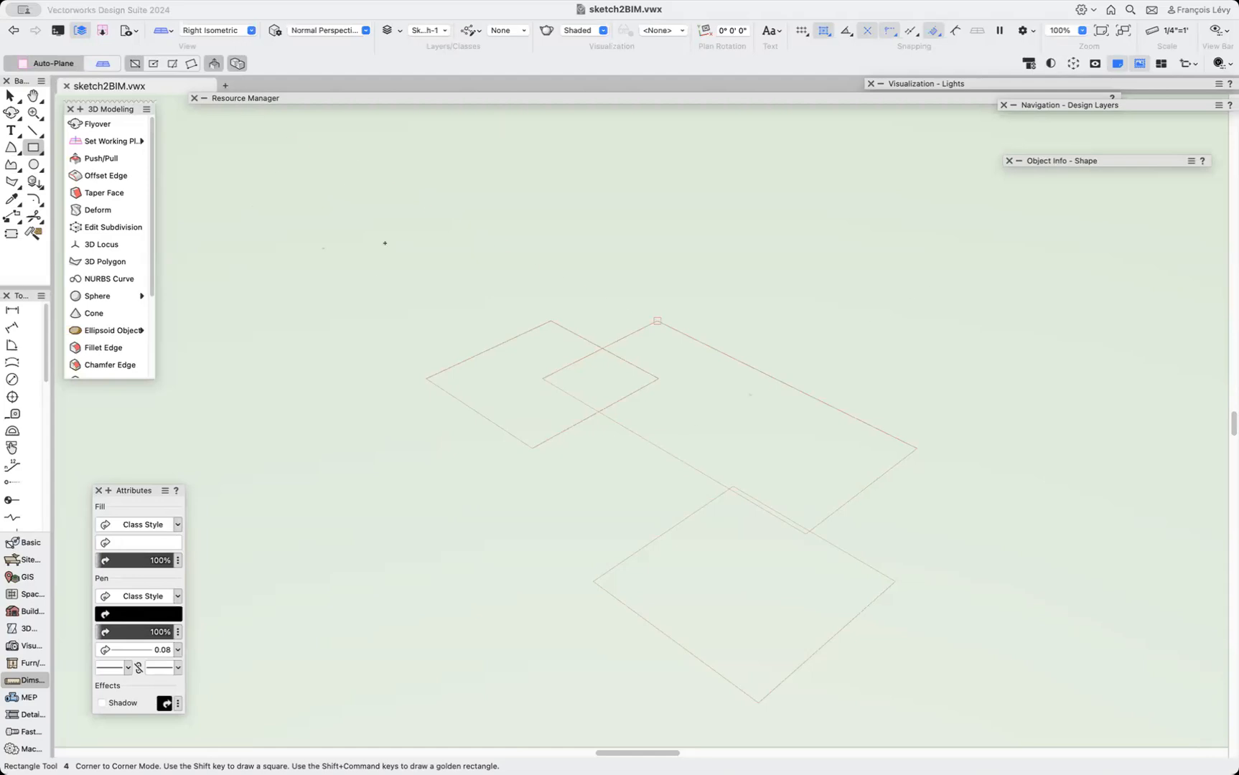
click(656, 321)
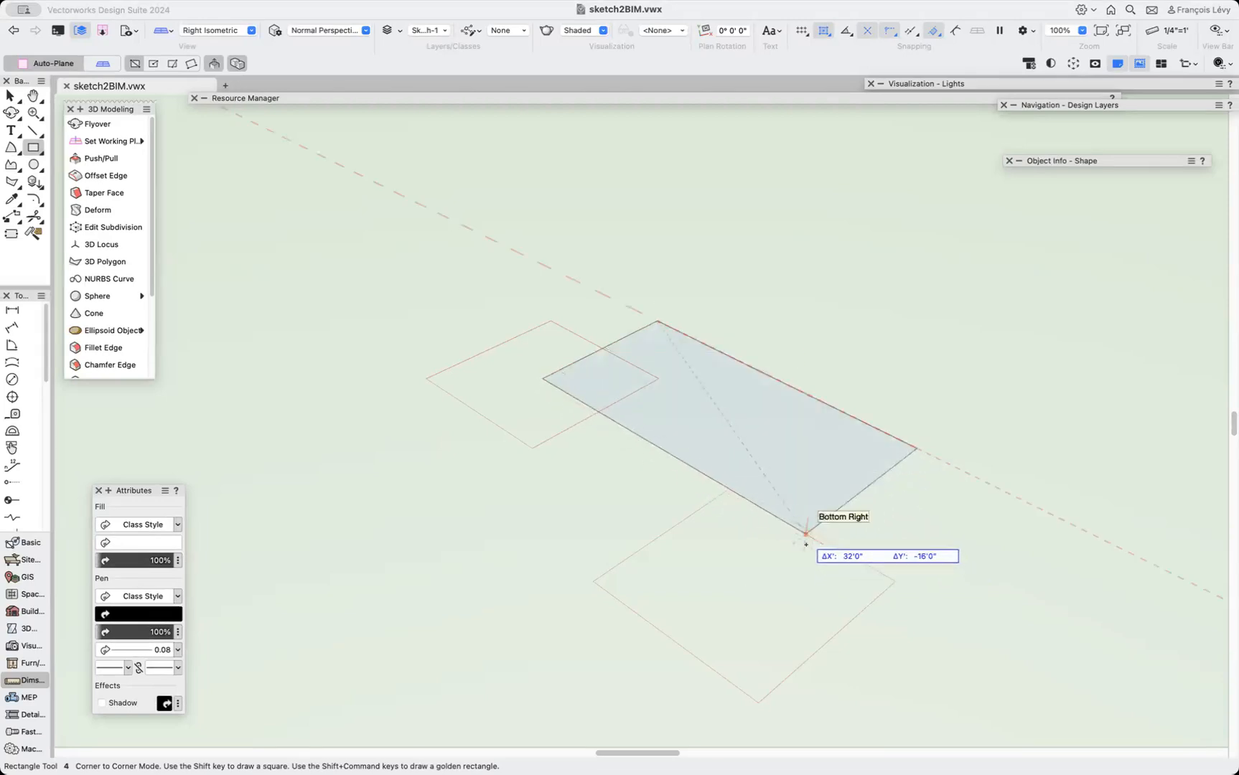
click(805, 534)
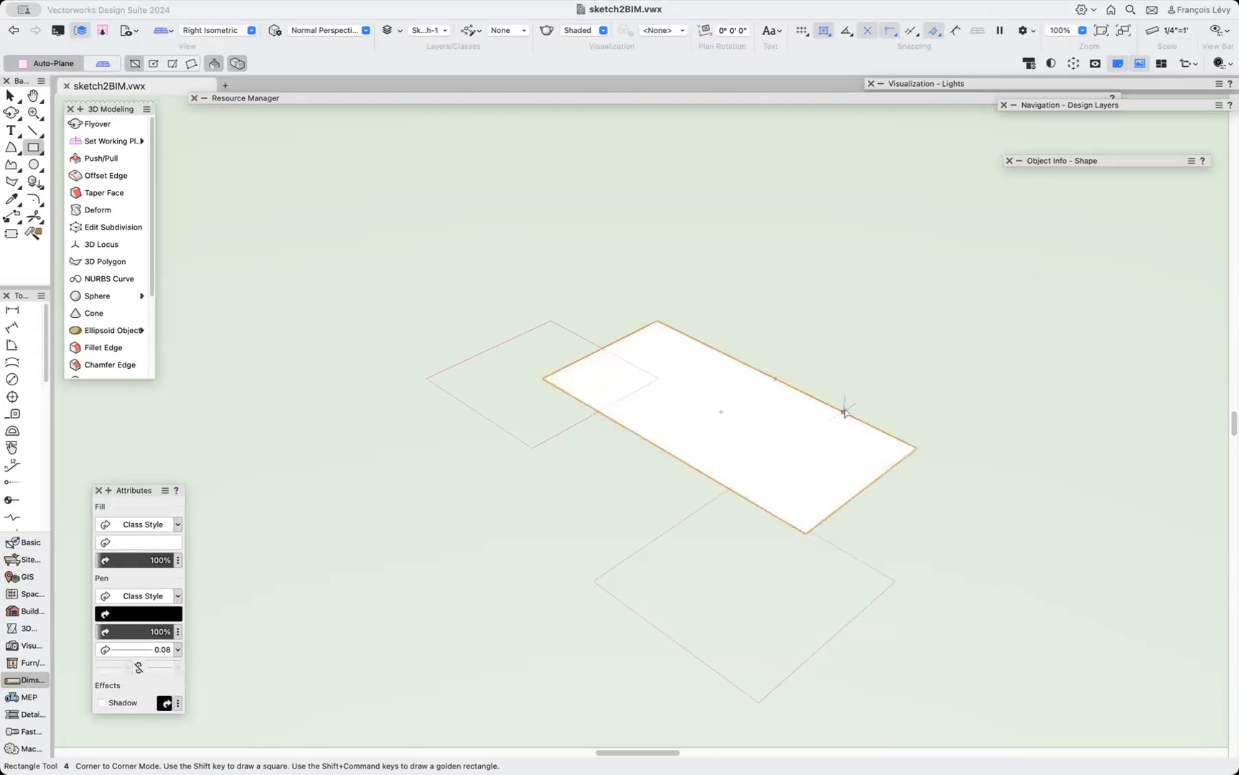
click(811, 437)
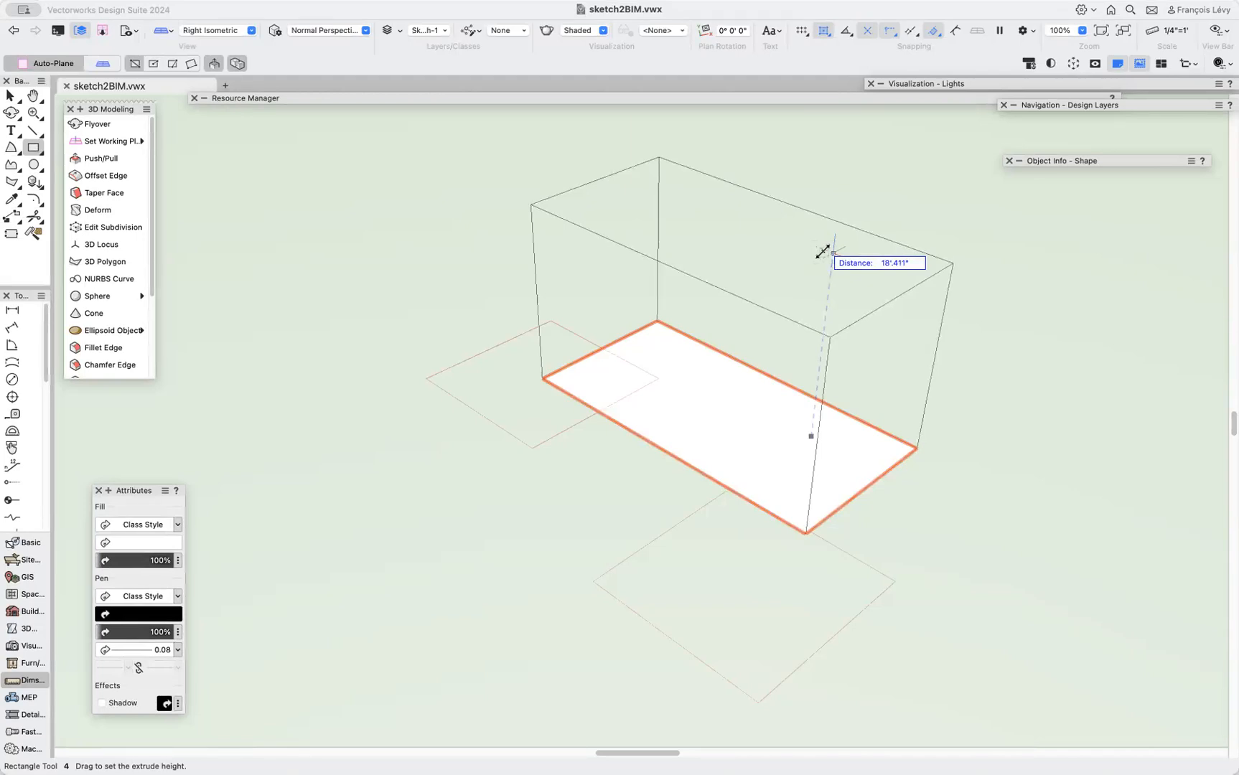
text(120)
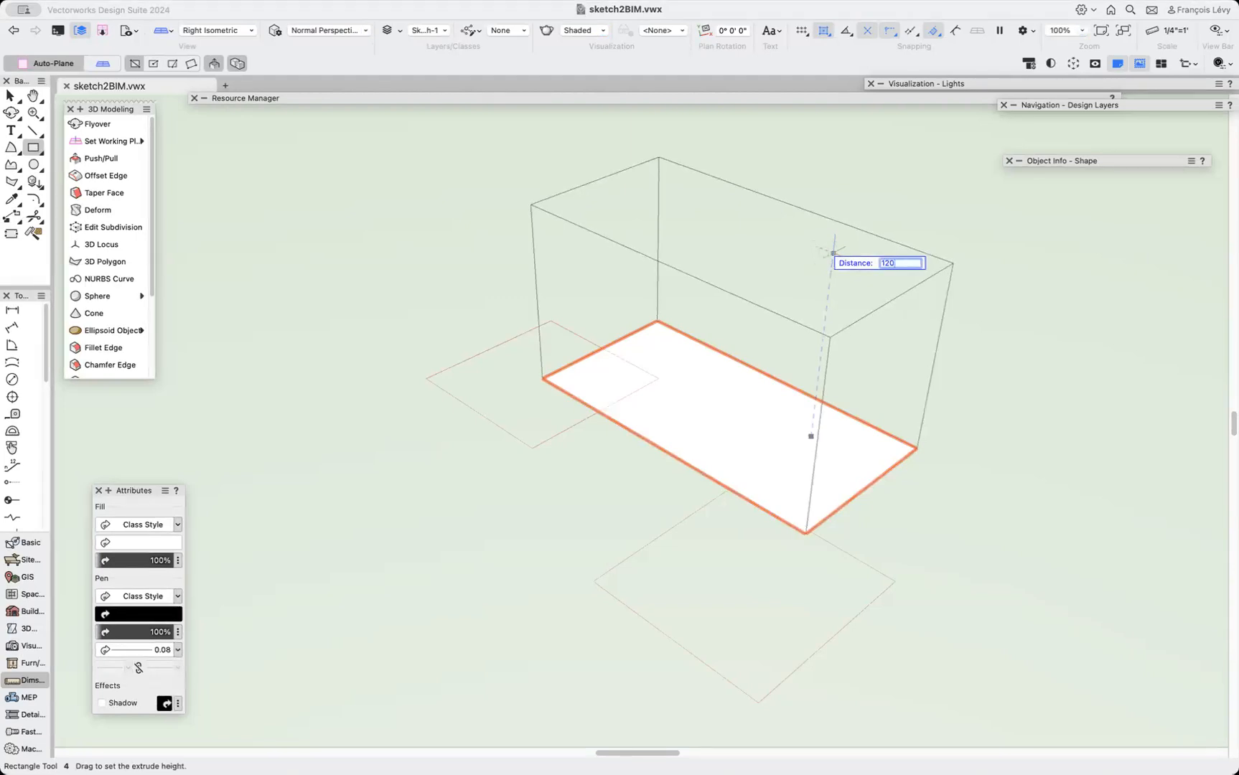
key(Tab)
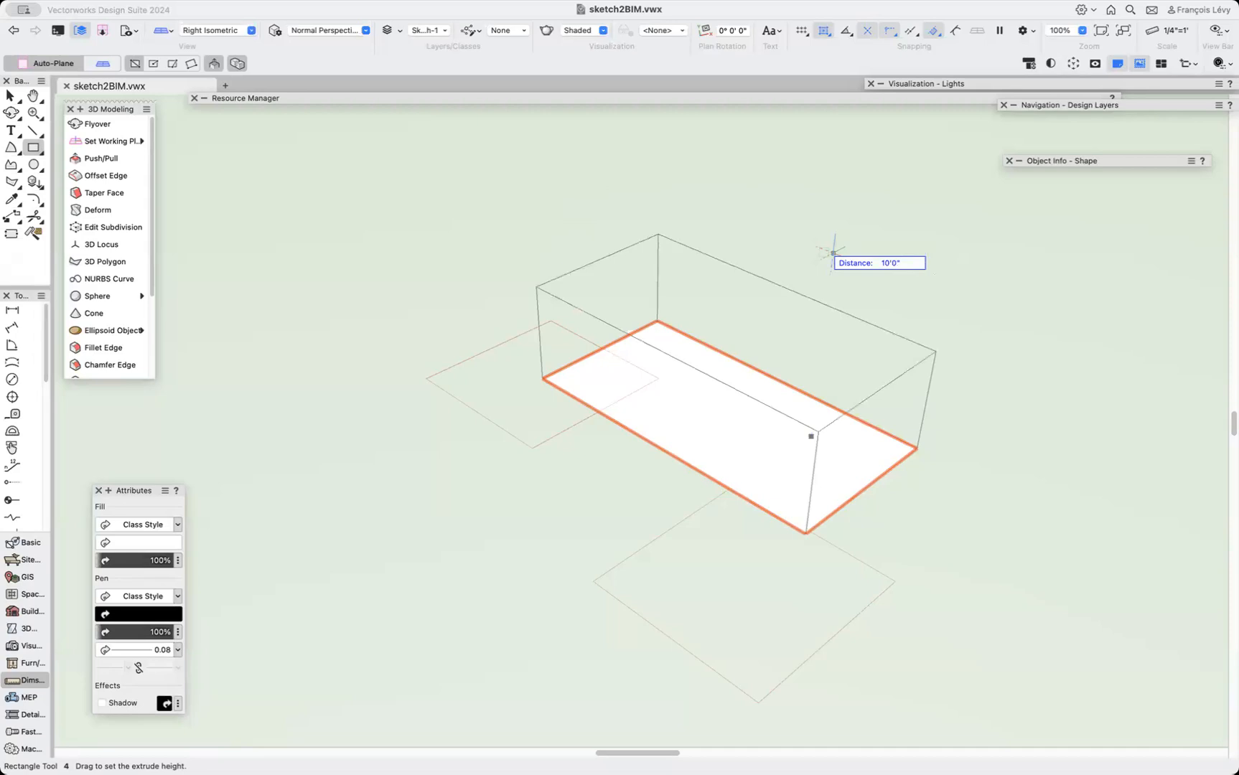
key(Return)
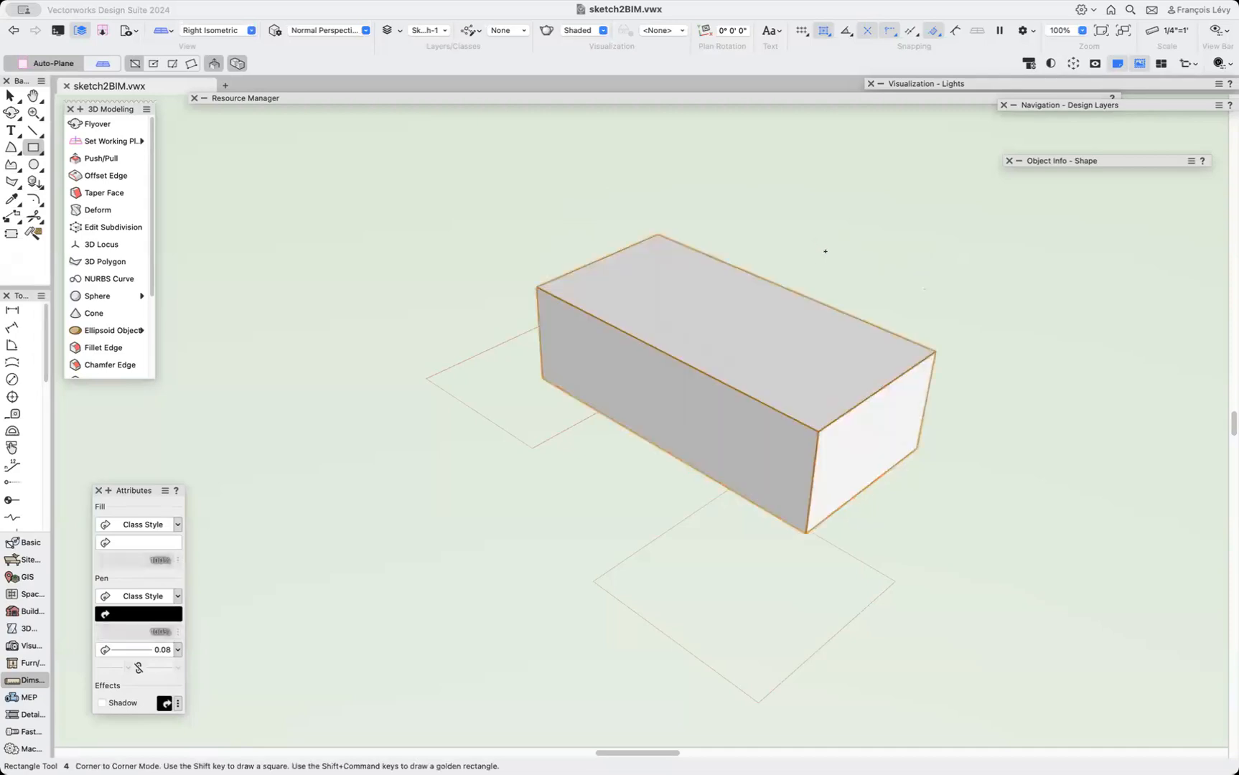
drag(1028, 163, 884, 162)
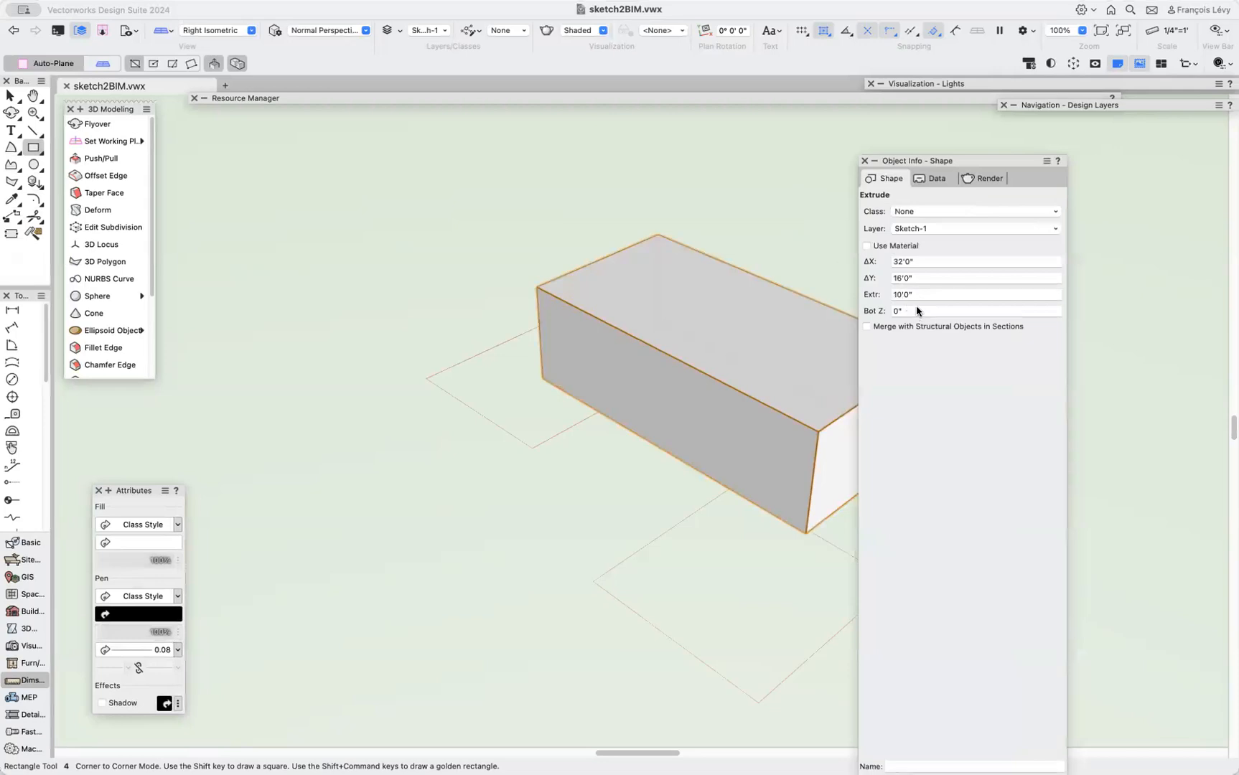
drag(933, 164, 995, 117)
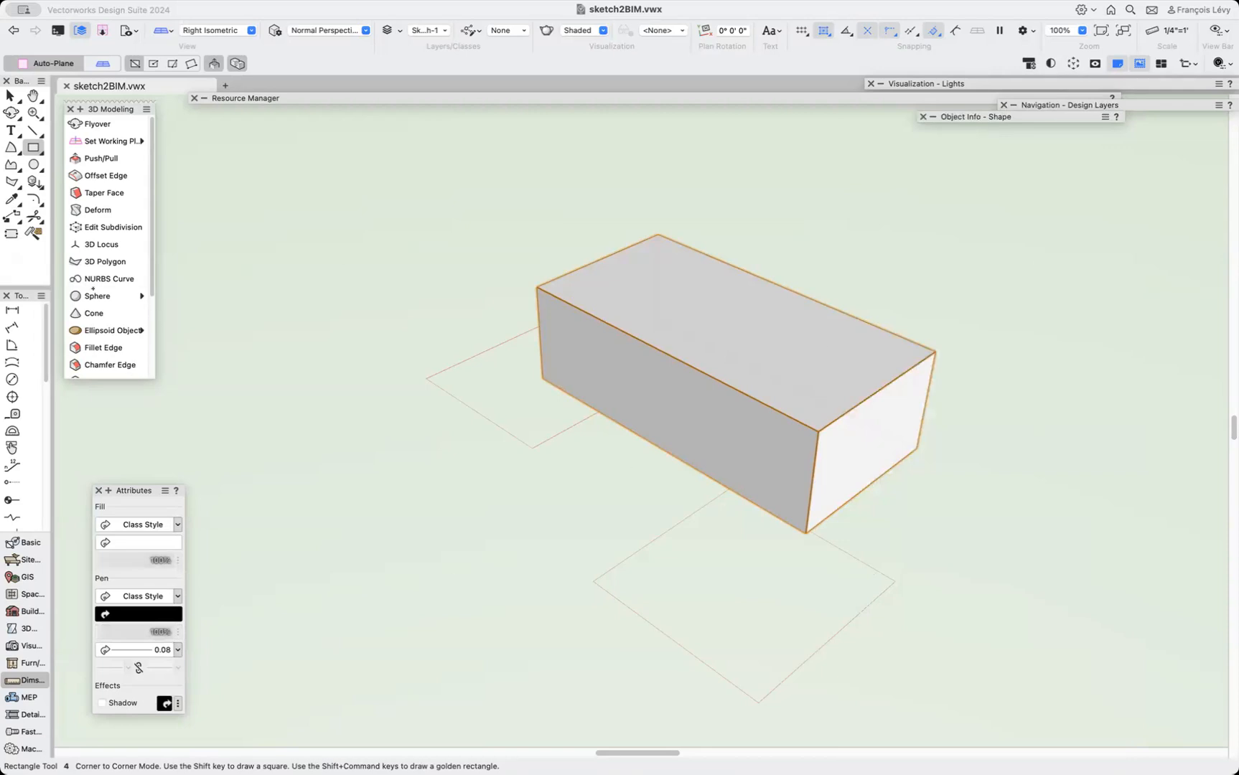
Draw a rectangle over the front outline and extrude it up to the first box's top corner.
click(594, 582)
click(895, 582)
click(830, 601)
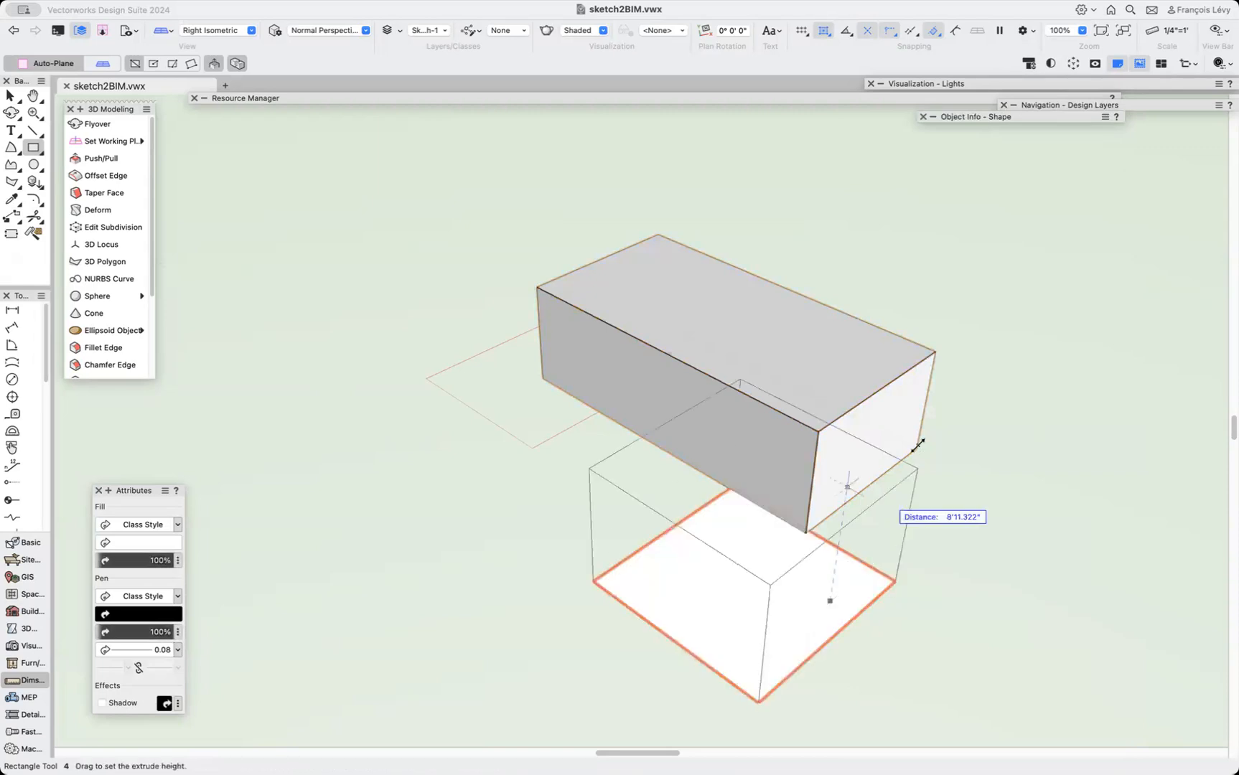
click(936, 351)
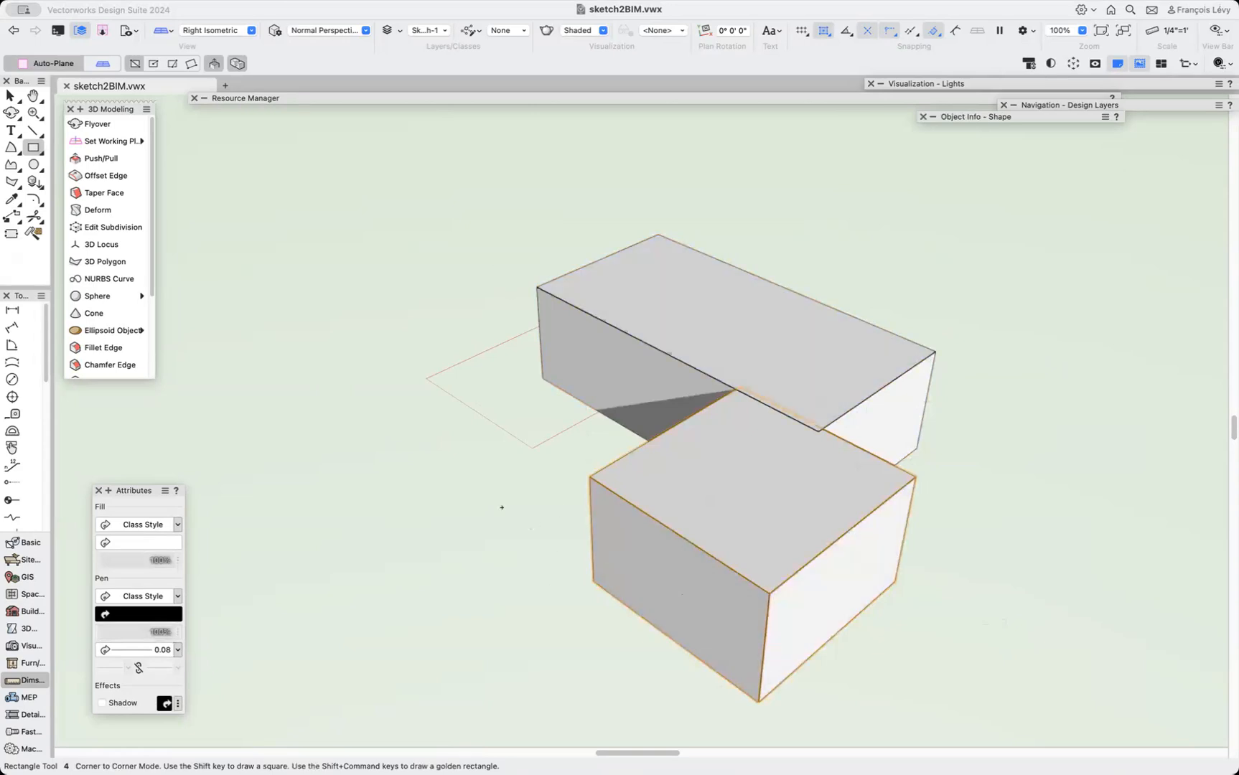
Draw a 16' square over the left outline and pull it up into a third box.
click(530, 447)
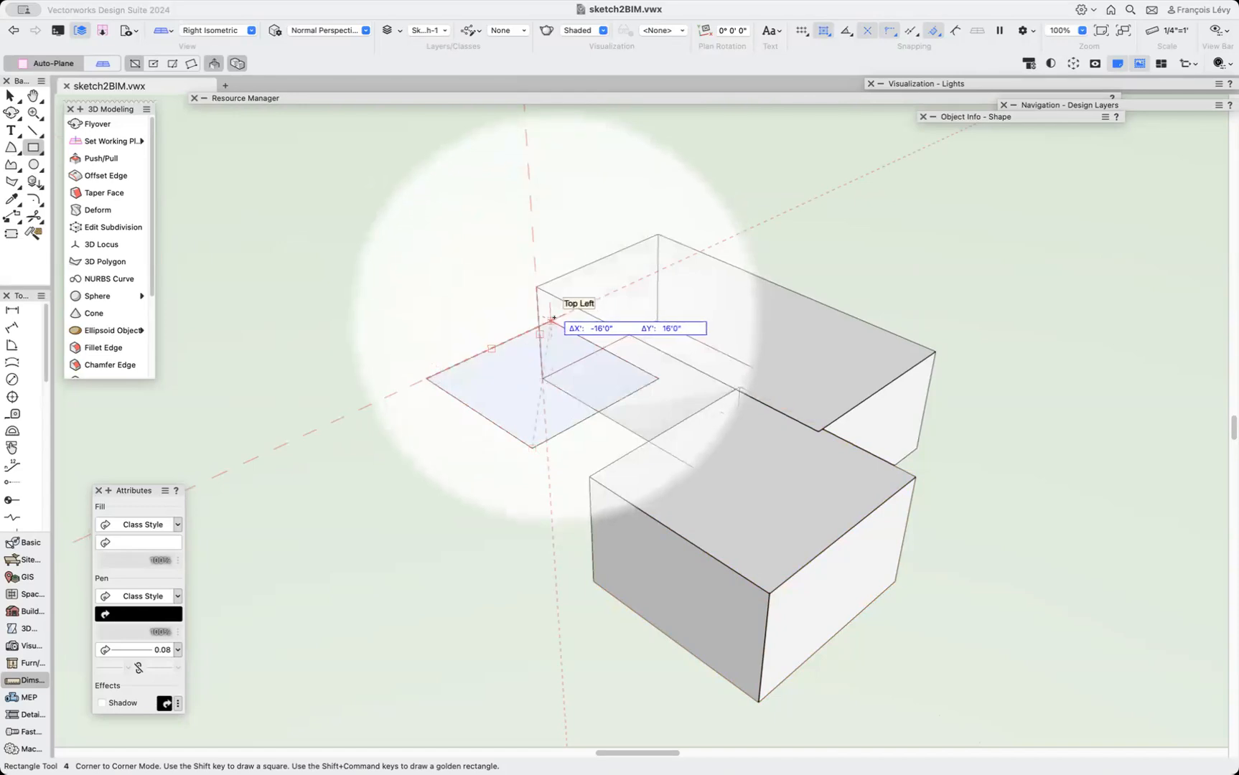
click(552, 319)
drag(497, 384, 537, 284)
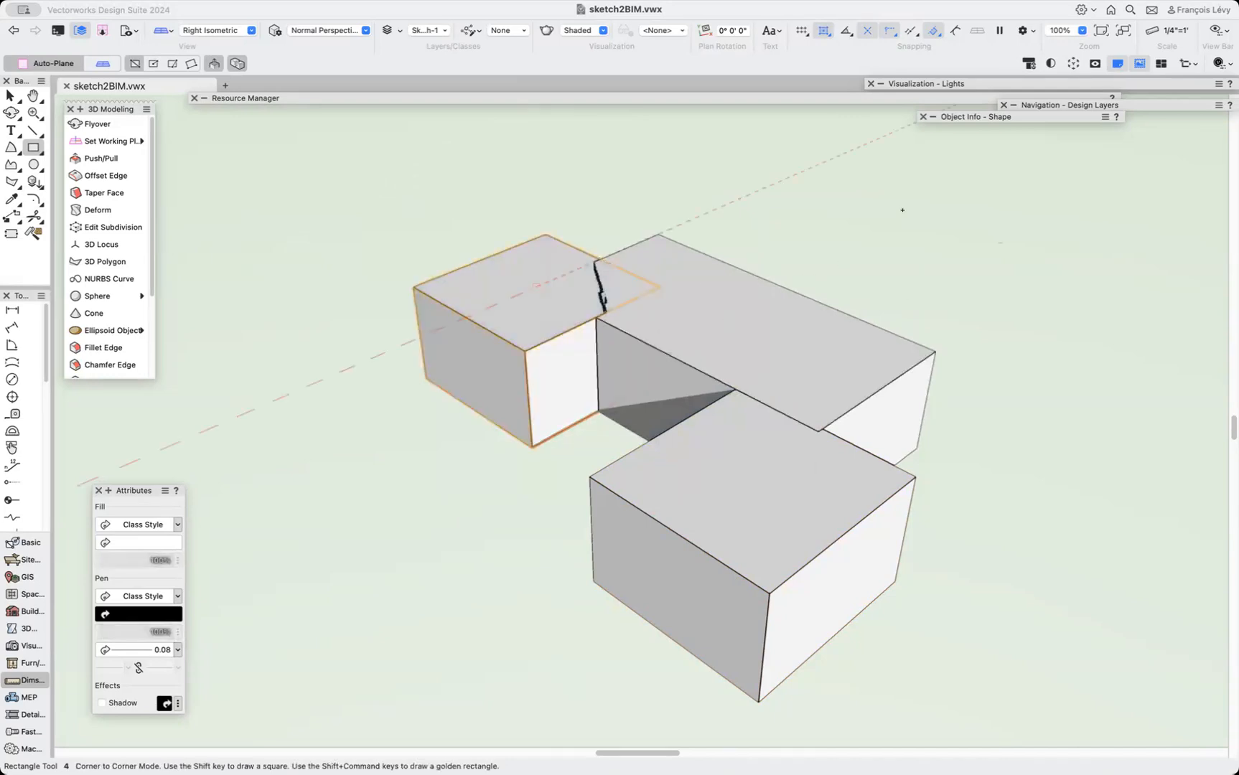
key(x)
click(763, 305)
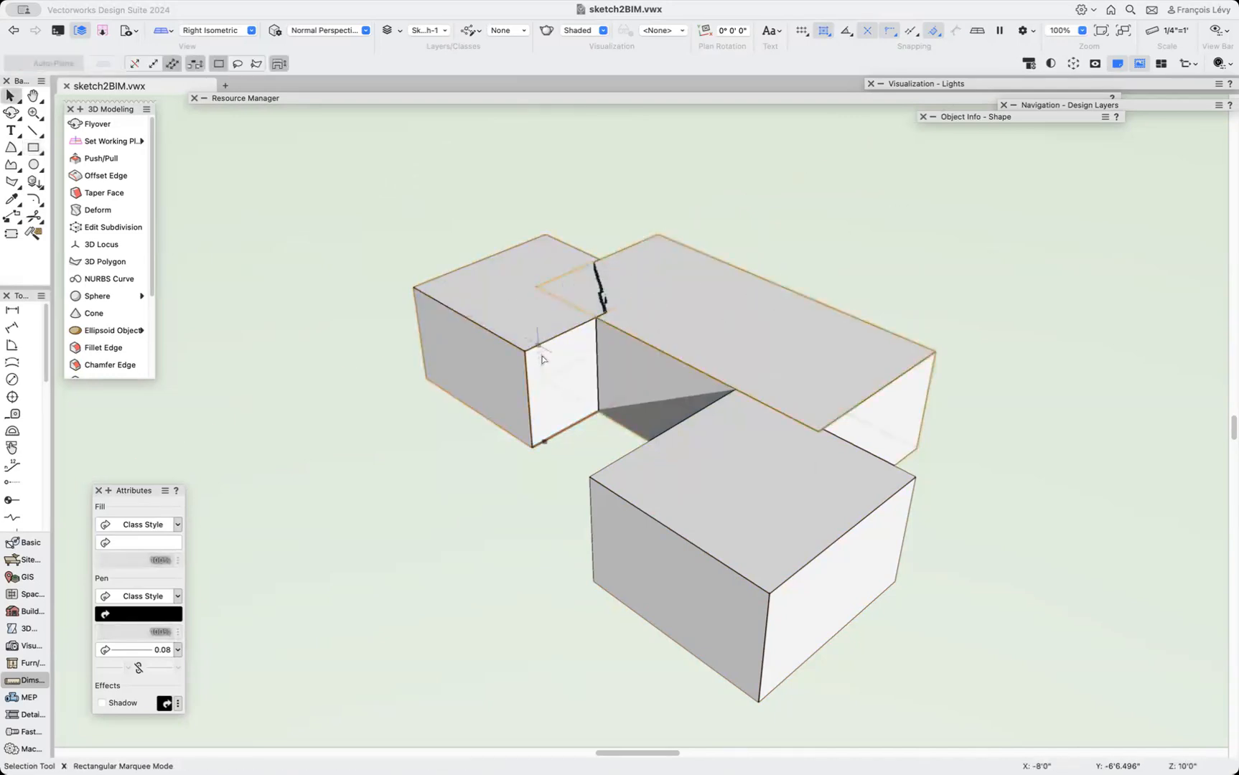
click(658, 493)
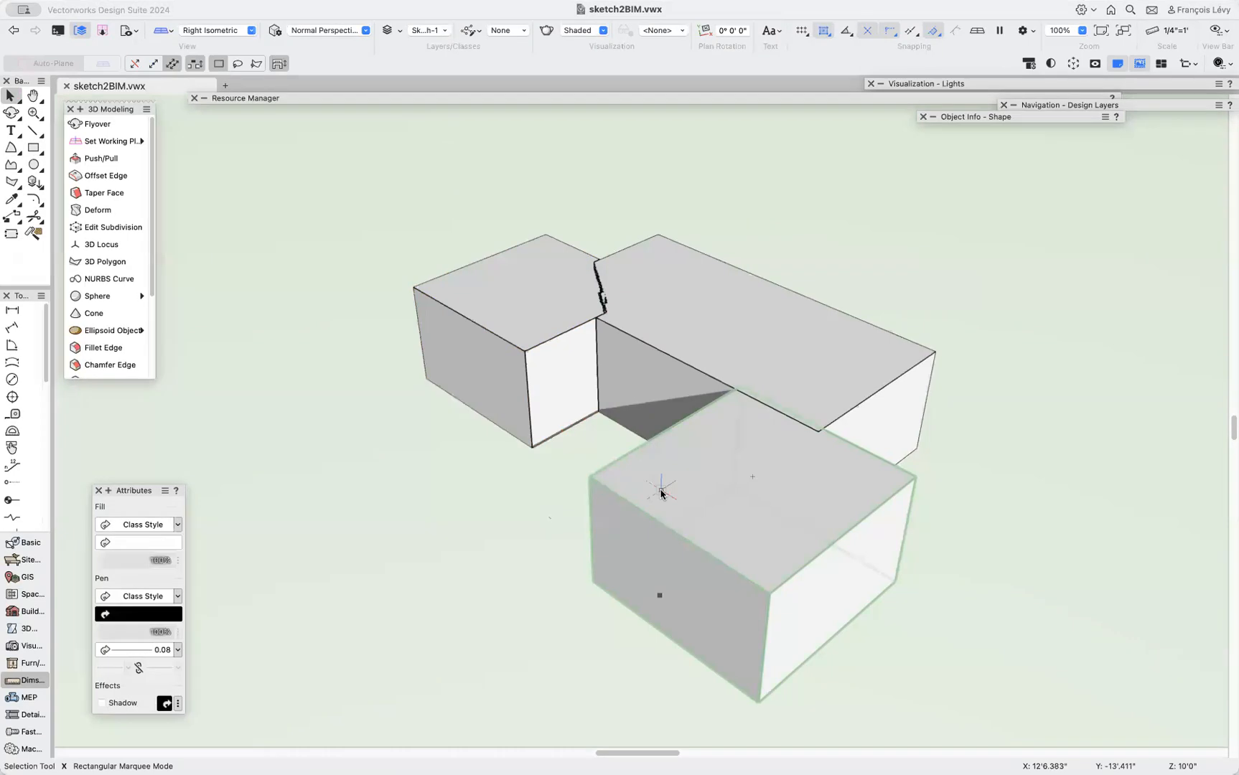
Orbit and zoom the view to examine the three boxes from the opposite side.
key(semicolon)
drag(709, 390, 943, 402)
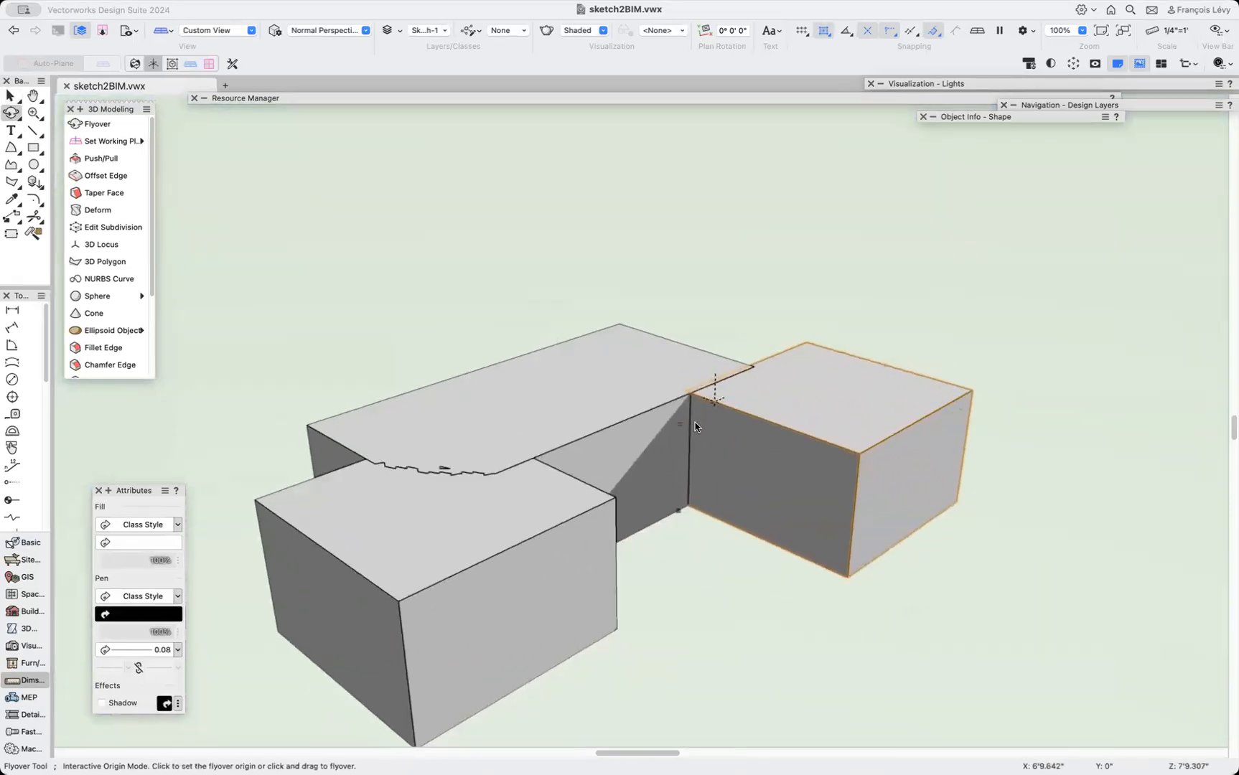
scroll(695, 422, down, 3)
scroll(695, 422, left, 2)
scroll(694, 422, up, 1)
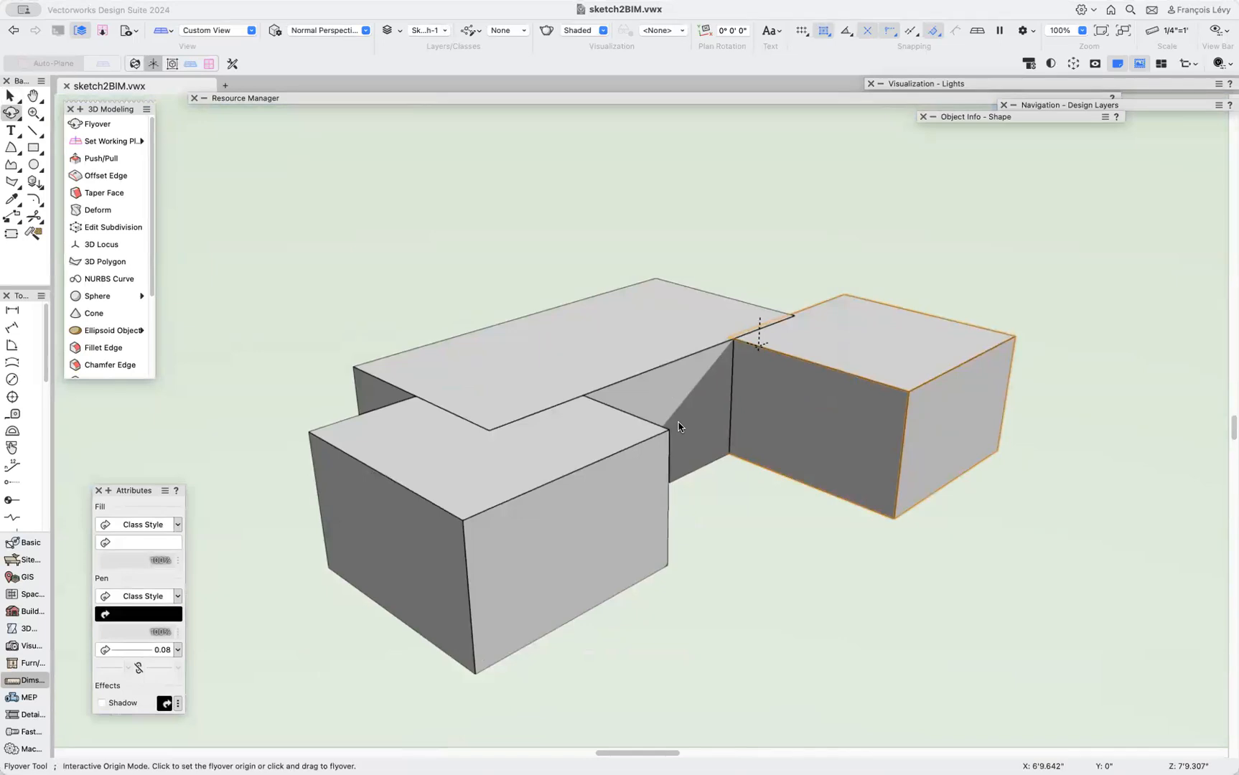
key(p)
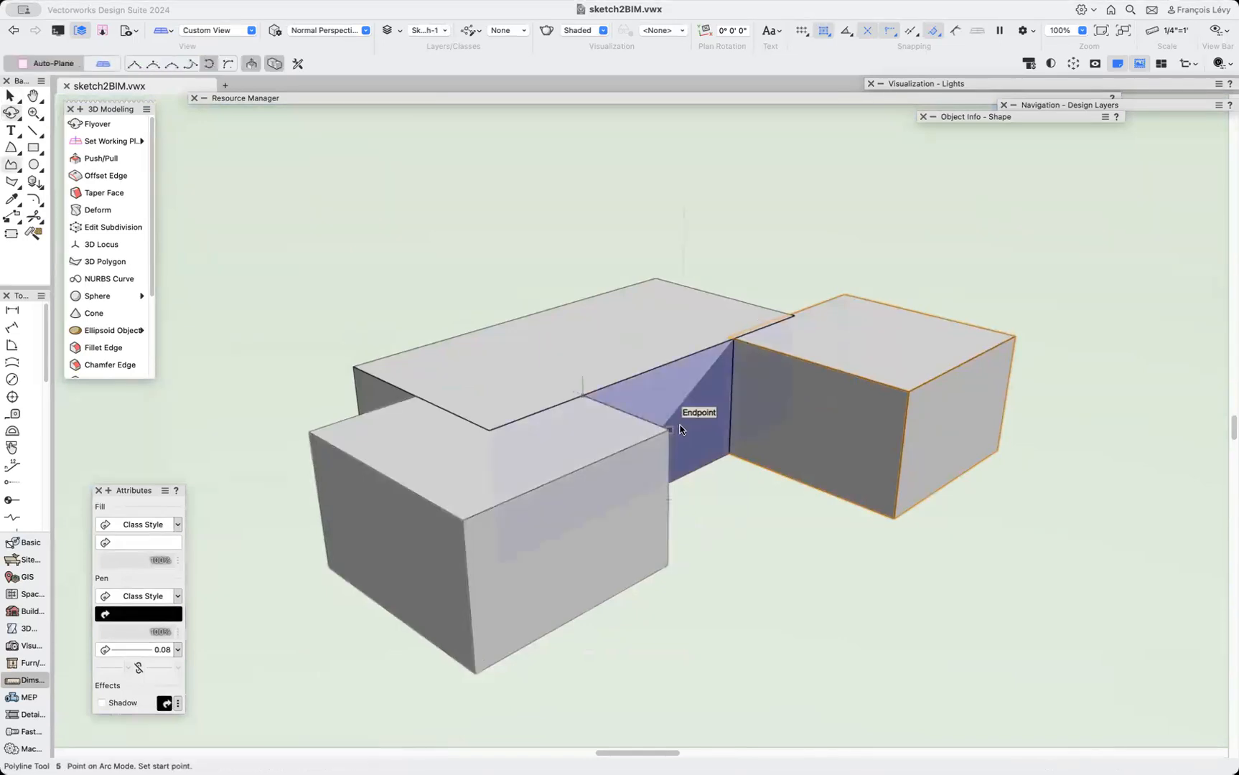
key(4)
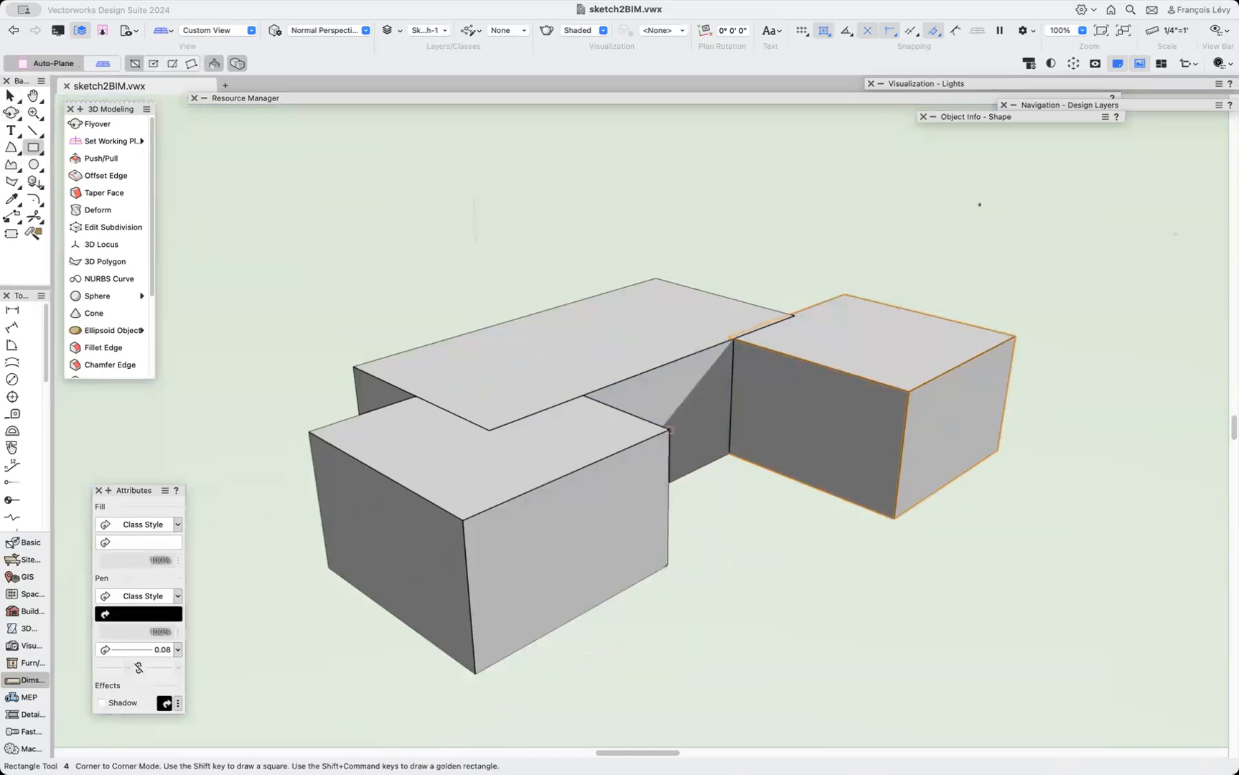
Draw a square on the right box's top, extrude it upward, undo the extrusion and delete the square.
click(844, 294)
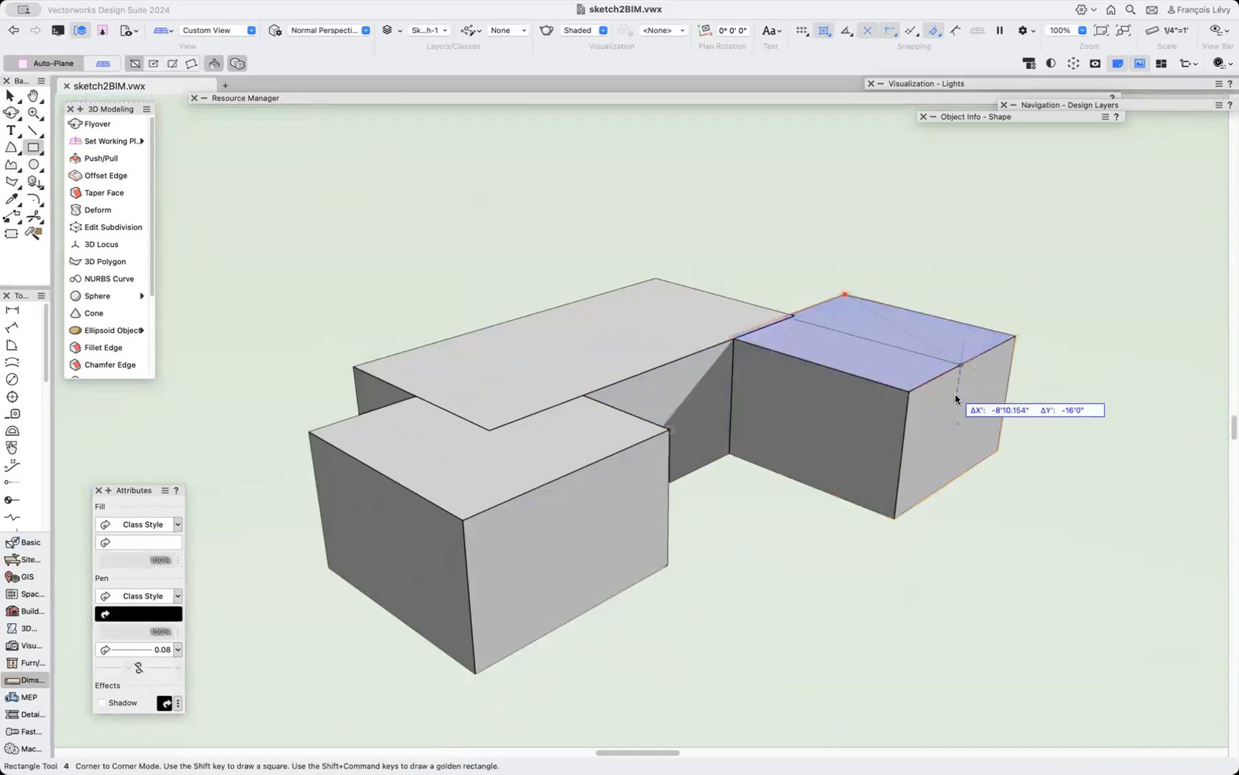
click(909, 393)
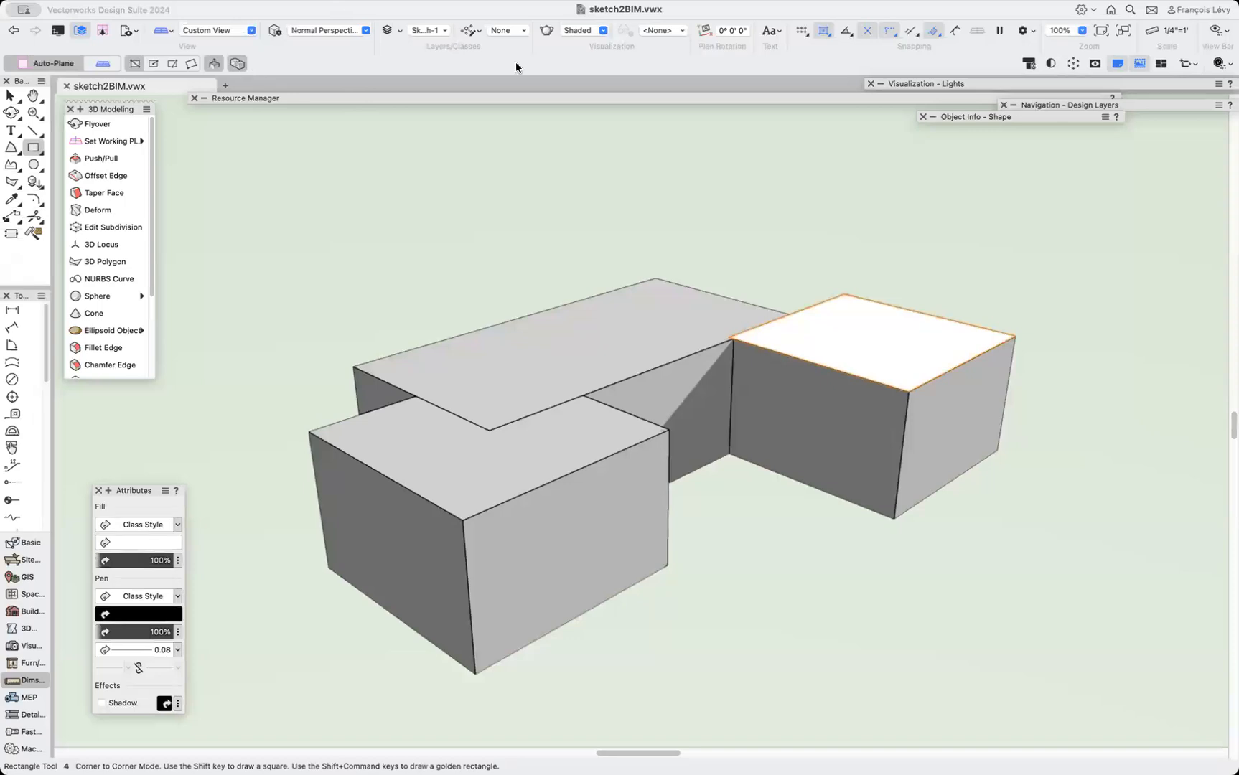
click(873, 340)
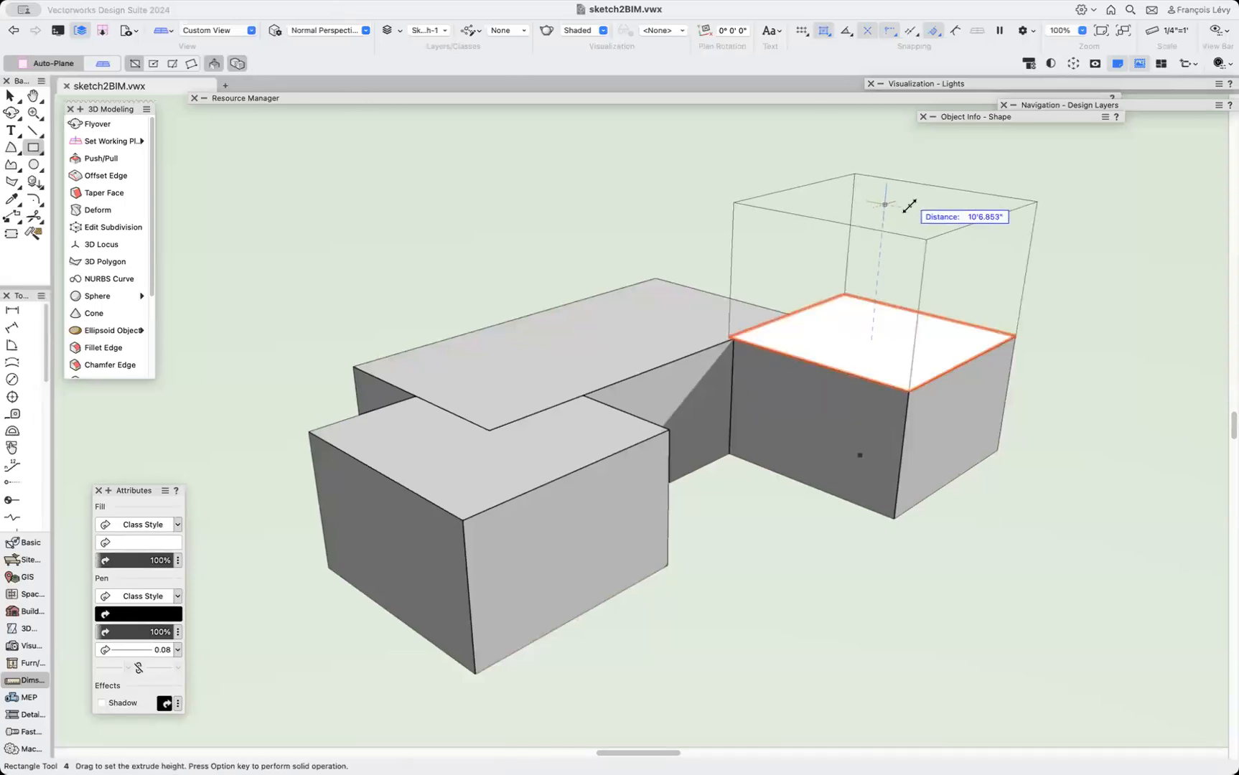
click(891, 202)
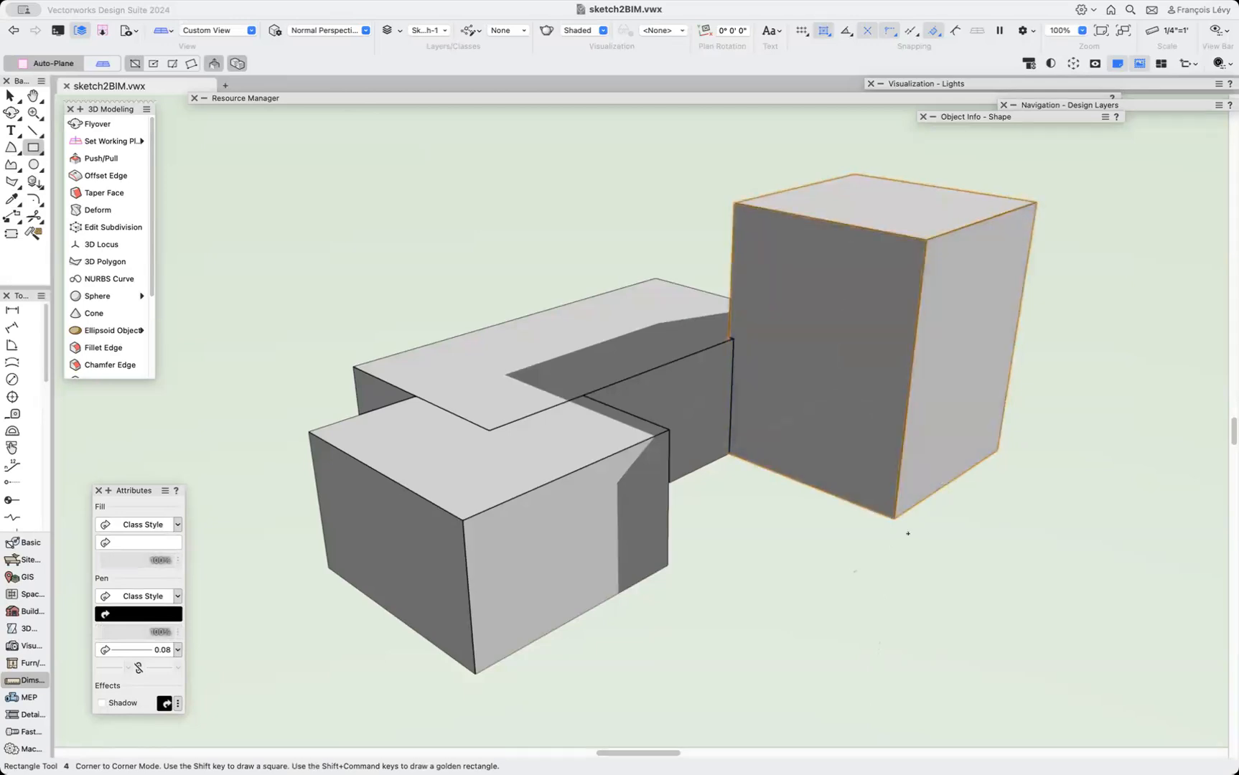
key(super+z)
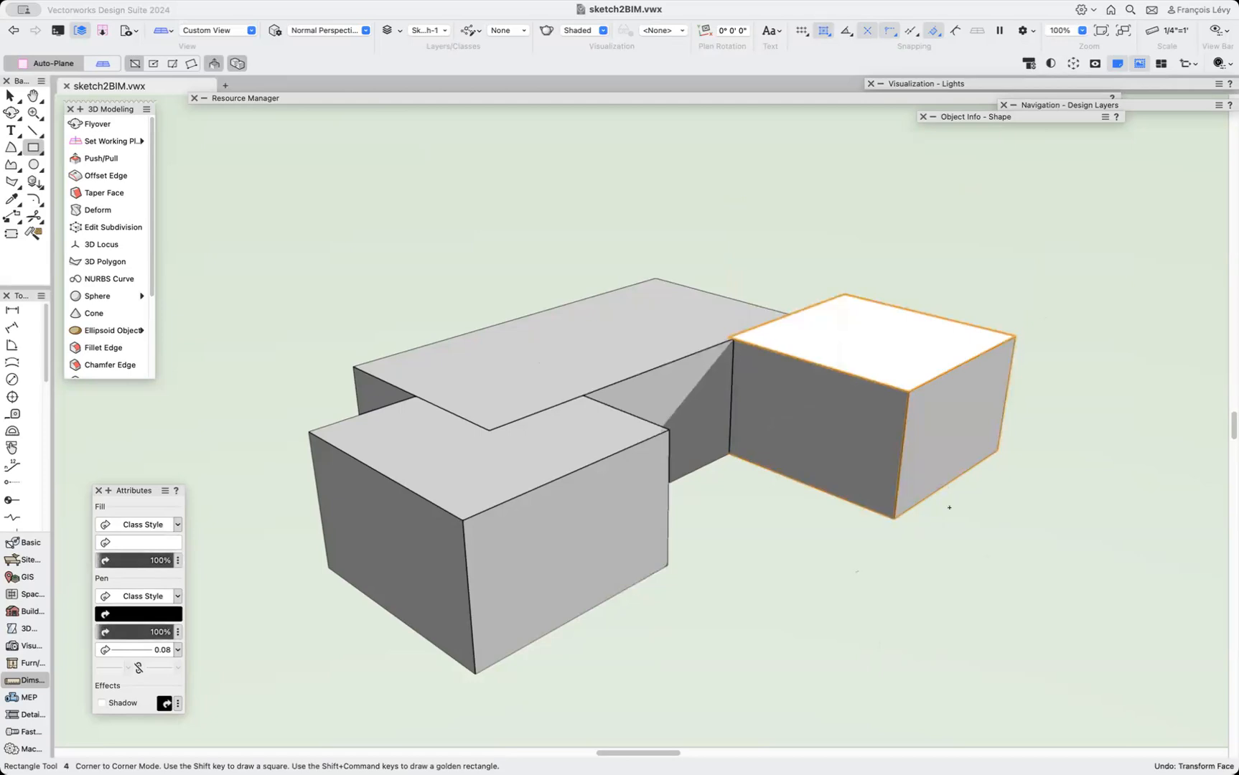
key(x)
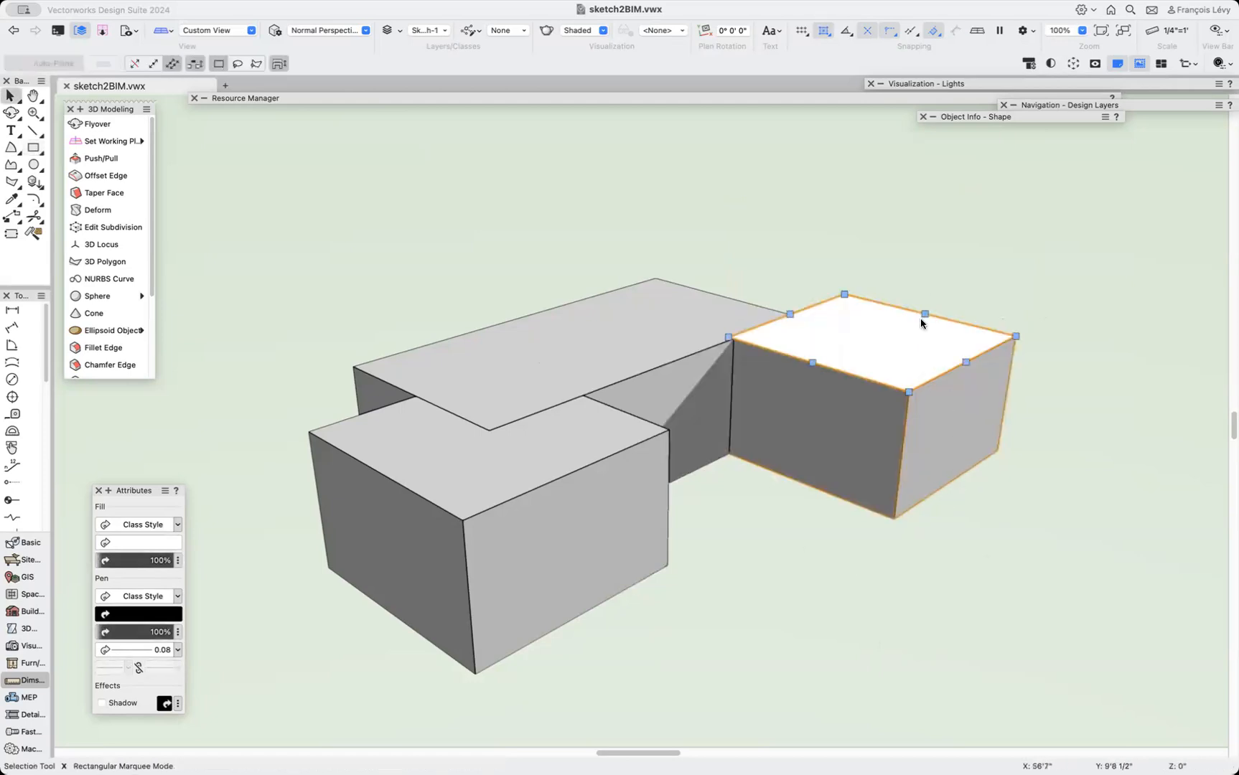
key(x)
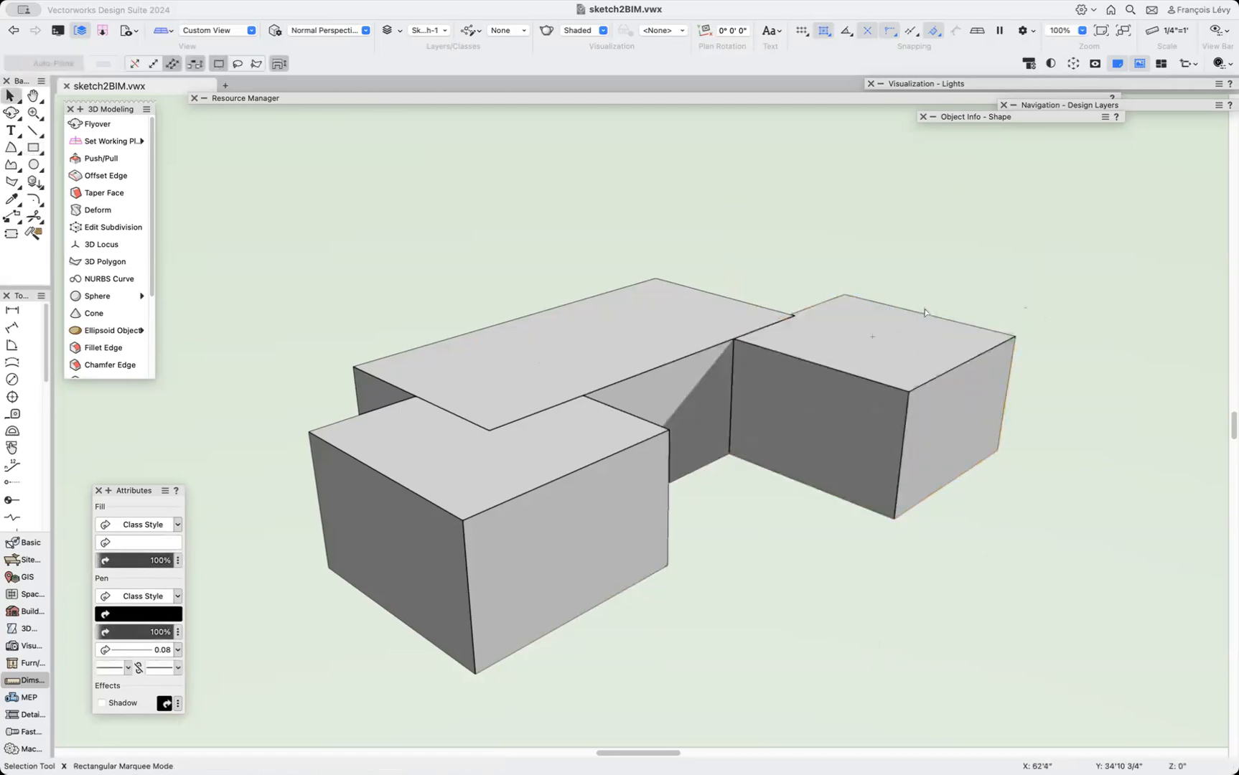
Draw a circle about 3'7" in radius on the right box's top, push it 5' down into a hole, orbit to inspect it, and undo the cut.
click(32, 164)
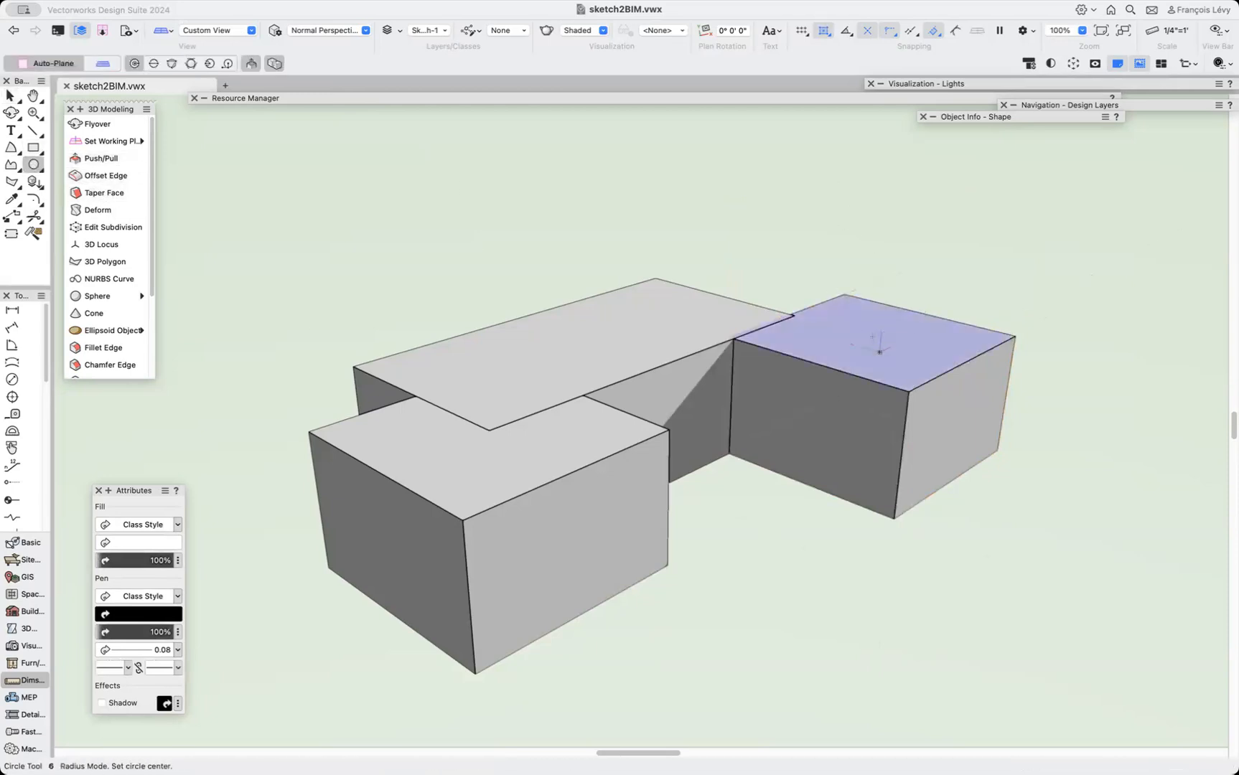
click(897, 320)
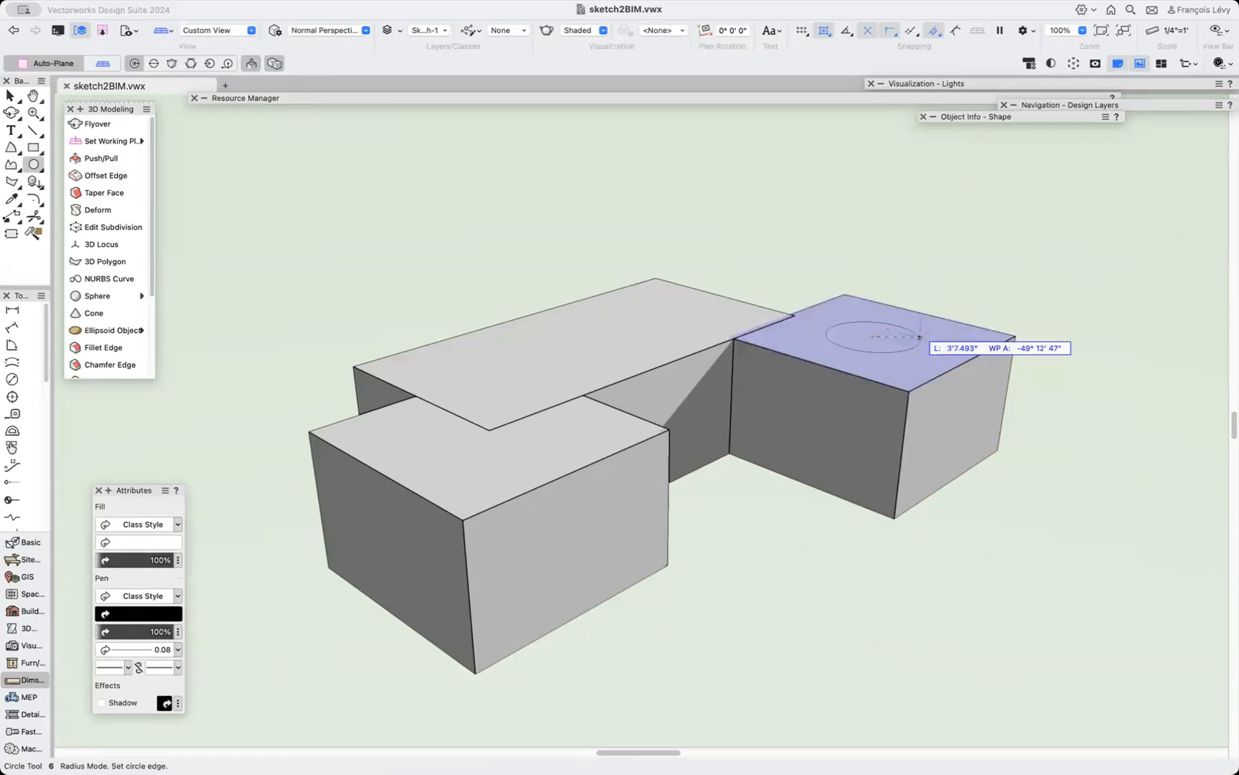
click(919, 336)
click(880, 345)
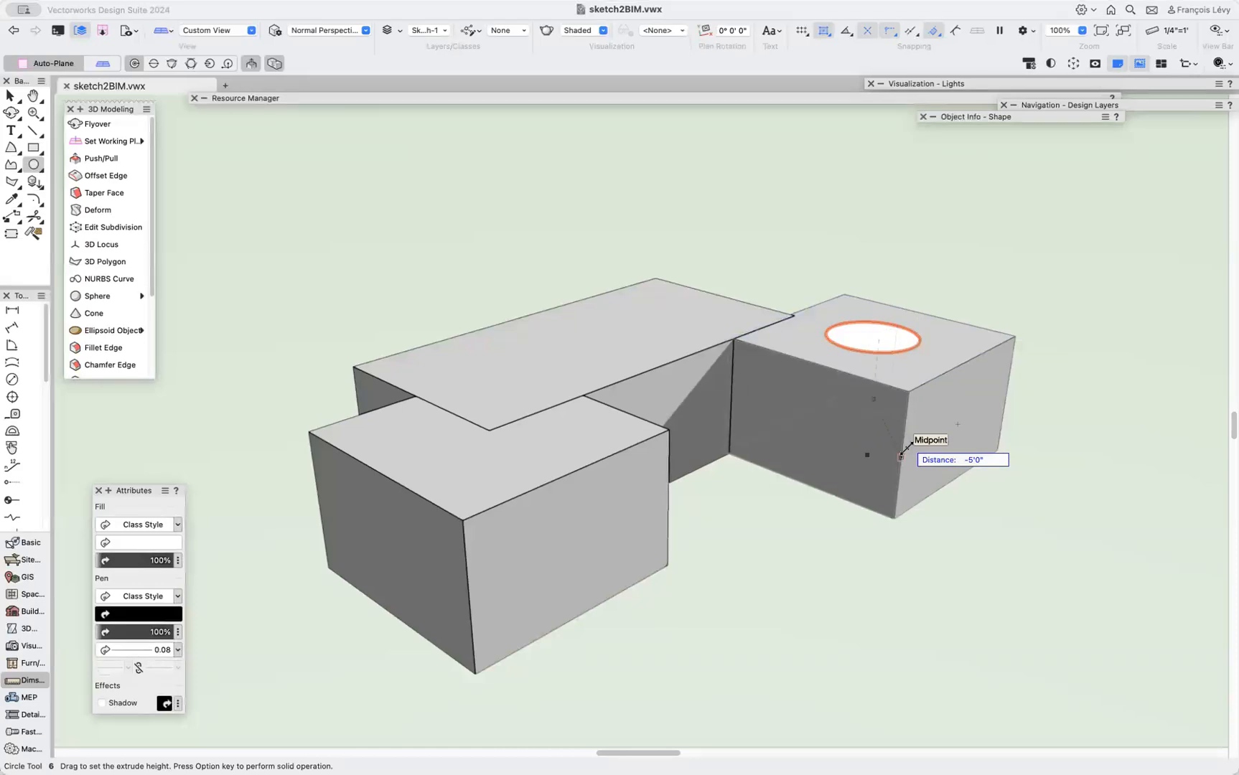
alt+click(900, 457)
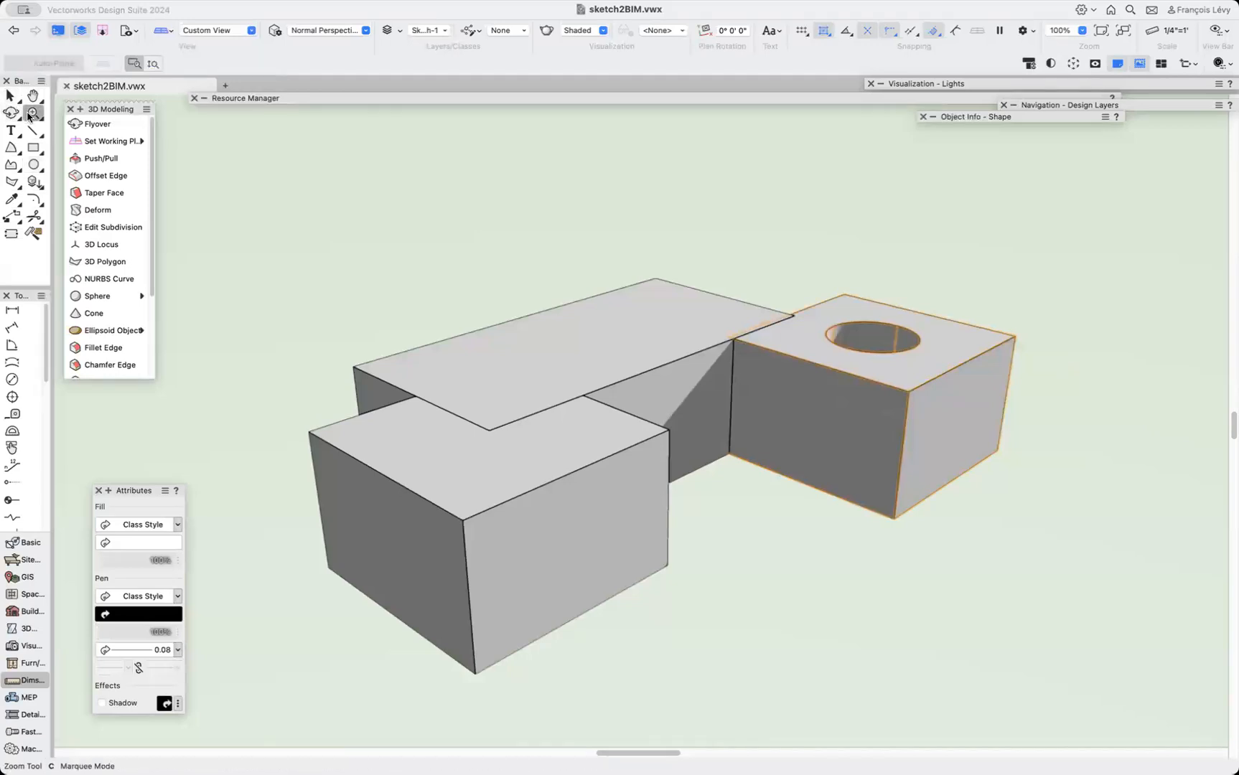
click(10, 112)
drag(765, 342, 807, 405)
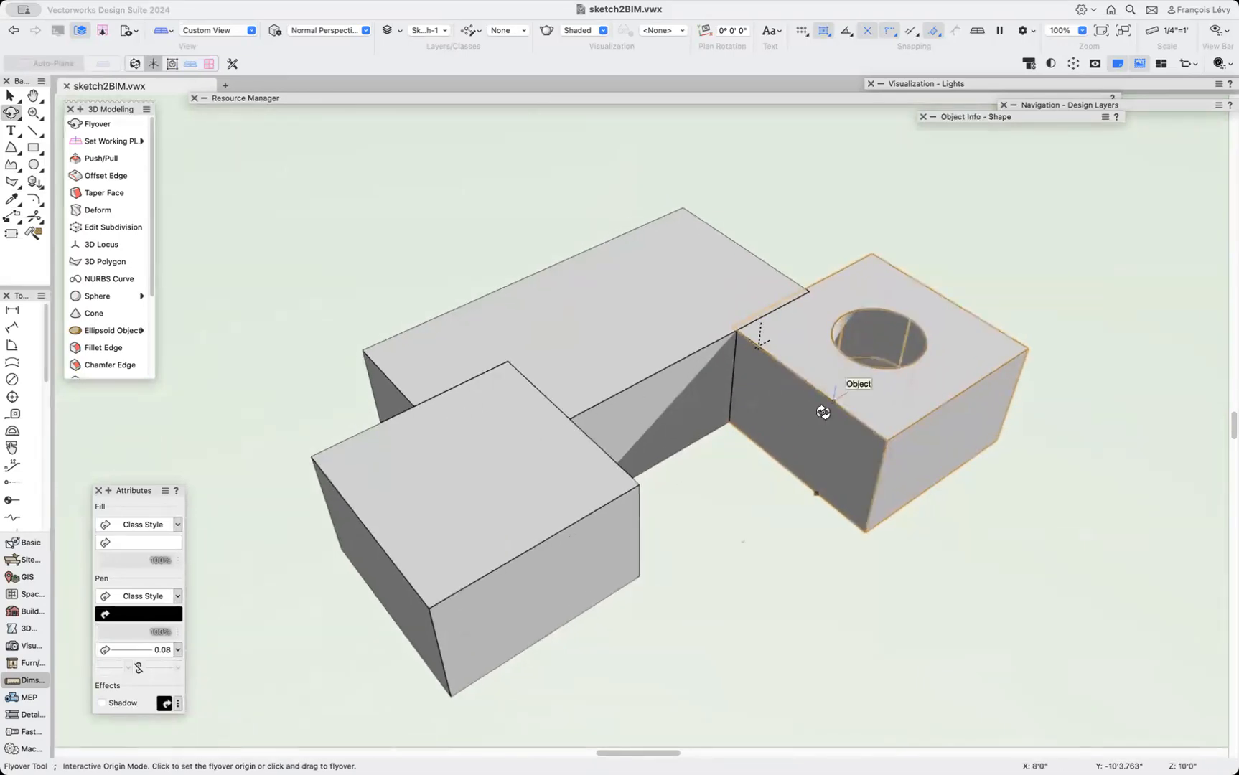
key(super+z)
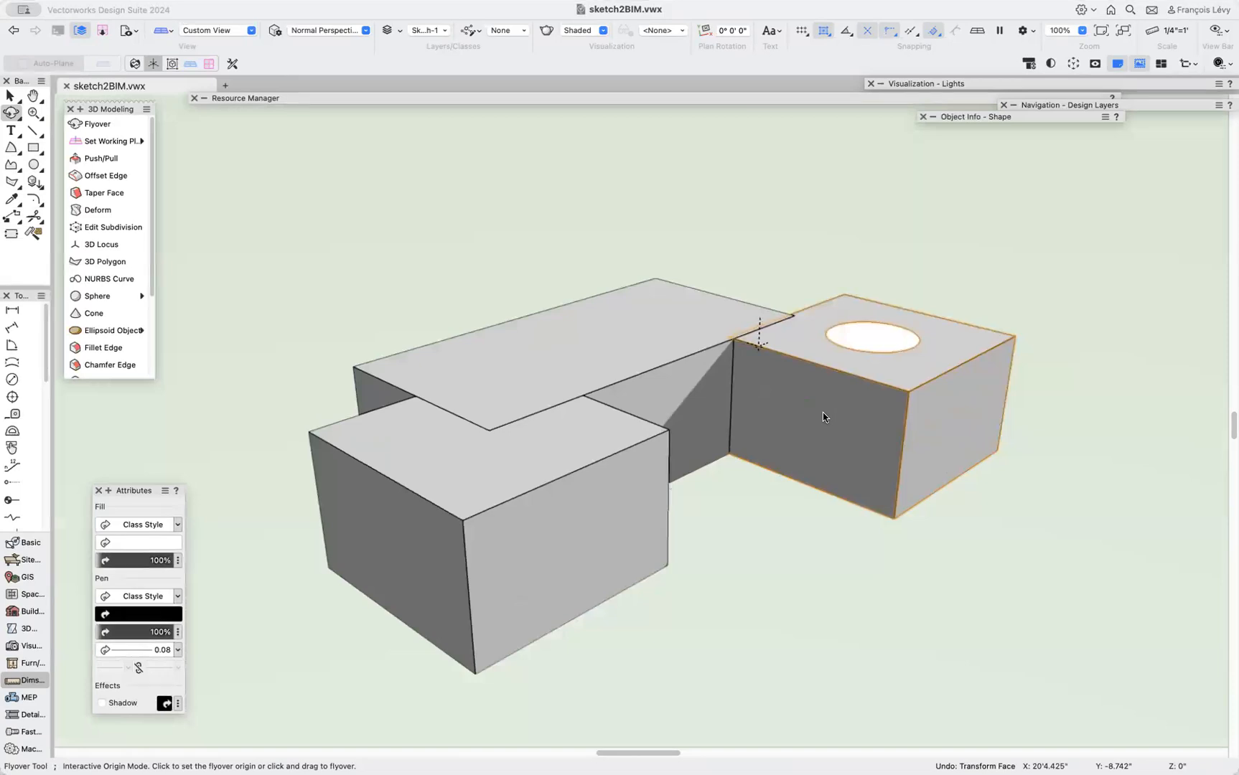
Delete the circle from the right box's top.
key(x)
click(888, 335)
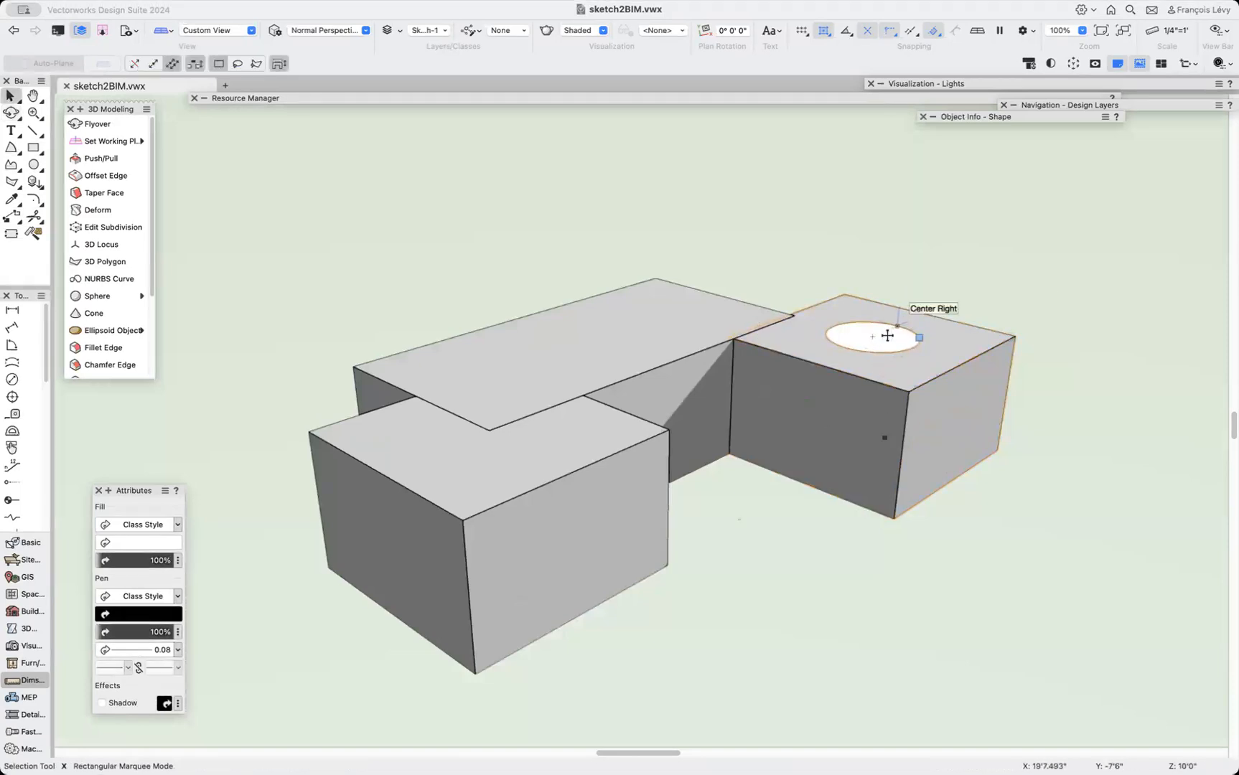
key(Delete)
click(885, 354)
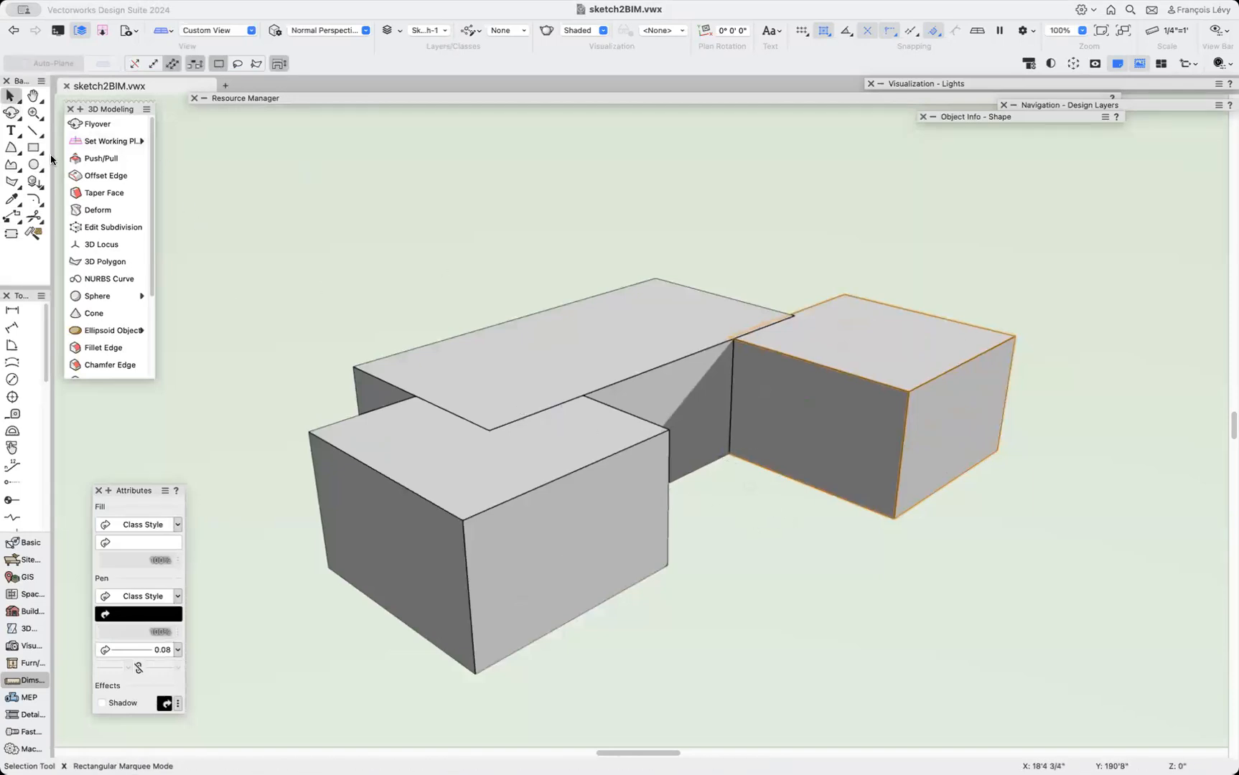
Draw a rectangle over the right box's top face and extrude it 5' upward.
click(33, 147)
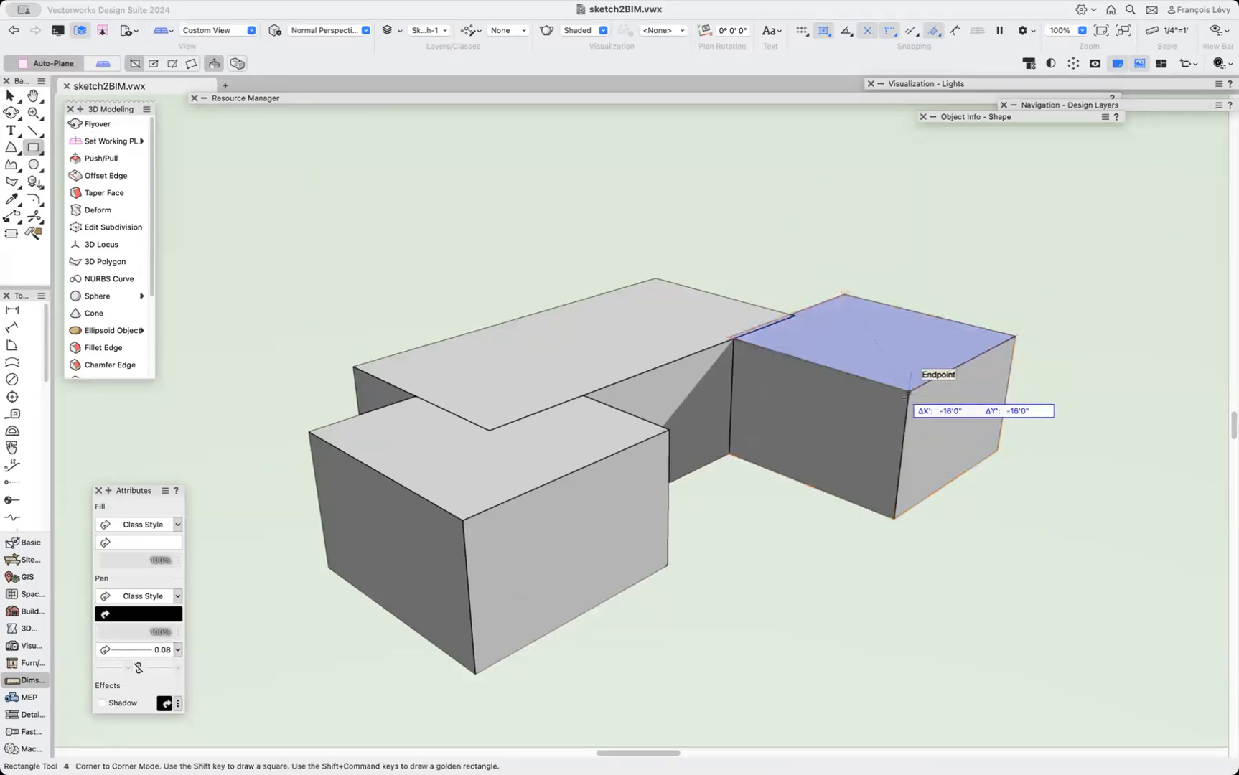
drag(898, 332, 900, 218)
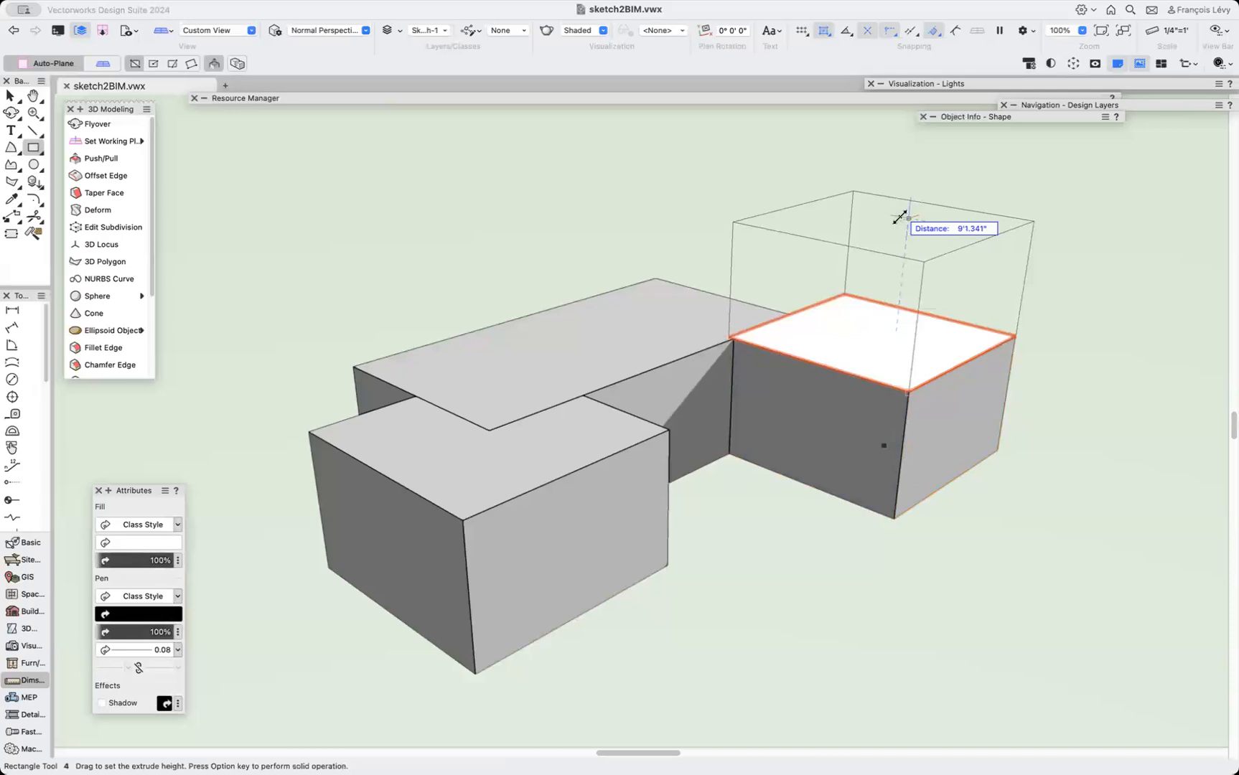
key(Tab)
text(5')
key(Return)
click(900, 218)
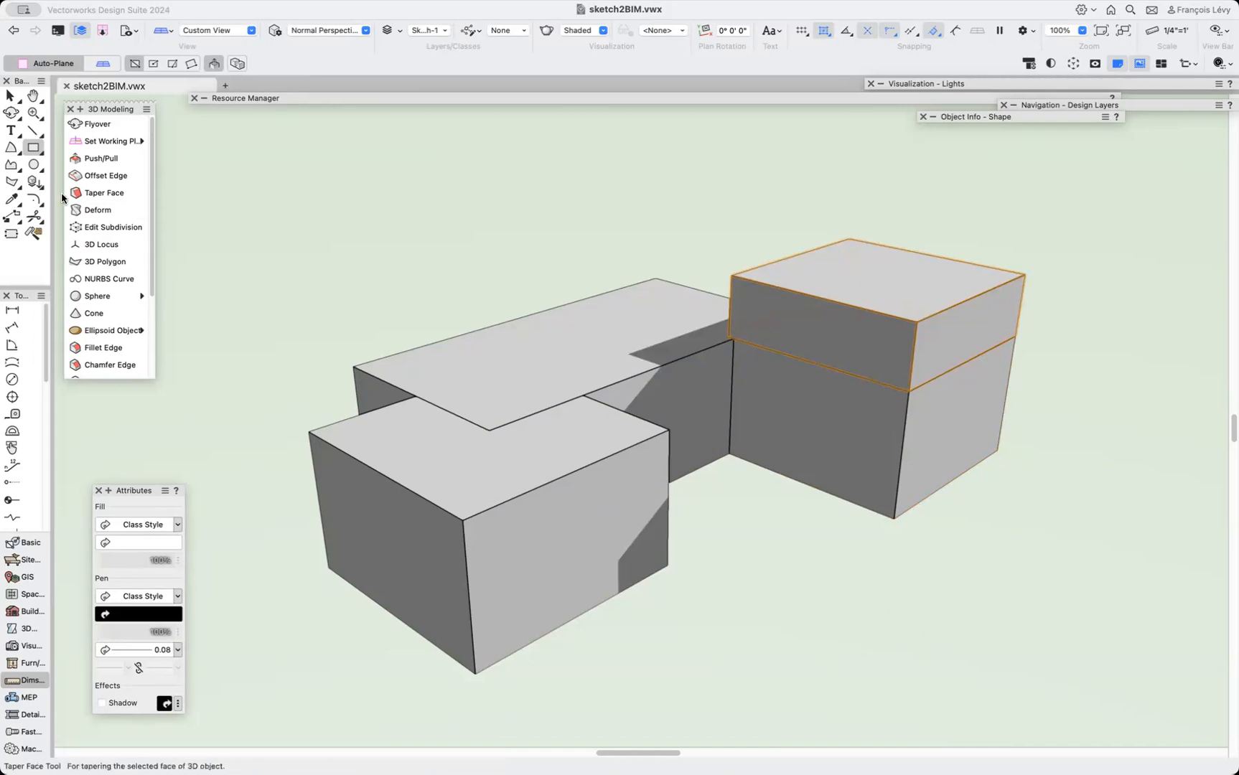
Taper the upper box's right end face by 45° about its bottom edge with Taper Face.
click(89, 194)
click(120, 200)
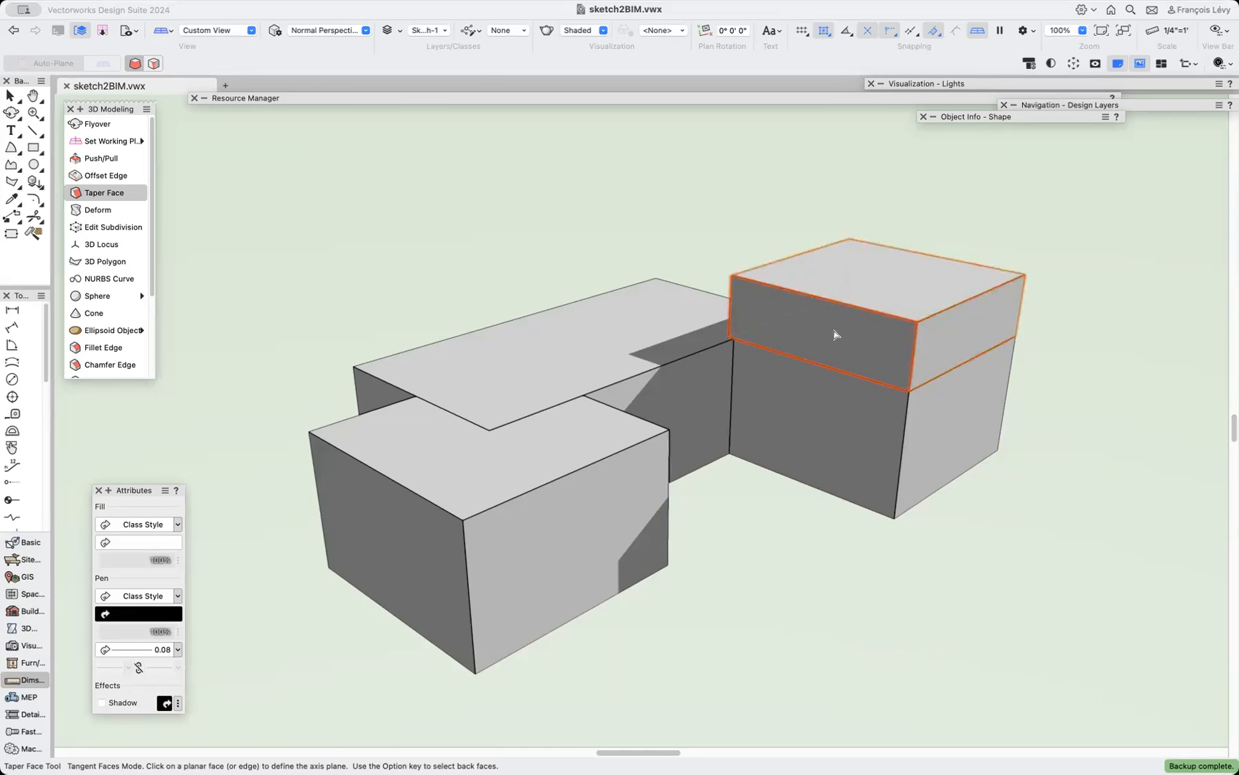
key(shift+super+w)
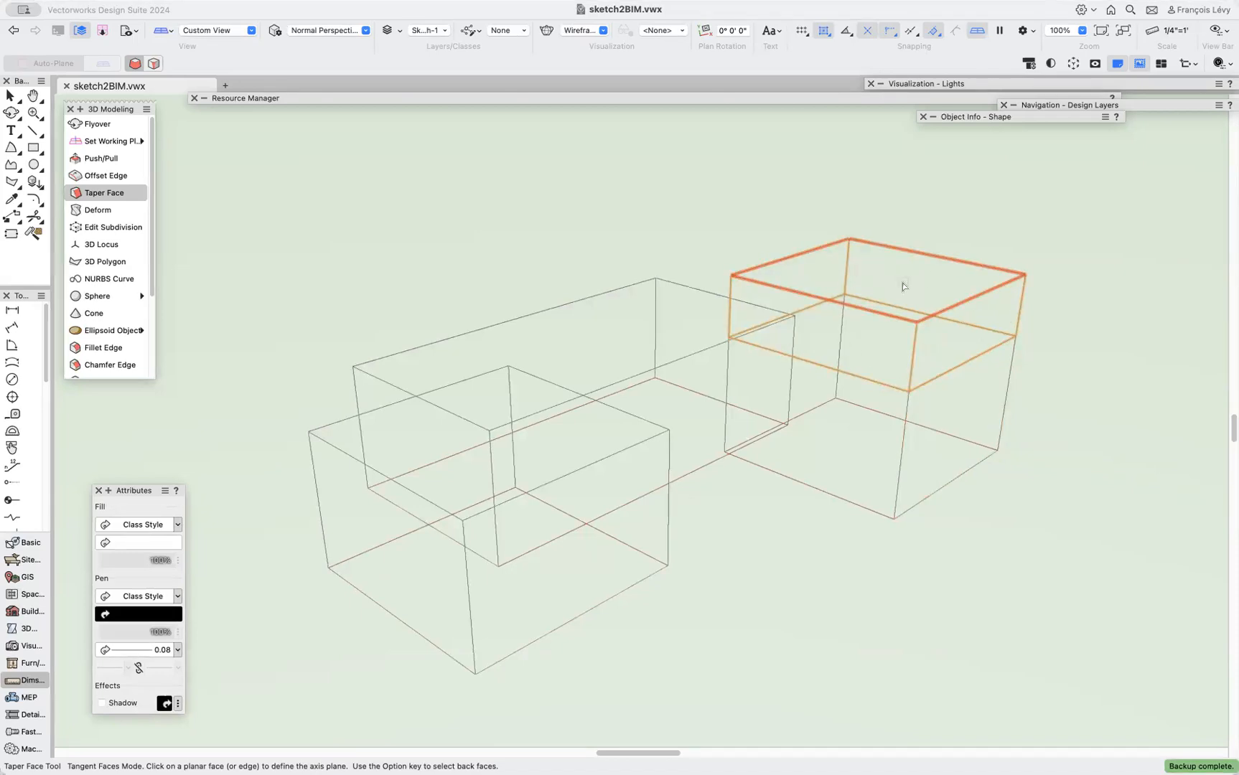
key(shift+super+g)
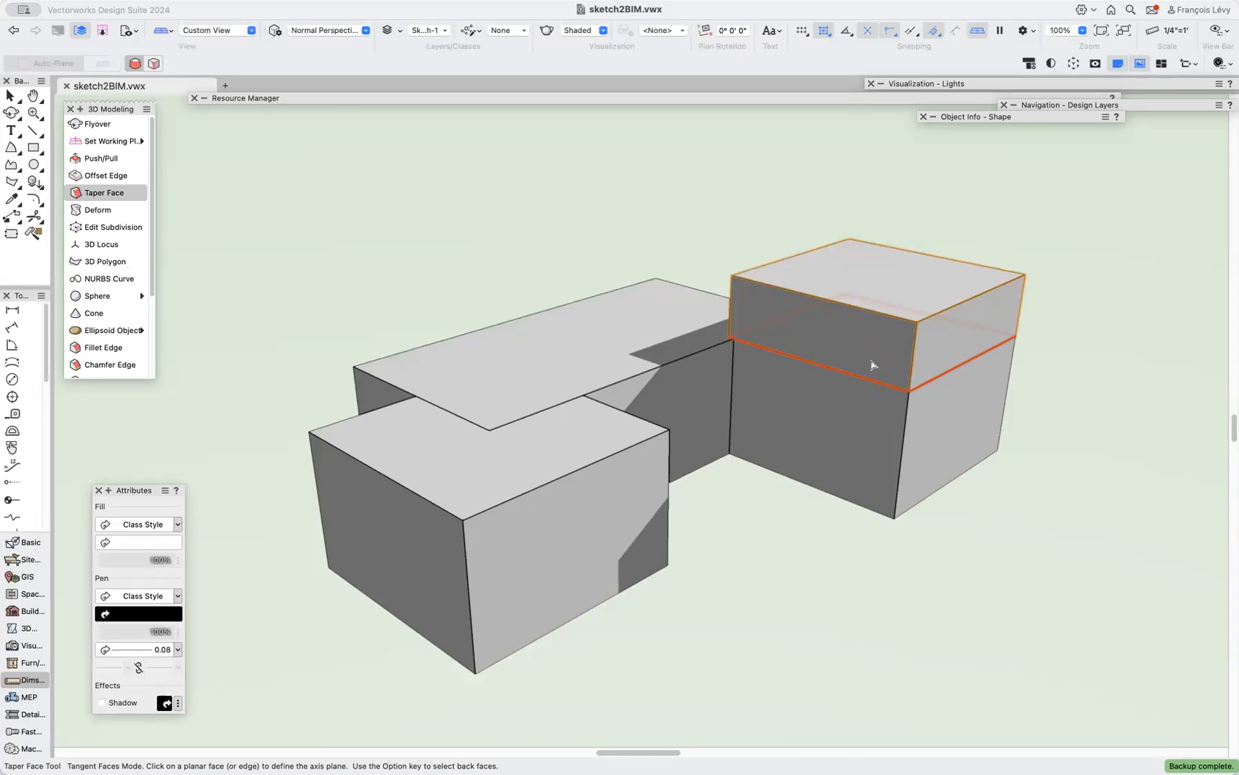
click(872, 364)
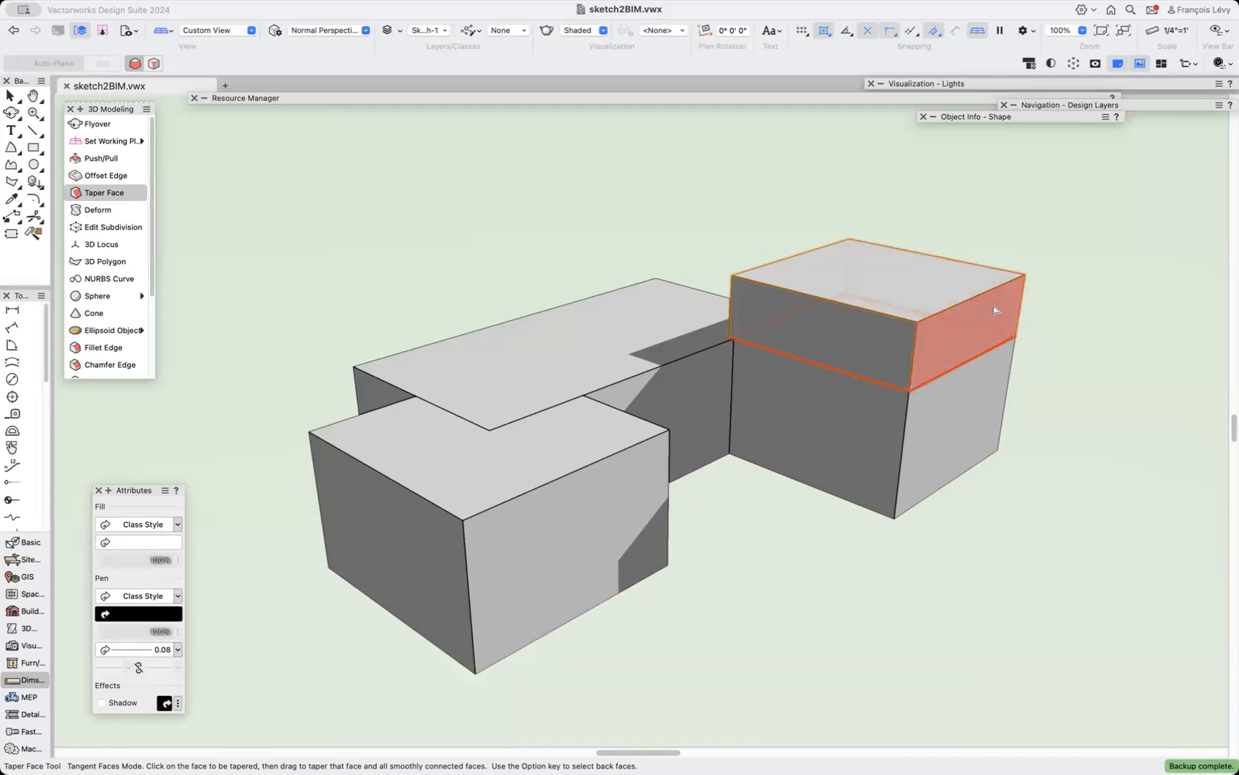
drag(994, 310, 887, 276)
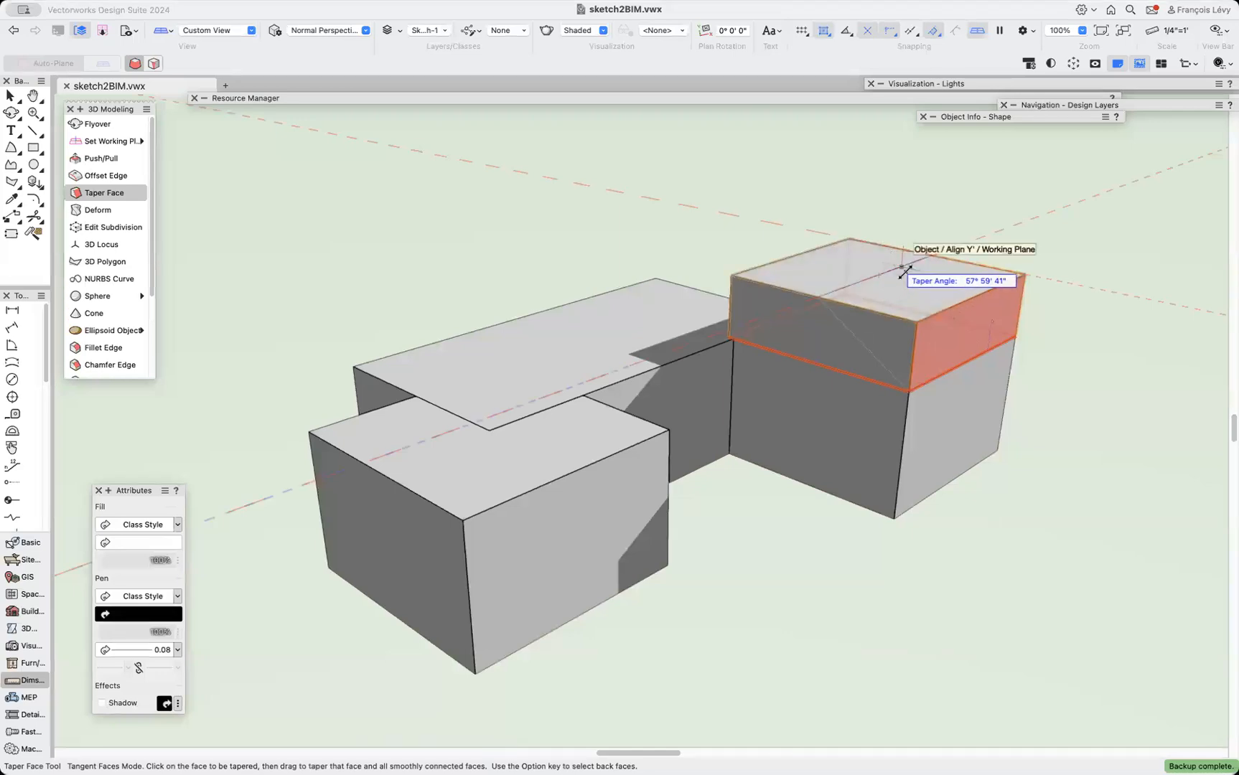
key(Tab)
text(45)
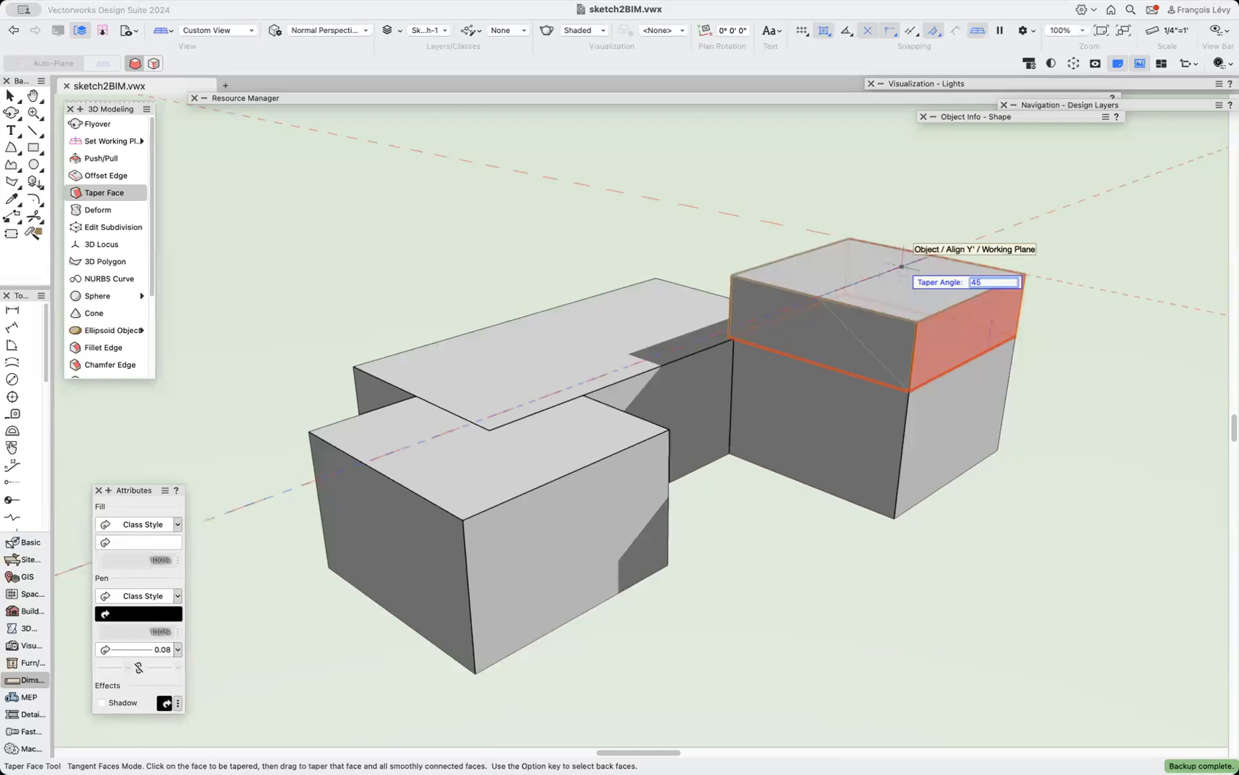
key(Return)
click(900, 270)
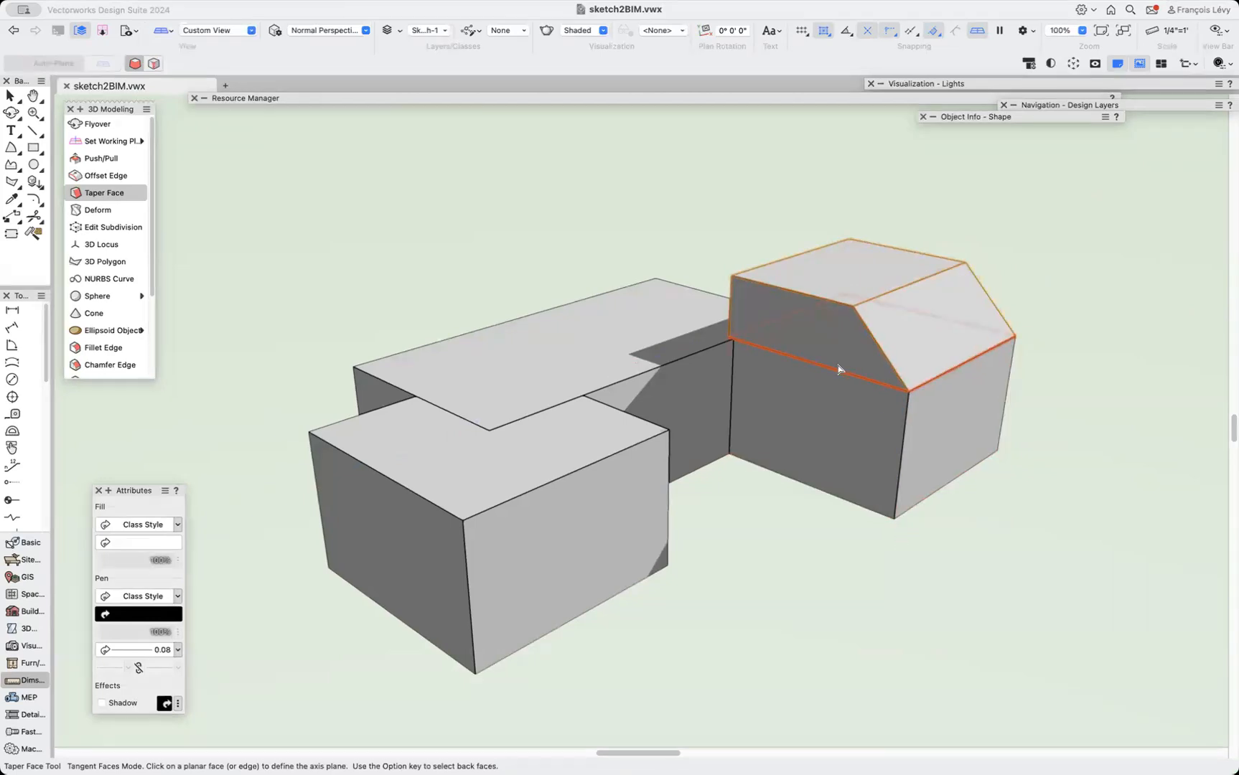
Try to taper the upper box's opposite face using back-face selection, then leave the tool.
click(826, 327)
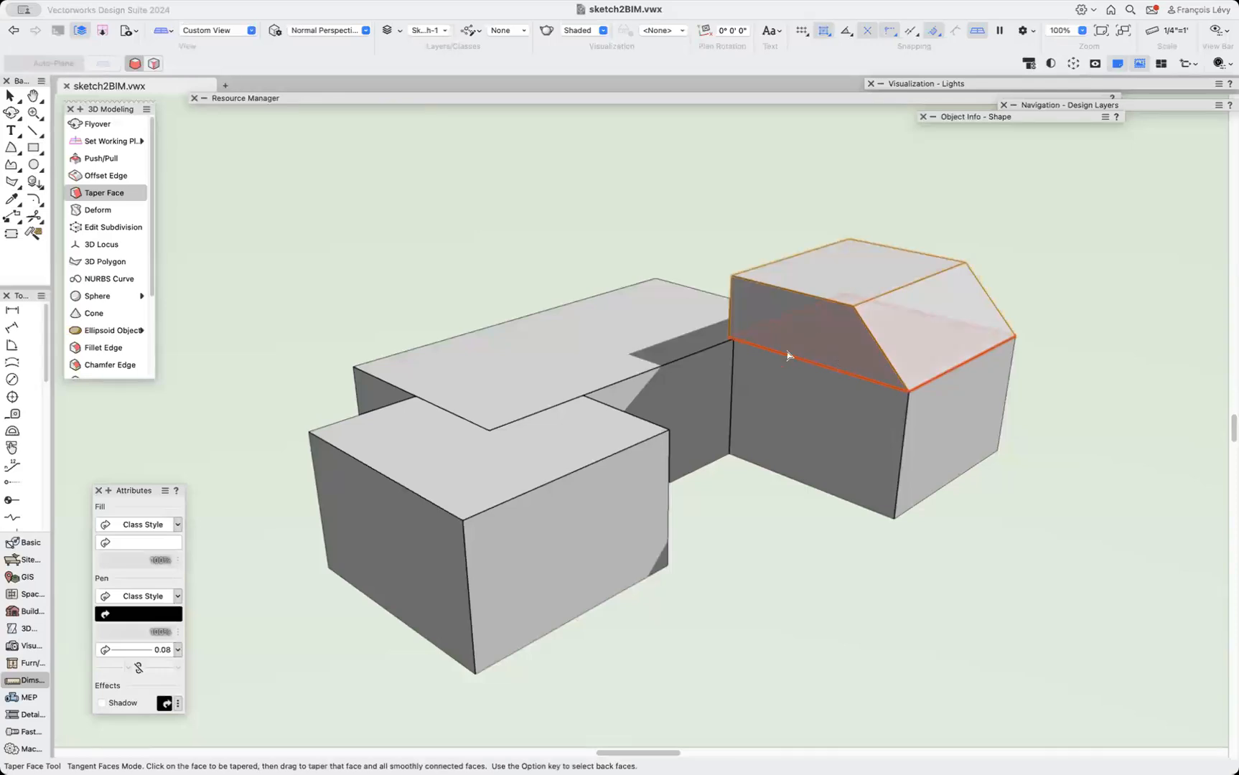
key(alt)
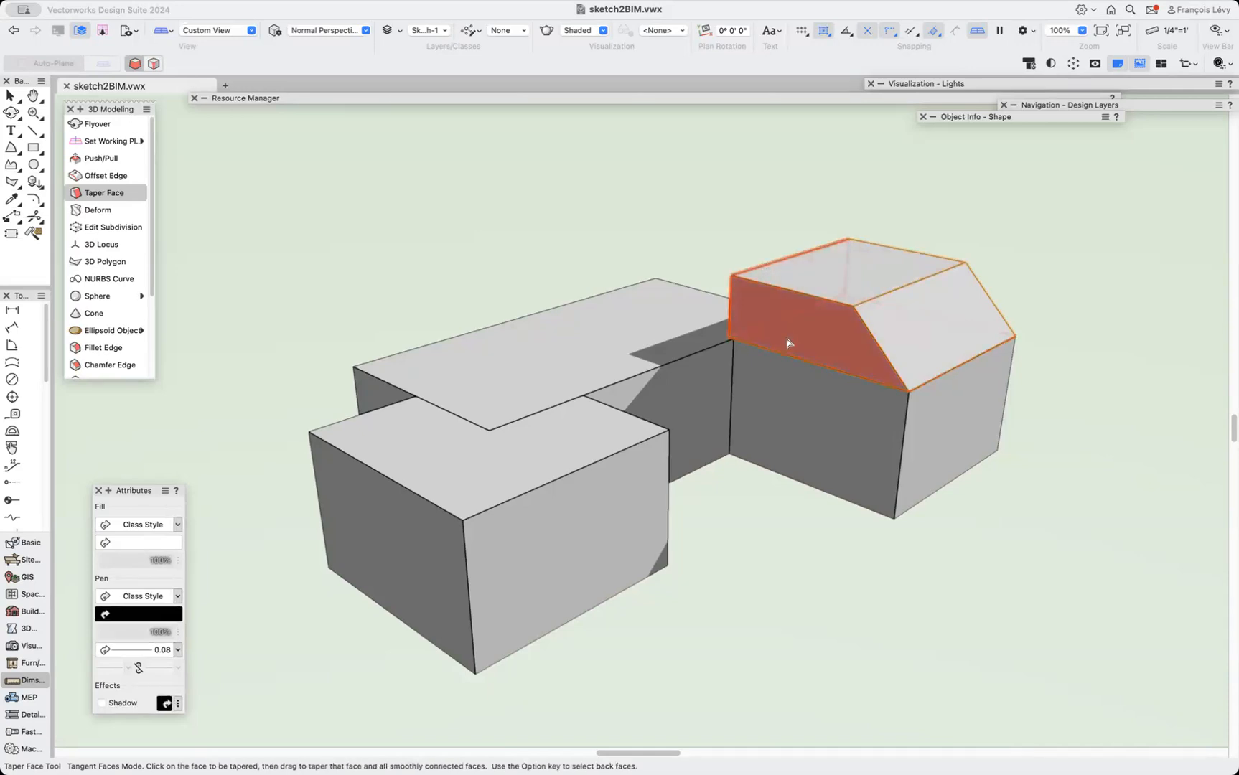
click(787, 343)
click(782, 272)
key(x)
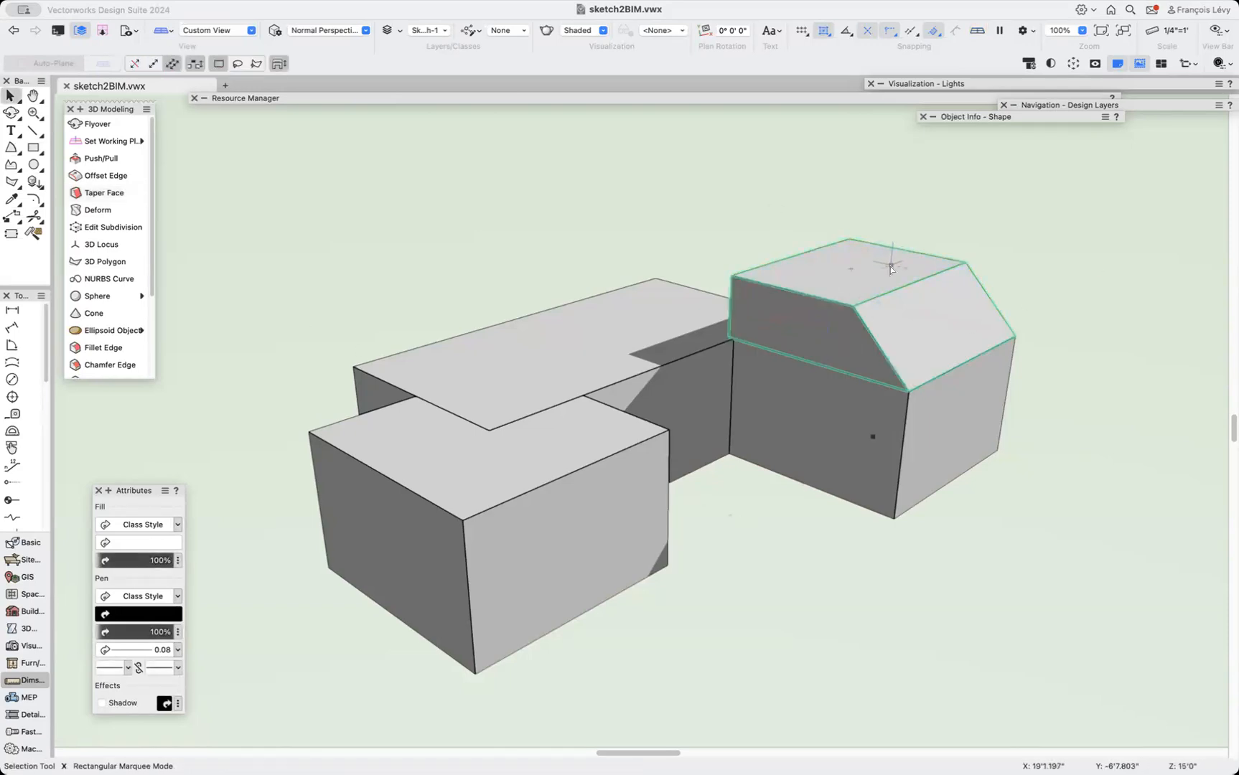
Raise the upper box's top face with Push/Pull in Move Face mode, undoing an initial extrusion first.
click(869, 296)
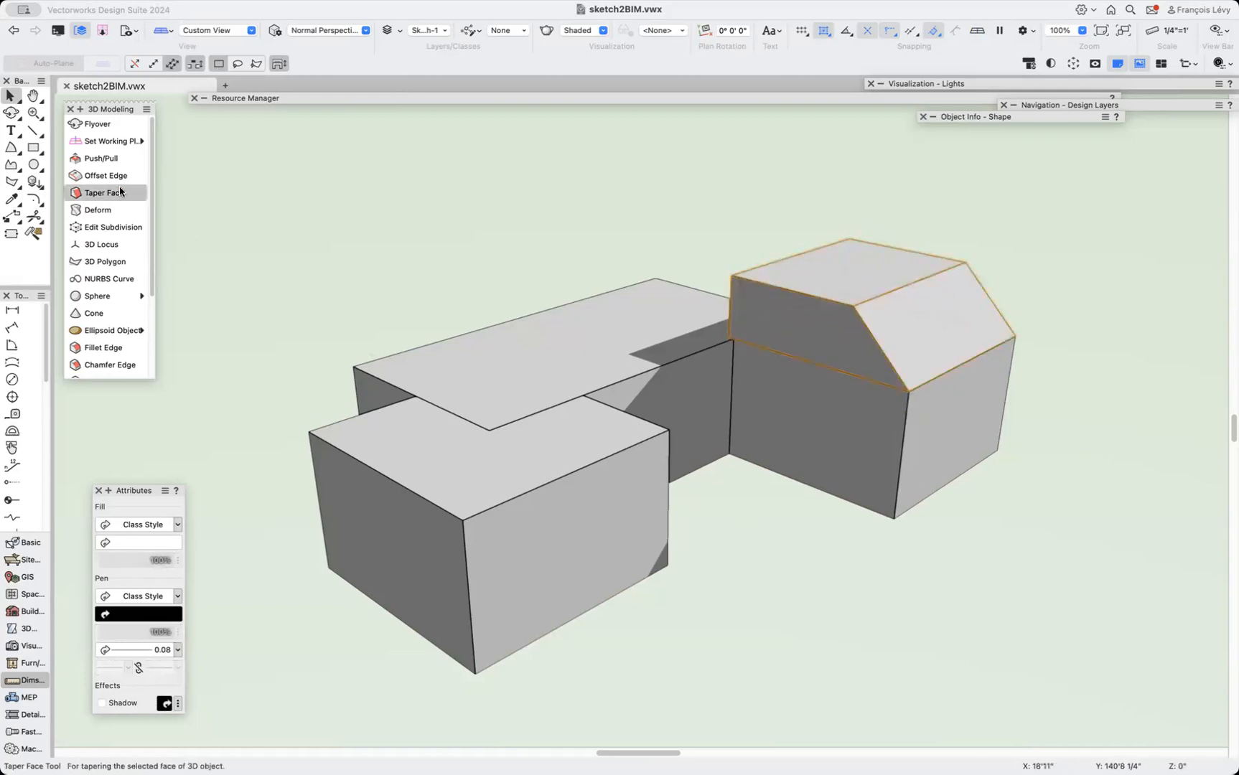
click(113, 159)
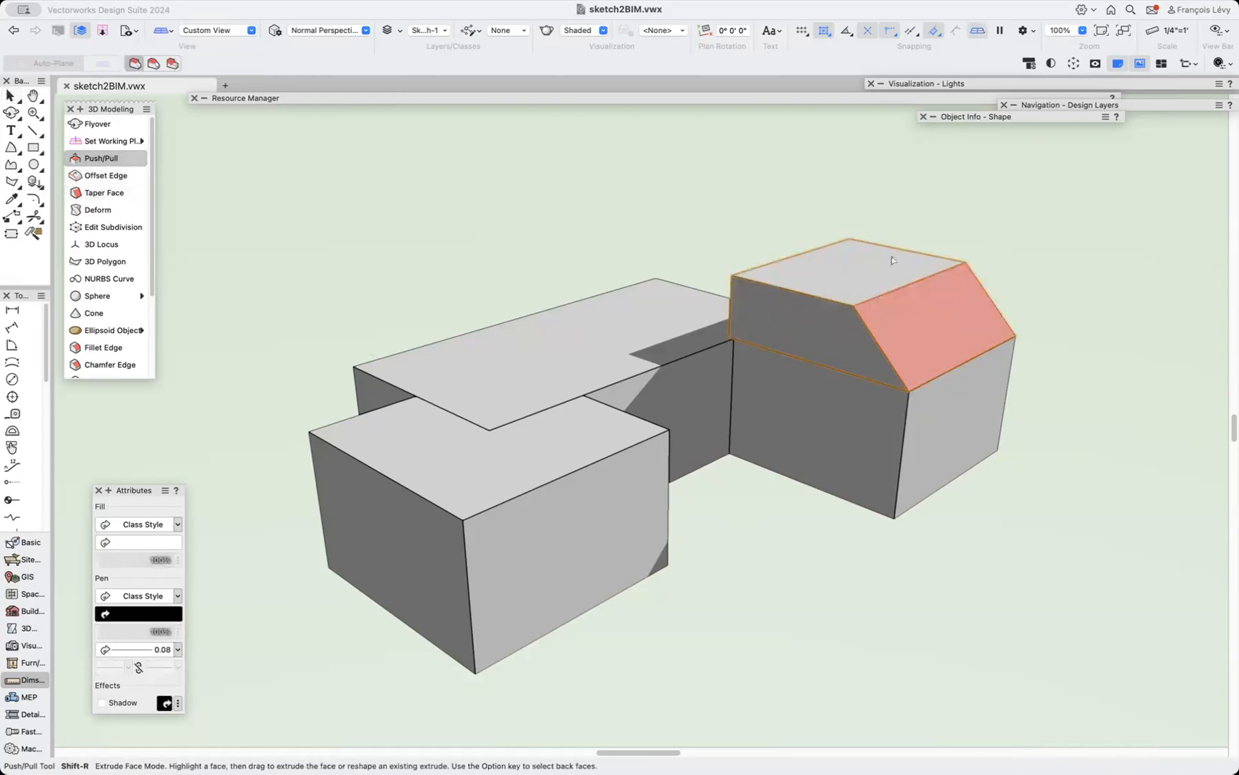
drag(876, 269, 861, 208)
key(super+z)
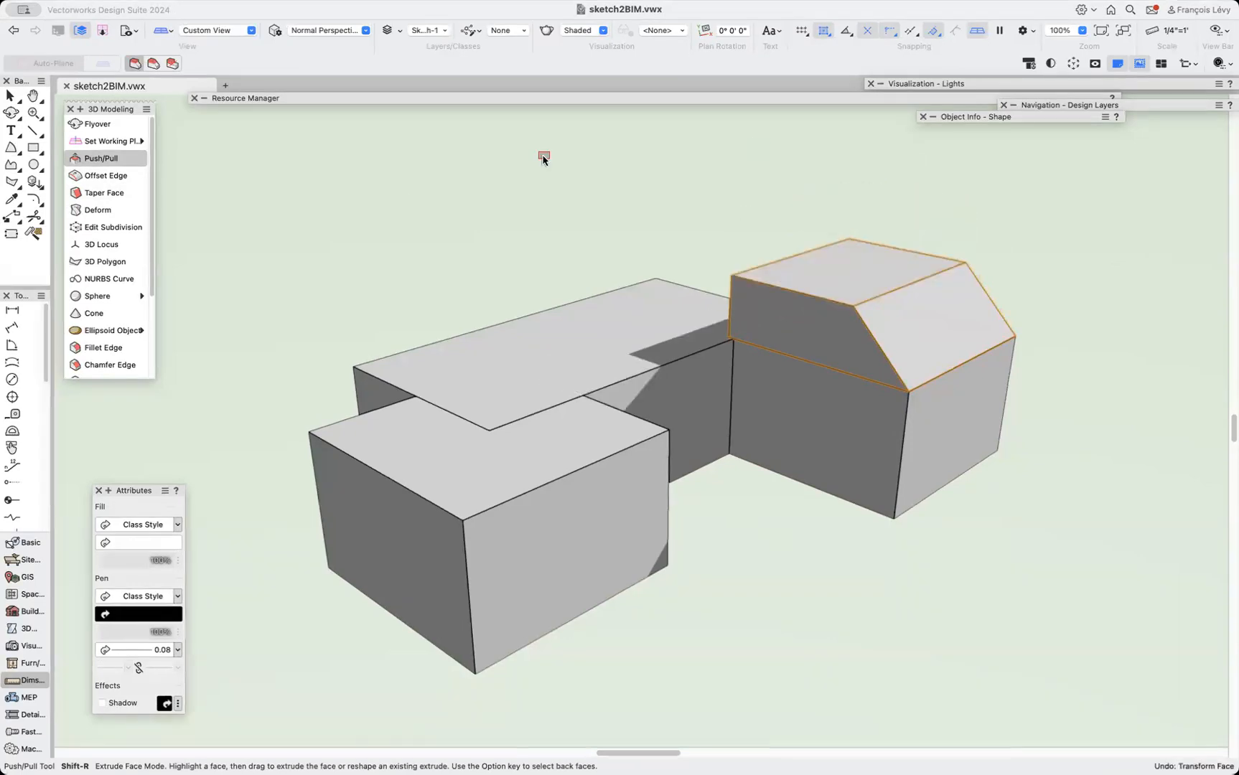
key(u)
drag(877, 276, 869, 176)
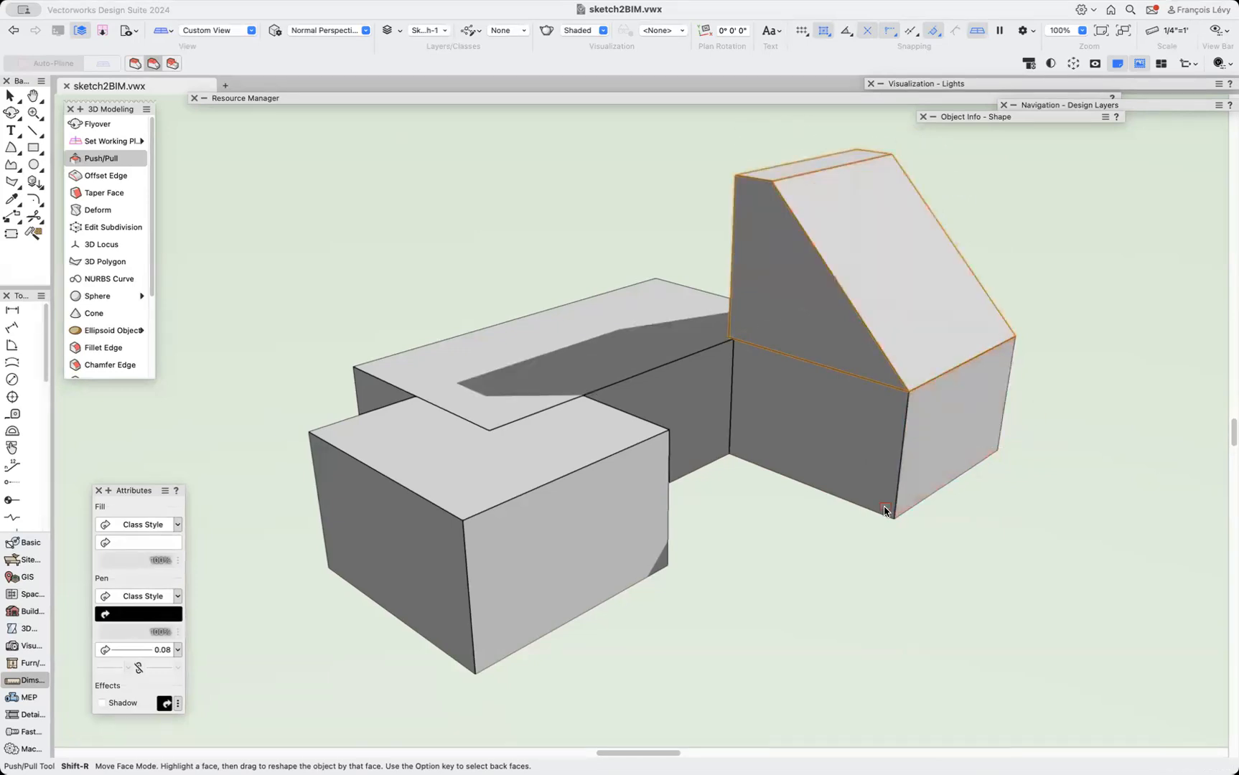
Taper the upper box's front face about its bottom edge to form a gable roof.
click(87, 192)
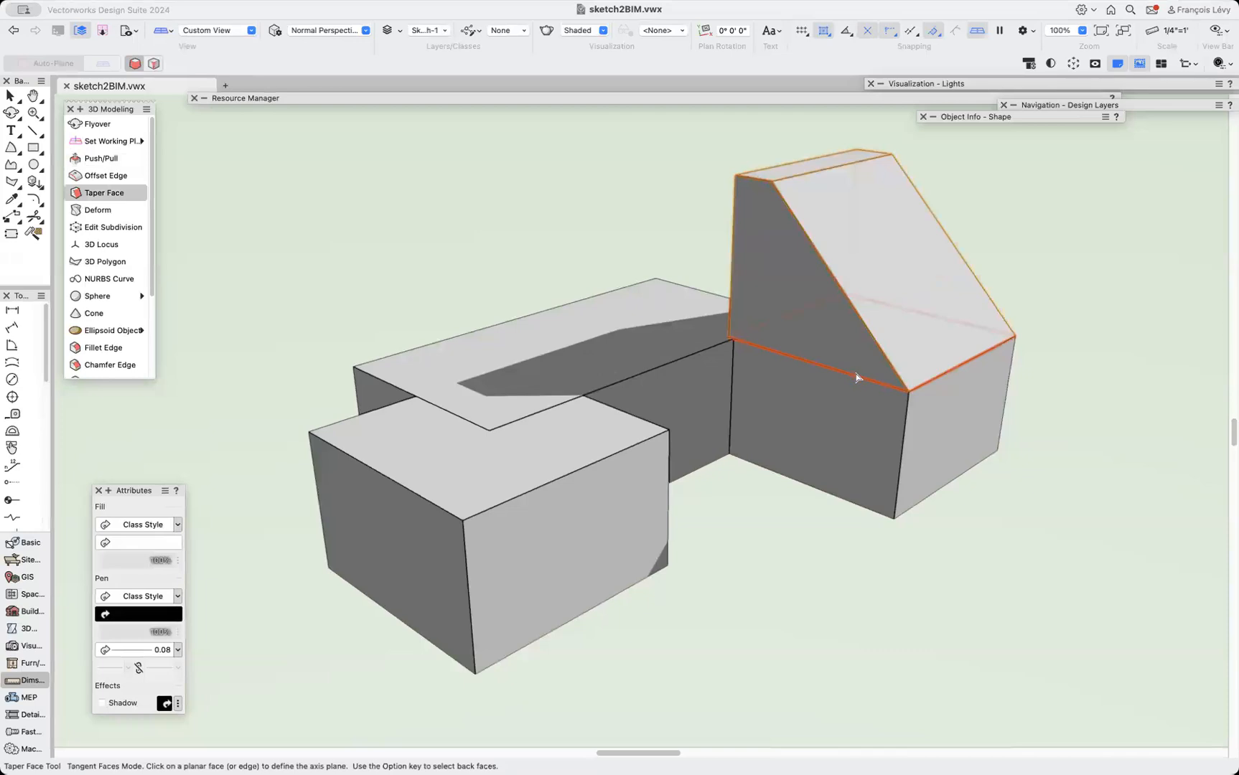
click(951, 335)
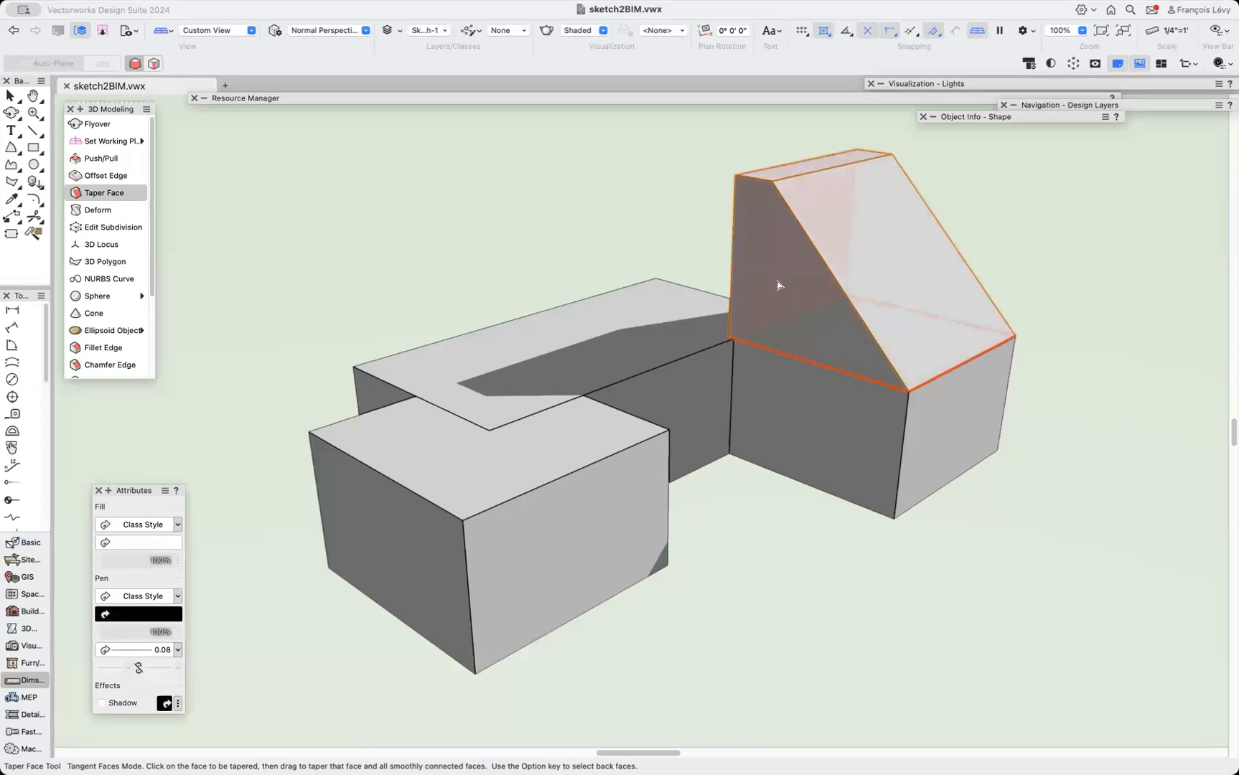
drag(779, 285, 845, 247)
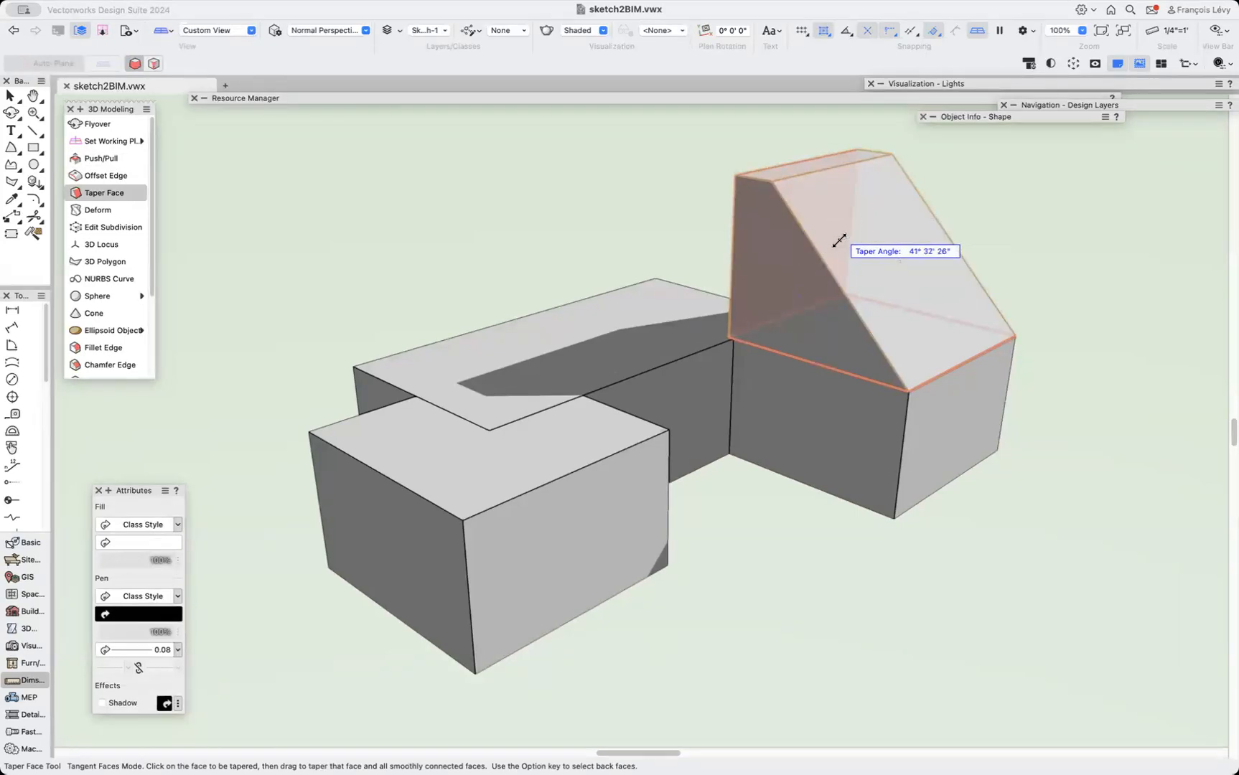
key(Tab)
text(3)
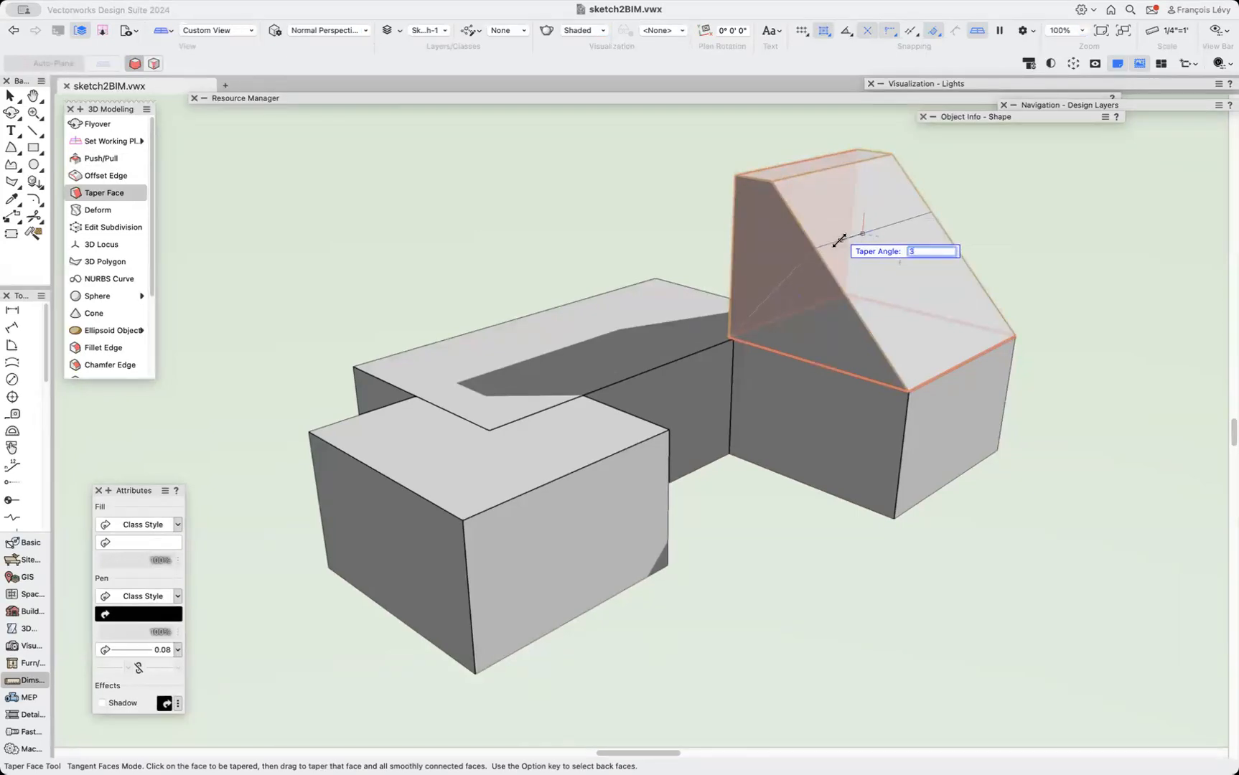
key(BackSpace)
key(Return)
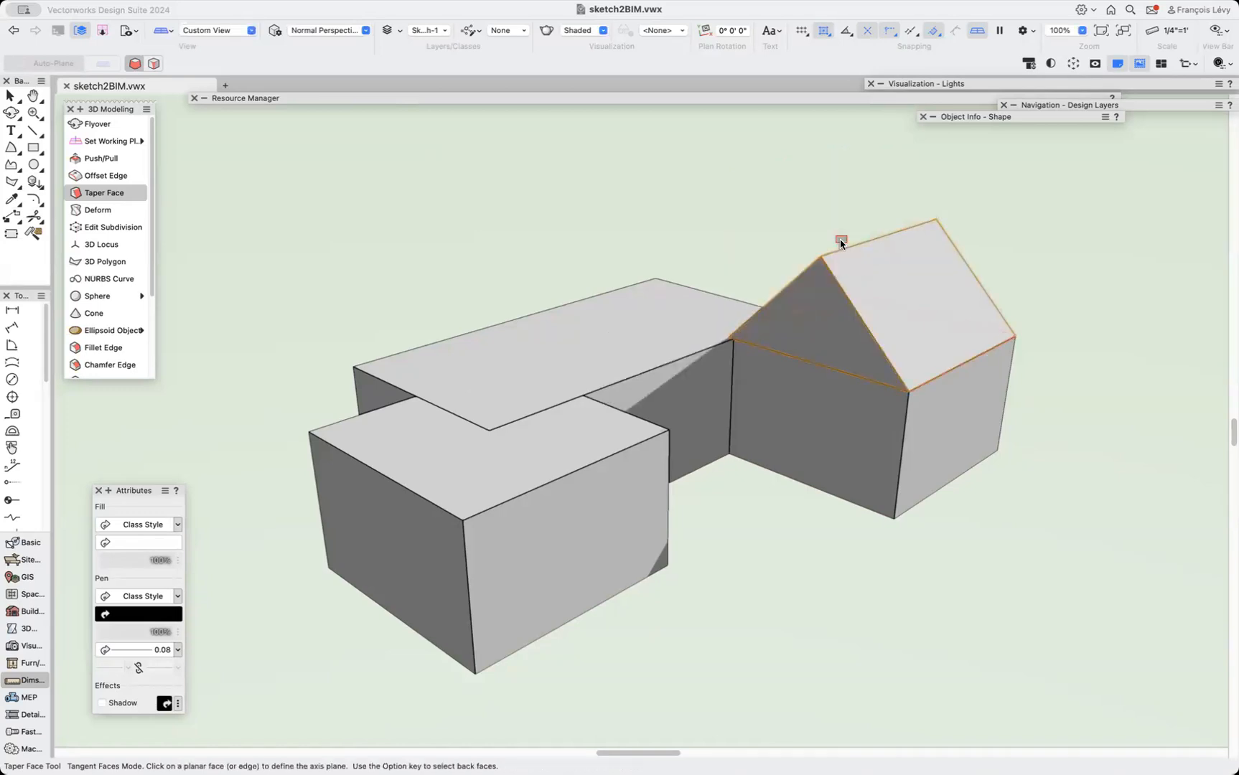
Orbit to the front and draw a rectangle on the roof slope, extruding it 8" into a roof slab.
click(10, 112)
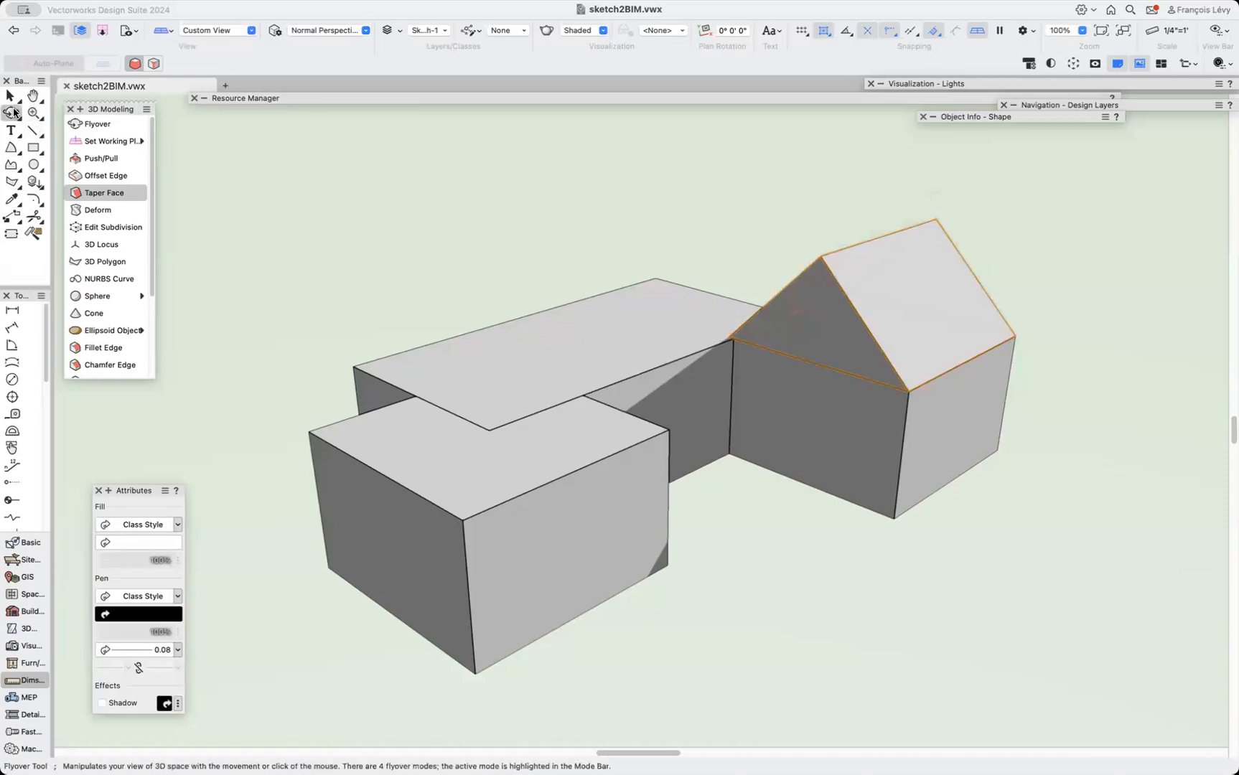
click(899, 231)
drag(913, 314, 732, 313)
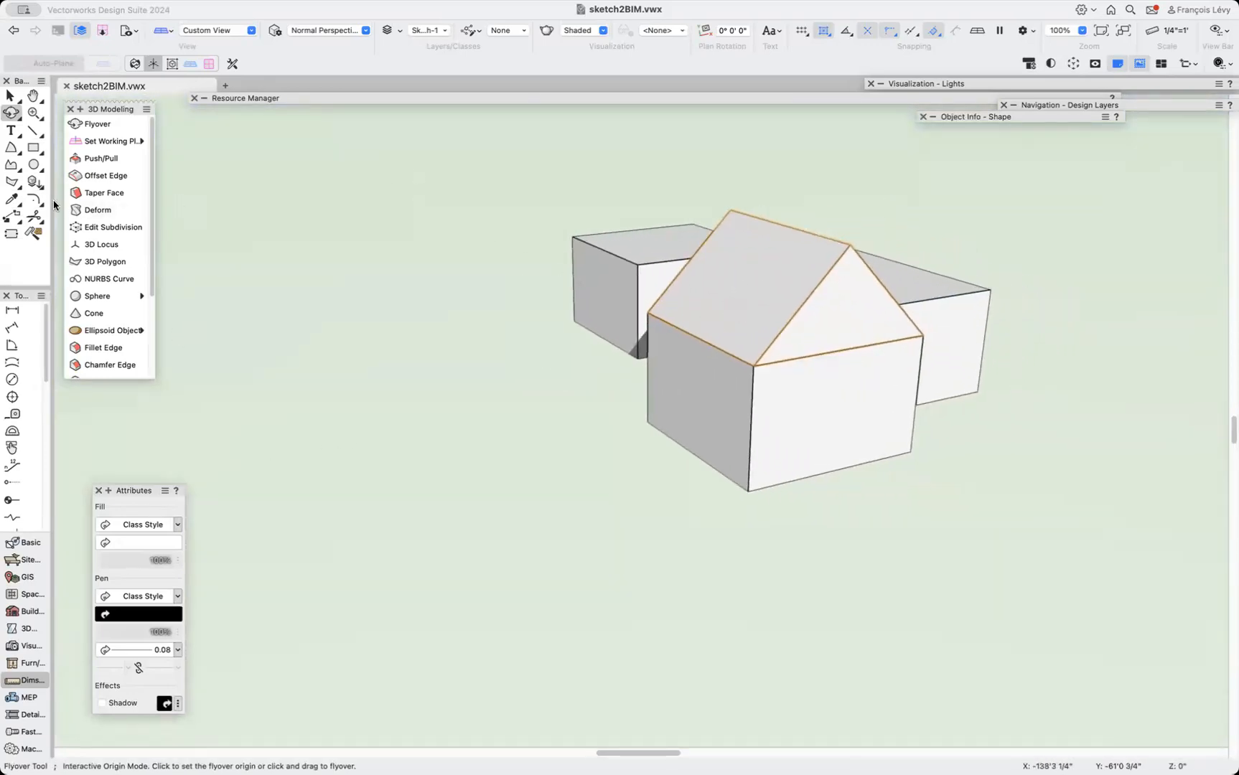
click(31, 148)
click(28, 148)
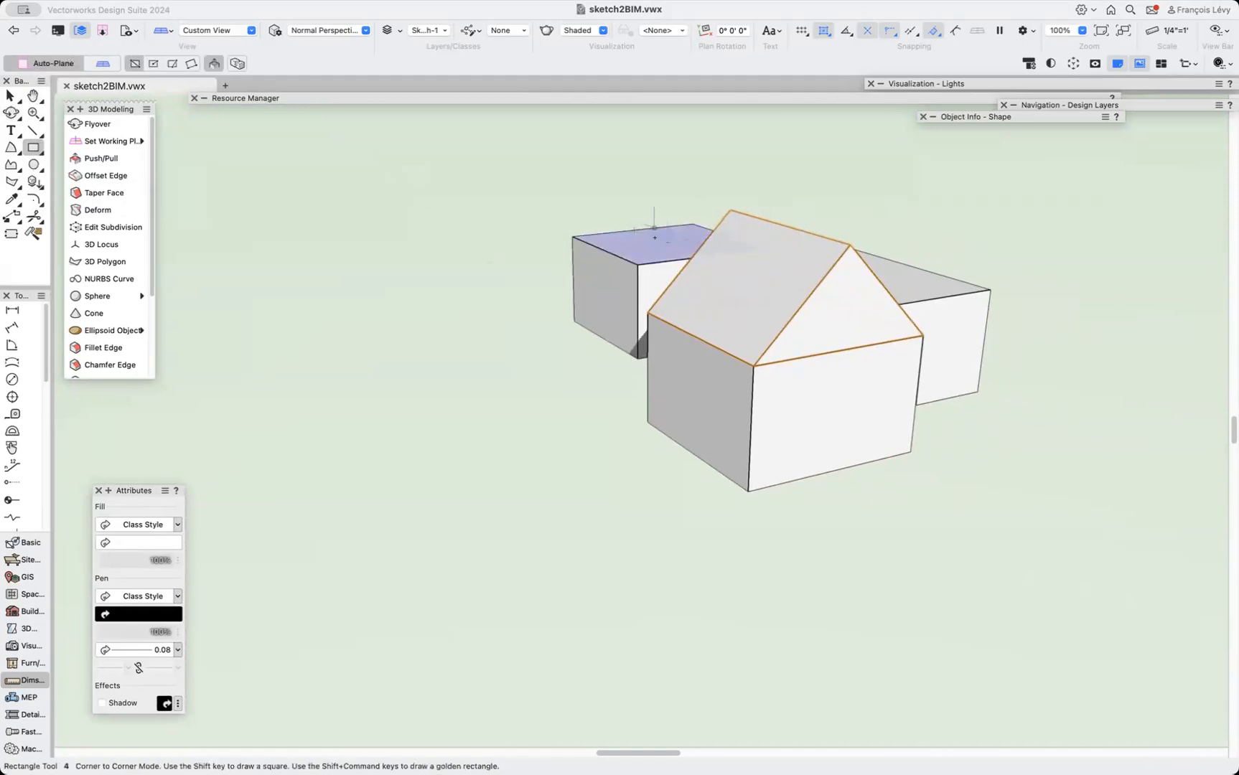
click(731, 210)
click(754, 365)
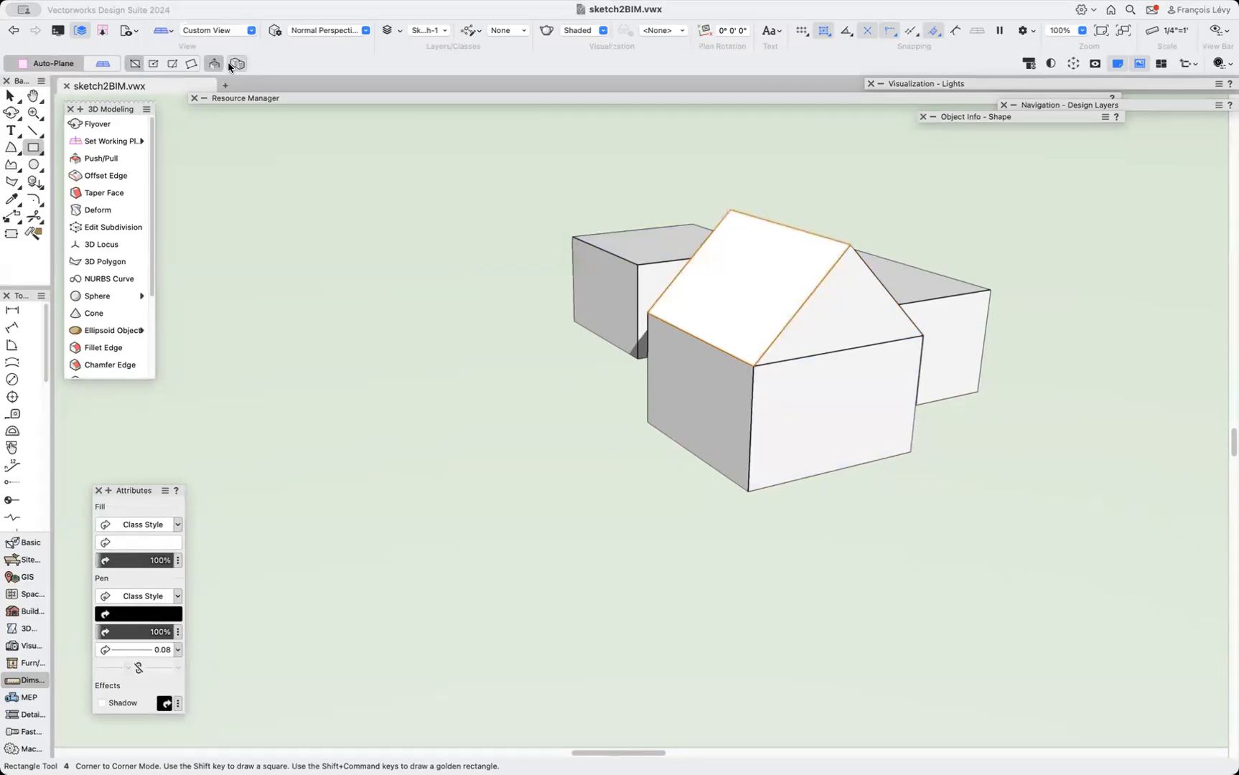
drag(748, 277, 678, 153)
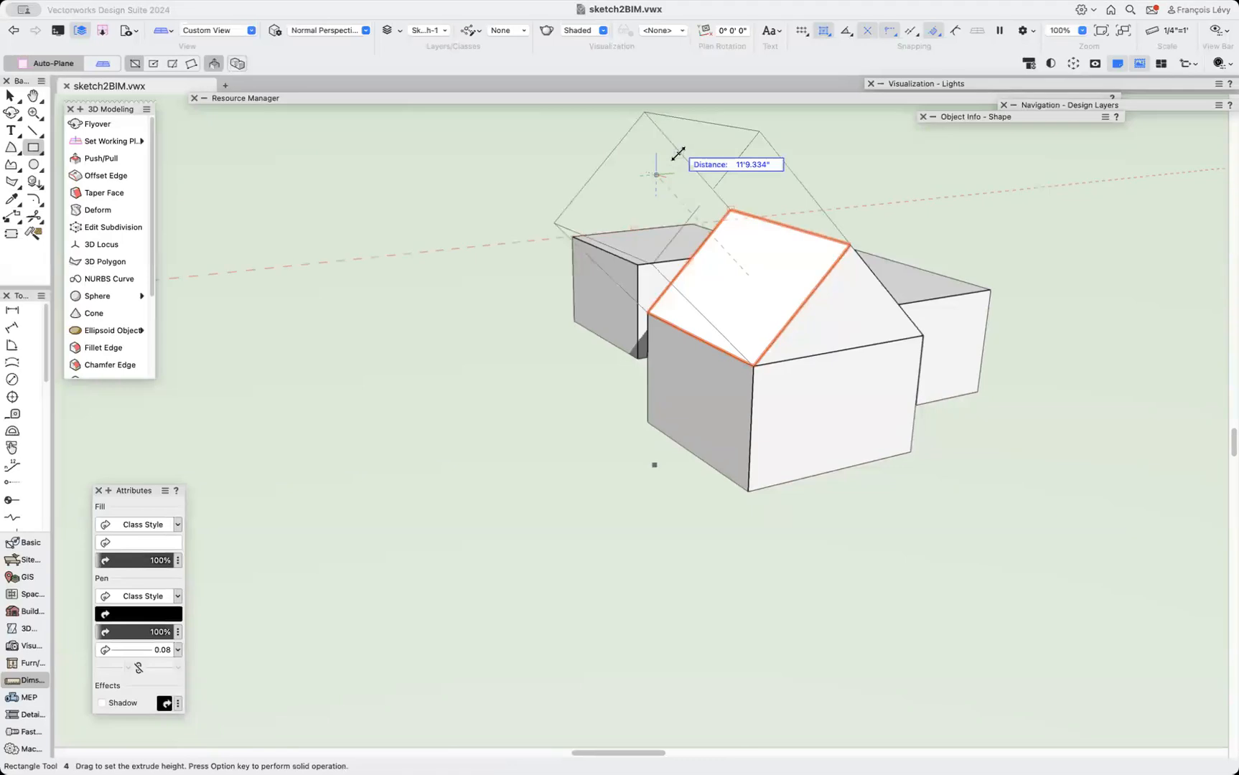
text(8)
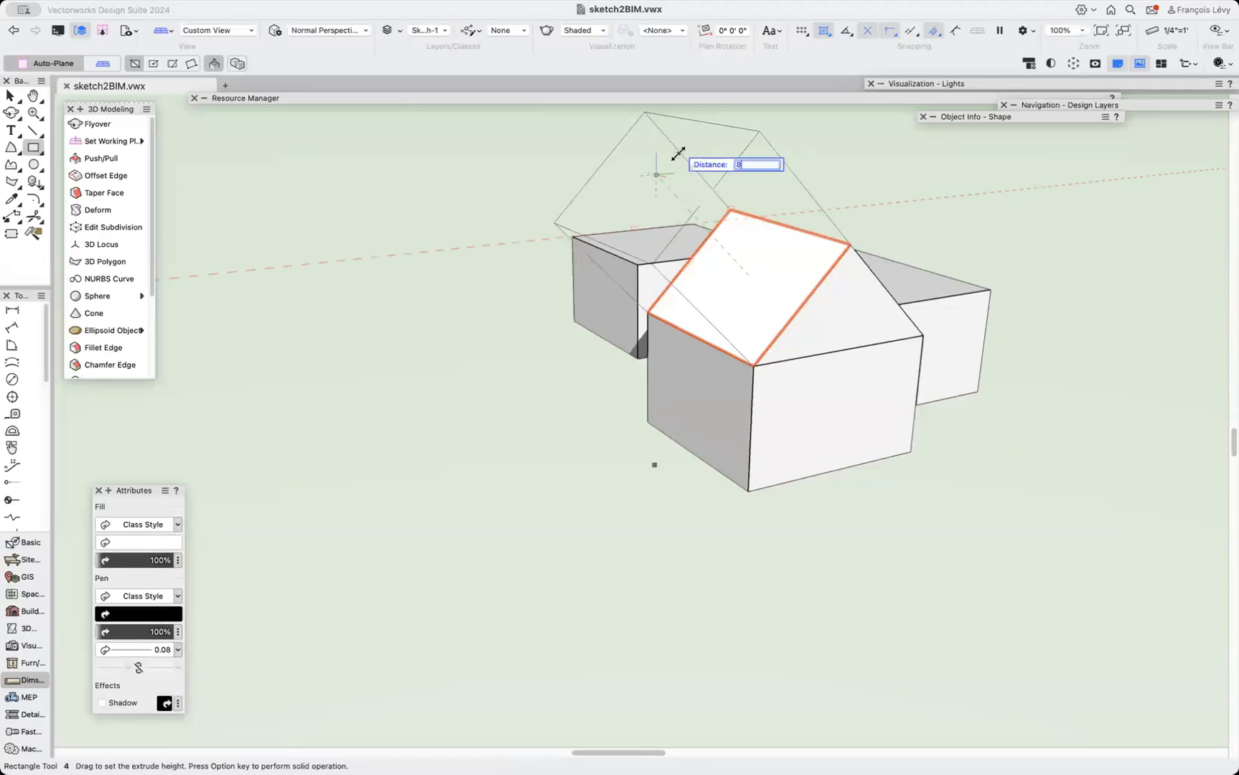
key(Return)
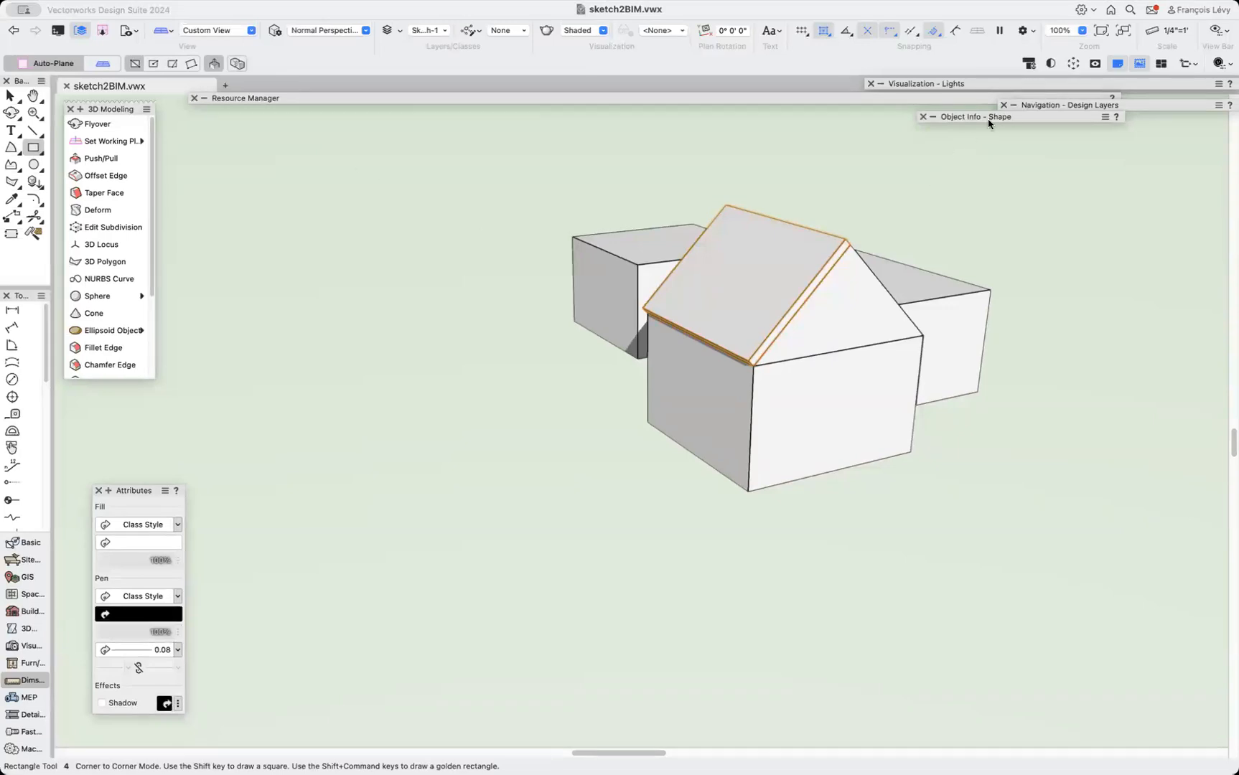
Try roof slab extrusions of 10" and then 24" in the Object Info palette.
drag(987, 119, 918, 131)
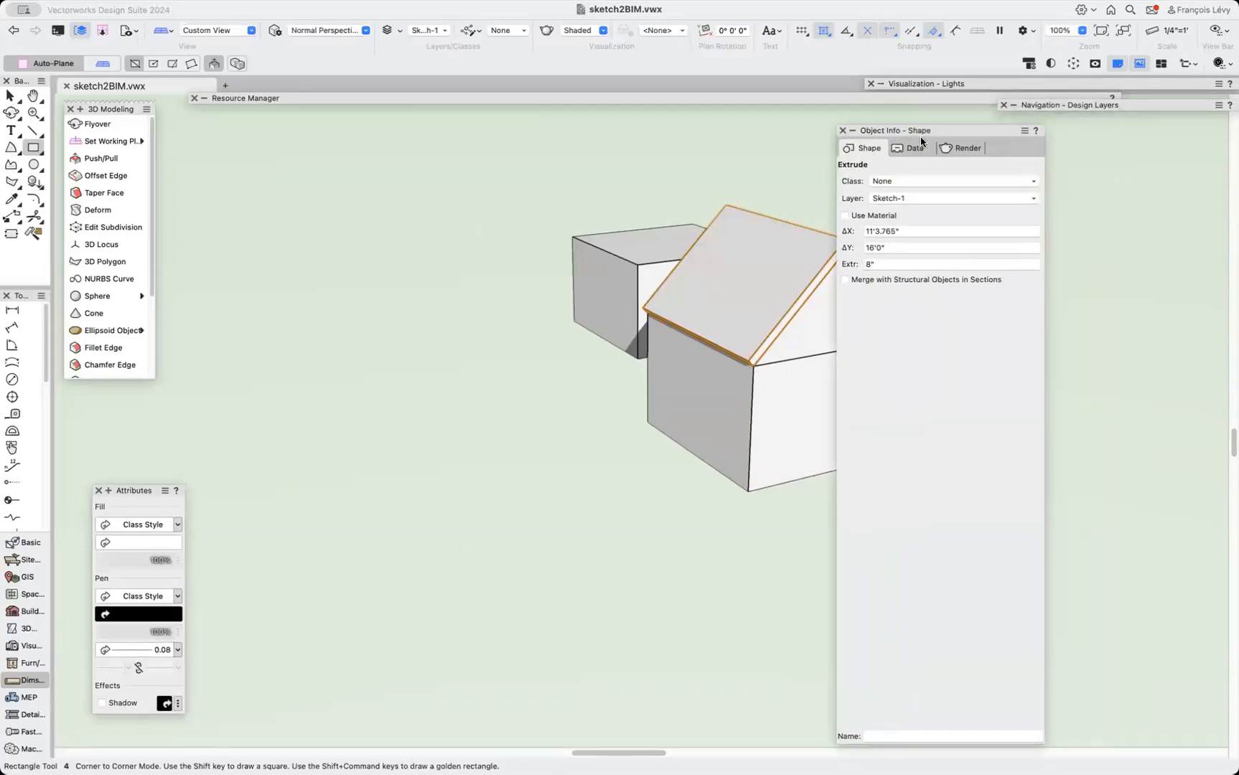
double_click(885, 266)
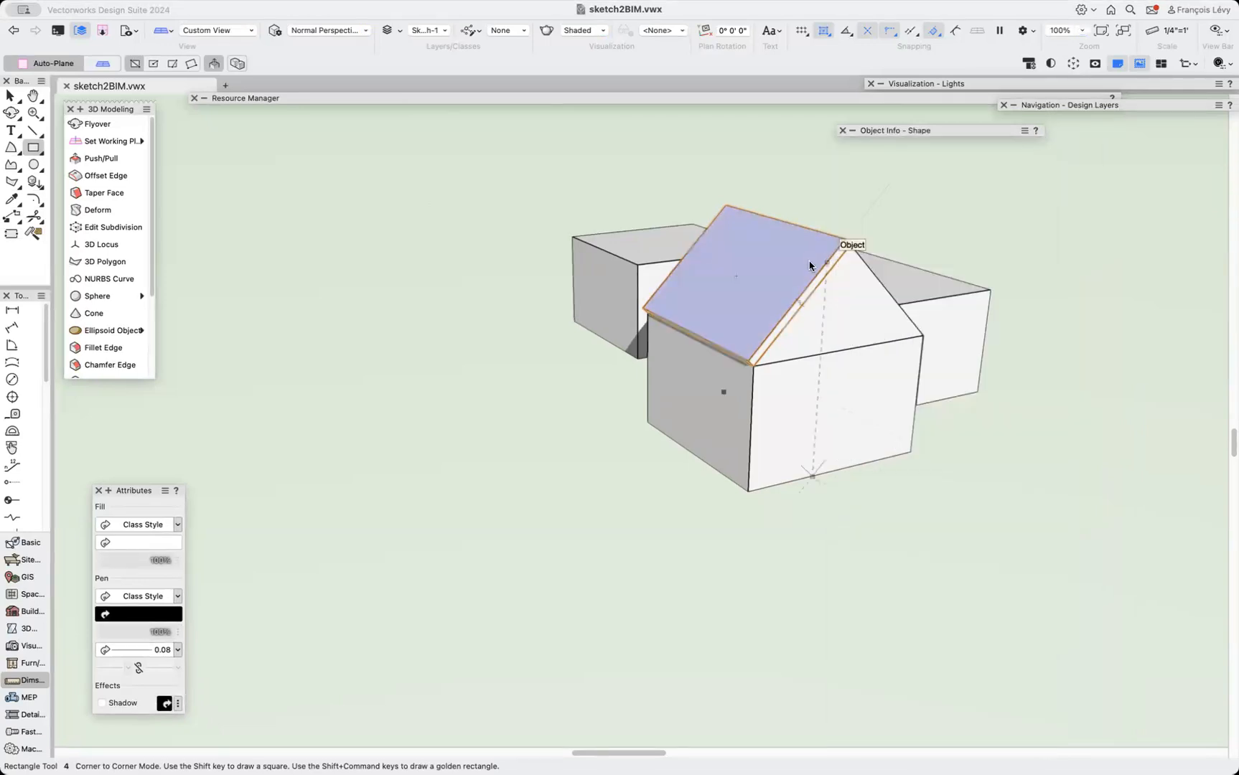
mouse_move(861, 136)
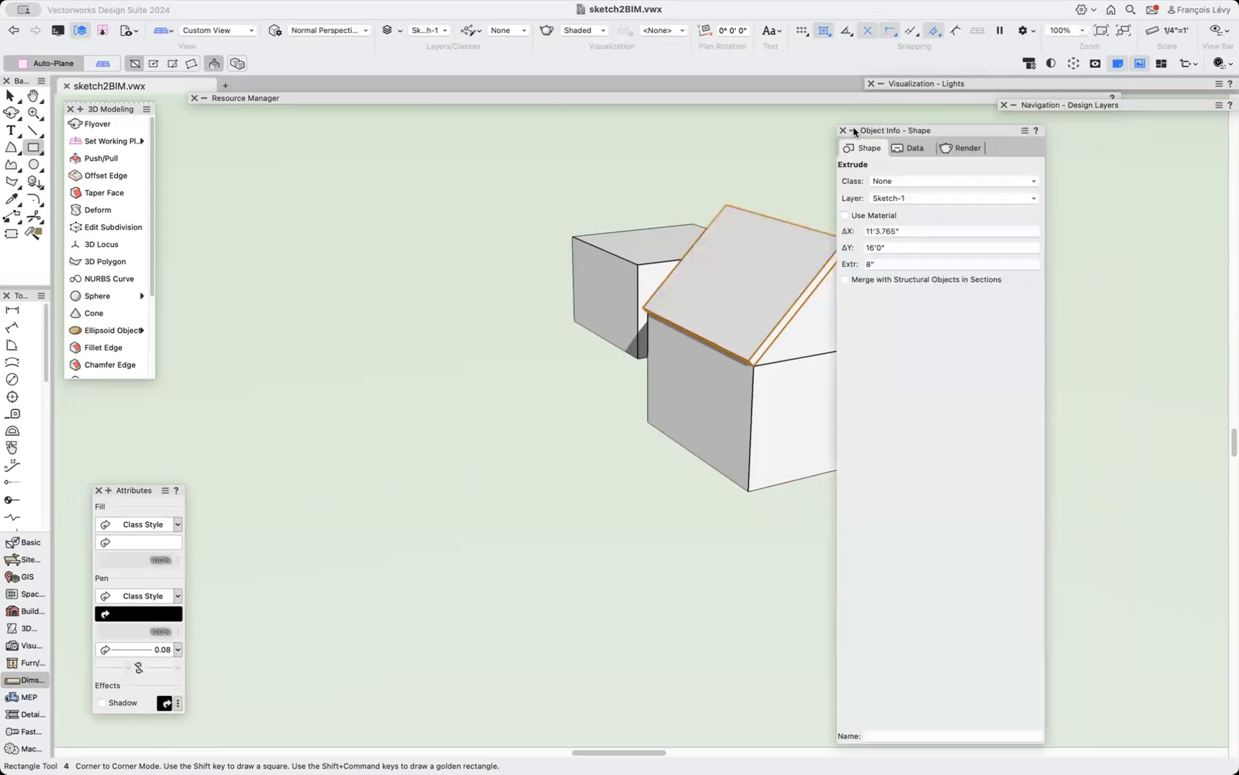
click(872, 265)
text(10)
key(Return)
click(875, 265)
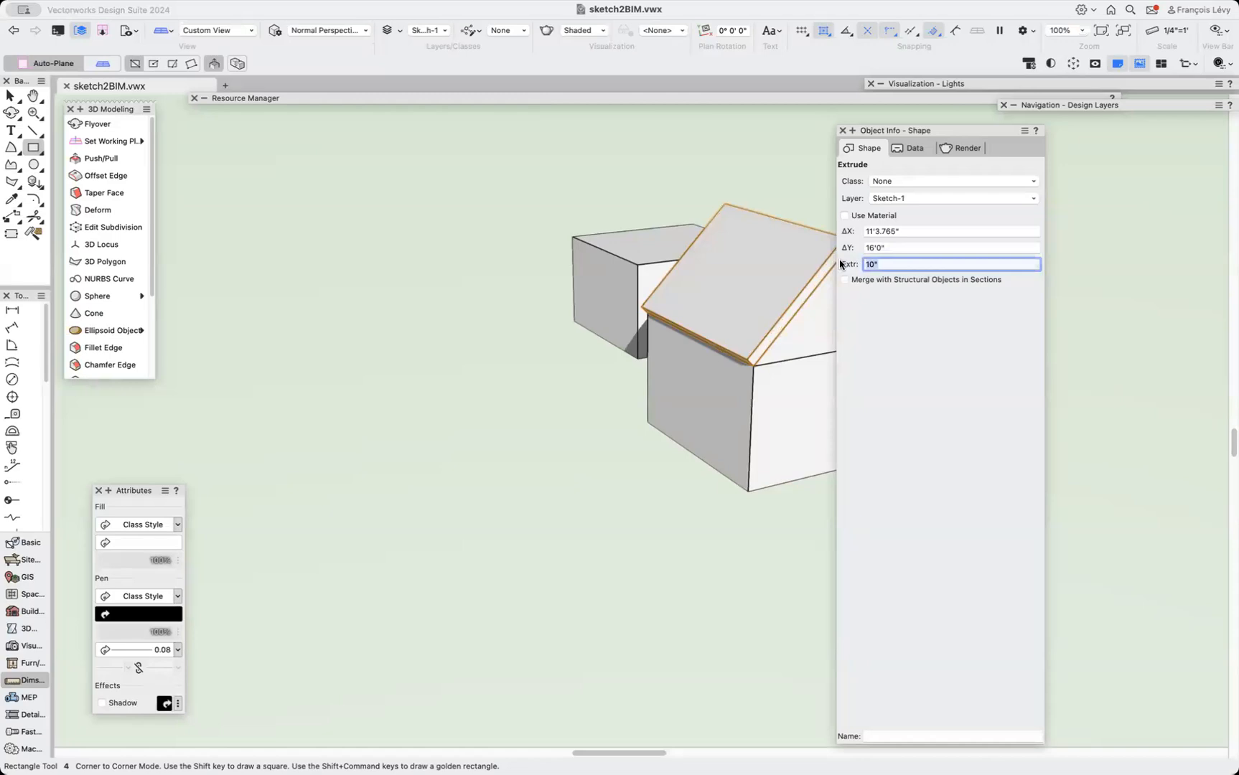
text(24)
key(Return)
Set the roof slab's extrusion back to 8" and collapse the Object Info palette.
click(896, 264)
text(8)
key(Return)
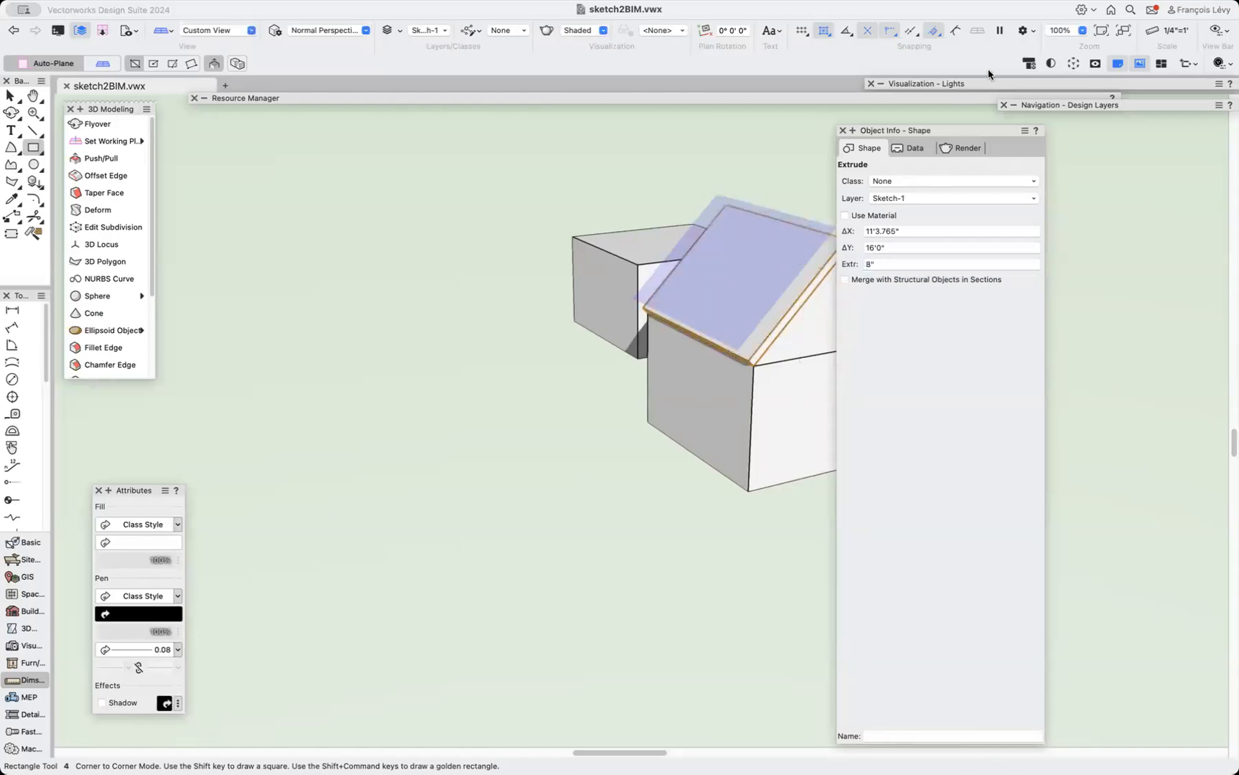
double_click(955, 131)
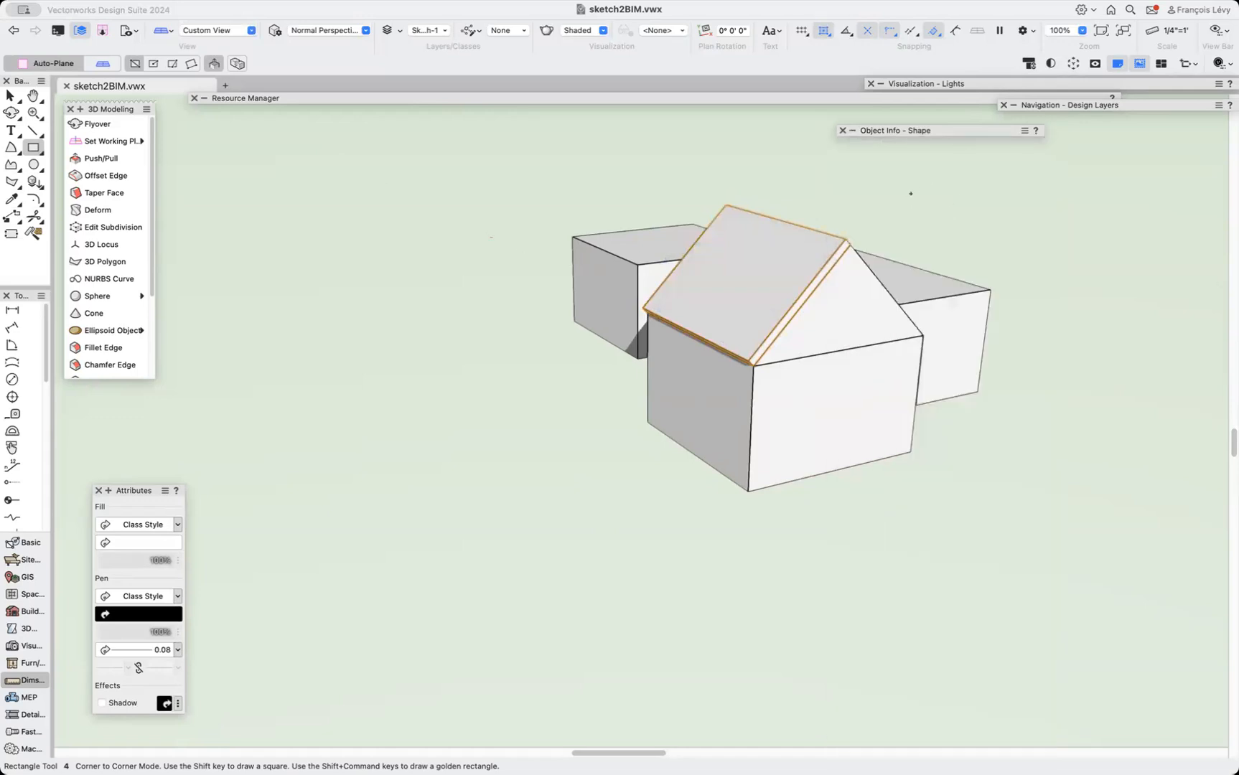
Edit the roof slab's profile rectangle, anchoring it at its top edge and setting its height to 18'0" and width to 12'3.765".
key(x)
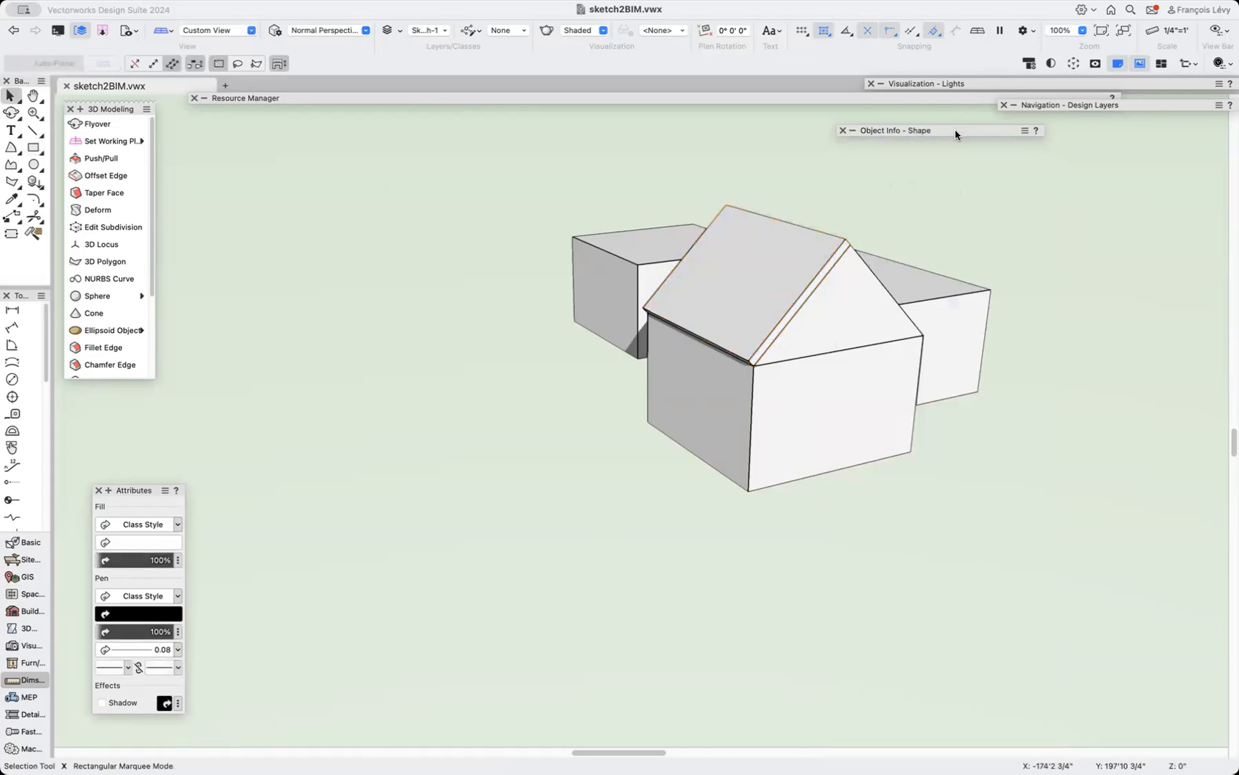
double_click(954, 130)
click(818, 264)
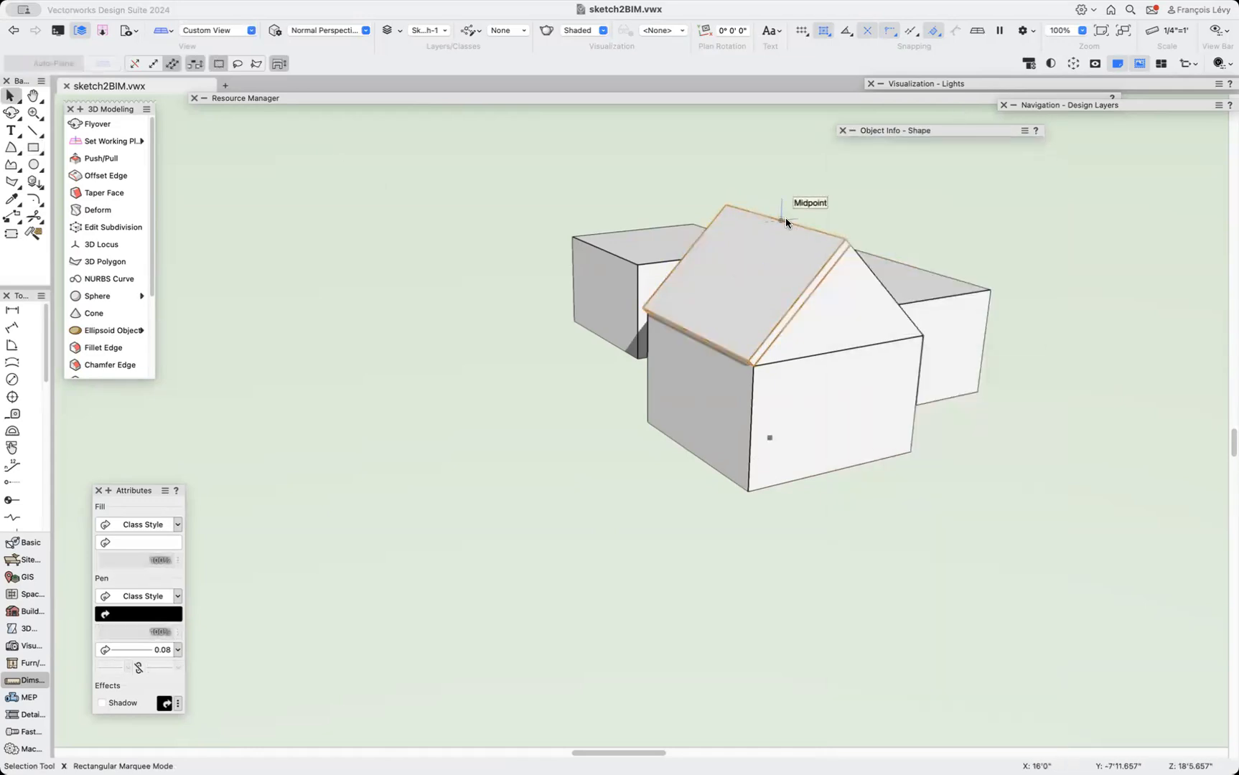
double_click(770, 272)
mouse_move(935, 131)
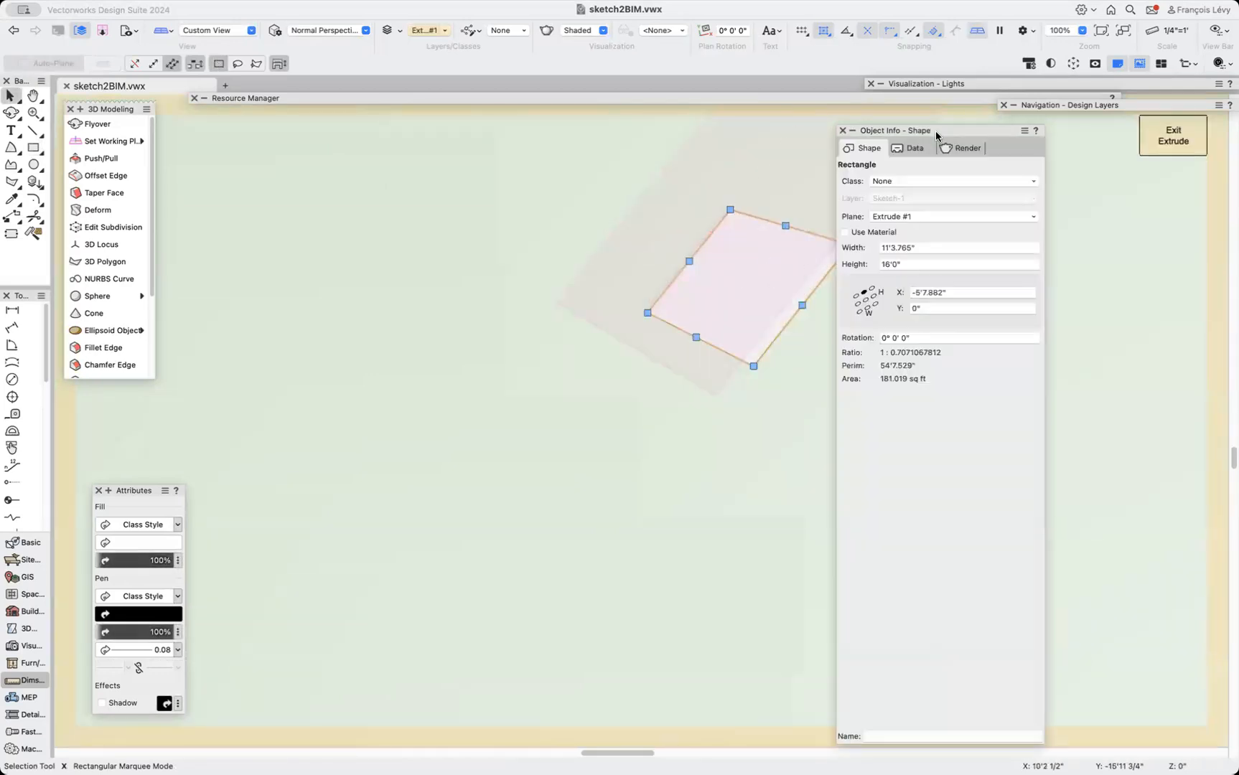
click(873, 299)
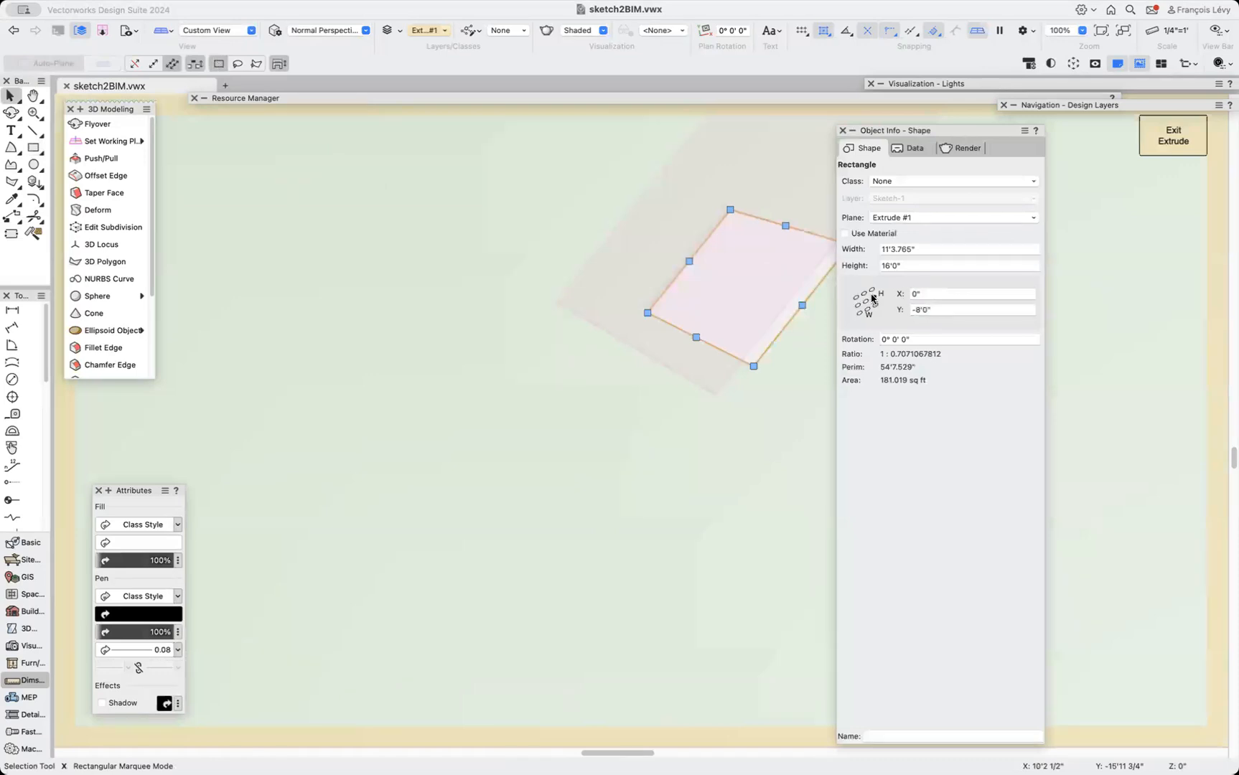
click(908, 264)
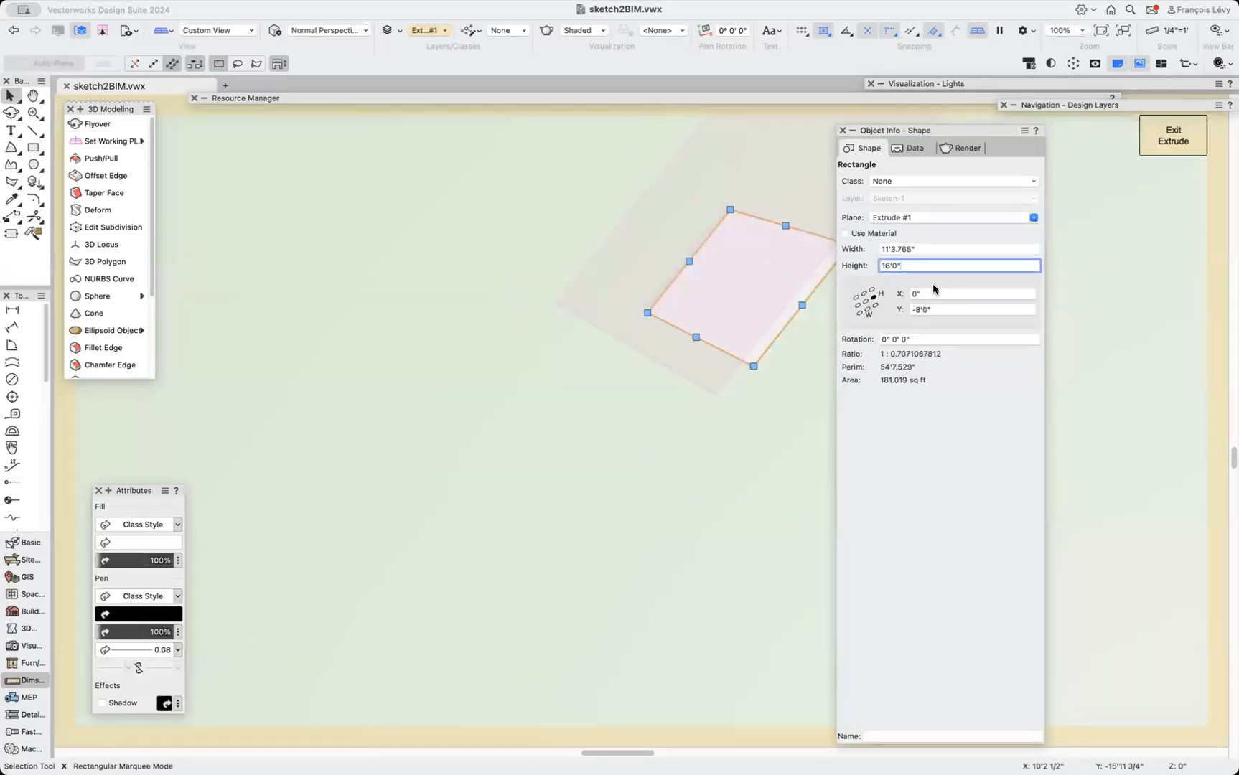
text(+24)
key(Return)
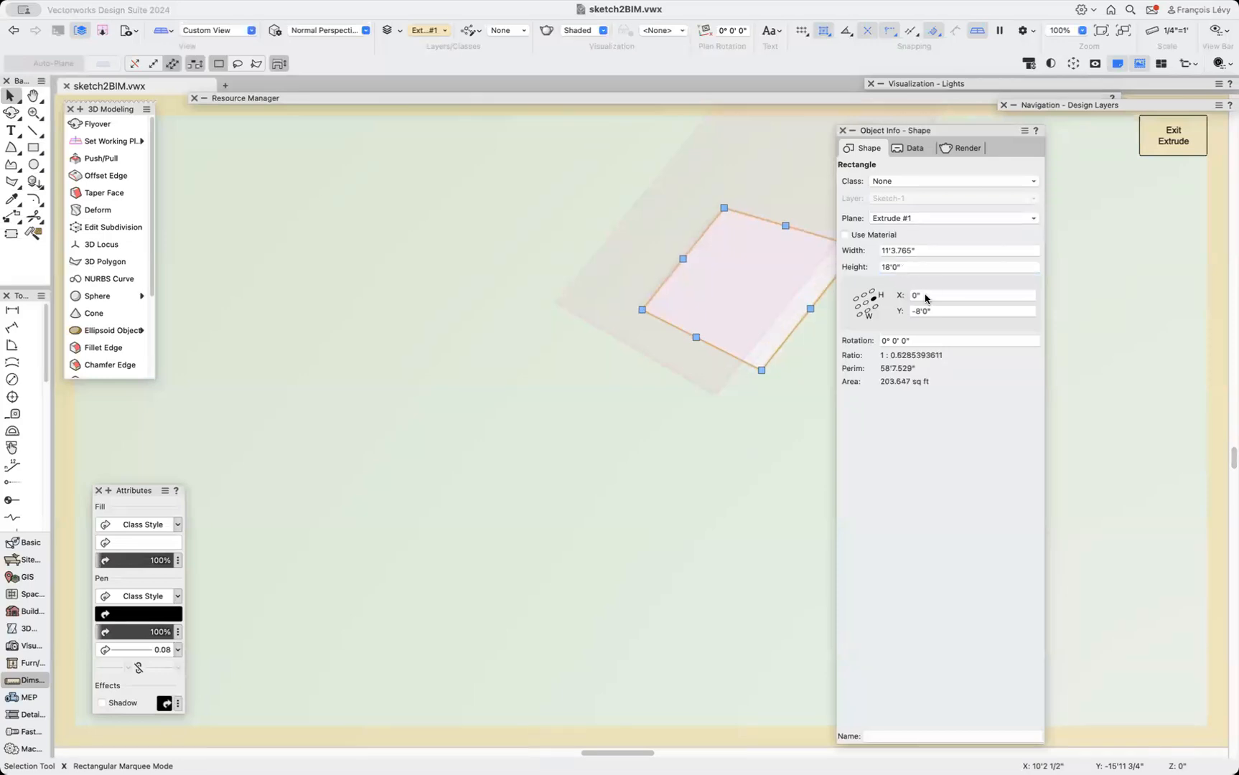
click(936, 247)
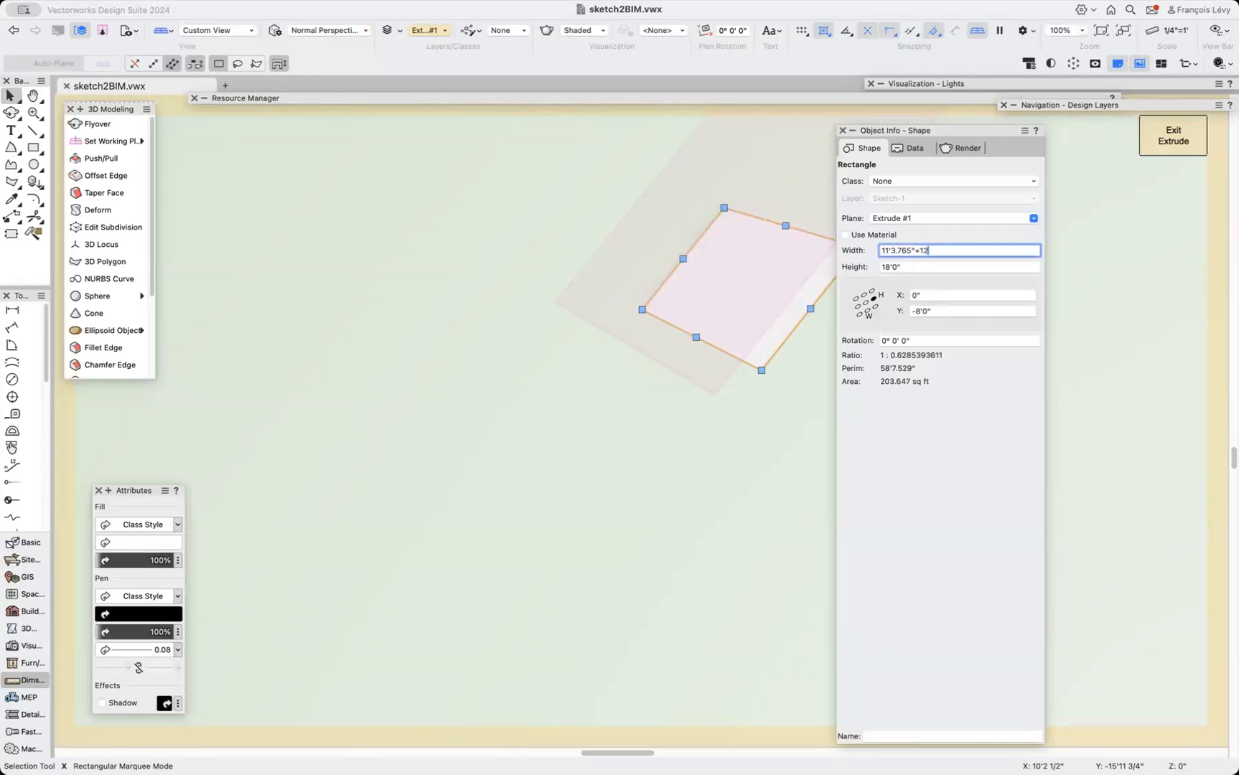
key(Return)
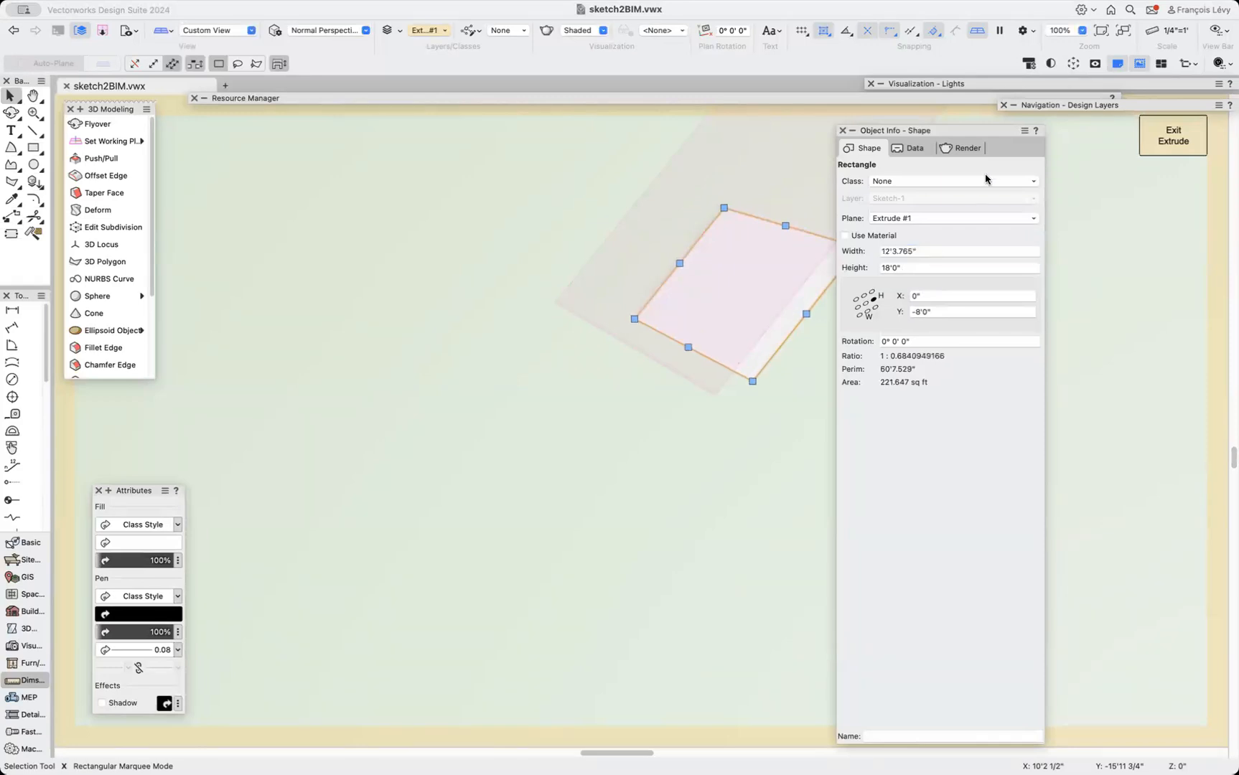
key(super+bracketright)
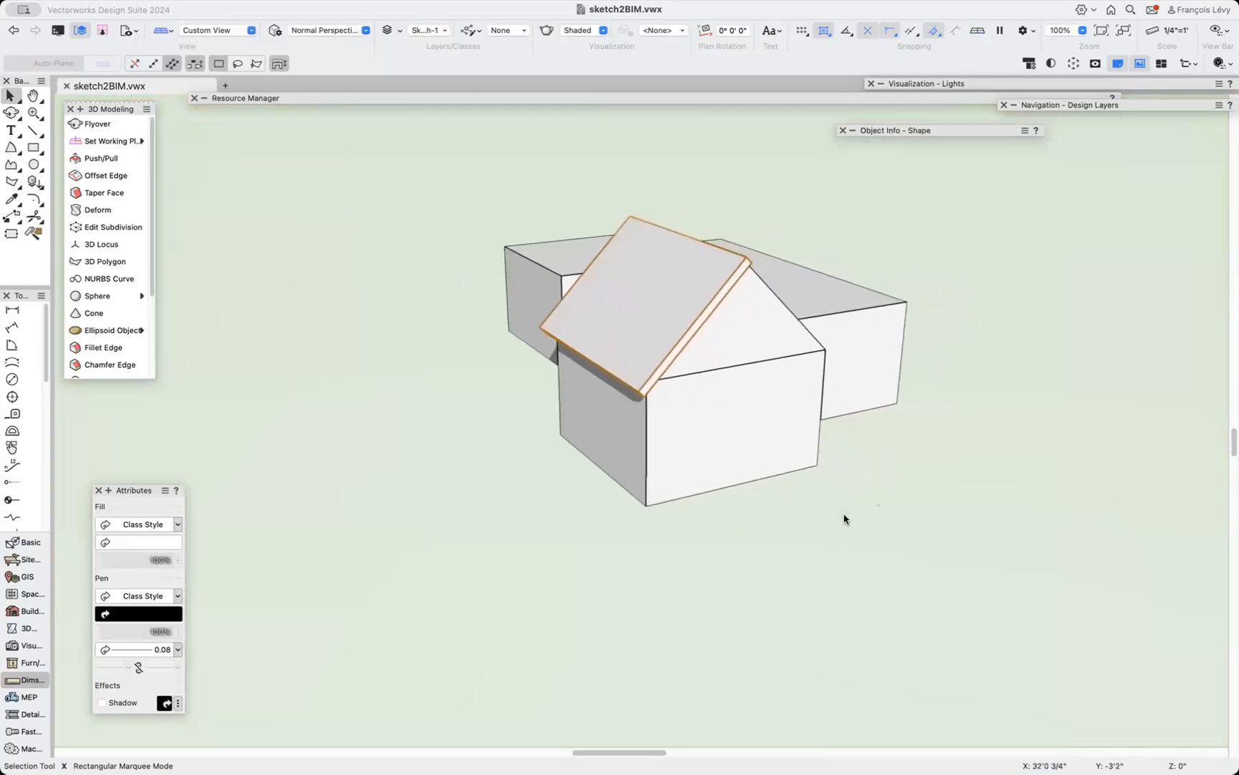
Mirror a duplicate of the roof slab about the ridge line onto the opposite slope.
key(shift+c)
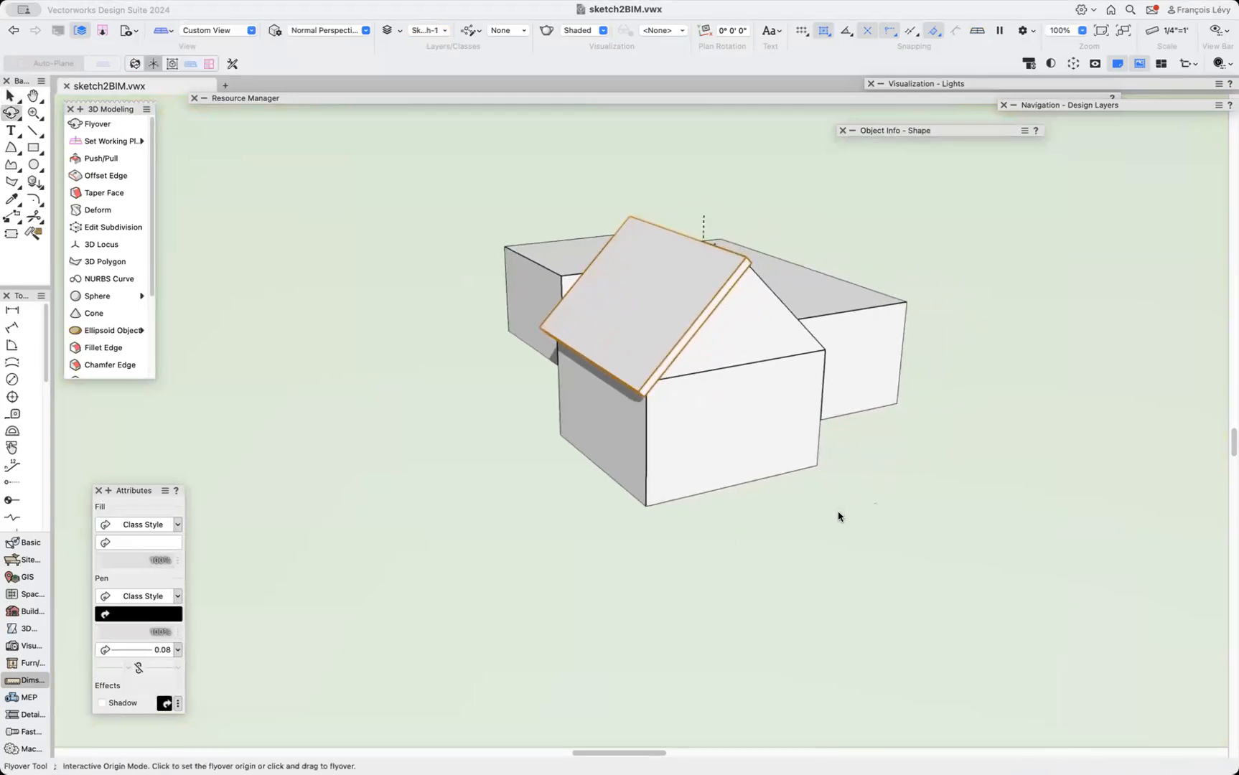
drag(800, 374, 709, 364)
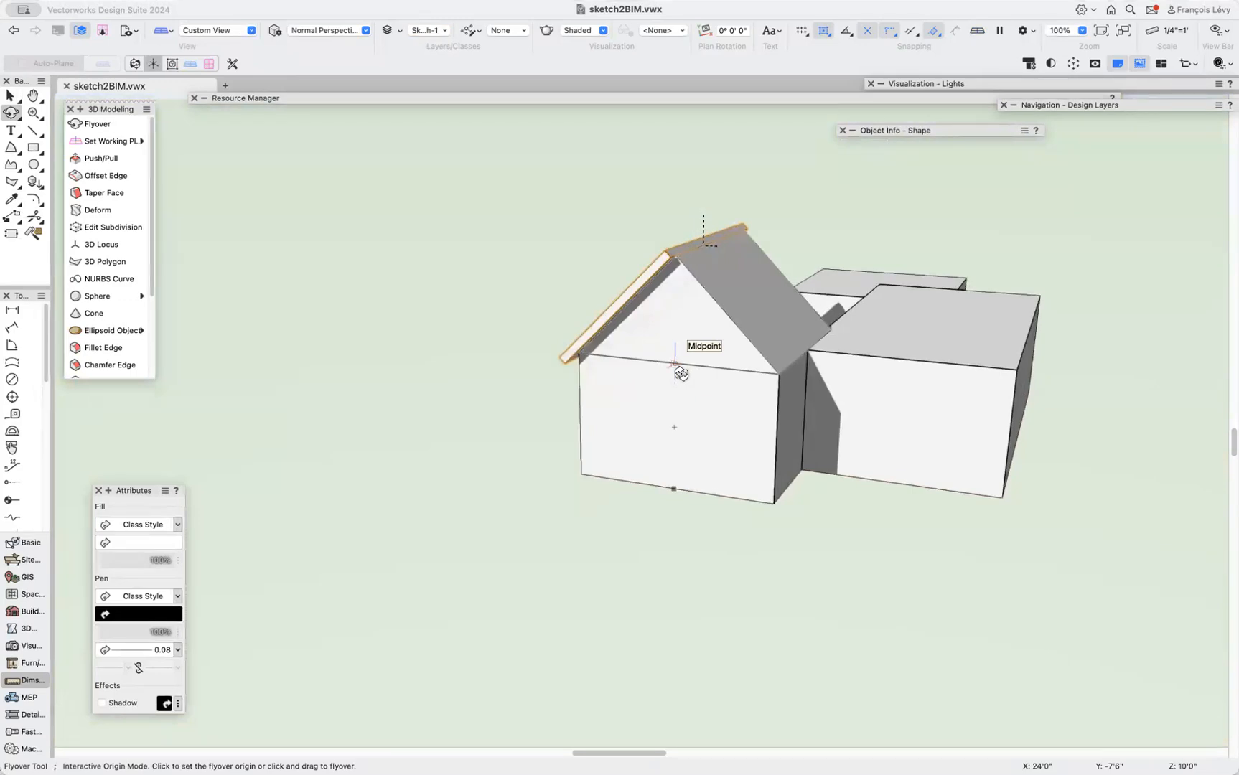
key(m)
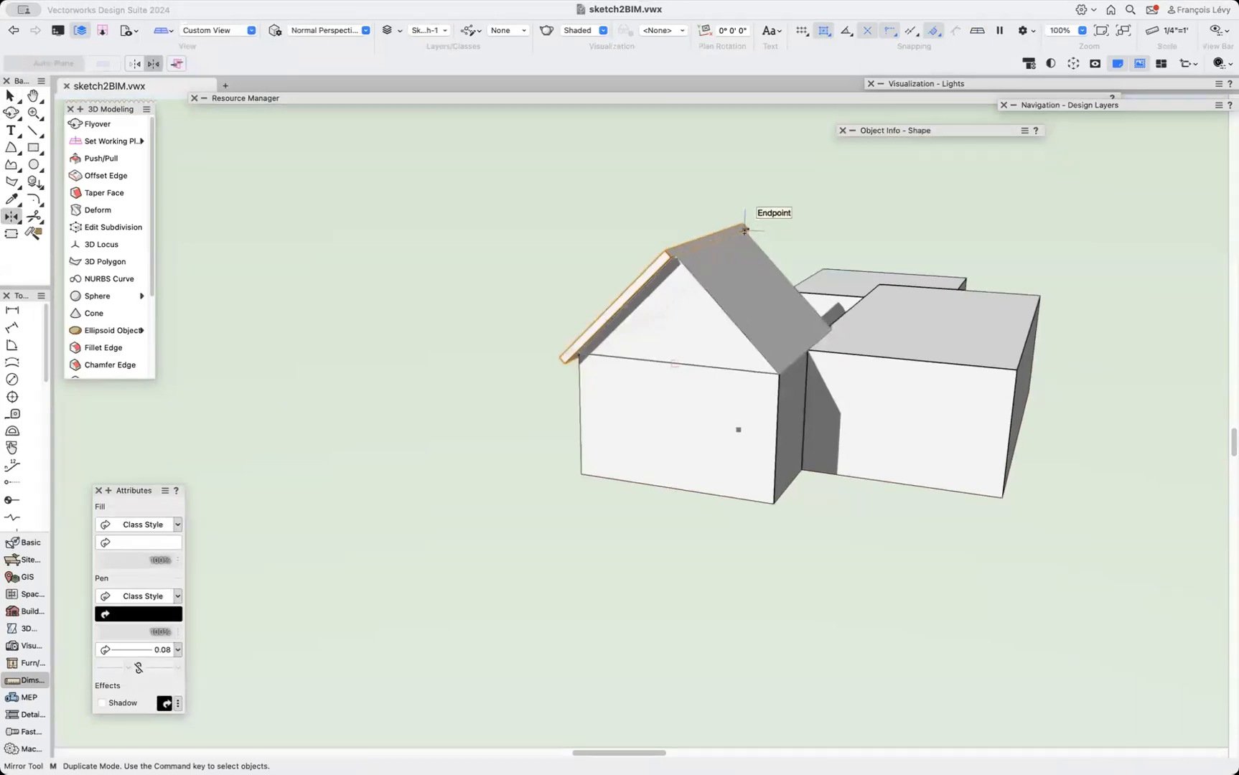
scroll(744, 230, up, 5)
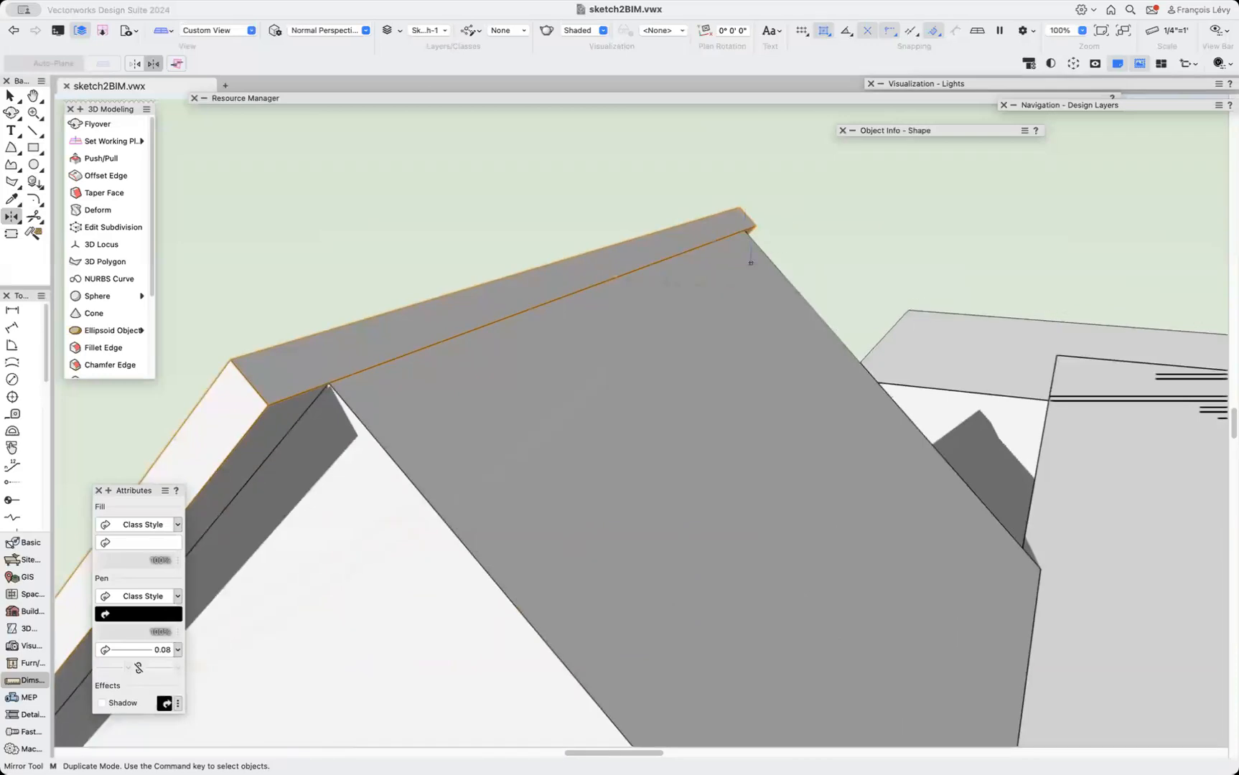
click(747, 230)
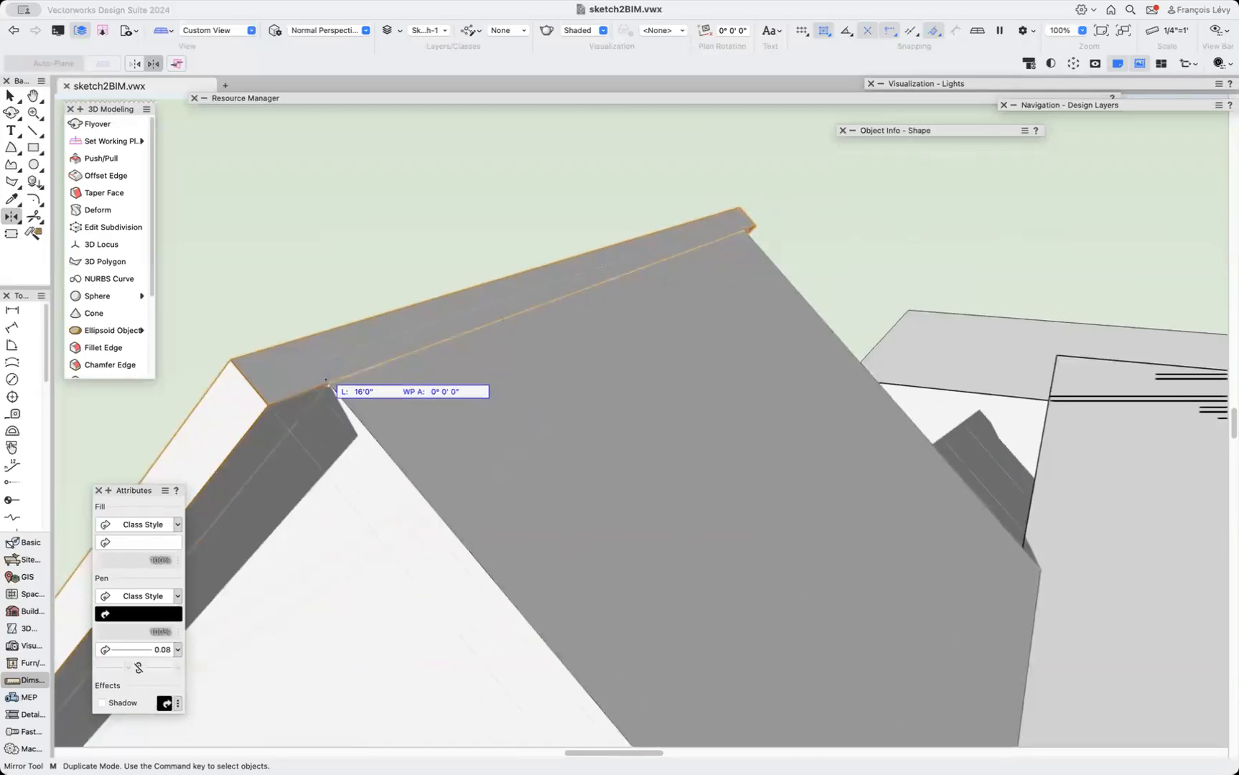
click(325, 381)
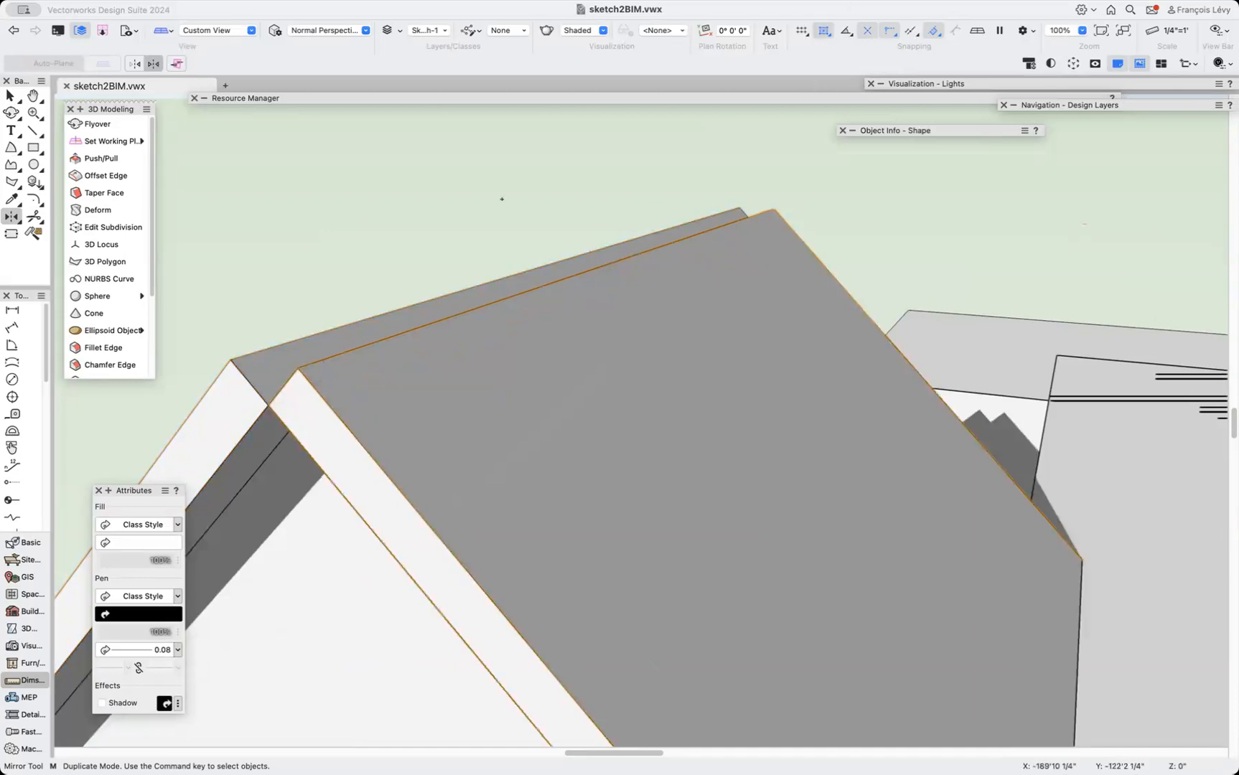
Push/Pull a roof slab's end face at the ridge so the two slabs meet.
click(101, 158)
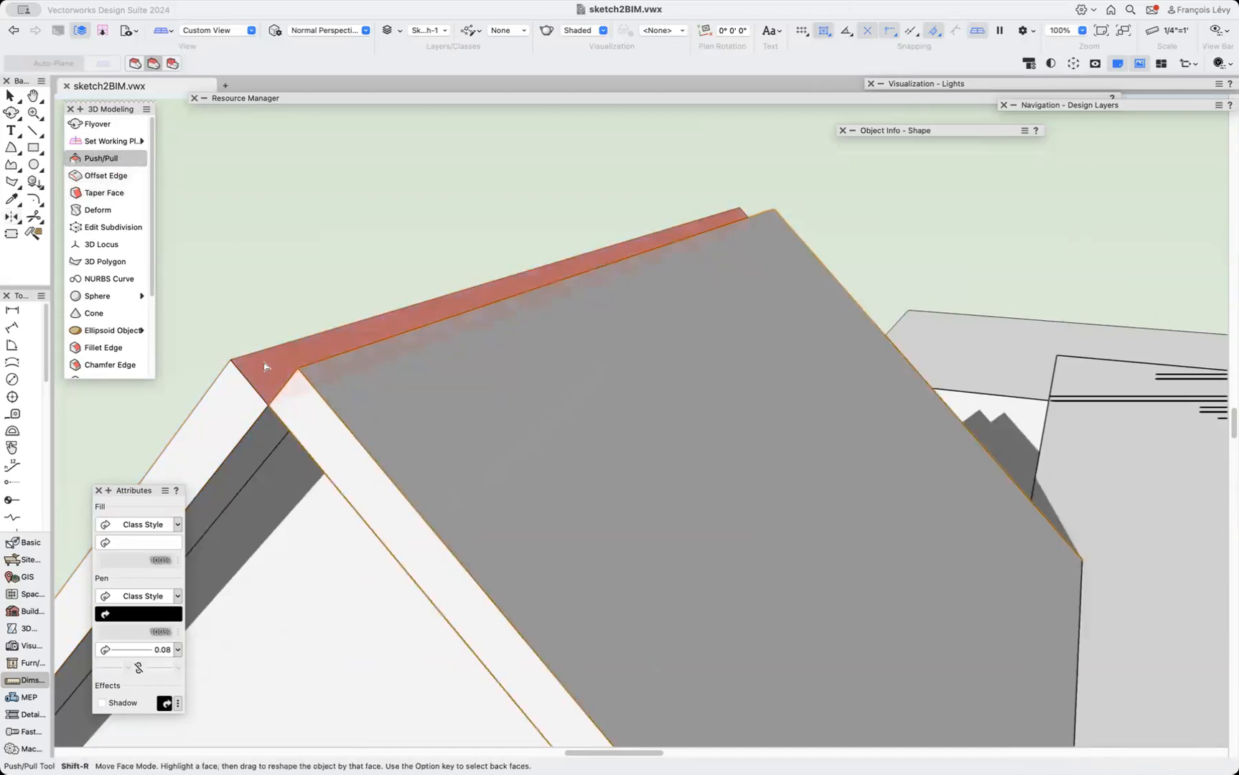
drag(263, 368, 303, 374)
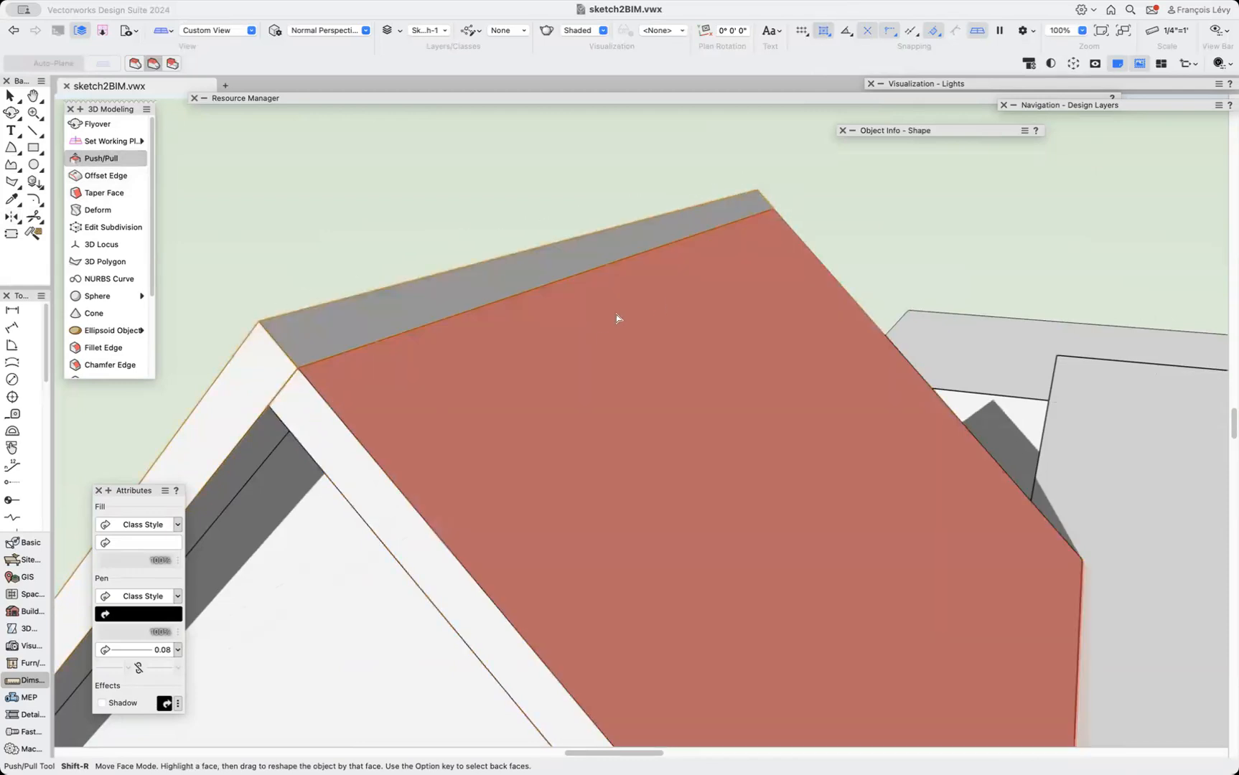
scroll(617, 318, down, 5)
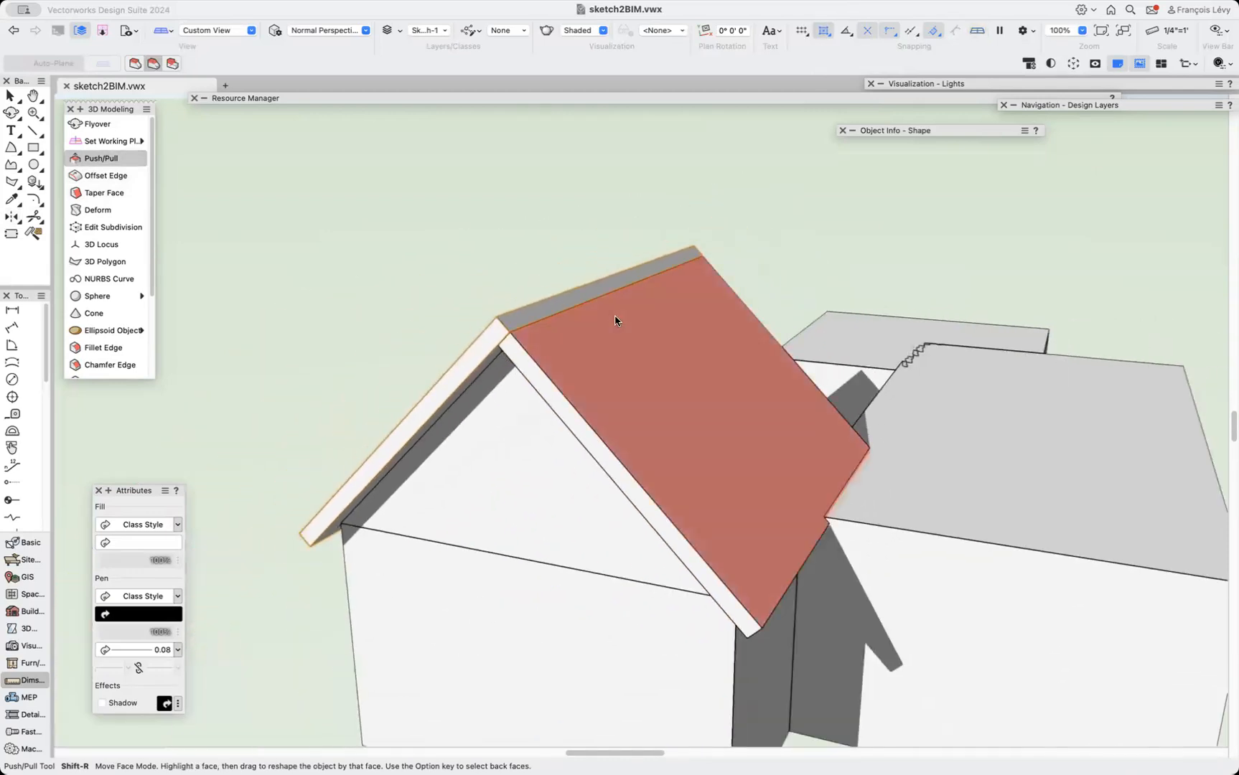
click(11, 112)
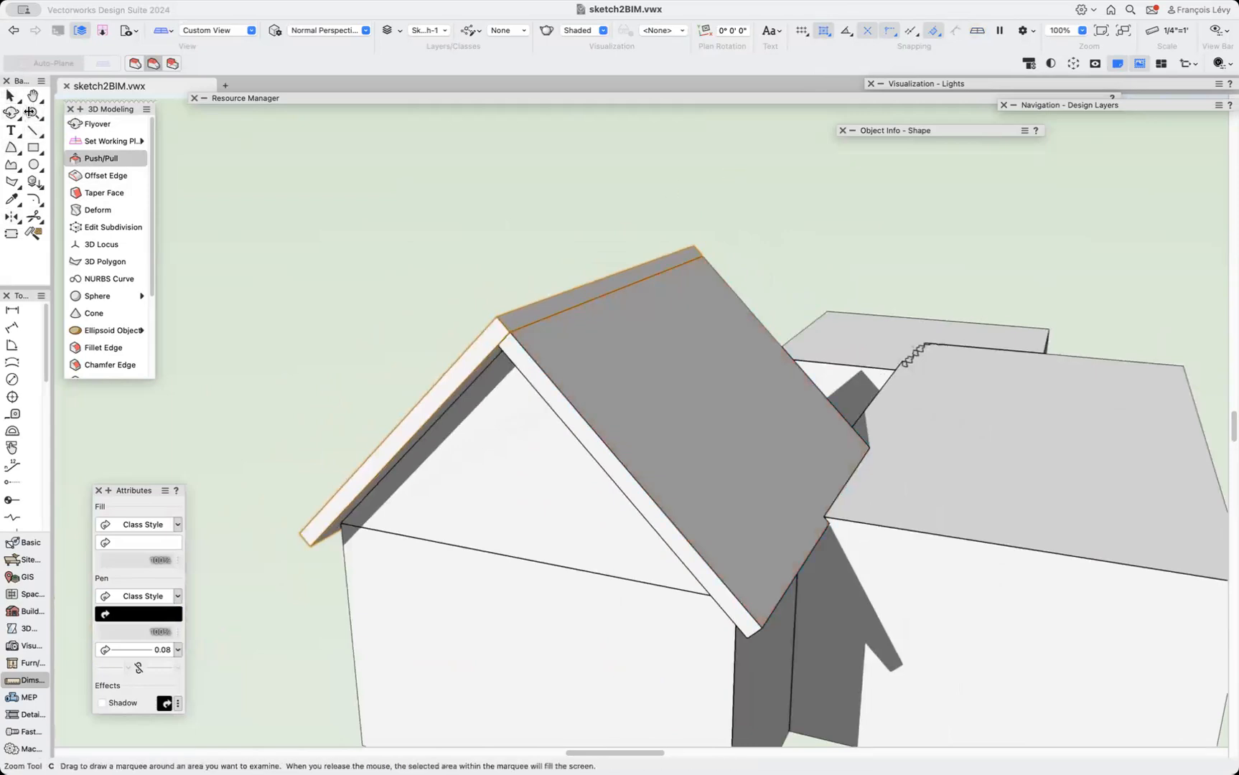
key(x)
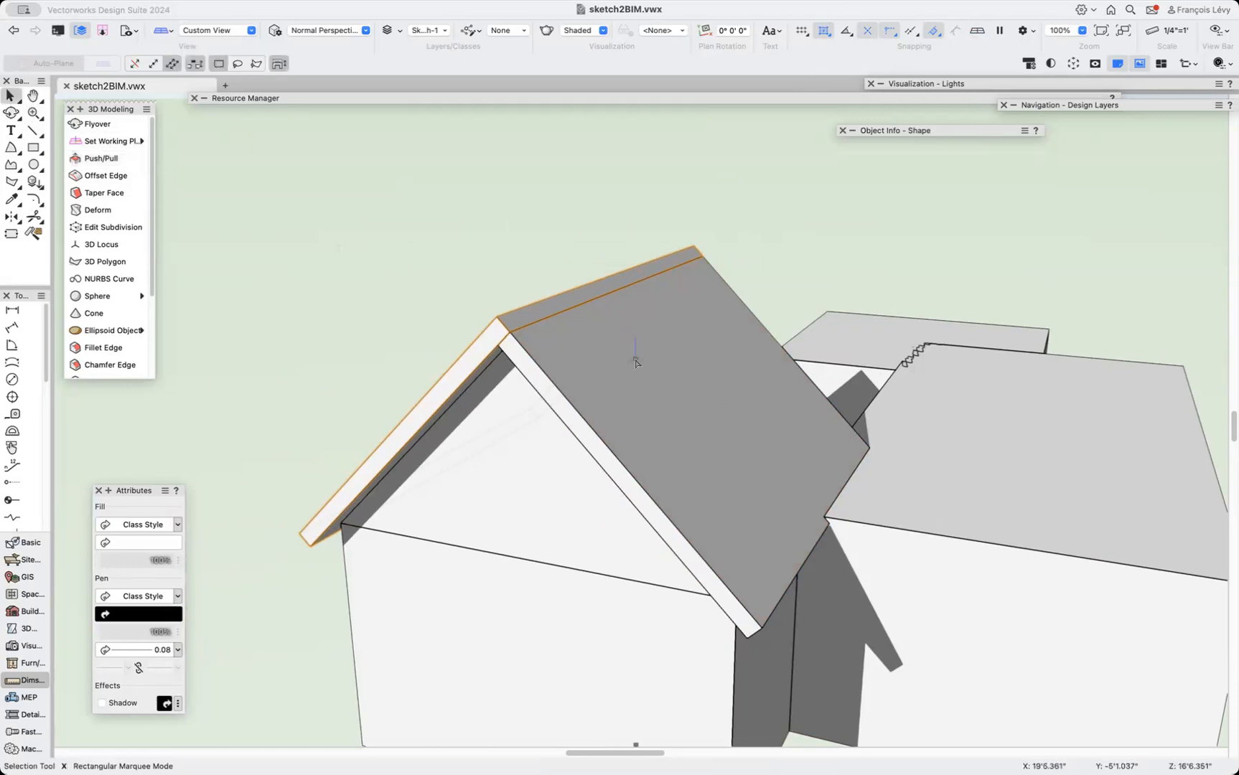
Select both roof slabs and combine them with Add Solids.
click(619, 195)
click(603, 354)
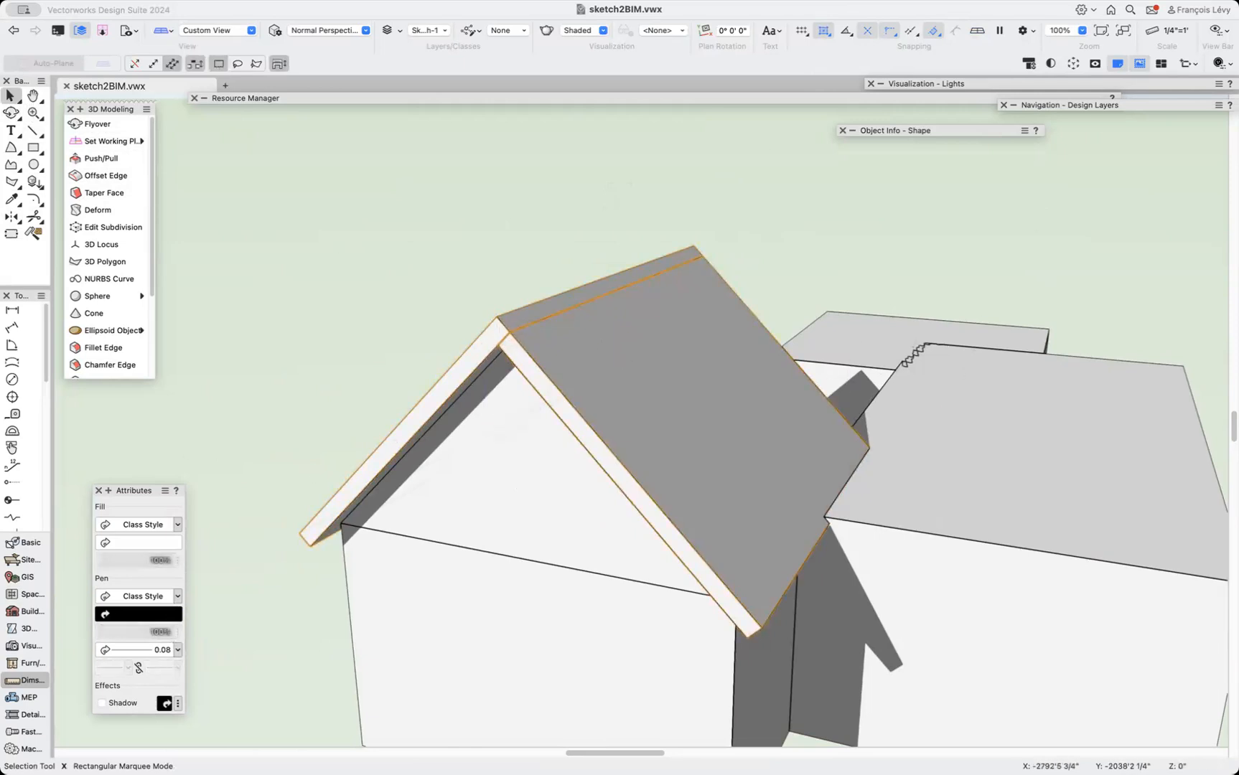
click(272, 2)
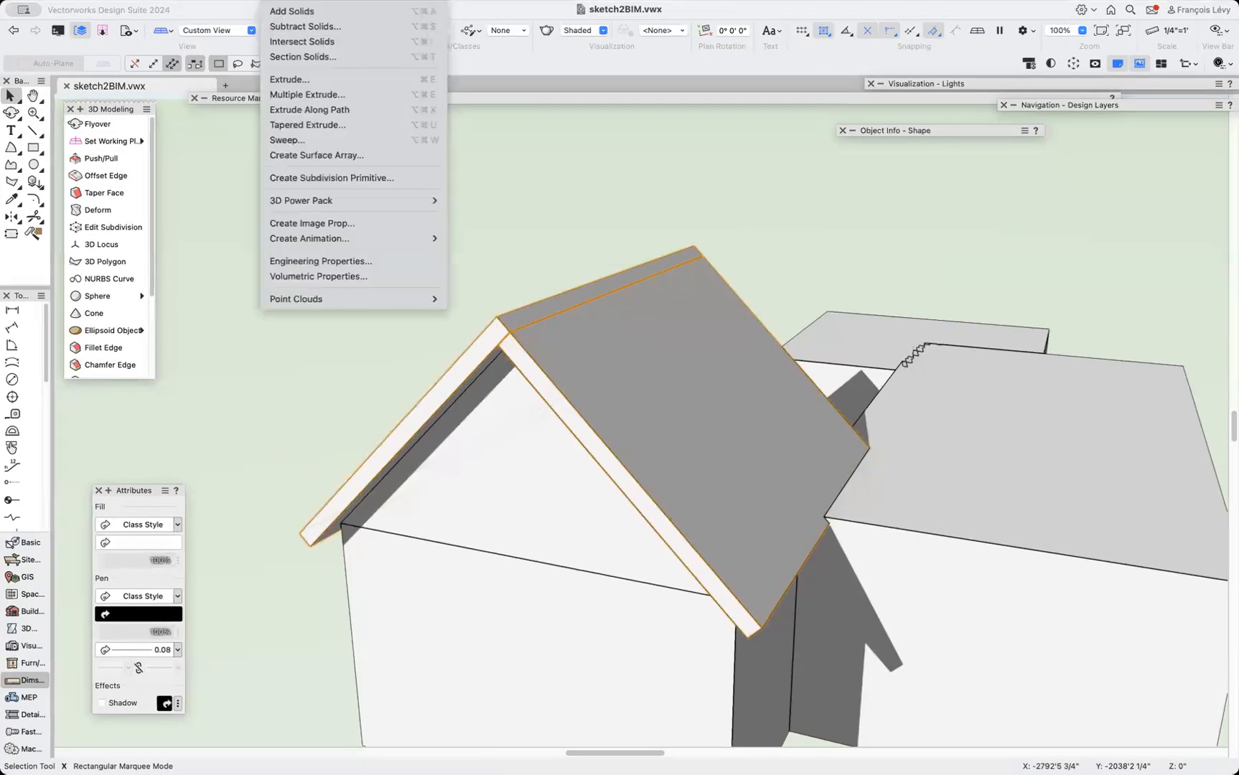
click(297, 13)
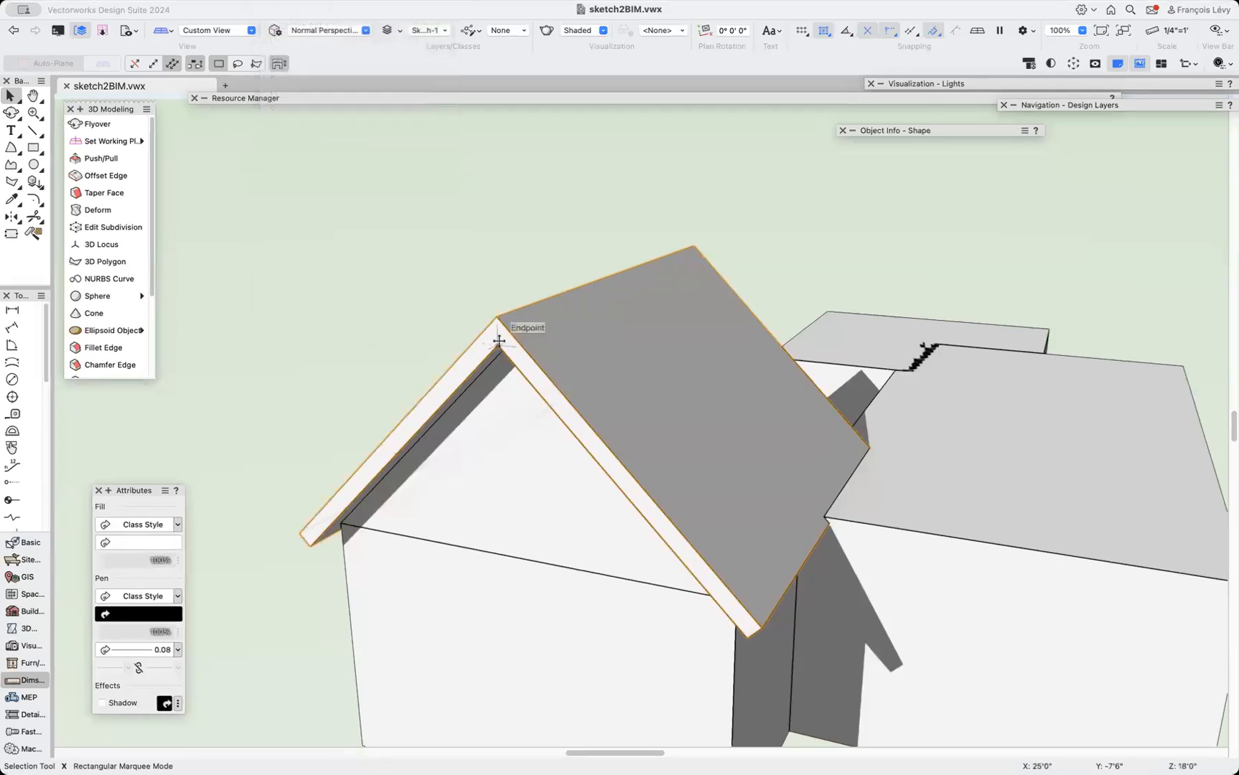
Orbit around the model to examine the combined roof from several angles.
scroll(499, 340, down, 5)
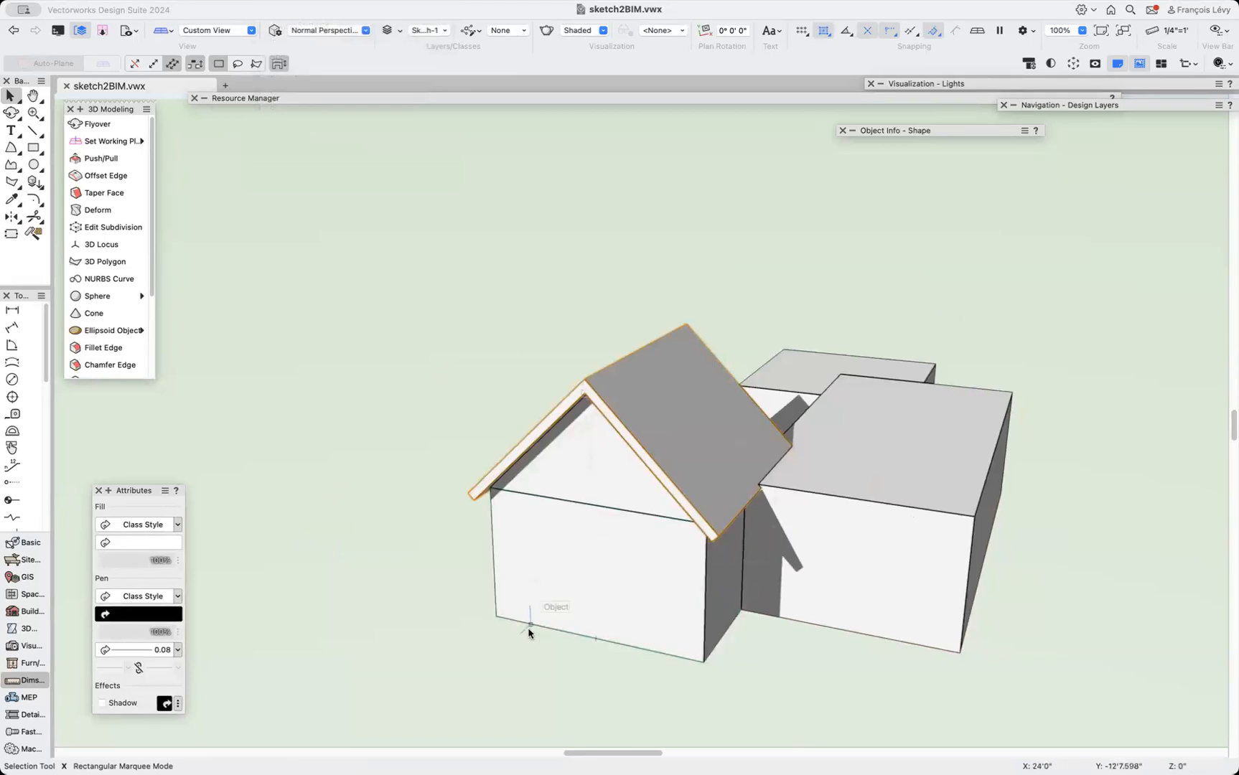
click(10, 112)
mouse_move(583, 388)
mouse_down()
mouse_move(717, 418)
mouse_move(638, 406)
mouse_move(556, 417)
mouse_move(773, 416)
mouse_move(782, 437)
mouse_move(613, 443)
mouse_move(642, 452)
mouse_move(625, 451)
mouse_move(647, 438)
mouse_move(610, 395)
mouse_move(632, 409)
mouse_move(769, 406)
mouse_move(689, 428)
mouse_move(639, 372)
mouse_move(716, 416)
mouse_move(591, 438)
mouse_up()
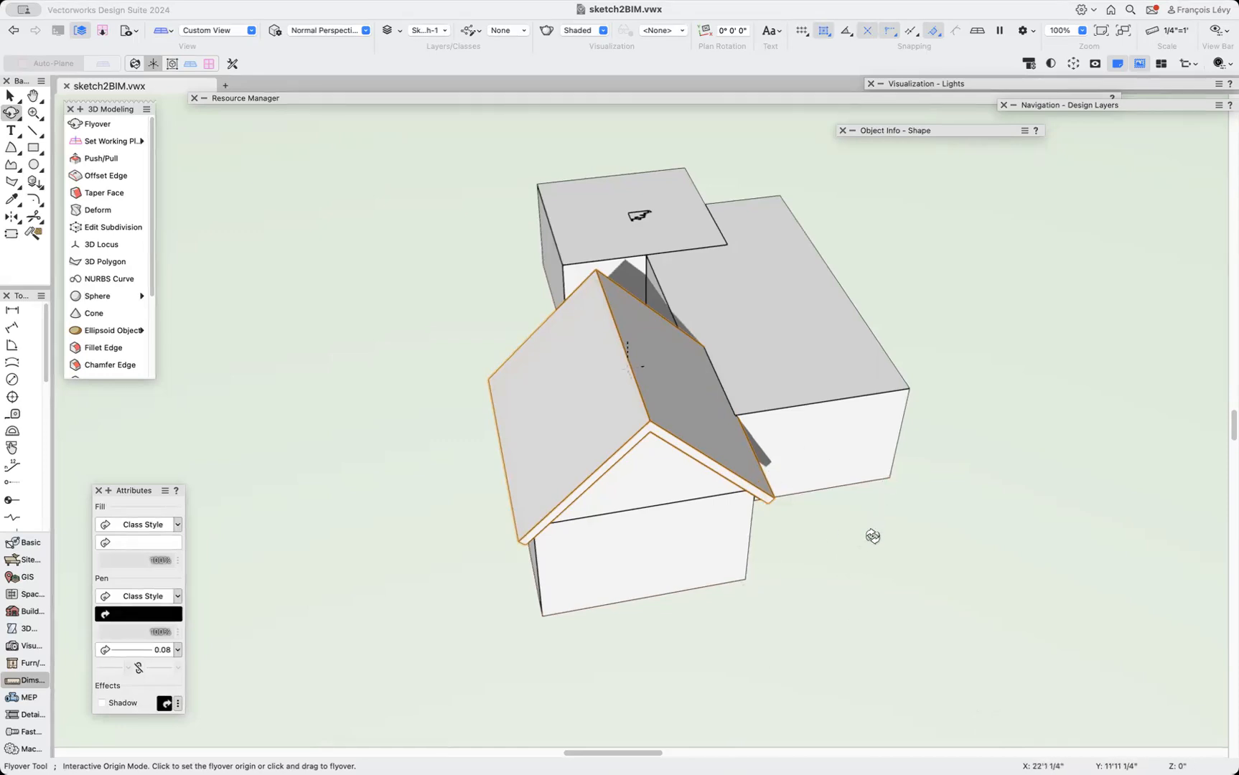
key(x)
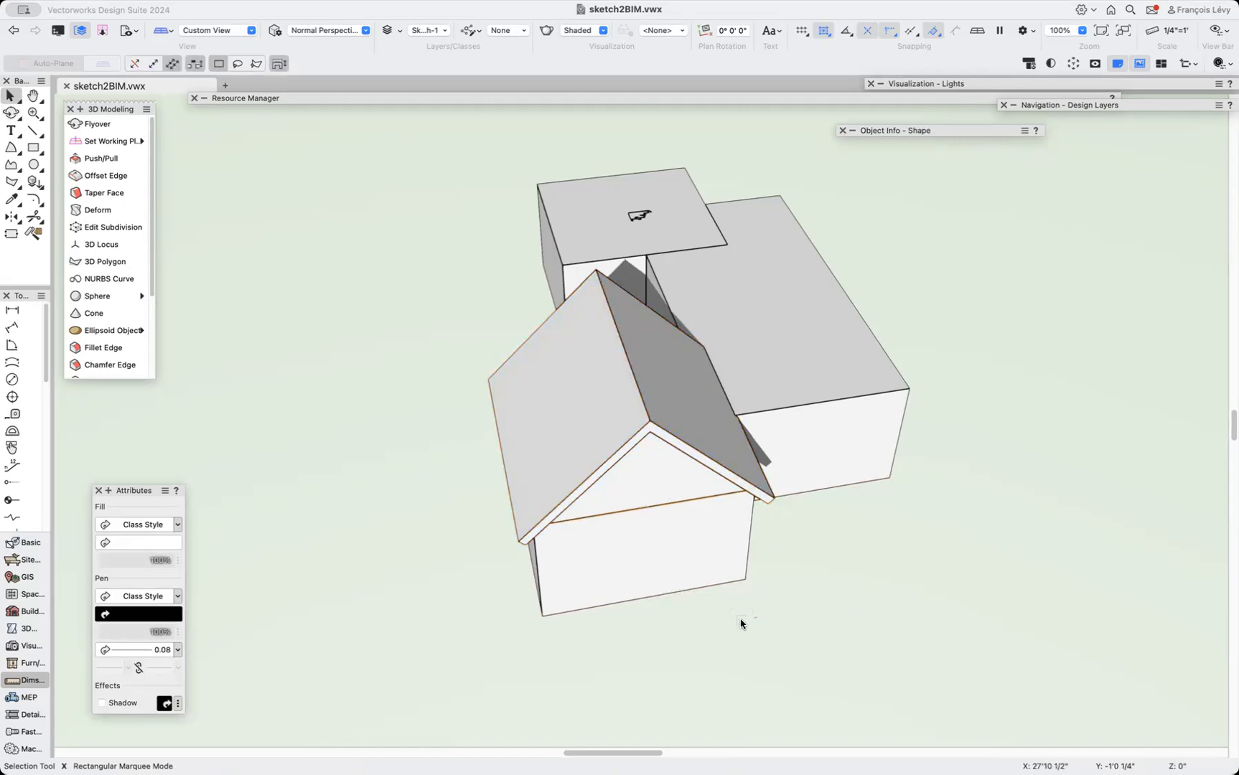
key(shift+c)
drag(566, 569, 660, 503)
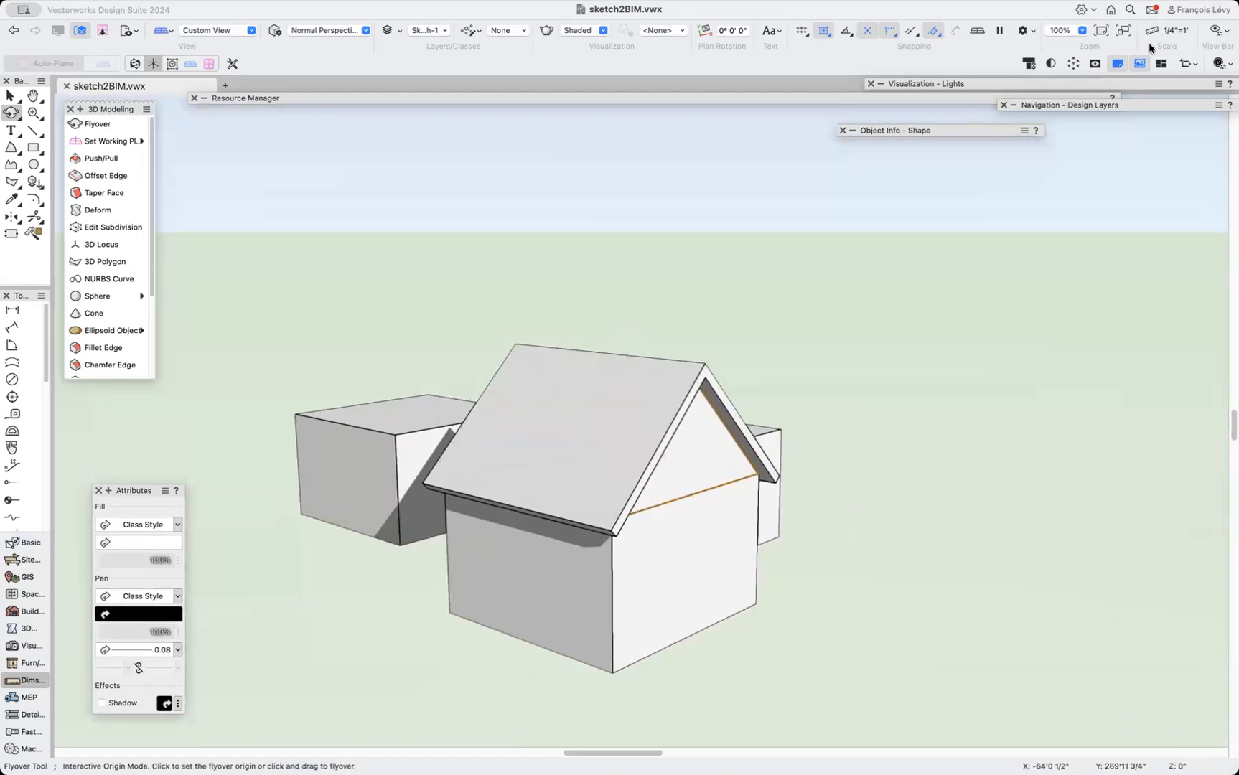
click(1073, 63)
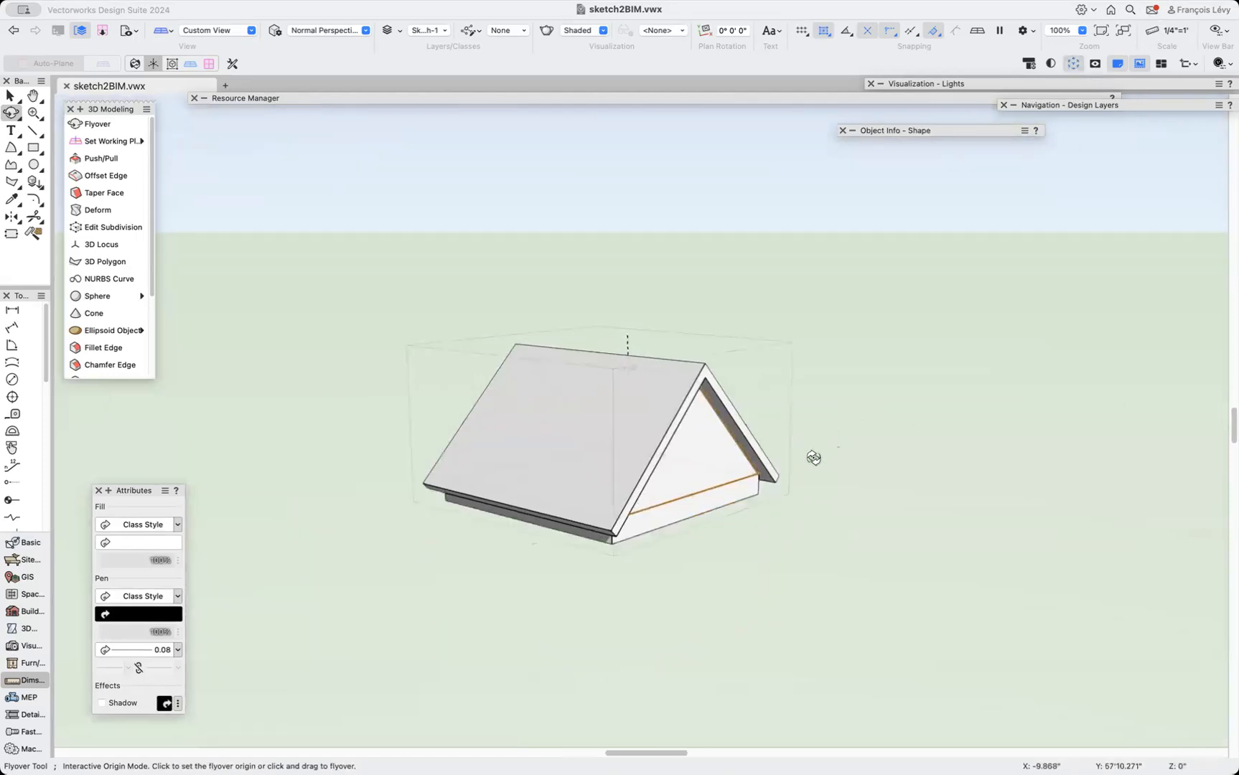
key(x)
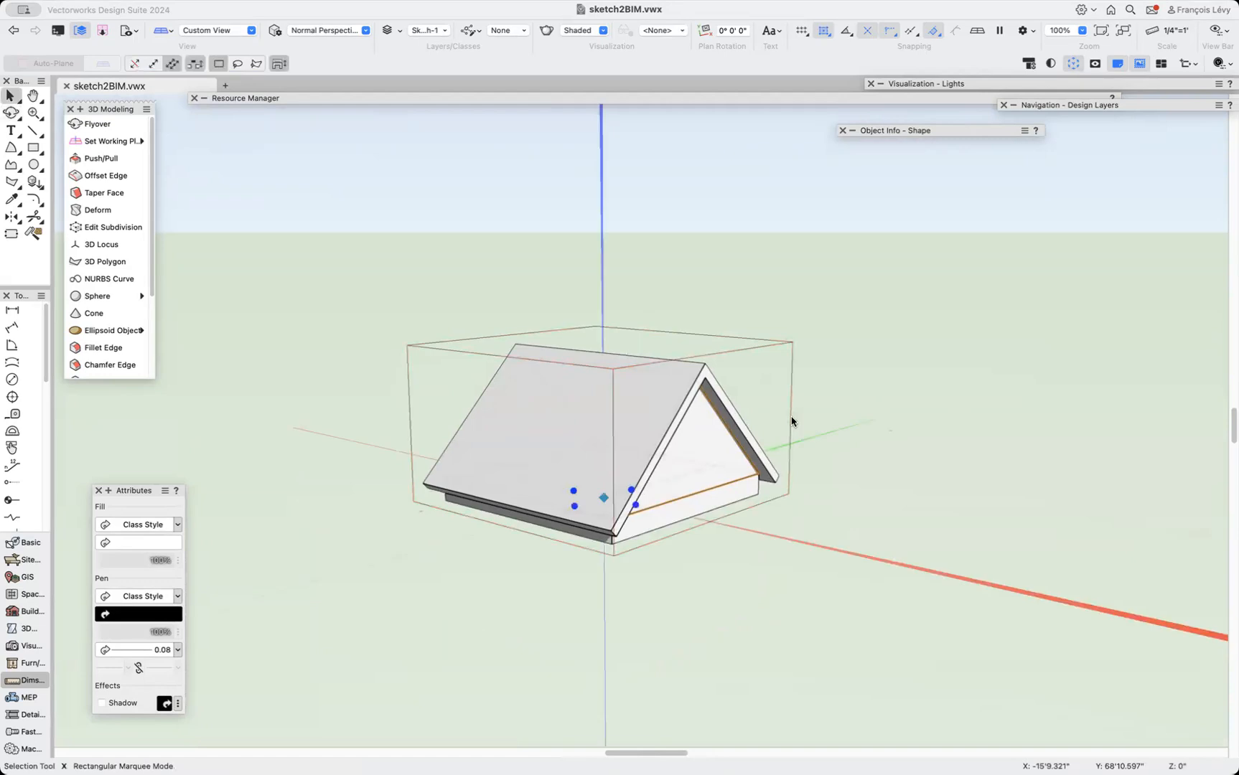
drag(781, 431, 740, 391)
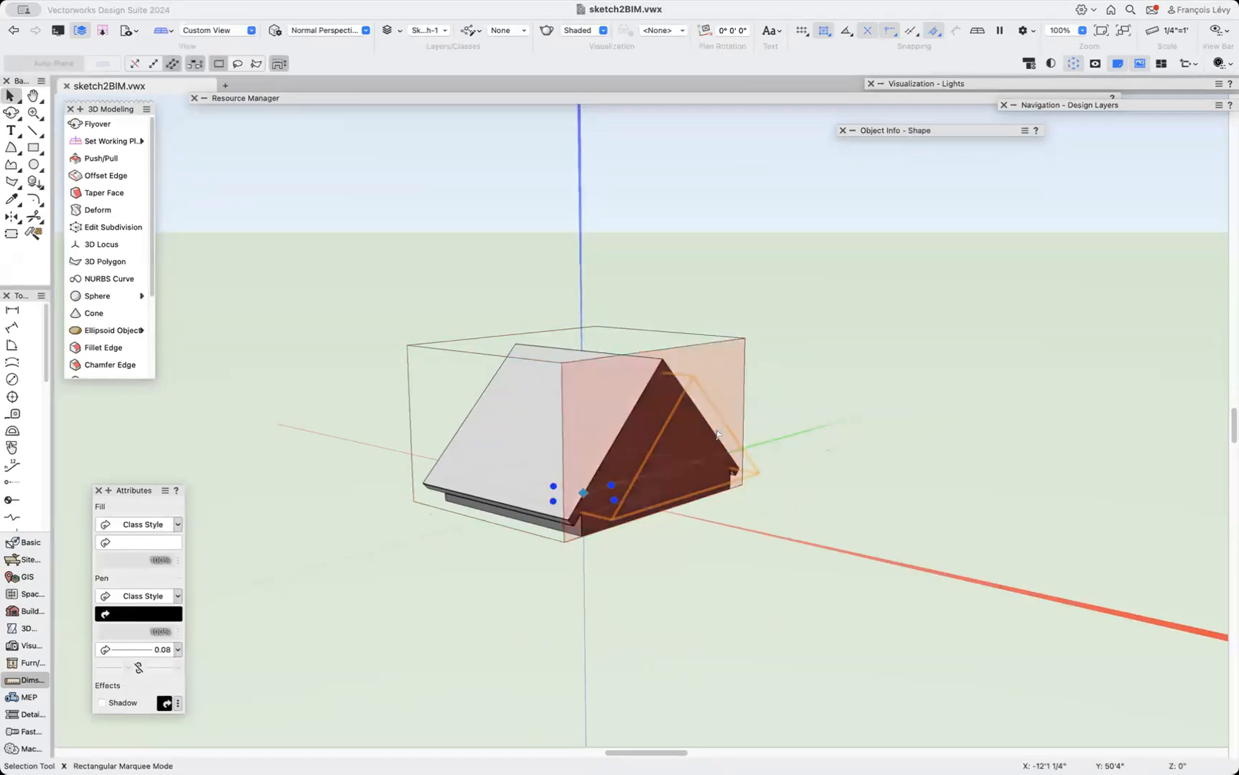
click(1073, 63)
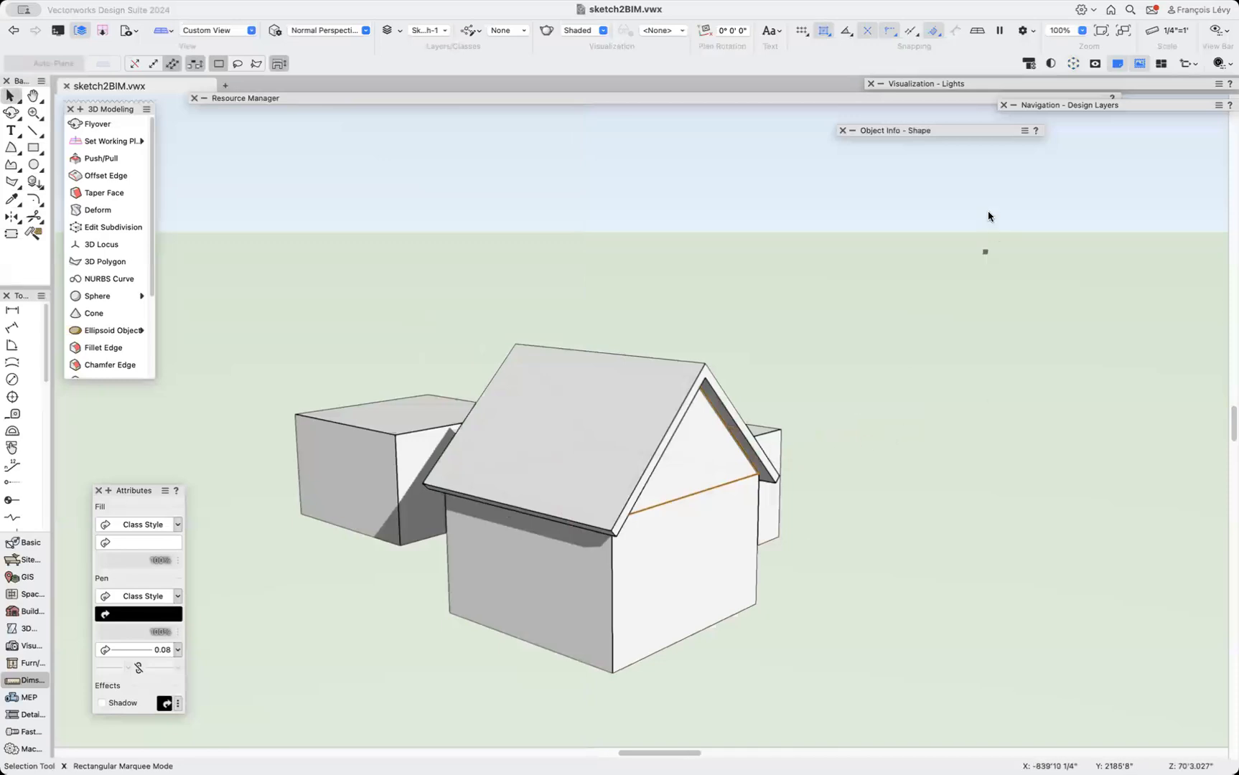
Try setting the gable solid's depth to 6" and undo the change.
mouse_move(992, 133)
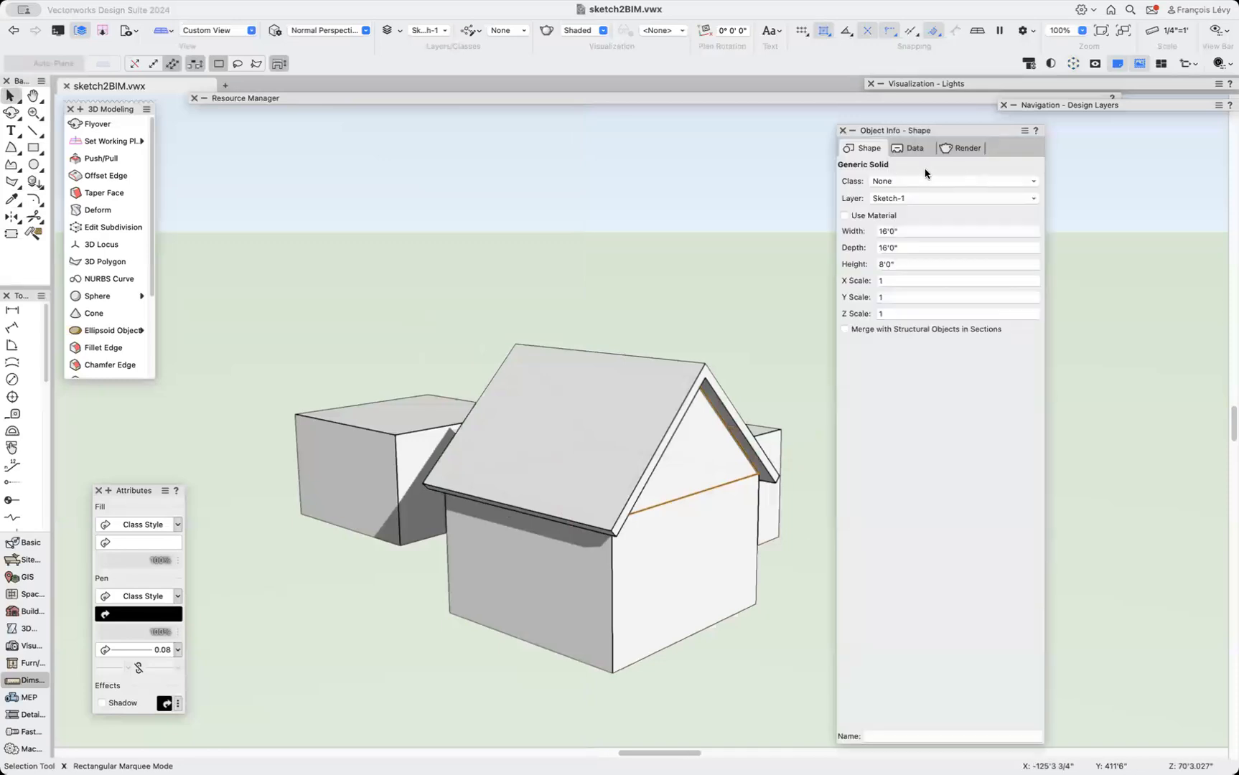
click(909, 251)
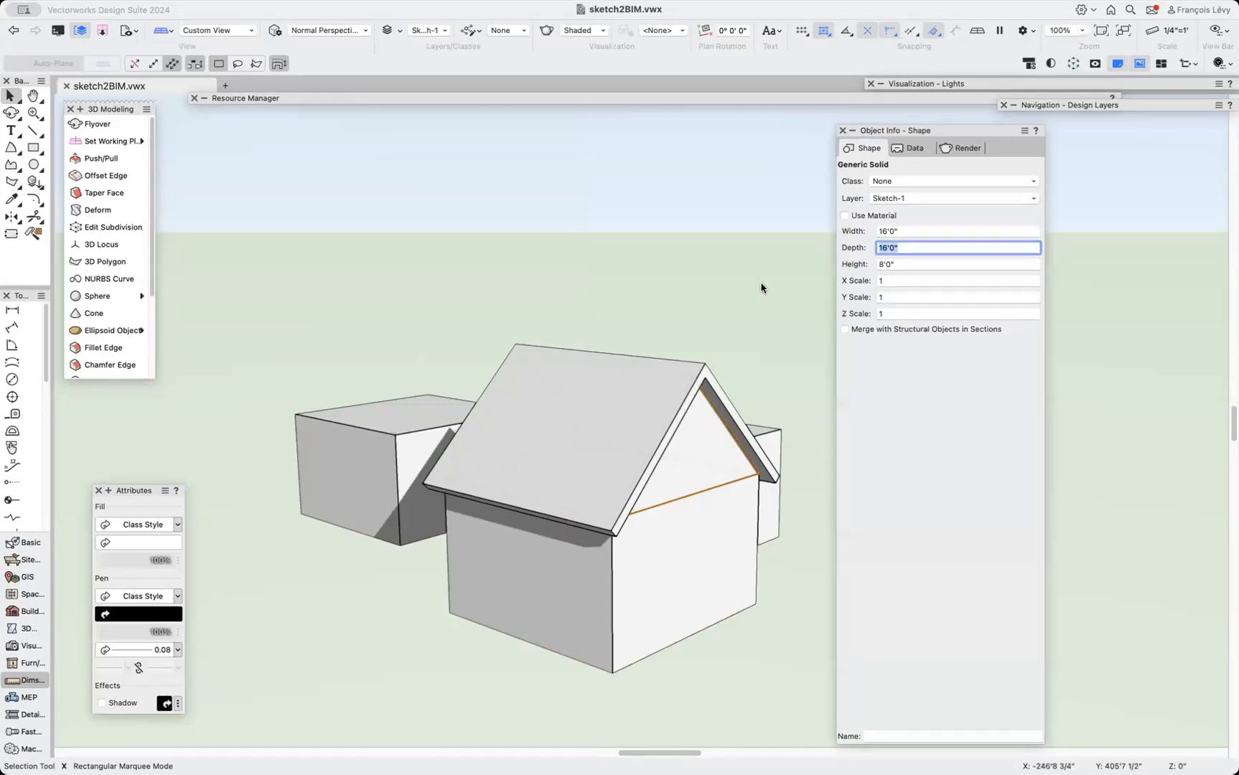
mouse_move(928, 130)
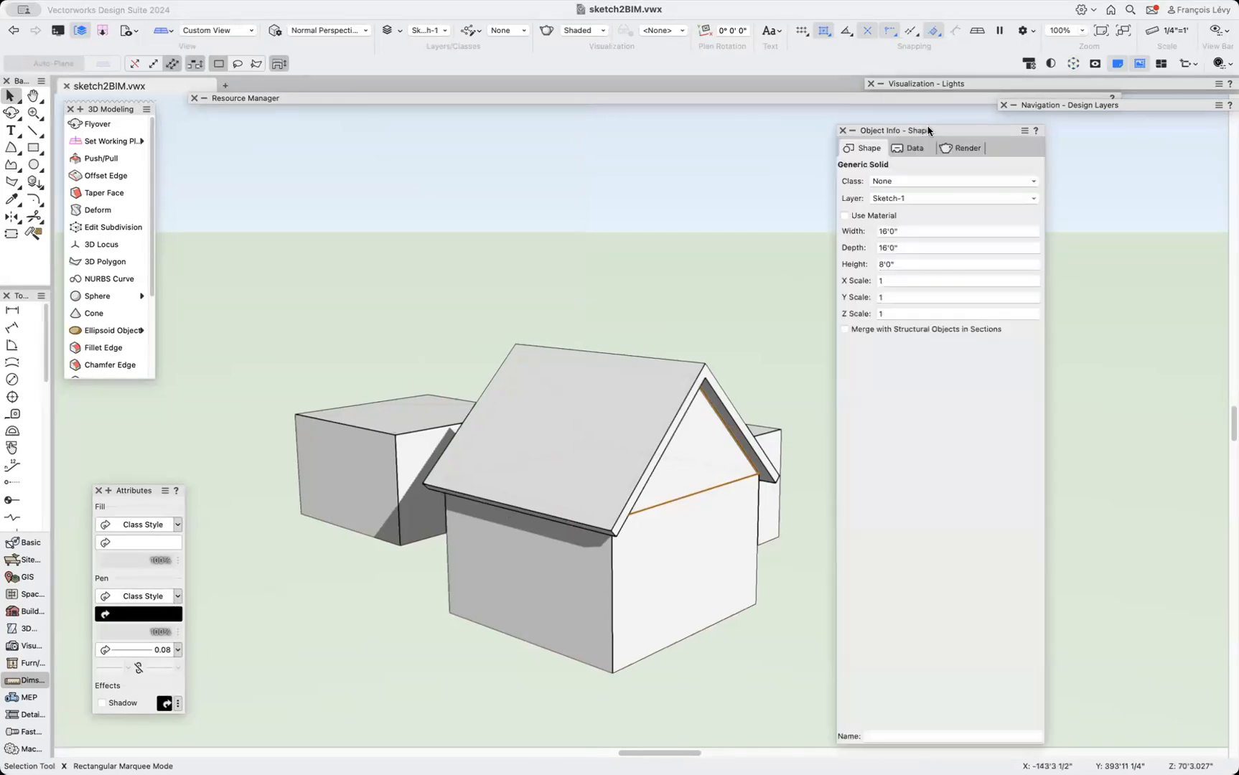
click(911, 249)
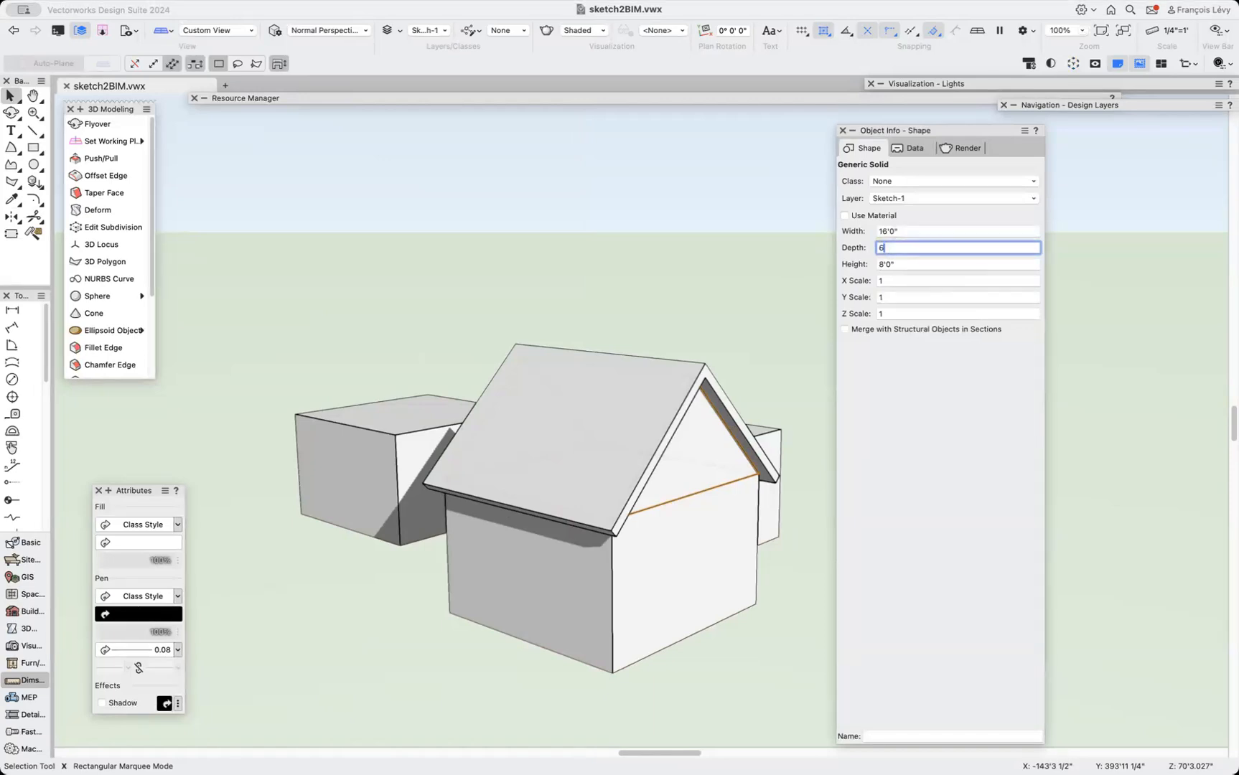
text(6)
key(Return)
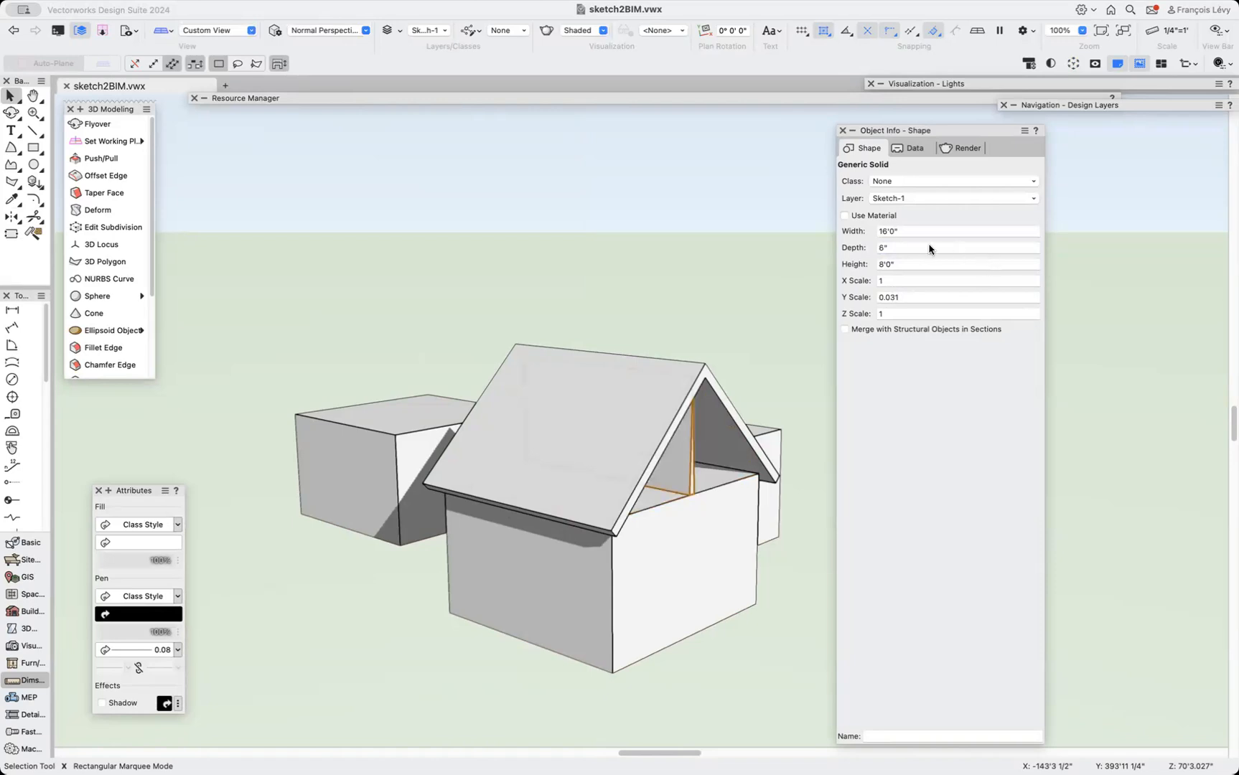
key(super+z)
drag(905, 230, 837, 230)
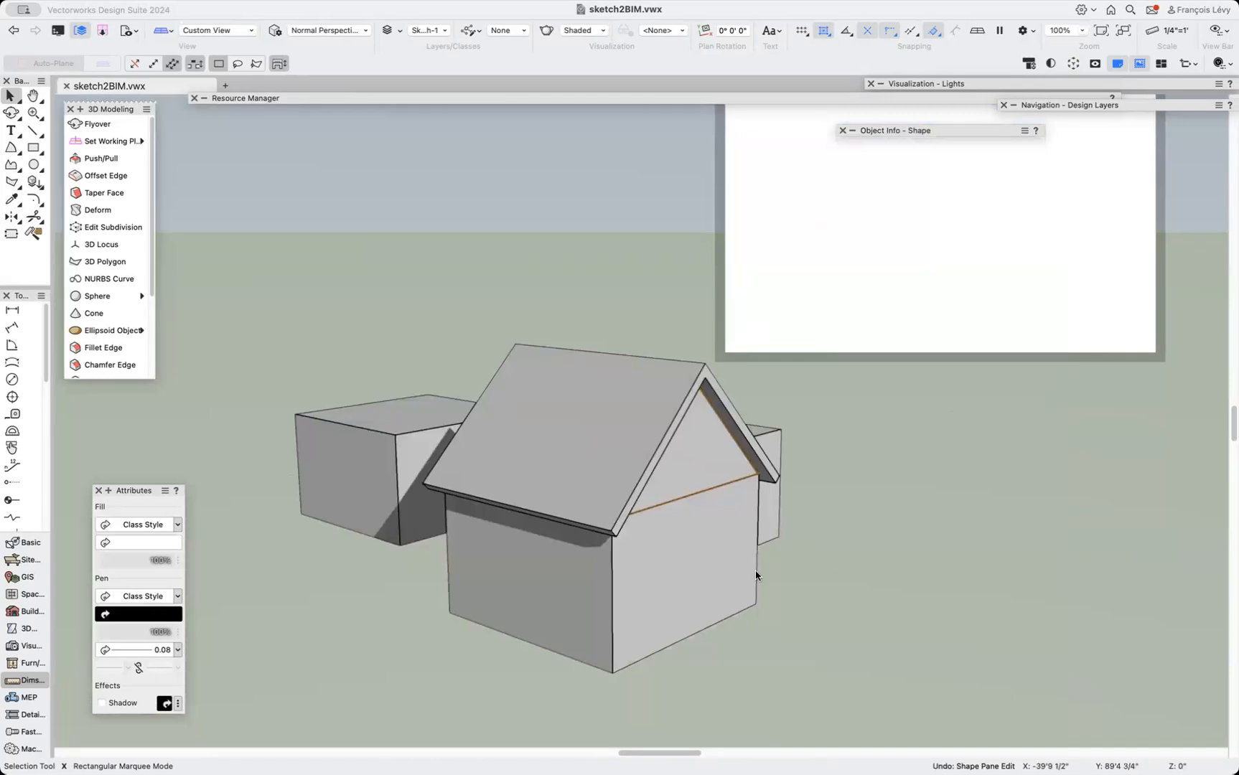
Set the gable solid's width to 6" to make it a thin gable wall.
mouse_move(893, 134)
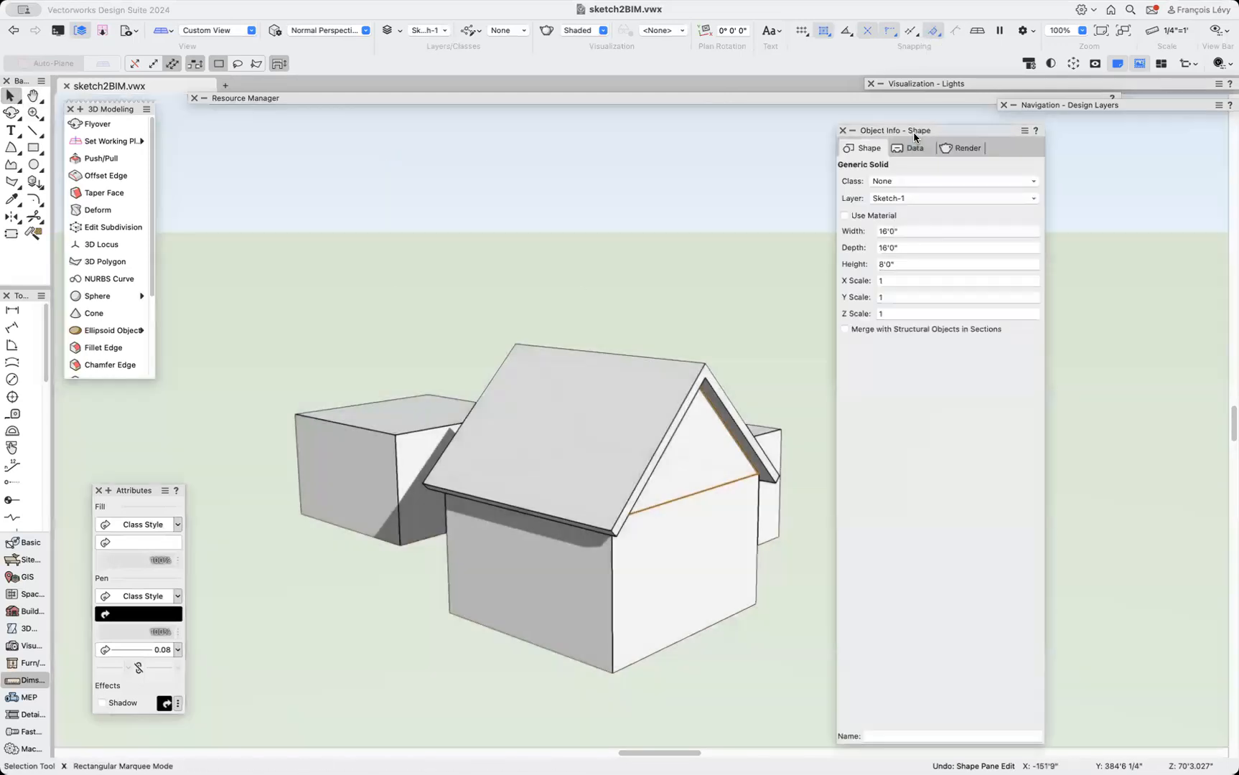
click(916, 231)
text(6)
key(Return)
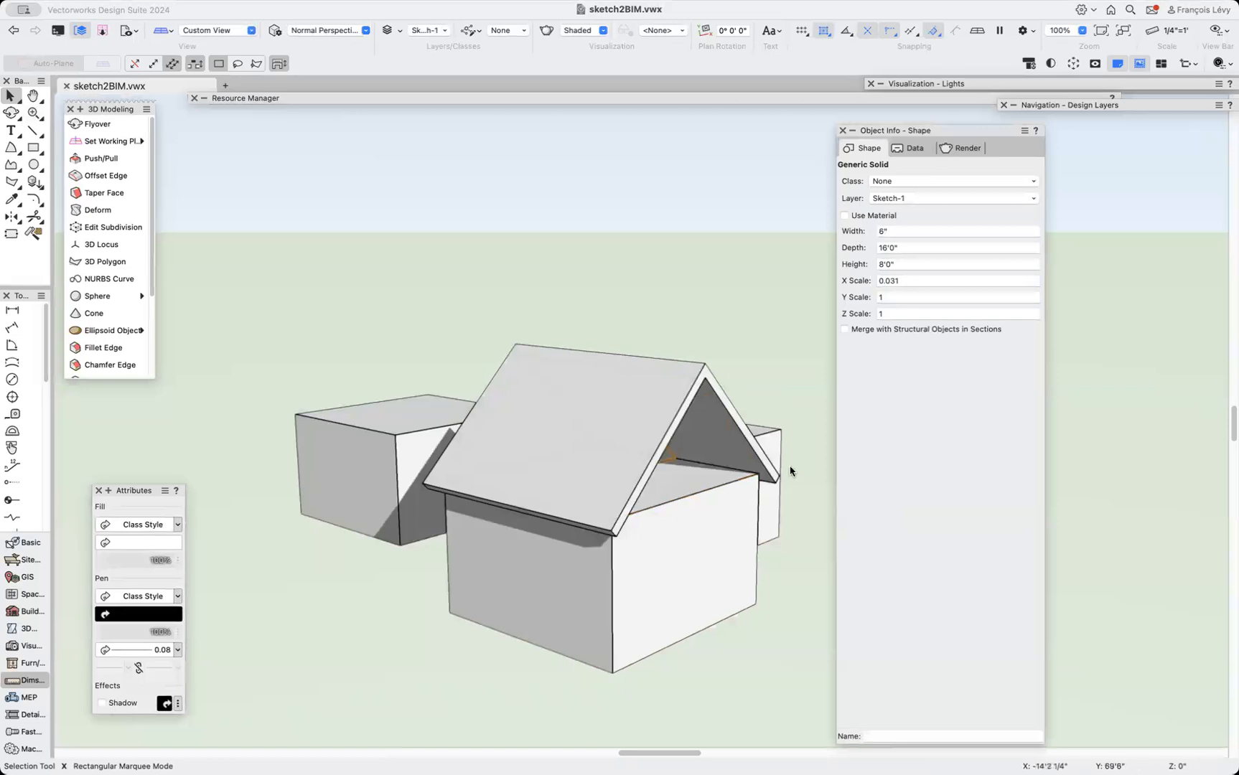
Push/Pull the gable triangle's face by -15'6" to extend it back under the roof.
click(738, 561)
click(732, 622)
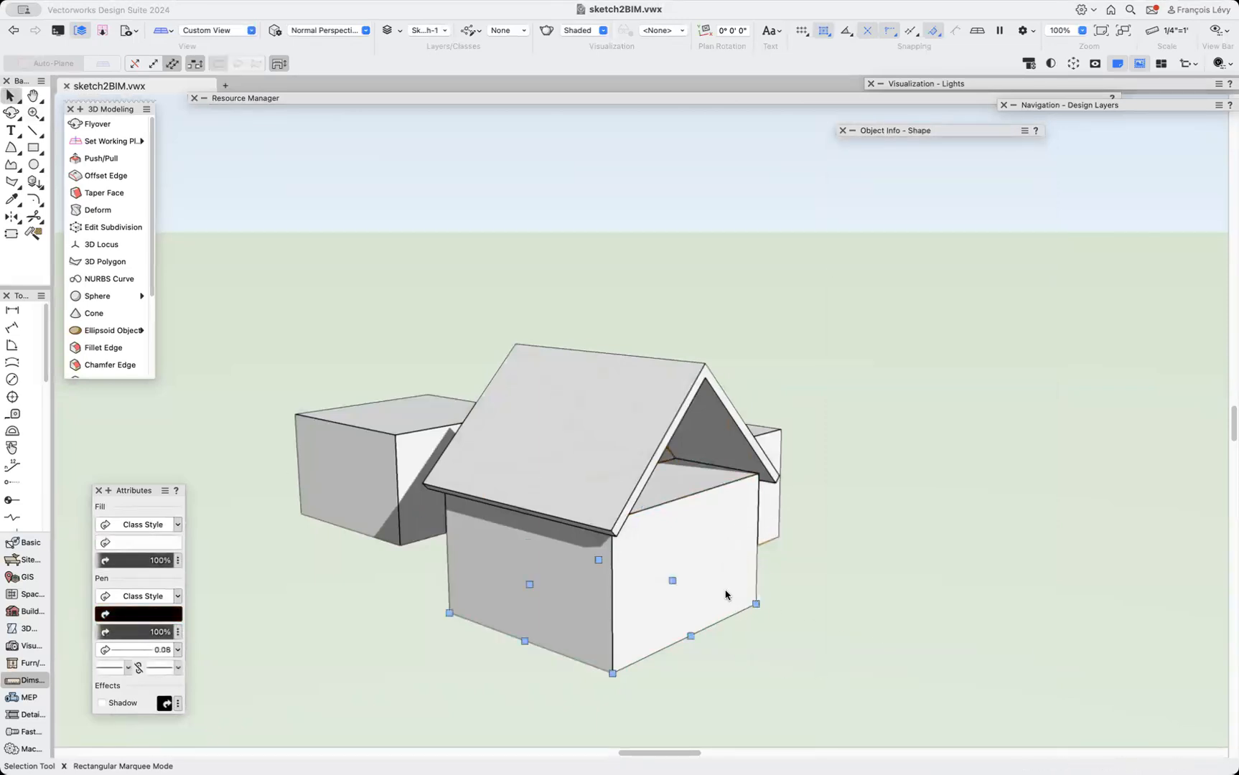
click(848, 641)
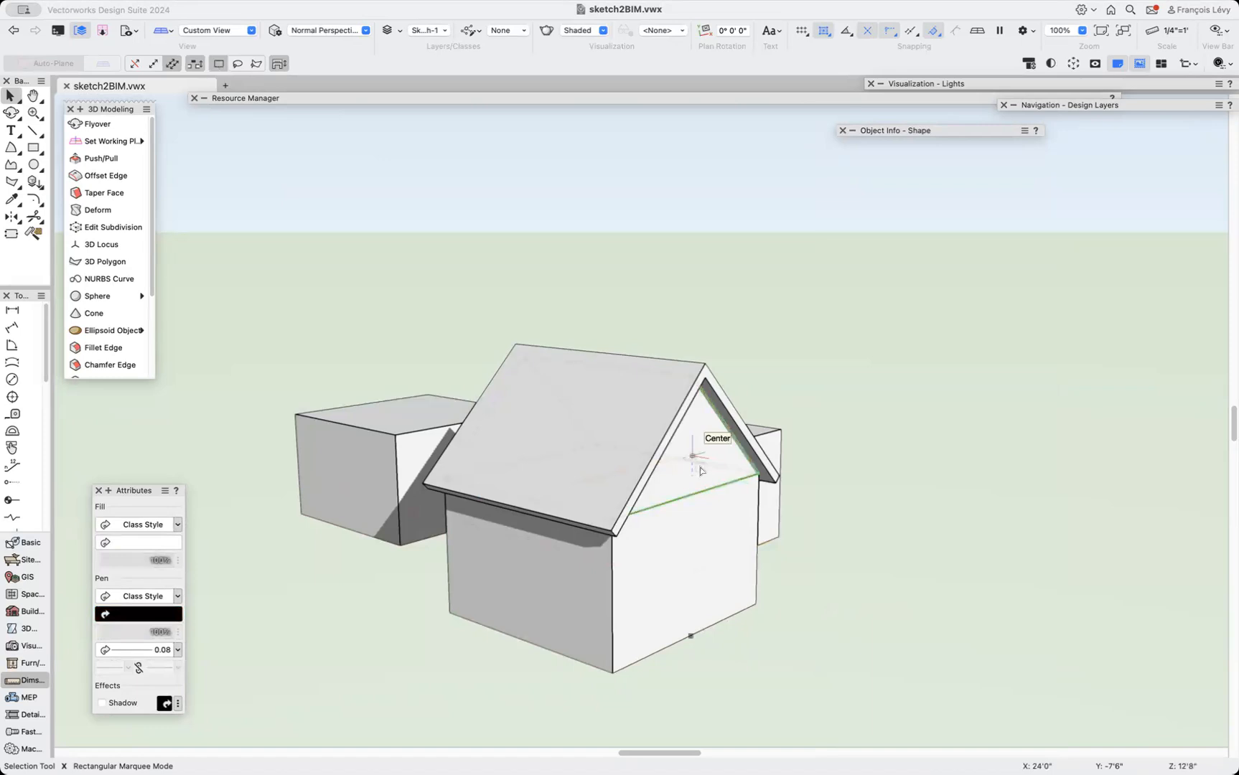
click(100, 158)
click(135, 64)
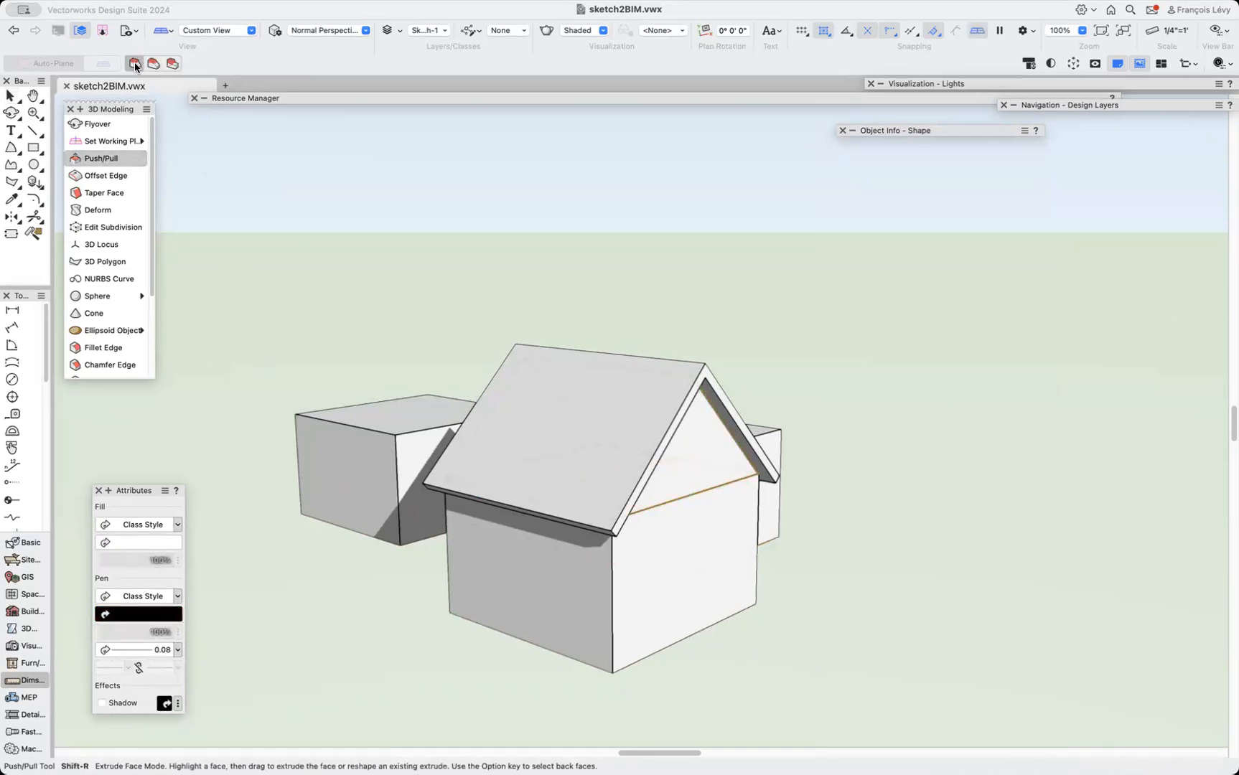
click(705, 465)
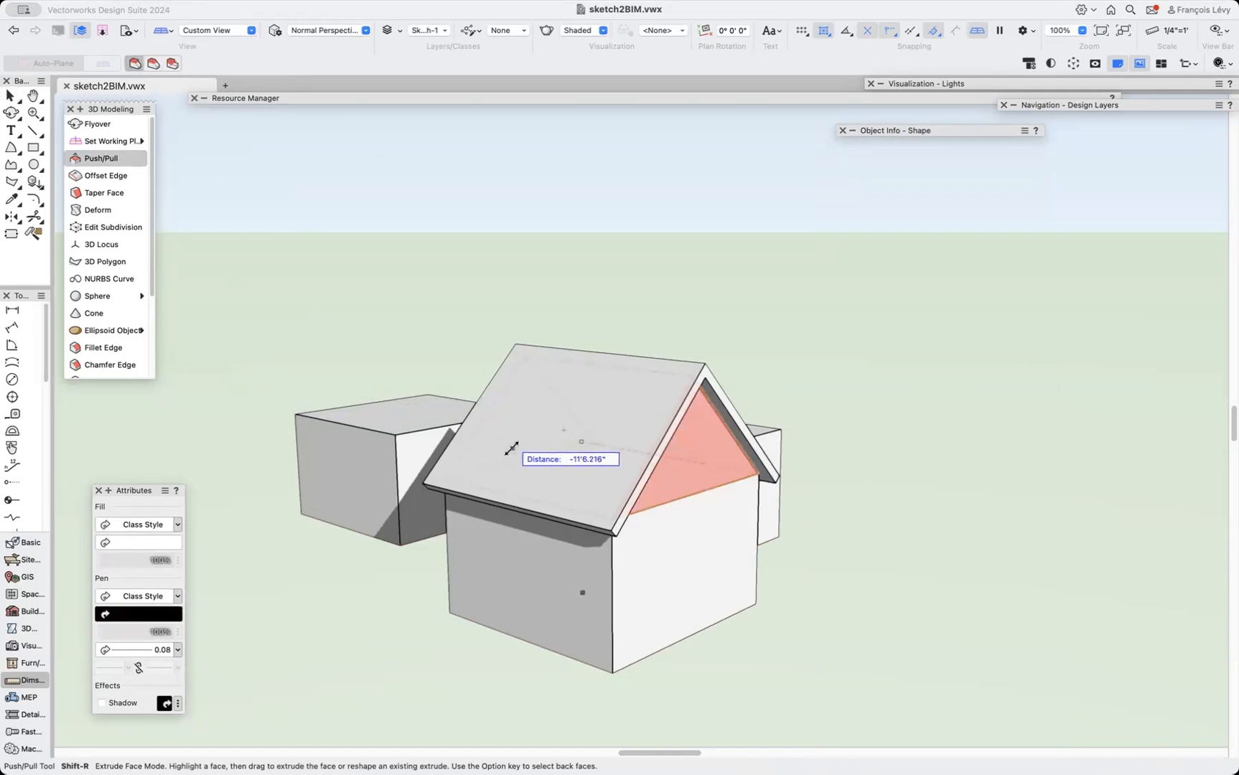
text(-15'6)
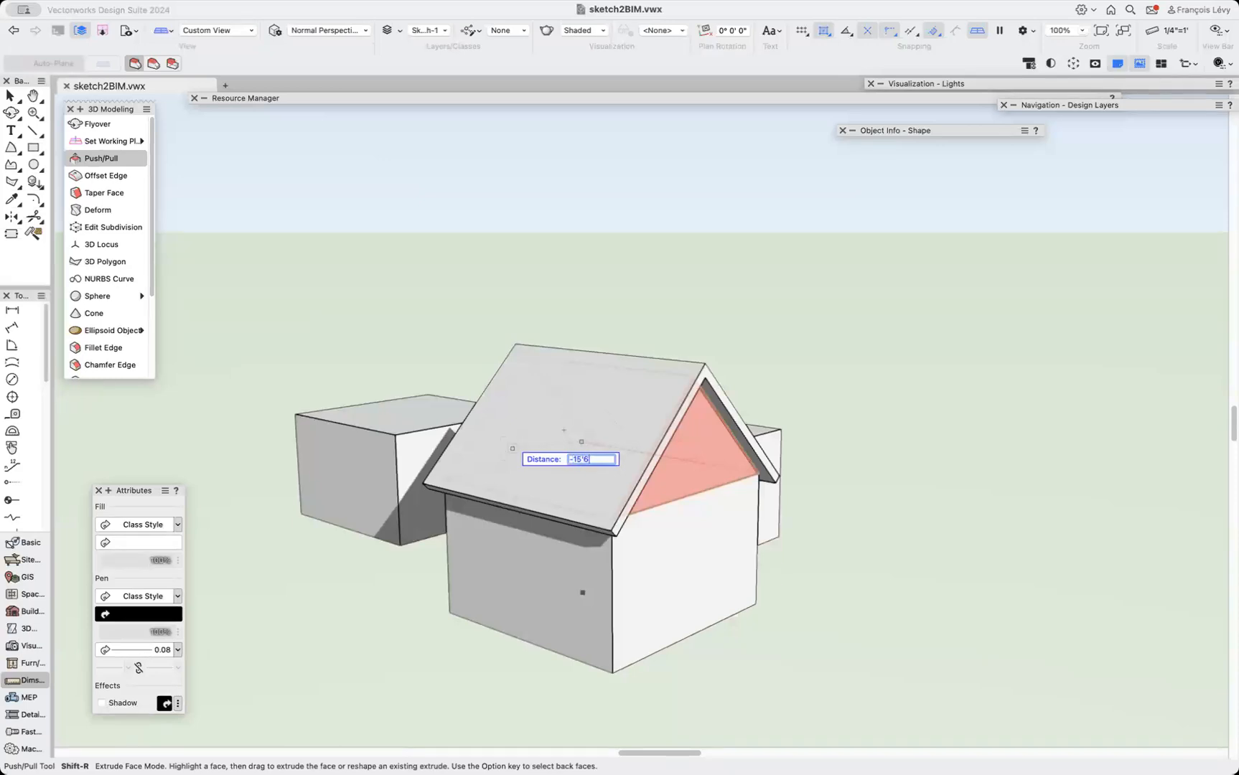
text(")
key(Tab)
key(Return)
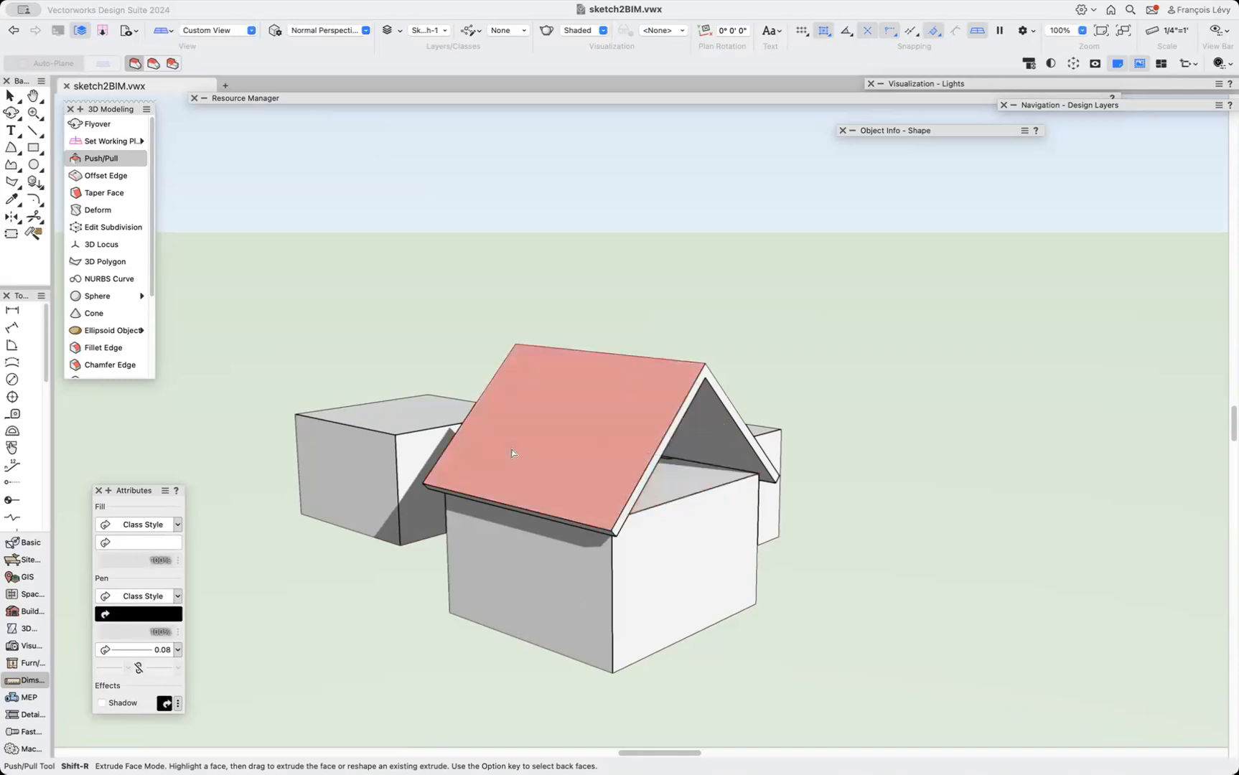
click(10, 115)
drag(463, 473, 451, 501)
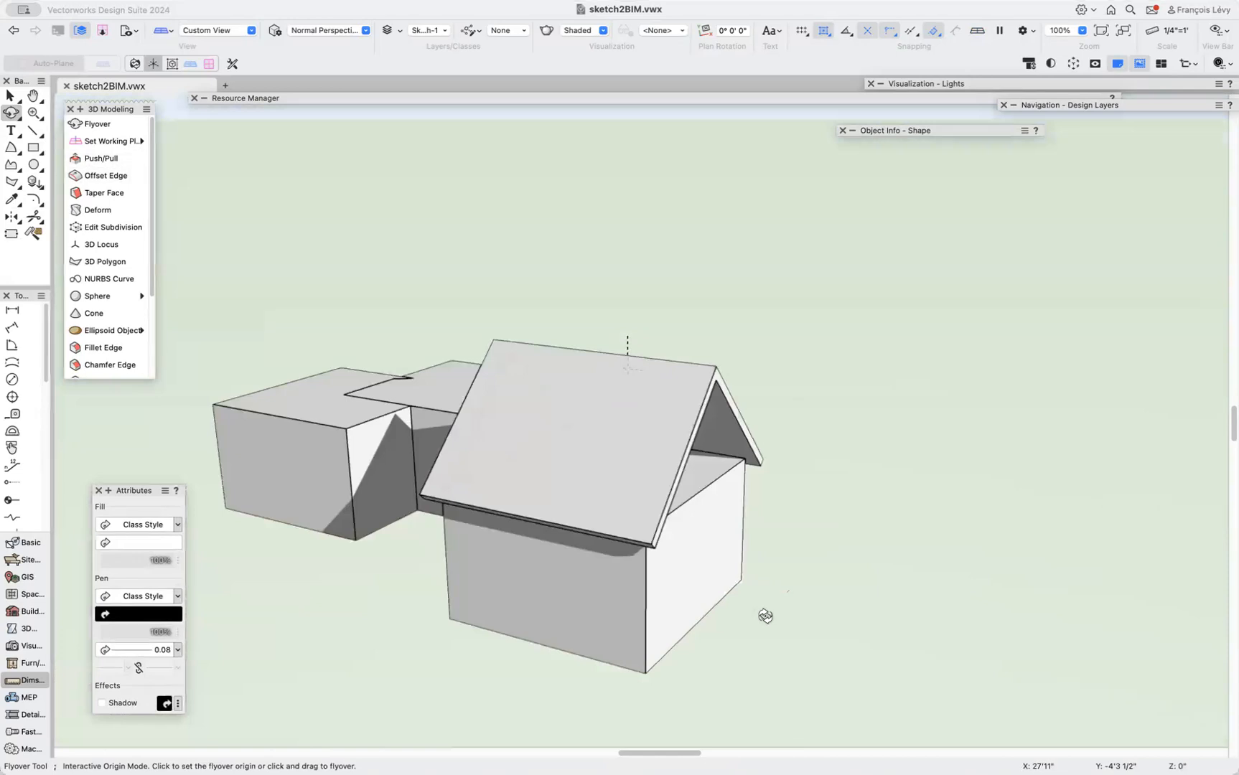
key(m)
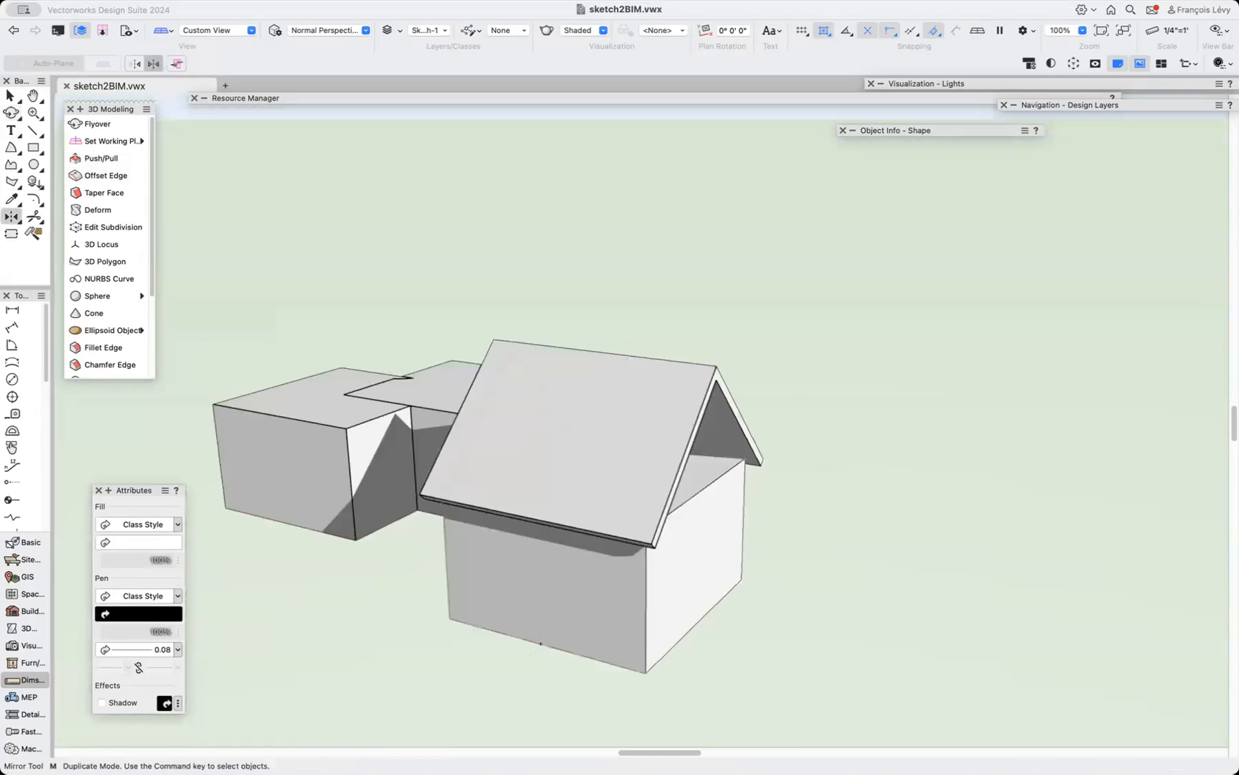
click(615, 665)
key(b)
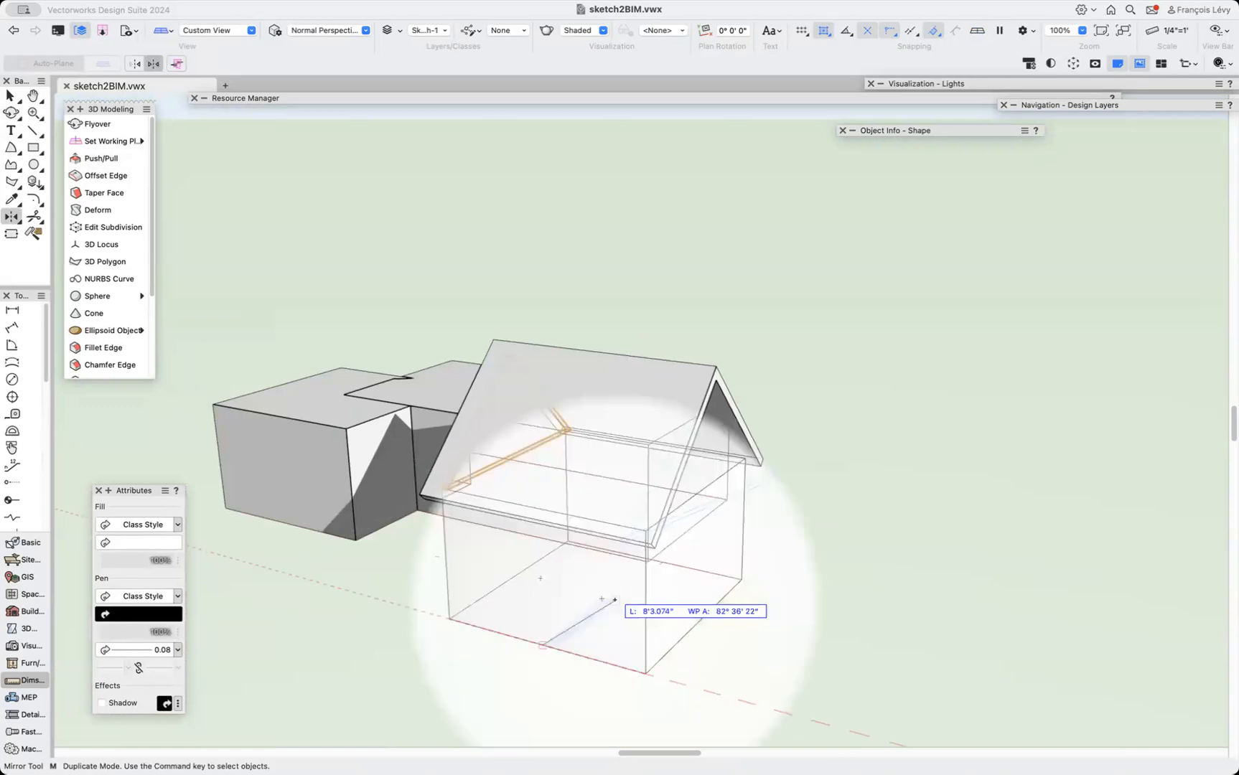
click(655, 556)
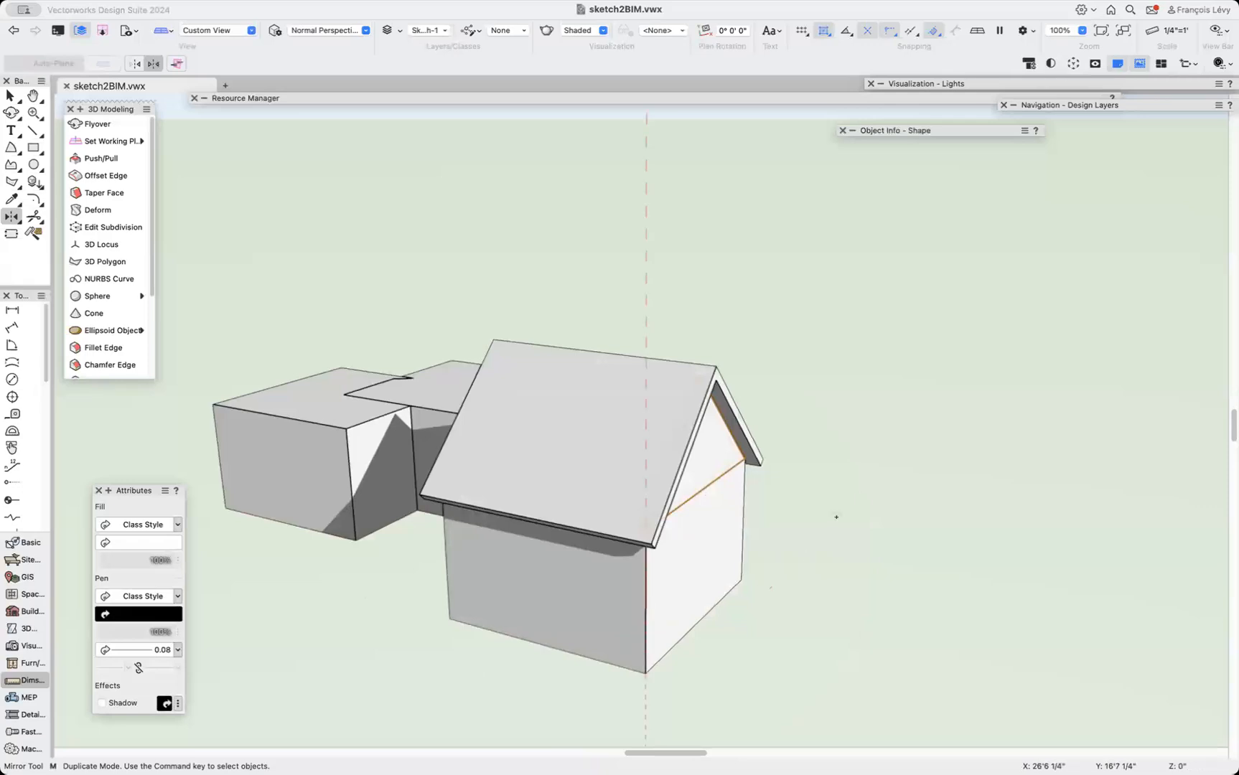
key(semicolon)
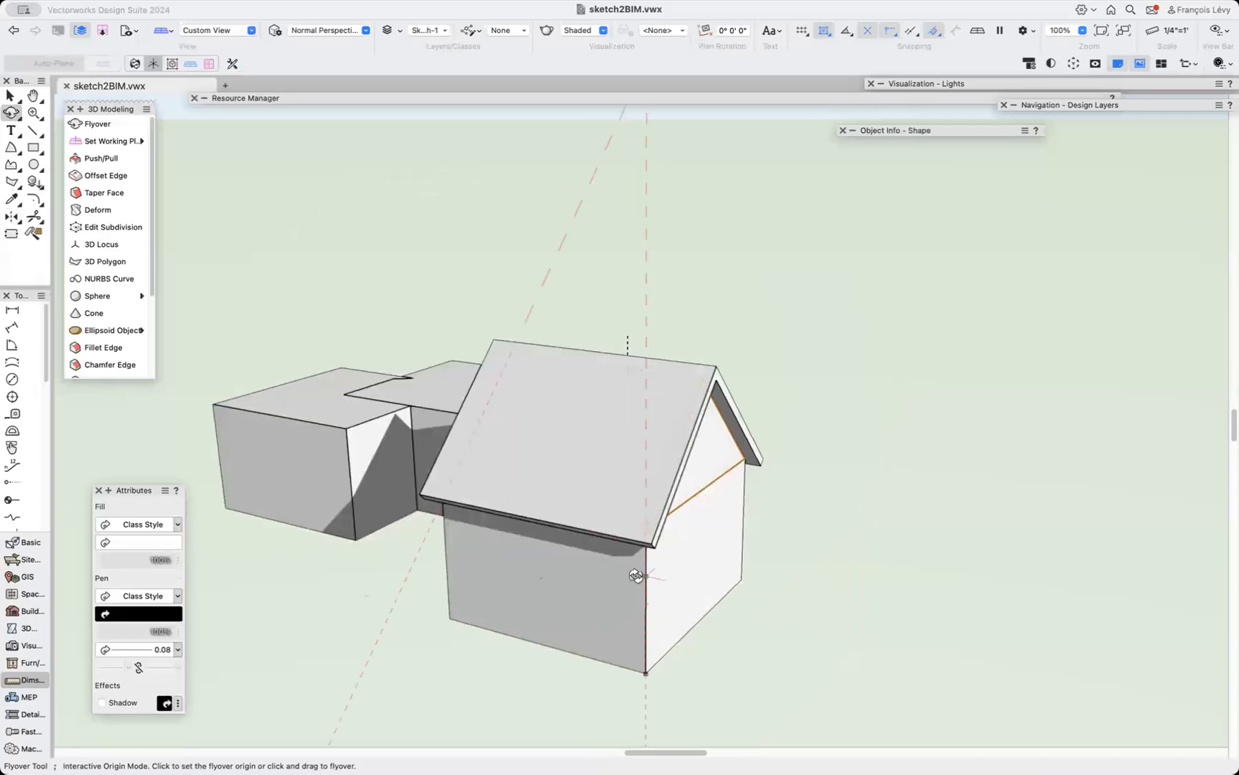
key(x)
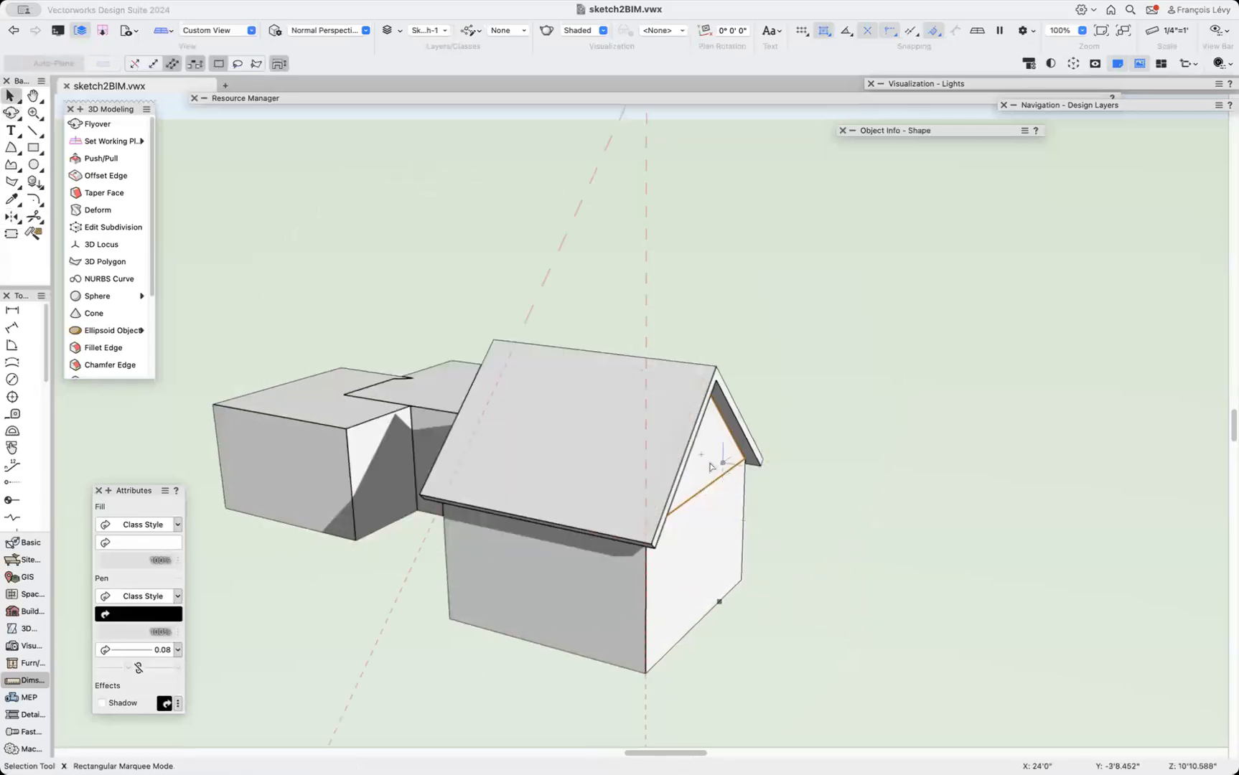
Duplicate the gabled roof onto the left wing with Move by Points, from the house's corner to the wing's corner.
click(554, 435)
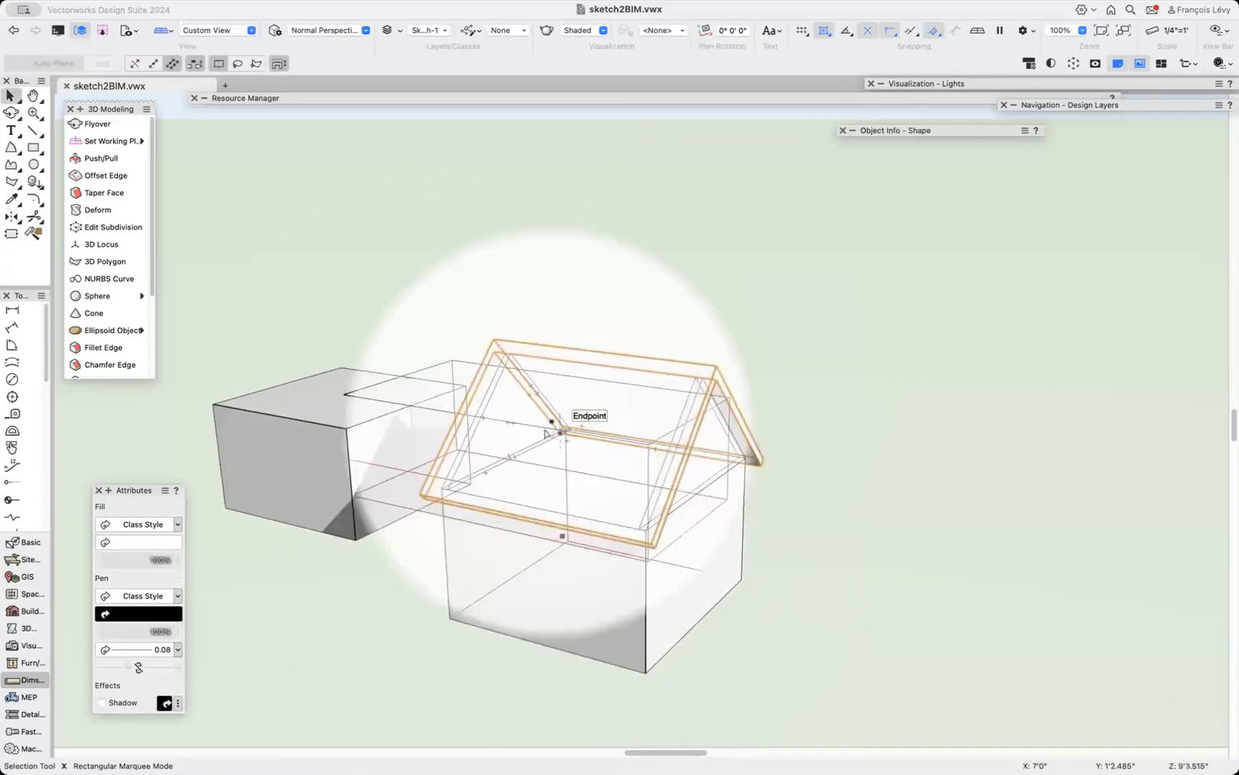
key(b)
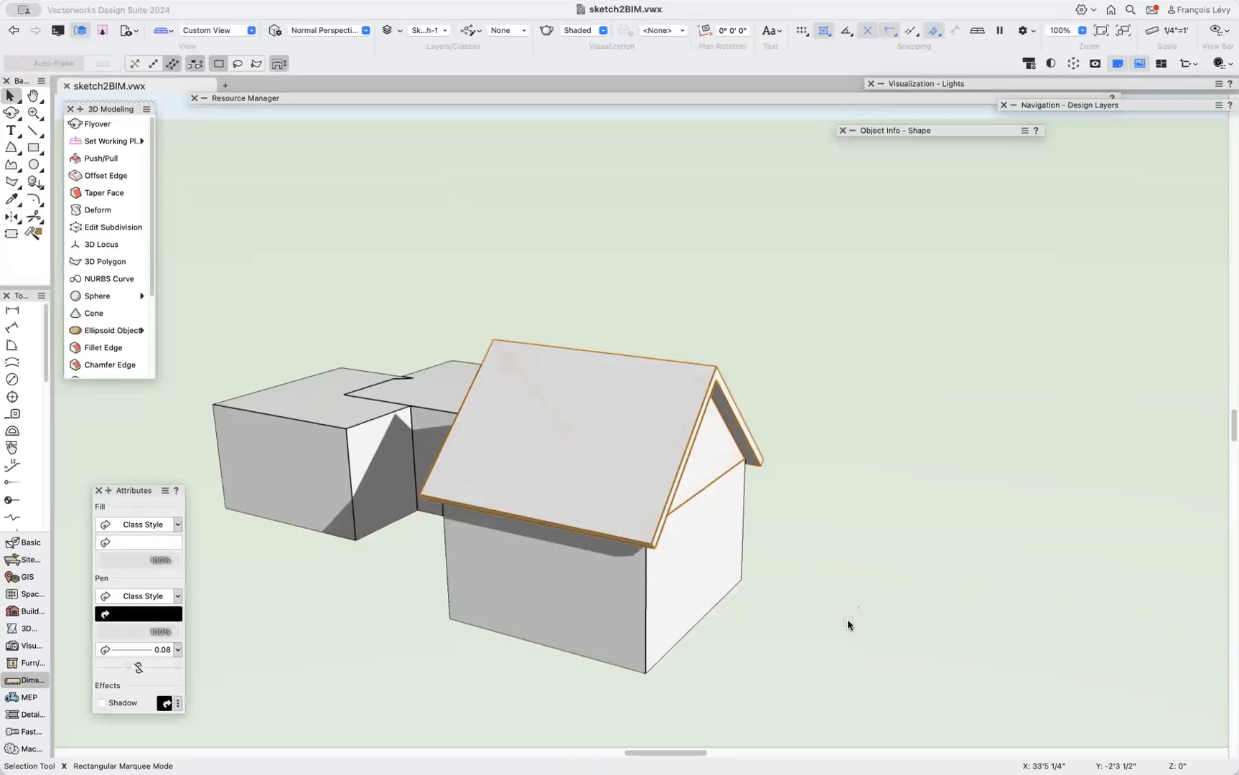
key(shift+m)
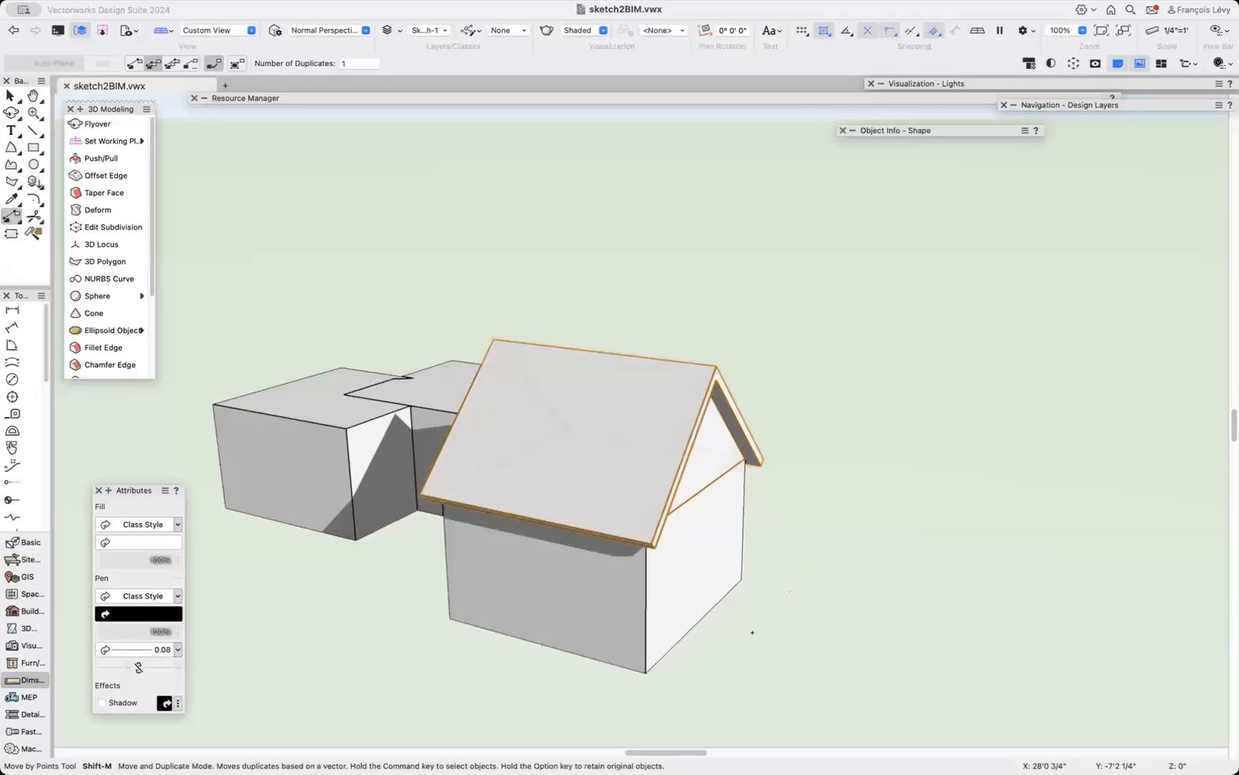
click(645, 675)
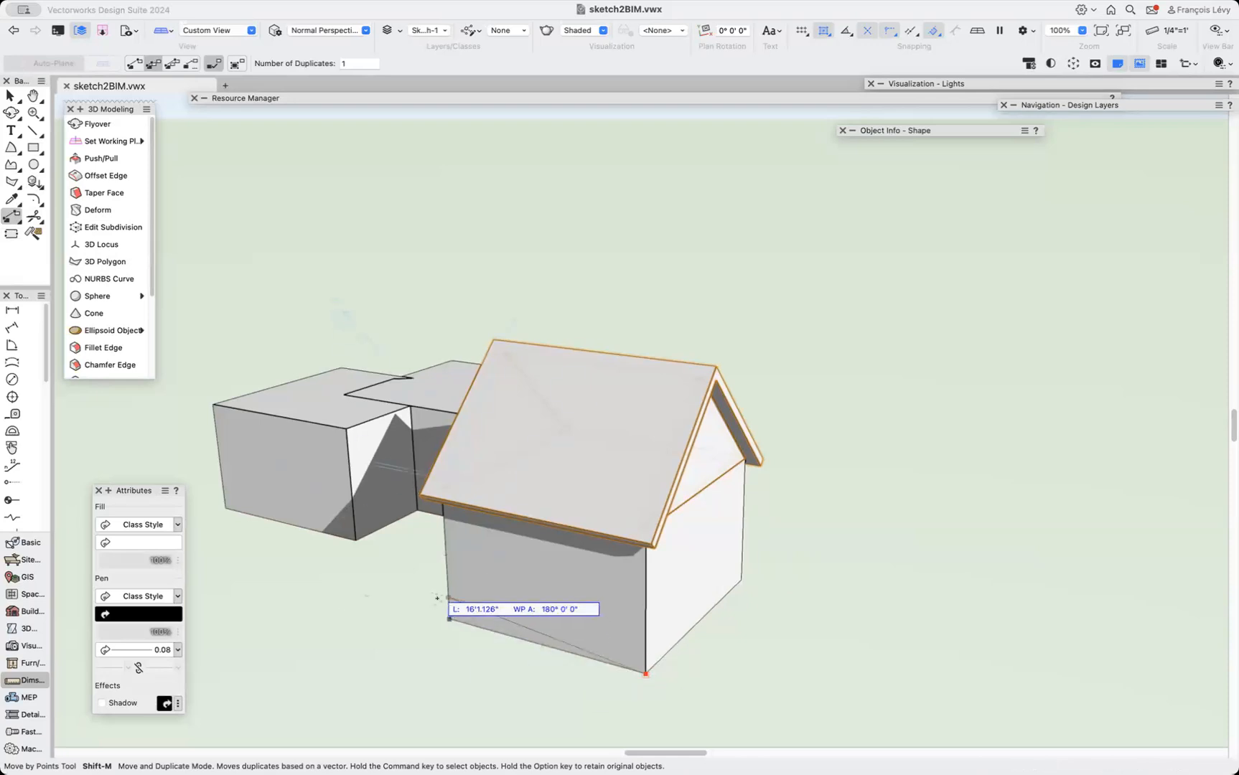
click(356, 544)
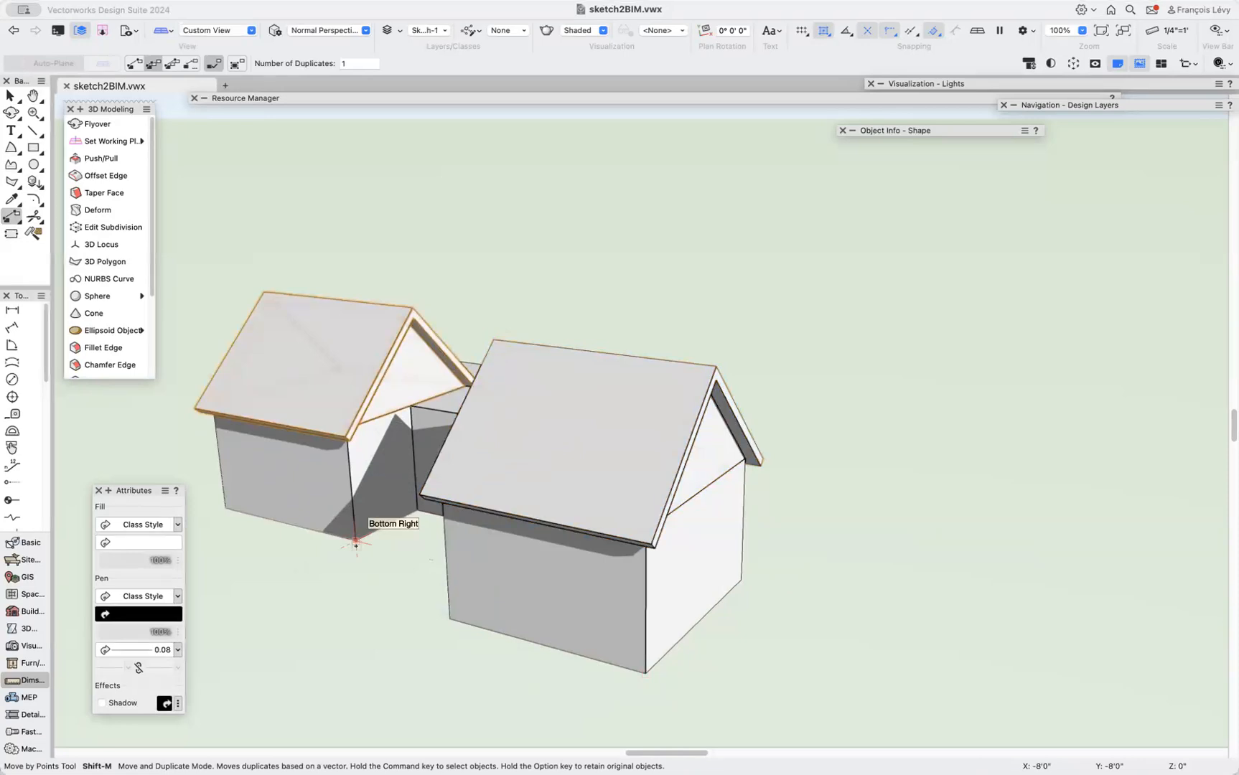
Move-duplicate the left wing's roof onto the middle wing, snapping to its top-left corner.
key(b)
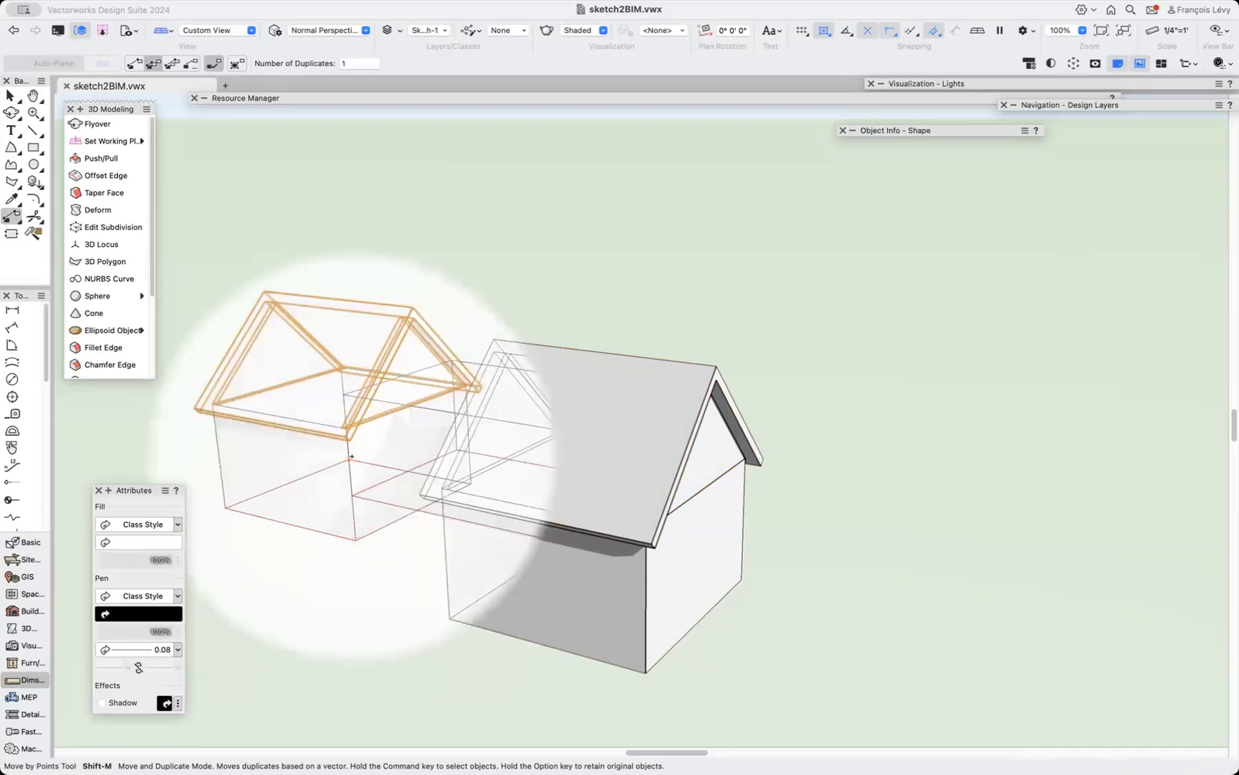
click(351, 458)
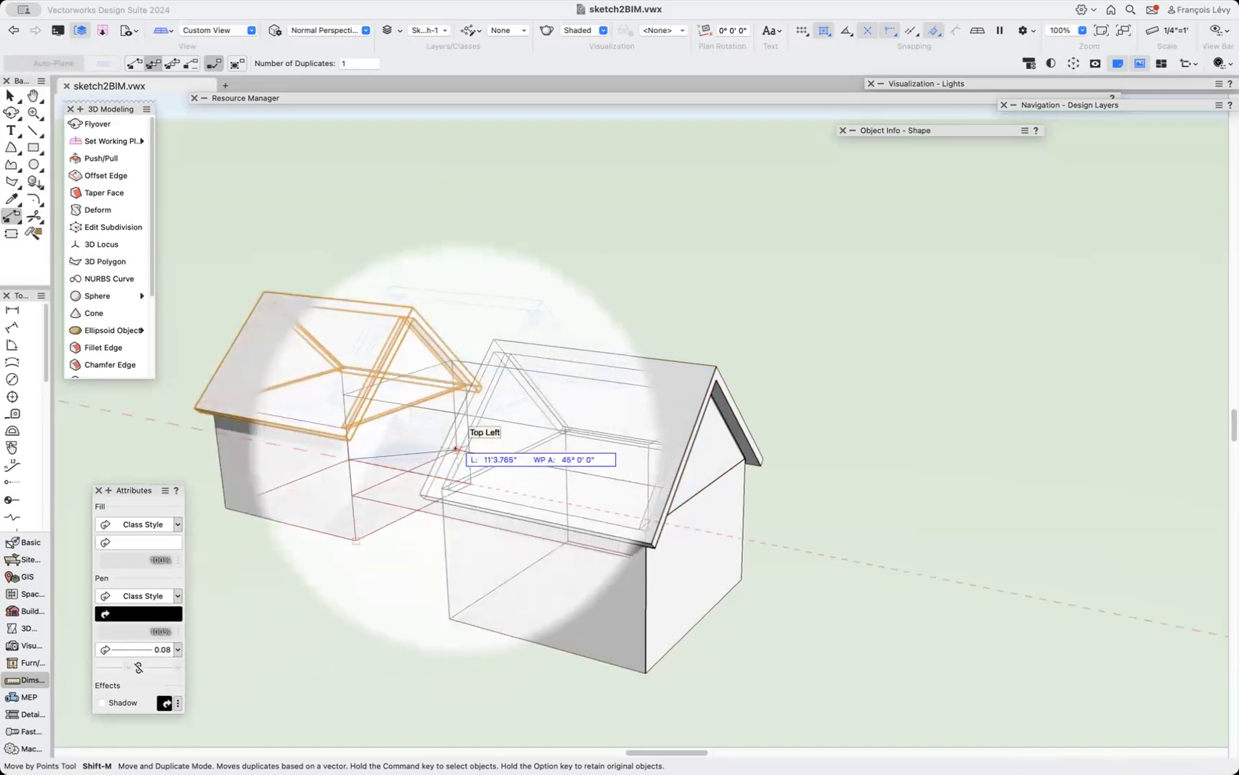
click(455, 449)
Move the middle wing's gable triangle from under its roof to the wing's far end.
key(shift+c)
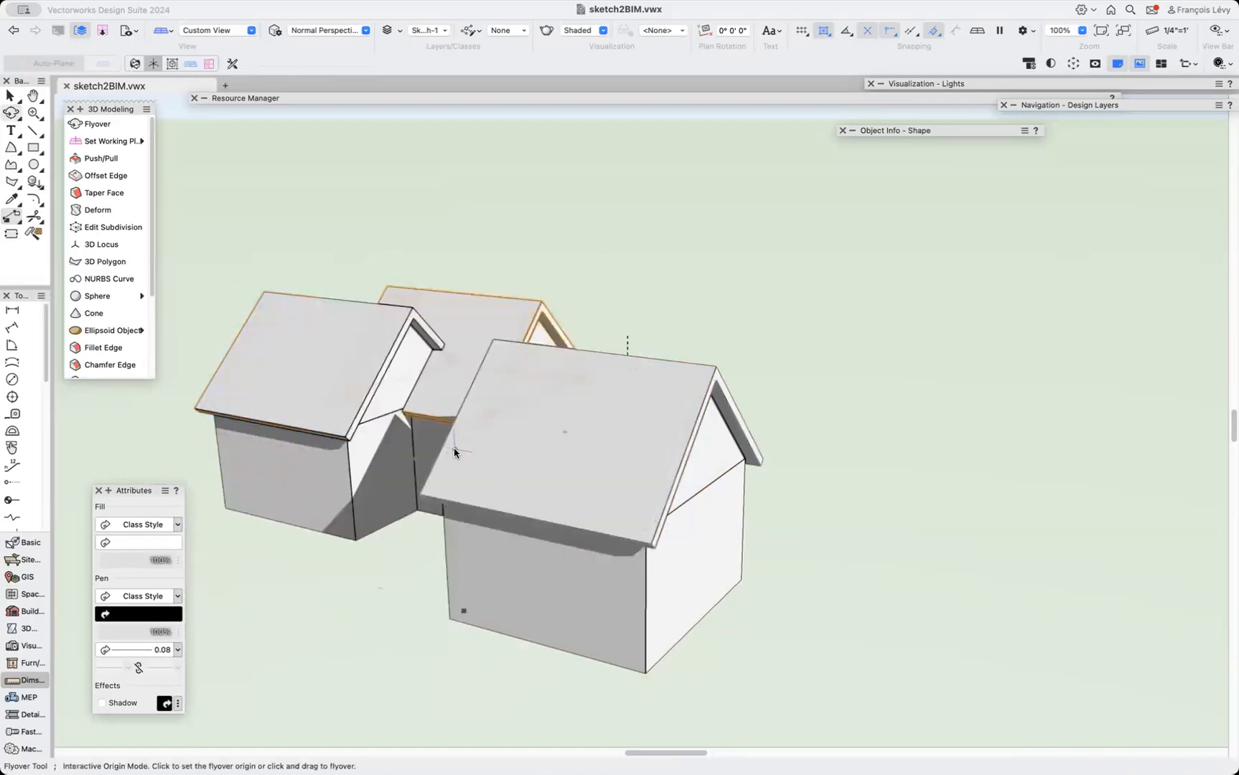
drag(658, 282, 837, 526)
key(x)
scroll(838, 532, down, 5)
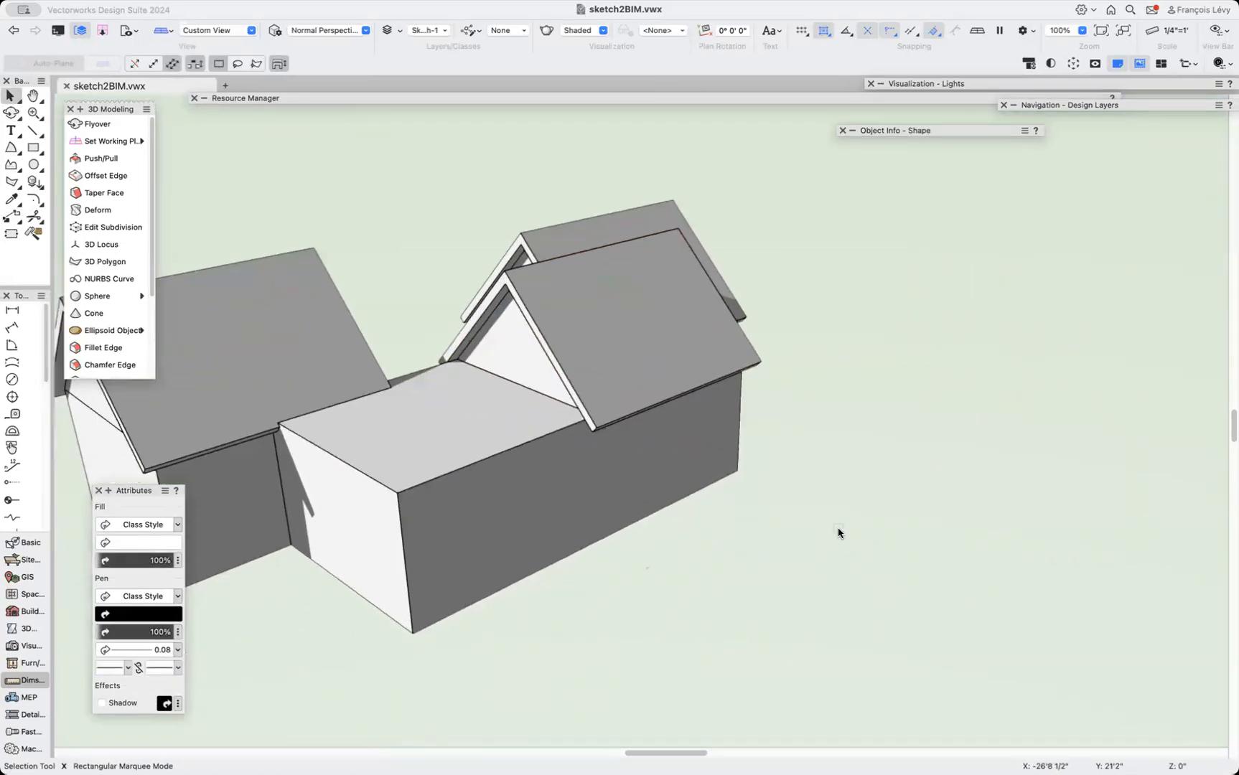
double_click(628, 292)
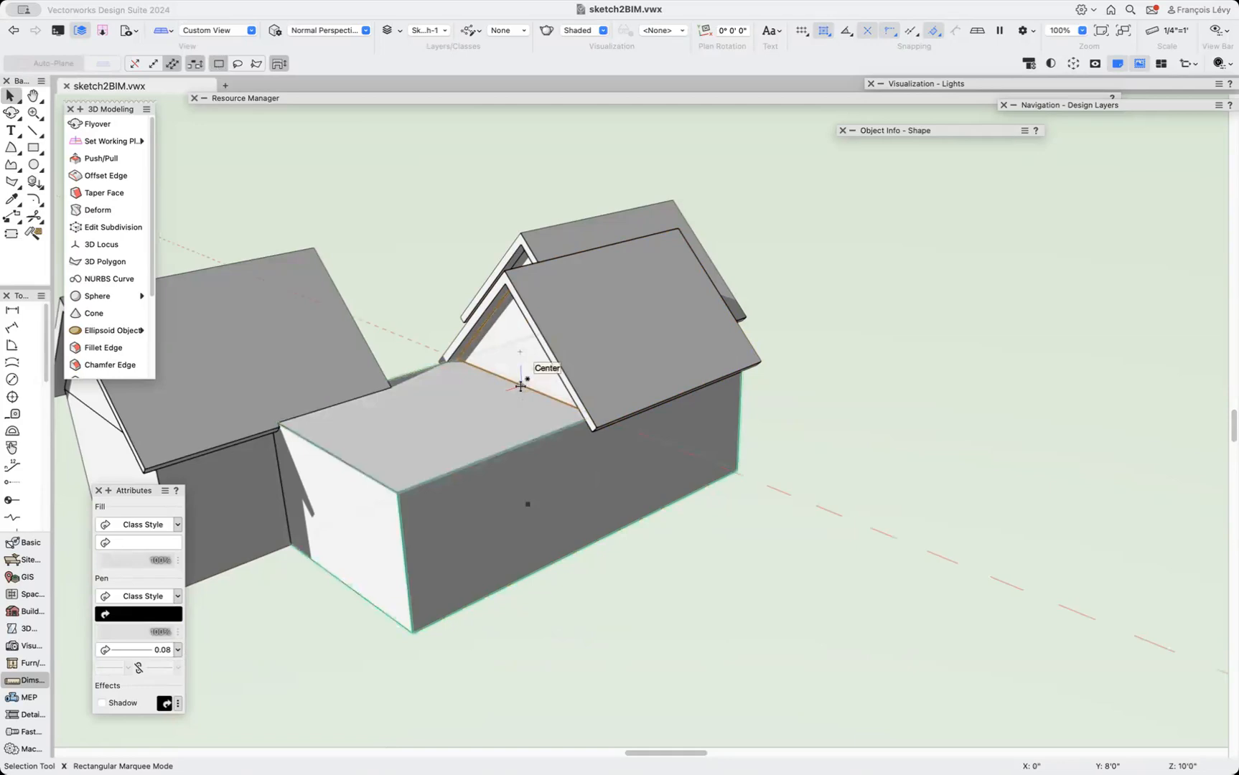
key(z)
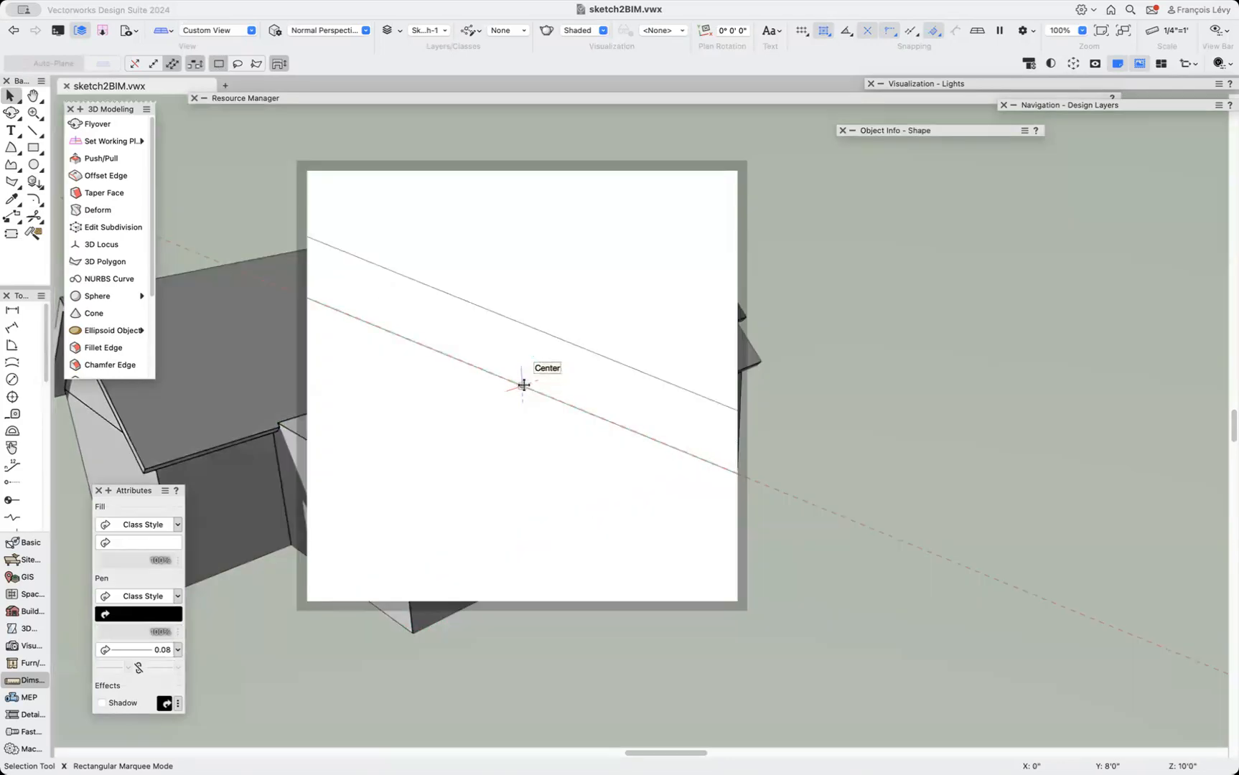
drag(523, 384, 327, 451)
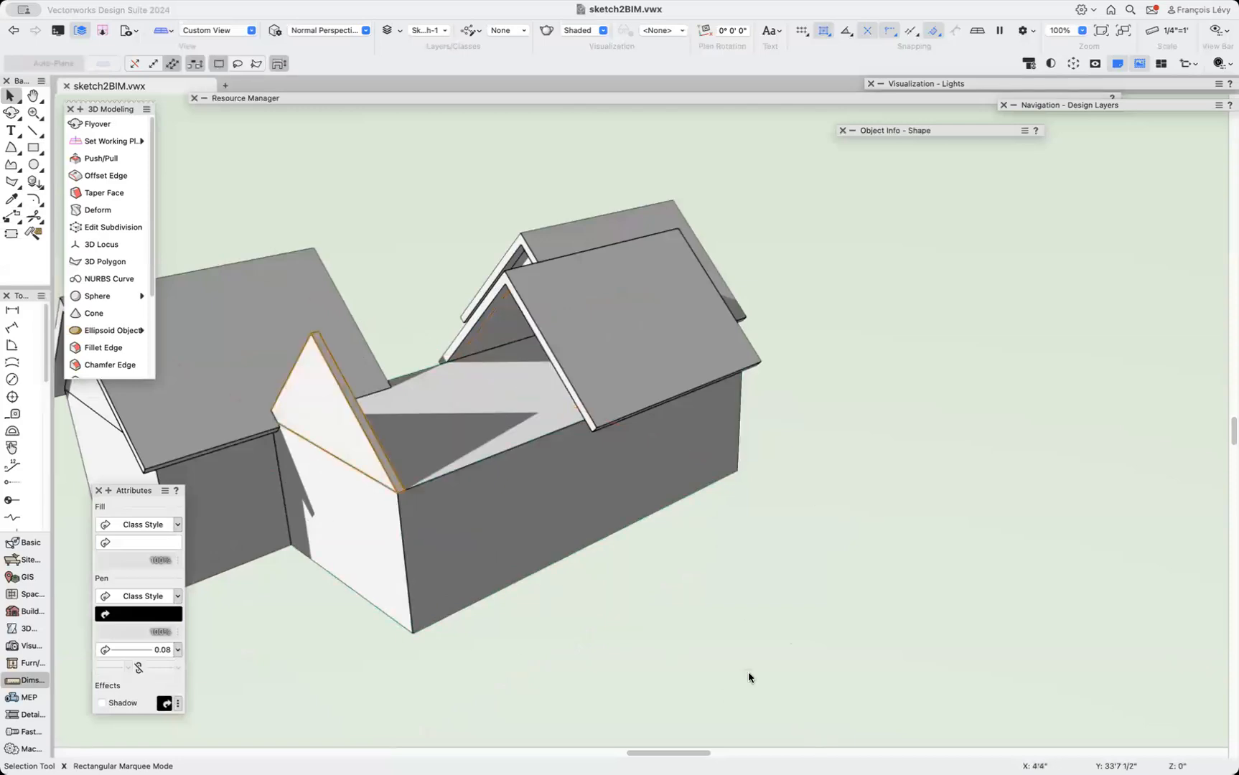
Push/Pull the middle wing's gable face about 16' toward the left wing's gable.
click(635, 380)
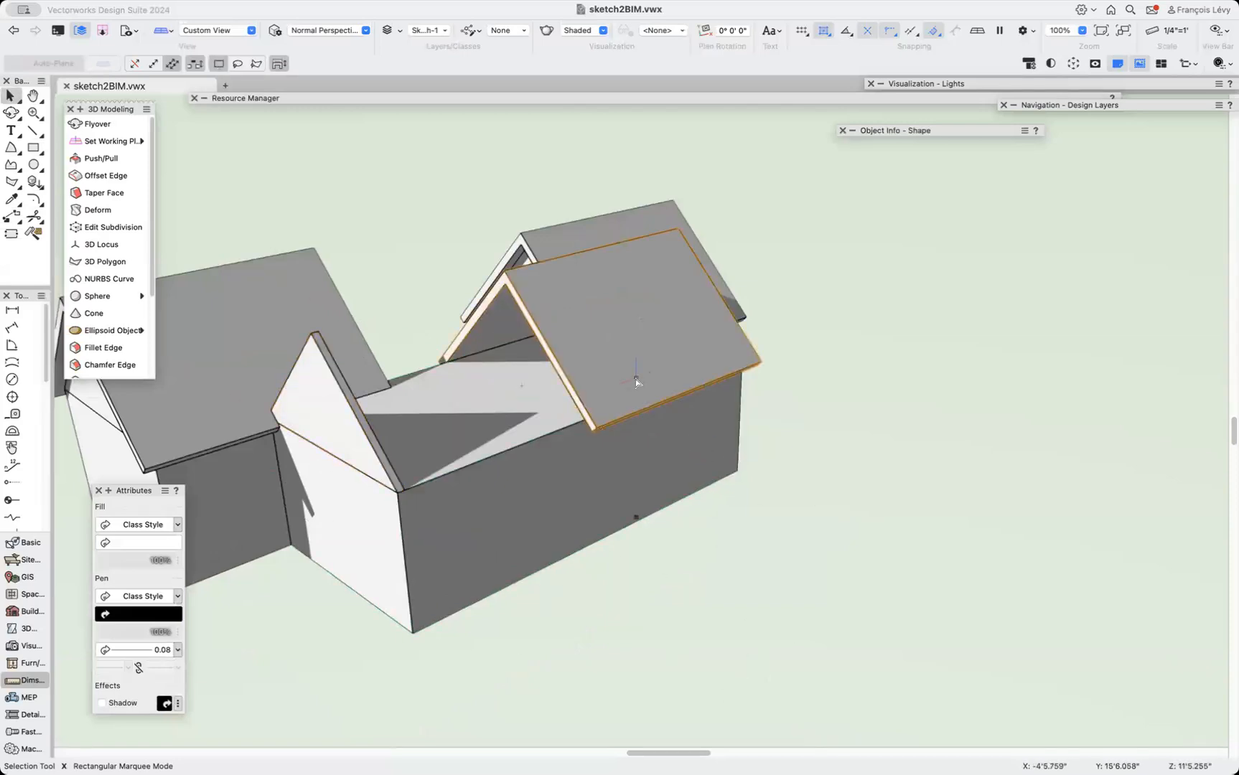
click(104, 158)
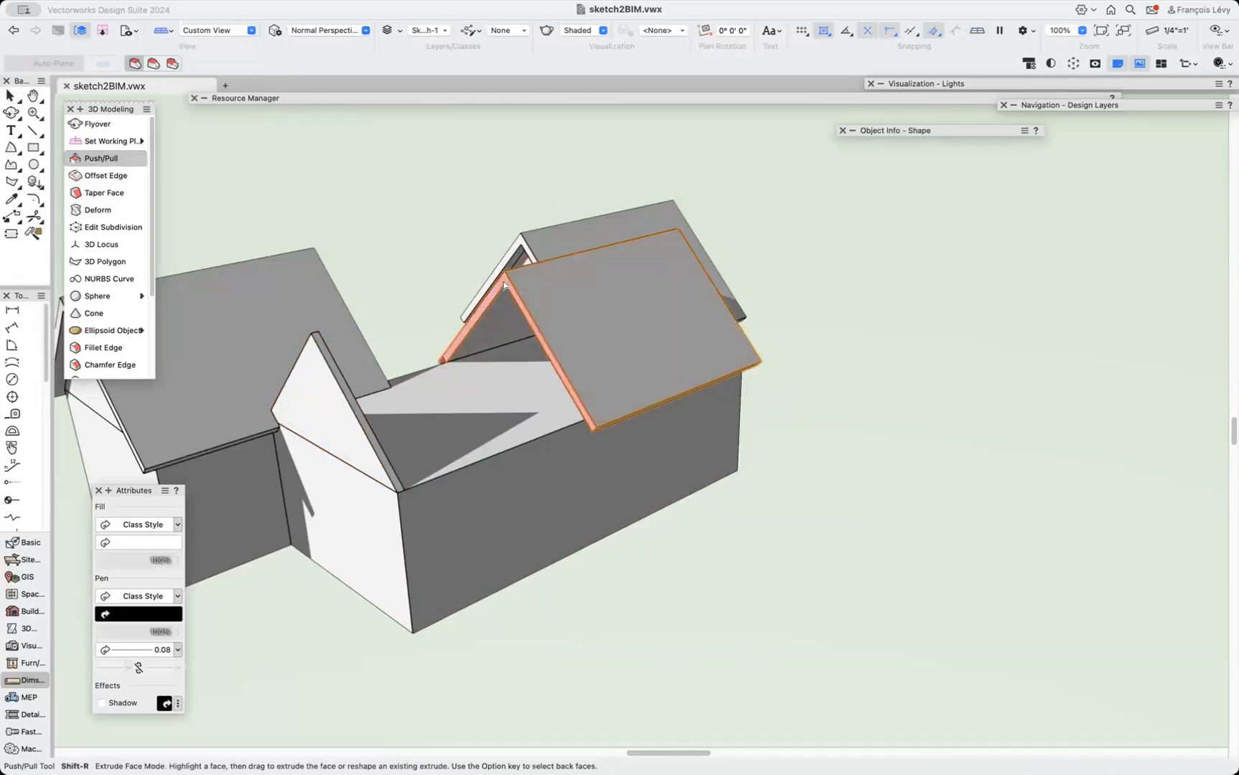
drag(505, 285, 305, 333)
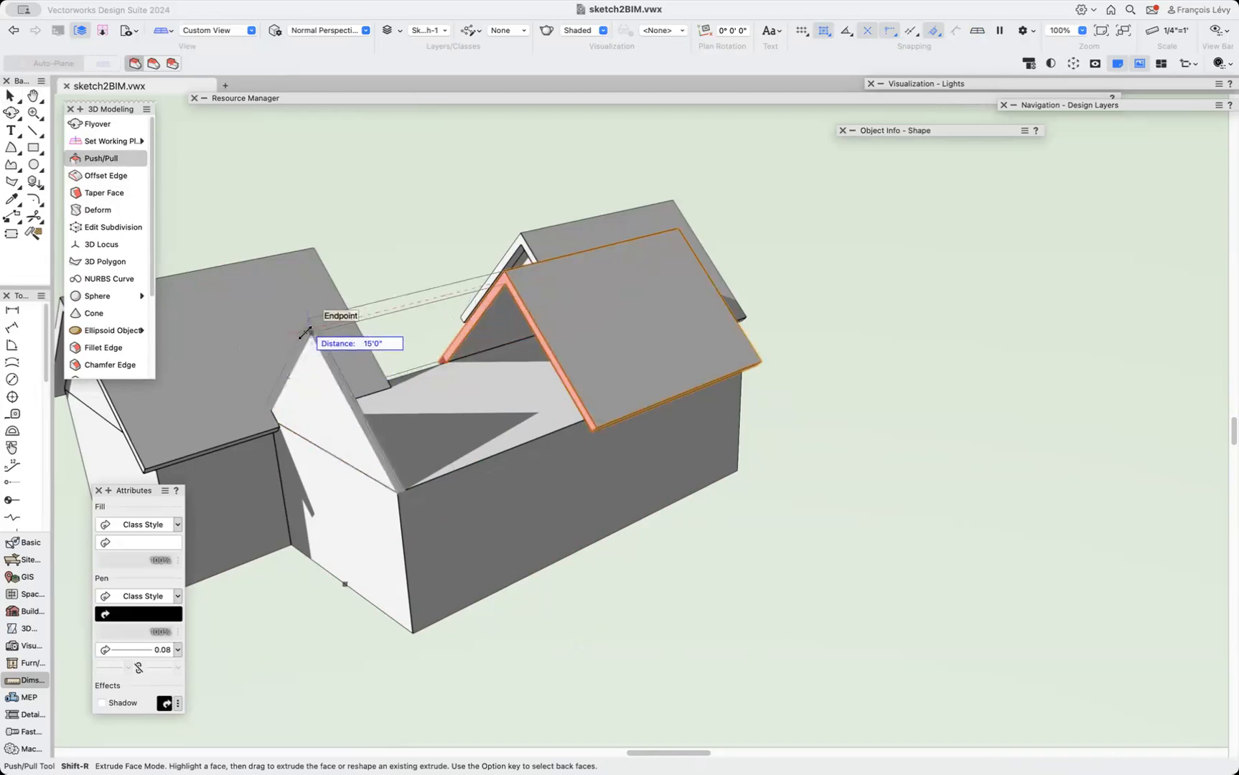
key(Tab)
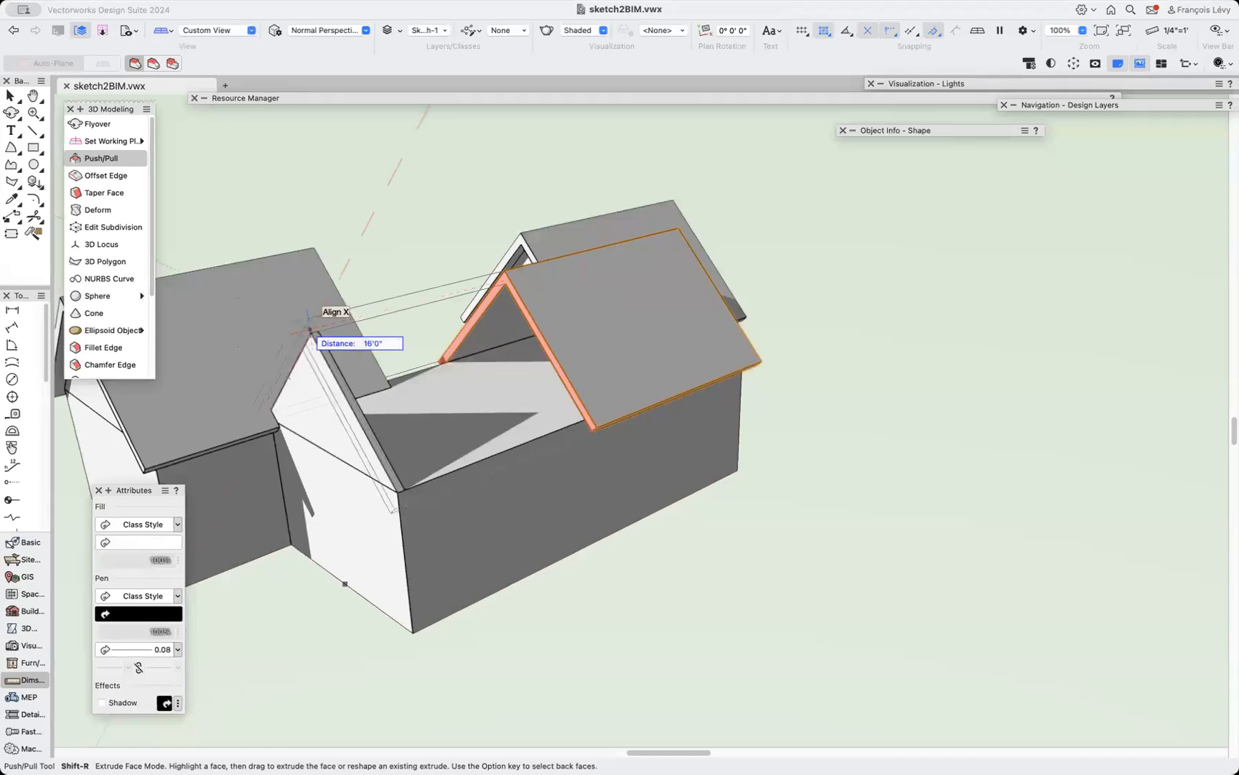
key(Return)
Shell the left wing's solid 6" thick from underneath, removing its bottom face.
click(10, 112)
drag(257, 347, 1008, 244)
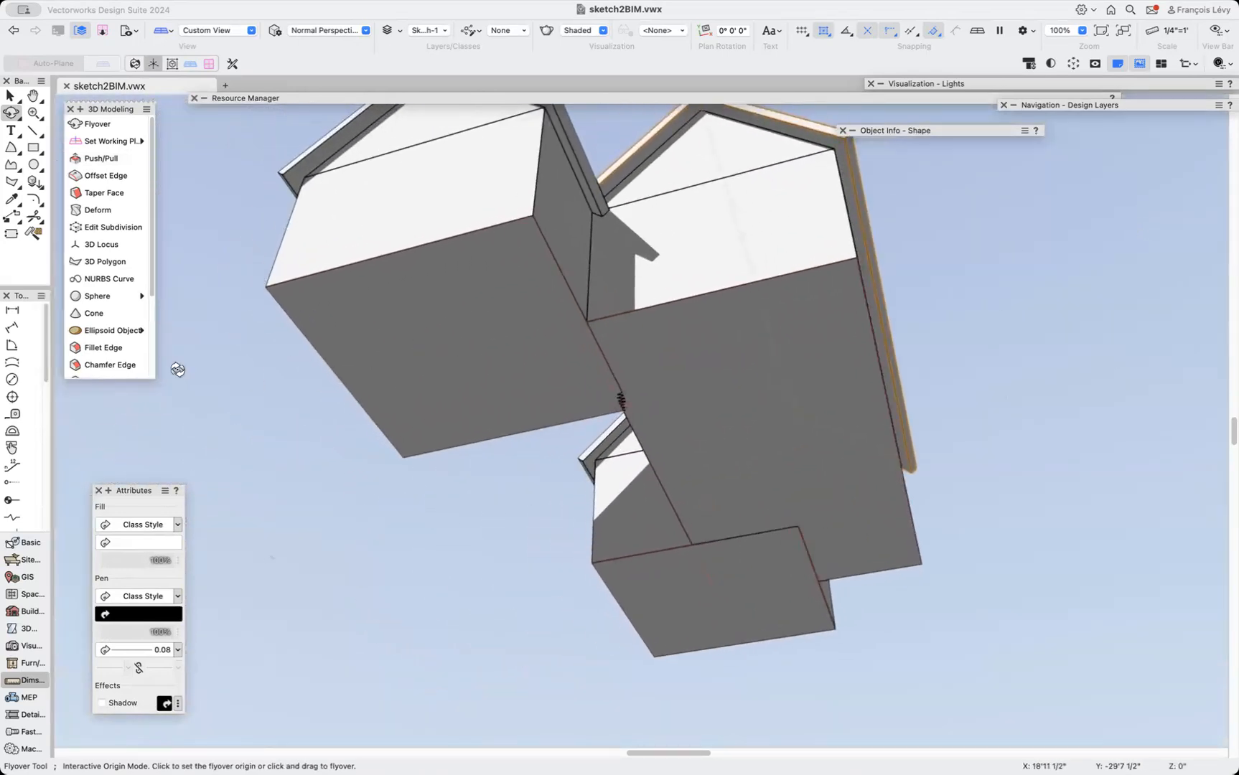
scroll(111, 290, down, 3)
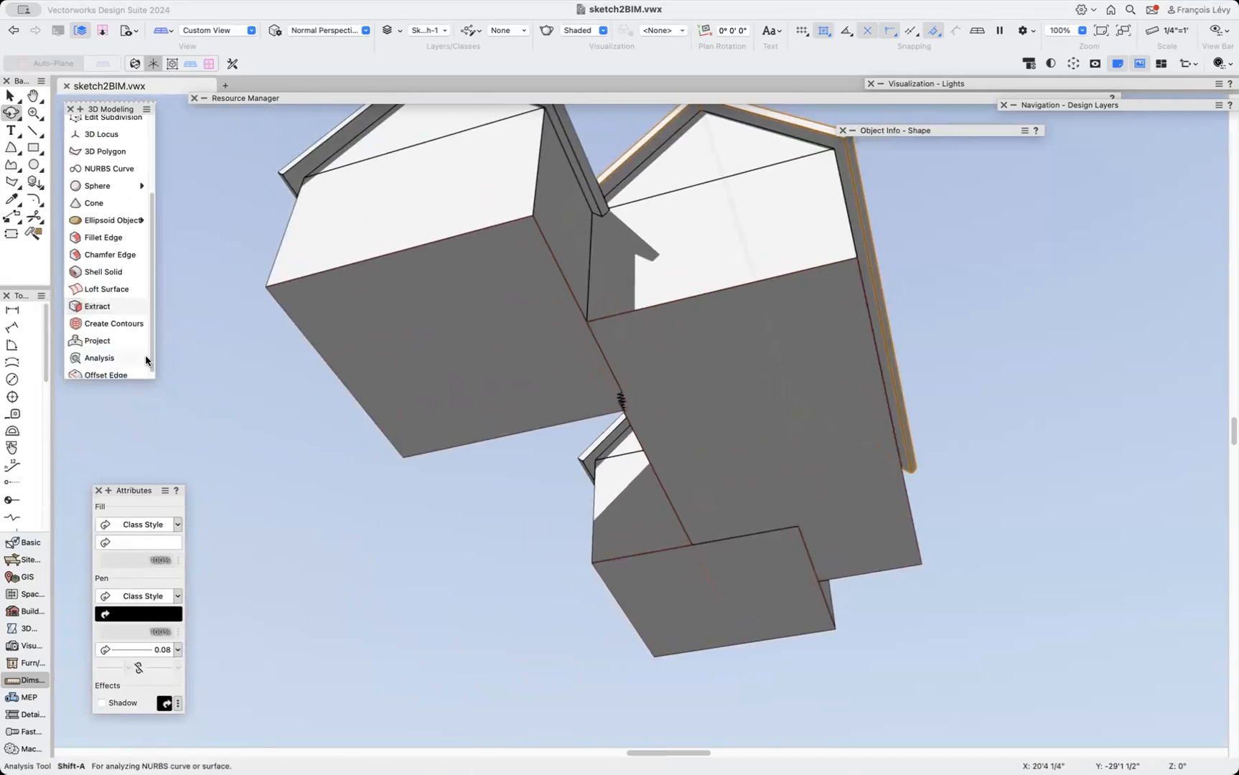
drag(151, 376, 173, 452)
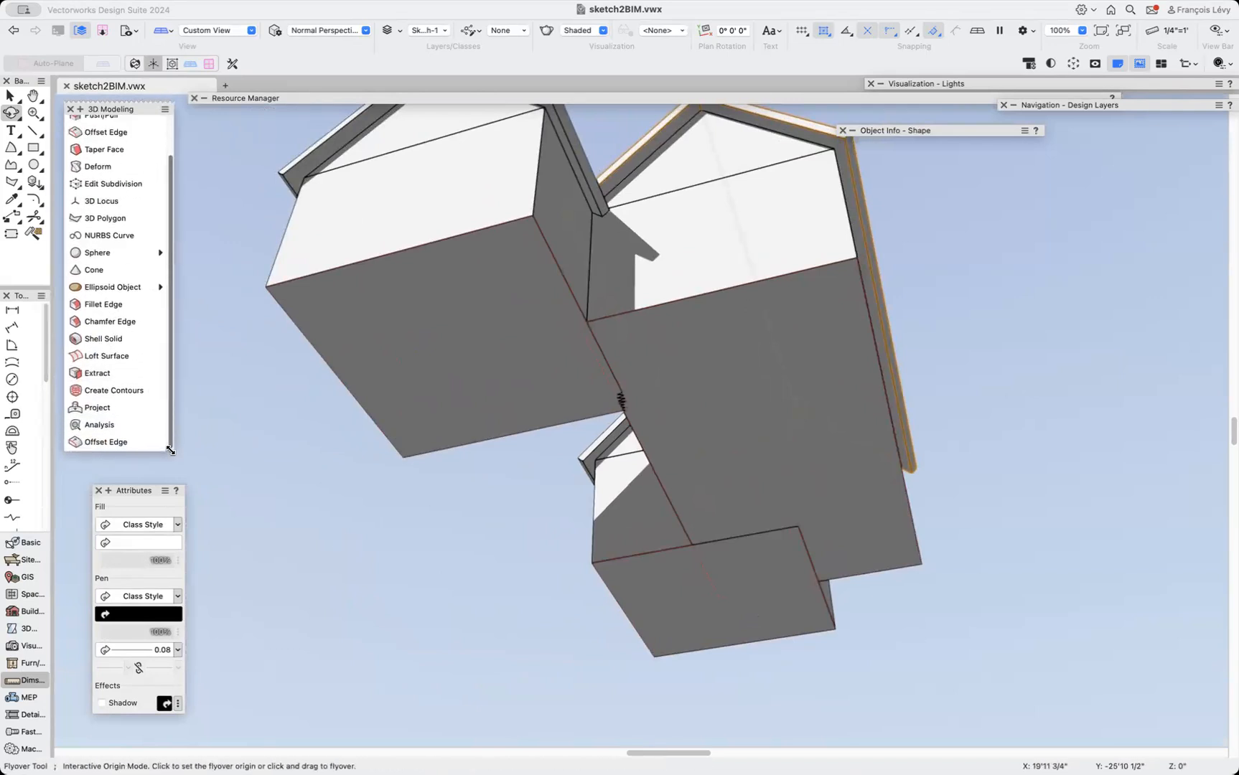
scroll(118, 384, down, 1)
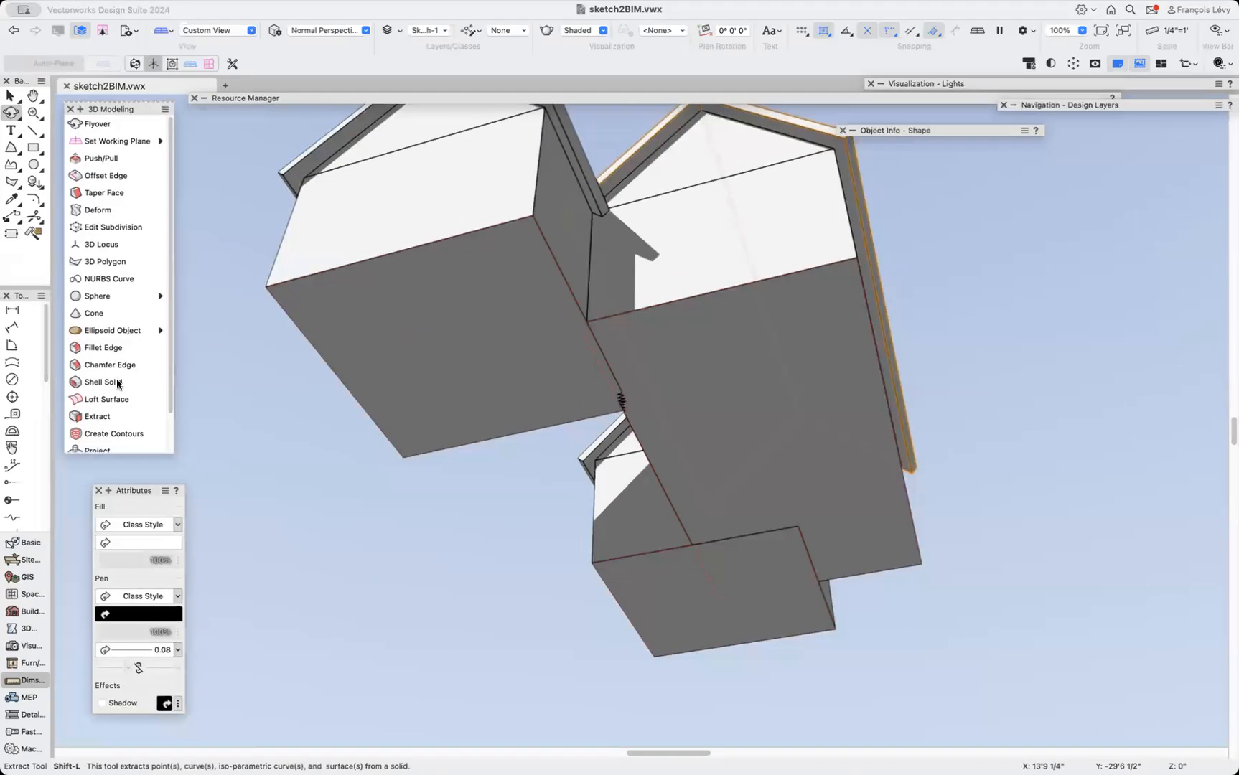
scroll(117, 384, down, 3)
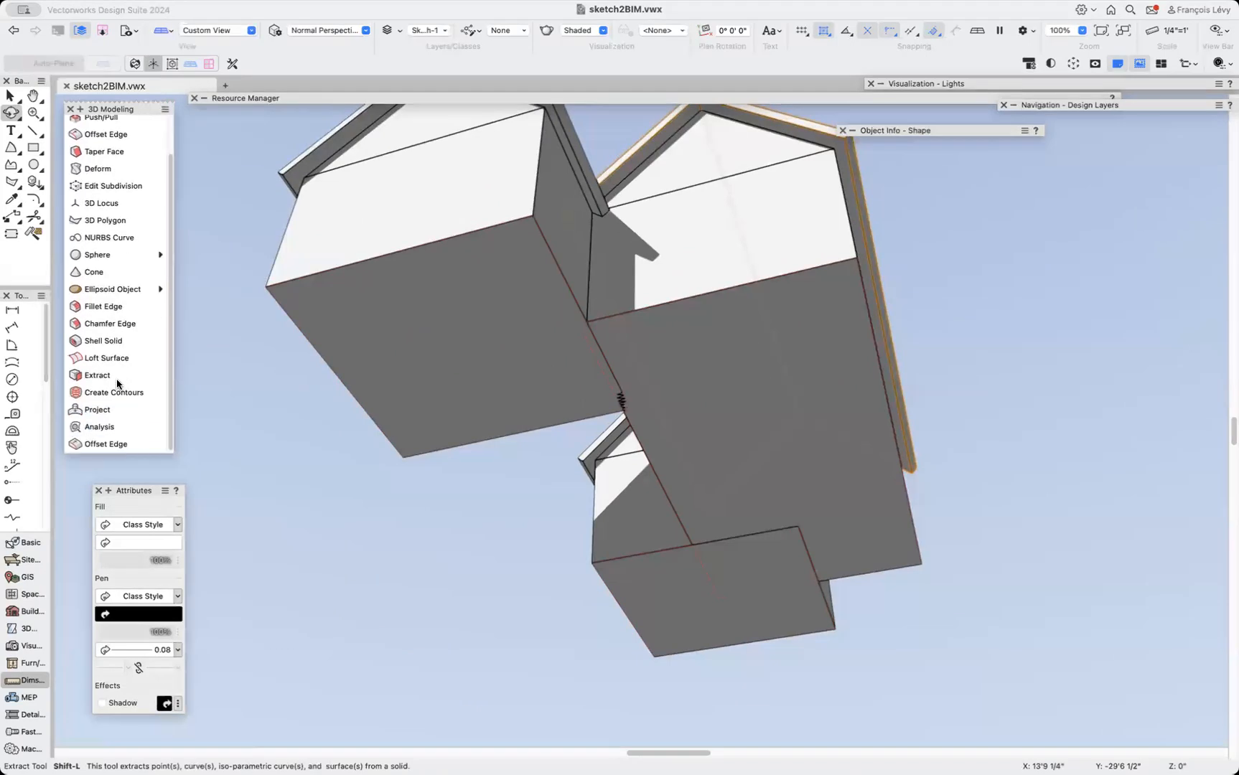
click(100, 342)
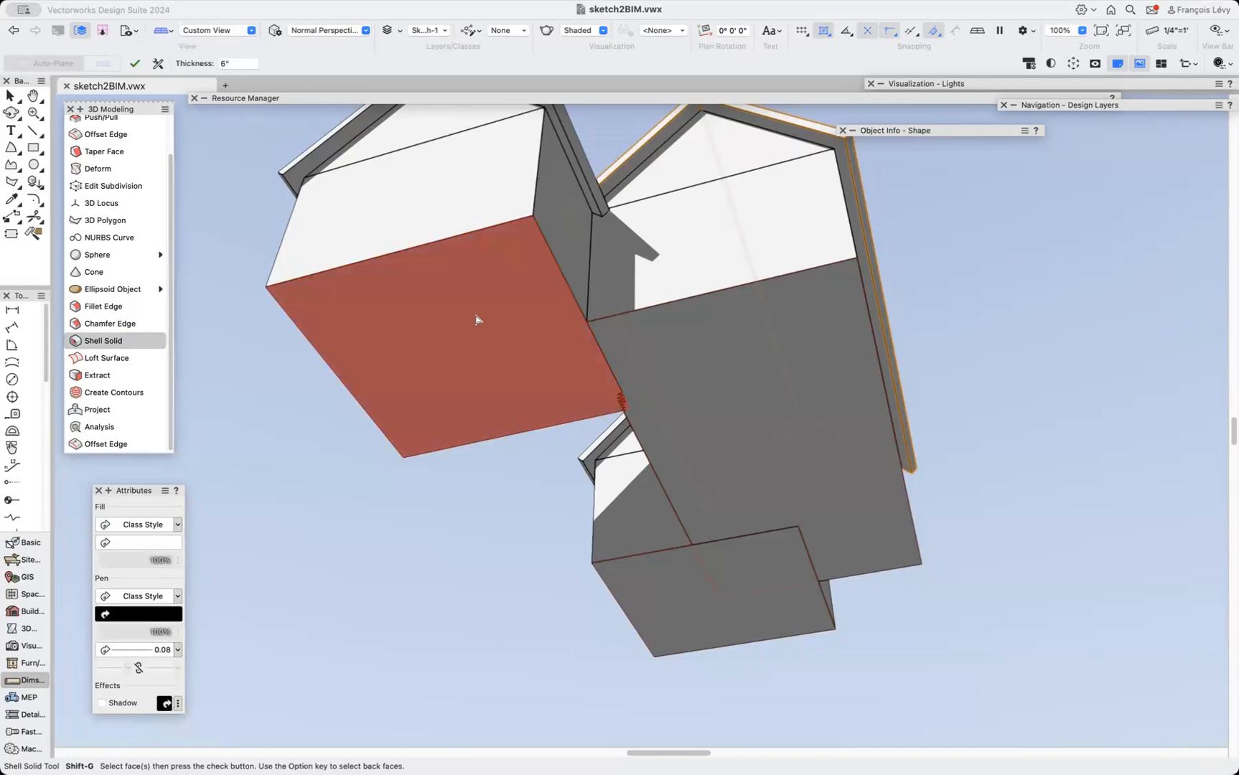
click(134, 64)
Shell the left wing's solid 6" thick, removing its bottom face and one wall face.
key(shift+c)
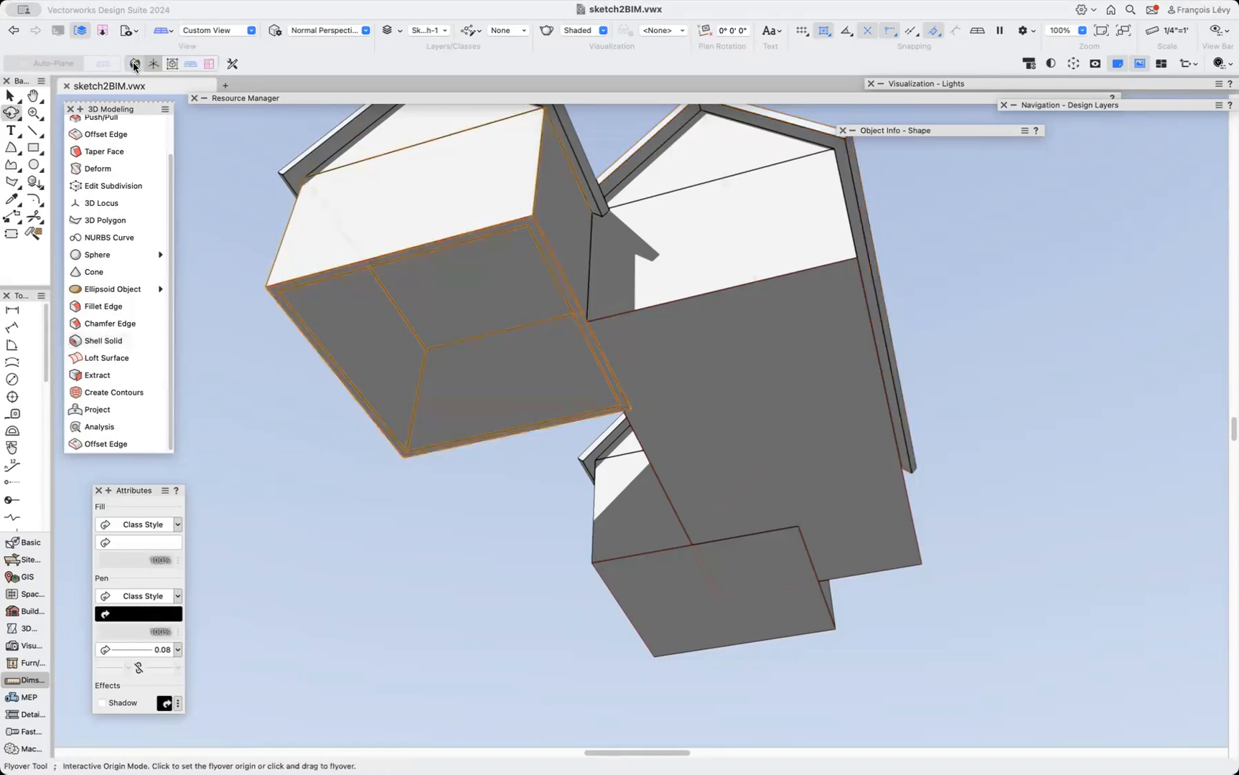
drag(392, 308, 408, 364)
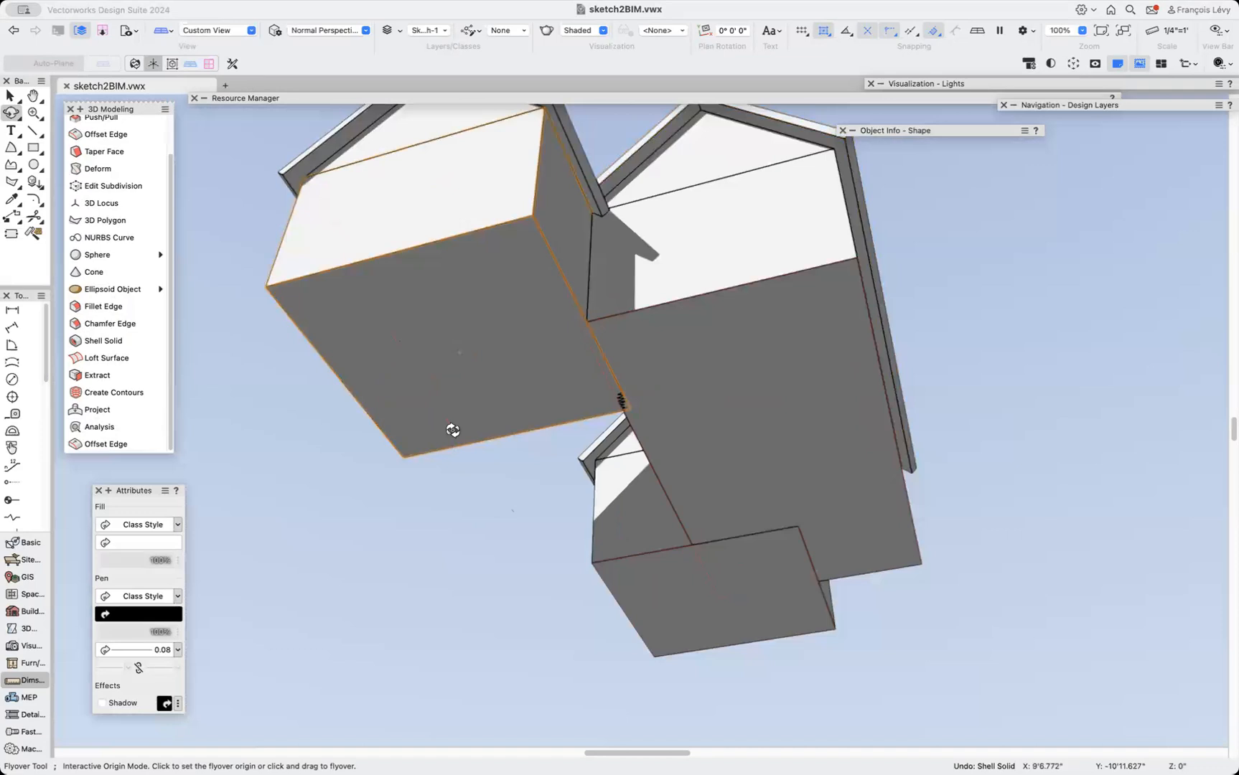
drag(416, 415, 434, 463)
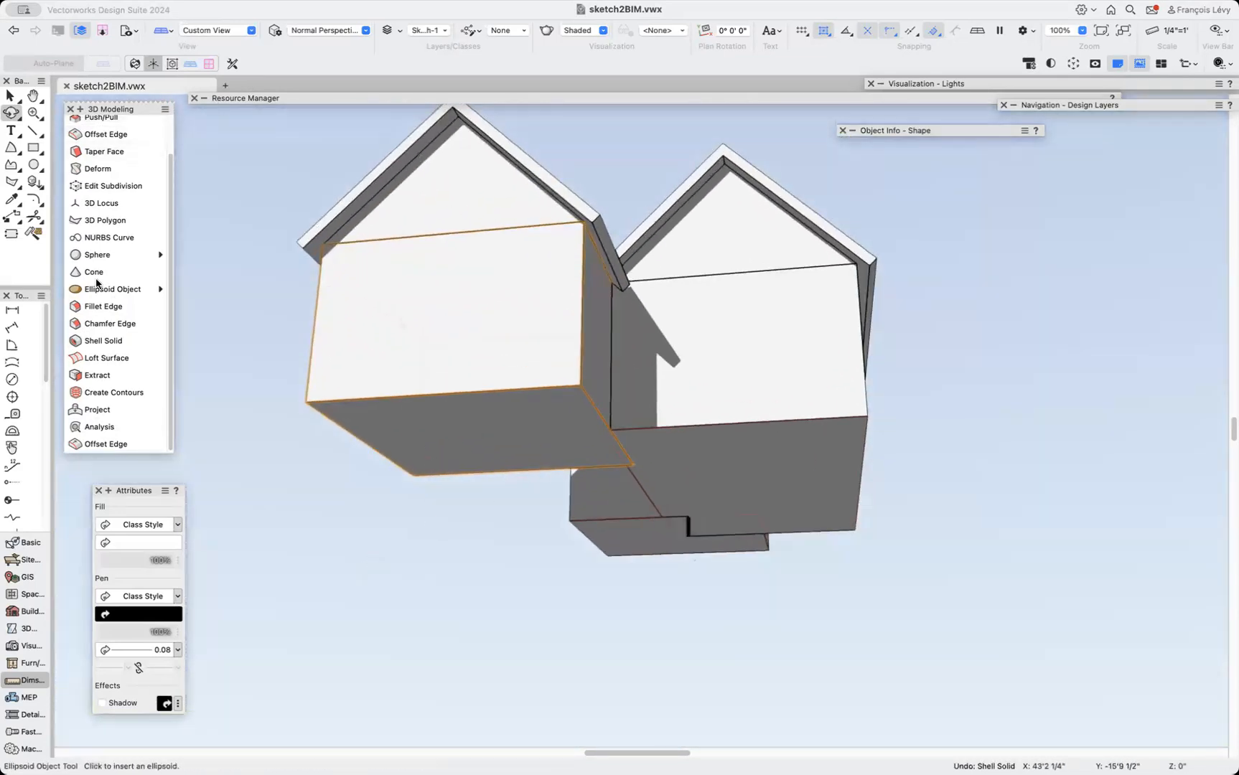
click(104, 341)
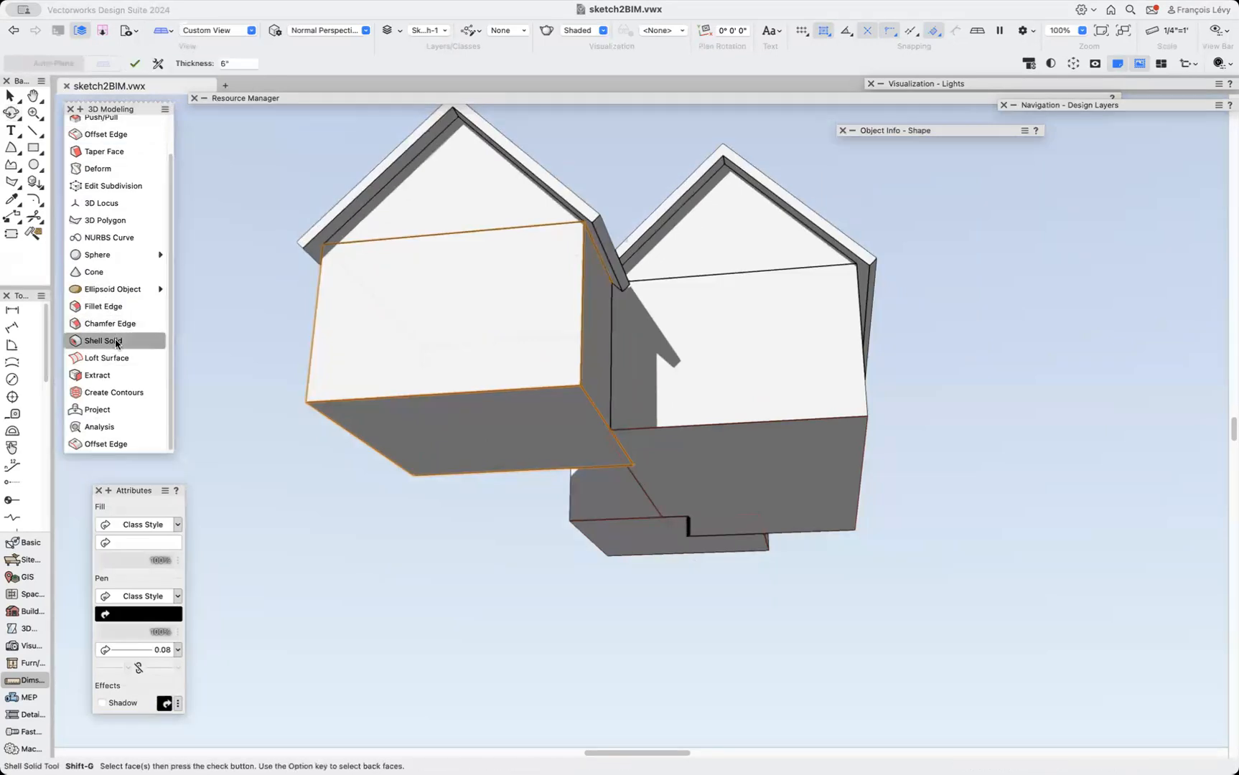
click(433, 435)
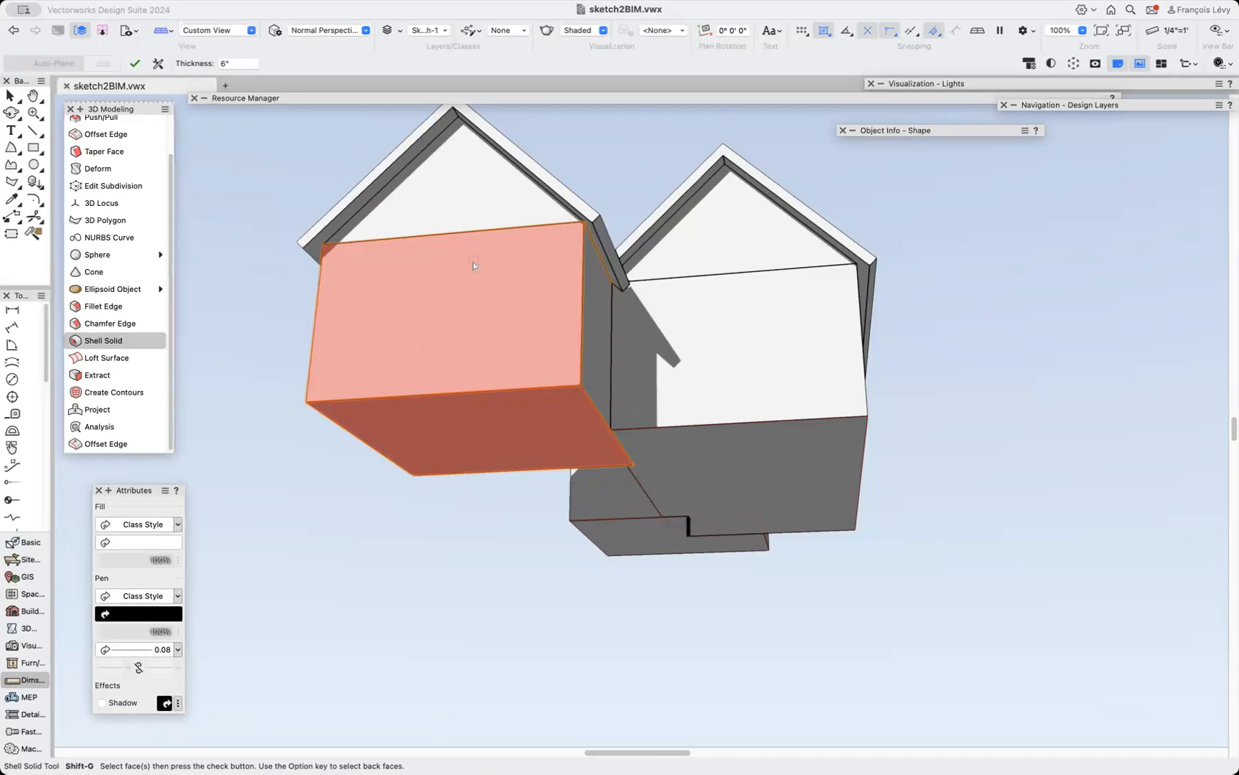
click(450, 273)
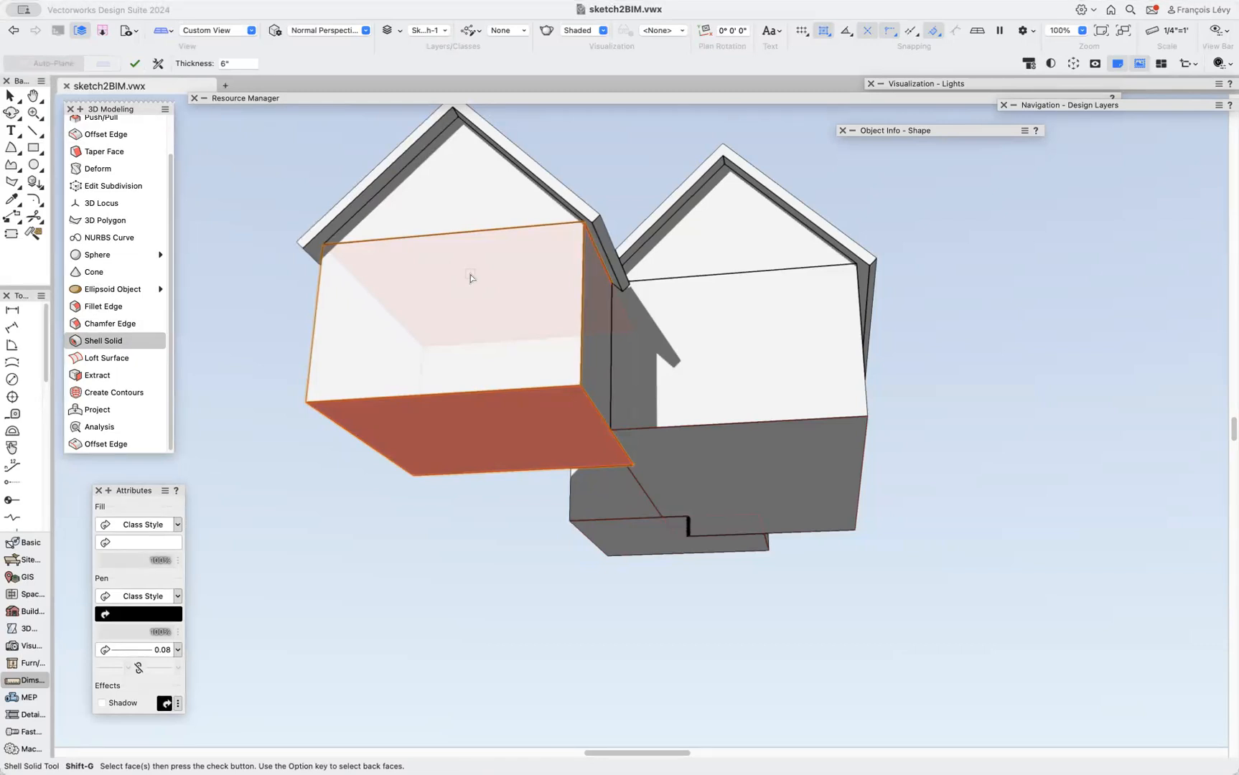
click(132, 66)
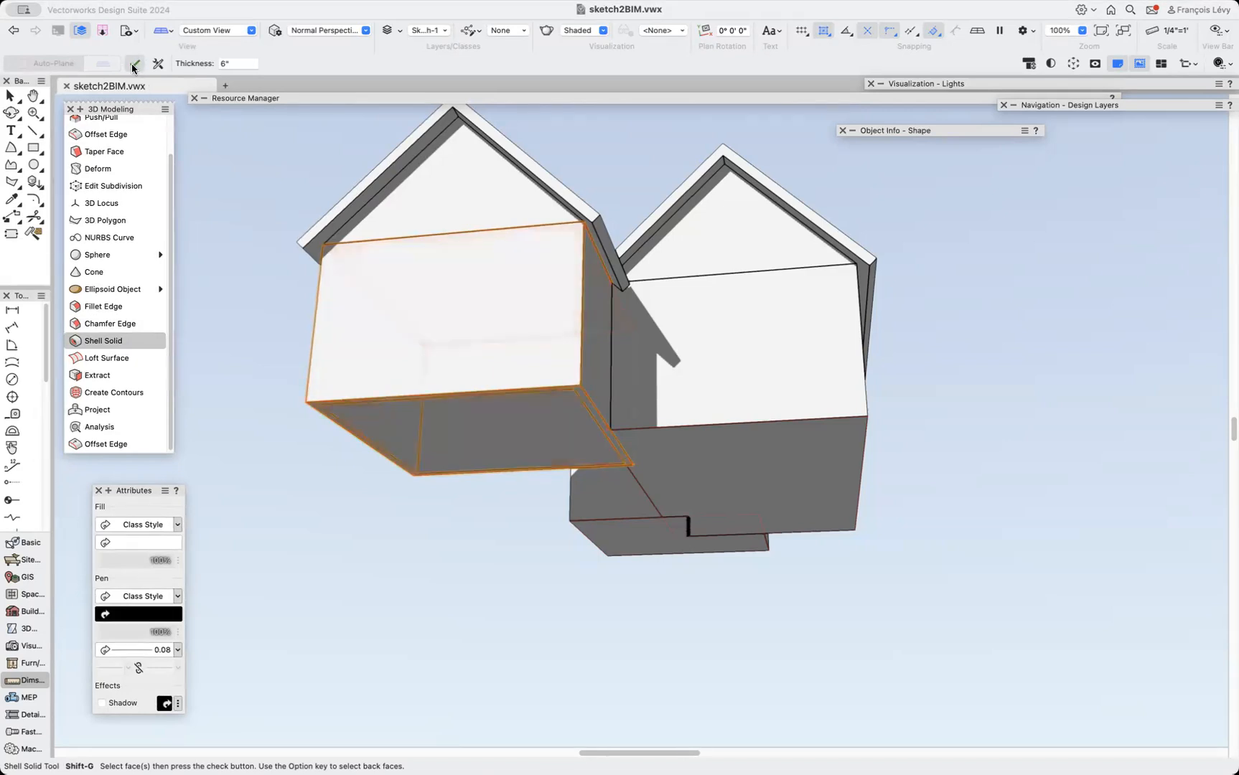
Apply Shell Solid to the middle wing's body, selecting its wall faces to remove from several viewpoints.
click(11, 112)
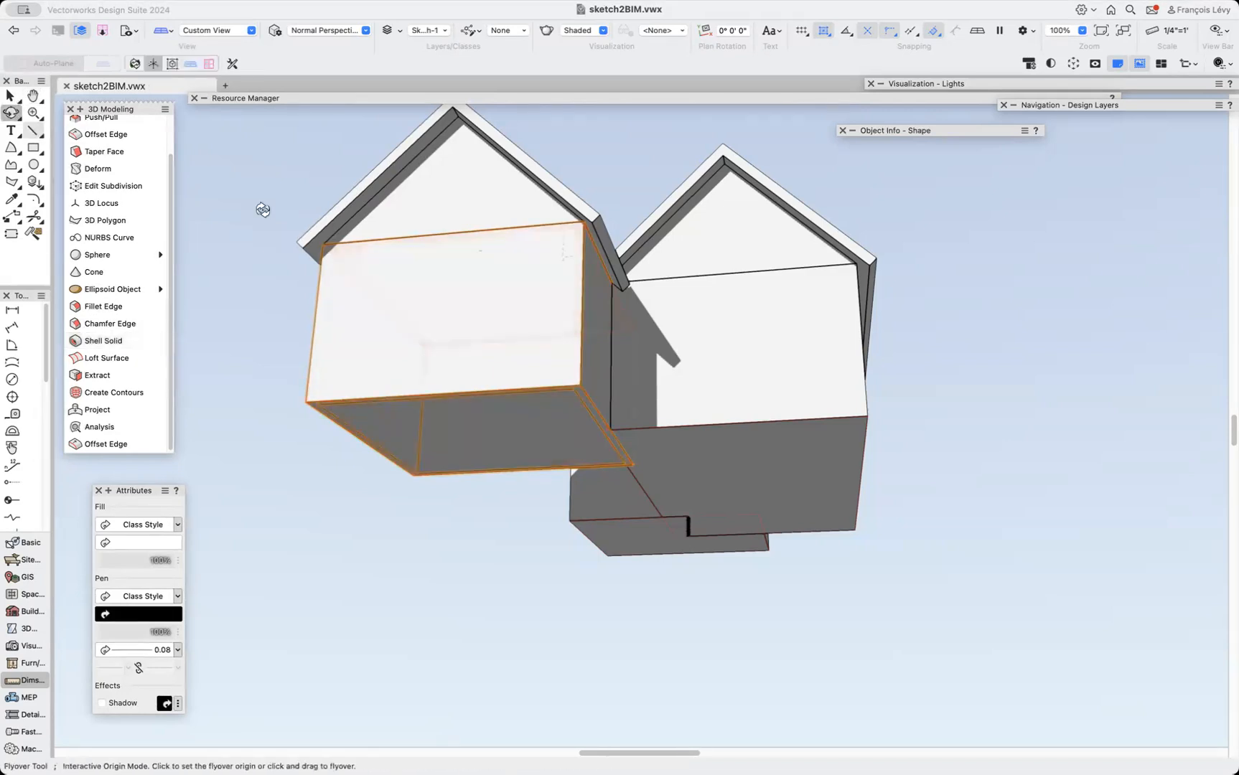
drag(517, 404, 582, 314)
drag(495, 346, 647, 576)
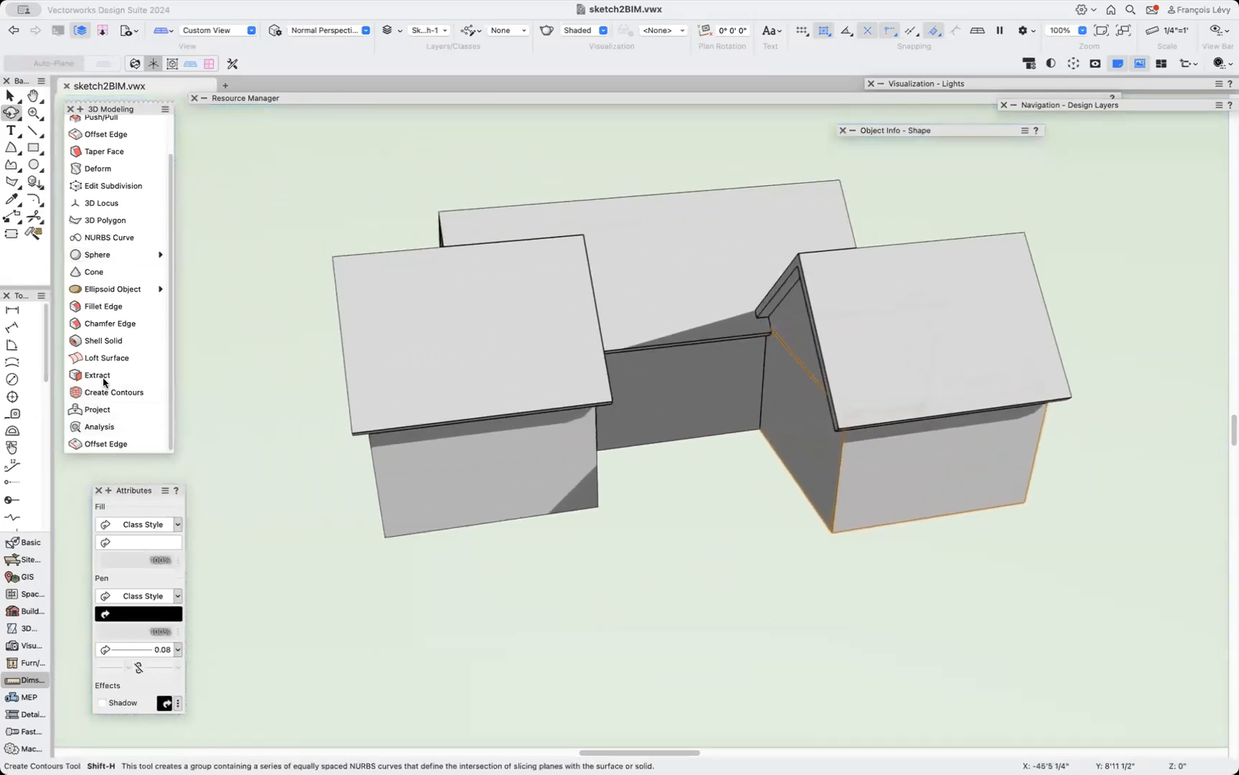
click(102, 341)
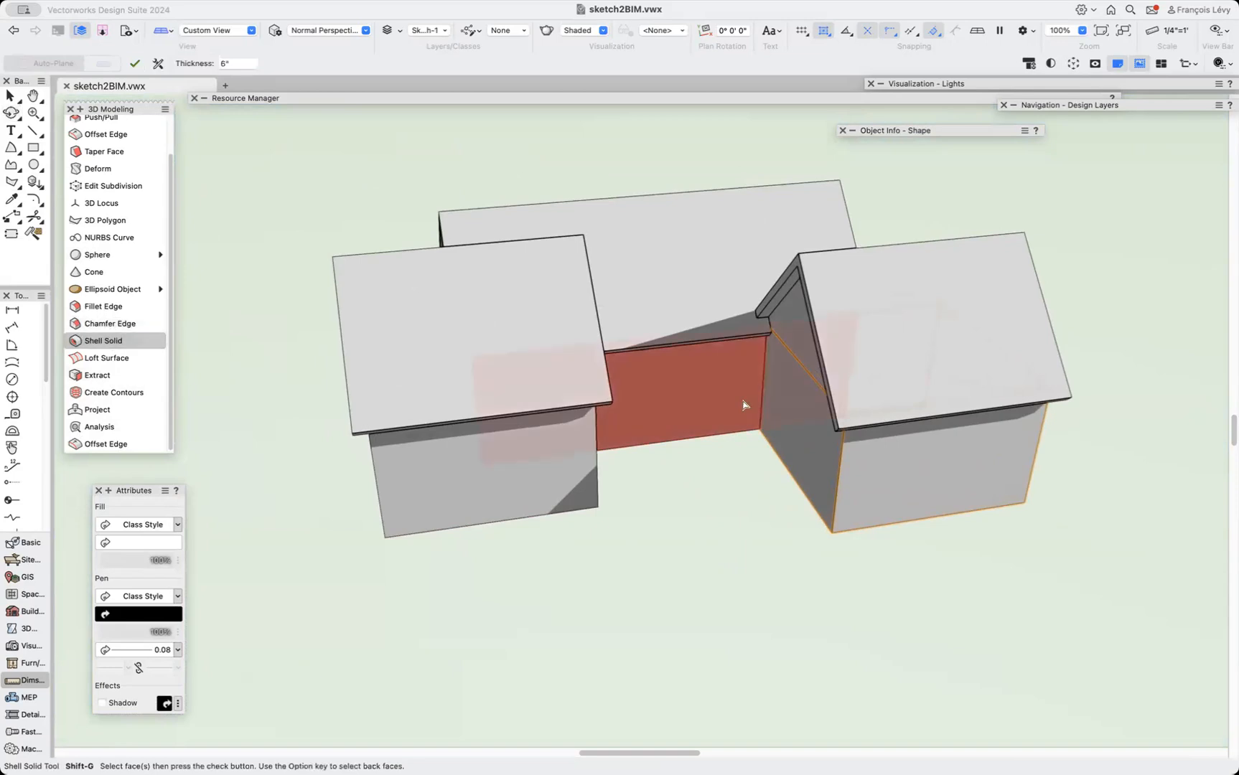
click(713, 421)
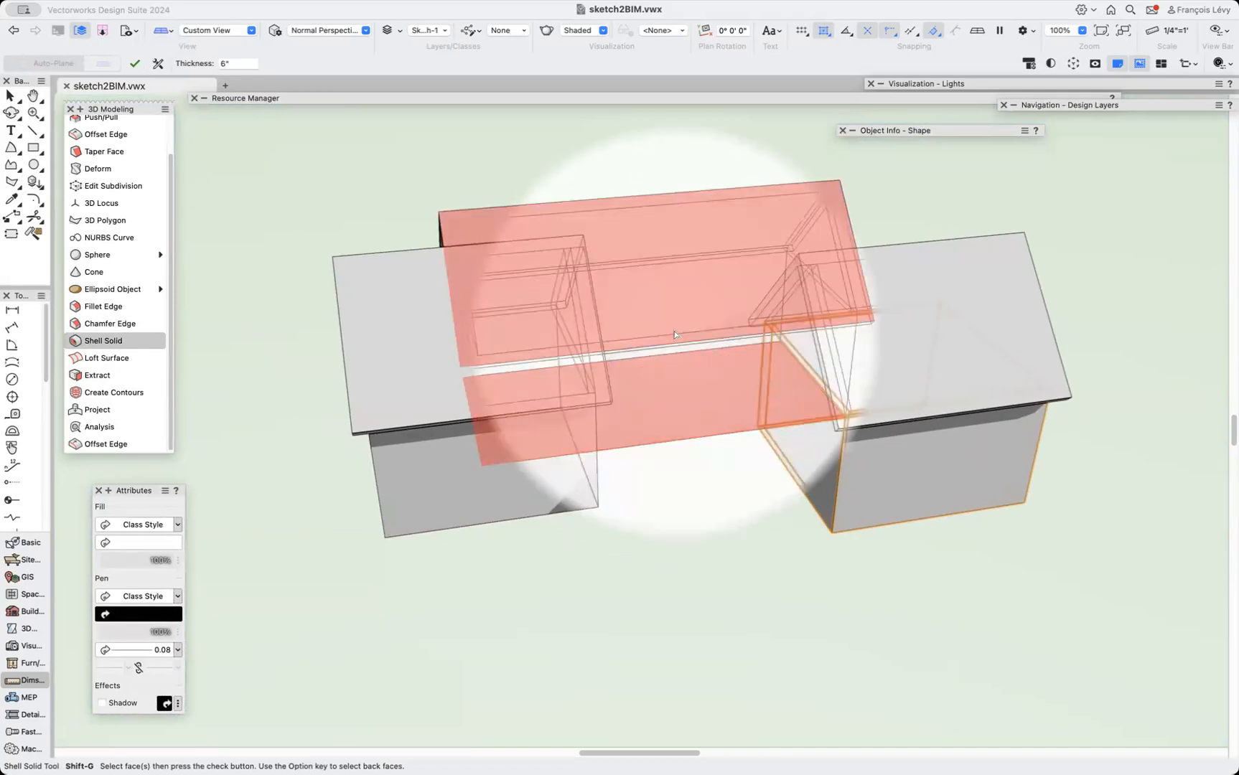
key(c)
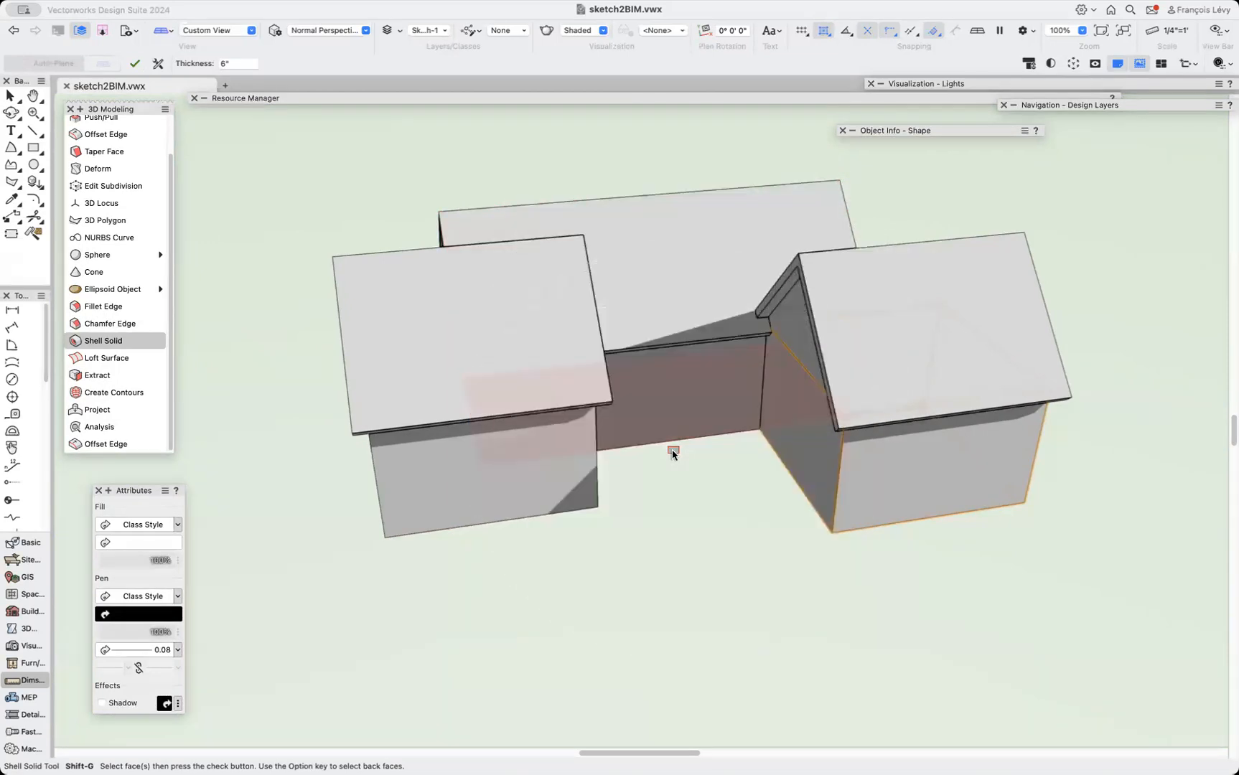
drag(673, 453, 915, 363)
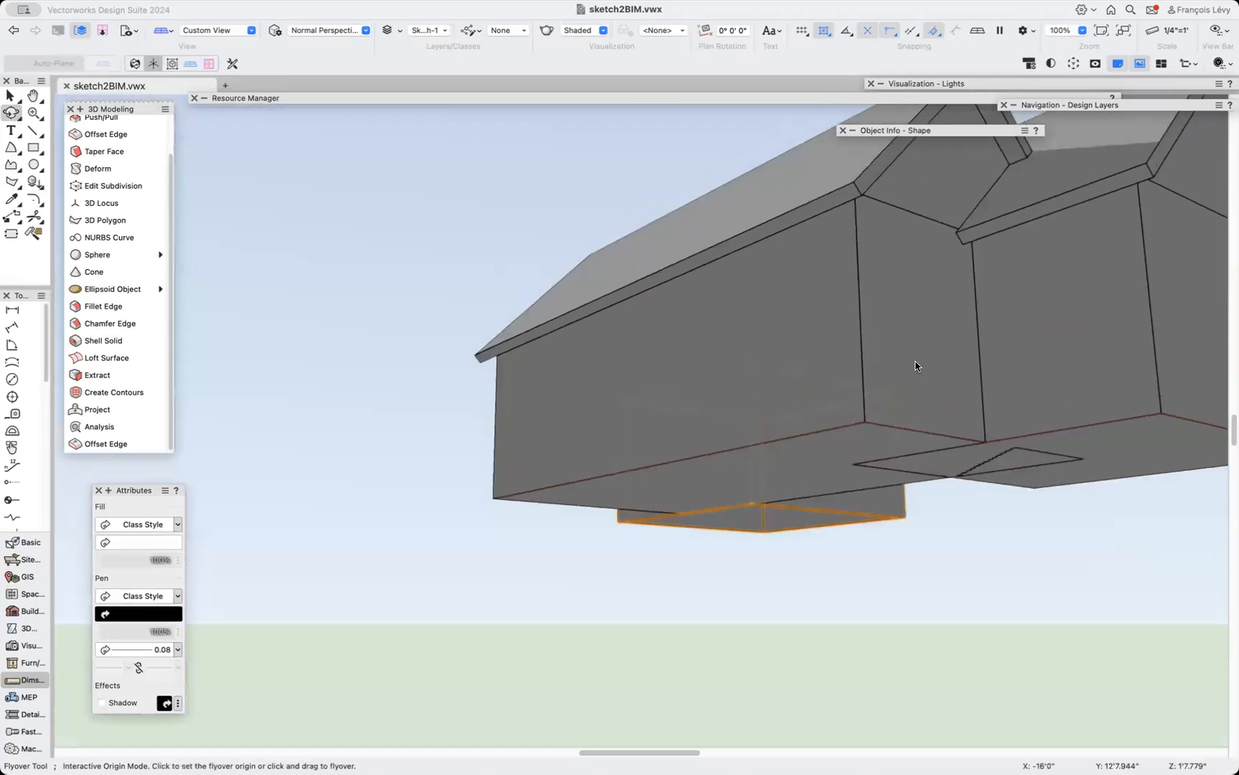
scroll(915, 363, right, 5)
scroll(915, 362, down, 1)
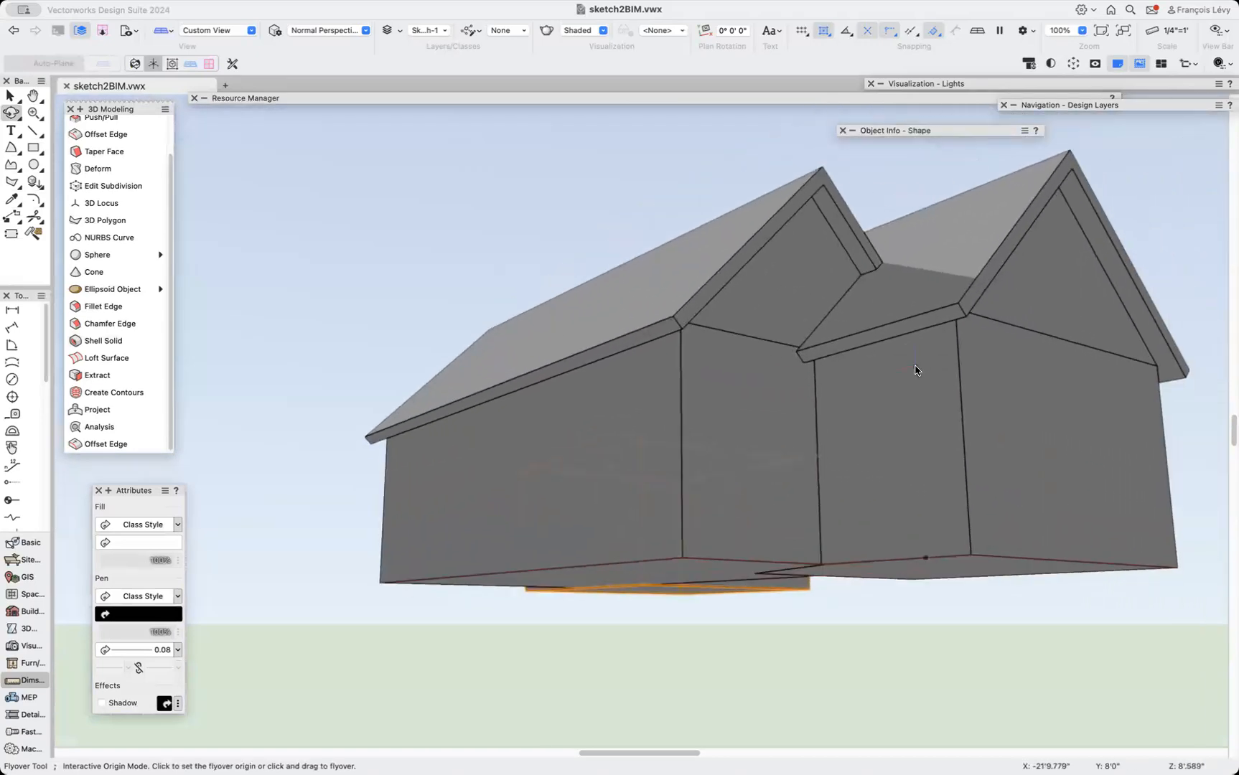
click(121, 342)
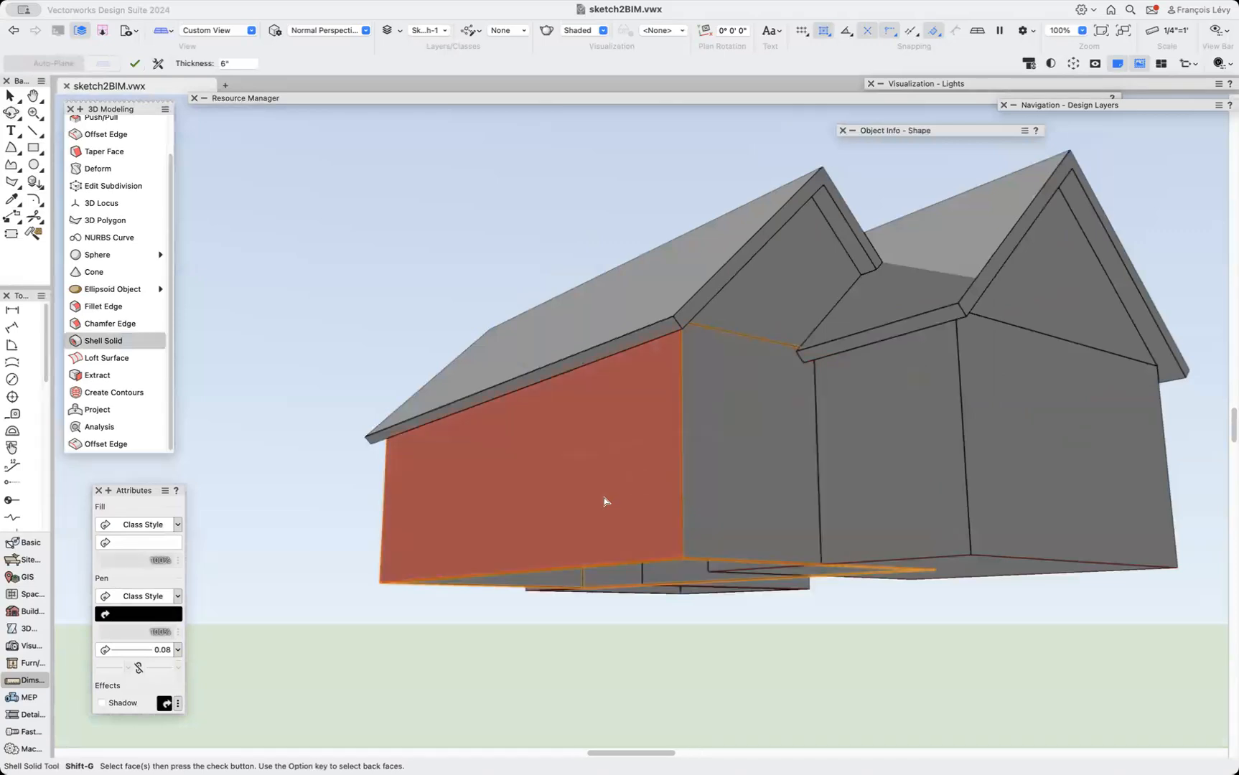
scroll(603, 501, right, 3)
scroll(604, 501, down, 5)
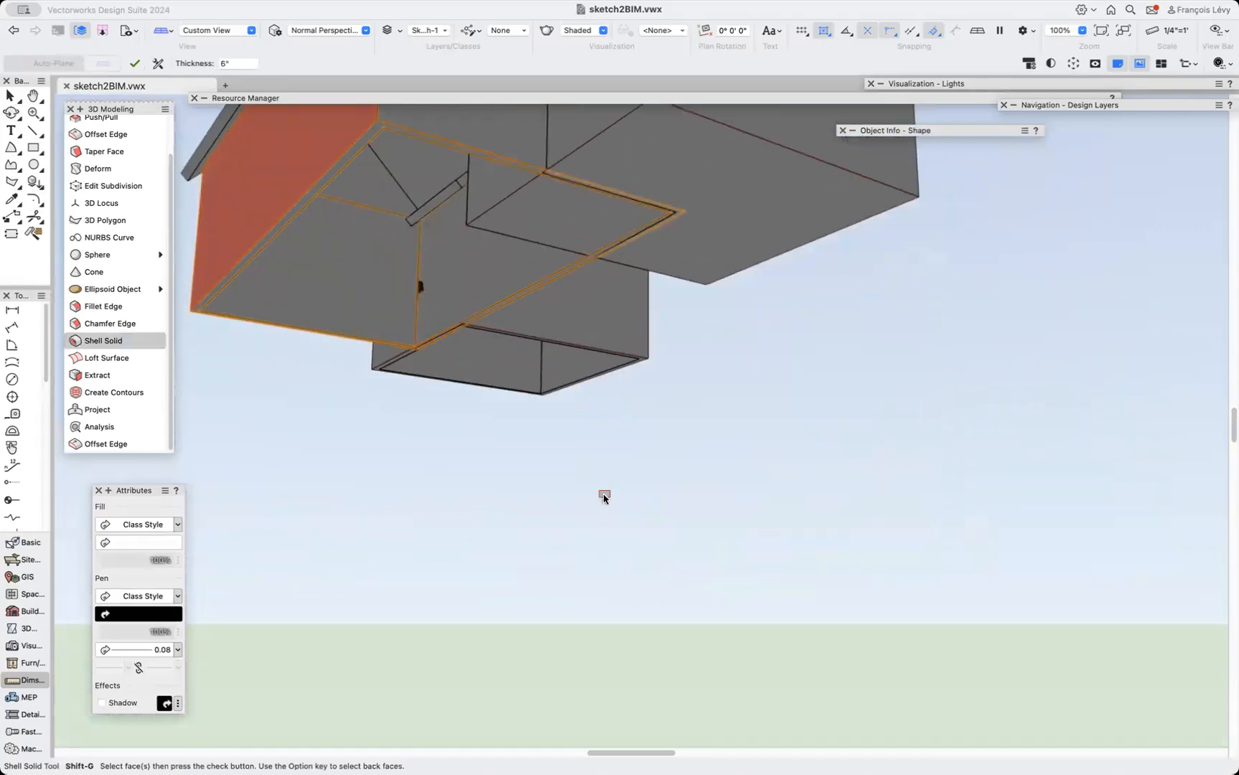
scroll(603, 492, up, 3)
scroll(603, 492, left, 2)
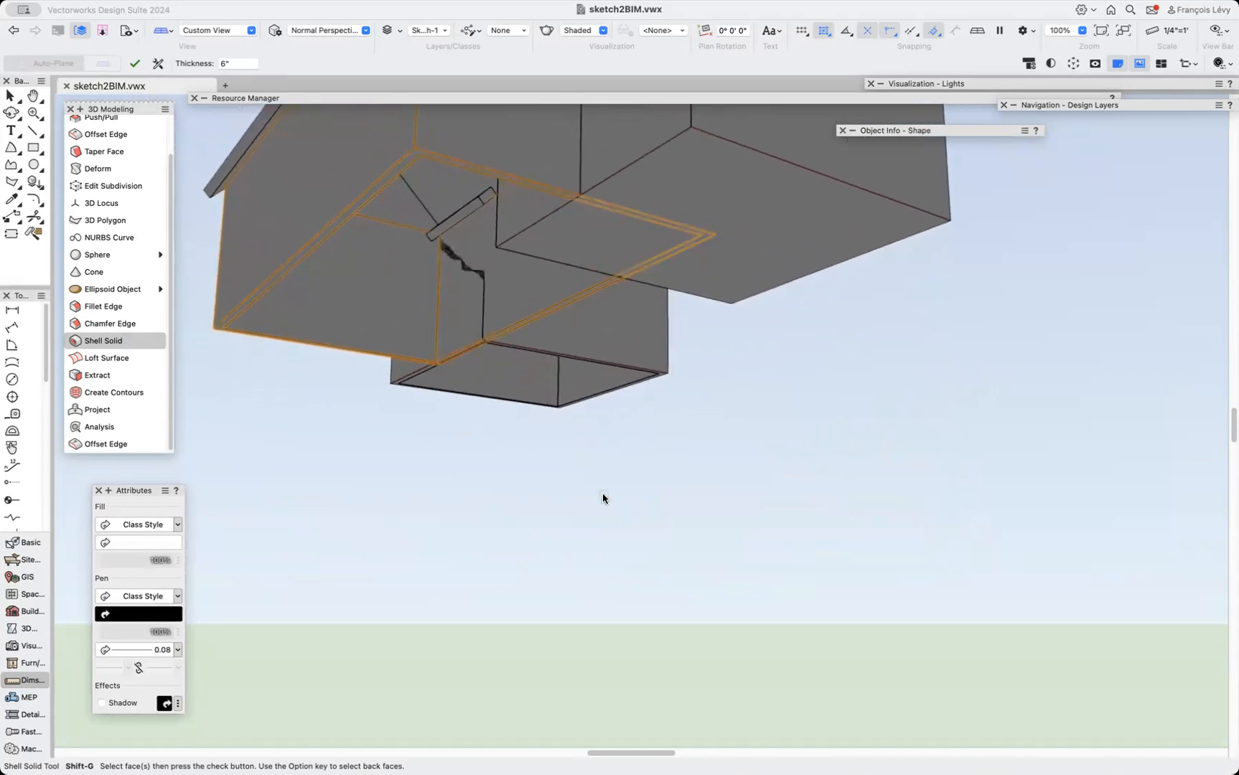
key(semicolon)
drag(422, 339, 511, 430)
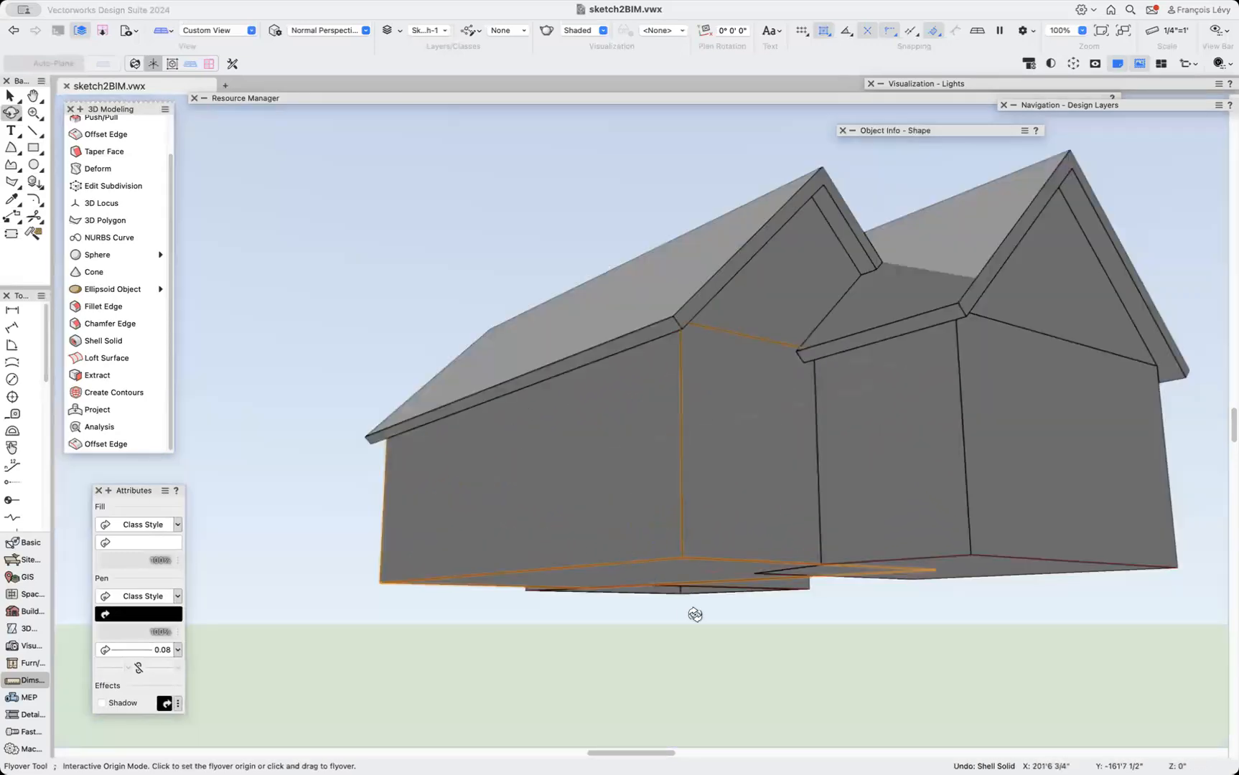
Select the left wing's solid from the top view.
drag(791, 676, 792, 682)
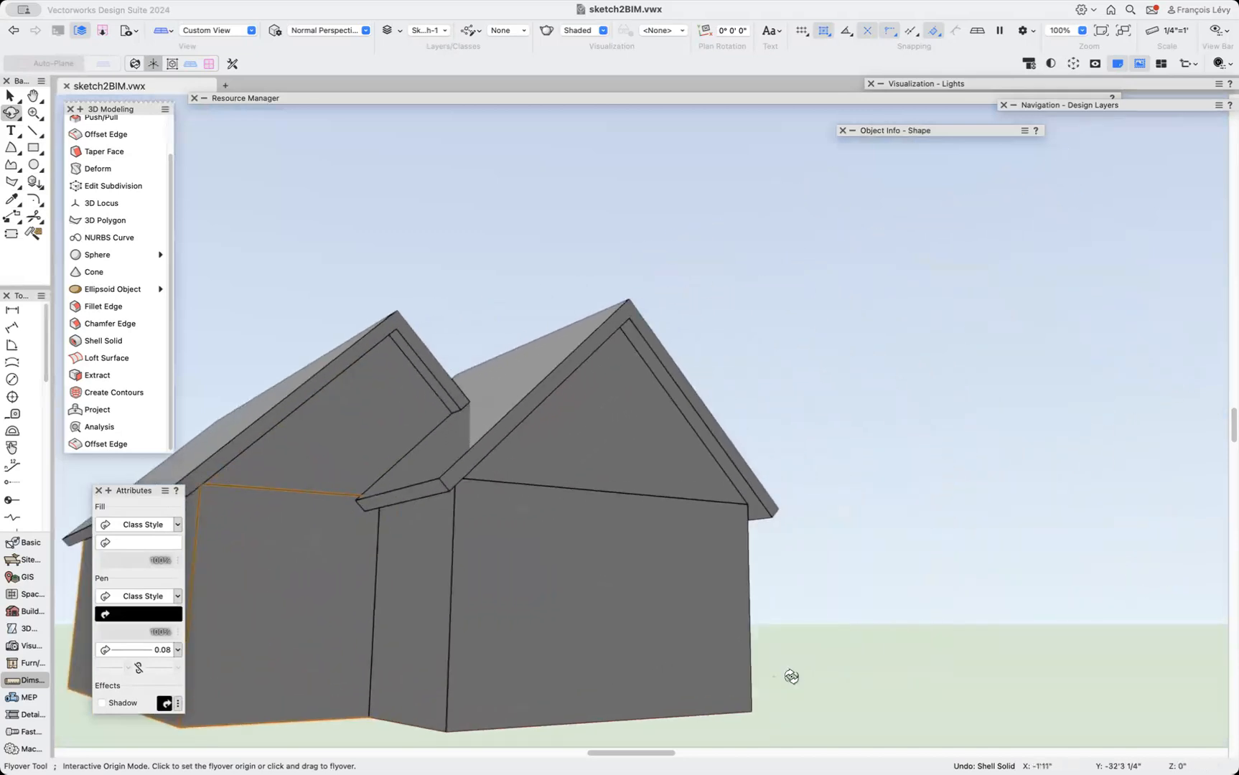
key(5)
scroll(766, 647, down, 5)
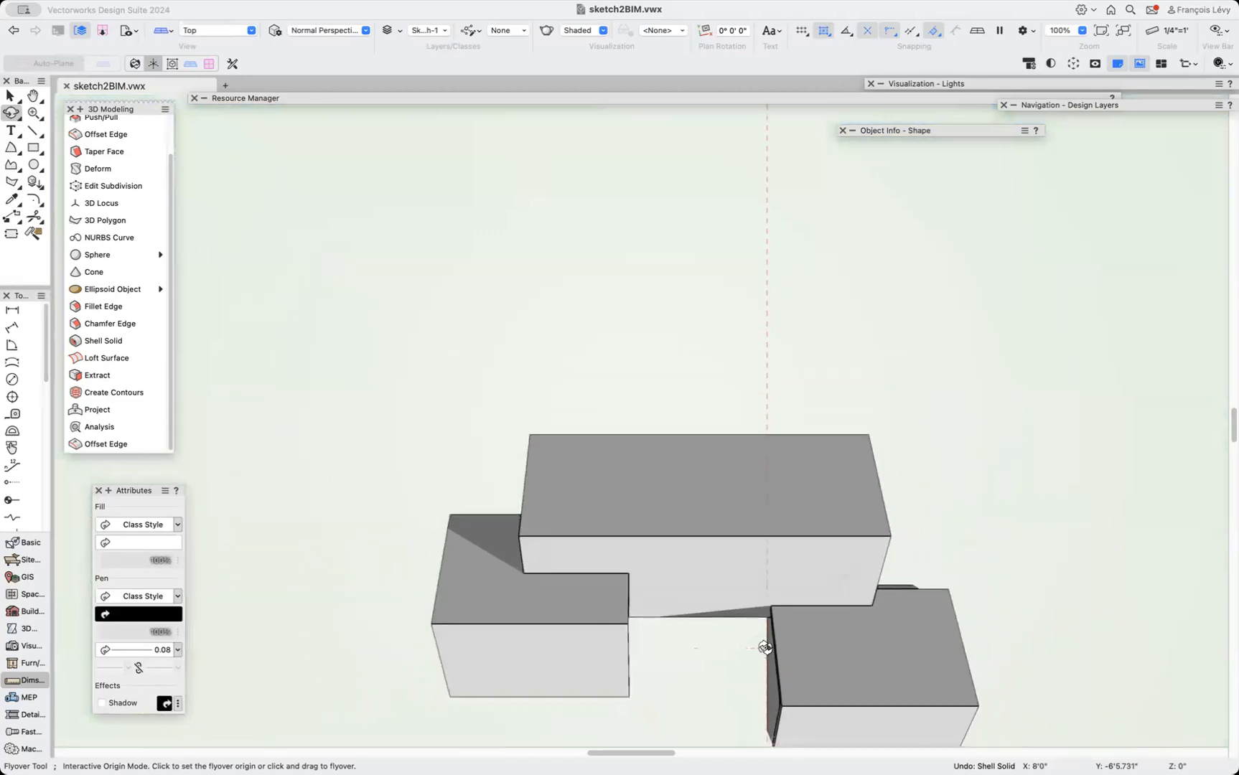
scroll(766, 647, down, 5)
key(x)
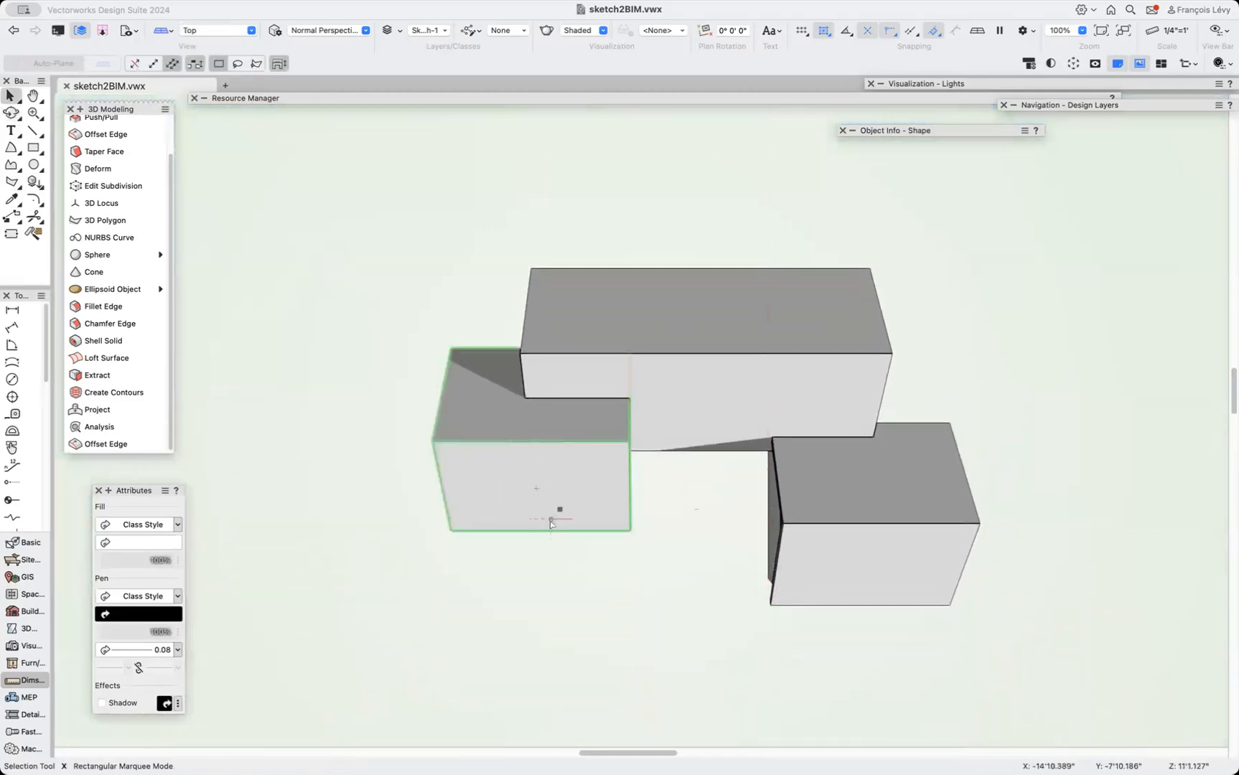
click(551, 520)
key(shift+c)
drag(497, 469, 531, 399)
key(x)
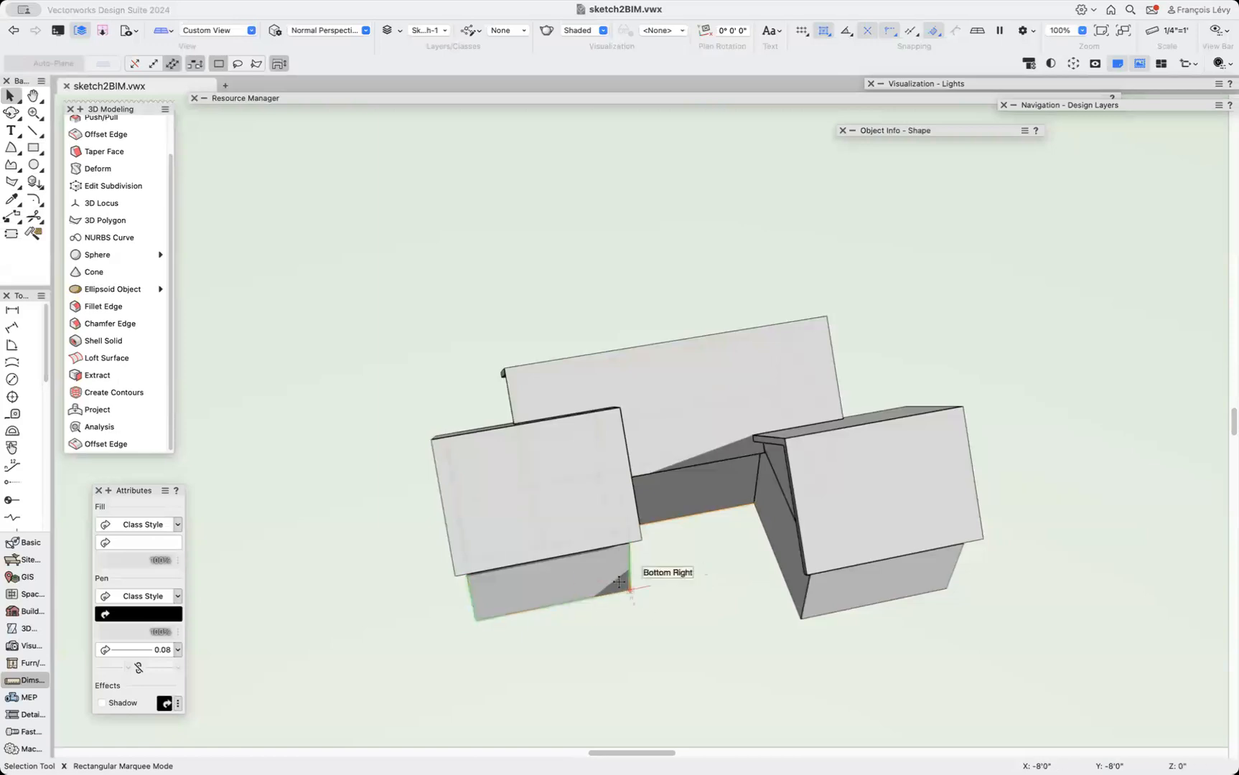
scroll(619, 582, down, 2)
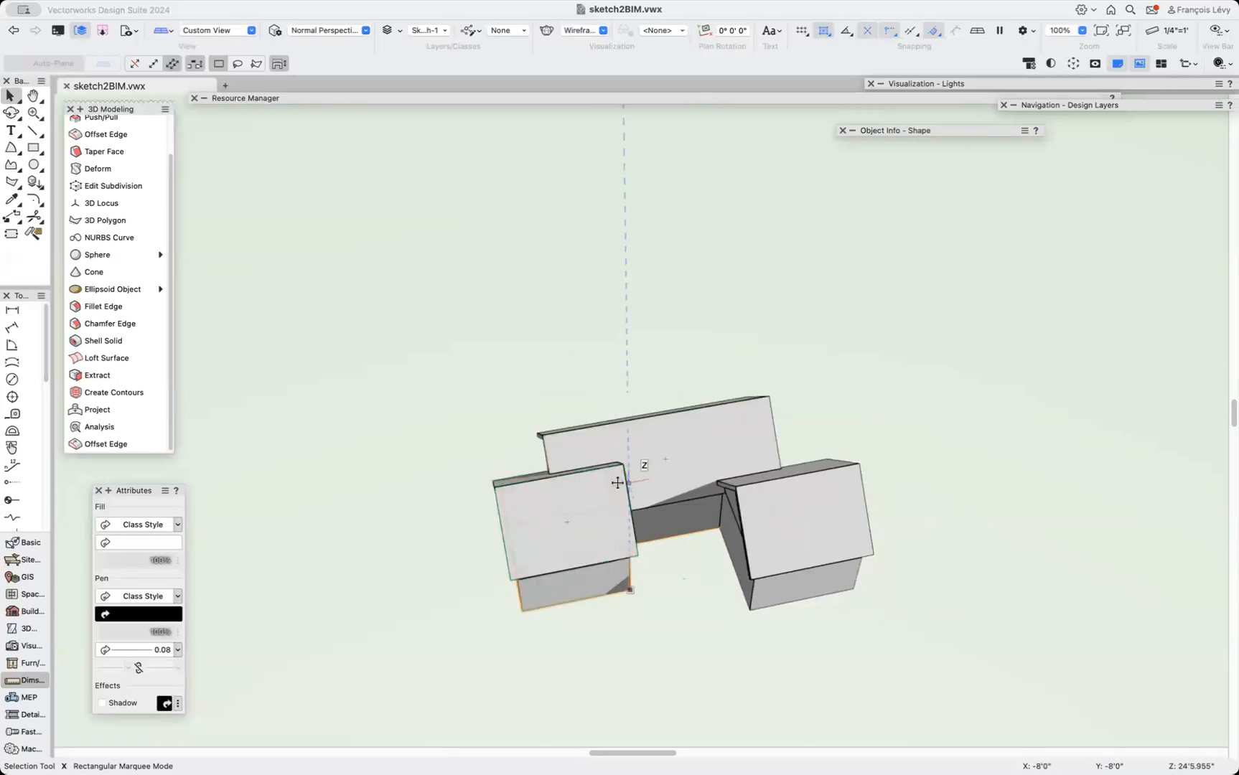
Try moving the left wing's solid in wireframe, then undo the move and return to shaded display.
key(shift+super+w)
scroll(624, 555, up, 4)
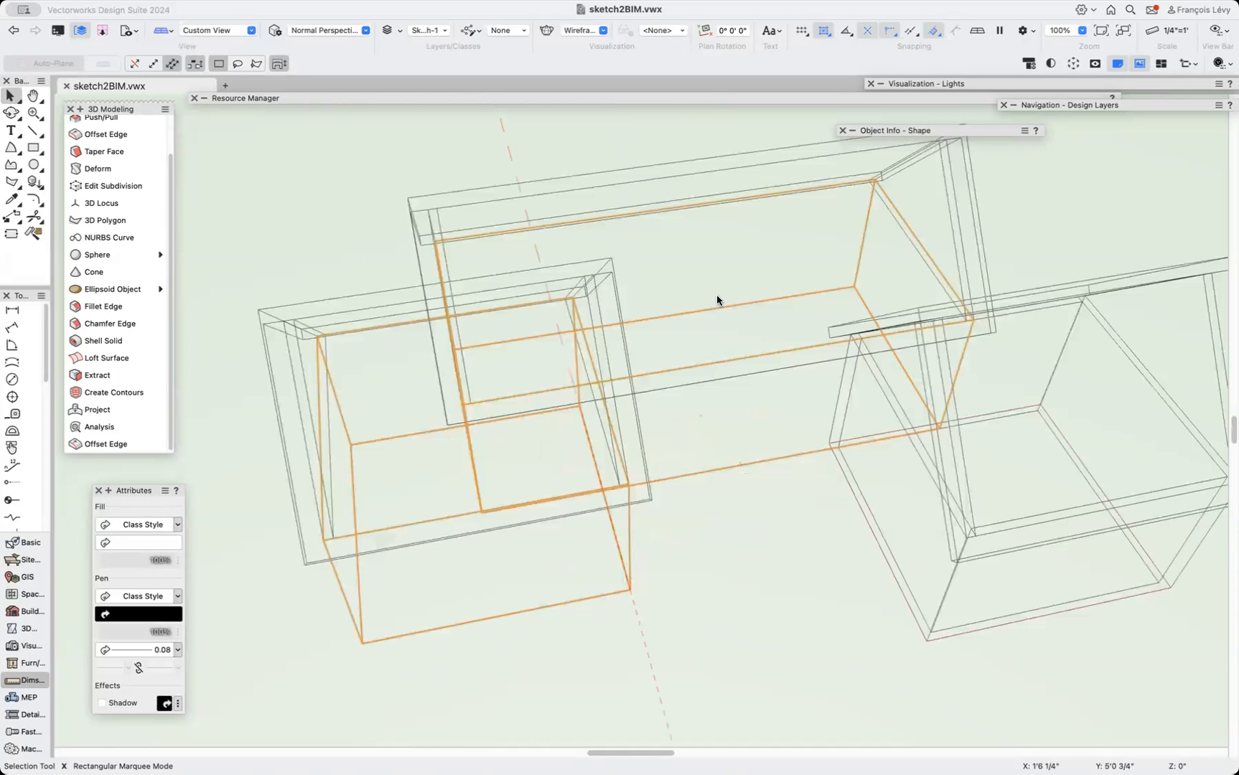
click(375, 8)
click(296, 26)
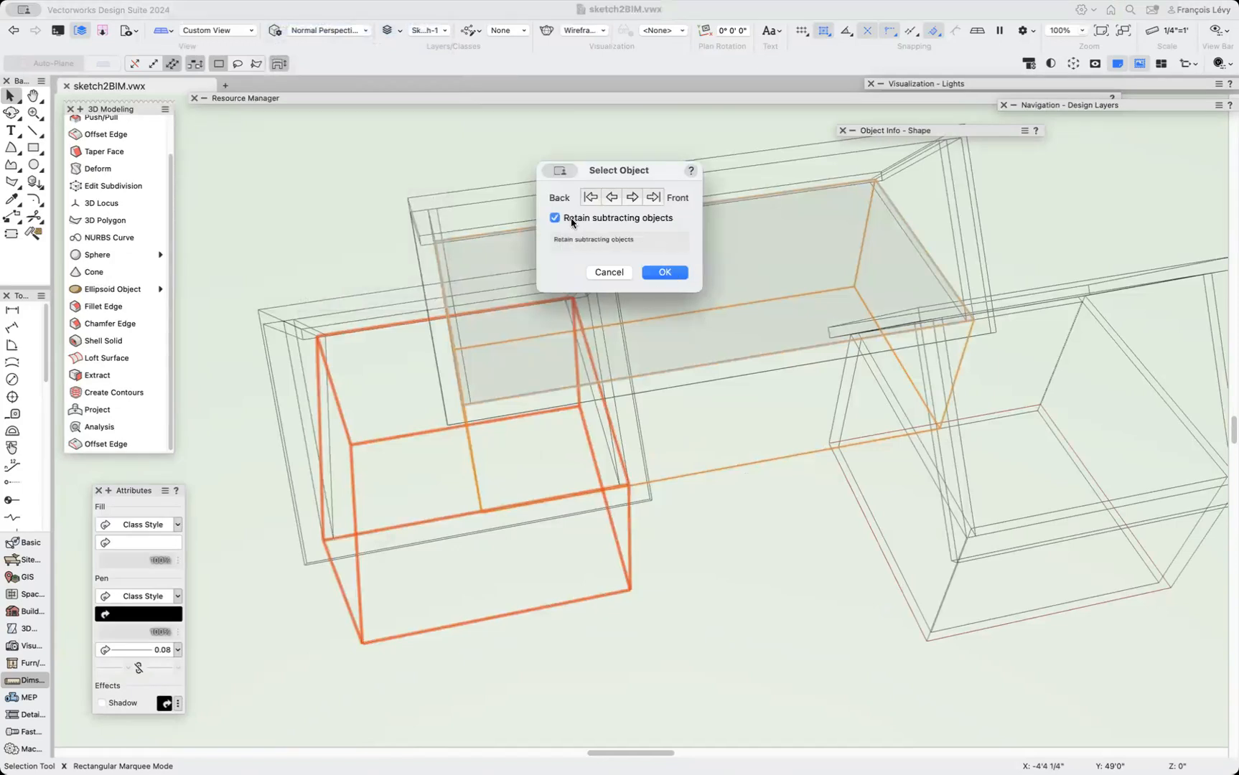
click(663, 273)
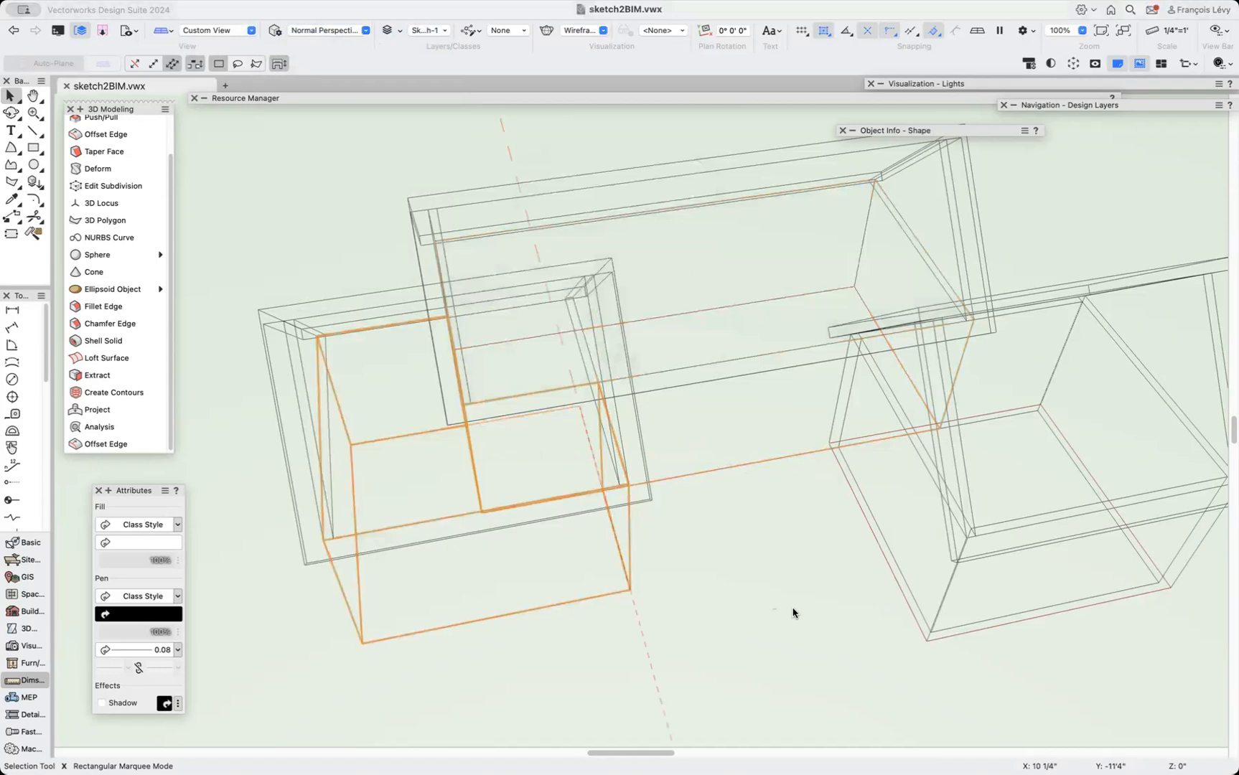
drag(605, 590, 931, 737)
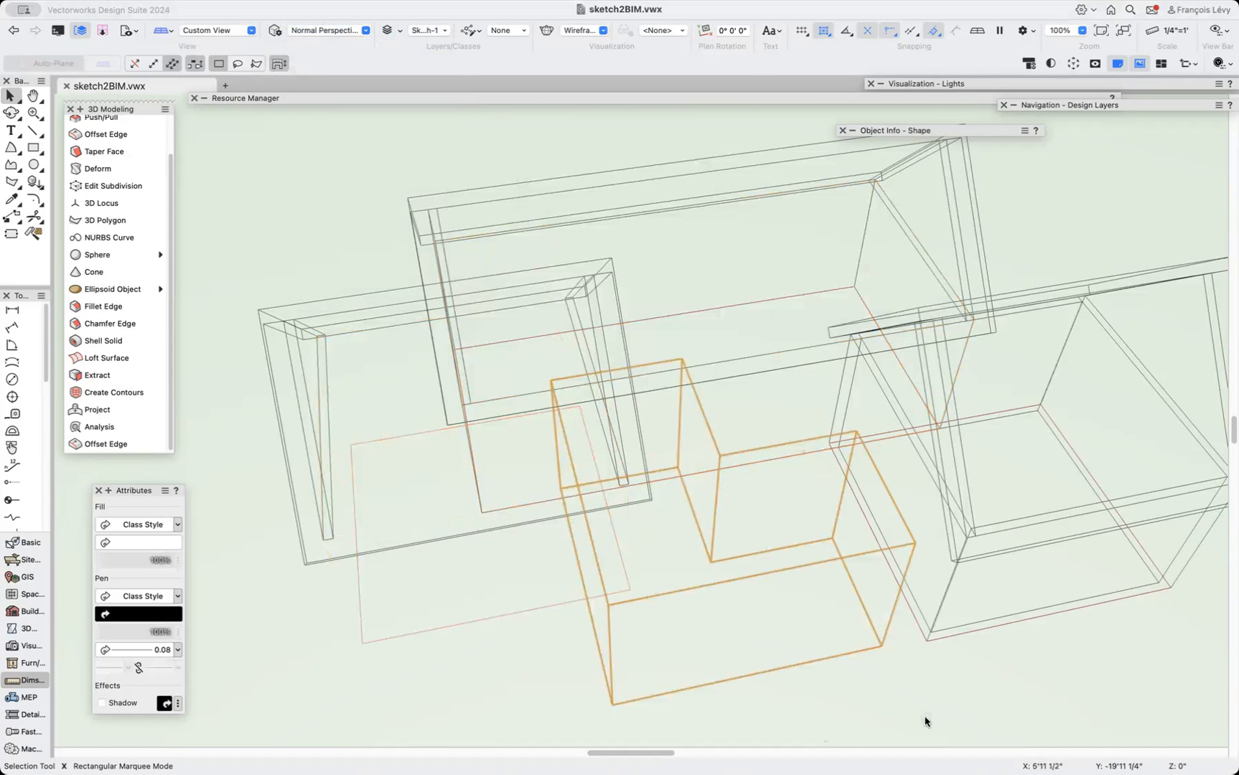
key(super+z)
key(shift+super+g)
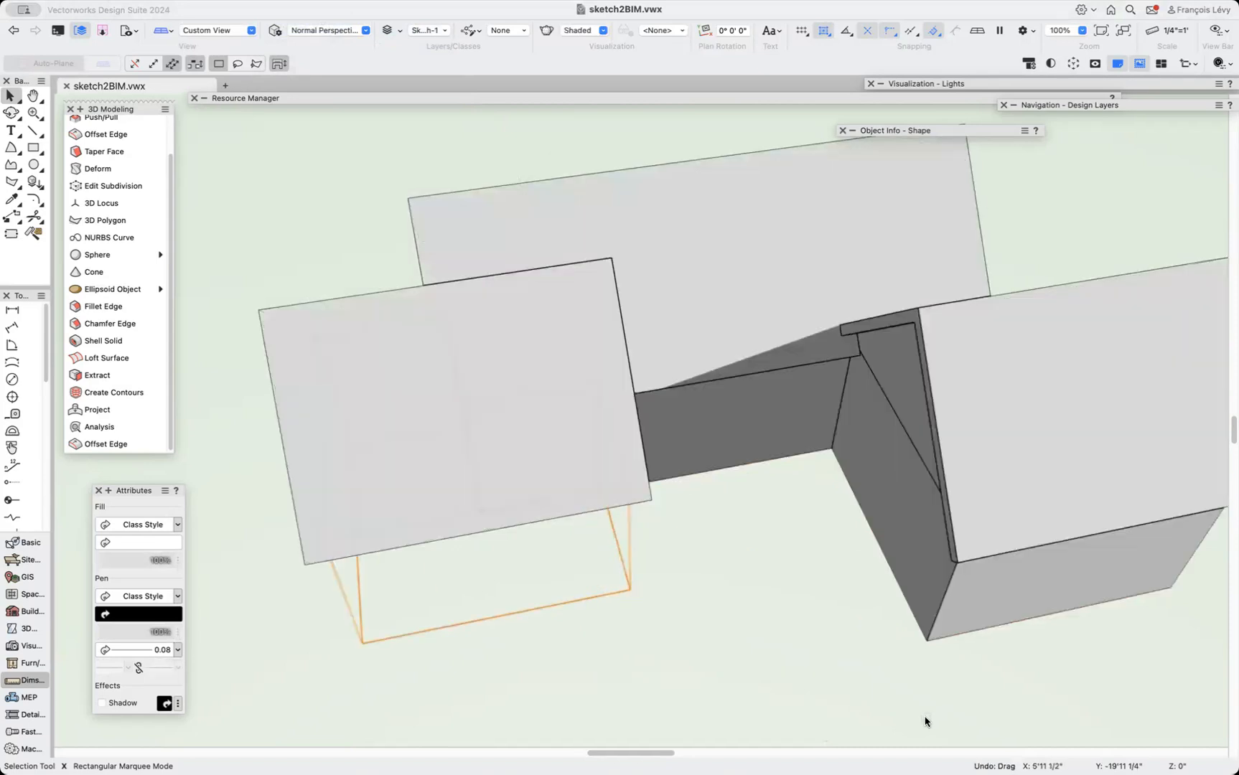
Shell the front wing's solid 6" thick with Shell Solid, removing its bottom face.
scroll(717, 667, left, 5)
scroll(716, 667, down, 5)
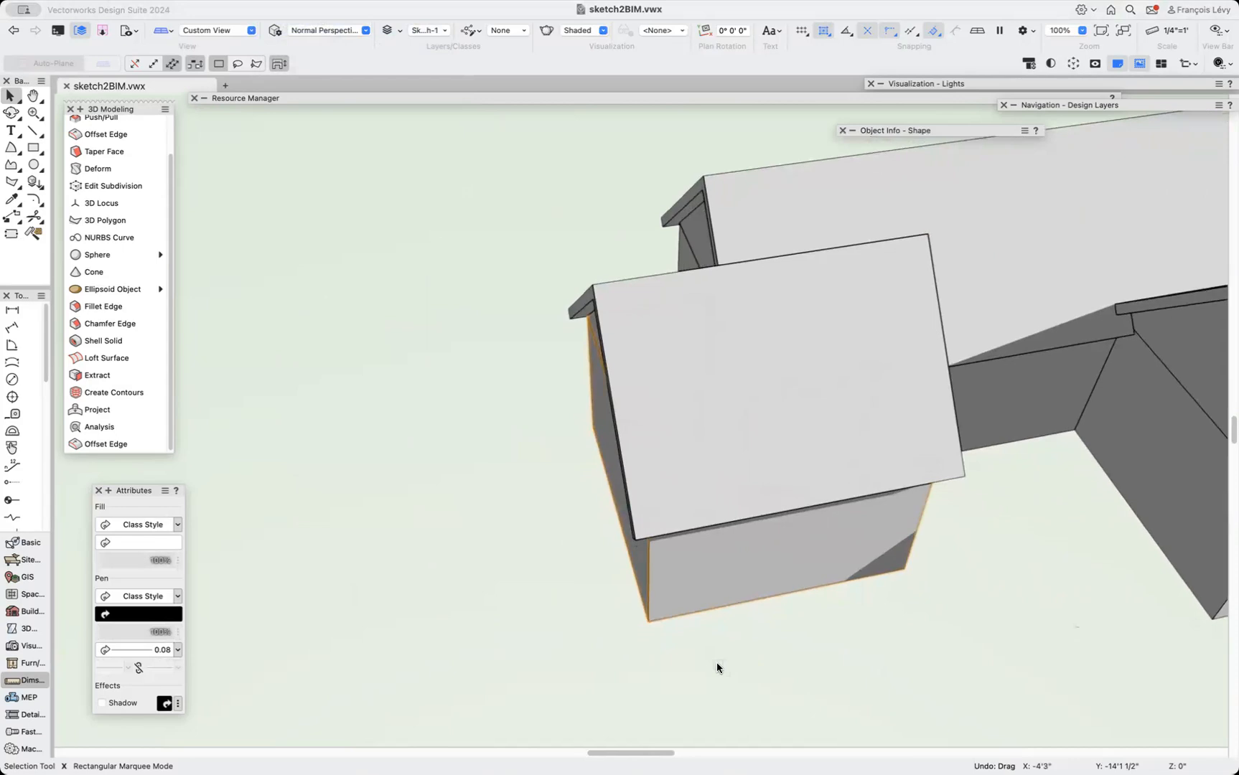
key(shift+c)
drag(640, 595, 775, 488)
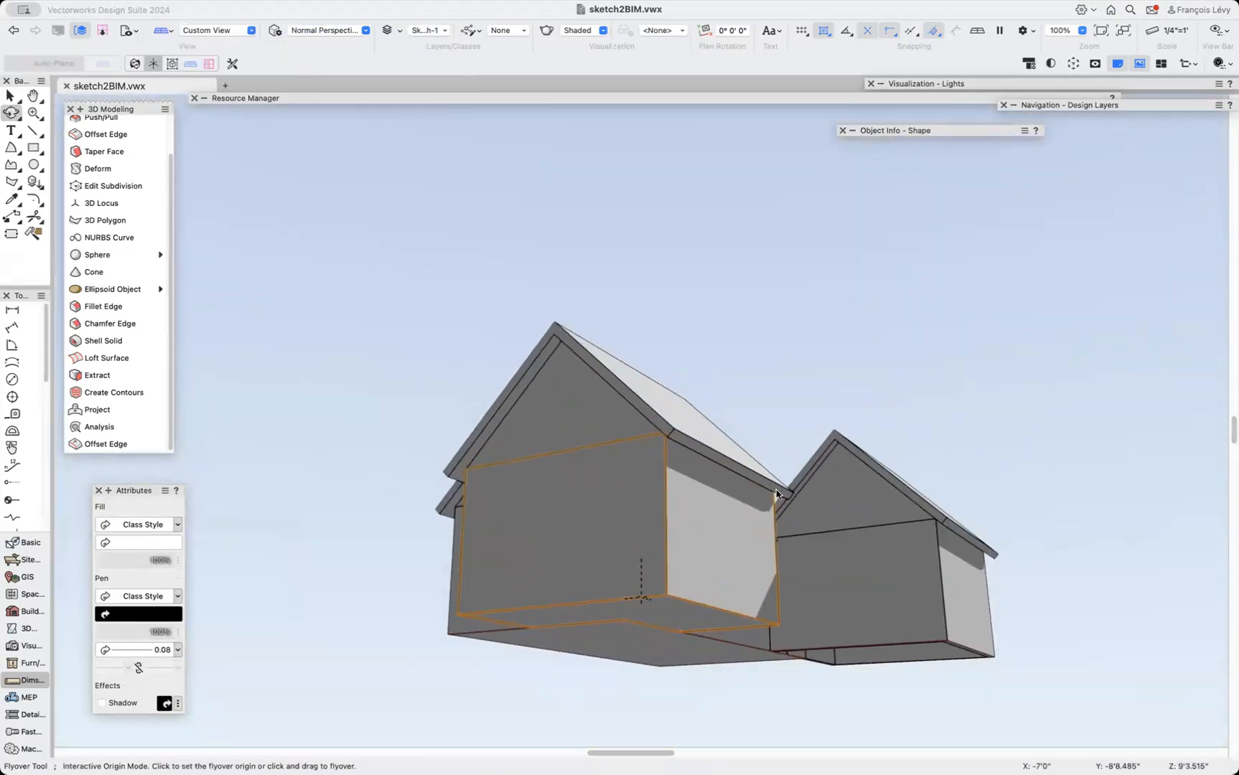
click(87, 169)
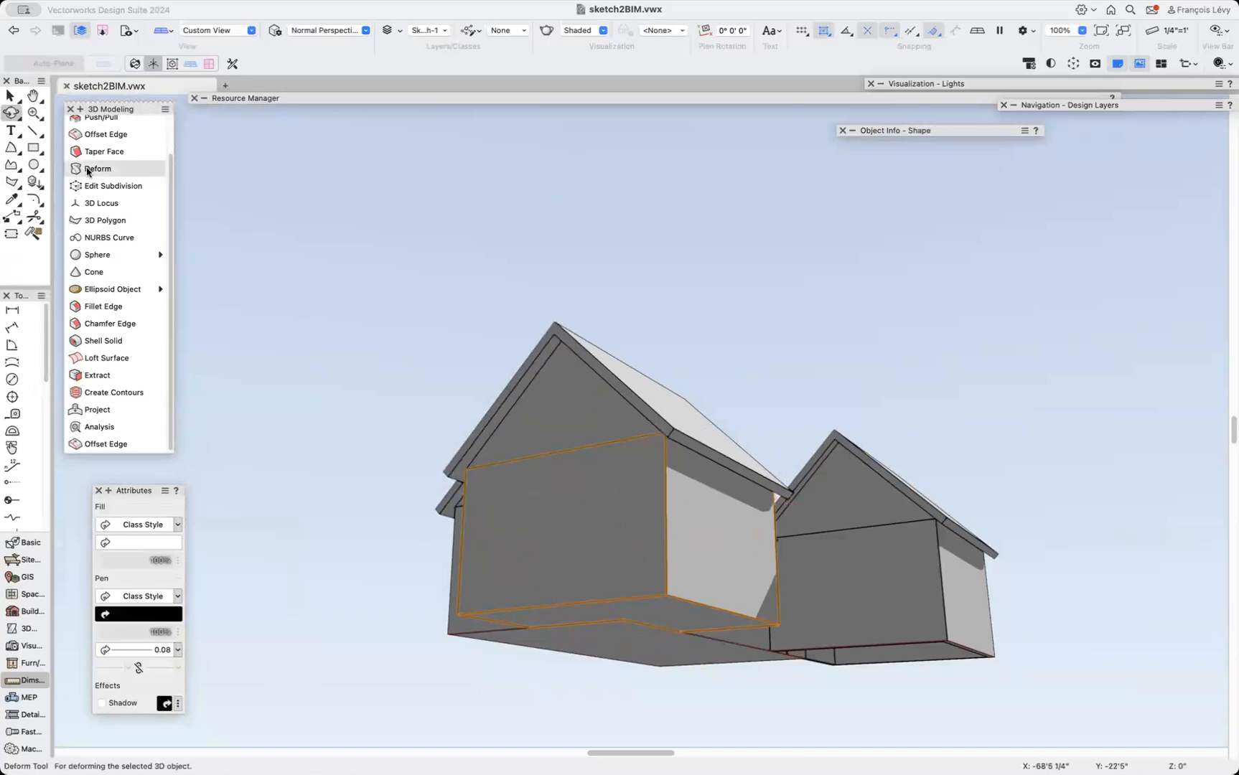
click(91, 342)
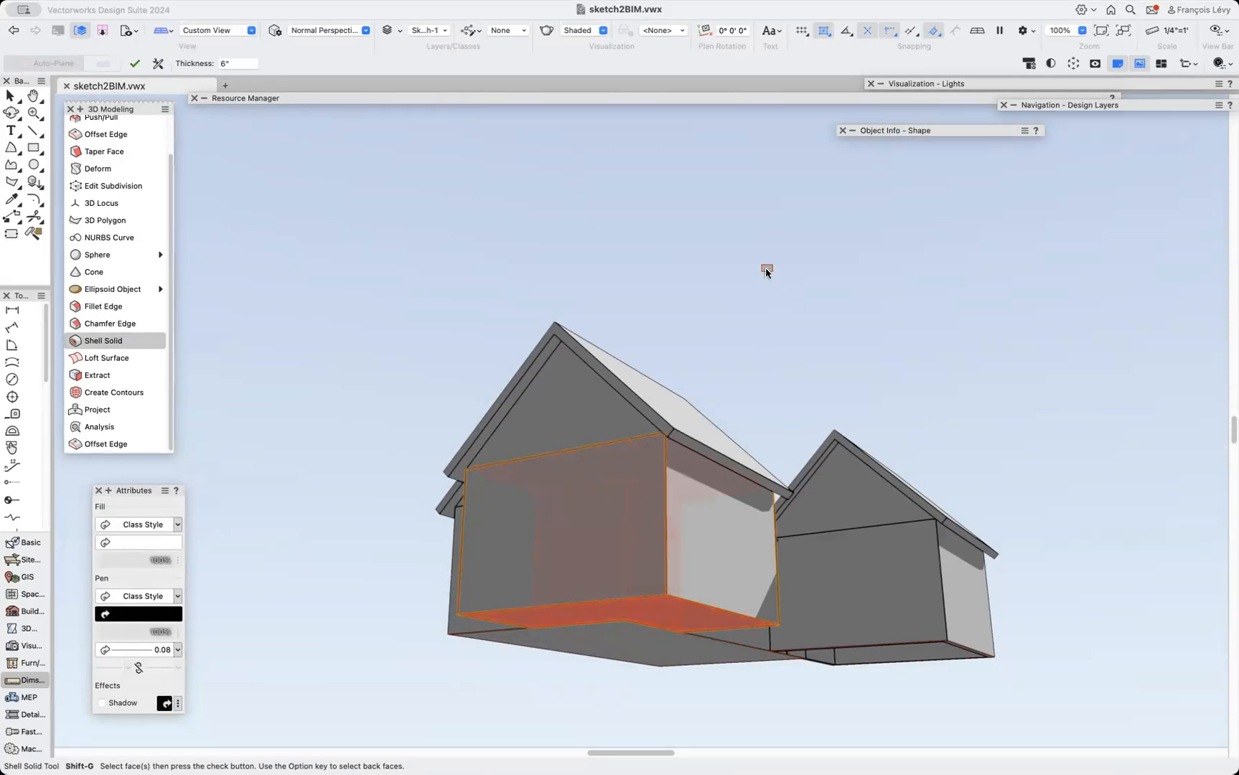
click(134, 65)
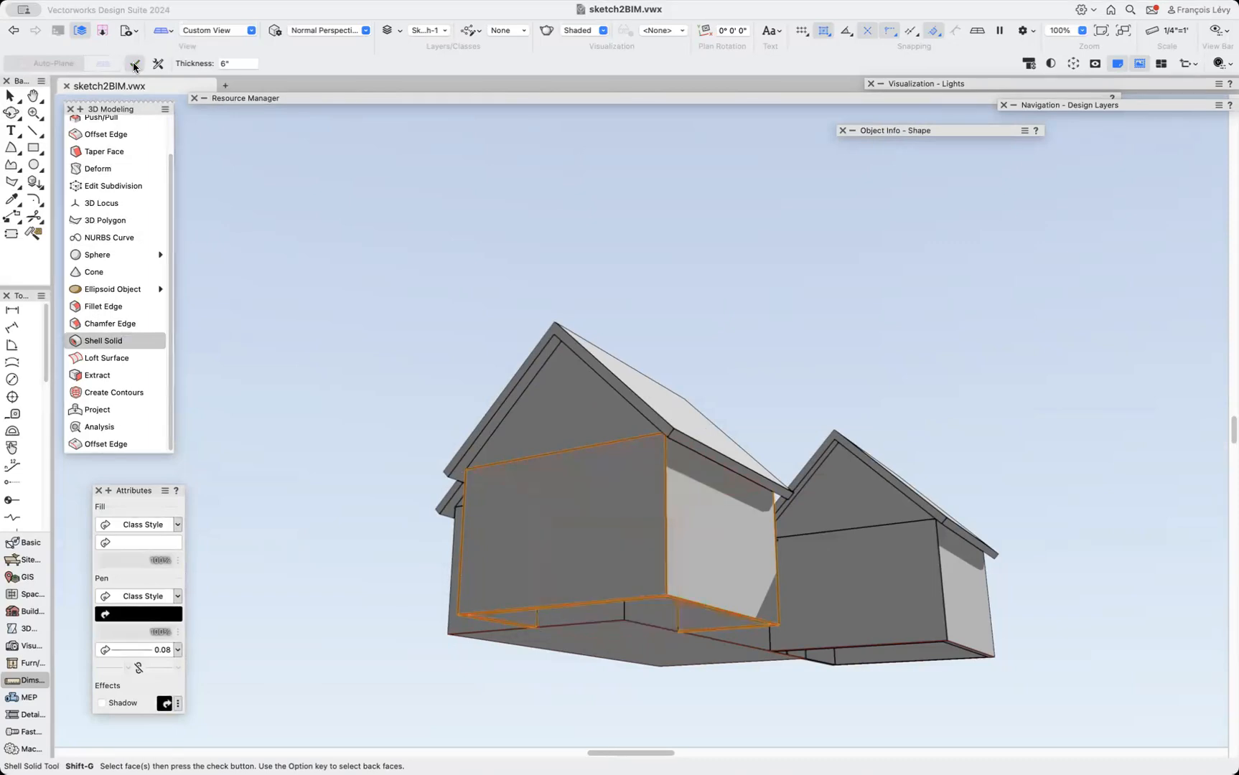
Inspect the shelled wing's interior with the clip cube, rotating the cube, then turn it off.
click(1074, 66)
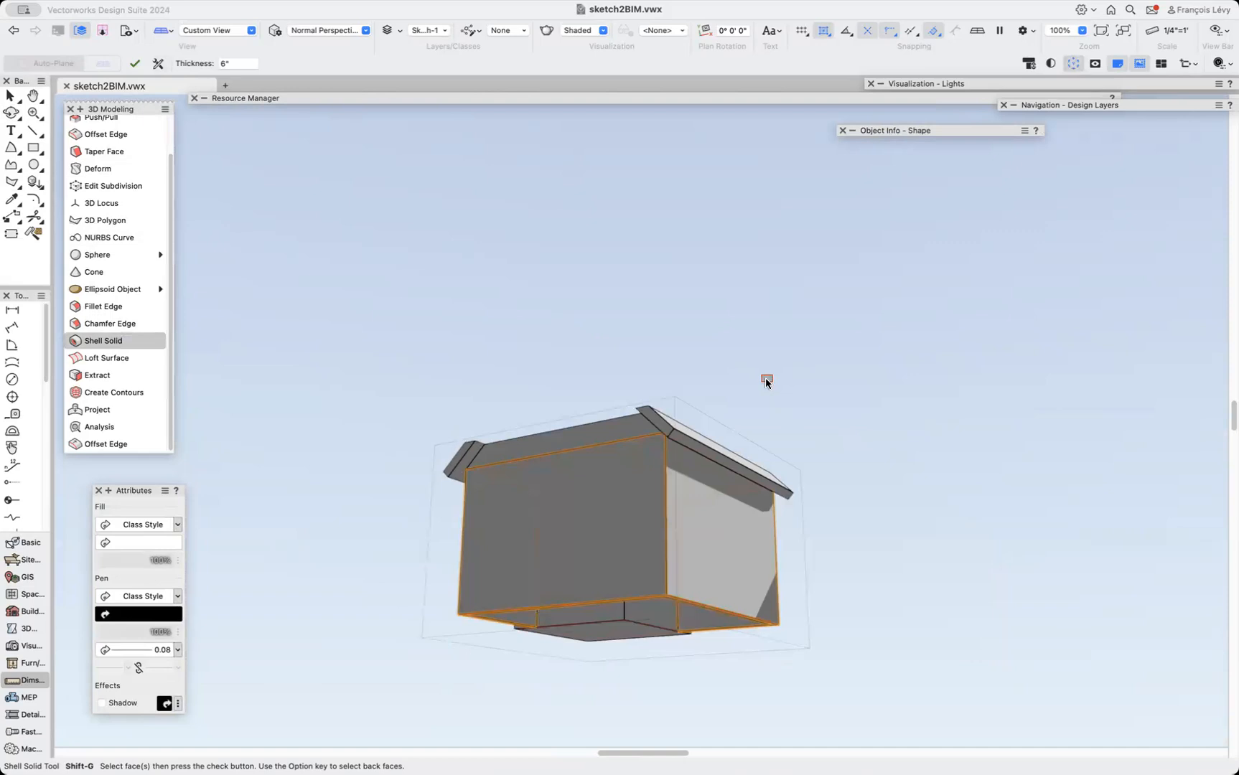
key(shift+c)
drag(603, 483, 600, 646)
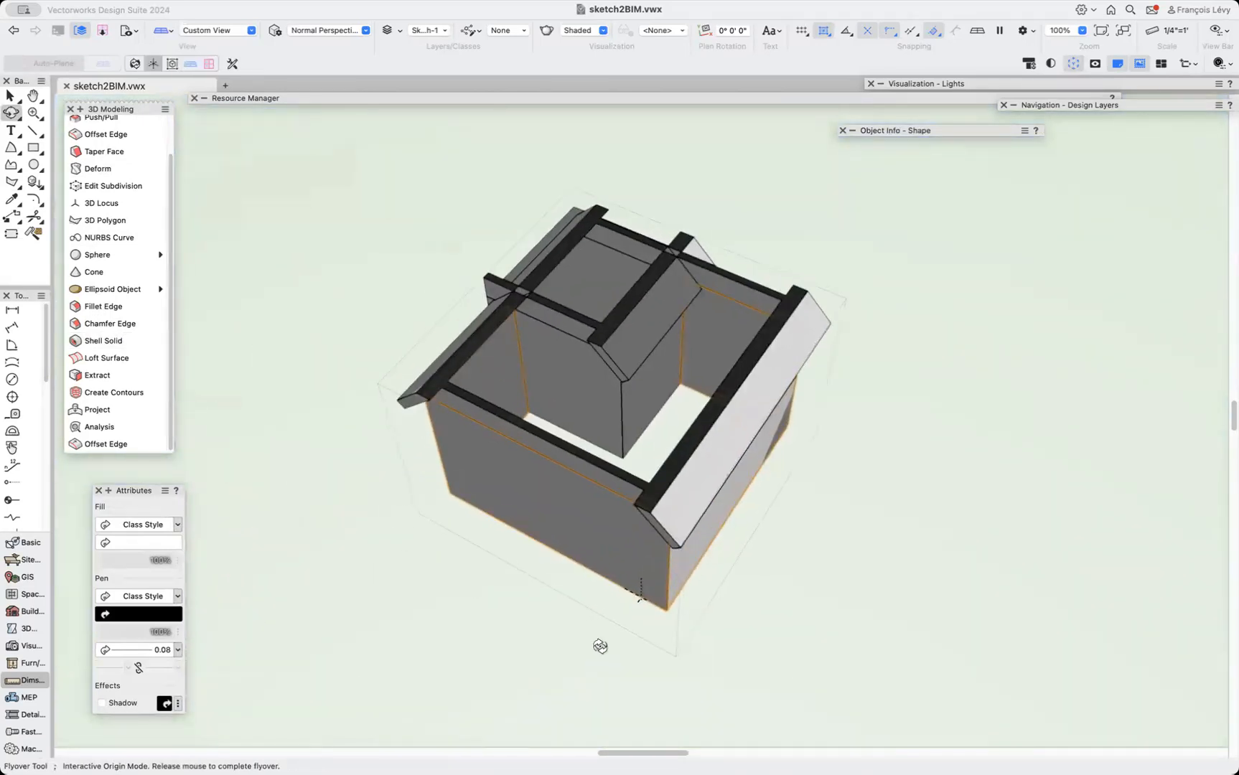
key(x)
click(758, 263)
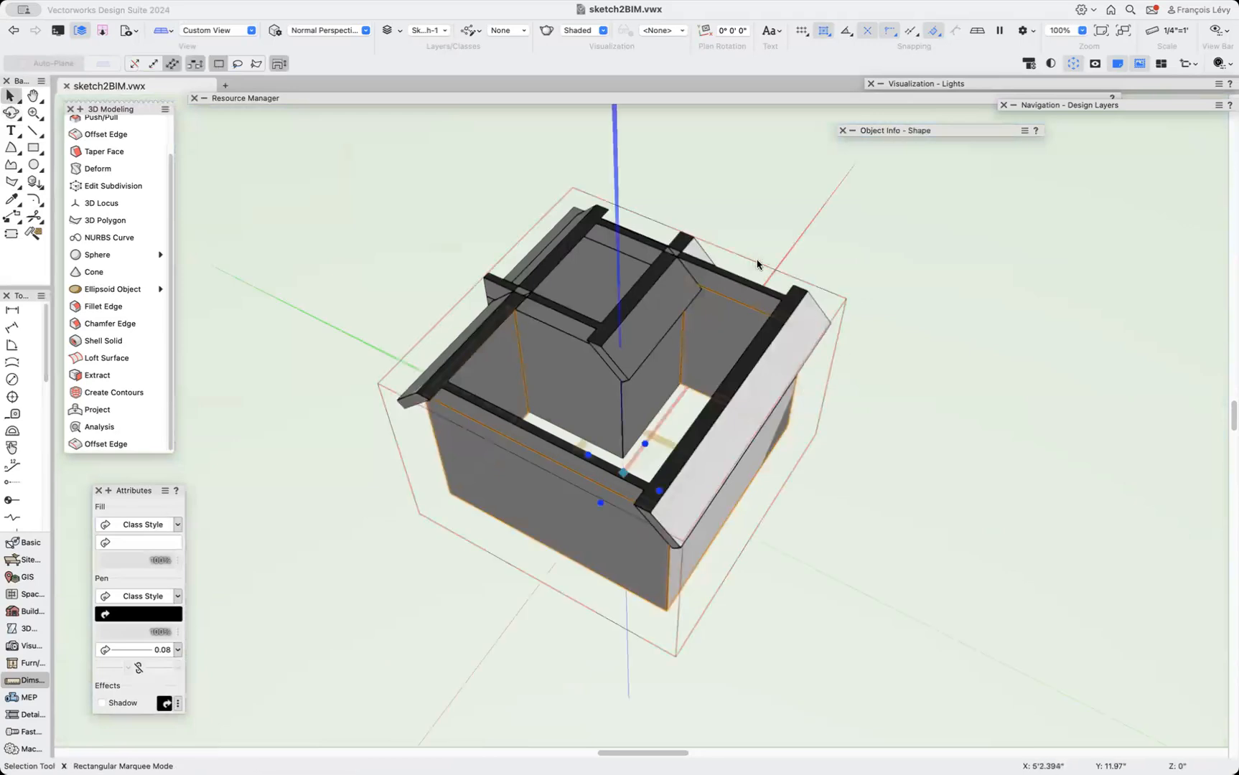
click(757, 264)
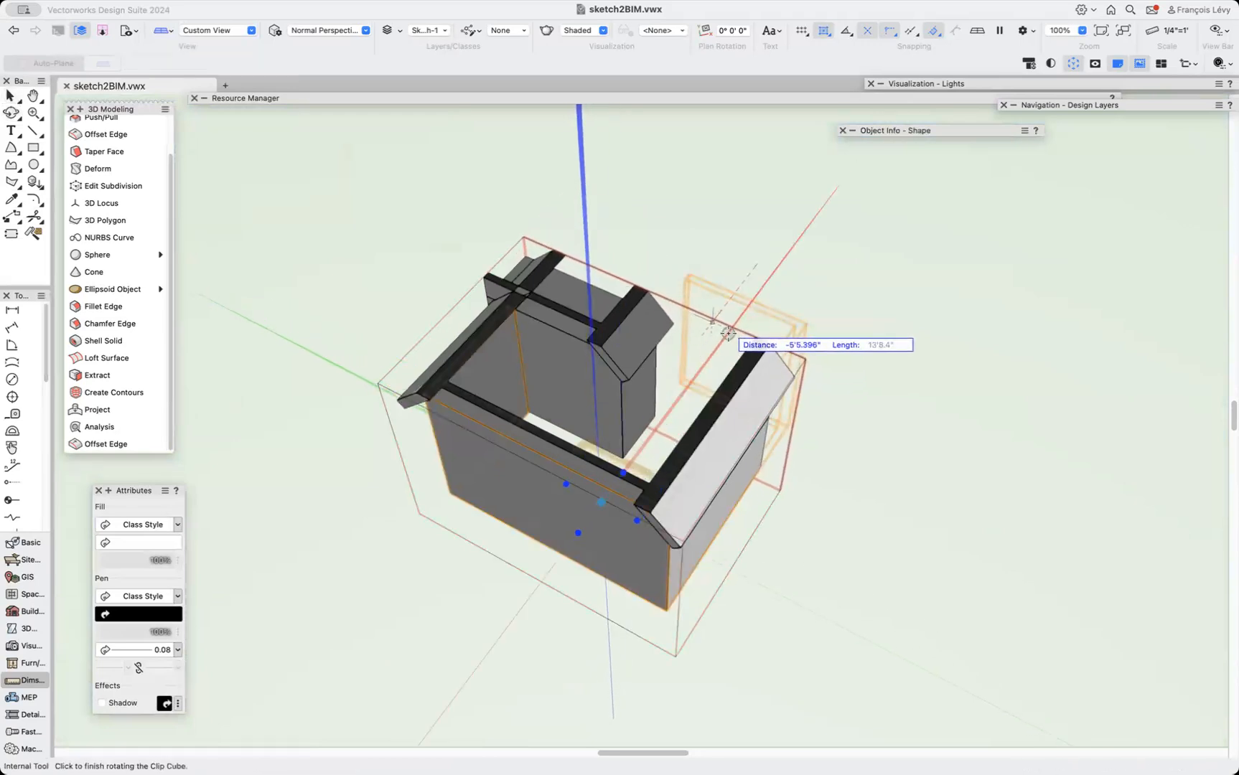
click(797, 226)
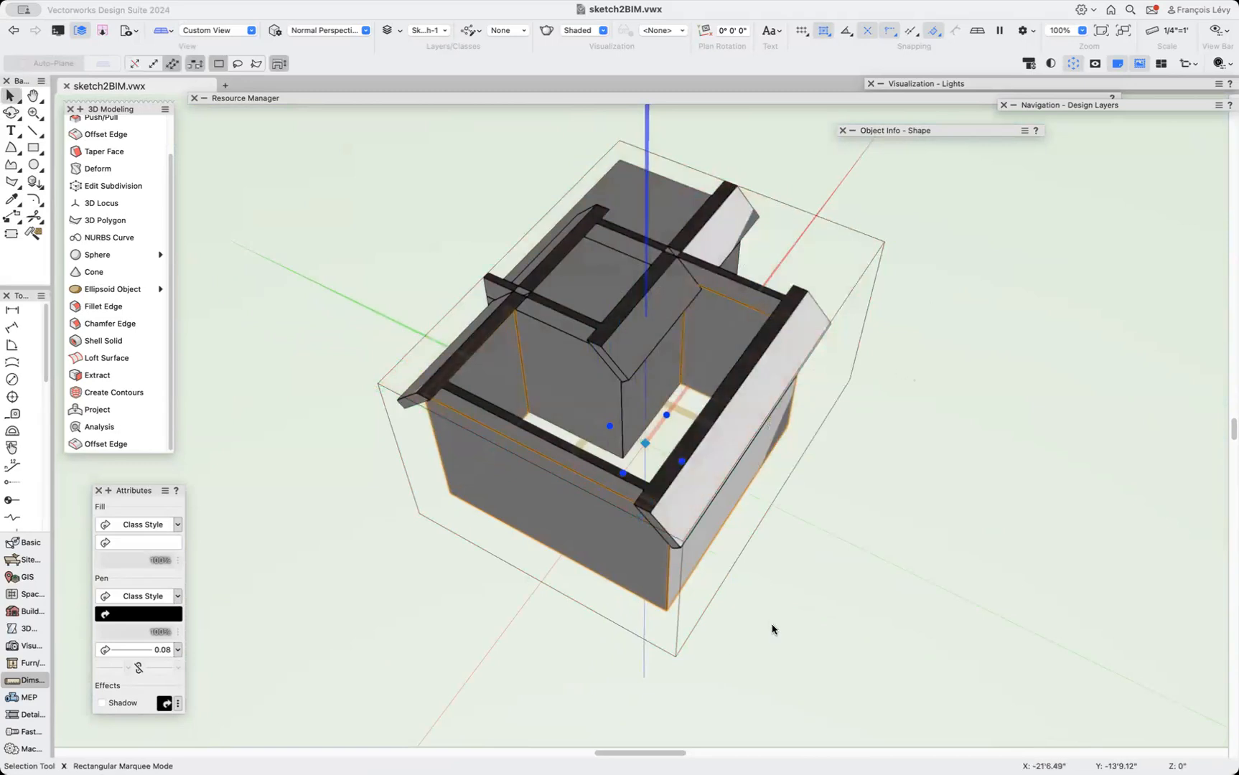
click(1072, 63)
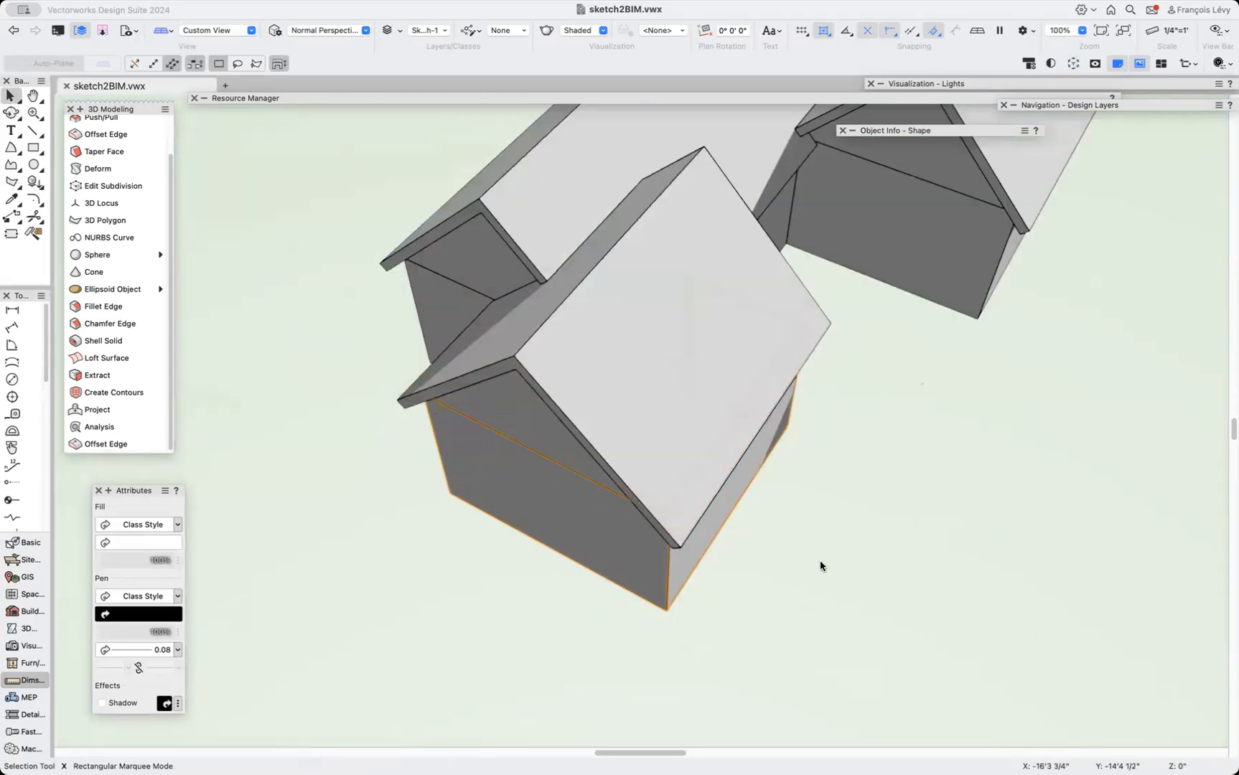
Shell the long central wing's solid 6" thick, removing its bottom face.
key(shift+c)
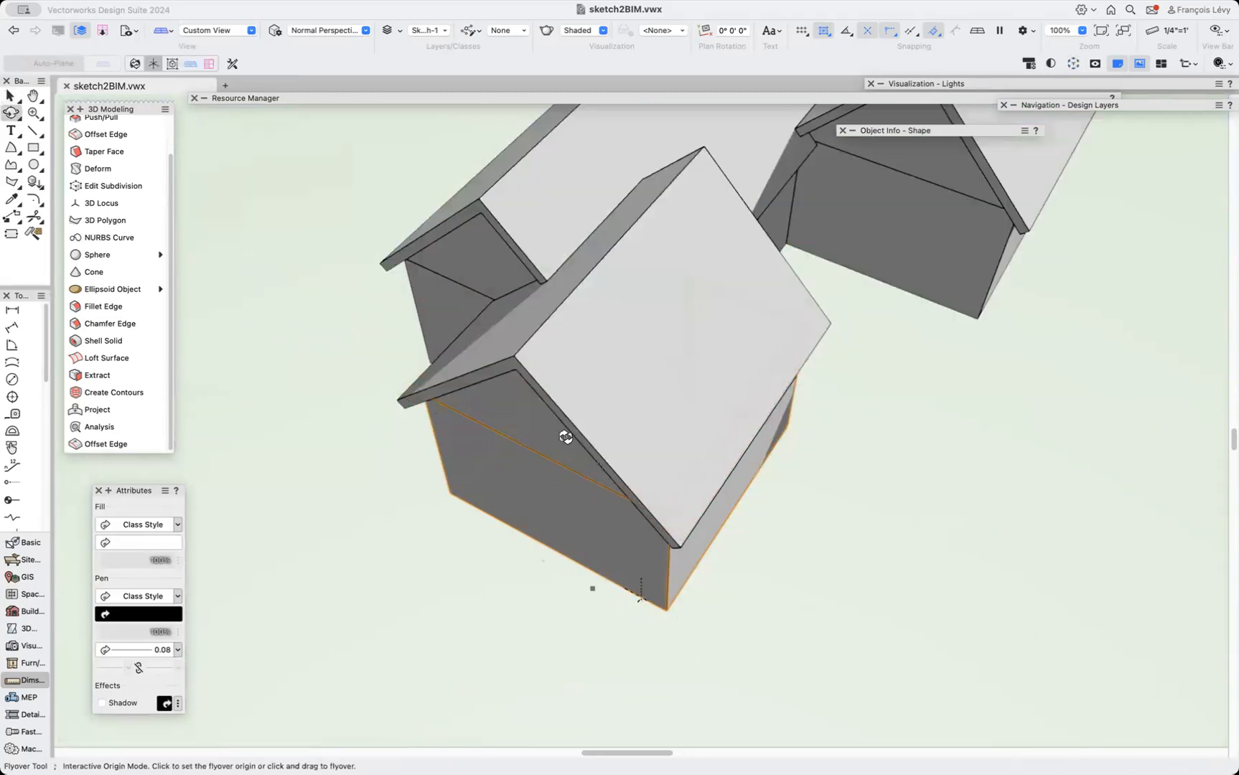
drag(438, 391, 615, 226)
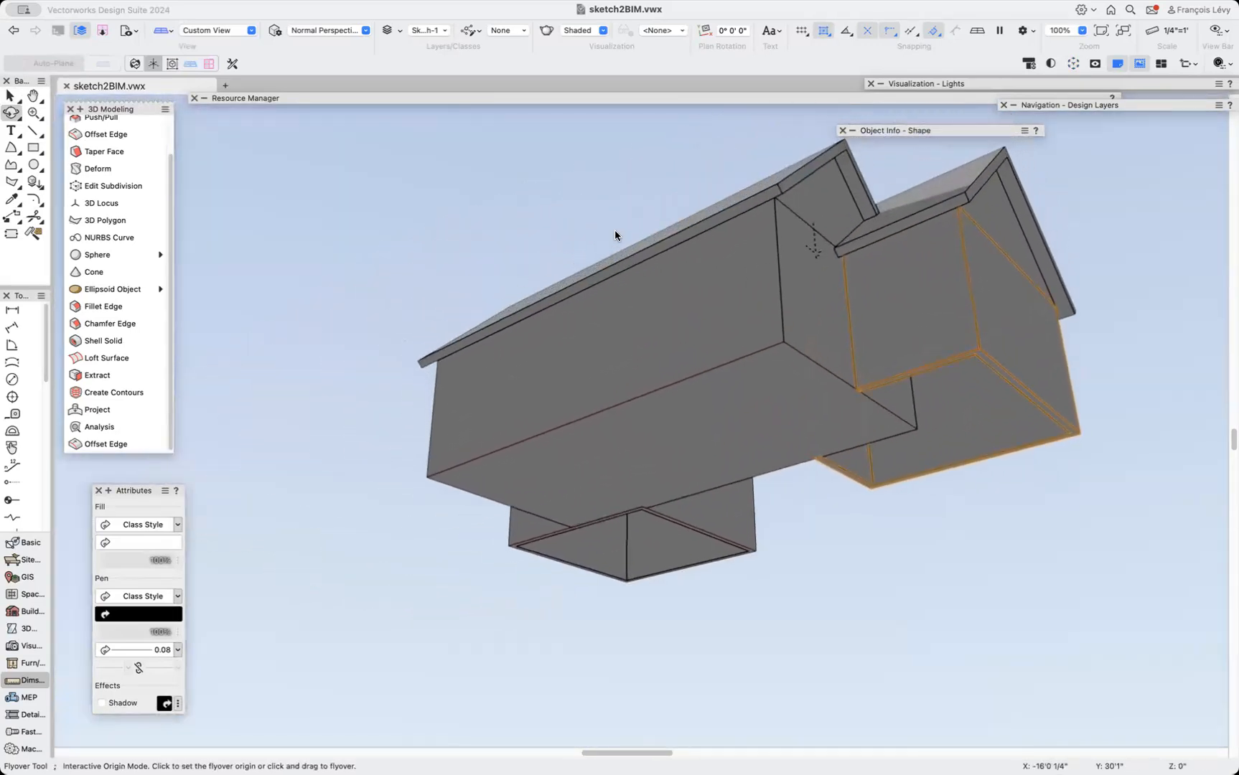
click(103, 341)
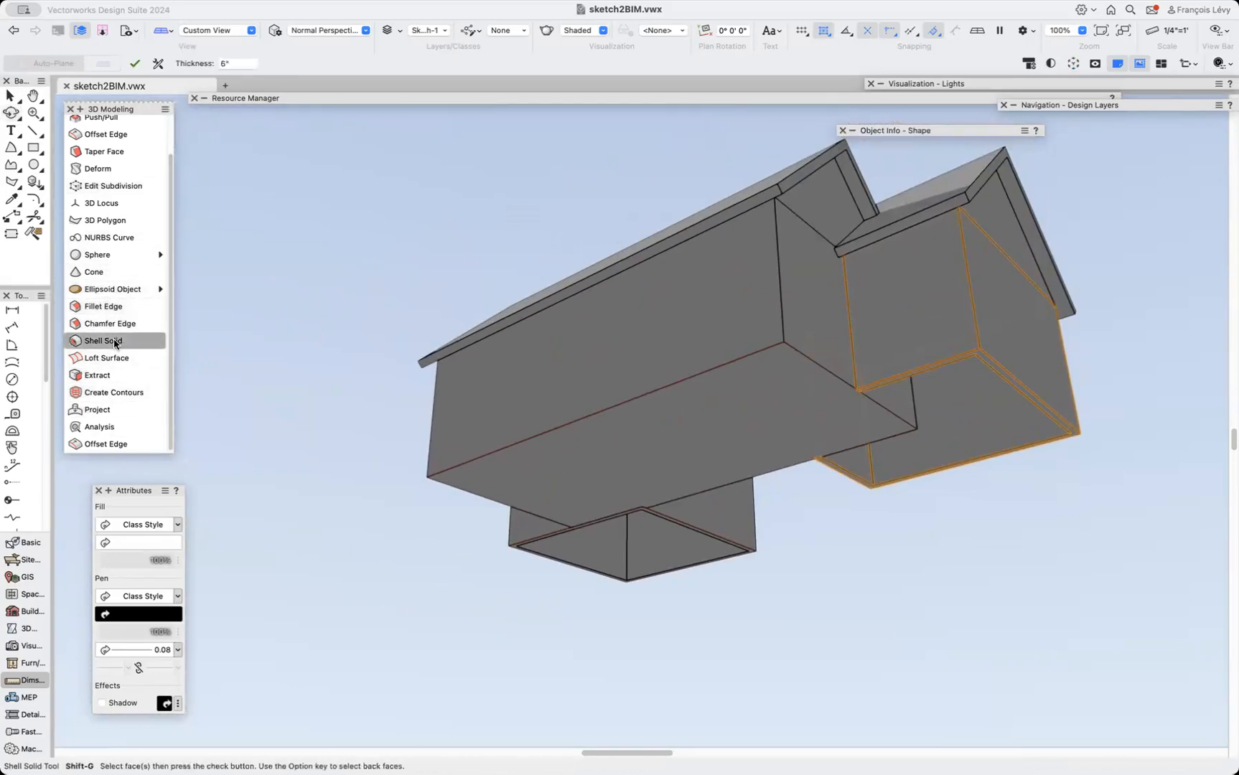
click(702, 420)
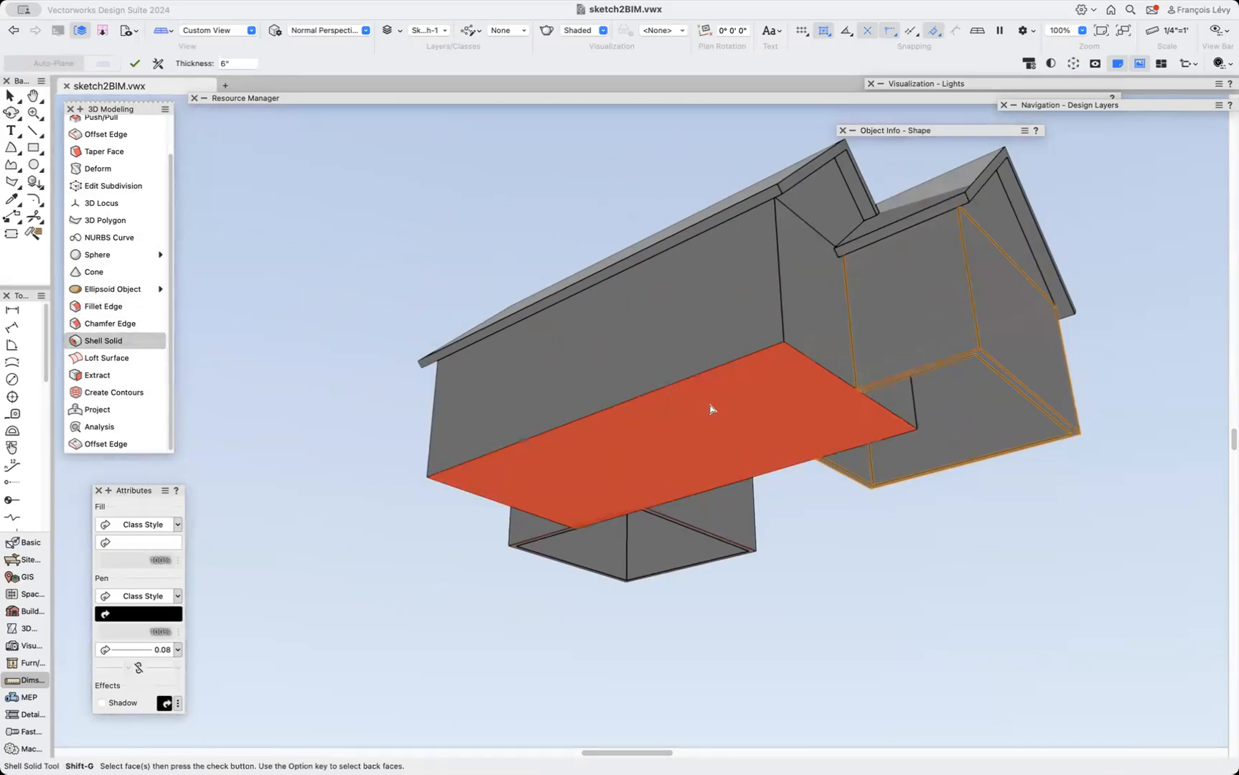
key(Return)
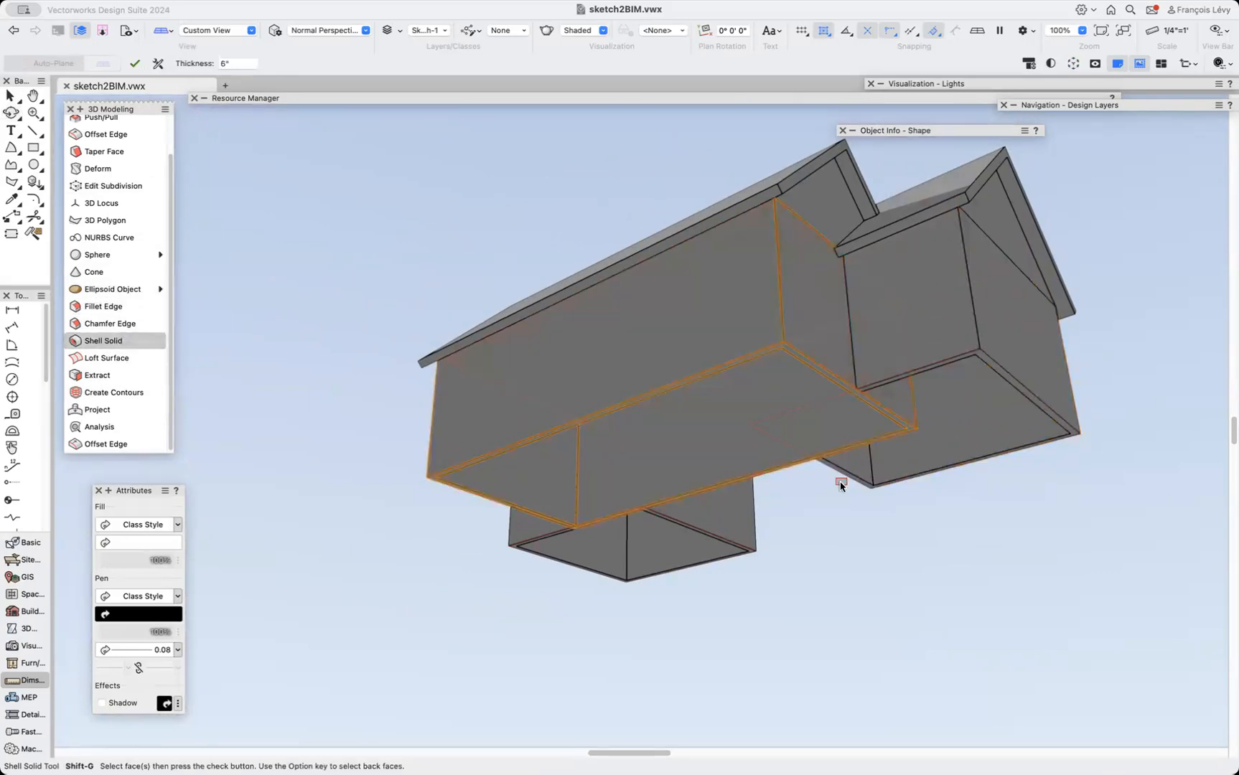
Activate the Rectangle tool in corner-to-corner mode from a side view of the wings.
click(12, 114)
drag(774, 334, 940, 378)
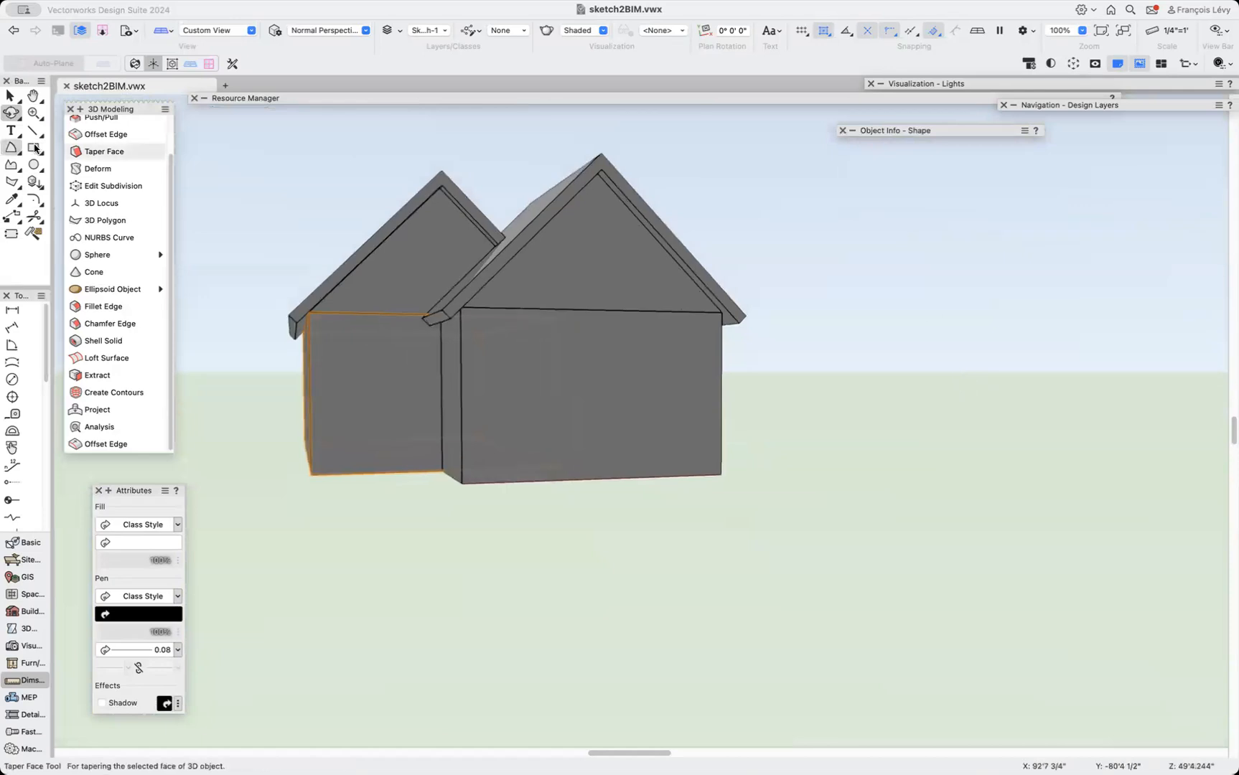
key(4)
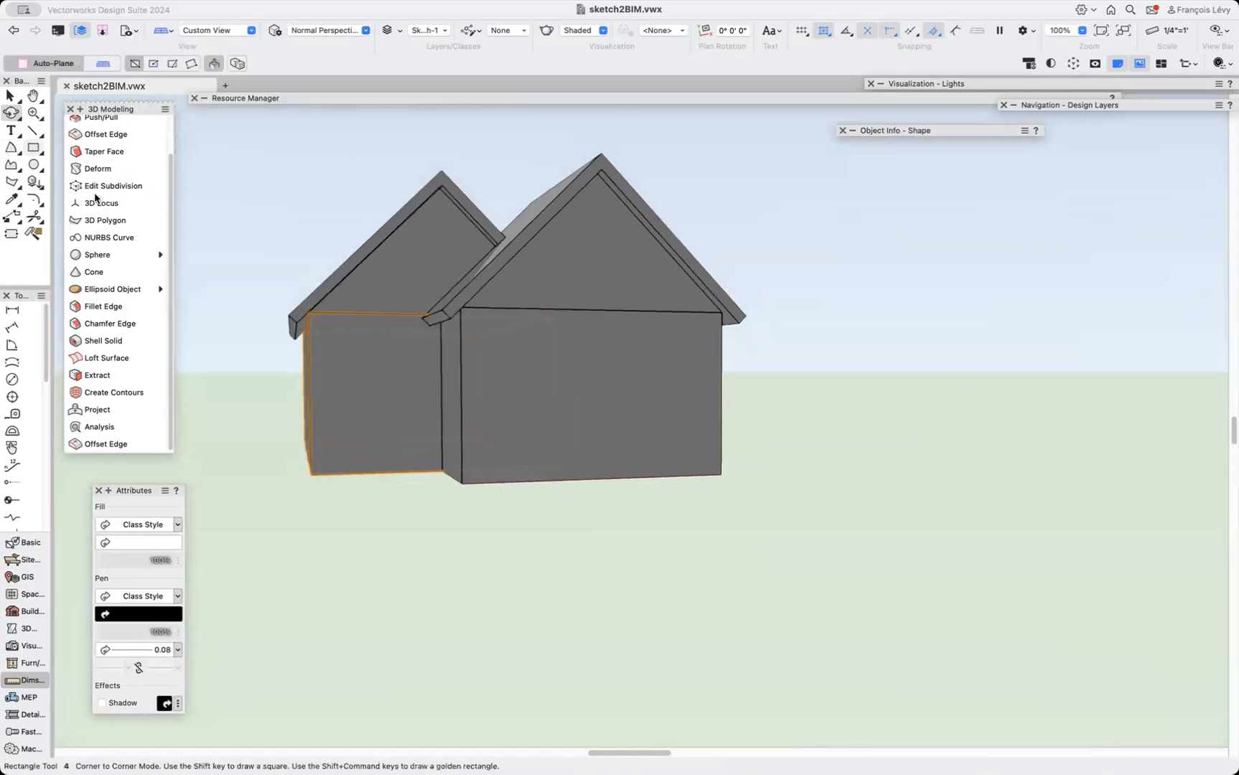
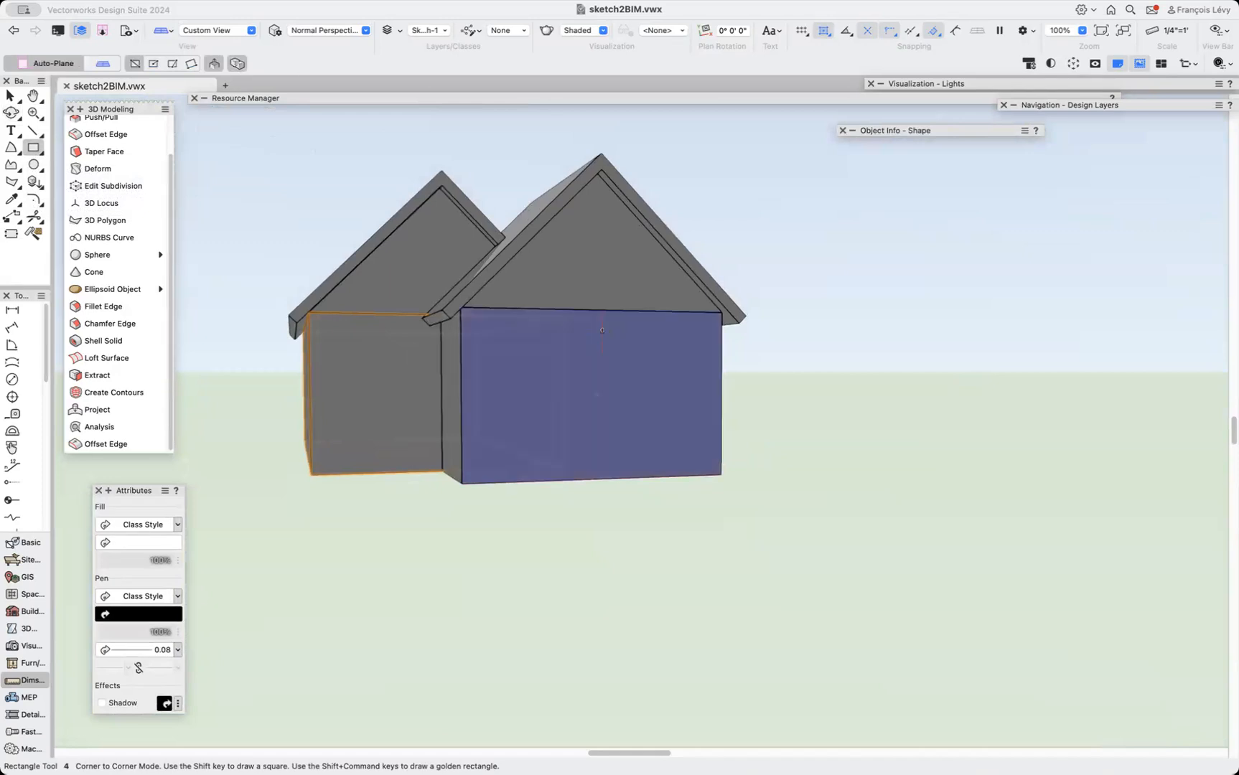
Draw a rectangle covering the front wing's gable-end wall face, about 10' wide by 16' high.
click(461, 483)
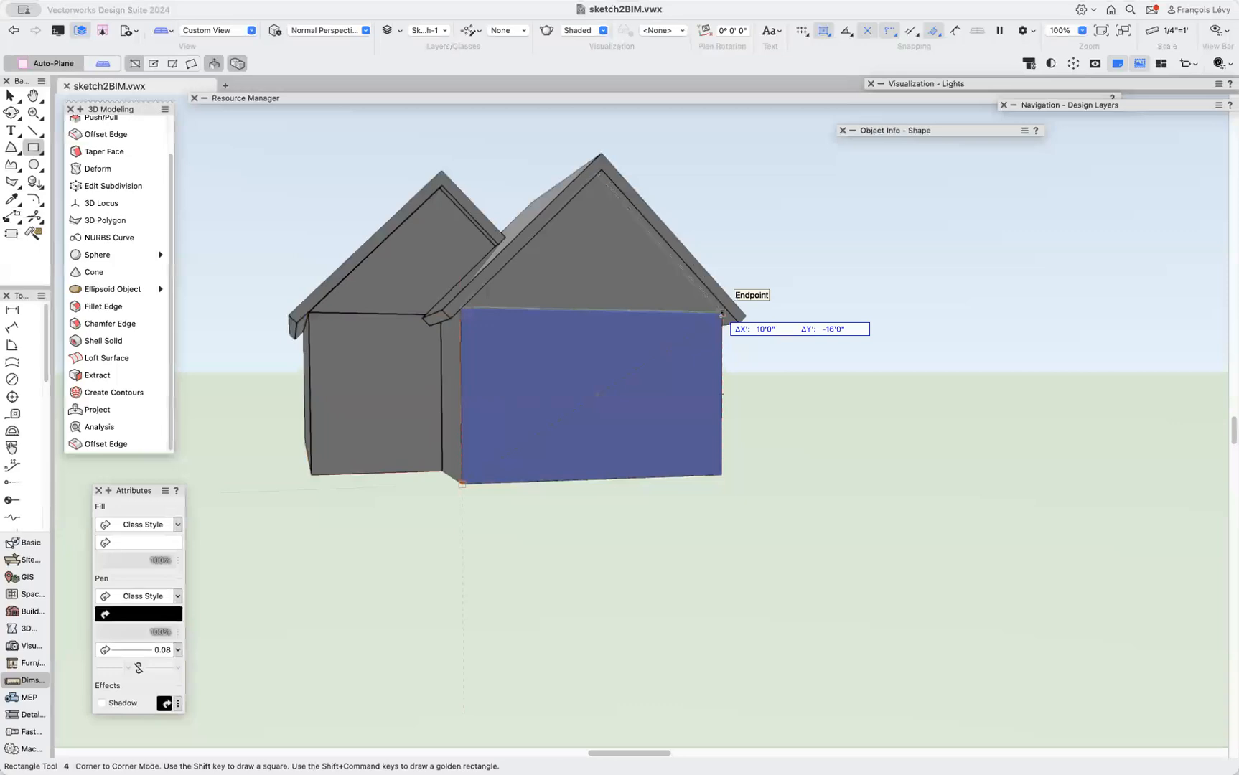
click(720, 314)
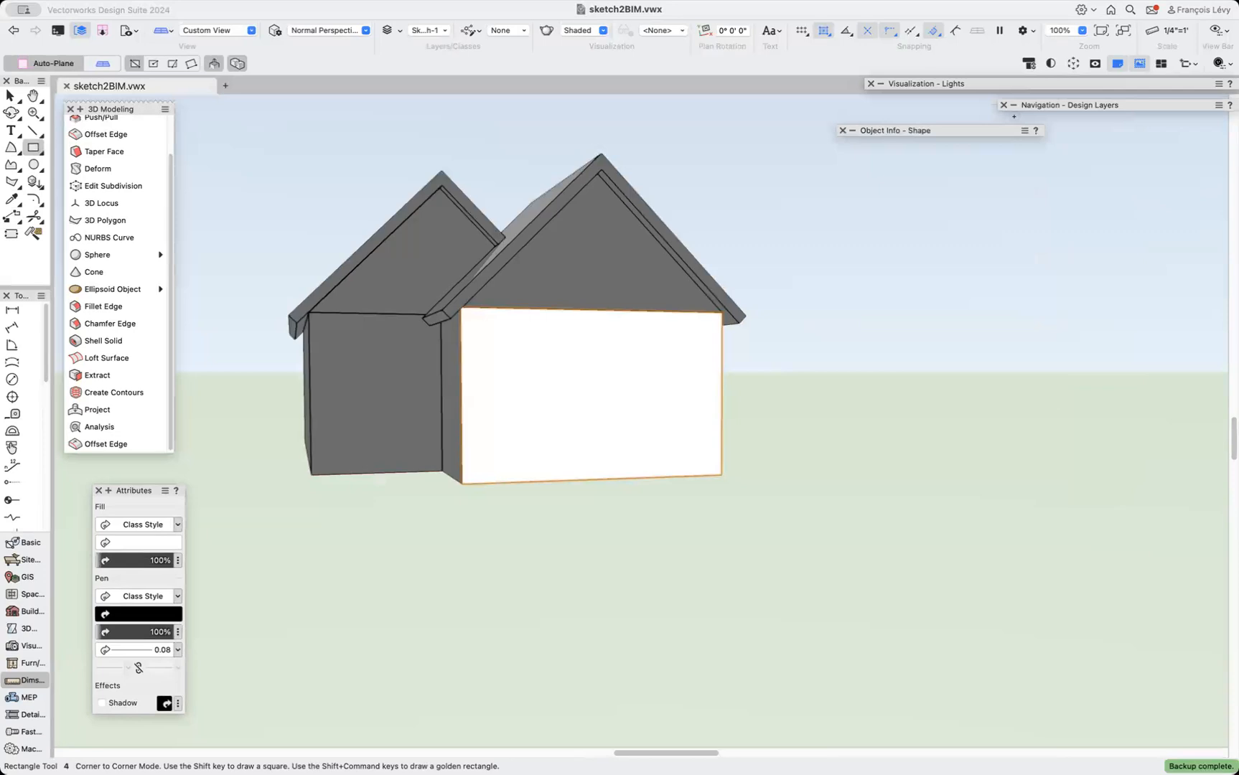
mouse_move(989, 131)
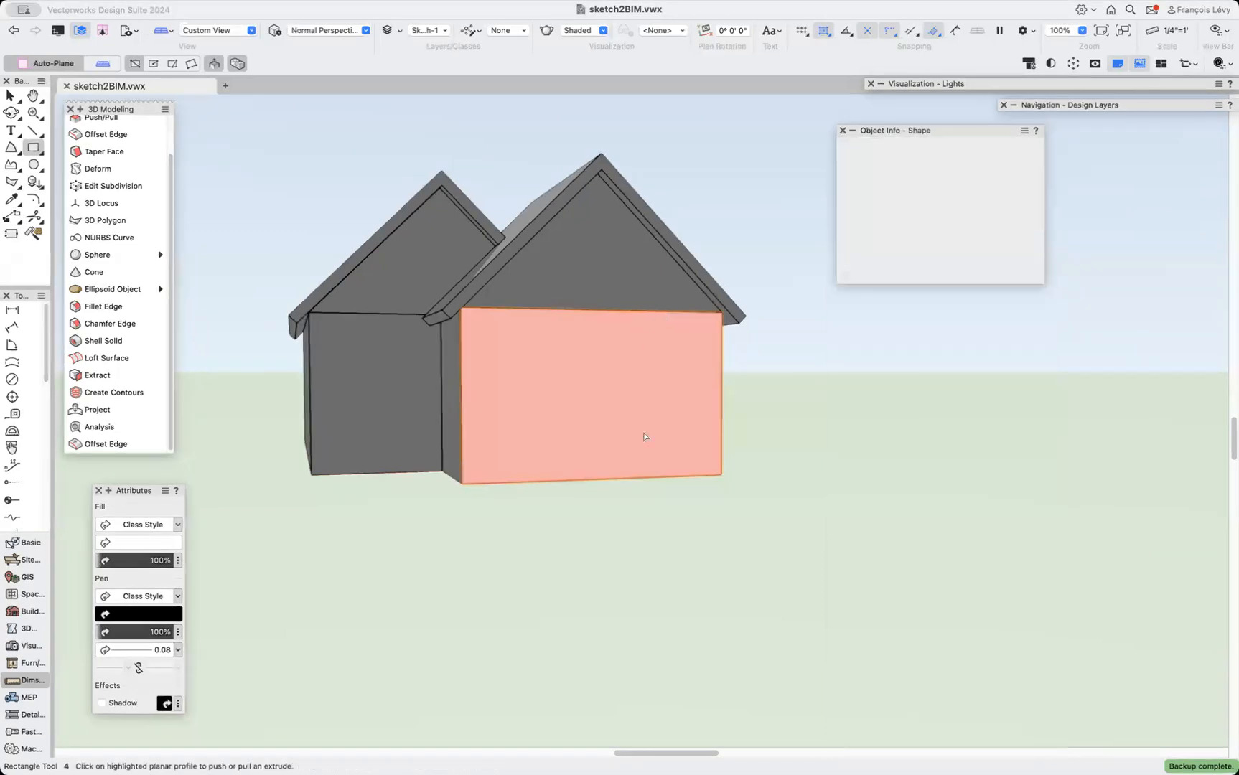
mouse_move(849, 132)
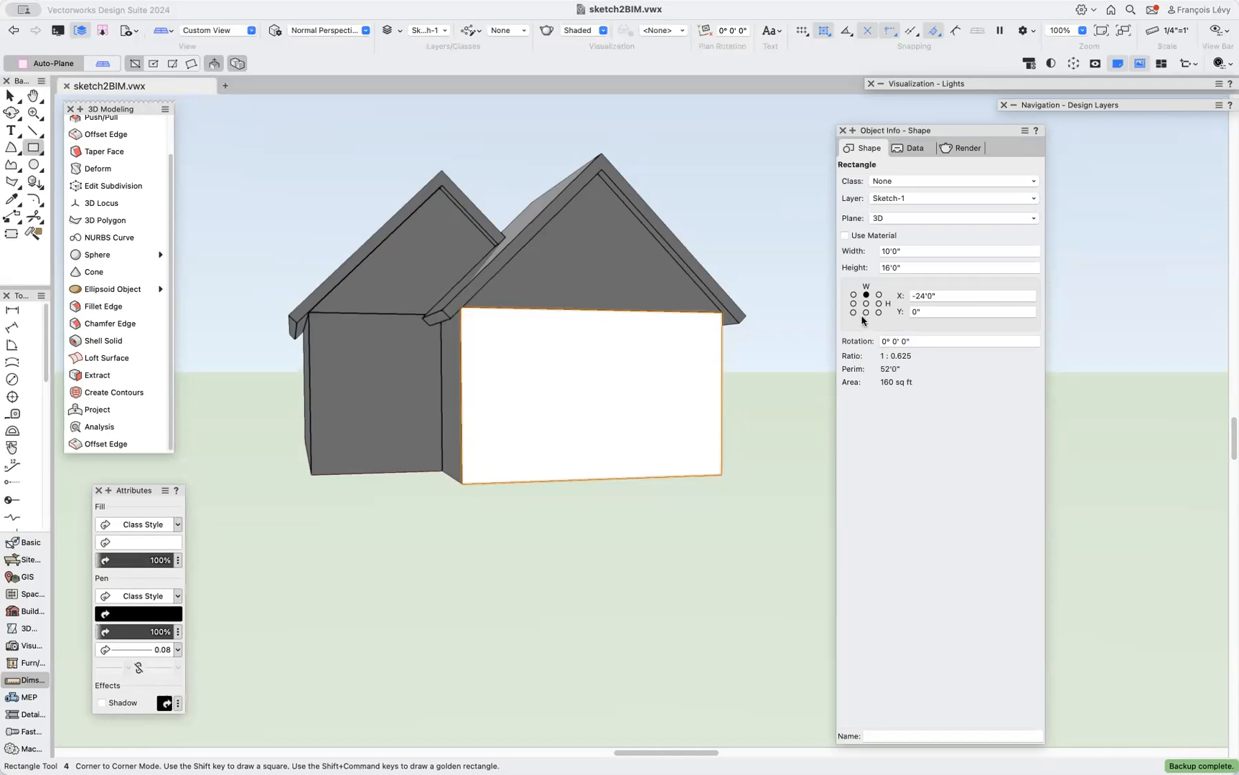
Set the rectangle's height to 9'.
click(910, 267)
text(9)
key(Return)
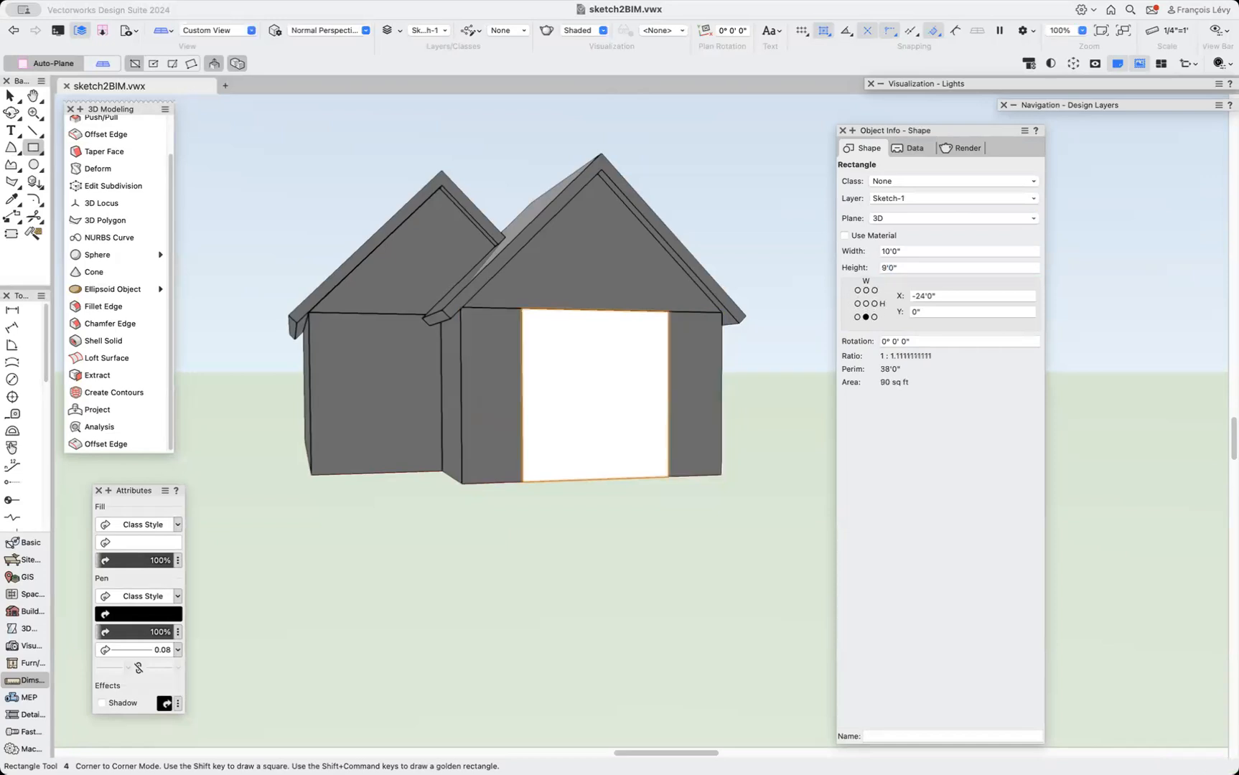
Try setting the rectangle's width to 6' and undo that change.
click(904, 268)
click(916, 252)
text(6)
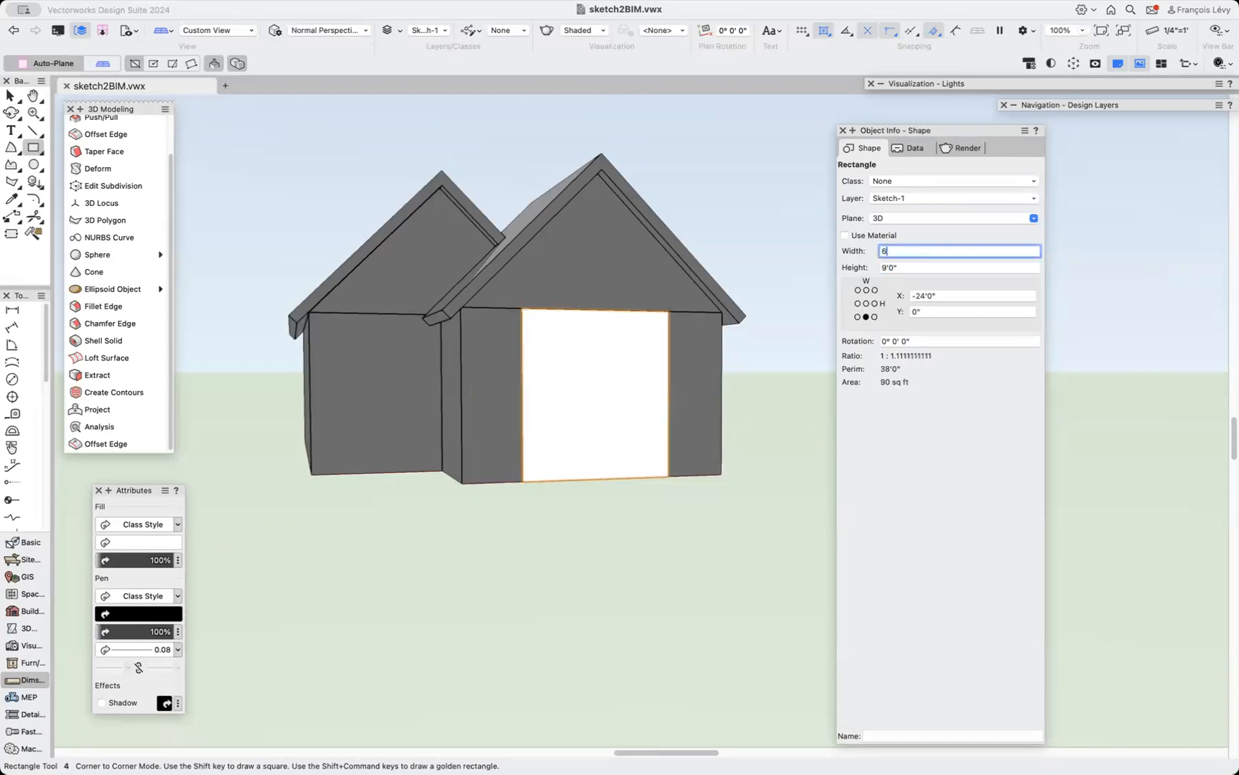
key(Return)
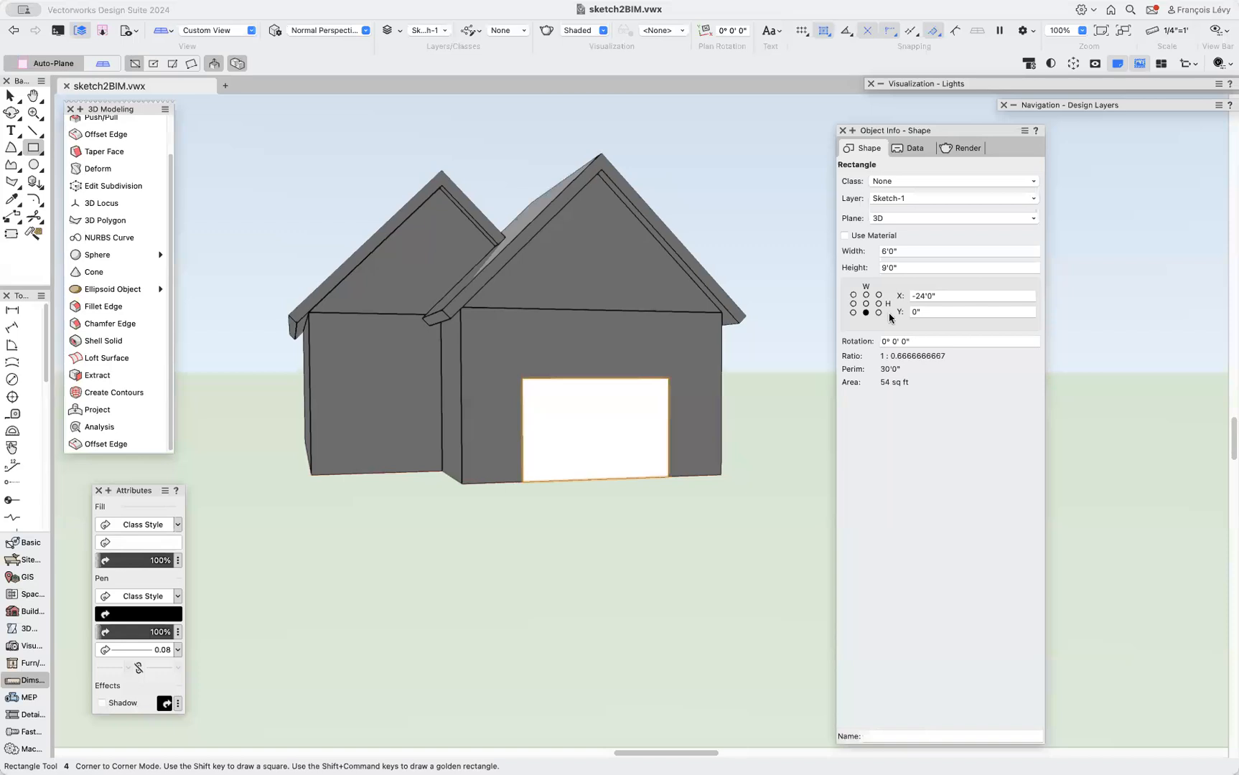
key(super+z)
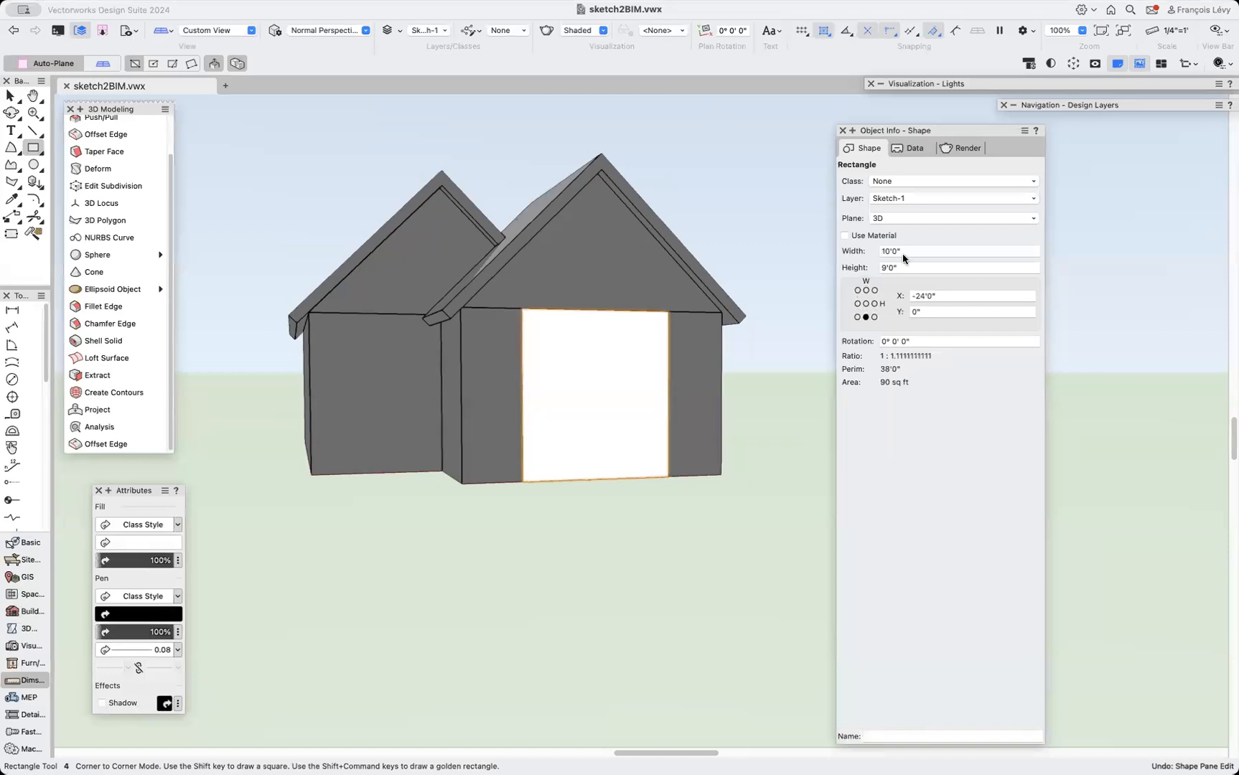
Set the rectangle's width to 9' and its height to 6'.
drag(902, 253, 858, 250)
text(9')
key(Tab)
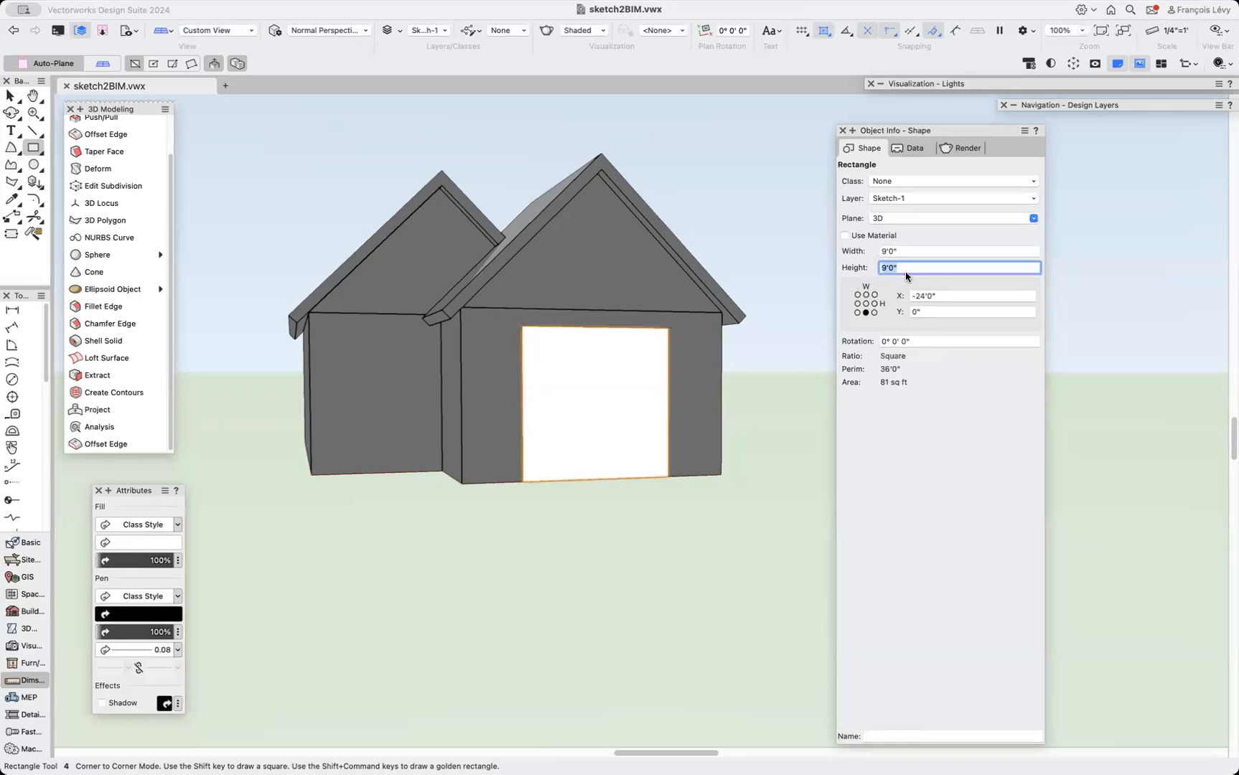
text(6')
key(Tab)
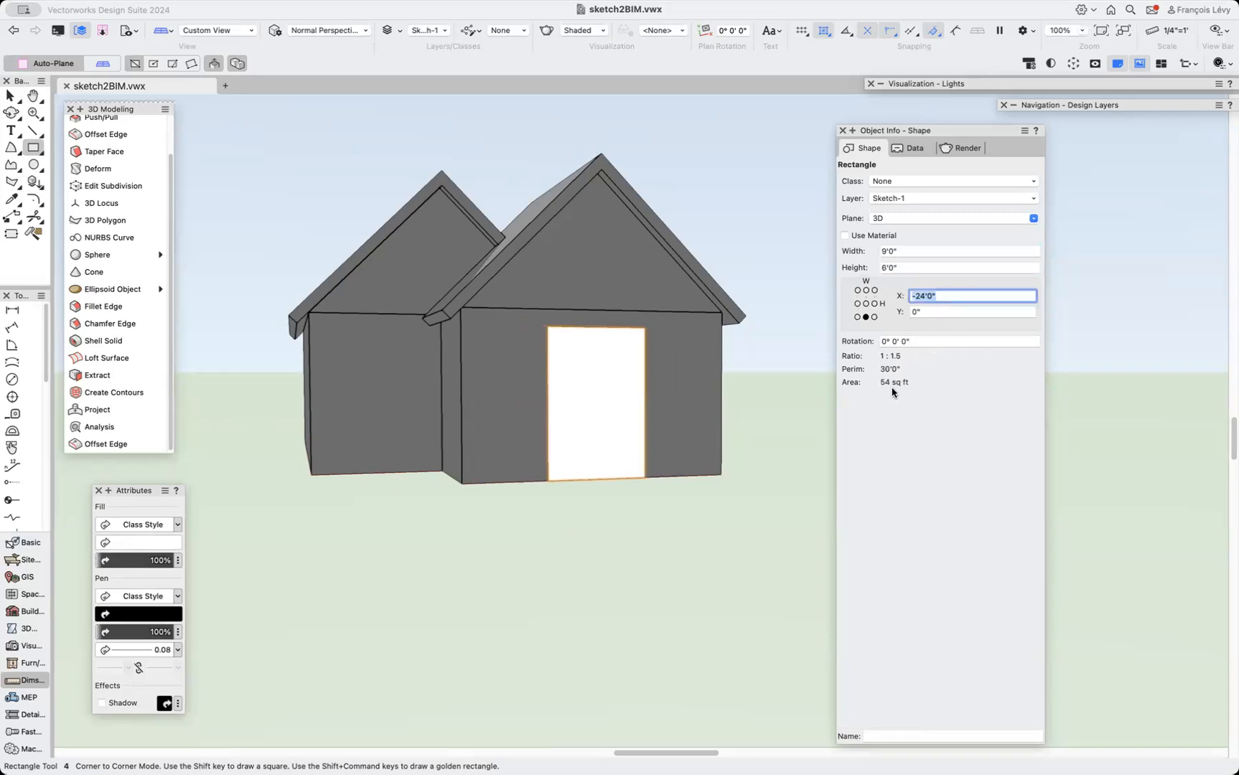
Anchor the rectangle at its top centre and set its width to 7' to form the window outline.
click(866, 290)
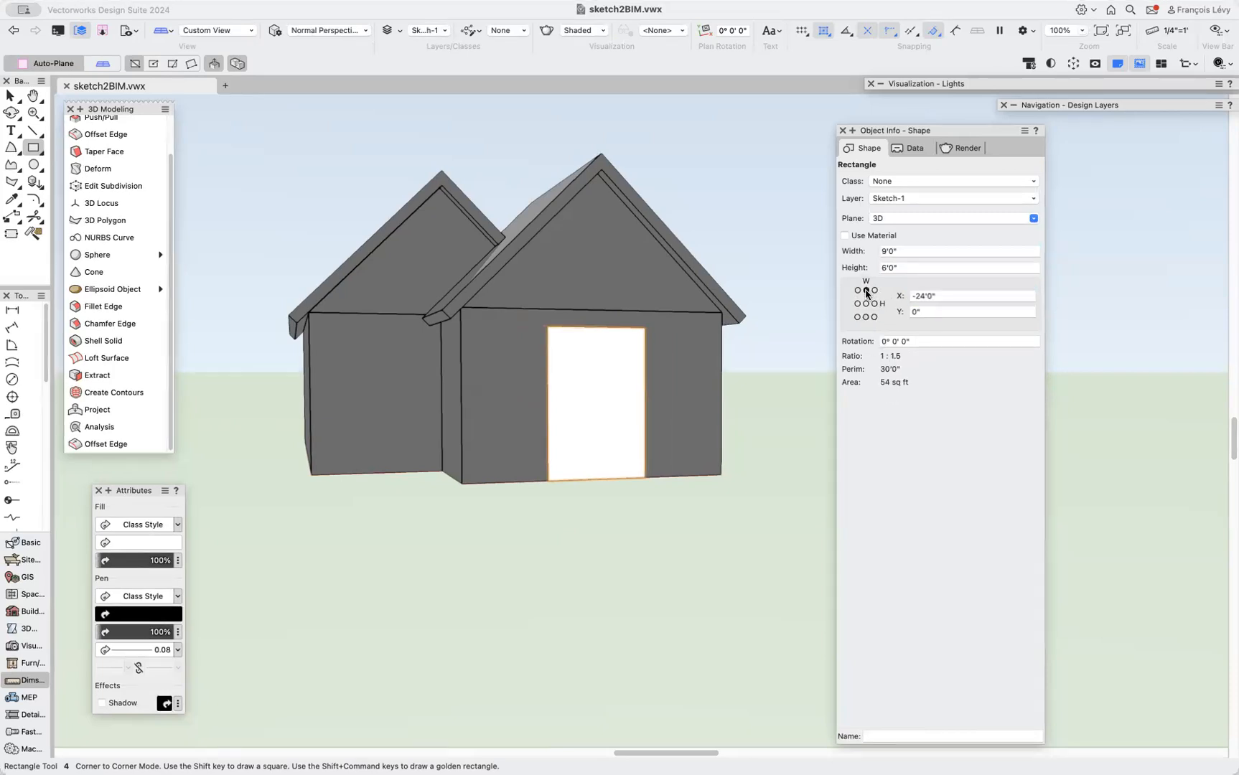
click(904, 249)
text(7)
key(Return)
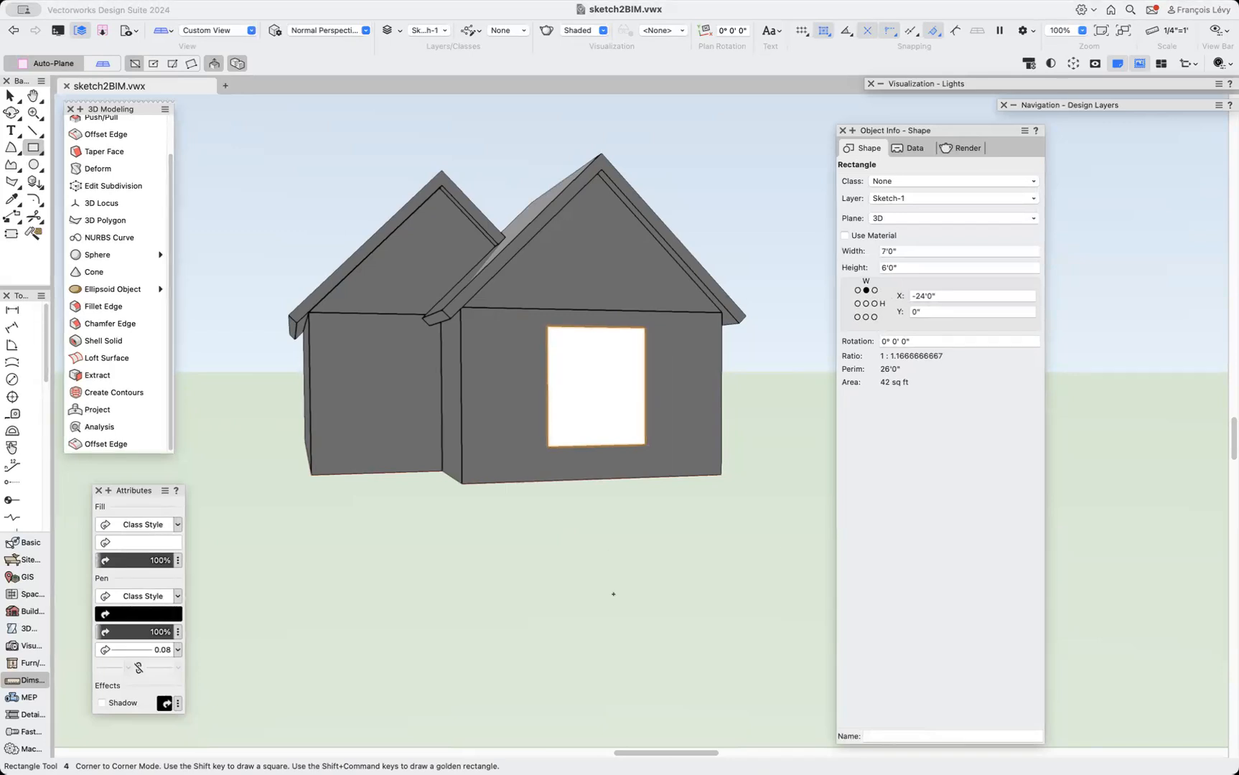
Try pushing the window rectangle into the wall with the Push/Pull tool in Sub-Face mode.
key(x)
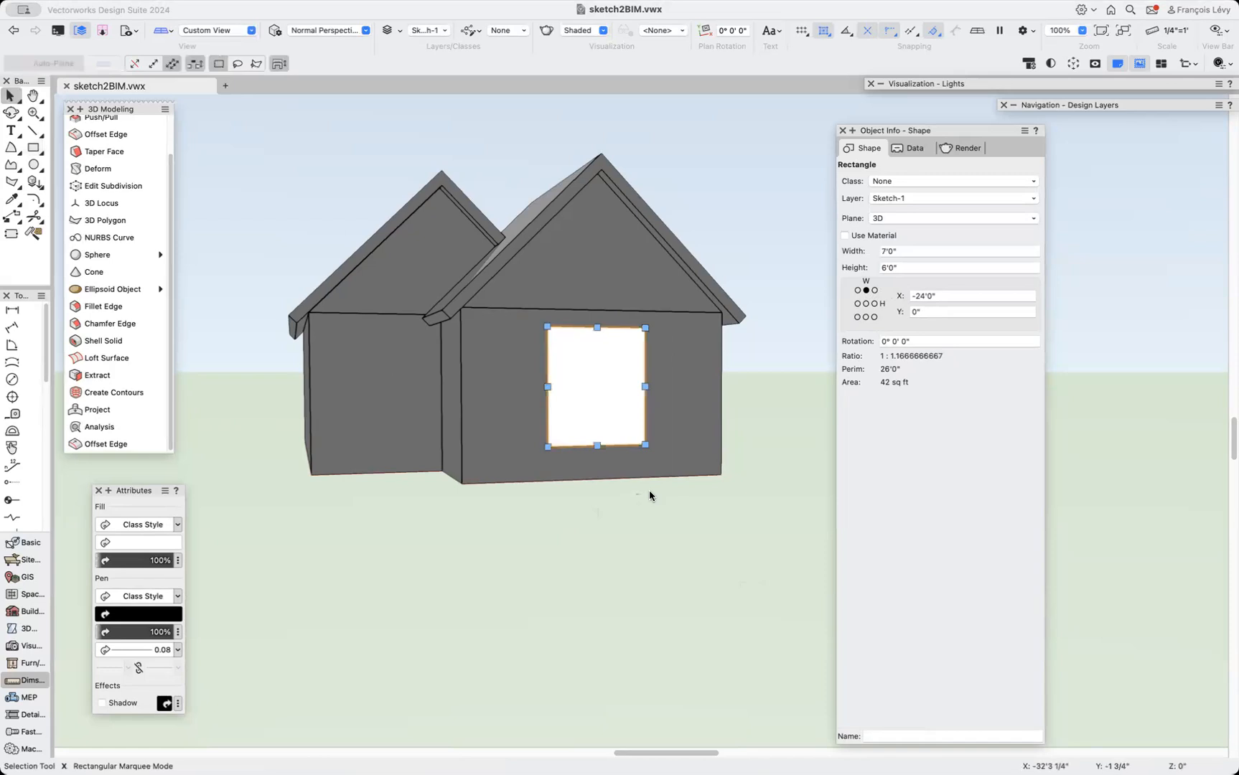
click(11, 113)
drag(591, 282, 630, 304)
click(89, 152)
scroll(94, 155, up, 2)
click(99, 159)
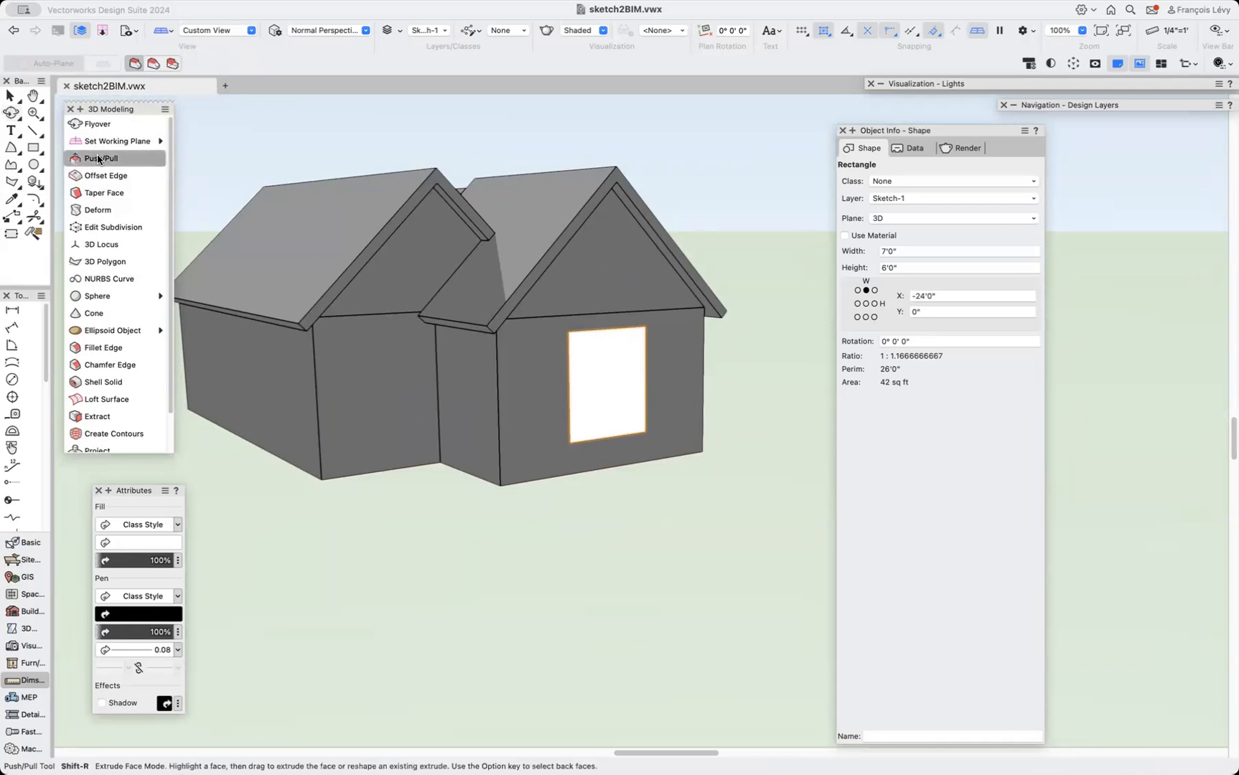
click(172, 64)
click(623, 384)
key(b)
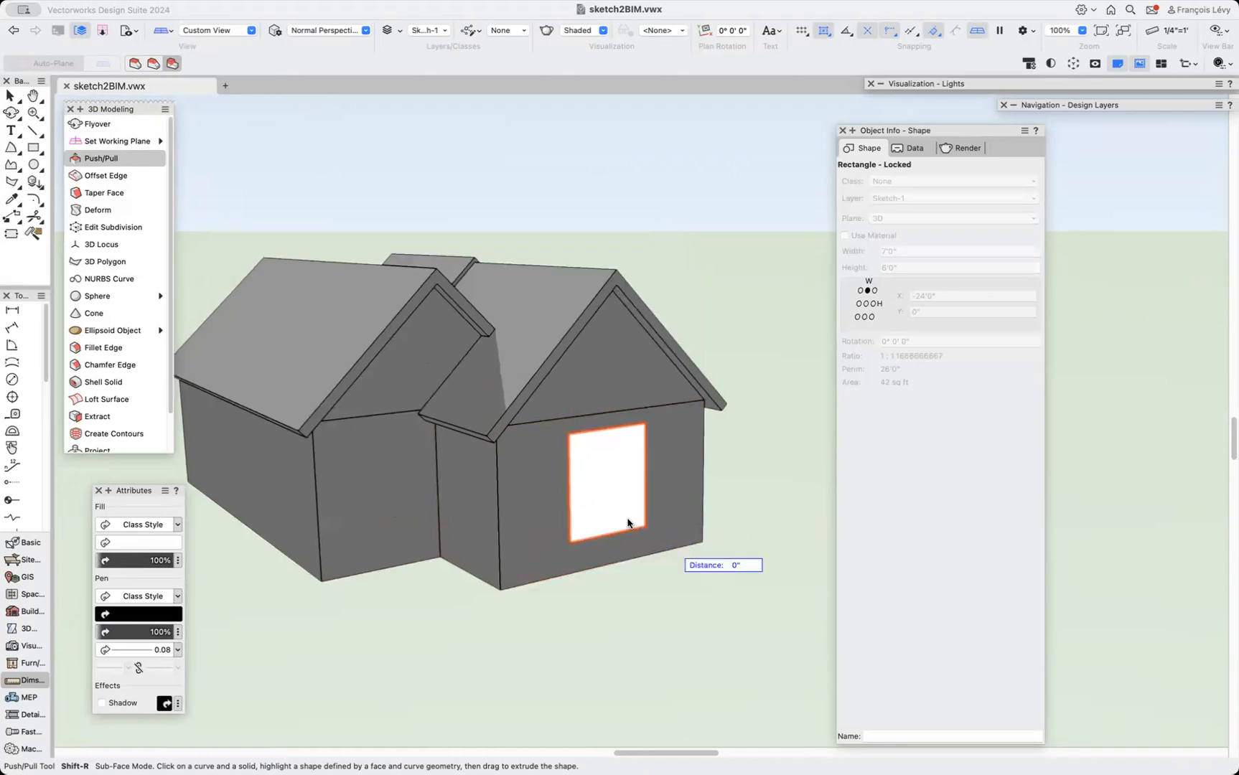
Try Push/Pull's Extrude Face and Move Face modes on the window rectangle.
click(135, 63)
click(632, 514)
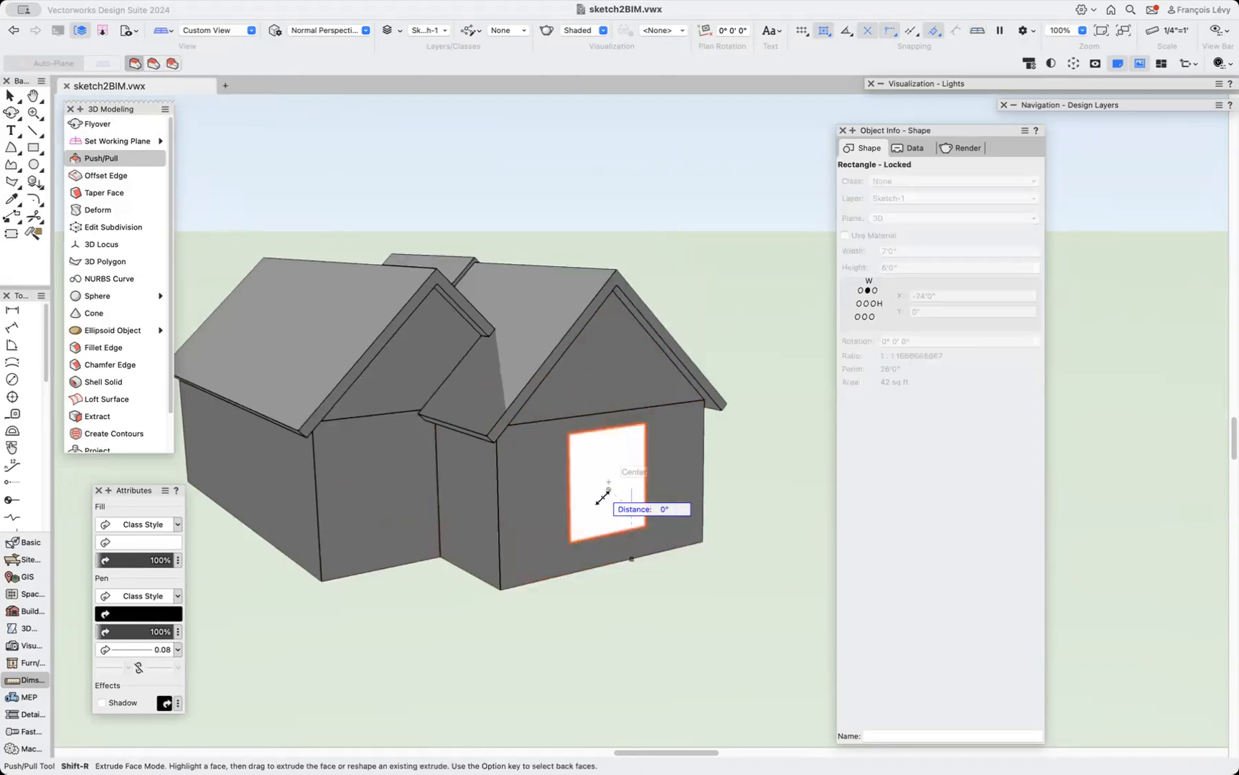
key(u)
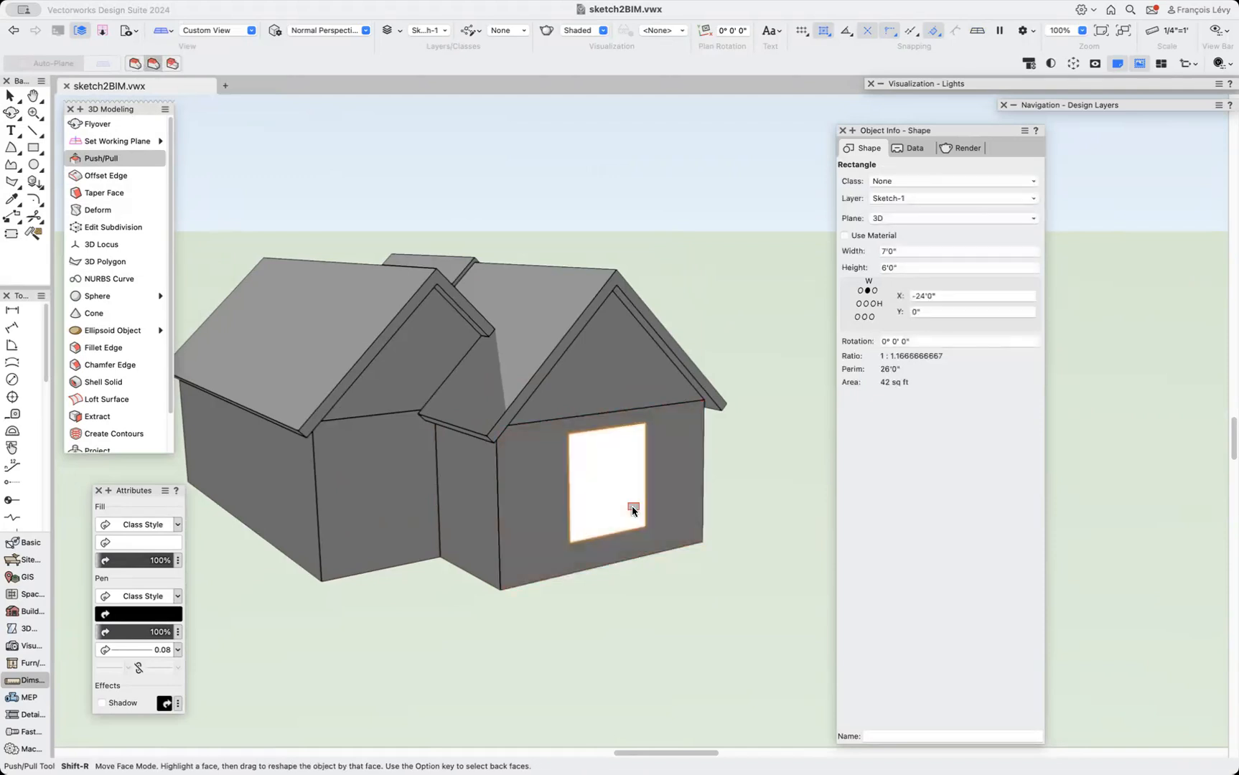
key(u)
click(607, 478)
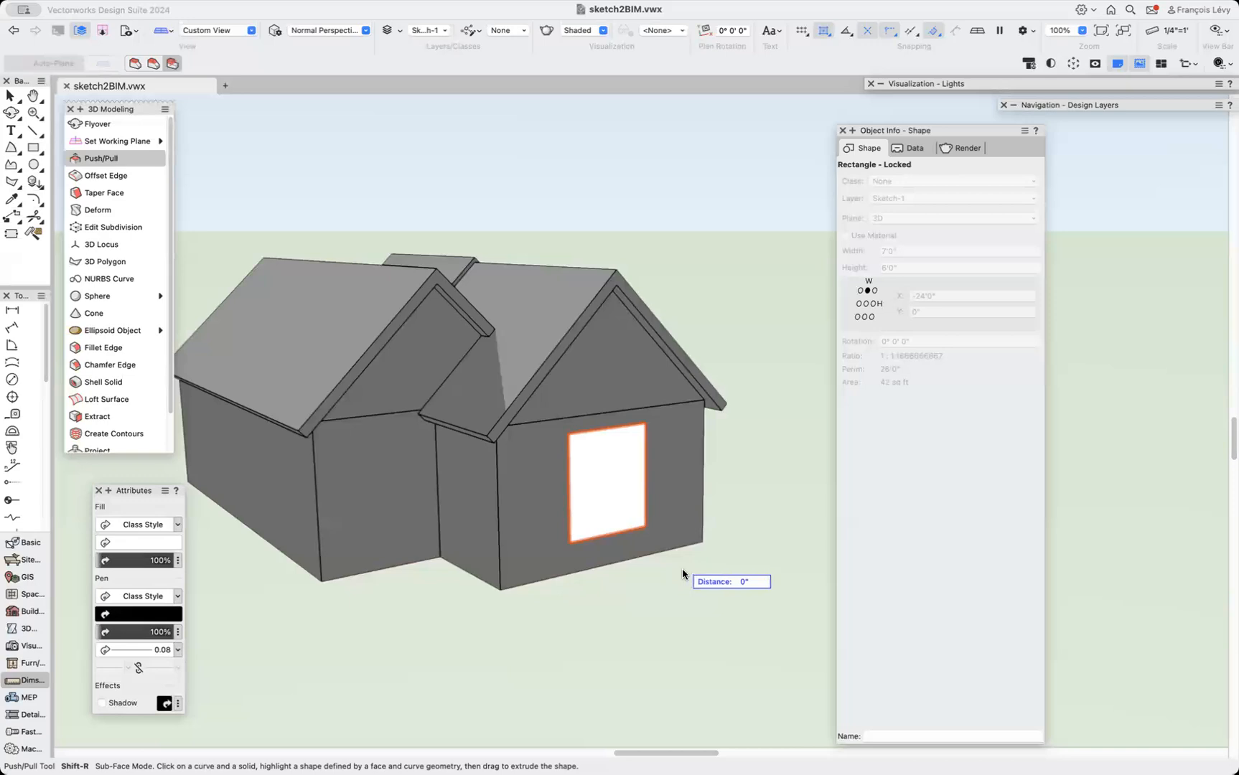
click(153, 64)
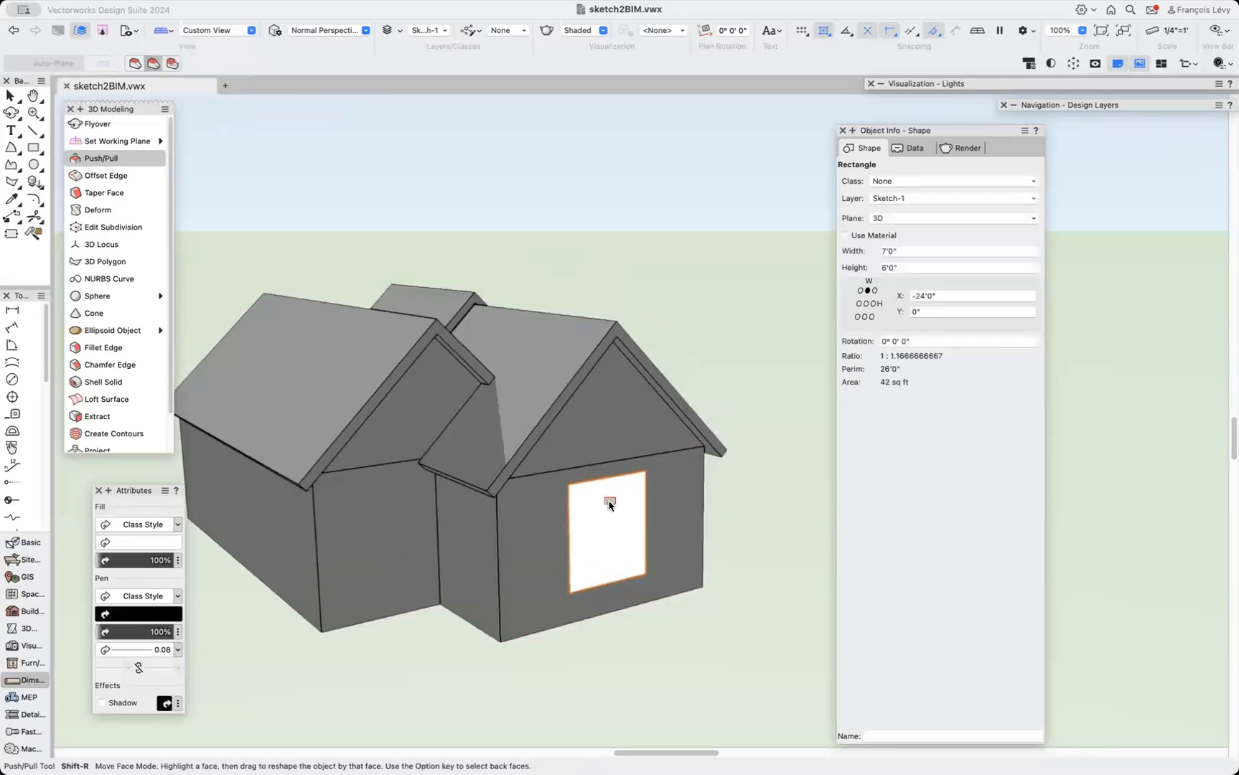
key(x)
click(755, 656)
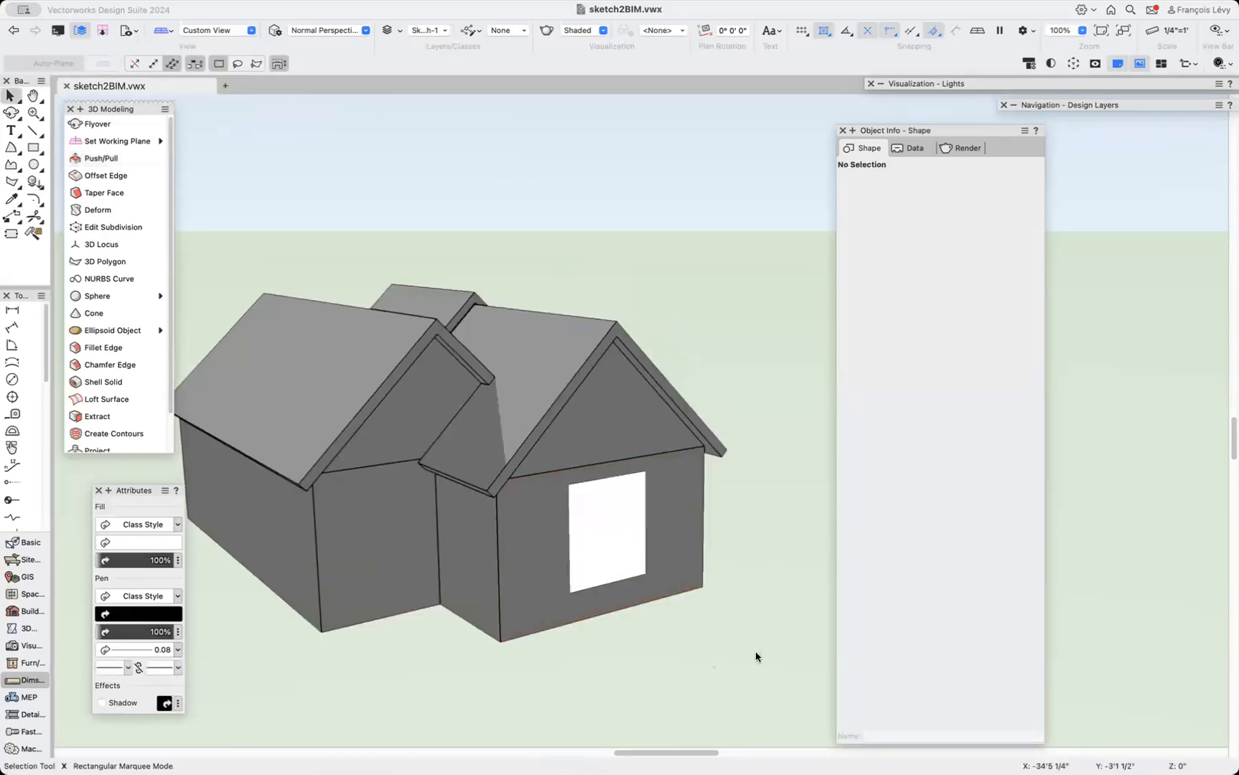
Pull the window rectangle into an extrusion with Push/Pull's Extrude Face mode, then undo it.
scroll(756, 656, down, 5)
click(628, 437)
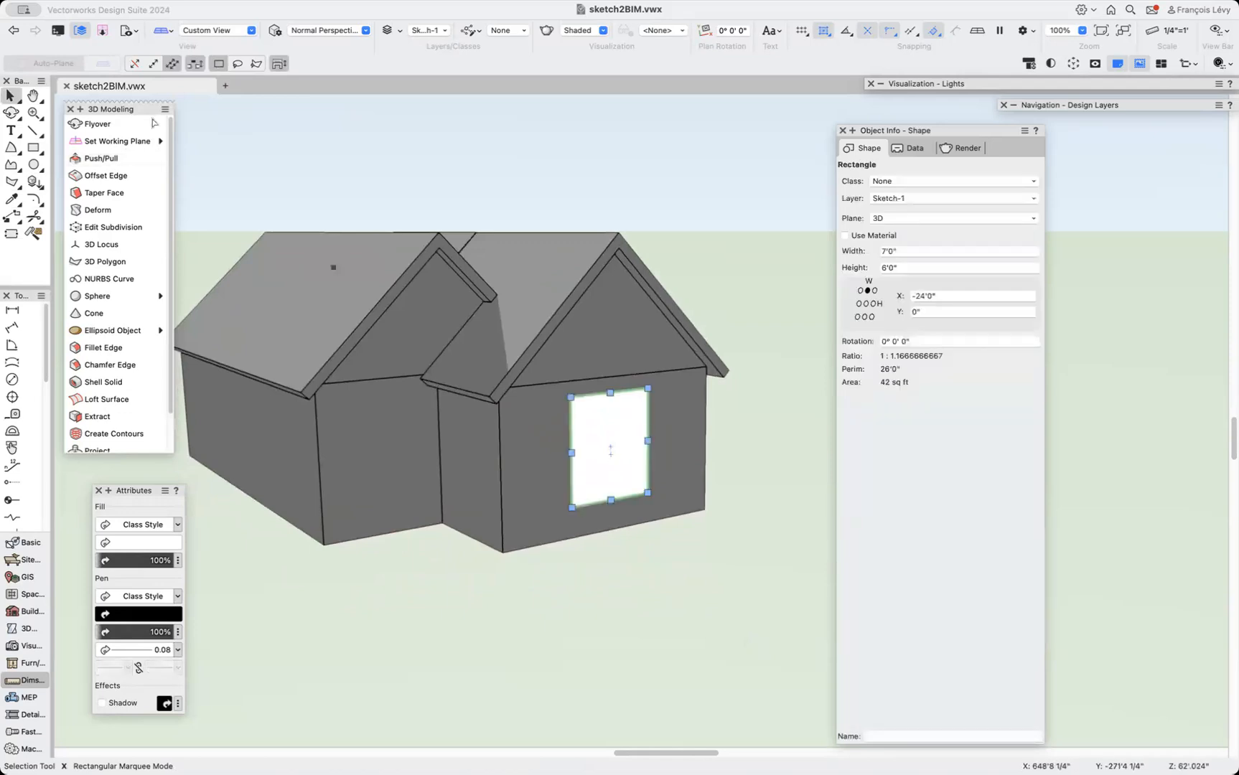
click(101, 160)
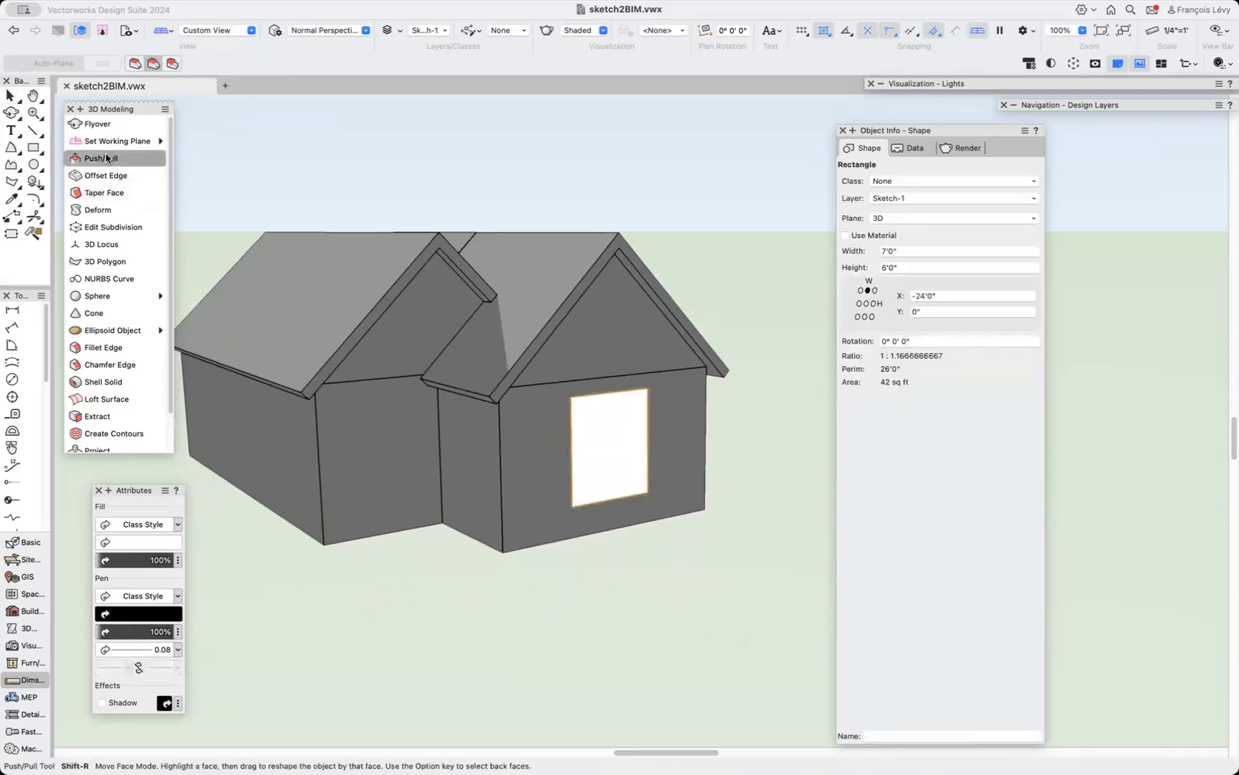
click(33, 147)
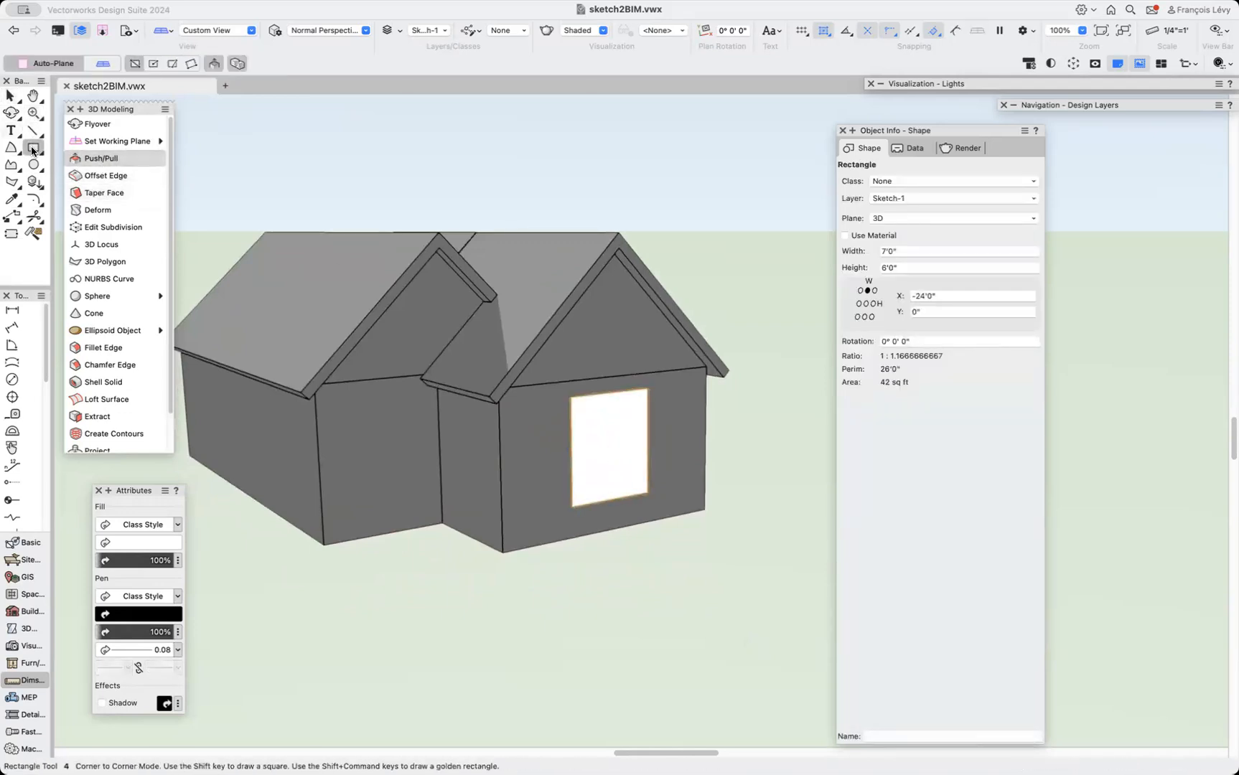
click(111, 160)
click(173, 64)
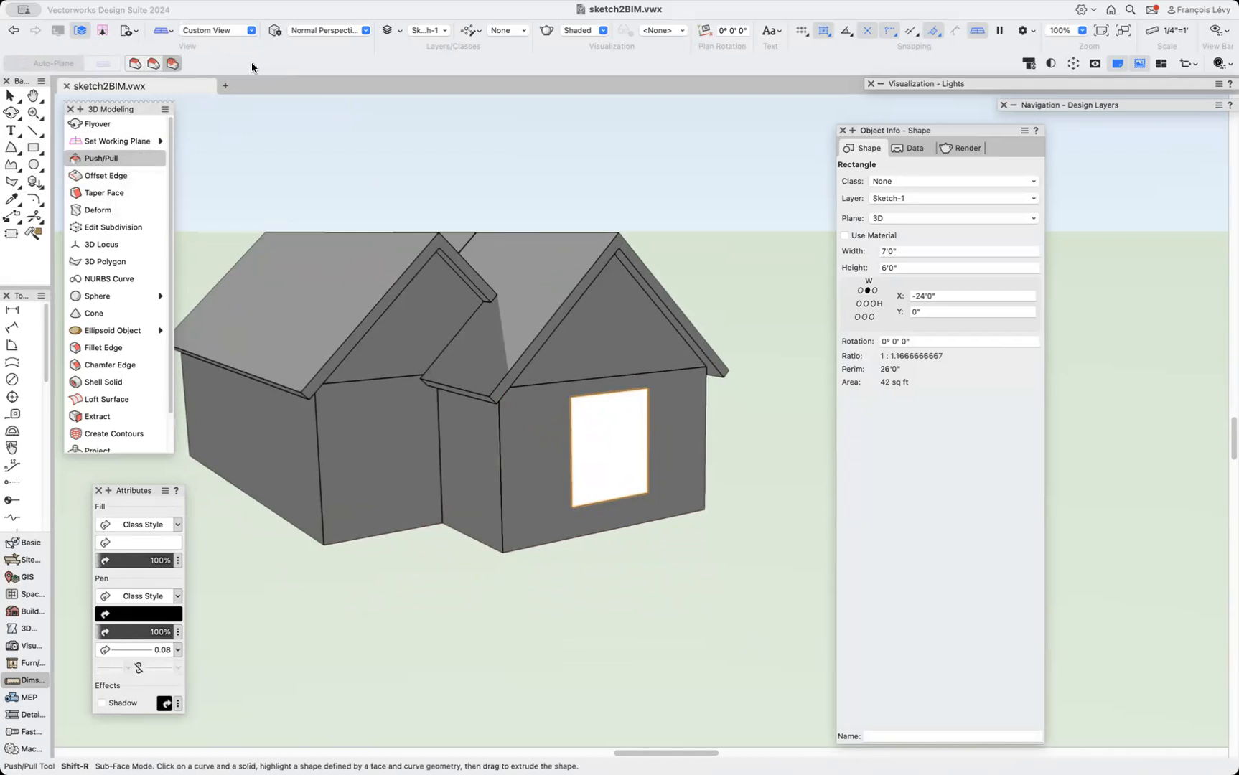
click(170, 32)
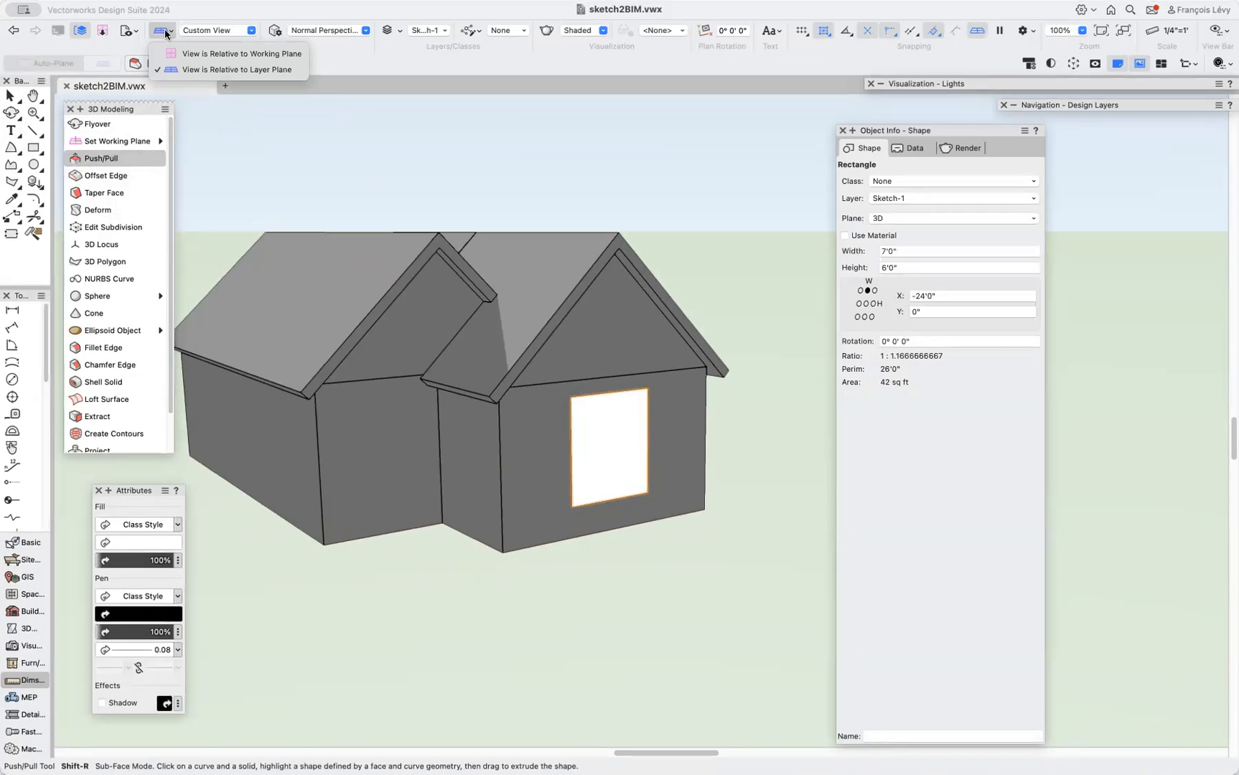
click(196, 53)
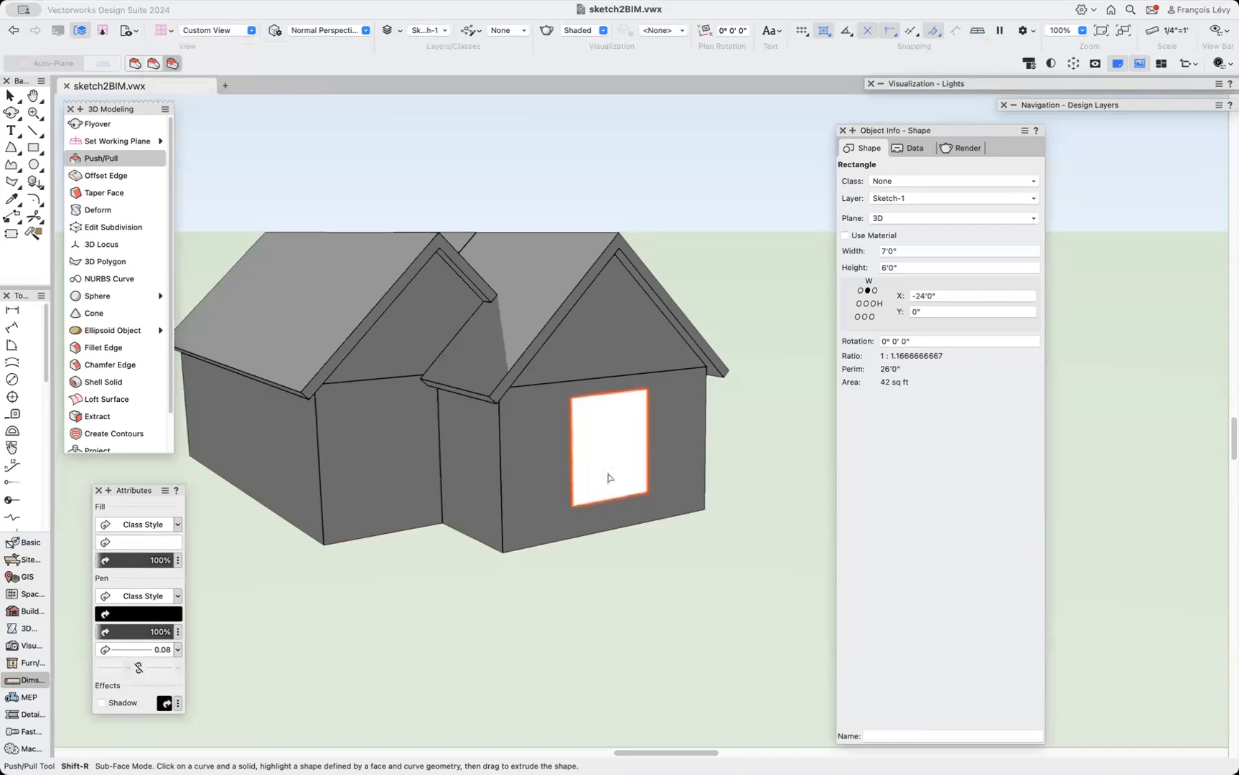
click(129, 67)
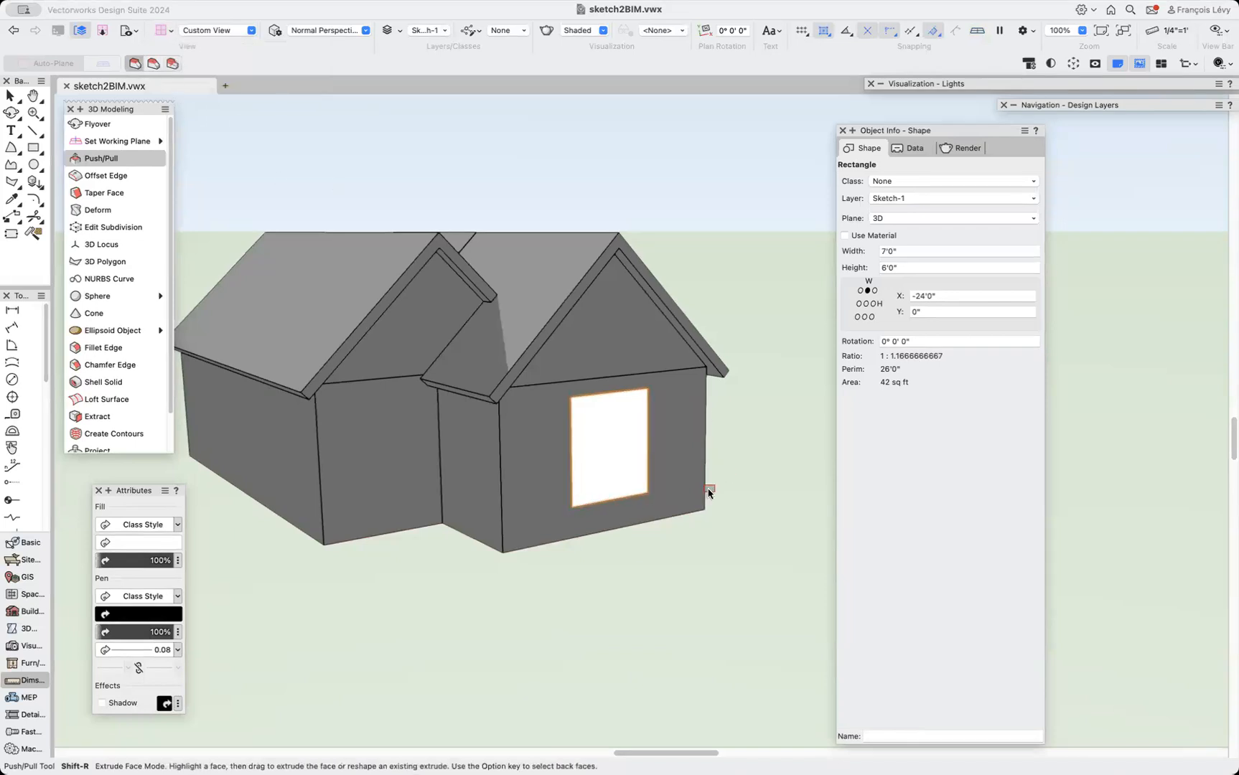
drag(618, 467, 532, 557)
key(b)
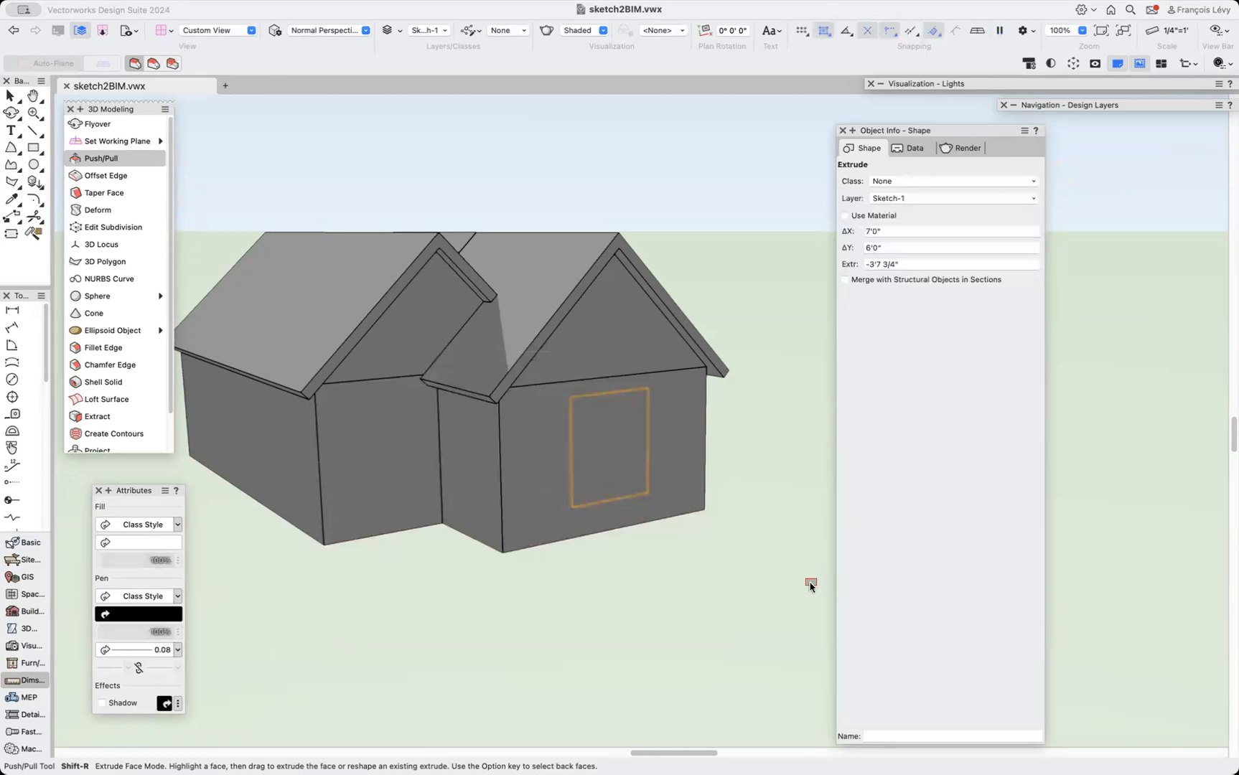
key(x)
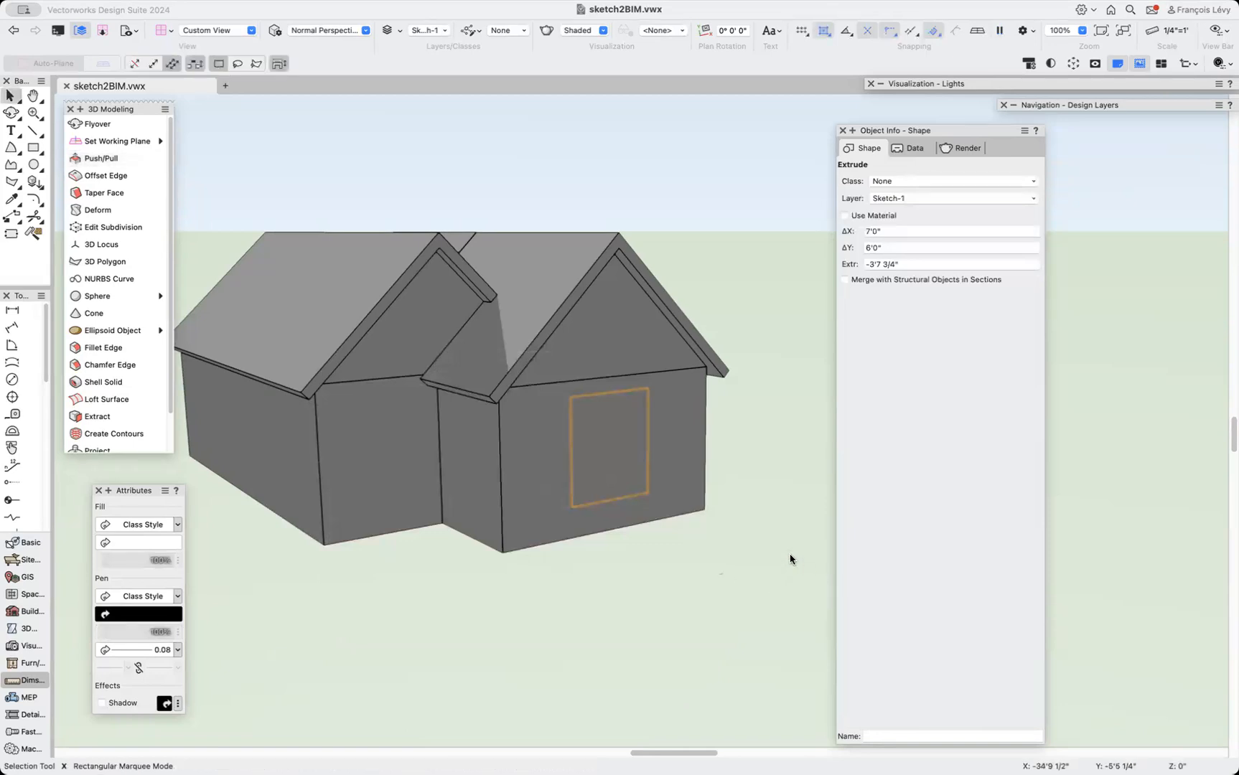
key(super+z)
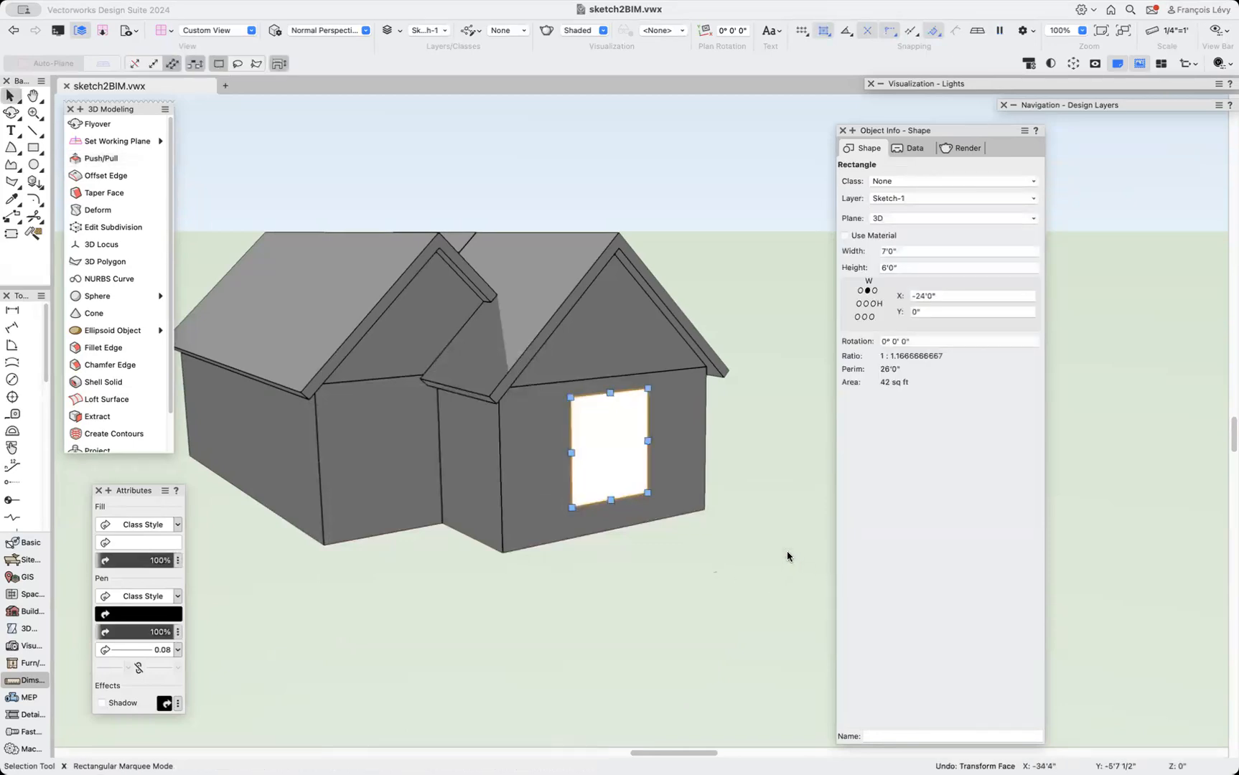
Extrude the window rectangle into the wall with a negative depth using the Extrude command.
click(109, 159)
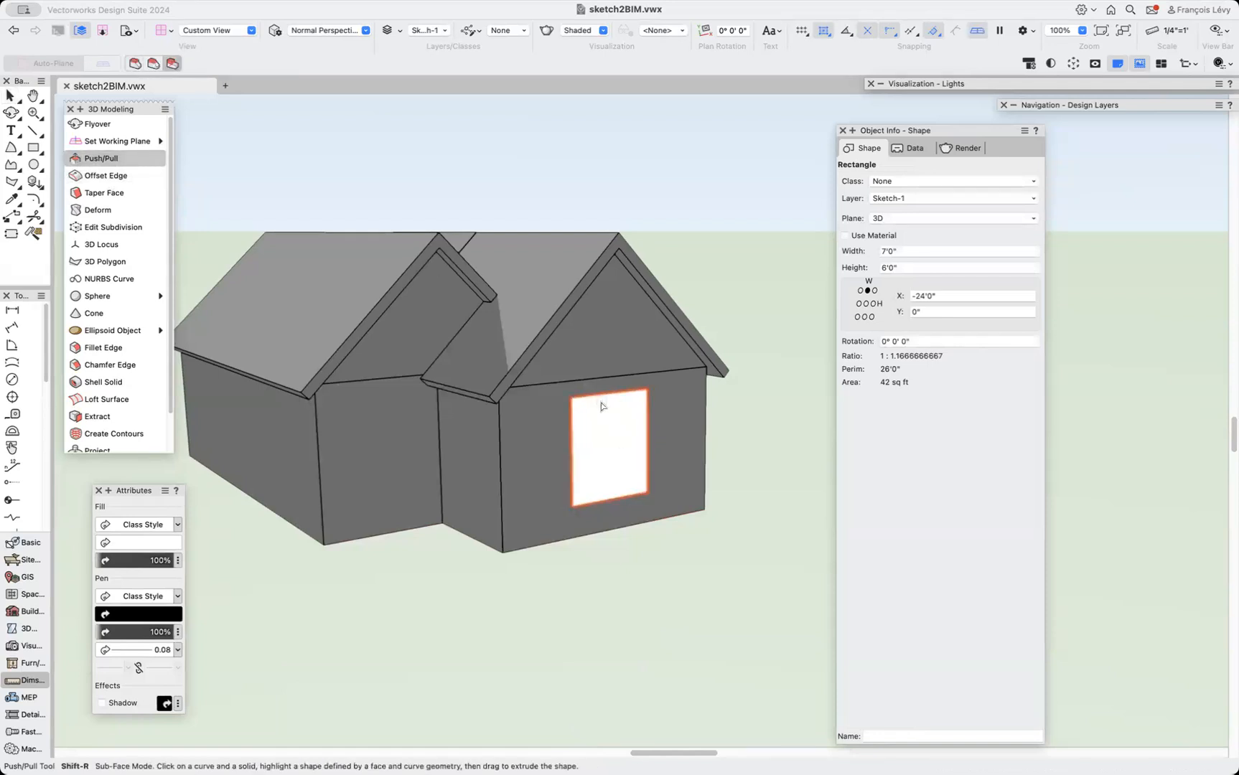
click(613, 452)
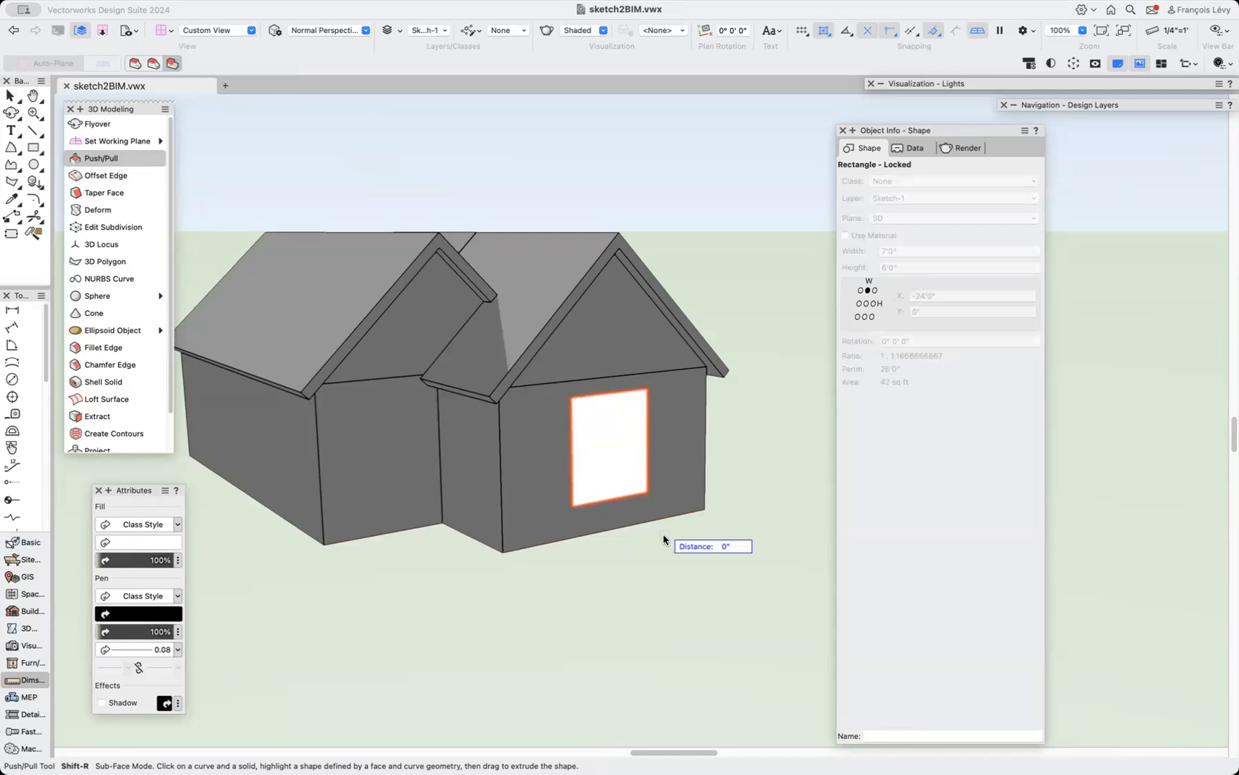
key(x)
key(e)
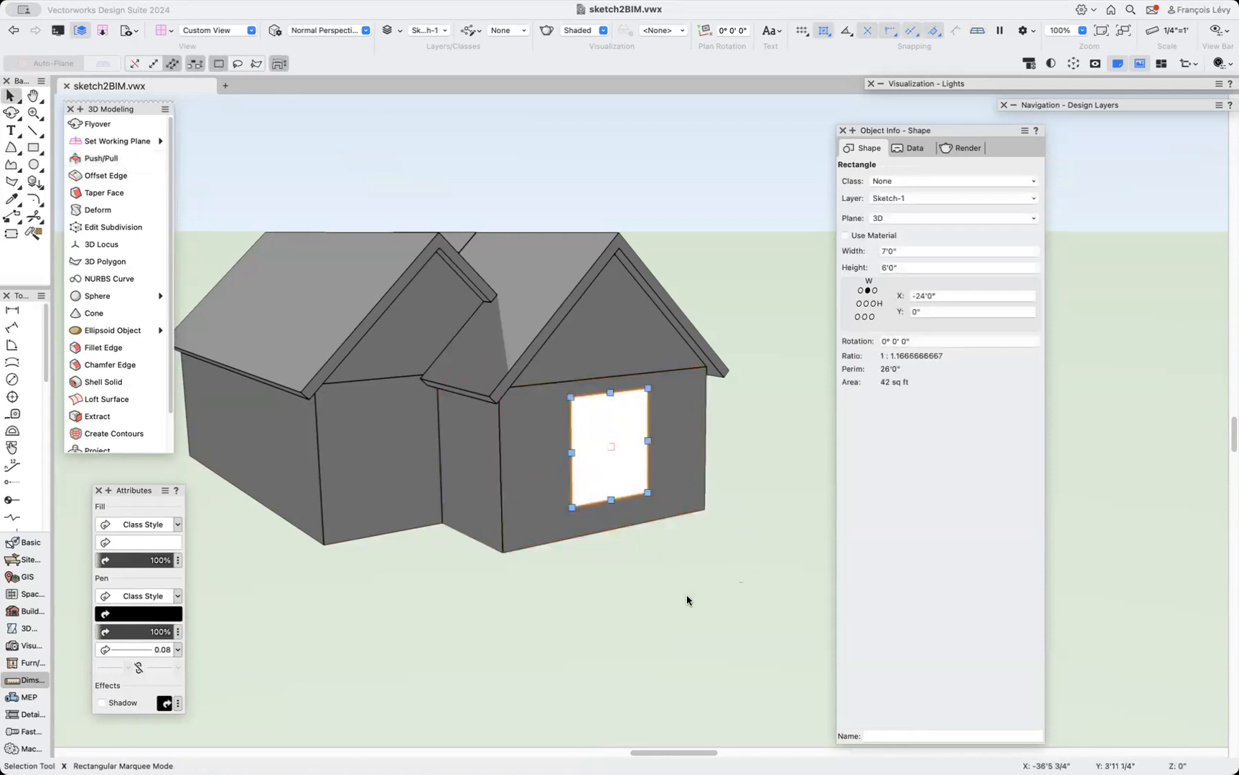
key(super+e)
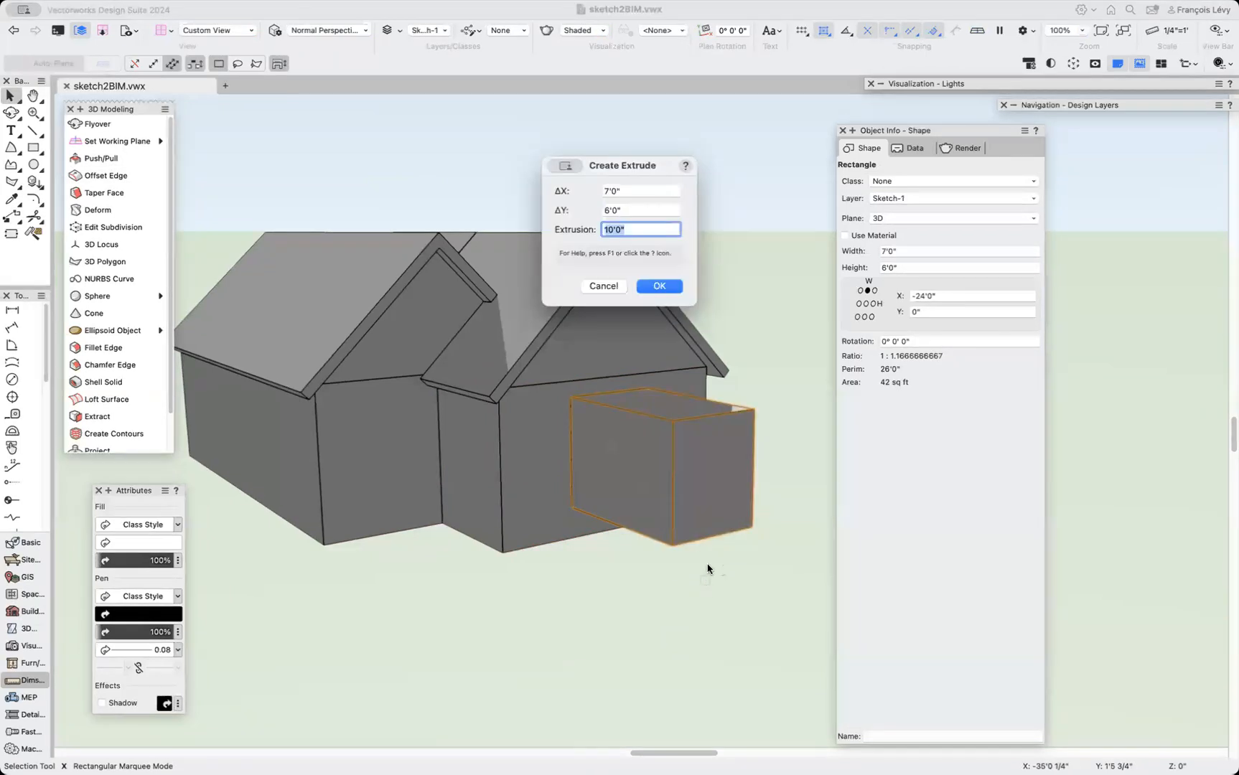
text(-12)
key(Return)
shift+click(674, 464)
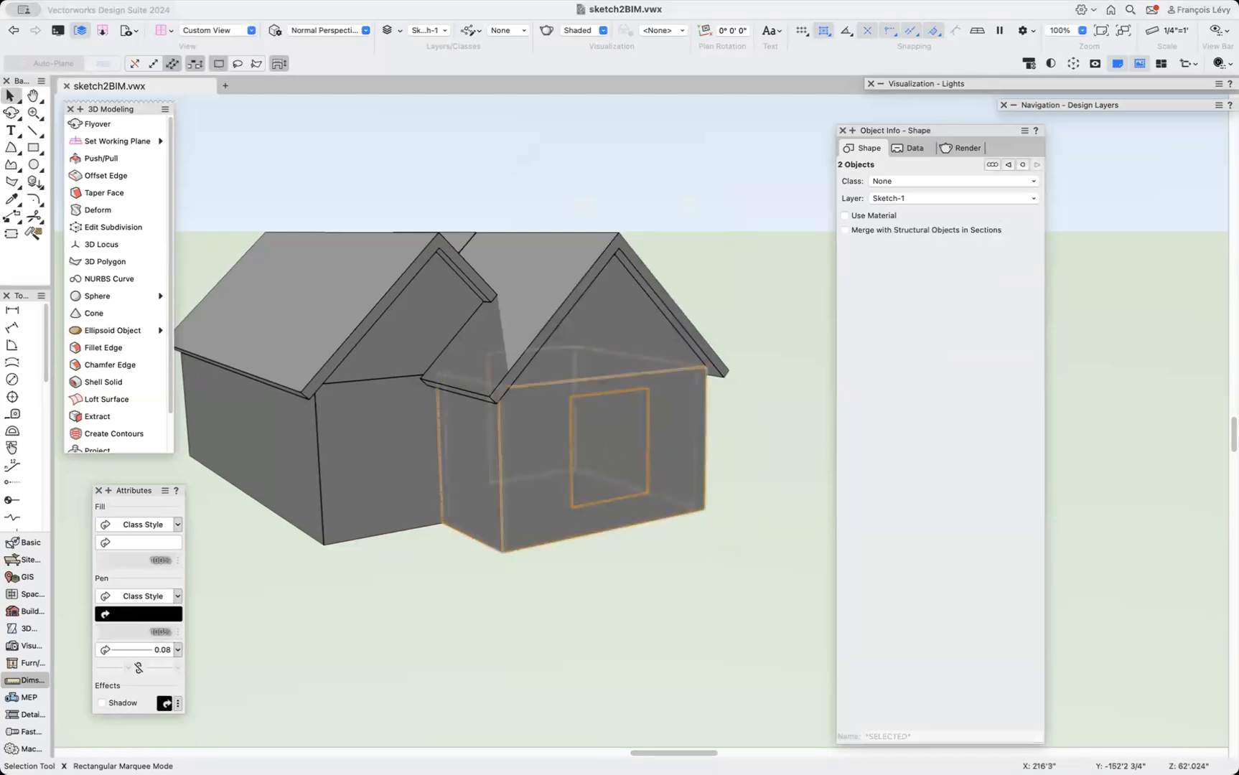
Subtract the window extrusion from the wing's solid with Subtract Solids, then delete the retained cutting solid.
click(244, 0)
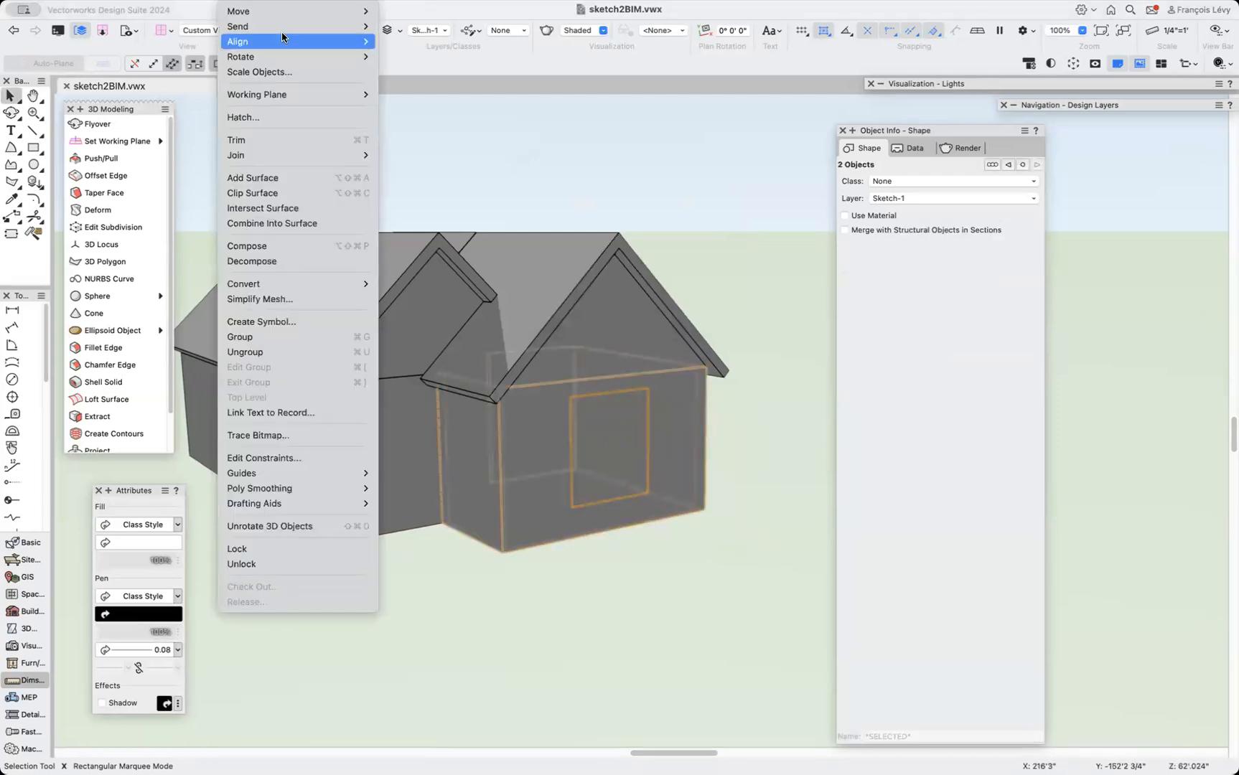
mouse_move(317, 1)
mouse_move(277, 1)
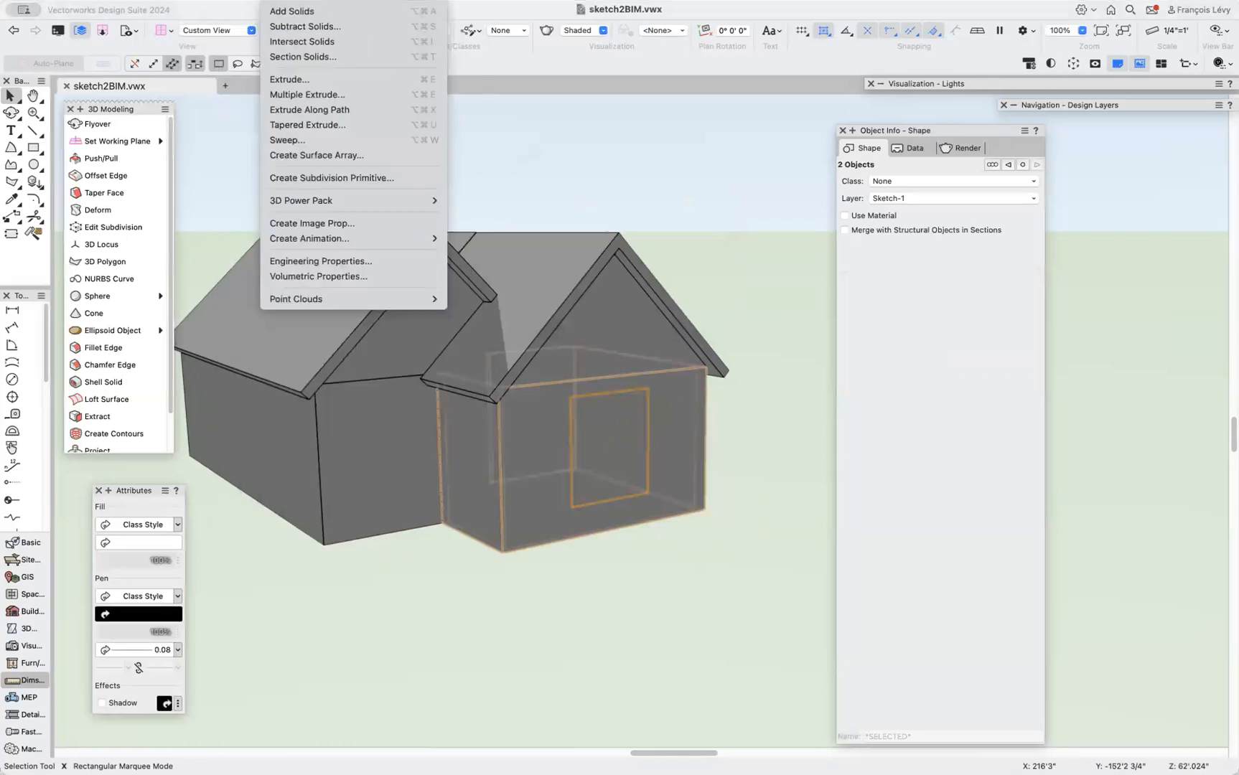
click(304, 26)
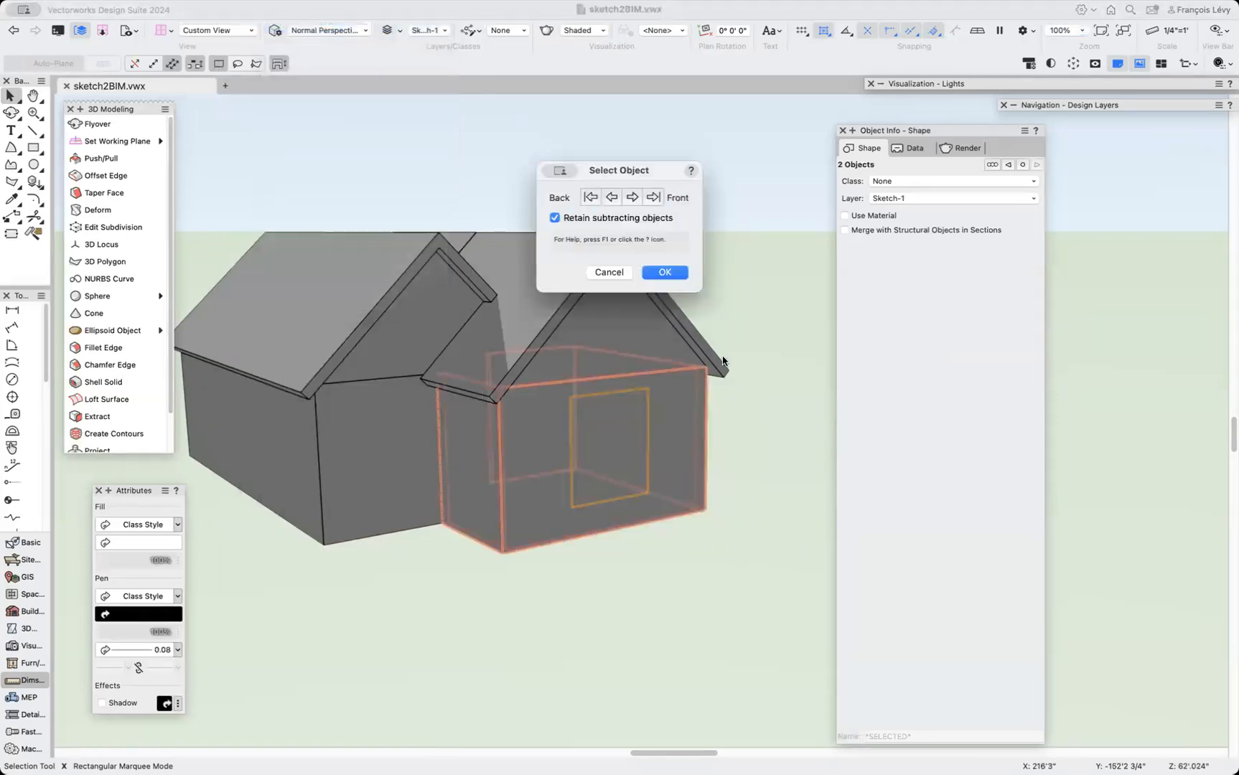
click(673, 273)
click(758, 599)
click(620, 457)
key(Delete)
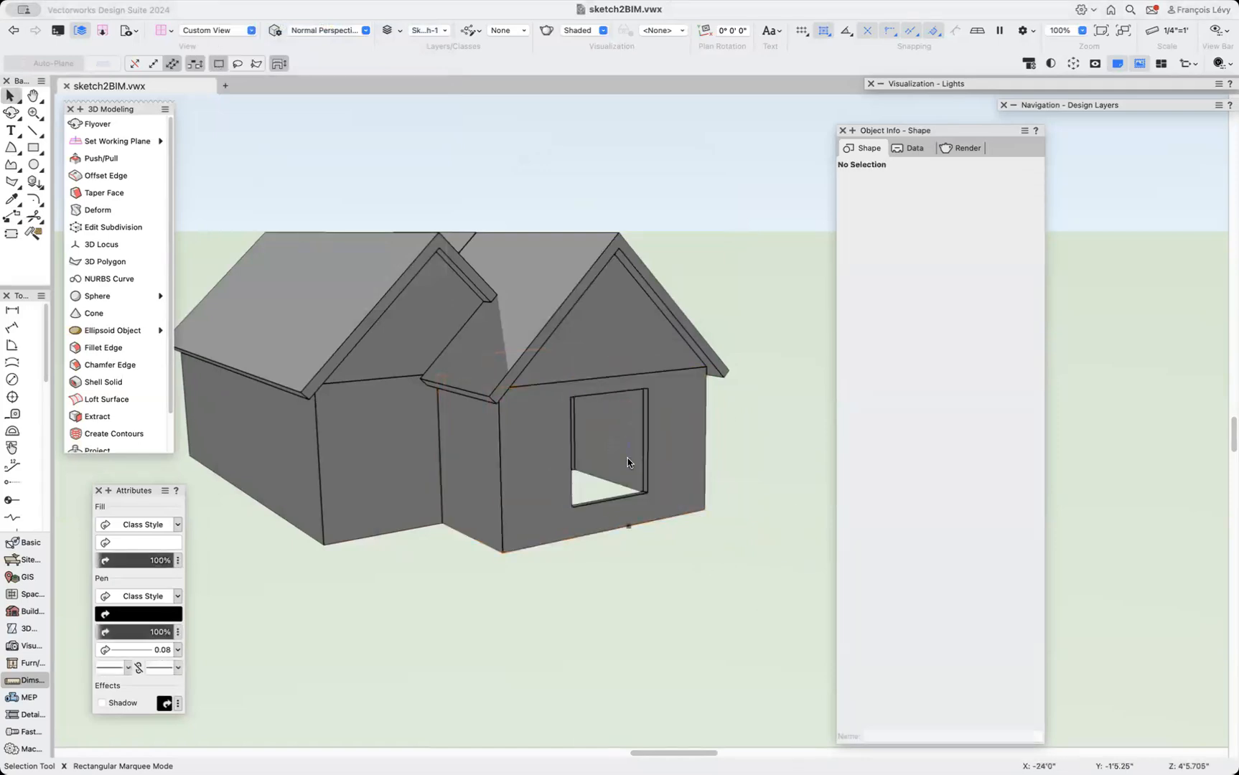
Draw a rectangle over the long wing's side wall face, about 10' by 32'.
scroll(478, 575, left, 3)
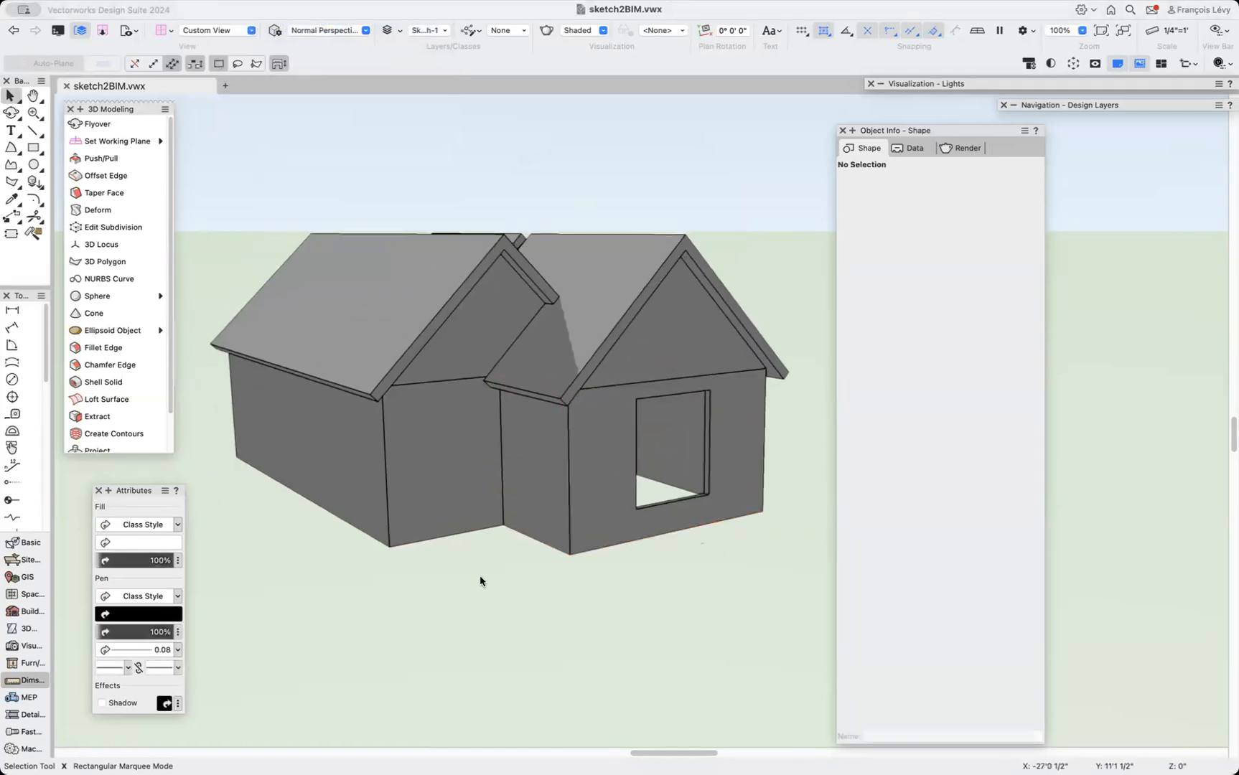
key(shift+c)
drag(340, 514, 440, 509)
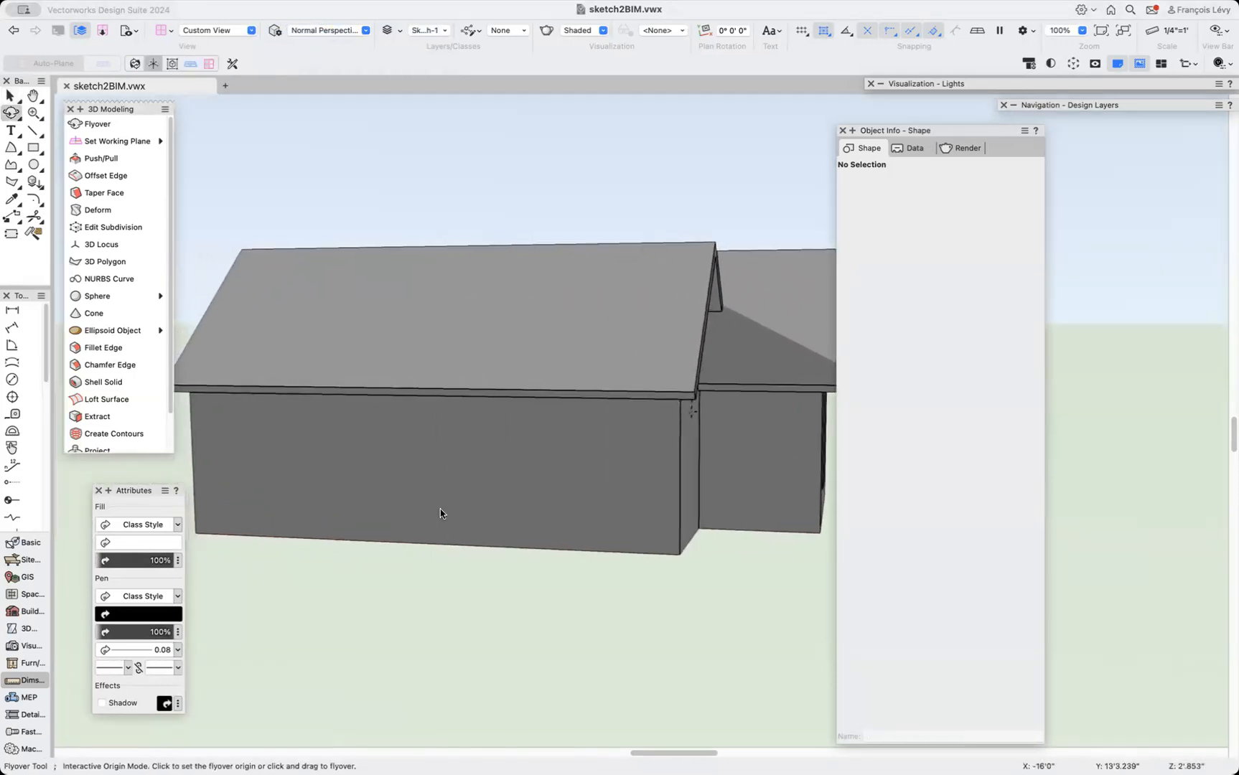
scroll(440, 511, left, 5)
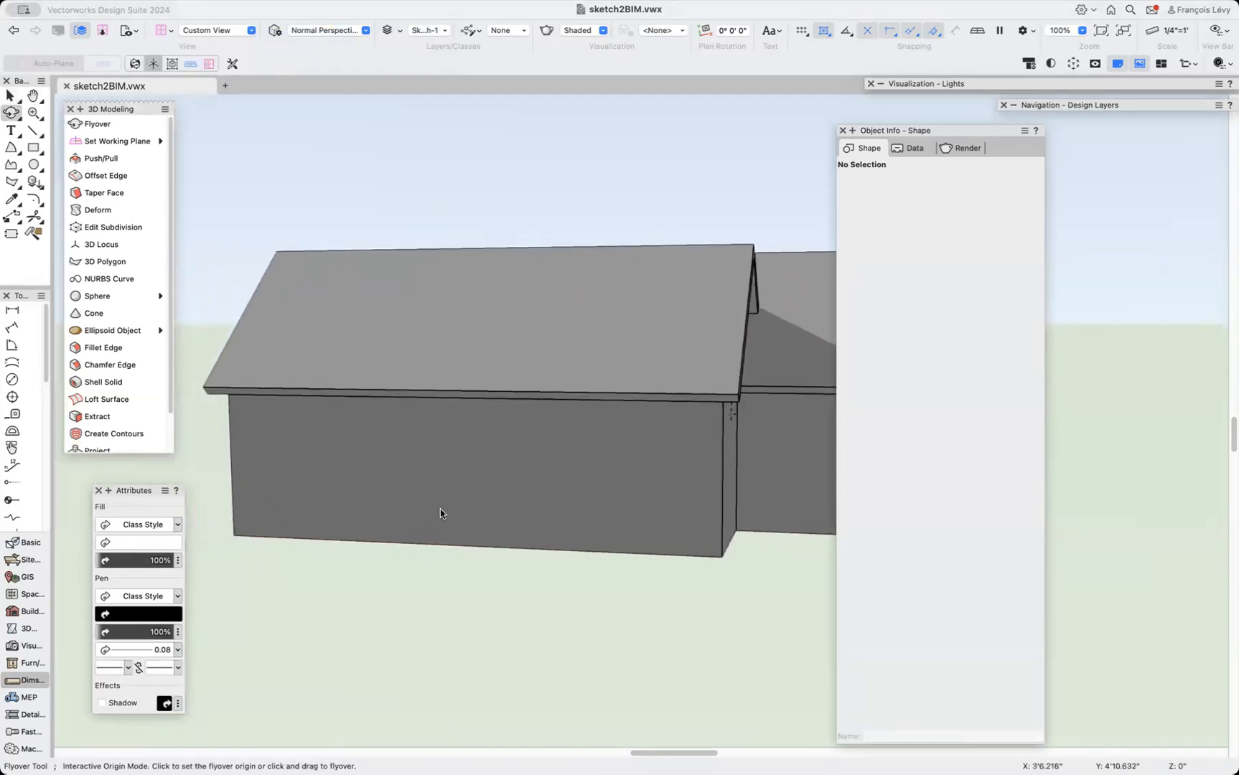
click(33, 148)
click(317, 535)
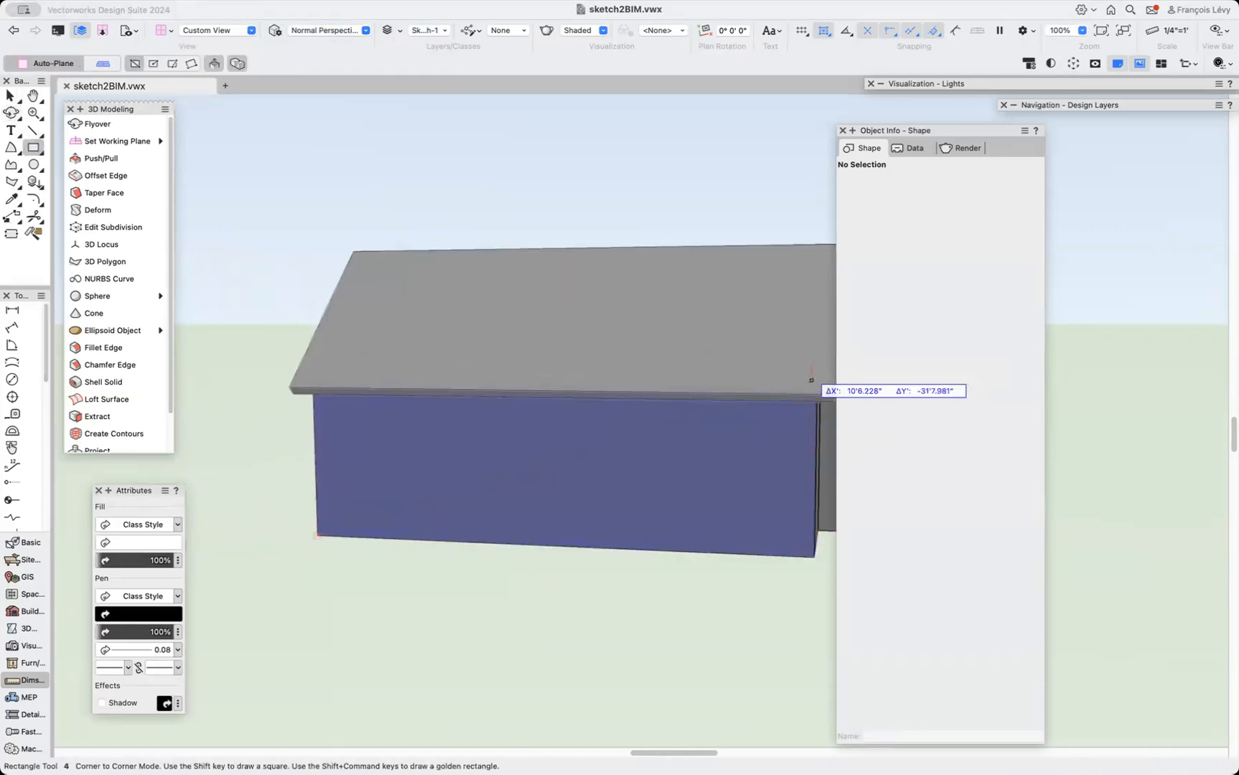
key(b)
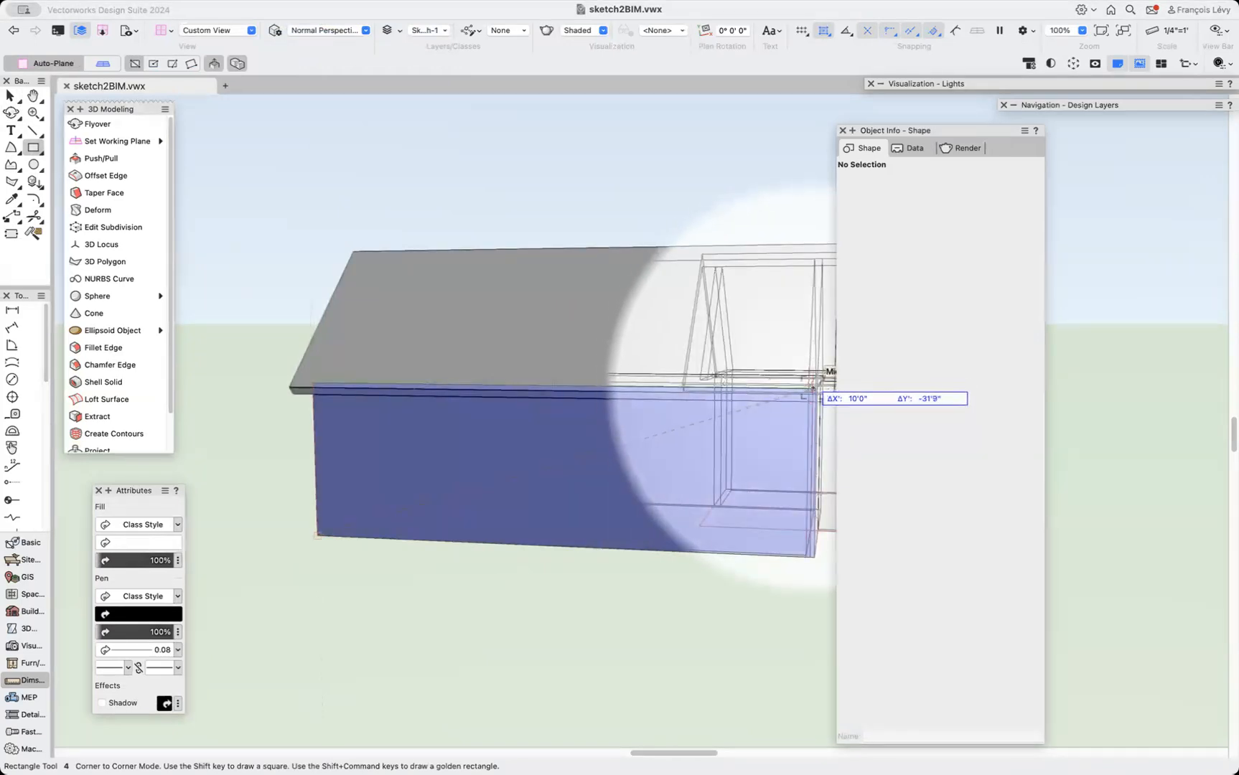
click(815, 385)
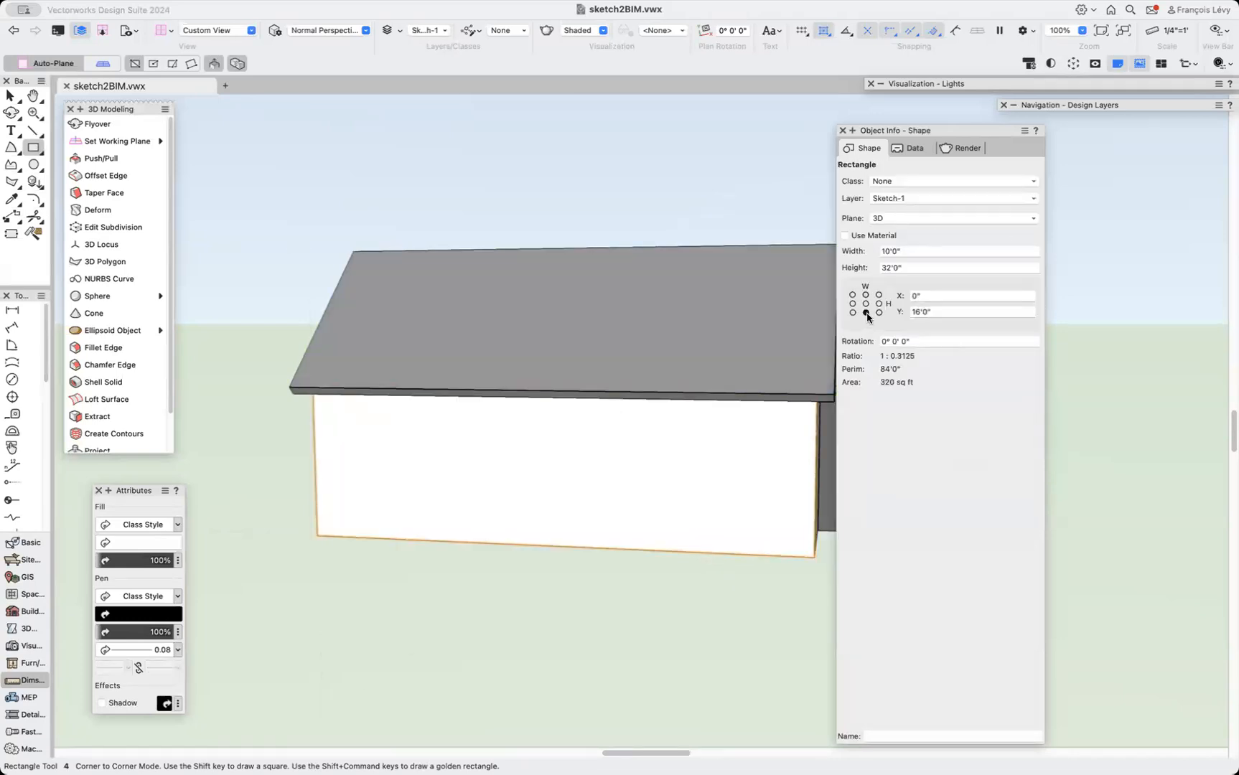
Resize the rectangle to 6' high and 7' wide to form a window opening.
click(916, 268)
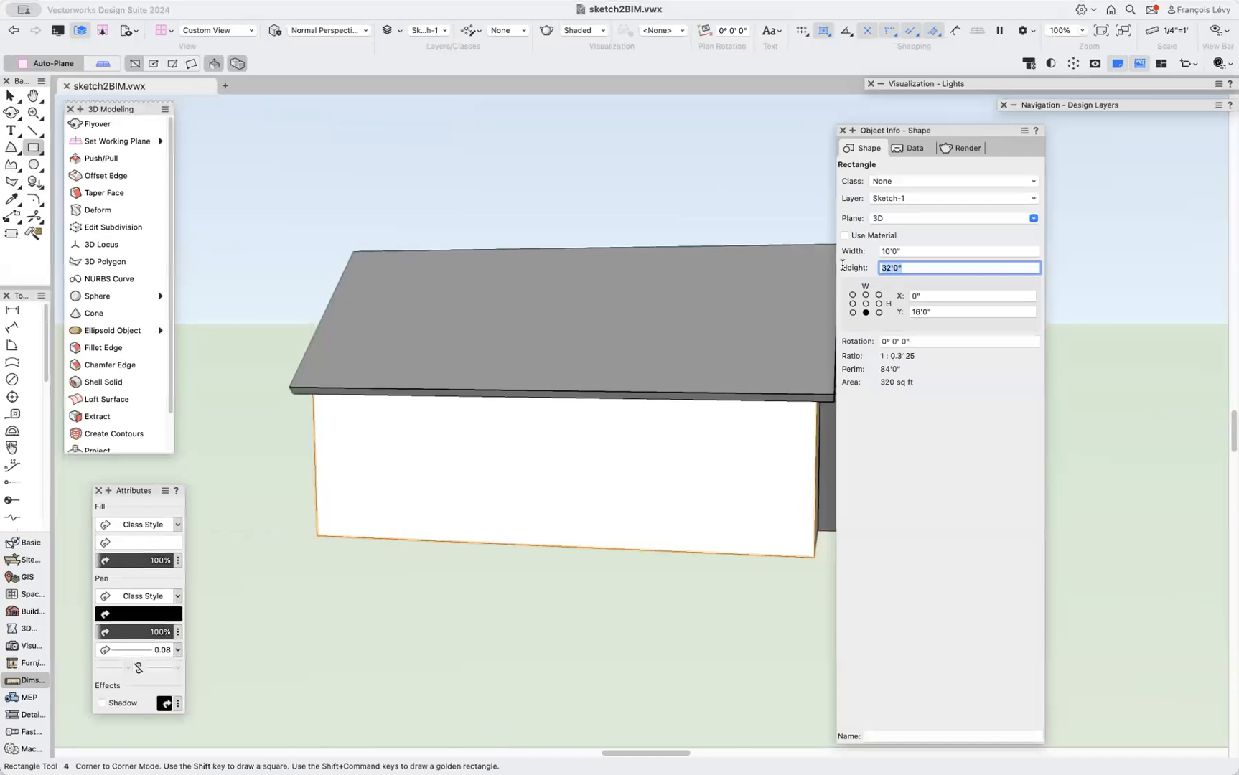
text(6')
key(Return)
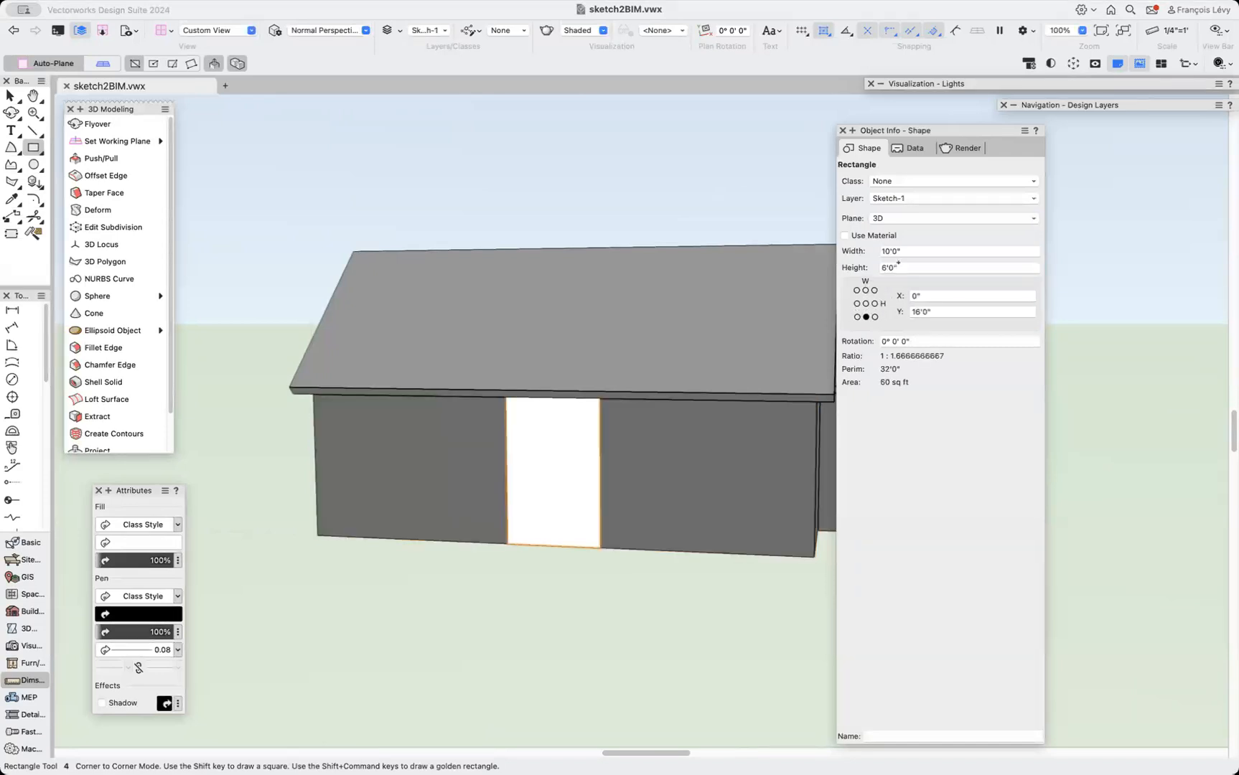
click(897, 254)
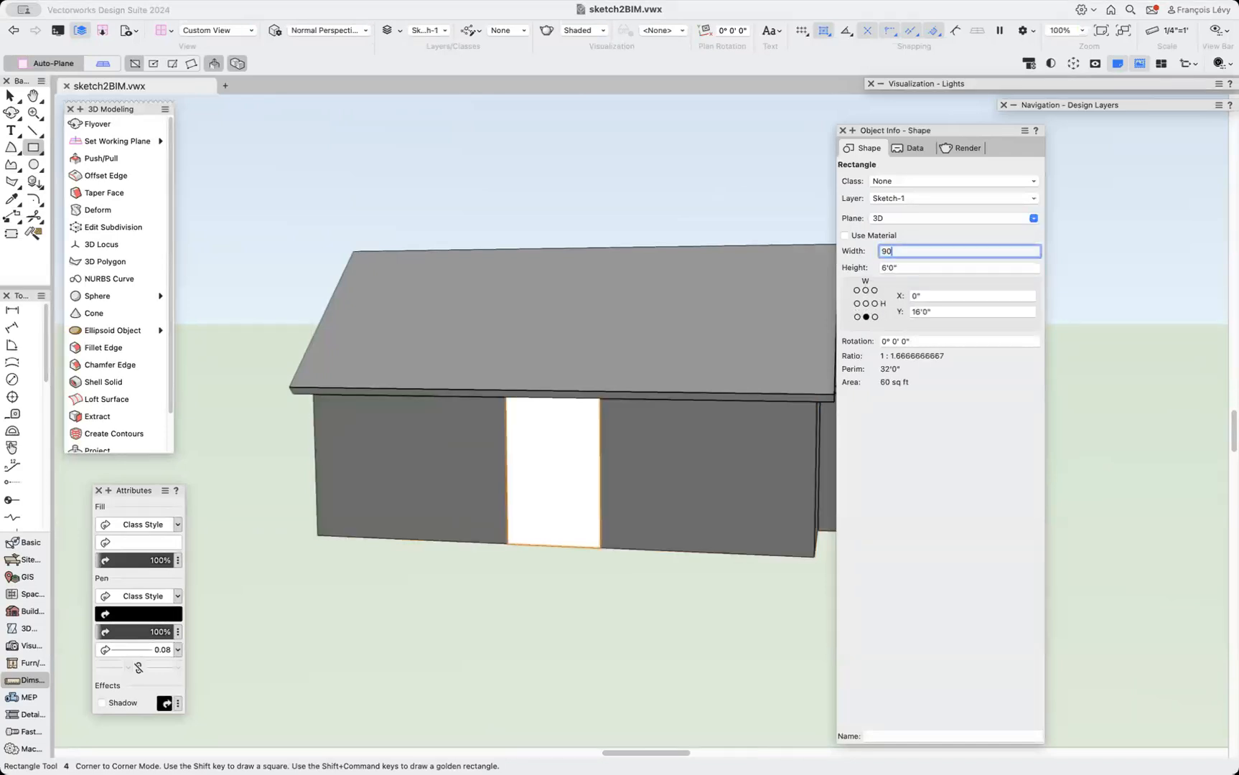
text(9')
key(Return)
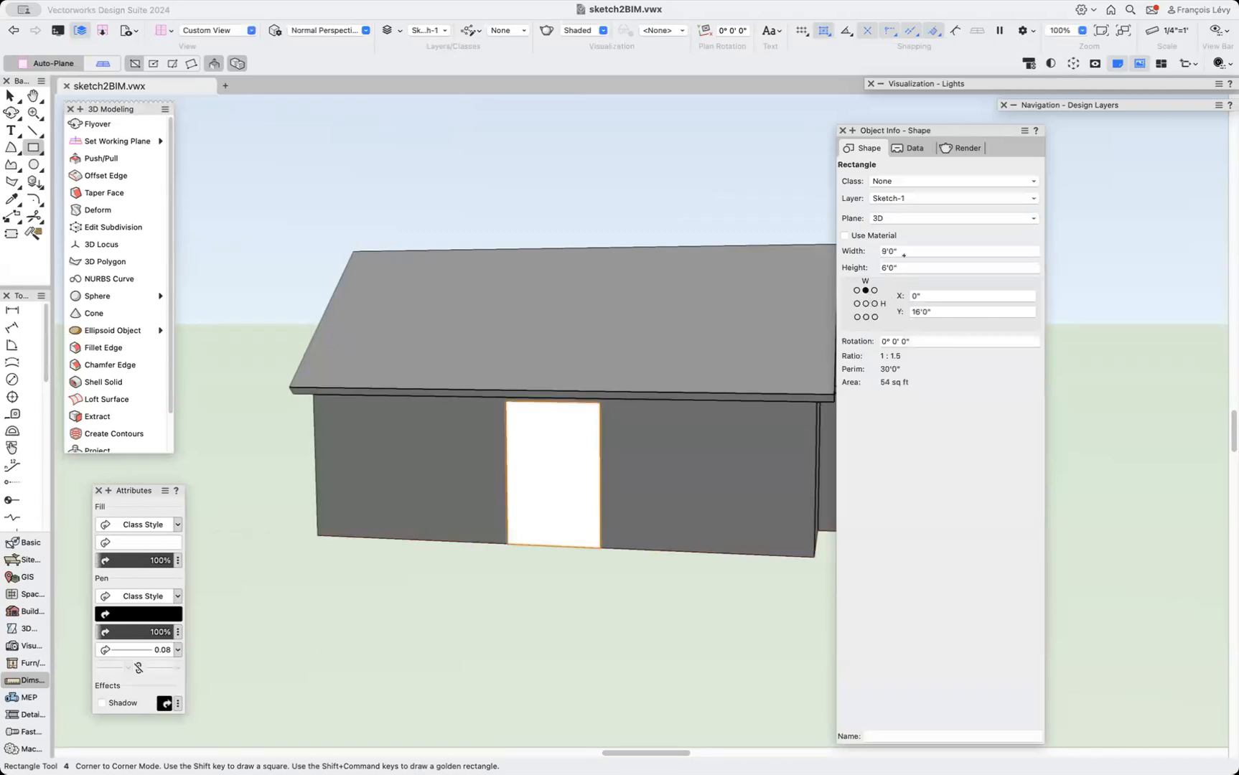
click(903, 254)
text(2')
key(Return)
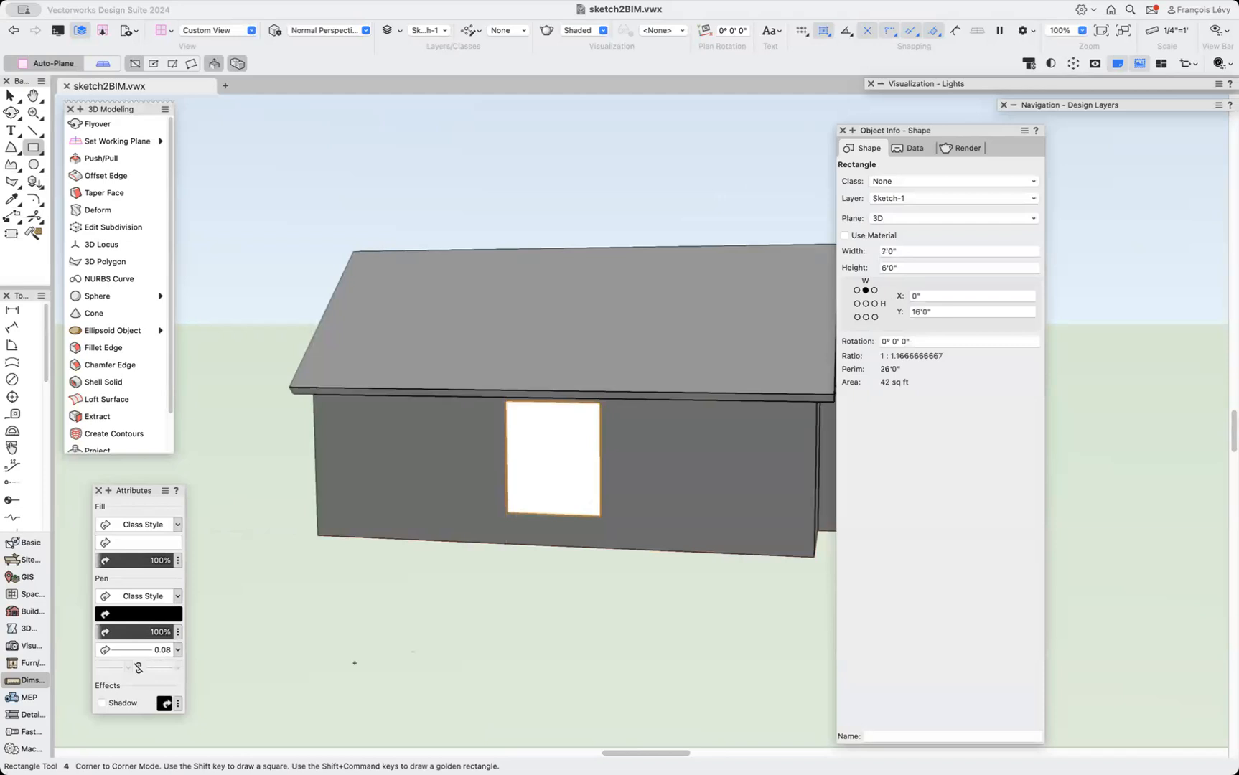
click(100, 158)
click(556, 457)
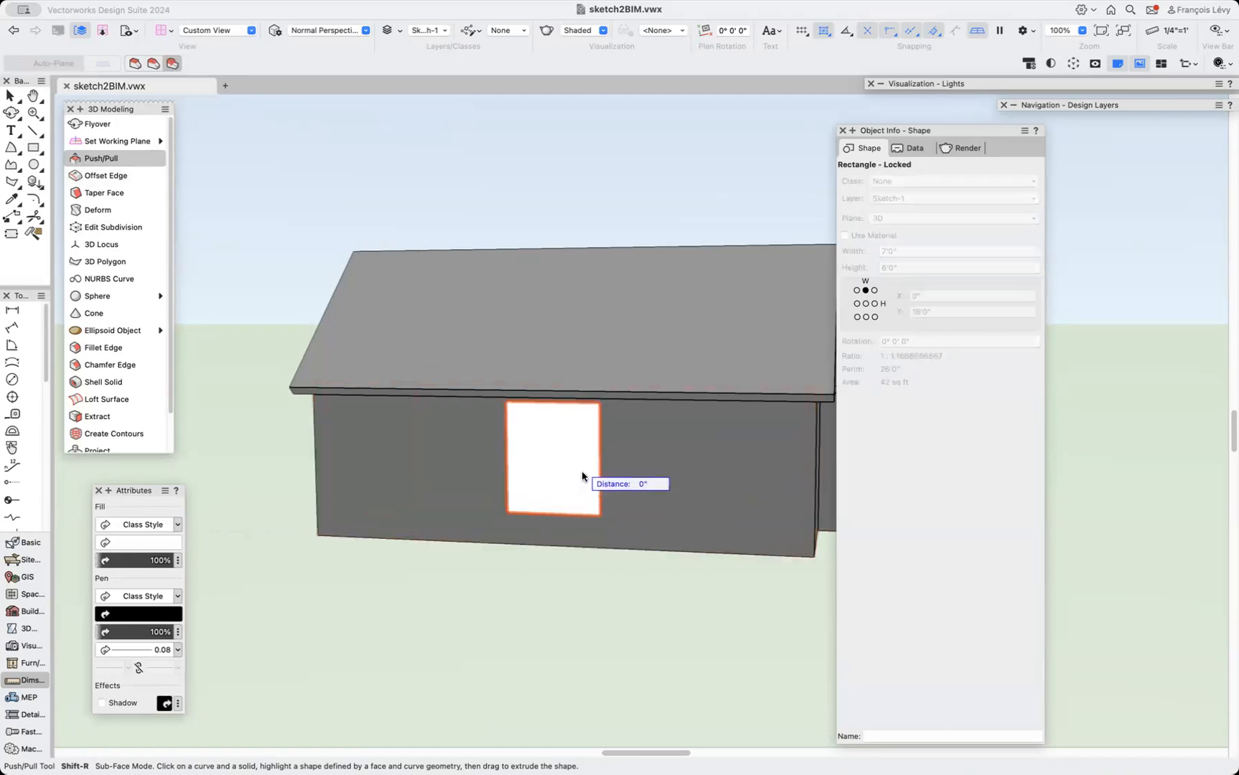
text(12)
key(Tab)
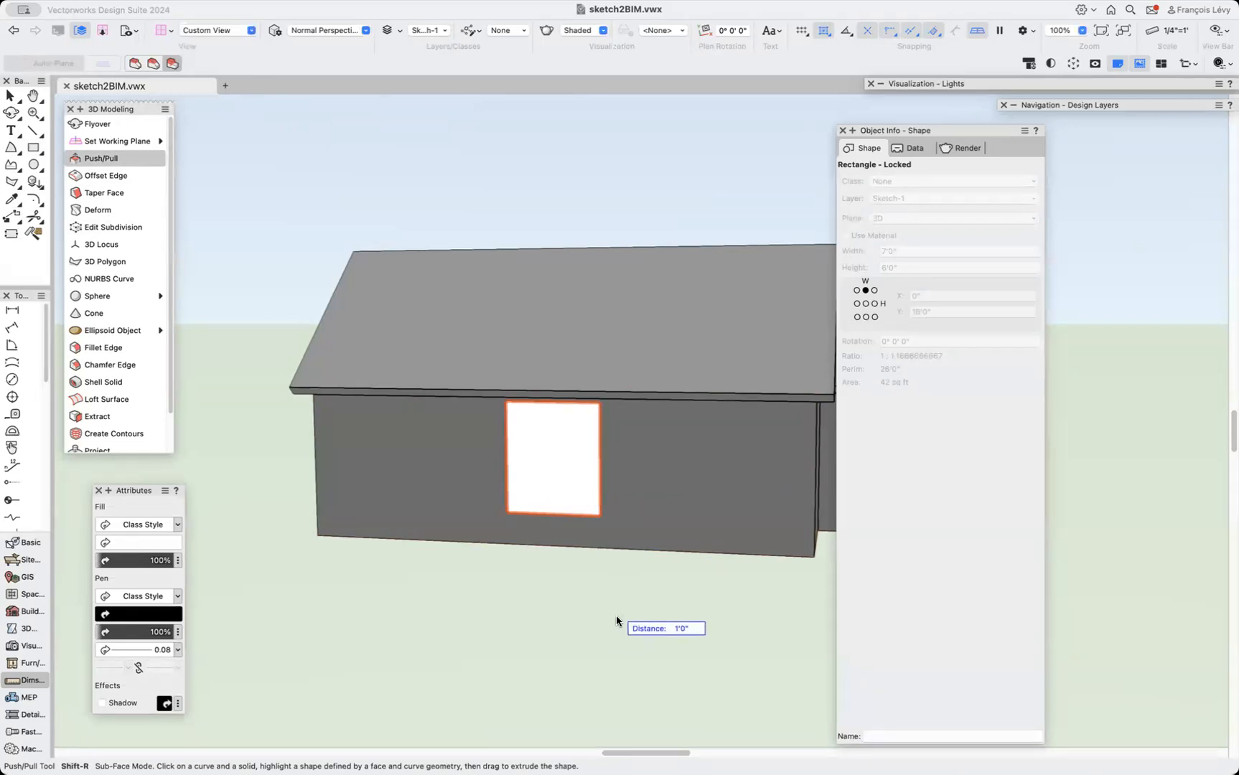
key(x)
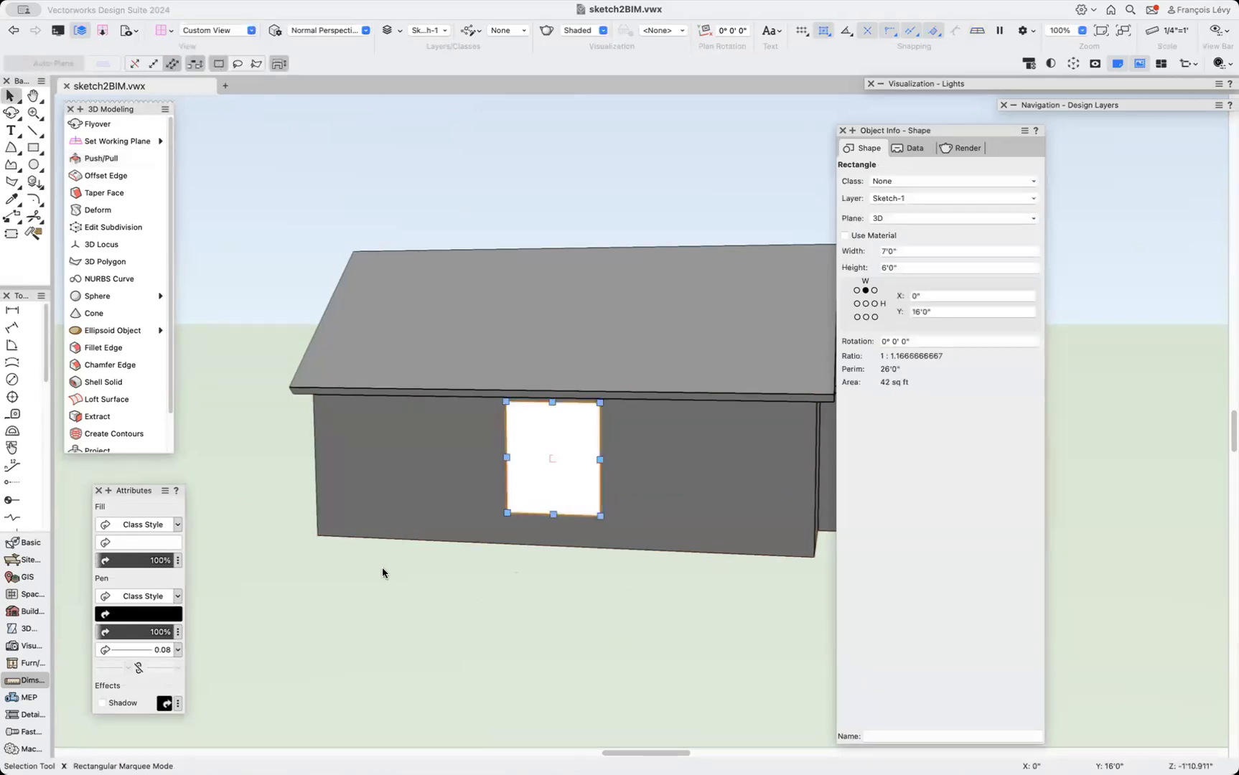
Extrude the window rectangle -1' into the wall using Push/Pull's Extrude Face mode.
click(114, 159)
click(113, 160)
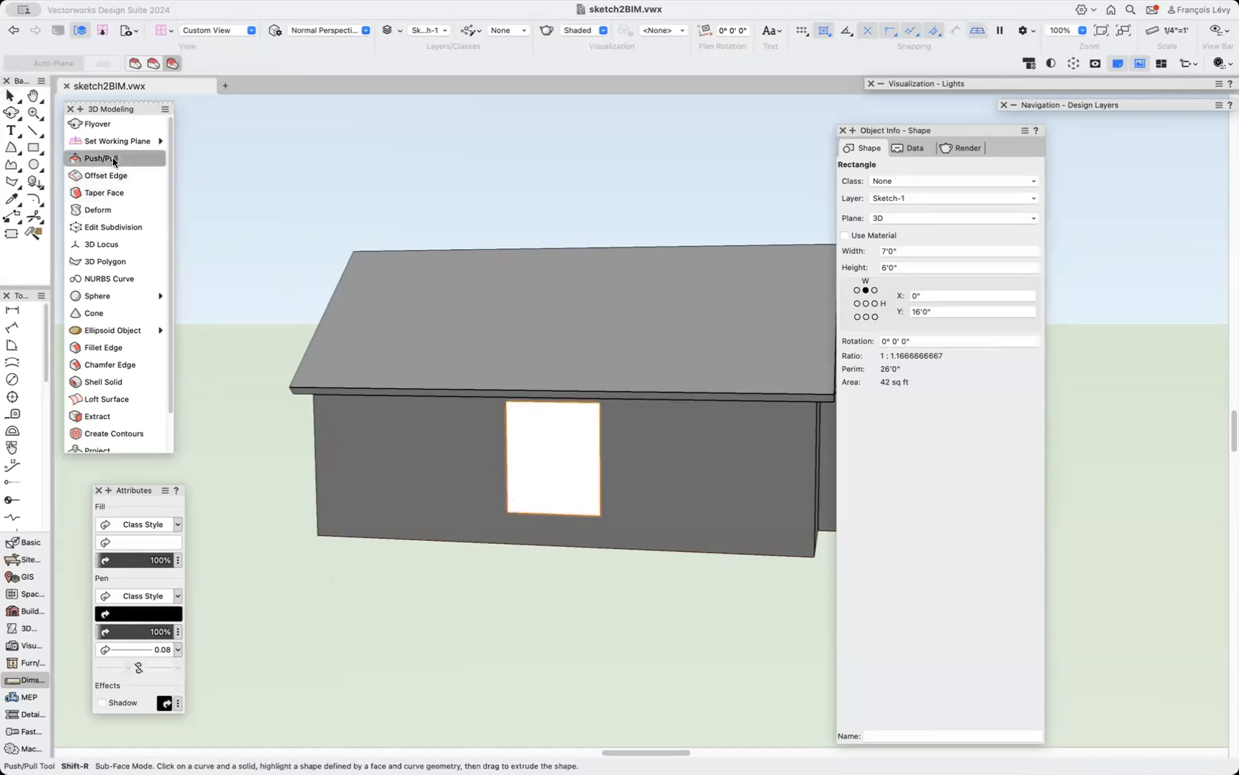
click(134, 63)
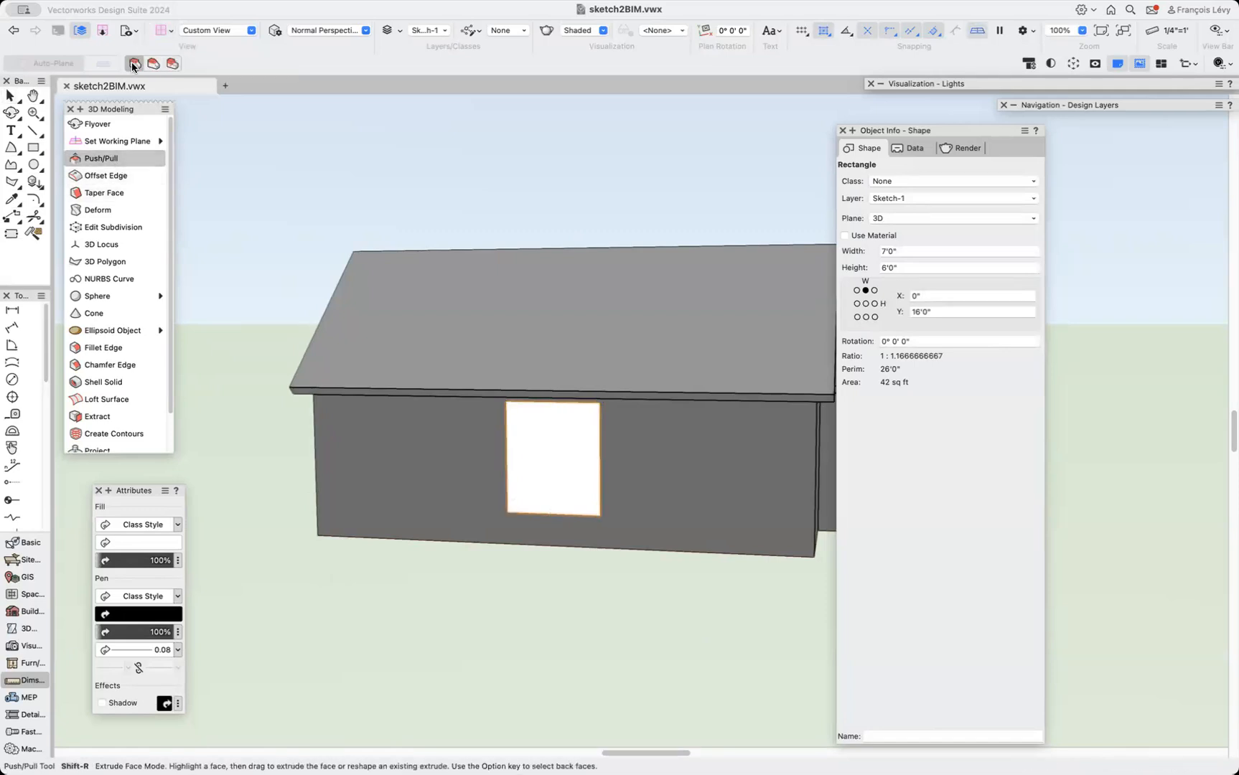
click(573, 494)
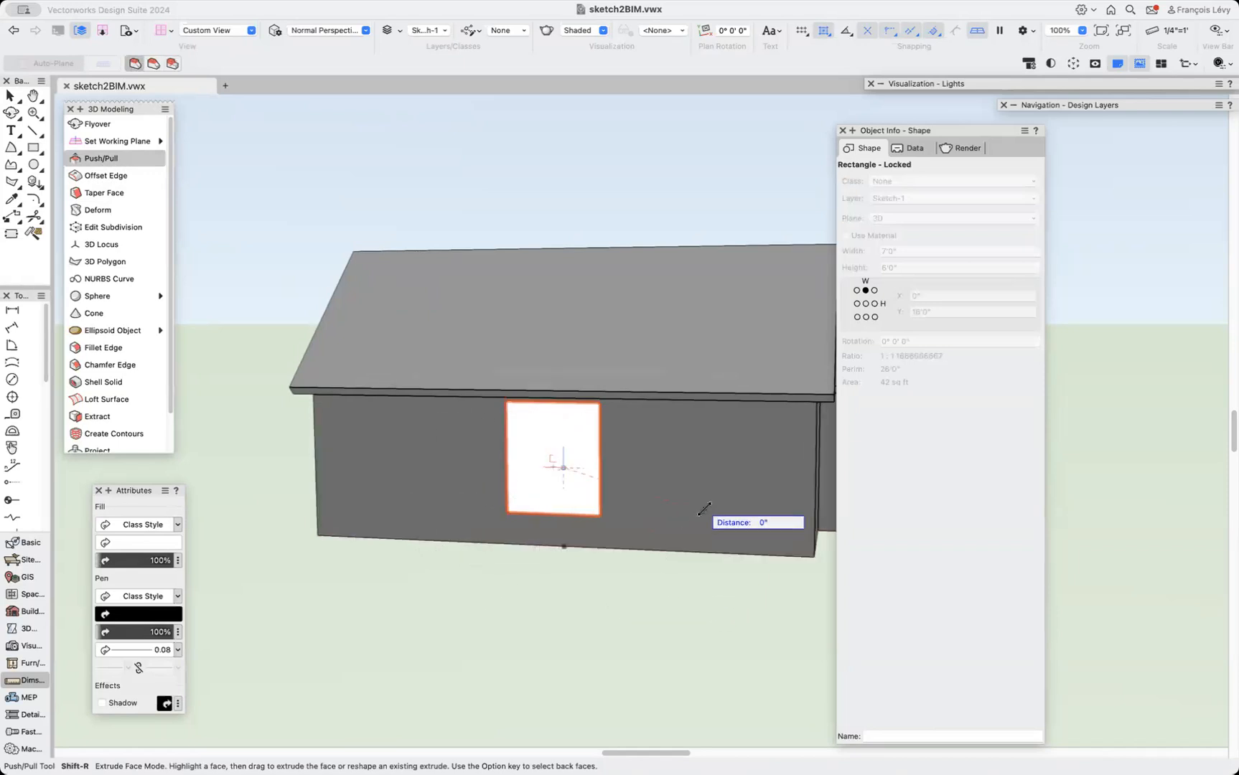
key(Tab)
key(Return)
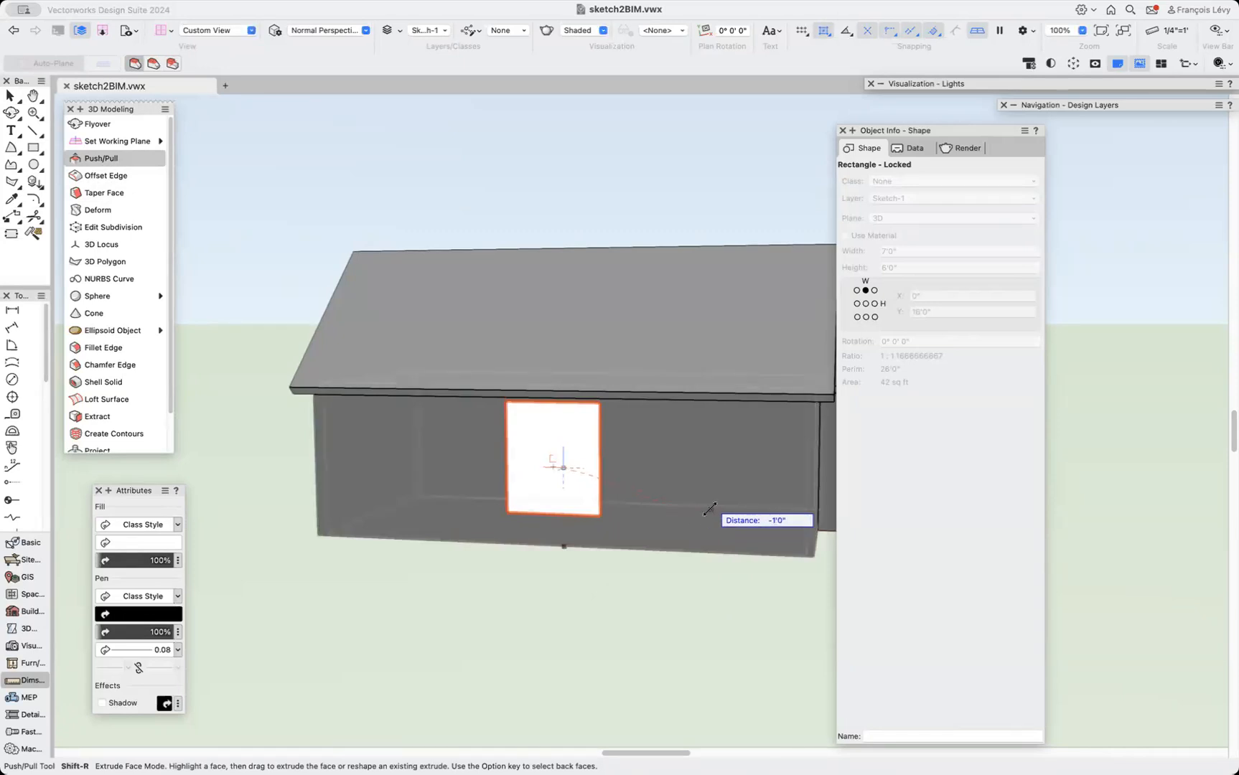
click(700, 510)
Subtract the window extrusion from the wing's solid without retaining the subtracting object.
key(x)
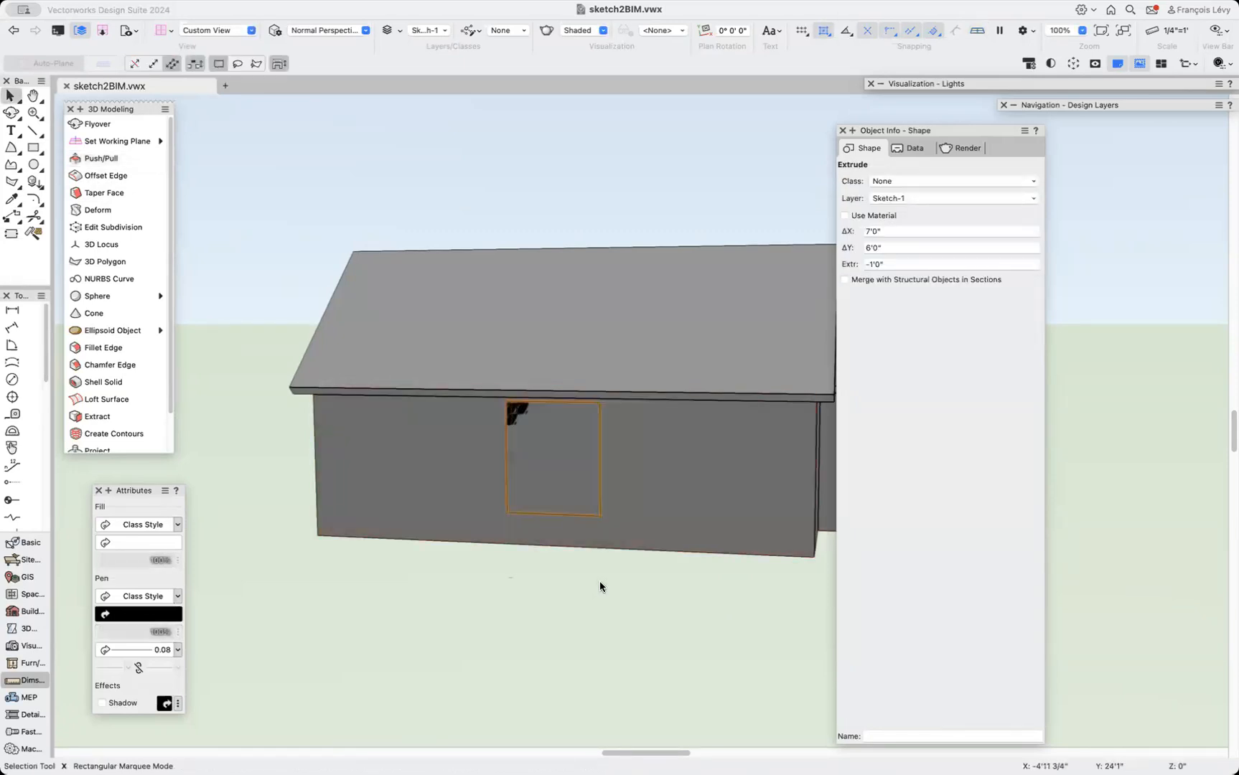
shift+click(646, 537)
right_click(646, 537)
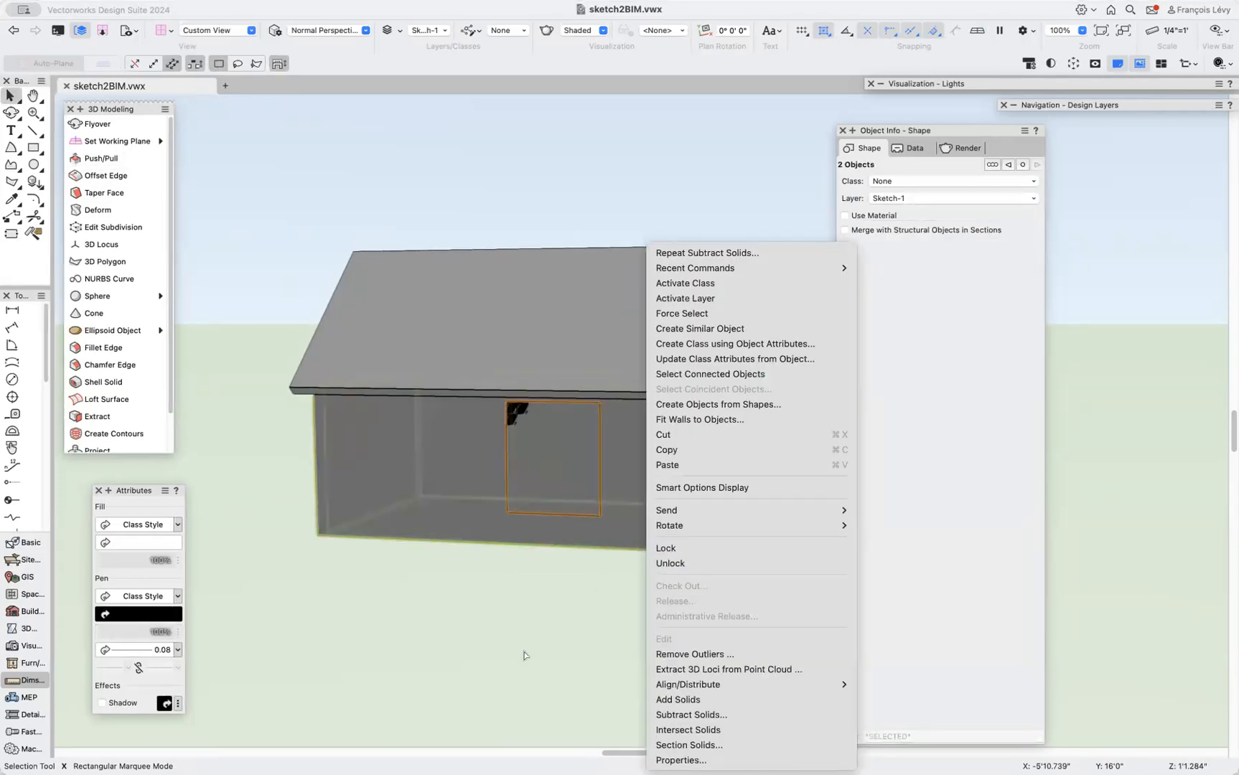
click(728, 718)
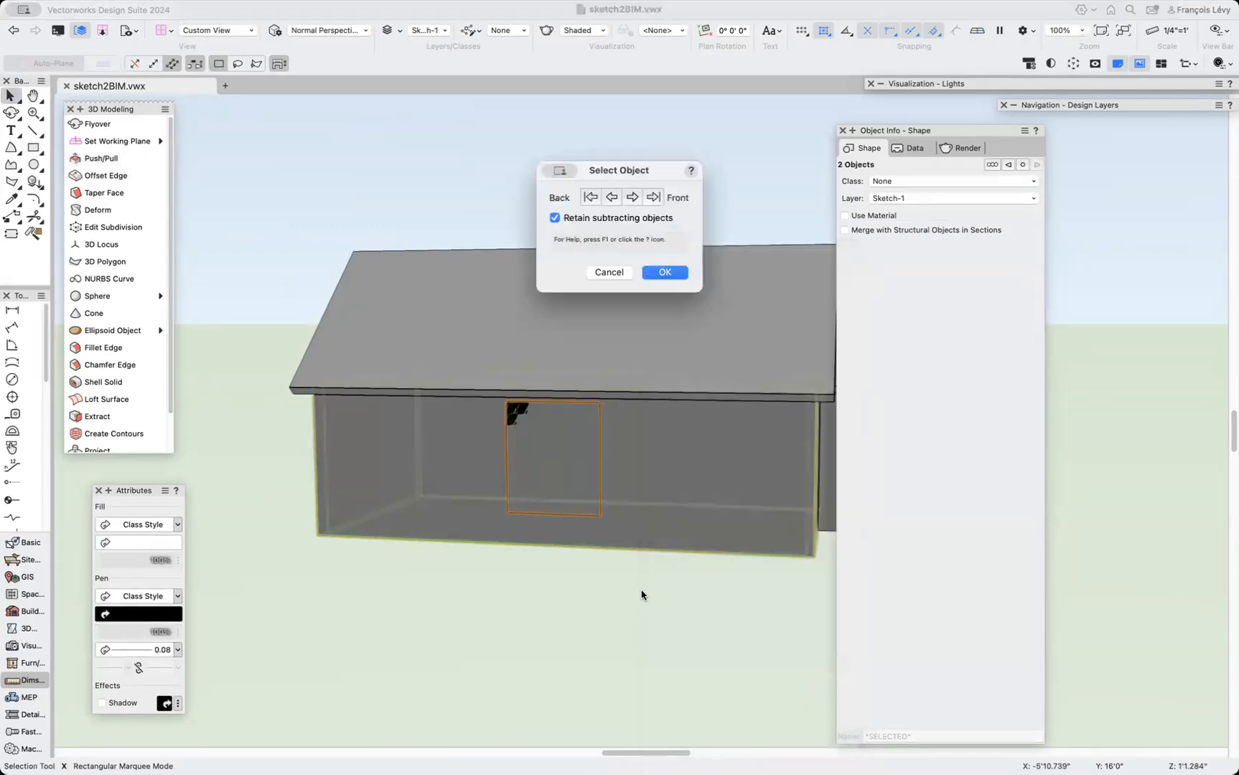
click(554, 217)
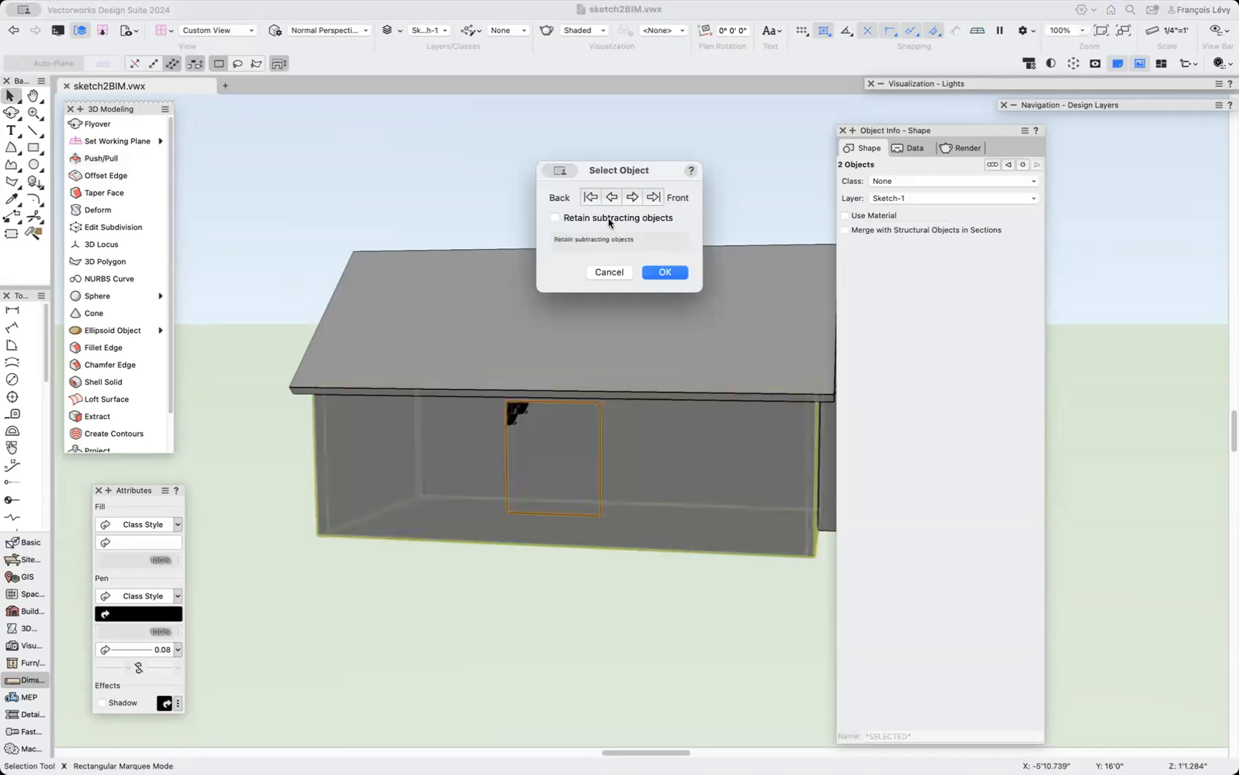
click(664, 272)
Draw a rectangle about 24' by 10' on the wall face of the connecting section between the wings.
scroll(628, 594, left, 3)
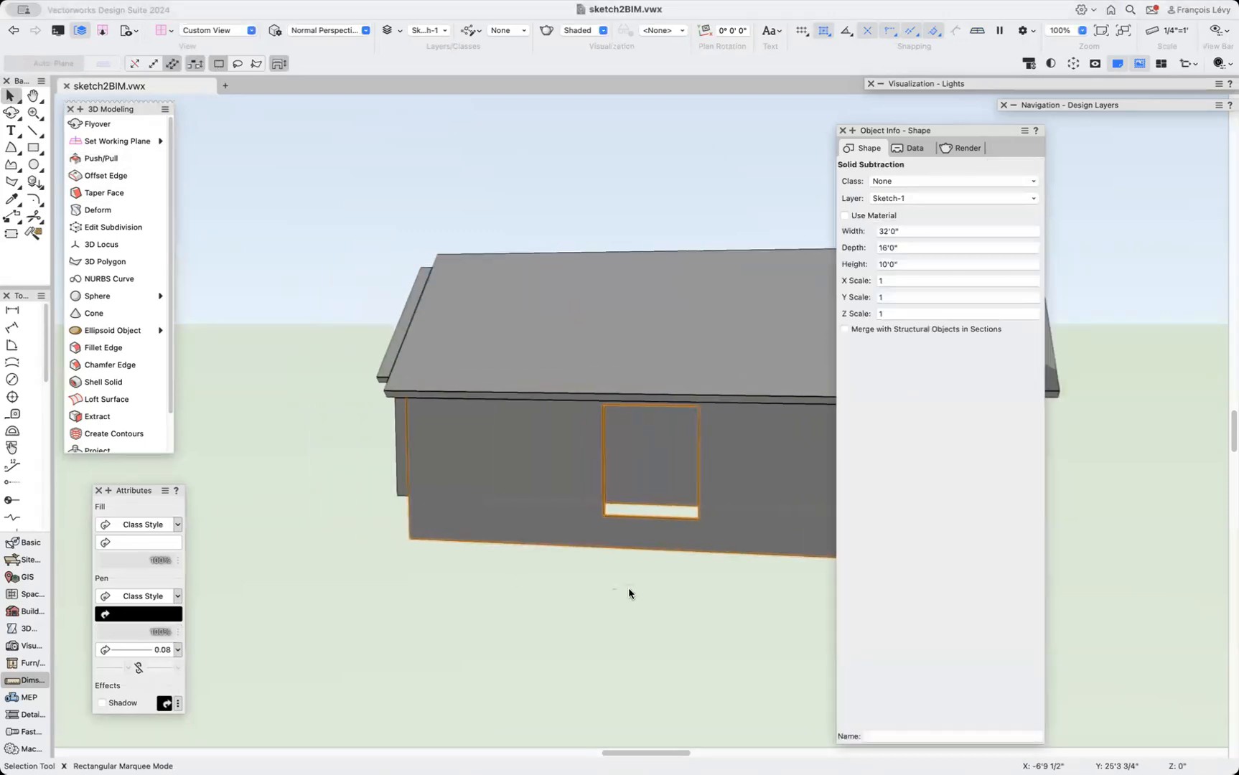
key(shift+c)
drag(435, 589, 664, 584)
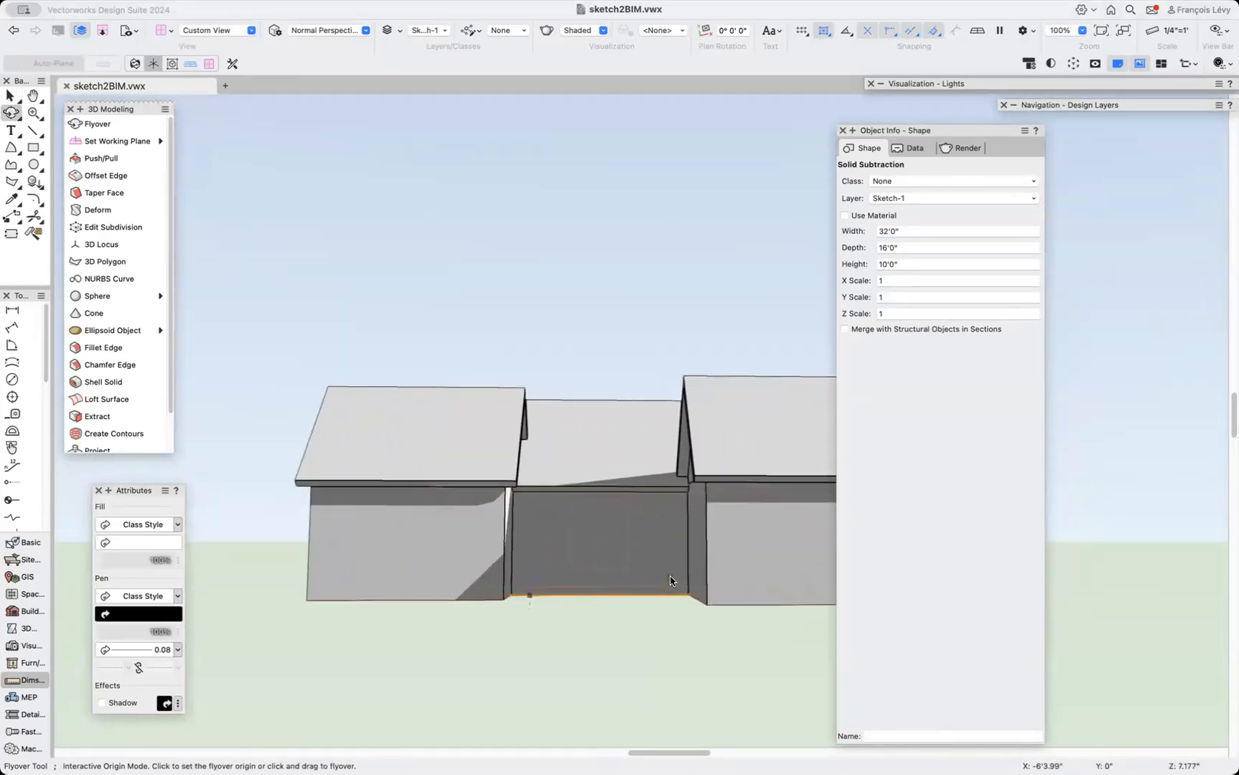
scroll(645, 620, up, 3)
key(4)
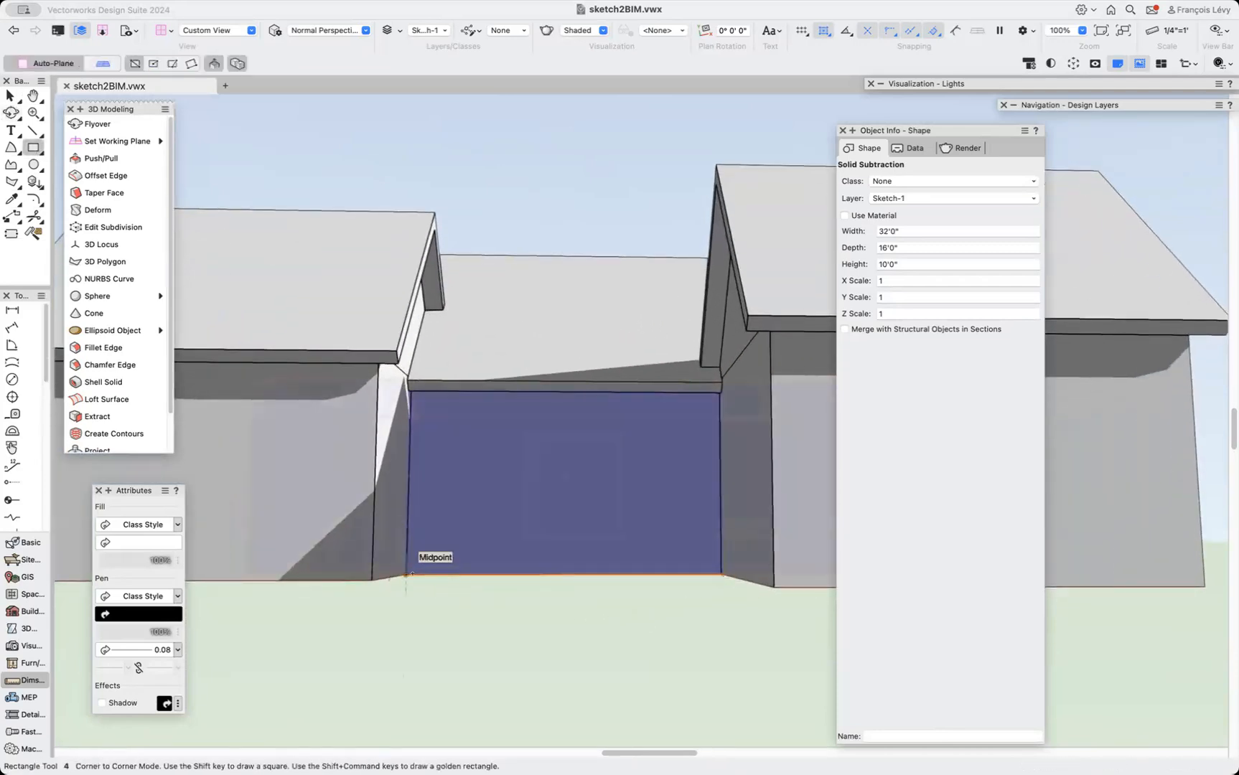
click(406, 574)
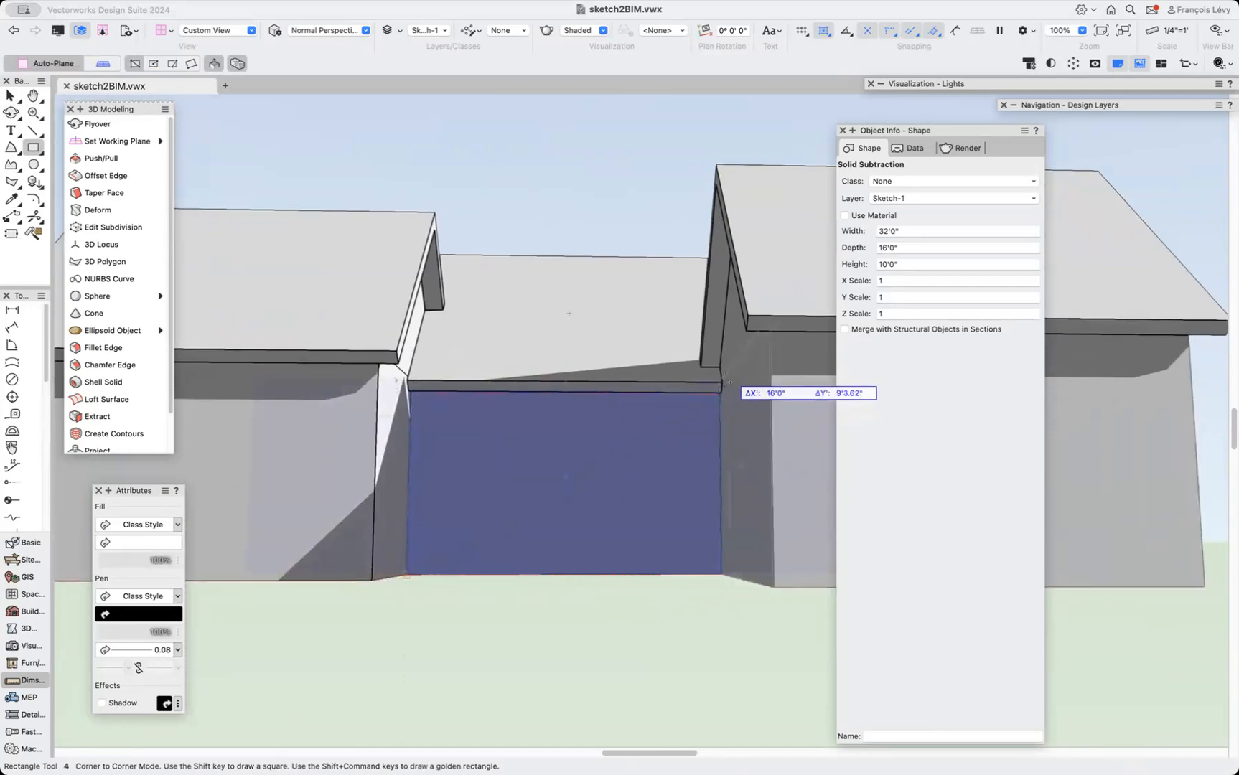
scroll(730, 381, down, 3)
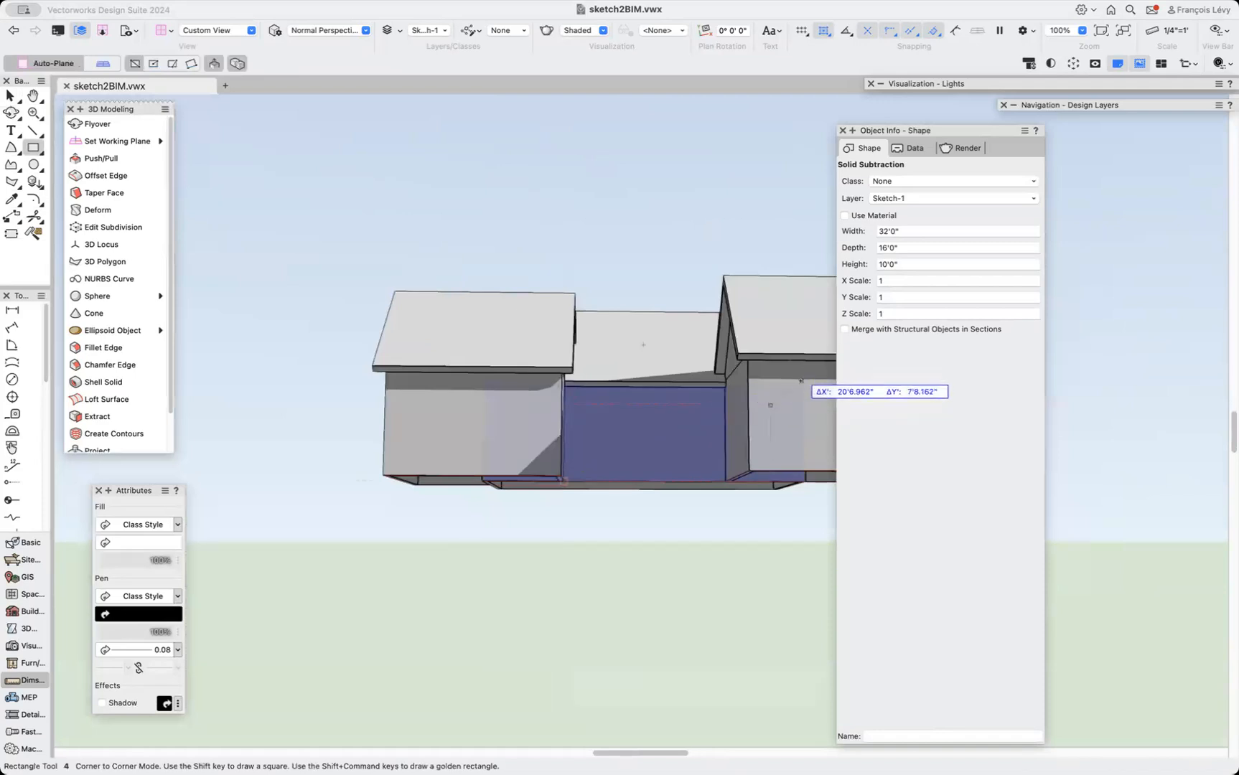
key(b)
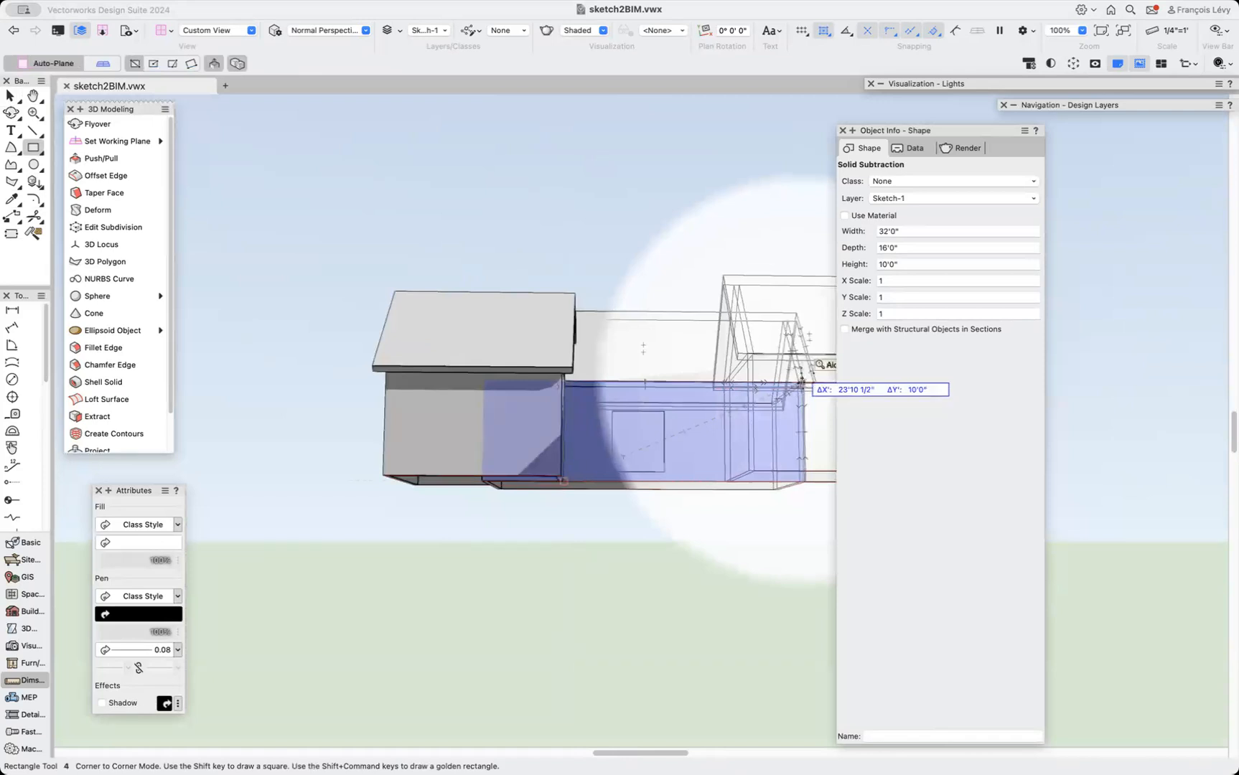
click(802, 382)
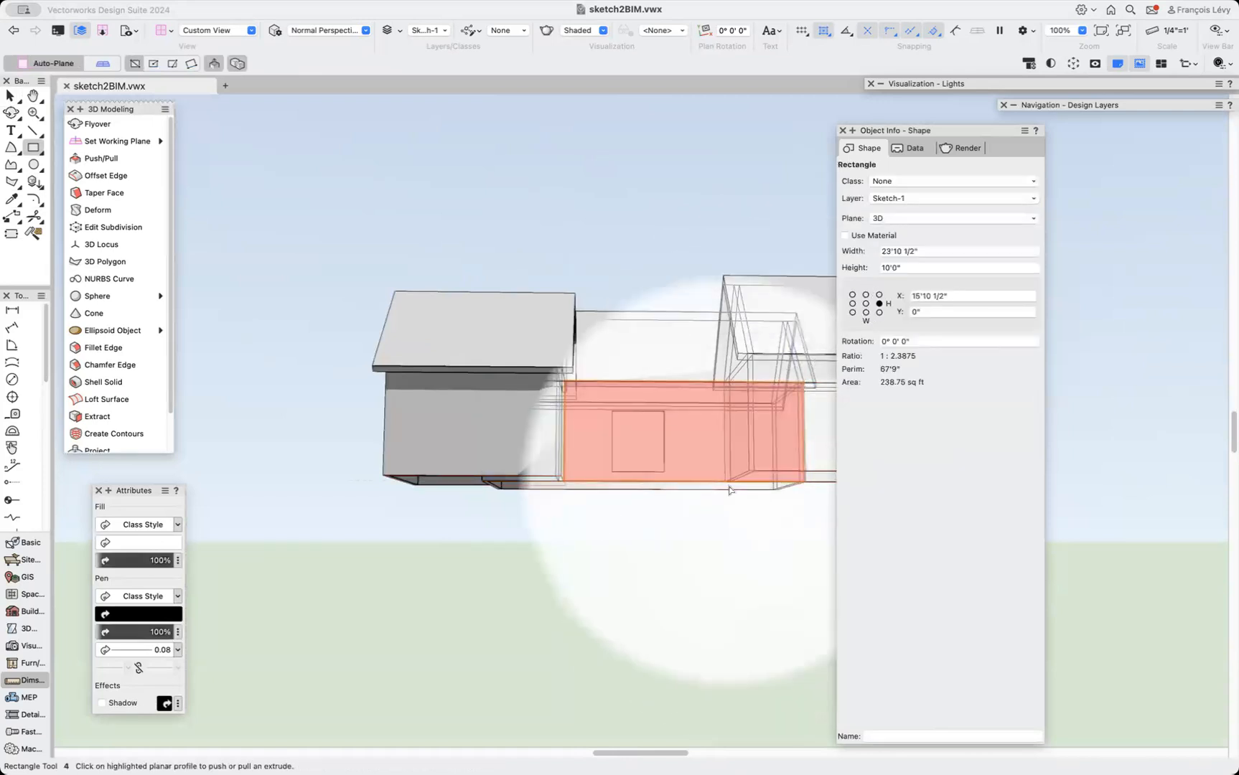
Stretch the rectangle's side edges out to the adjacent wings, making it 32' wide.
key(x)
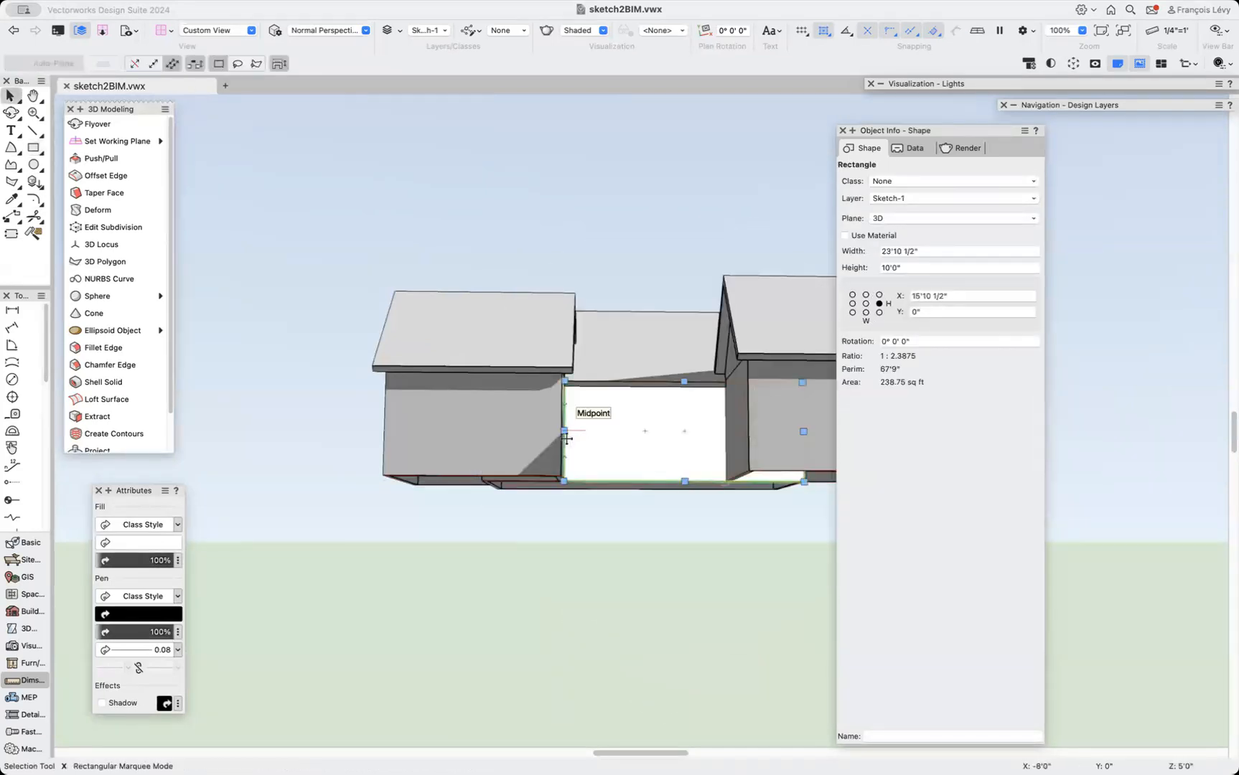
drag(564, 430, 480, 442)
key(b)
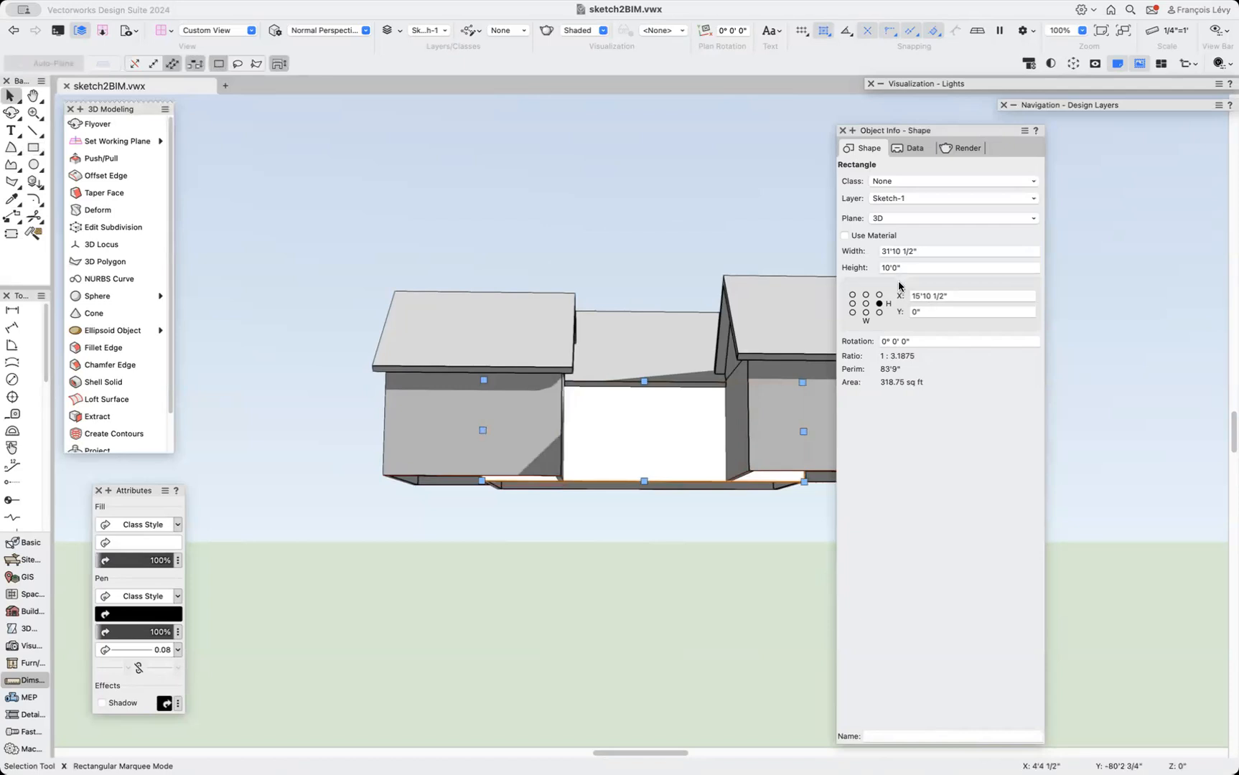
drag(483, 431, 479, 480)
drag(804, 481, 808, 483)
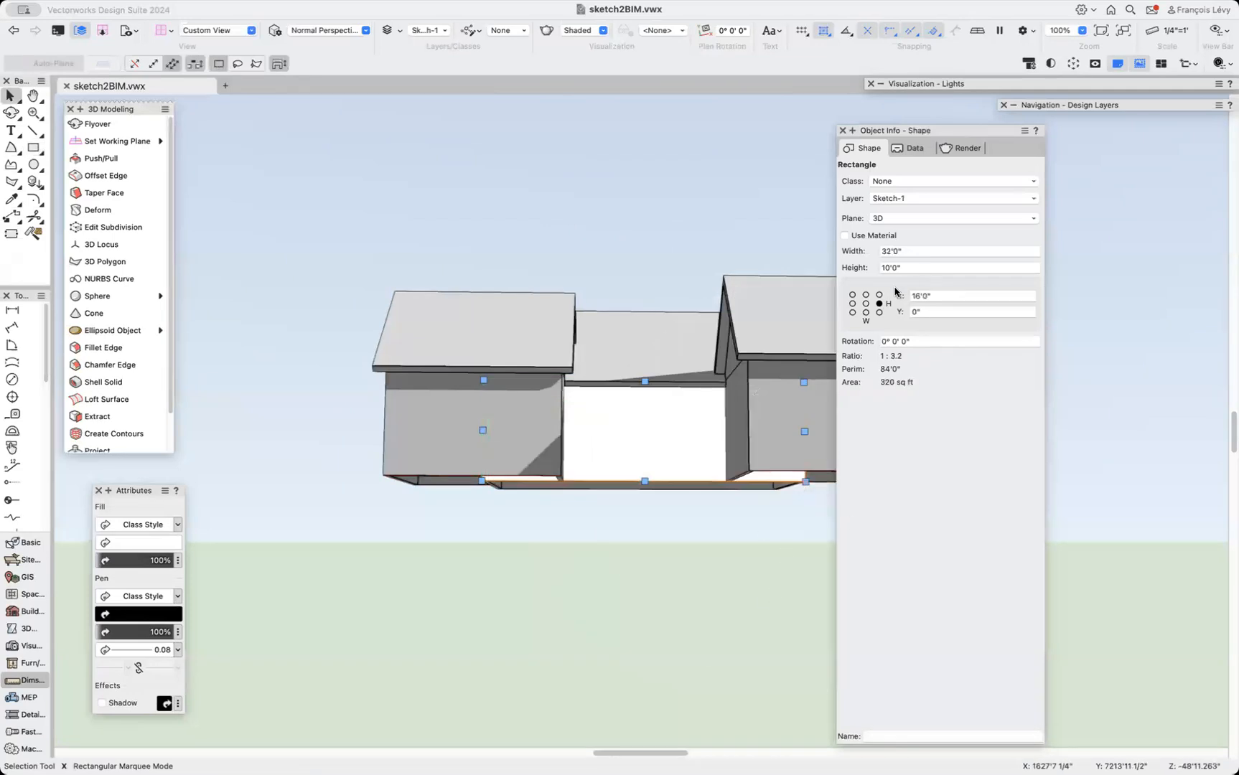
Resize the connecting-section rectangle to 6' wide and 8' high.
click(878, 251)
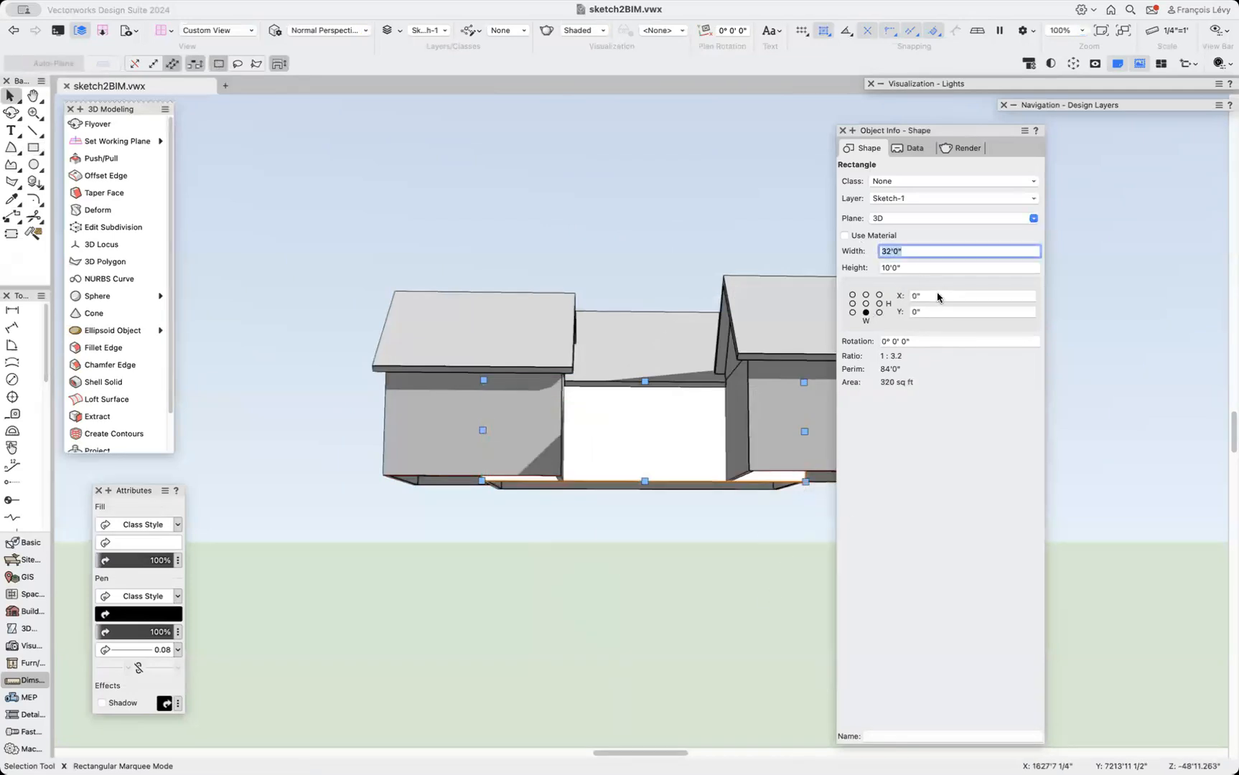
text(6')
key(Return)
click(899, 267)
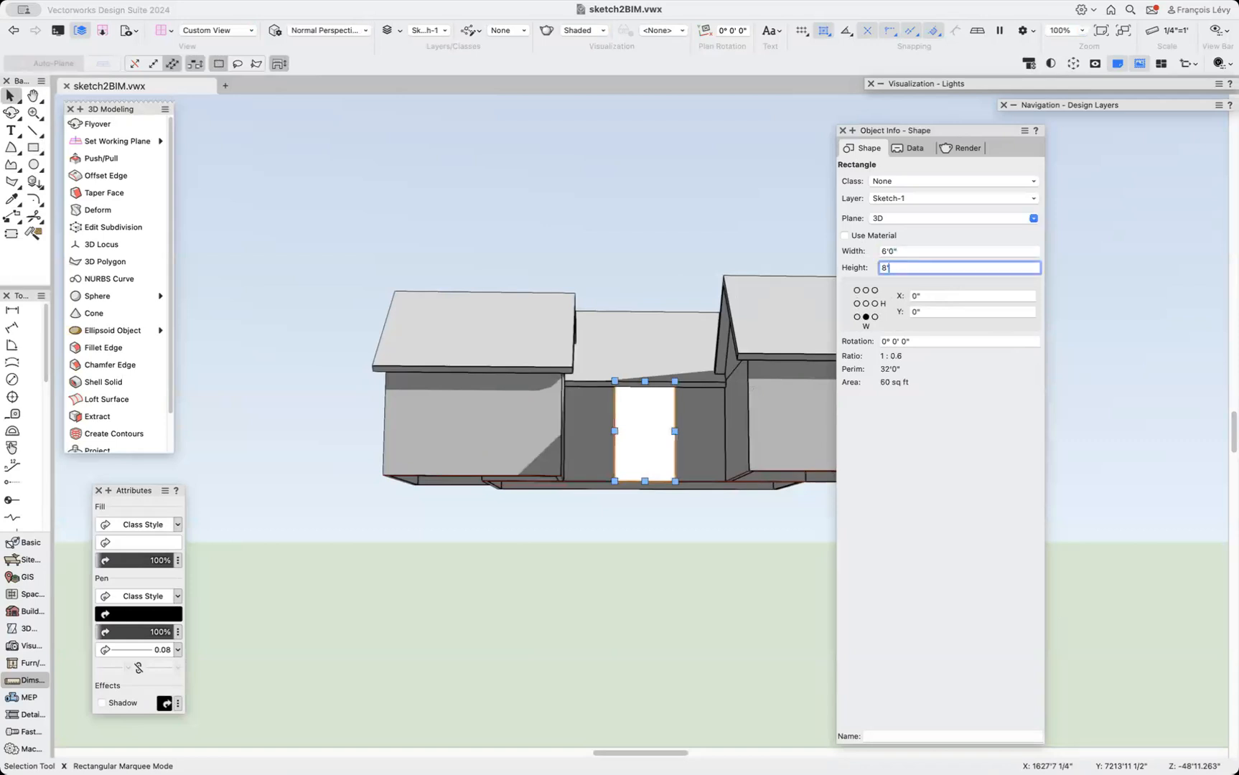
text(8')
key(Return)
Extrude the door rectangle -1' into the connecting section's wall.
key(super+e)
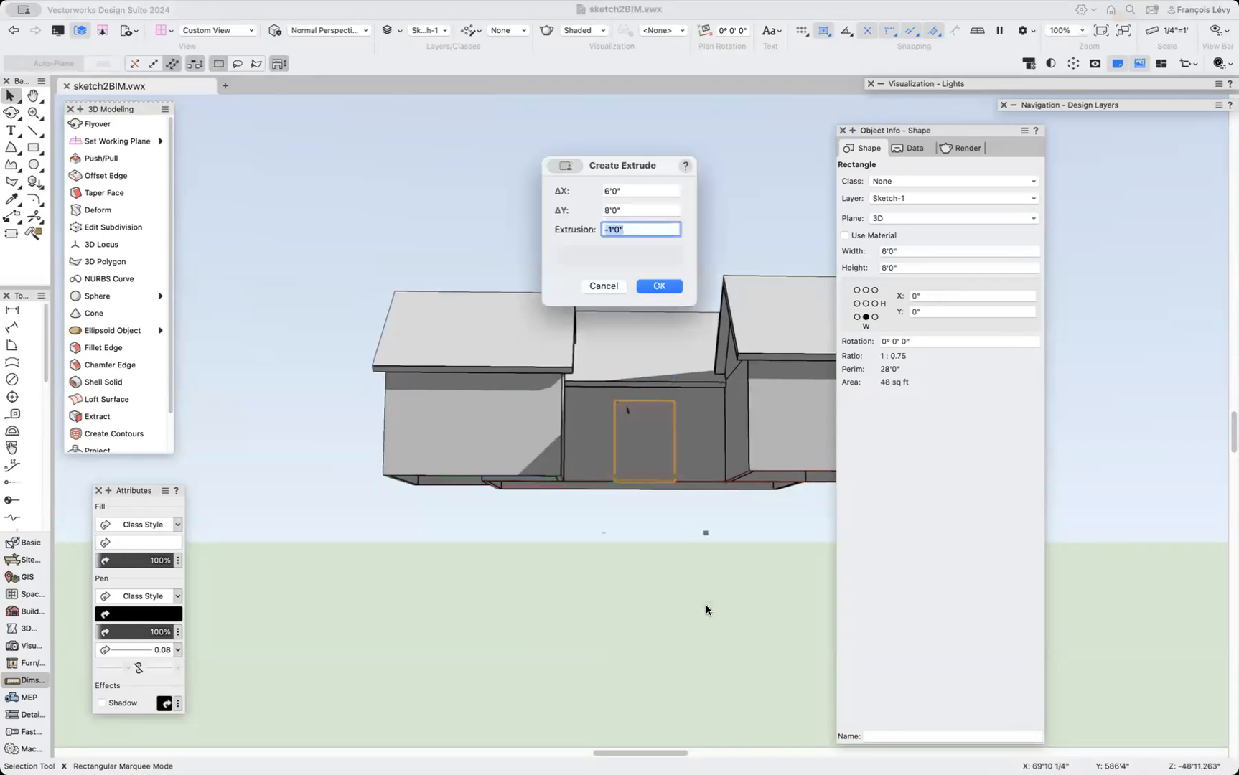
key(Return)
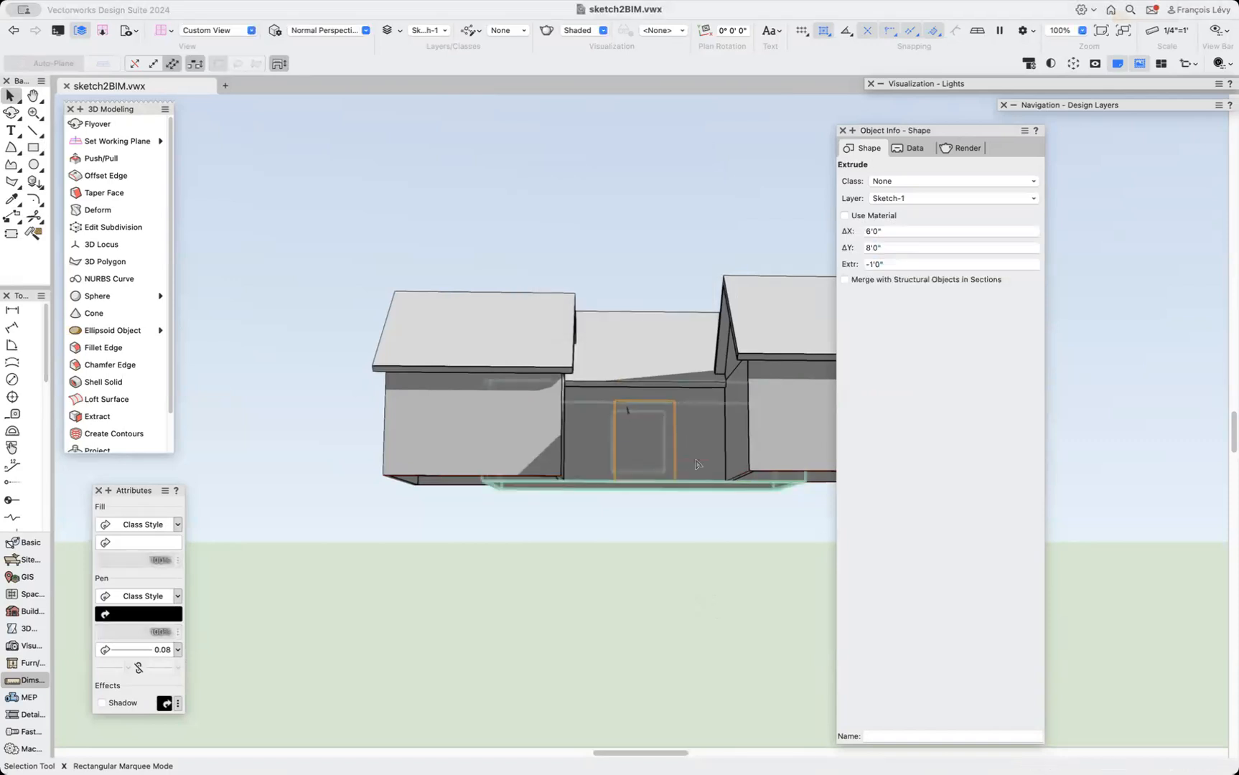
Subtract the door extrusion from the connecting section's solid without retaining the subtracting object.
shift+click(696, 465)
right_click(695, 465)
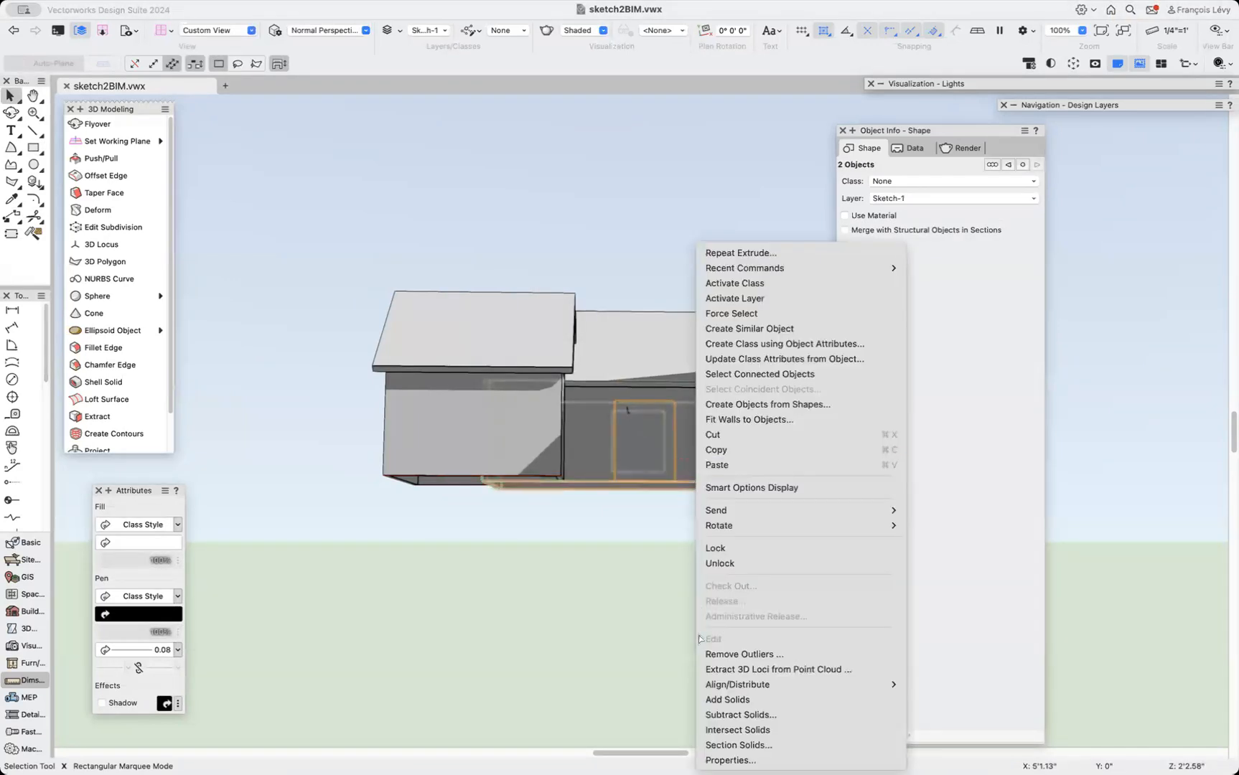
click(720, 714)
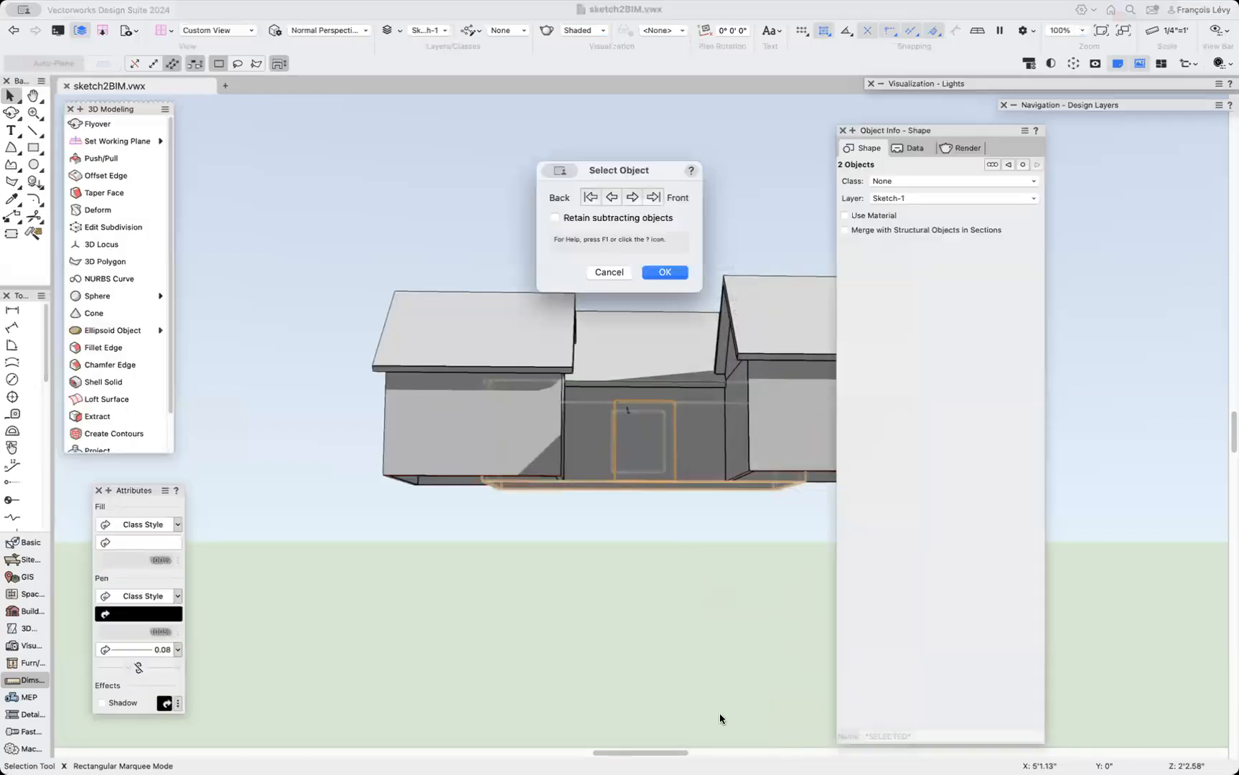
key(Return)
Draw a rectangle about 16' by 10' covering the front wall face of the left wing.
key(shift+c)
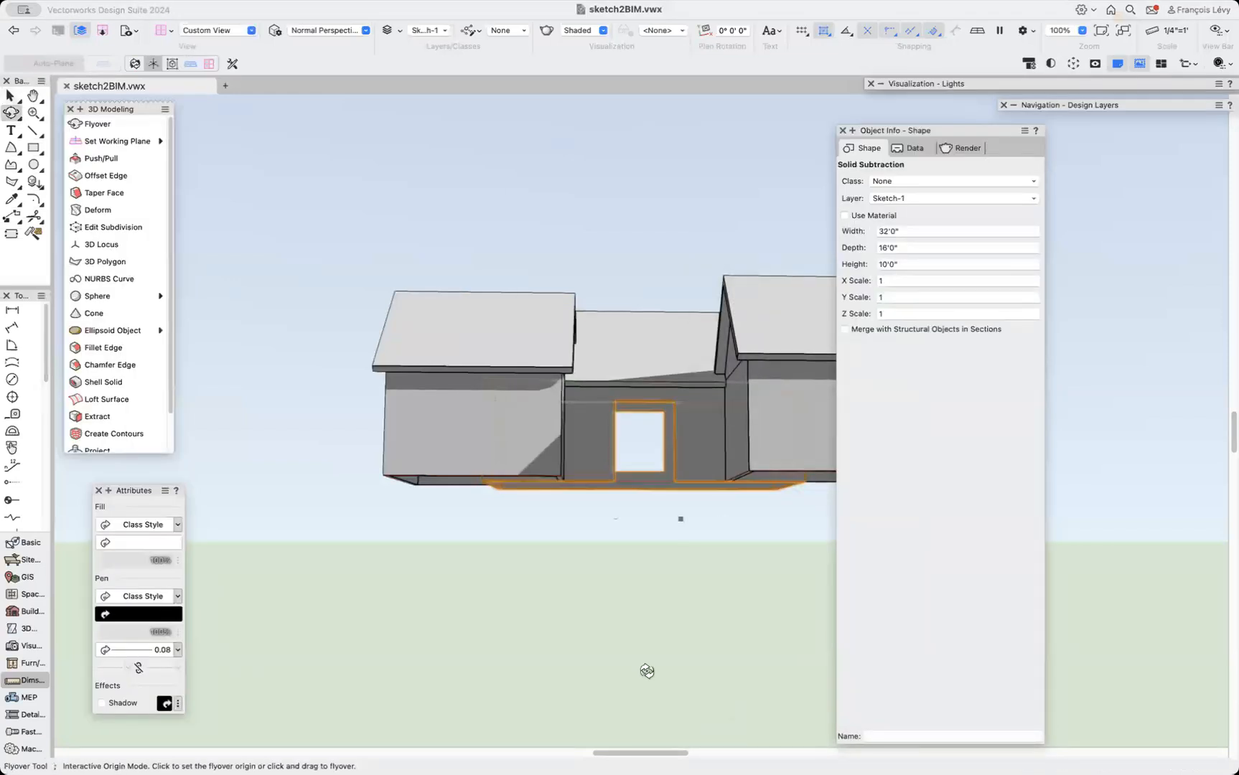
scroll(494, 510, up, 6)
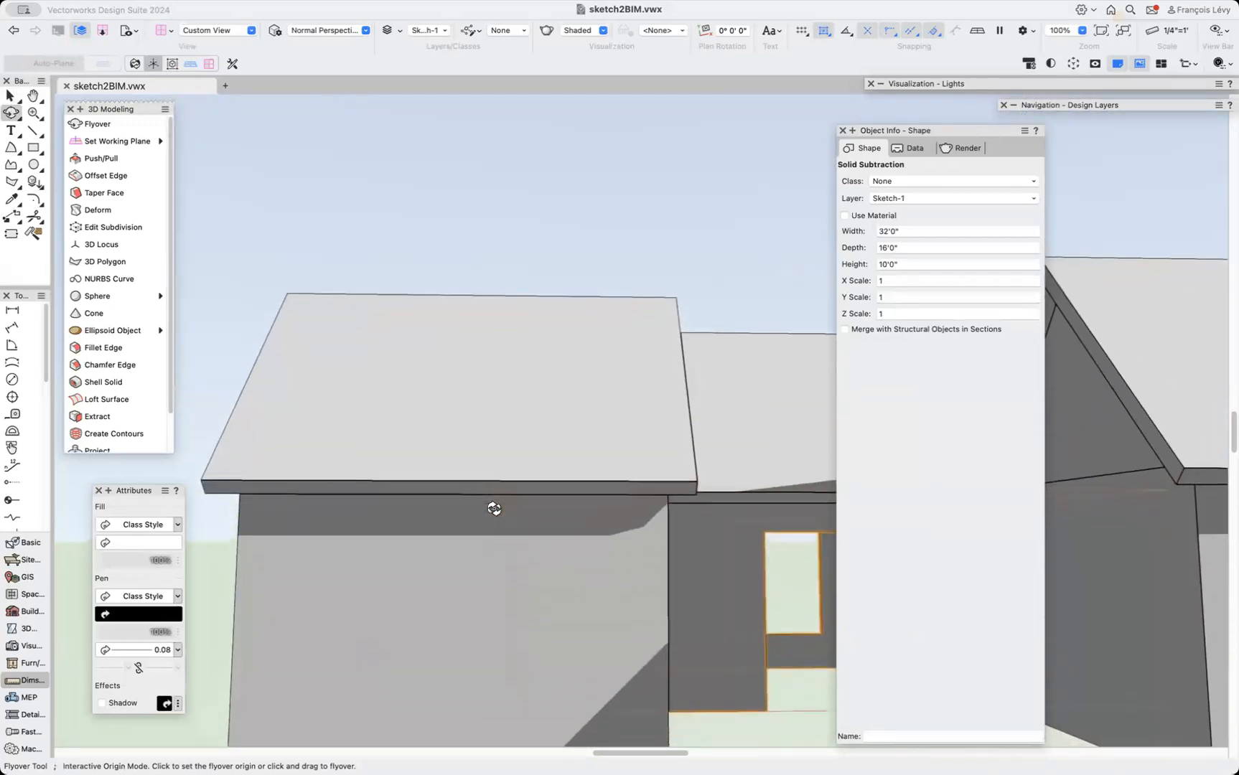
drag(494, 508, 493, 507)
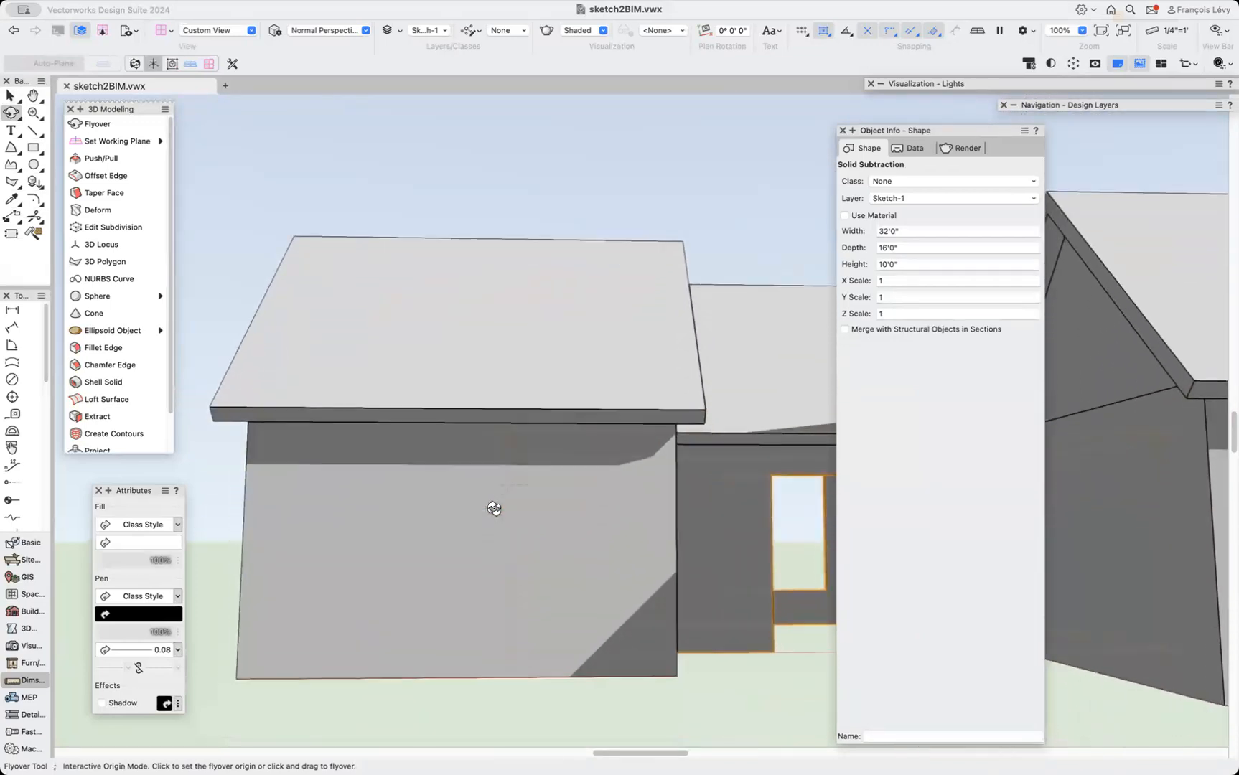
click(33, 148)
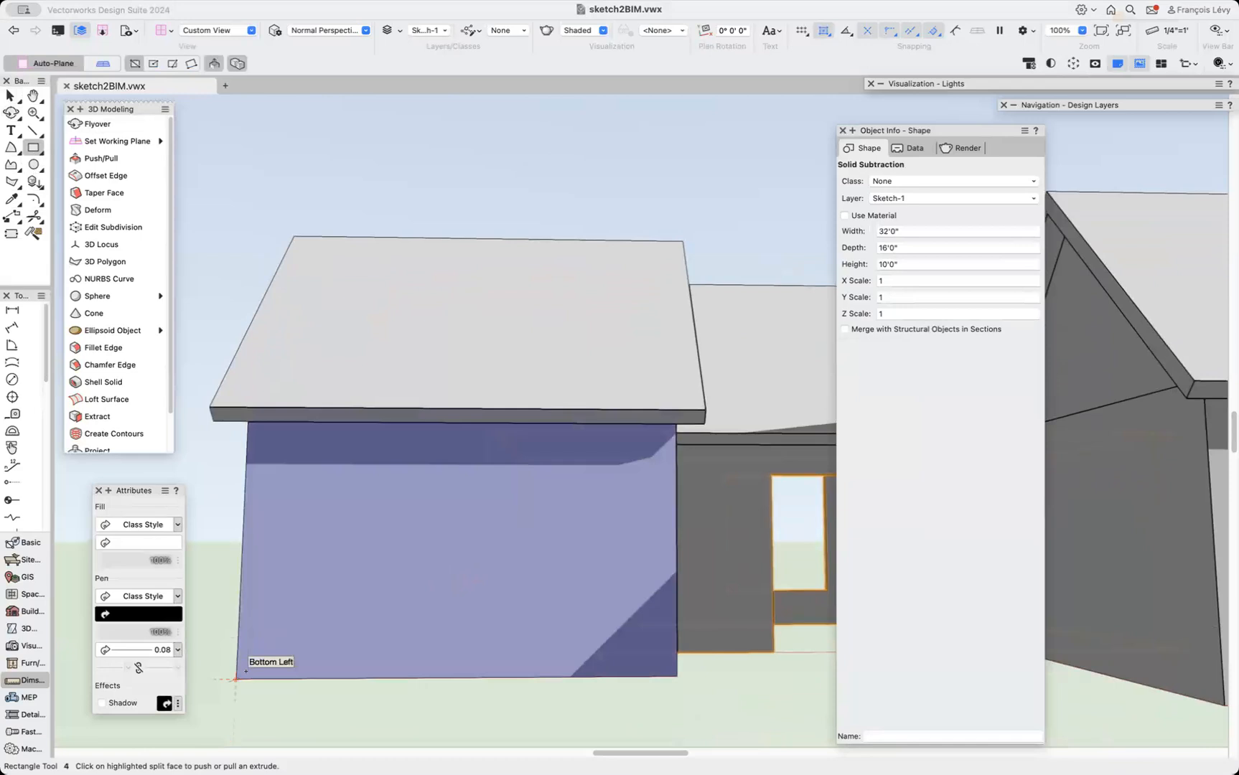
click(237, 678)
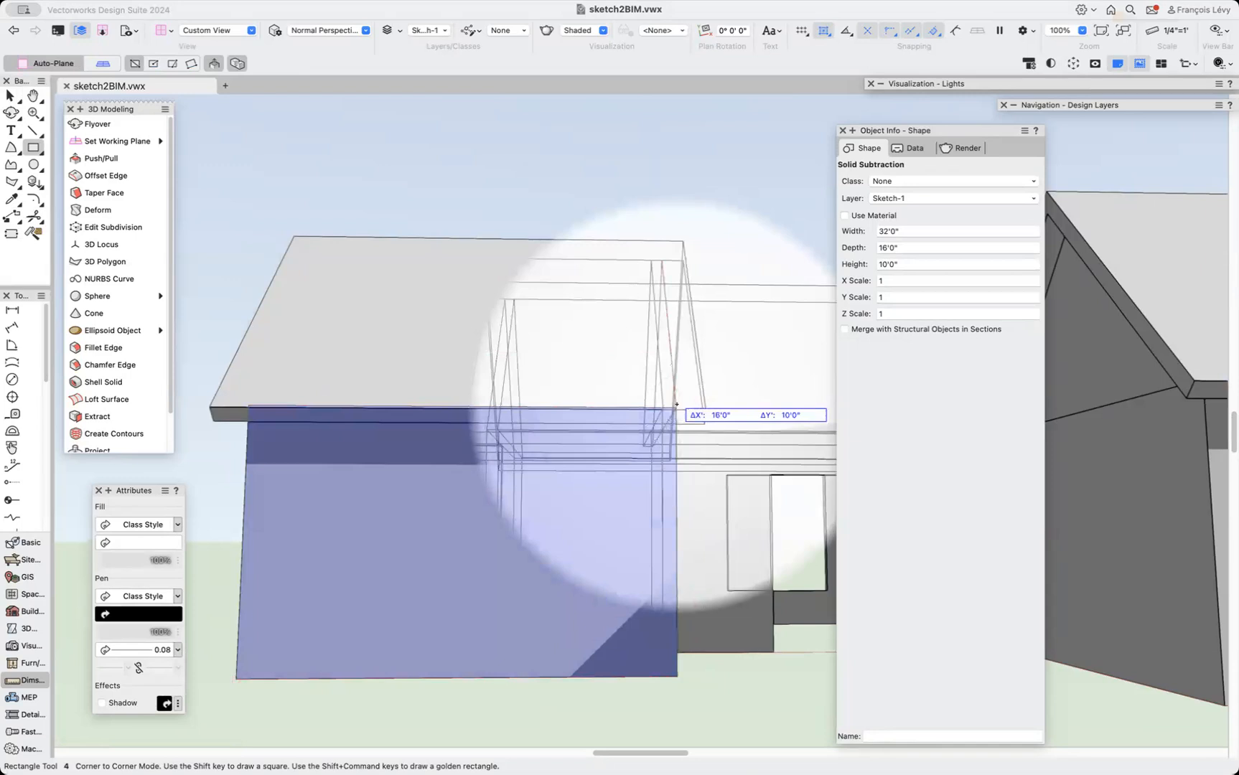
click(674, 407)
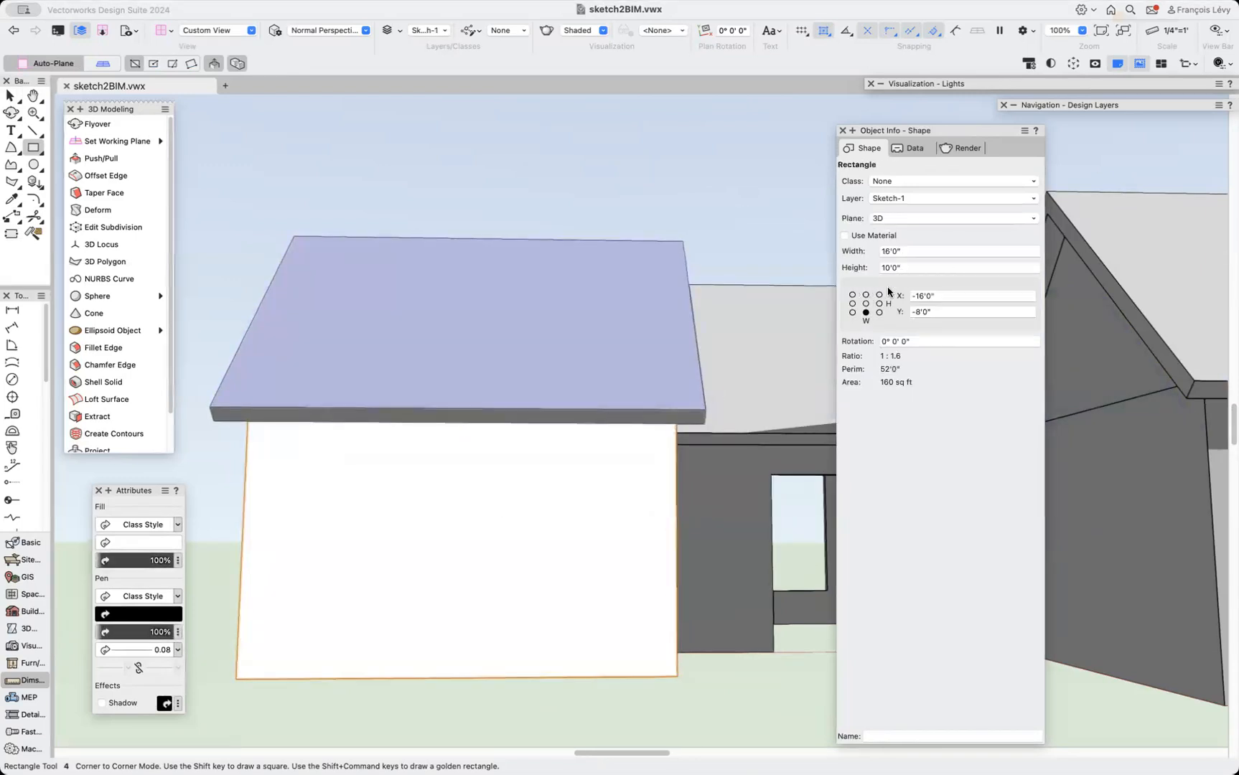
Resize the wing's wall rectangle to 12' wide and 7' high.
click(871, 268)
text(9)
key(Tab)
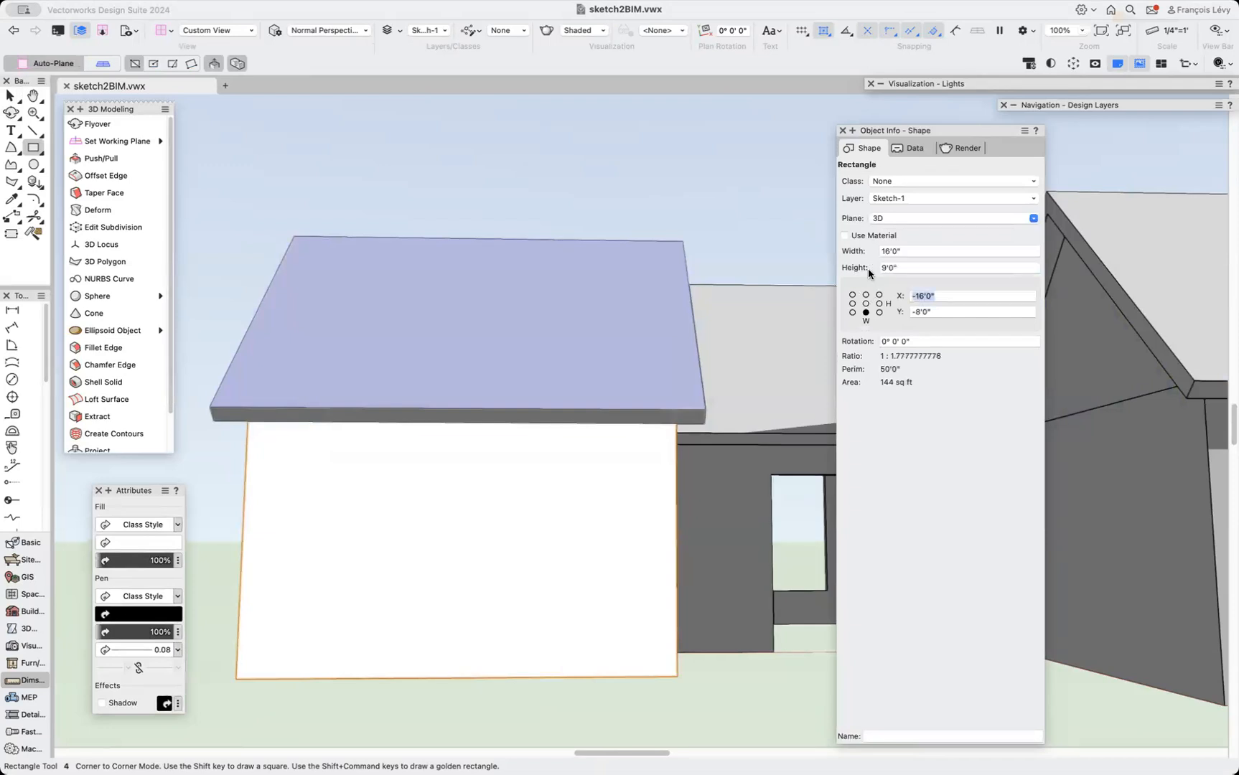
click(867, 253)
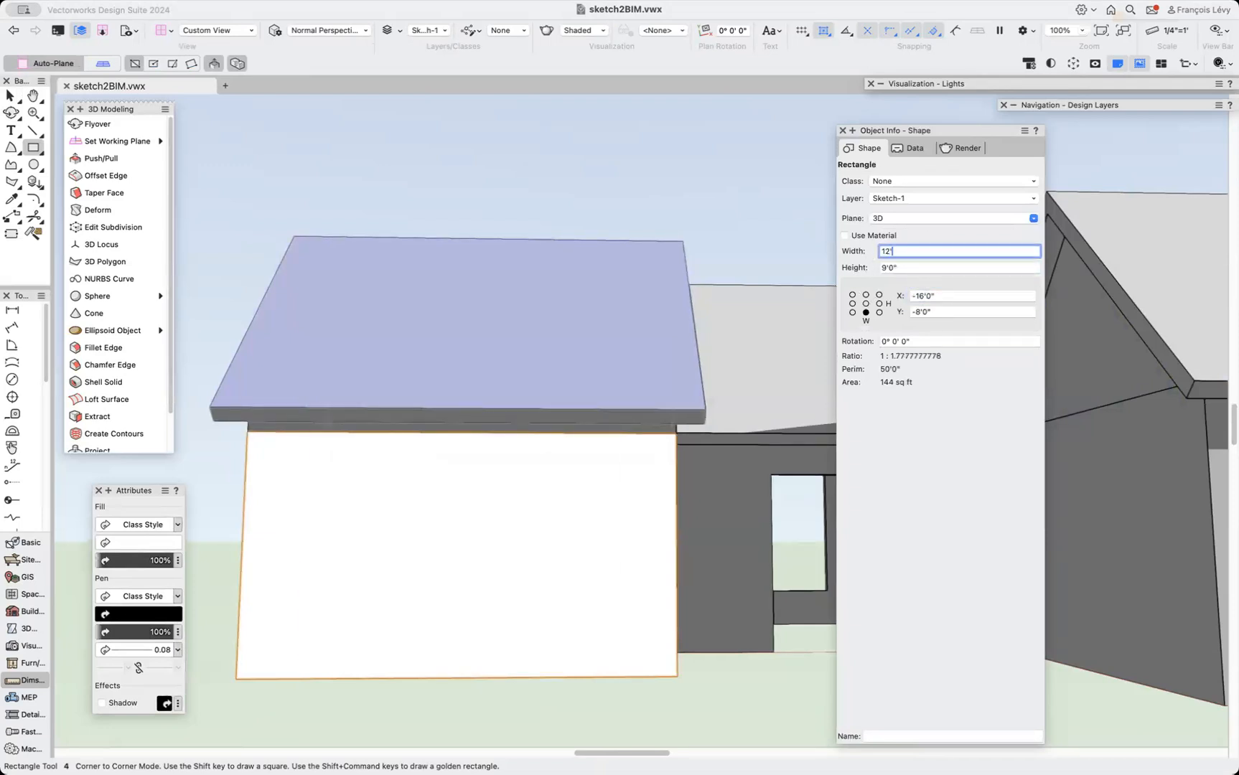
key(Return)
click(867, 268)
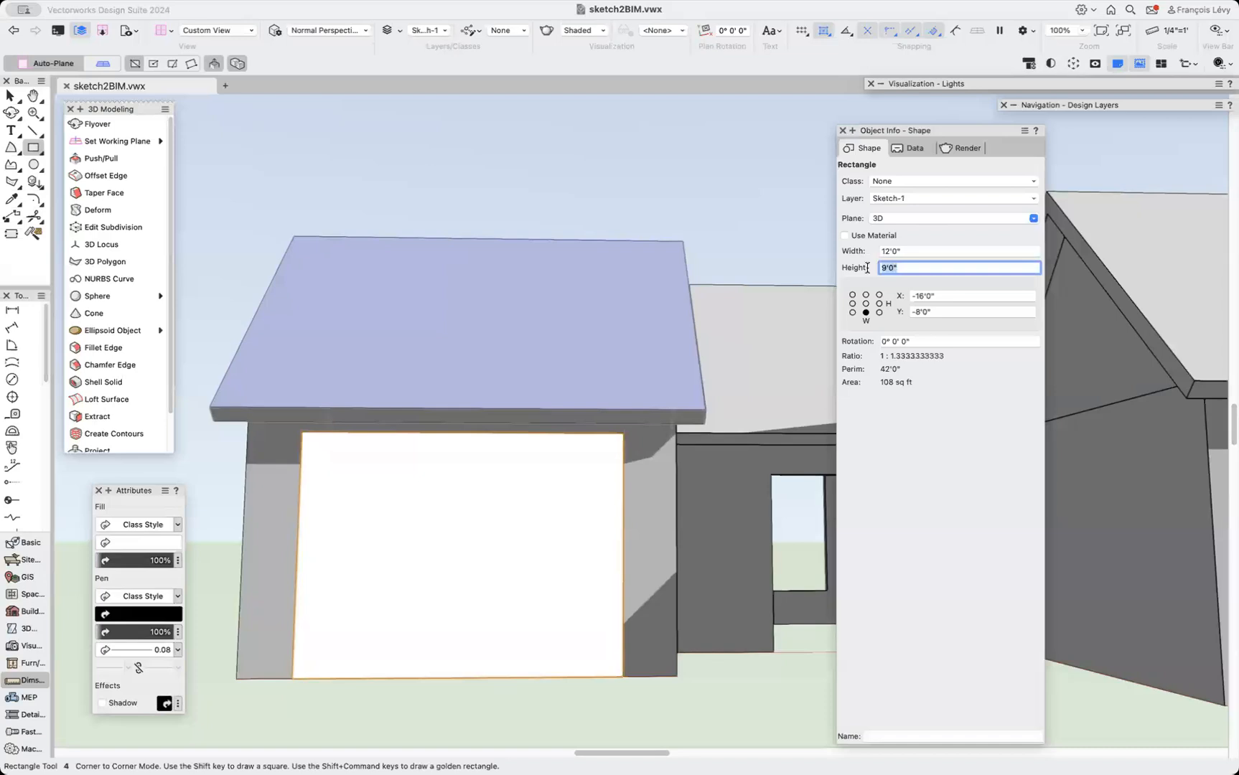
key(Return)
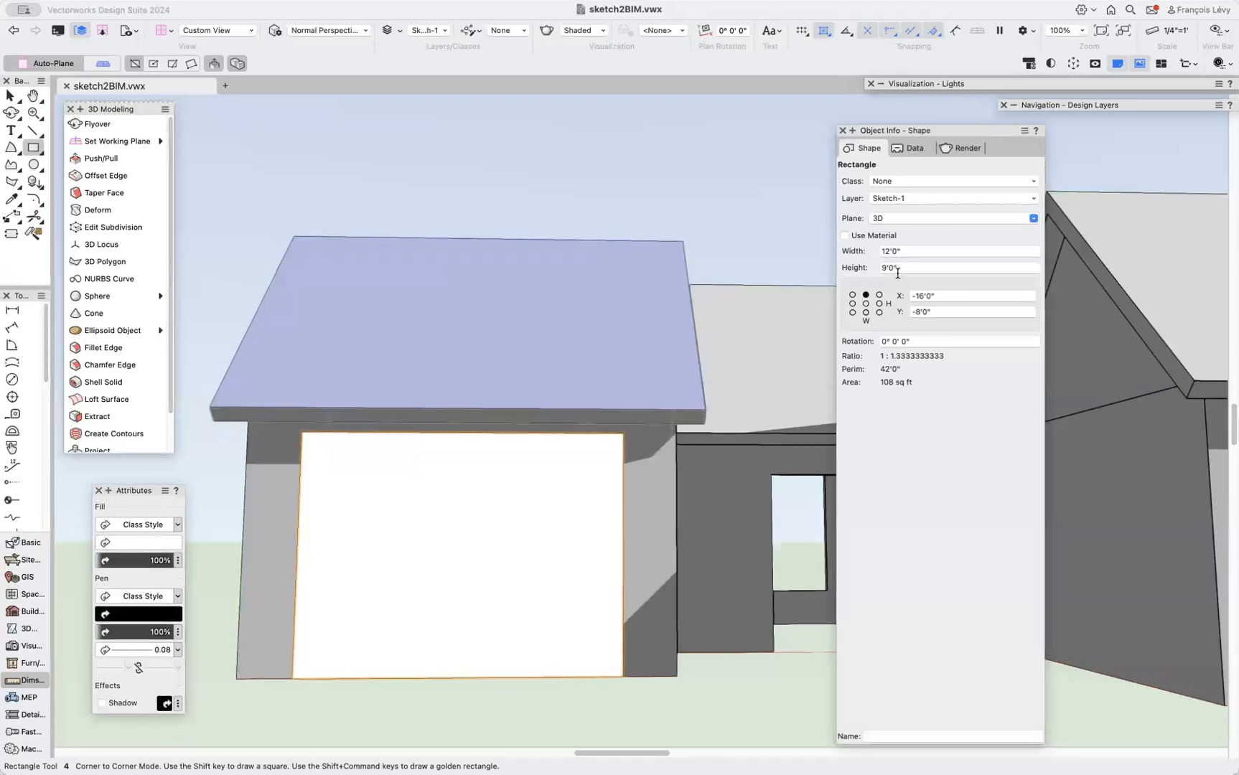
click(869, 268)
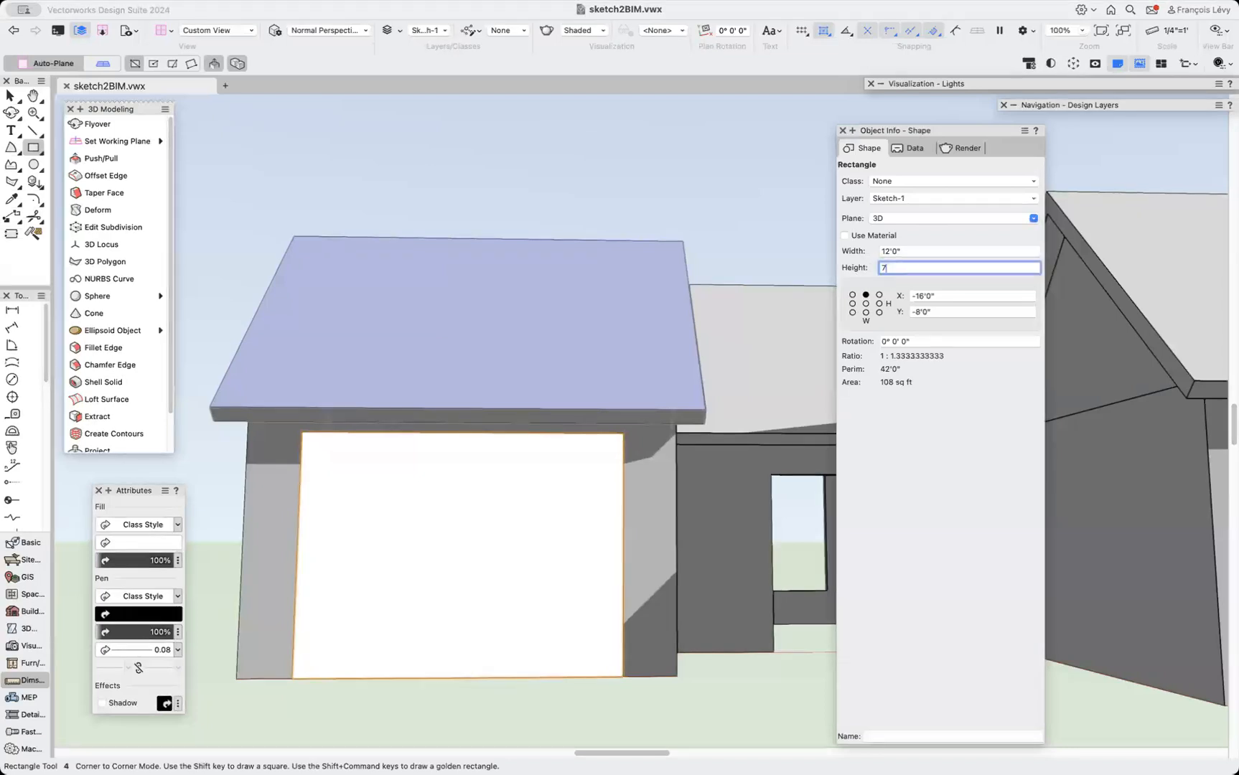
text(7')
key(Return)
Extrude the window rectangle -1' and subtract it from the wing's solid without retaining the subtracting object.
key(super+e)
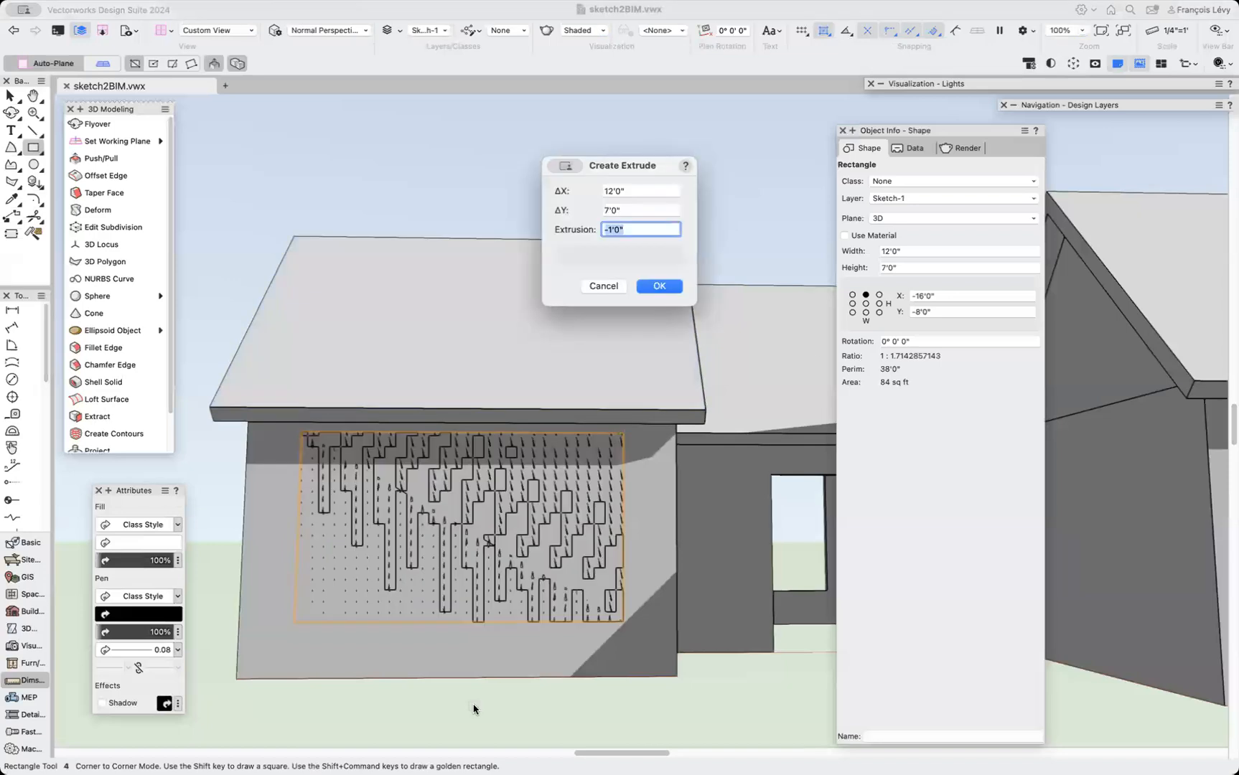
key(Return)
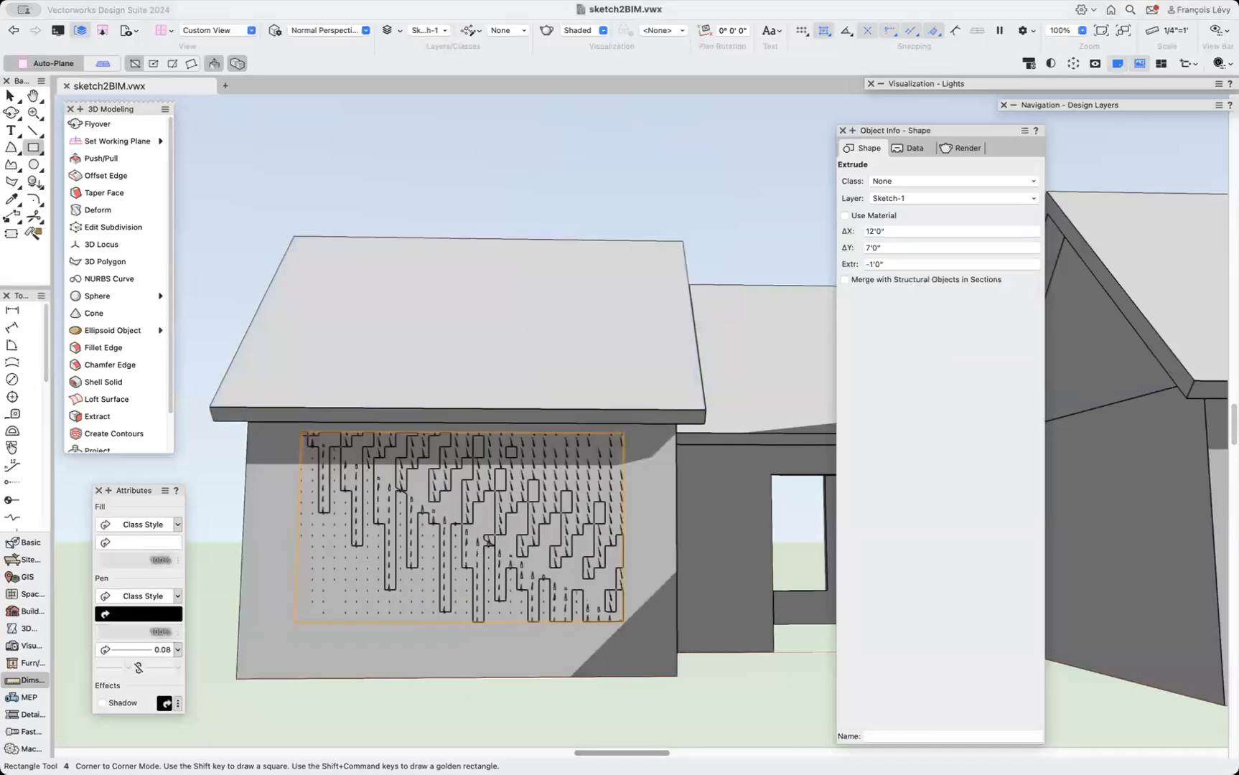
key(x)
shift+click(564, 672)
right_click(564, 671)
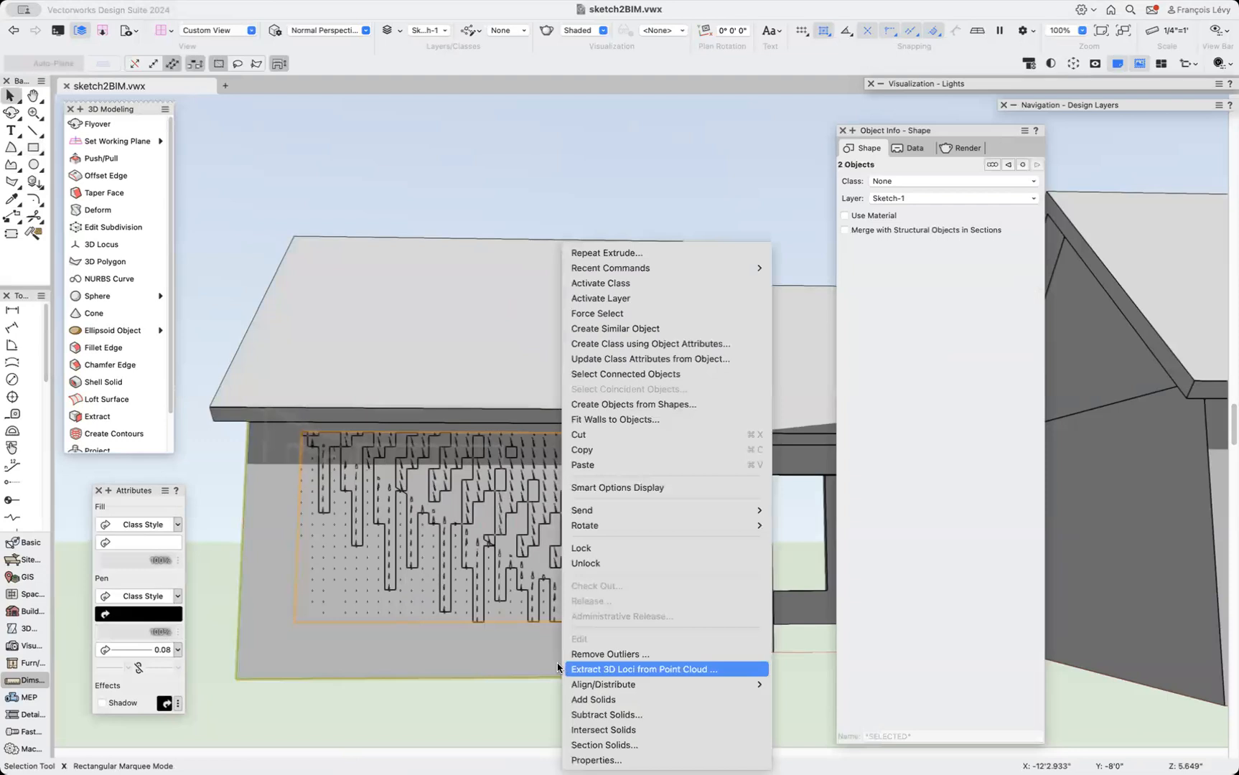
click(595, 714)
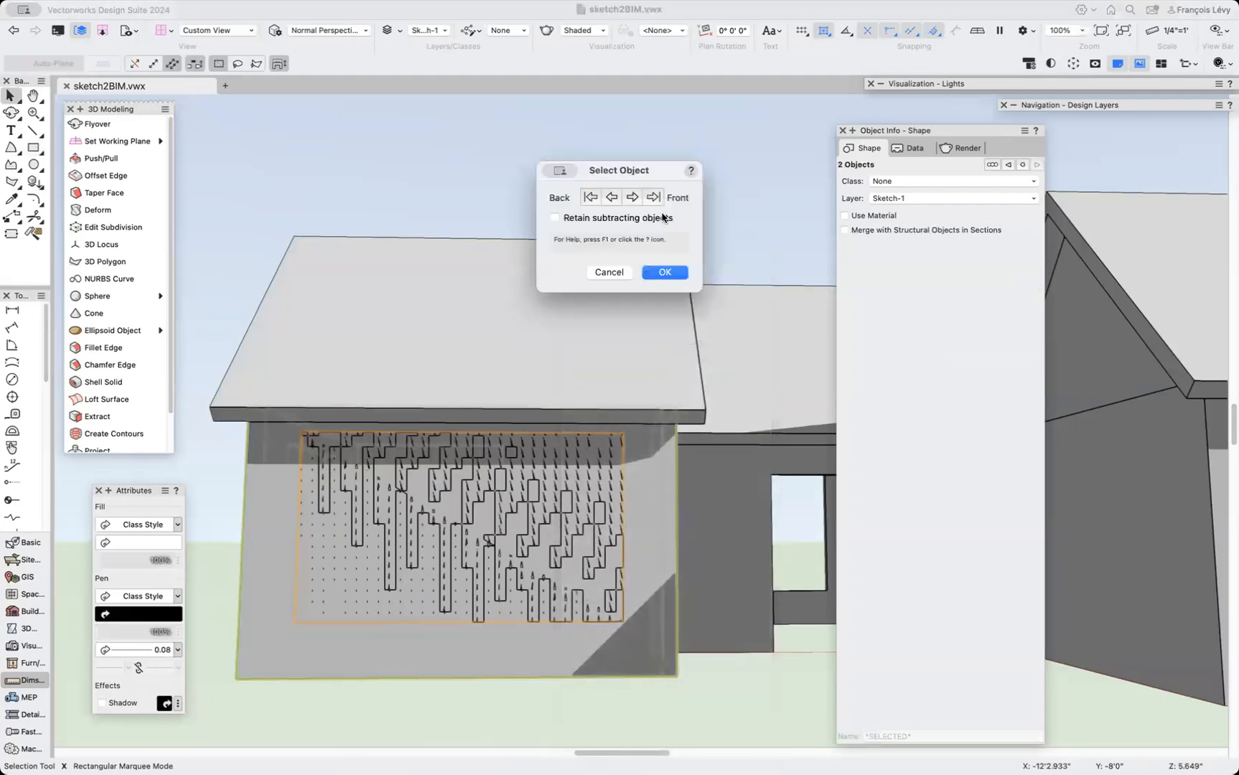
click(664, 271)
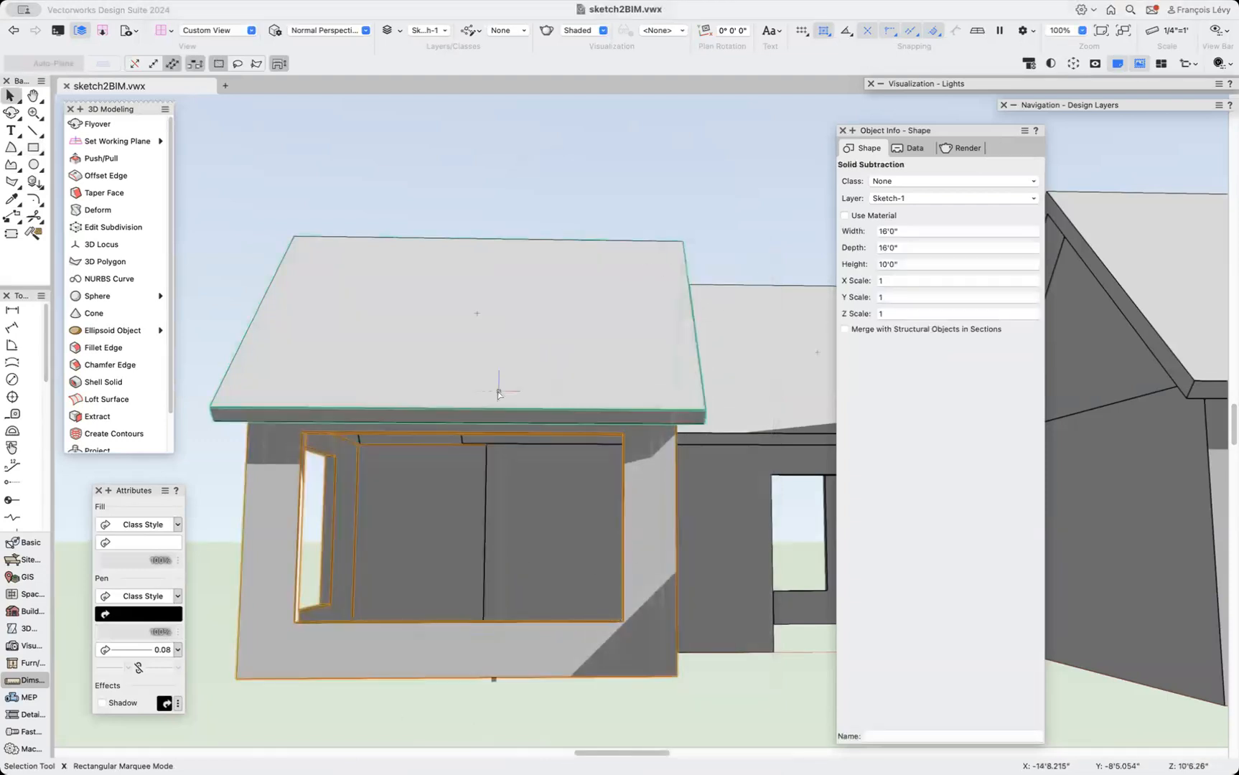
Open the wing's solid subtraction for editing using the Edit solid method.
key(shift+c)
drag(376, 593, 488, 591)
scroll(488, 592, down, 3)
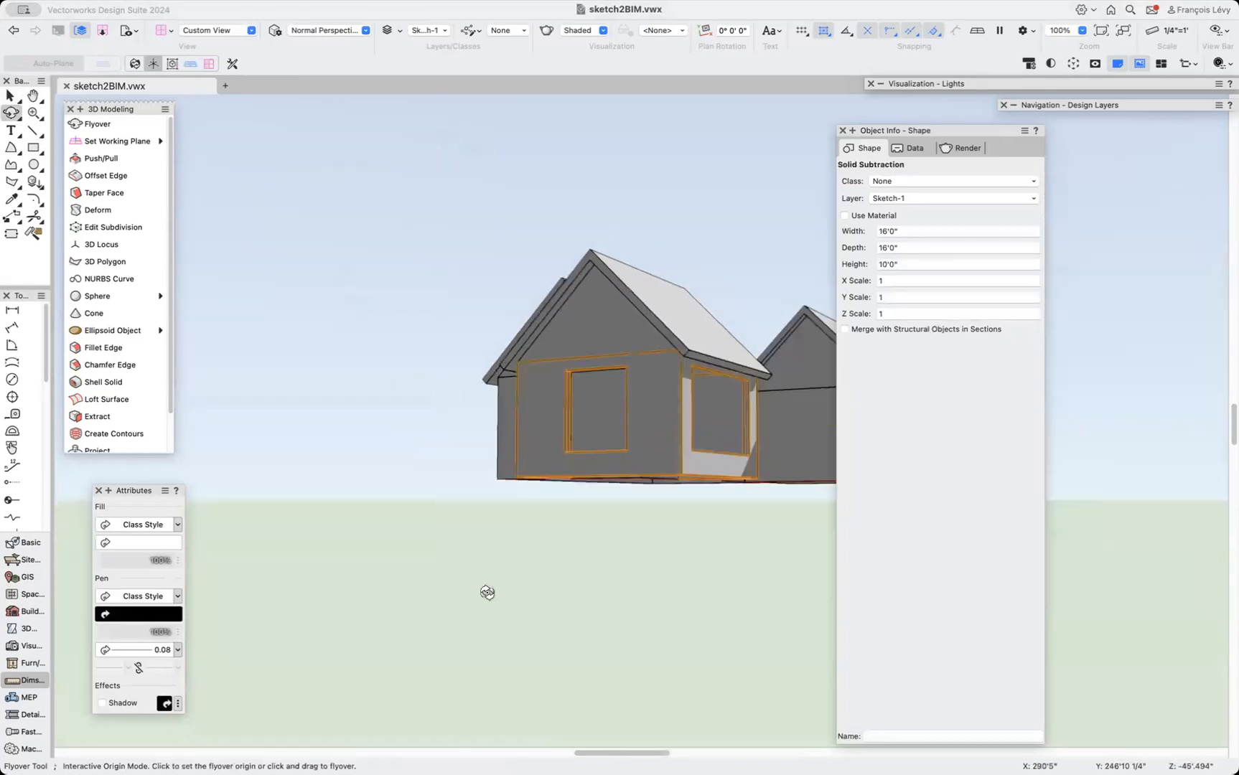
scroll(489, 596, up, 3)
scroll(490, 595, right, 2)
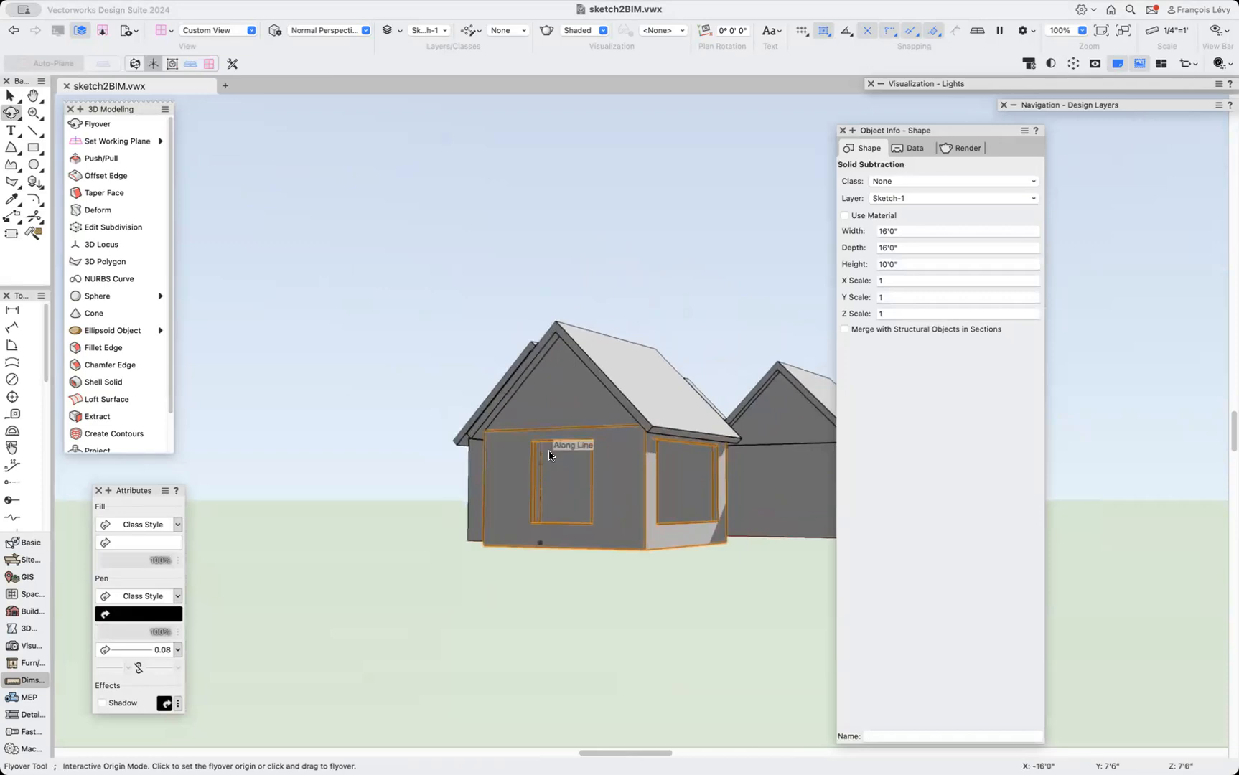
scroll(549, 451, up, 5)
key(x)
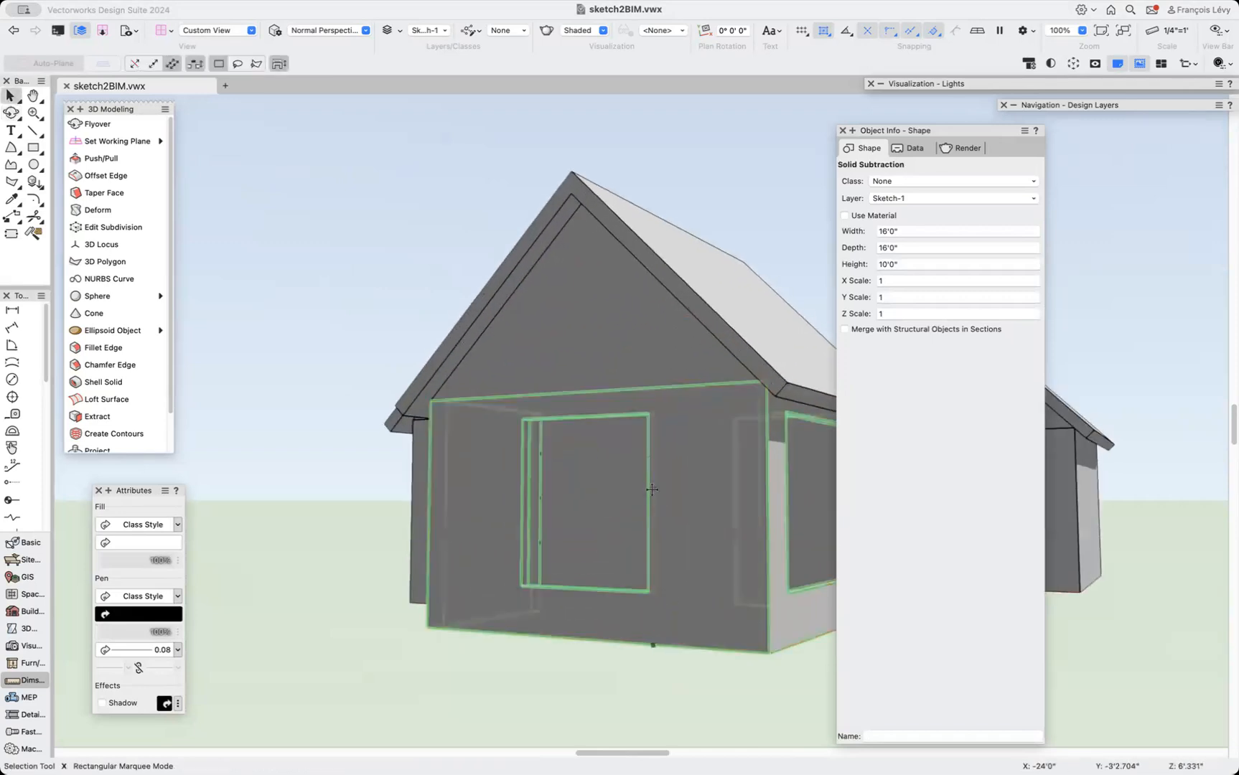
click(305, 444)
click(491, 467)
double_click(491, 470)
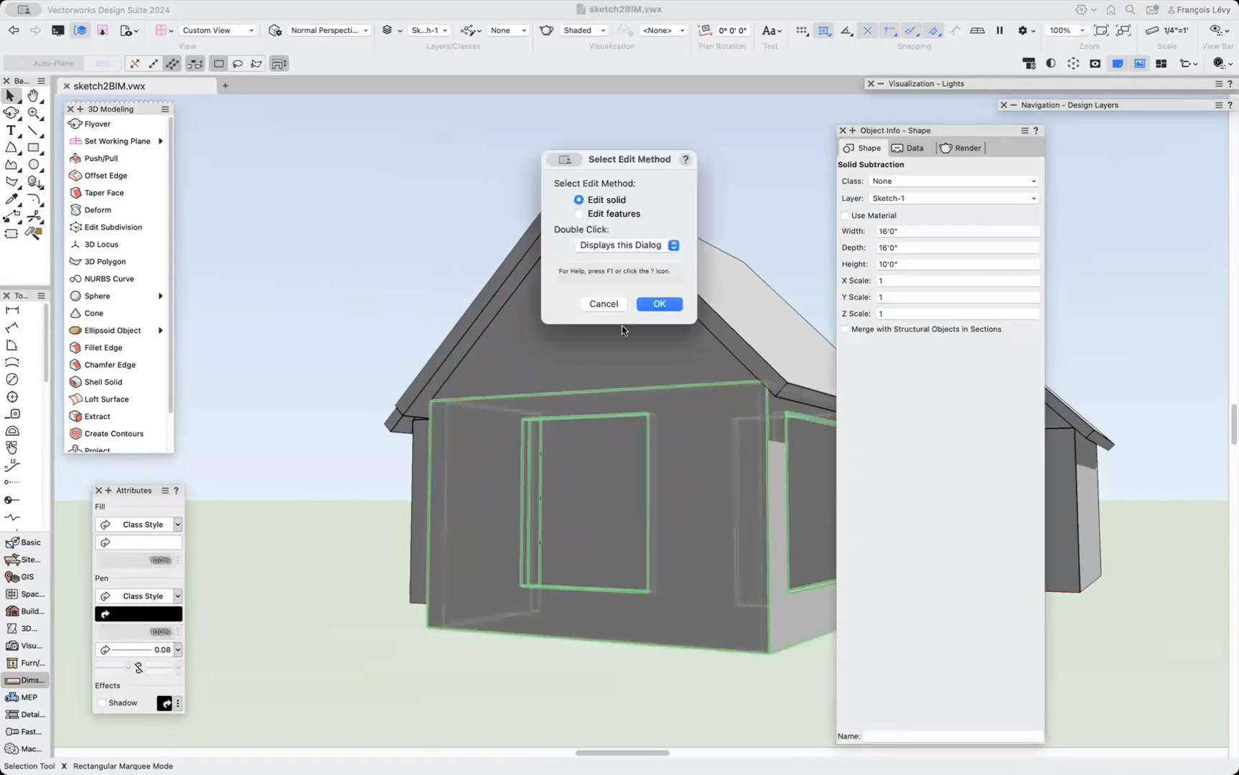
click(615, 307)
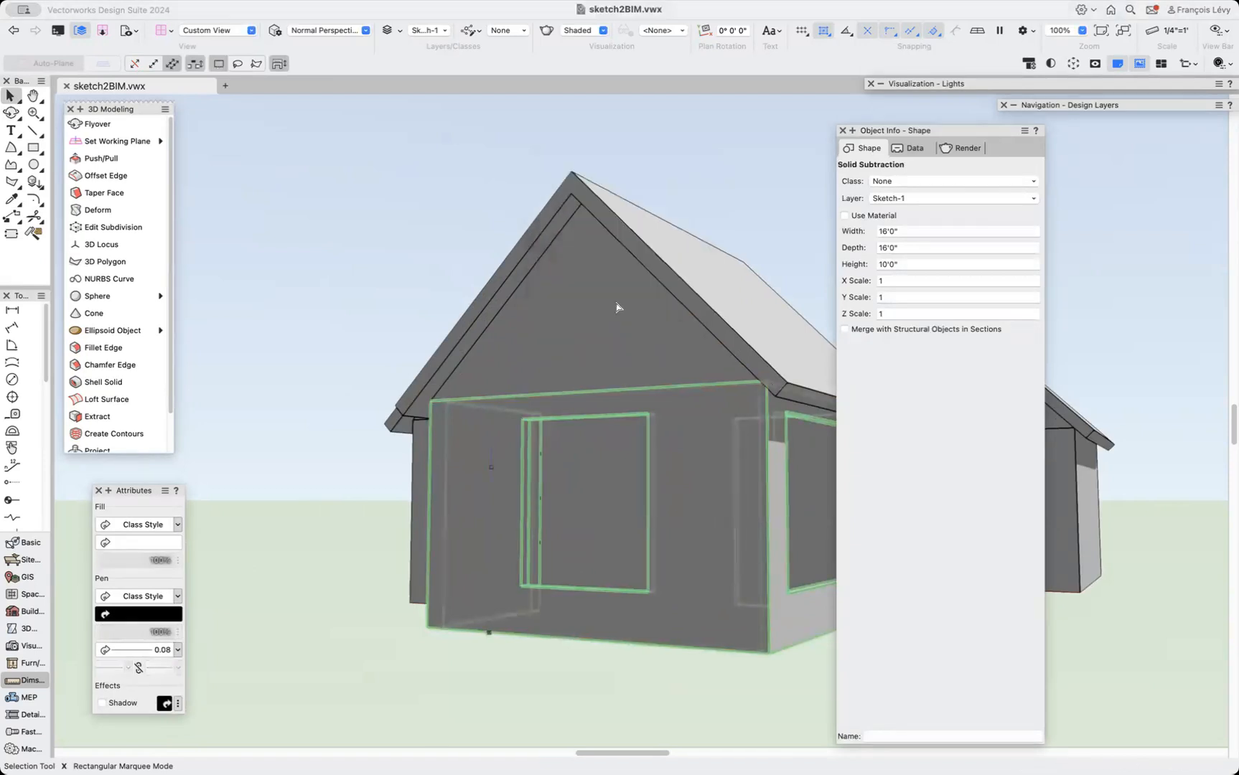
Push the narrow face at the window's left edge -3 with Push/Pull's Extrude Face mode.
click(111, 160)
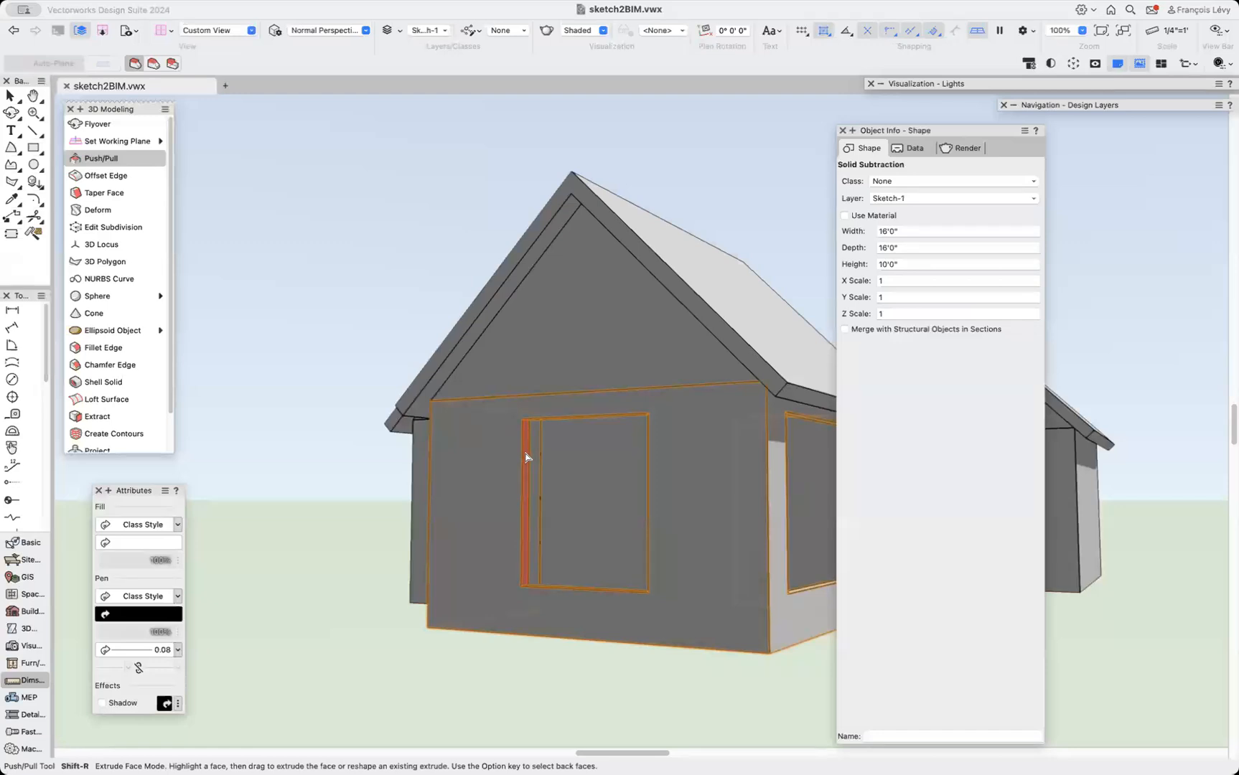
drag(526, 457, 487, 458)
text(-)
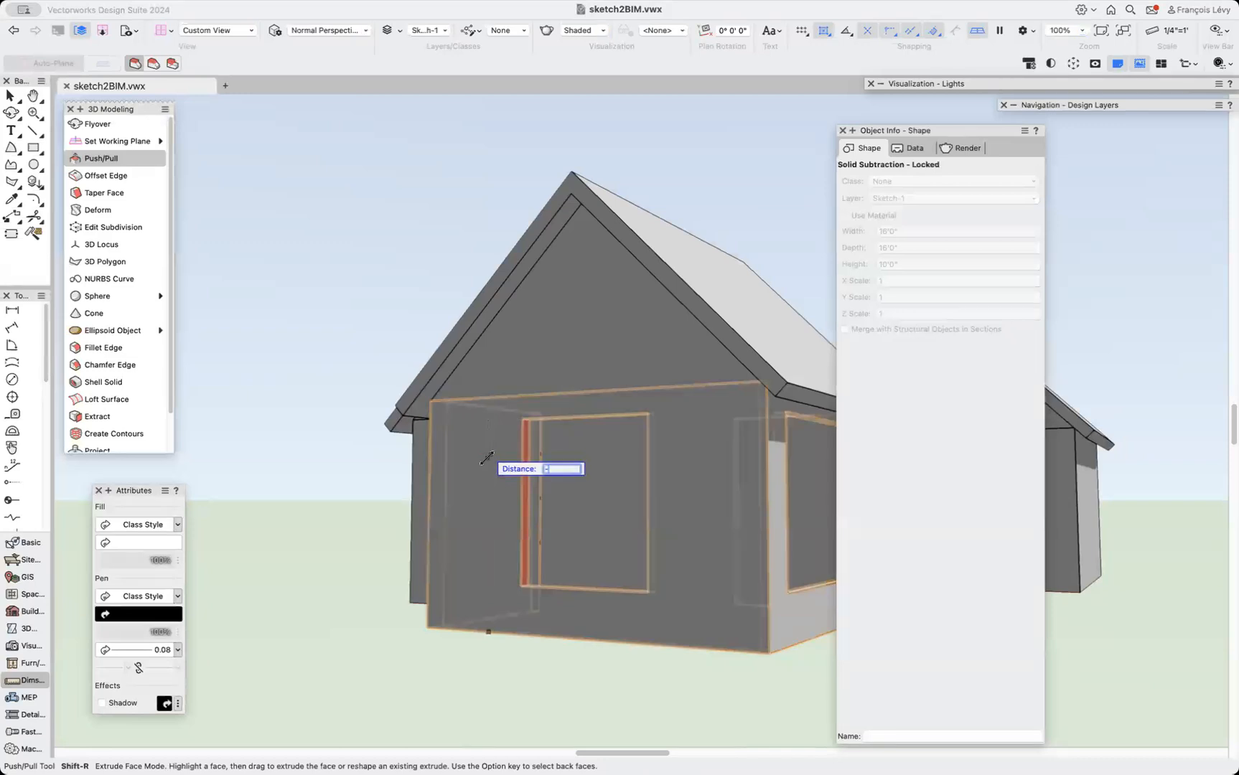
text(3'0")
key(Return)
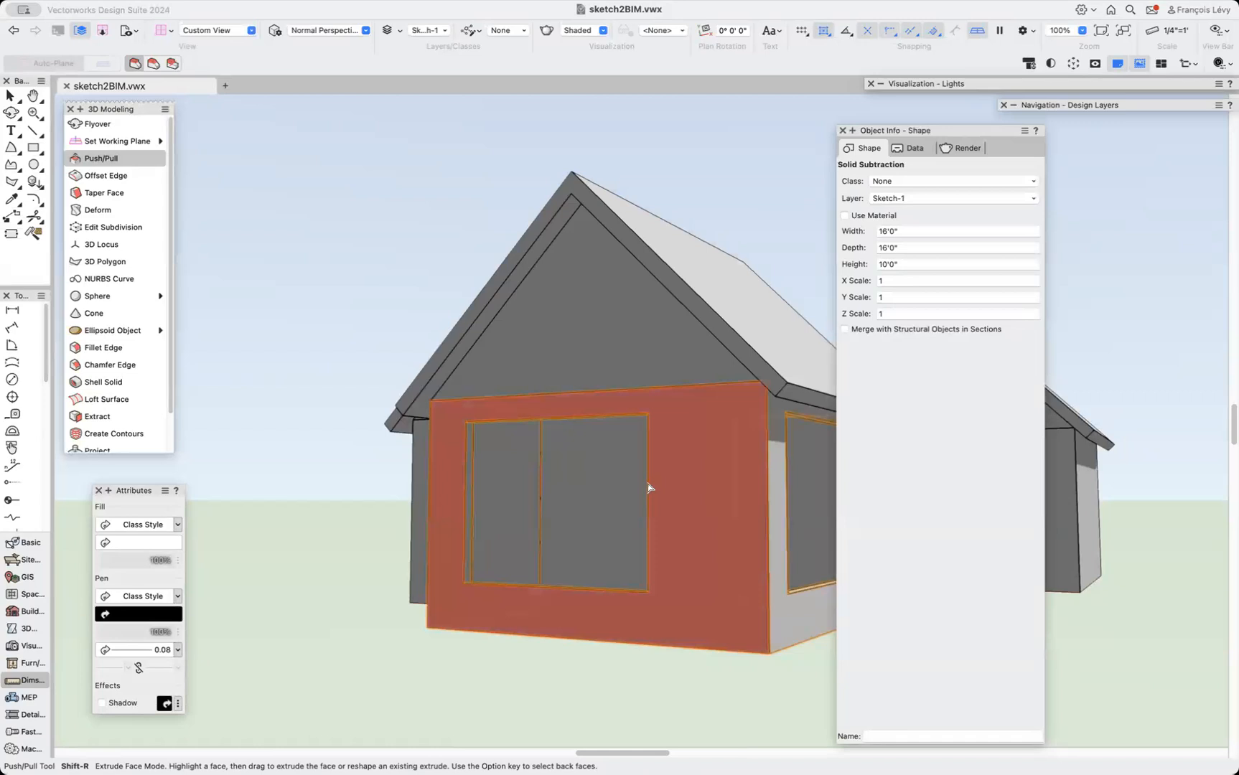
Push the inner side face of the window opening -3' with Push/Pull to widen the opening.
key(b)
key(shift+c)
drag(611, 526, 723, 538)
scroll(724, 539, right, 6)
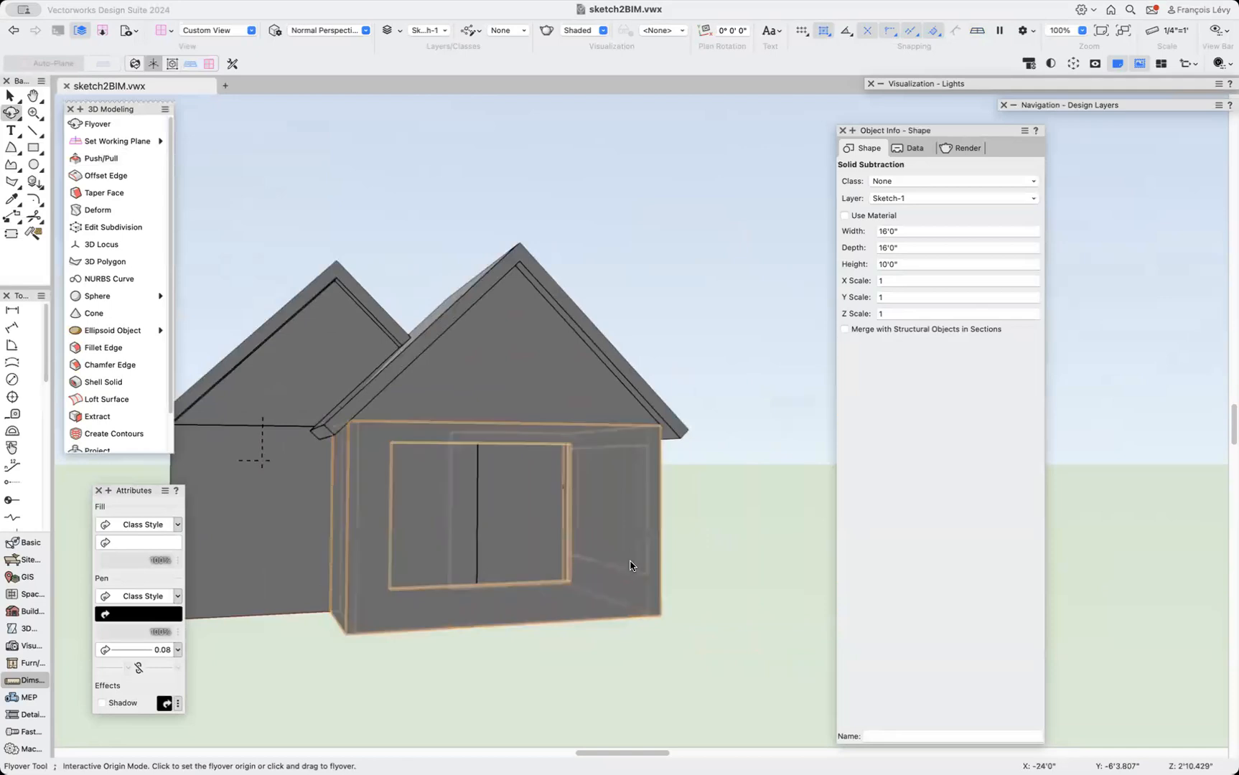
scroll(630, 563, up, 5)
drag(528, 562, 597, 564)
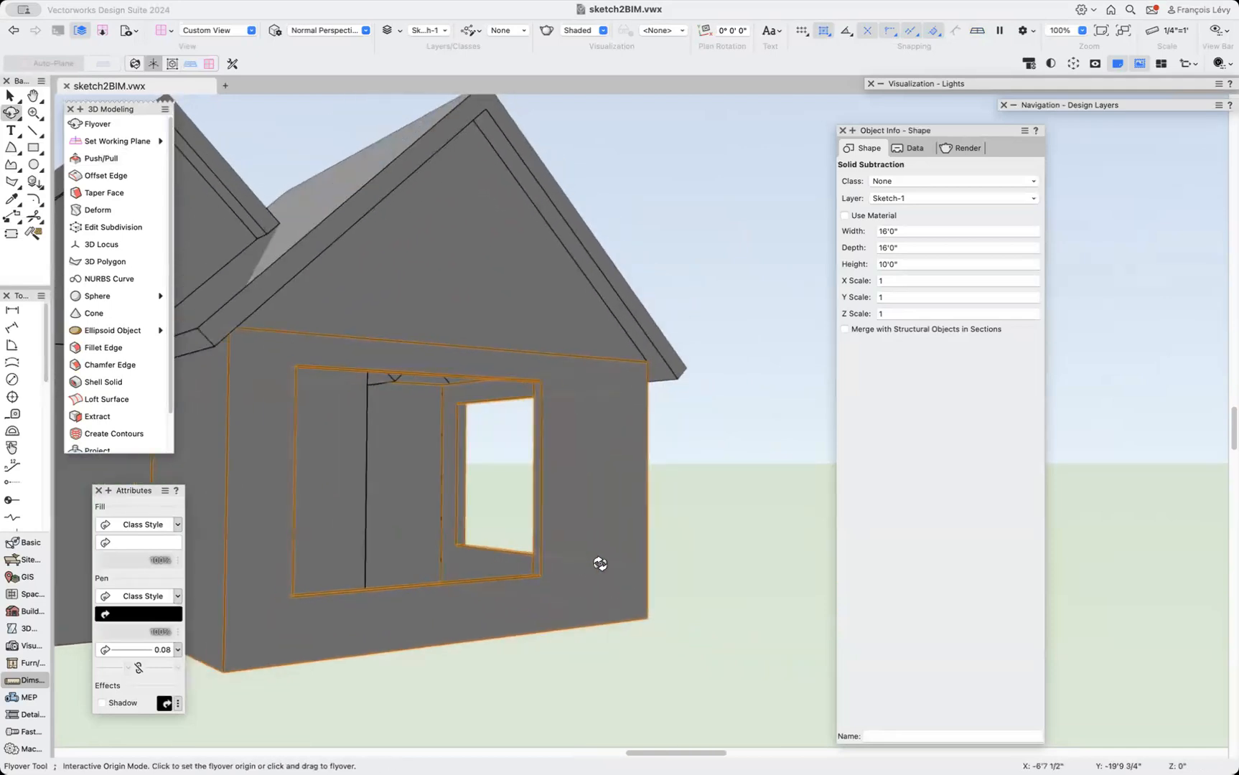
key(x)
click(683, 511)
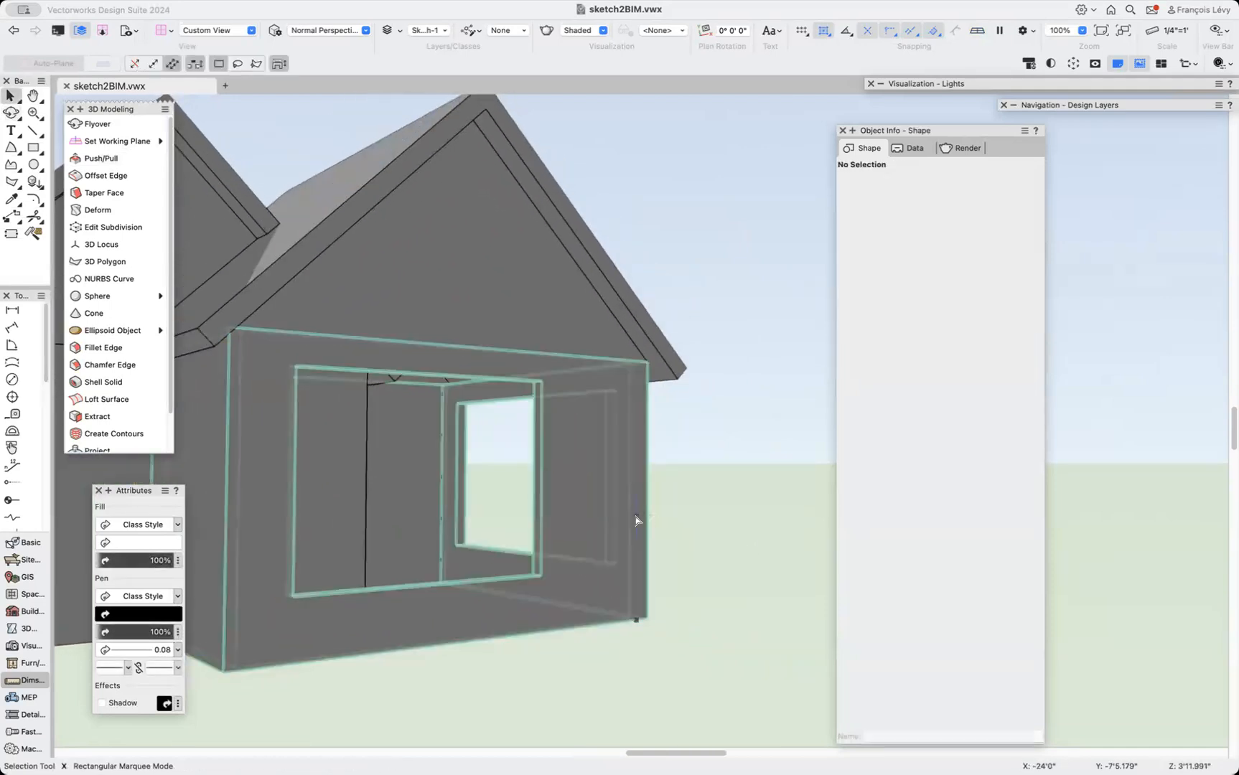
click(101, 158)
click(538, 420)
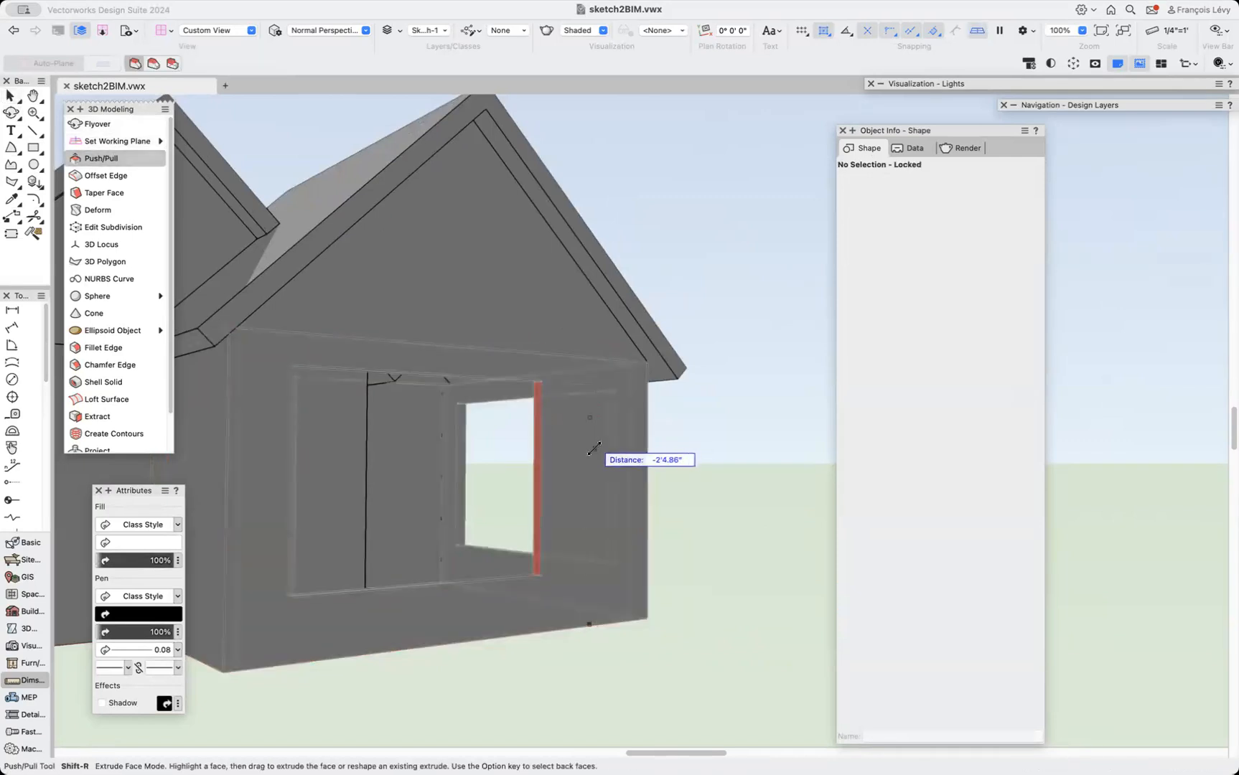
text(-3')
key(Return)
key(Return)
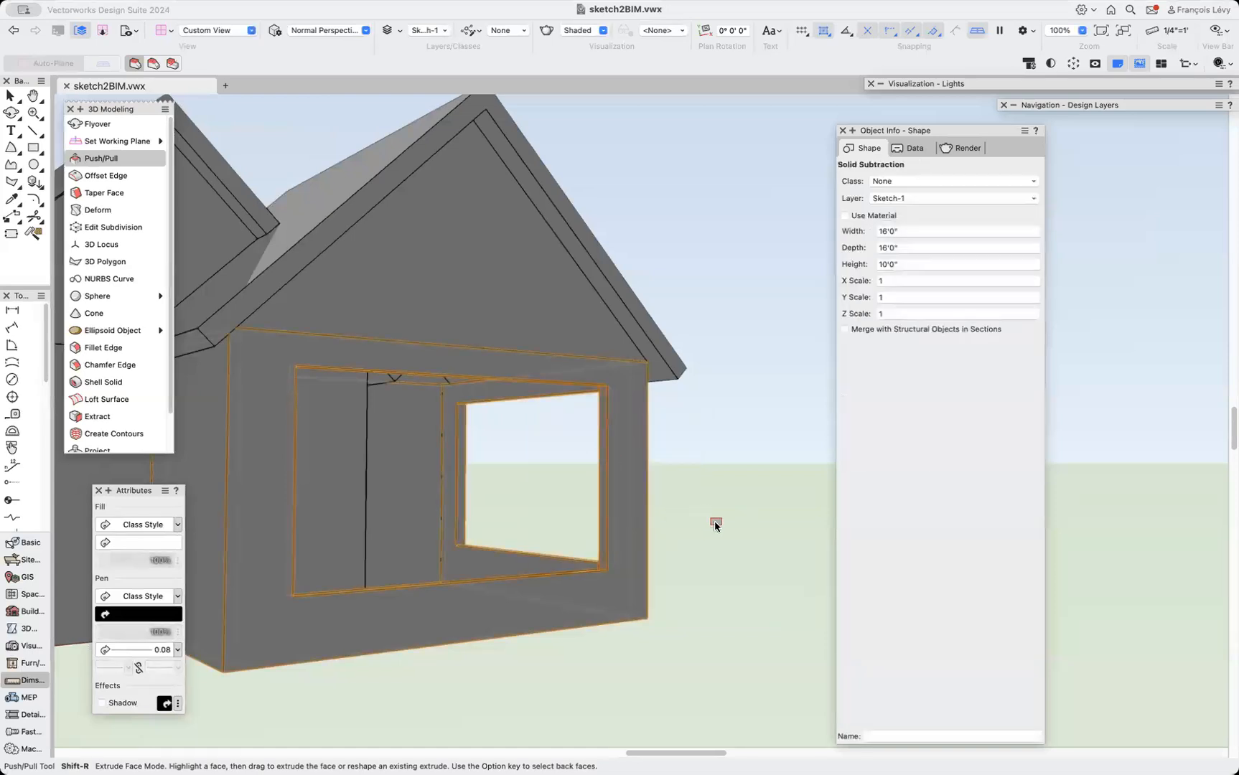
Draw a rectangle on the wing's front wall beside the window and resize it to 7' wide by 6' high.
scroll(664, 531, left, 8)
scroll(665, 531, up, 5)
scroll(664, 531, down, 4)
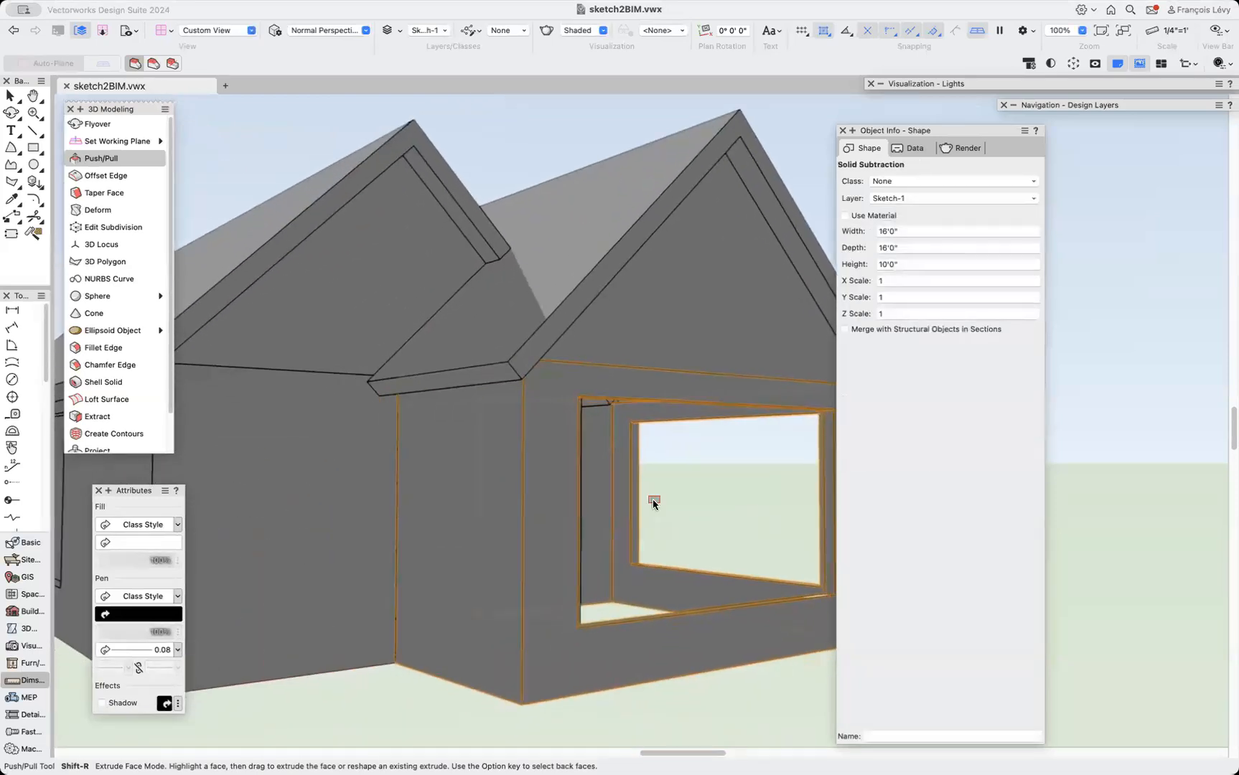
key(4)
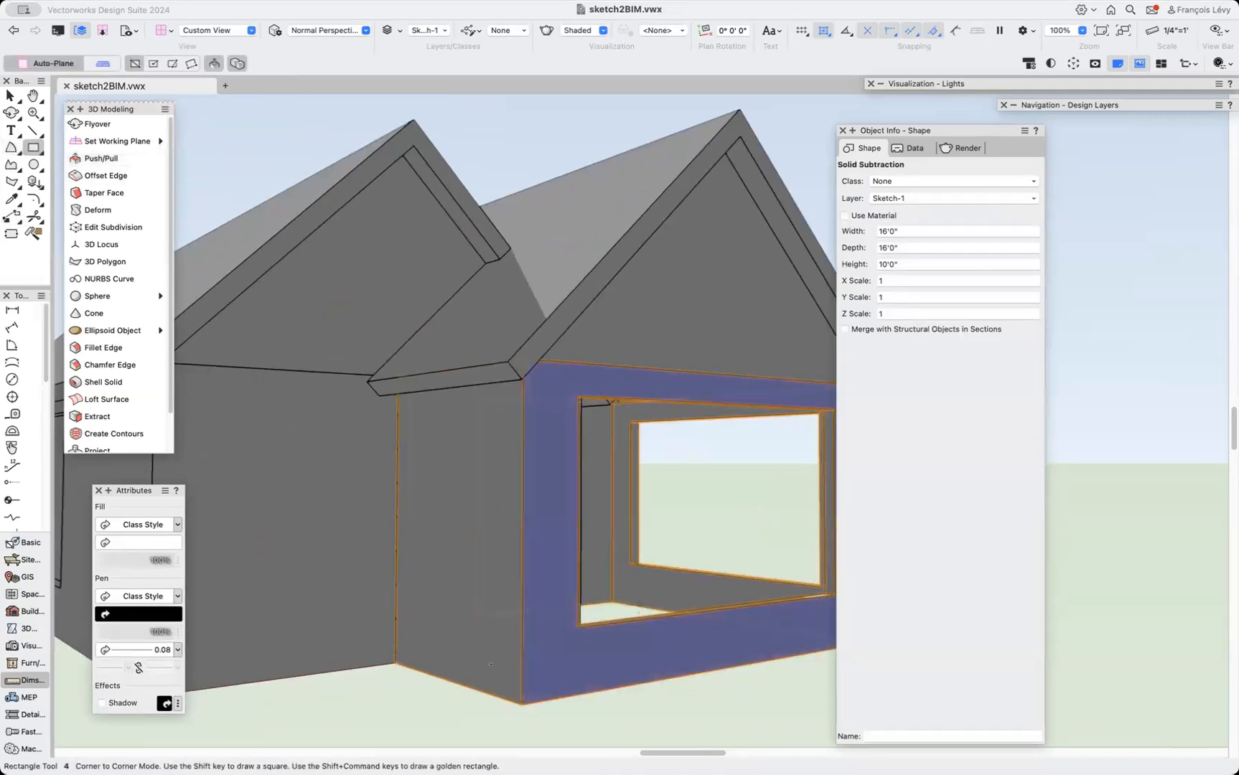
click(397, 663)
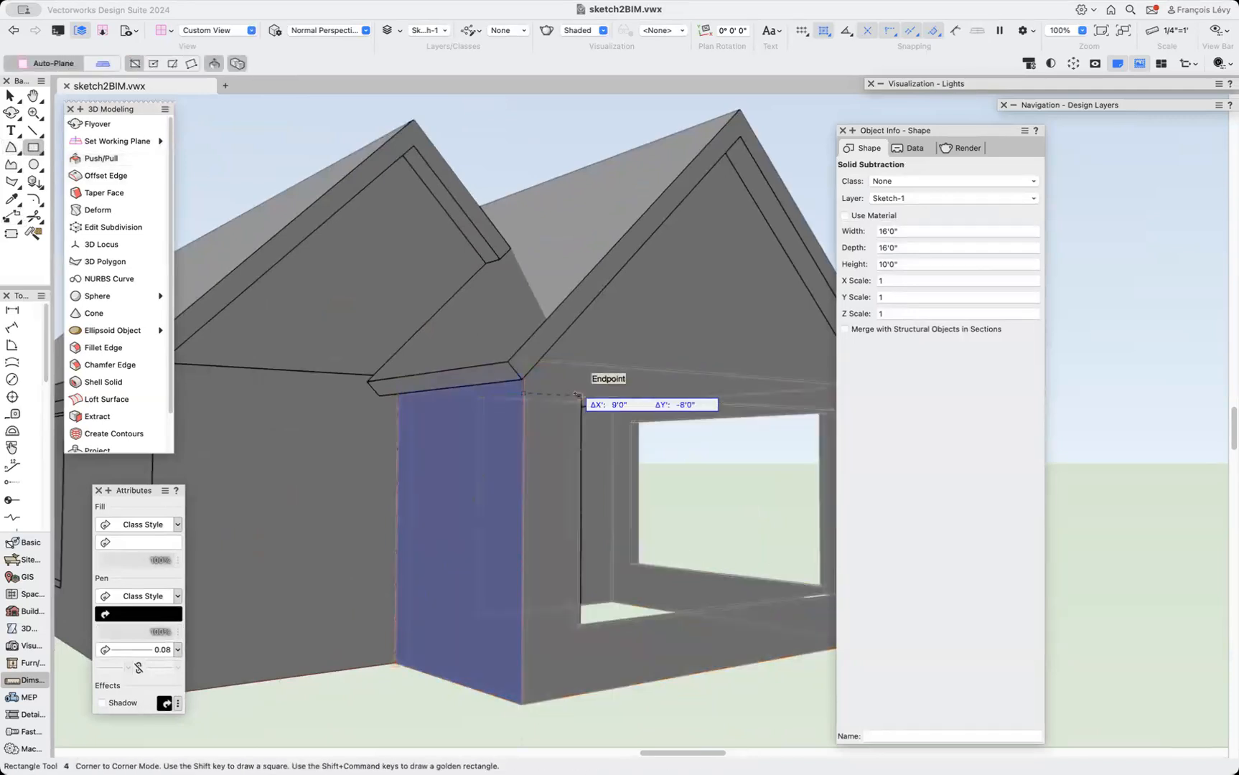
click(580, 403)
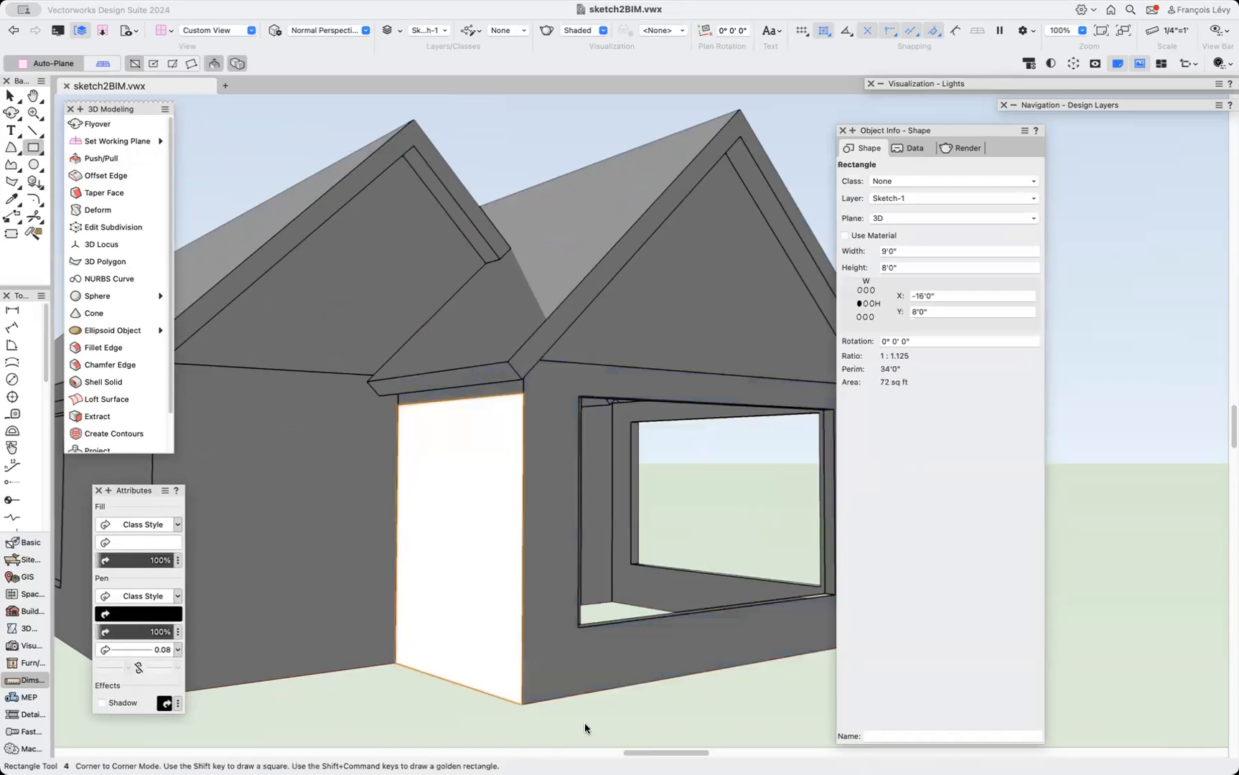
key(x)
drag(451, 679, 520, 619)
click(911, 249)
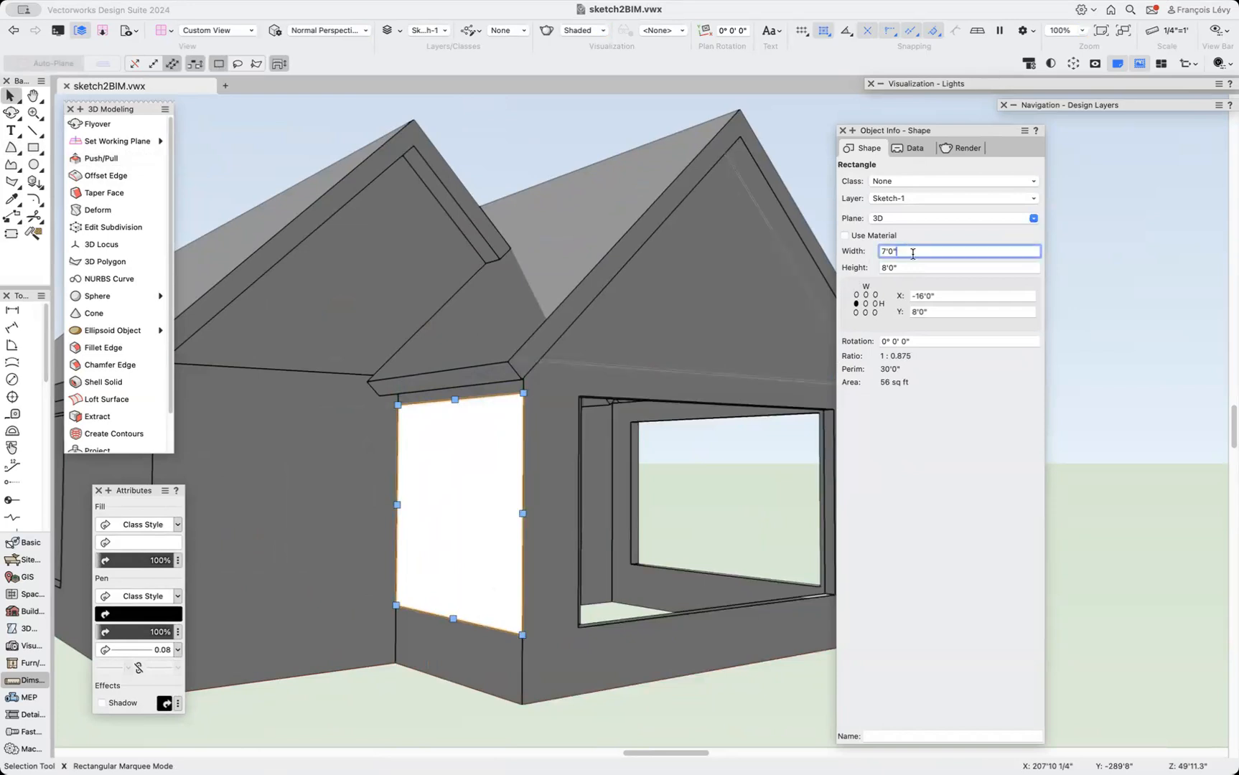
click(906, 267)
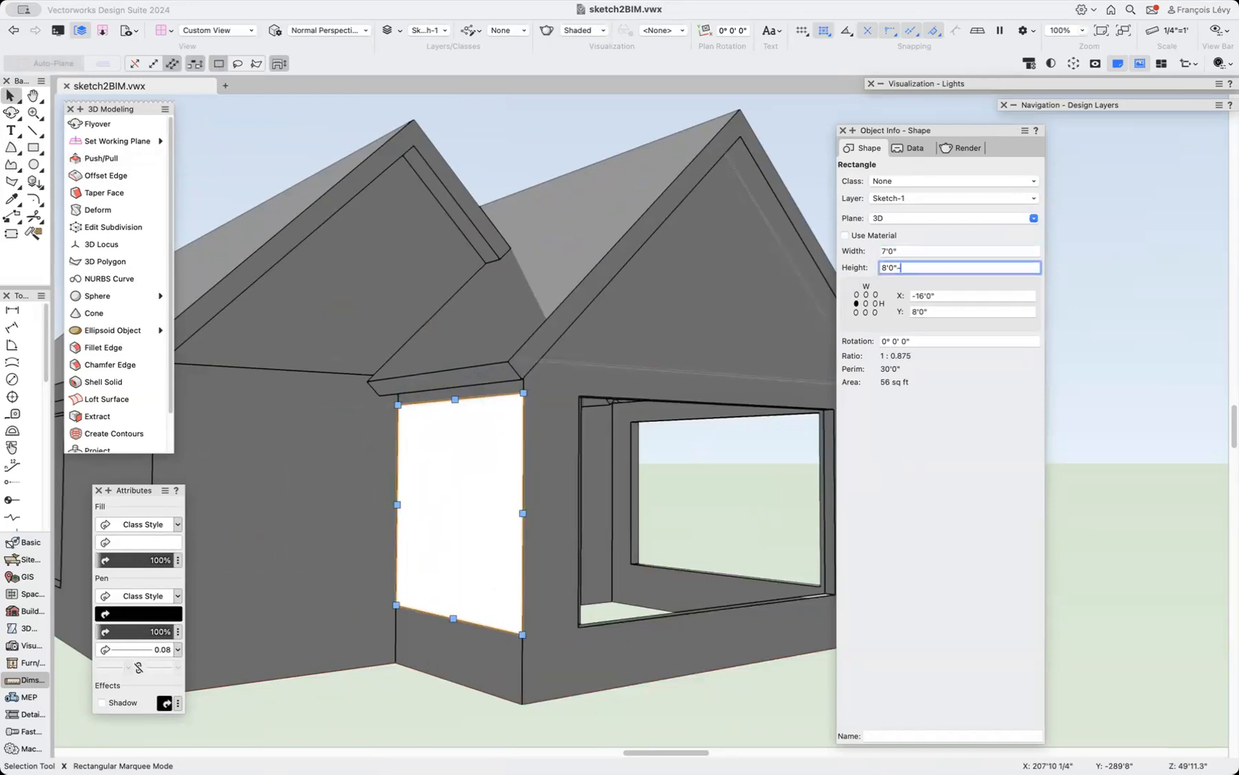
text(-2')
key(Return)
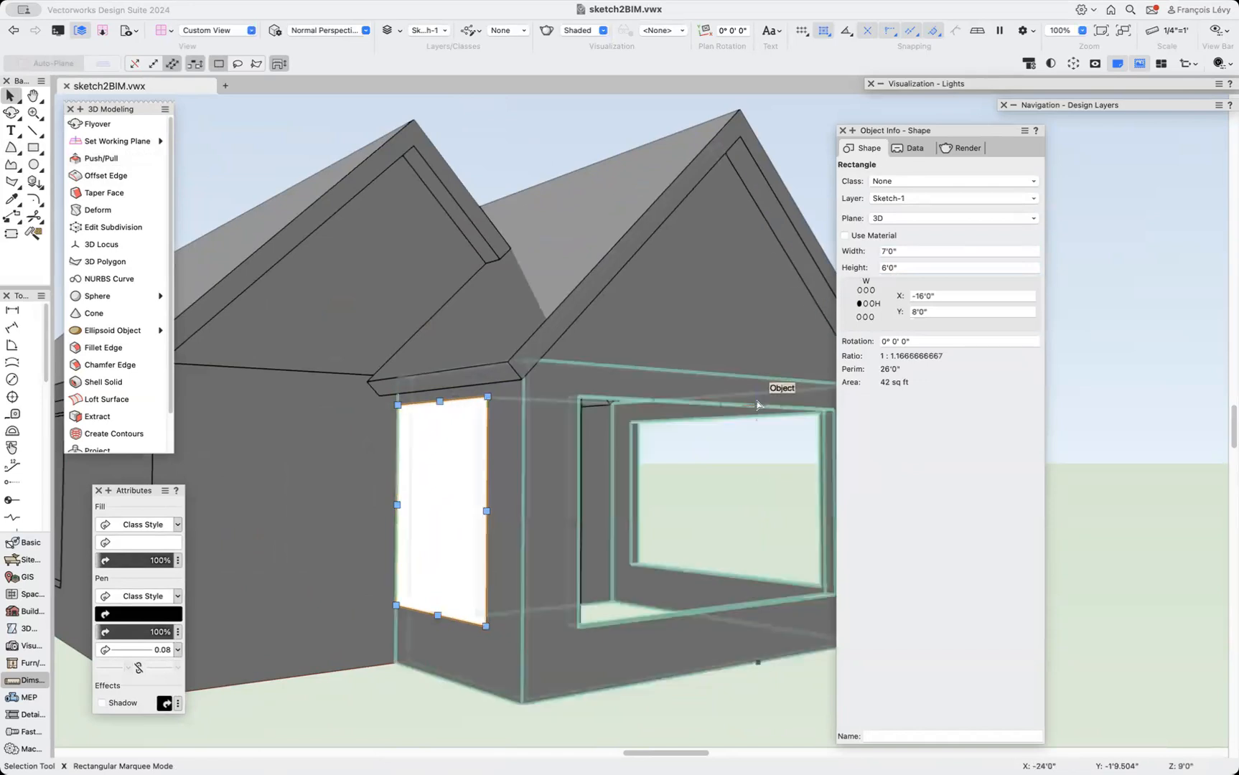
Extrude the door rectangle -1' and subtract it from the wing's solid.
key(super+e)
click(659, 286)
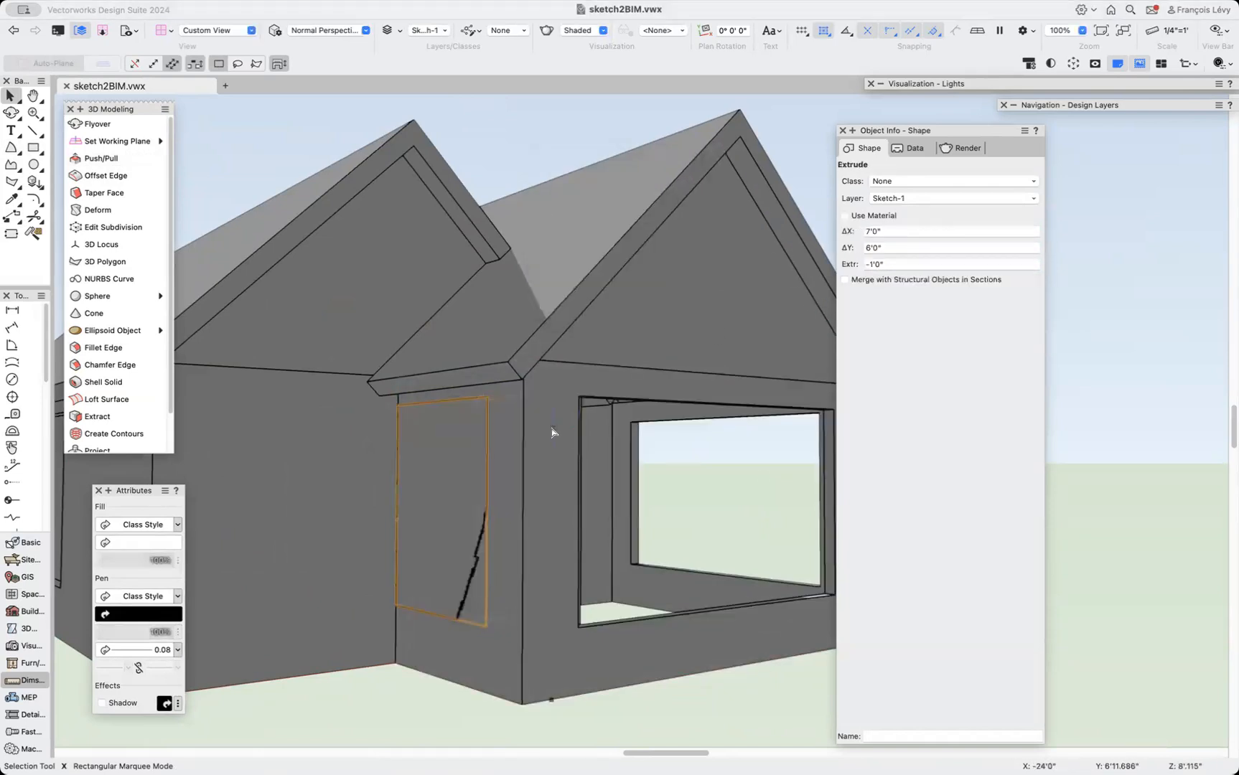
key(super+alt+s)
key(x)
key(x)
click(486, 429)
shift+click(530, 425)
right_click(531, 428)
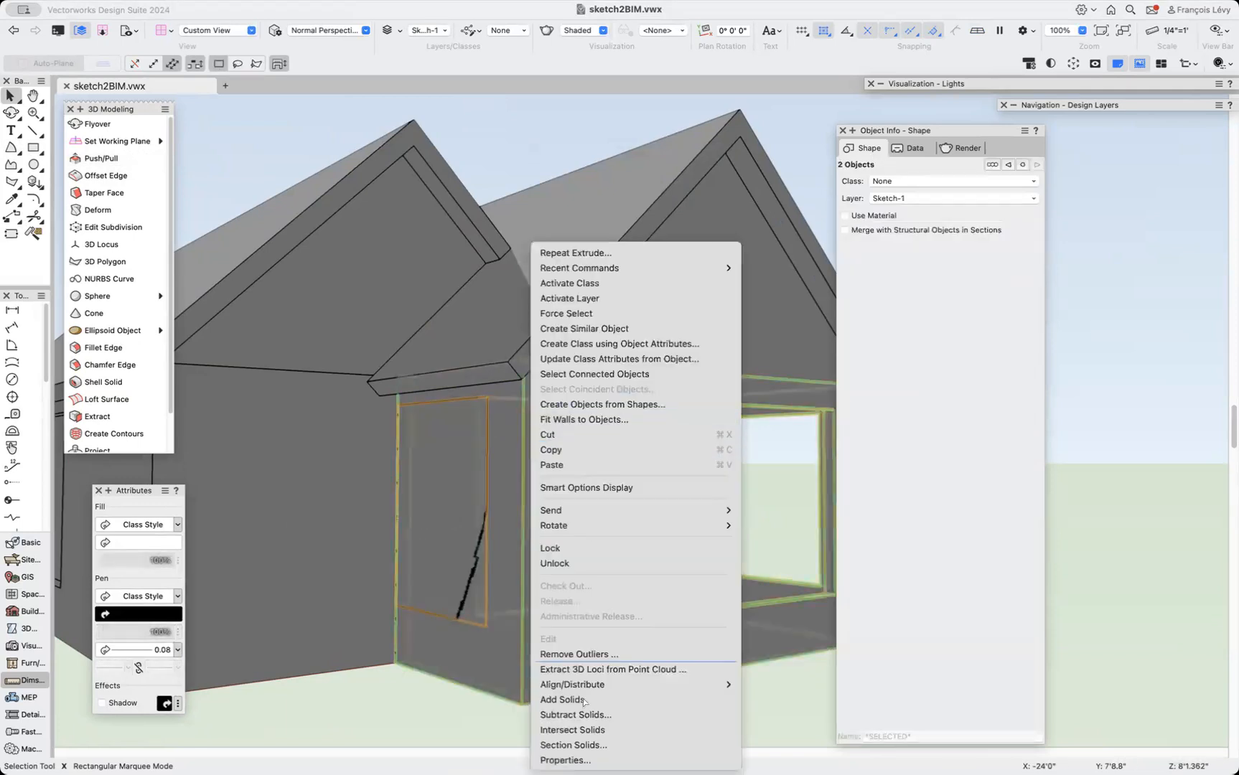
click(582, 714)
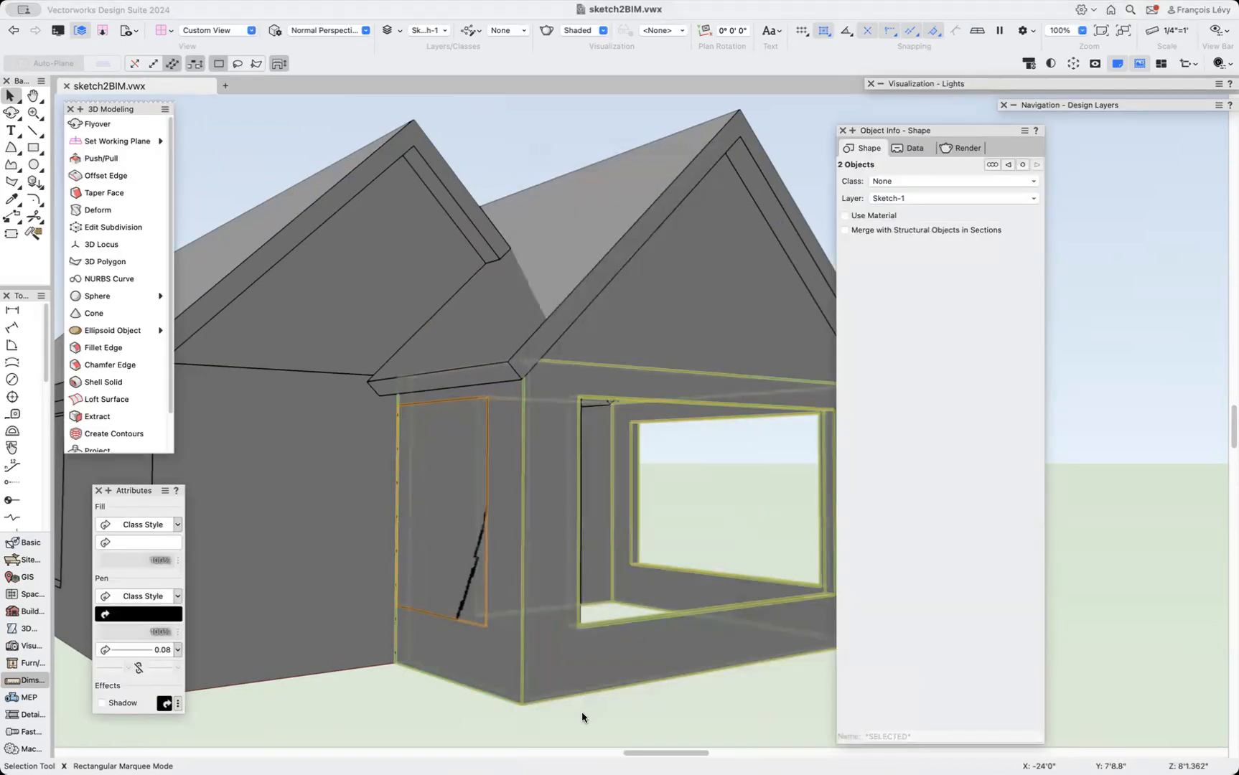
Draw a rectangle on the other wing's end wall, about 8' by 10', from its bottom corner.
scroll(582, 711, down, 5)
key(c)
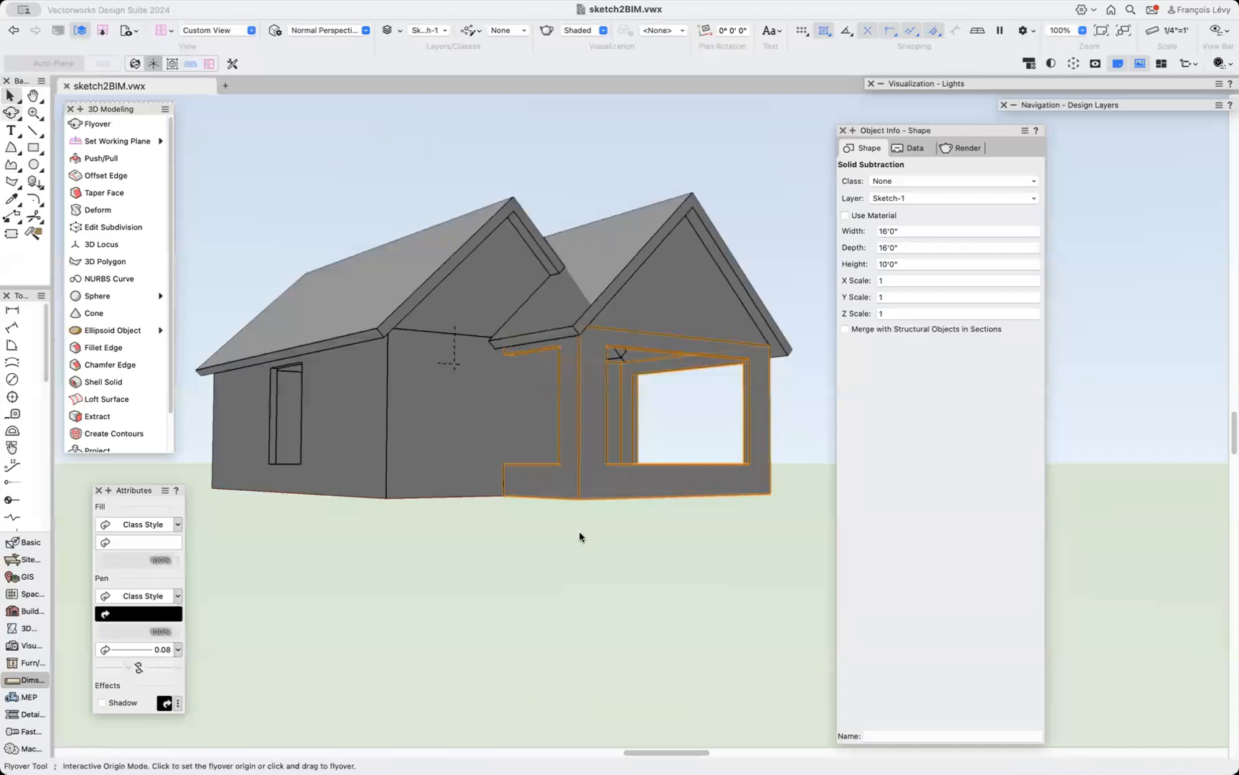
drag(681, 471, 392, 510)
scroll(391, 510, left, 6)
scroll(392, 510, down, 2)
scroll(391, 510, up, 4)
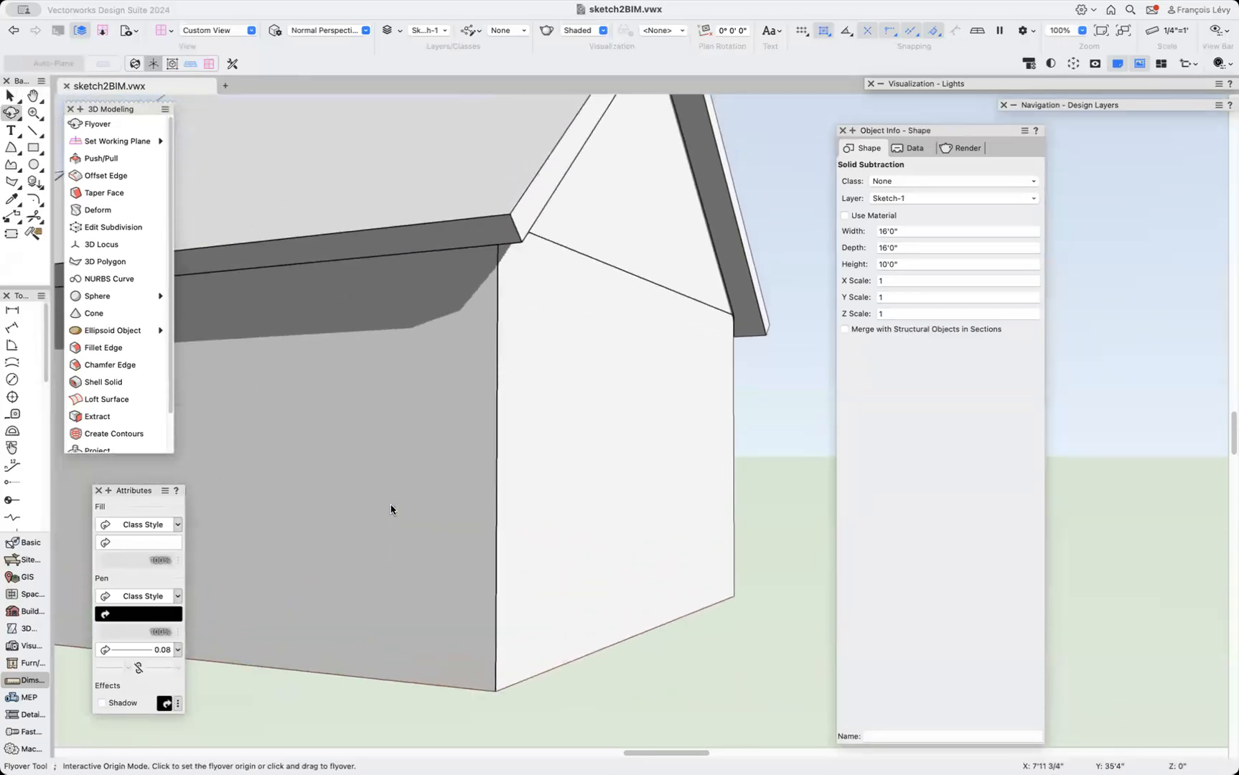
click(33, 147)
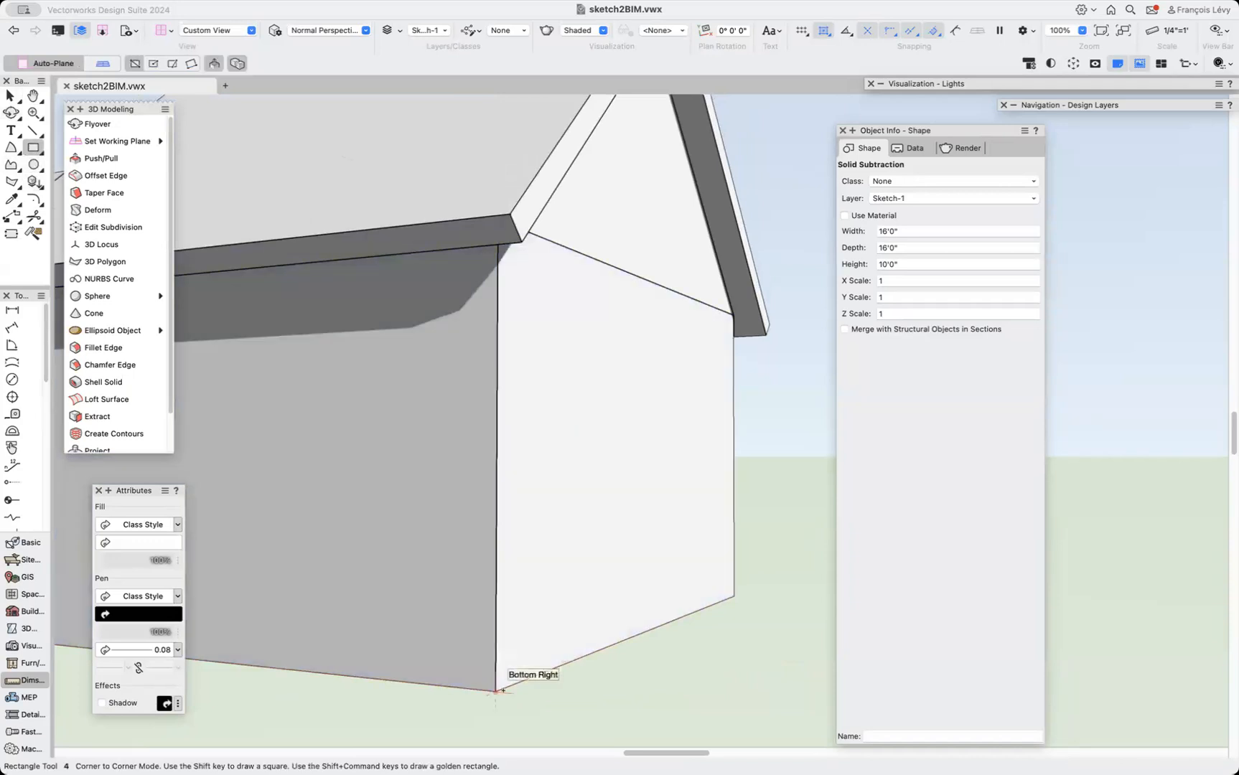
click(495, 691)
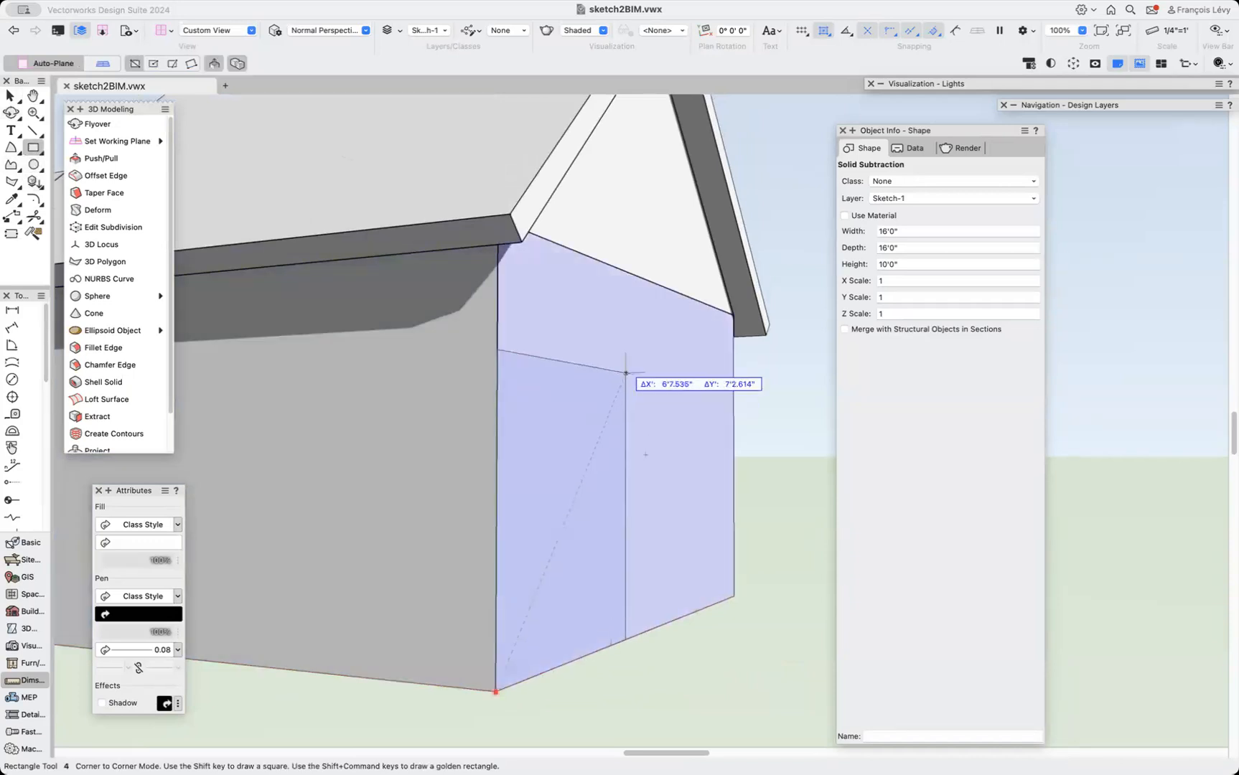
click(645, 280)
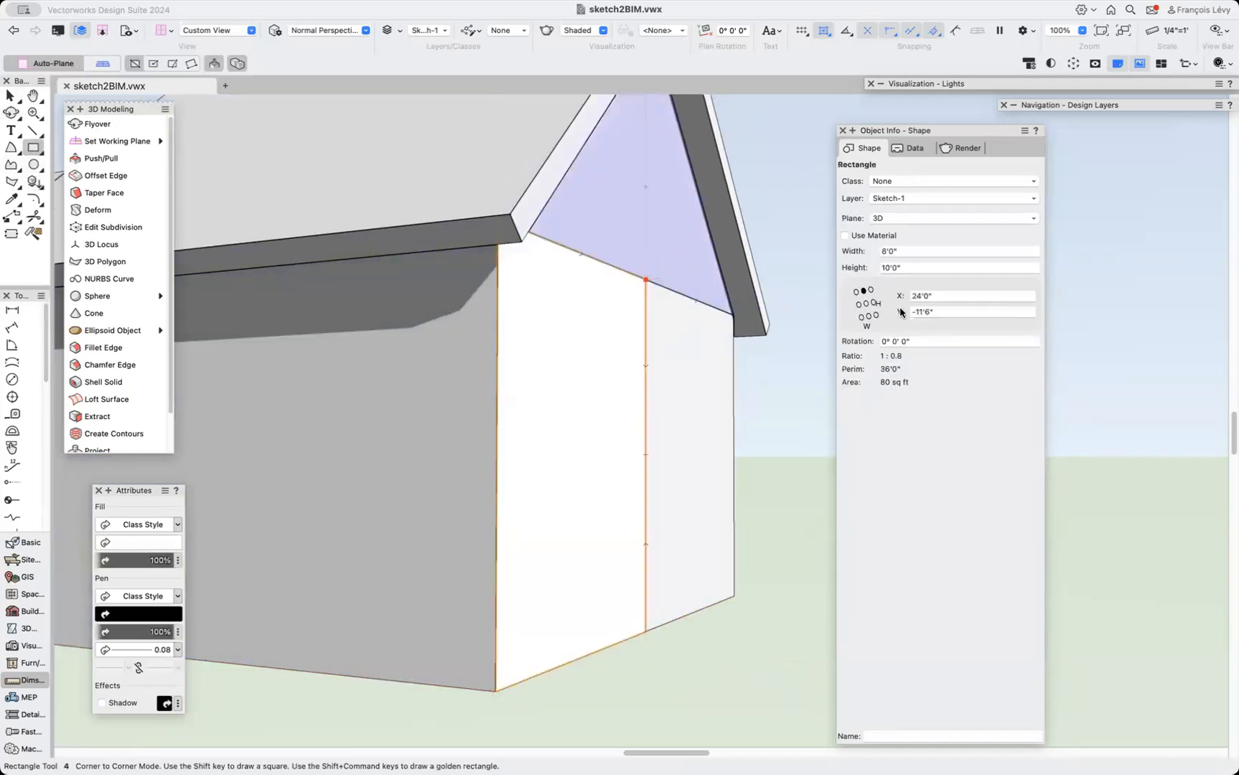
Anchor the rectangle at its bottom-left corner and resize it to 3' wide by 7' high.
click(860, 316)
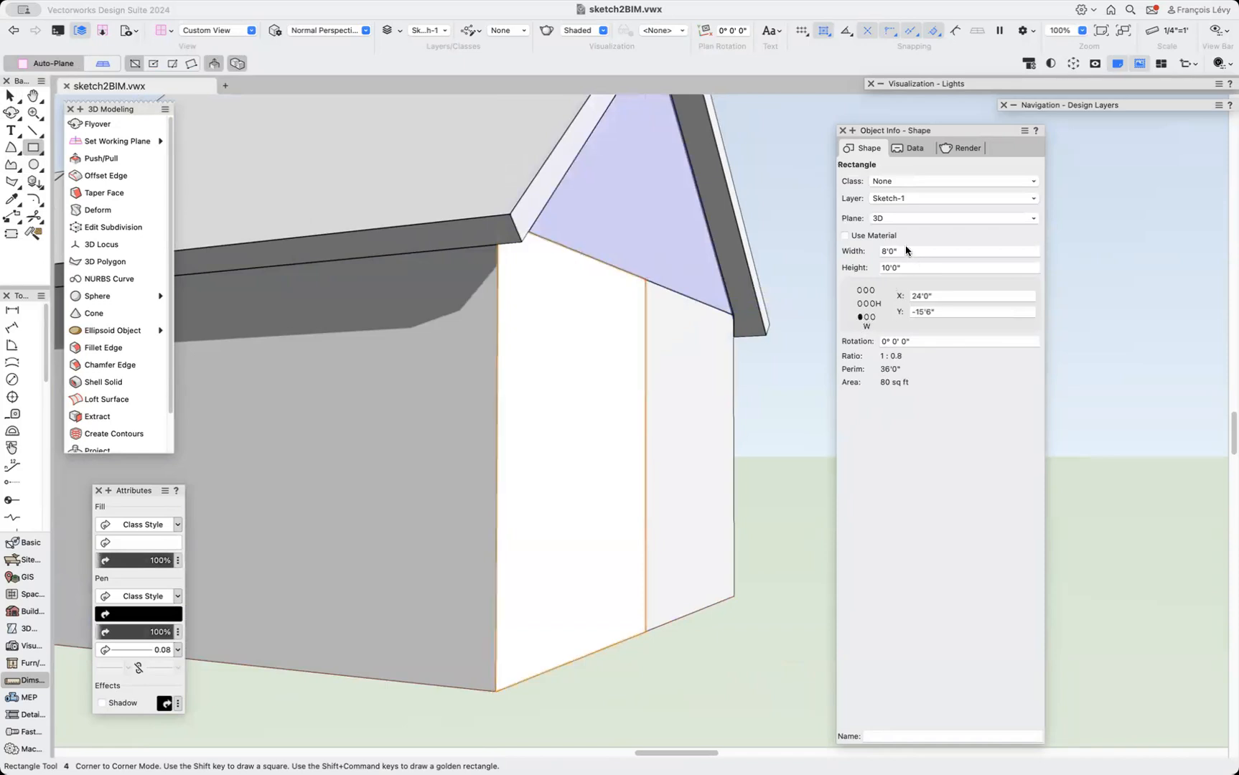
click(906, 251)
text(3')
key(Return)
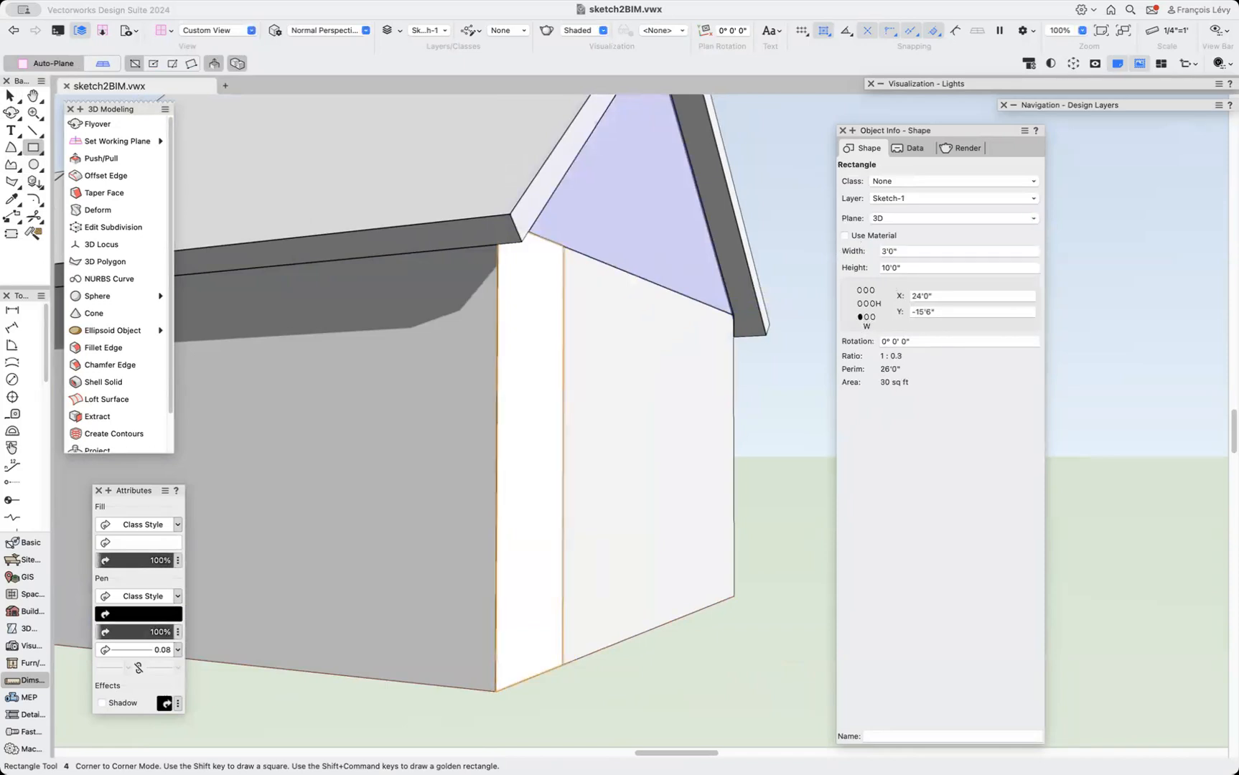
key(Tab)
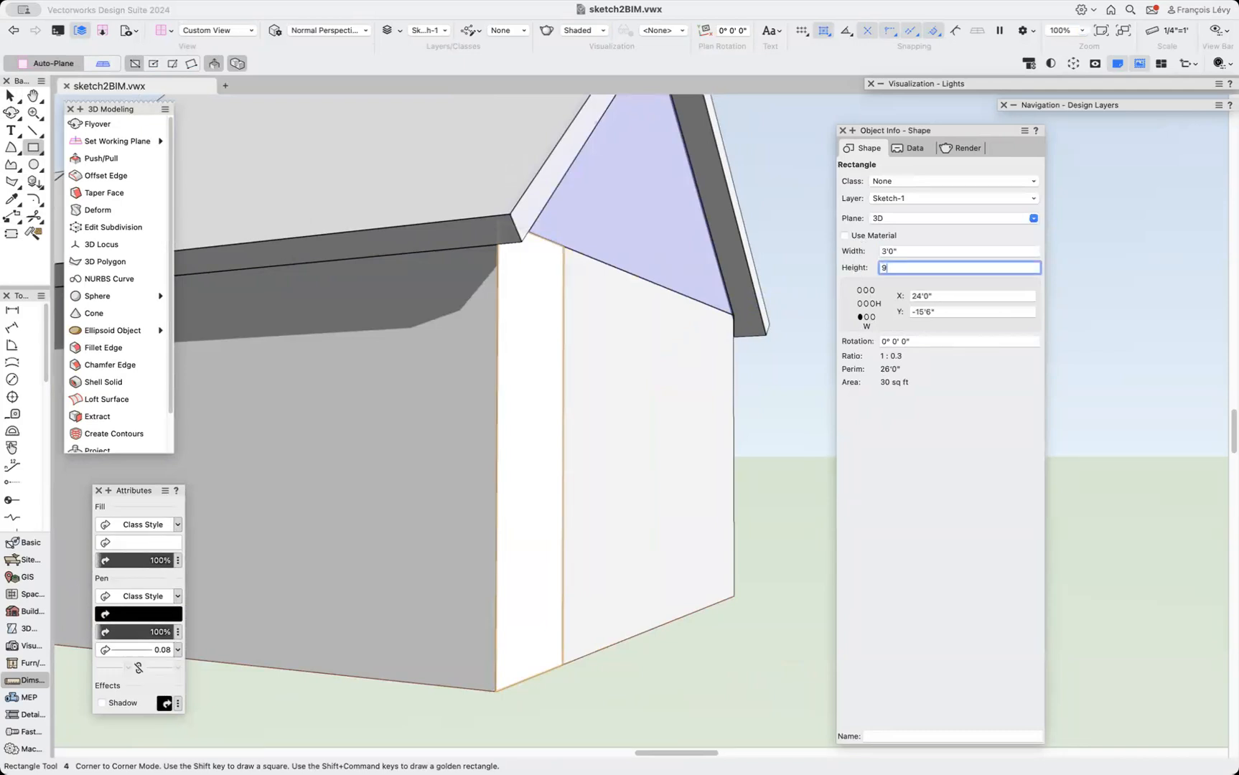
key(Return)
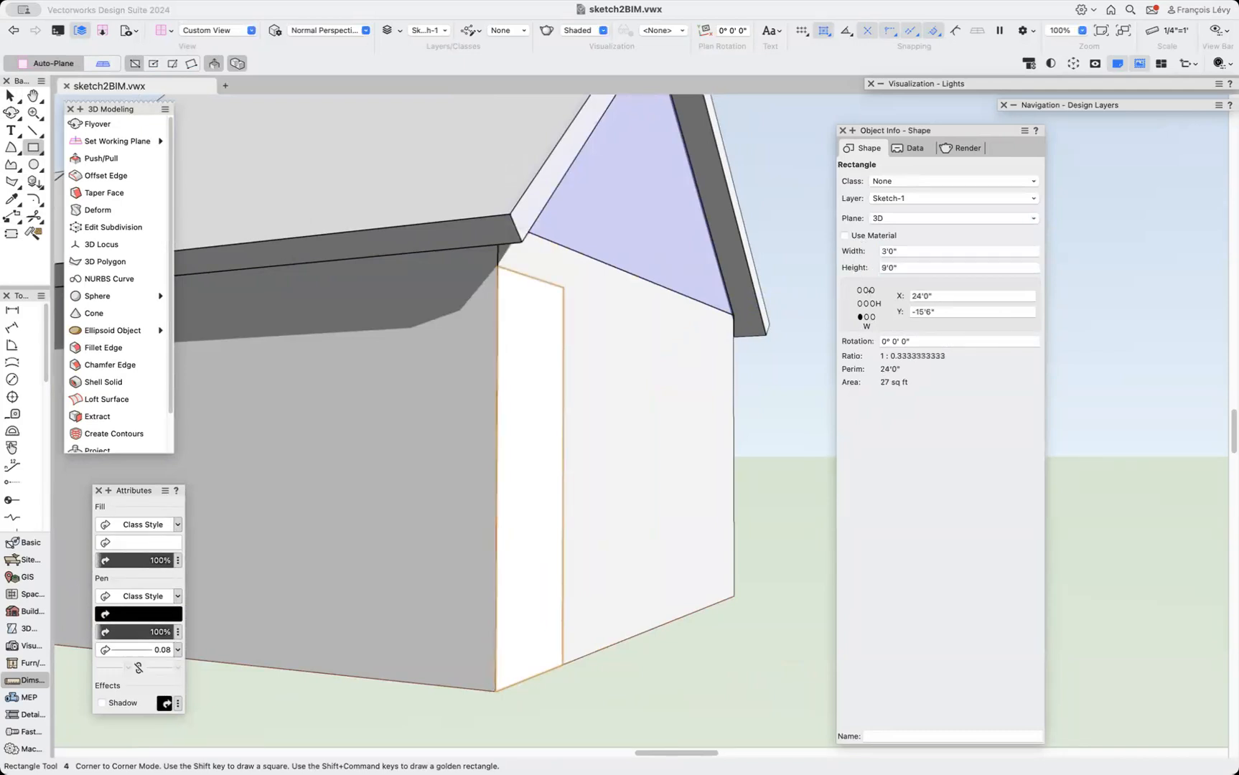
drag(902, 269, 849, 267)
key(Return)
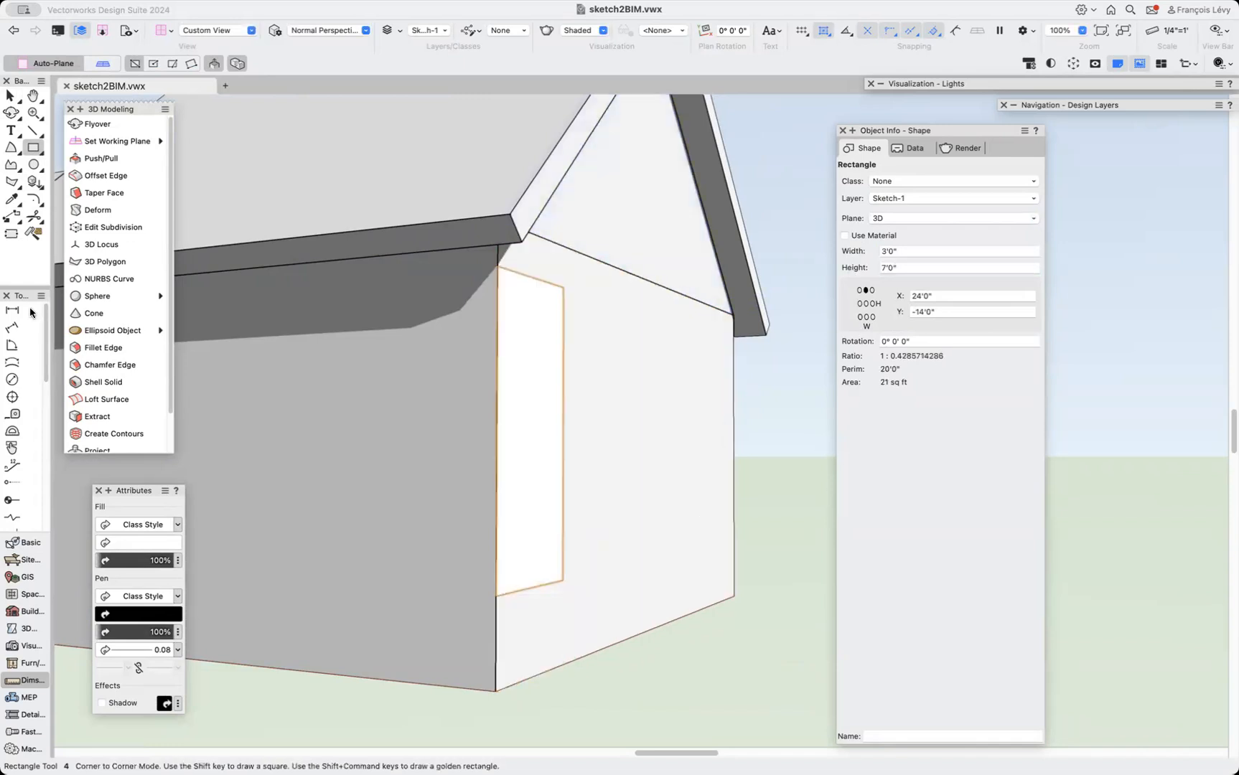
Push/Pull the door rectangle -3 into the wall to make a door extrusion.
click(100, 158)
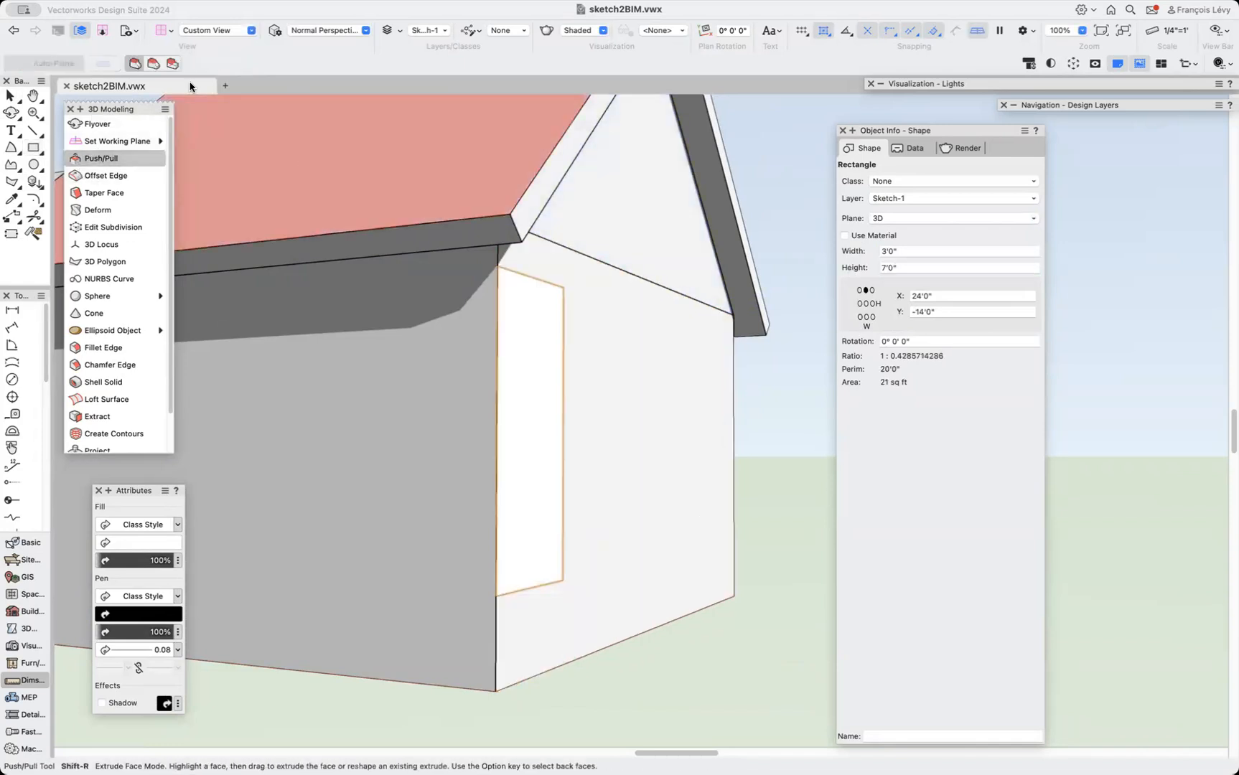
drag(533, 404, 427, 413)
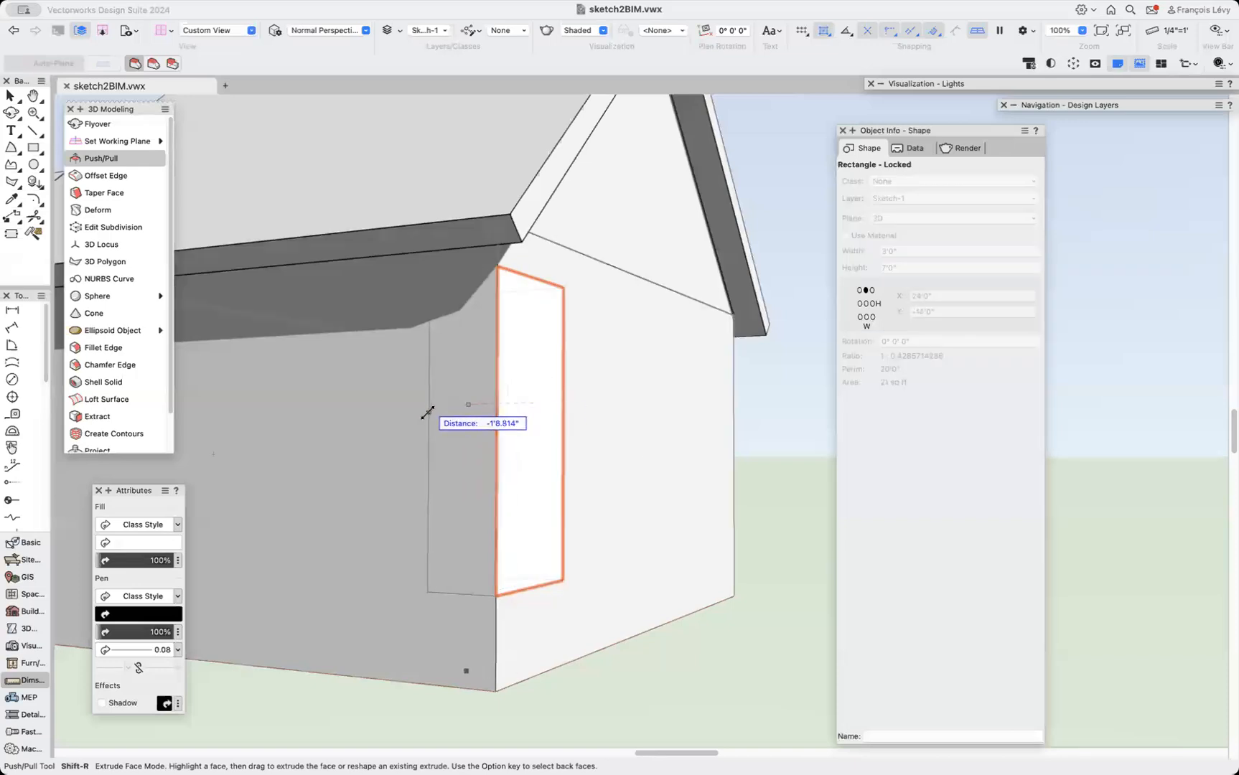
text(-3'0)
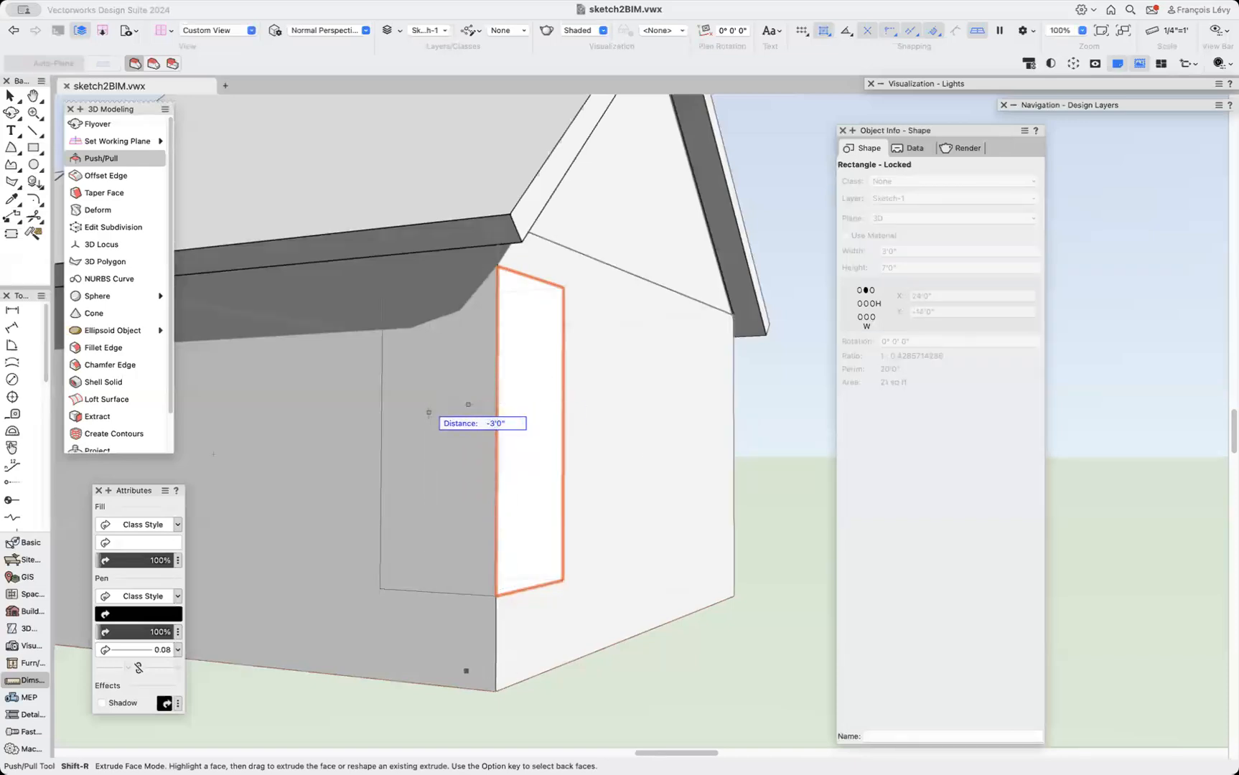
key(Return)
key(x)
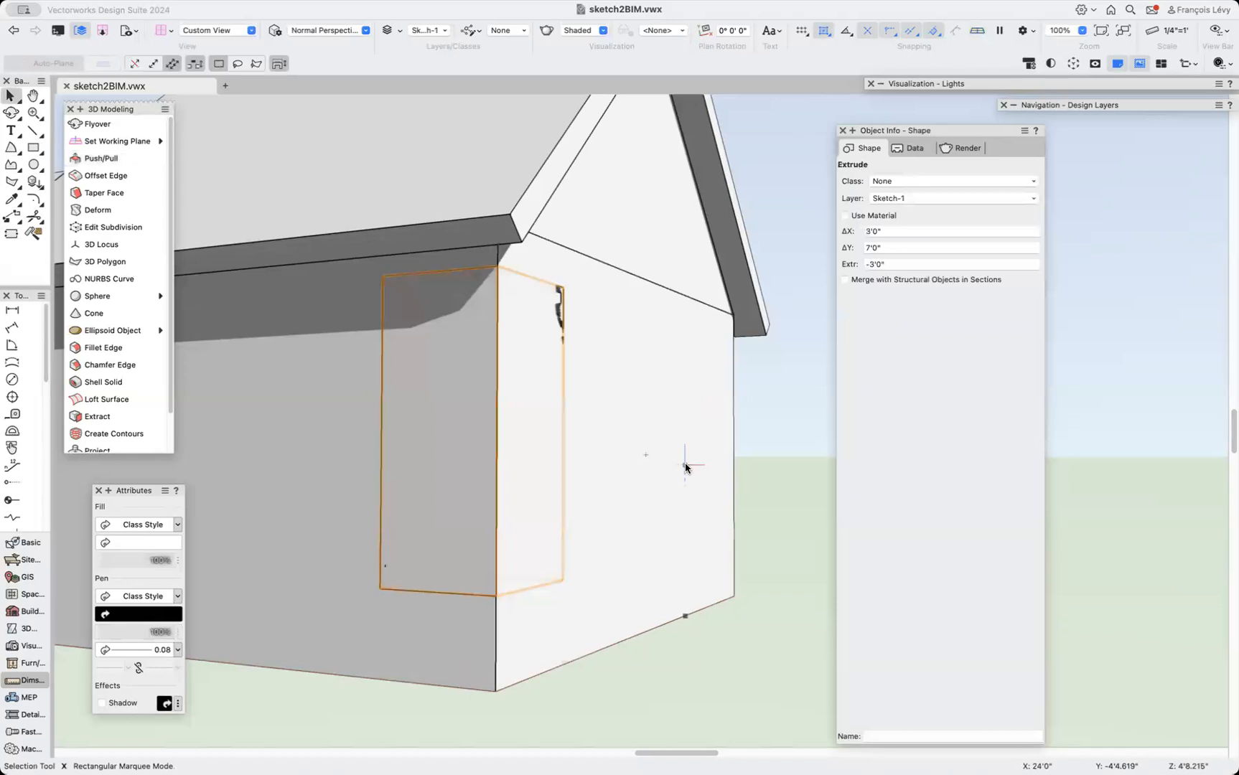
Try to add the door extrusion and the wing's solid together with Add Solids.
shift+click(668, 465)
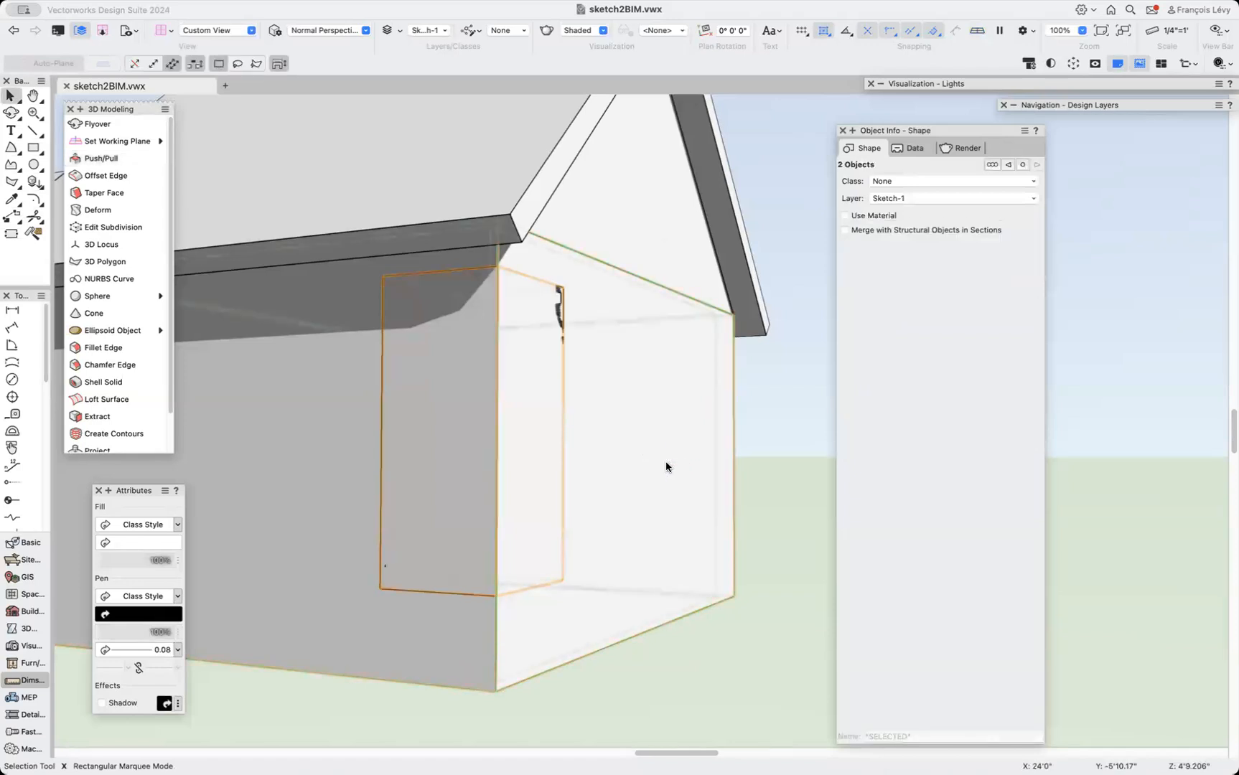
right_click(666, 466)
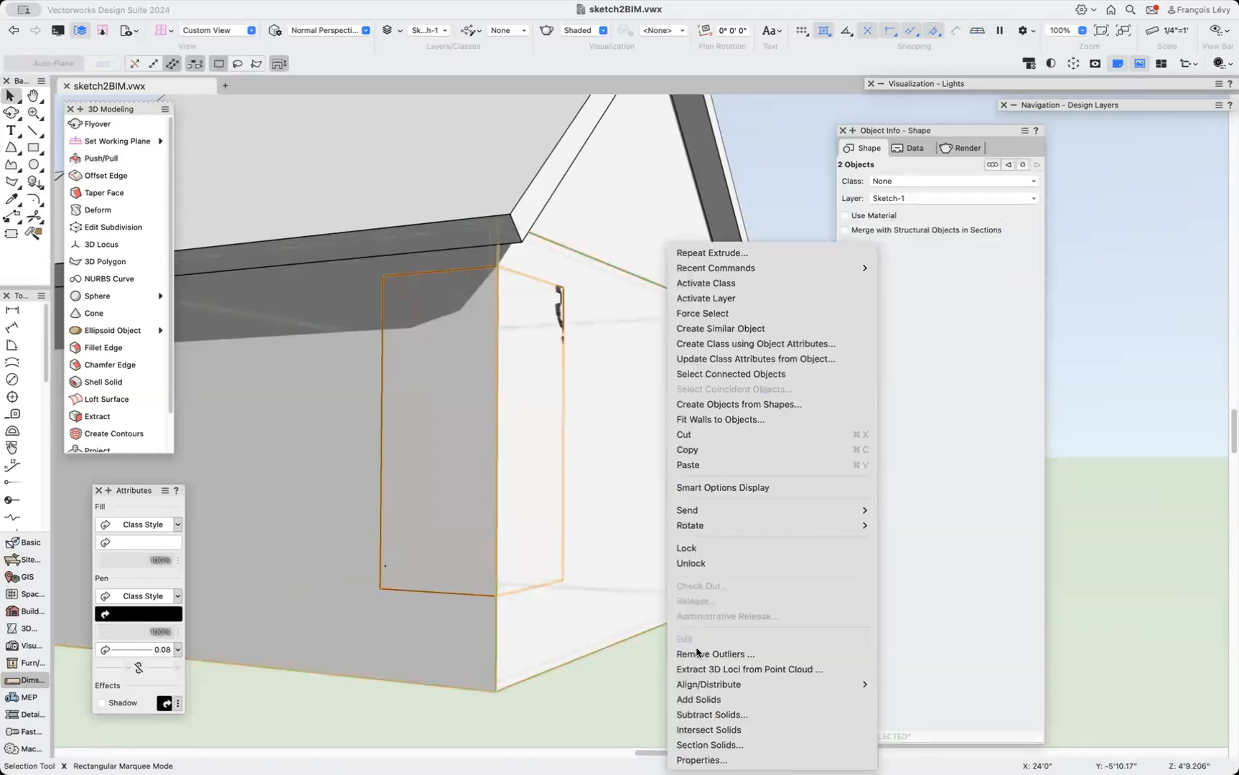
click(704, 699)
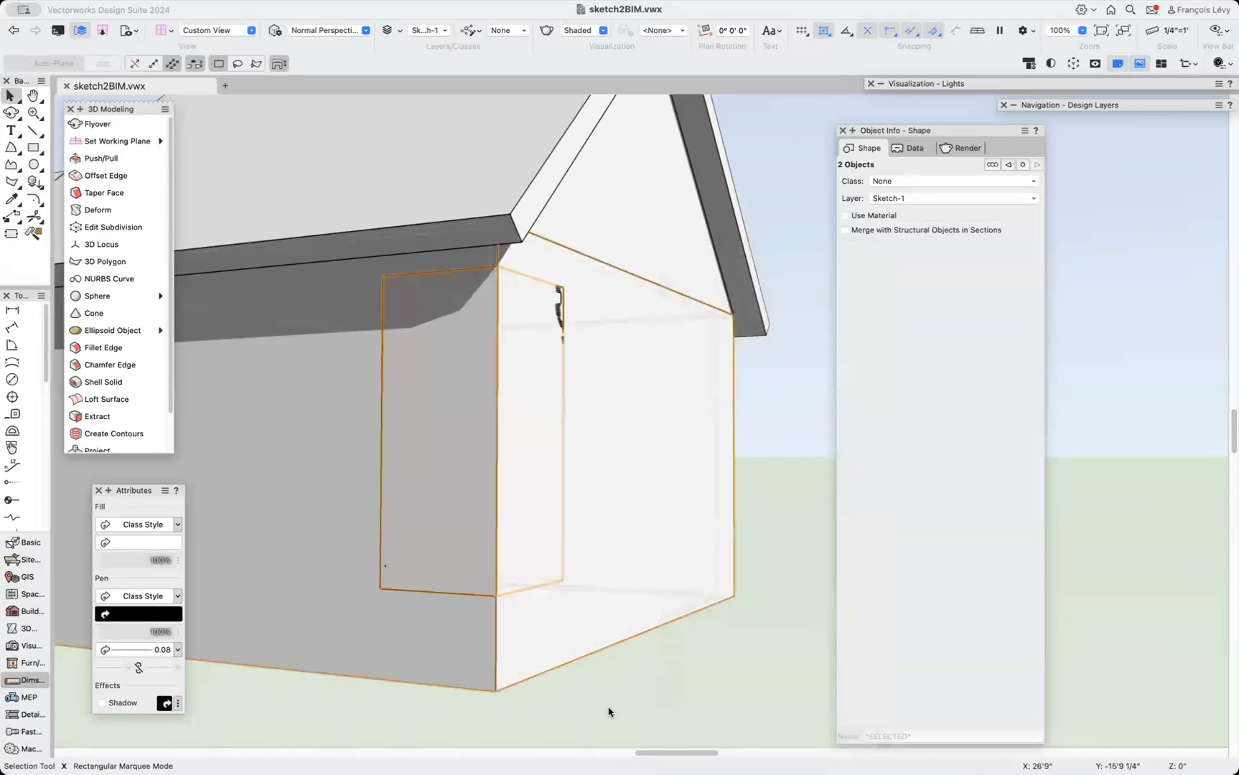
Mirror a duplicate of the door extrusion across the end wall to the opposite side of the wing.
scroll(725, 642, down, 5)
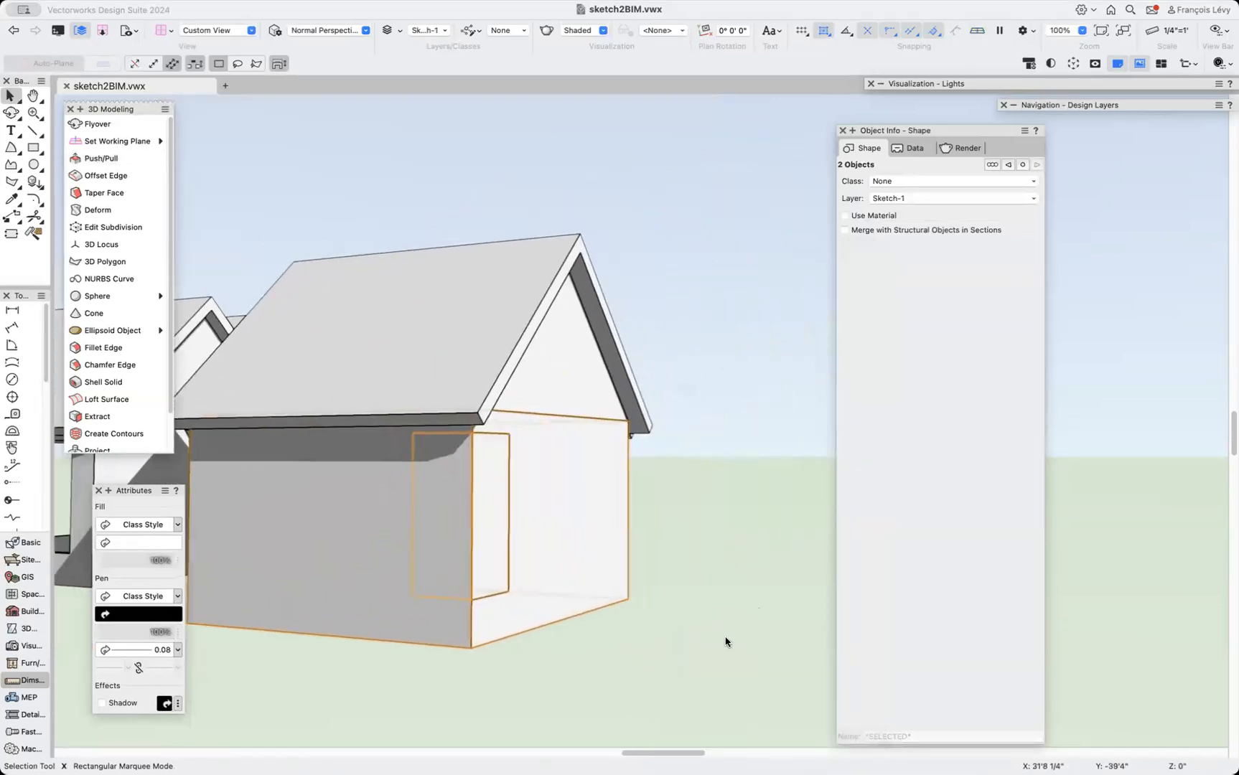
click(687, 638)
click(491, 567)
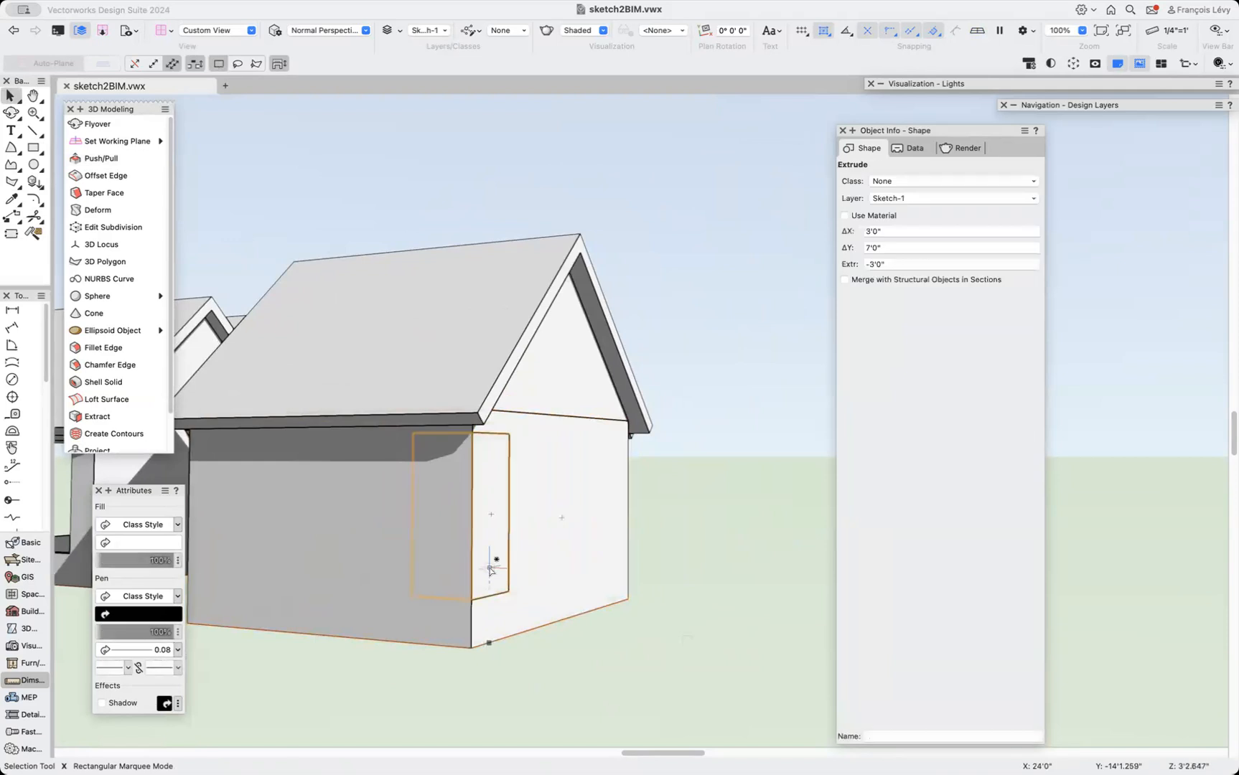
key(m)
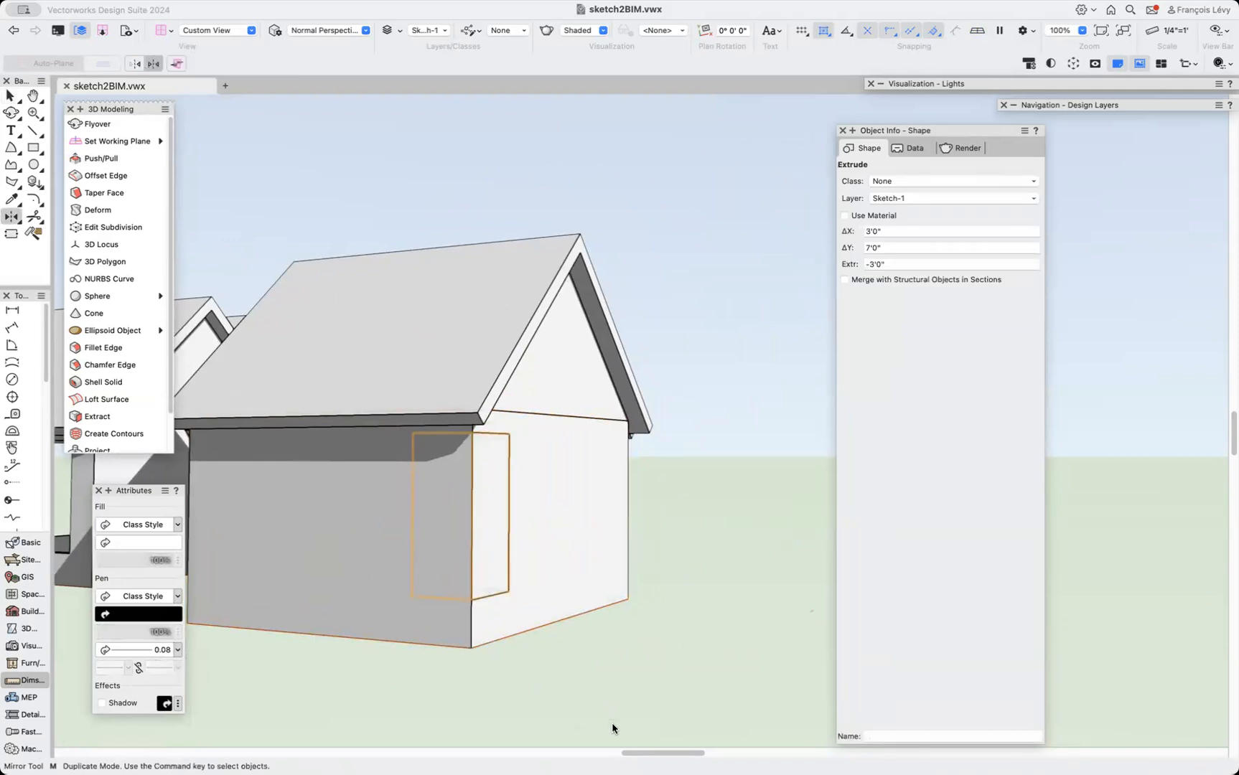
click(561, 620)
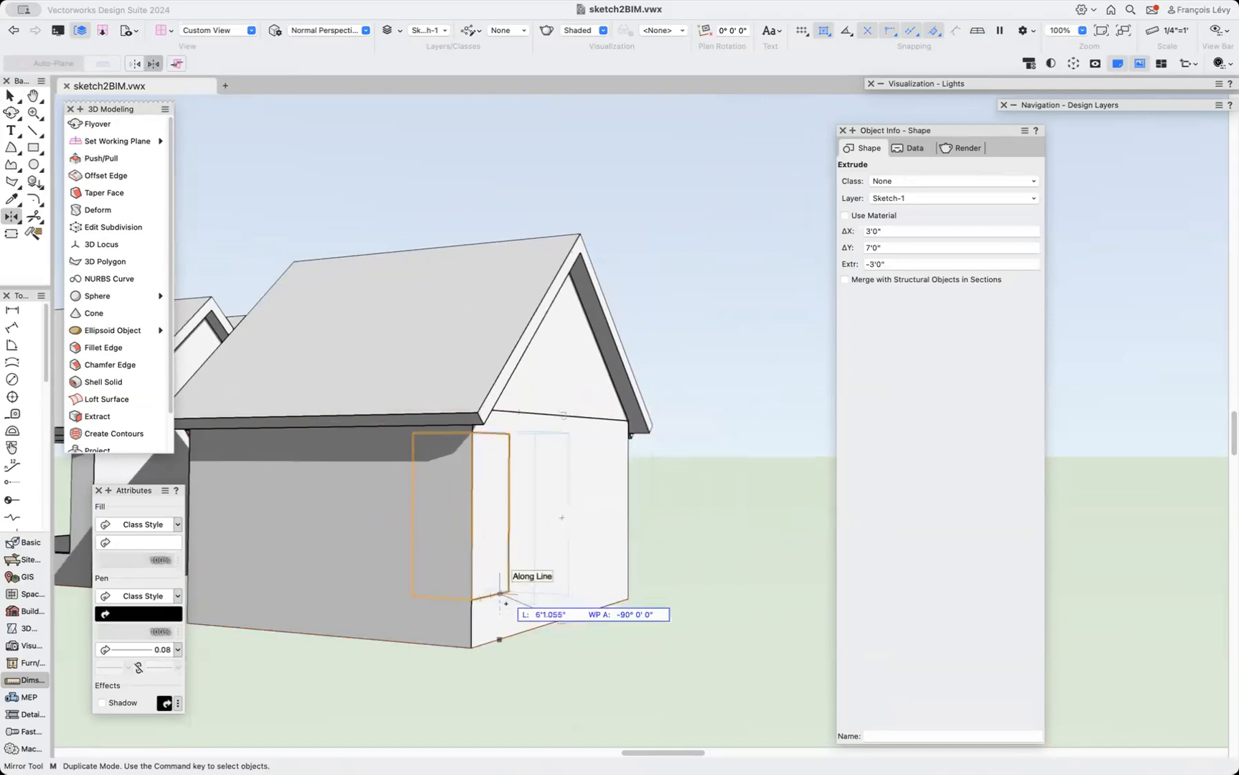
scroll(507, 602, left, 1)
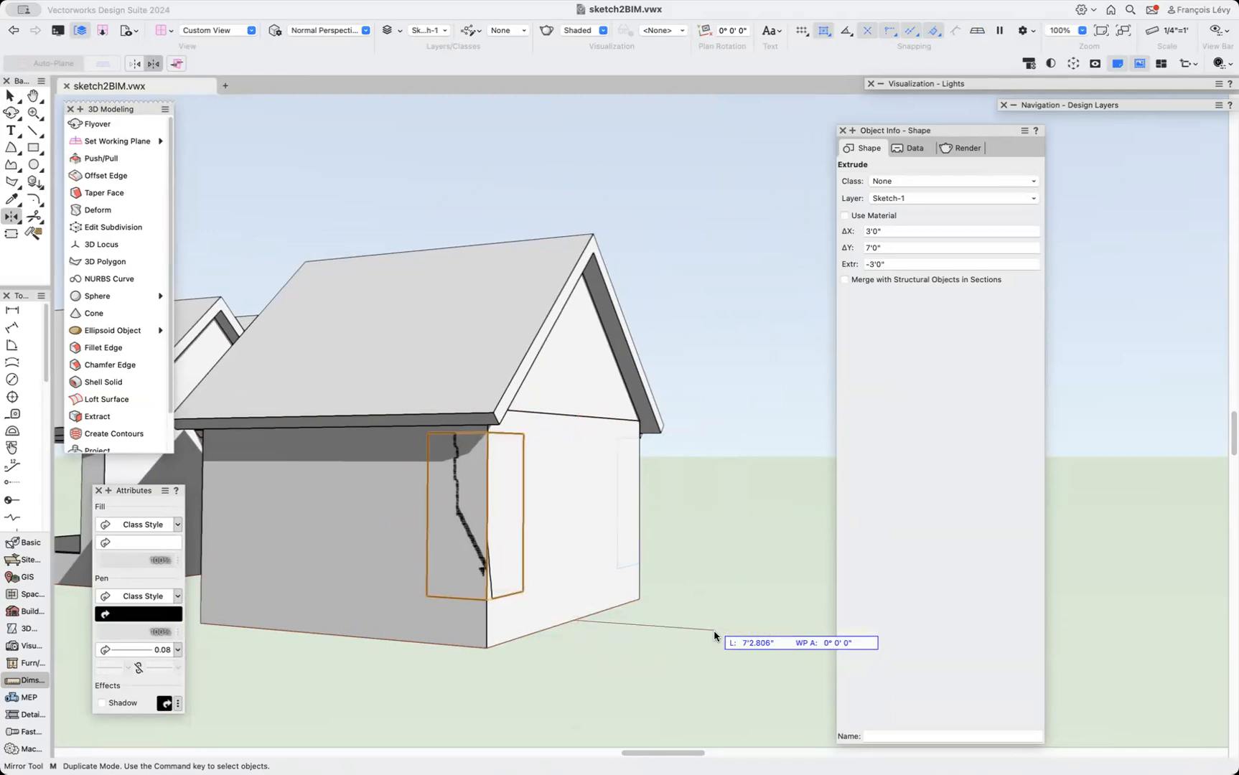
click(714, 635)
Select the wing's solid with both door extrusions and subtract them with Subtract Solids.
key(x)
shift+click(560, 512)
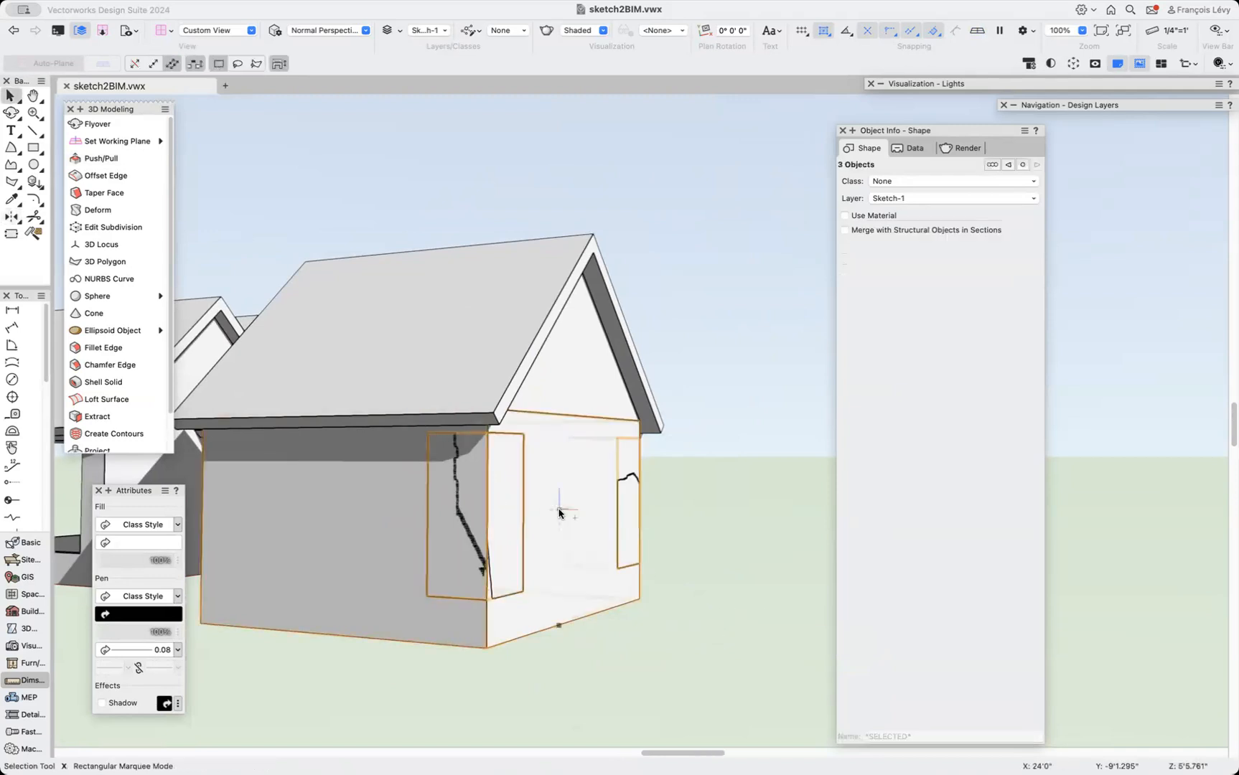
right_click(559, 513)
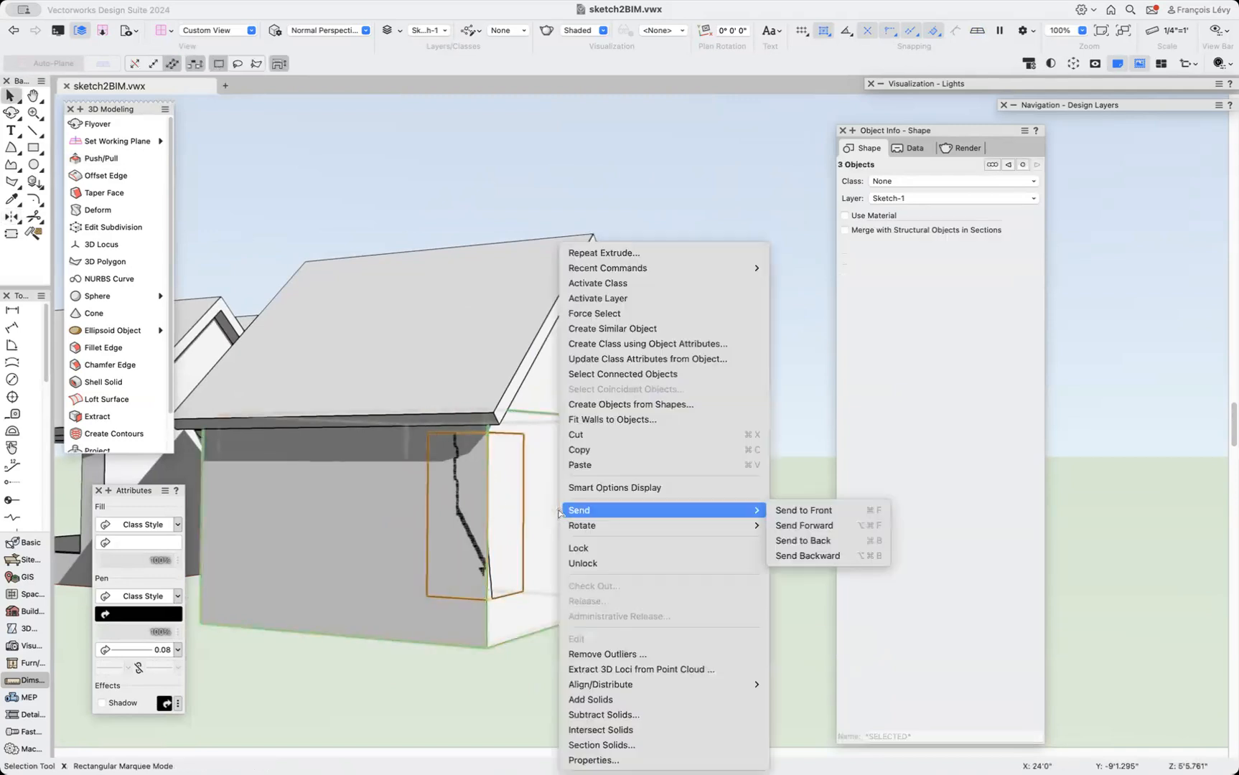
click(615, 716)
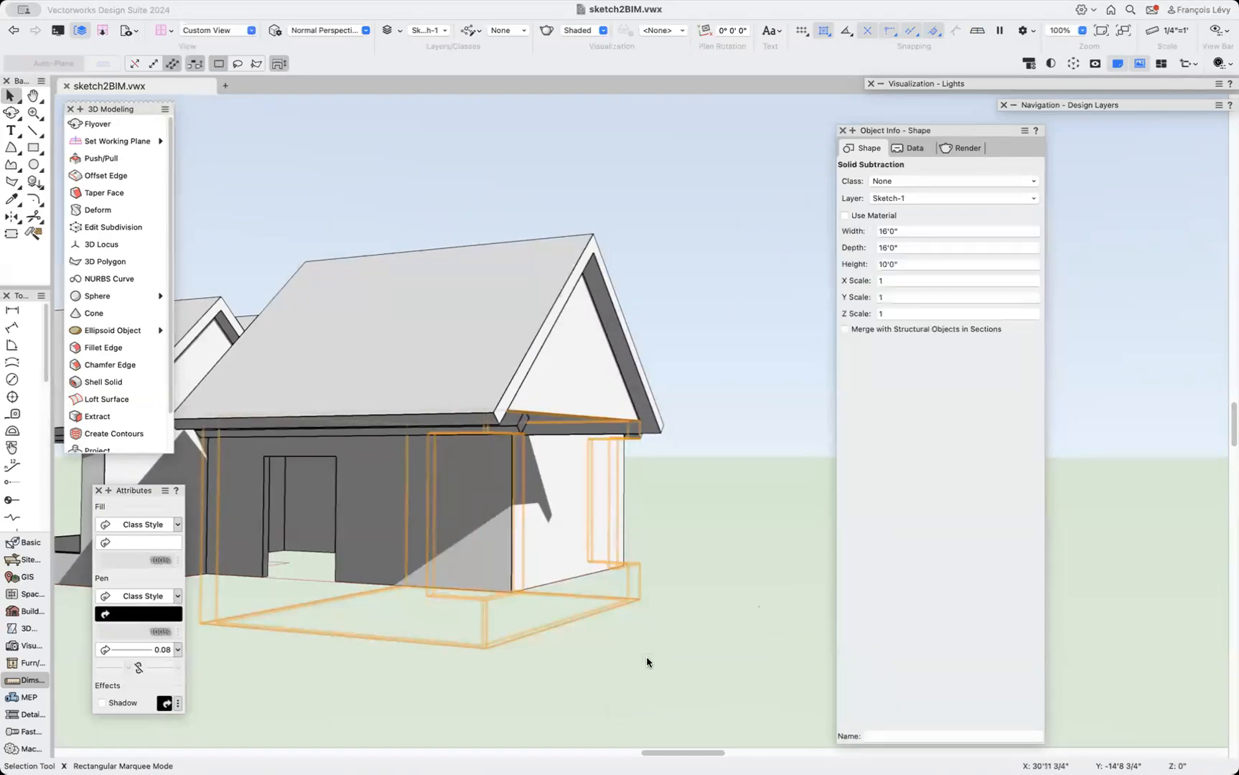
Select the second wing's two door extrusions and its solid, and subtract them with Subtract Solids.
click(645, 656)
click(619, 602)
shift+click(589, 513)
click(506, 524)
click(595, 614)
click(497, 483)
shift+click(626, 550)
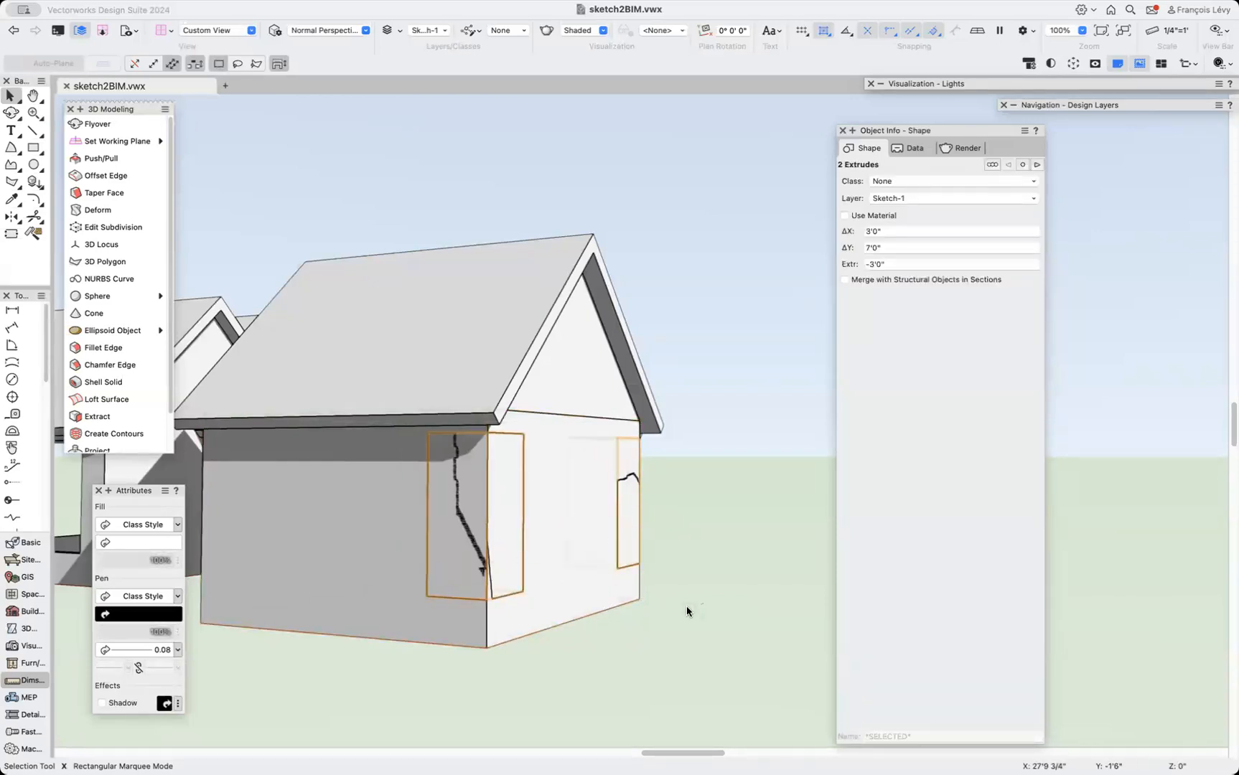
shift+click(595, 527)
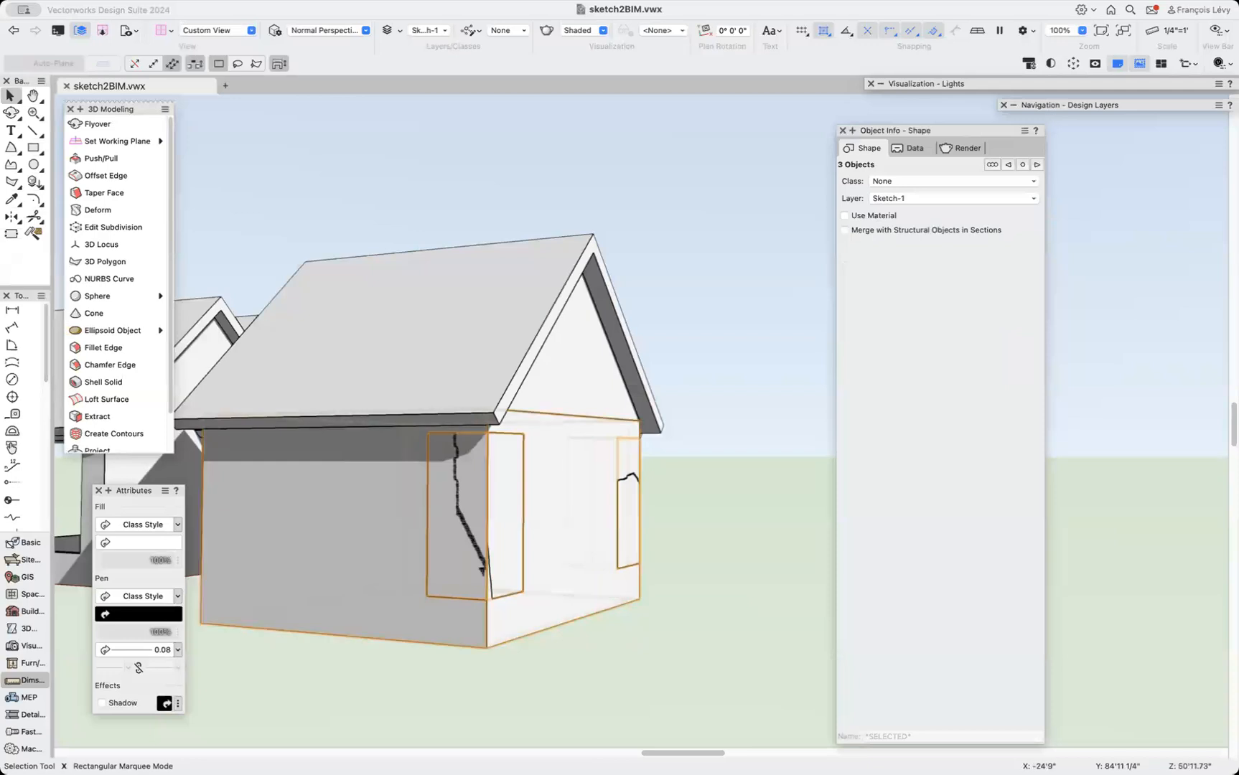
right_click(557, 465)
click(607, 700)
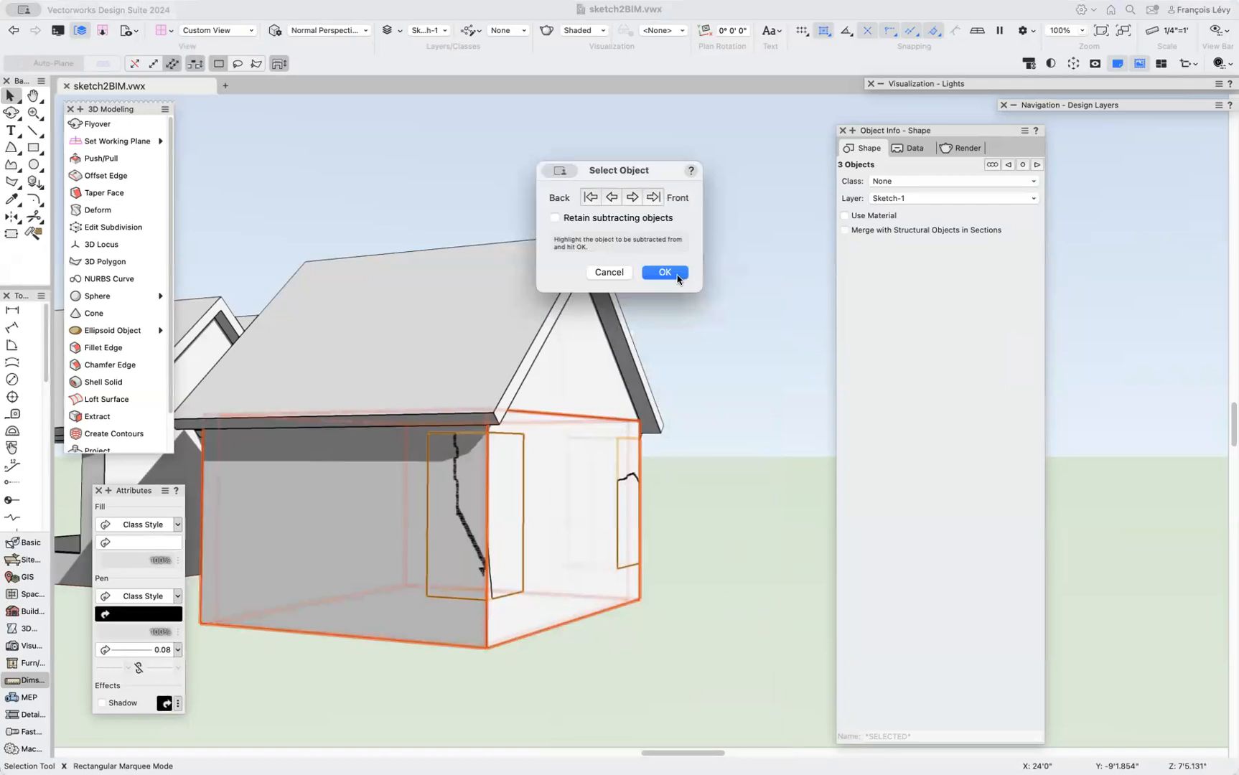
click(665, 272)
click(683, 528)
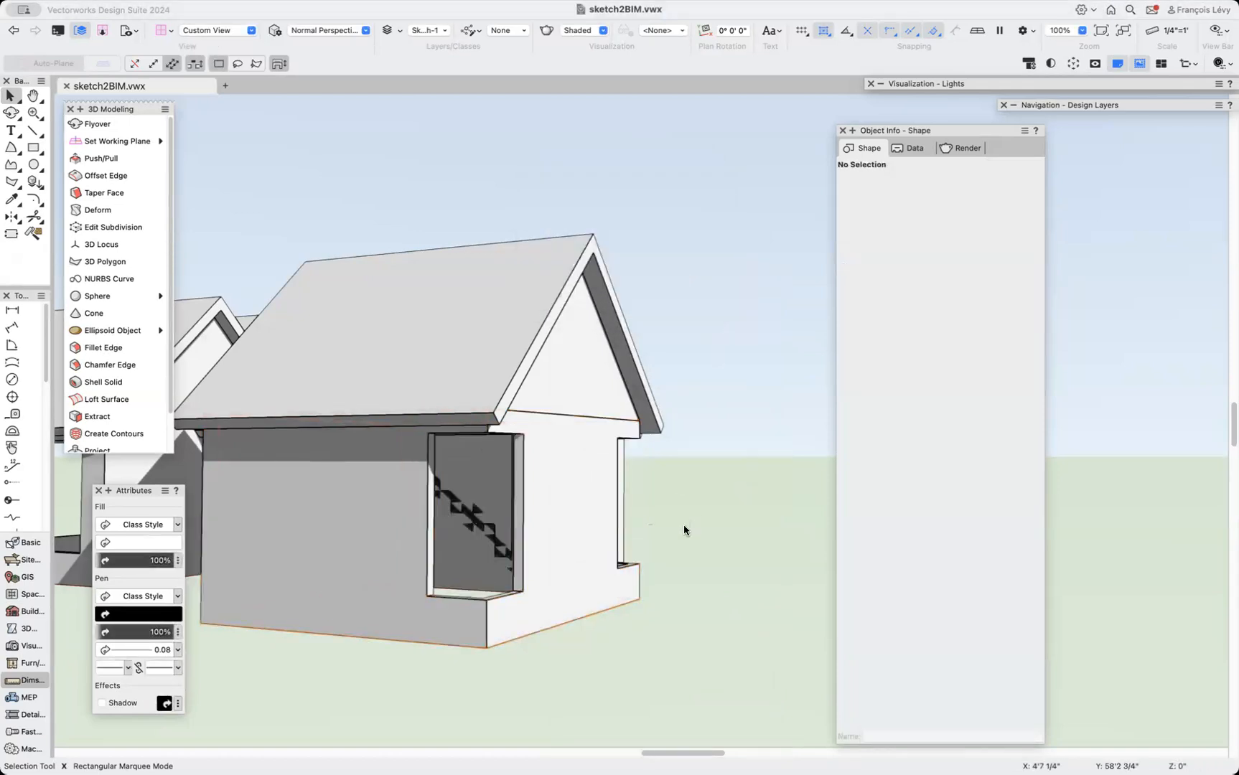
Draw a rectangle on the wing's long side wall and set its width to 3'0".
scroll(684, 527, left, 10)
key(shift+c)
drag(596, 585, 723, 554)
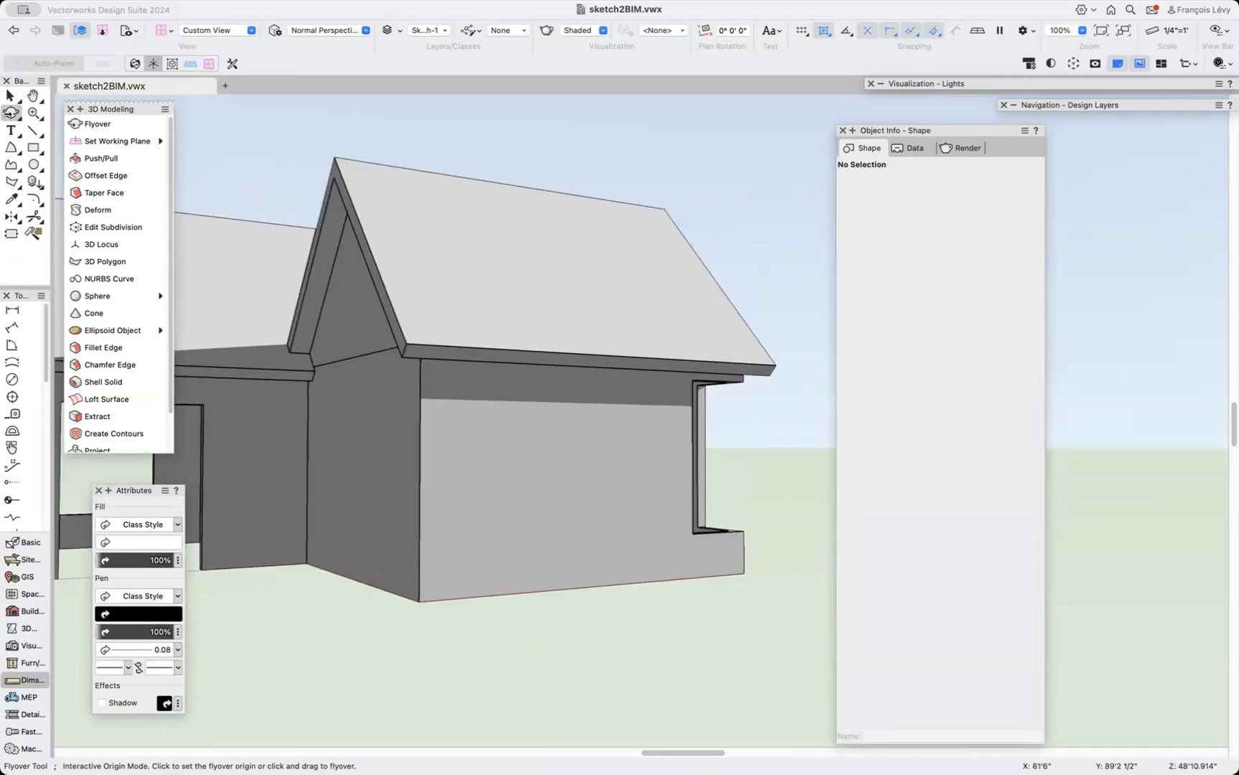
click(33, 147)
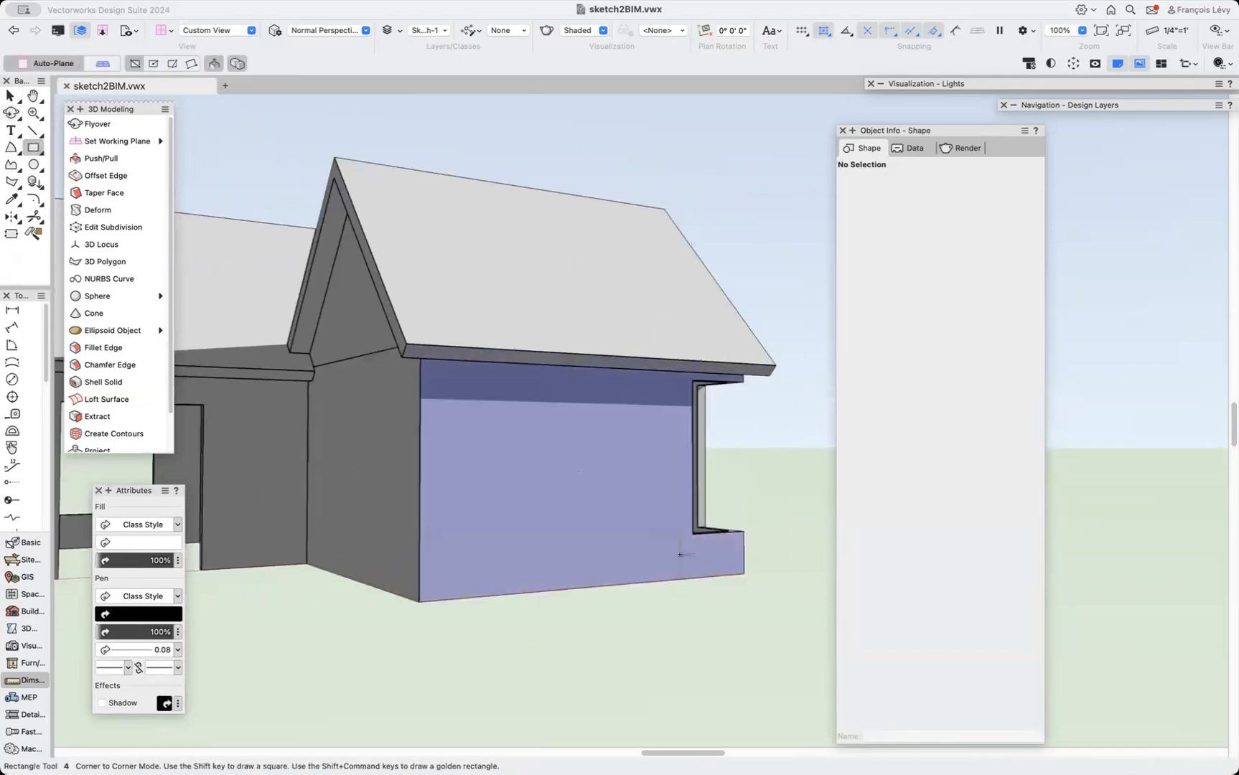
click(694, 533)
click(418, 386)
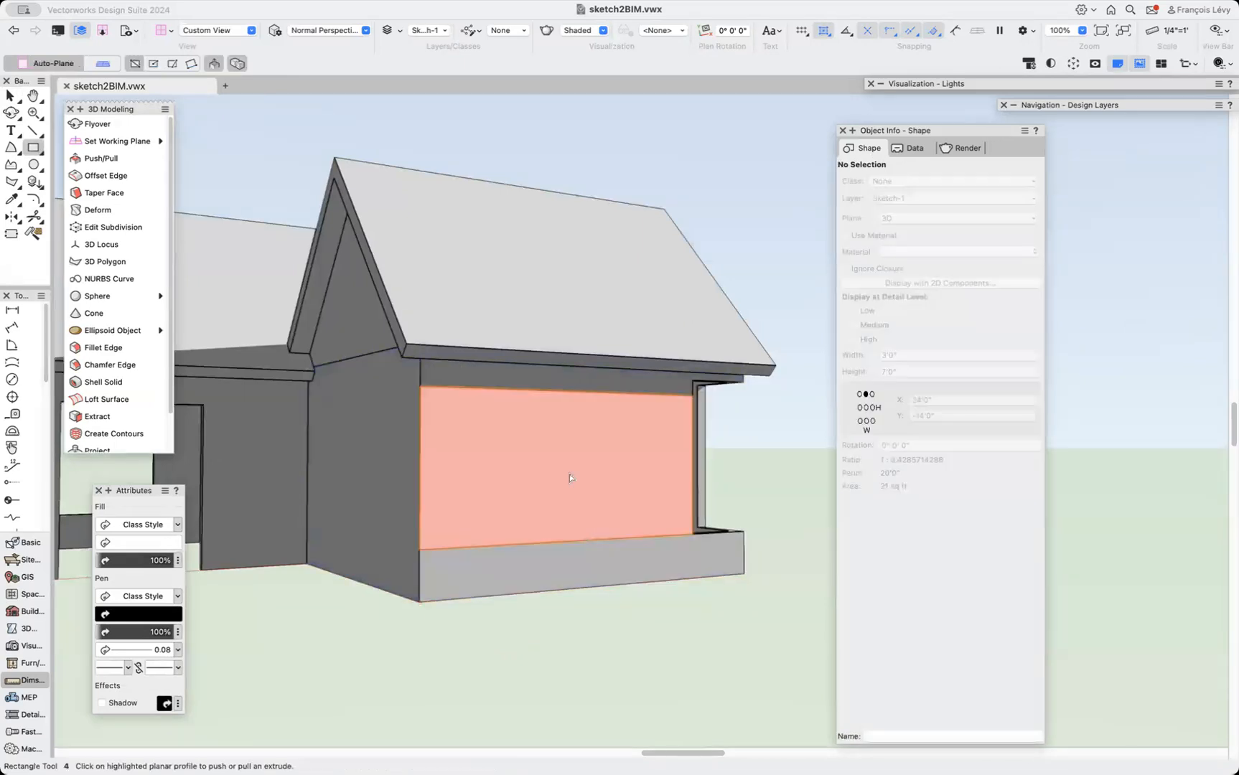
key(x)
drag(568, 391, 746, 382)
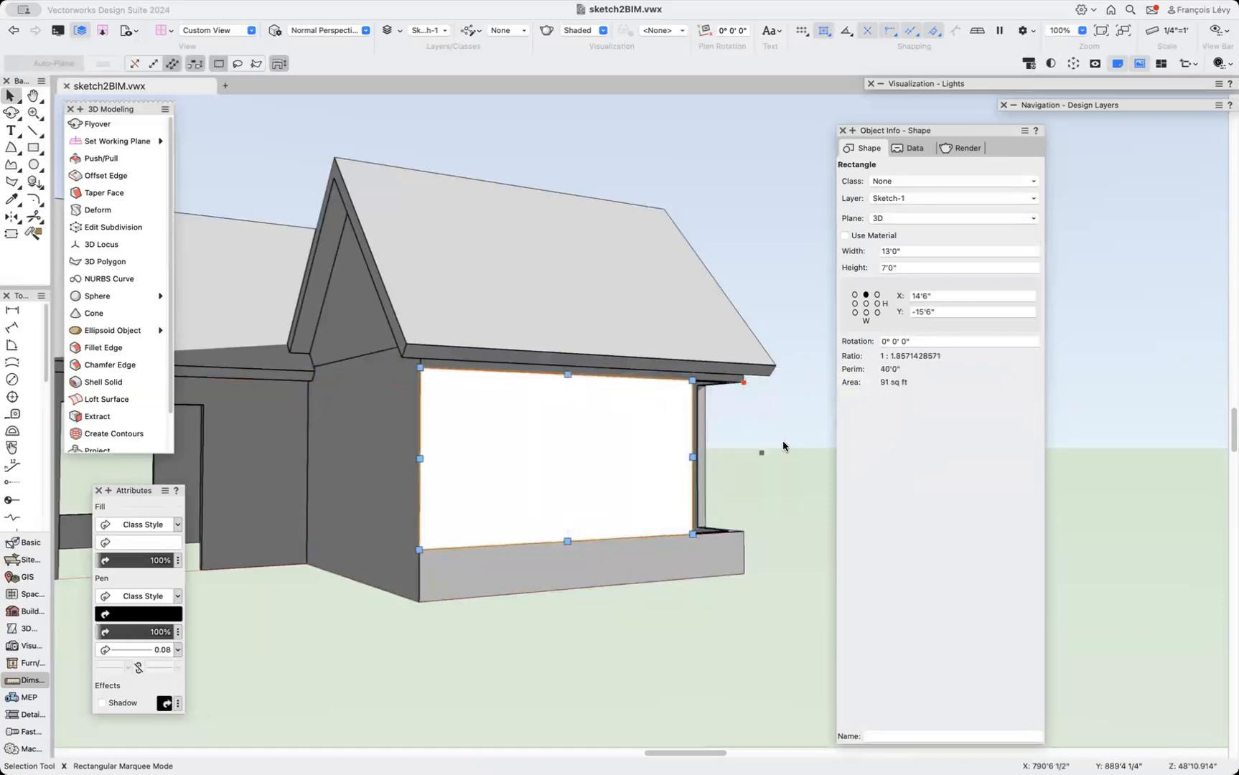
click(917, 251)
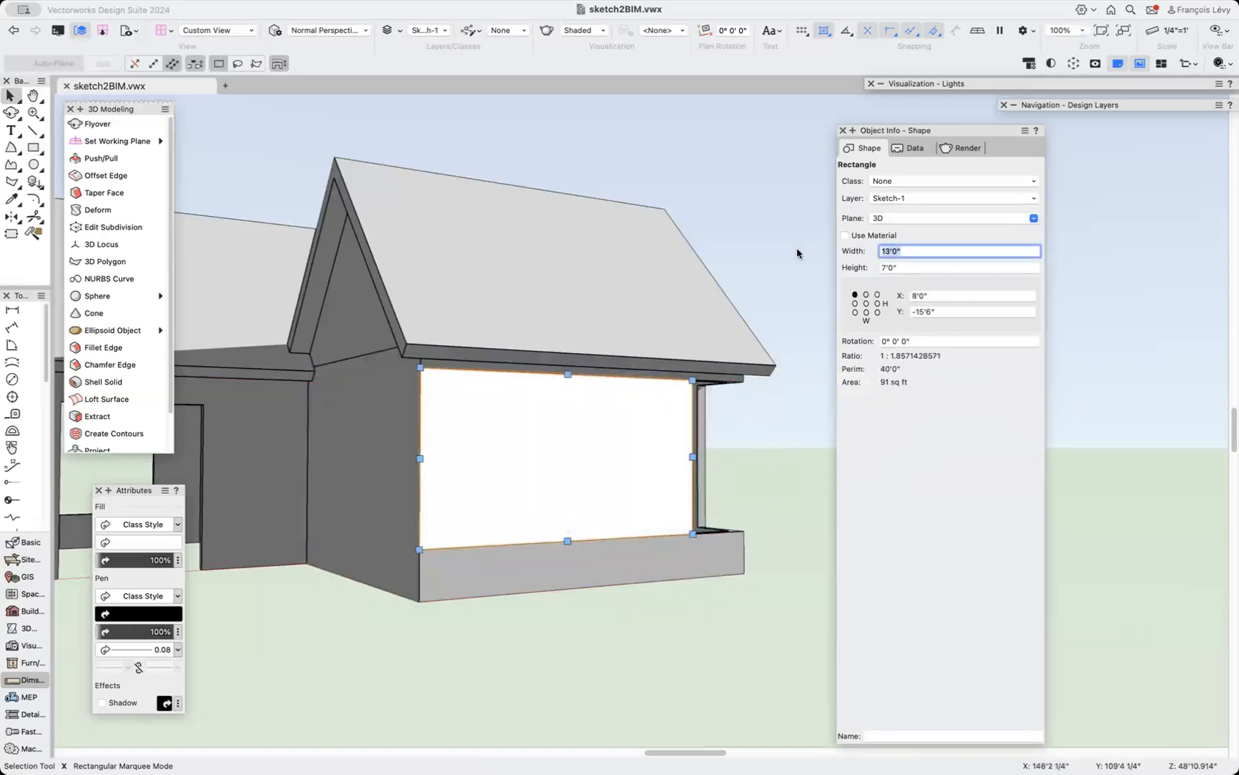
text(3)
key(Return)
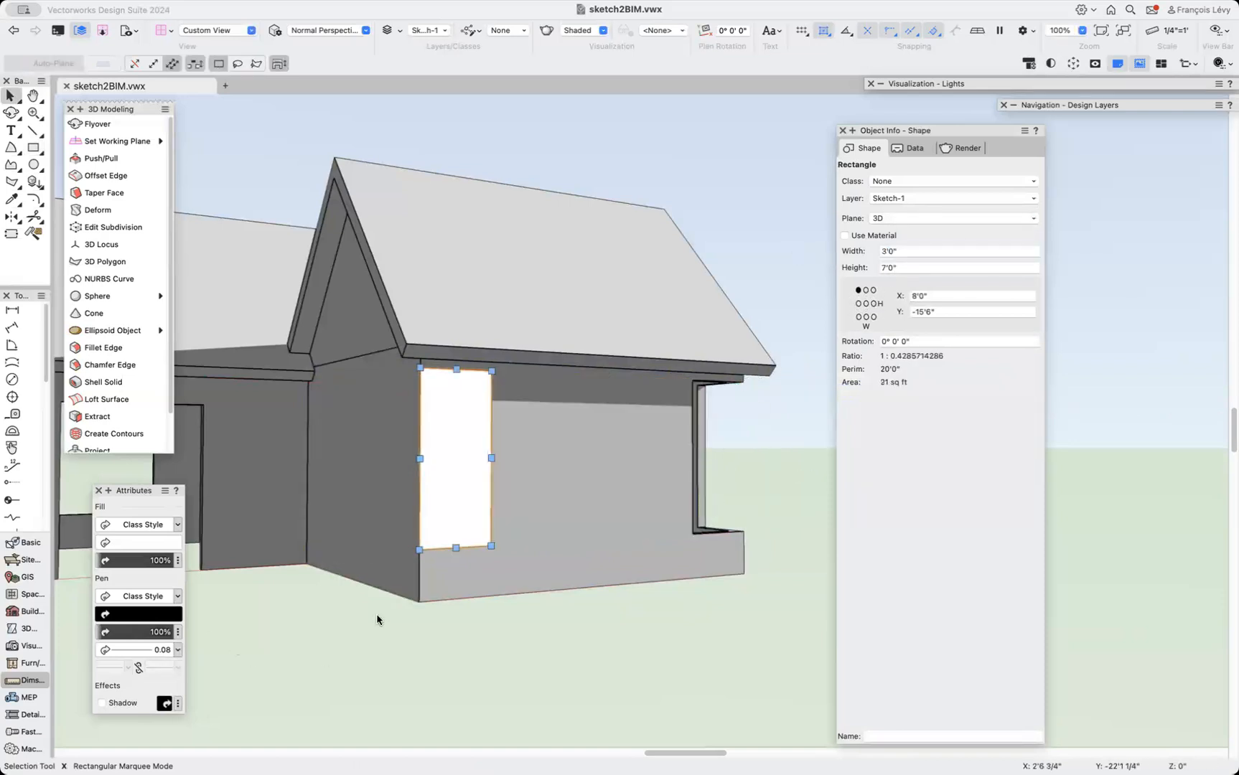
Push/Pull the new door rectangle -3 into the side wall to make an extrusion.
click(96, 158)
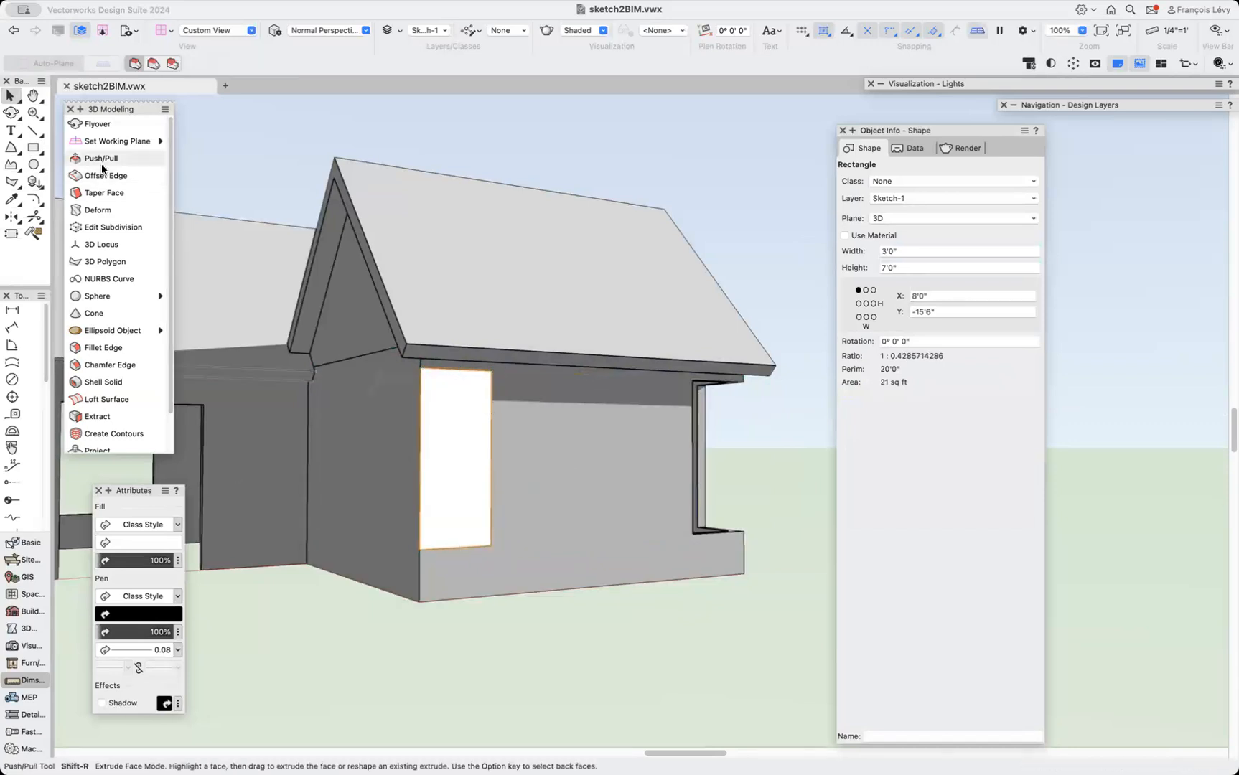
click(424, 467)
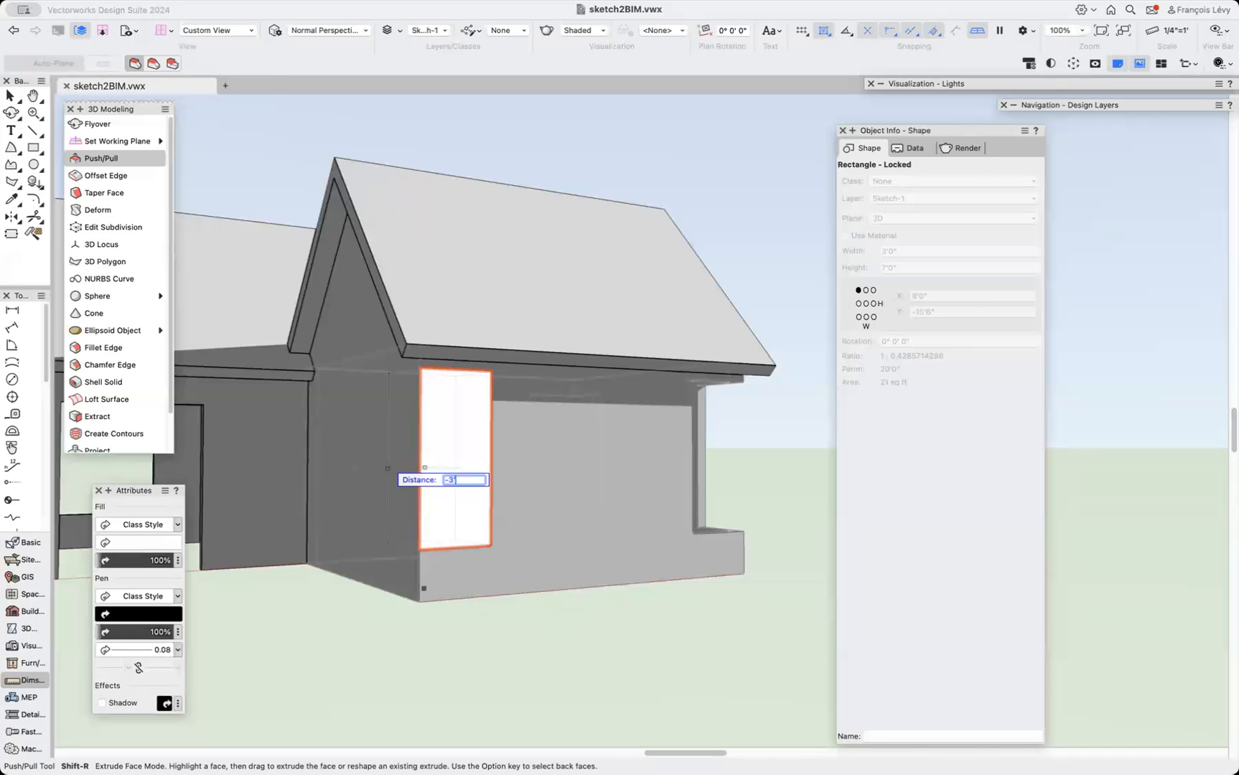
key(Return)
key(x)
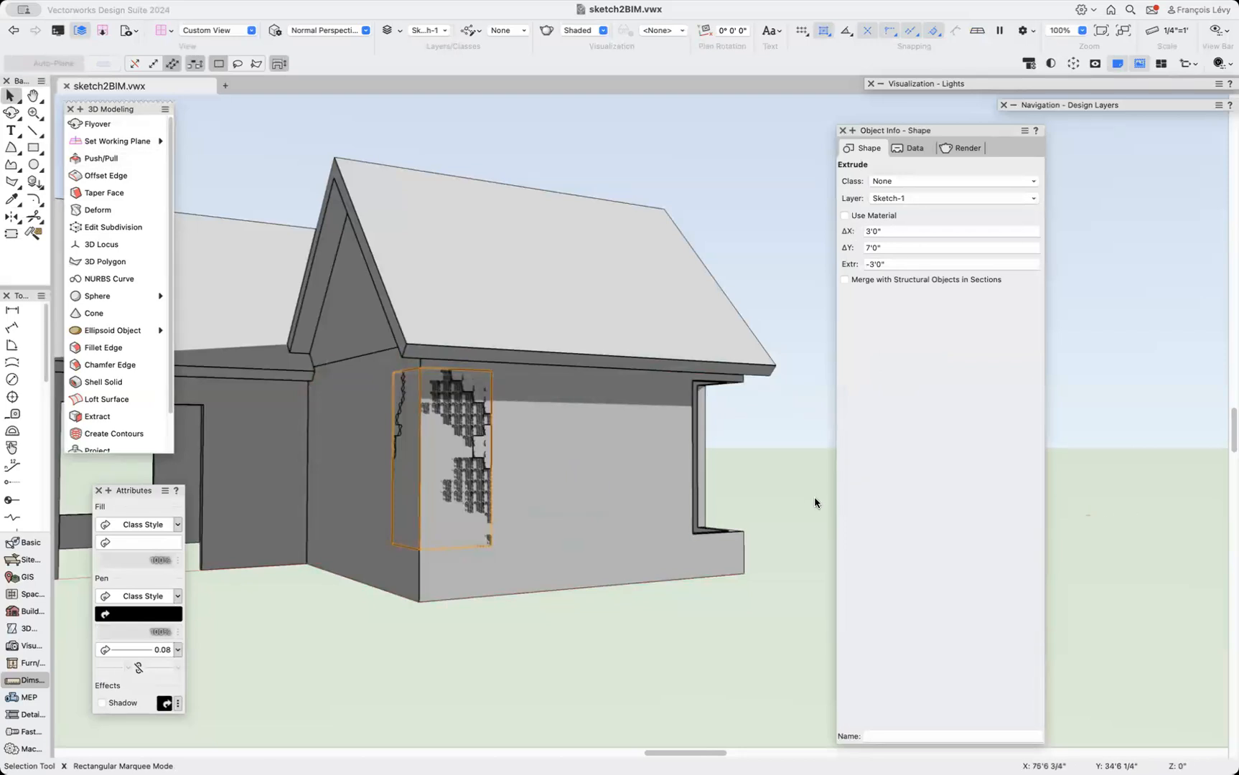
Subtract the new door extrusion from the wing's solid with Subtract Solids.
shift+click(652, 507)
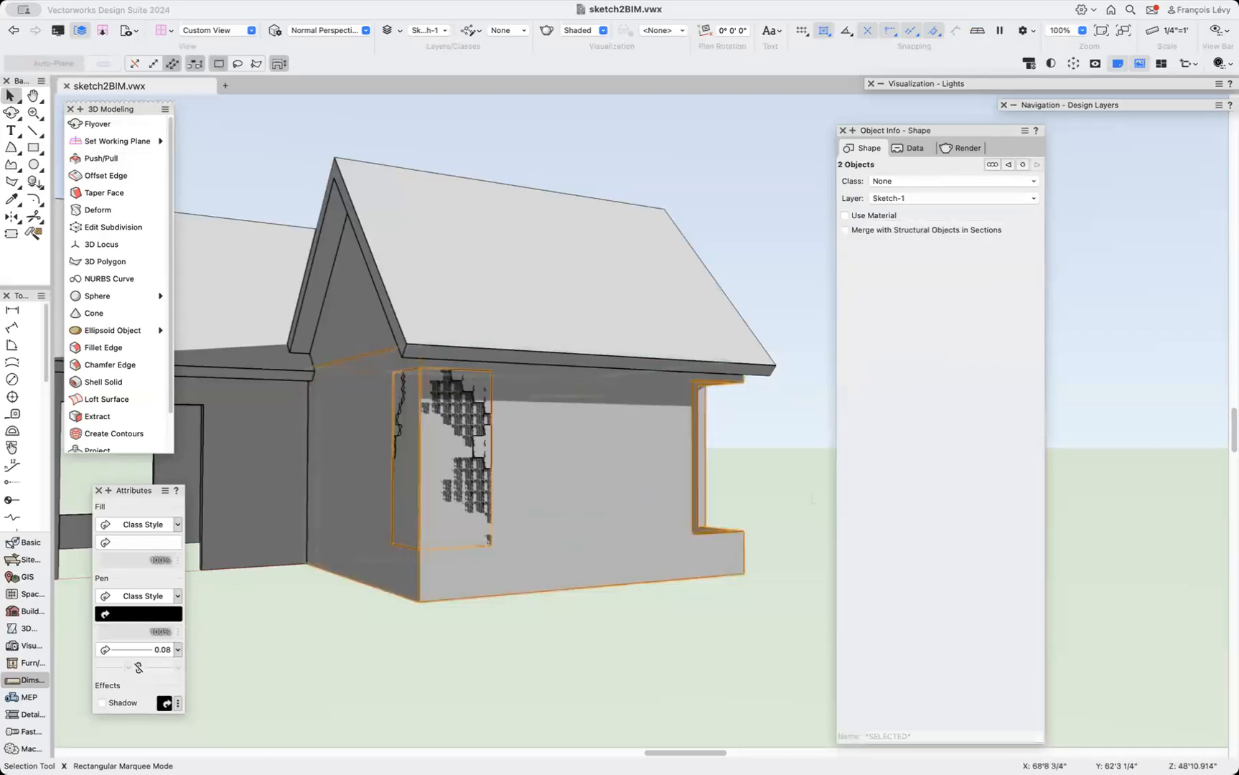
right_click(509, 503)
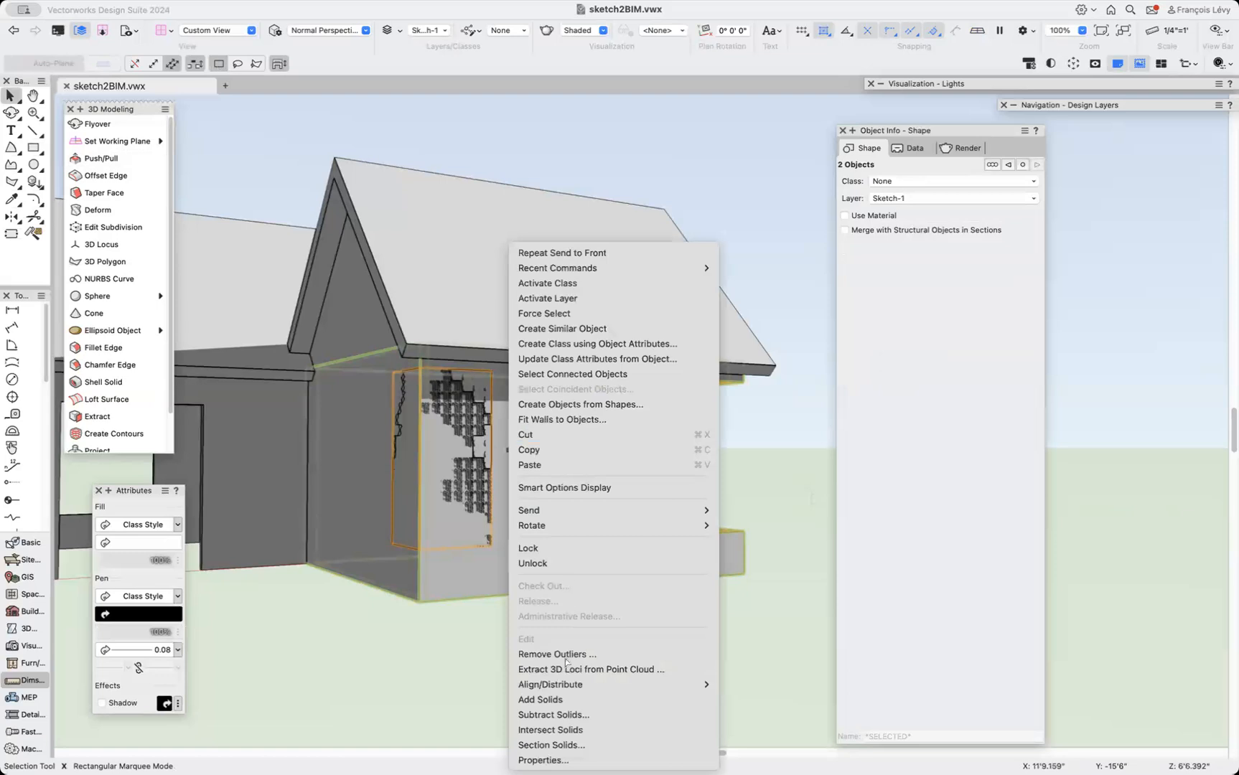
click(566, 715)
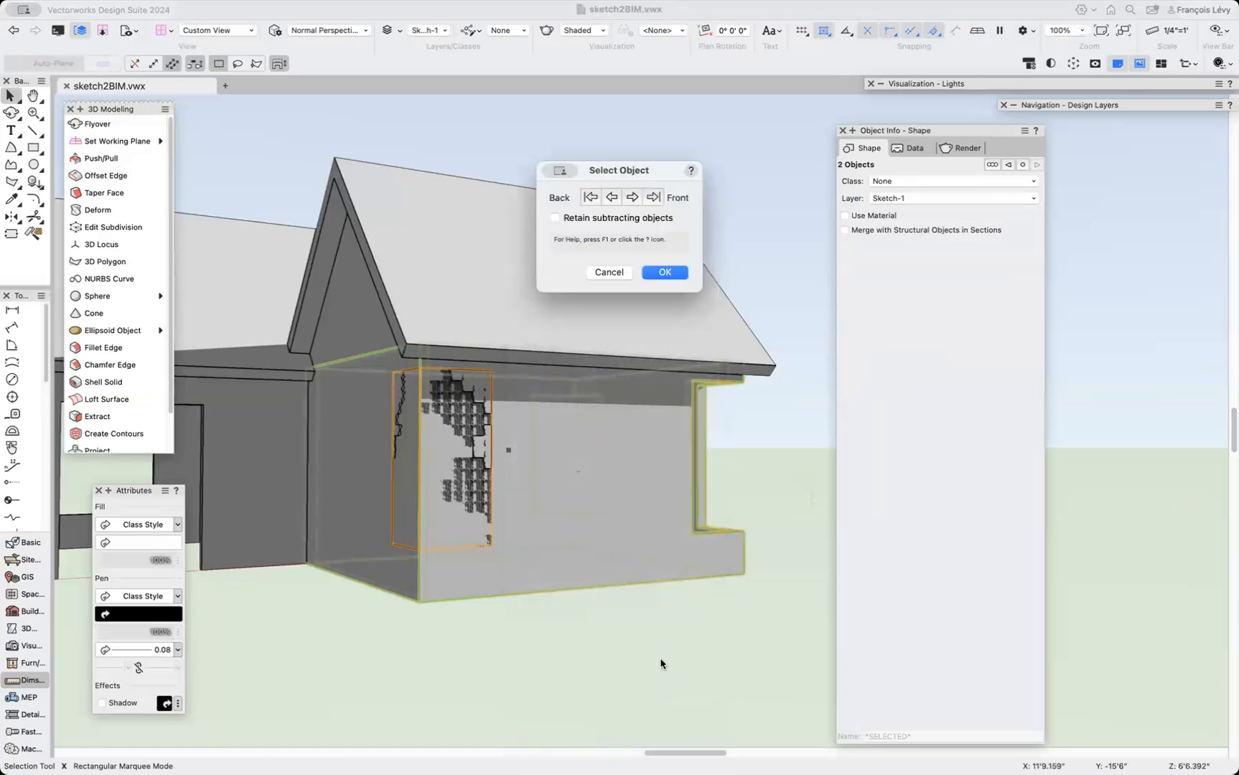
click(667, 273)
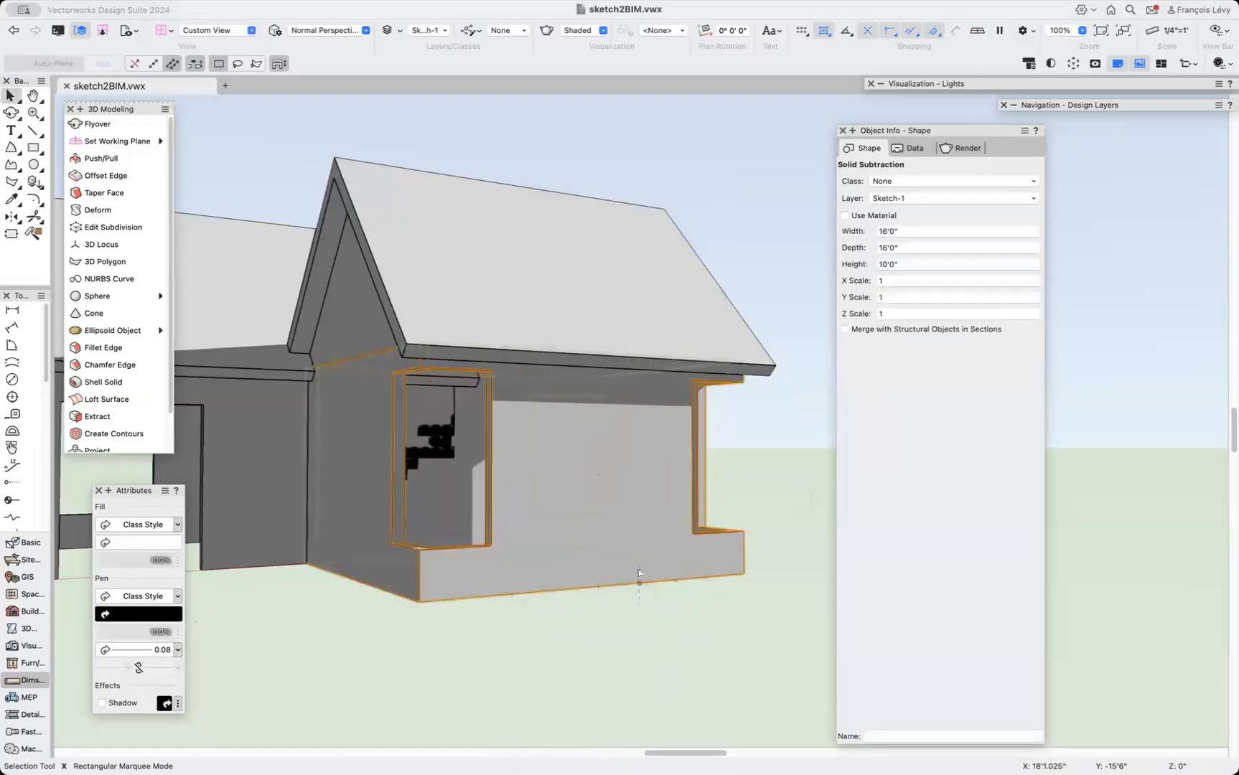
Push/Pull the bottom face of the side opening up 2'0" to turn it into a window.
key(shift+c)
drag(428, 603, 475, 668)
key(x)
click(559, 554)
click(525, 519)
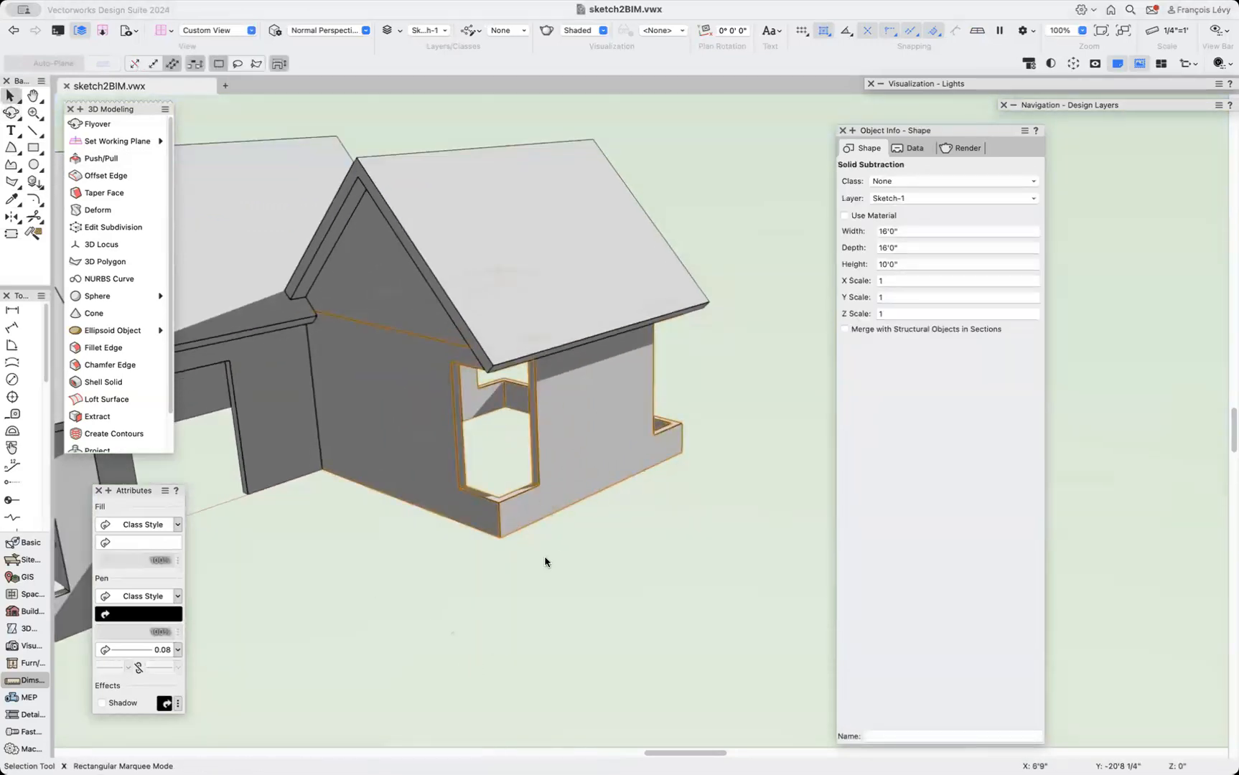
key(shift+r)
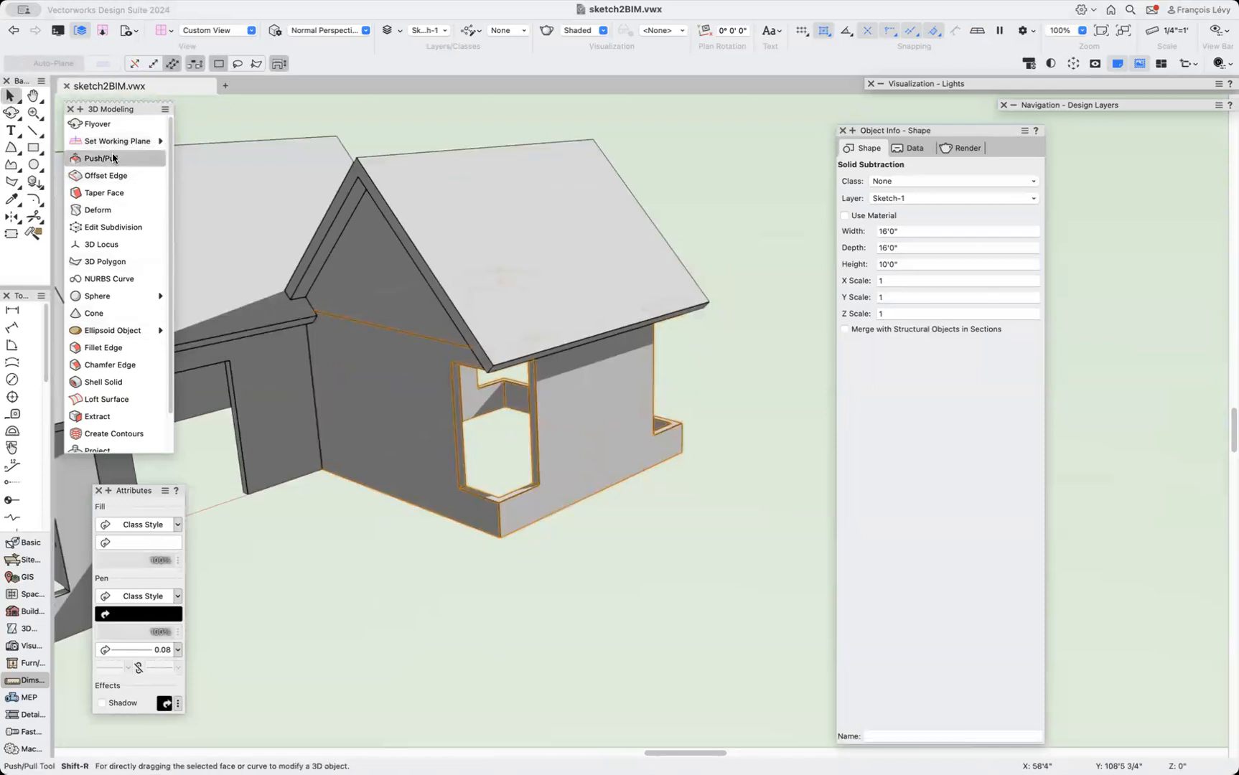
drag(519, 494, 521, 445)
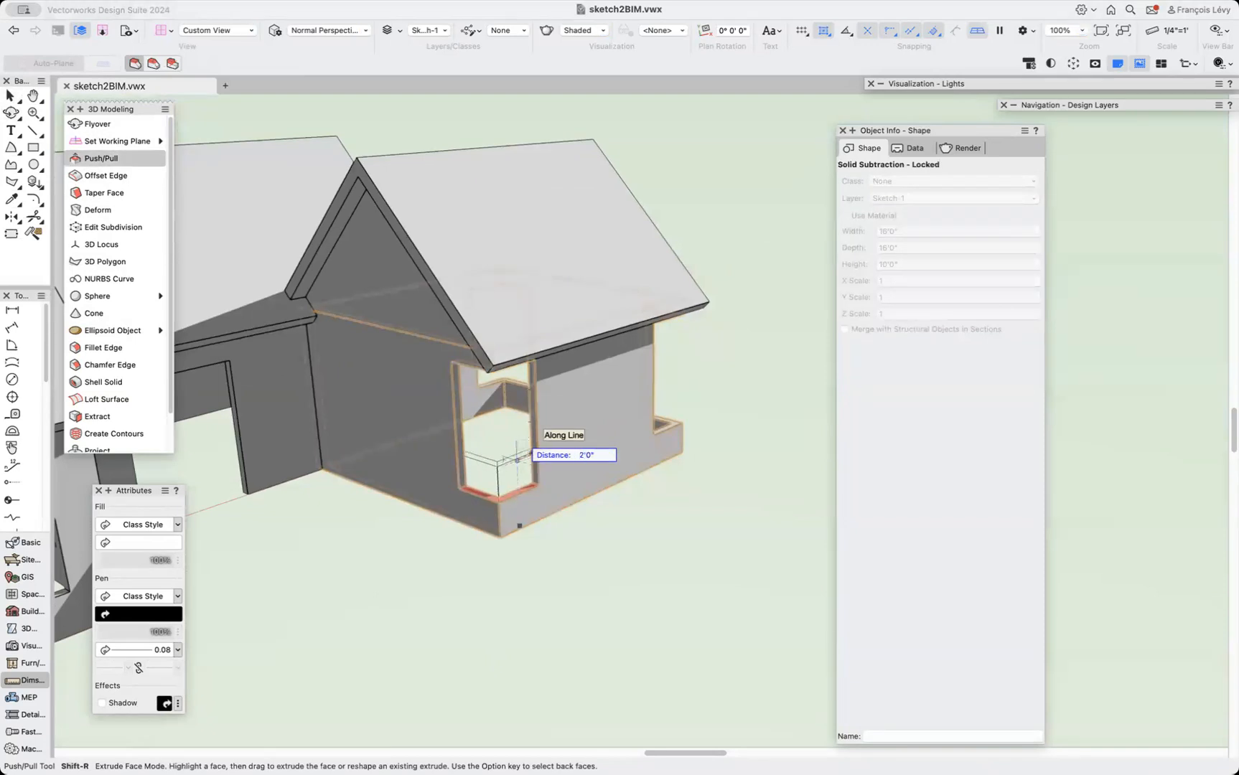
drag(517, 459, 518, 460)
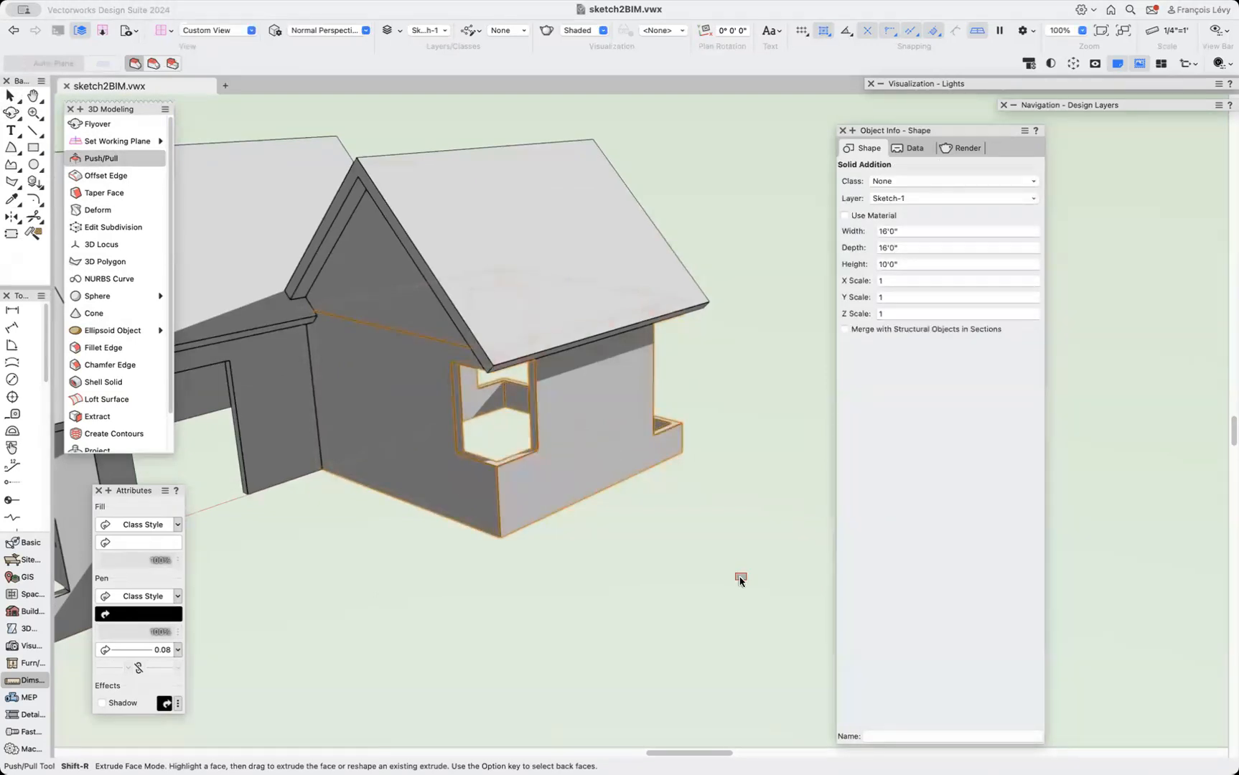
Orbit and zoom around the model to inspect the cut wings from other sides.
key(shift+c)
mouse_move(700, 437)
mouse_down()
mouse_move(656, 395)
mouse_move(717, 394)
mouse_move(708, 454)
mouse_up()
drag(541, 493, 614, 506)
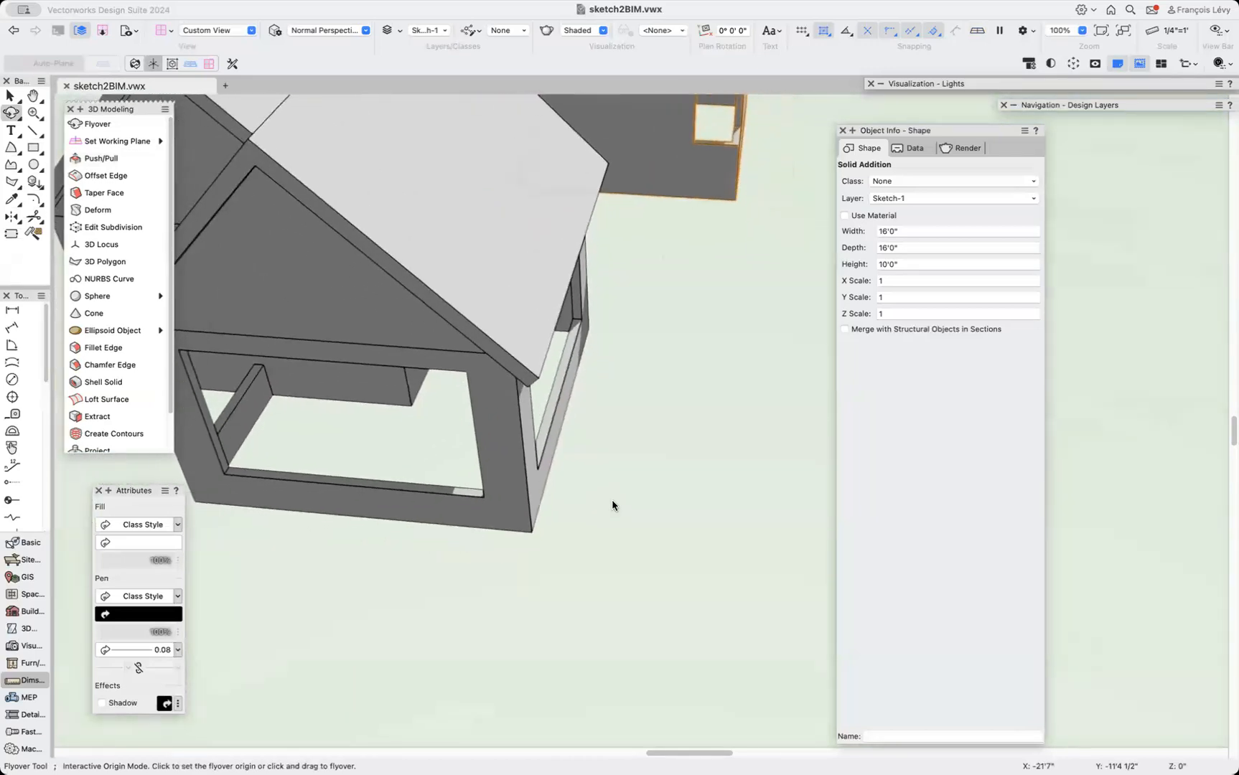
scroll(614, 505, up, 10)
drag(473, 581, 474, 550)
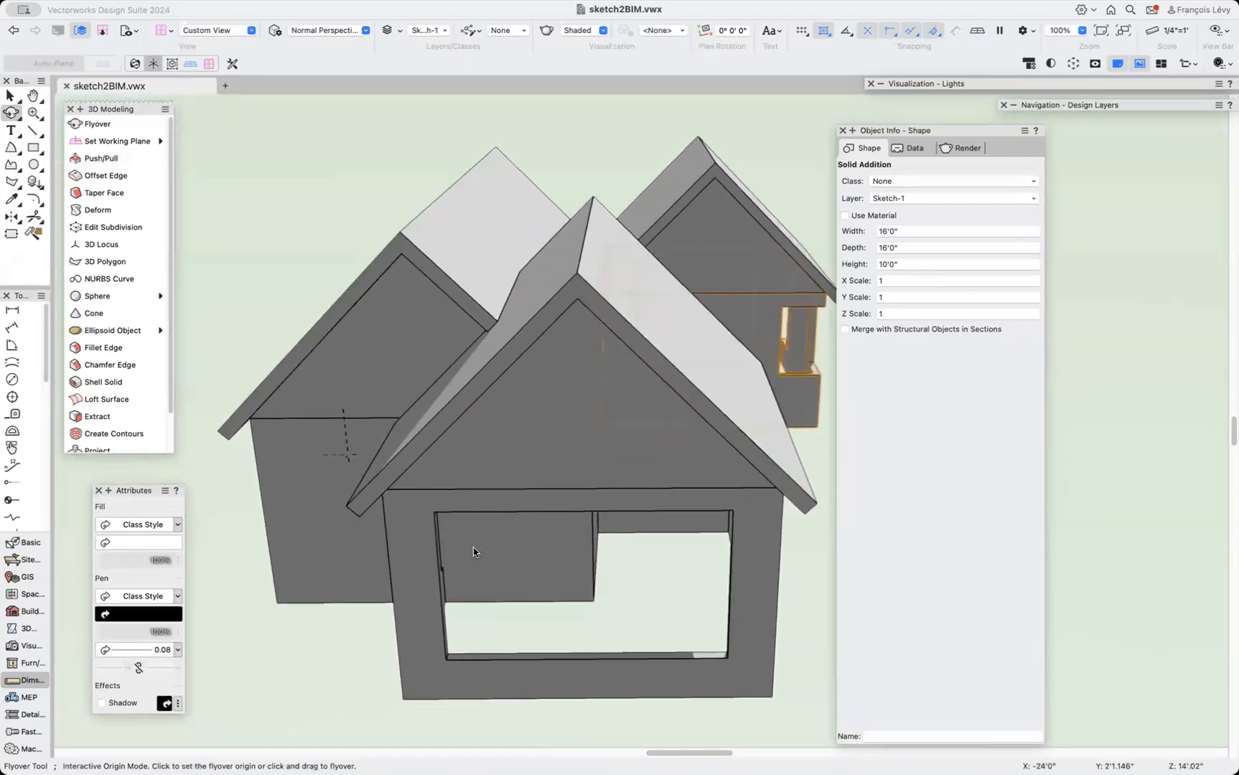
drag(658, 347, 707, 340)
scroll(707, 339, left, 5)
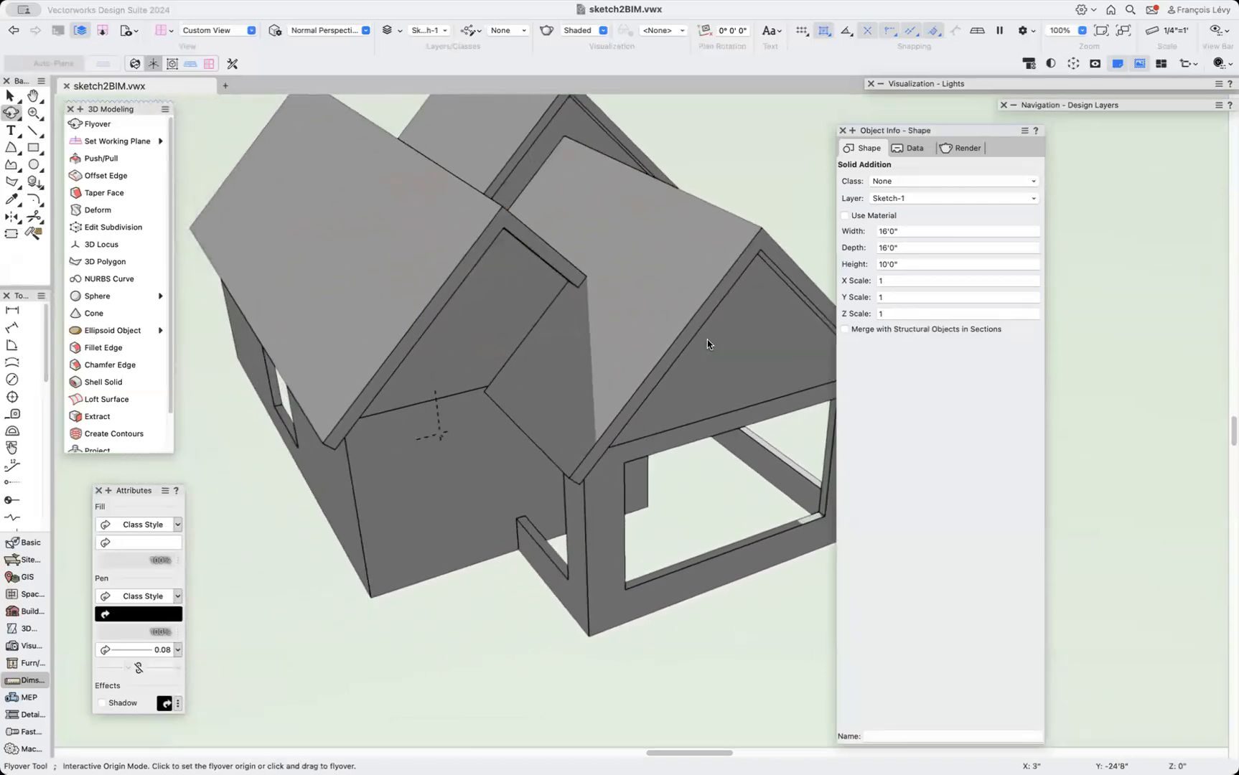
scroll(706, 340, up, 4)
scroll(707, 340, right, 5)
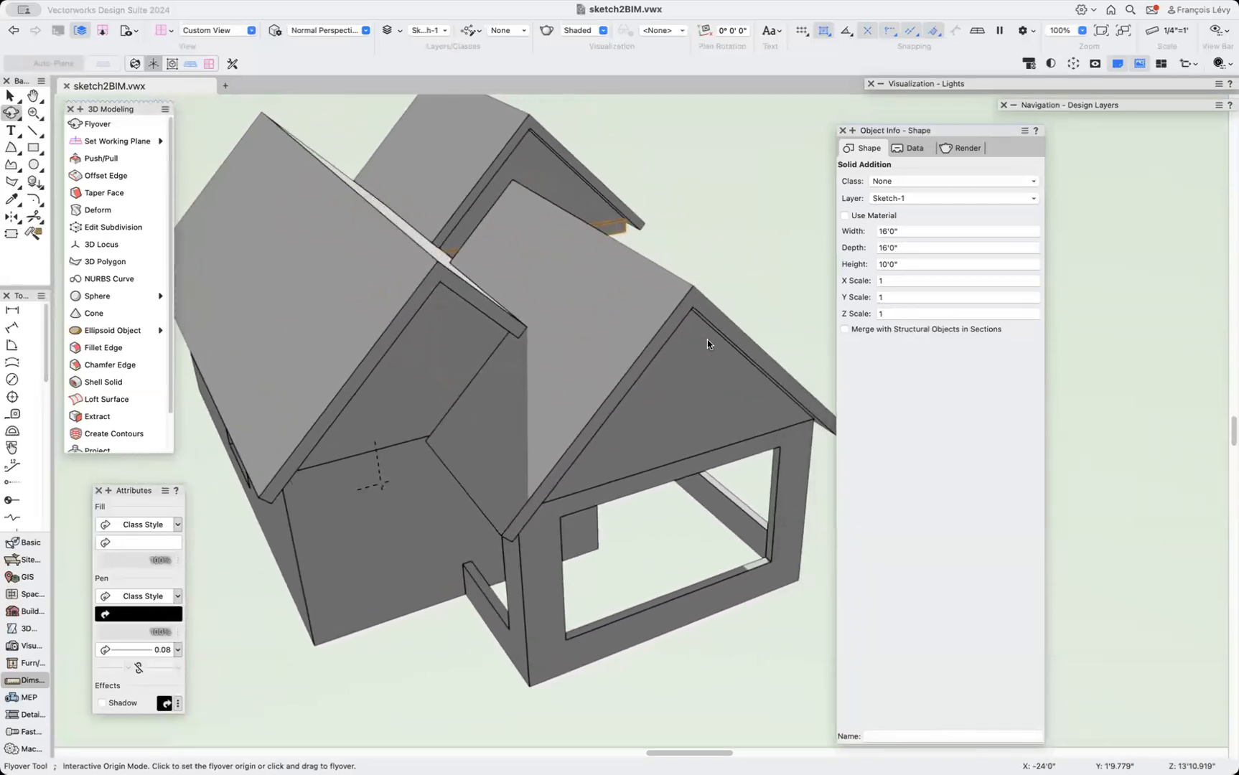
Select the roof solids, group them together and enter the new group.
click(637, 361)
key(x)
click(430, 416)
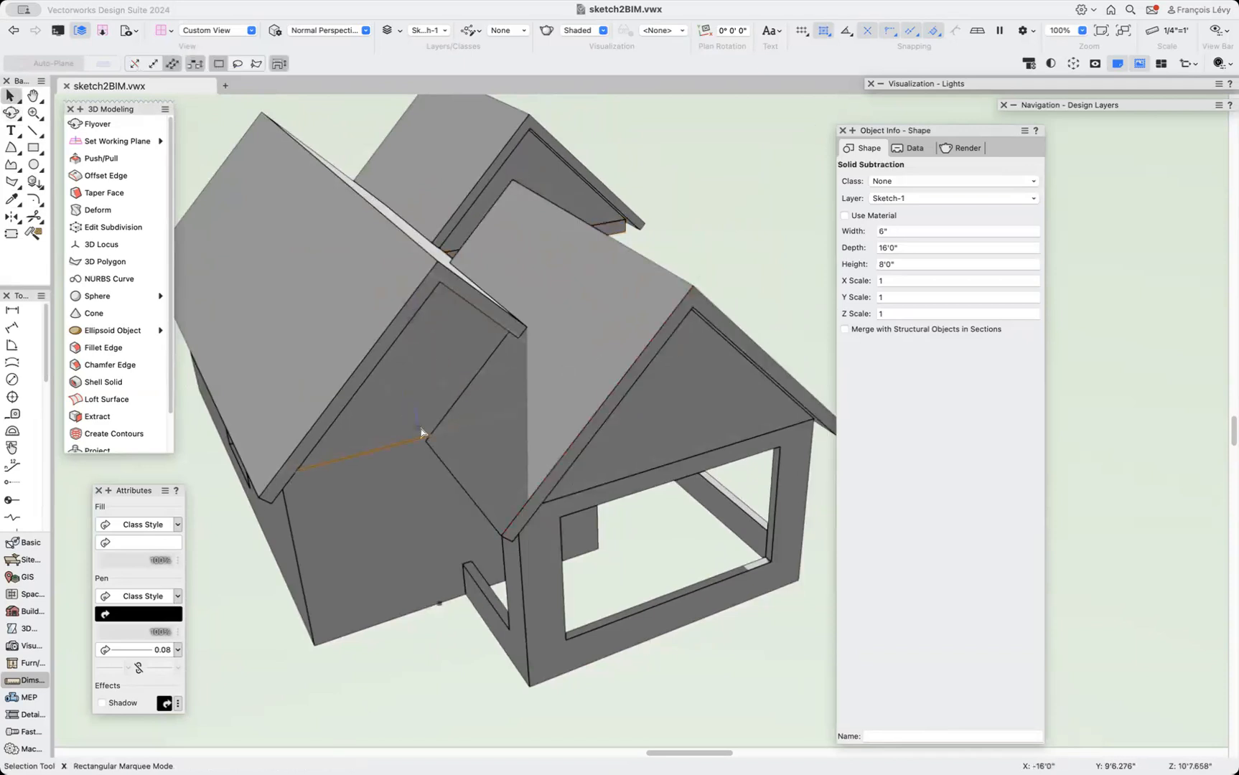
shift+click(348, 309)
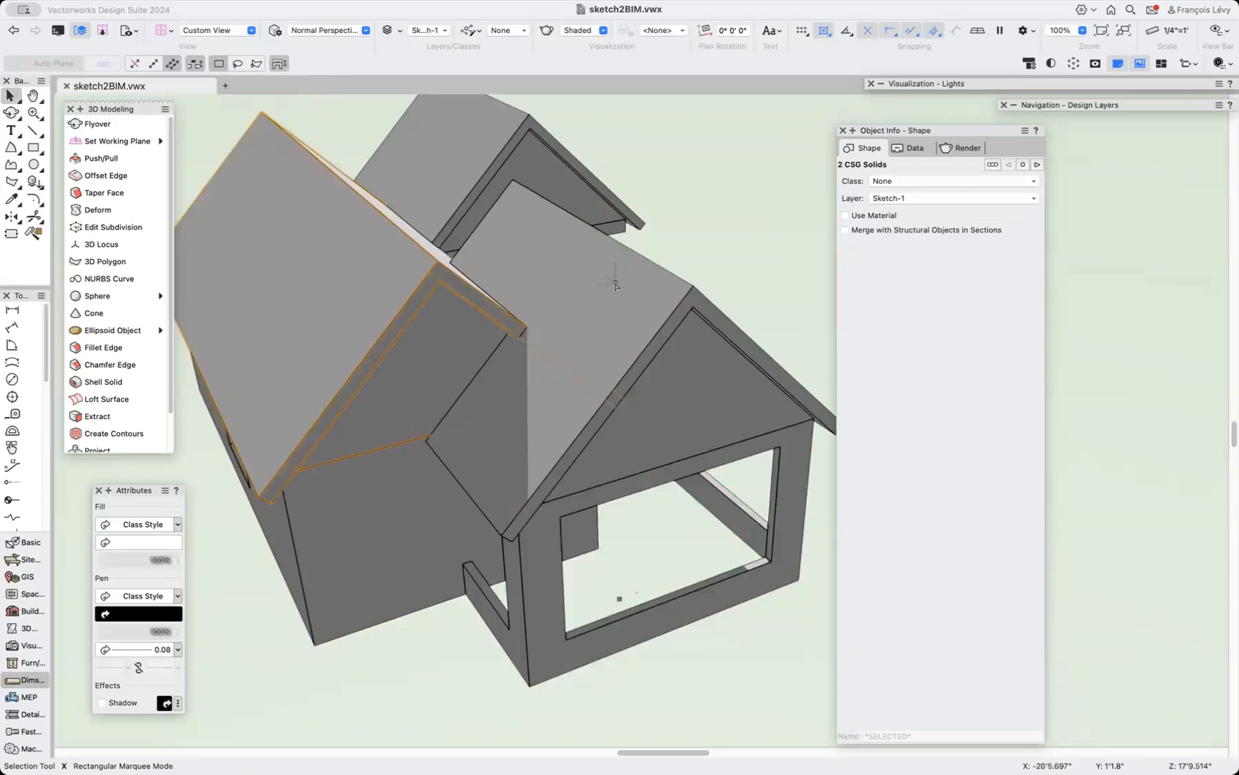
shift+click(710, 291)
key(super+g)
key(super+bracketleft)
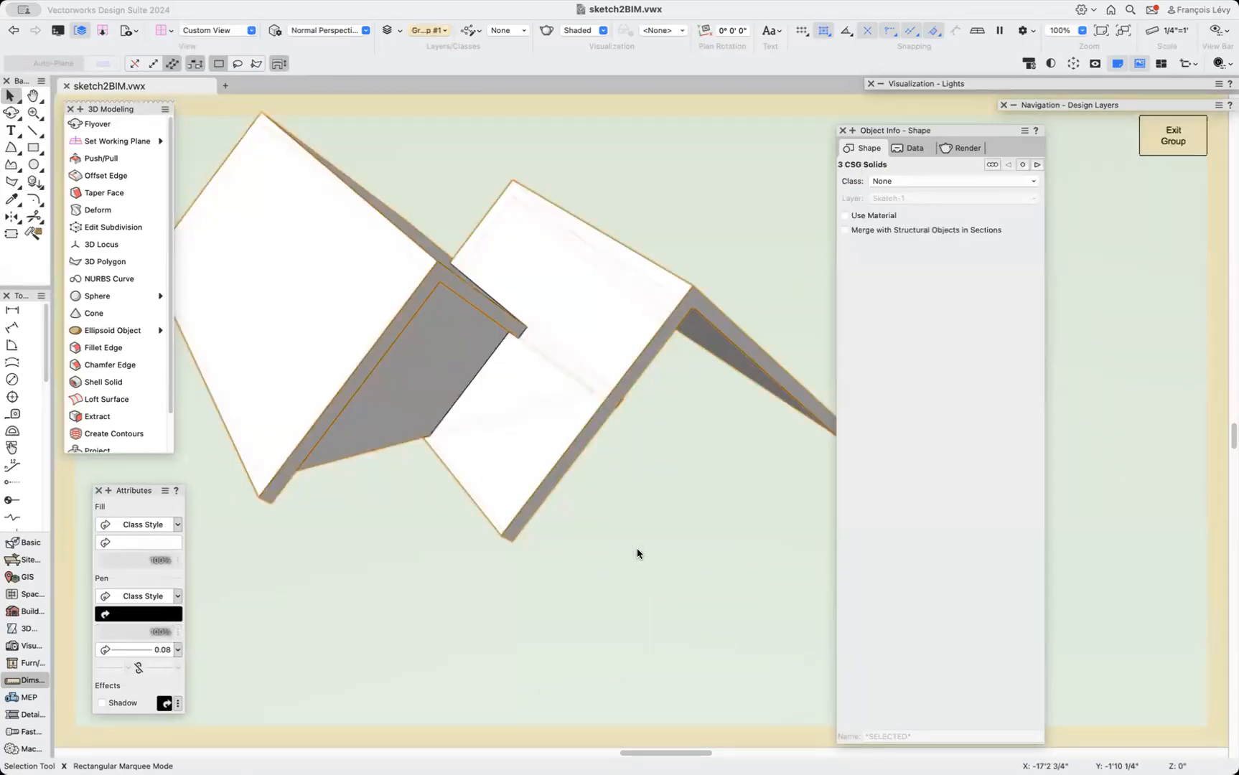
Extend the smaller roof slab with Push/Pull so it reaches into the adjacent roof.
click(711, 534)
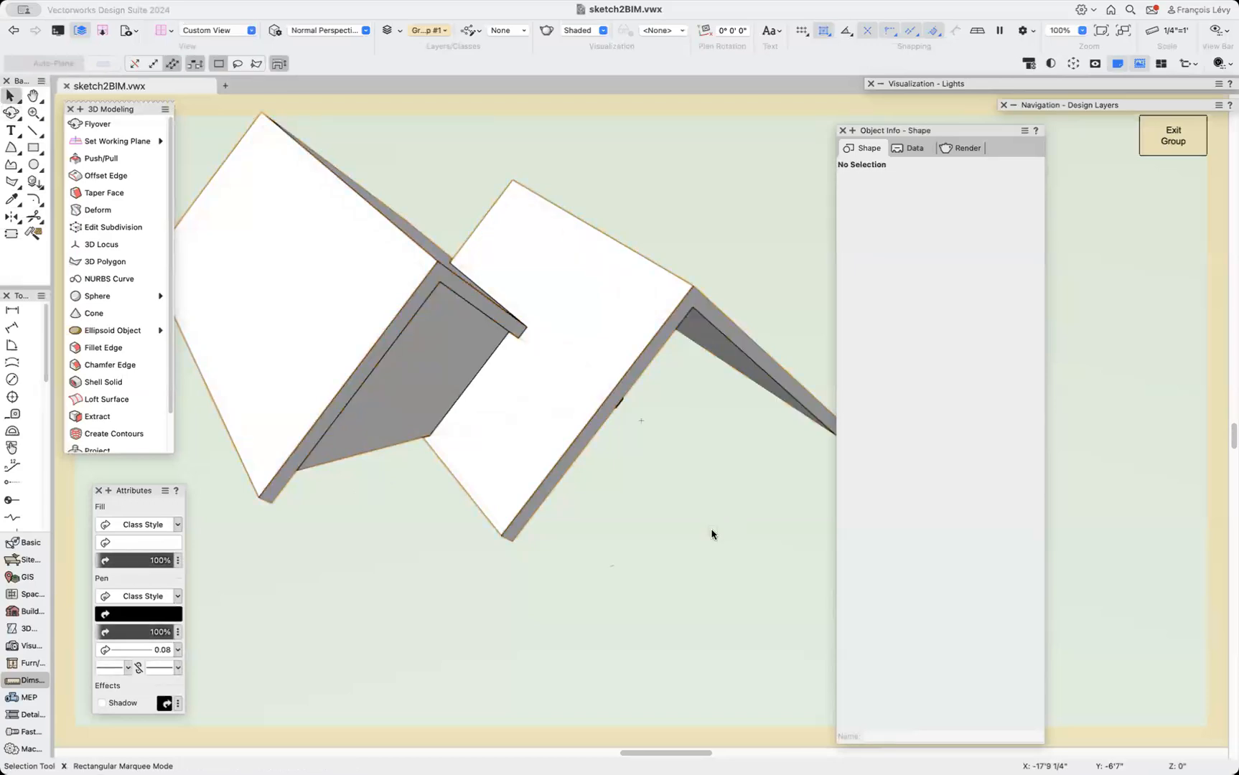
click(425, 400)
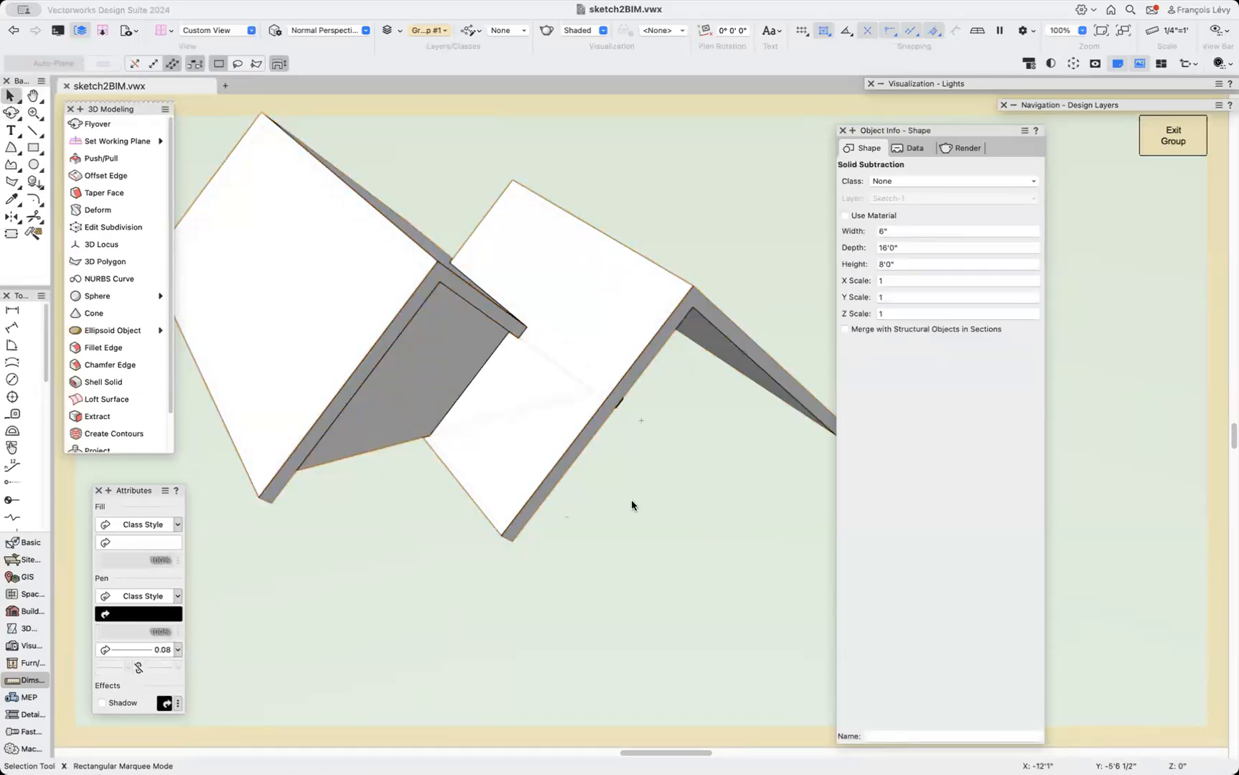
key(shift+c)
drag(435, 545, 549, 384)
drag(357, 435, 450, 446)
click(100, 158)
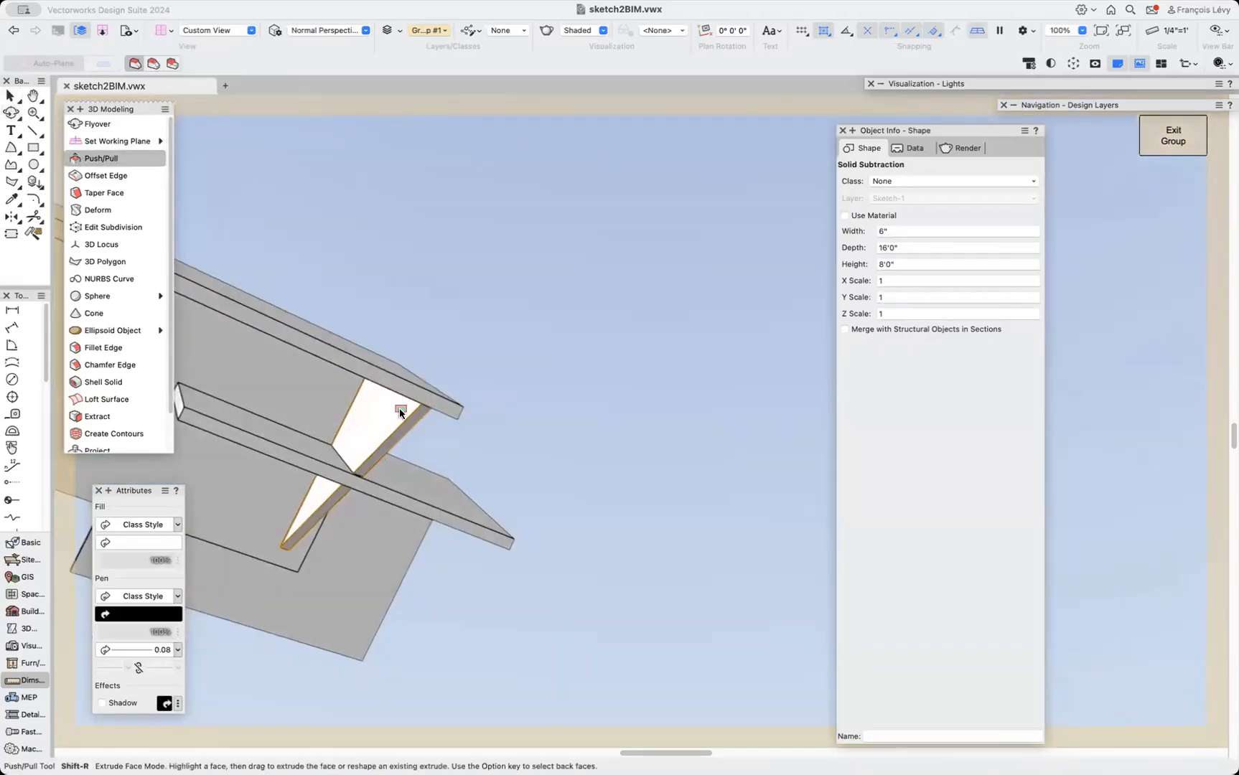
drag(234, 407, 200, 262)
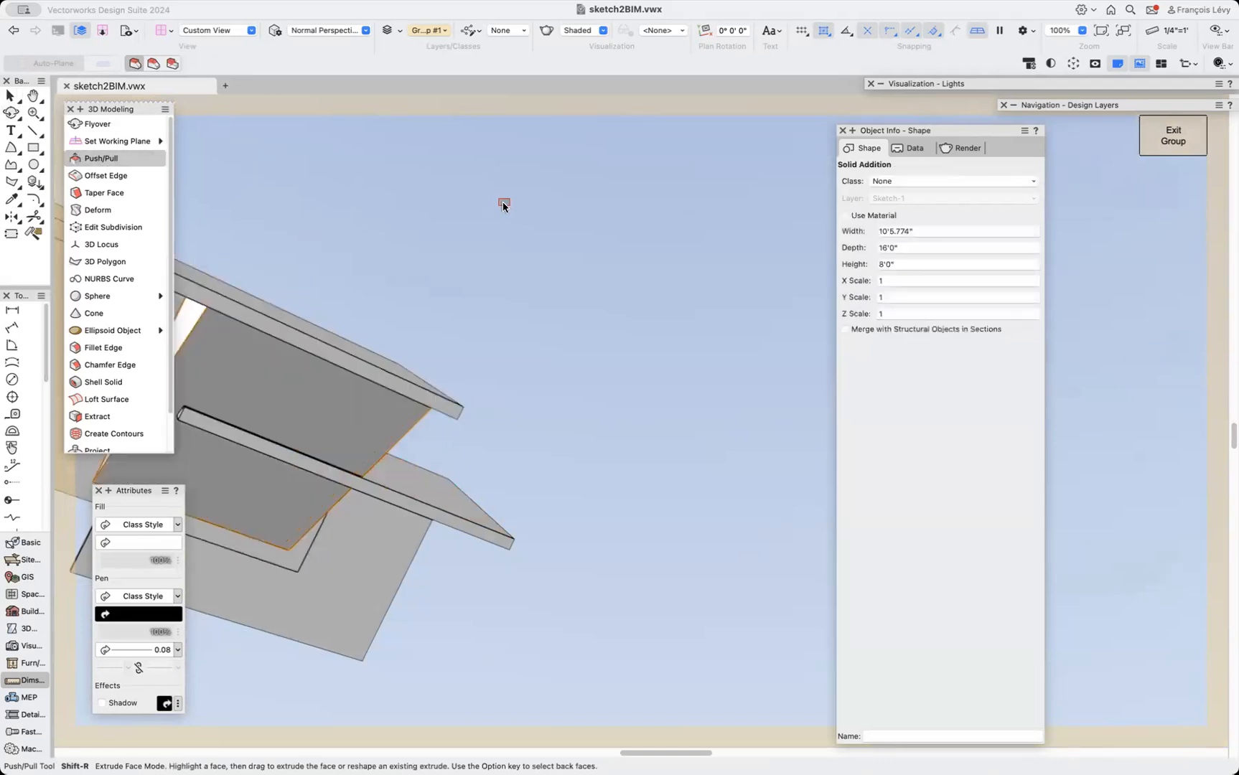
drag(362, 434, 437, 707)
Subtract the extended roof slab from the other roof solids, trimming their overlap.
key(shift+c)
drag(562, 326, 338, 558)
key(x)
shift+click(343, 313)
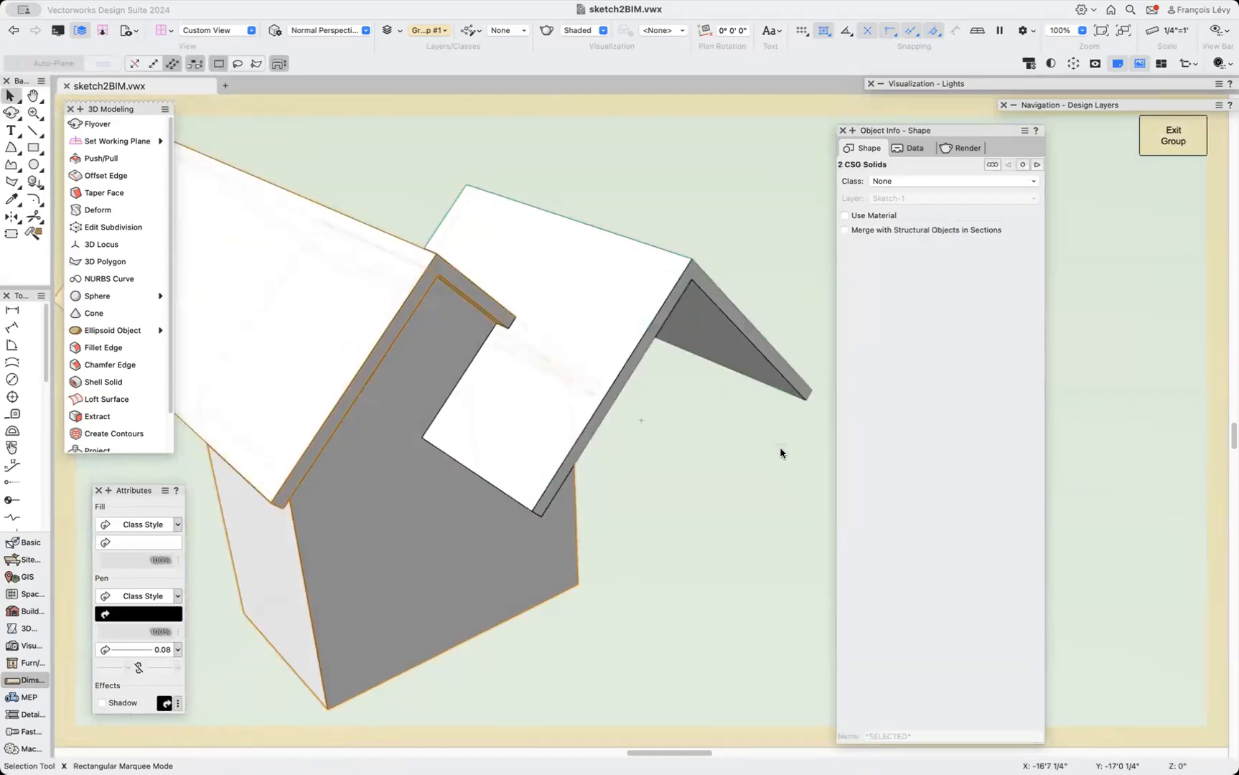
shift+click(625, 323)
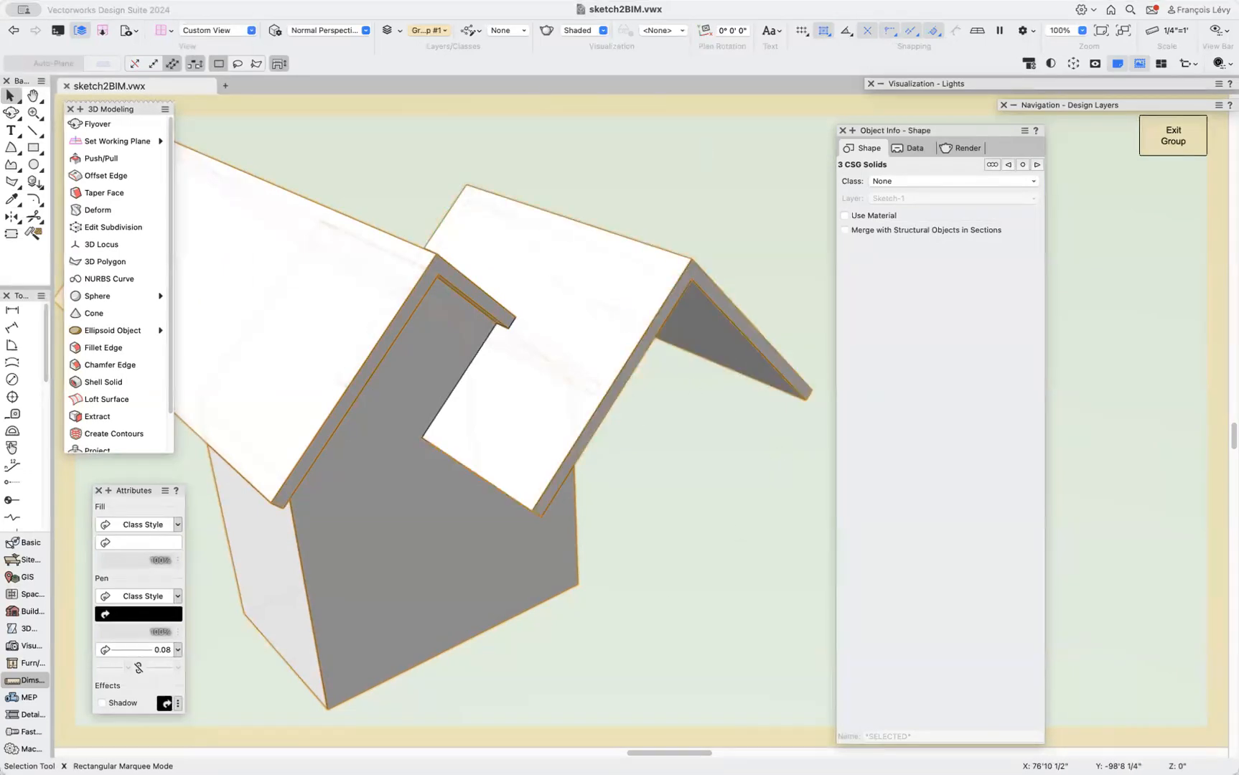
click(275, 1)
click(300, 29)
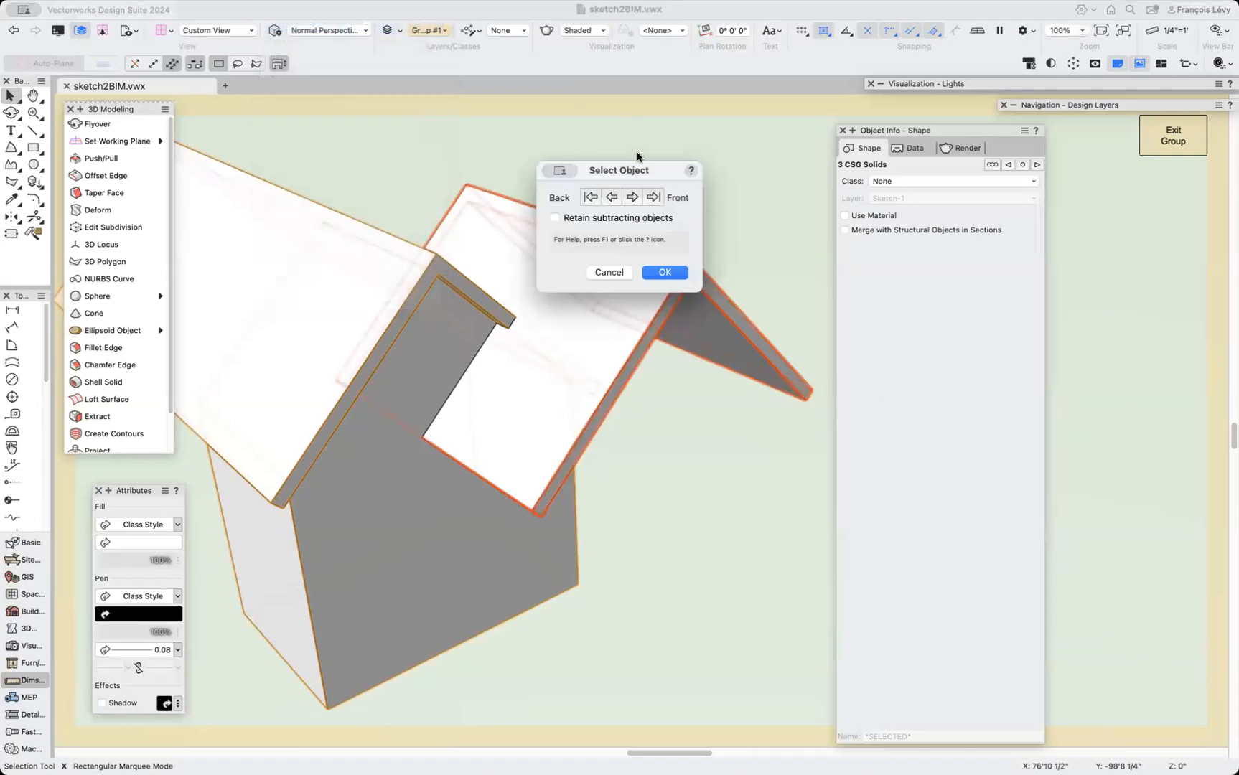
click(665, 273)
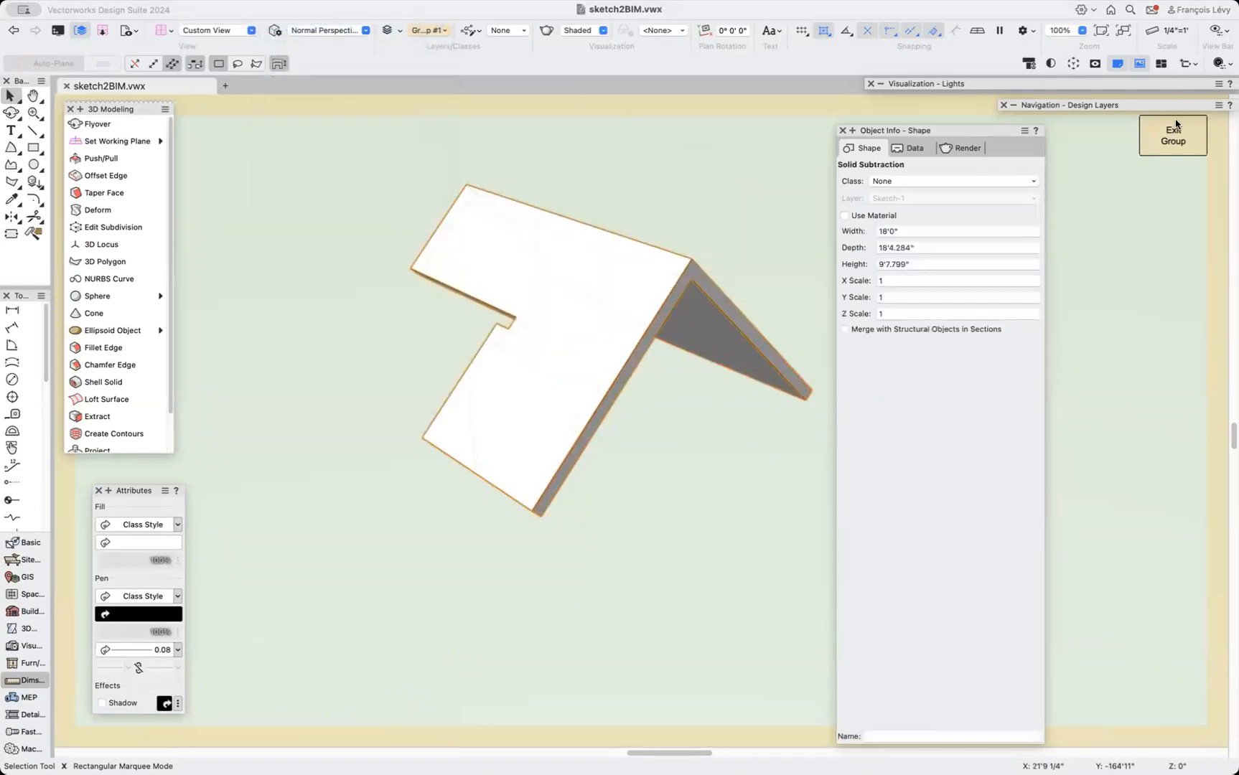
Exit the roof group, dismissing the interactive scaling prompt.
click(1177, 140)
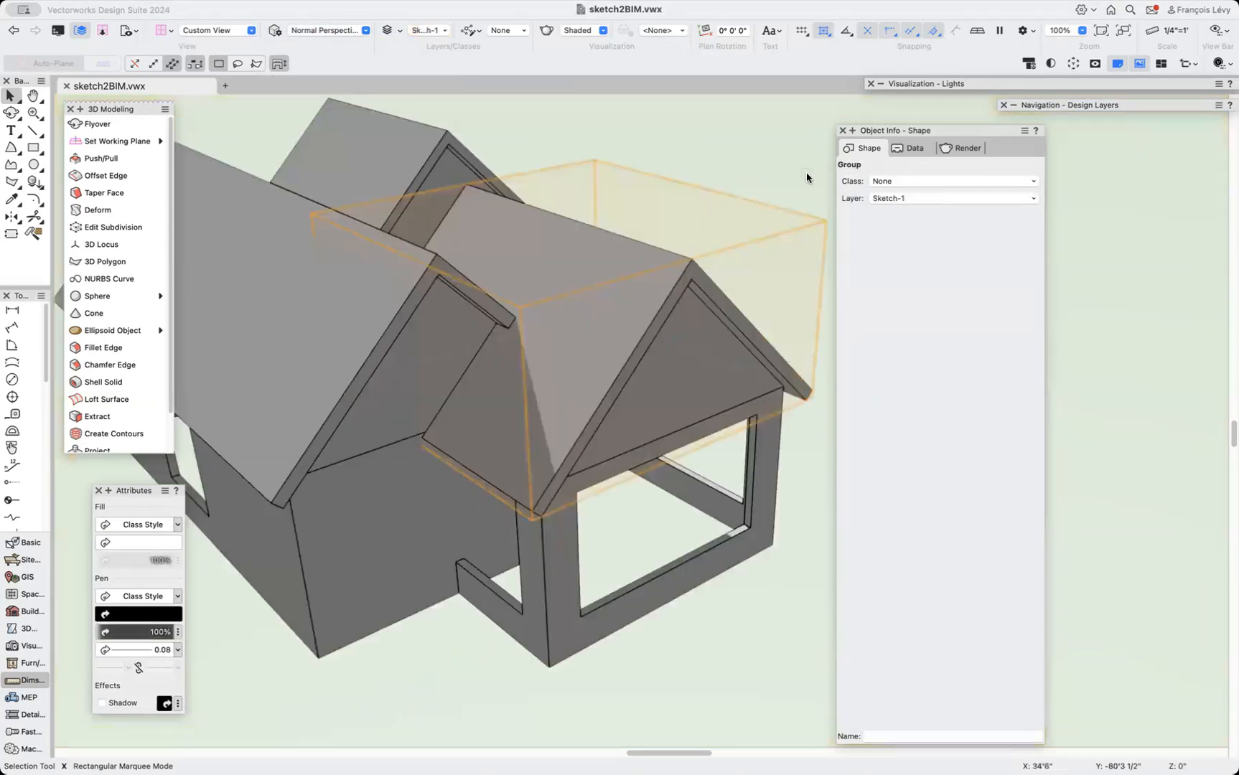
key(u)
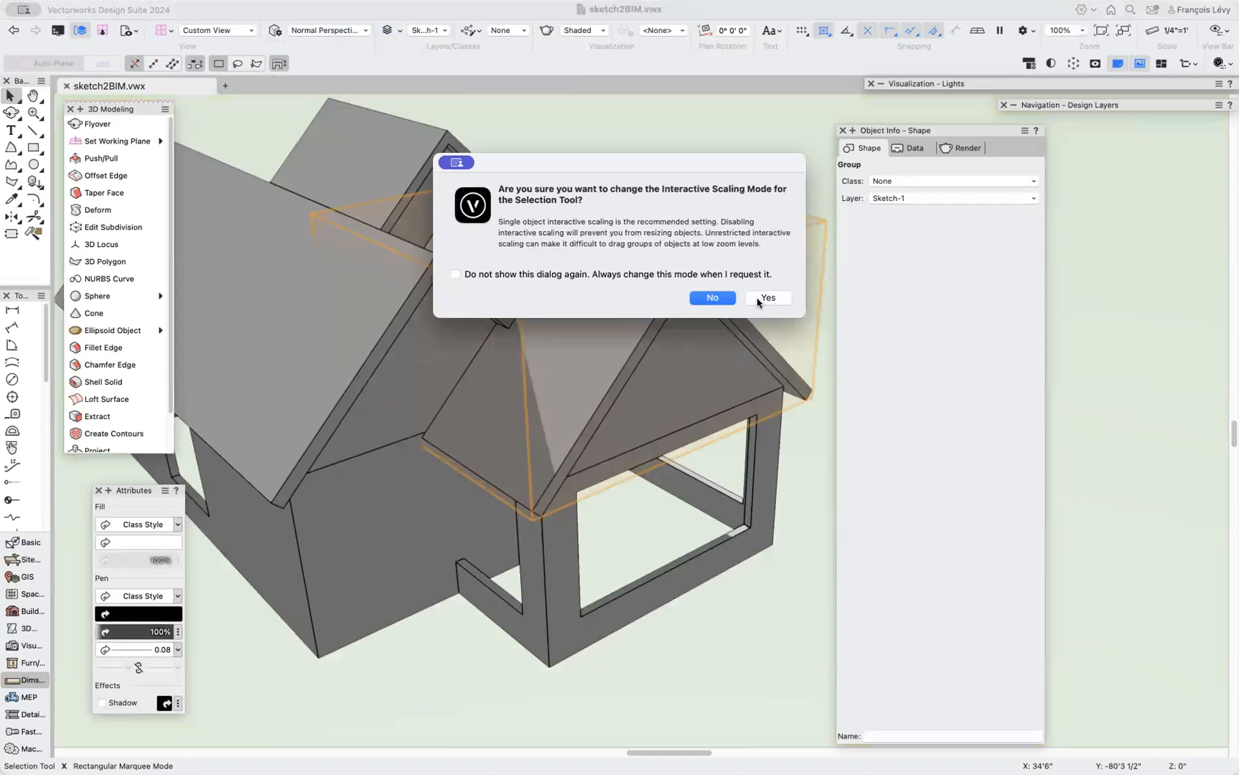
click(730, 303)
click(740, 286)
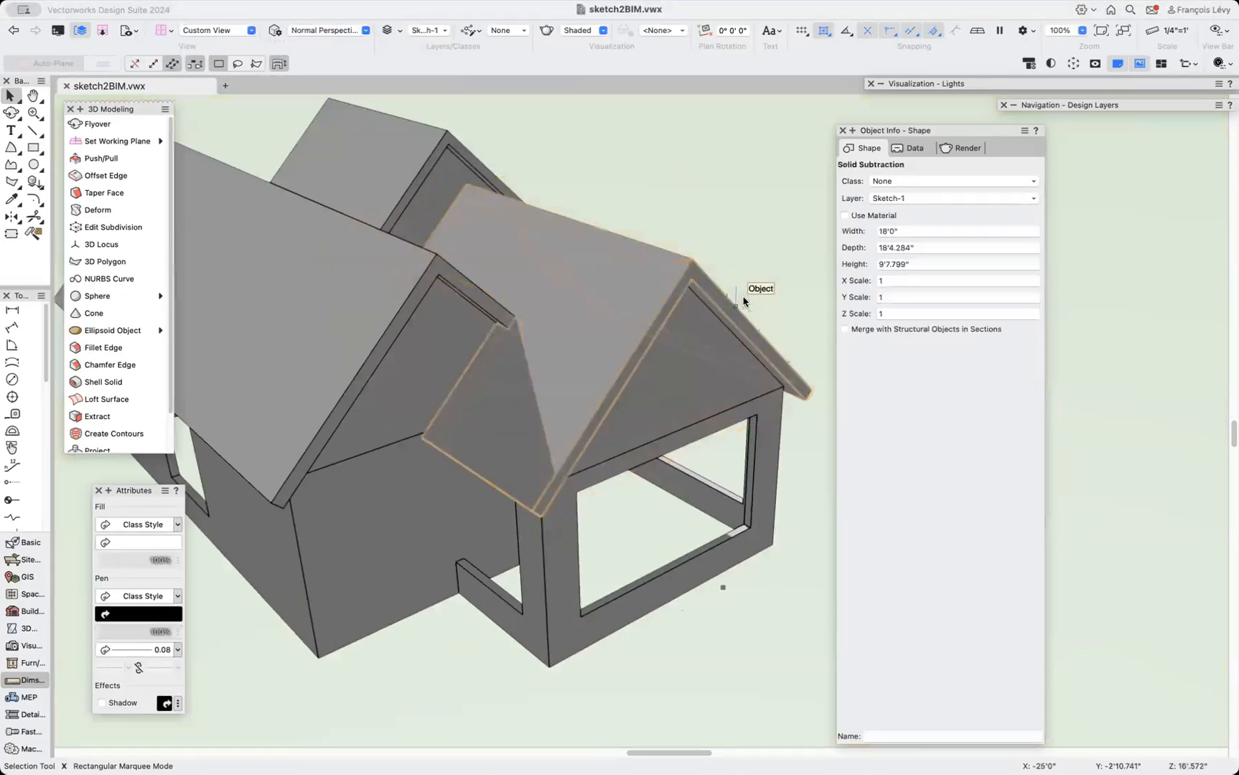
Orbit and zoom around the house to inspect the trimmed roofs from several sides.
drag(750, 226, 449, 211)
drag(337, 345, 366, 362)
scroll(367, 358, down, 5)
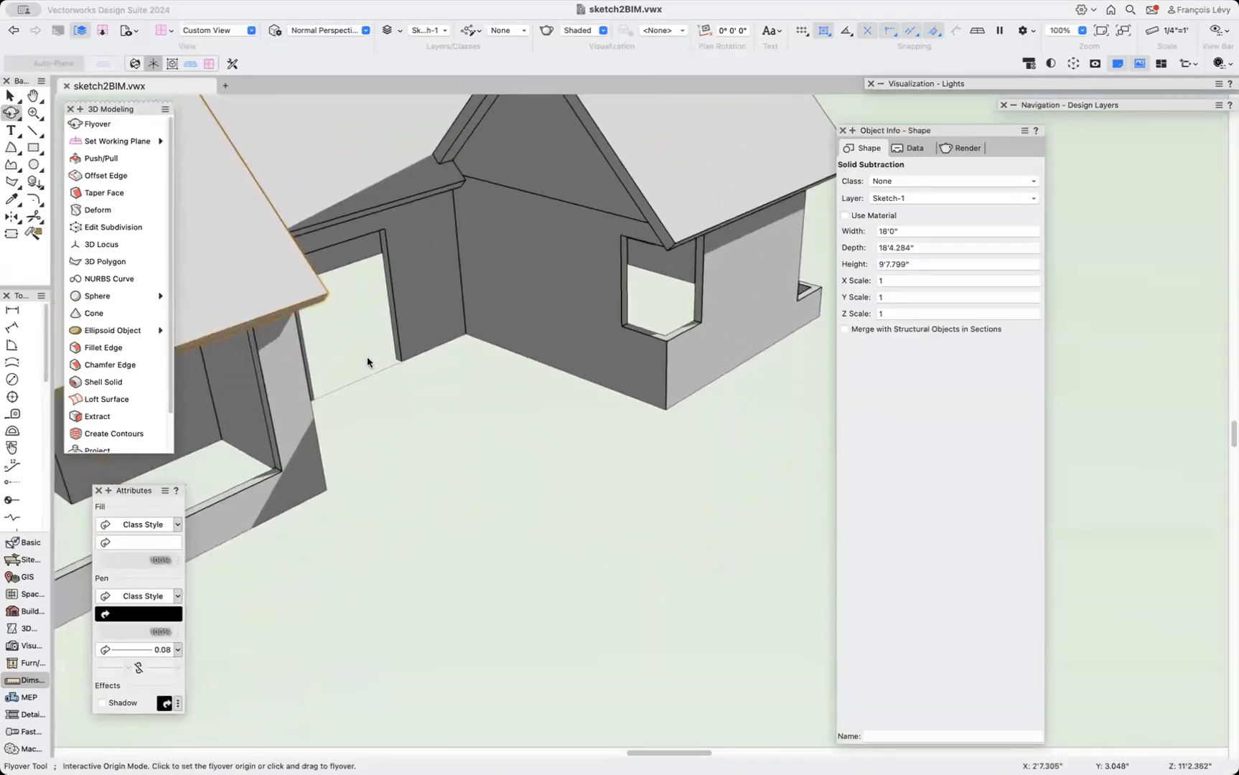
scroll(367, 359, up, 3)
scroll(357, 365, left, 8)
scroll(356, 368, left, 2)
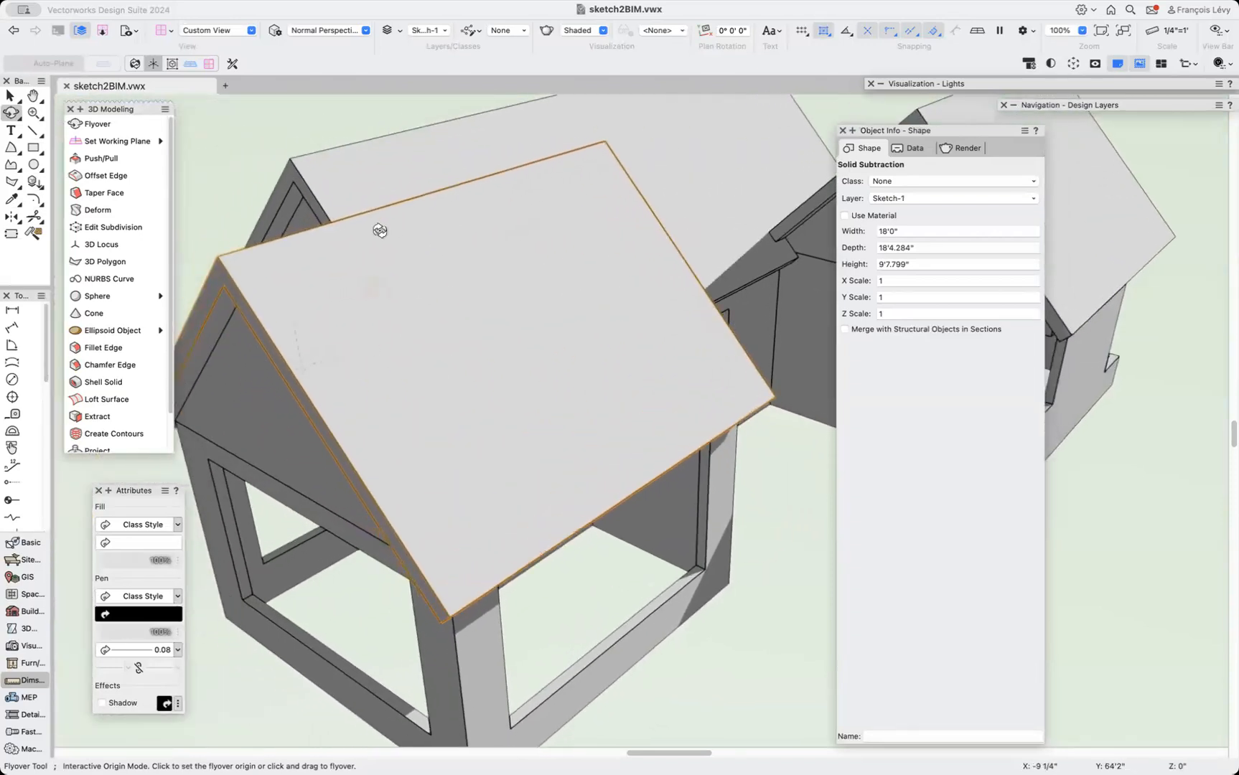
scroll(379, 231, down, 5)
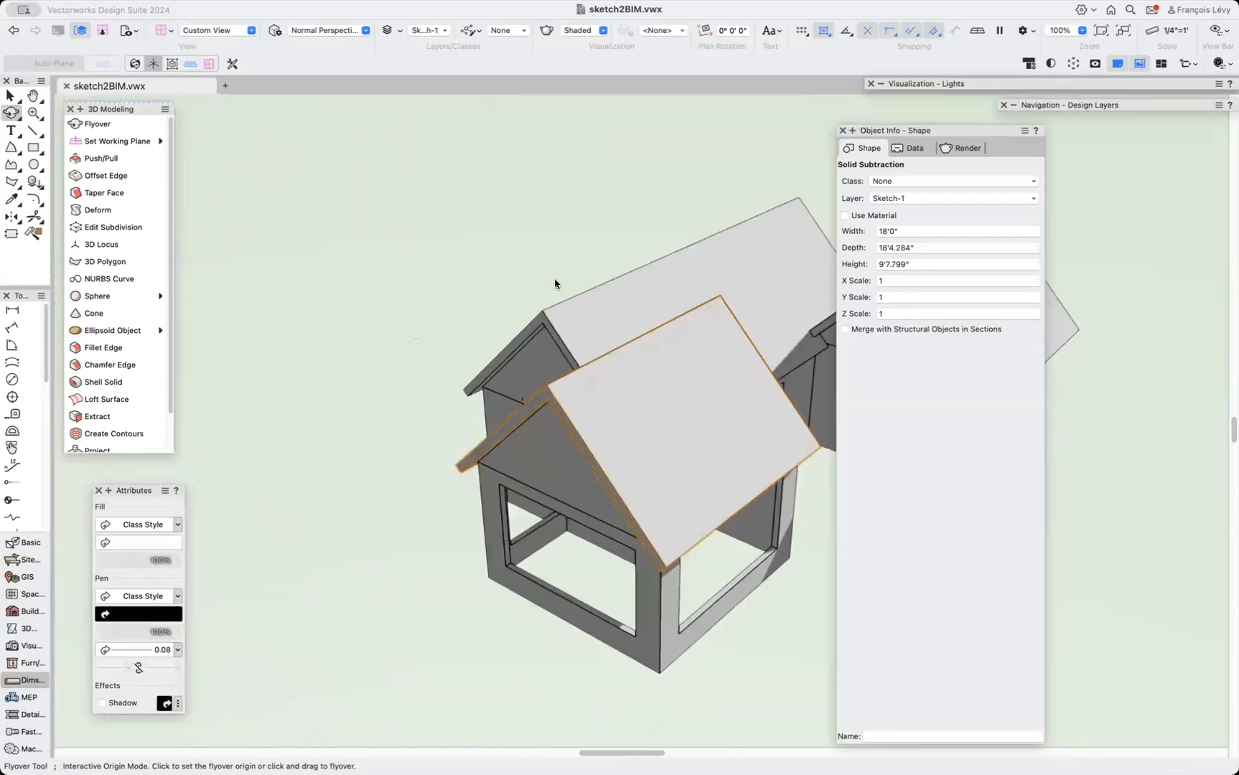
drag(691, 354, 327, 319)
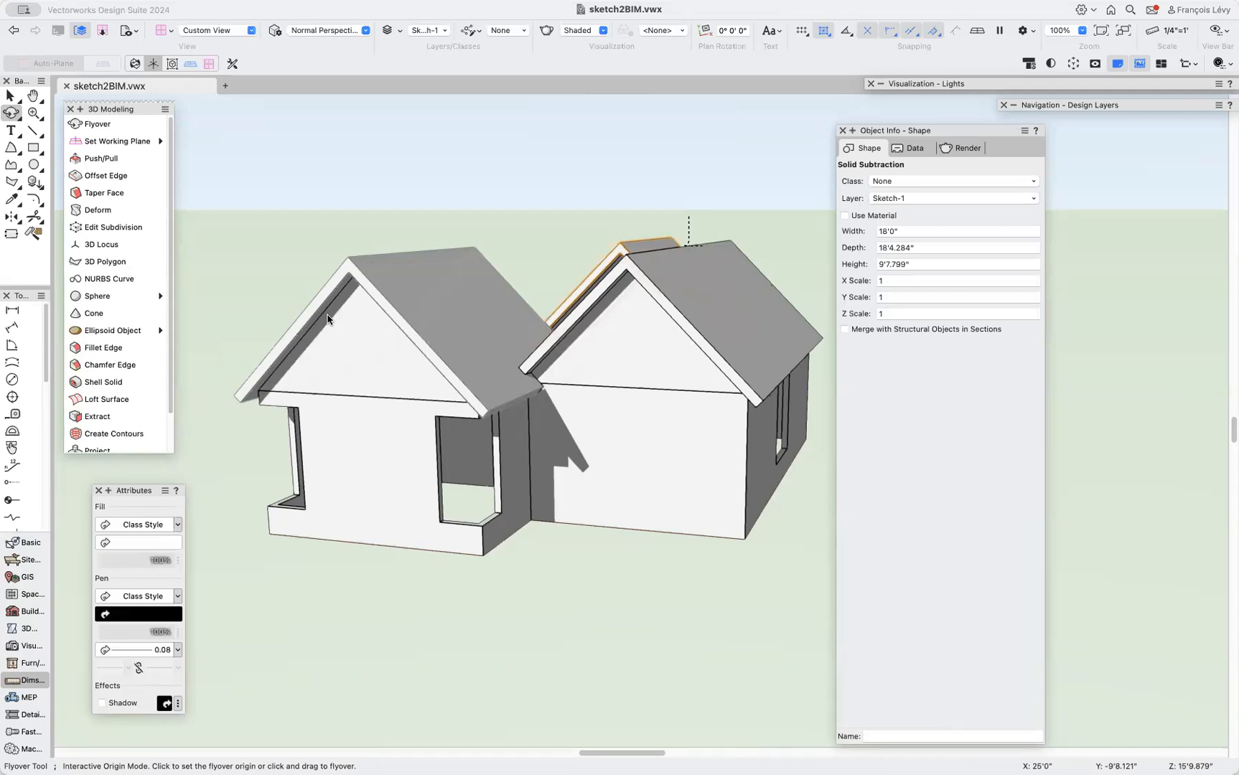
scroll(327, 320, right, 8)
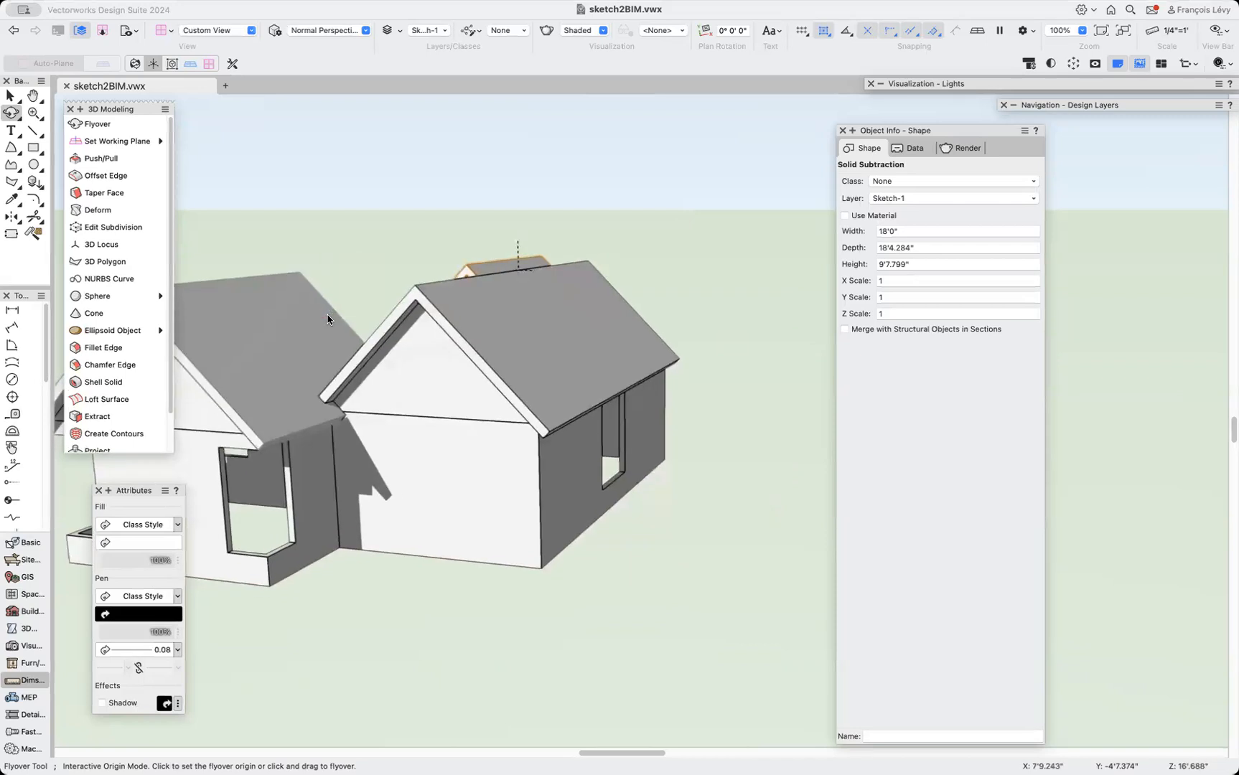
scroll(327, 319, down, 3)
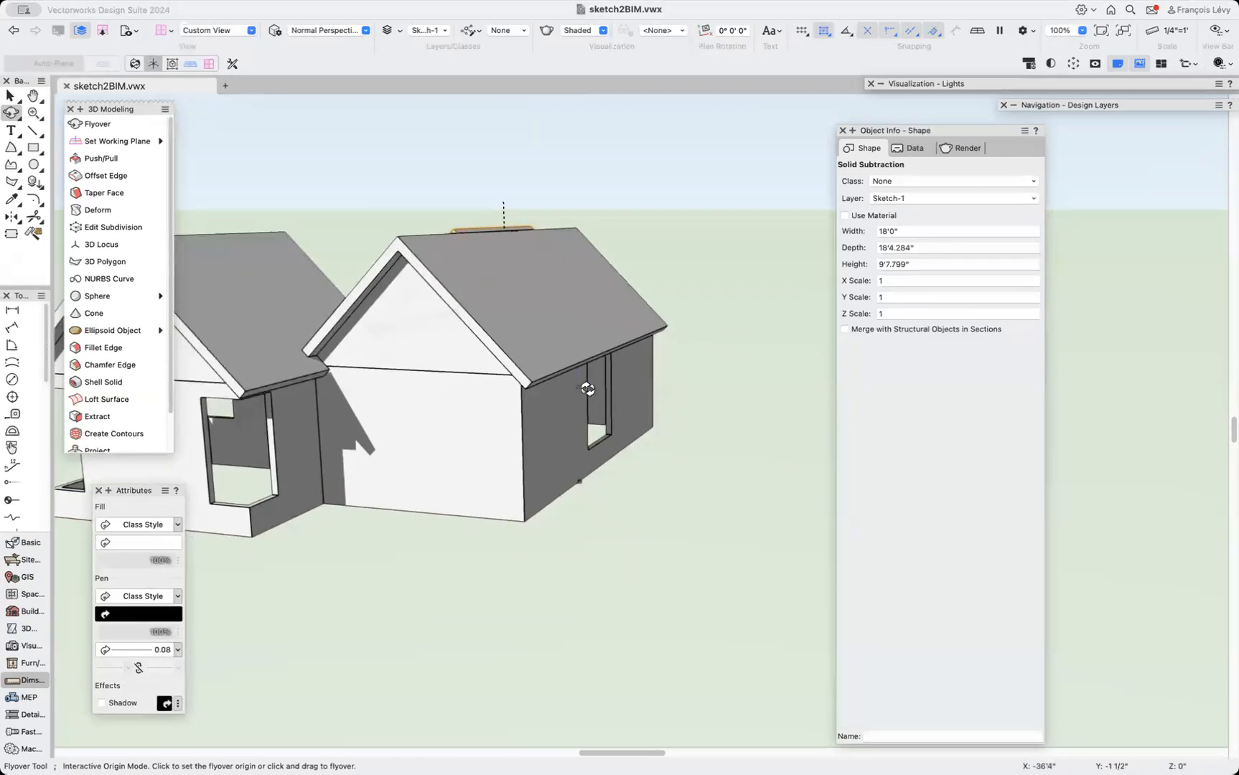
drag(541, 352, 681, 387)
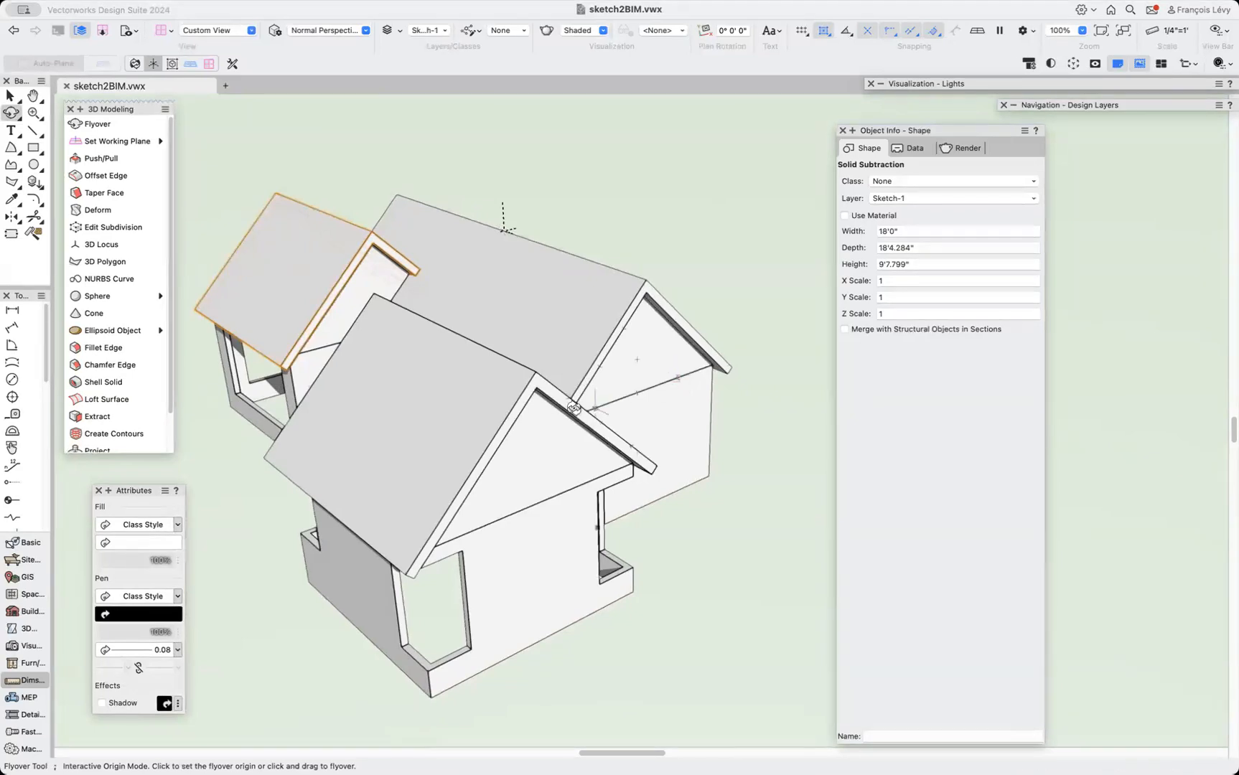
mouse_move(340, 400)
mouse_down()
mouse_move(316, 409)
mouse_move(483, 370)
mouse_move(431, 517)
mouse_up()
Select the small wing's wall solids and its roof, and group them together.
key(x)
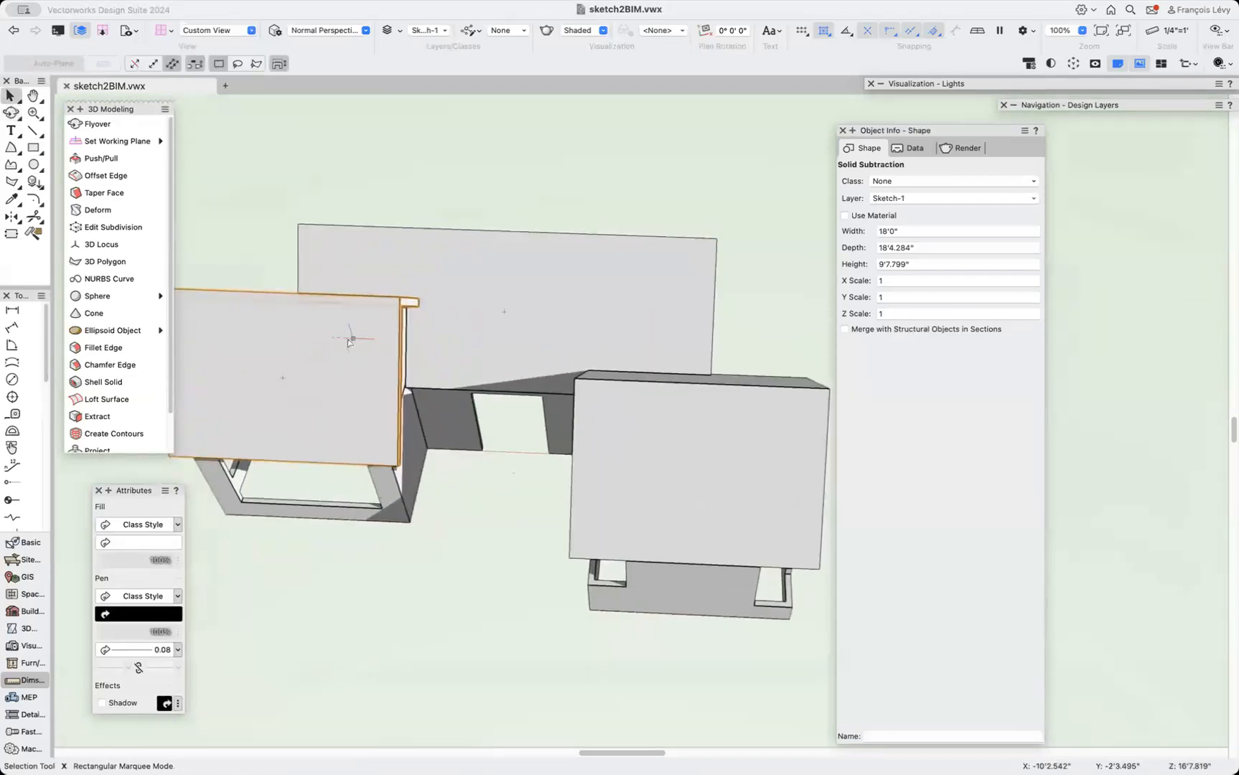
shift+click(401, 502)
scroll(401, 502, left, 5)
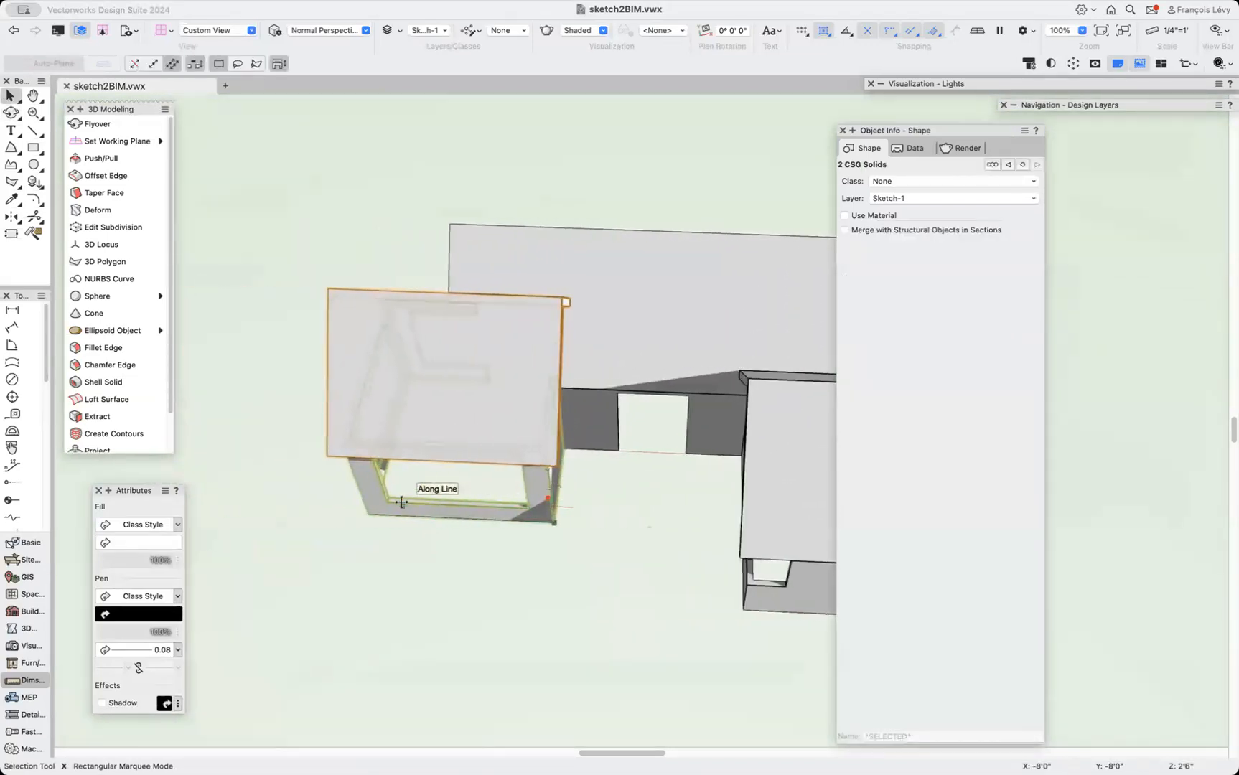
key(shift+c)
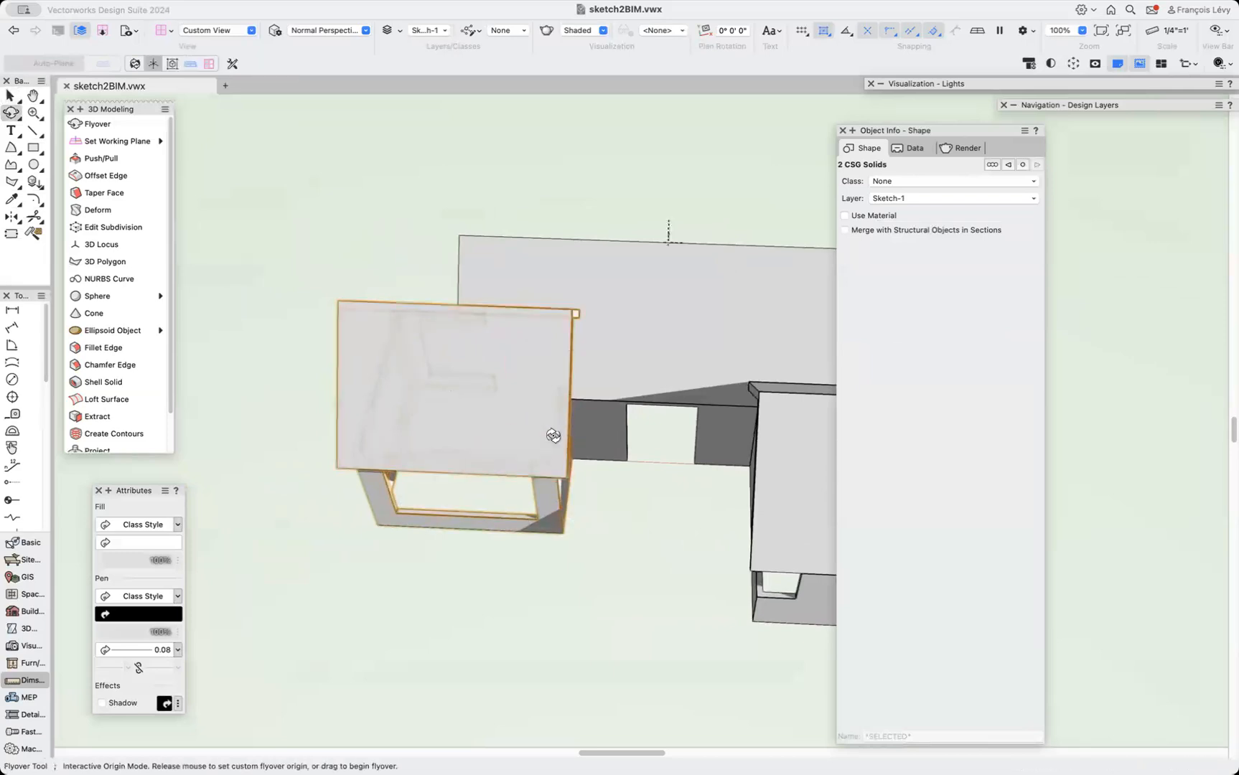
drag(553, 435, 488, 438)
key(x)
shift+click(373, 246)
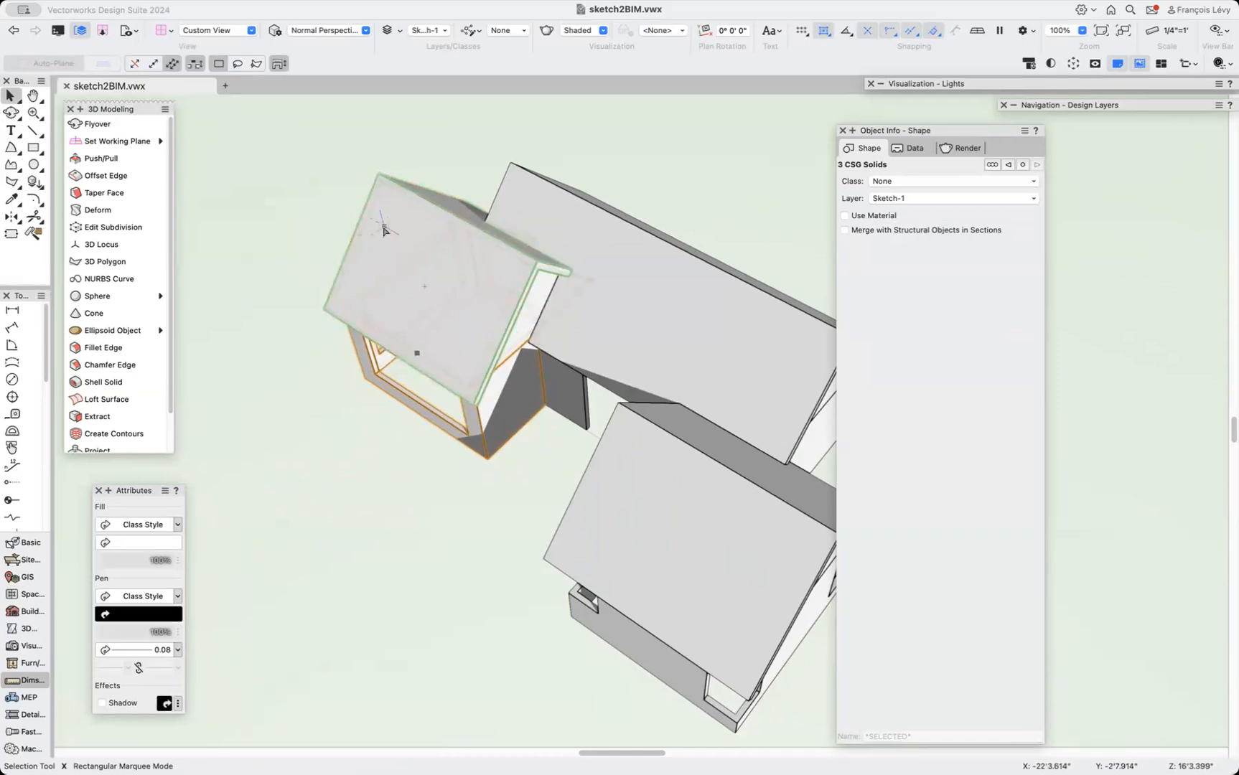
key(super+g)
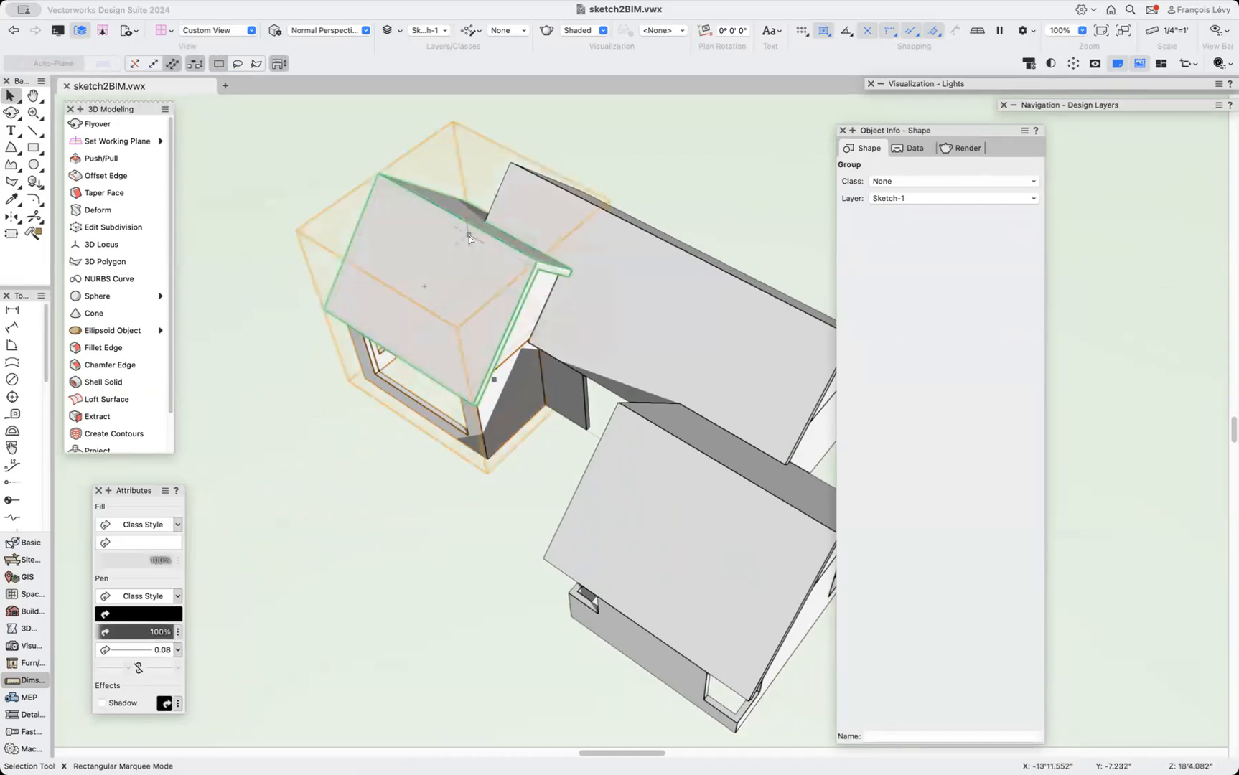
Enter the new group, orbit around it, and exit the group again.
double_click(469, 235)
key(shift+c)
drag(630, 359, 653, 272)
click(1180, 139)
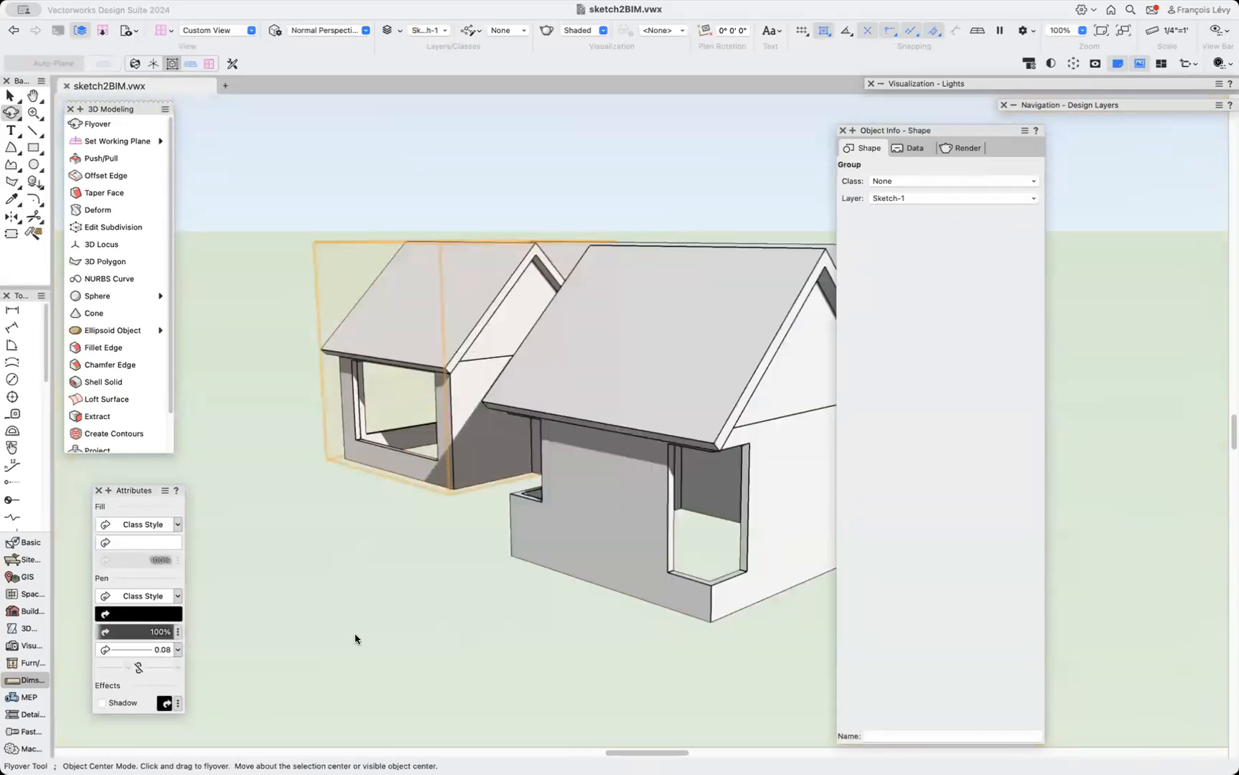
drag(355, 506, 647, 314)
drag(665, 400, 453, 451)
click(33, 147)
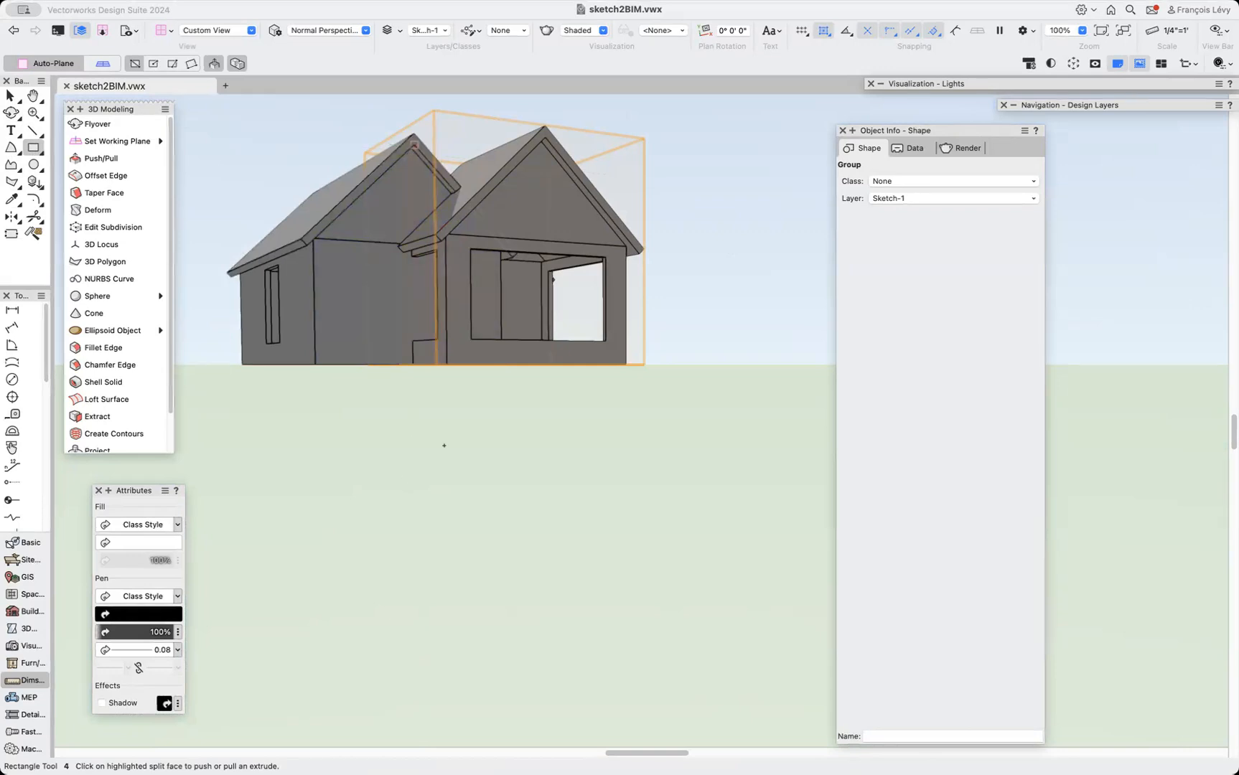
scroll(443, 443, up, 8)
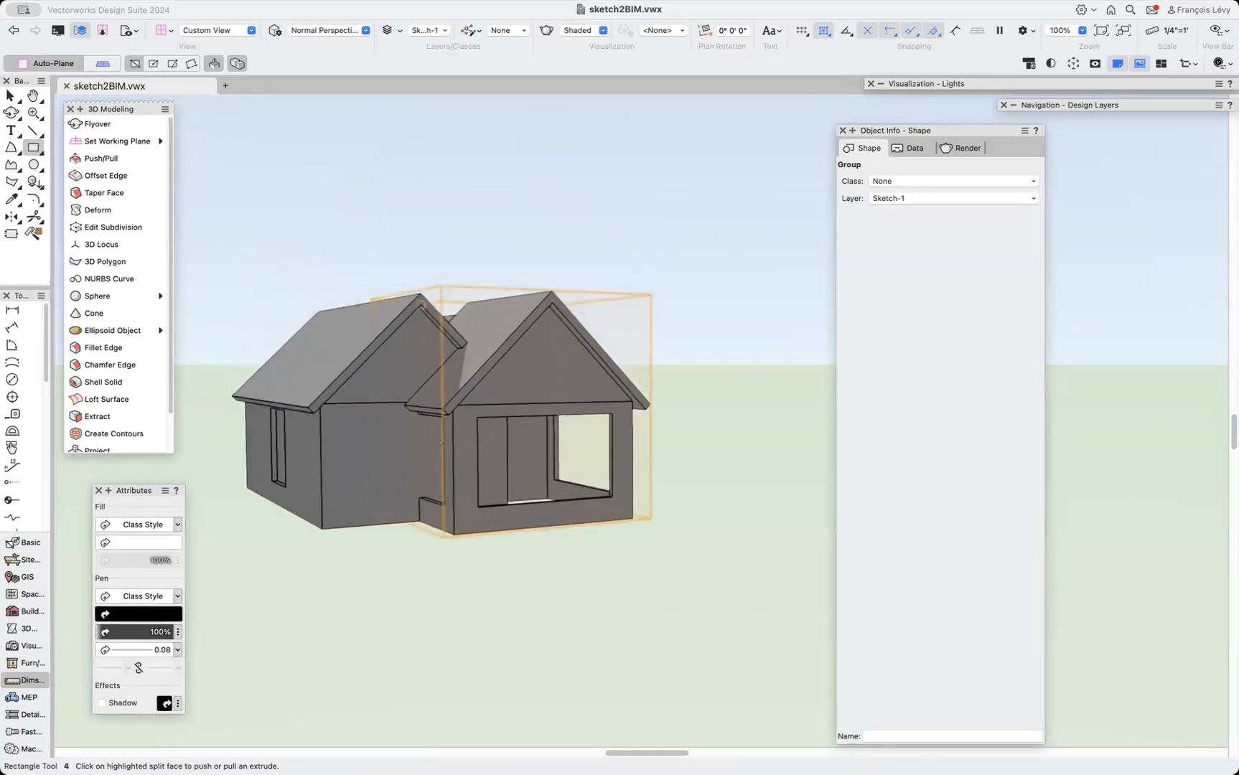
scroll(443, 447, right, 5)
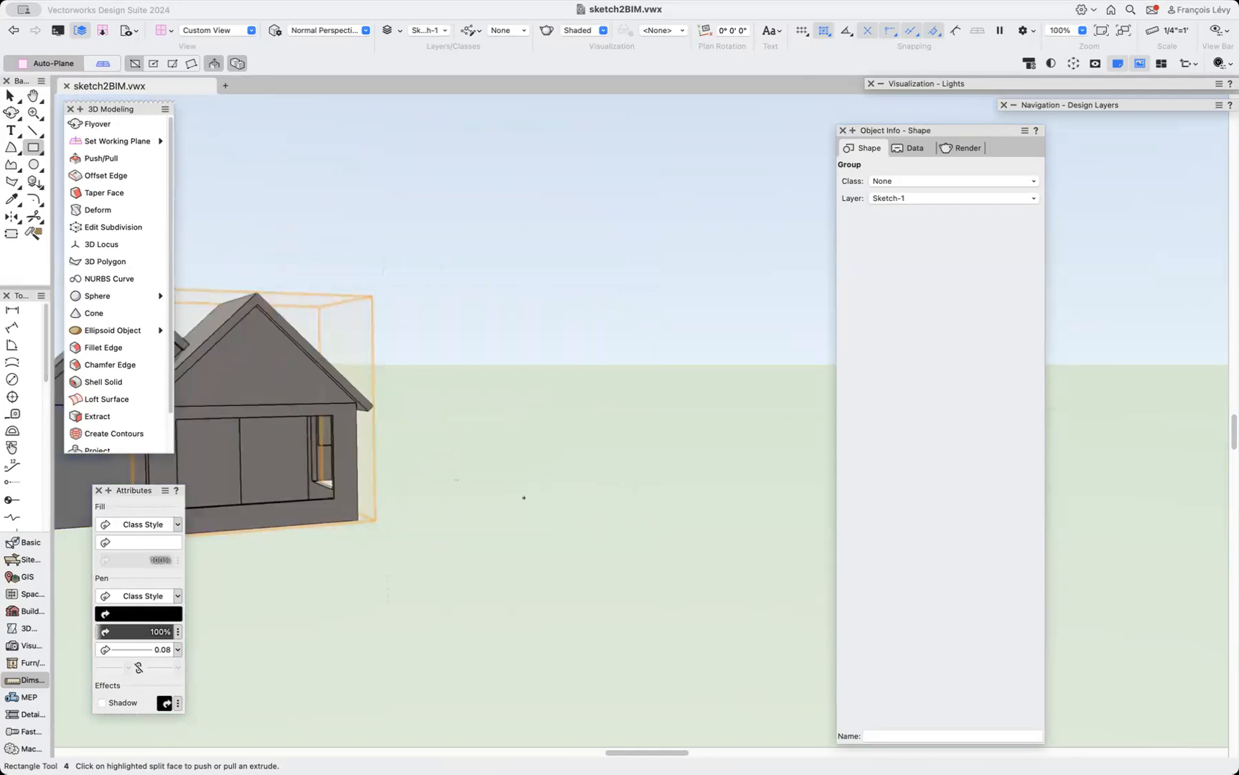
click(567, 501)
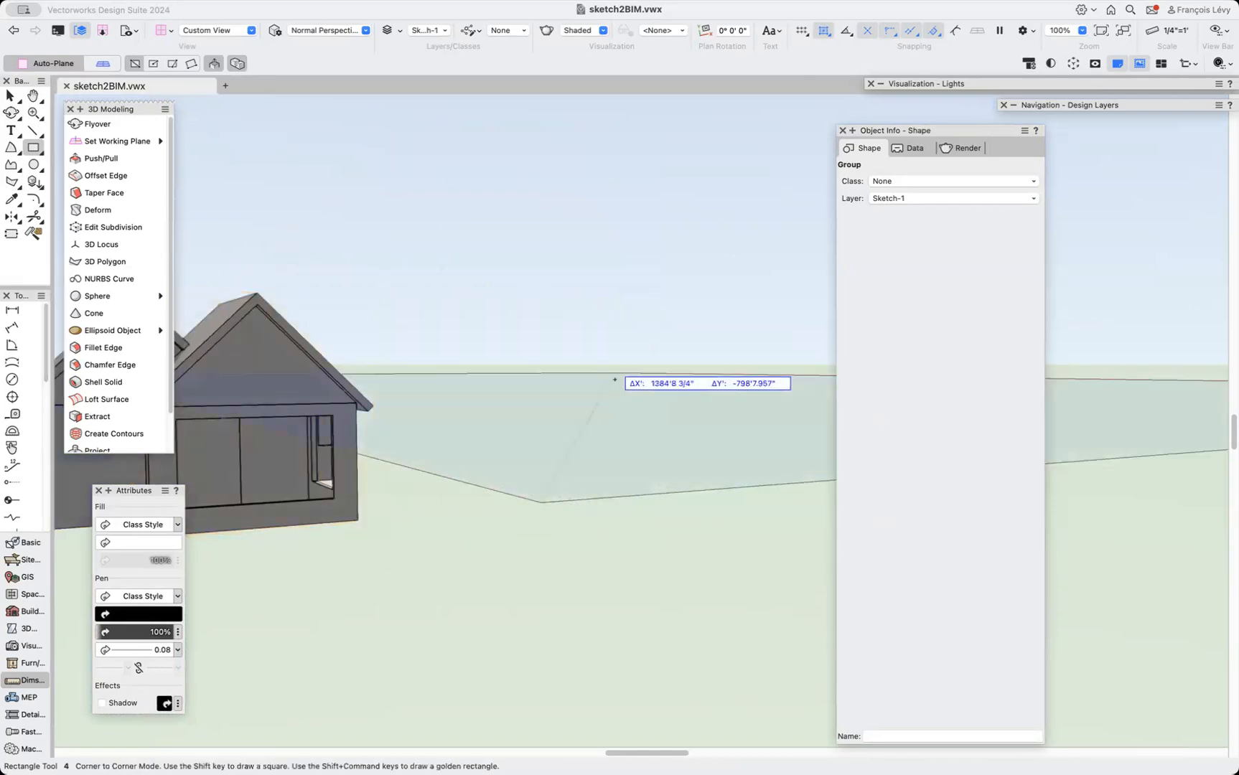
click(614, 443)
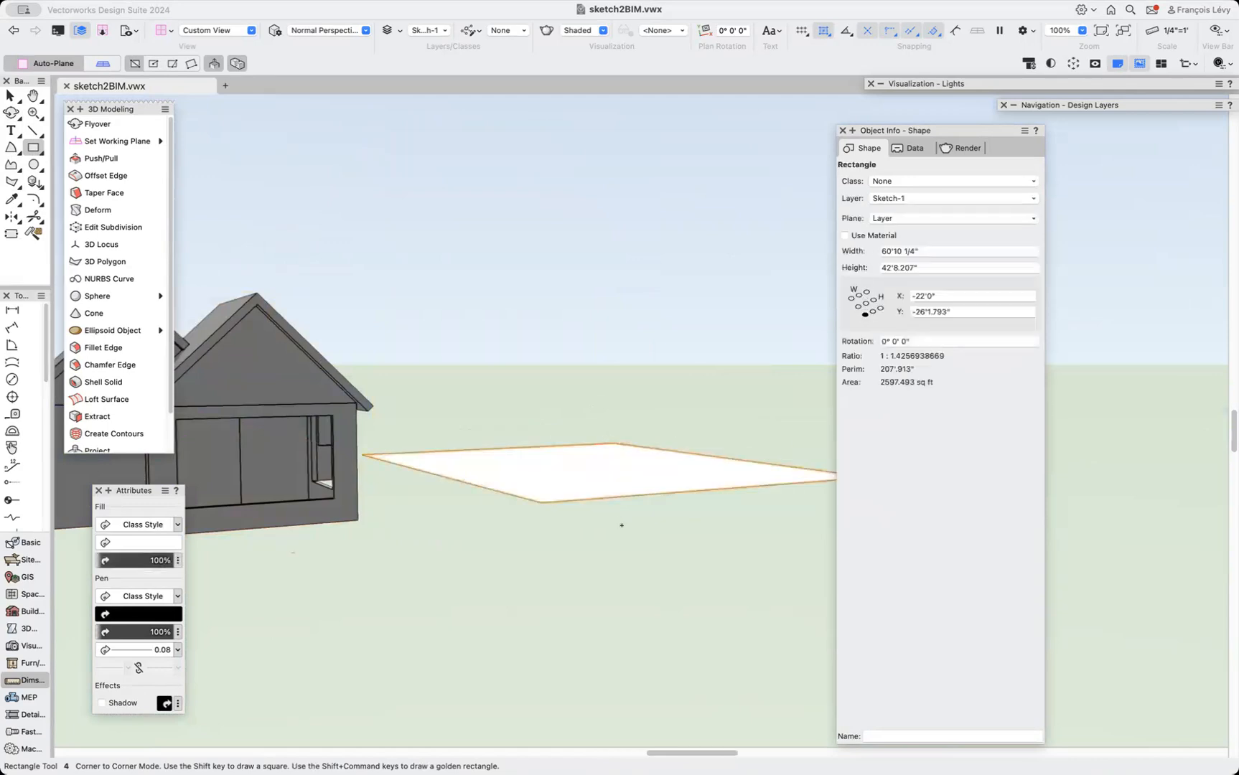
key(super+z)
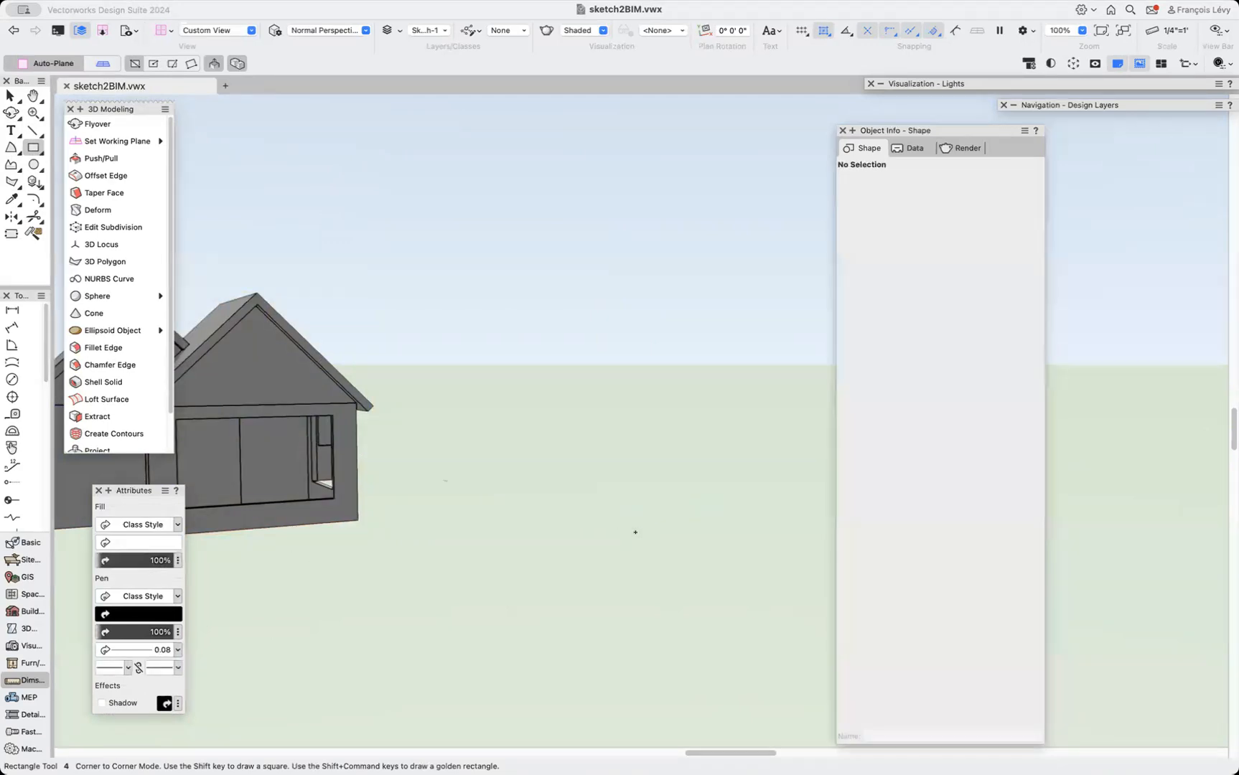
Draw a rectangle about 34' by 16'3" beside the house and extrude it into a box about 18' high.
key(shift+c)
drag(622, 516, 628, 556)
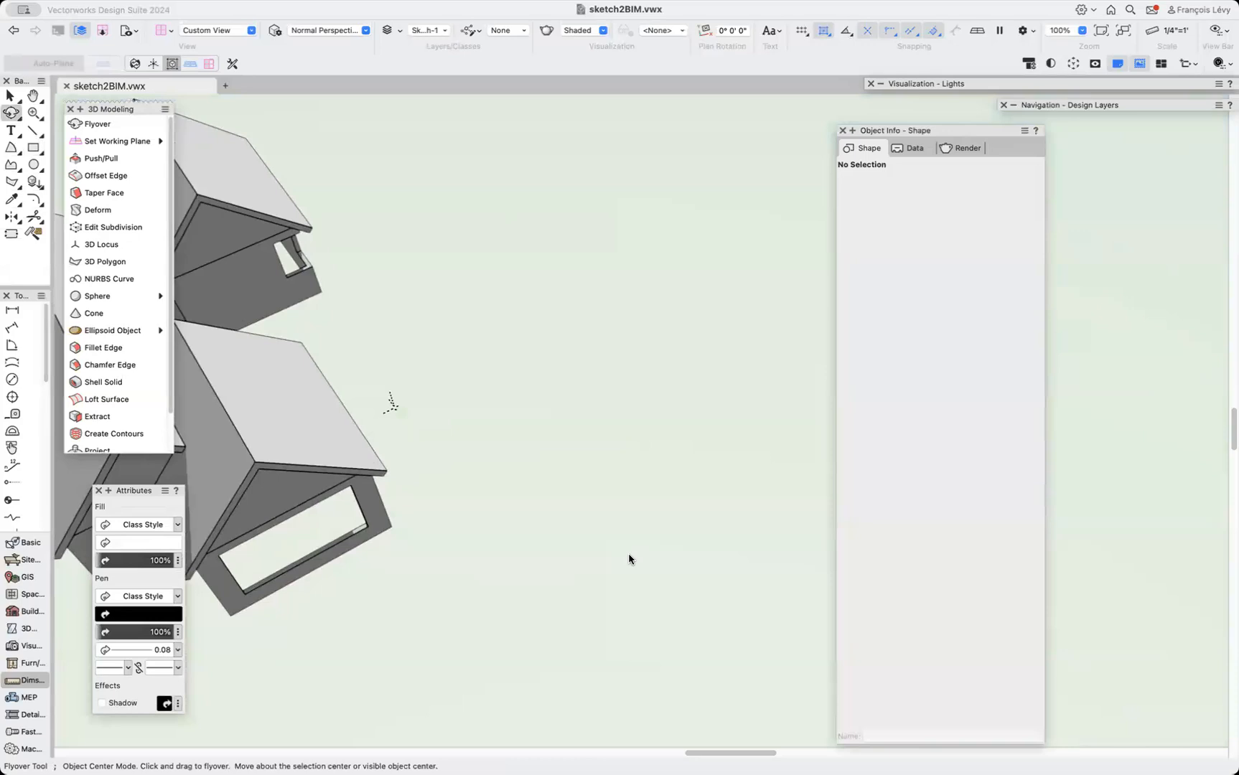
key(4)
click(476, 204)
click(757, 319)
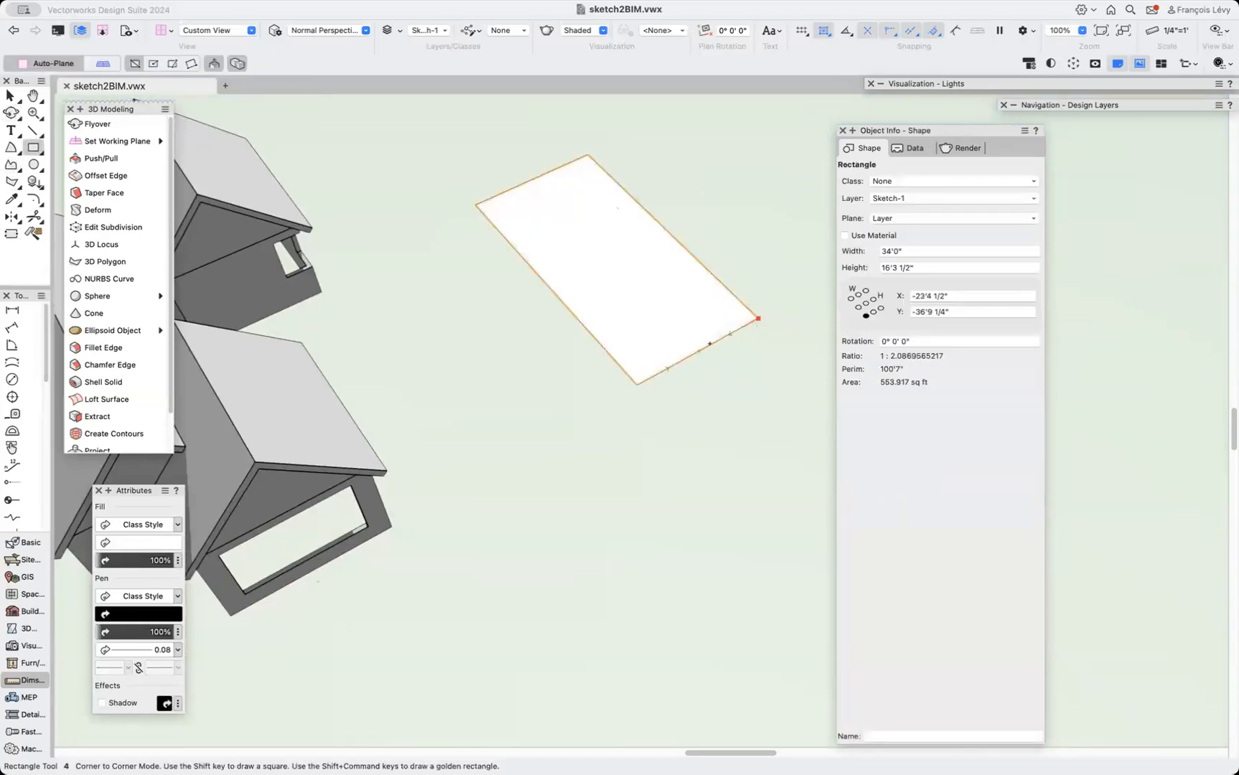
click(665, 188)
scroll(563, 334, up, 5)
scroll(563, 333, down, 1)
scroll(564, 333, up, 1)
scroll(564, 334, up, 4)
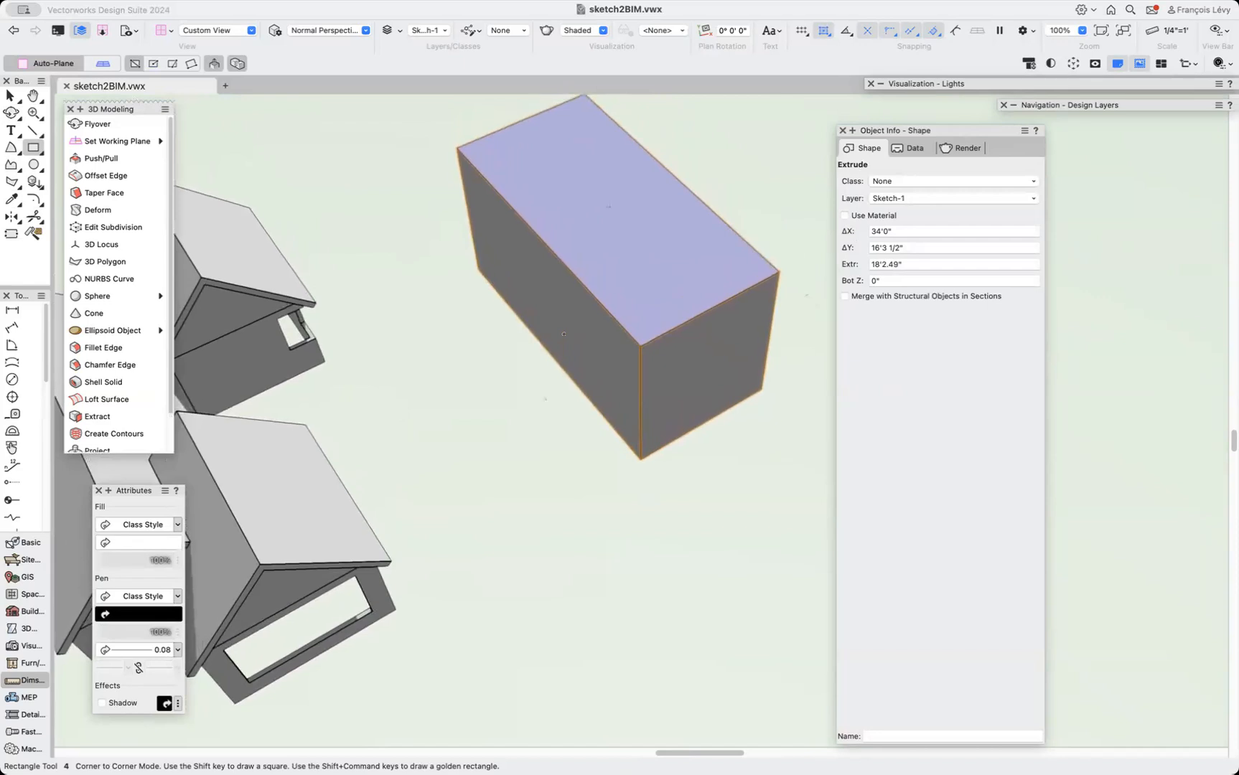
click(523, 131)
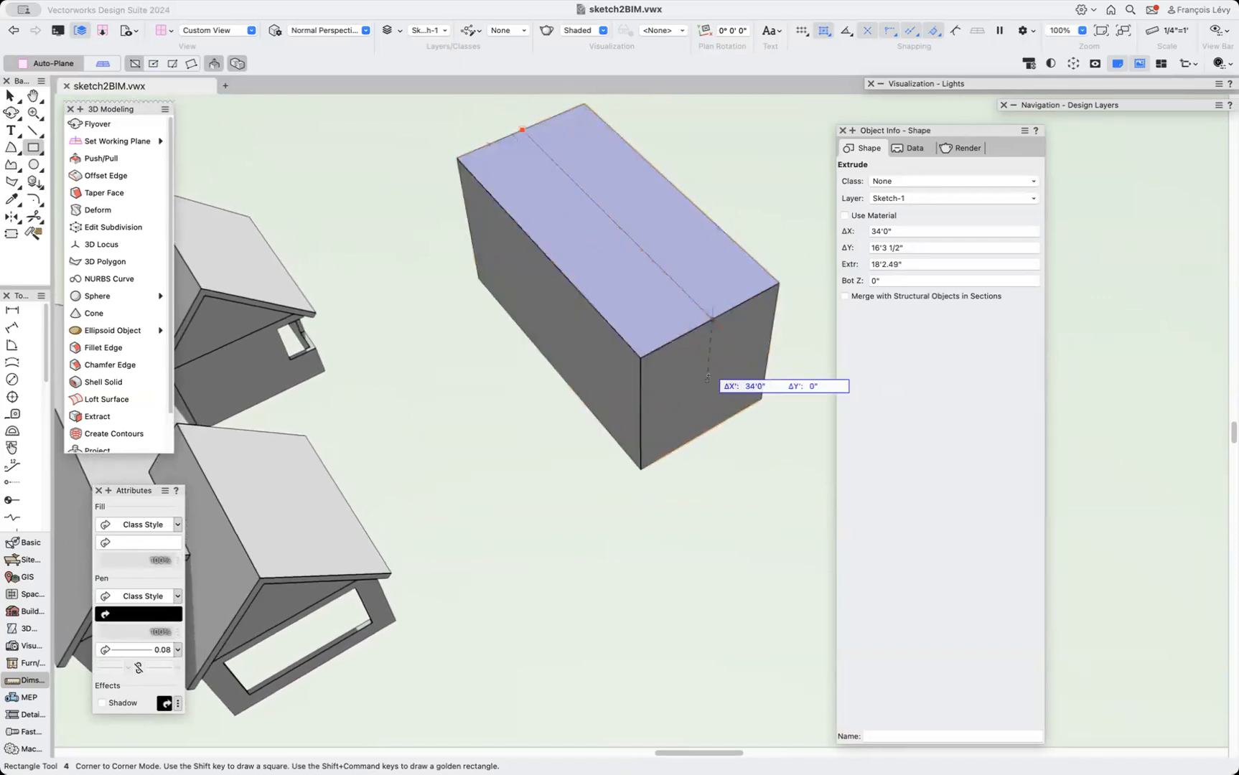
click(640, 356)
click(638, 286)
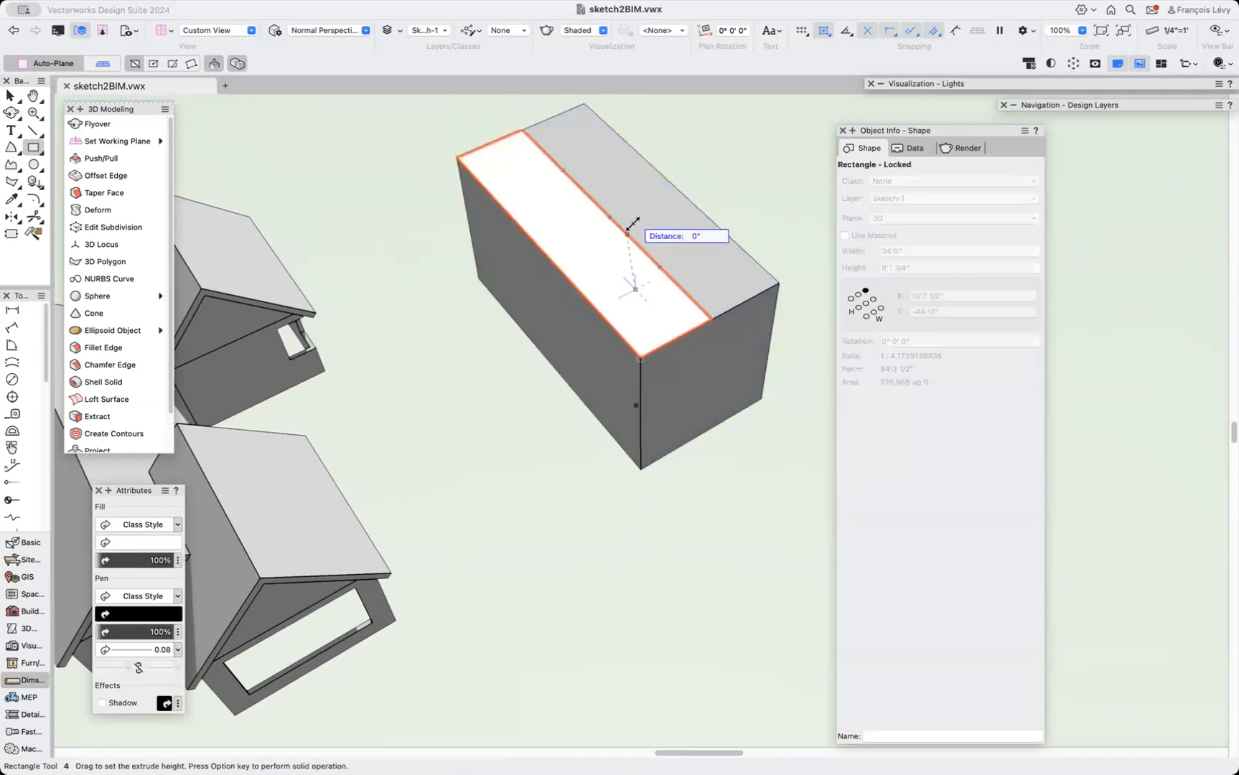
key(alt)
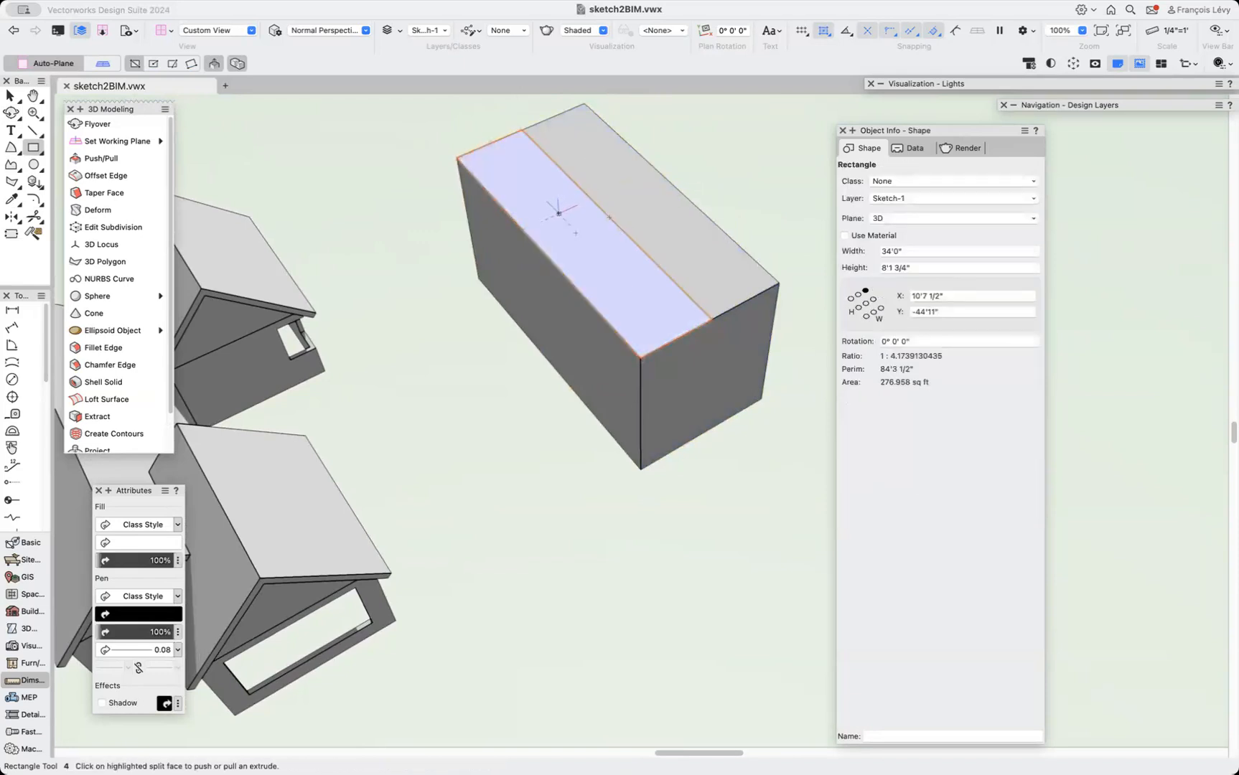
click(558, 215)
click(486, 118)
key(Delete)
key(x)
click(540, 231)
key(Delete)
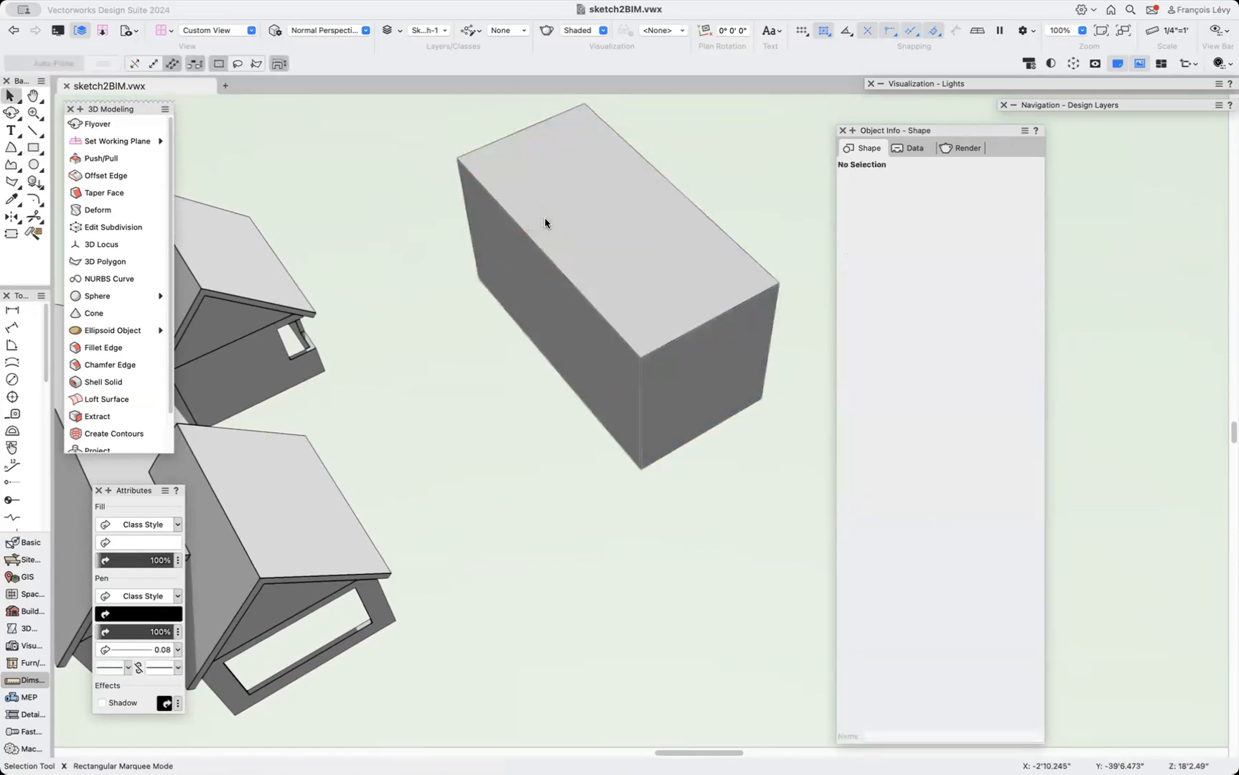
Draw a rectangle over half of the box's top face and push it up until the solid is about 27'9" high.
key(4)
click(523, 129)
click(640, 356)
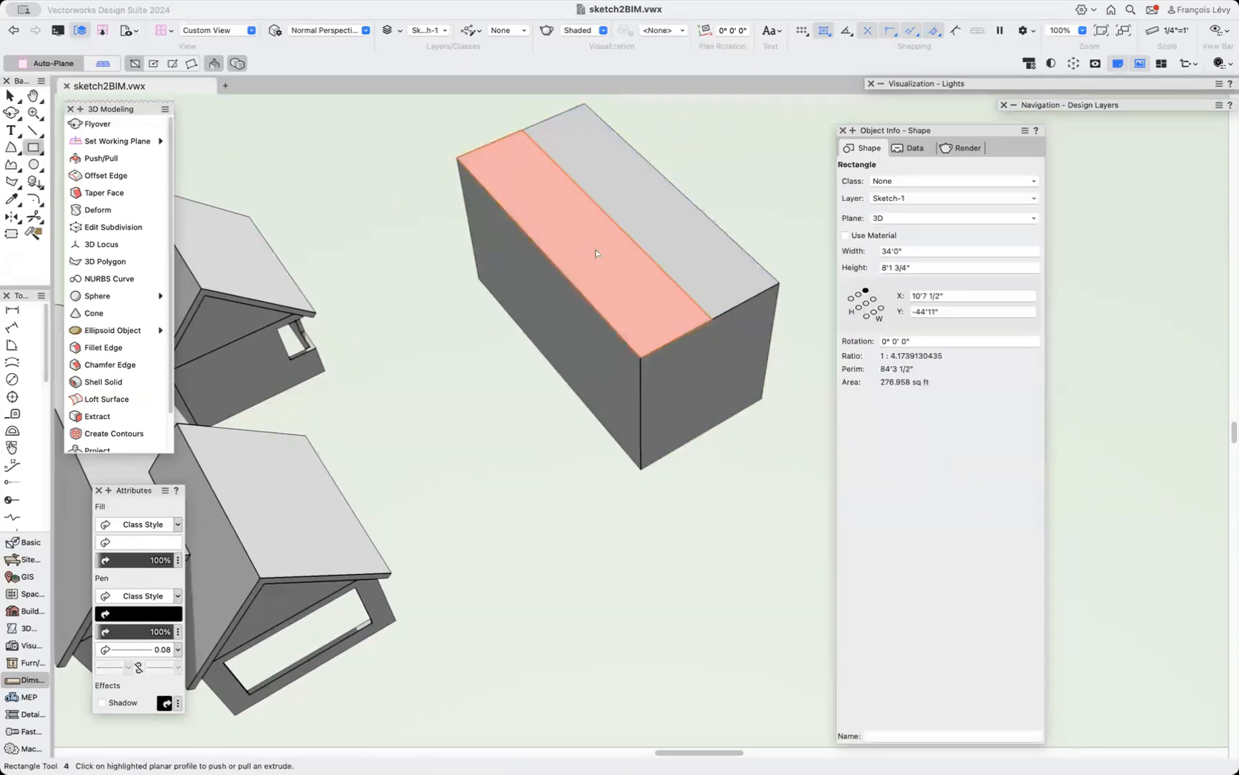
drag(544, 238, 425, 186)
scroll(503, 314, right, 5)
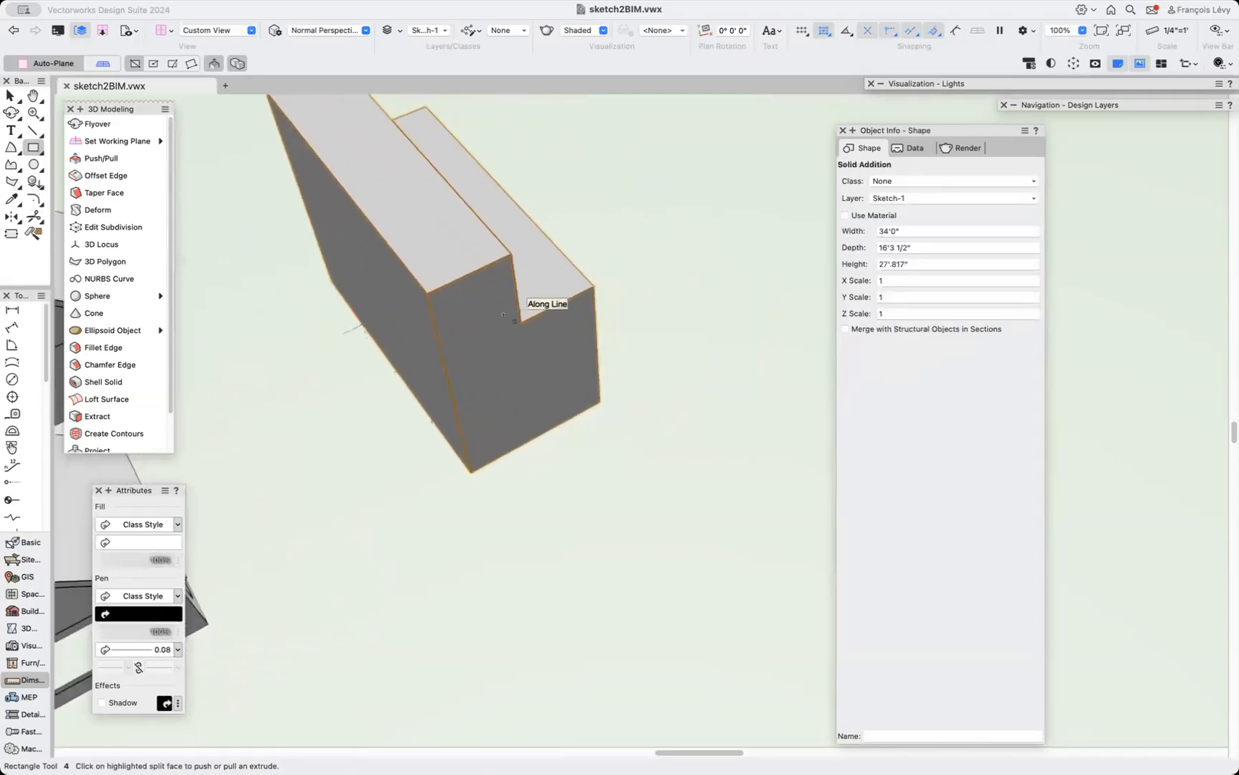
Taper the lower top face of the stepped solid into a sloping roof plane.
drag(590, 244, 443, 287)
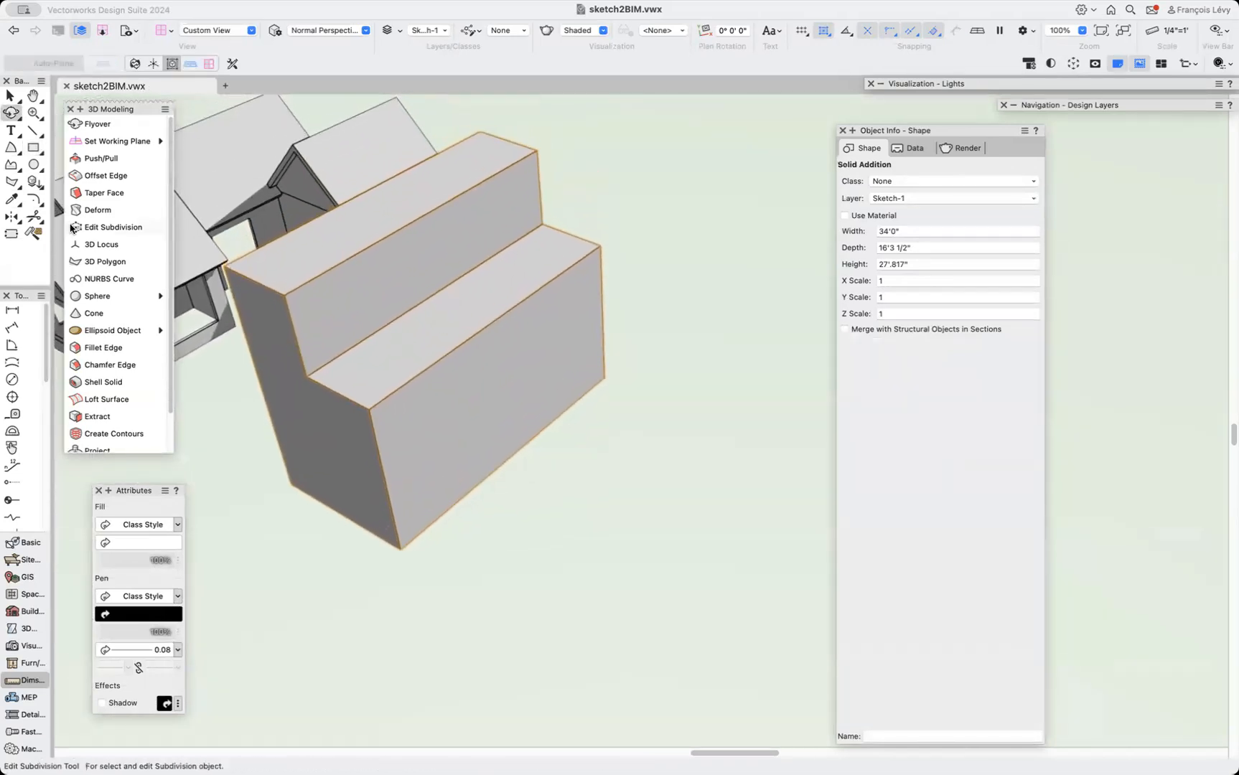
click(104, 192)
click(460, 420)
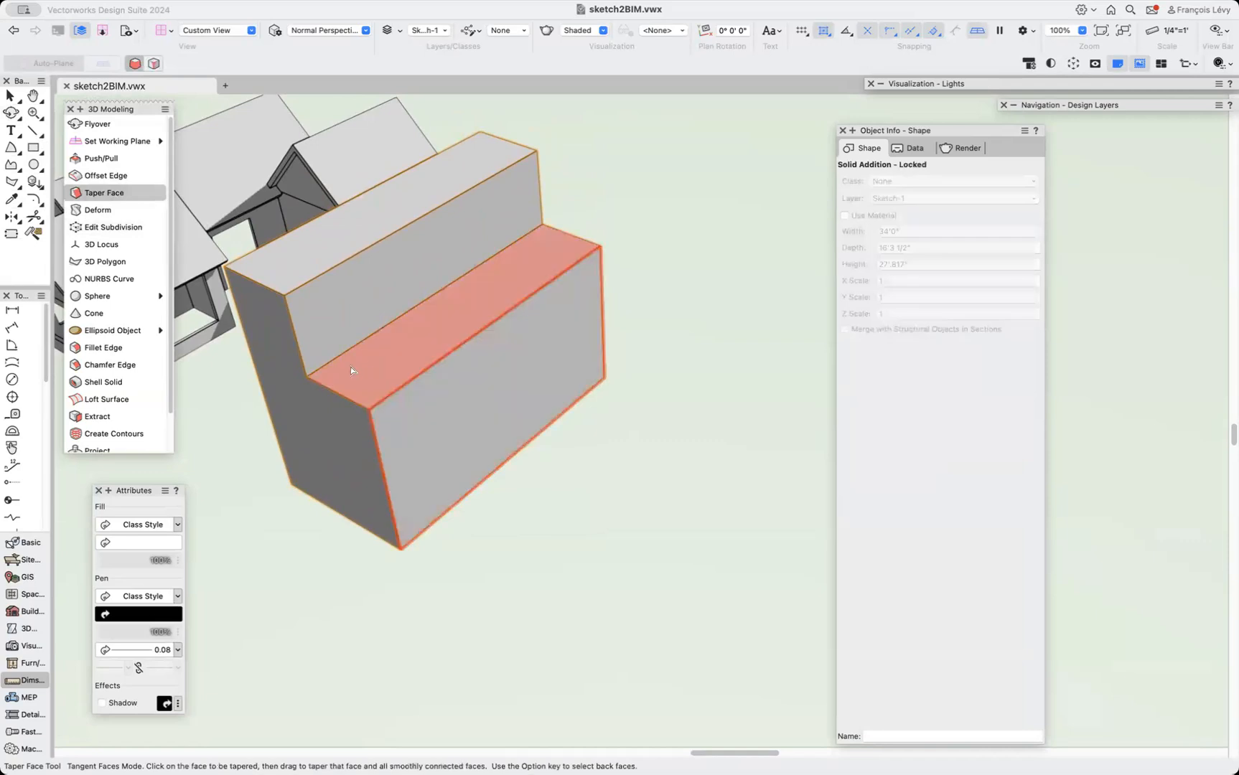
drag(287, 296, 301, 470)
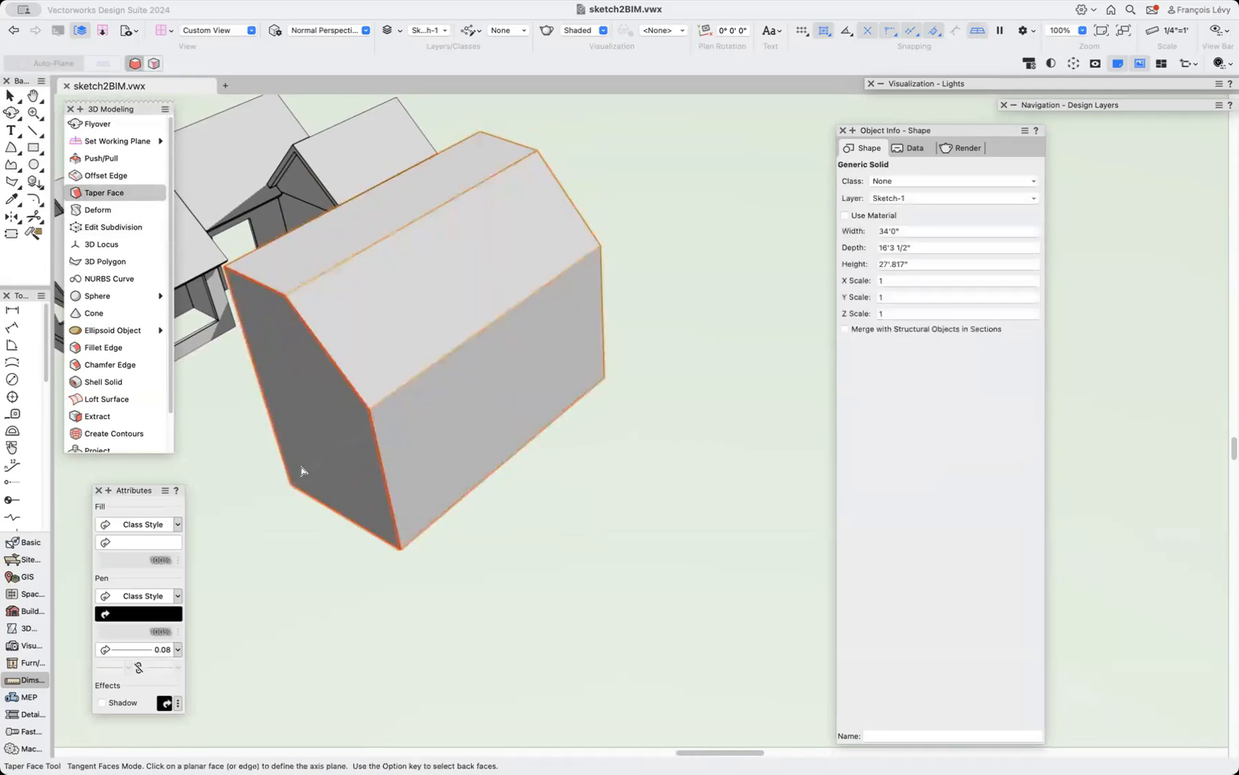
Taper the opposite top face by about 5° to form a gabled roof on the solid.
click(12, 112)
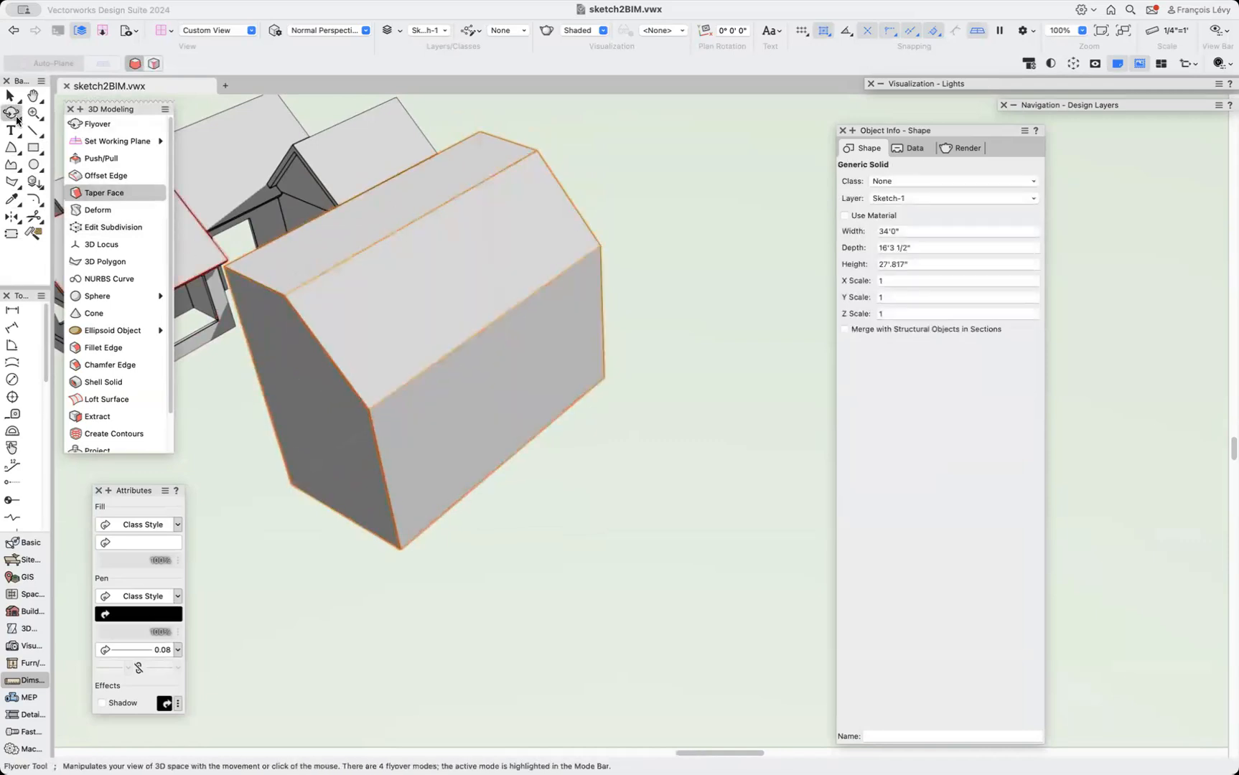
drag(362, 320, 514, 316)
drag(406, 338, 370, 362)
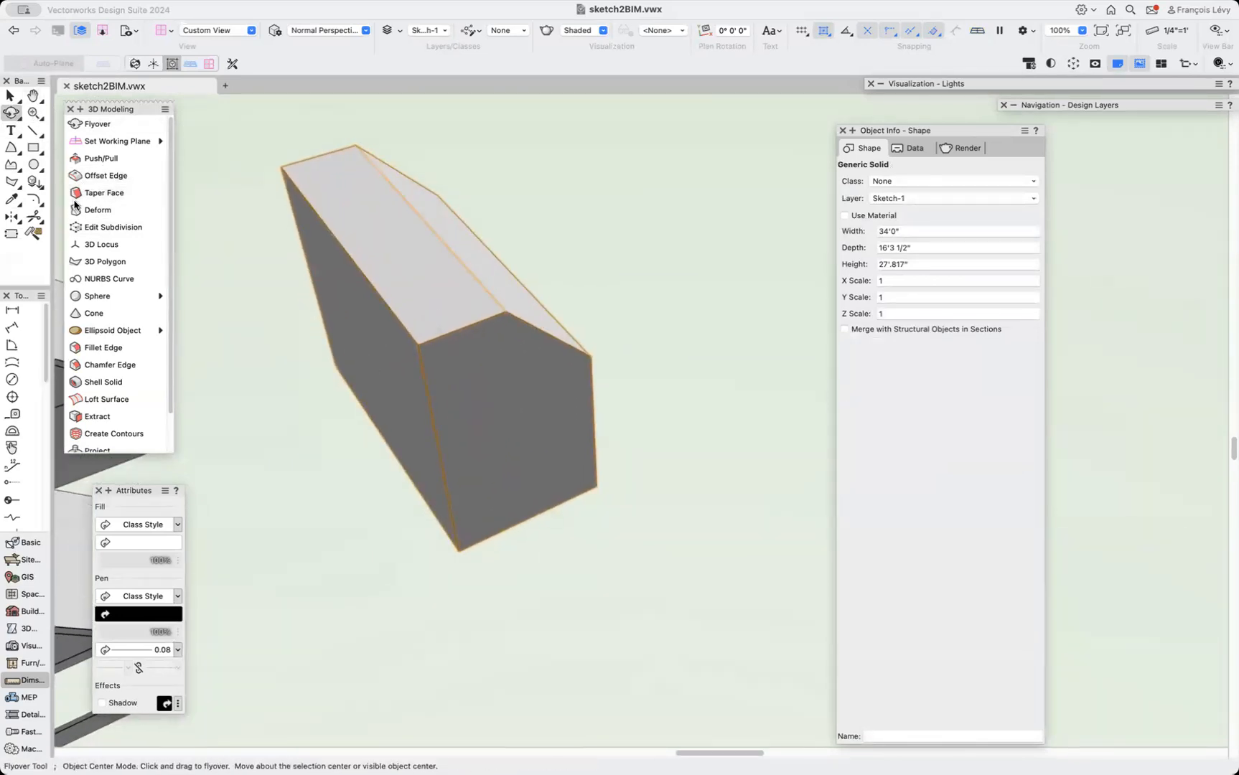
click(102, 193)
click(443, 290)
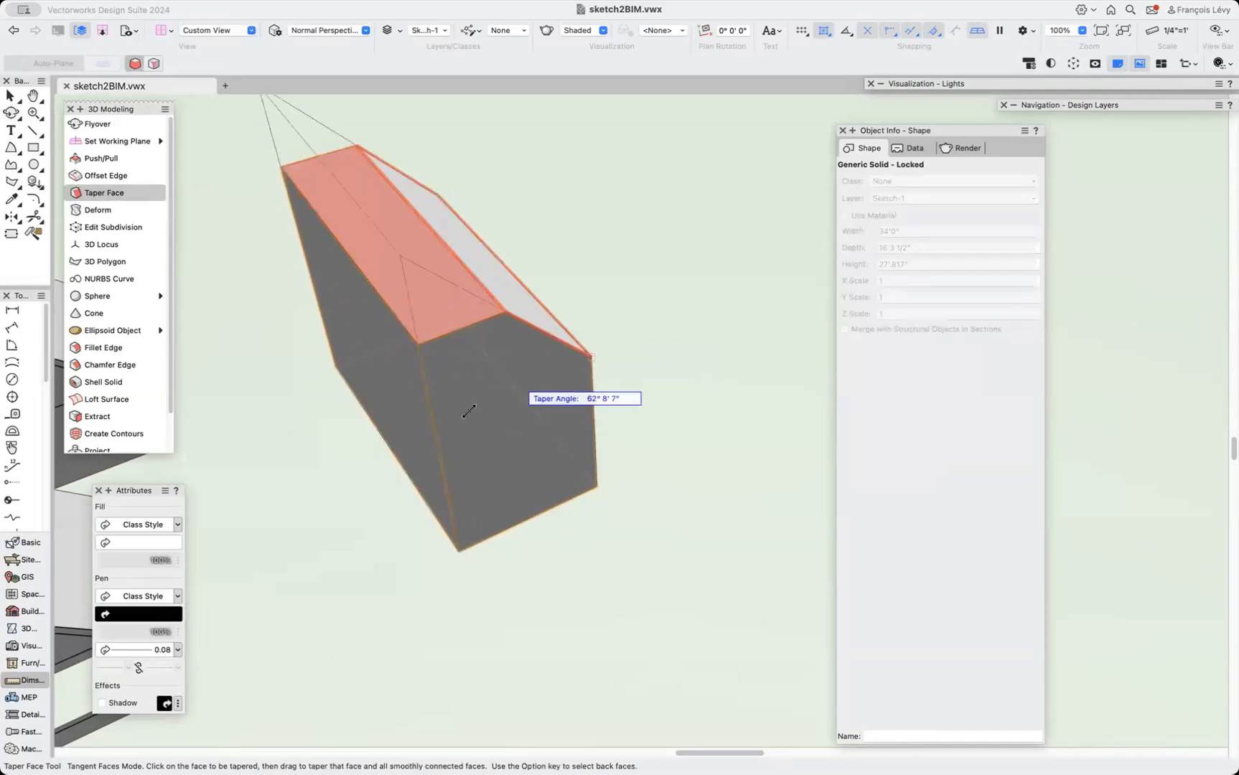
click(590, 353)
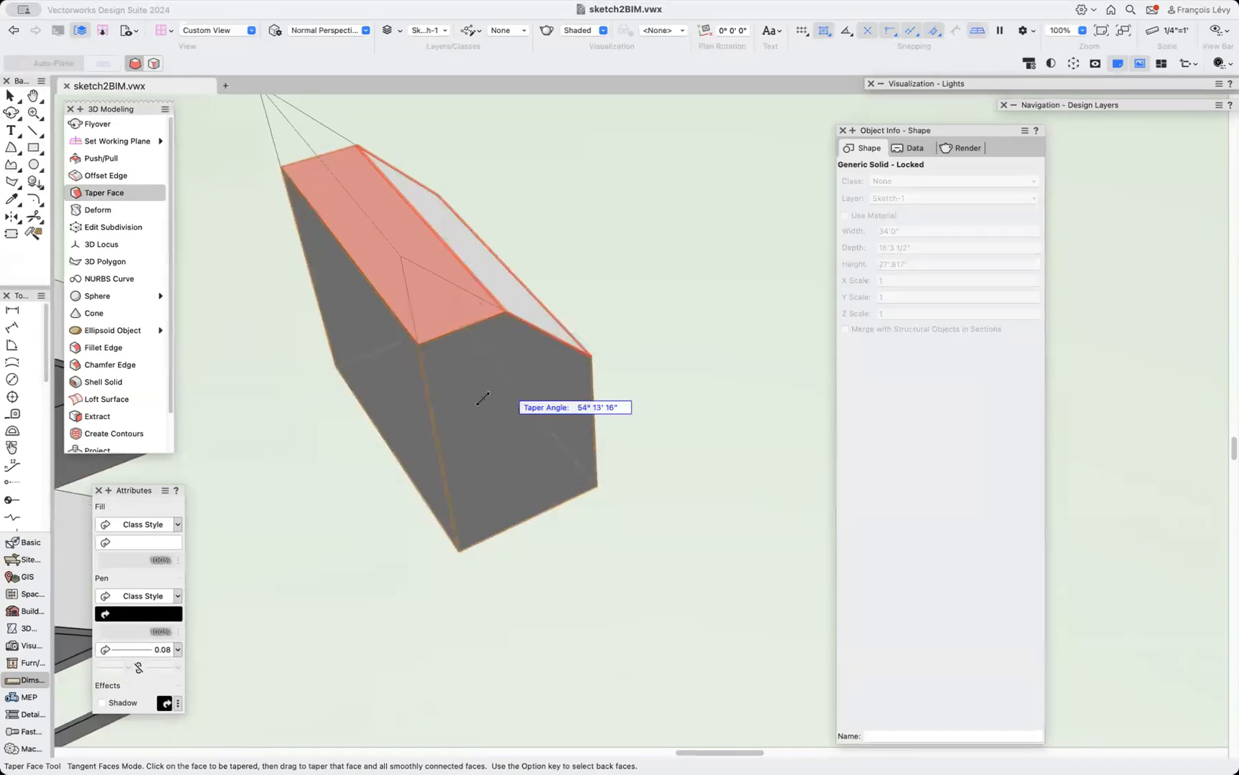
click(433, 409)
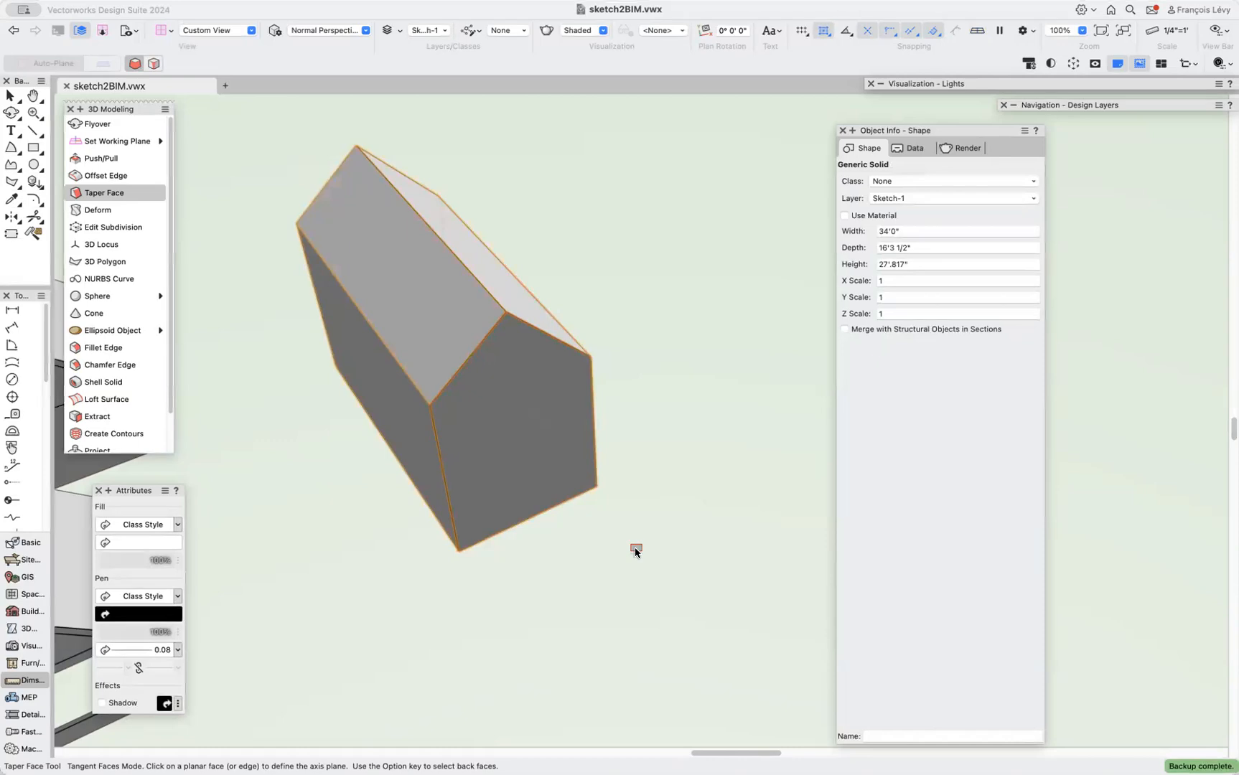
Shell the solid with a 6" thickness by removing two faces, then undo twice.
click(102, 382)
click(421, 266)
shift+click(478, 258)
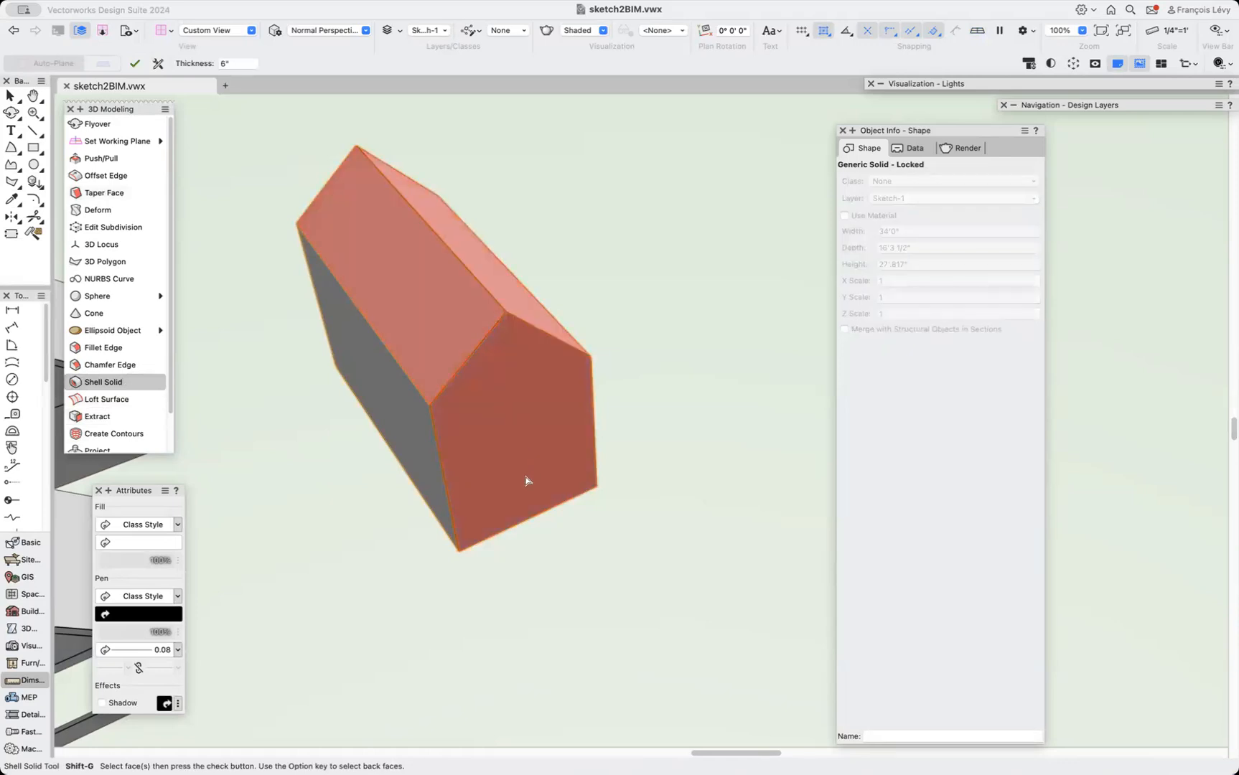
key(Return)
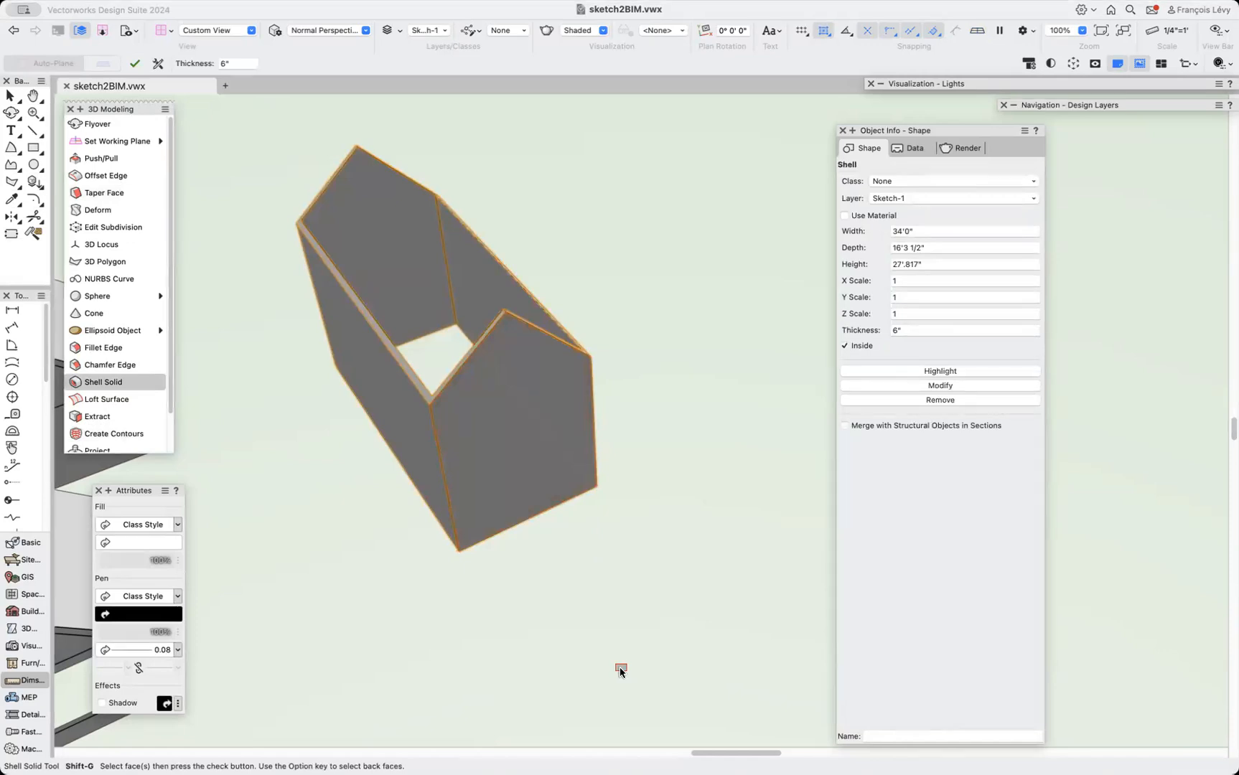
key(super+z)
key(super+z)
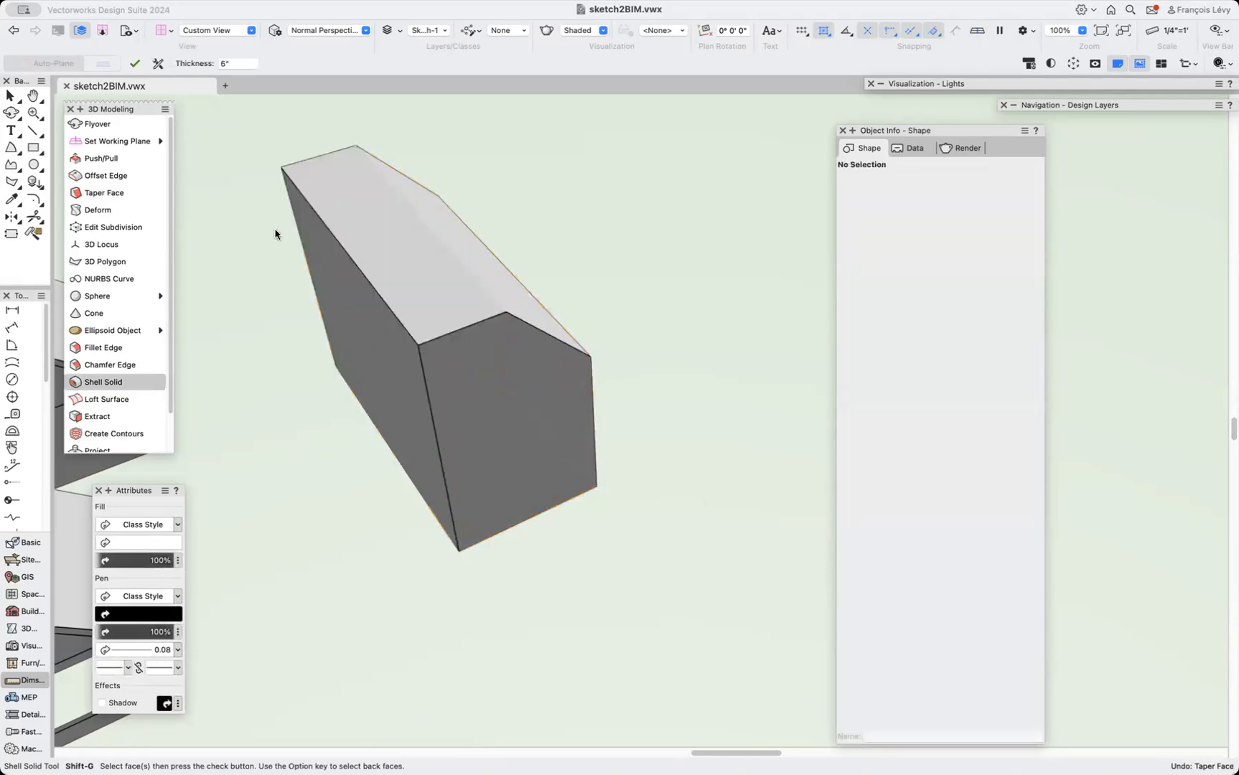
Draw a reference rectangle about 18'2" by 16'3" on the solid's end face.
click(33, 147)
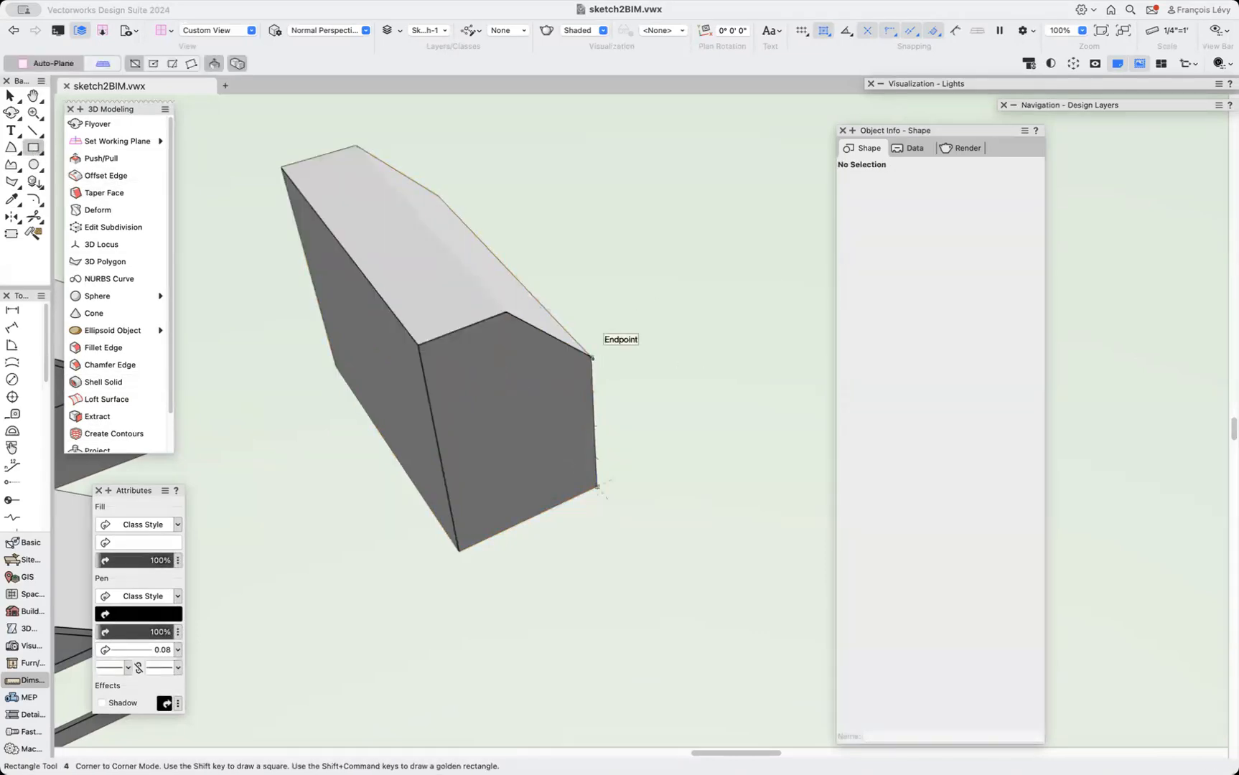
click(589, 356)
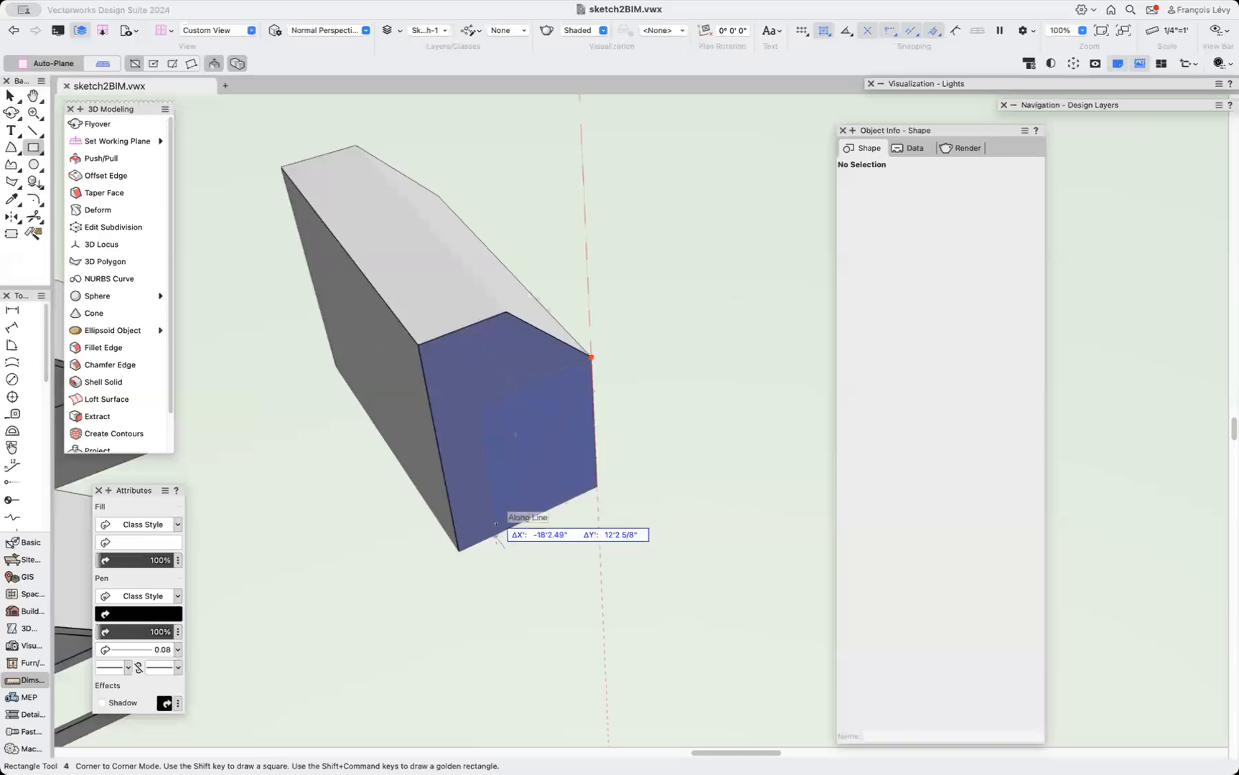
click(459, 550)
key(x)
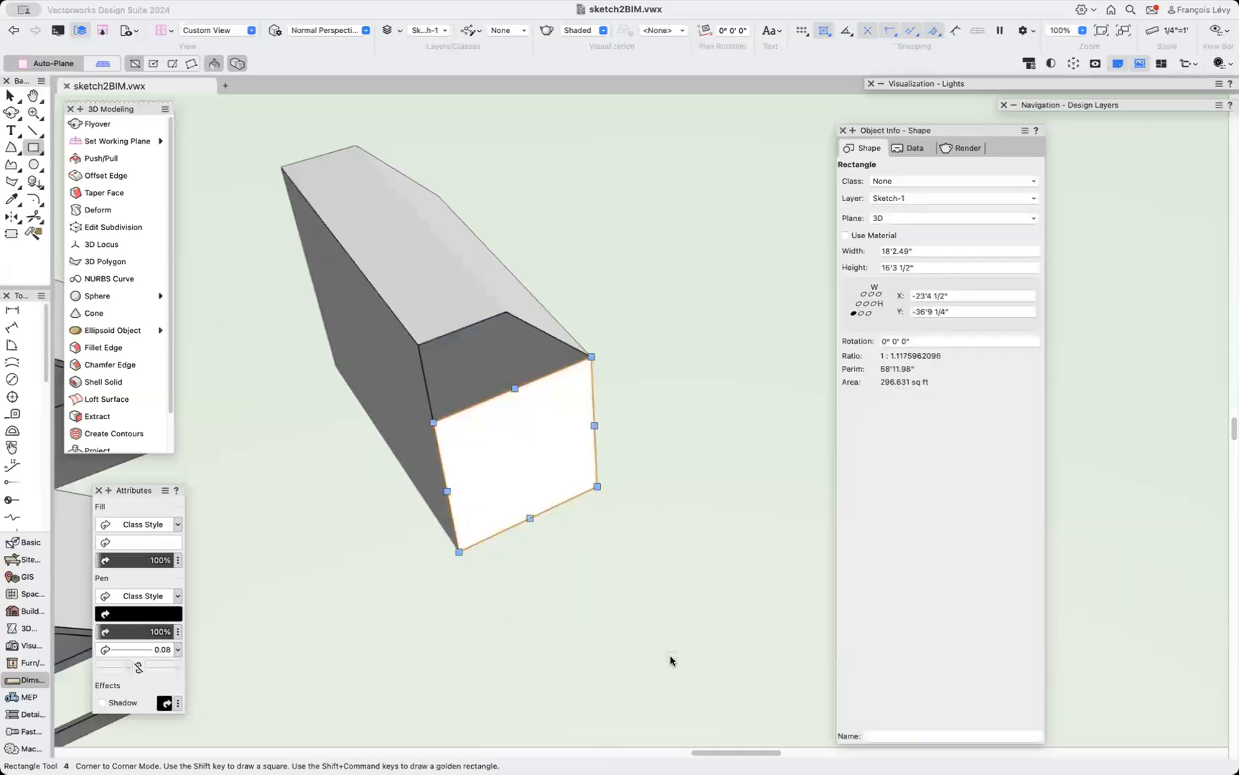
Taper the solid's other top face down to the reference corner to restore the gable.
click(442, 301)
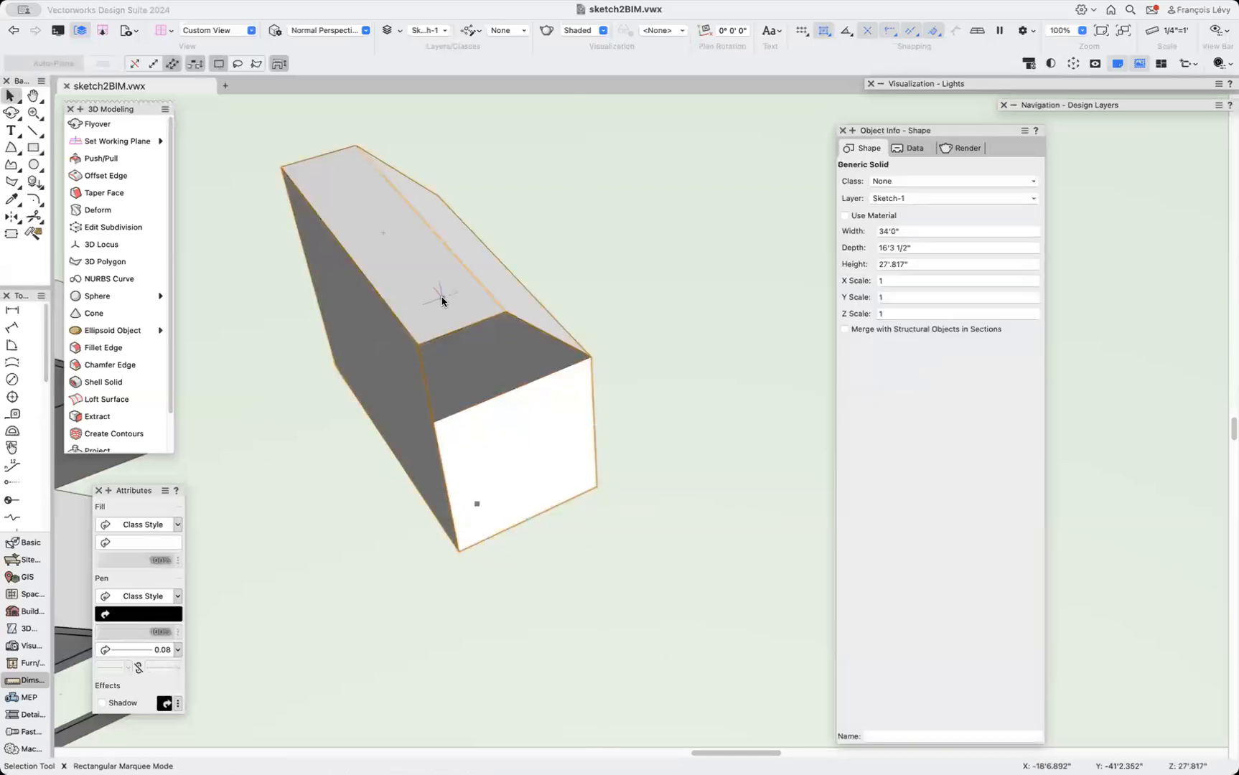
click(108, 190)
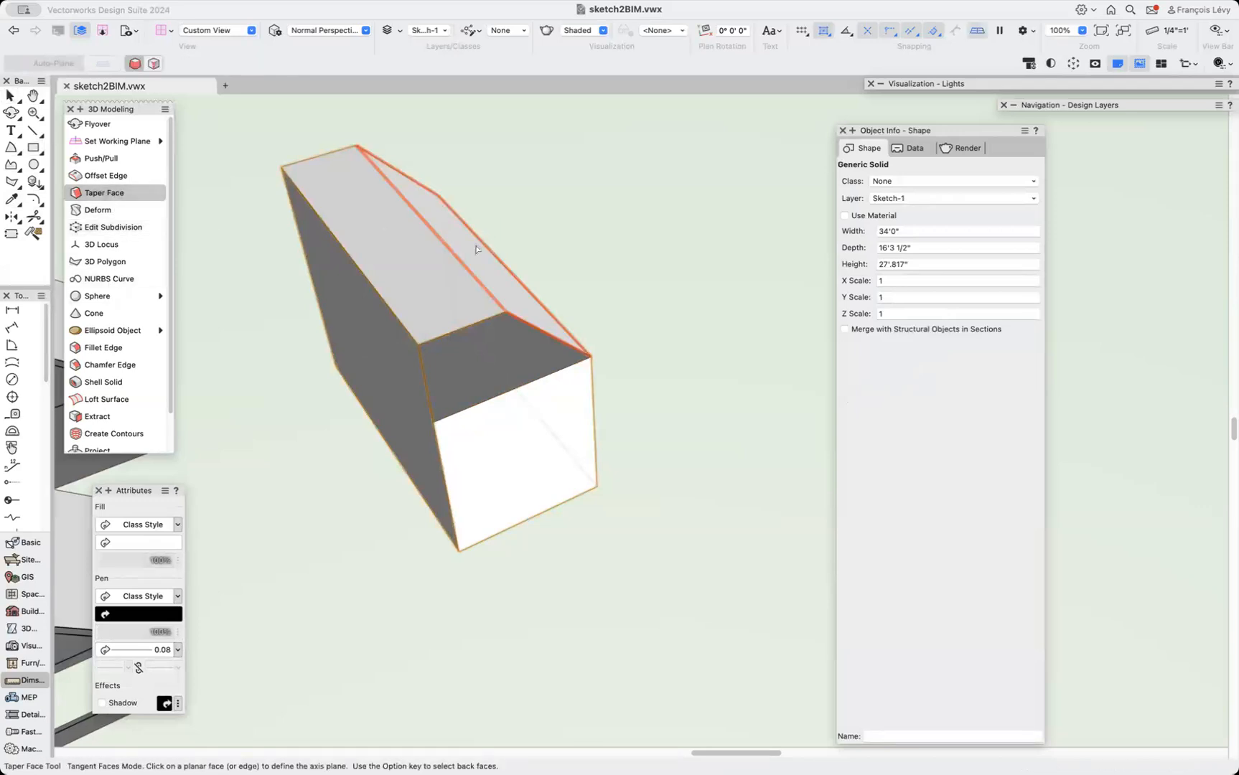
drag(403, 270, 430, 418)
Select the reference rectangle on the end face and delete it.
key(x)
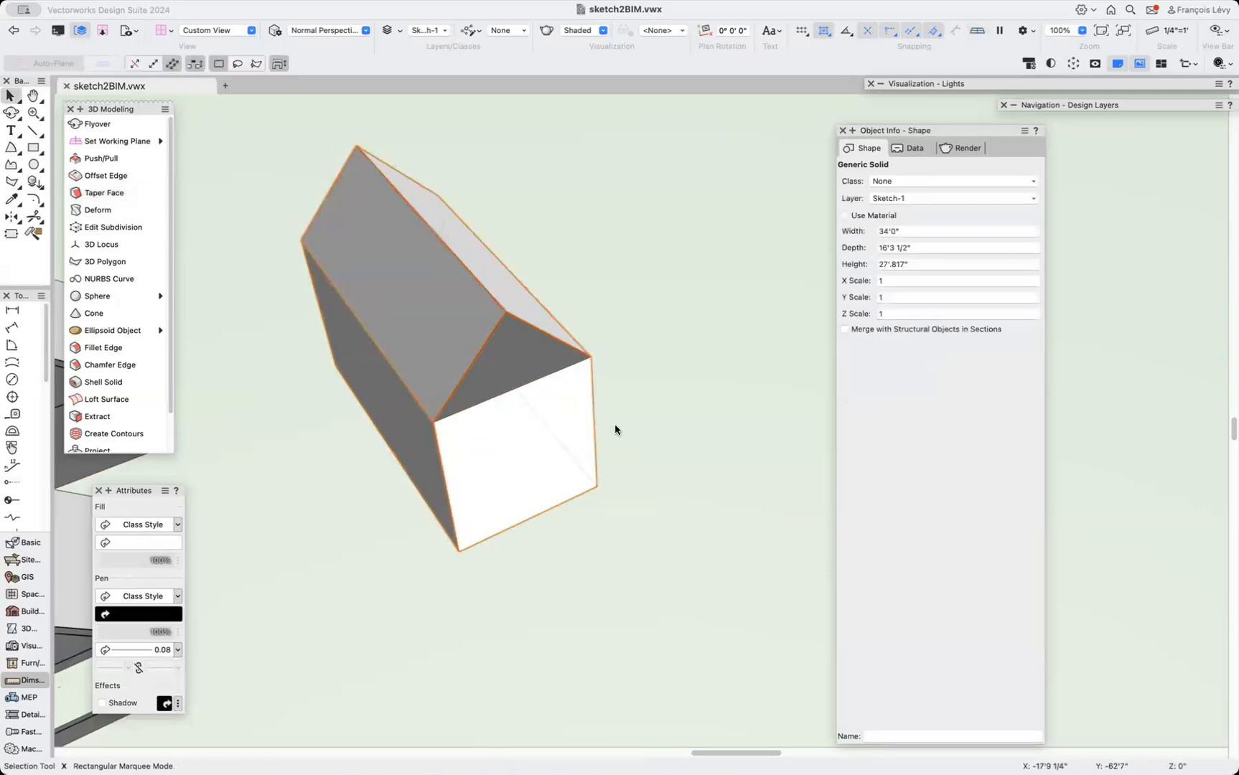
click(543, 435)
key(Delete)
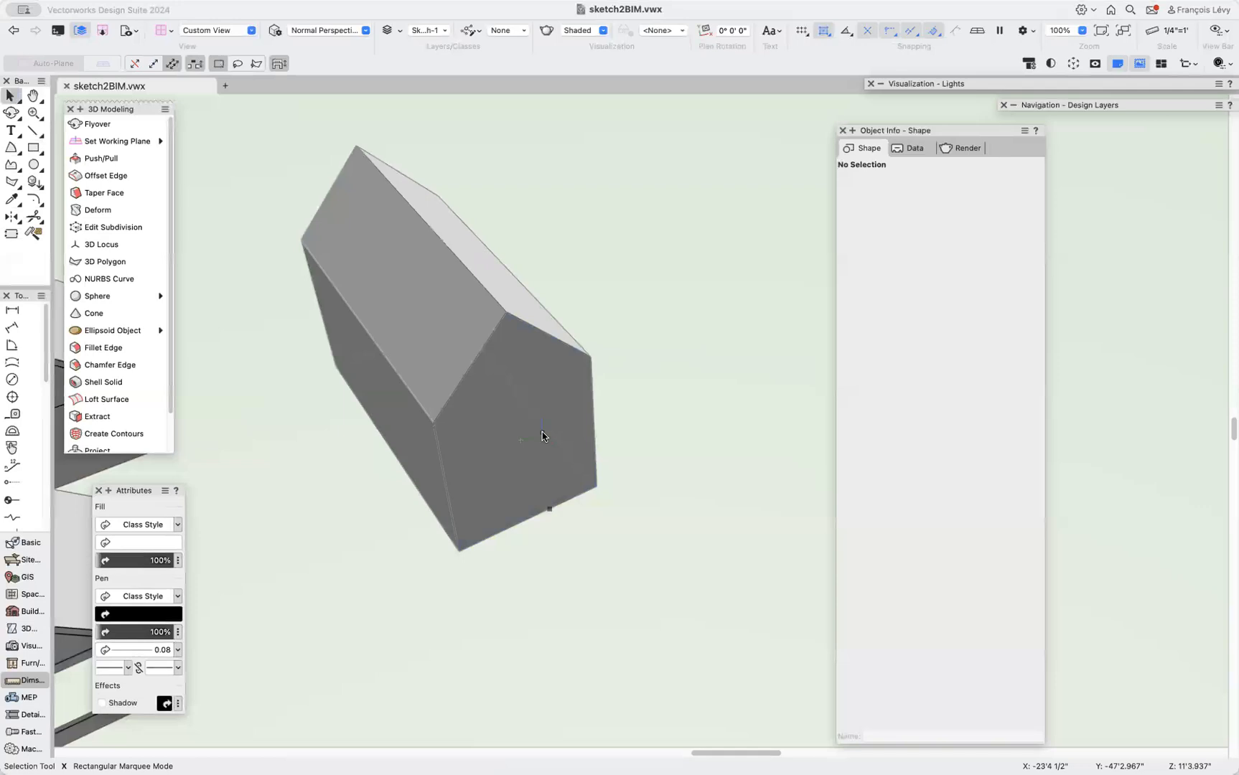
Delete the gabled solid standing beside the house.
scroll(542, 436, down, 3)
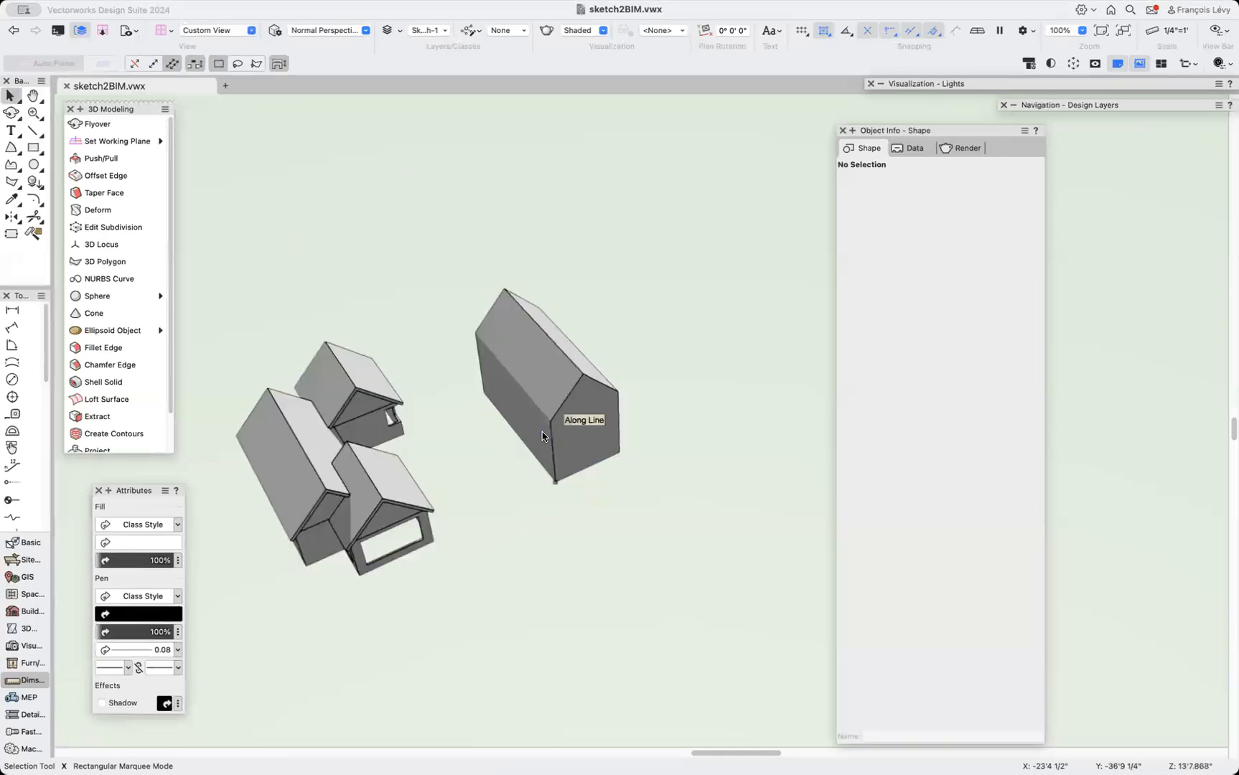
click(581, 427)
key(Delete)
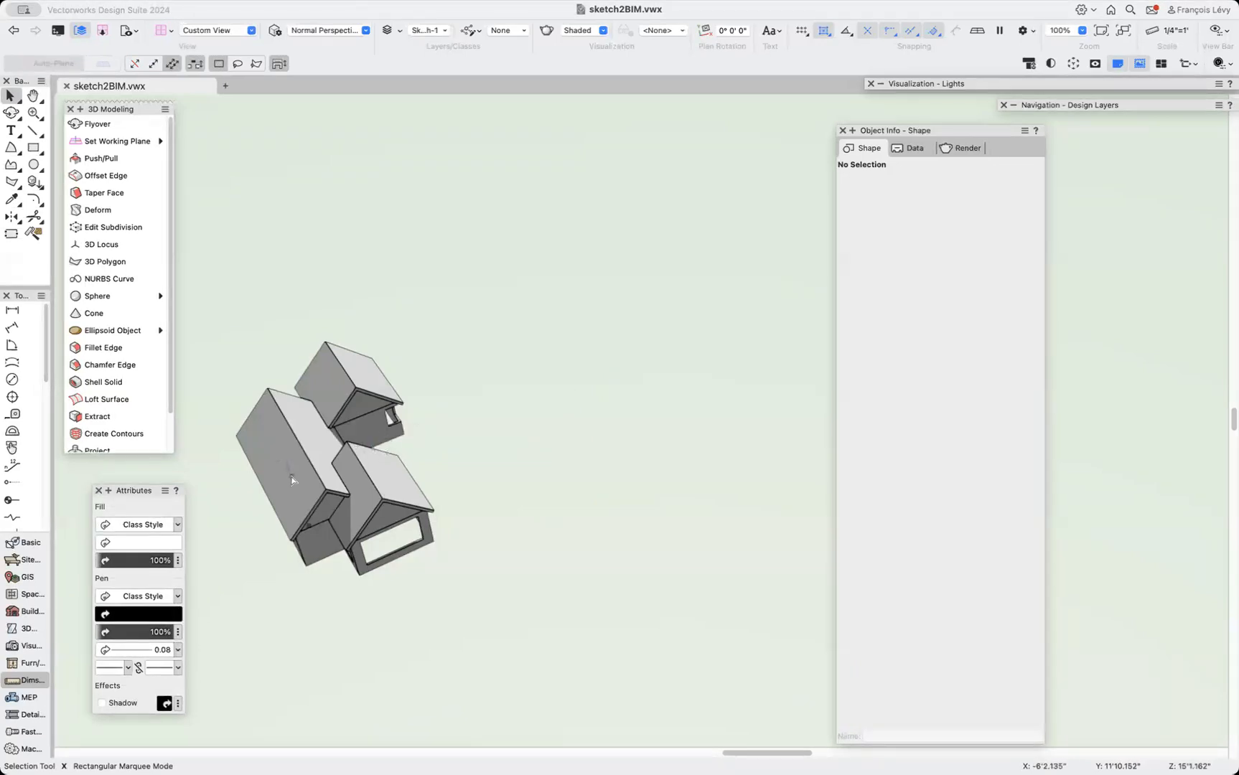
Draw a rectangle on the right wing's front roof slope and set its width and height to 2'6".
scroll(292, 479, up, 4)
key(shift+c)
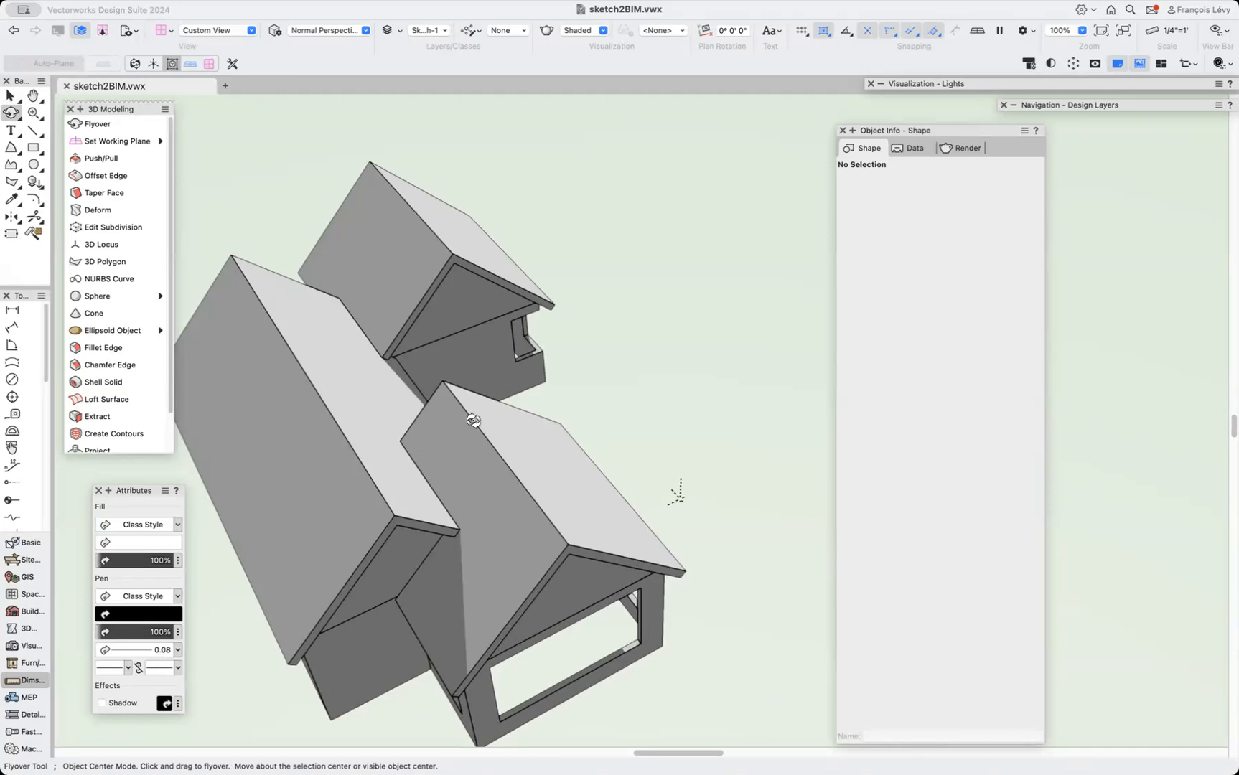
drag(506, 437, 342, 371)
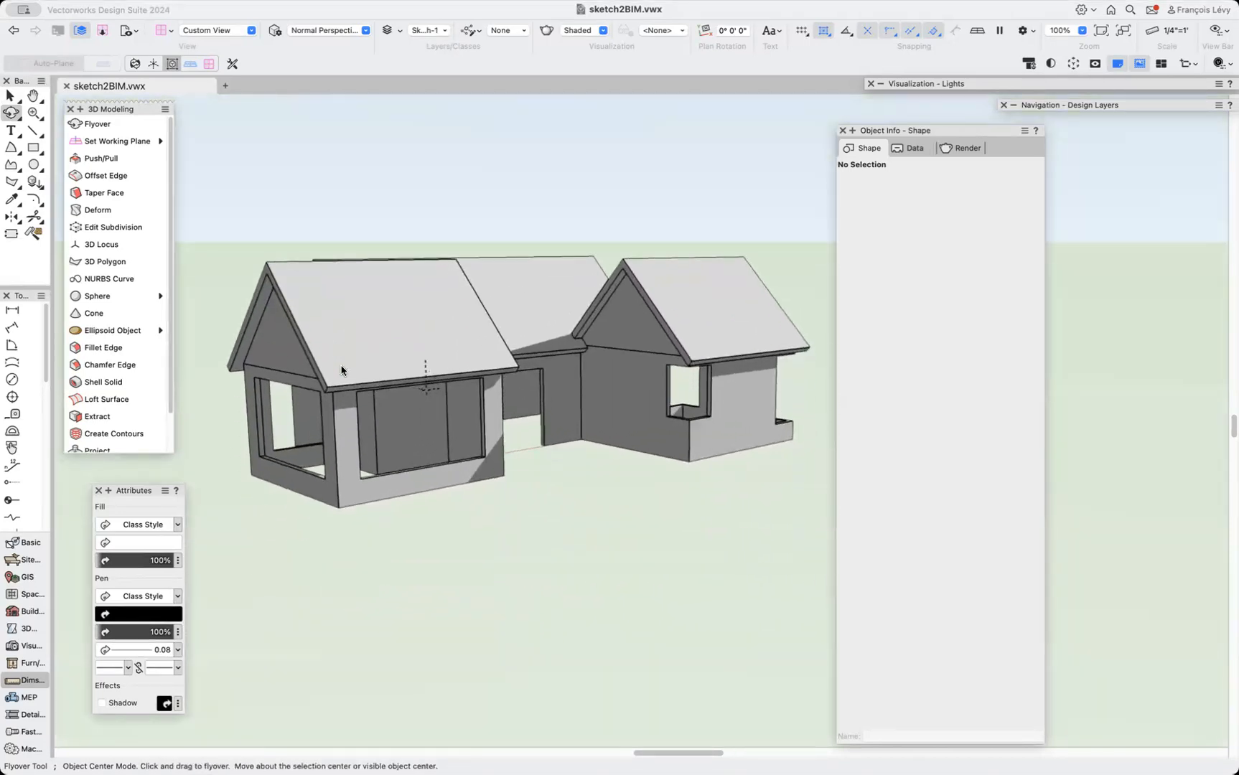
scroll(342, 371, up, 2)
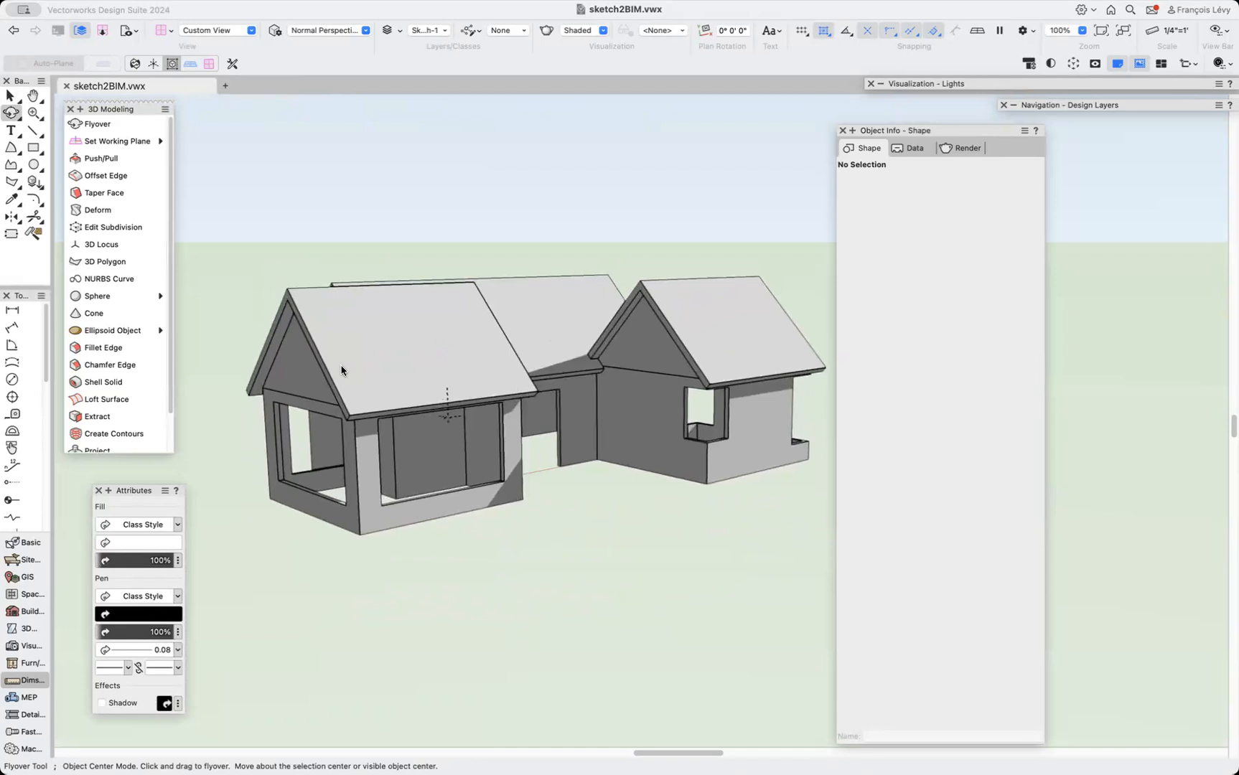
drag(355, 550, 357, 572)
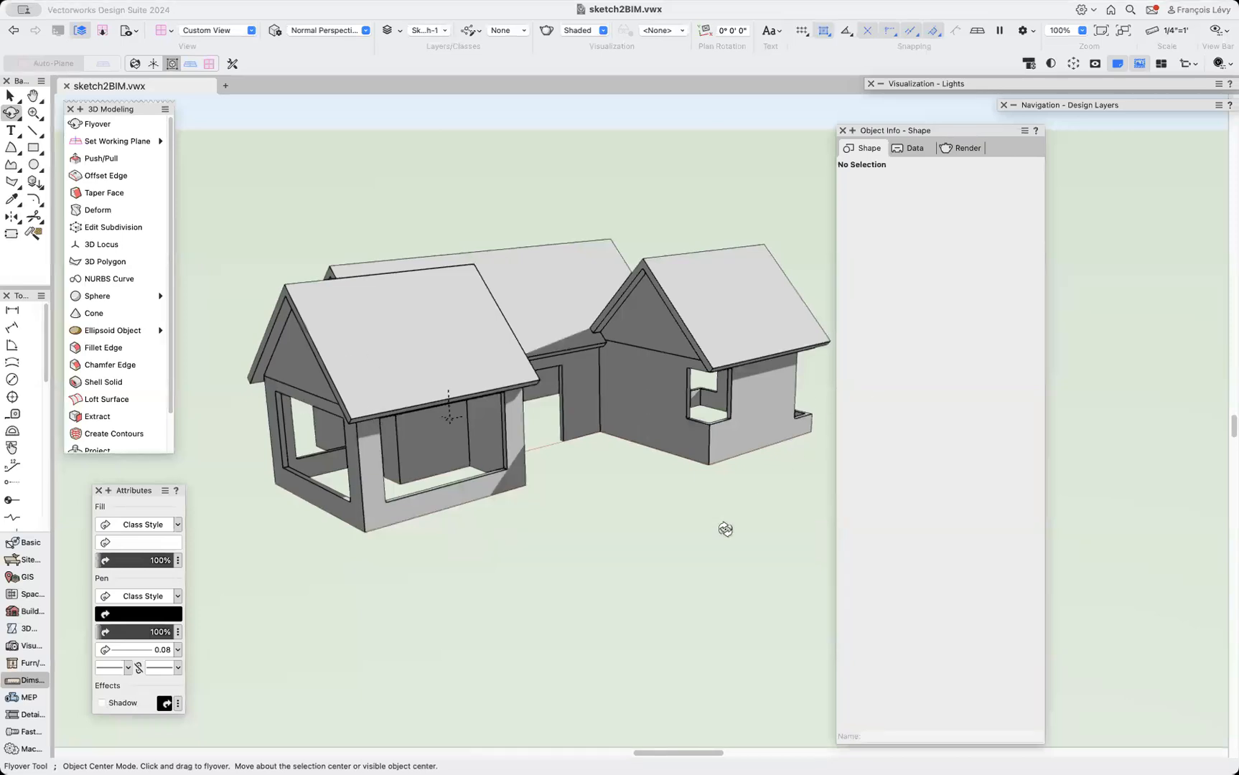
click(33, 146)
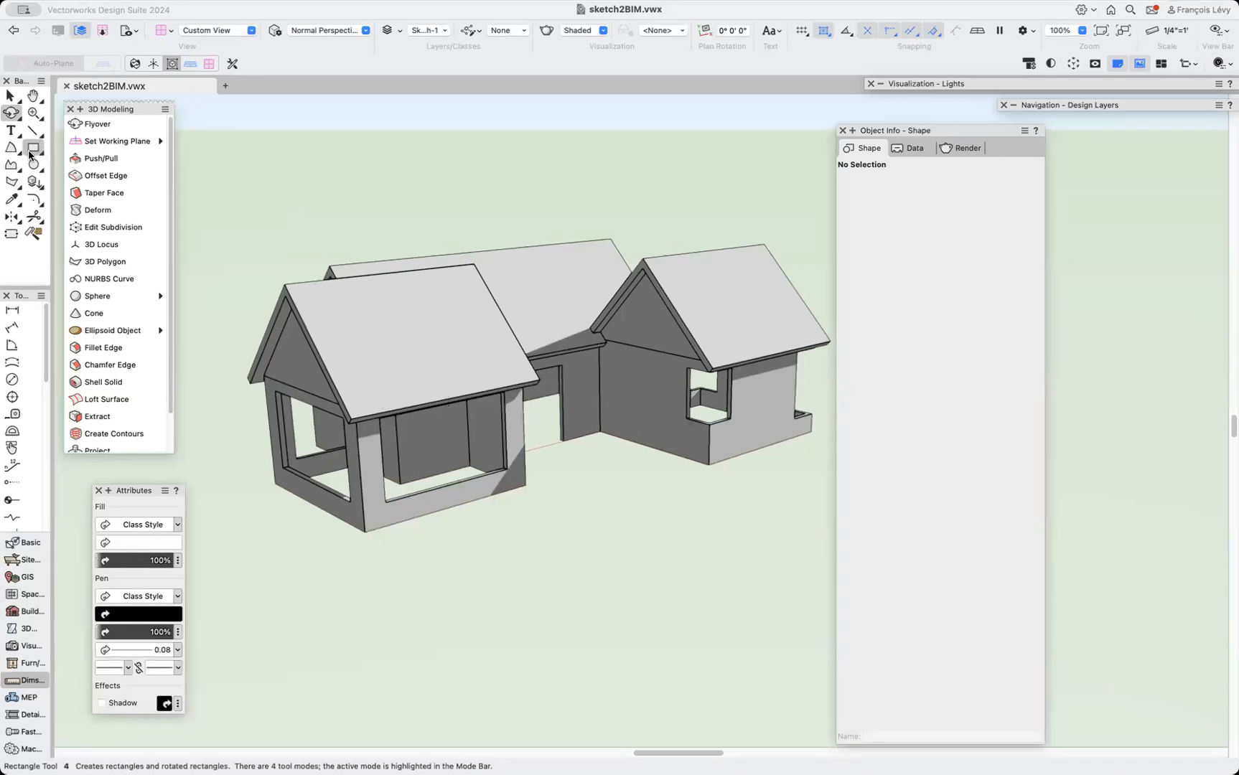
click(764, 246)
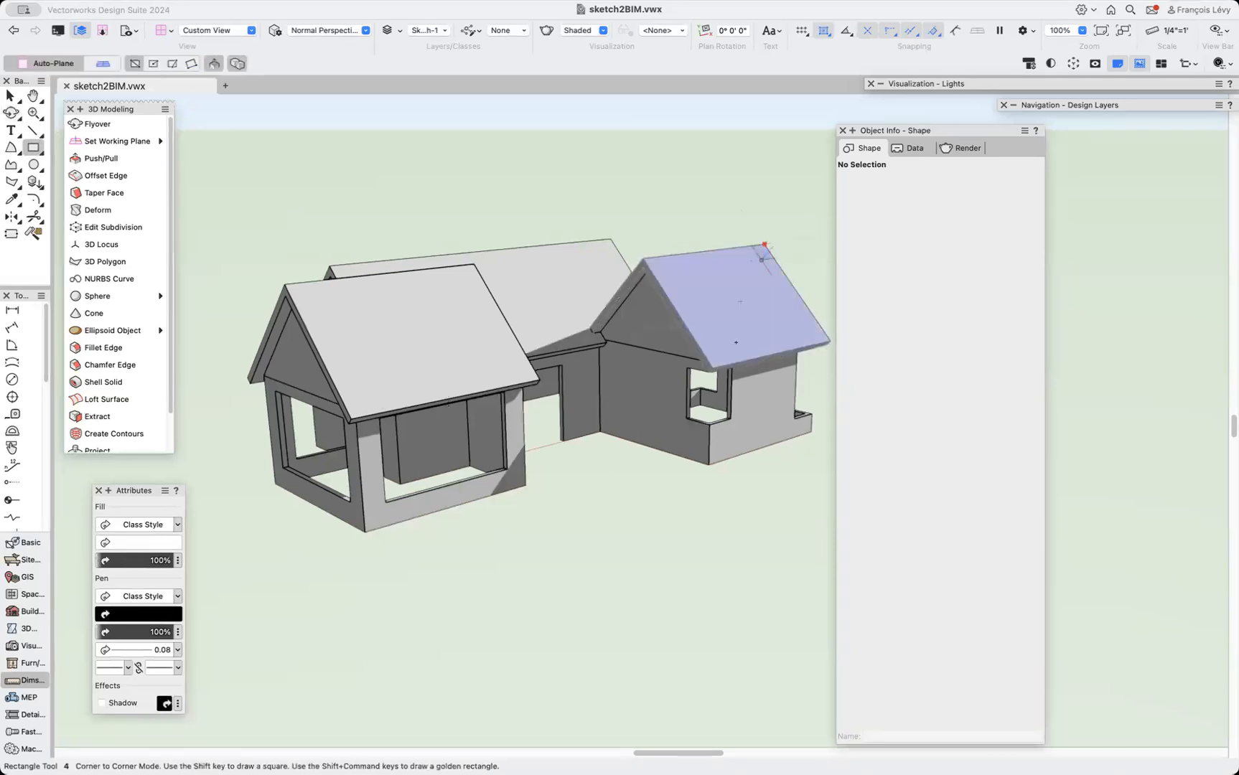
click(707, 364)
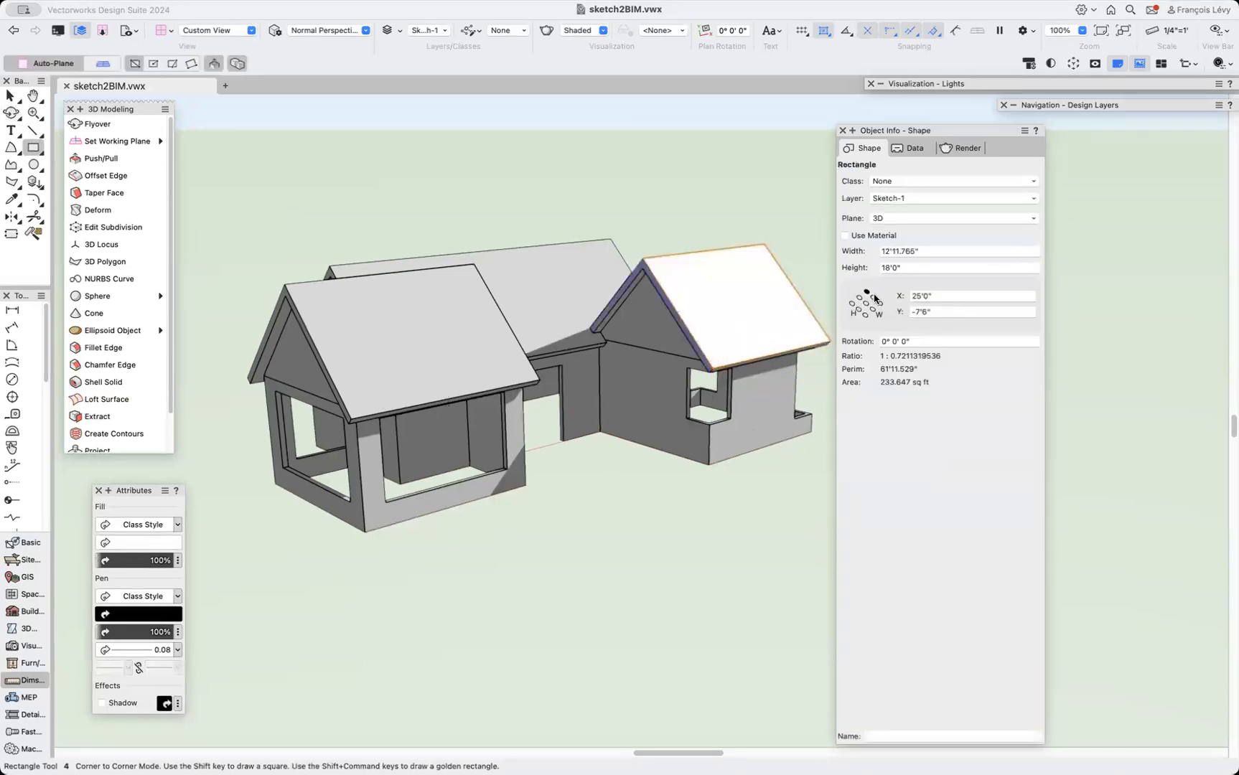
click(934, 251)
text(2'6)
key(Tab)
text(2'6)
key(Tab)
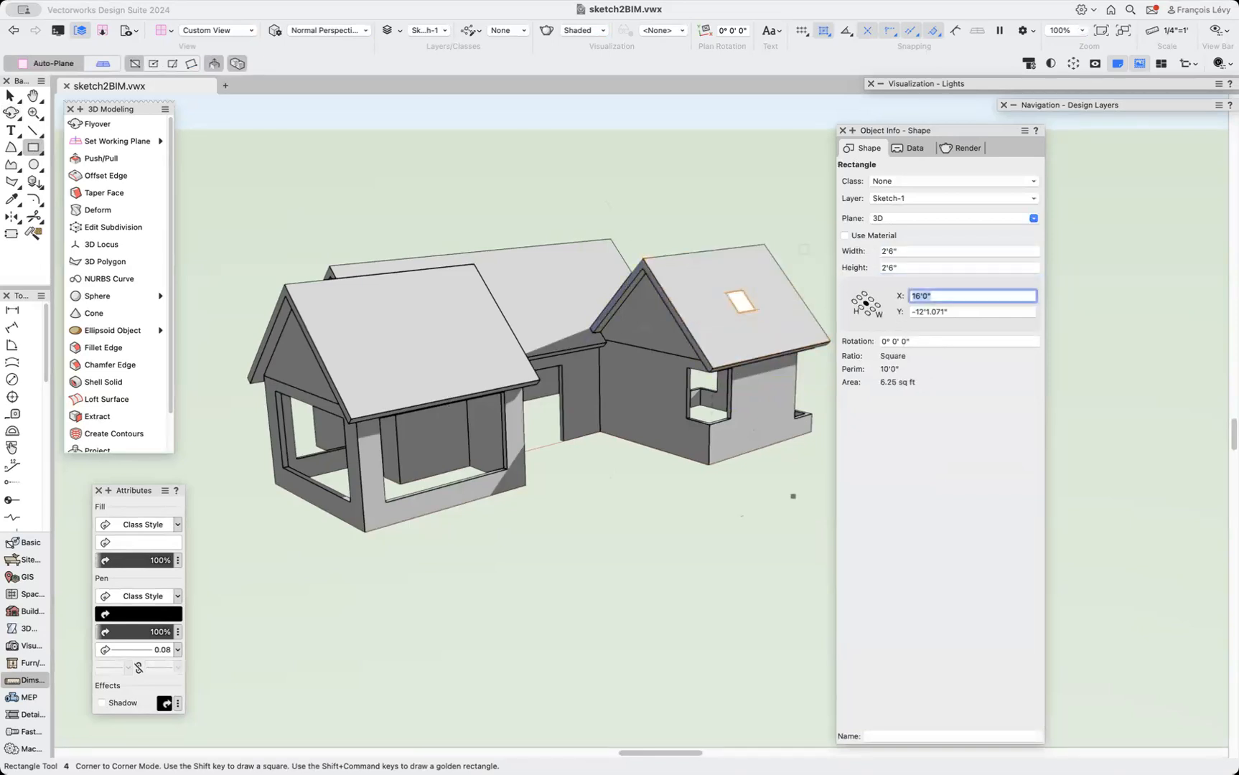
Extrude the square -1'0" and subtract it from the roof to cut a skylight opening.
key(super+e)
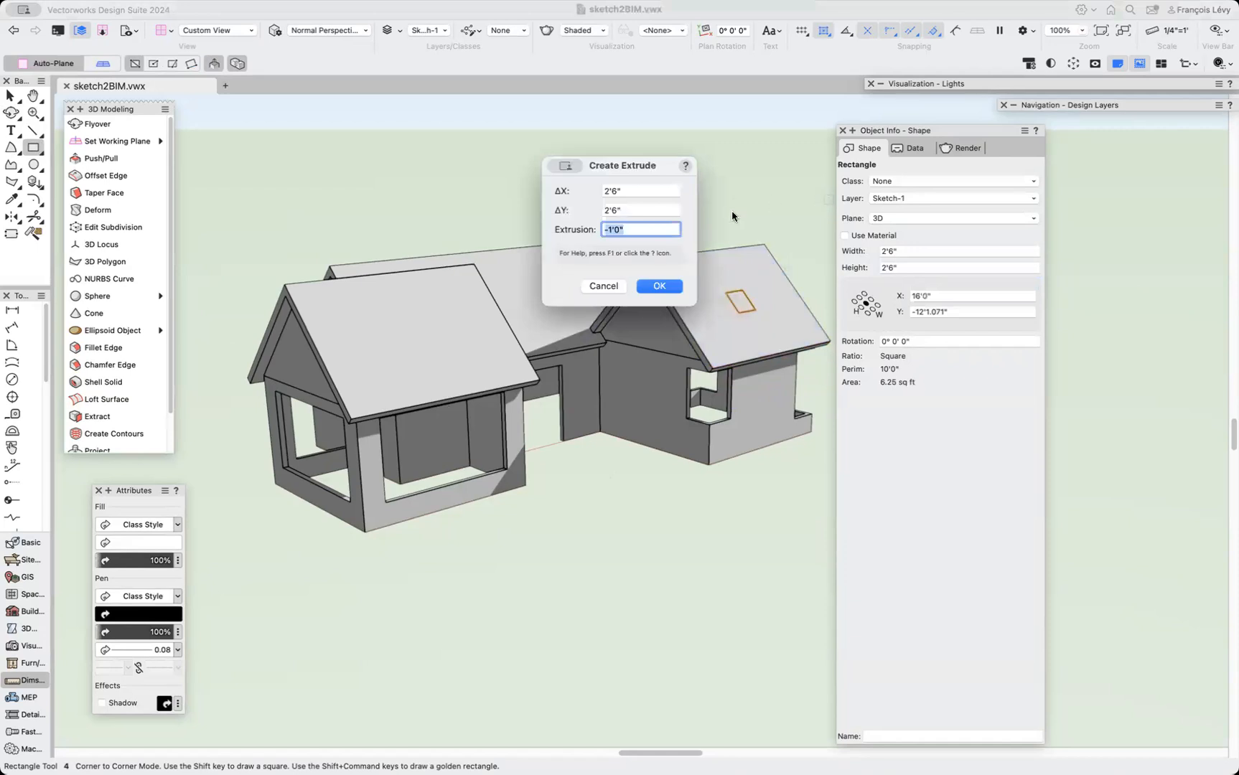
key(Return)
key(x)
shift+click(754, 283)
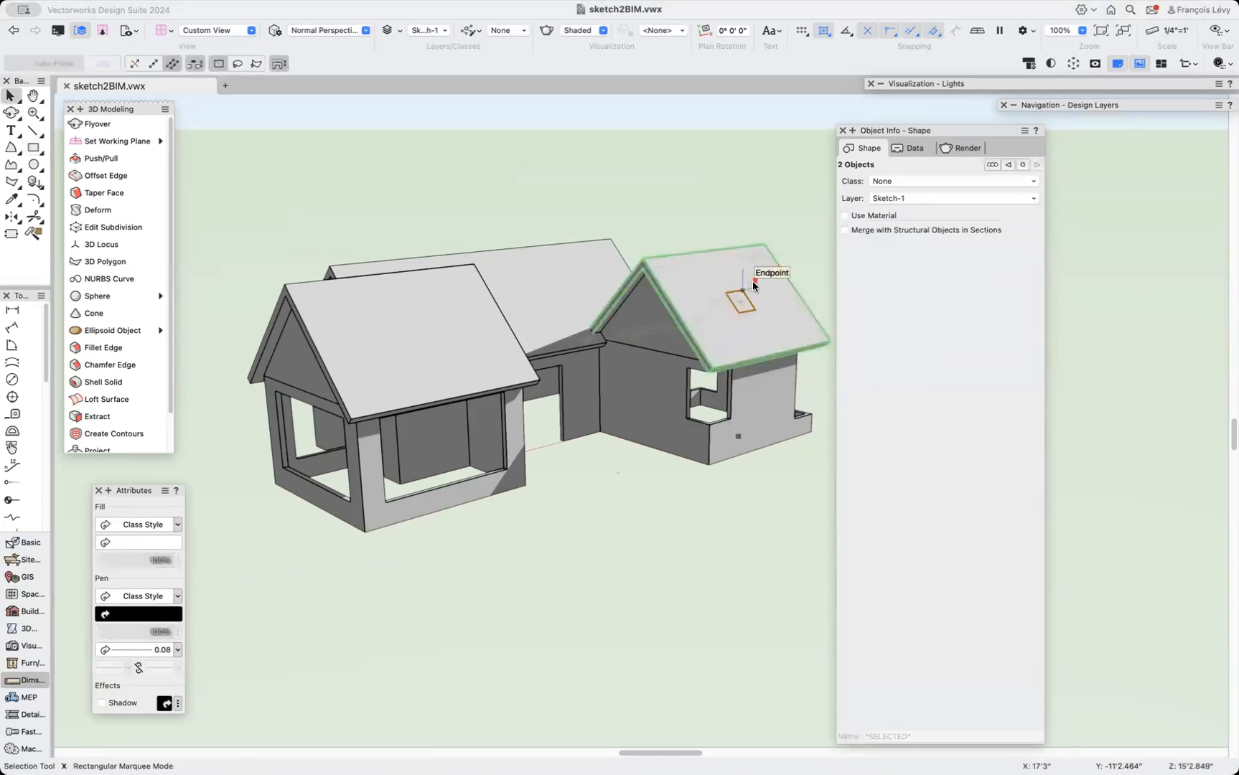
right_click(752, 283)
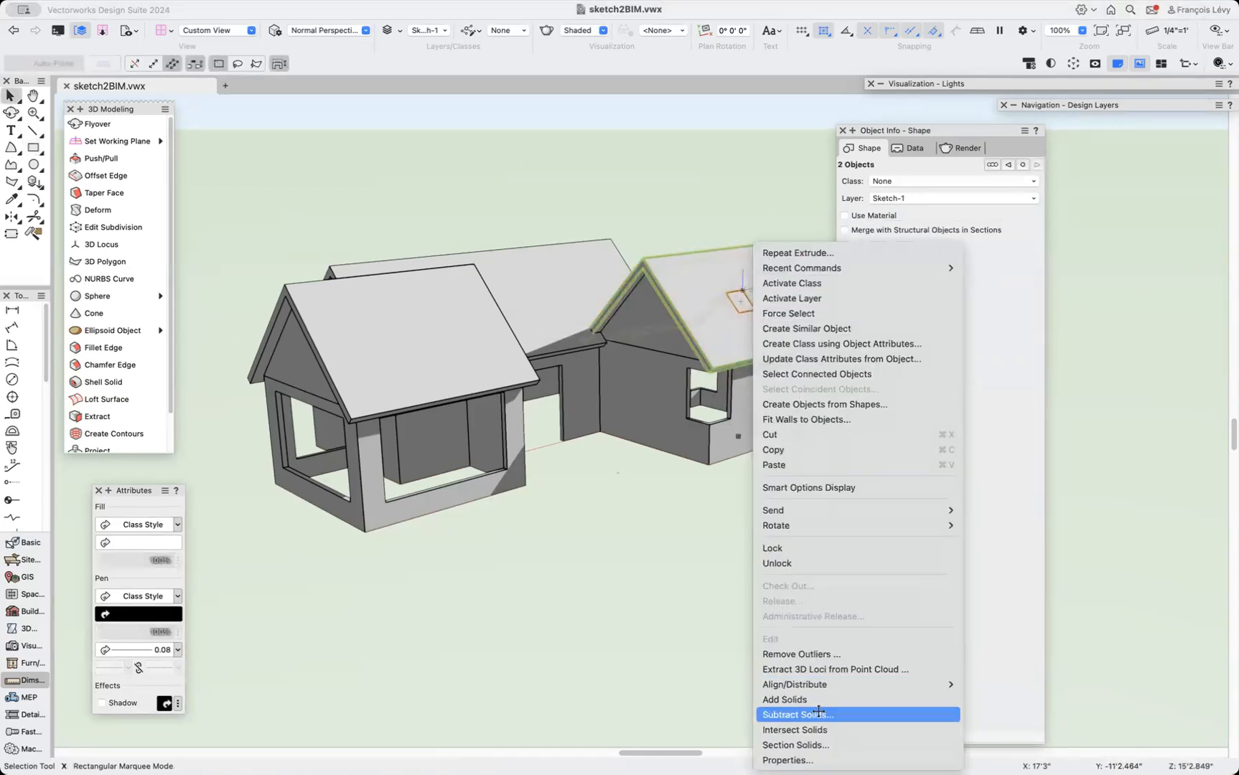
click(797, 714)
key(Return)
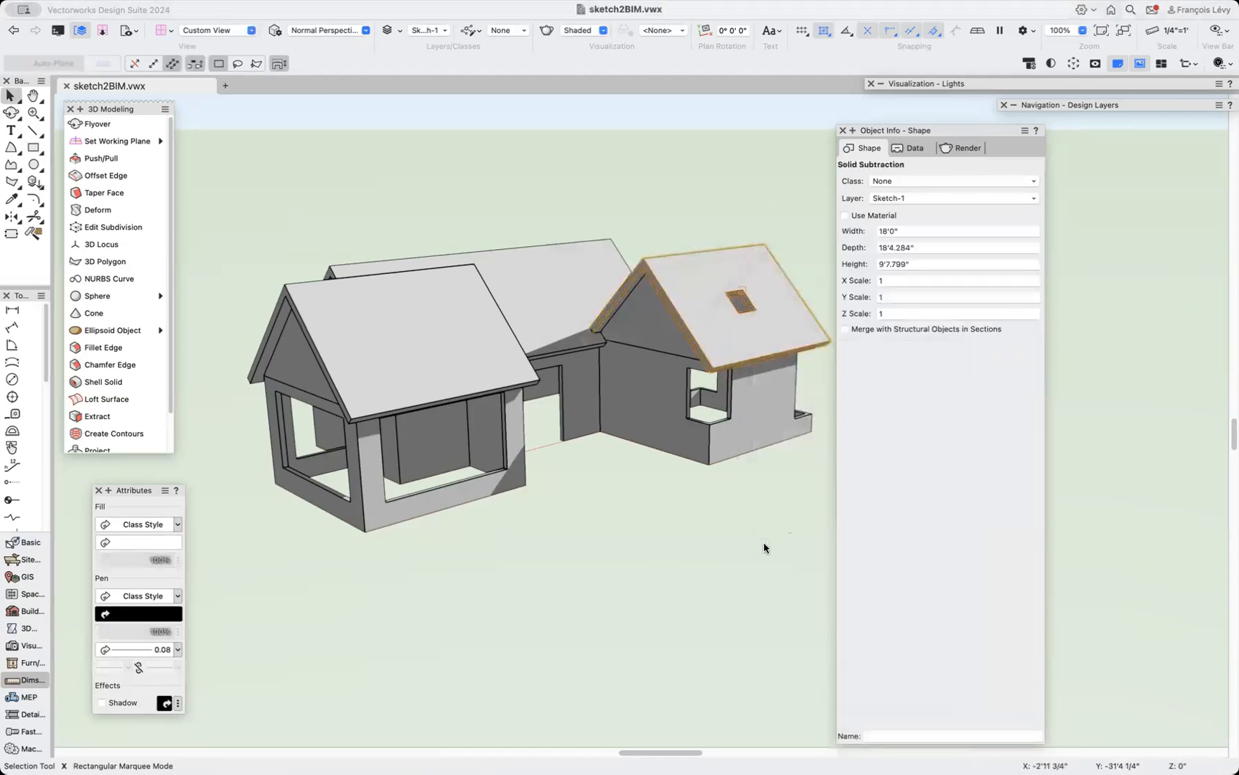
key(shift+c)
drag(758, 540, 613, 568)
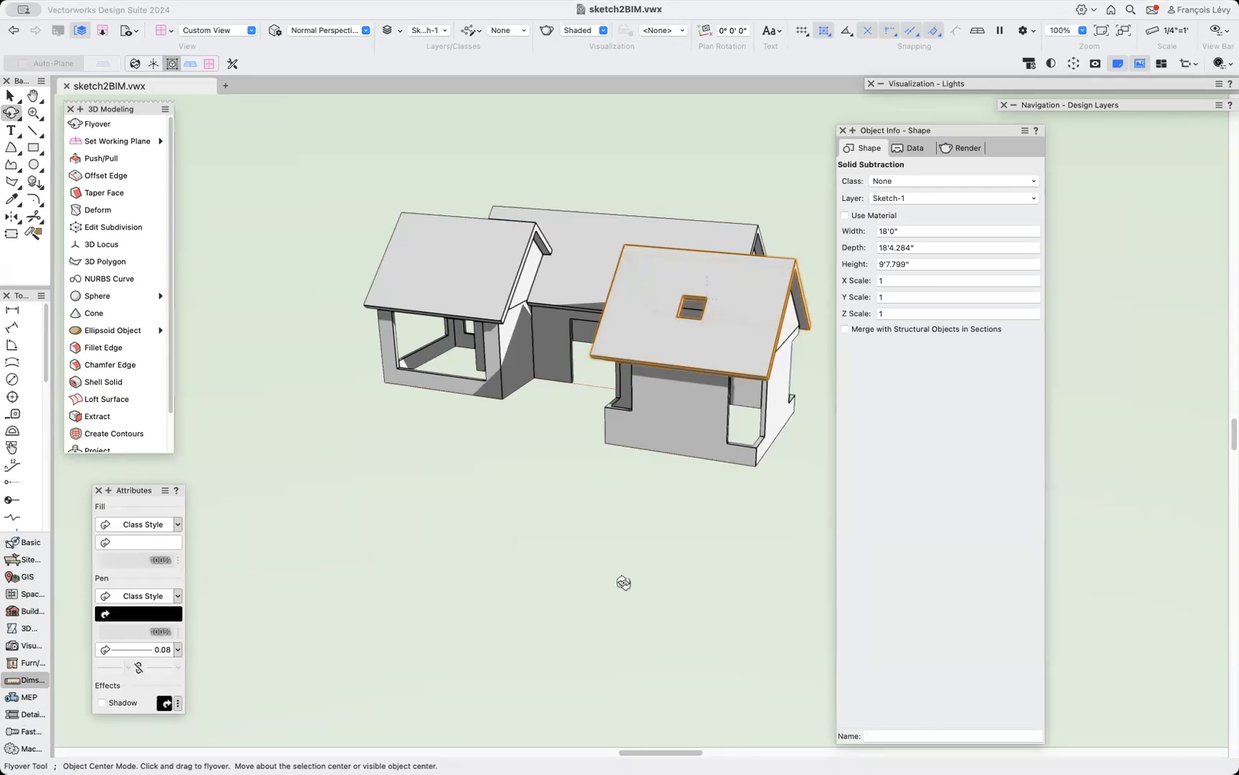
drag(621, 582, 623, 583)
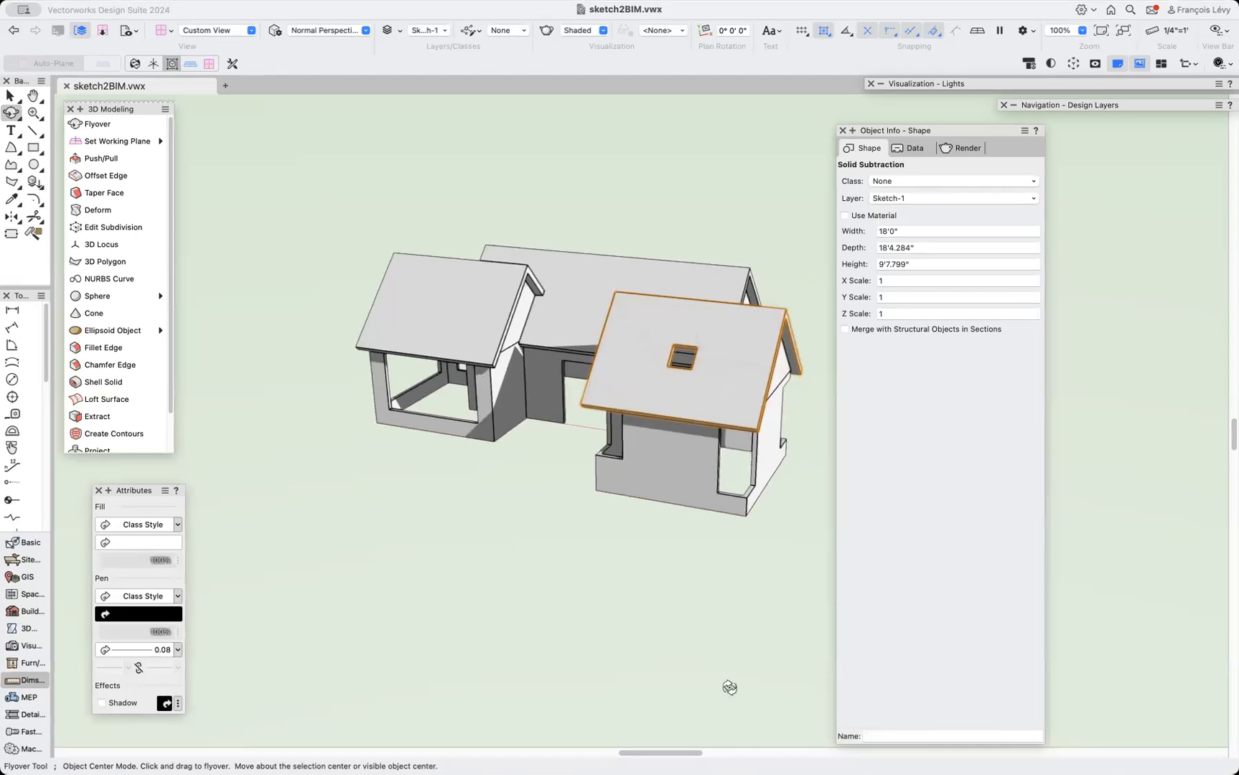
drag(592, 570, 593, 572)
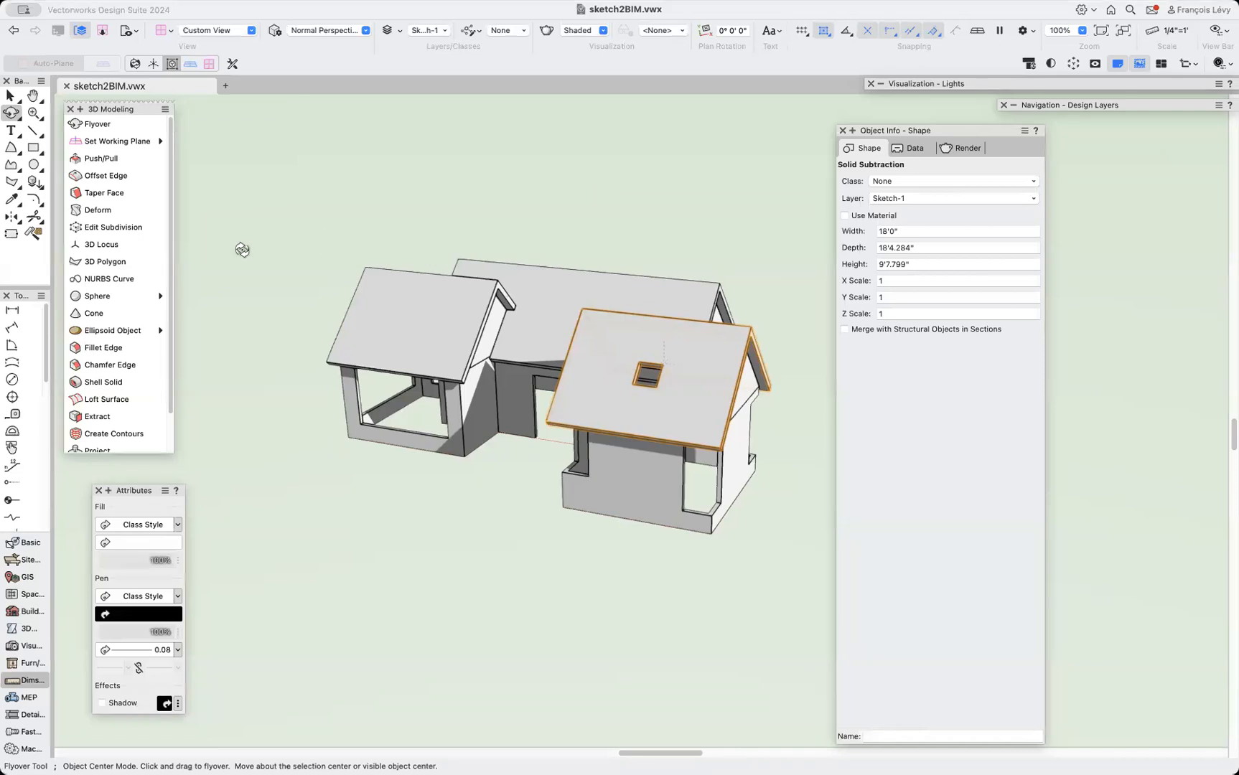
Inspect the story's level settings in the Organization dialog without changing anything.
click(332, 7)
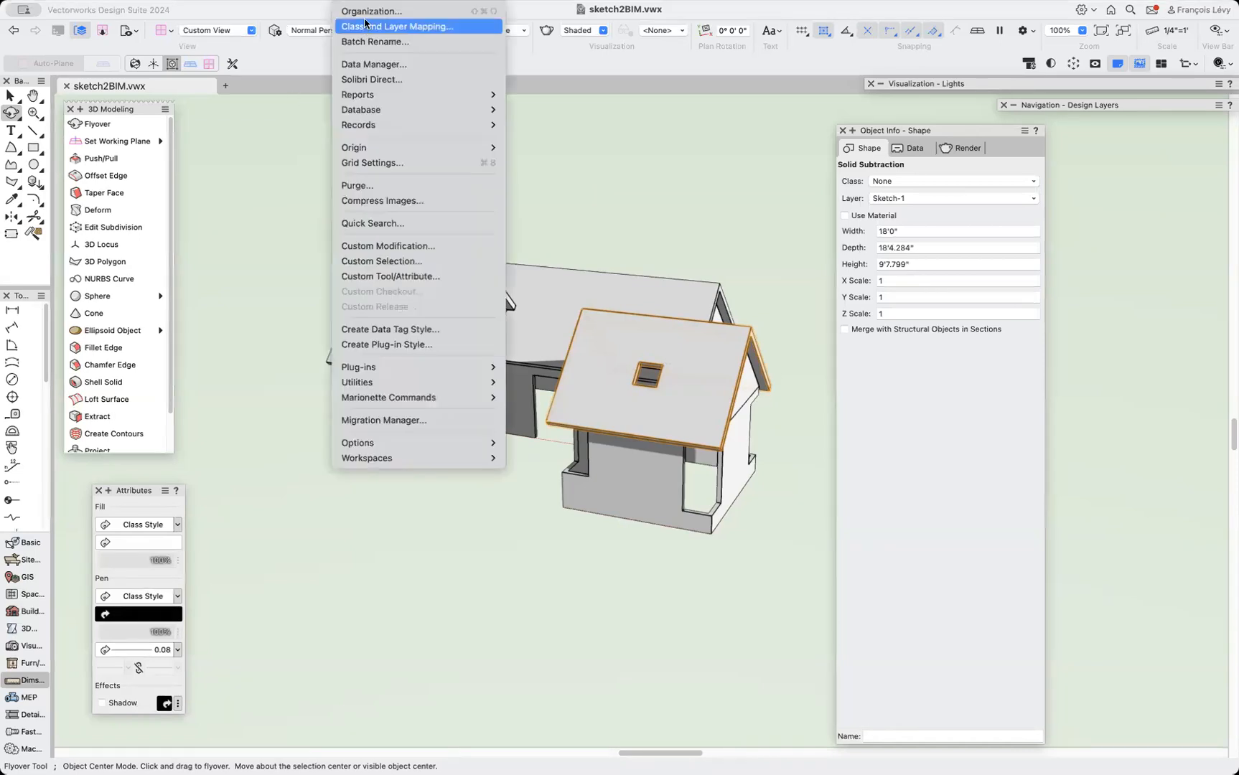
click(365, 11)
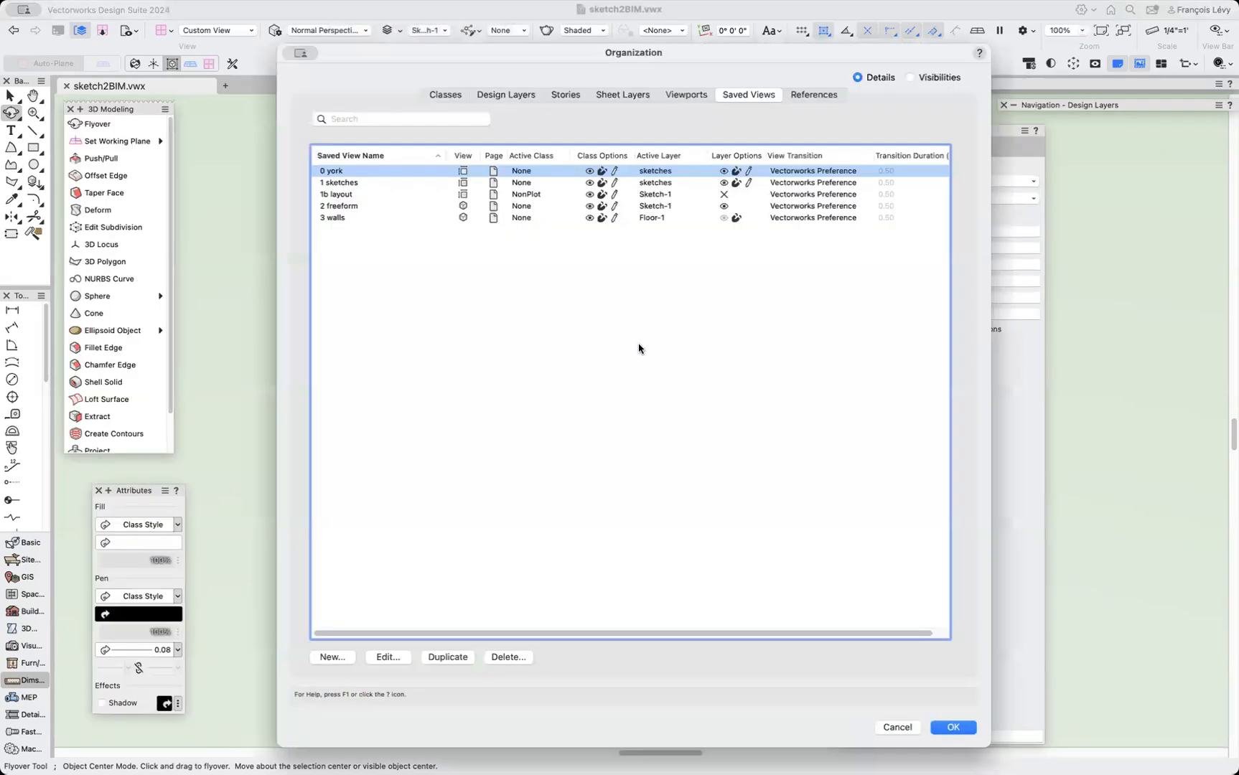
click(565, 95)
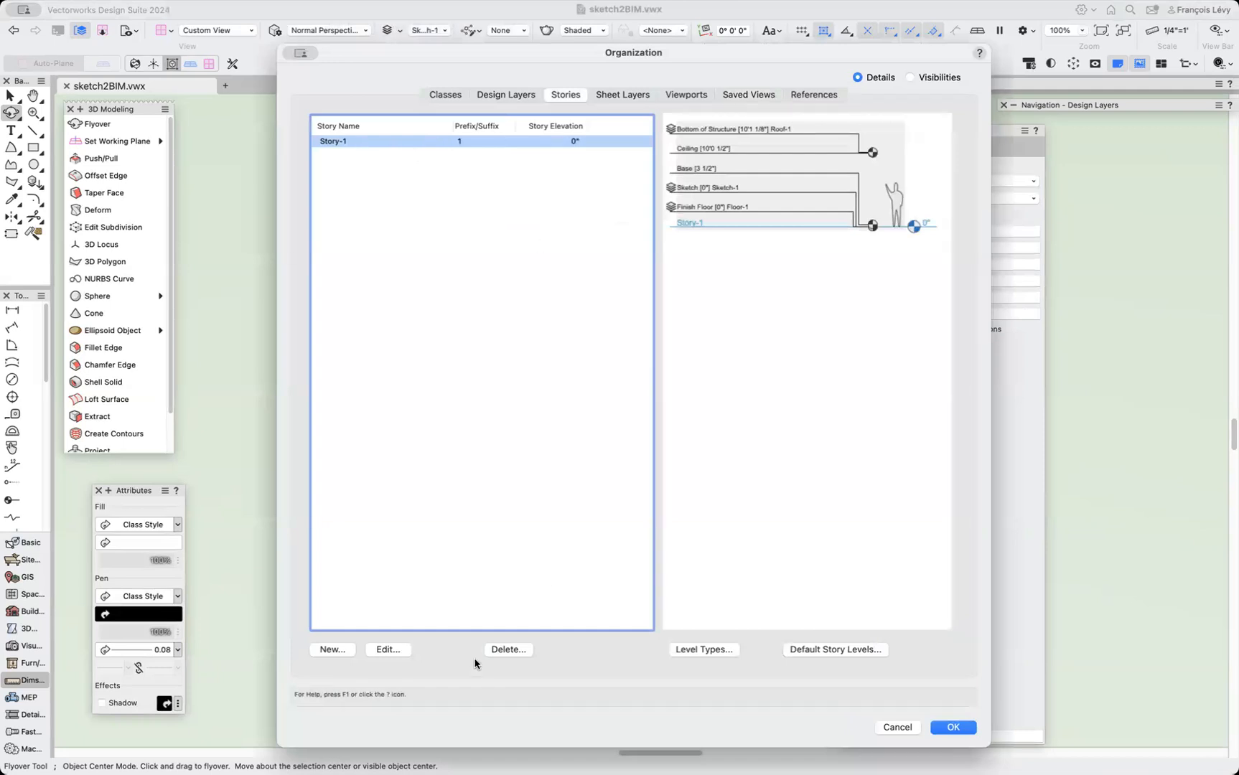
click(387, 650)
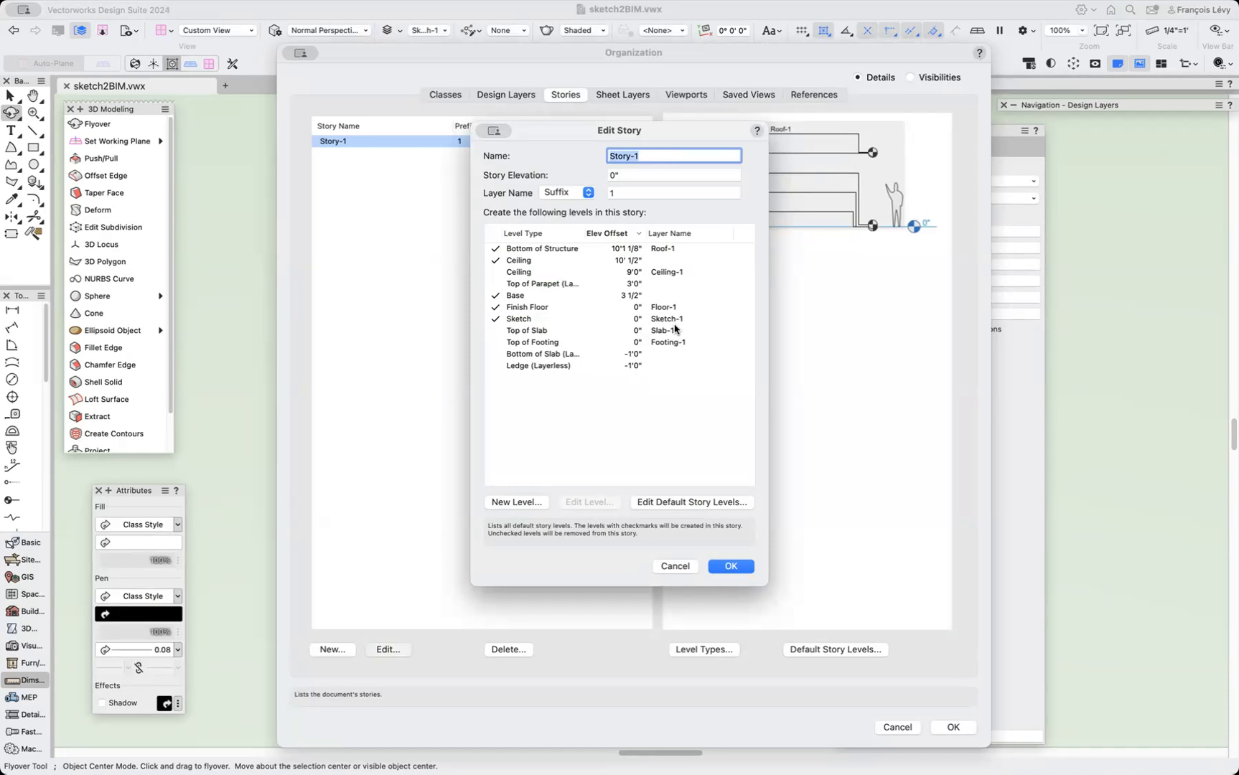
click(675, 566)
click(897, 727)
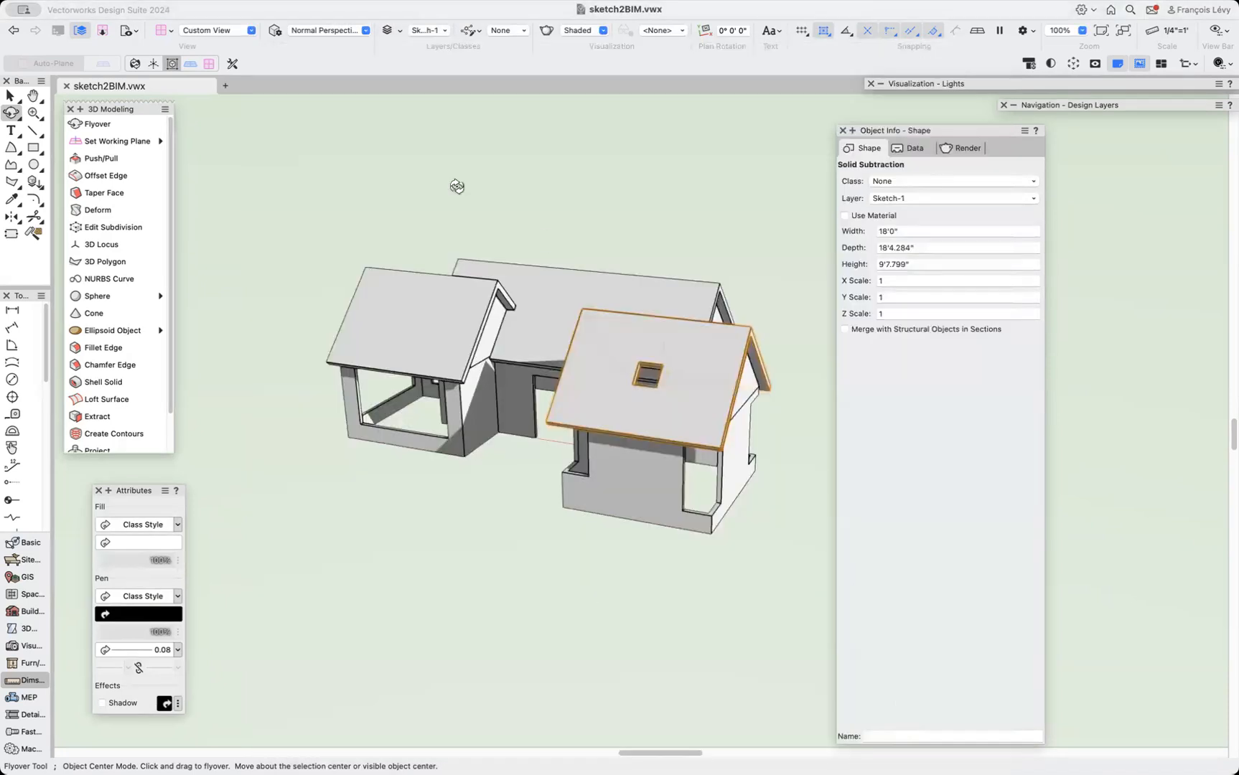
Review the 3D rendering preferences and the design layers' elevations and wall heights, closing both without changes.
click(274, 31)
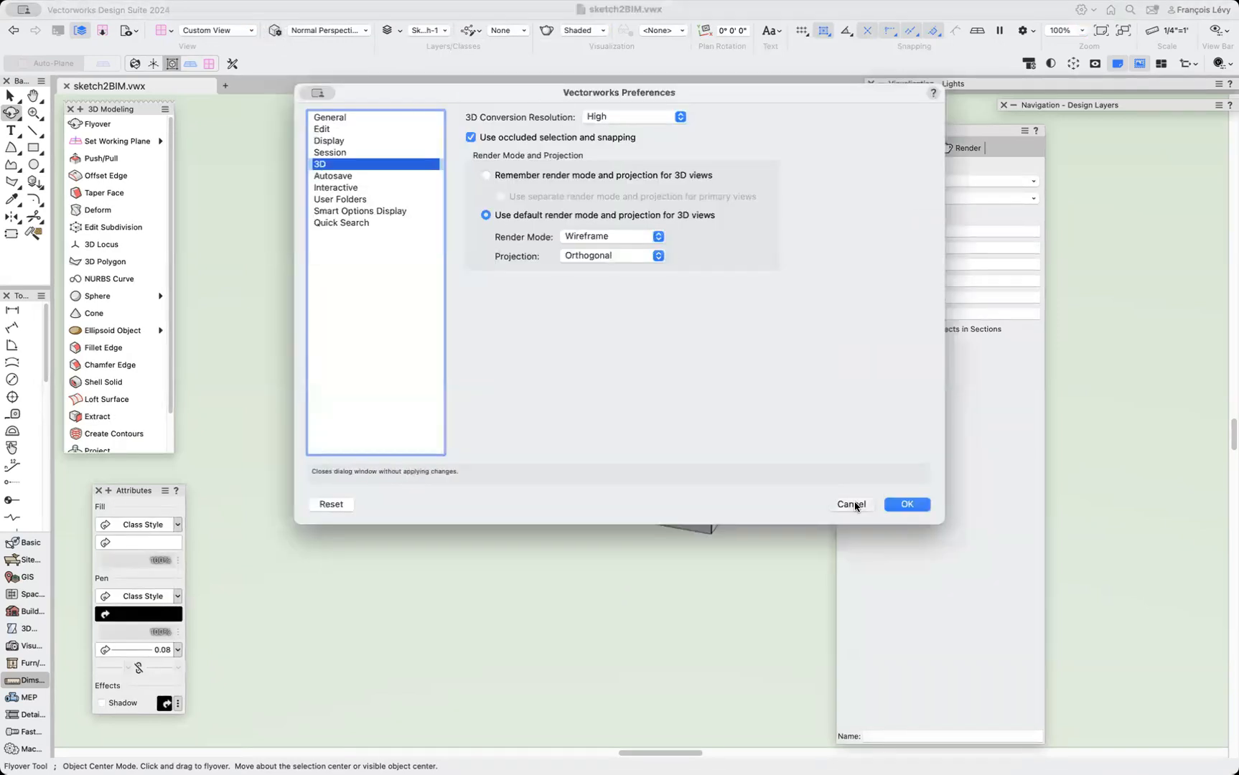
click(854, 504)
click(387, 30)
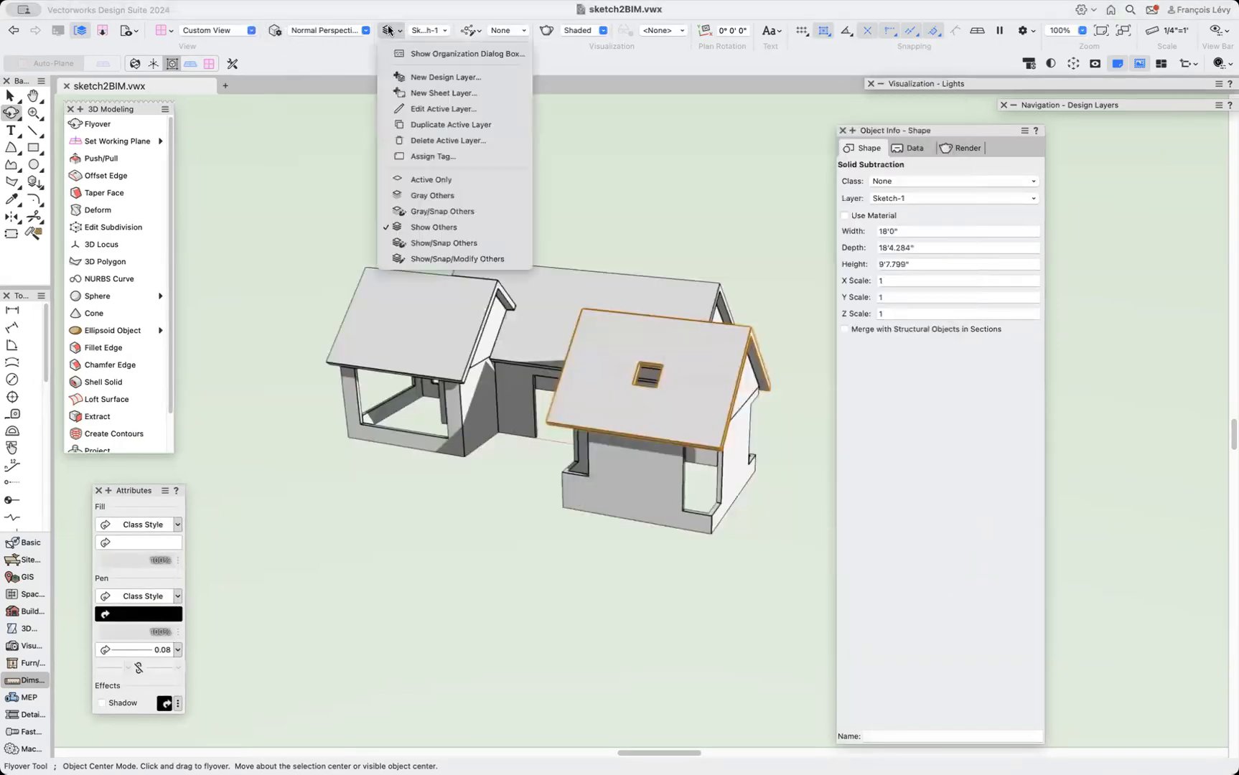
click(463, 53)
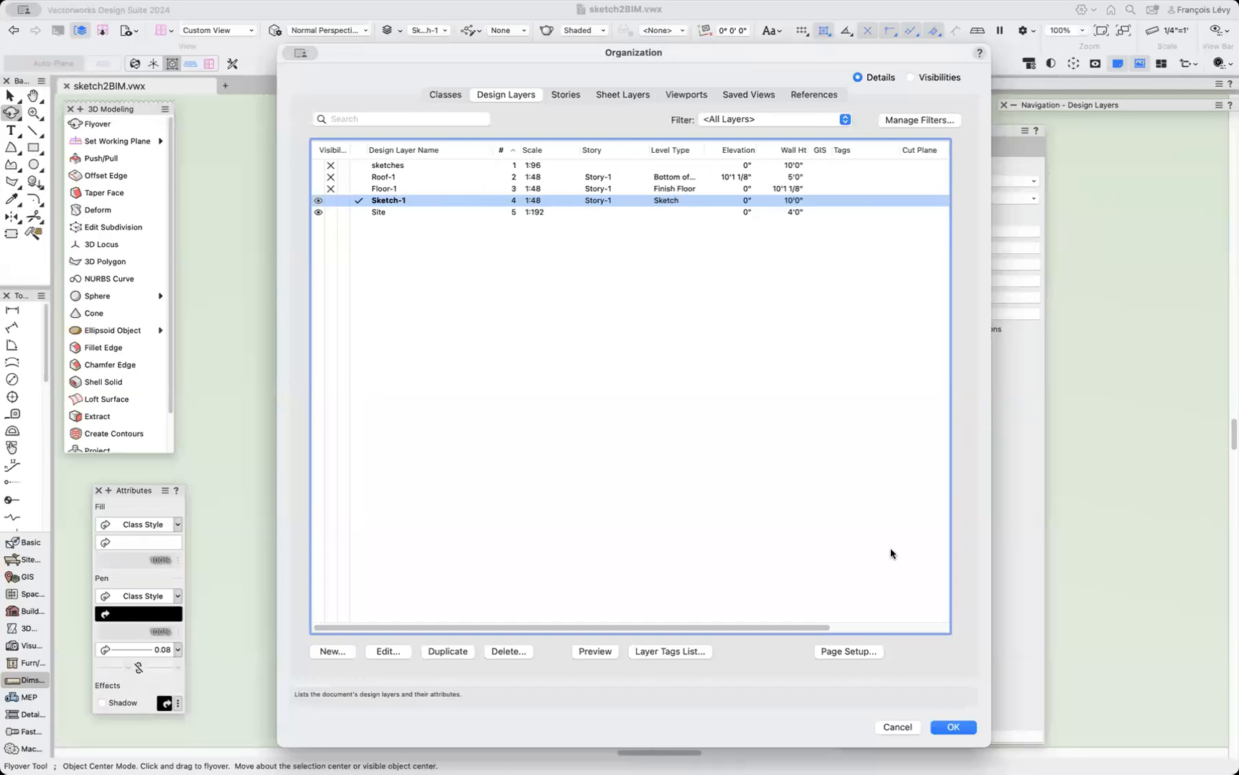
click(894, 728)
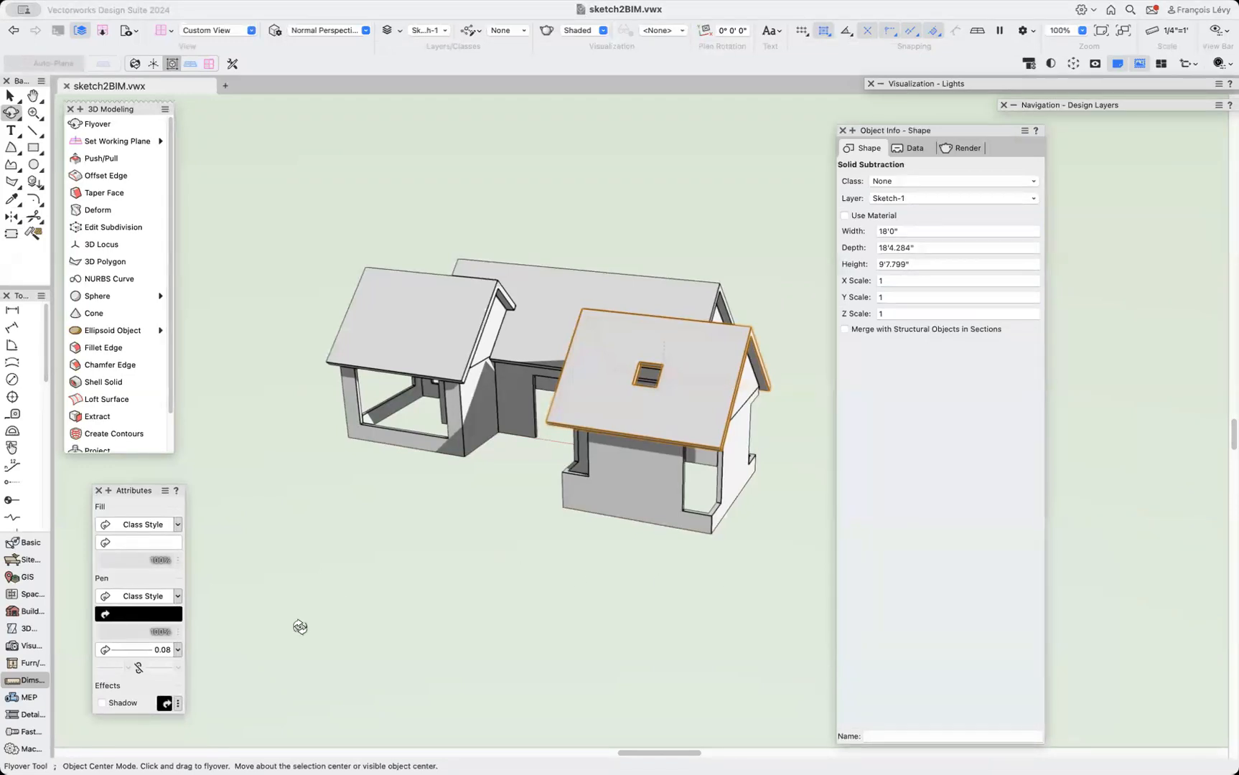
Switch to the 3 walls saved view and zoom in on the roof.
click(106, 30)
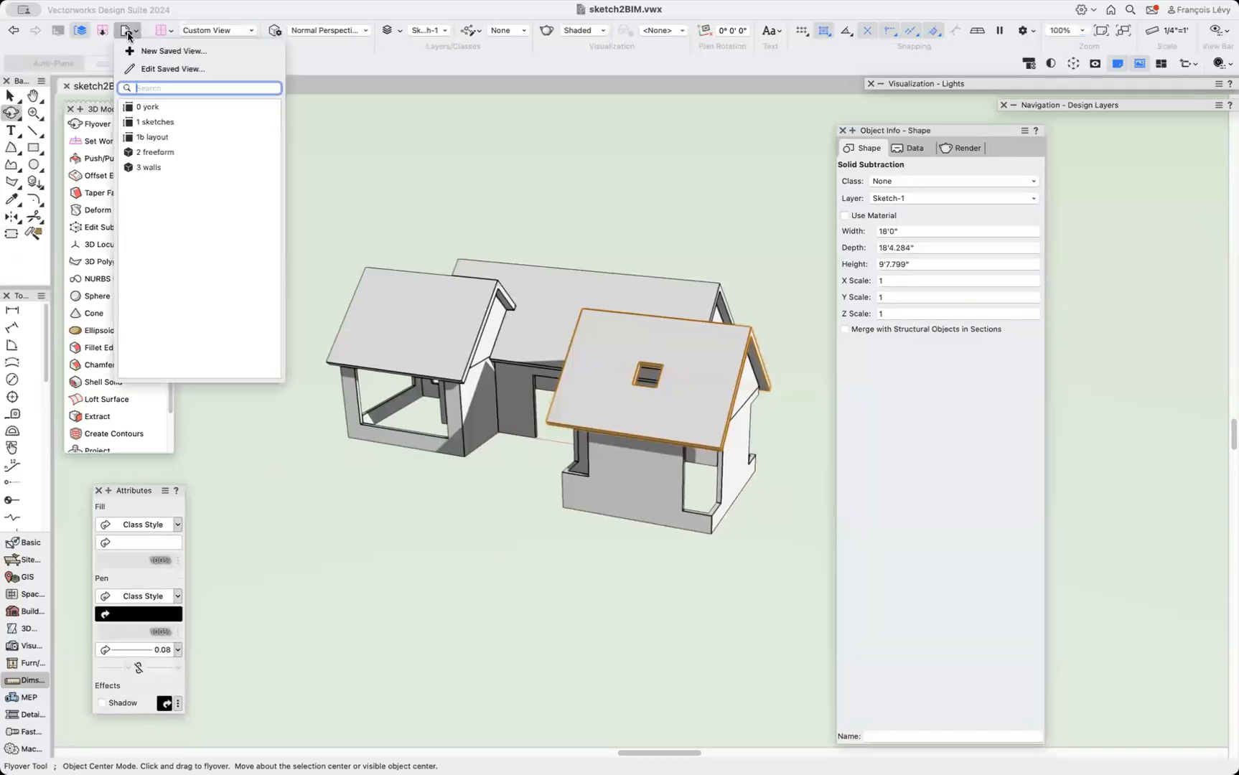
click(171, 168)
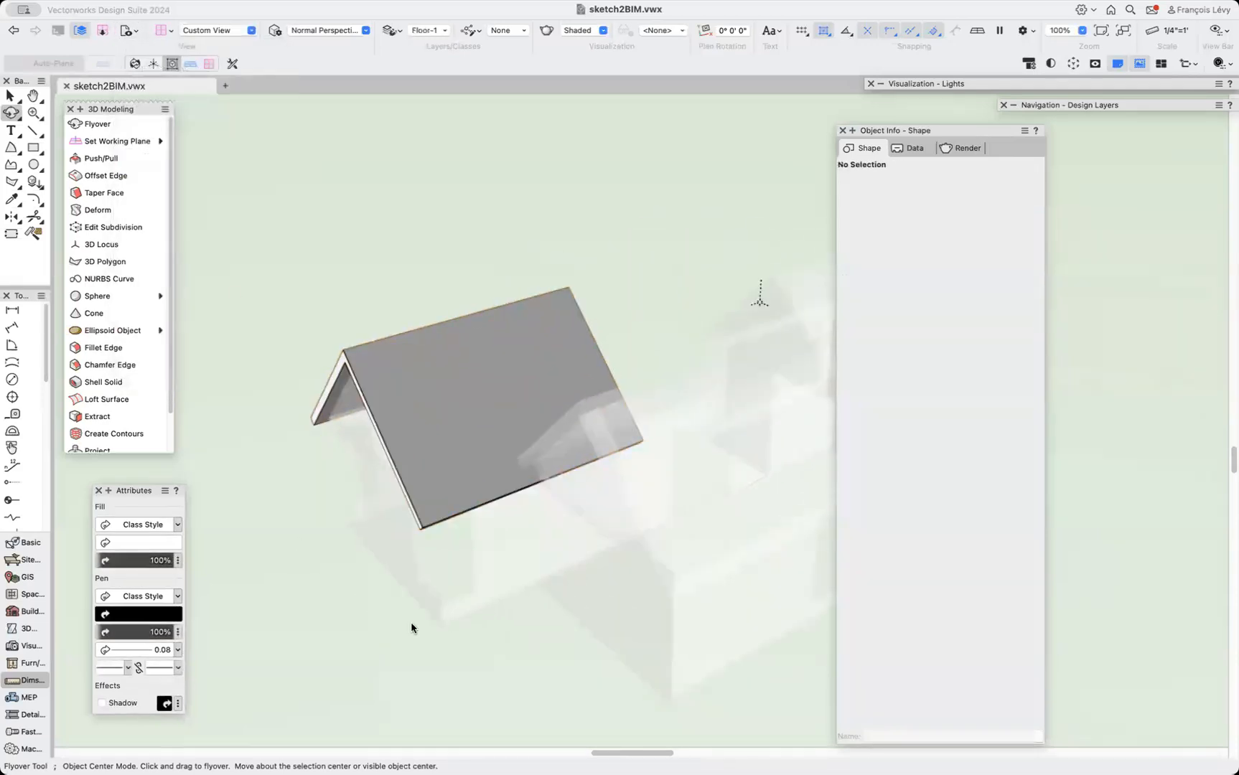
key(x)
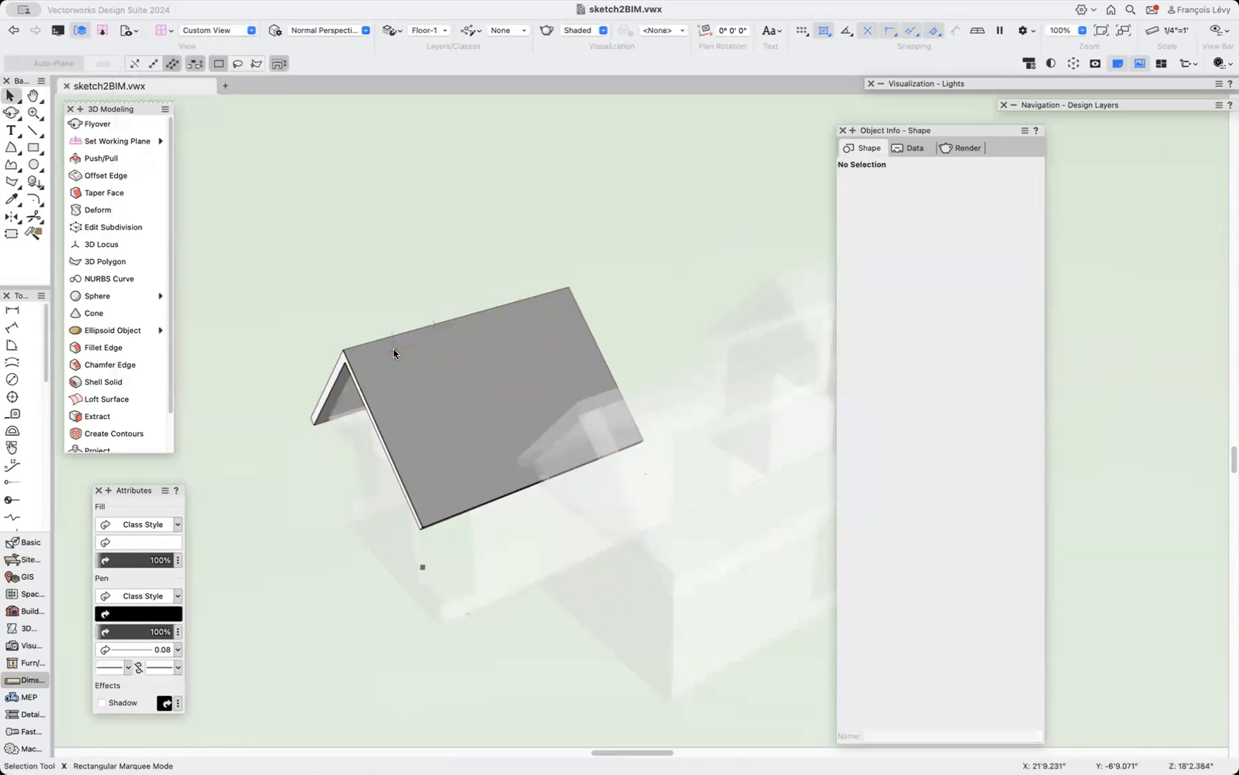
scroll(397, 352, up, 3)
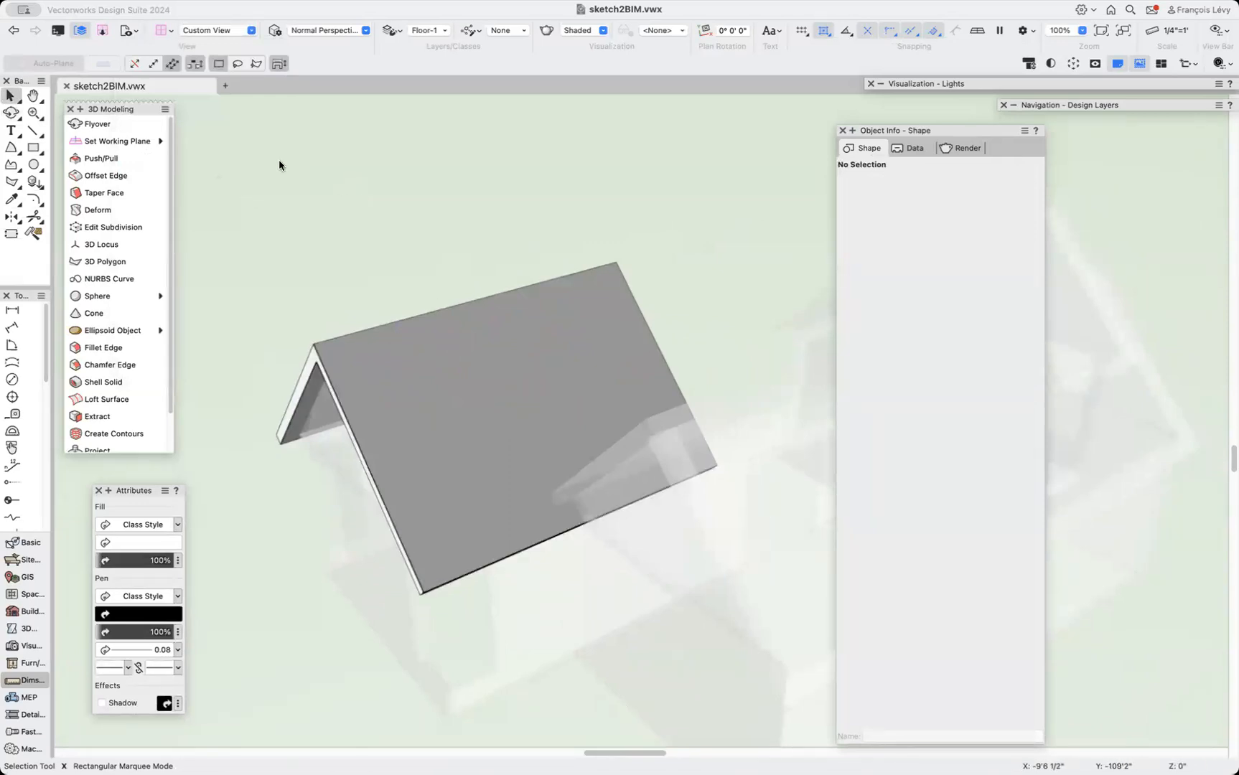
Switch to the 2 freeform saved view and select individual roof solids to inspect them.
click(127, 30)
click(170, 158)
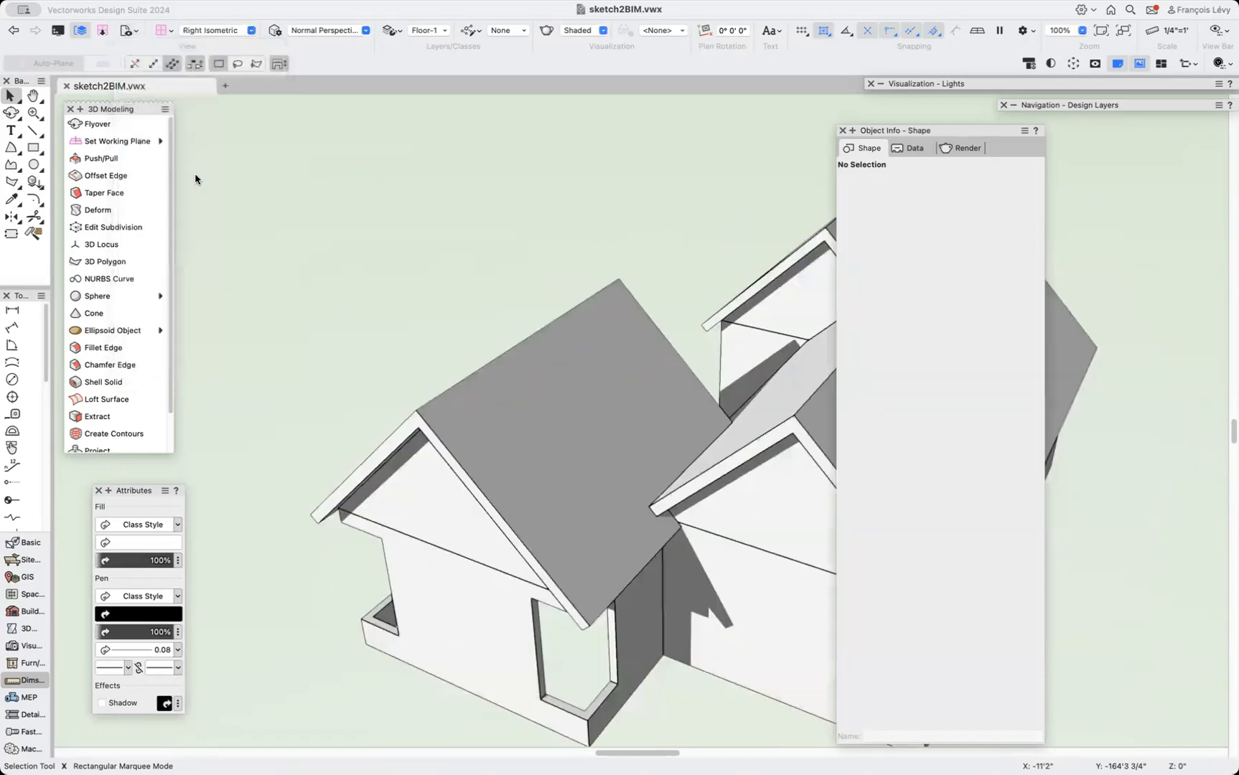
click(666, 421)
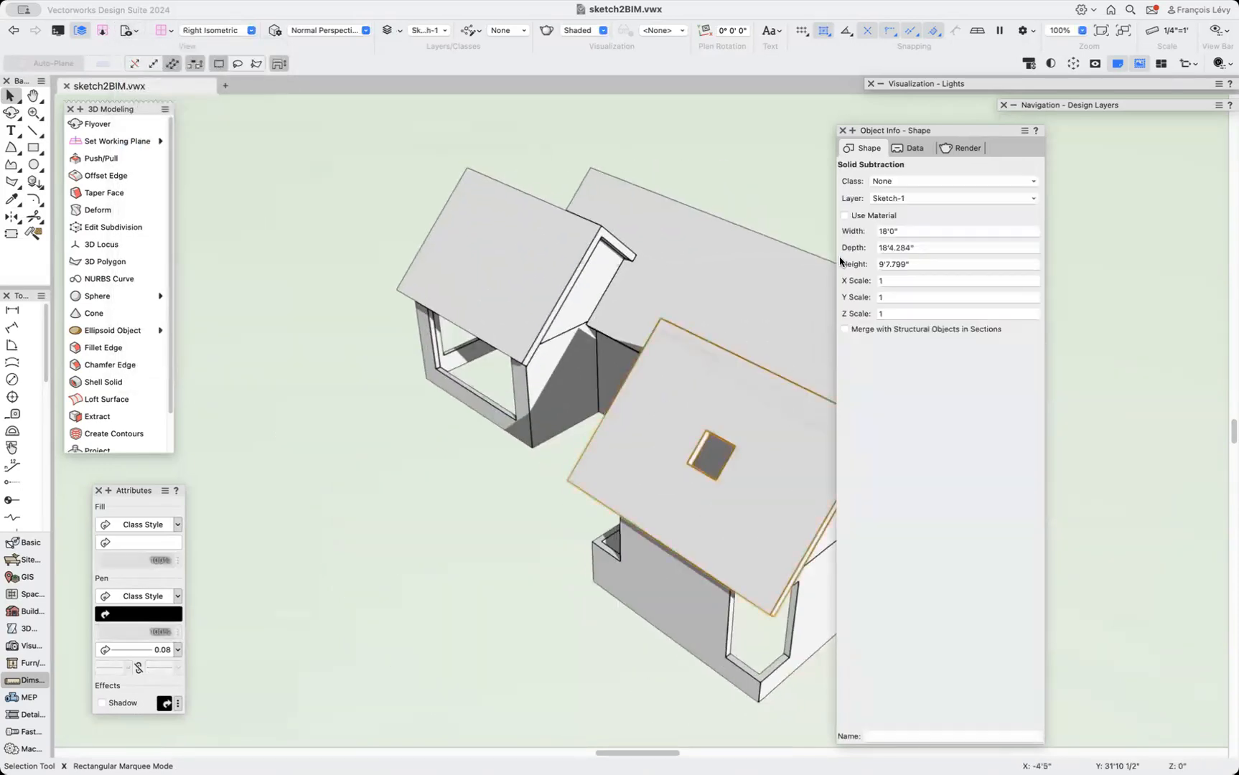
click(599, 256)
click(717, 280)
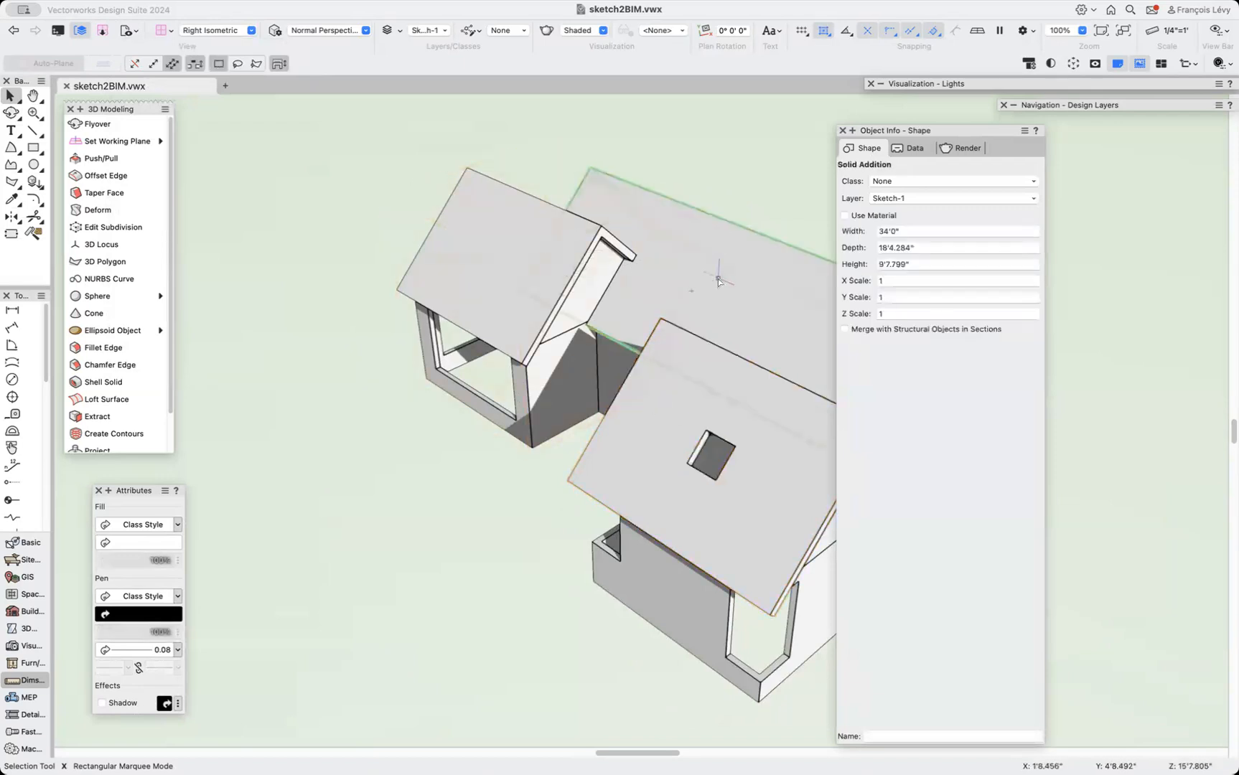
Select all objects, then delete the right wing's roof and undo the deletion.
click(560, 253)
key(super+a)
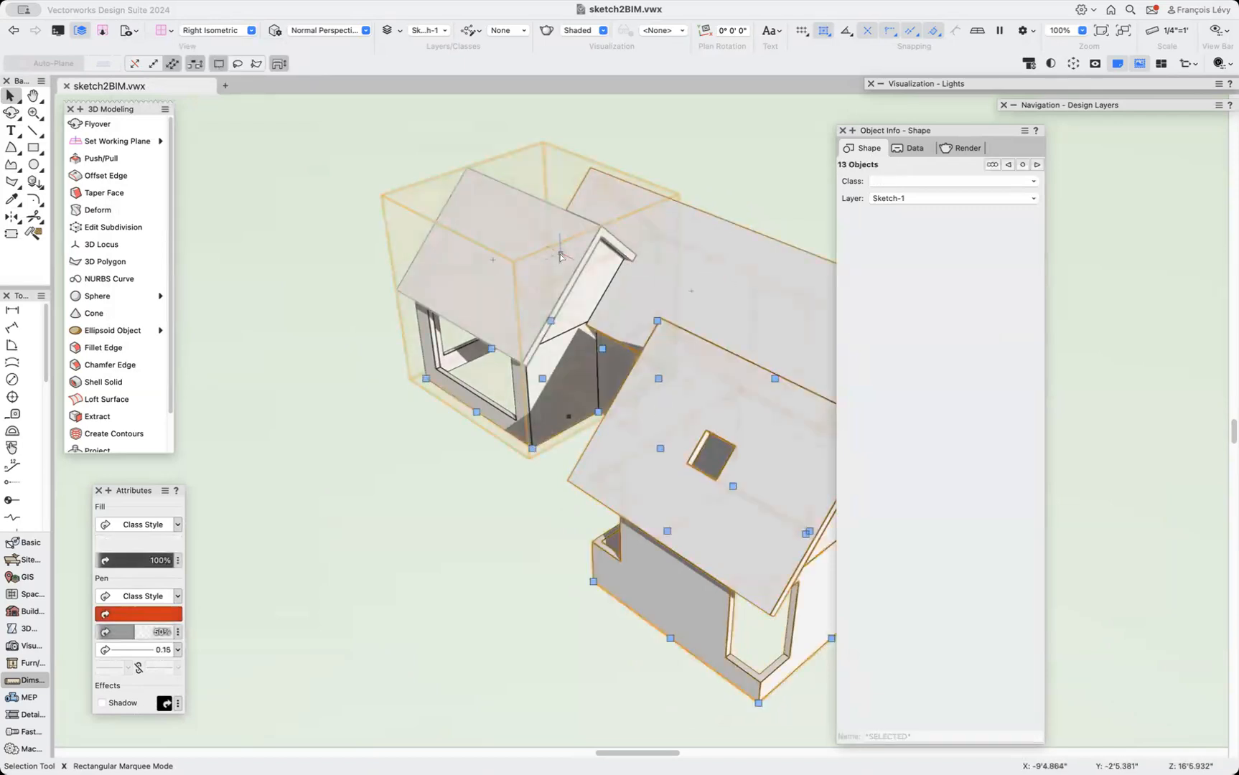
click(461, 458)
click(682, 363)
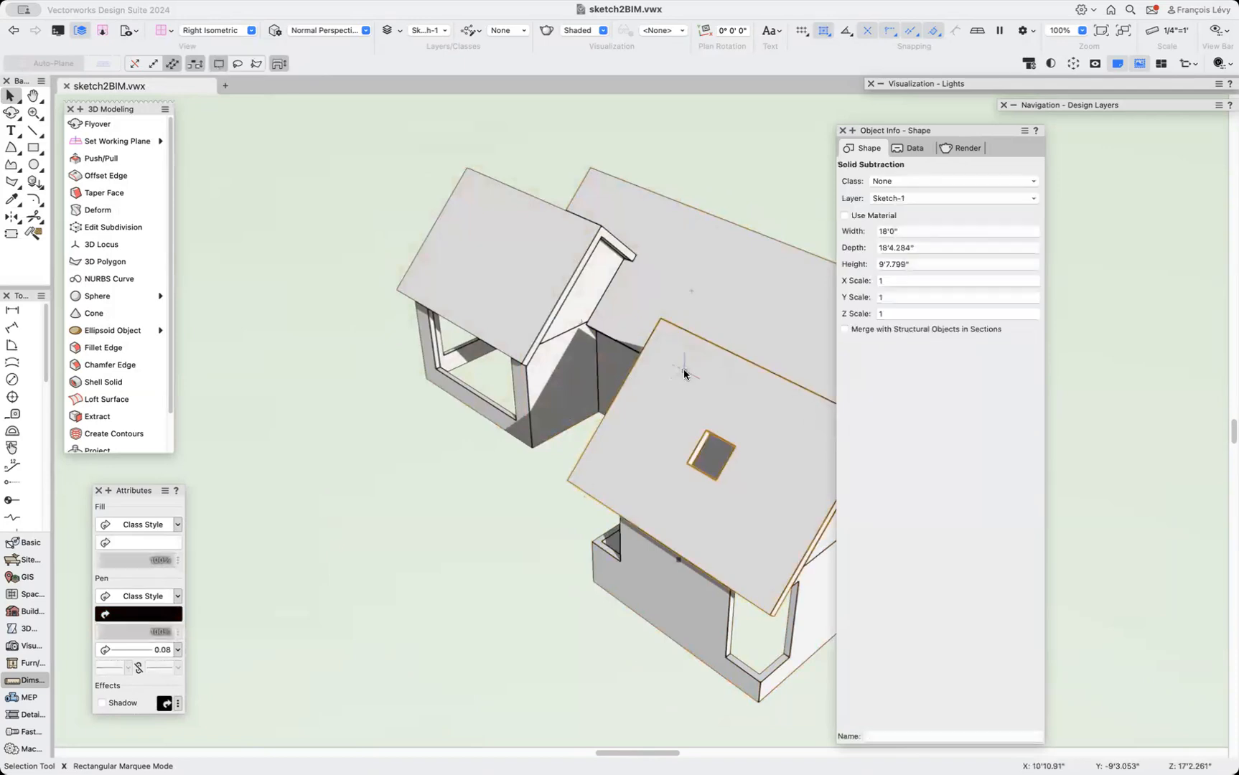
key(Delete)
key(super+z)
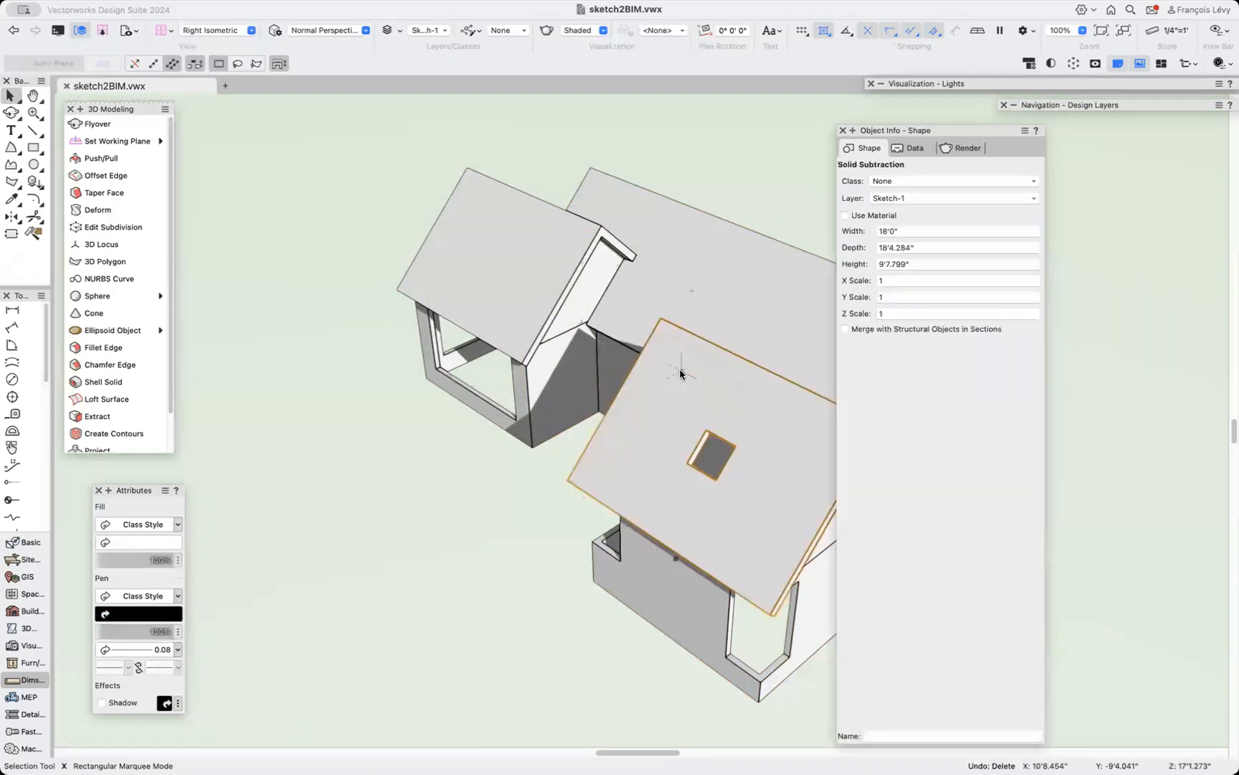
Switch back to the 3 walls saved view and move the Object Info palette aside.
click(136, 32)
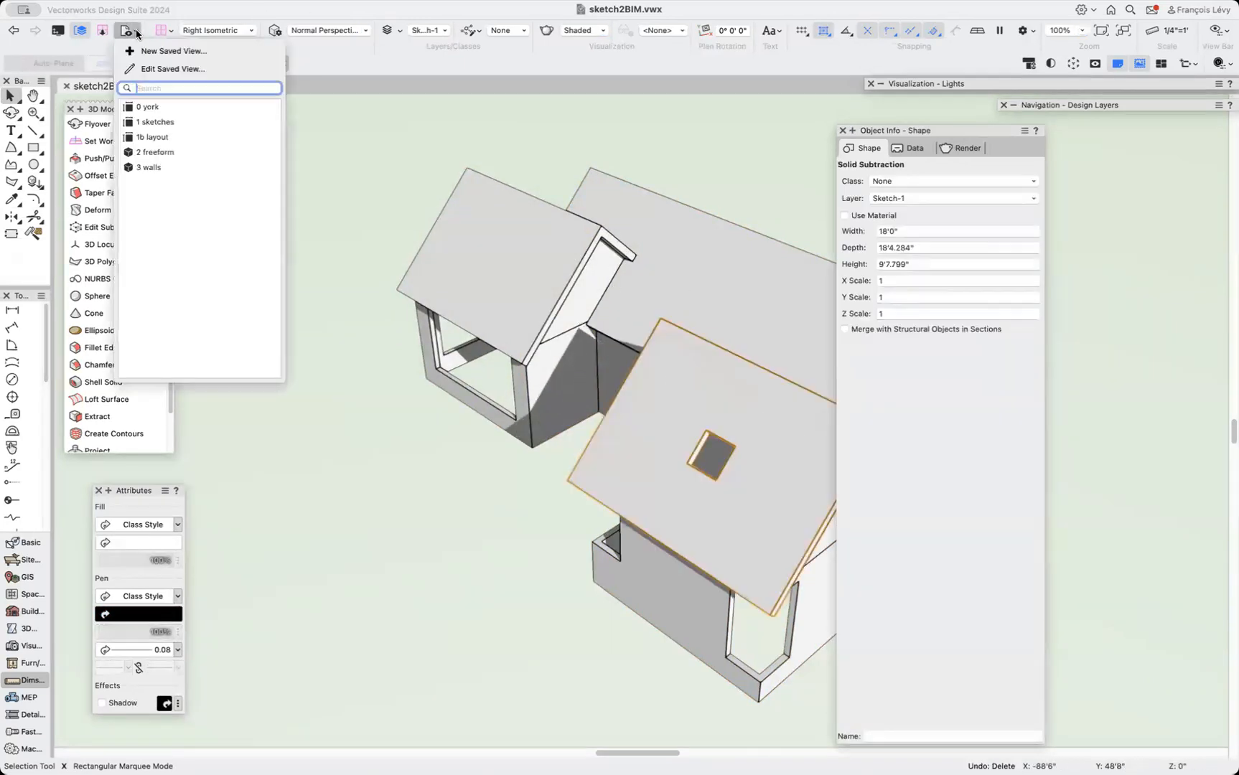
click(170, 167)
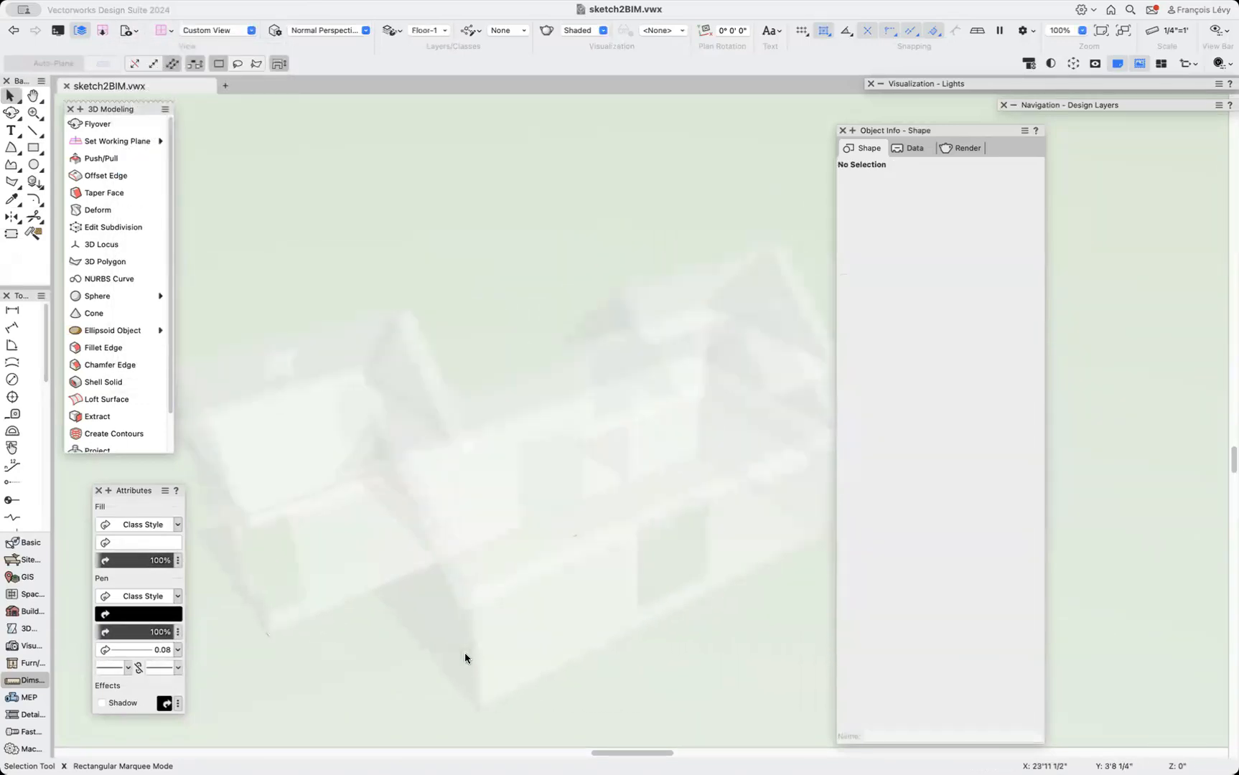
click(127, 30)
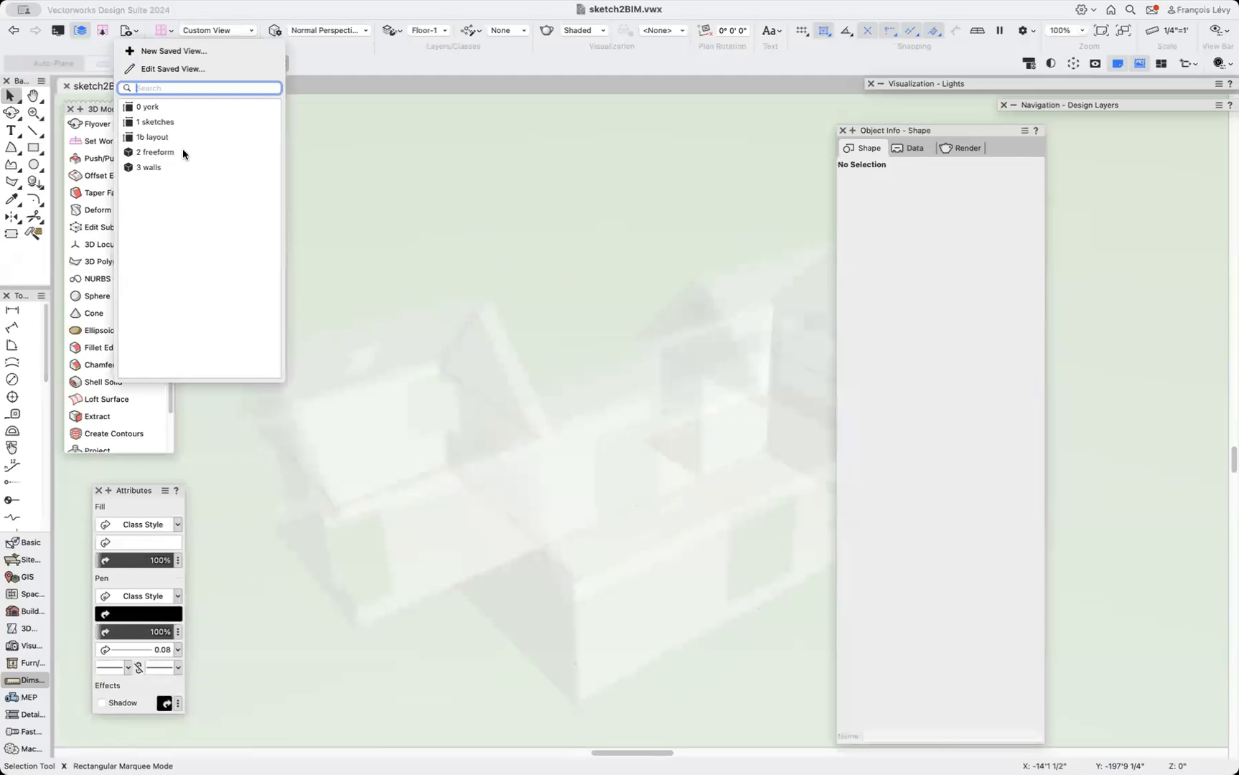
click(448, 183)
drag(956, 131, 1123, 112)
key(9)
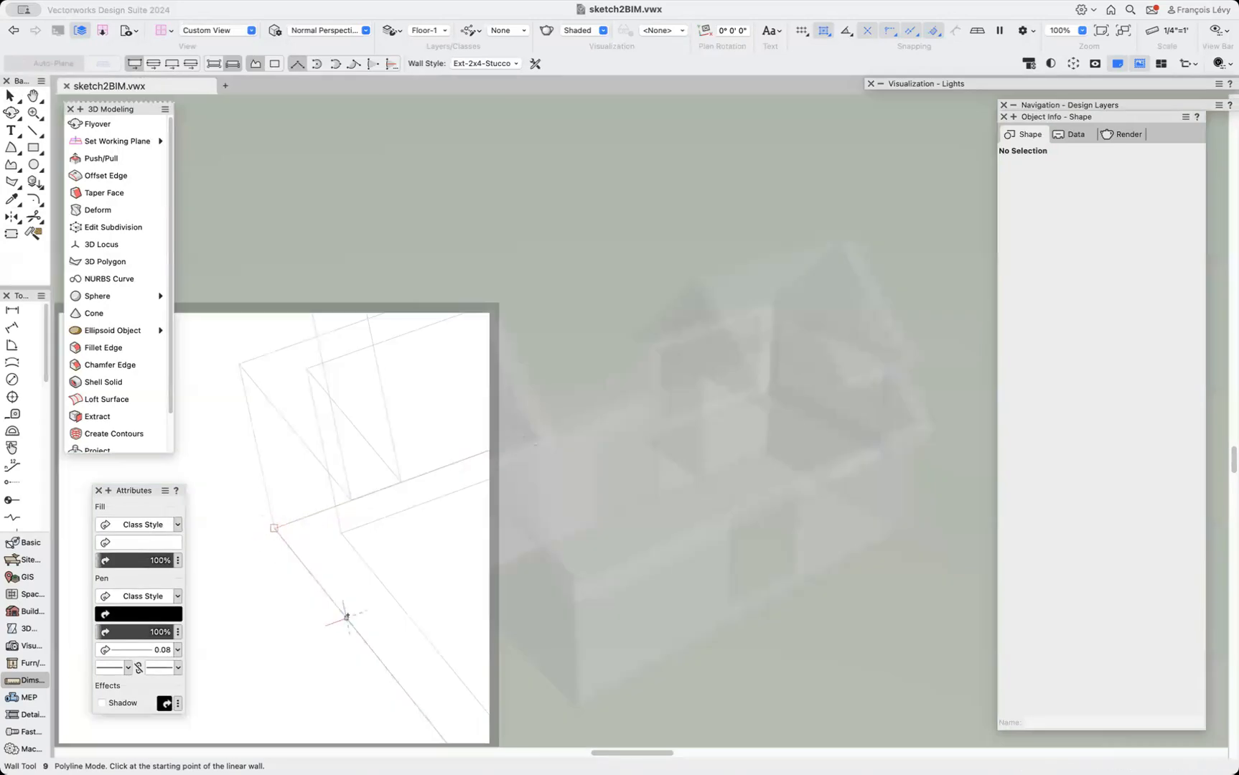
click(273, 528)
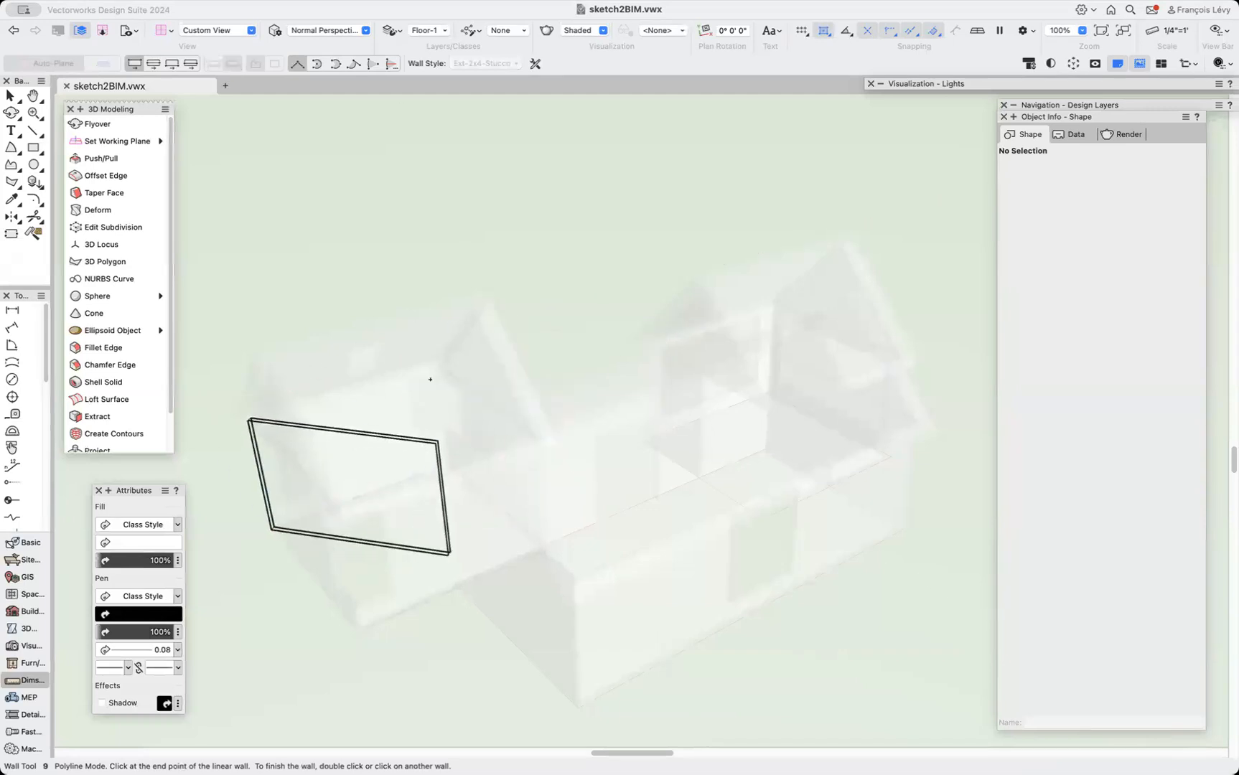
key(Escape)
key(x)
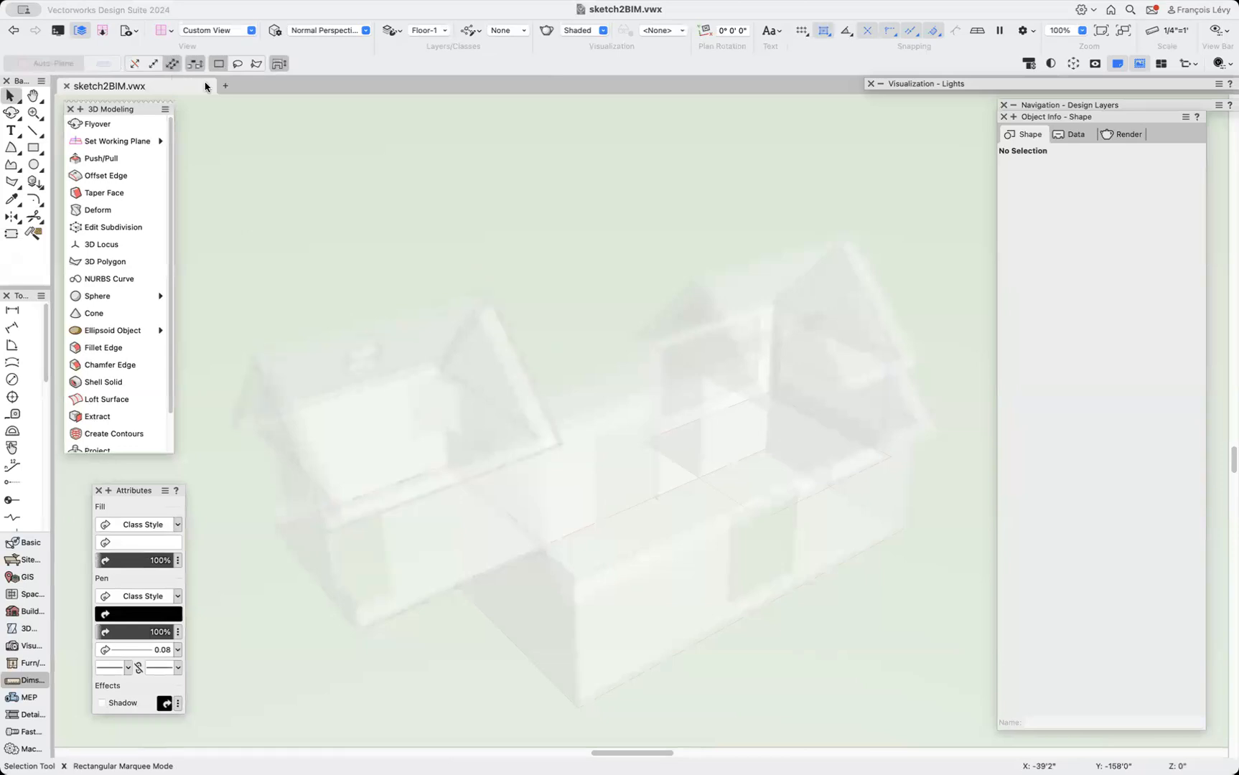
Set the 3D view to be relative to the layer plane instead of the working plane.
click(165, 34)
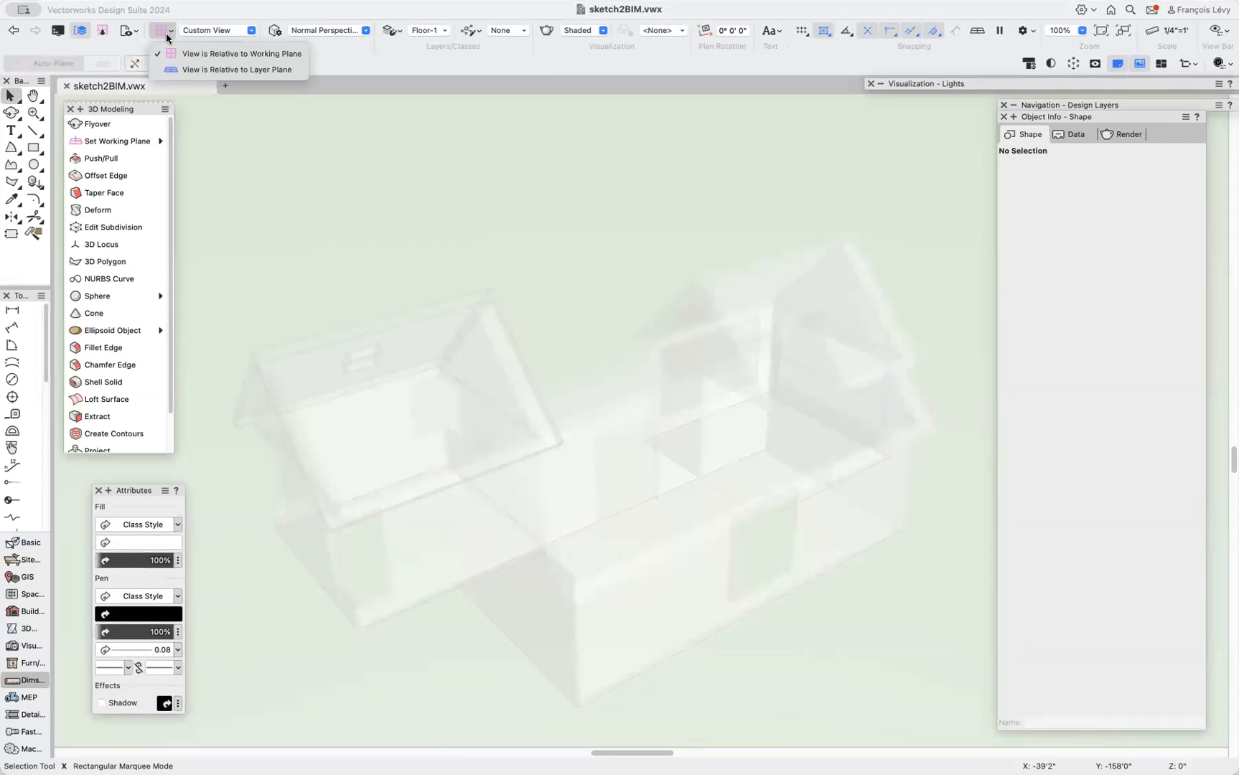
click(172, 70)
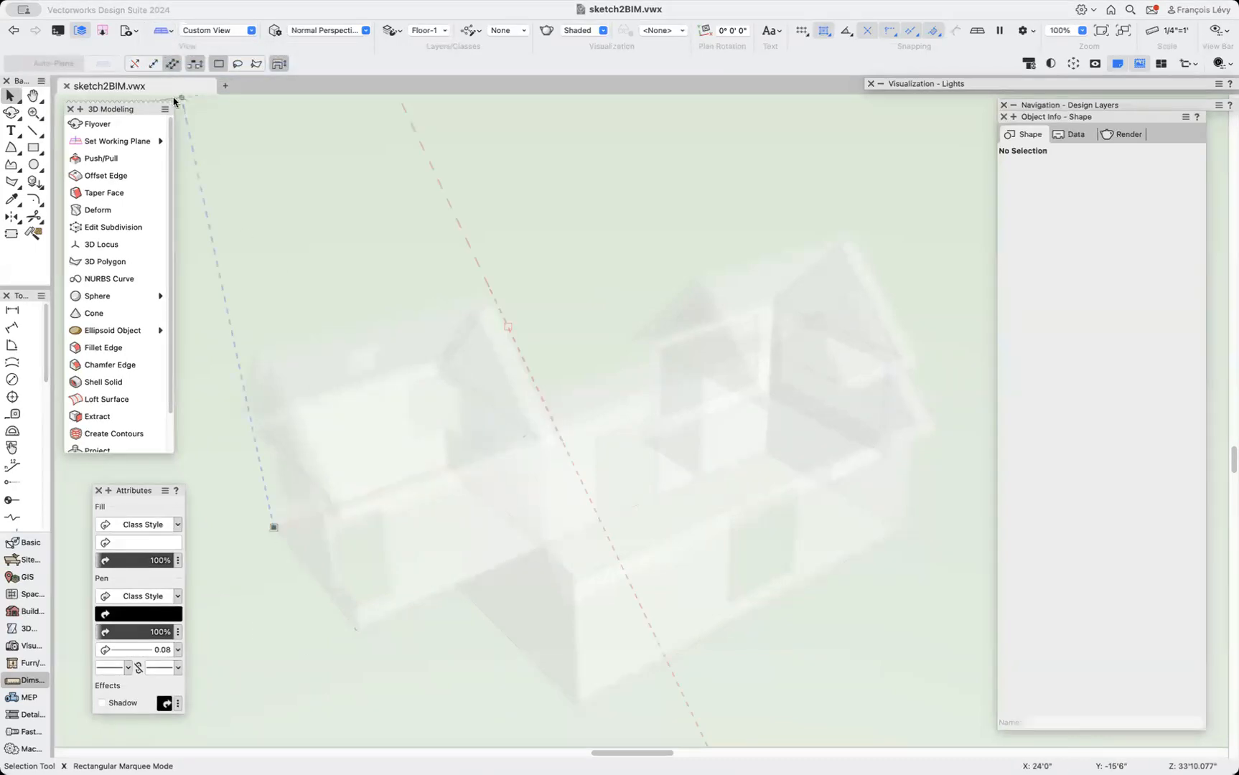
Draw a two-segment wall on the floor layer and delete it.
key(9)
click(273, 528)
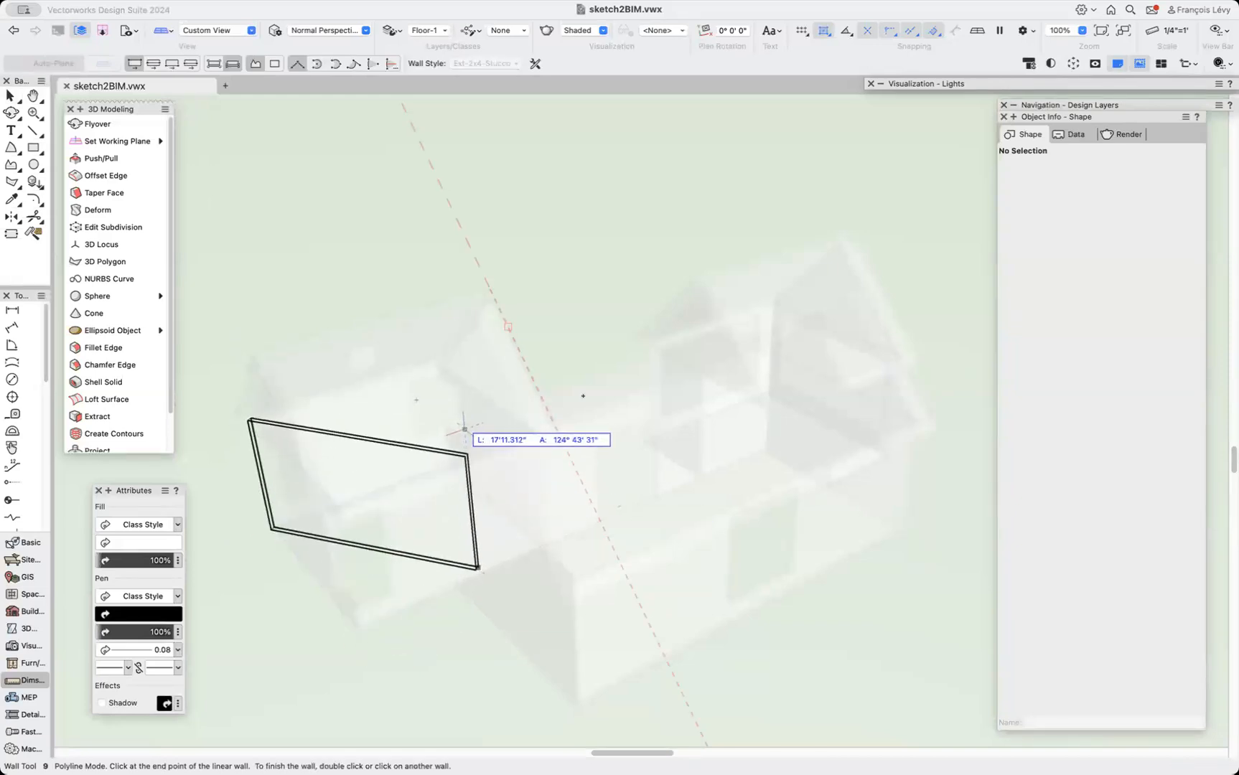
click(679, 353)
double_click(671, 592)
key(Delete)
key(x)
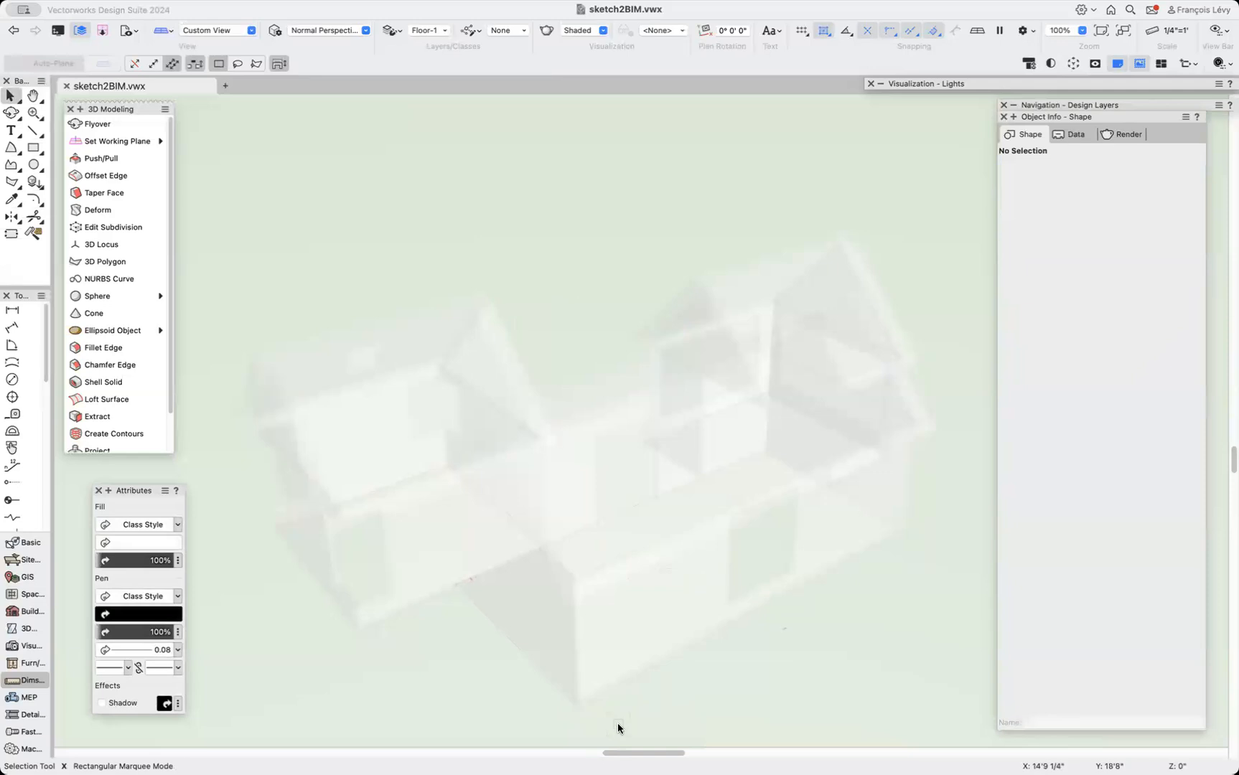
key(n)
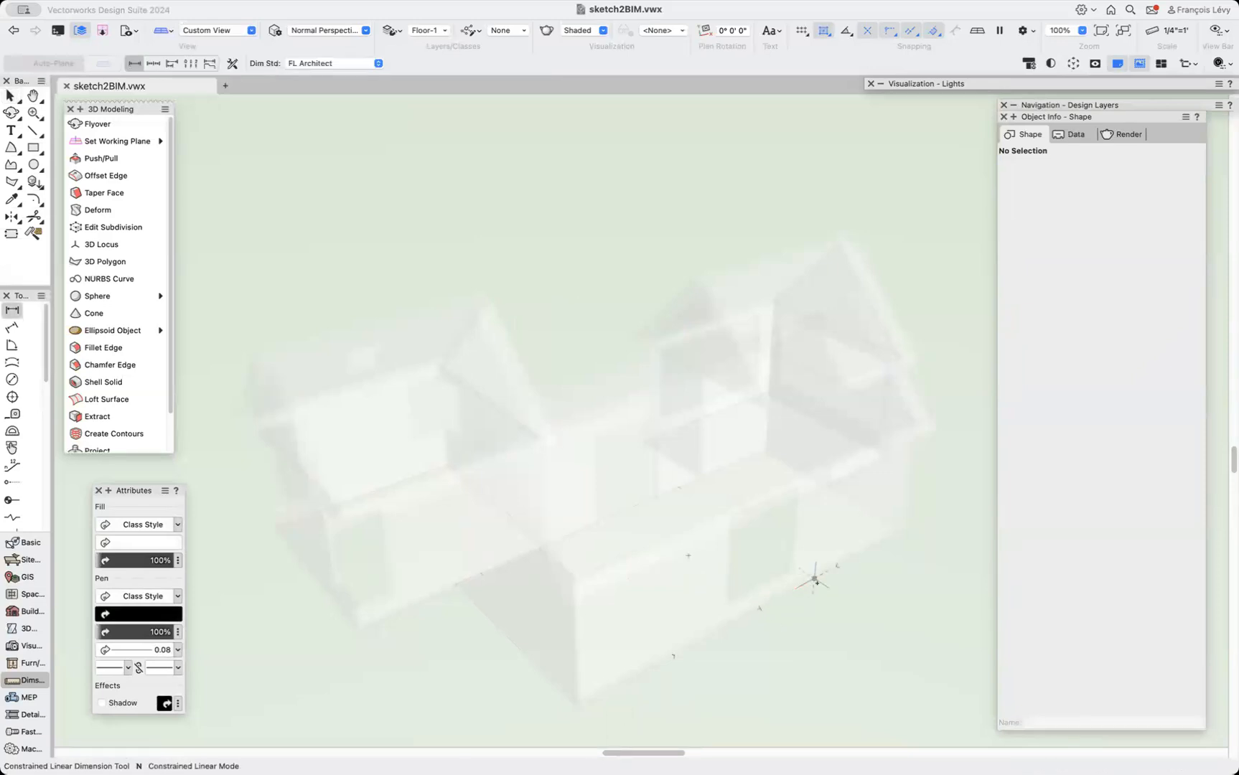
key(x)
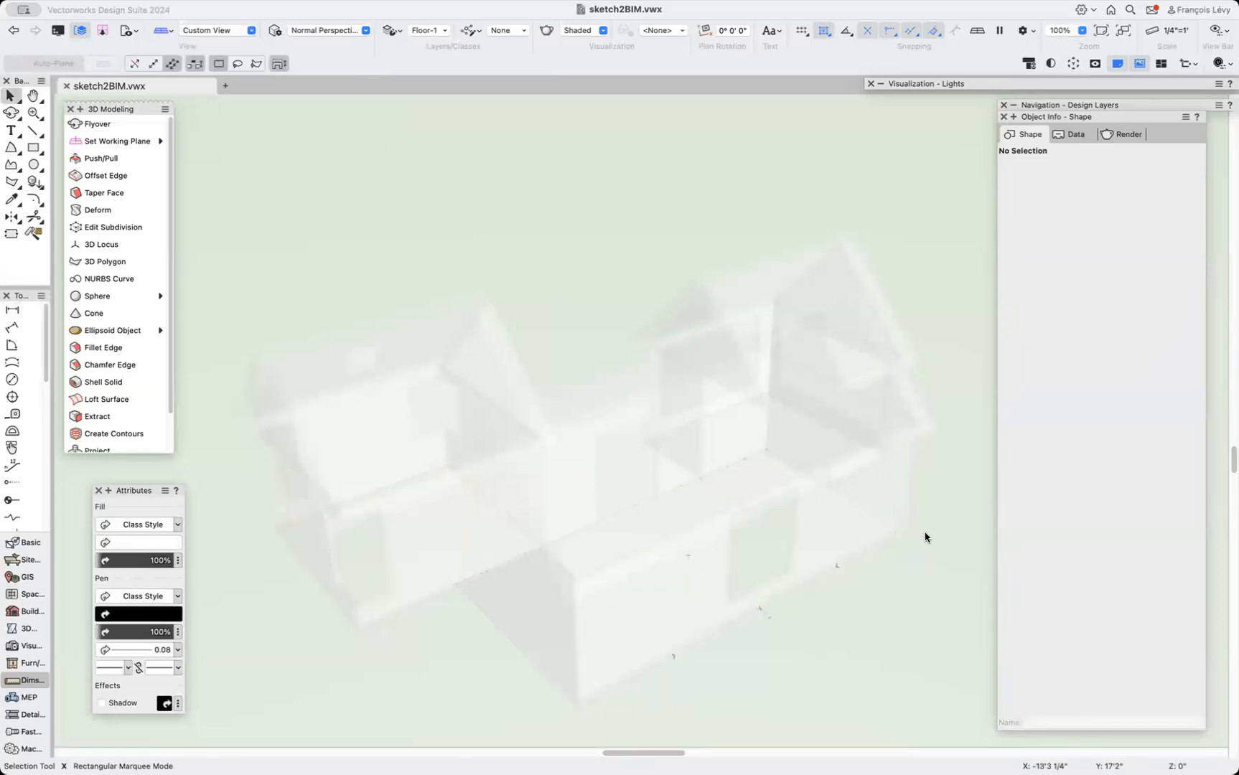
Try to draw a polyline wall along the building's edges starting from the right wing's front corner.
key(9)
click(904, 529)
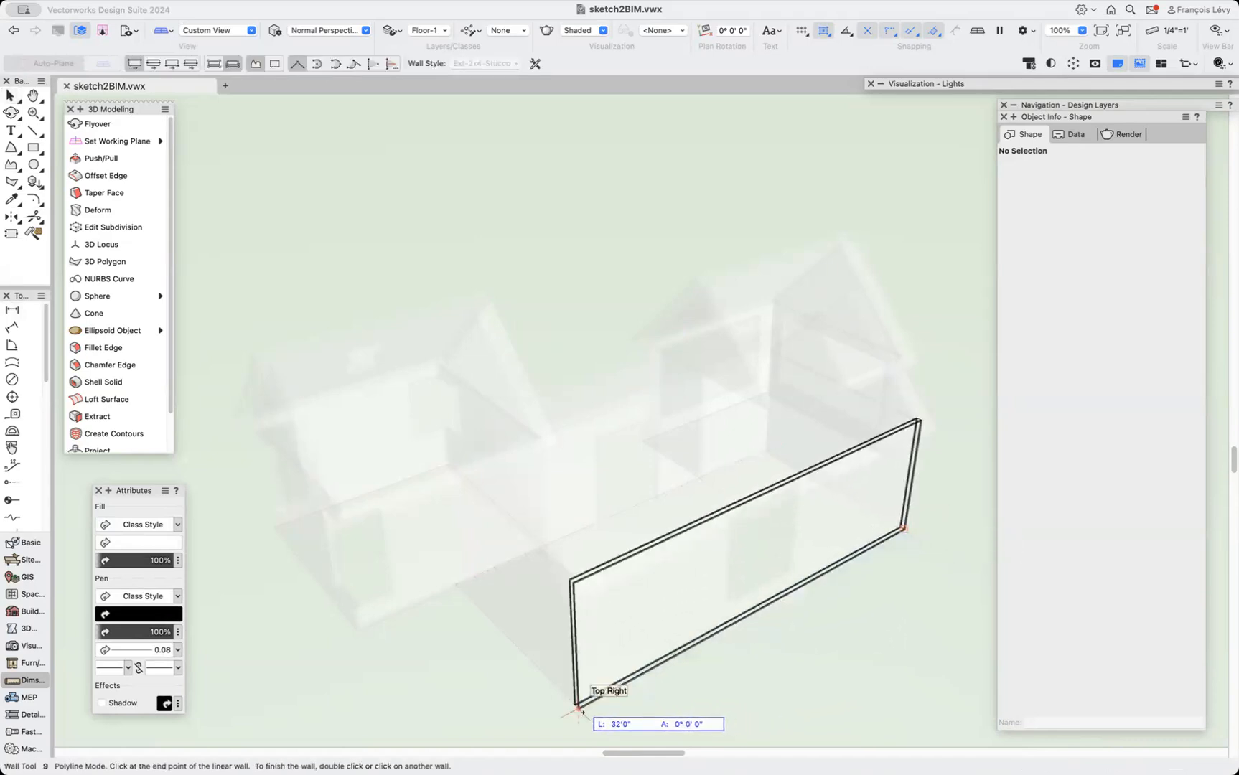
click(578, 709)
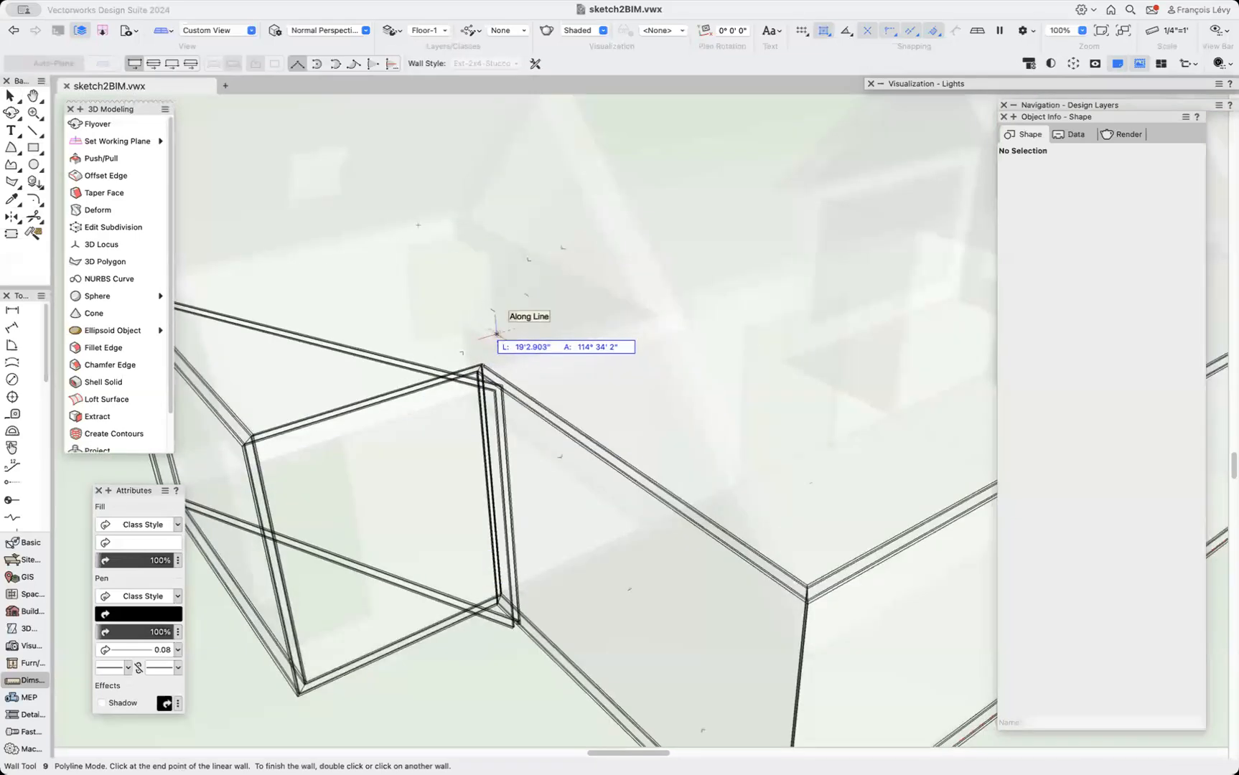
click(481, 387)
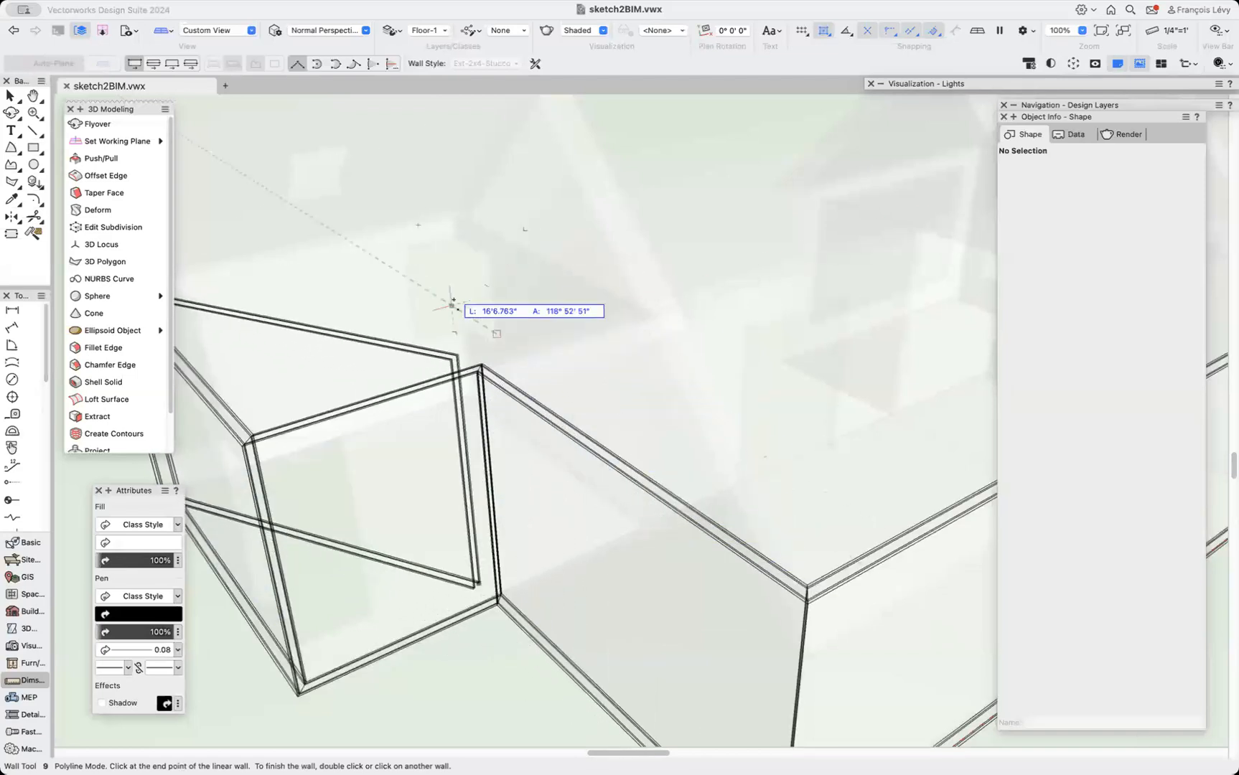
key(semicolon)
drag(529, 271, 541, 311)
scroll(541, 311, down, 4)
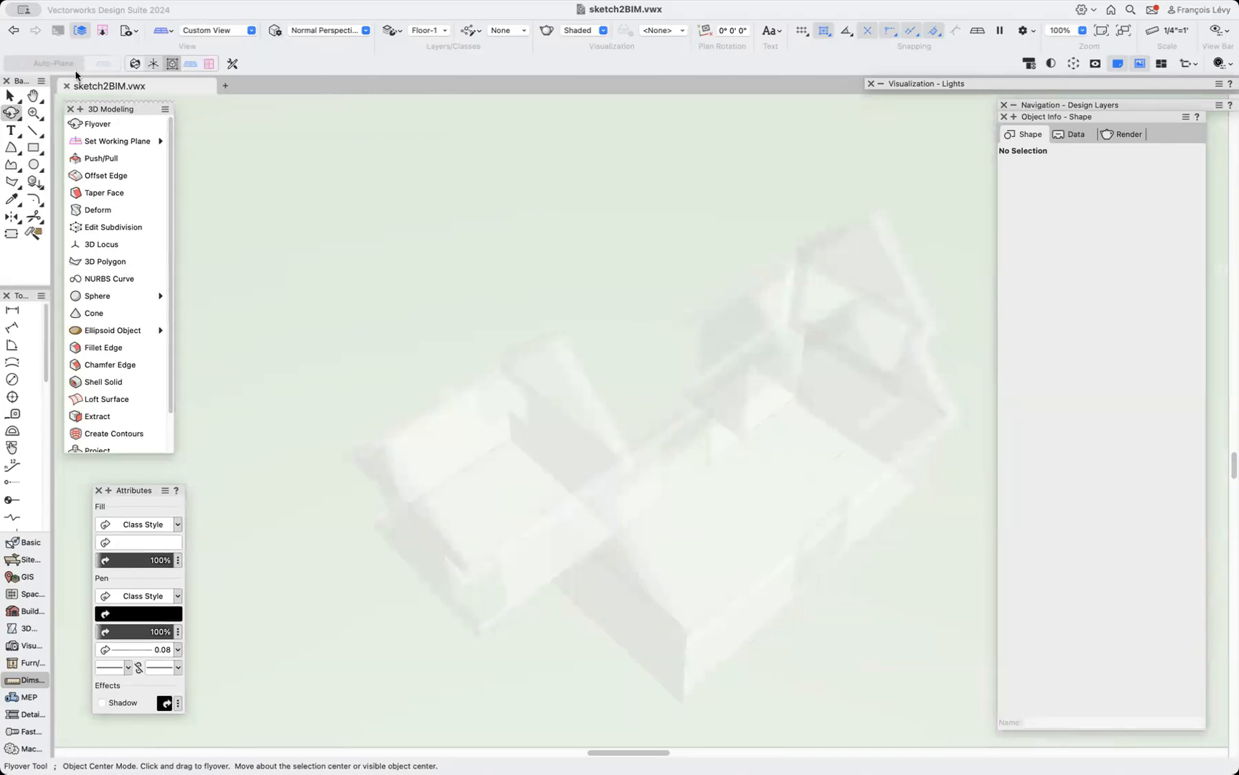
Switch to the 2 freeform saved view and select the three building wing solids.
click(136, 36)
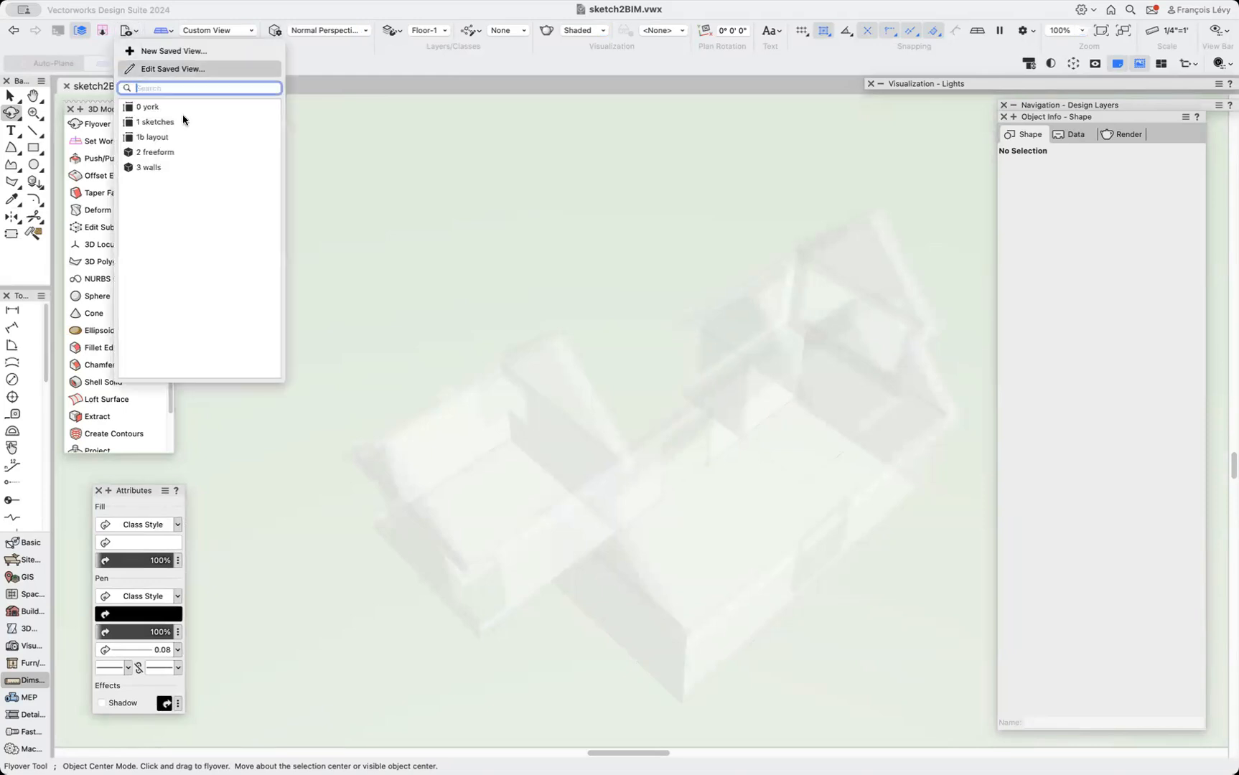
click(185, 151)
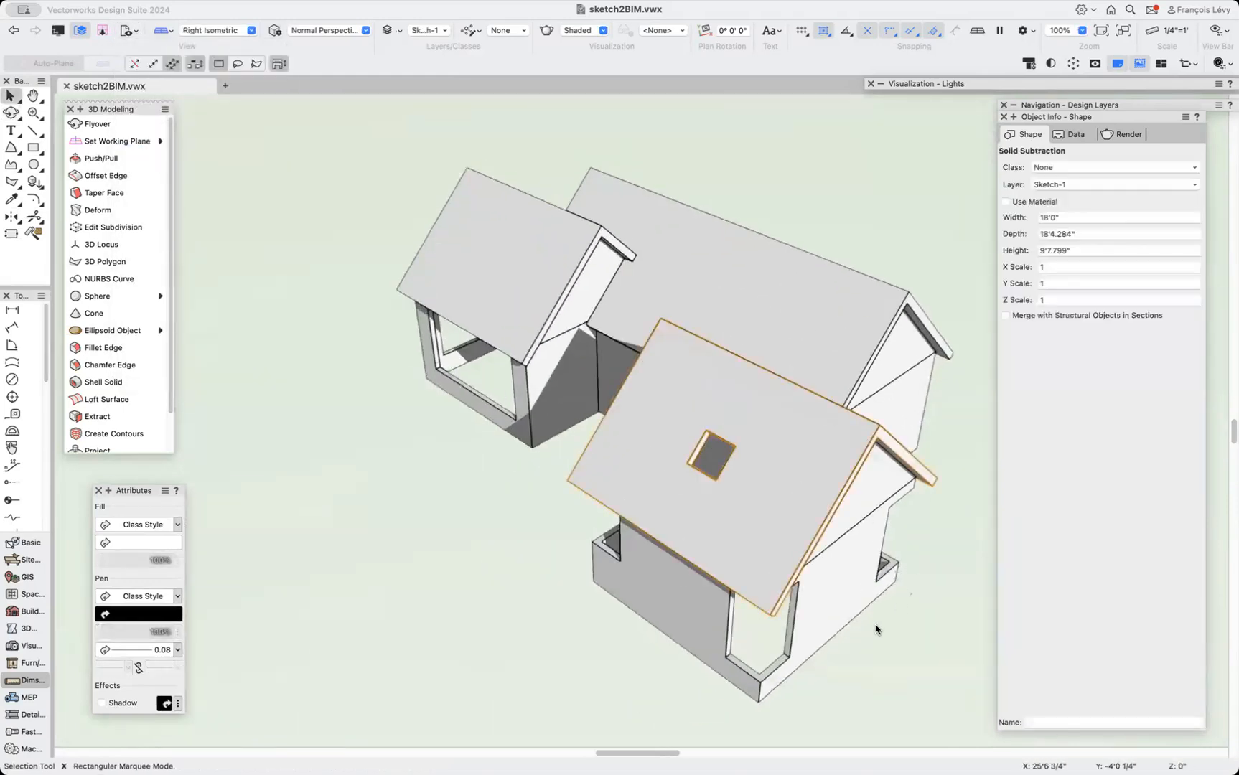
click(843, 584)
shift+click(922, 403)
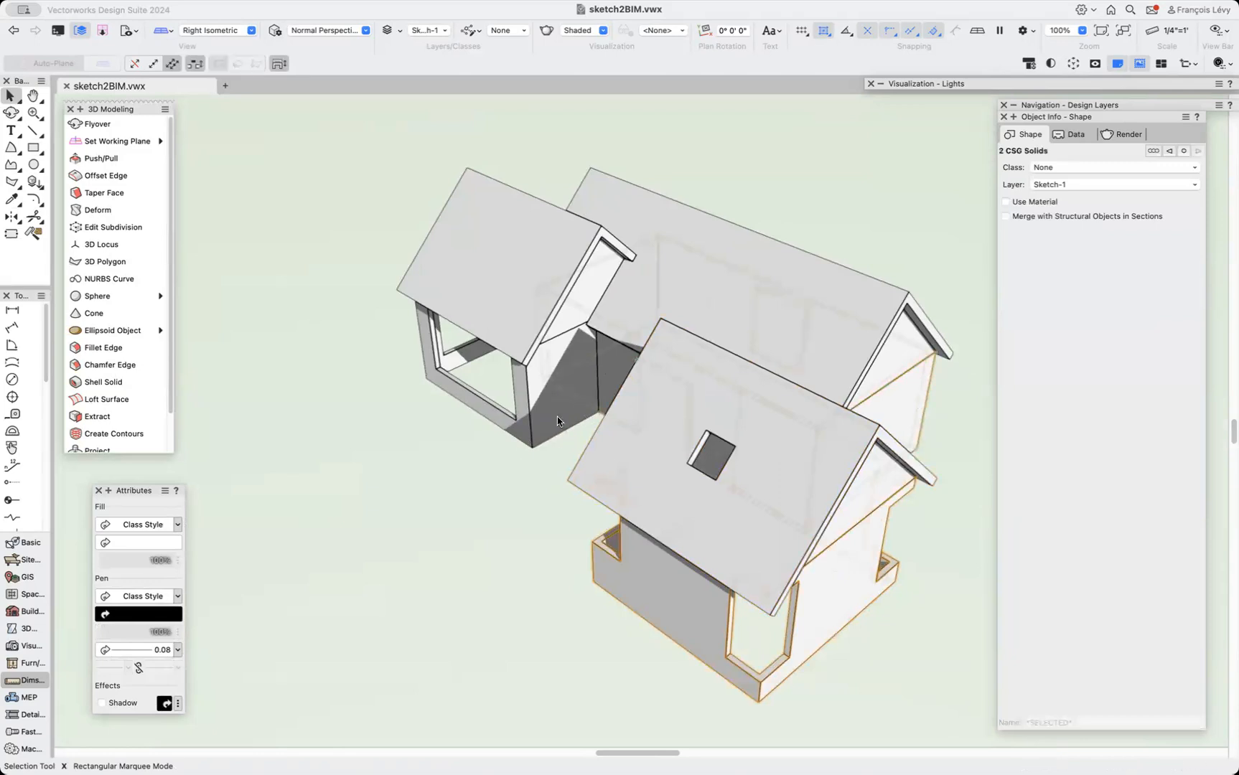
shift+click(585, 418)
click(459, 549)
click(549, 413)
click(527, 492)
click(533, 432)
shift+click(621, 356)
shift+click(664, 633)
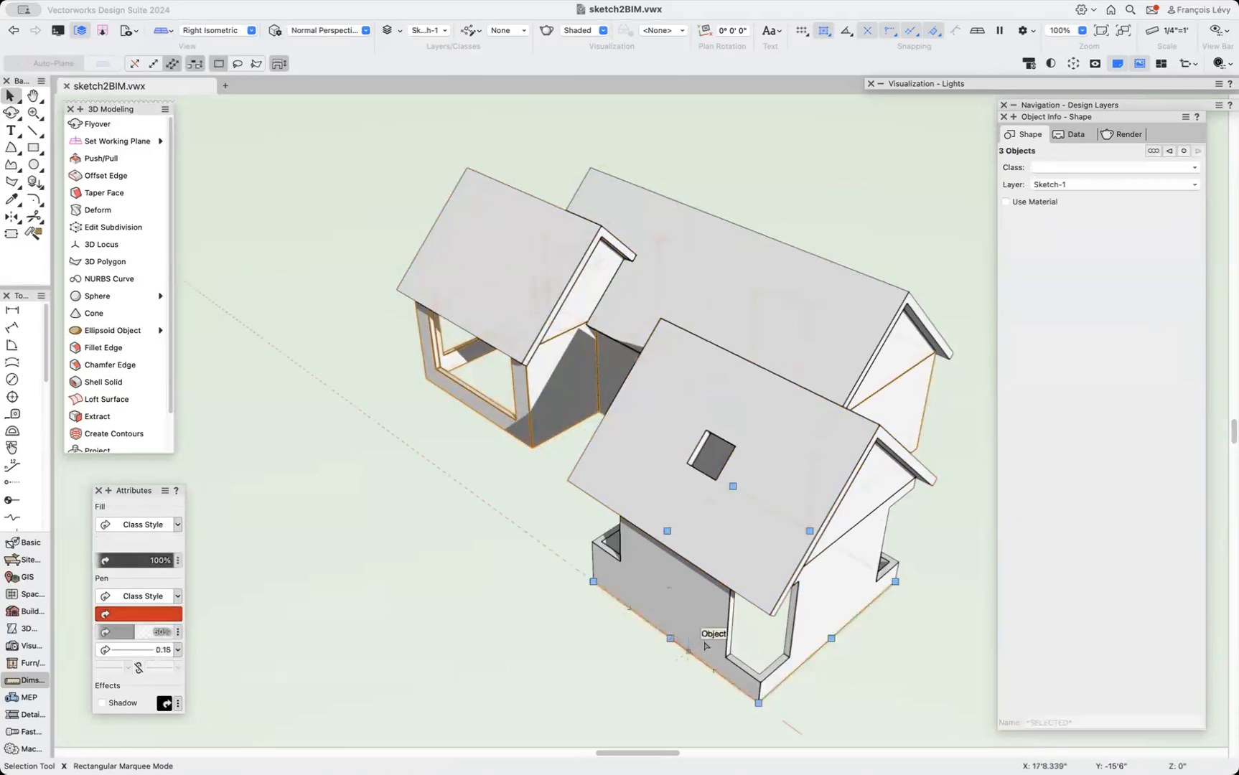
click(832, 619)
shift+click(921, 411)
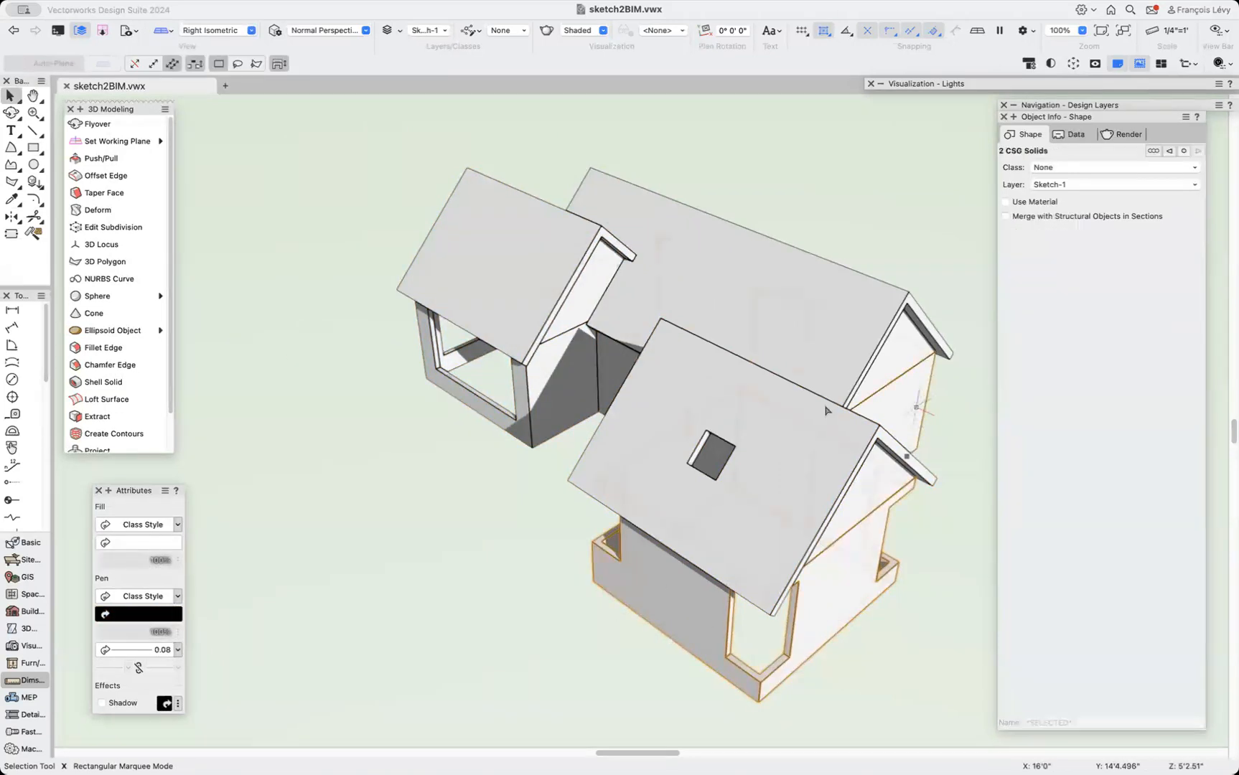
shift+click(556, 396)
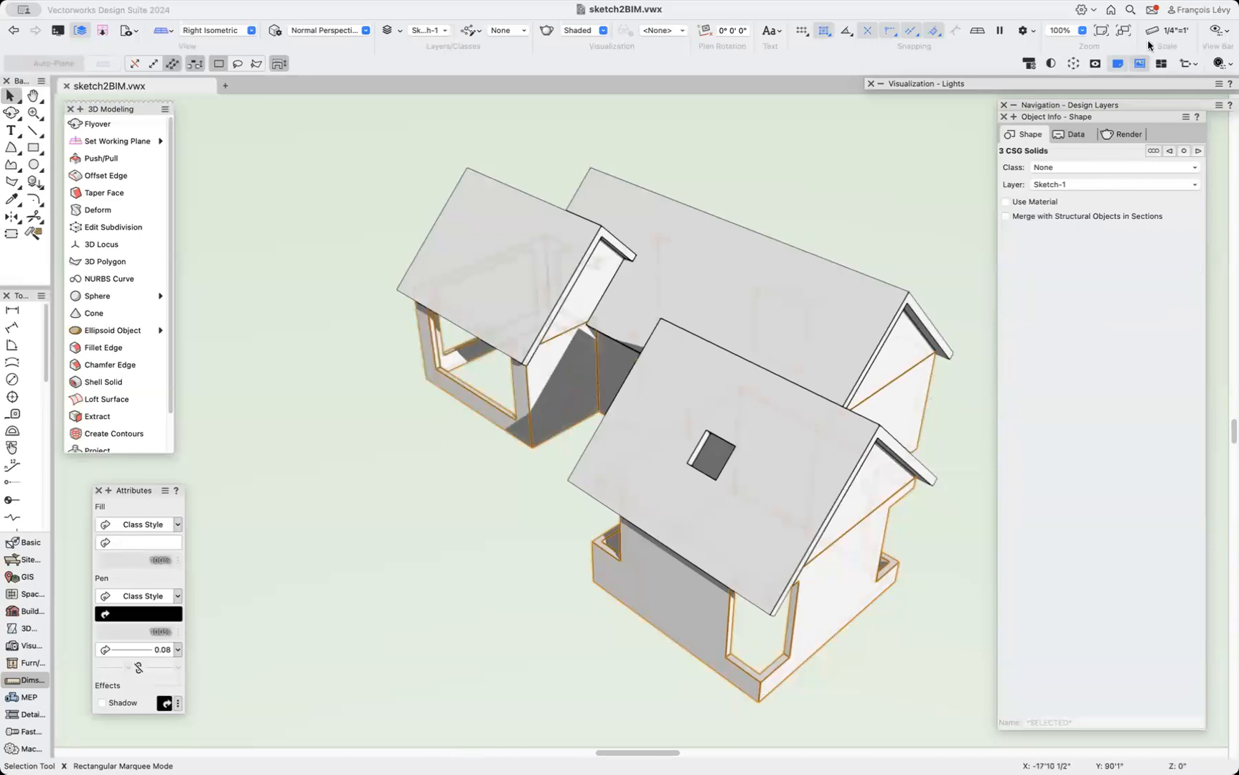
Turn on the Clip Cube for the selected solids, rotate it to cut away the roofs, and orbit the view.
click(1073, 63)
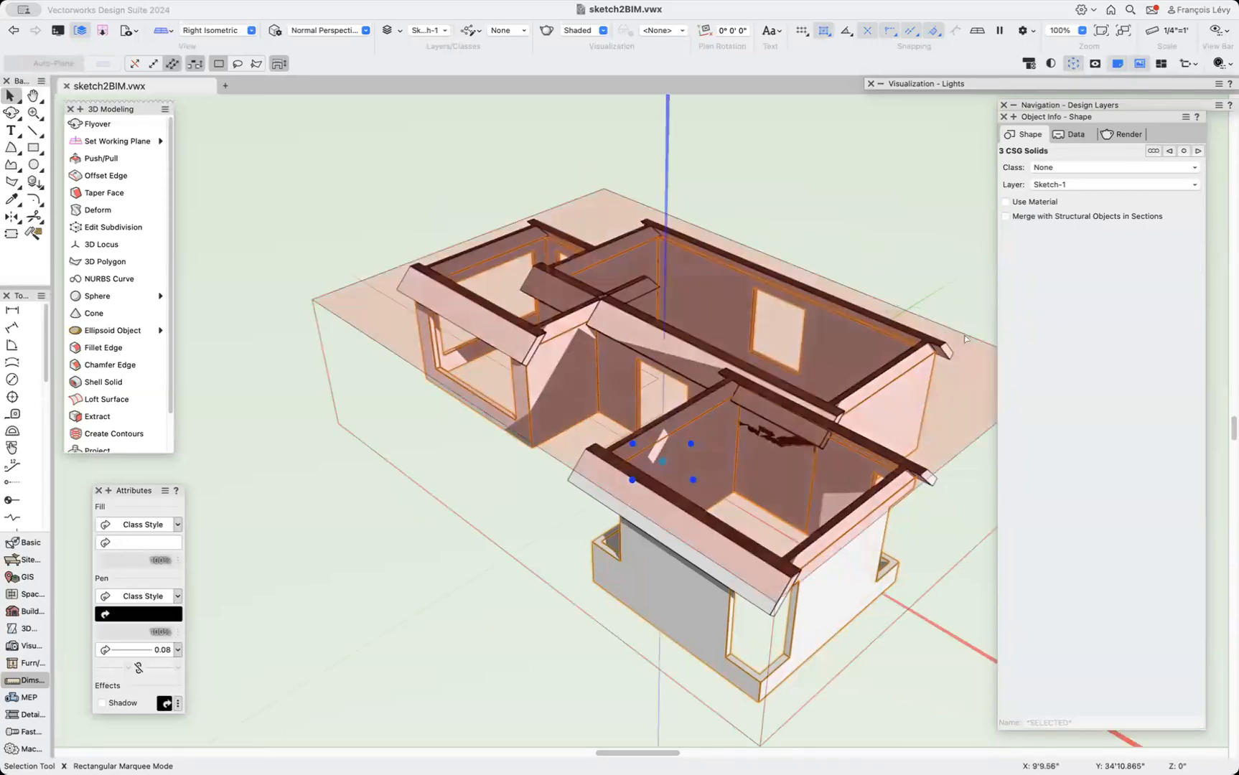
click(962, 382)
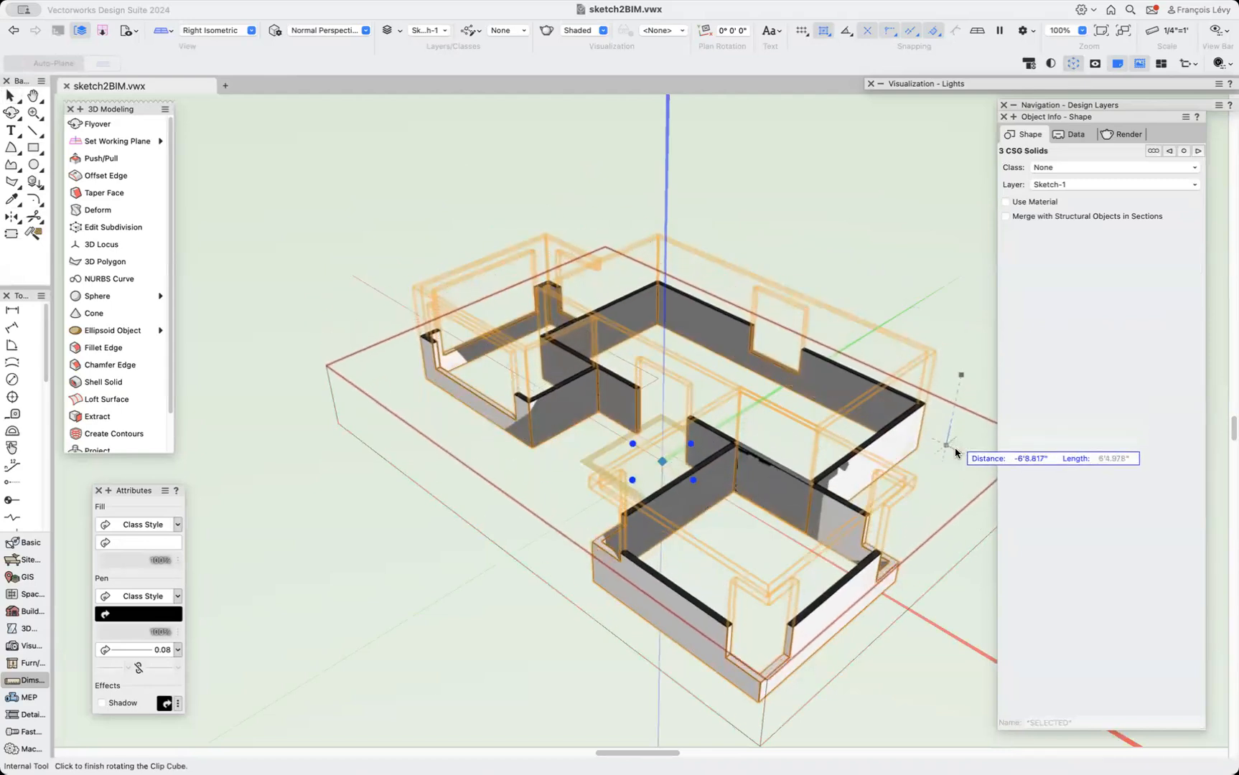
click(956, 445)
click(12, 97)
click(21, 112)
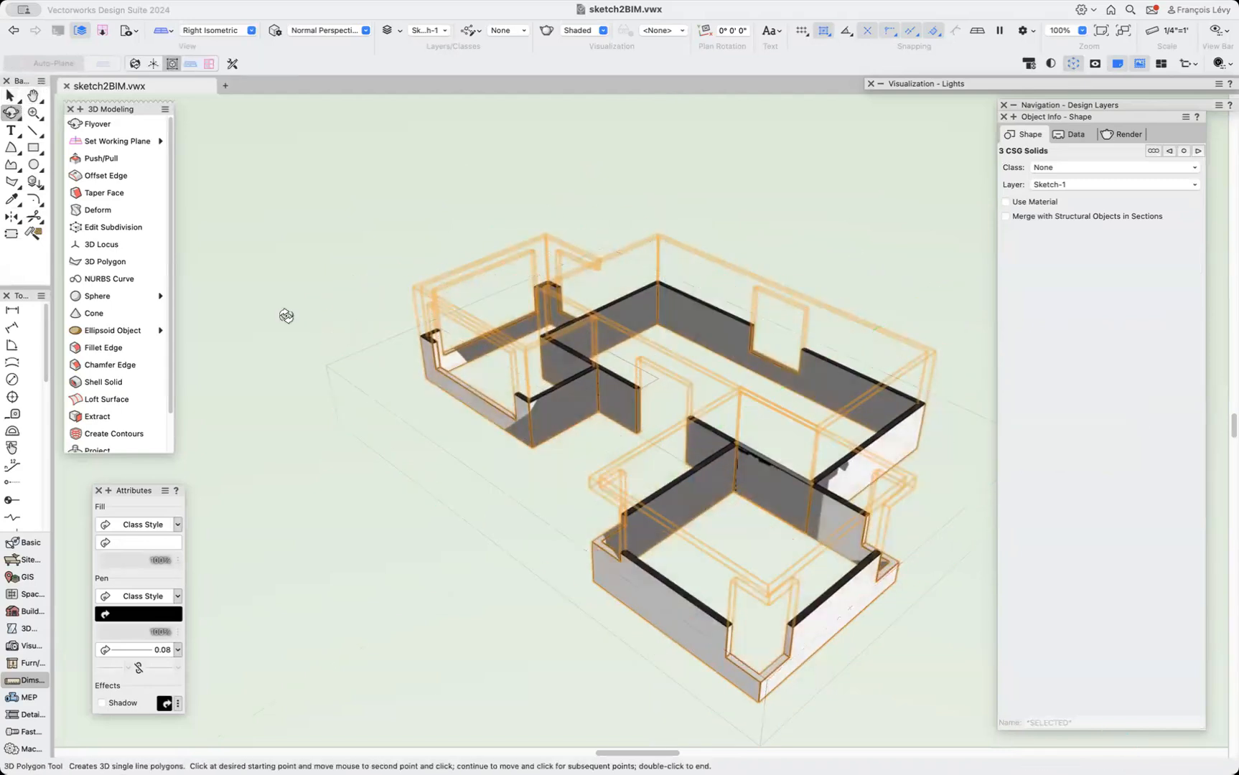
drag(418, 366, 425, 437)
key(x)
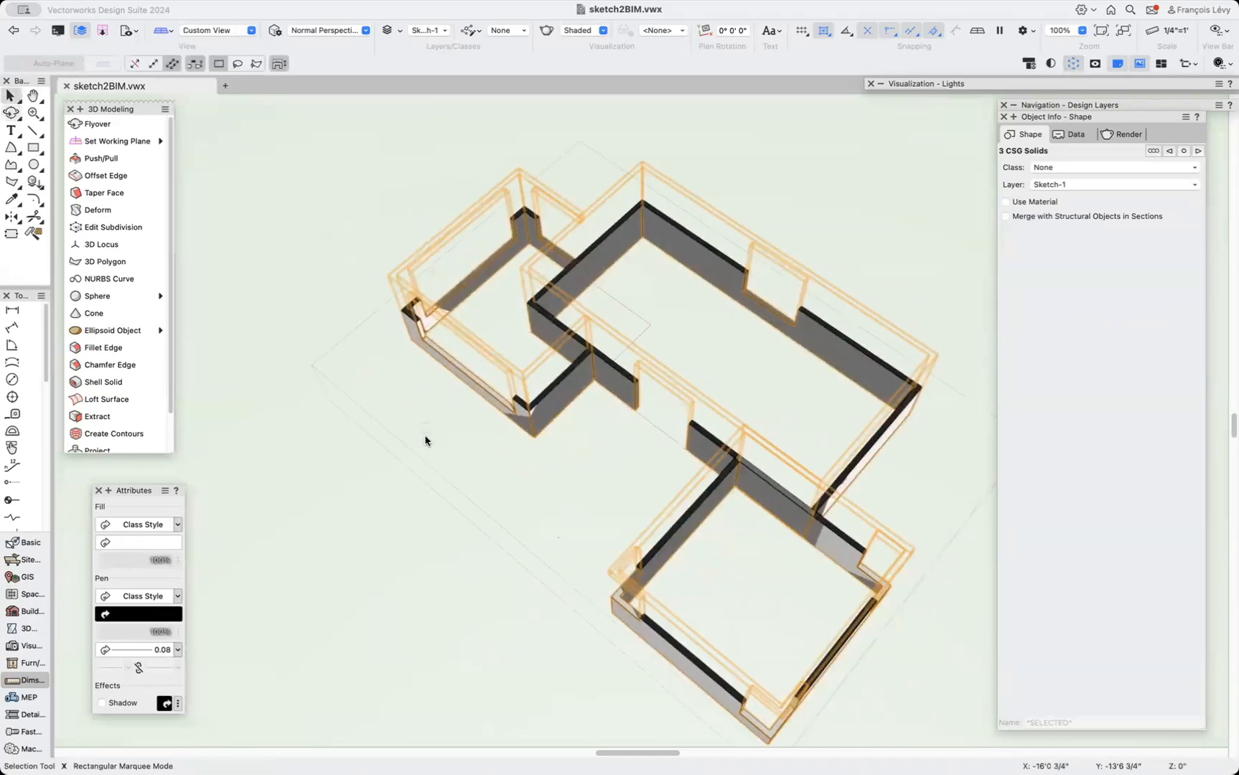
Draw a rectangle over the central wing's floor and delete it.
click(393, 470)
scroll(393, 471, down, 2)
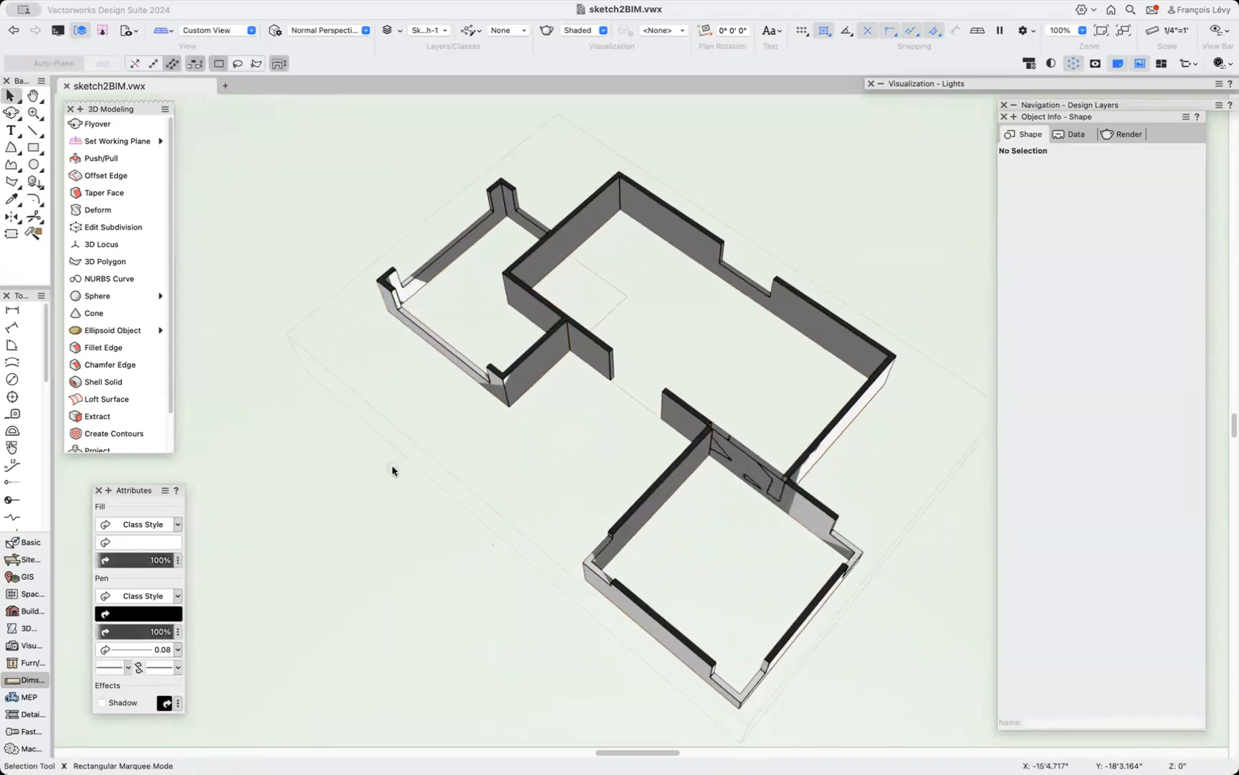
click(33, 148)
click(619, 217)
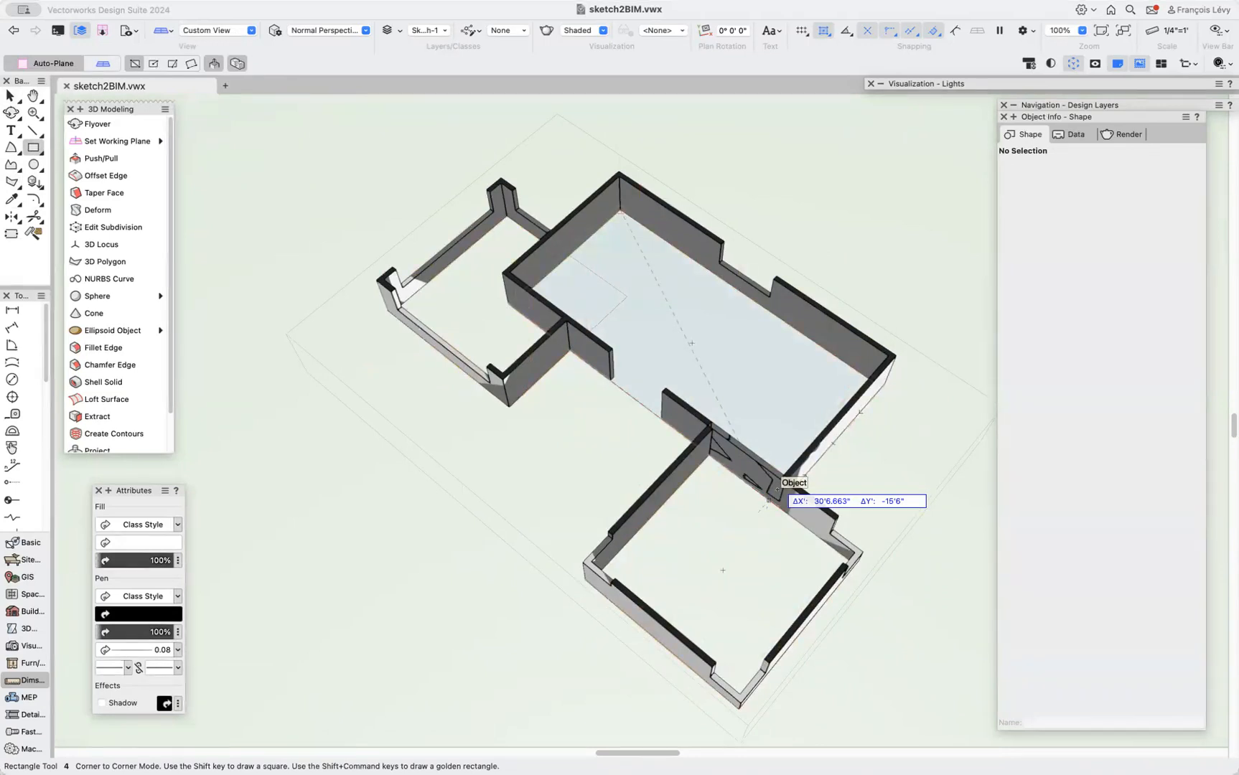
key(z)
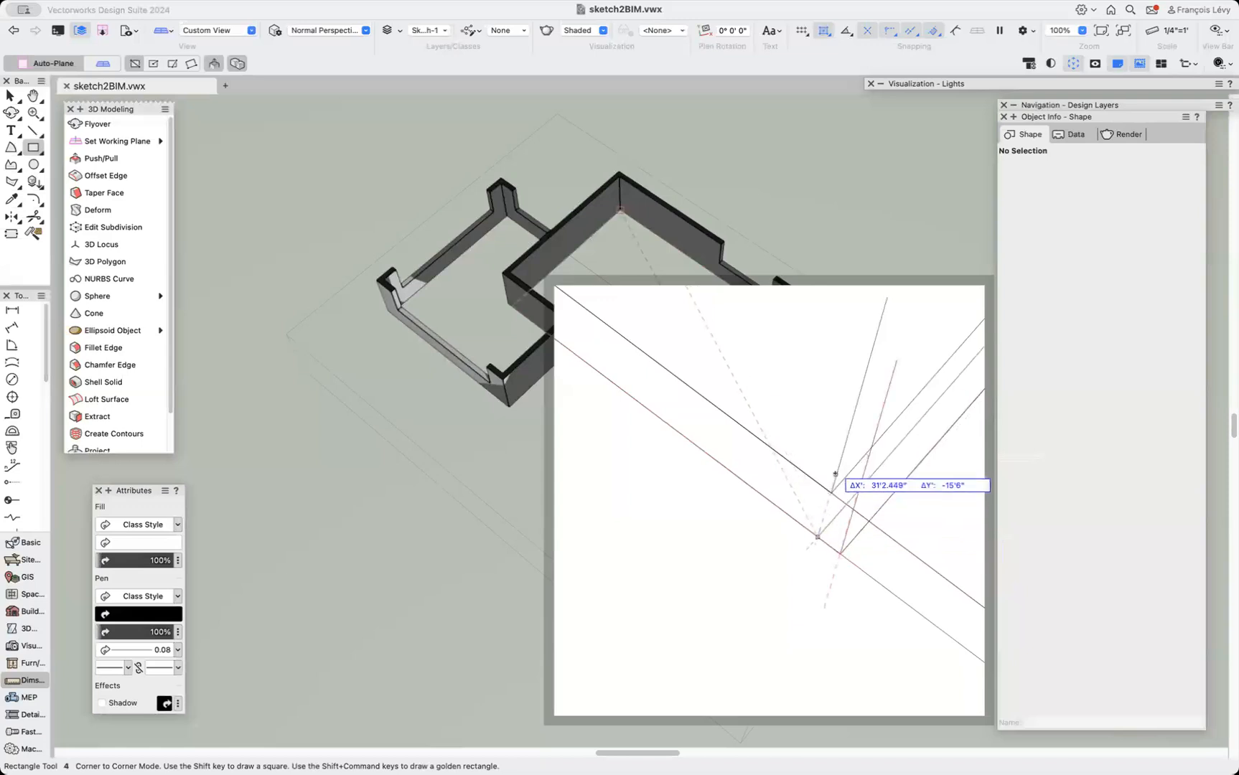
click(847, 534)
key(x)
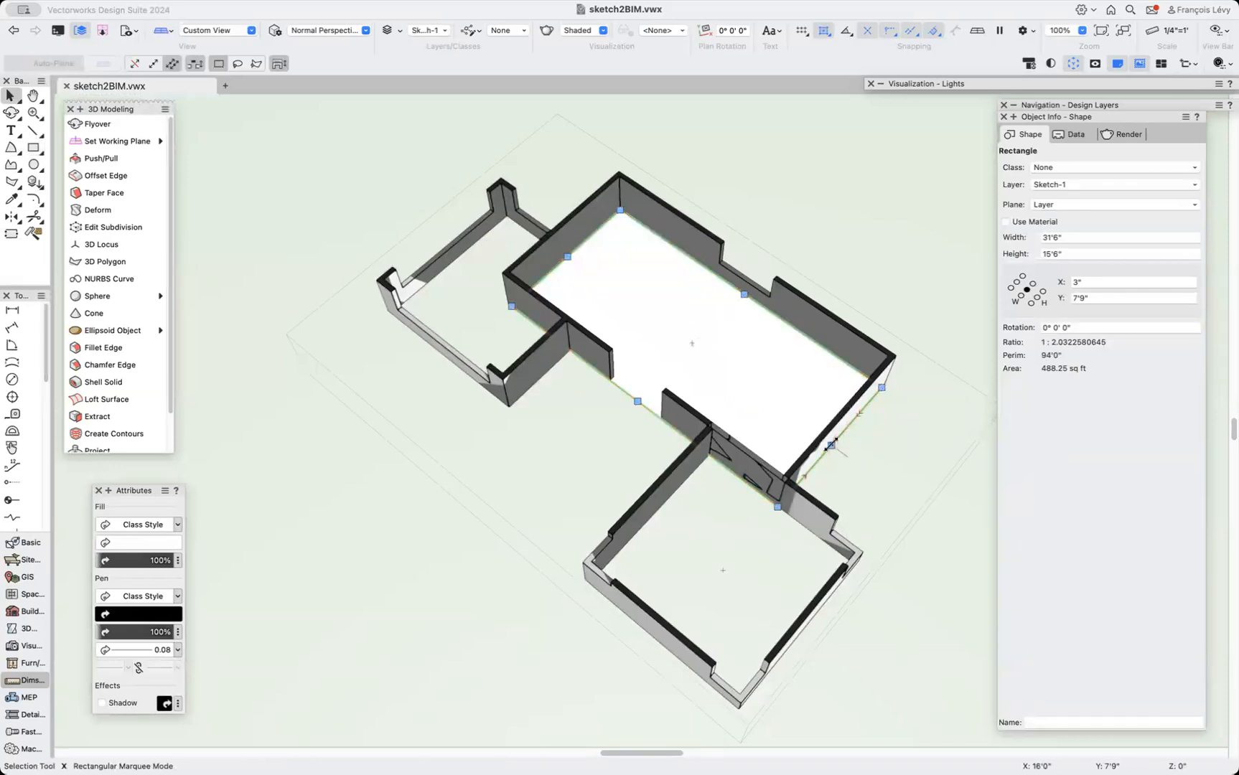
key(Delete)
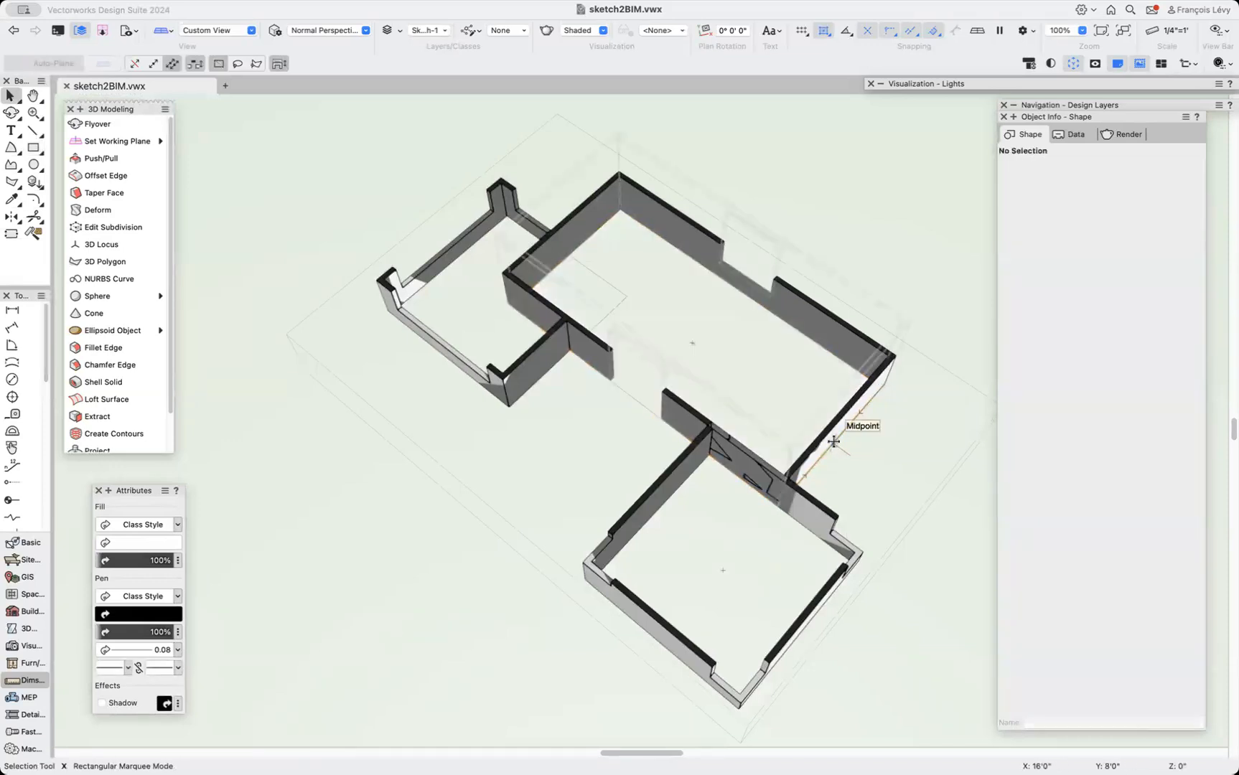
Set the Rectangle tool to the layer plane and draw a 31' by 15' rectangle inside the central wing.
key(4)
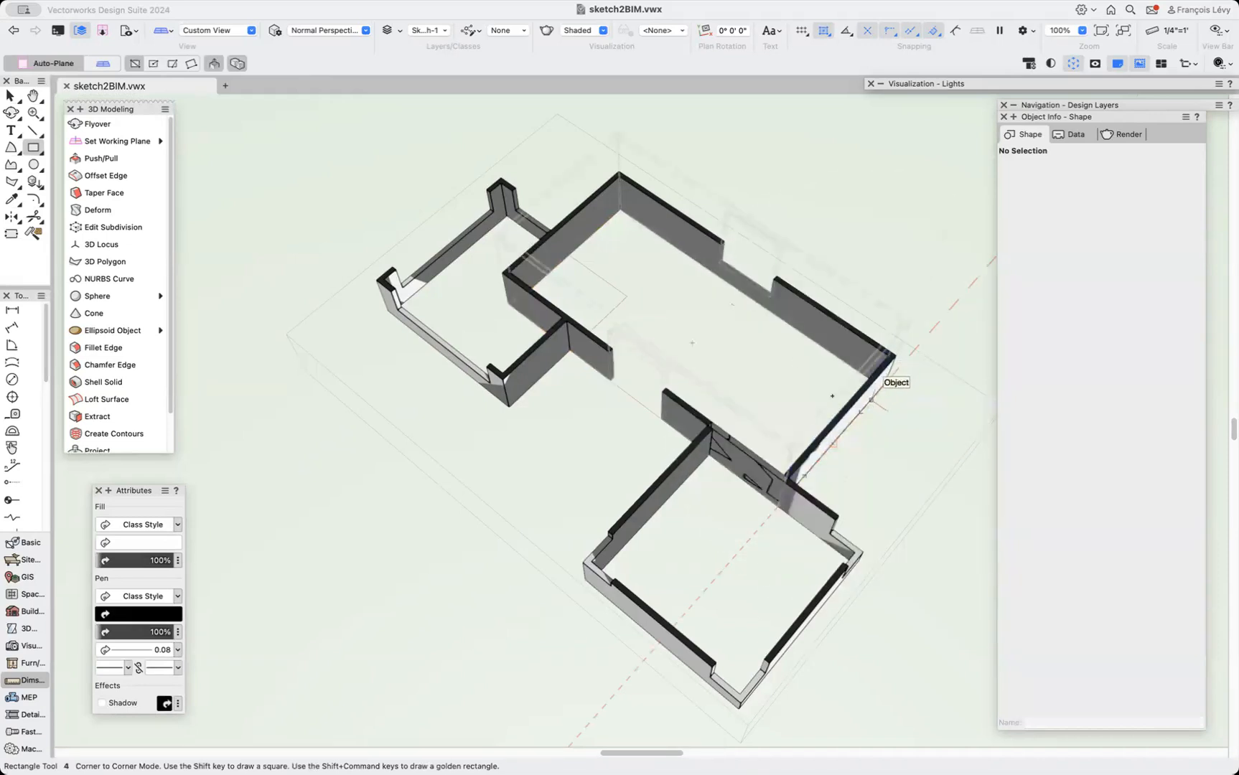
click(101, 63)
key(v)
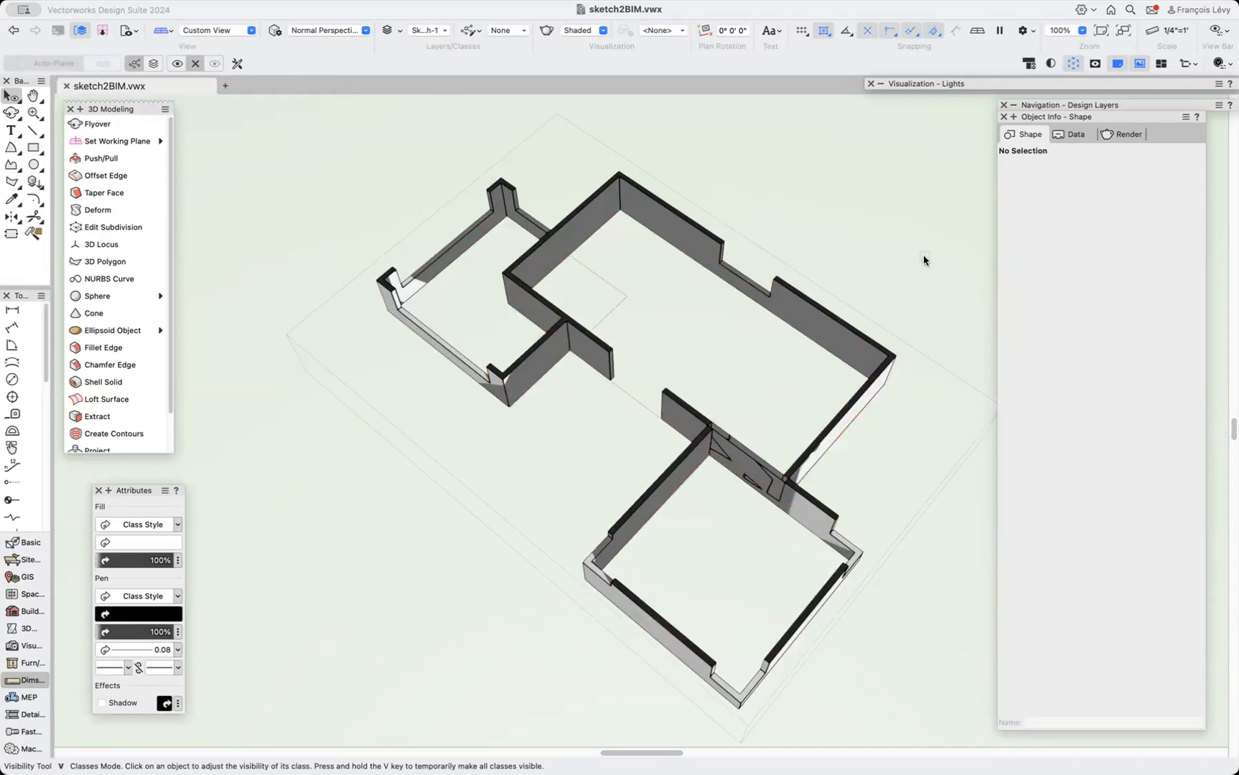
key(4)
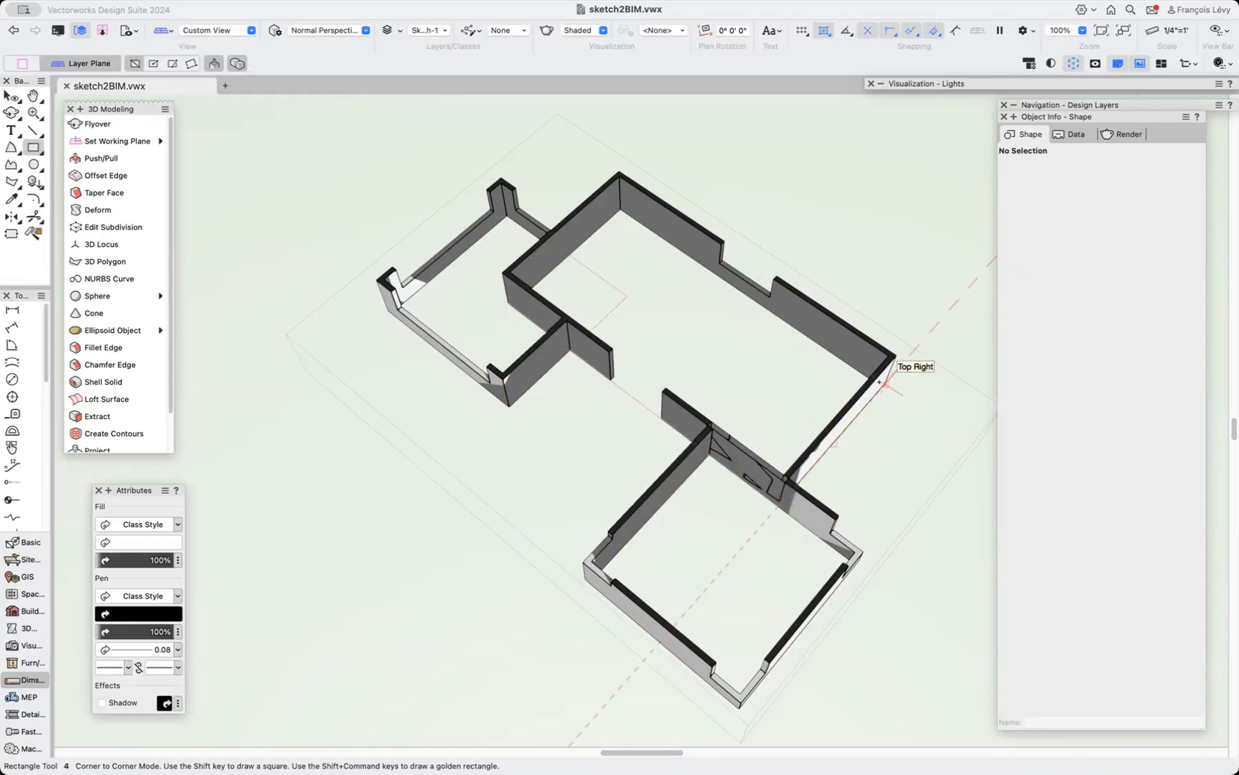
mouse_move(880, 381)
mouse_down()
mouse_move(540, 321)
mouse_move(511, 297)
mouse_up()
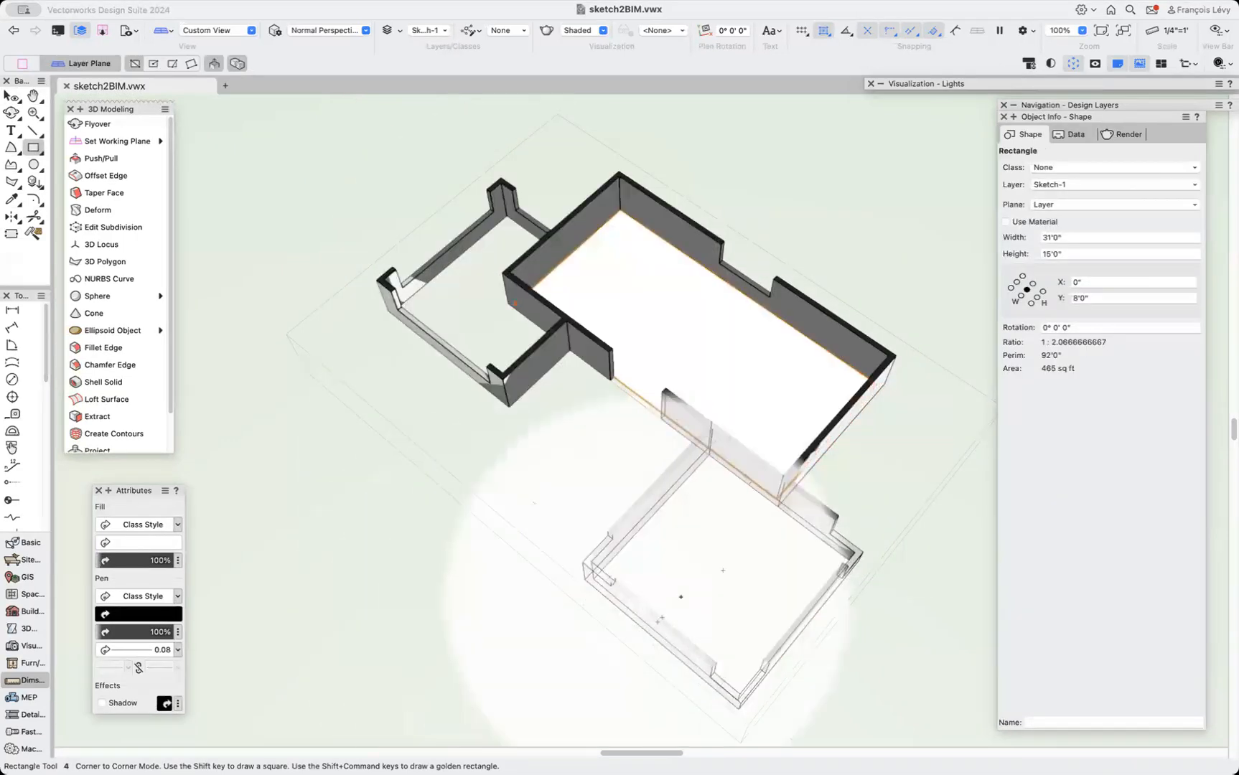
Try to draw a rectangle inside the front wing and undo it.
mouse_move(709, 454)
mouse_down()
mouse_move(725, 691)
mouse_move(738, 696)
mouse_move(728, 709)
mouse_move(727, 665)
mouse_up()
key(z)
key(super+z)
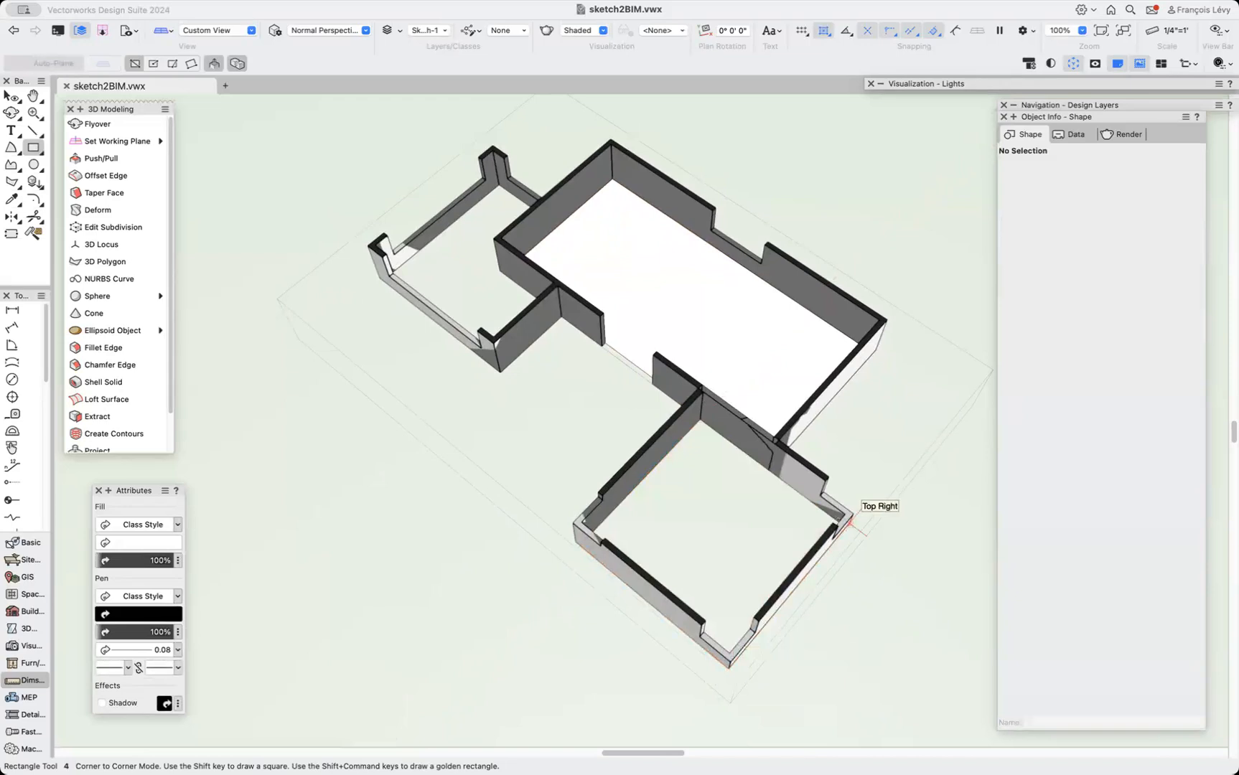
key(b)
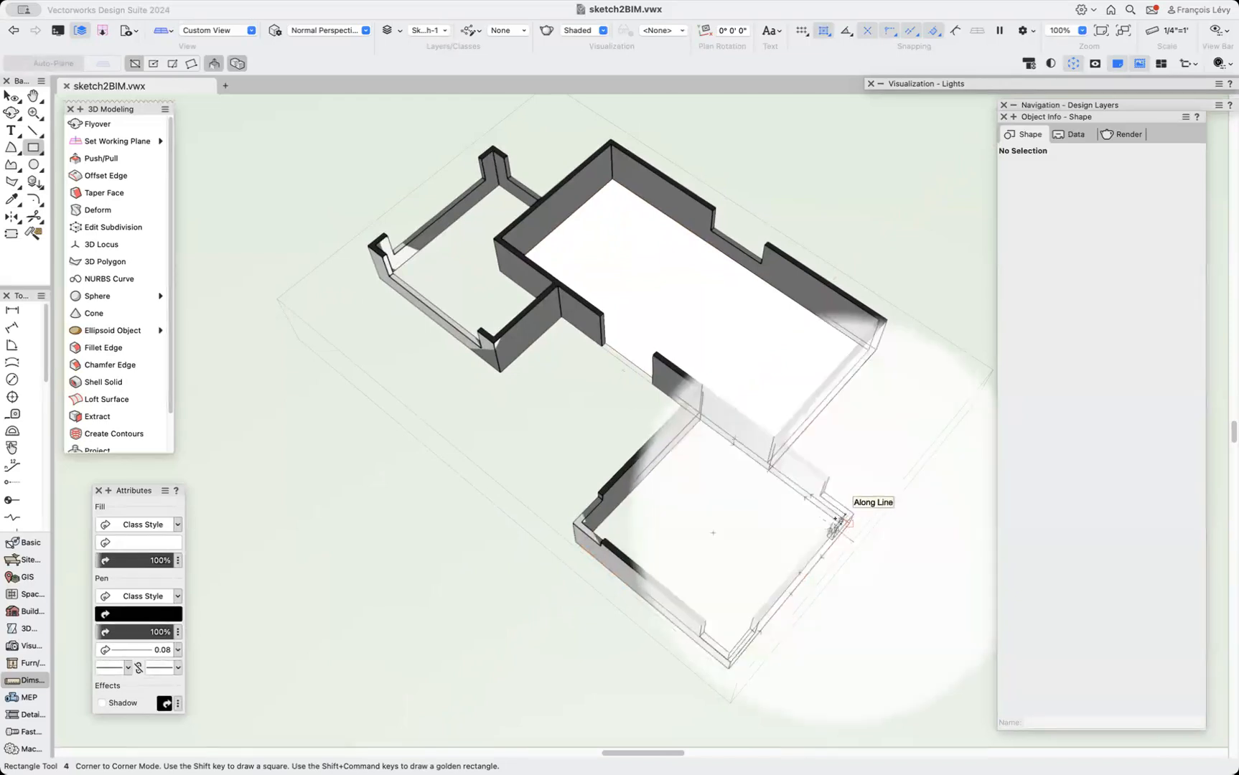
key(z)
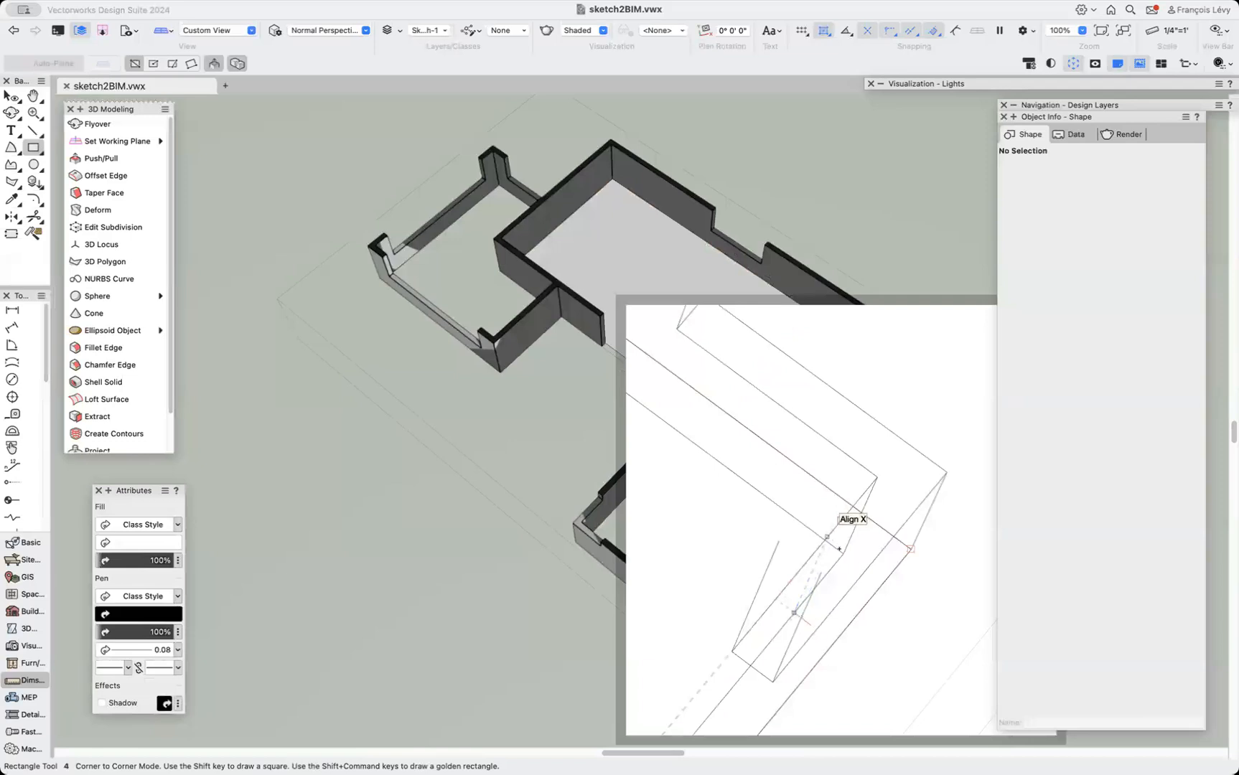
click(808, 529)
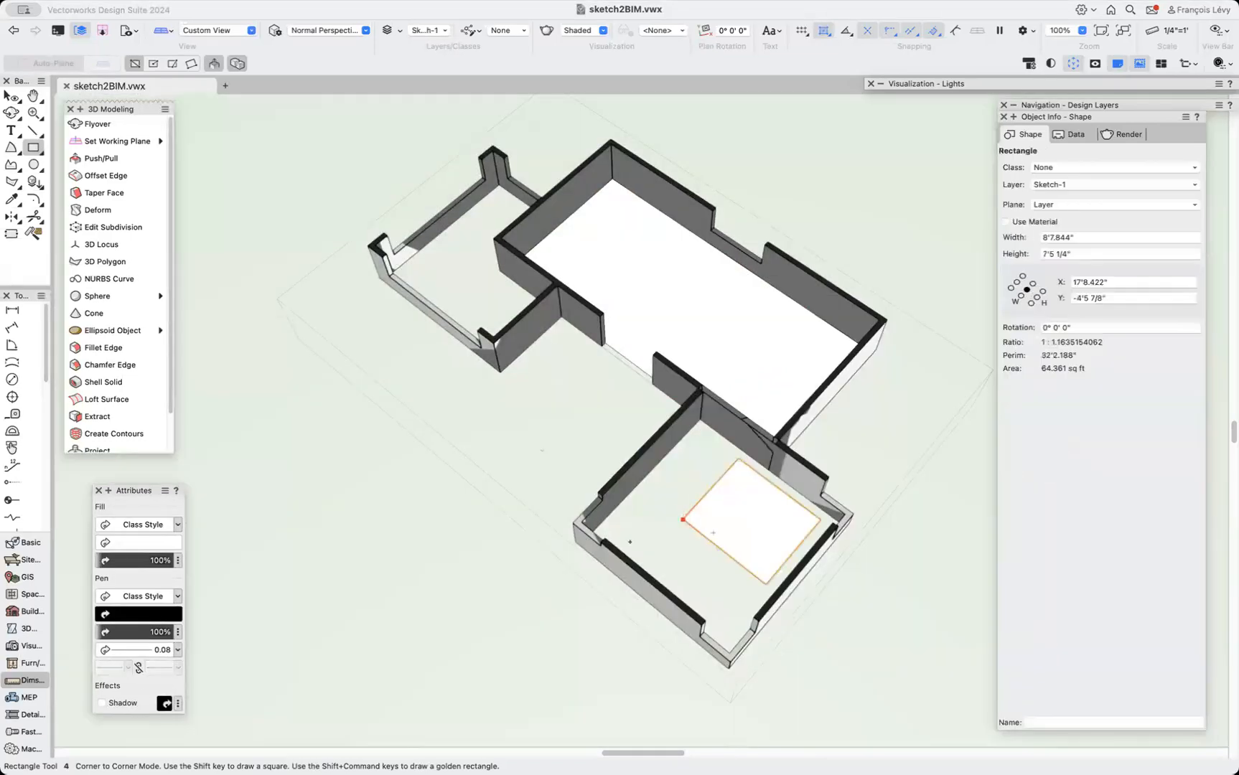
key(super+z)
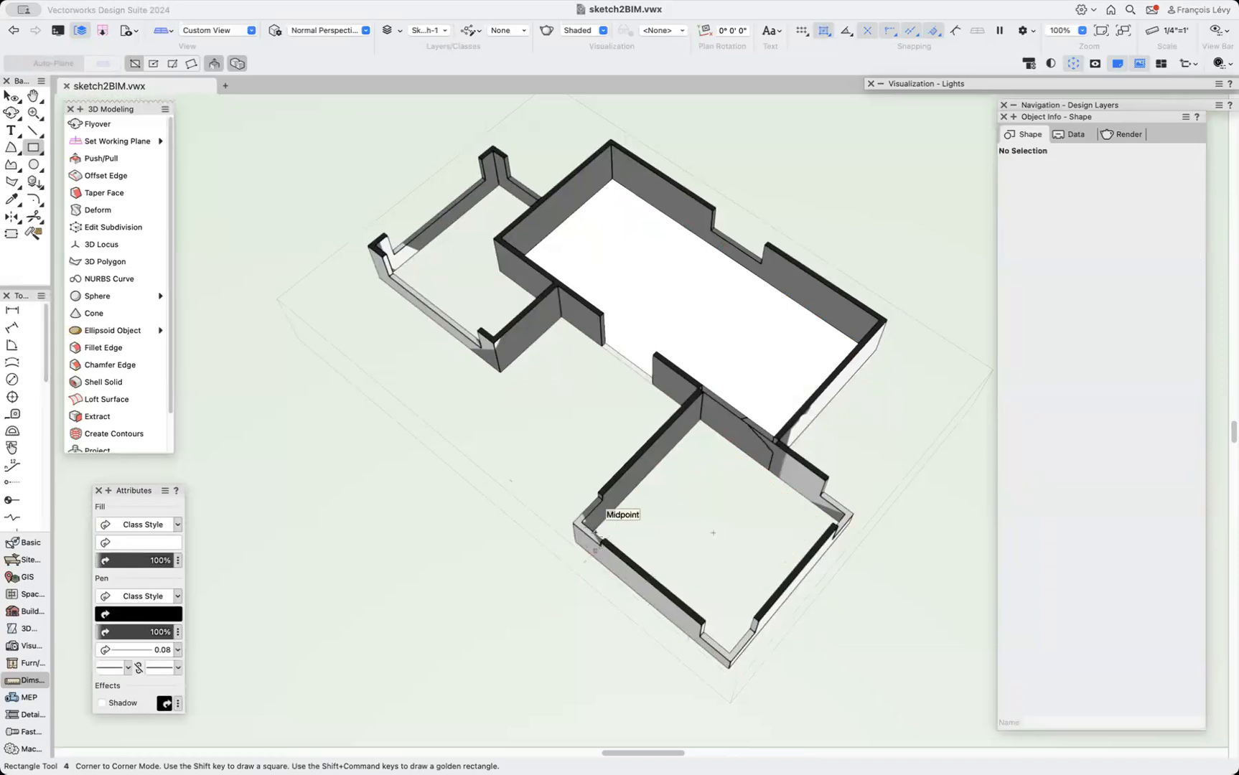
Draw a square rectangle across the front wing's interior and resize it to 15' by 15'.
key(b)
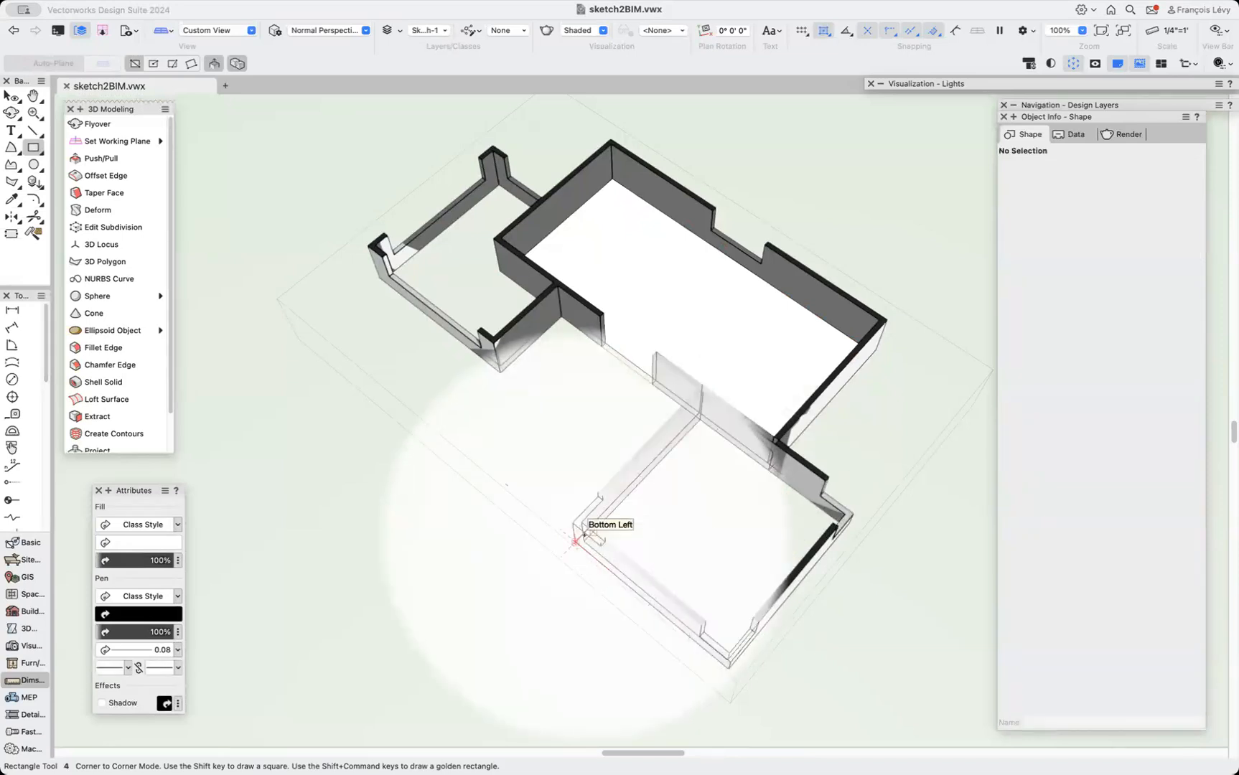
click(584, 535)
click(851, 514)
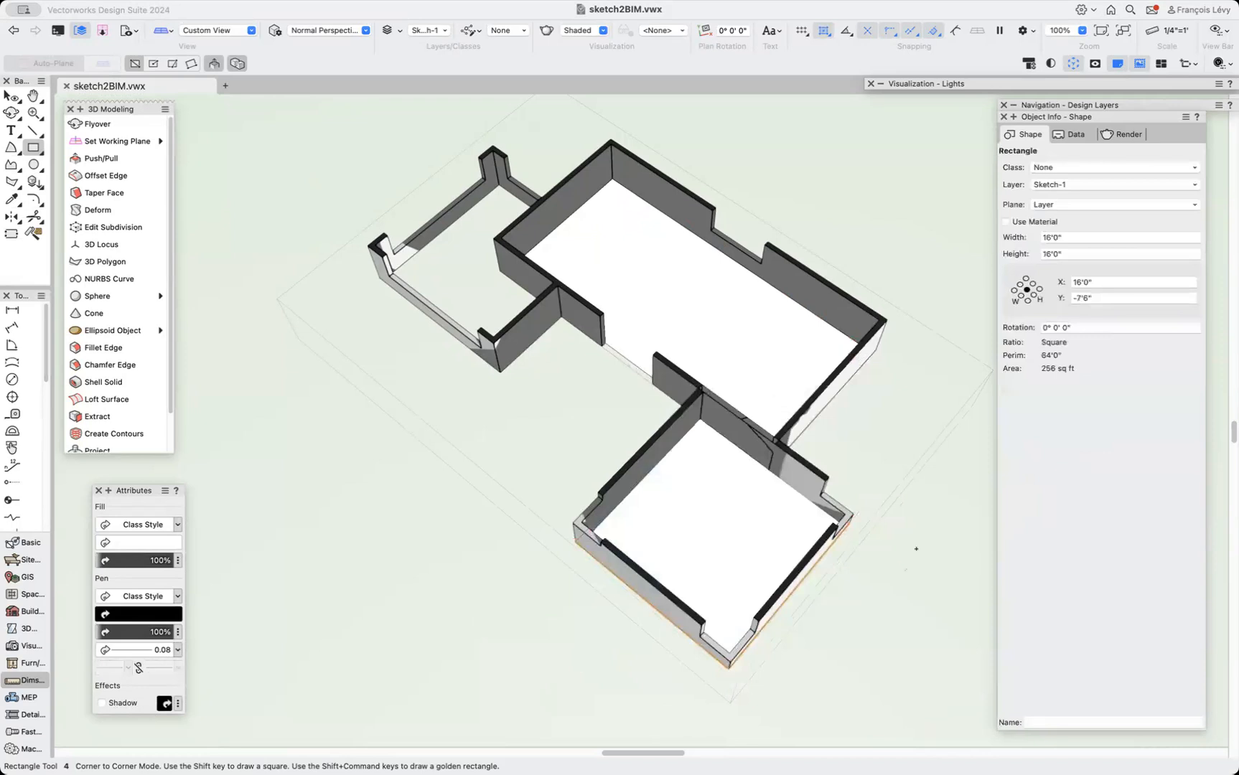
key(x)
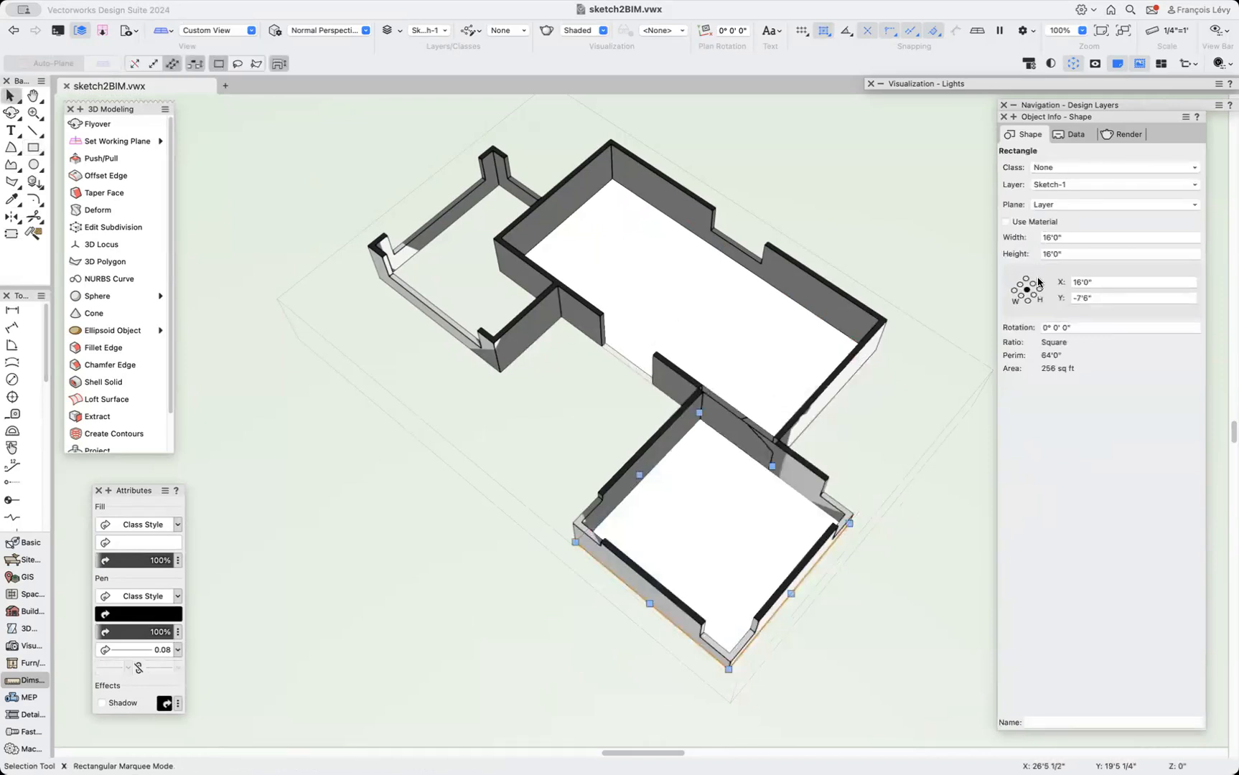
click(1065, 238)
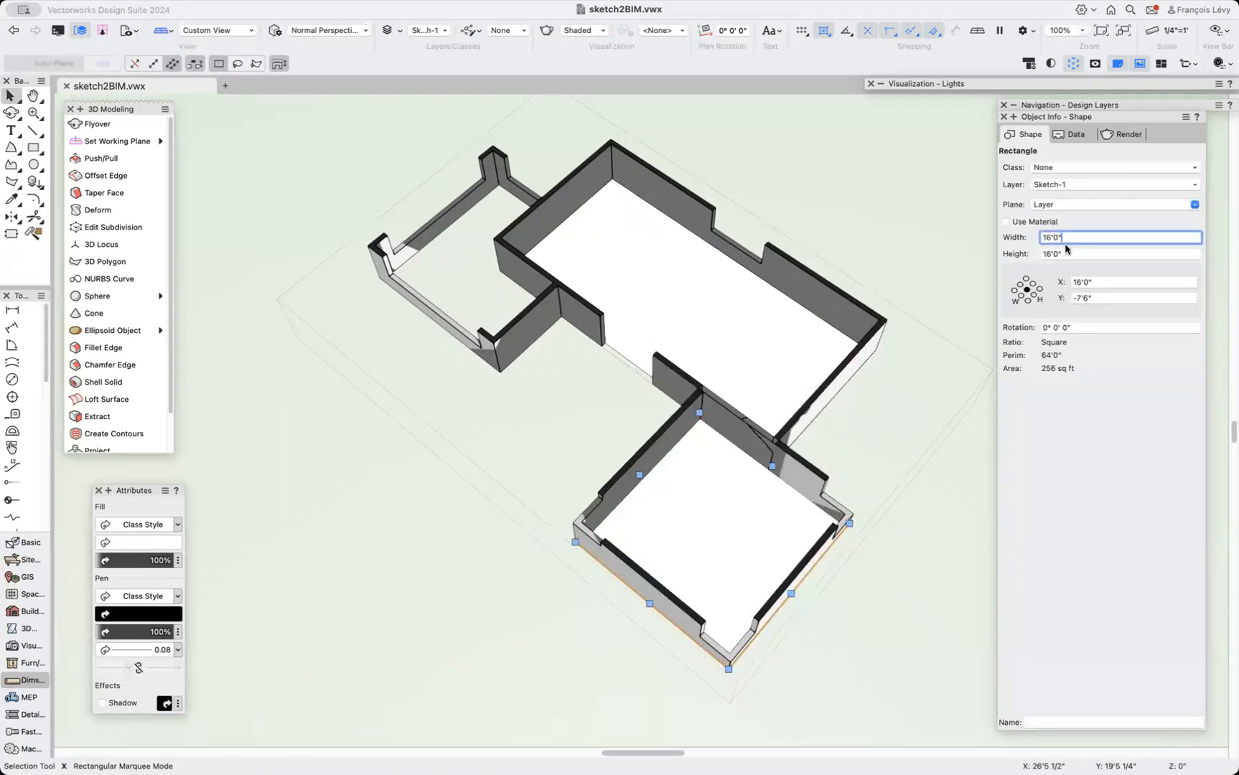
key(Return)
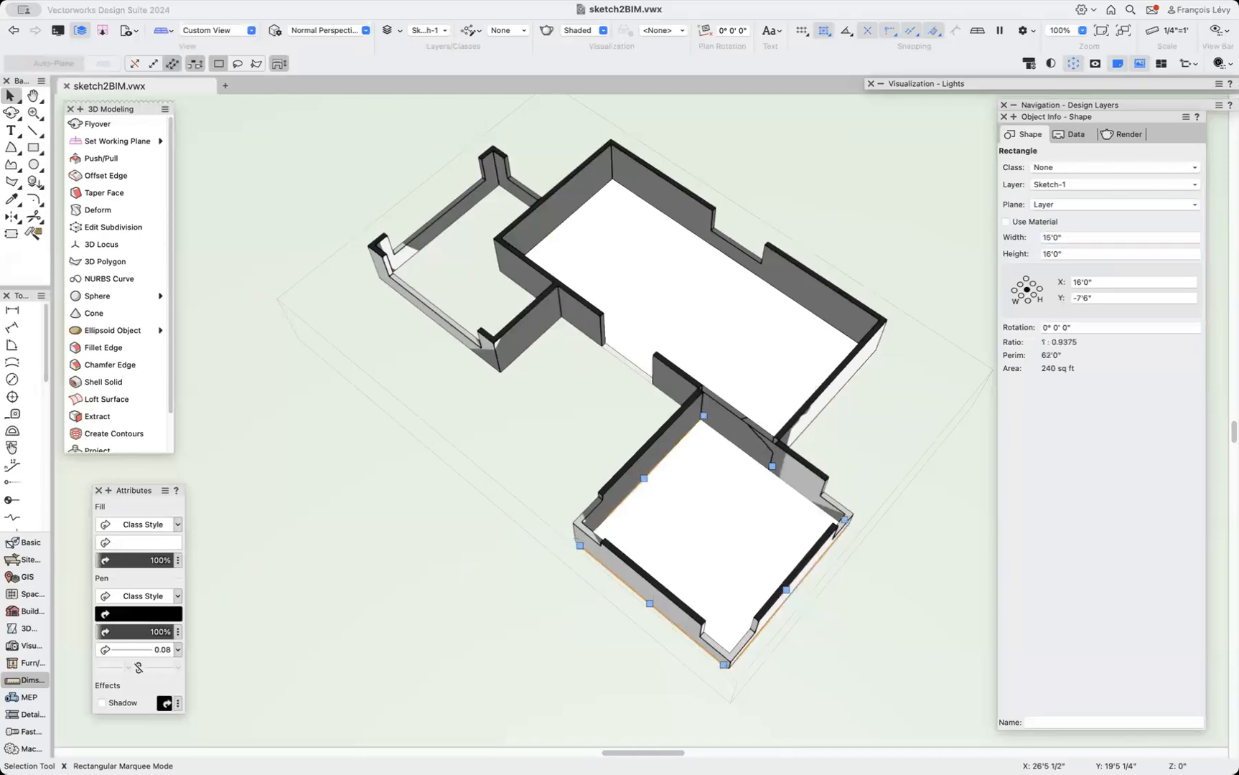
click(1060, 254)
text(-12)
key(Return)
Try to create walls with a Left offset from the two rectangles using Create Objects from Shapes.
shift+click(777, 330)
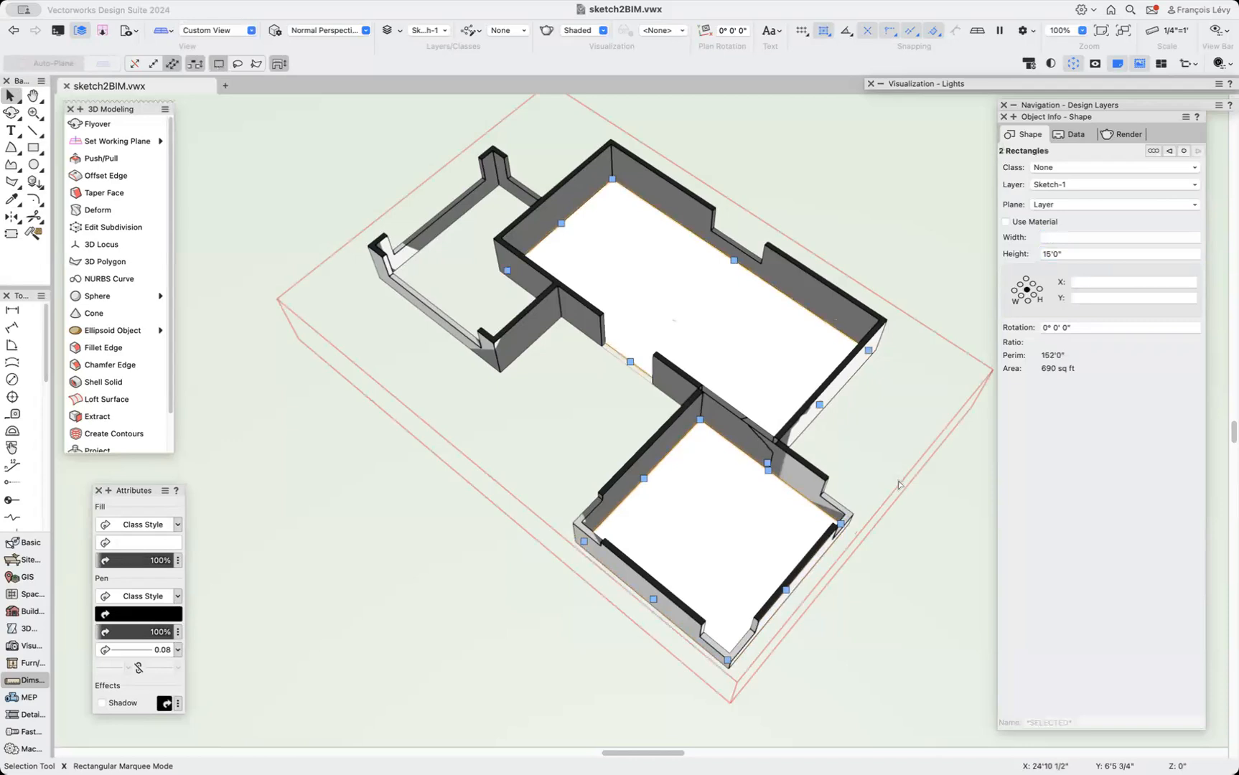
shift+click(733, 527)
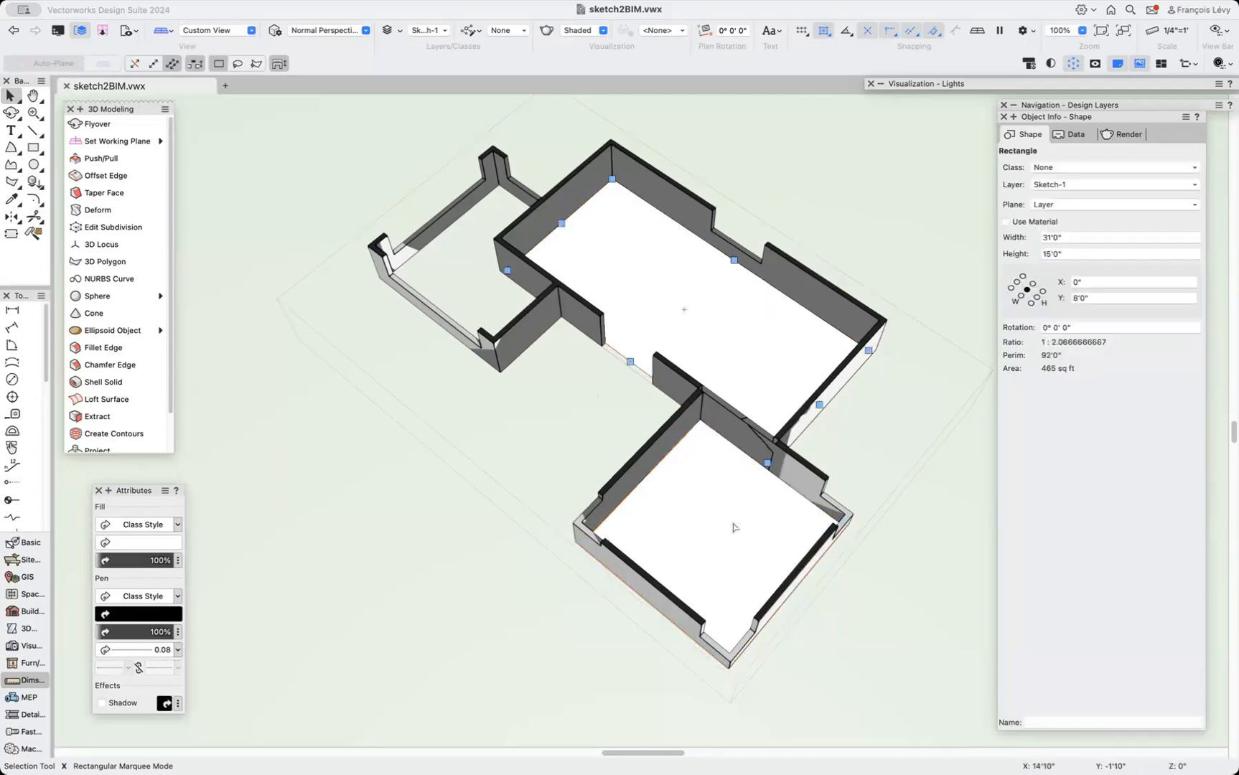
shift+click(725, 545)
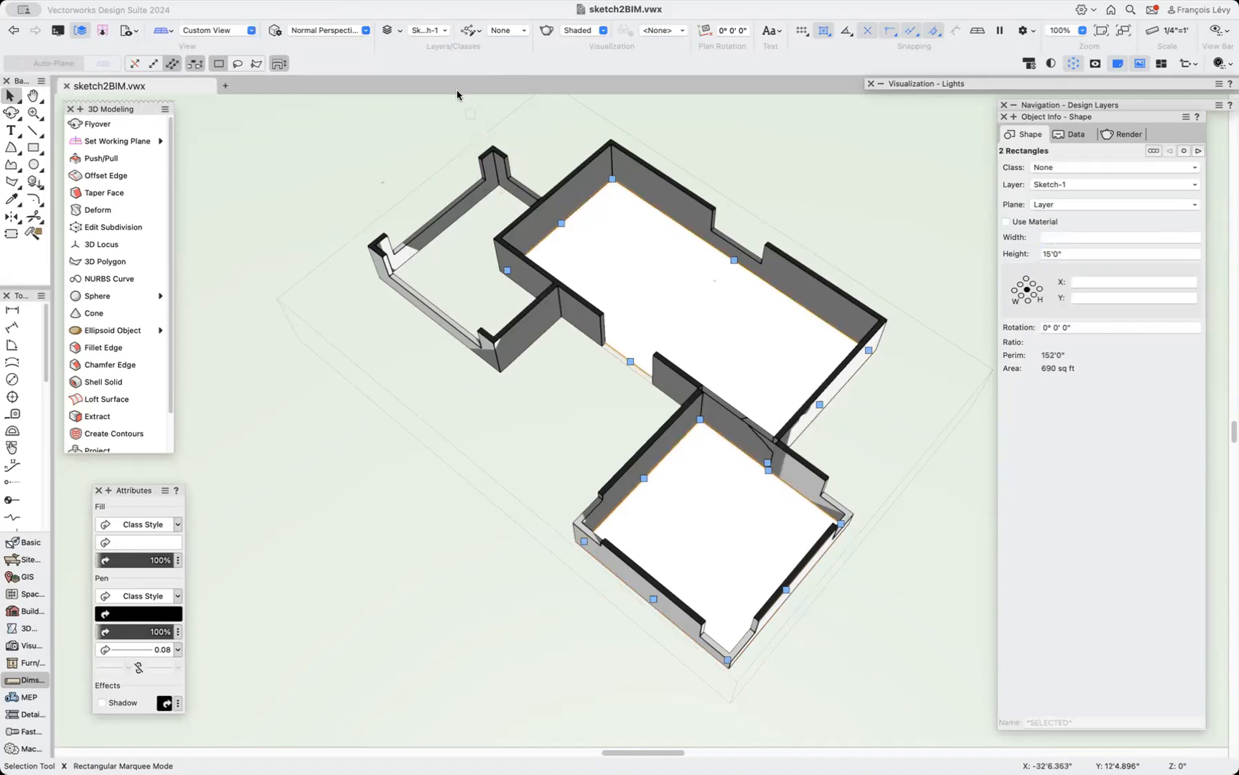
click(364, 6)
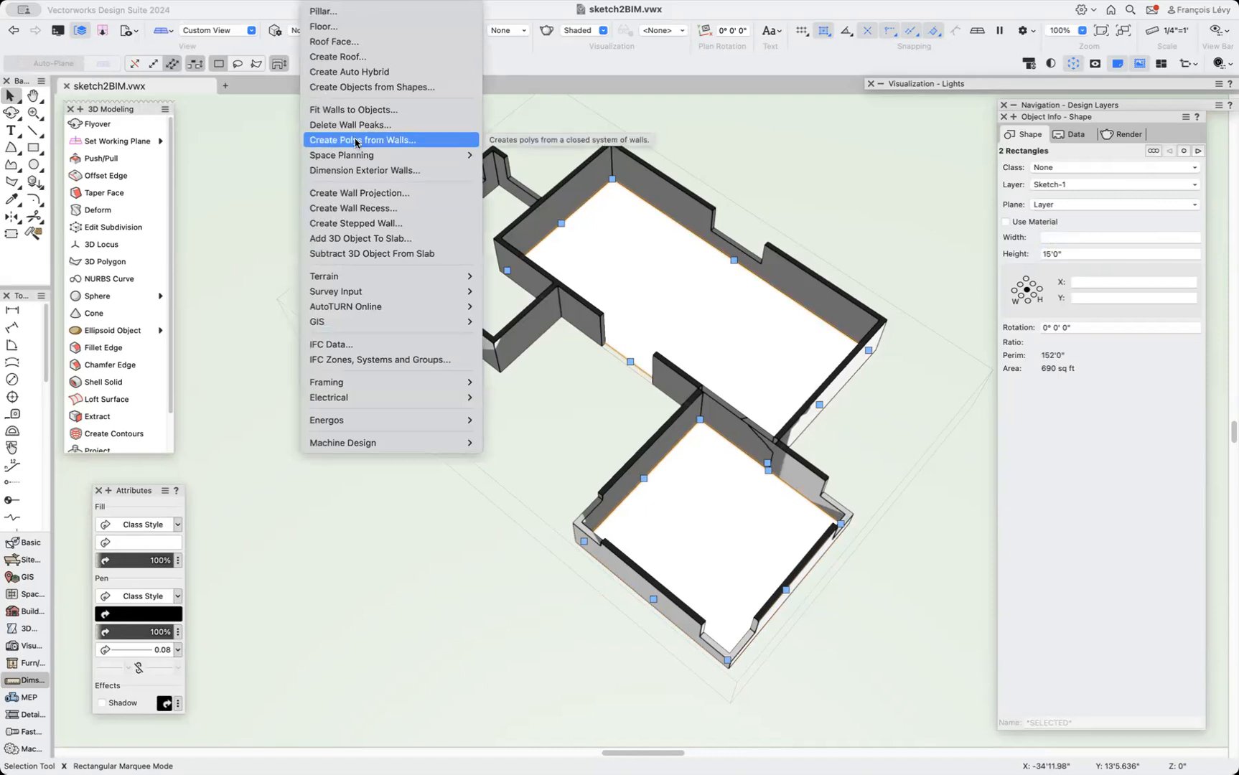
click(336, 87)
click(669, 179)
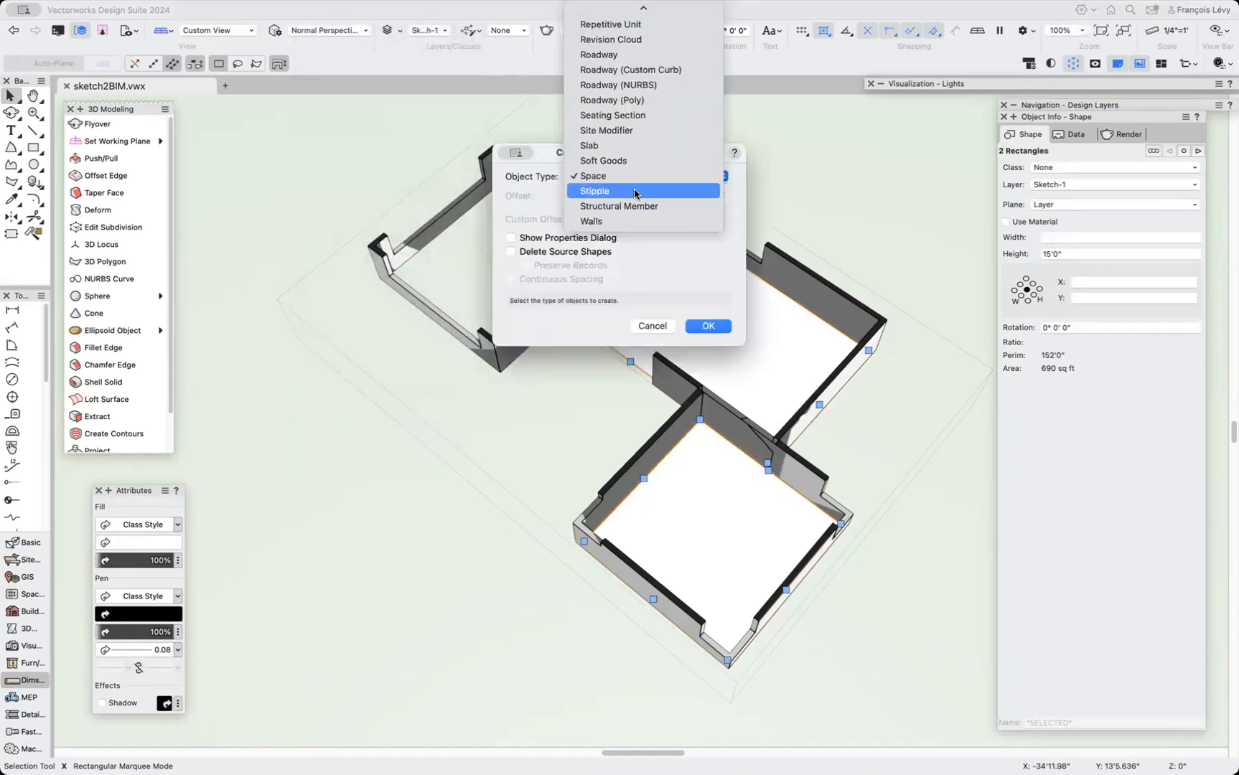
click(627, 221)
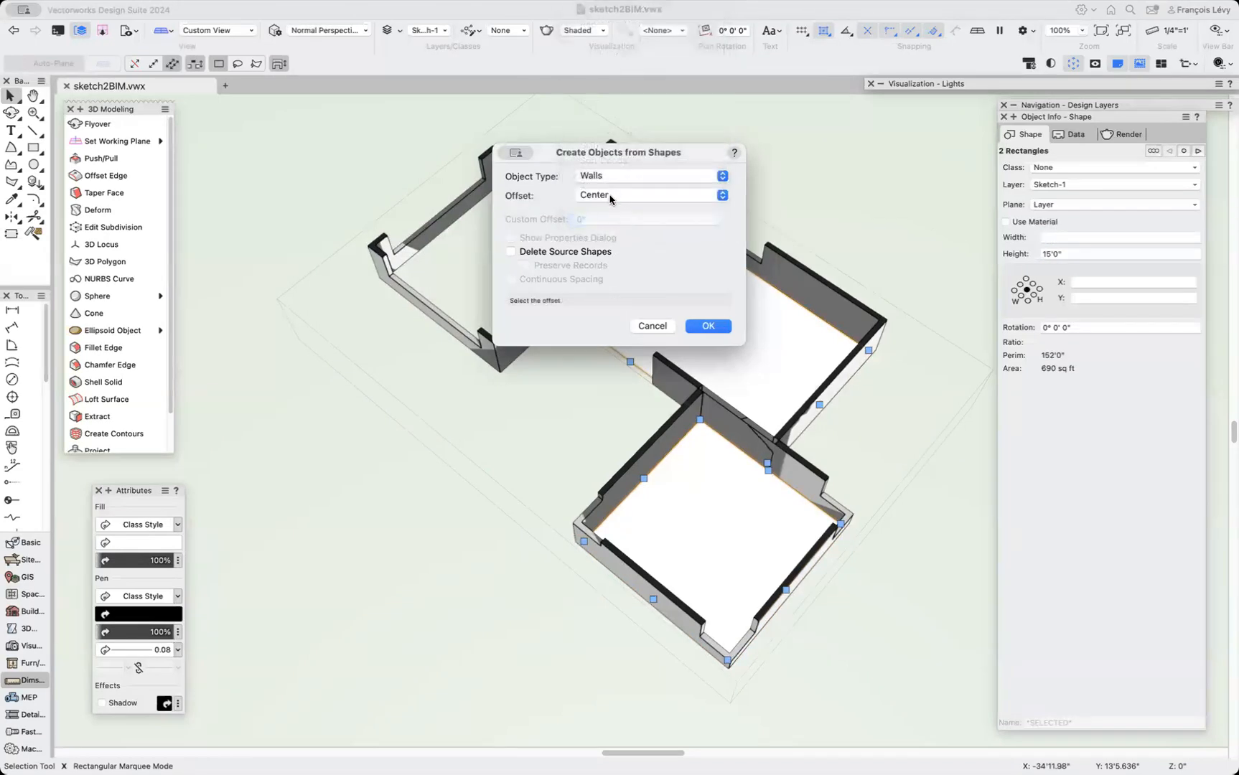
click(612, 197)
click(607, 210)
click(622, 196)
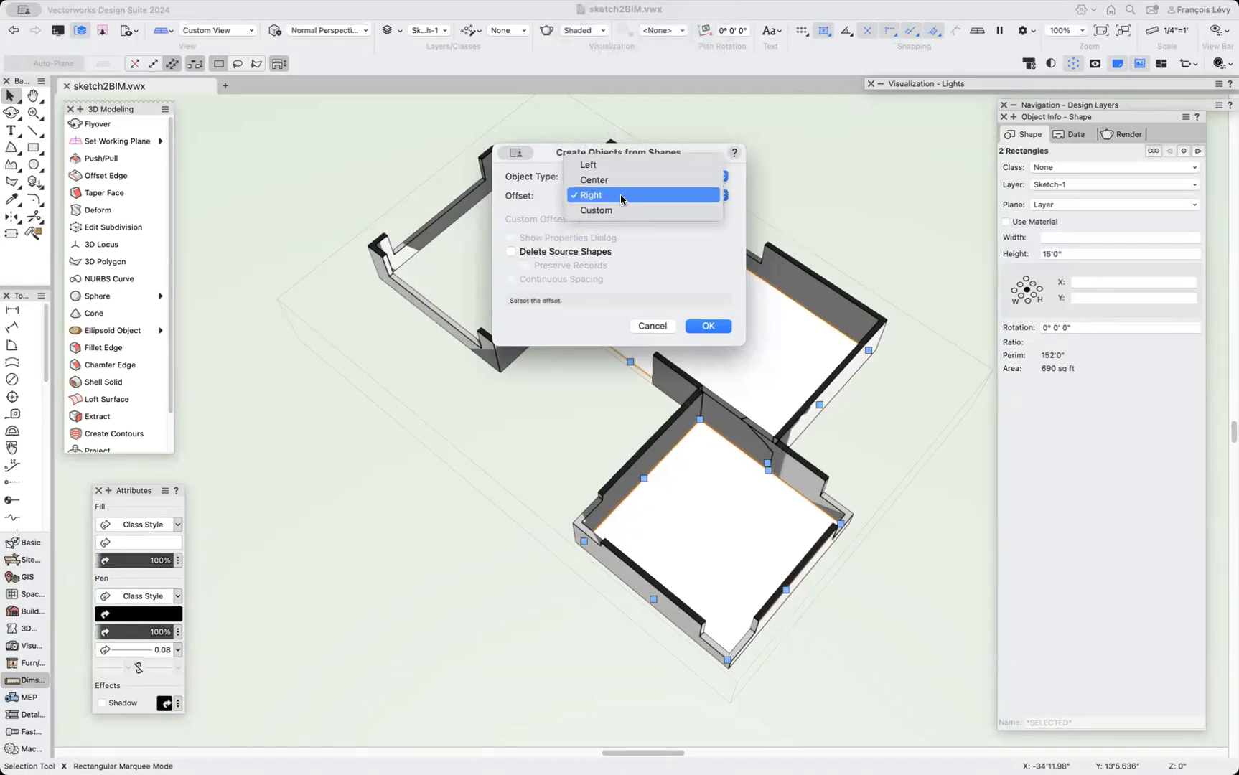
click(618, 164)
click(708, 326)
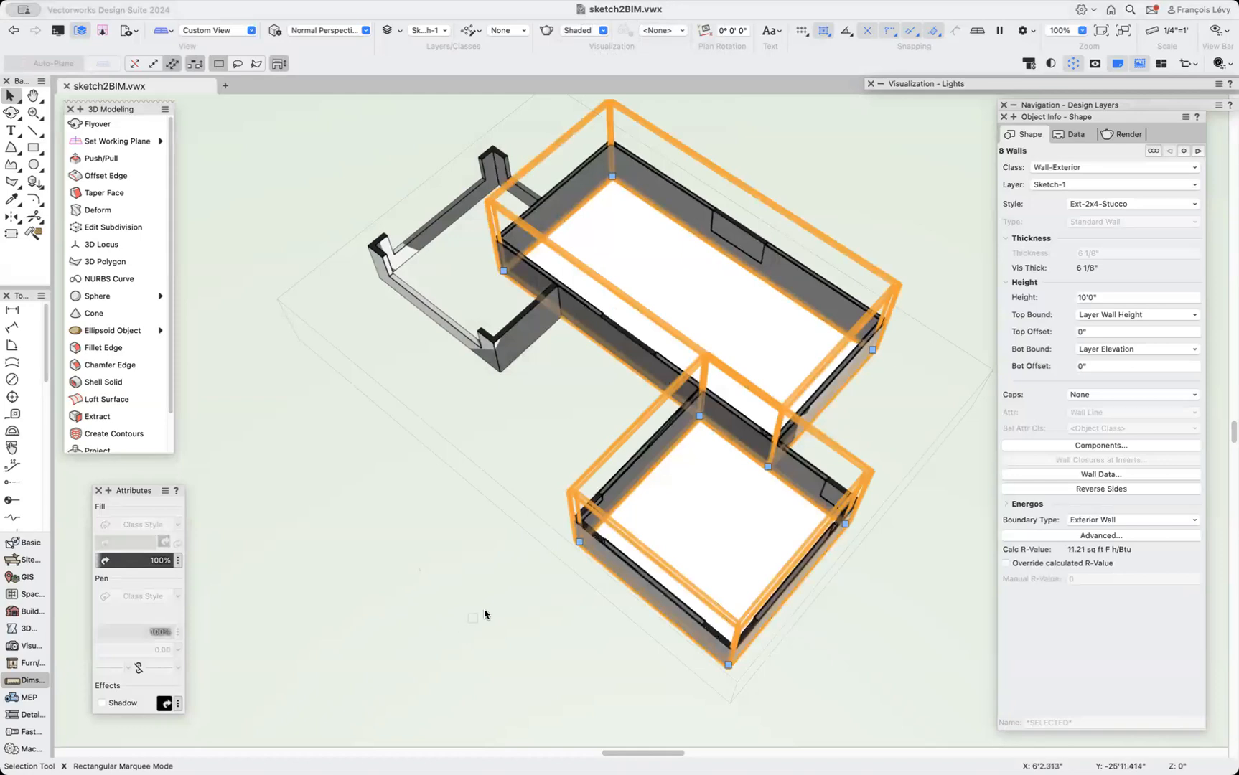
click(889, 345)
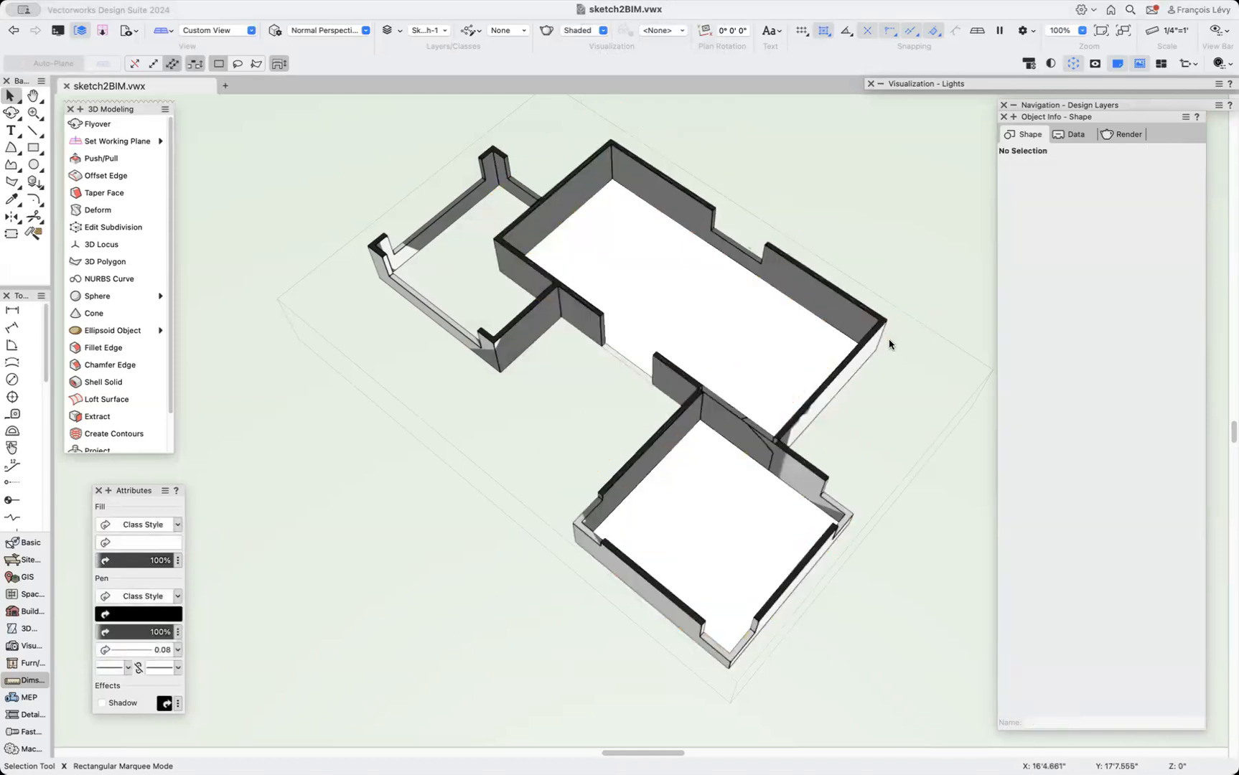
Convert the two selected rectangles into Space objects with Create Objects from Shapes.
click(734, 328)
shift+click(727, 511)
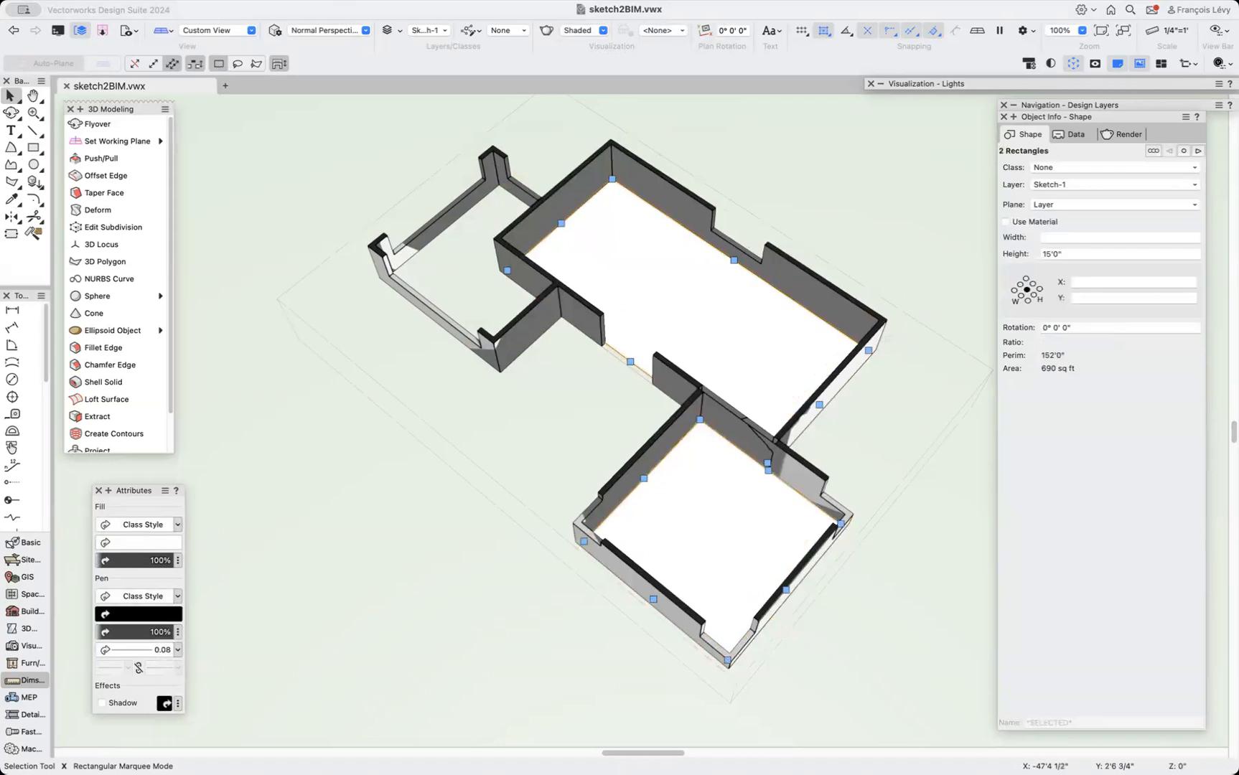
click(315, 0)
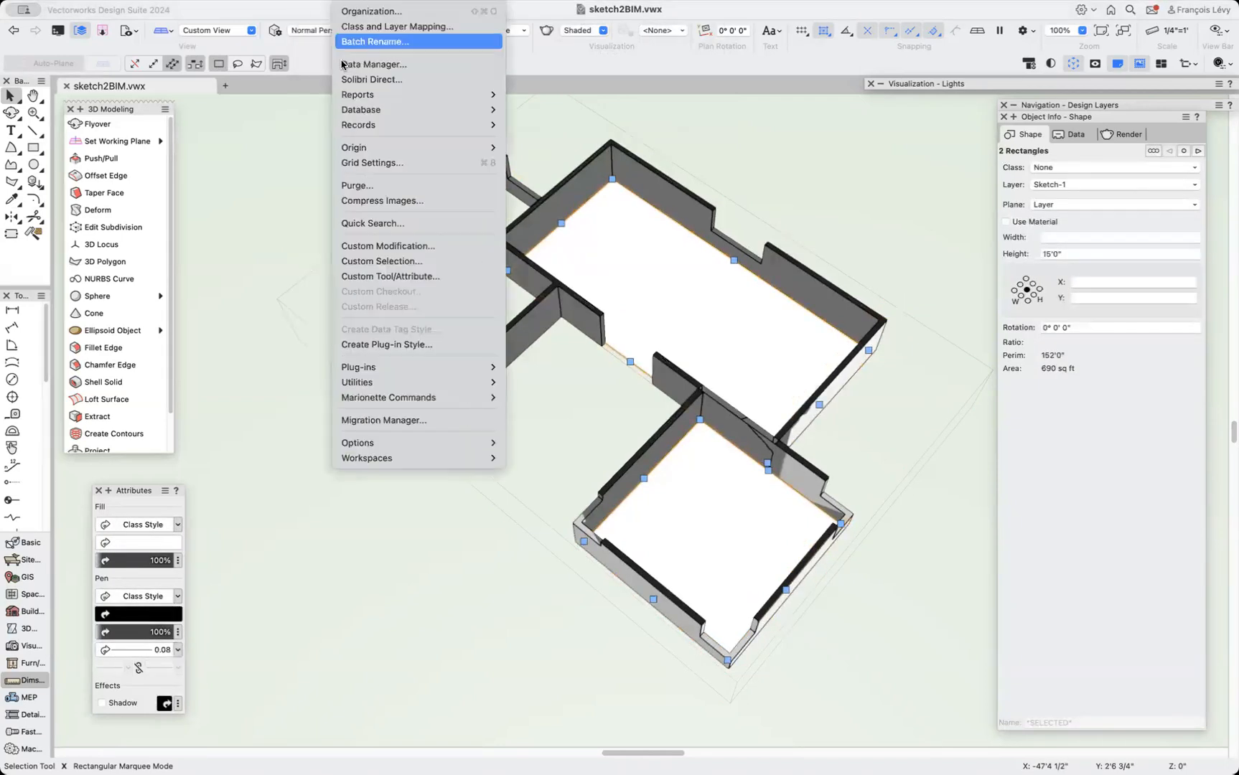
mouse_move(314, 0)
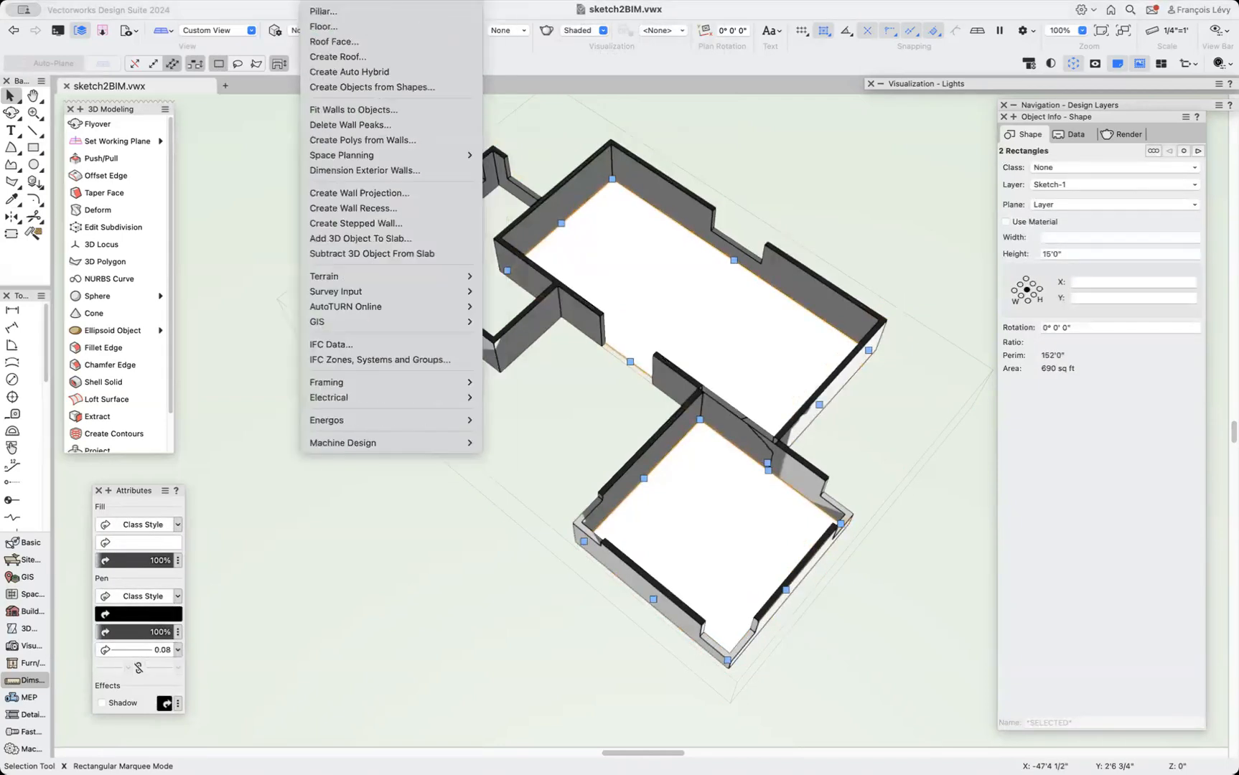
click(335, 85)
click(636, 176)
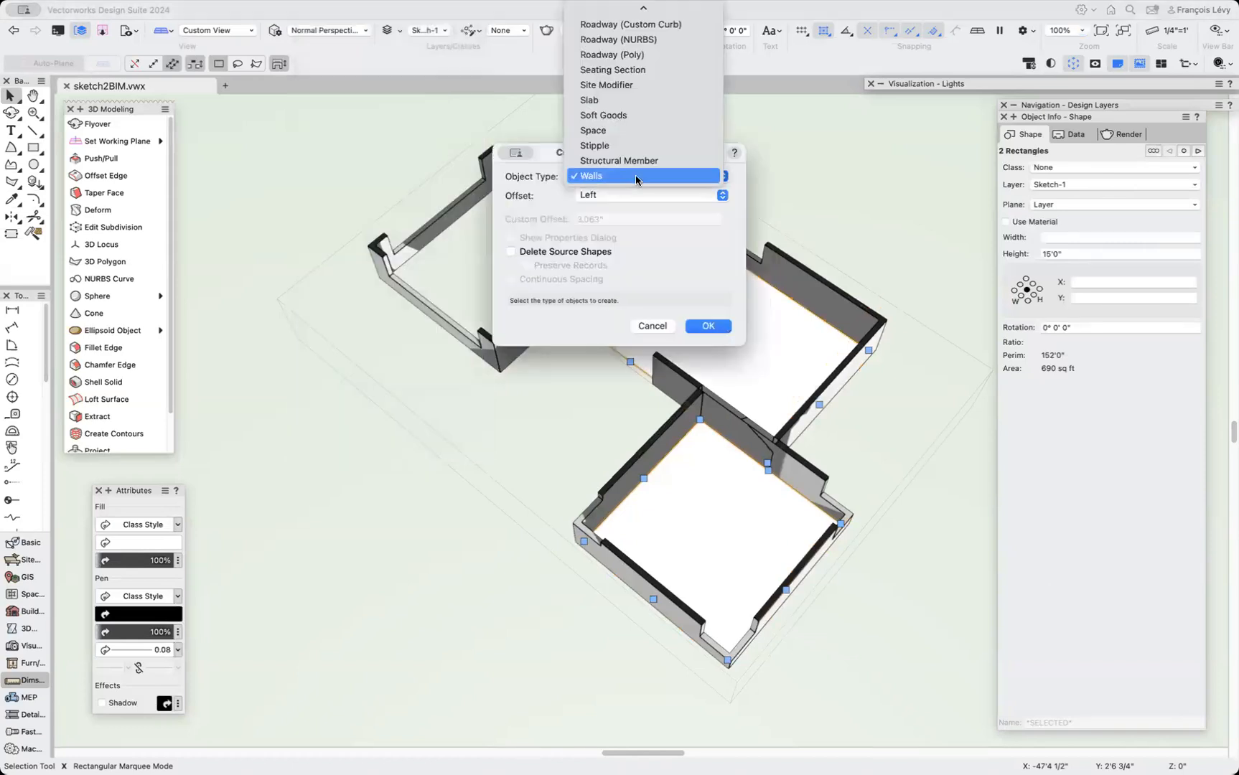
click(616, 130)
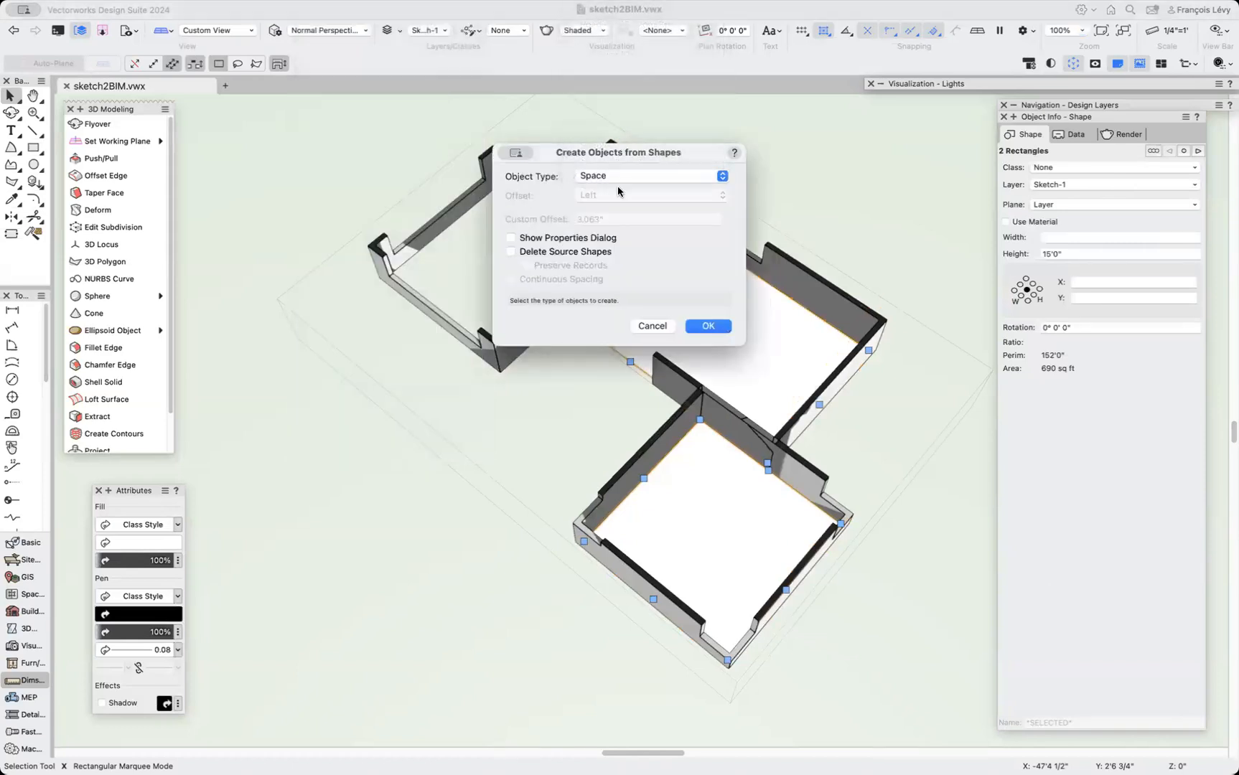
click(612, 253)
click(708, 326)
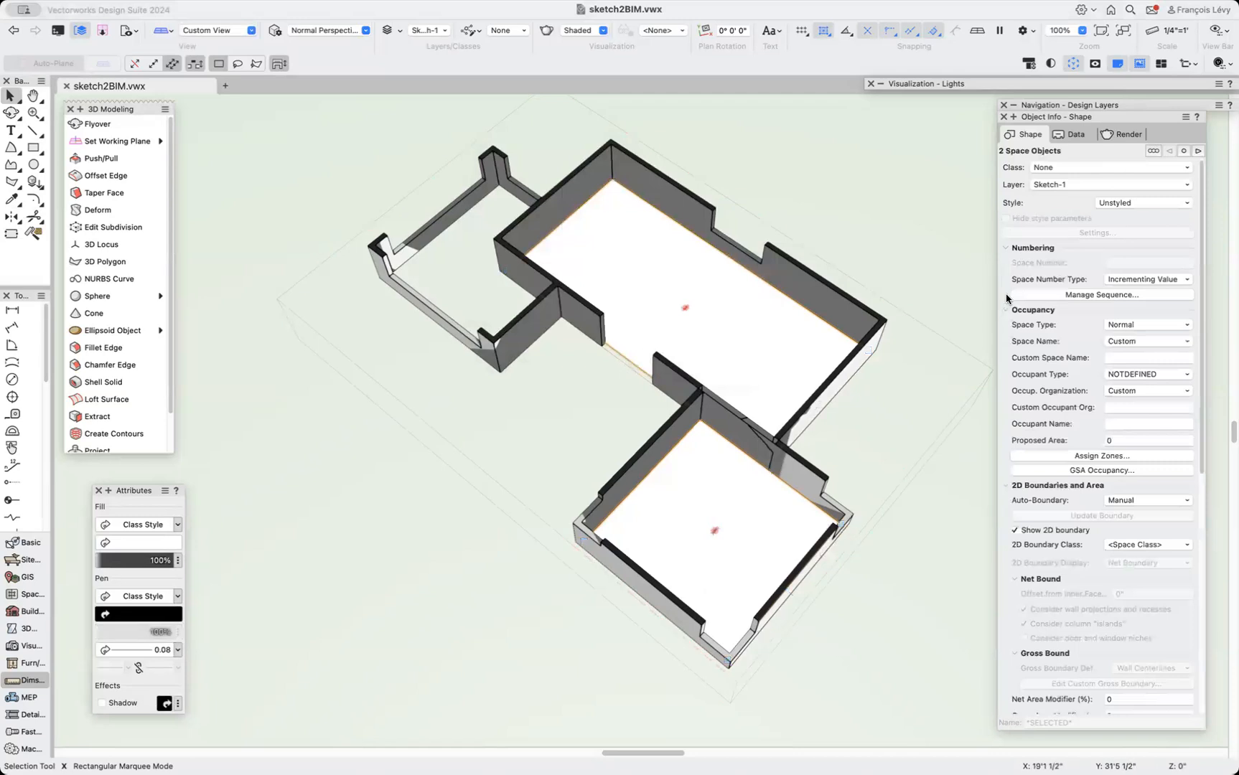
drag(1085, 115, 984, 92)
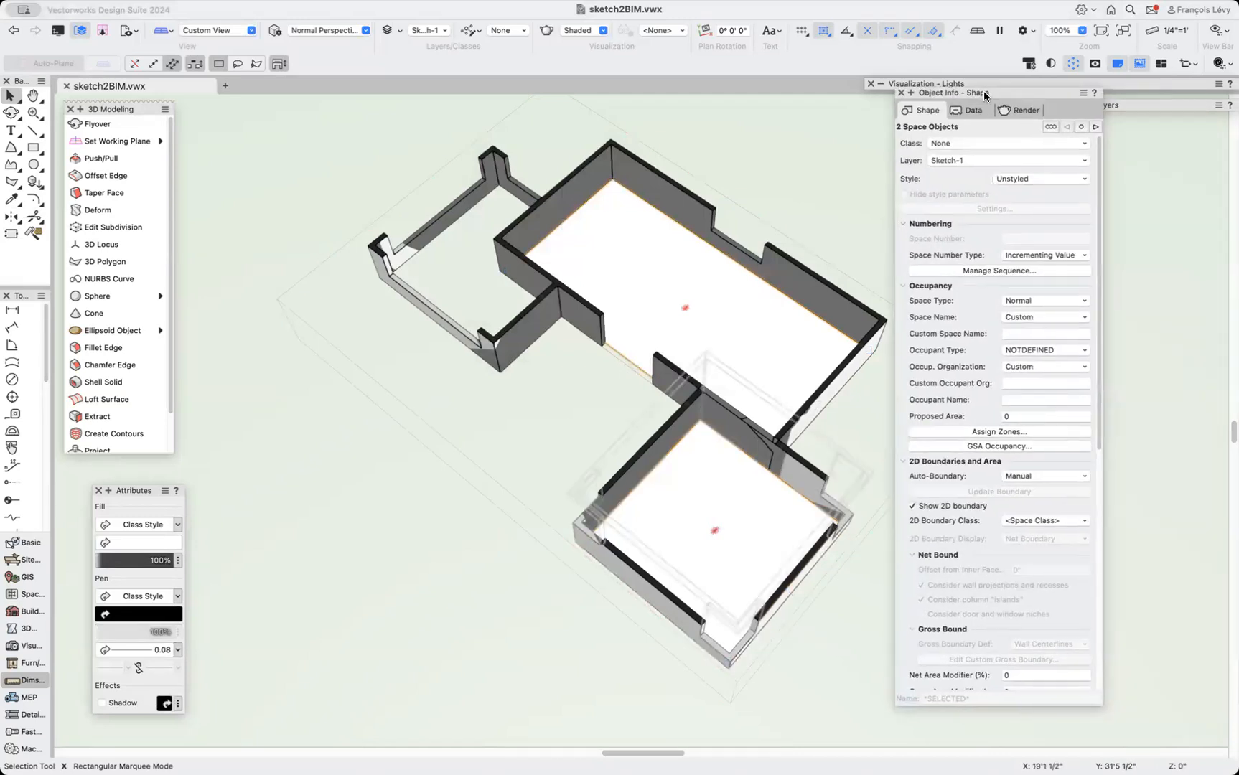
Open Create Walls from Spaces, set the destination layer to Floor-1 and the exterior wall style to Ext-2x4-Stucco.
scroll(1010, 436, down, 2)
scroll(1011, 437, up, 2)
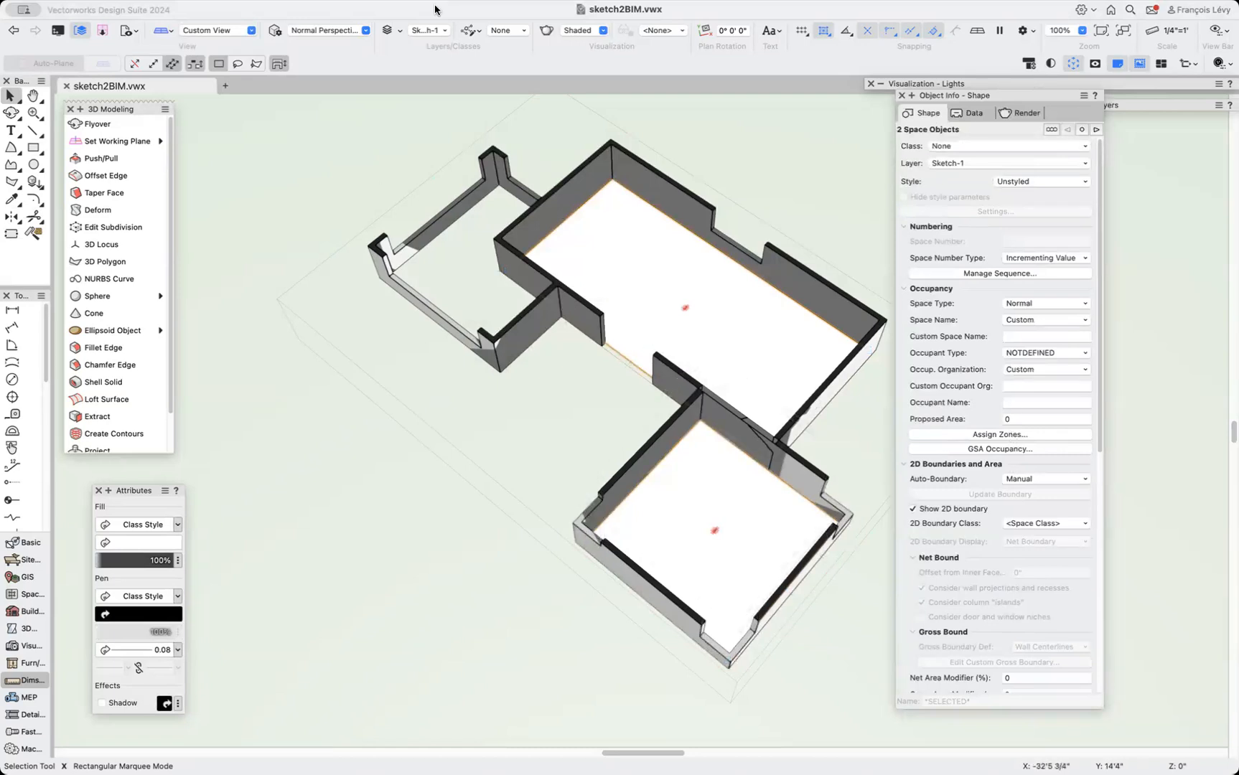
click(343, 2)
mouse_move(505, 1)
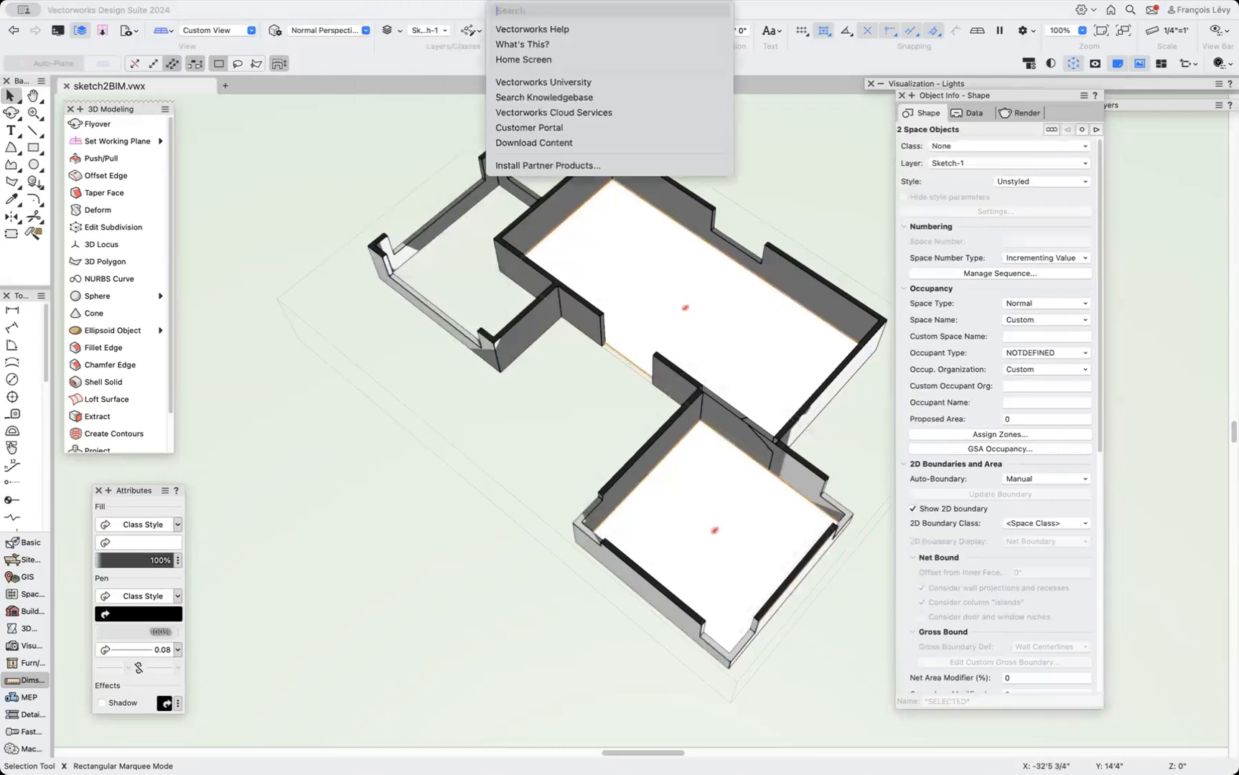
text(wall)
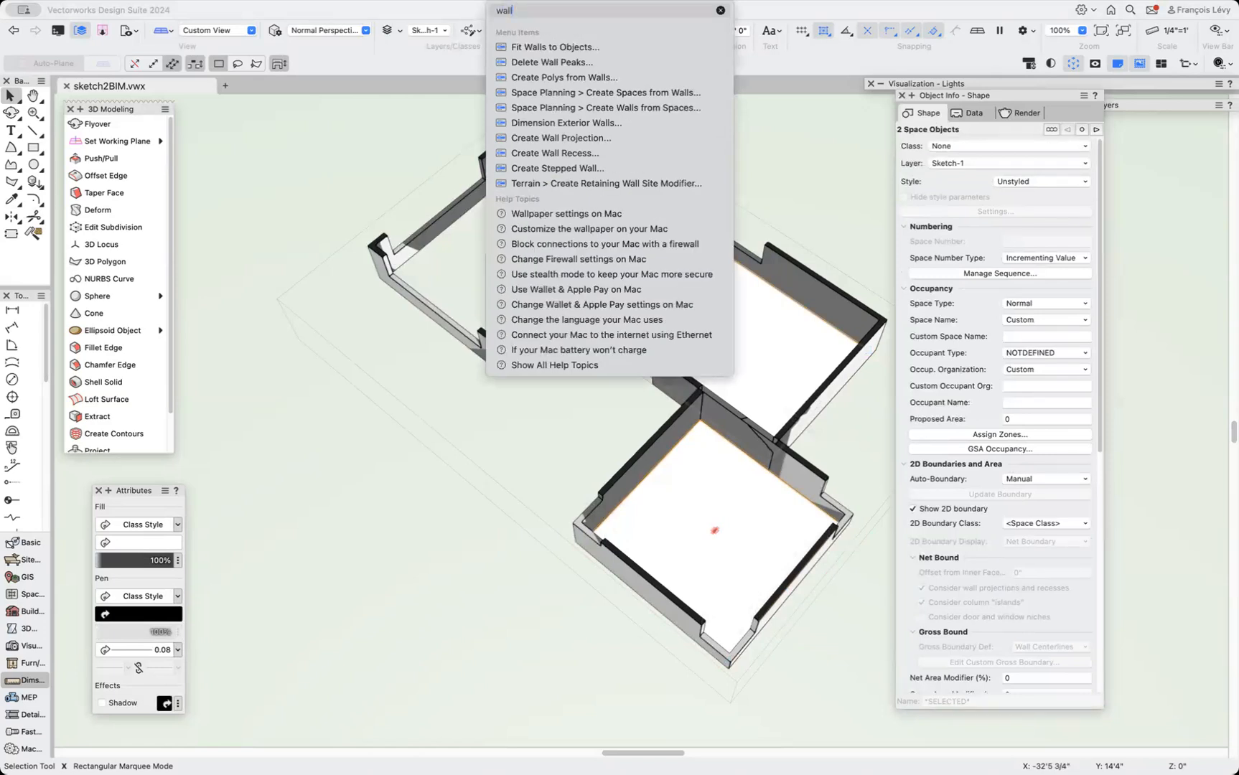
mouse_move(580, 109)
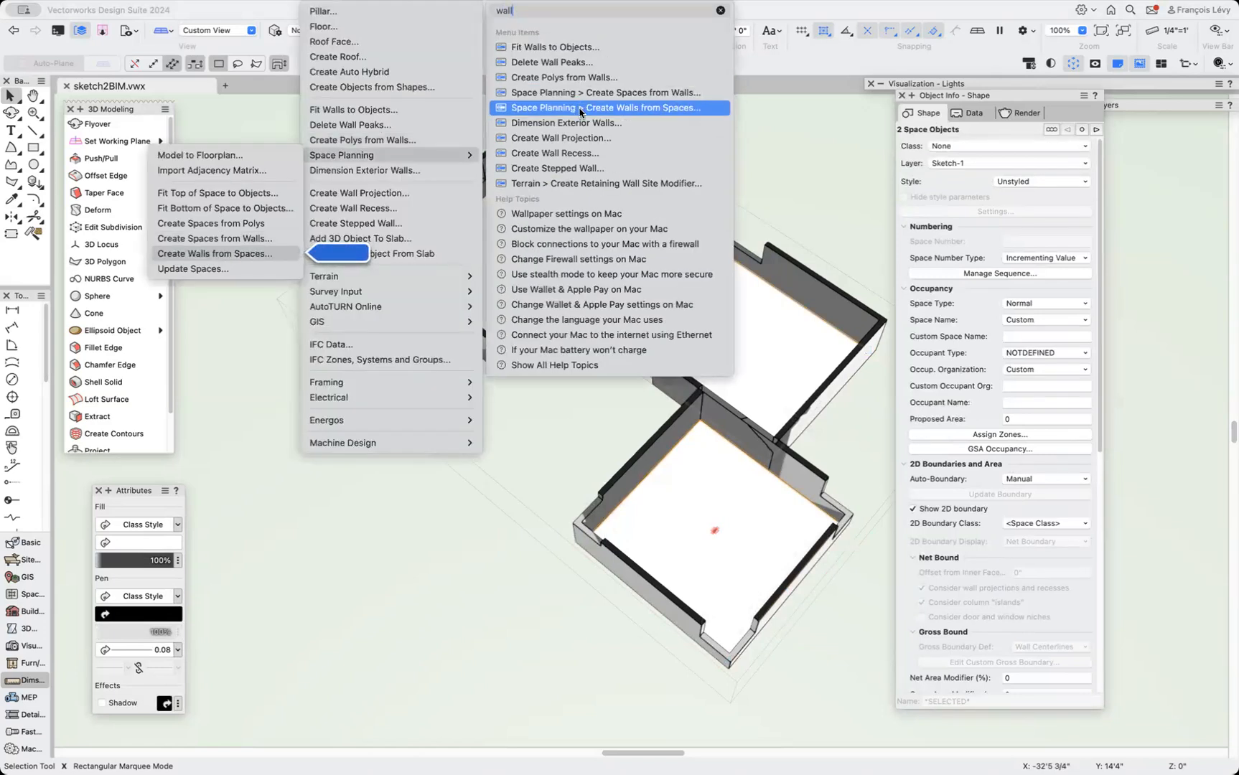
click(580, 109)
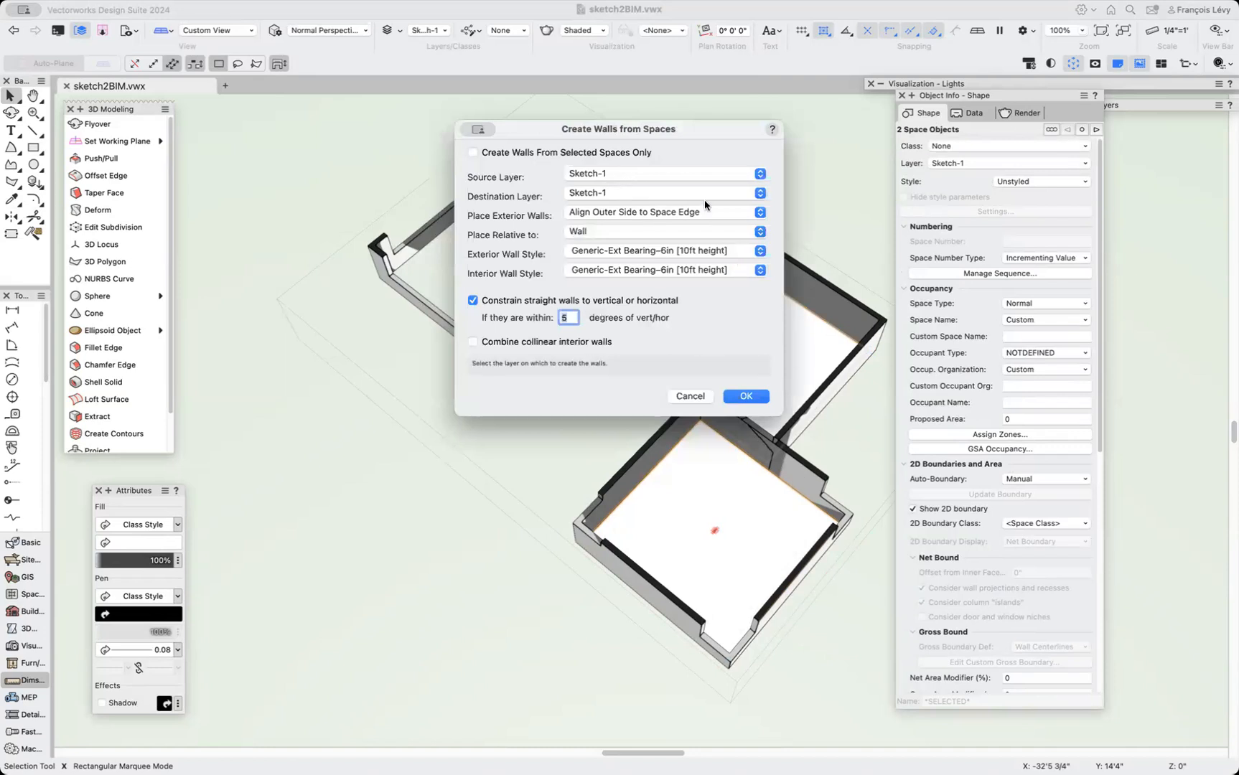
click(645, 185)
click(643, 207)
click(596, 254)
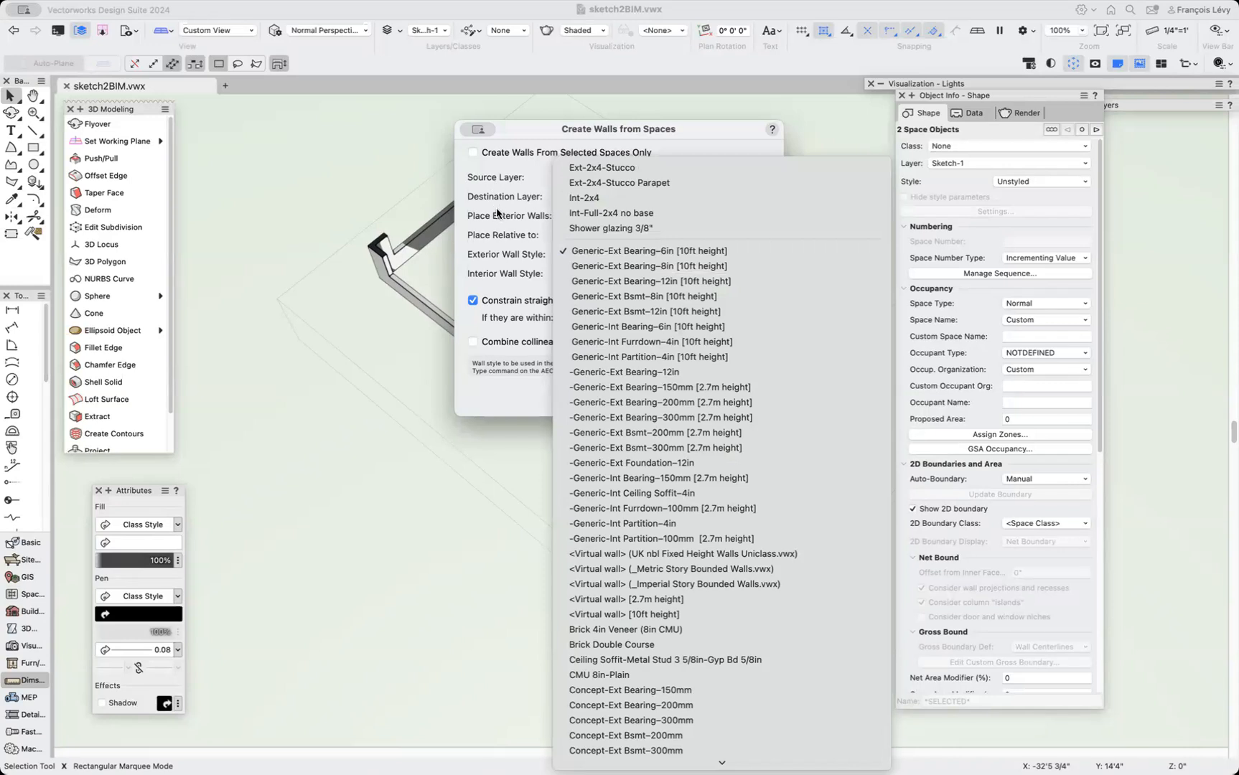
click(574, 172)
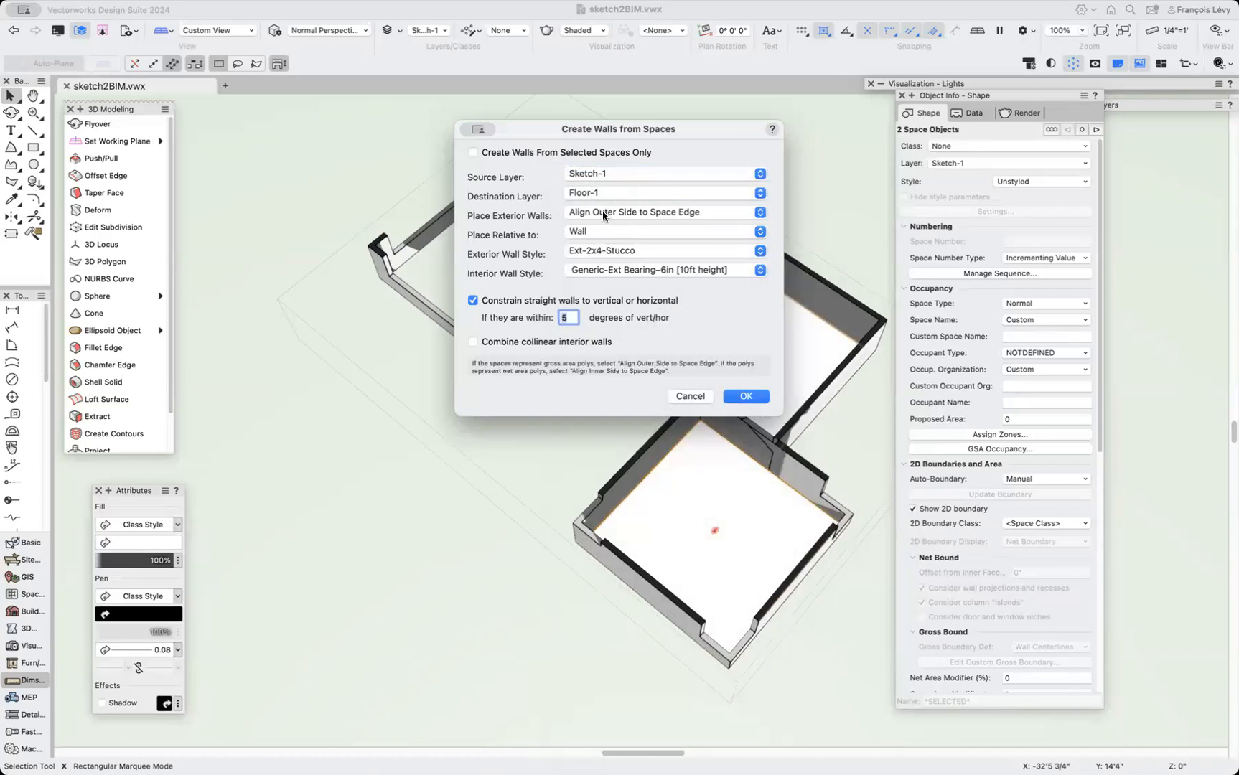
Align the inner side of the wall core component to the space edges and create the walls.
click(602, 214)
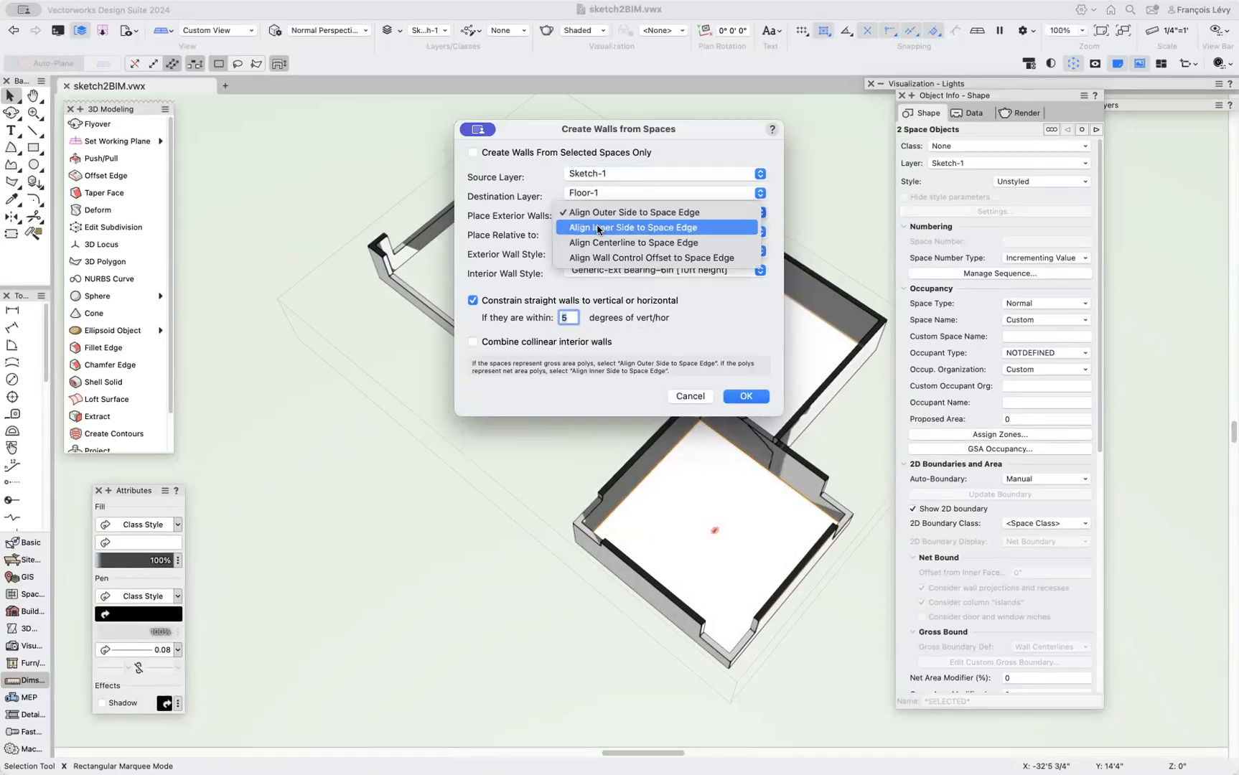
click(600, 227)
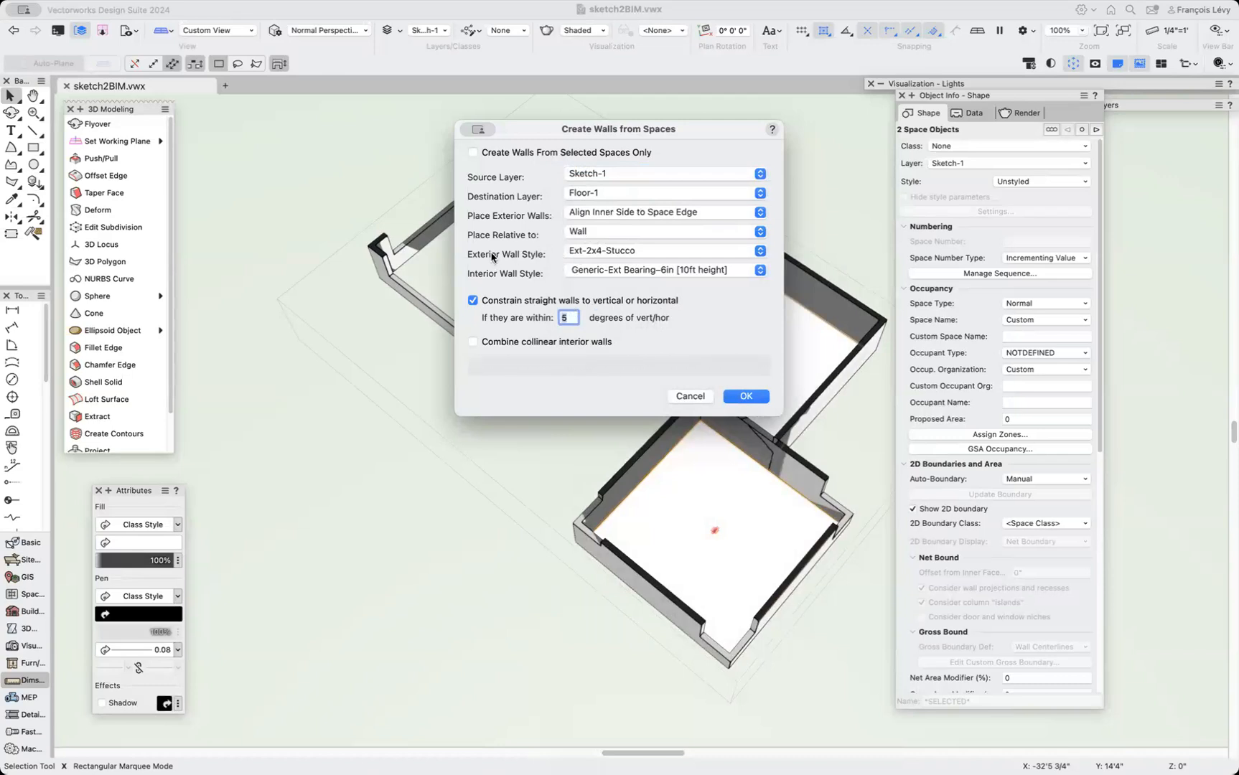
click(600, 233)
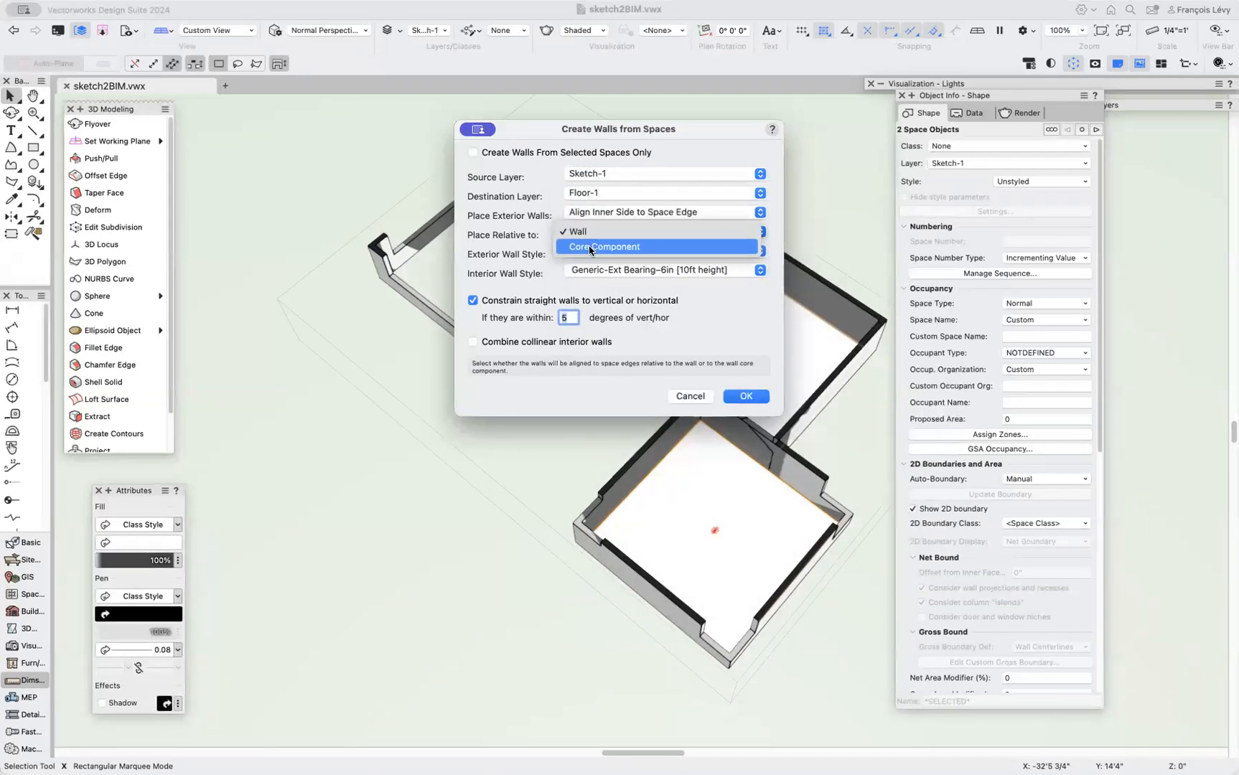
click(590, 248)
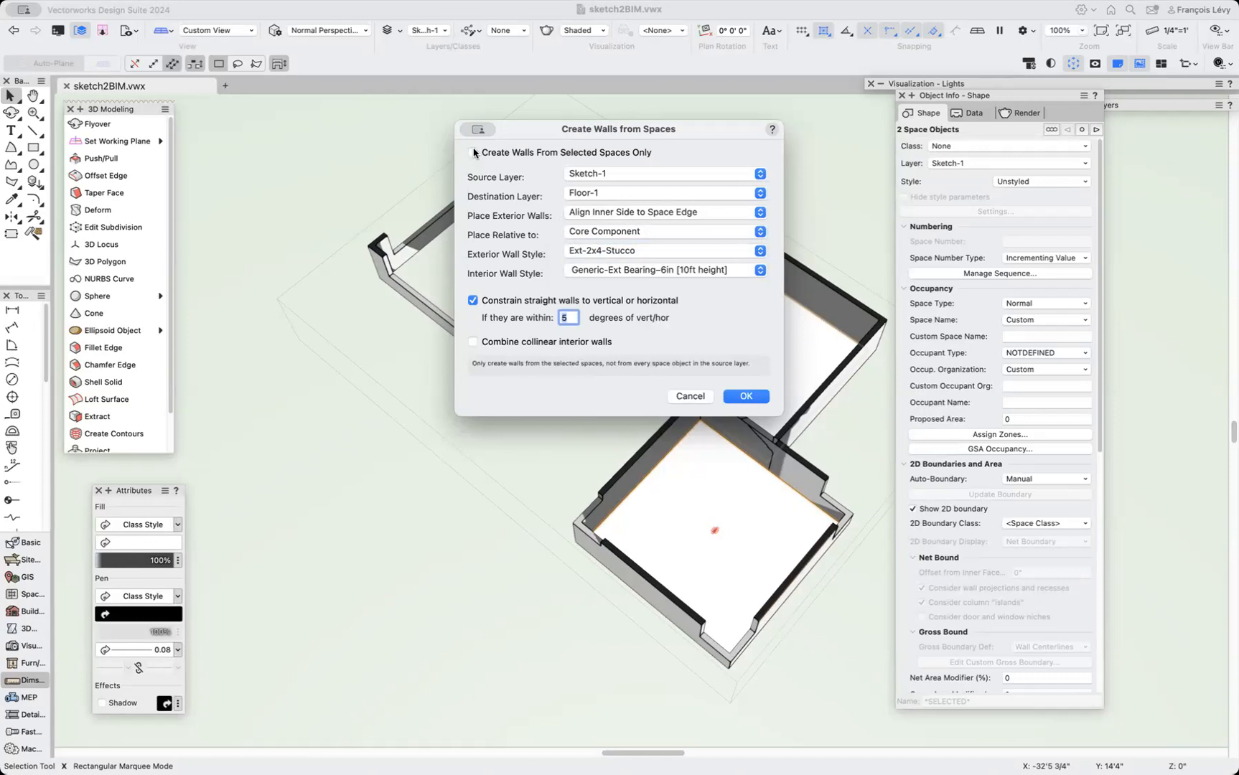
click(748, 396)
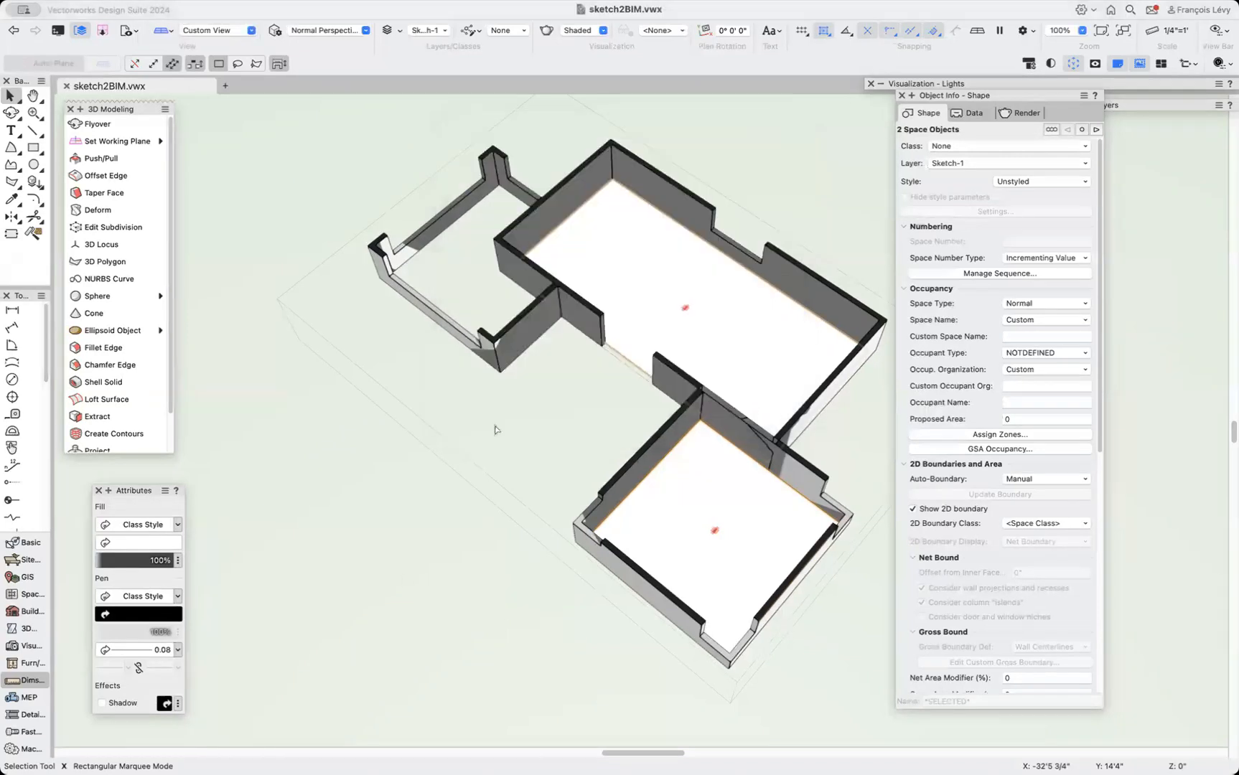
Restore the saved view "3 walls".
click(139, 38)
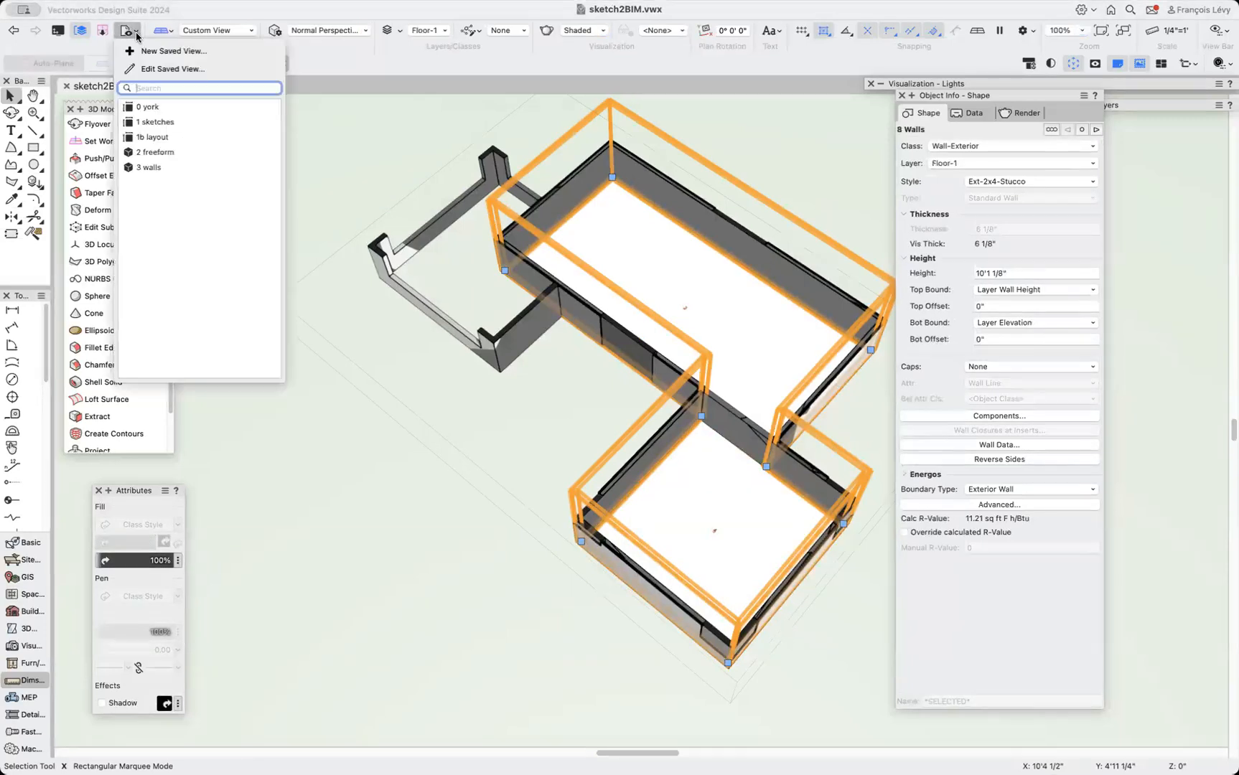
click(162, 164)
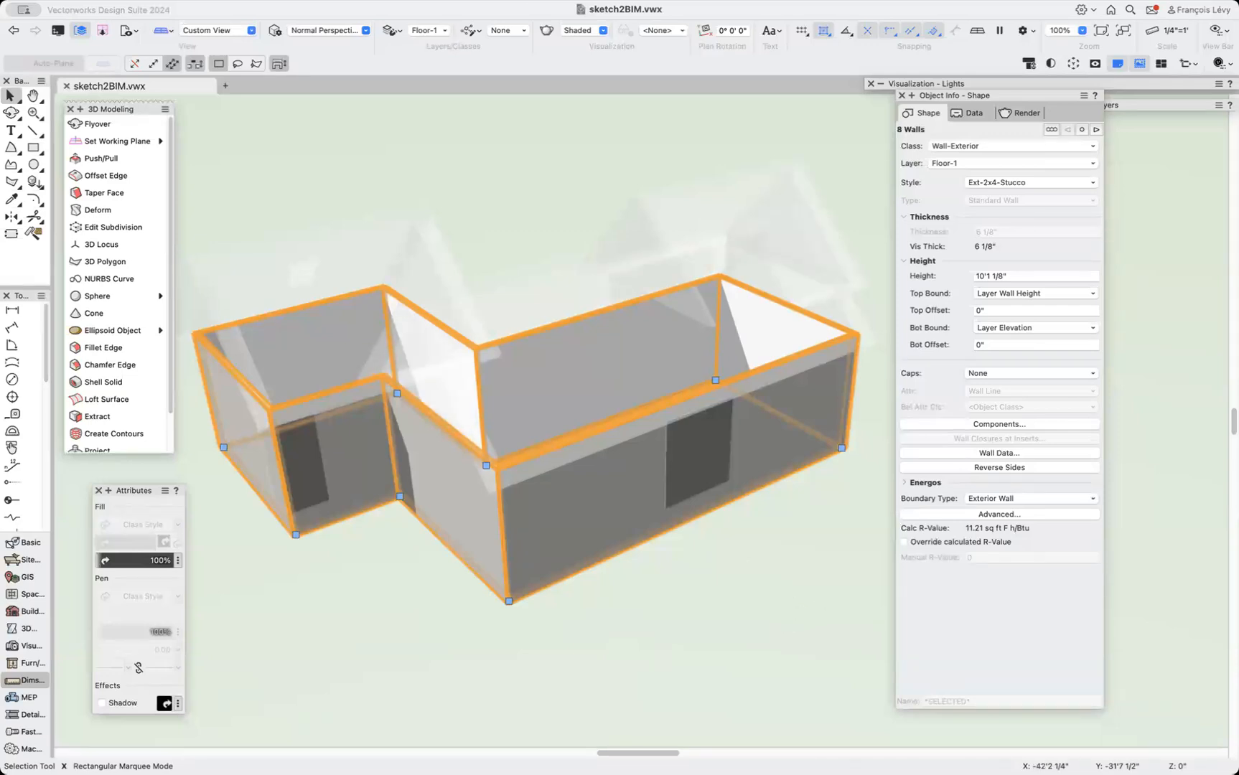
key(super+shift+slash)
text(slab)
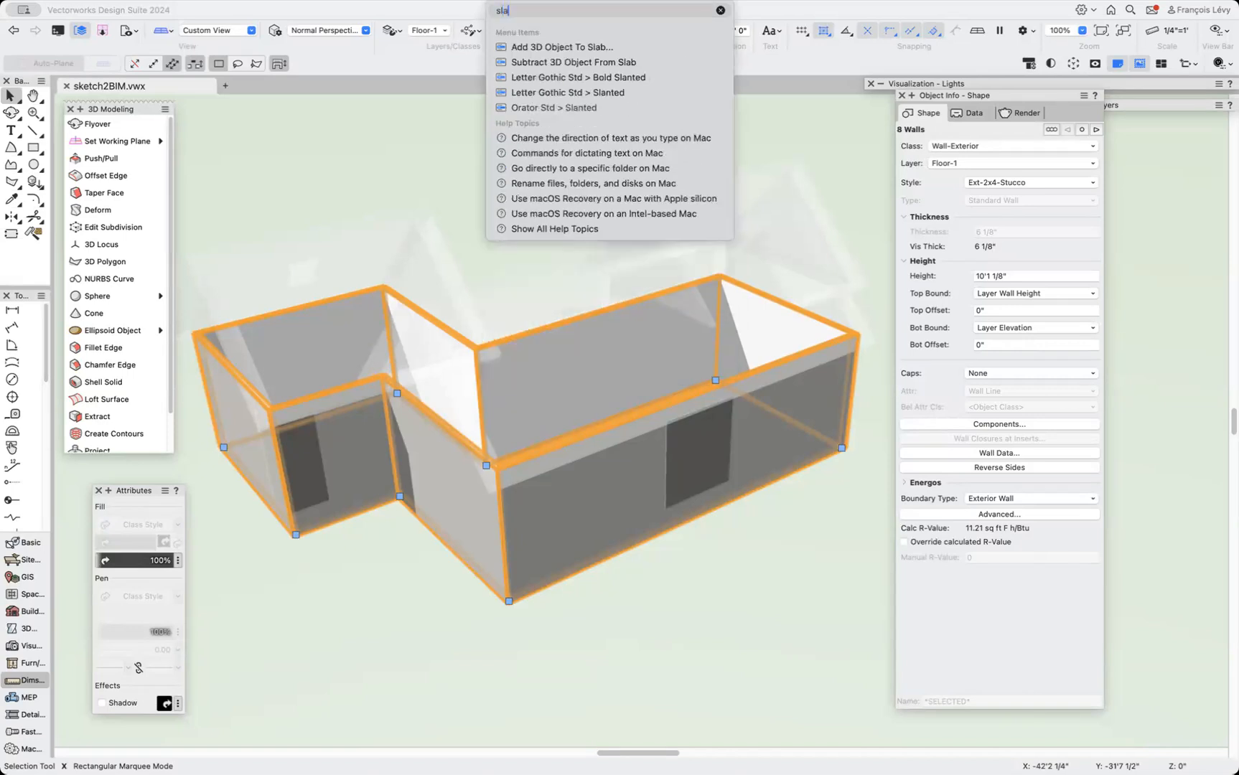
mouse_move(510, 48)
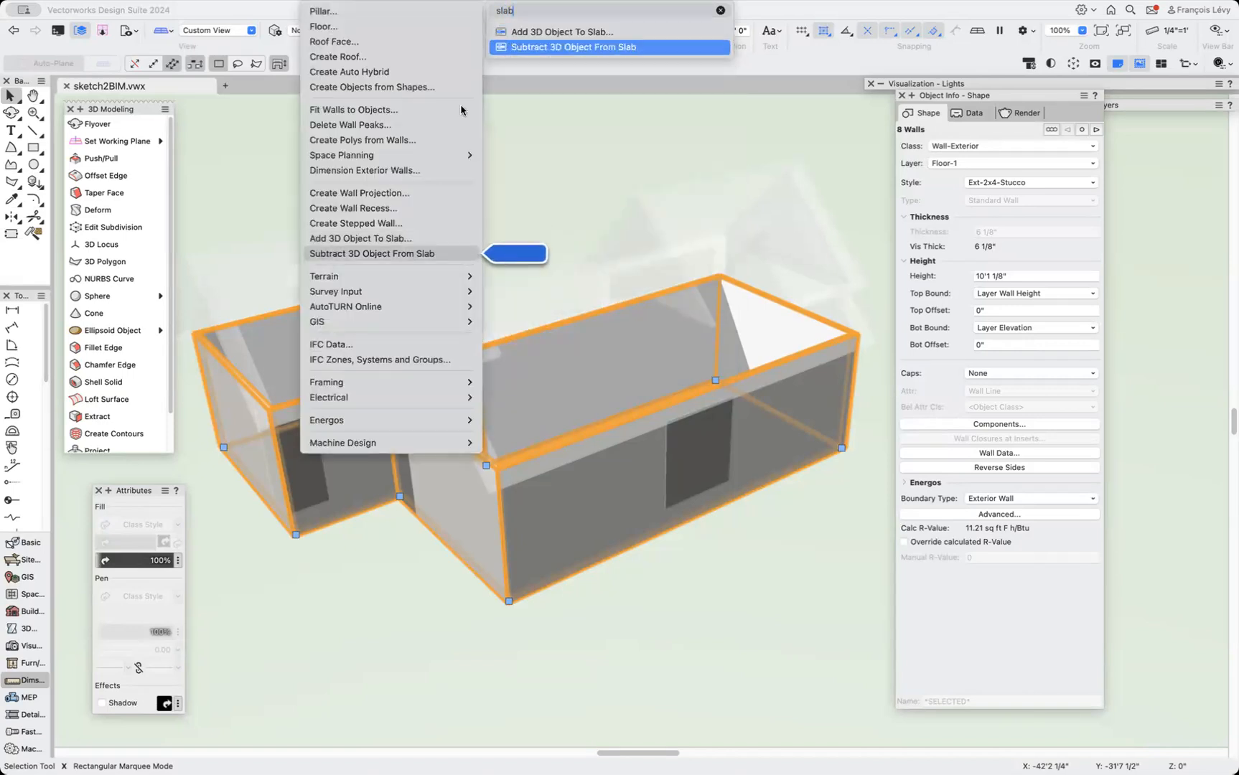
click(260, 188)
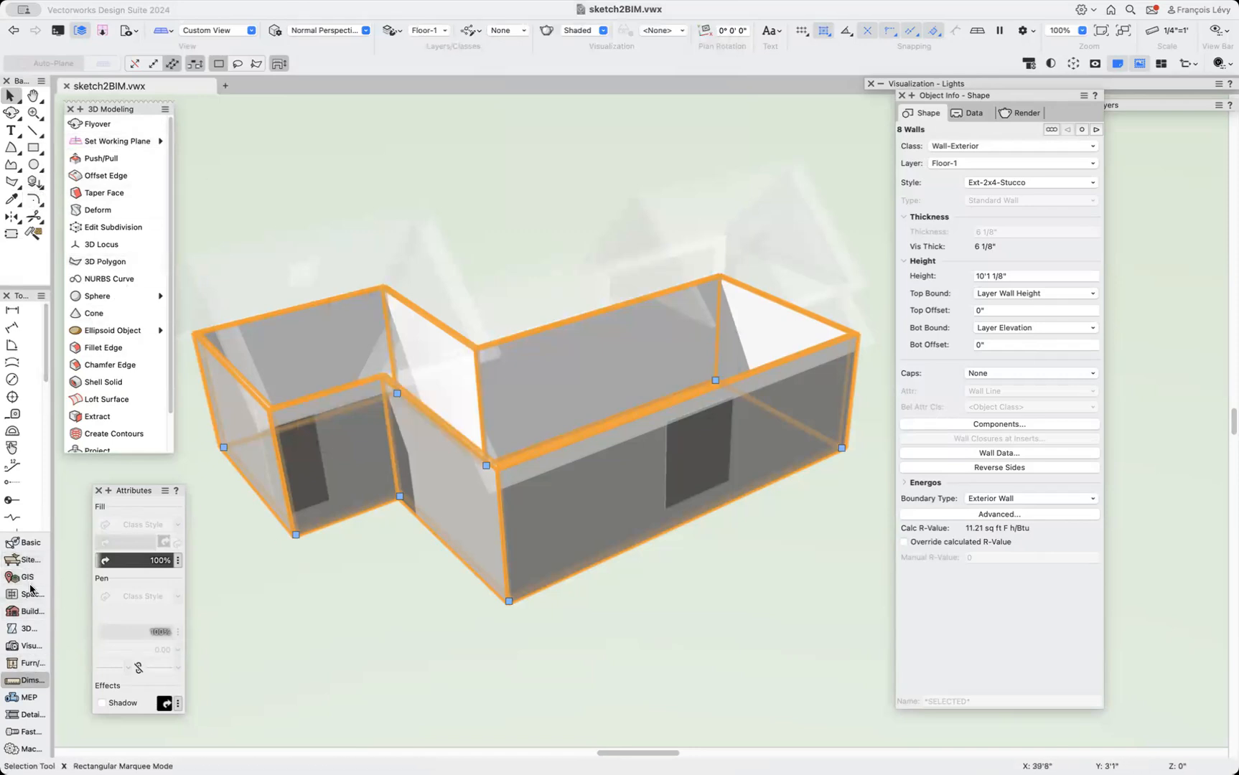
Create a Conc. Slab 6" floor slab with the Slab tool by picking all the exterior walls.
click(27, 611)
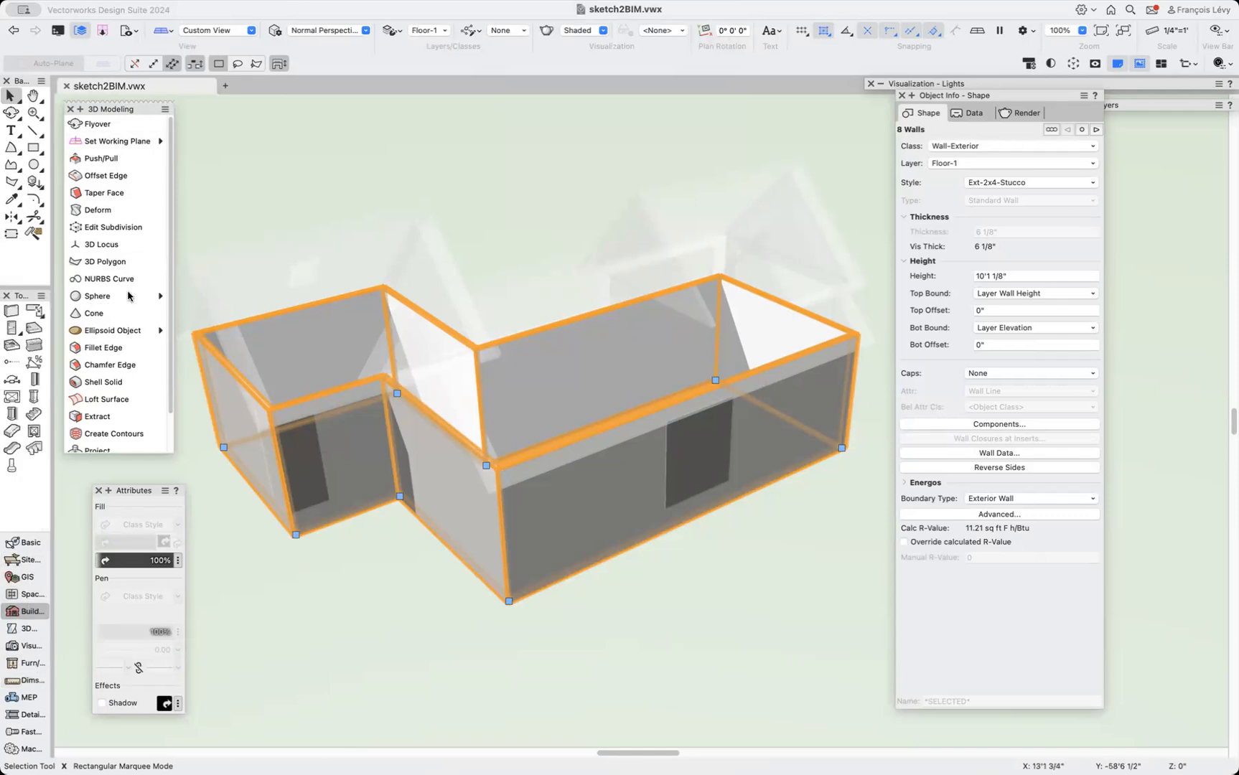
click(34, 328)
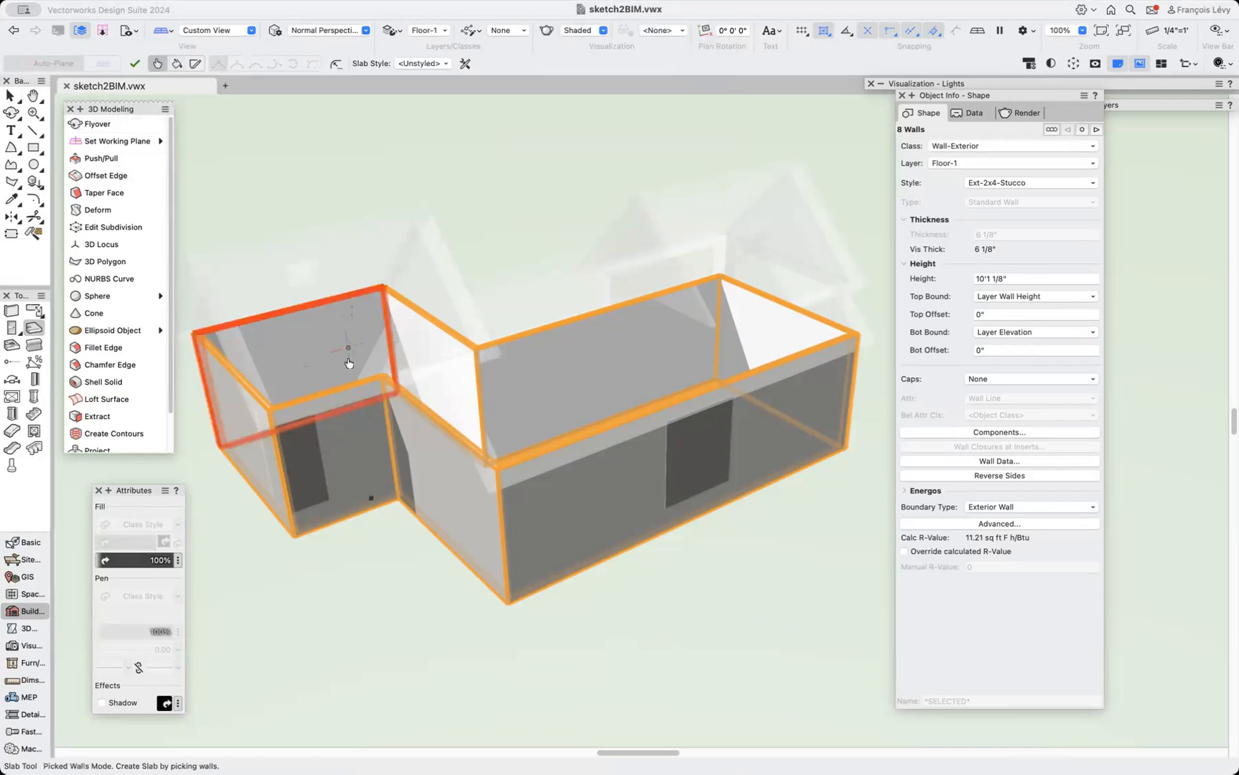
click(440, 63)
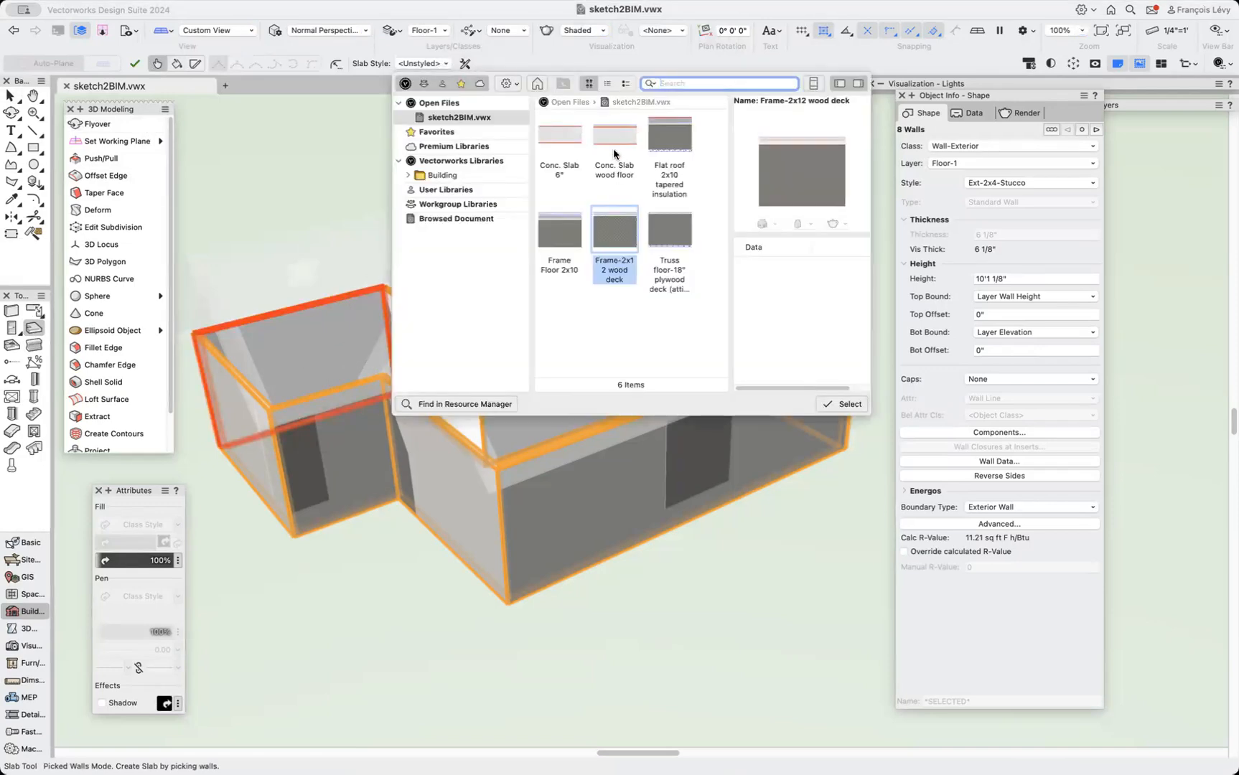
click(573, 132)
double_click(571, 131)
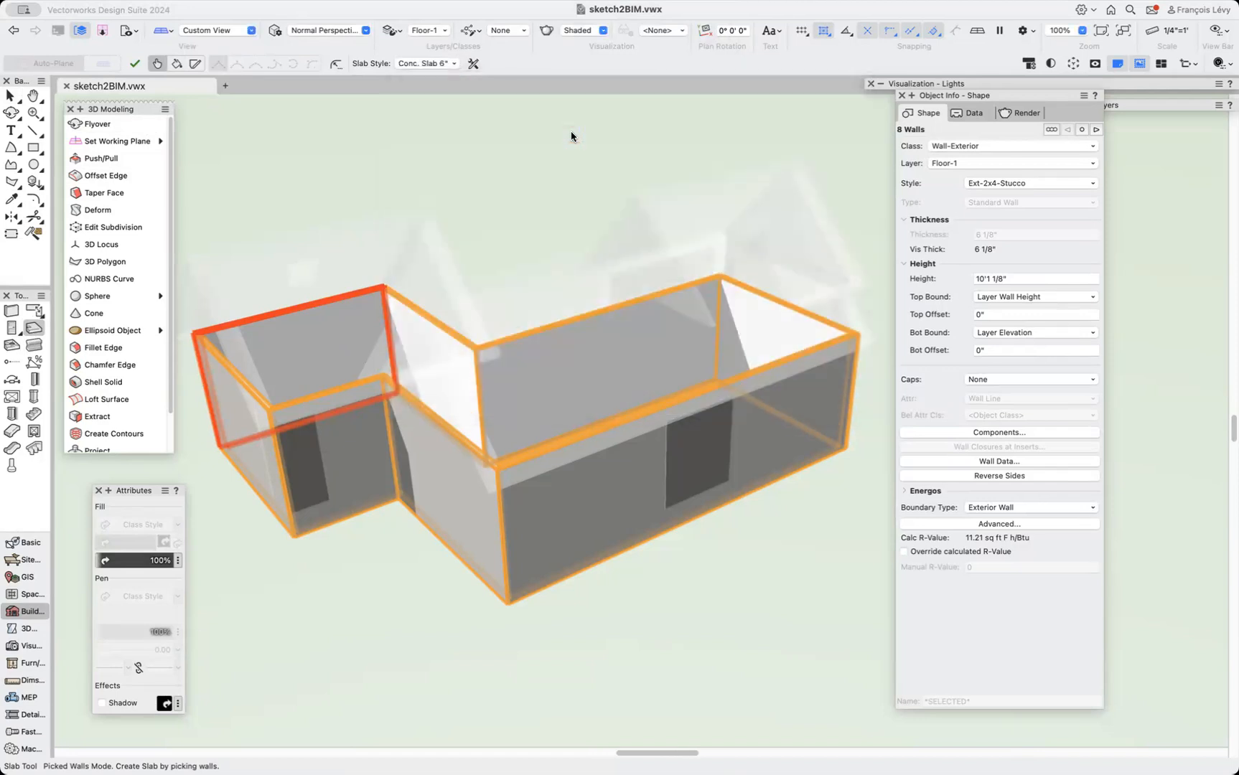
click(454, 361)
click(581, 354)
click(788, 387)
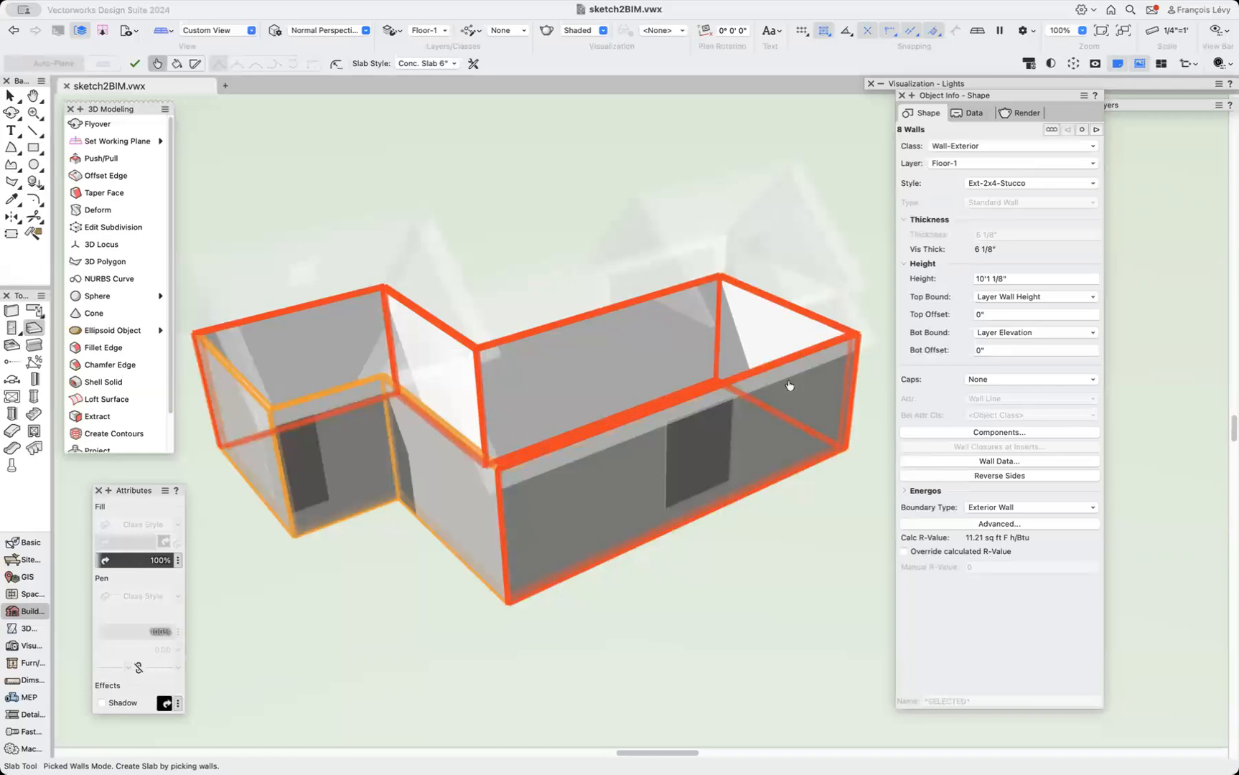
click(481, 495)
click(359, 469)
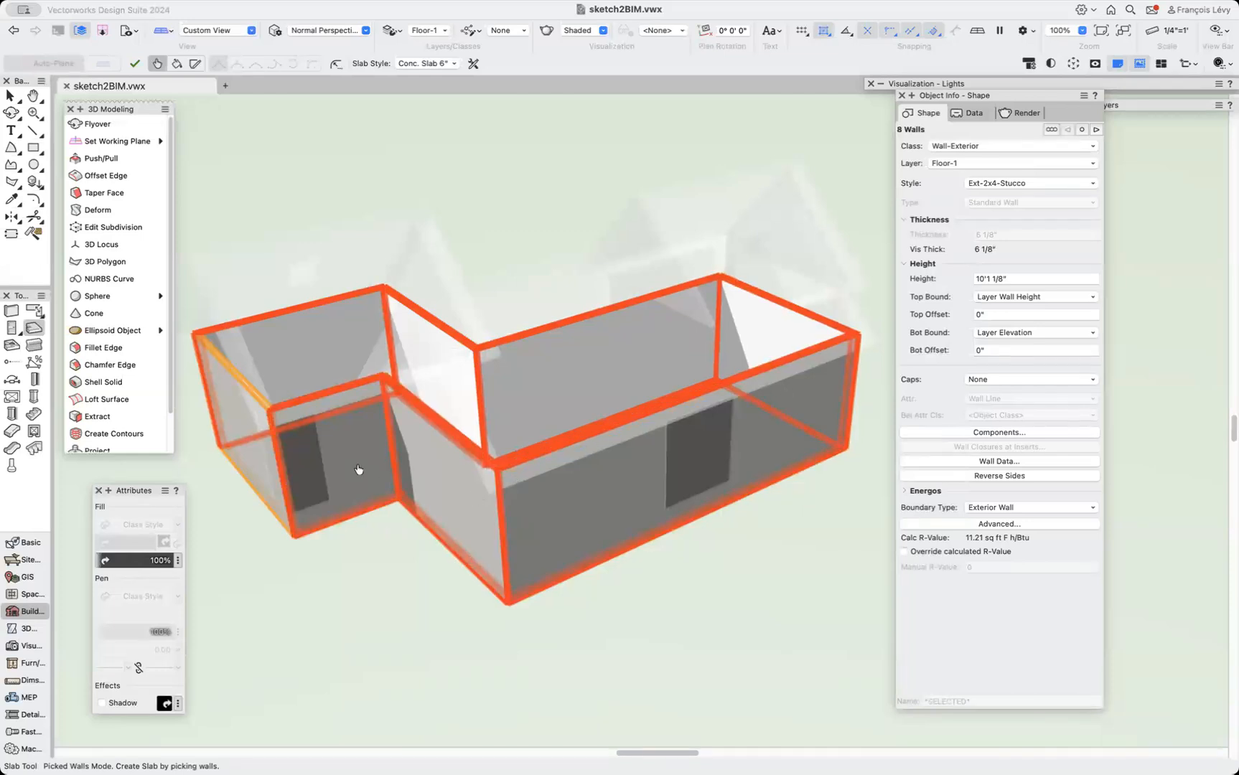
click(255, 494)
key(Return)
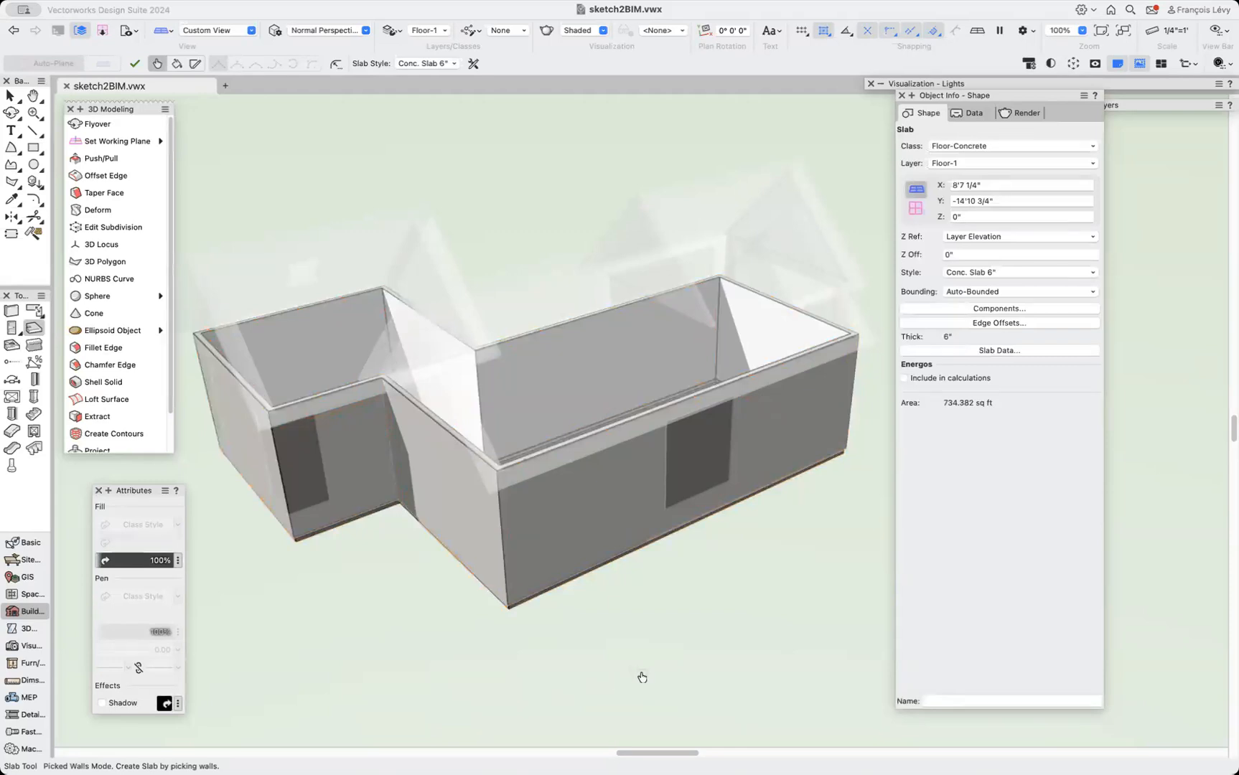
Select all the walls with Select Similar and start Create Roof with a 45° roof pitch.
key(alt+slash)
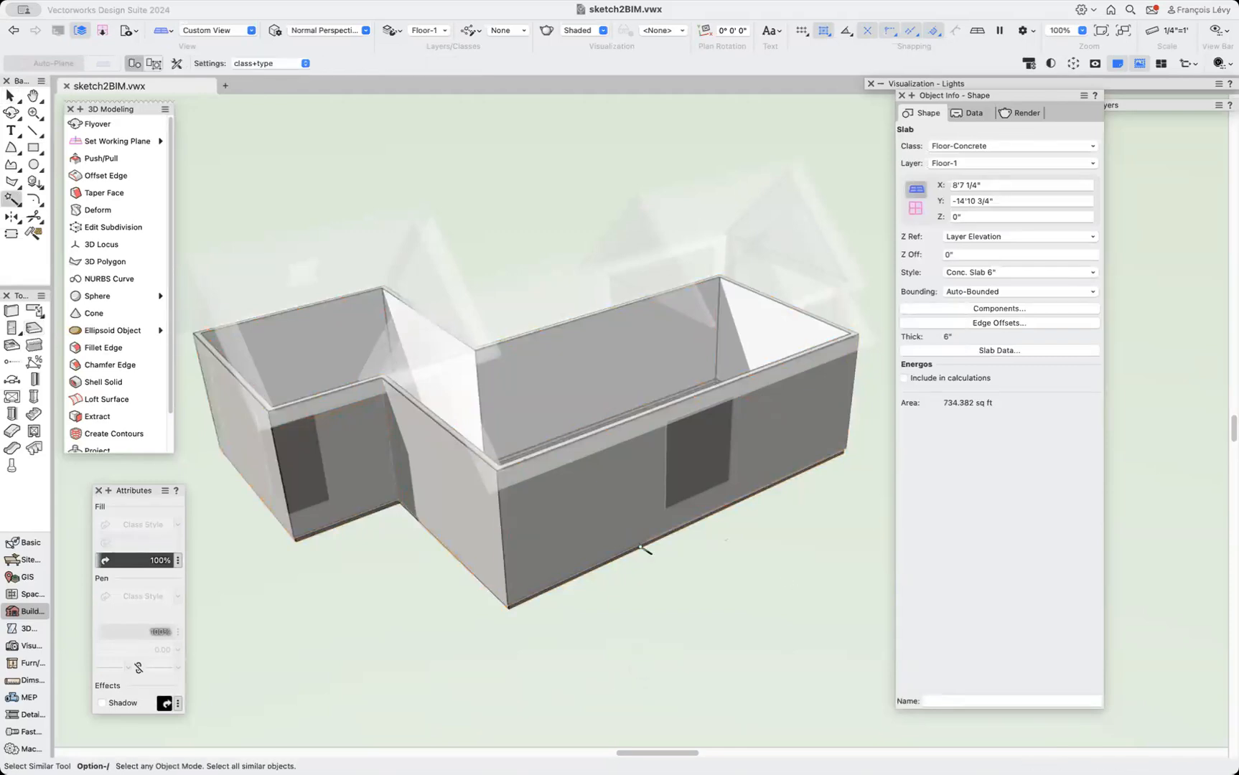
click(618, 511)
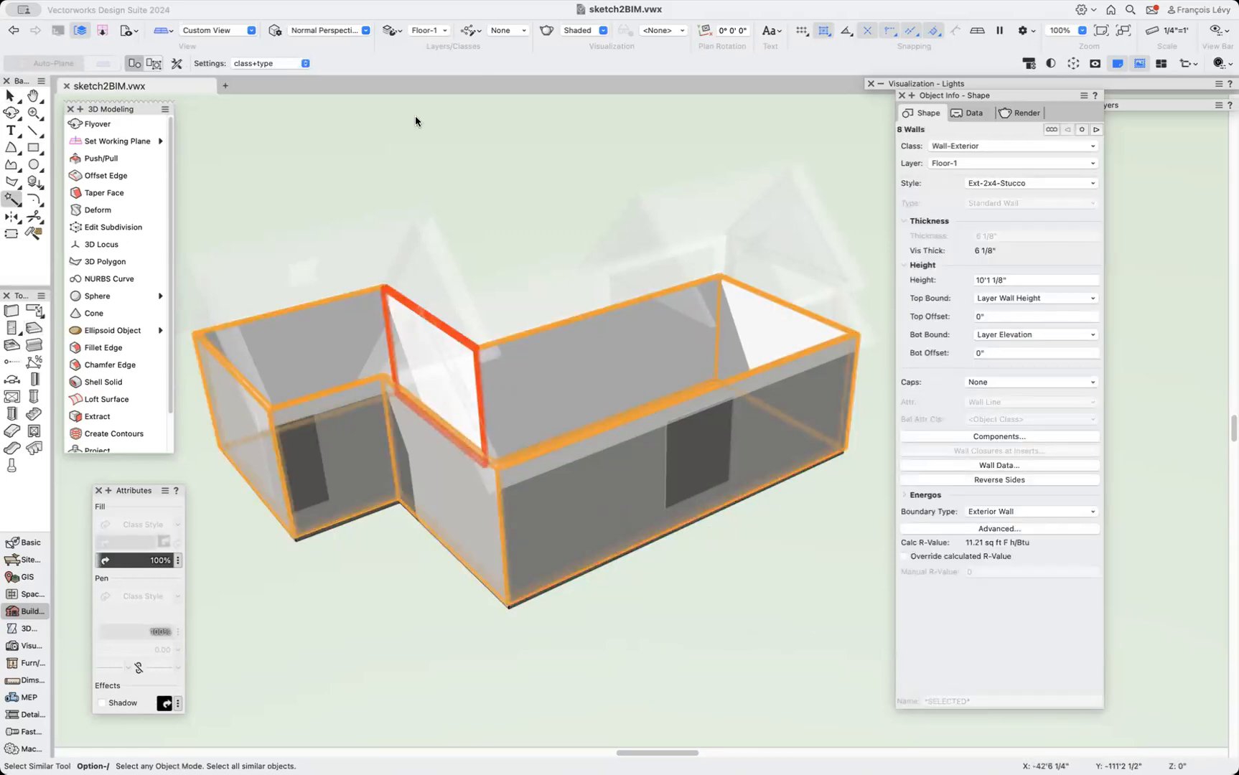
click(318, 1)
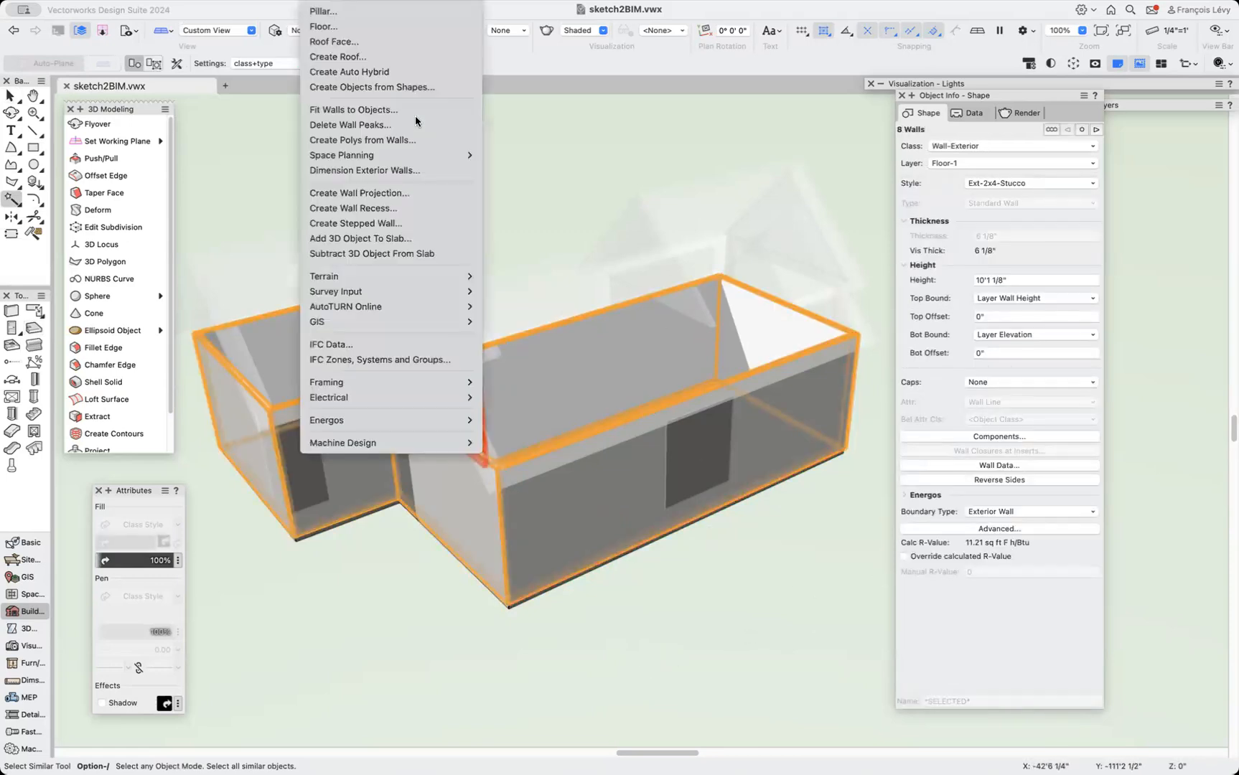
click(337, 57)
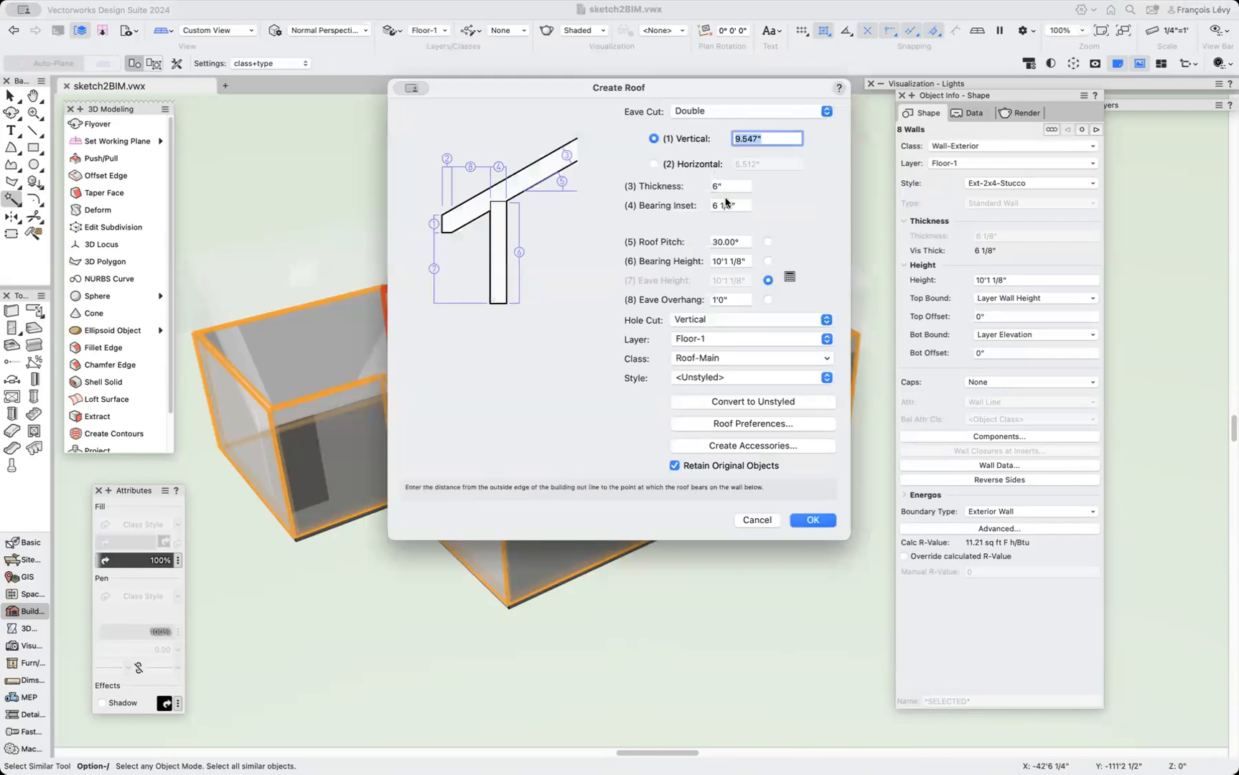
drag(739, 243, 711, 247)
text(45)
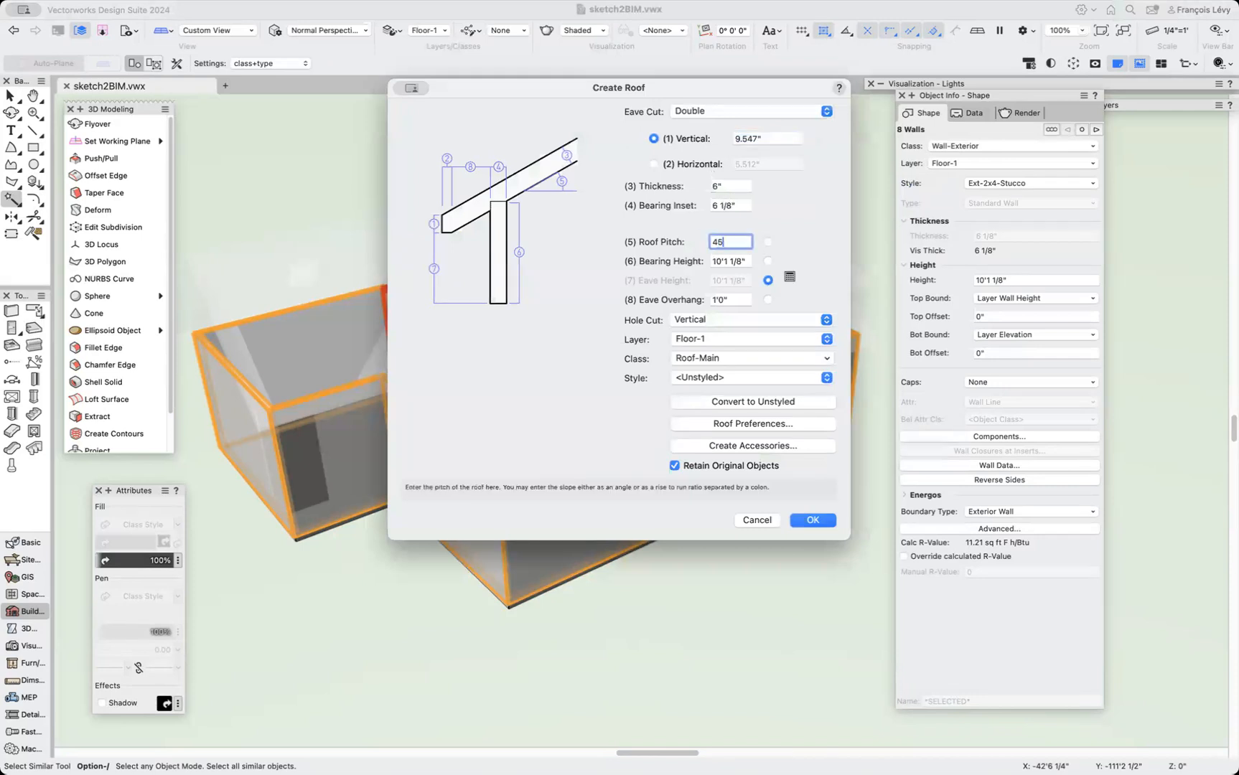
key(Tab)
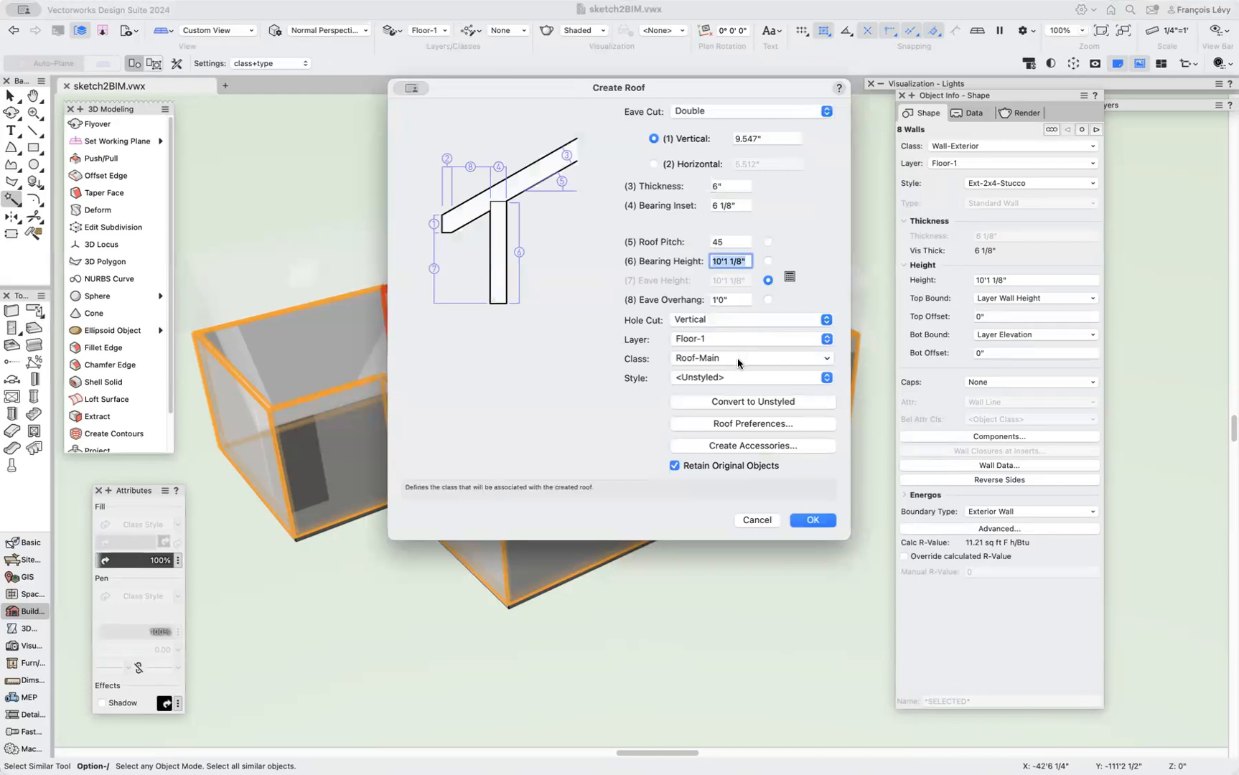
Set the roof style to Roof-2x8-metal and the eave cut to Square, then create the roof.
click(729, 375)
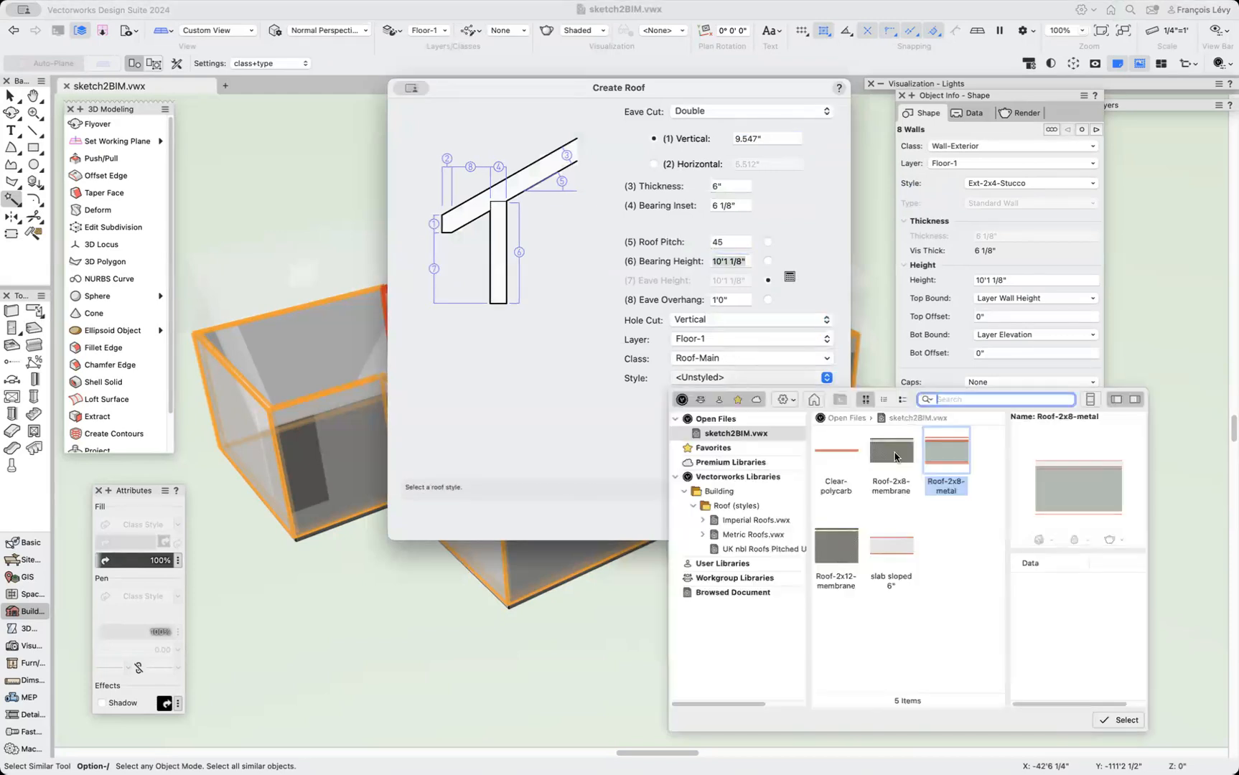
double_click(944, 446)
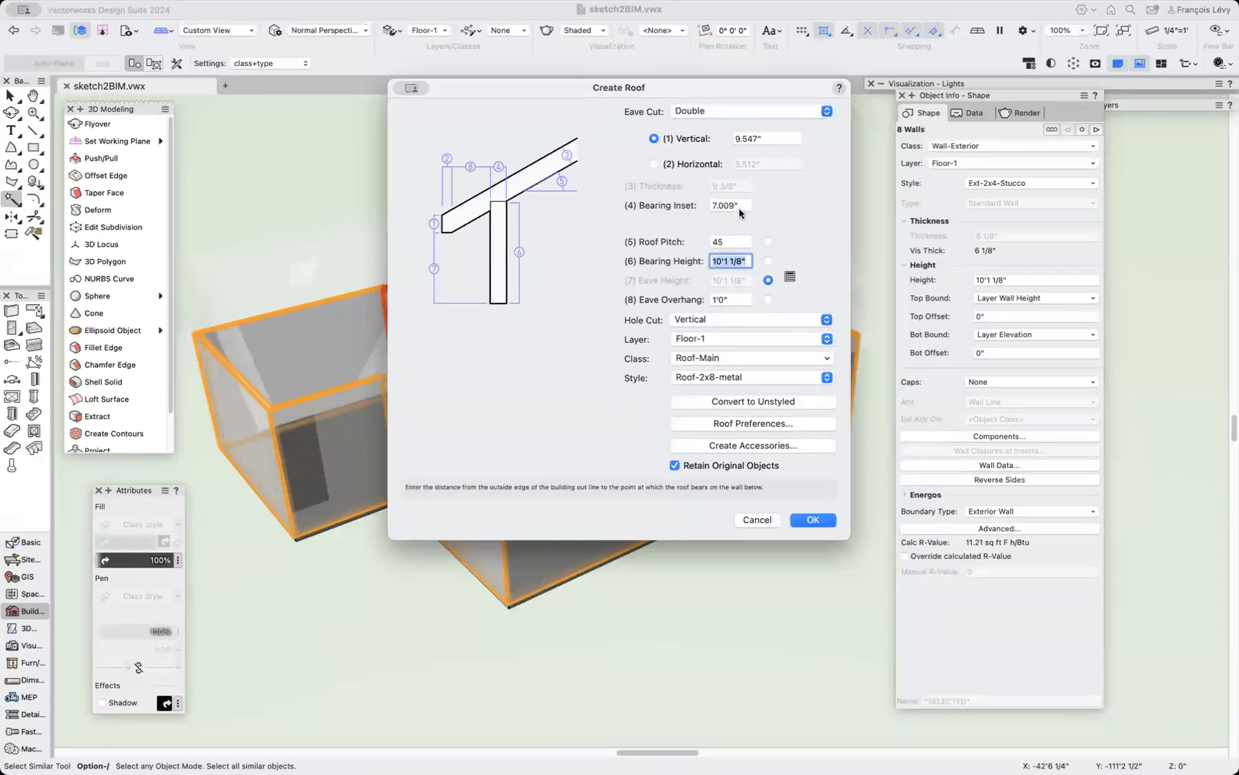
click(769, 113)
click(801, 65)
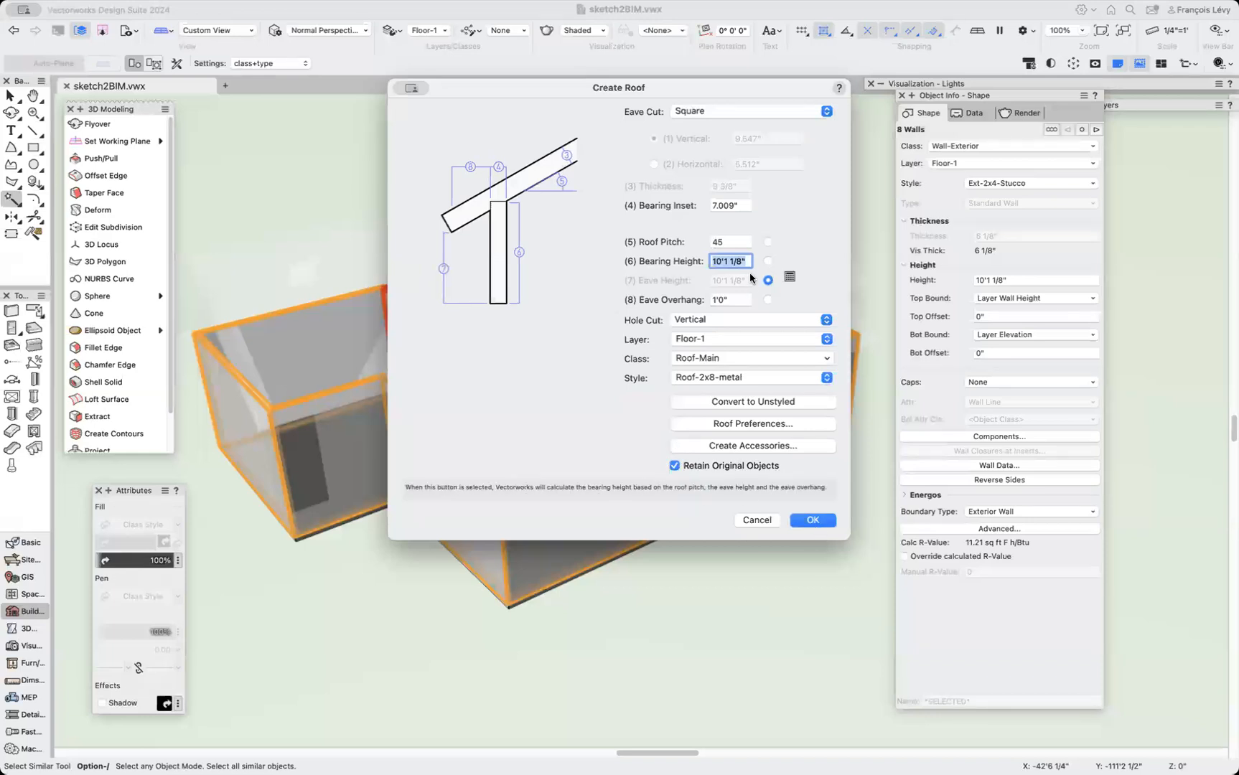
click(828, 525)
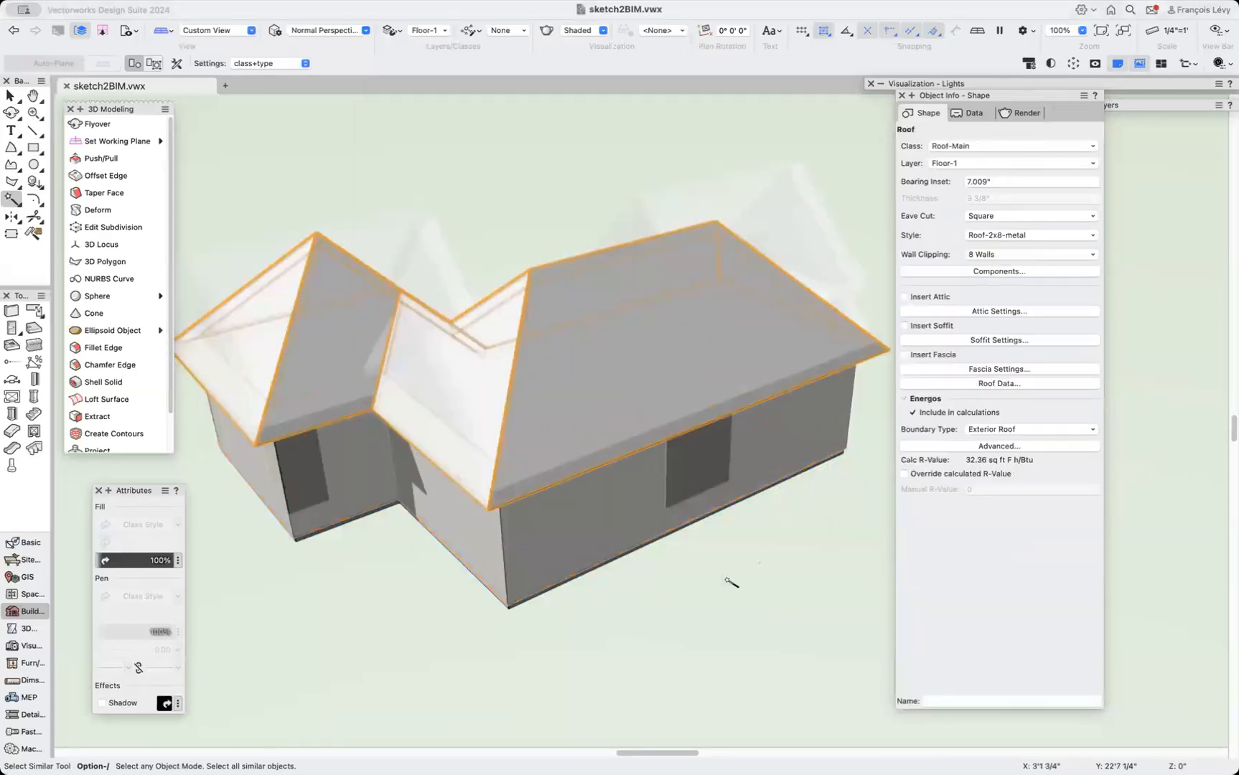
Select the roof and set its front edge near the inner corner to Gable.
key(x)
key(x)
click(626, 398)
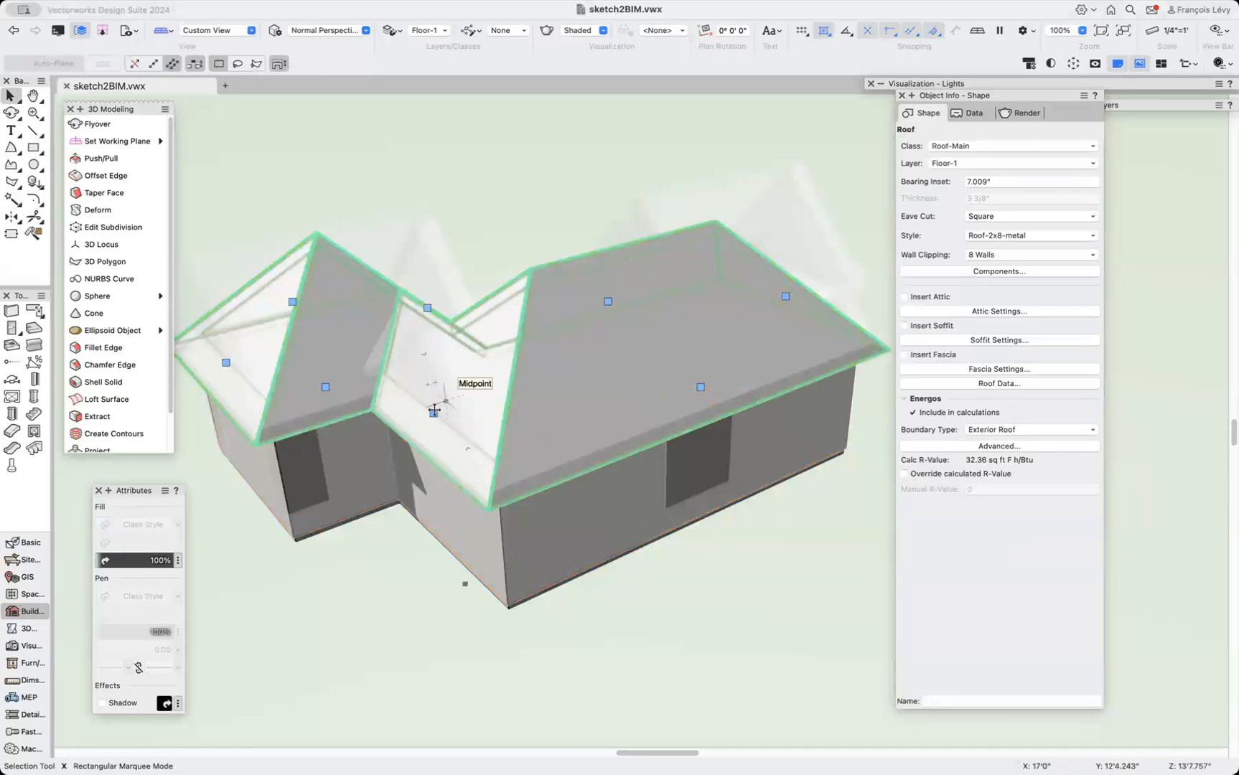
double_click(551, 450)
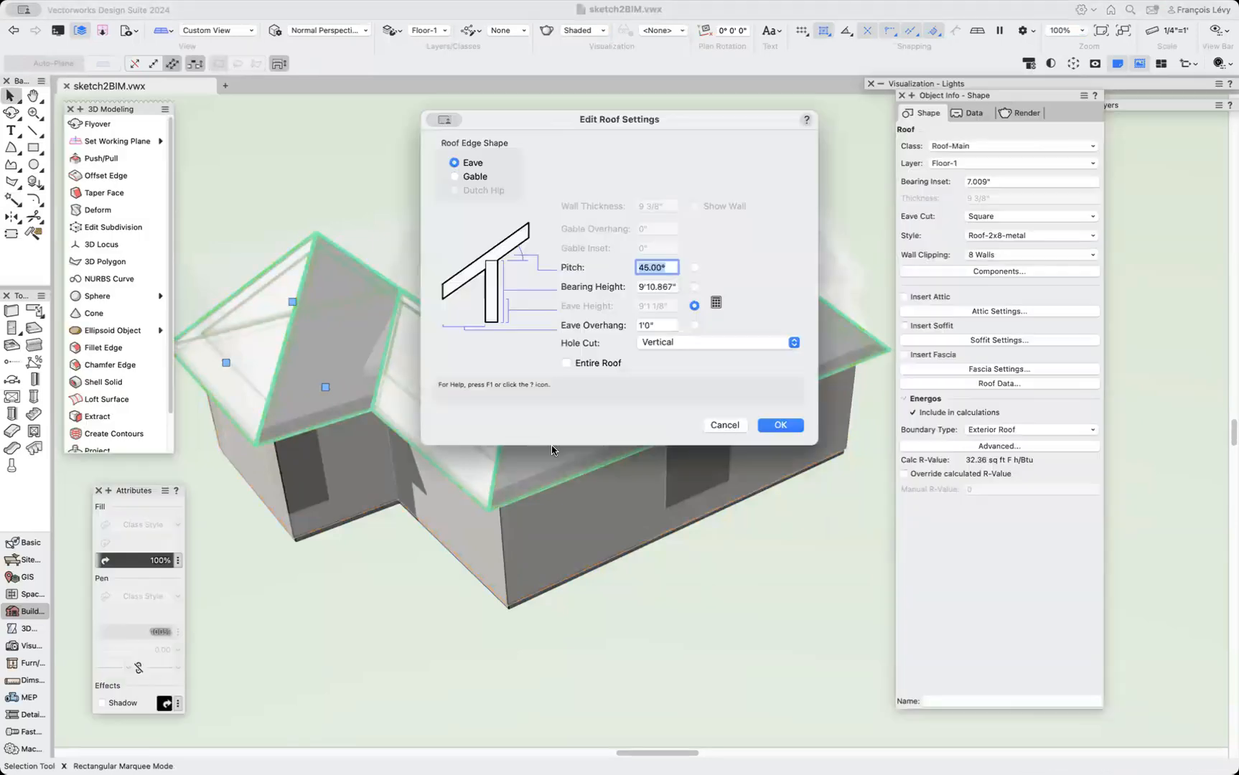
click(474, 178)
click(780, 424)
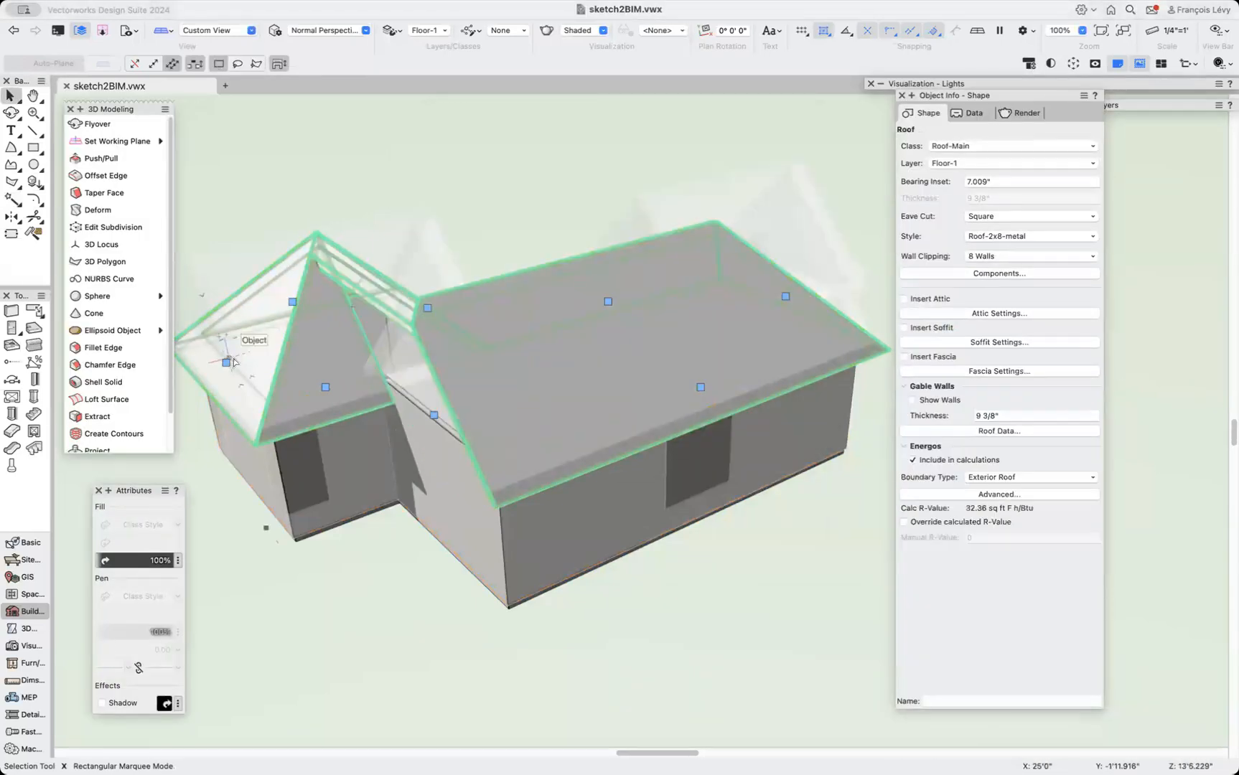
Set the roof edge at the front end of the left wing to Gable.
double_click(227, 364)
click(473, 177)
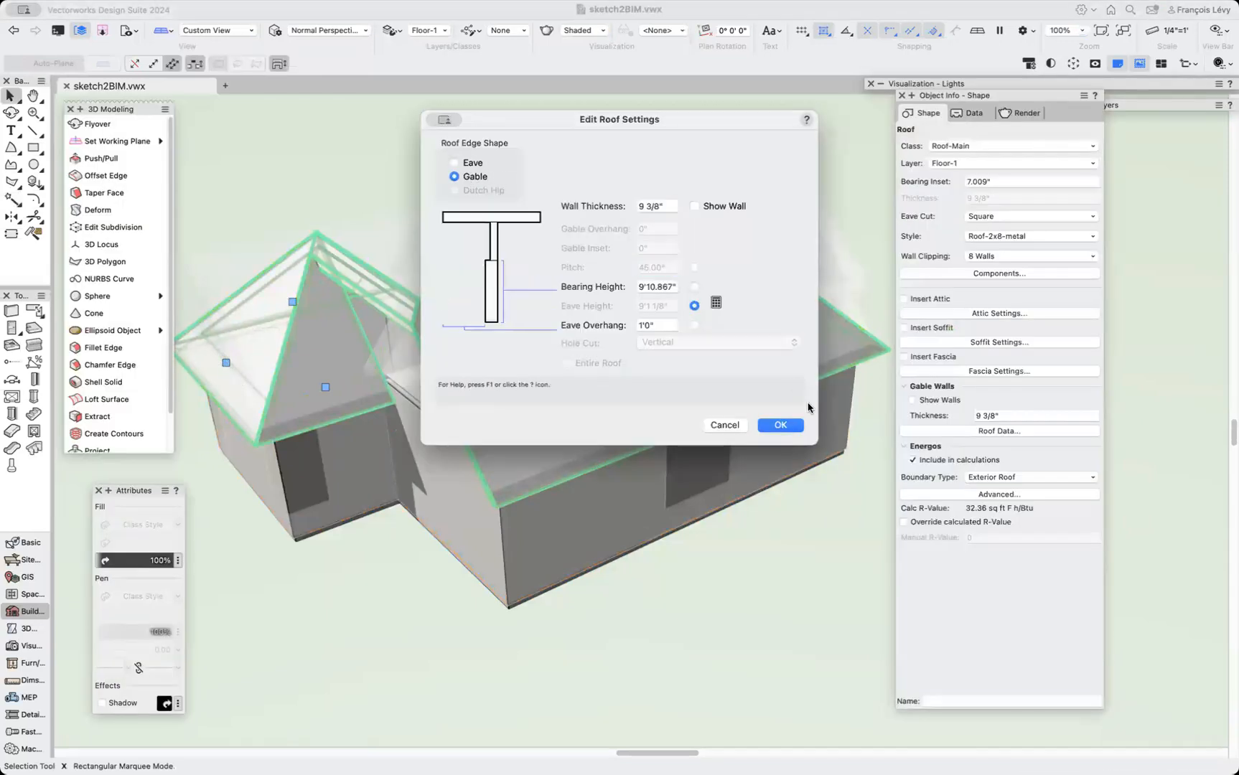
click(779, 424)
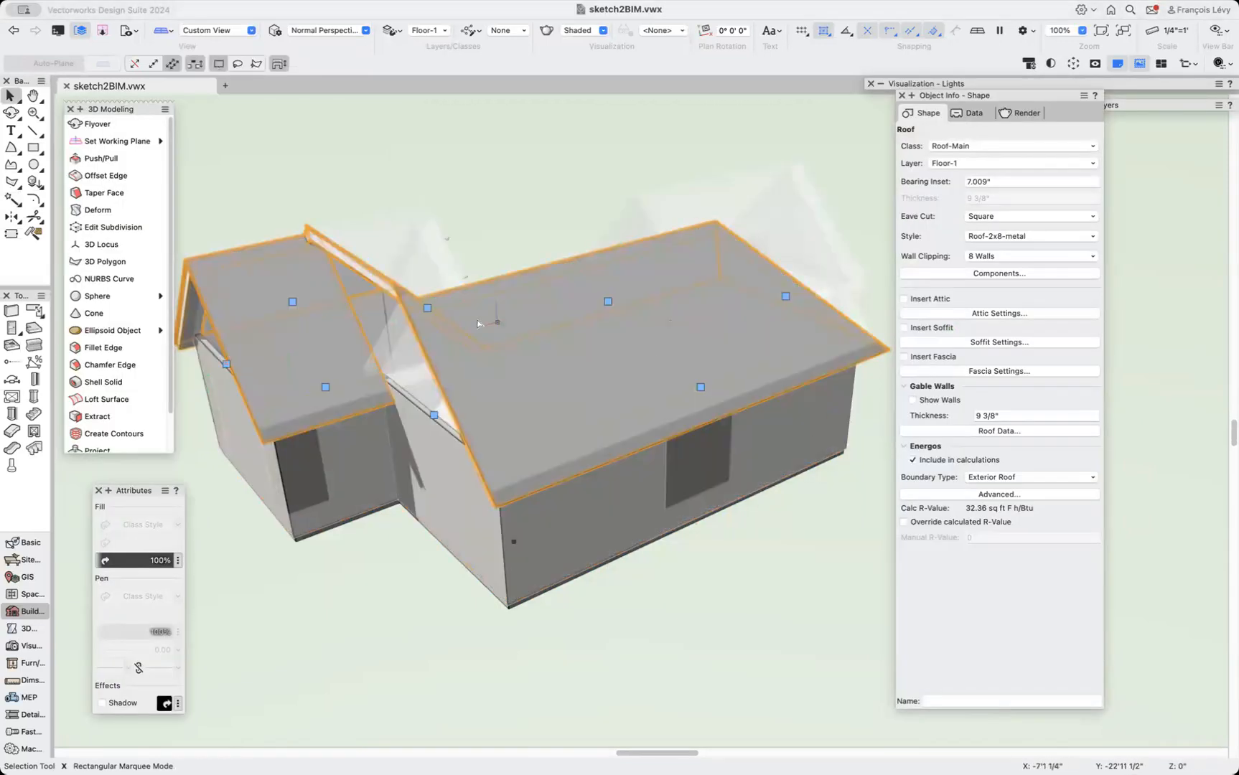
Try to set the roof edge at the inner corner between the wings to Gable.
double_click(429, 309)
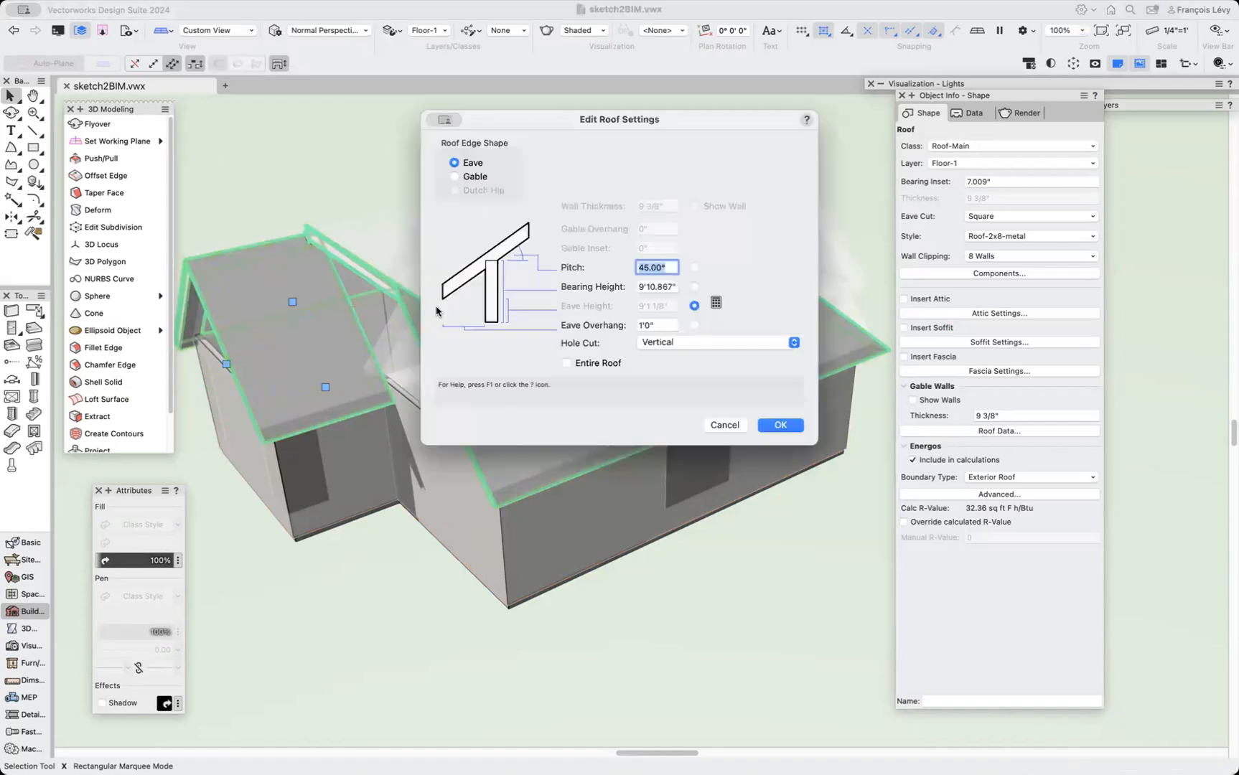
click(483, 178)
click(781, 425)
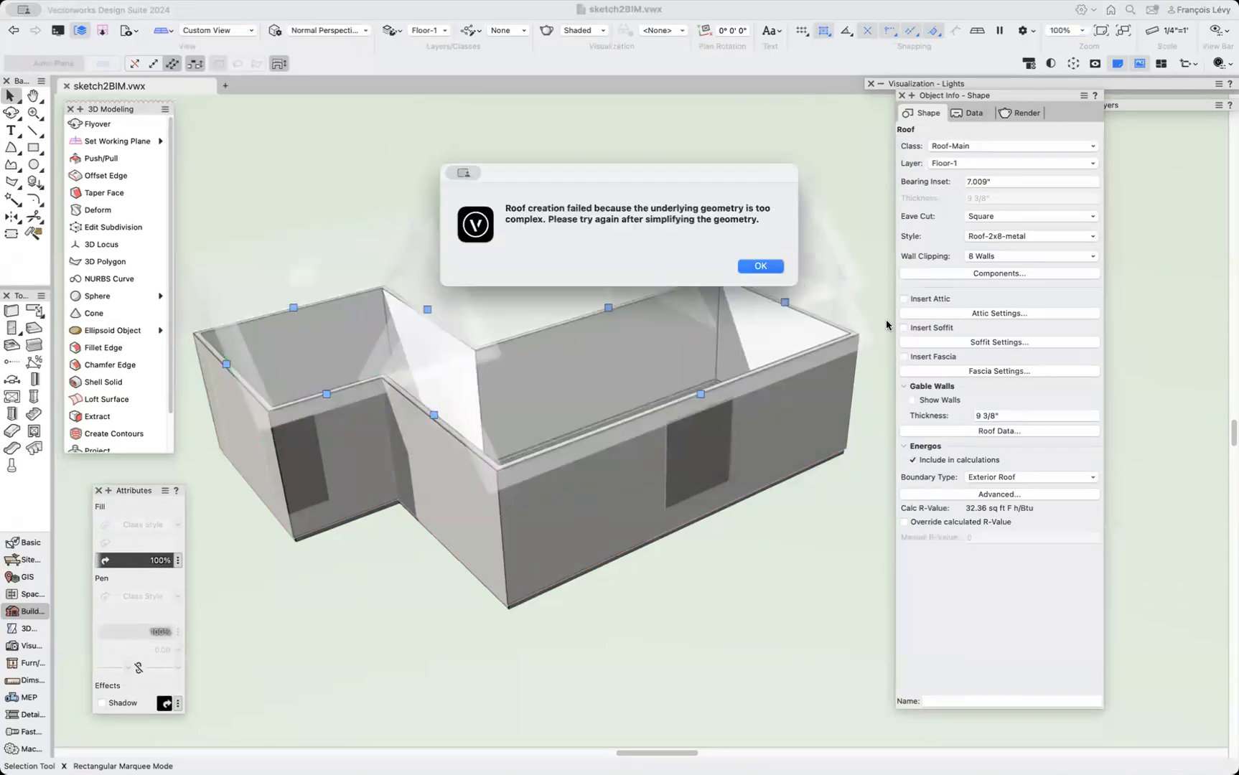
click(760, 266)
Try to set the far back roof edge to Gable.
double_click(786, 304)
click(454, 176)
click(793, 428)
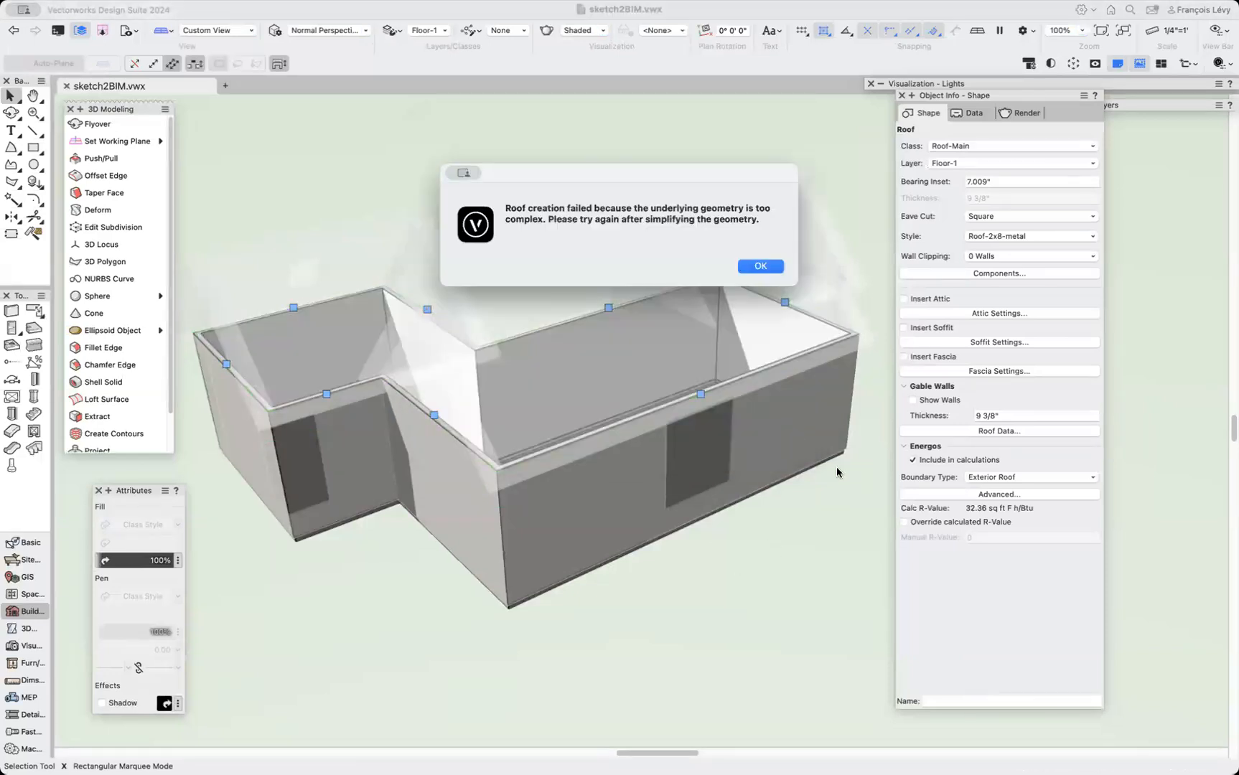
click(759, 266)
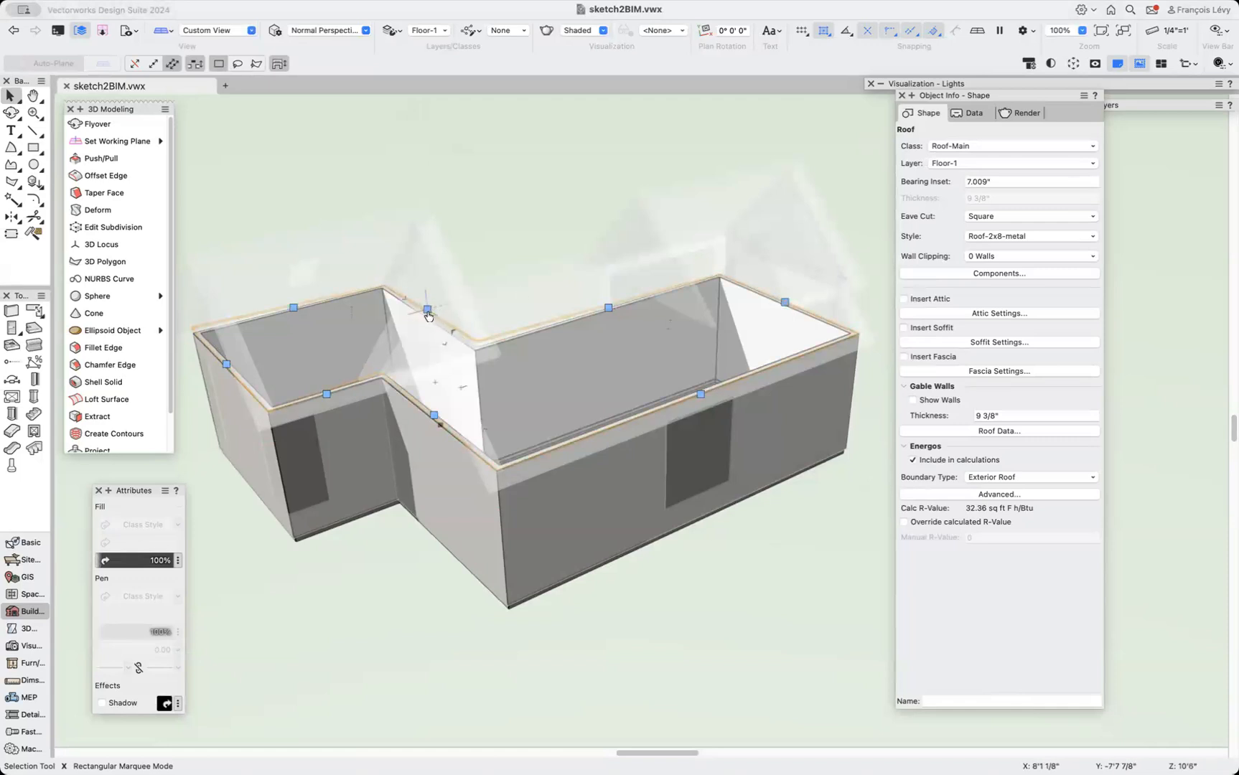
Return the inner-corner roof edge to Eave with a 45° pitch.
double_click(427, 311)
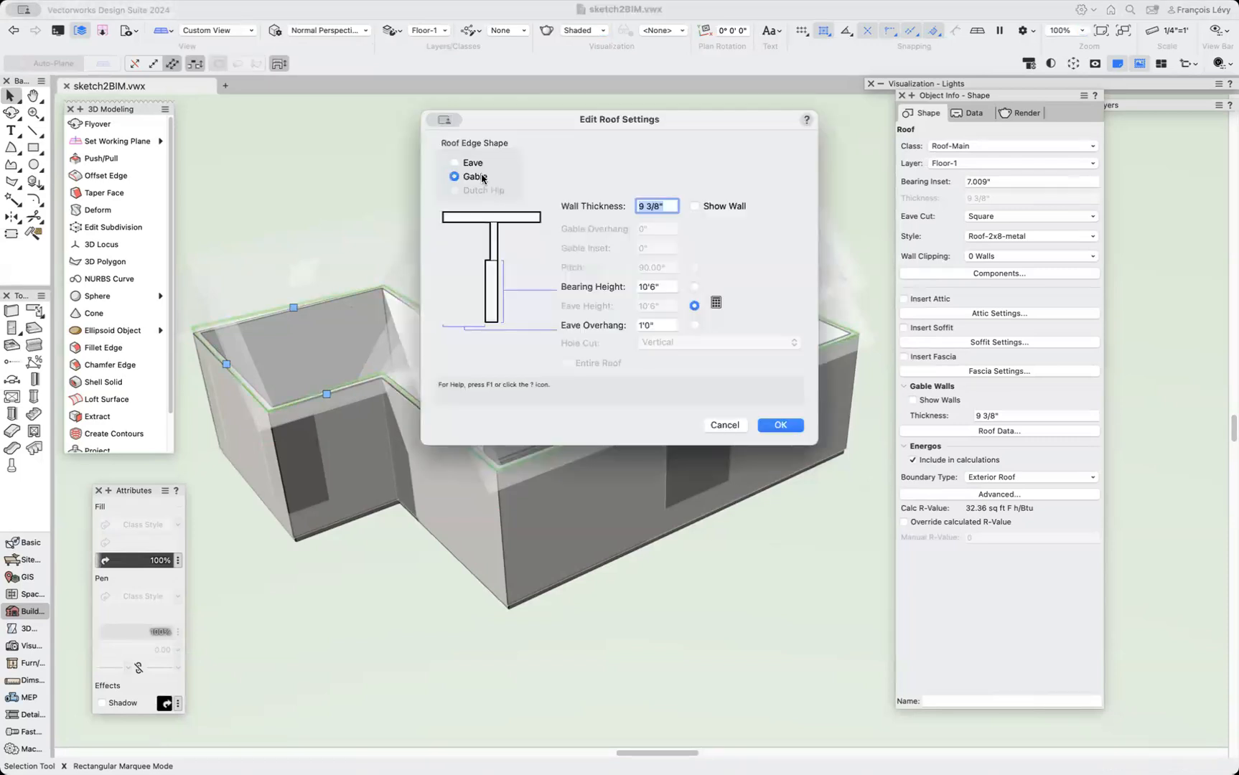
click(456, 164)
drag(665, 267, 622, 266)
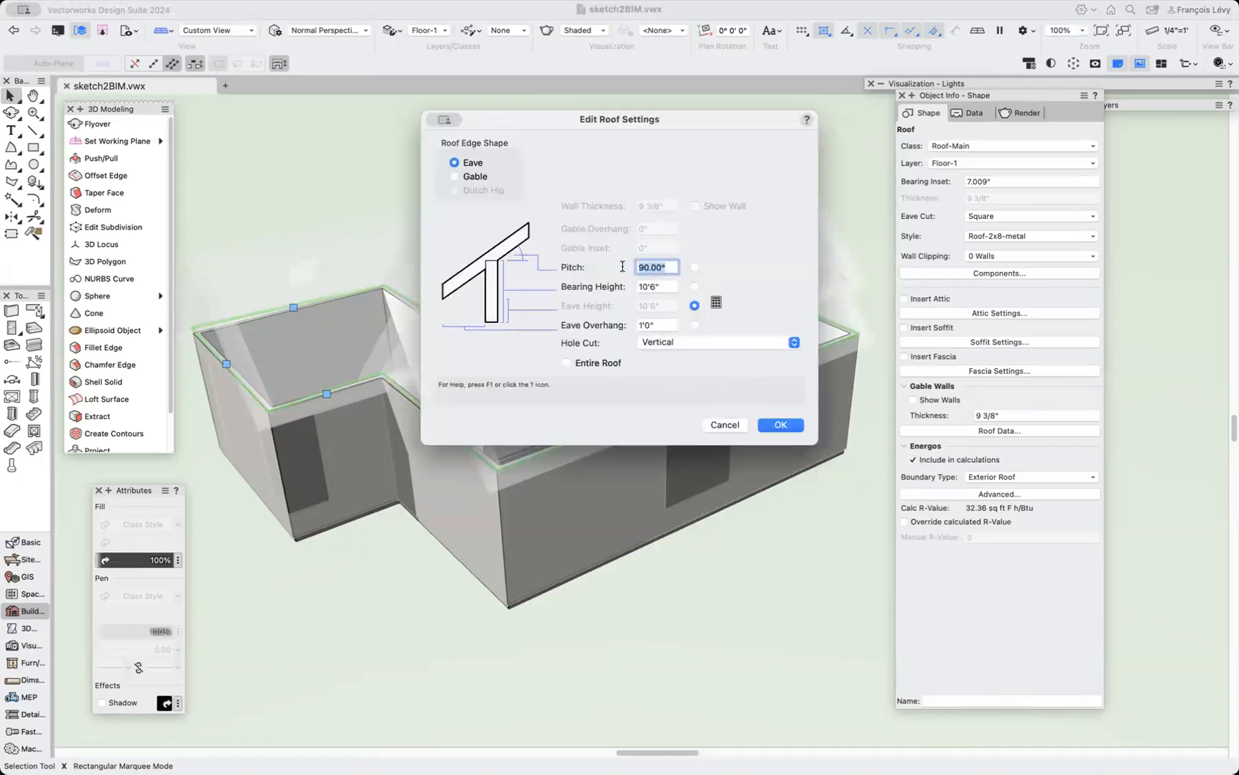
text(45)
key(Return)
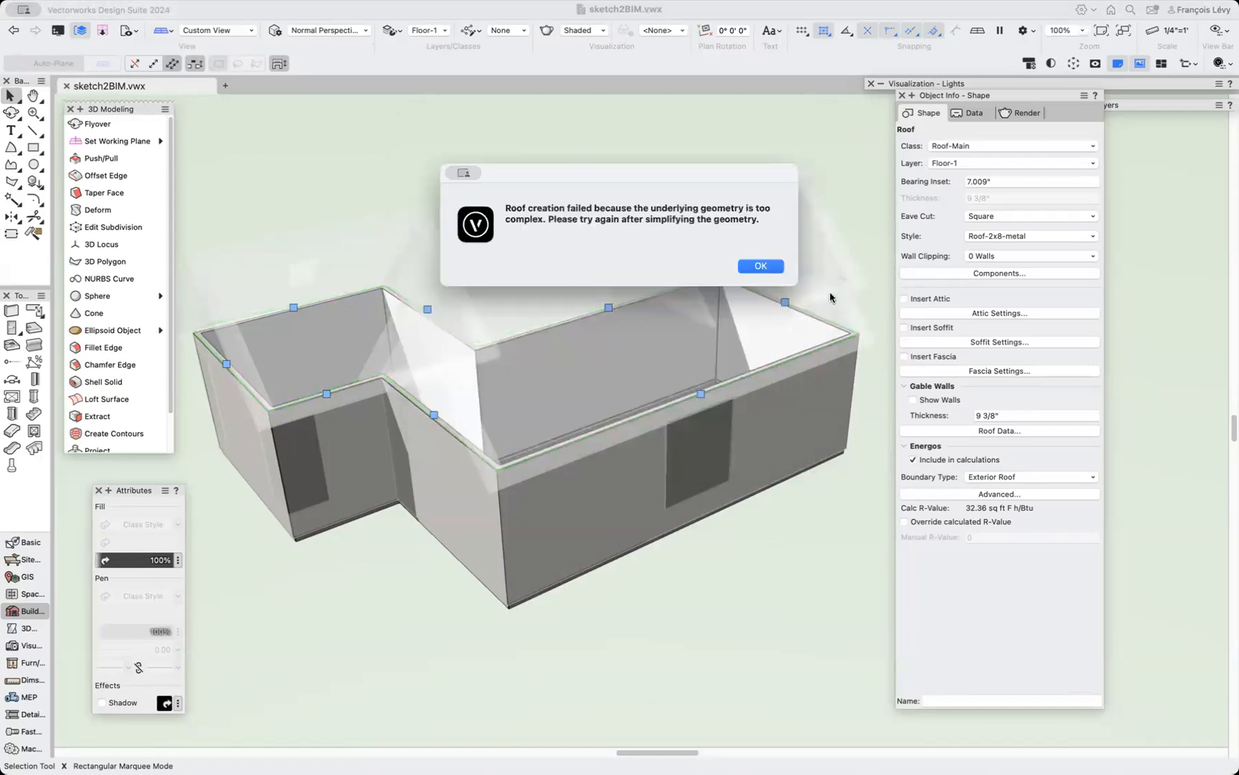
click(760, 267)
Return the far back roof edge to Eave with a 45° pitch.
double_click(785, 303)
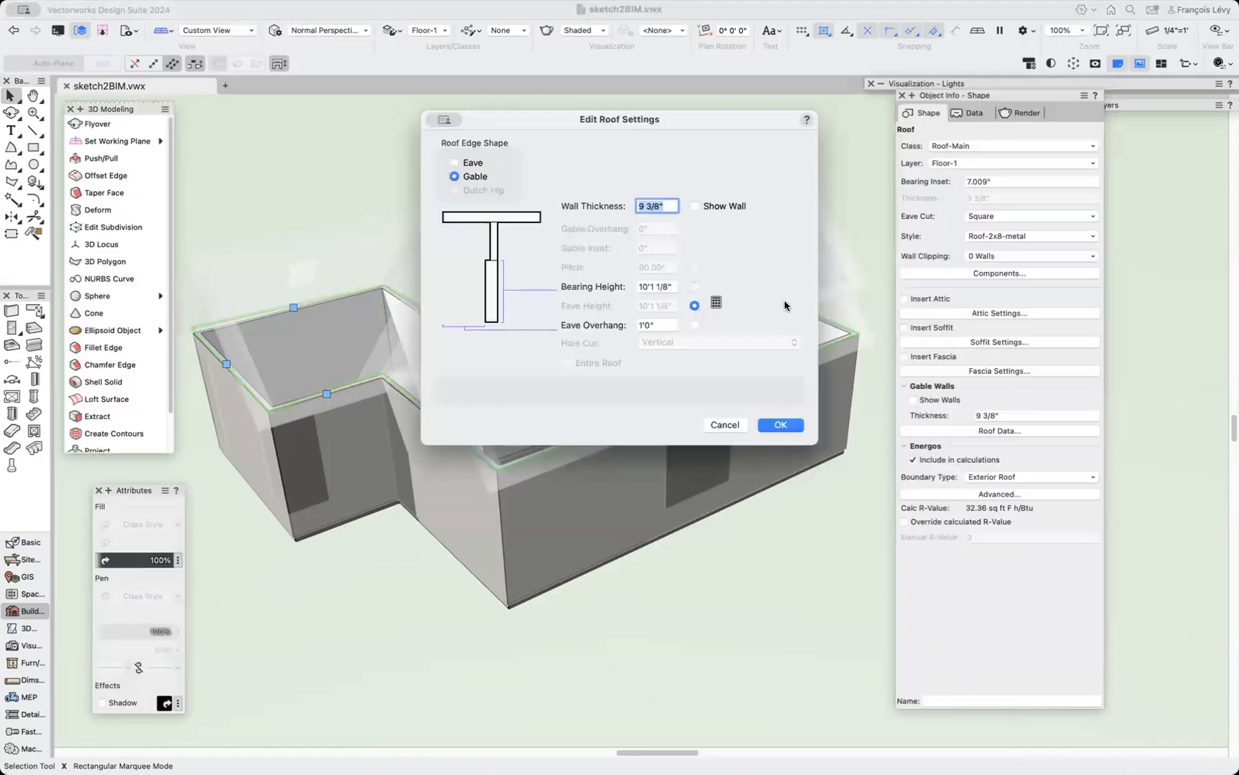
click(455, 163)
drag(666, 267, 549, 258)
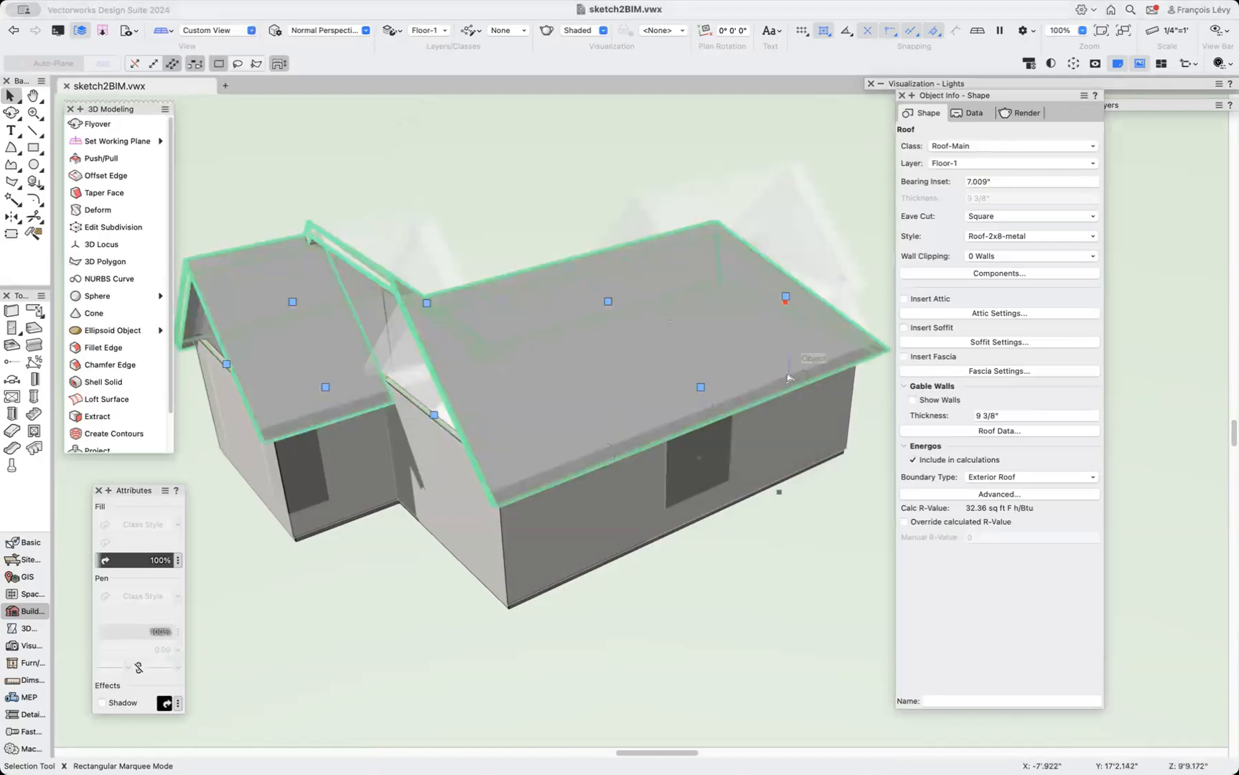
click(11, 113)
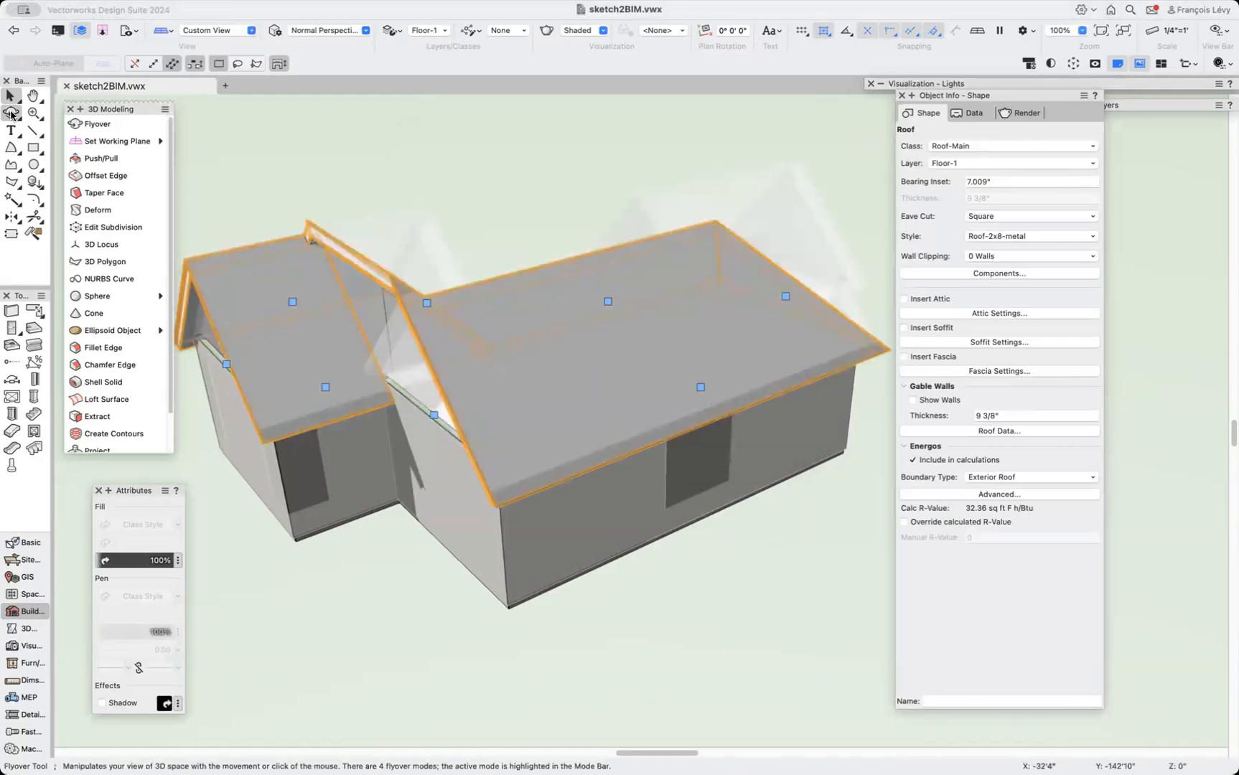
drag(545, 312, 519, 268)
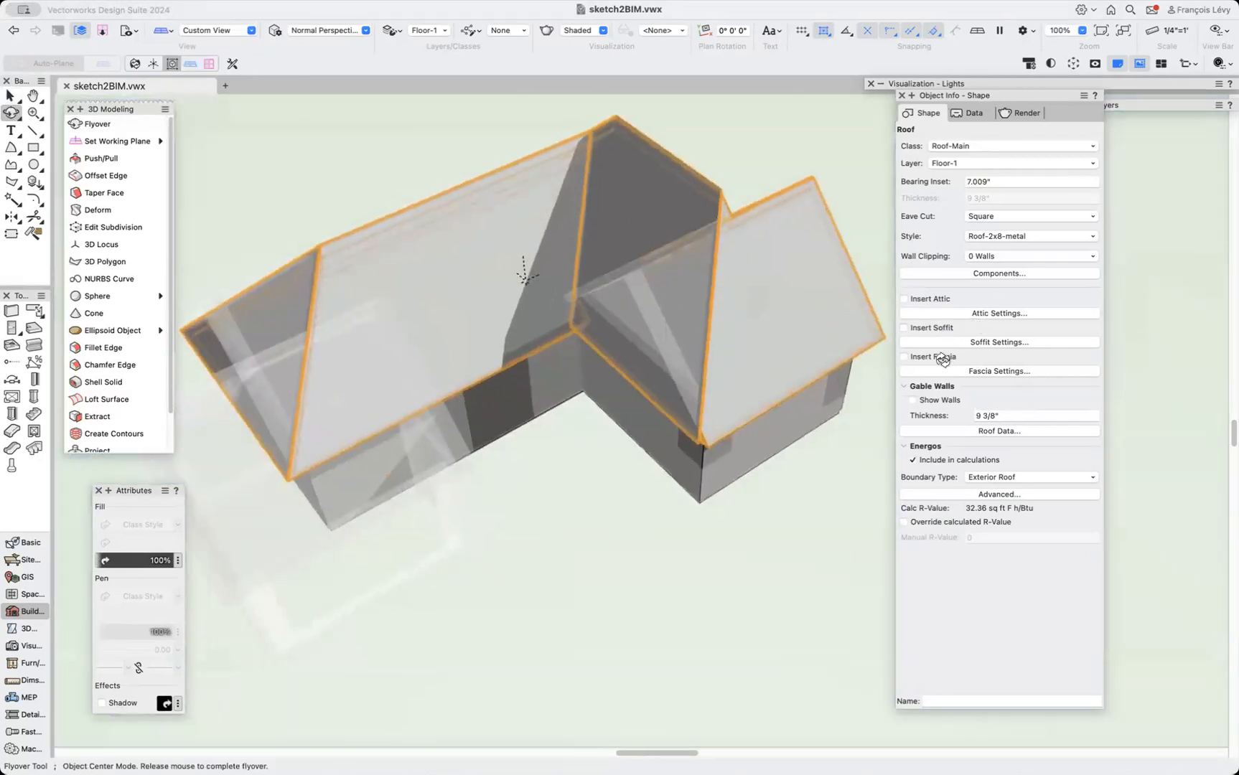
key(x)
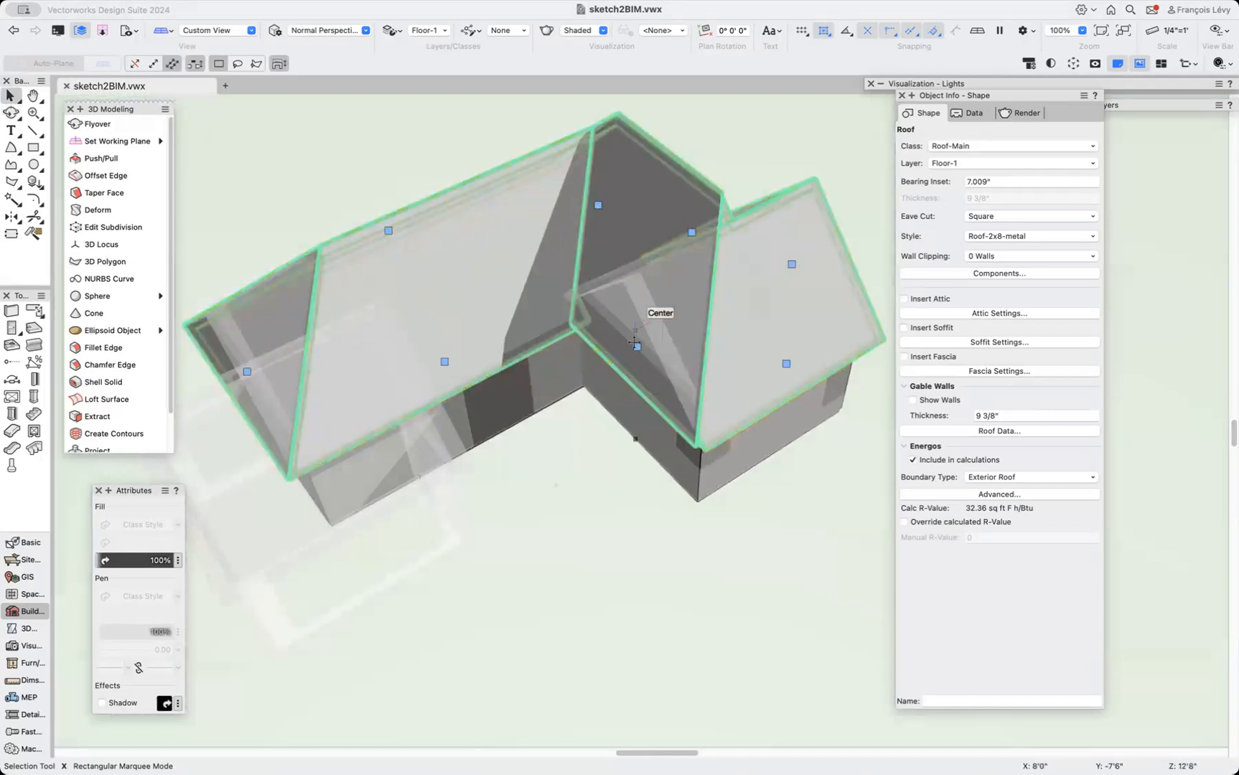
double_click(635, 347)
click(470, 179)
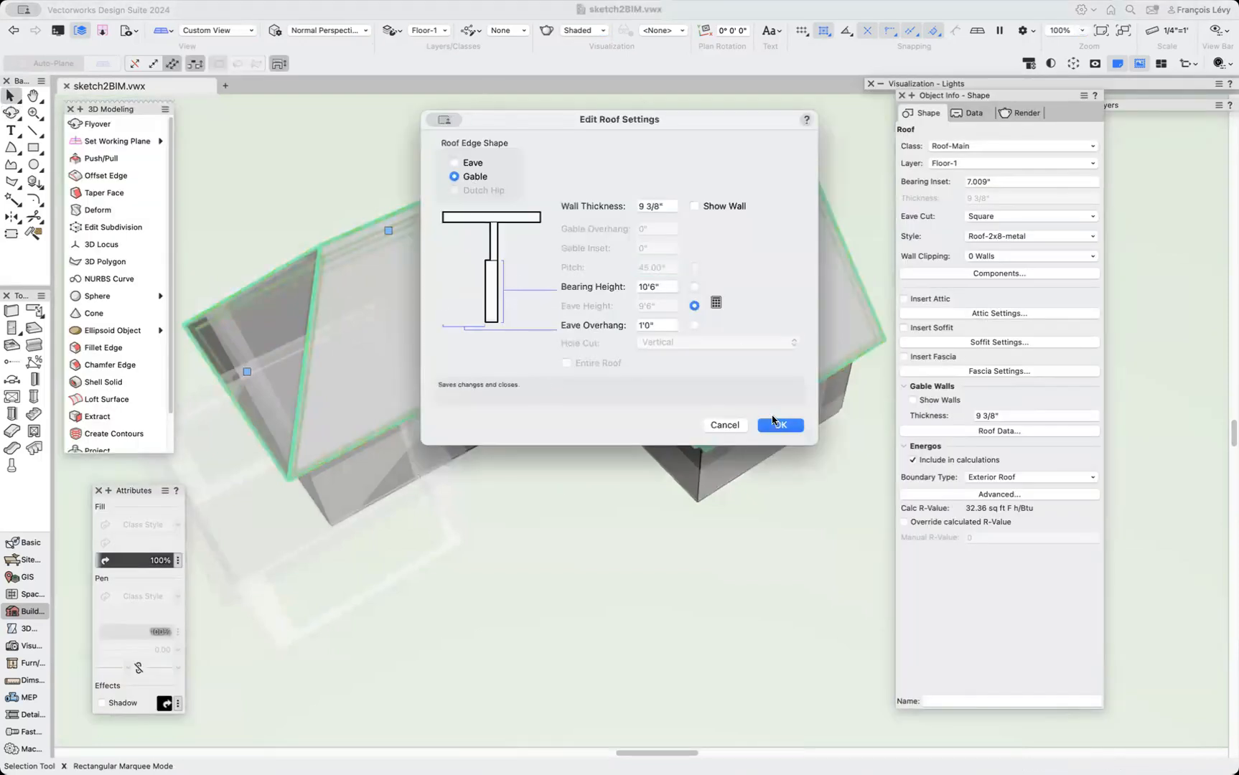
click(723, 424)
Try to set the roof edge at the end of the long wing to Gable.
double_click(245, 377)
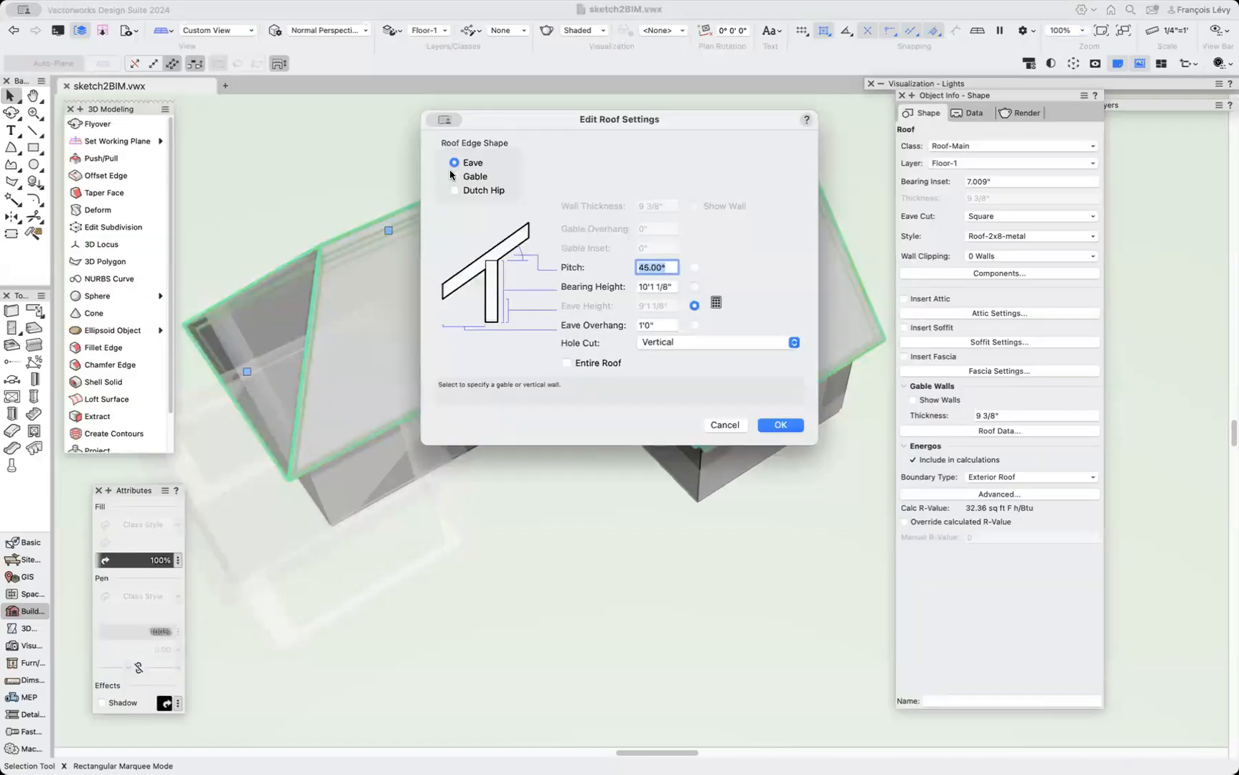
click(454, 176)
click(780, 425)
click(746, 273)
click(834, 495)
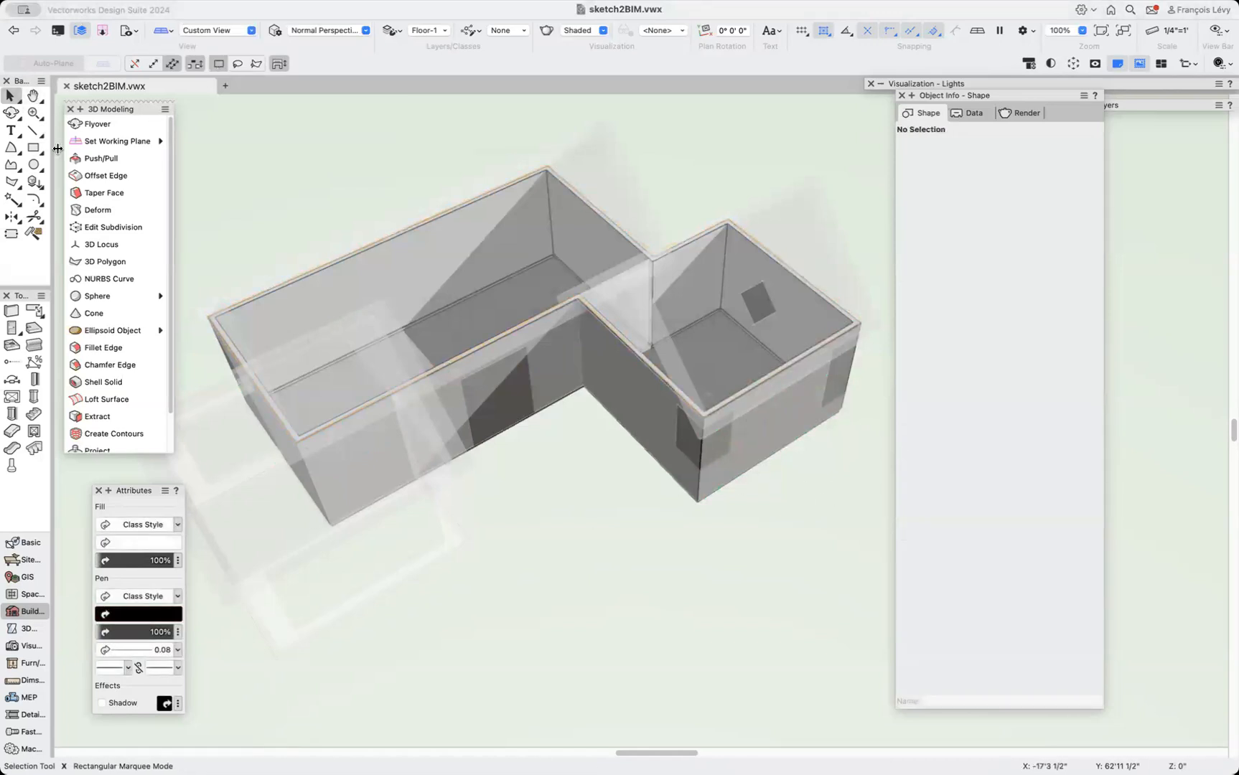
Select and inspect the exterior walls of the long wing.
click(33, 147)
key(x)
click(607, 212)
shift+click(276, 414)
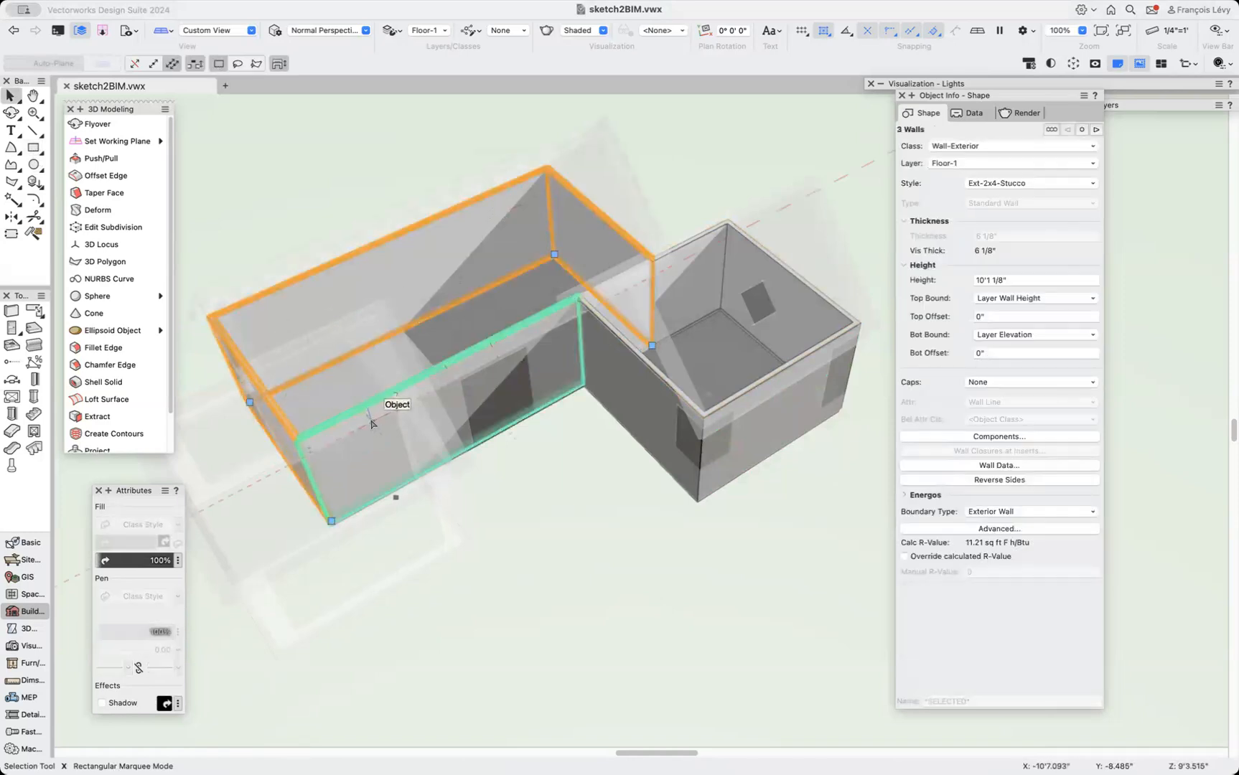
shift+click(526, 355)
click(680, 155)
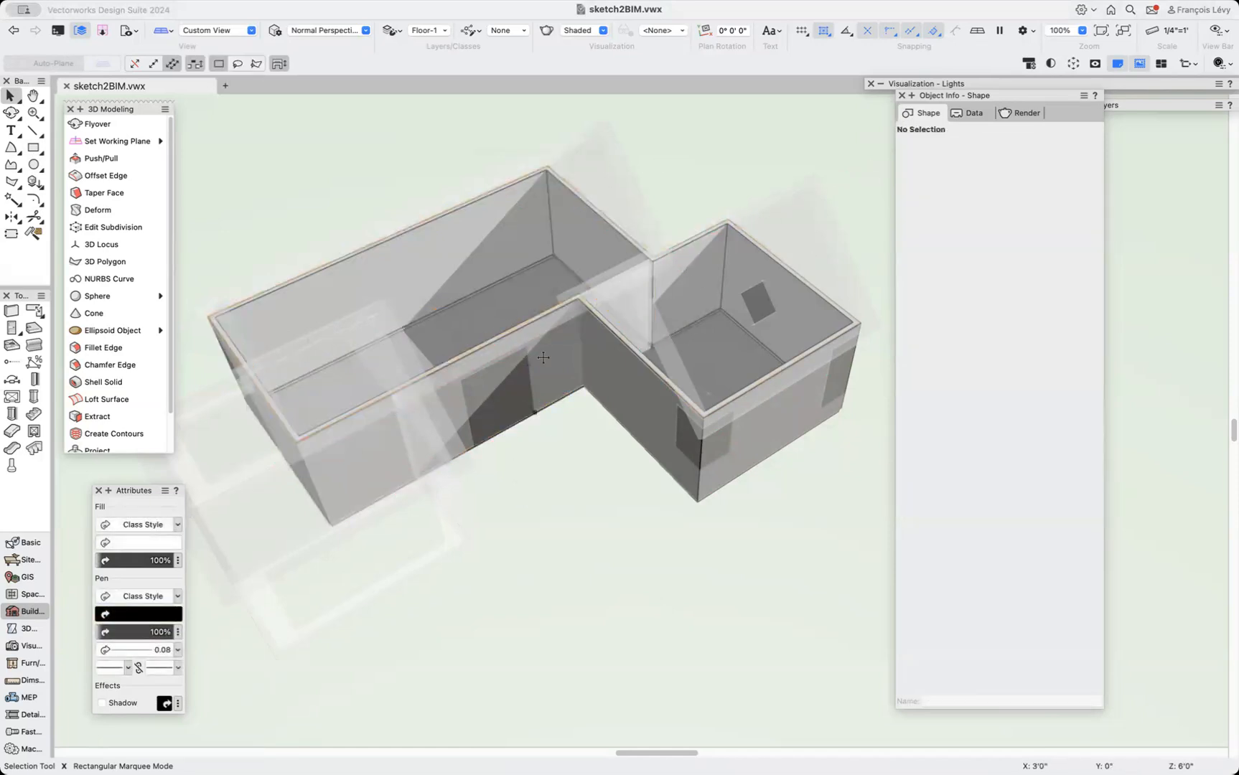
click(566, 382)
click(409, 332)
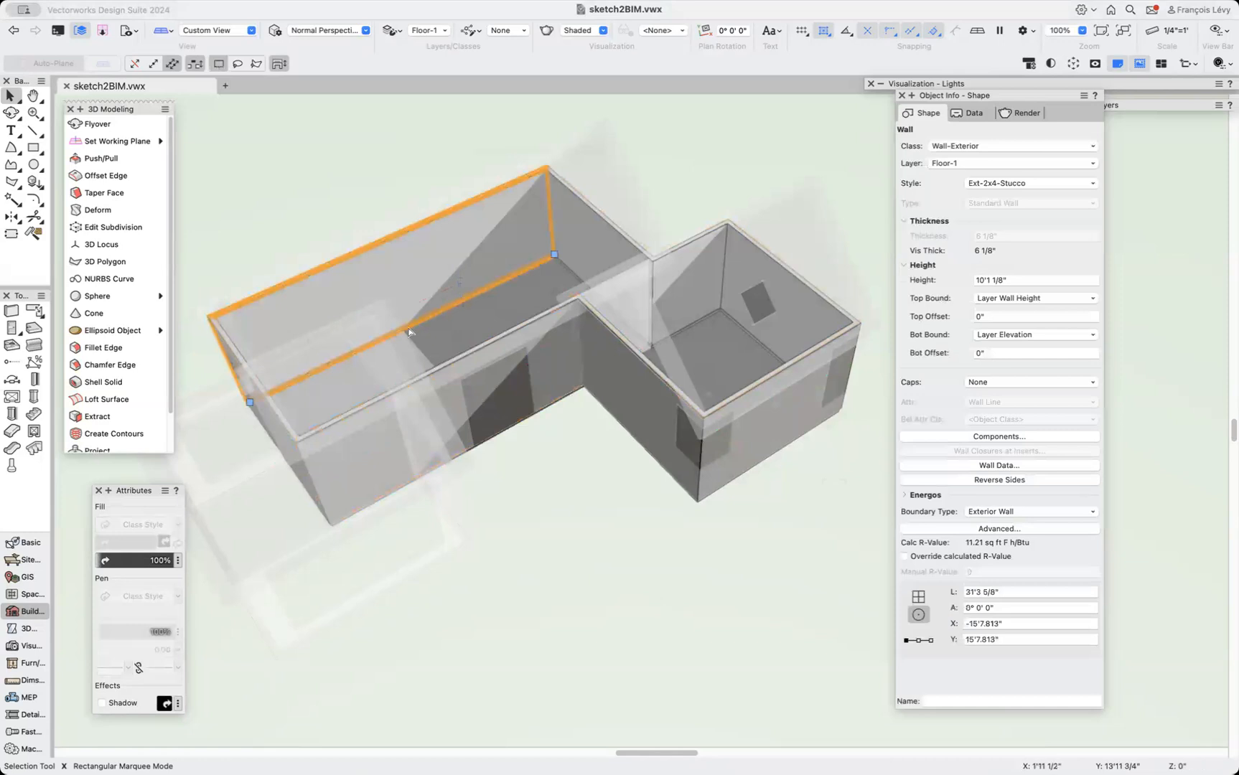
shift+click(547, 257)
shift+click(588, 243)
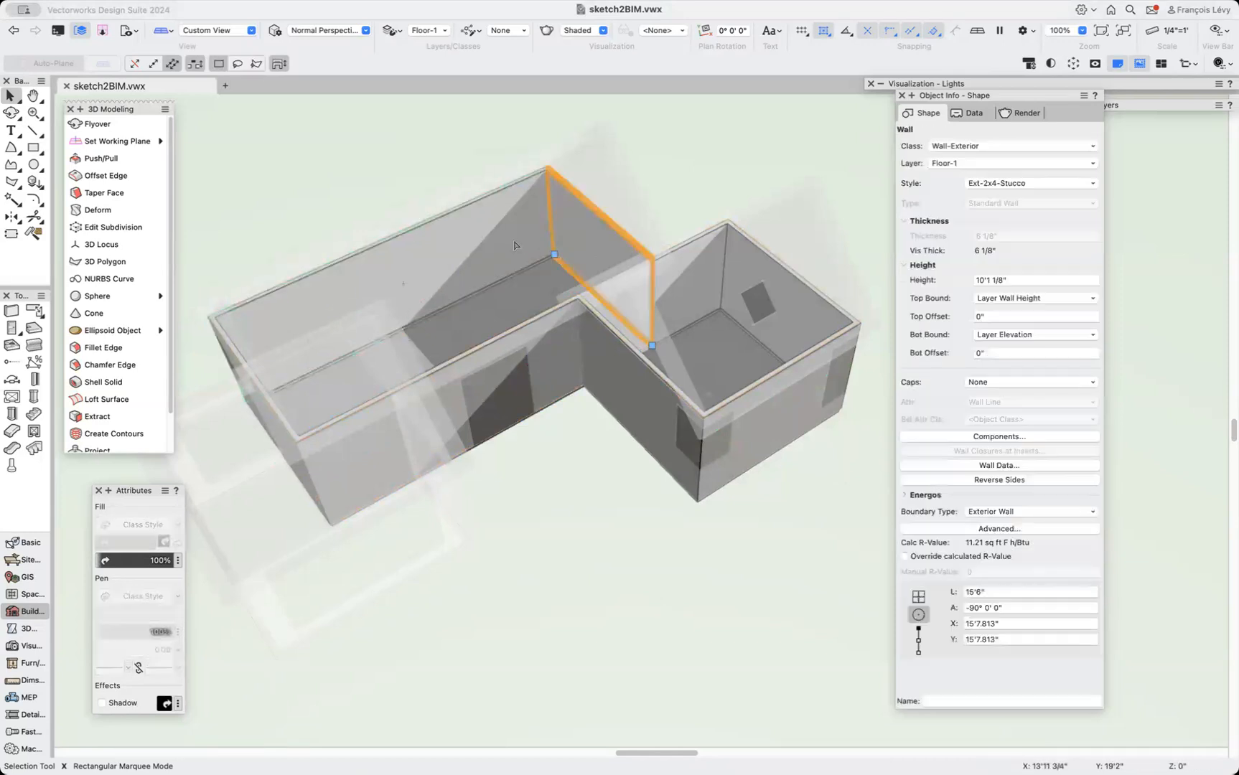
shift+click(515, 244)
shift+click(308, 442)
shift+click(285, 424)
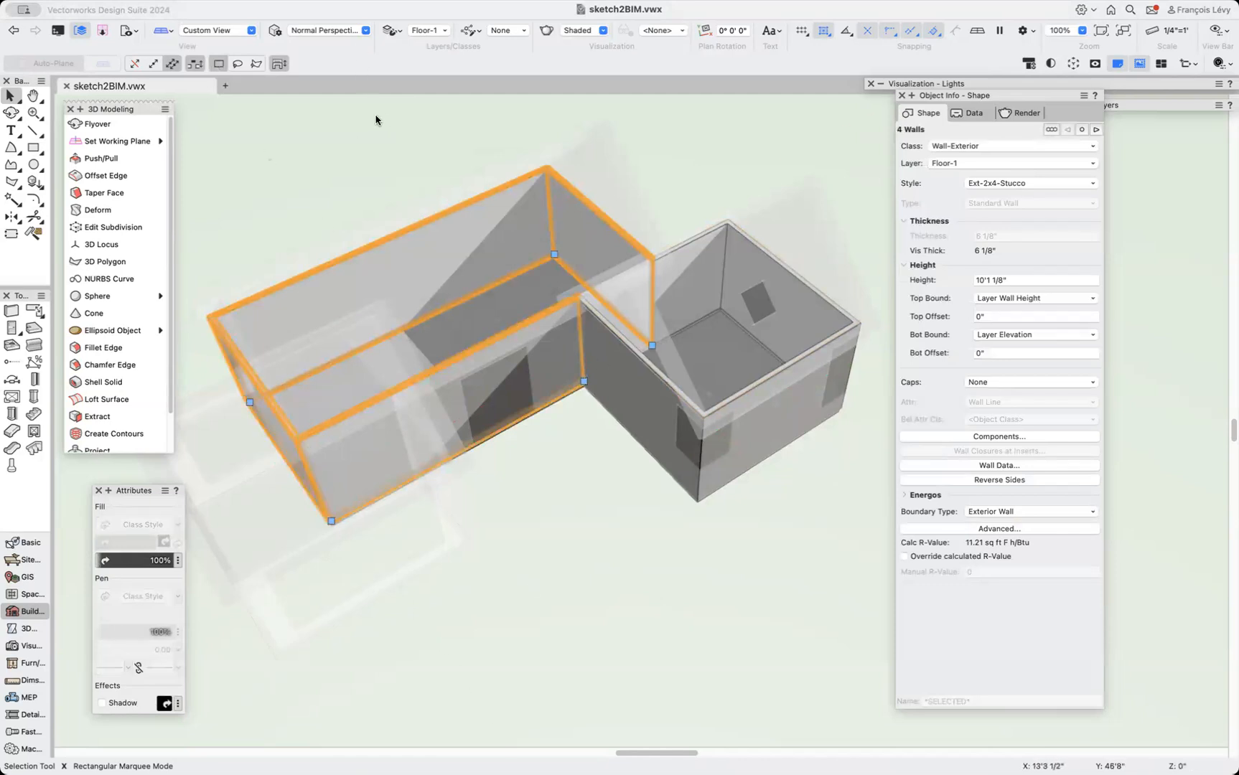
click(376, 120)
Draw a rectangle about 31' by 15' over the long wing, snapping to its outer wall corners.
key(4)
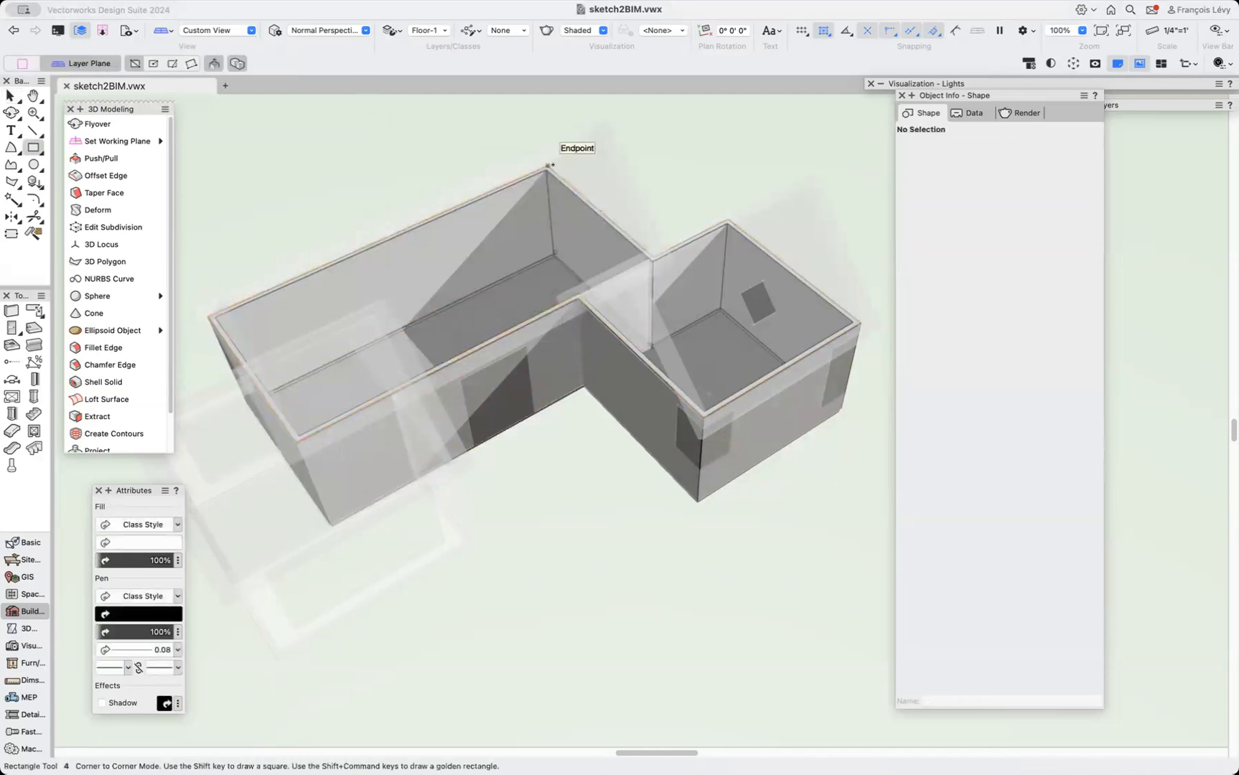
key(z)
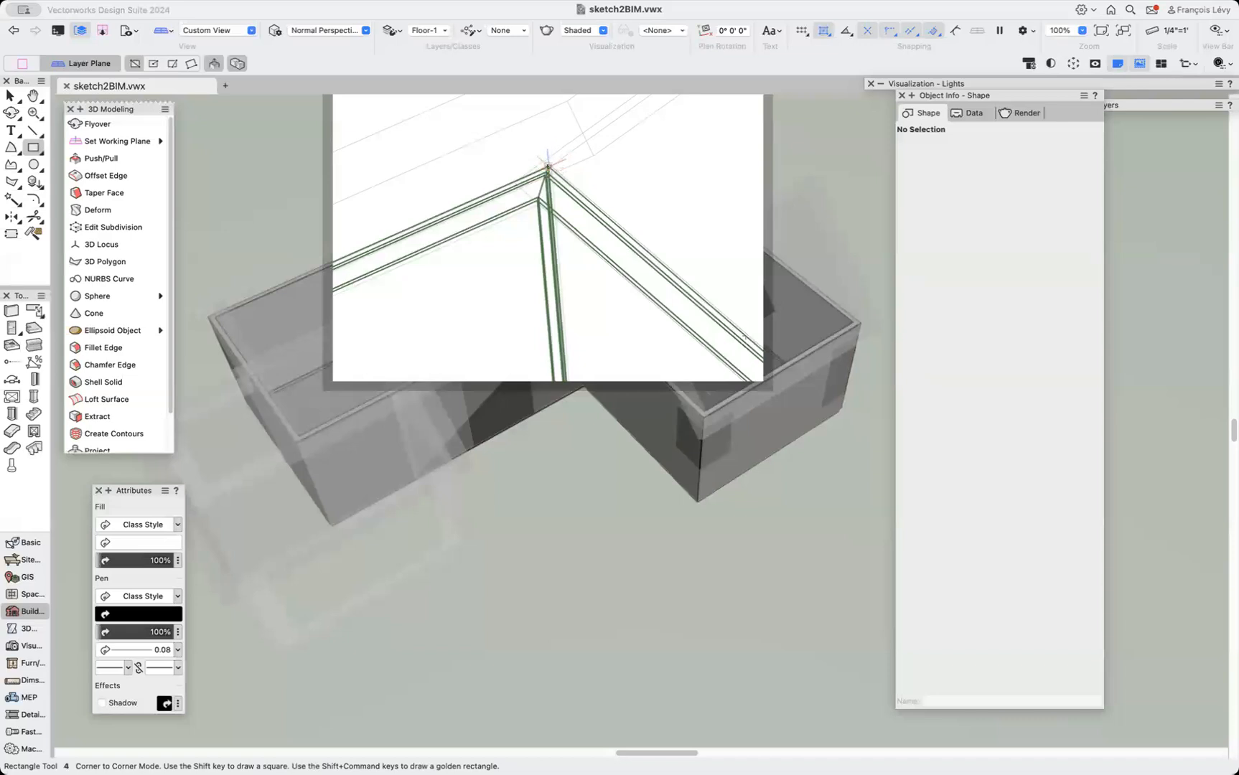
click(548, 172)
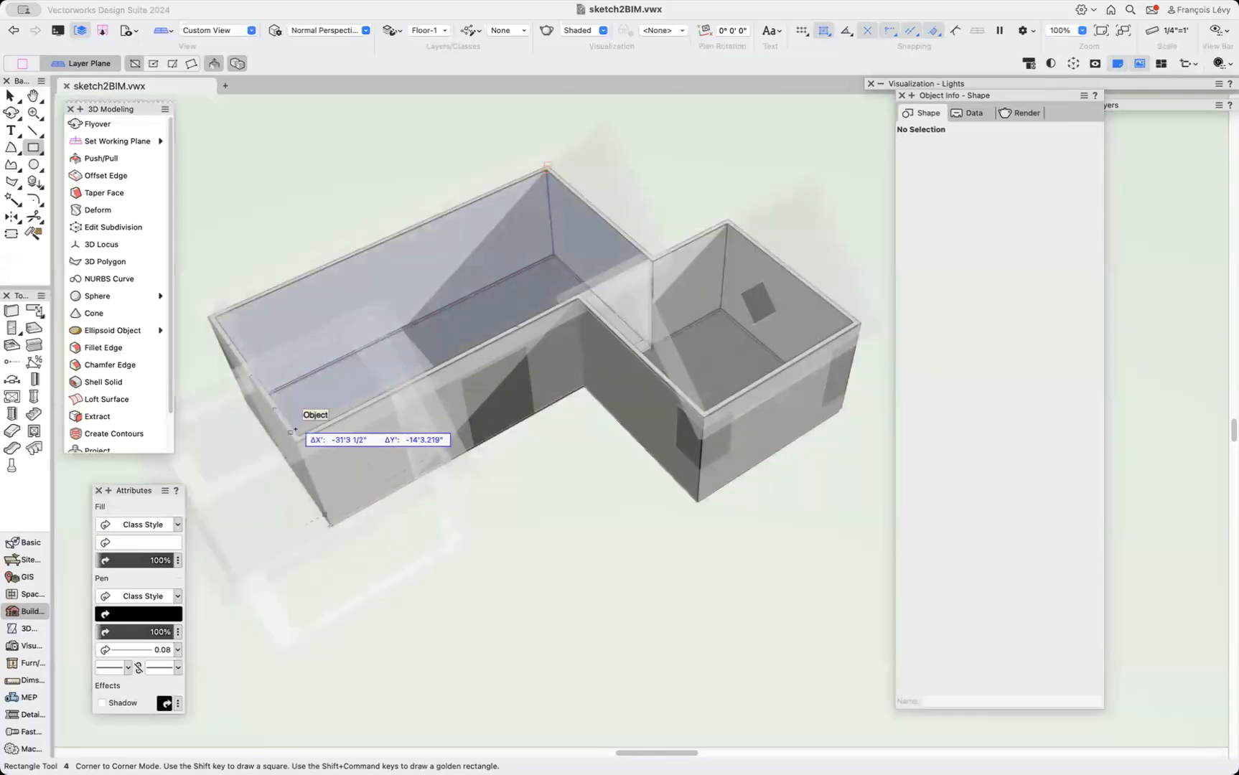
key(z)
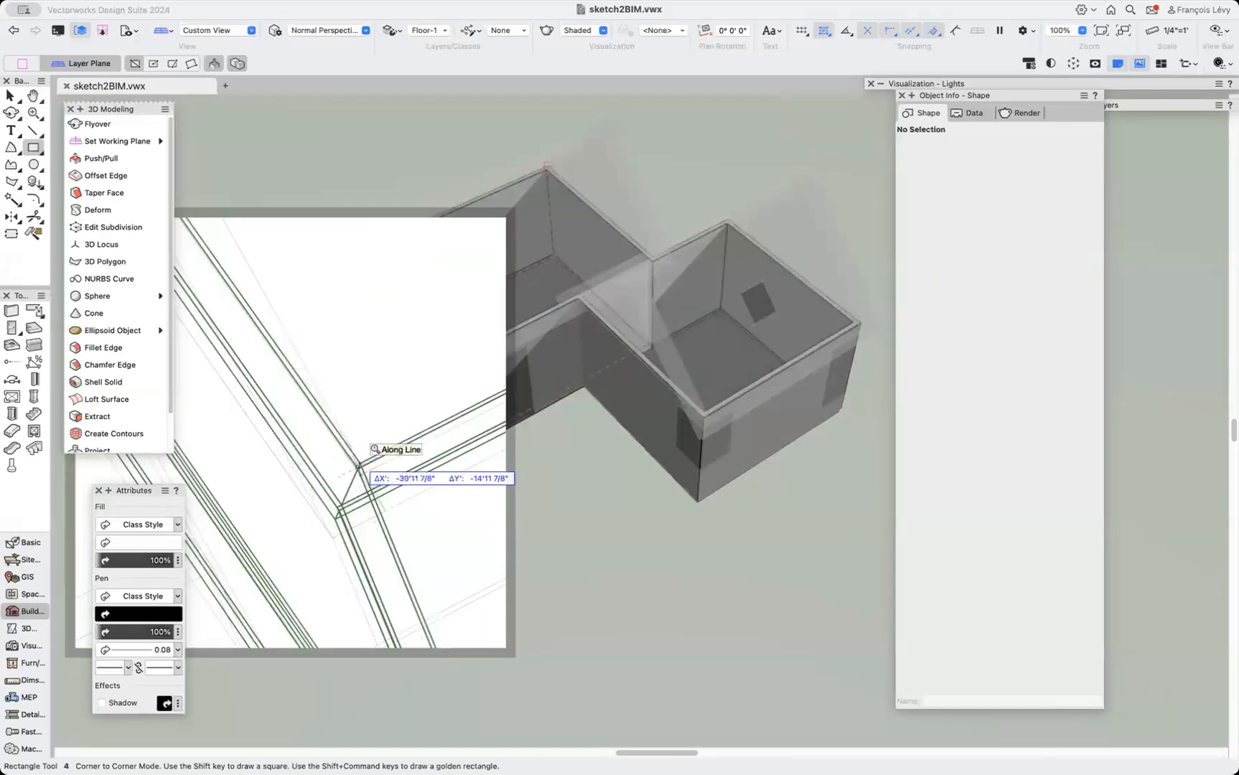
click(363, 470)
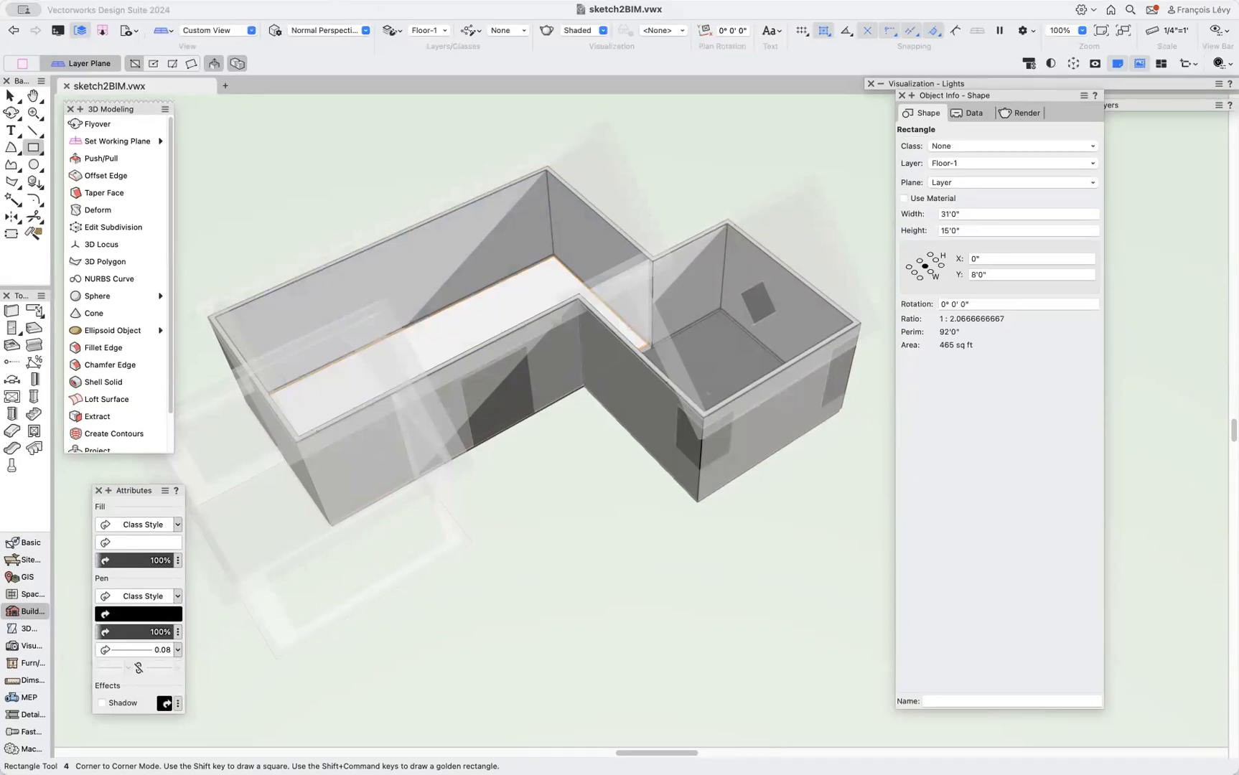
Create a roof from the rectangle with a bearing height of 121.
click(318, 1)
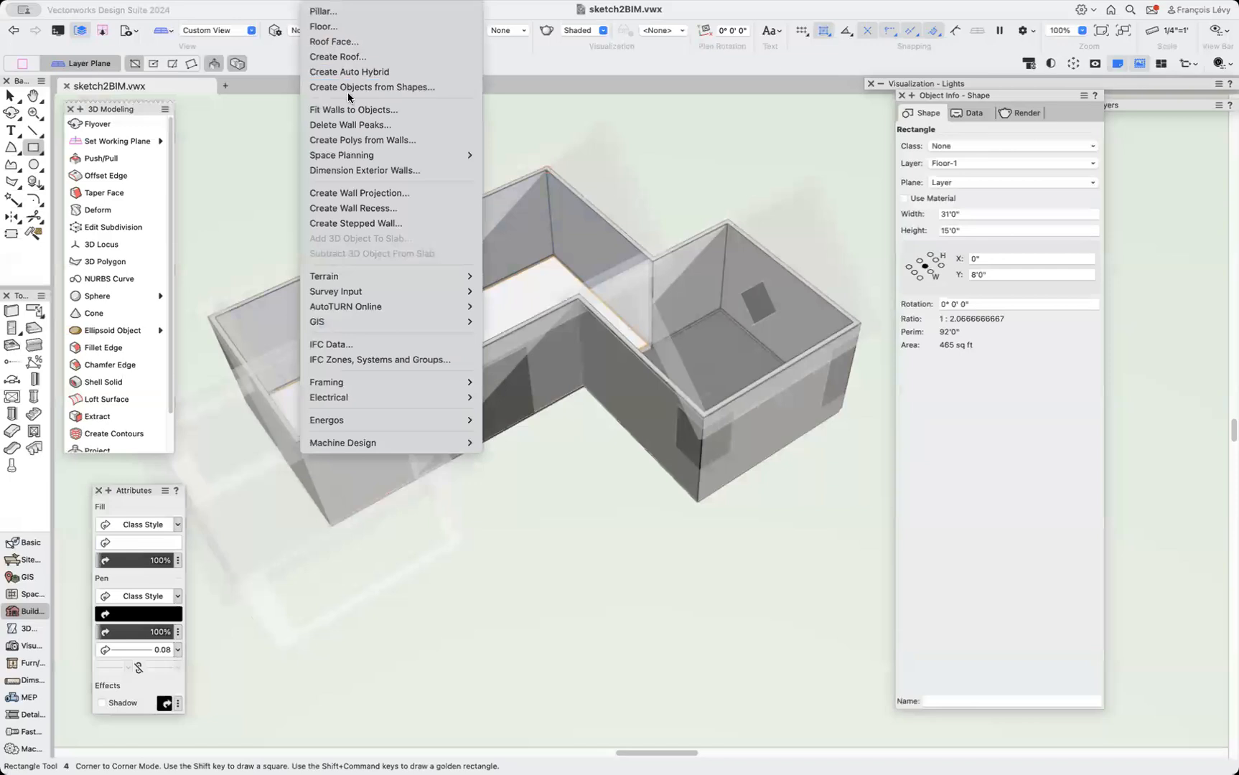
click(348, 56)
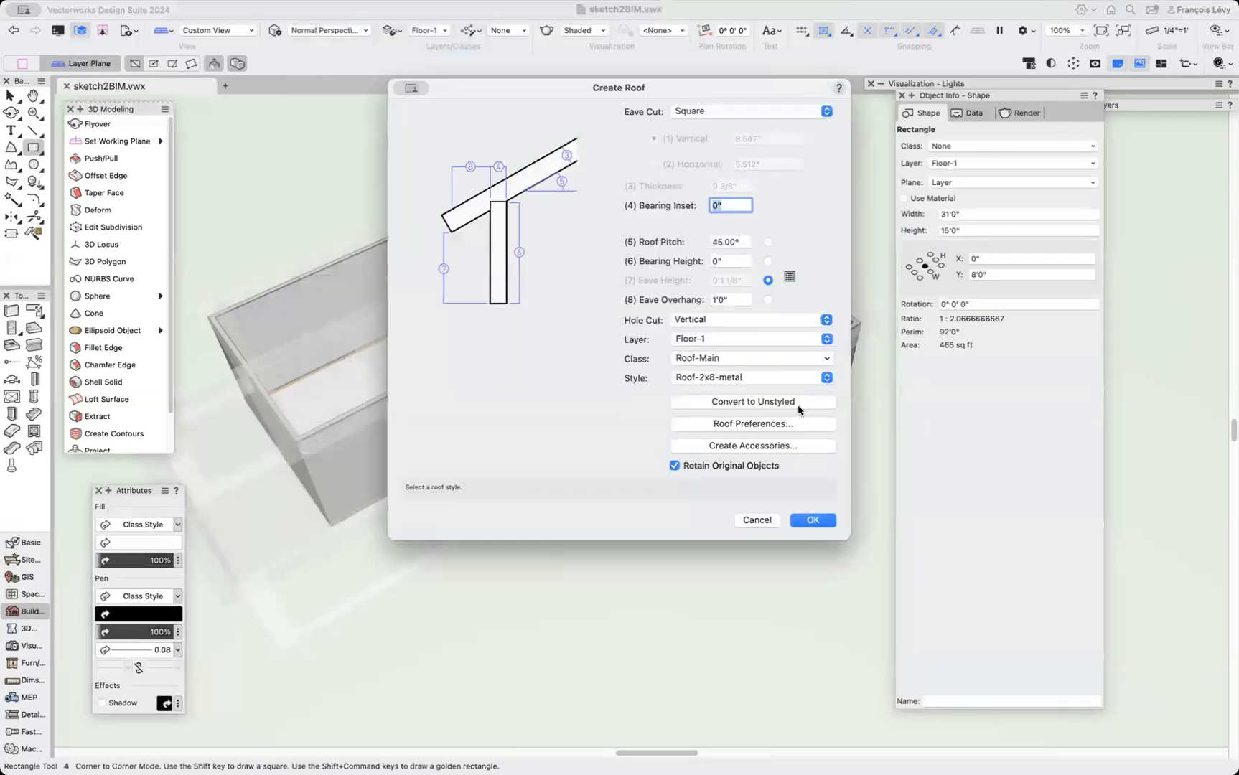
click(730, 260)
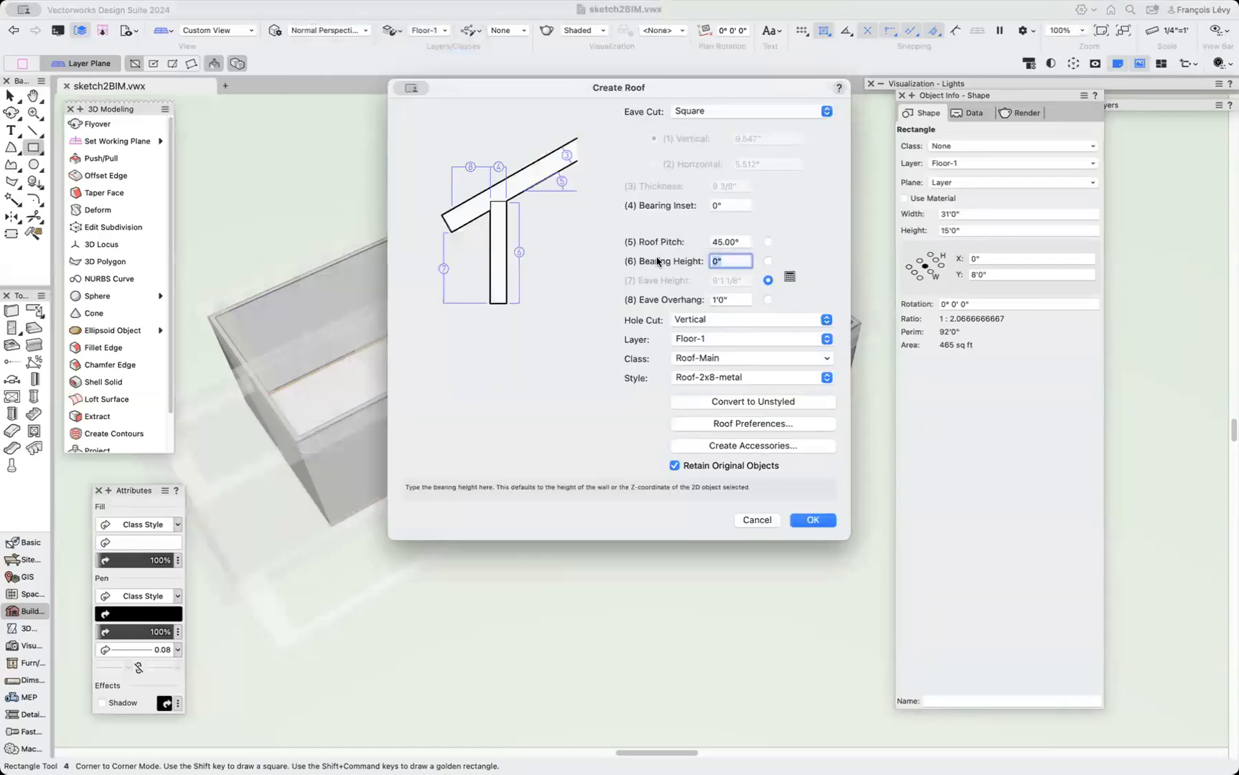
text(121)
key(Return)
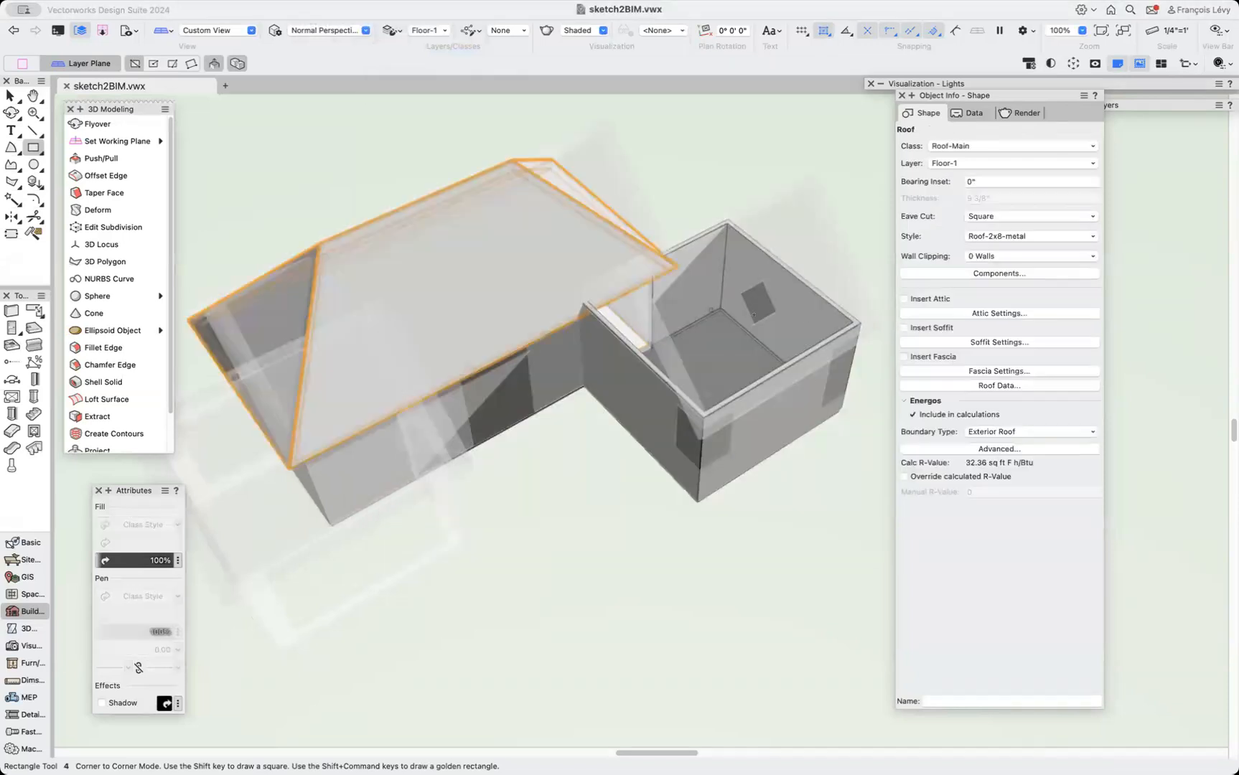
Set both end edges of the long wing's roof to Gable in the roof edge settings.
key(x)
key(x)
click(603, 205)
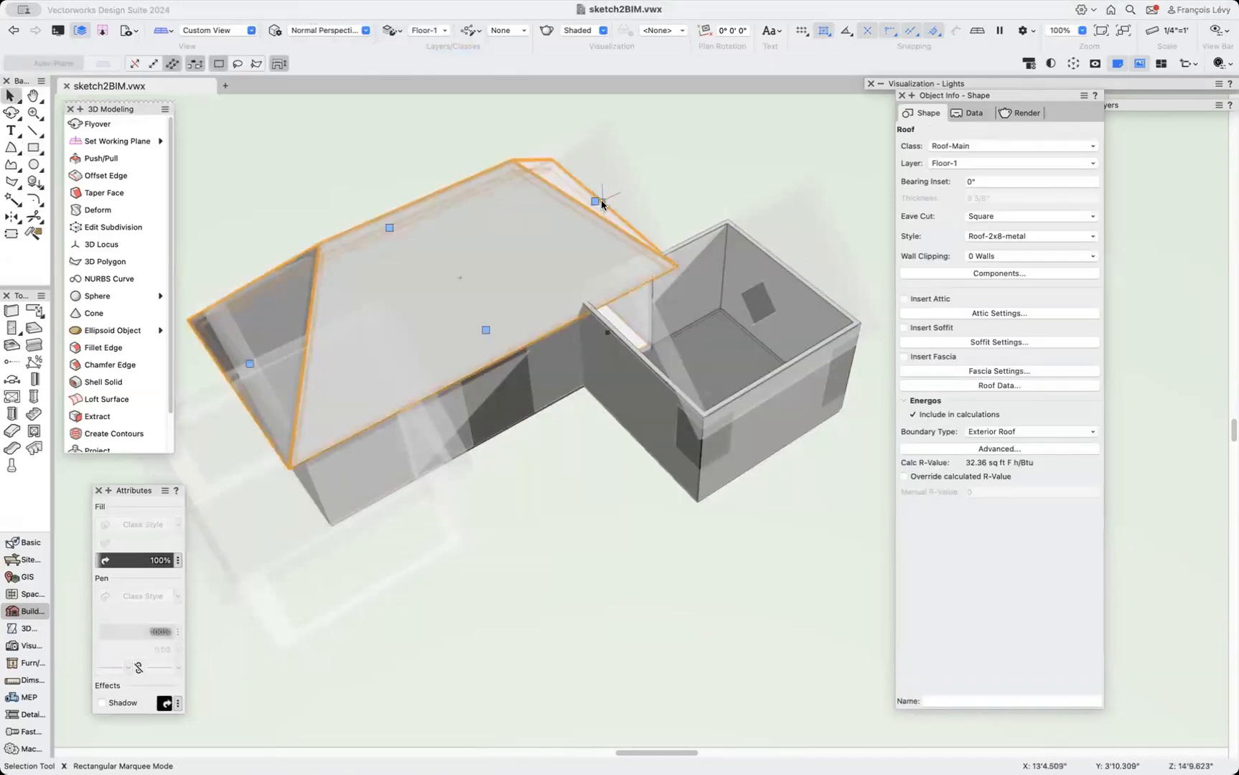
double_click(599, 206)
click(473, 179)
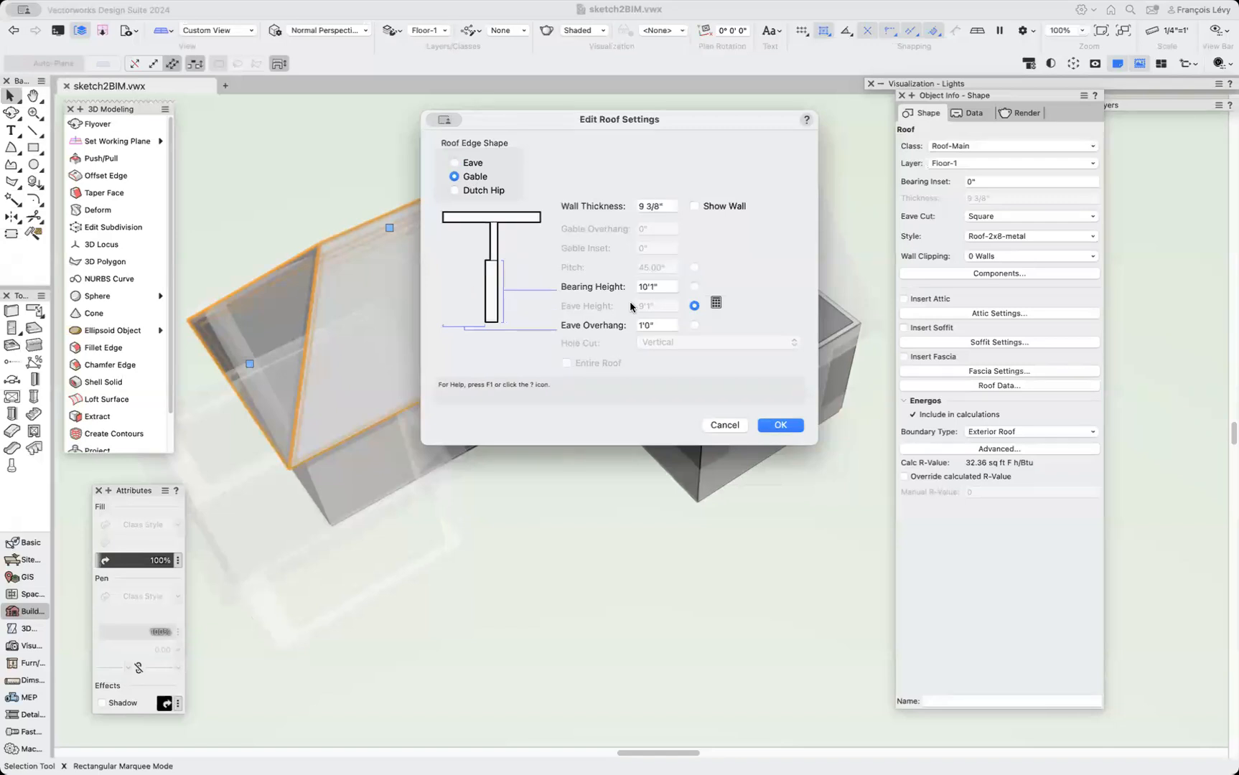
click(779, 424)
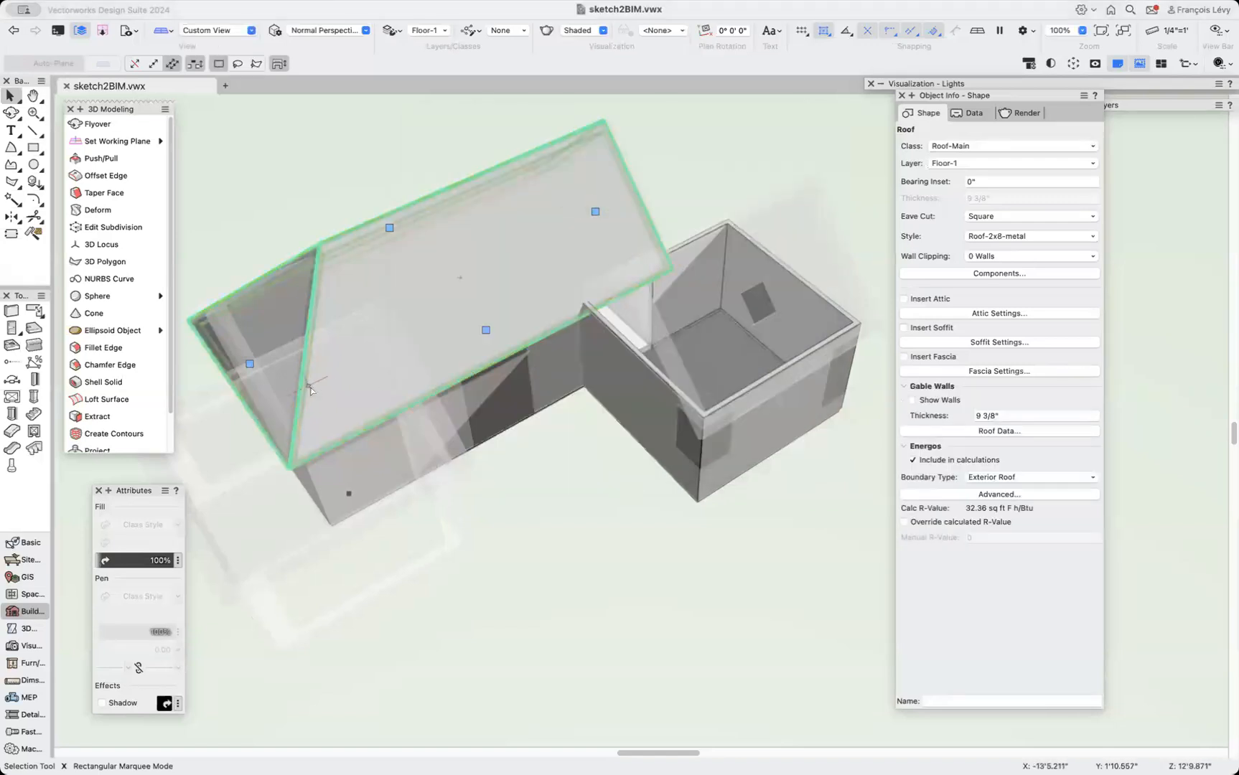
double_click(250, 365)
click(454, 177)
click(769, 425)
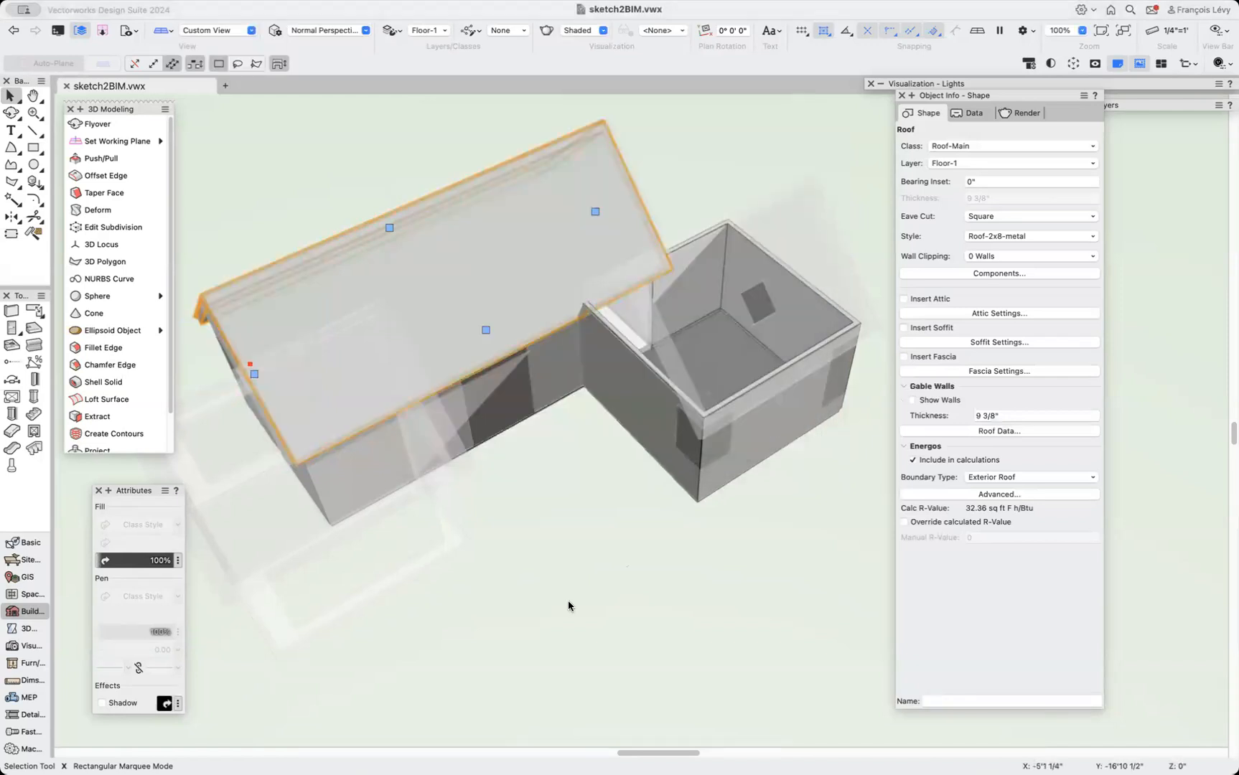
Orbit around the building to examine the gabled roof from several sides.
key(shift+c)
drag(431, 530, 510, 495)
key(x)
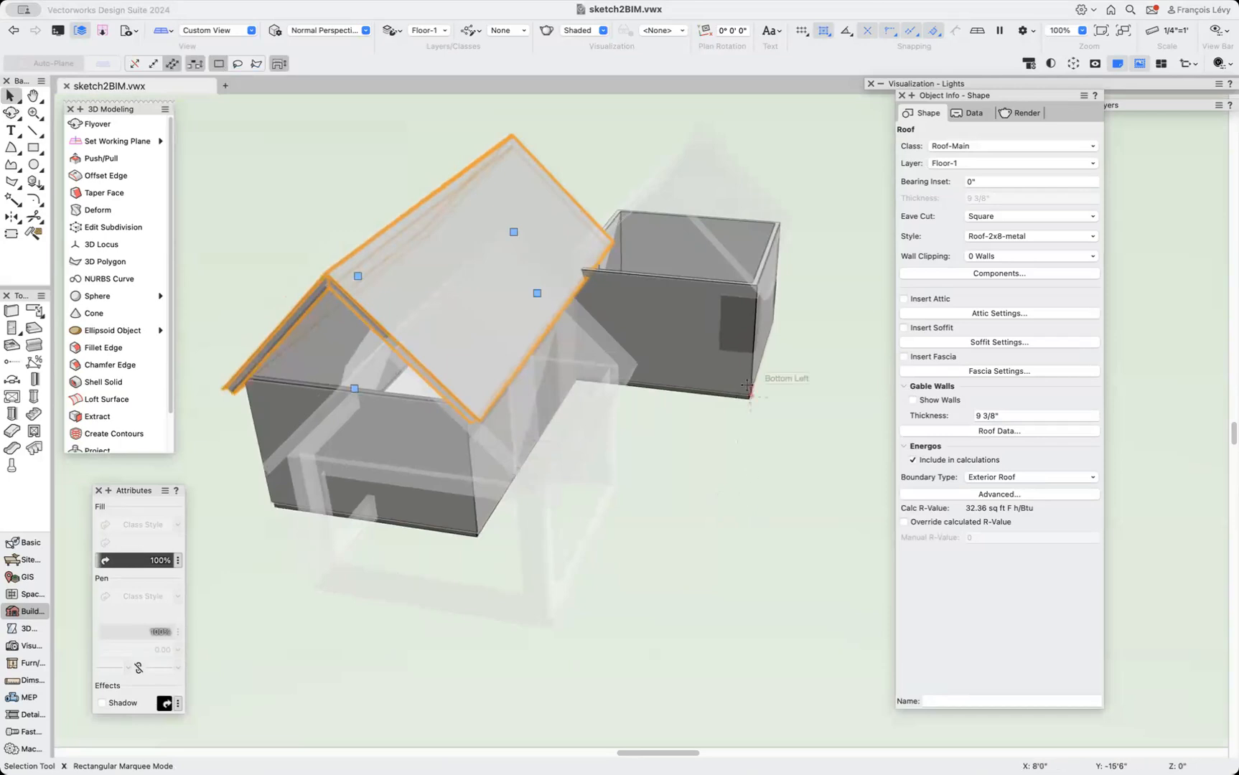
key(shift+c)
drag(459, 435, 795, 450)
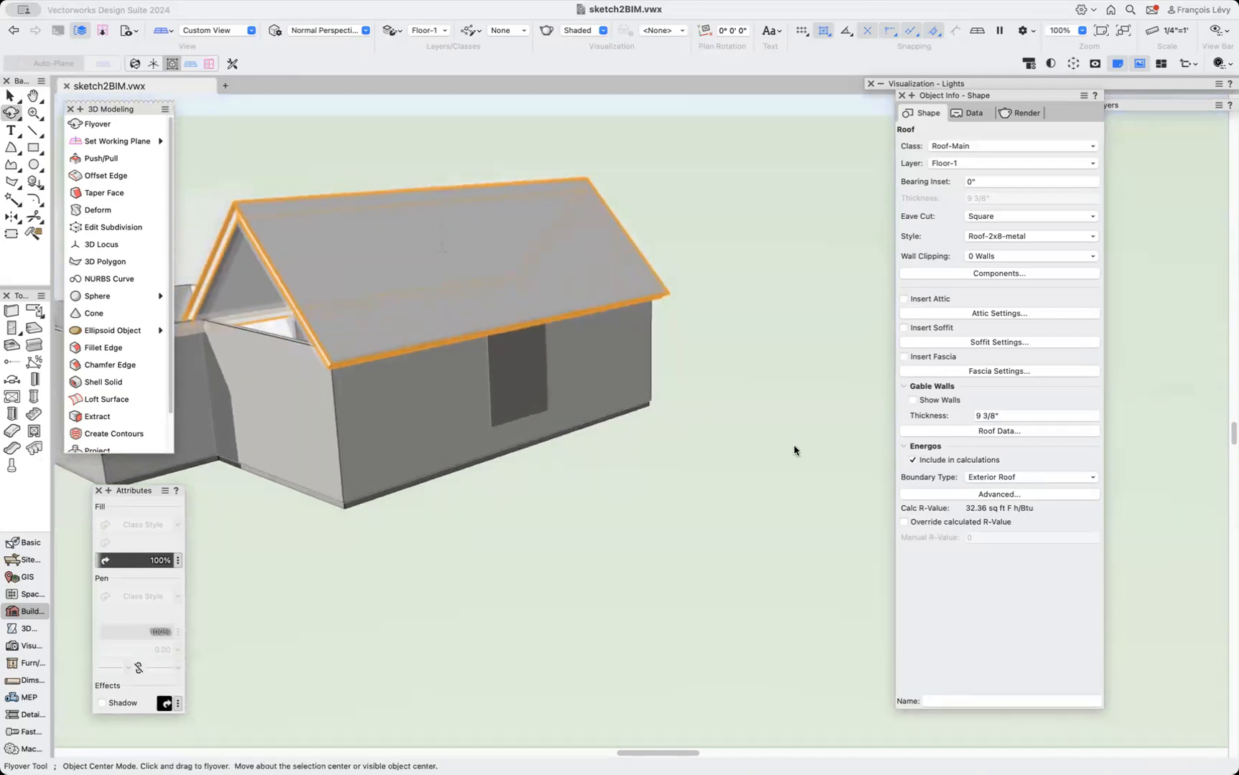
drag(400, 503, 711, 498)
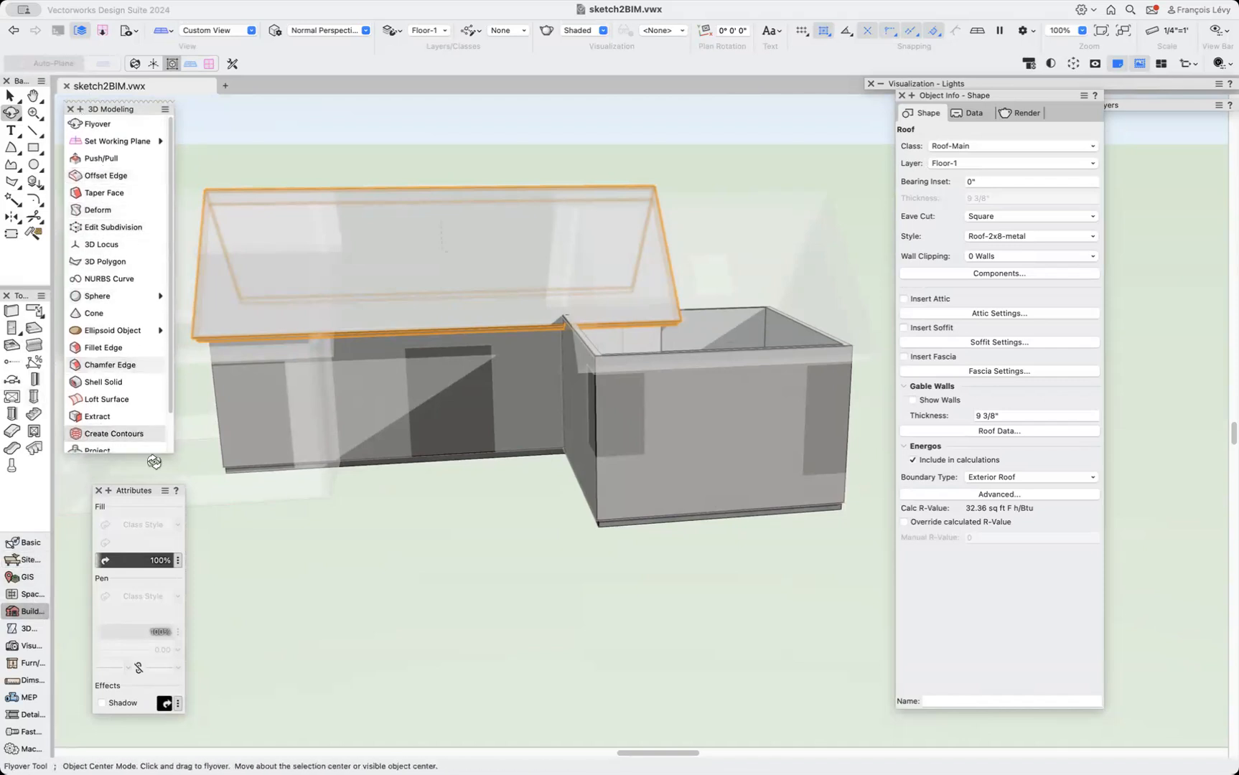
double_click(141, 113)
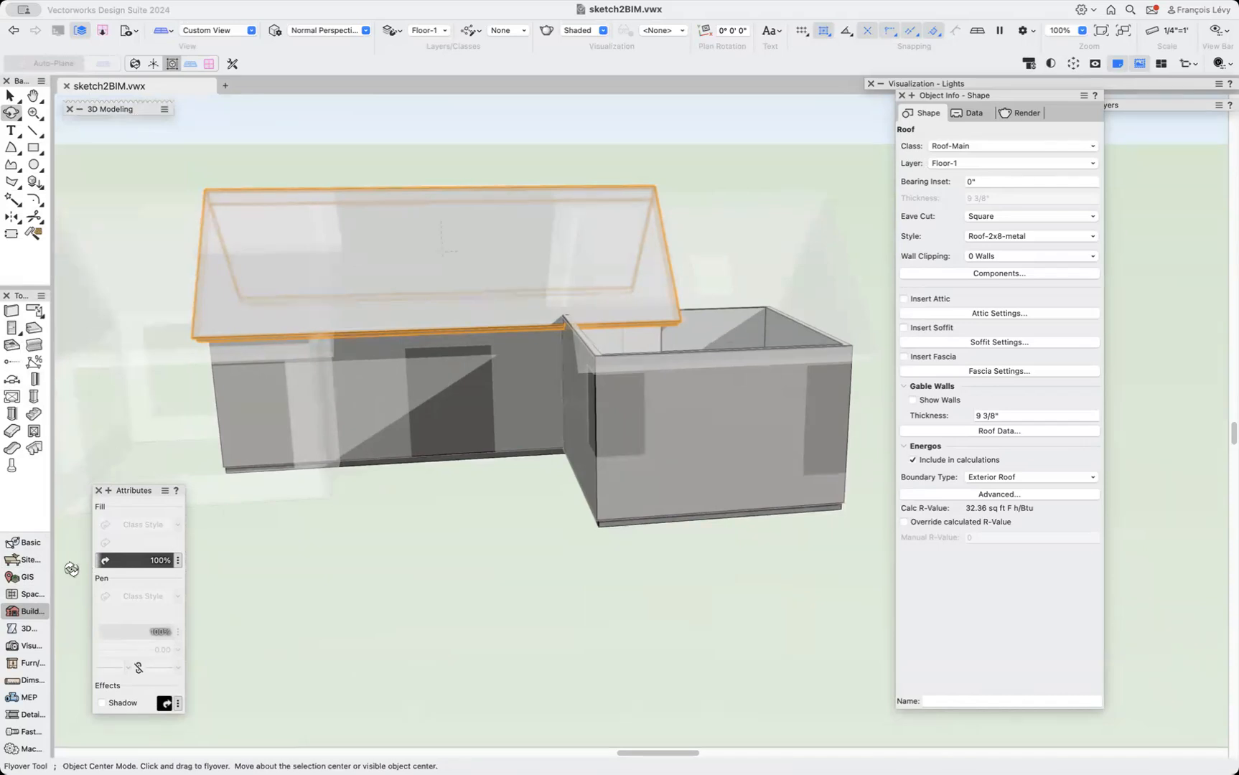
click(29, 611)
click(115, 216)
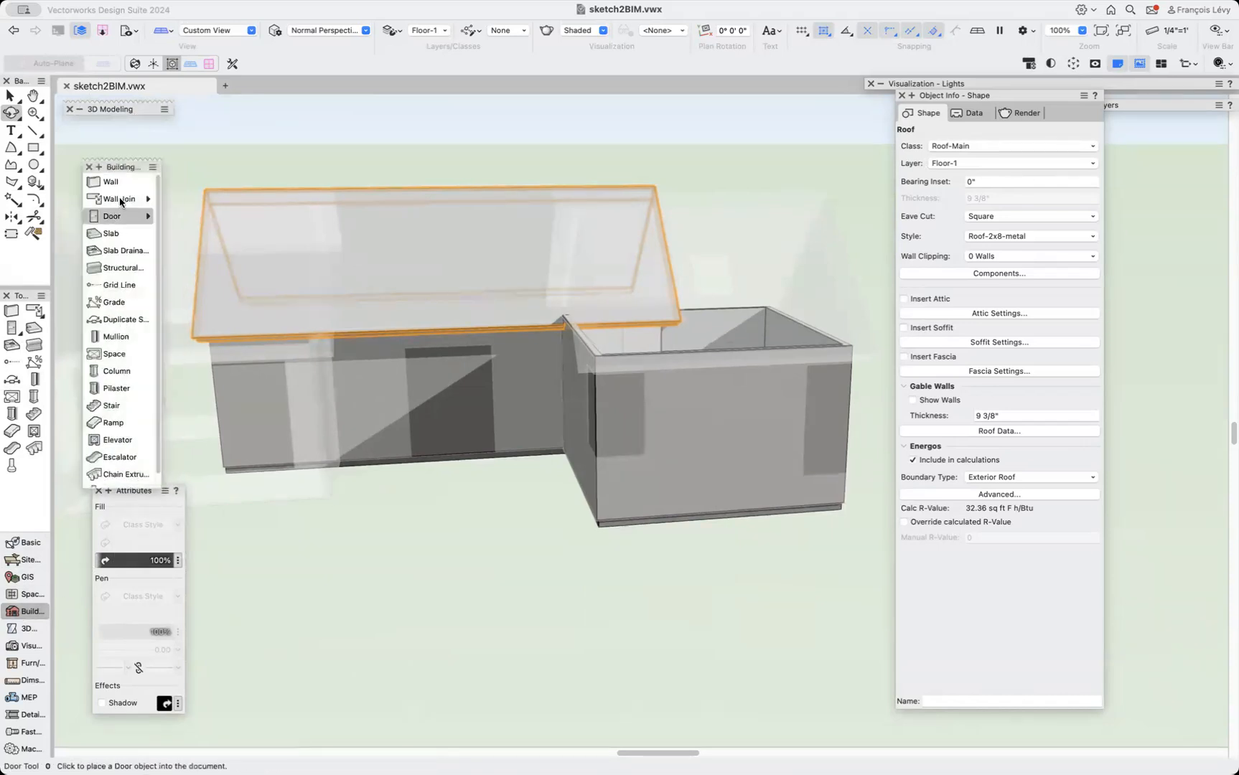
click(142, 217)
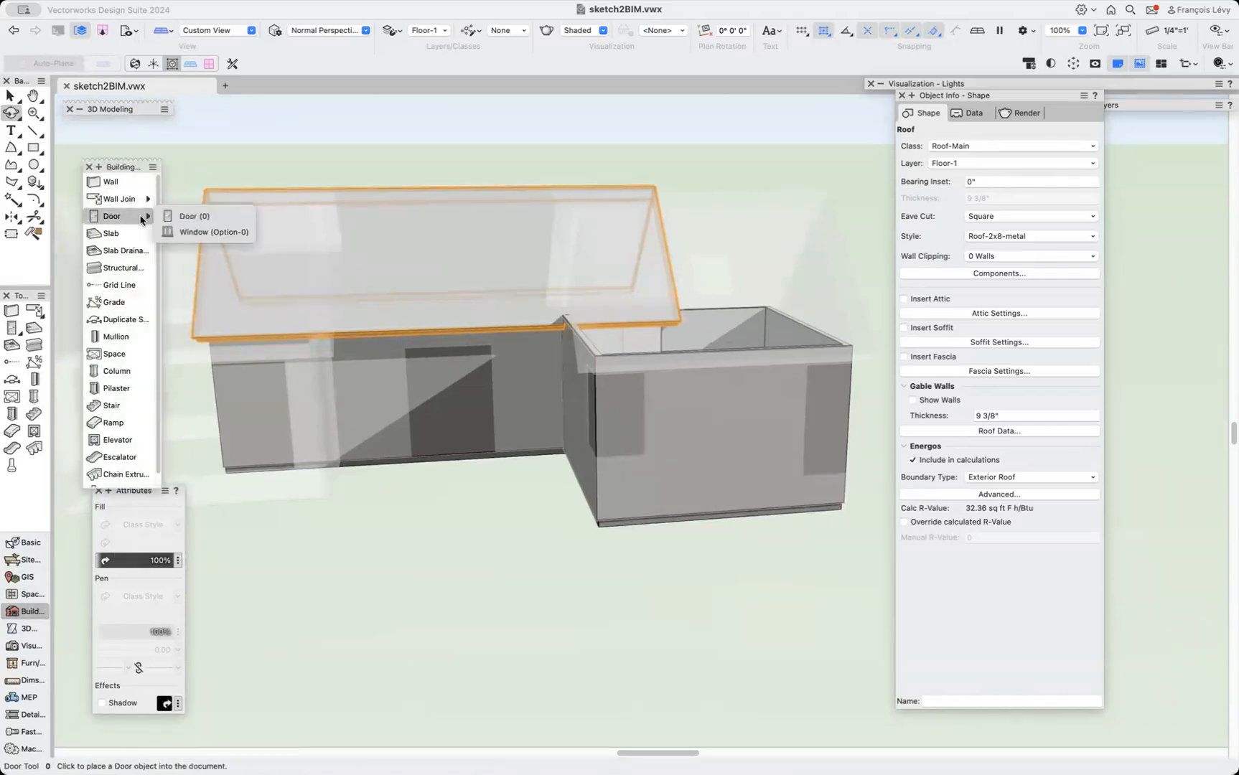
click(172, 218)
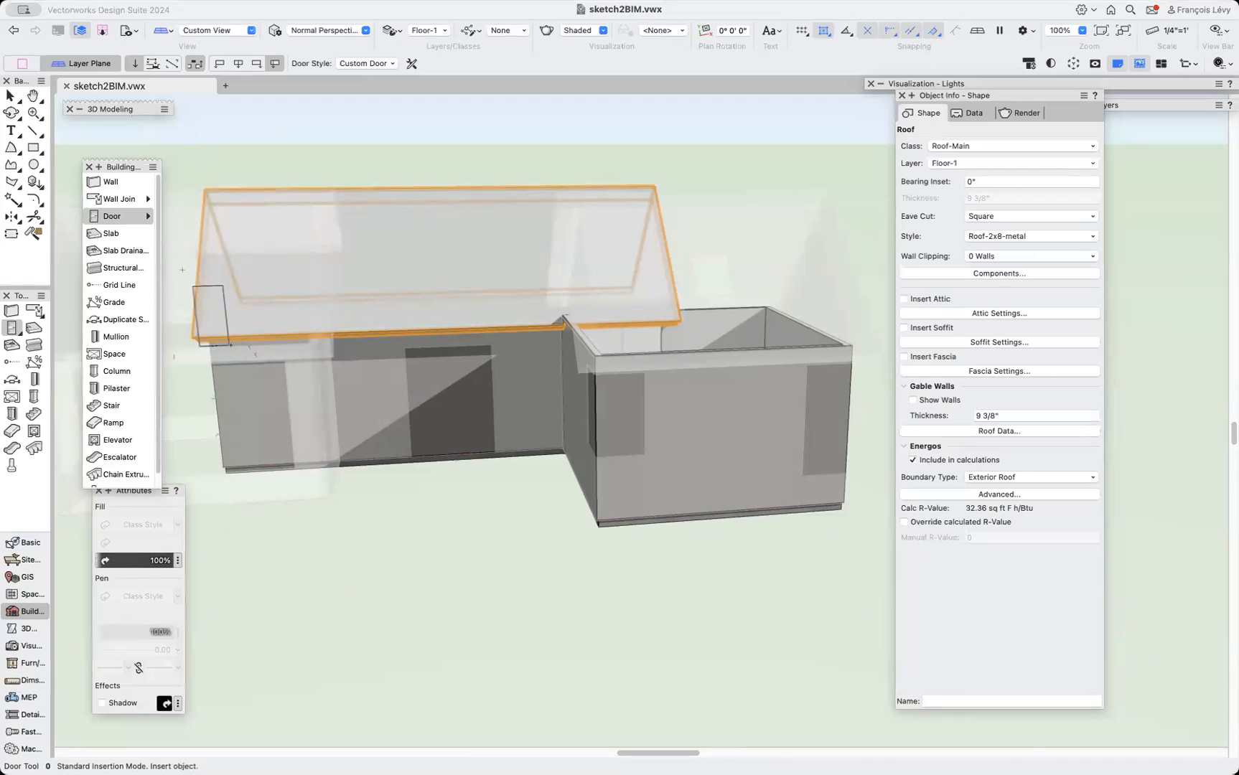
key(x)
click(427, 486)
Duplicate the long wing's roof and move the copy onto the short wing, snapping from corner to corner.
scroll(426, 486, right, 5)
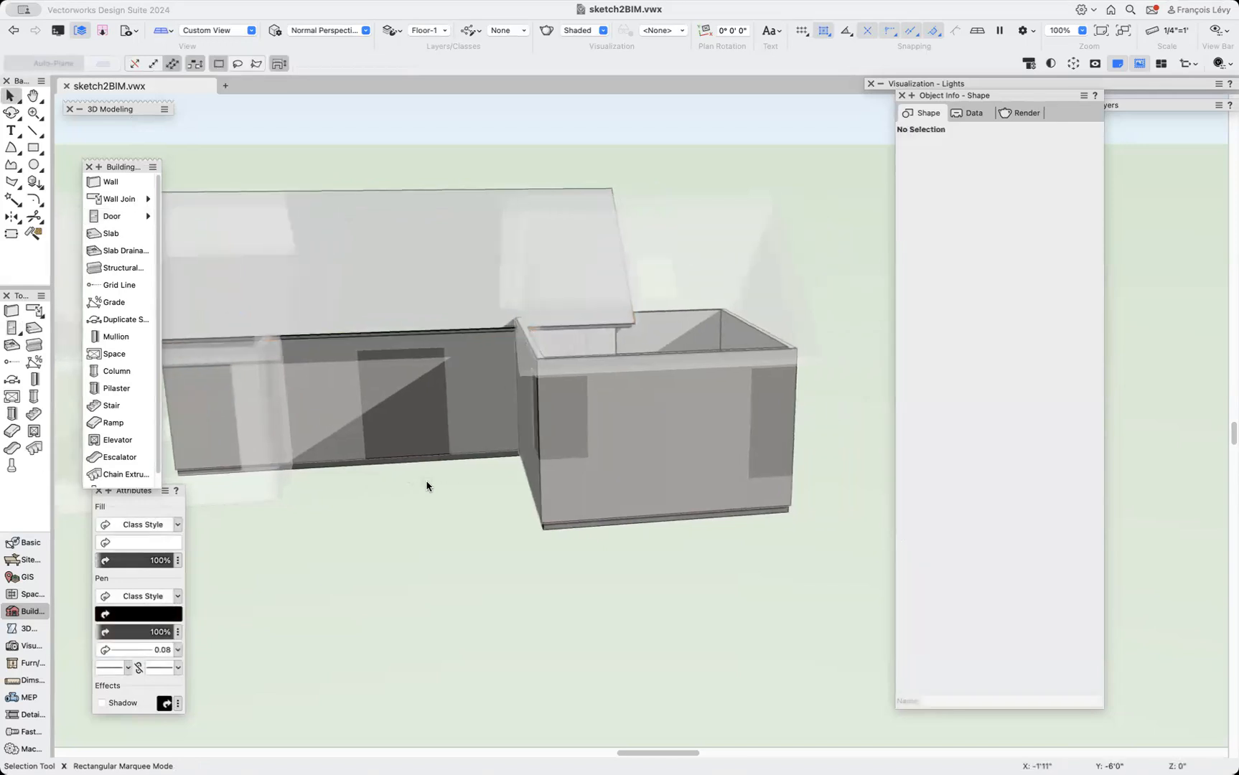
scroll(427, 486, left, 1)
click(413, 295)
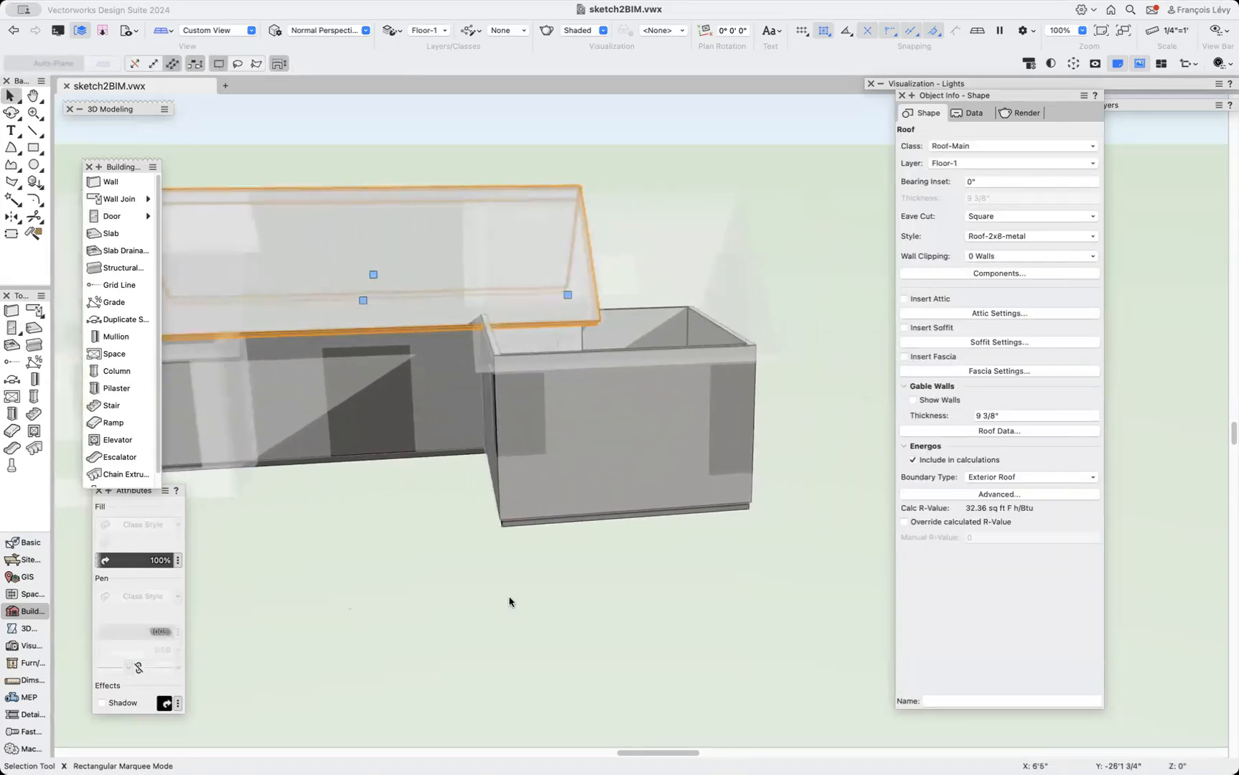
scroll(509, 598, right, 5)
key(shift+c)
drag(603, 447, 486, 525)
key(x)
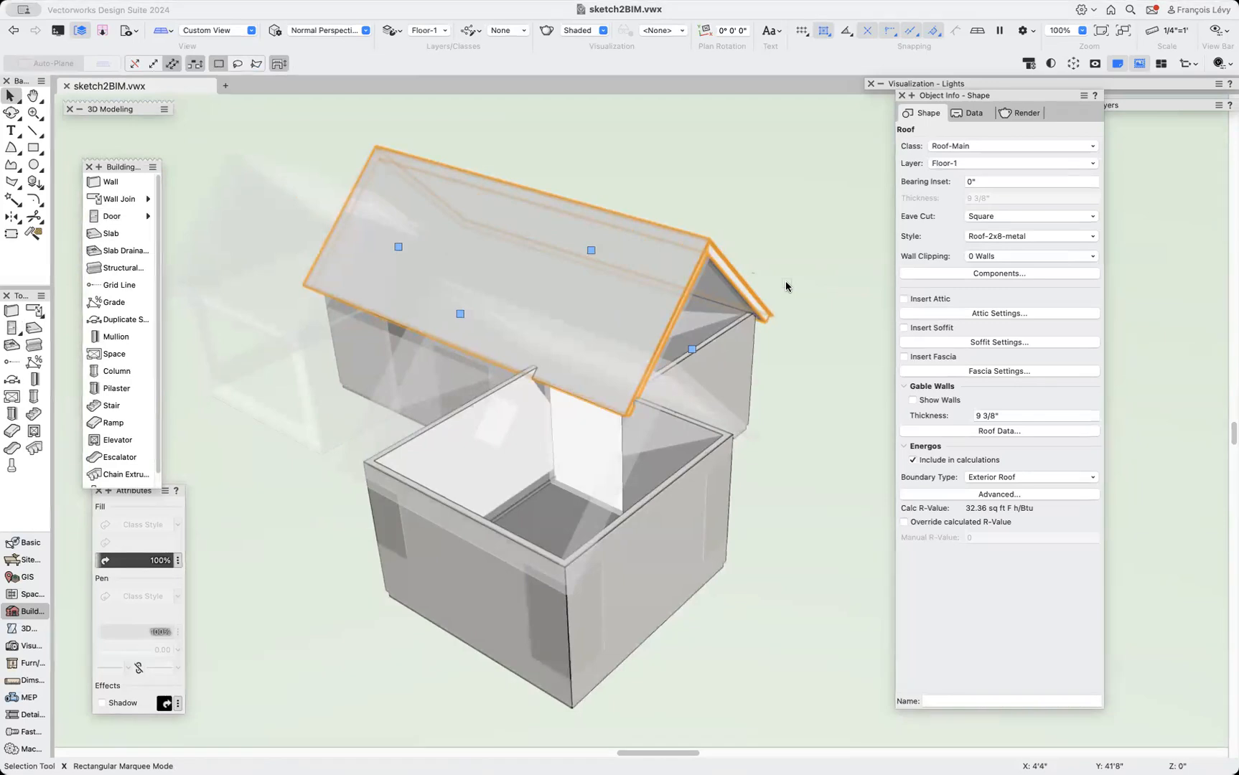
key(shift+m)
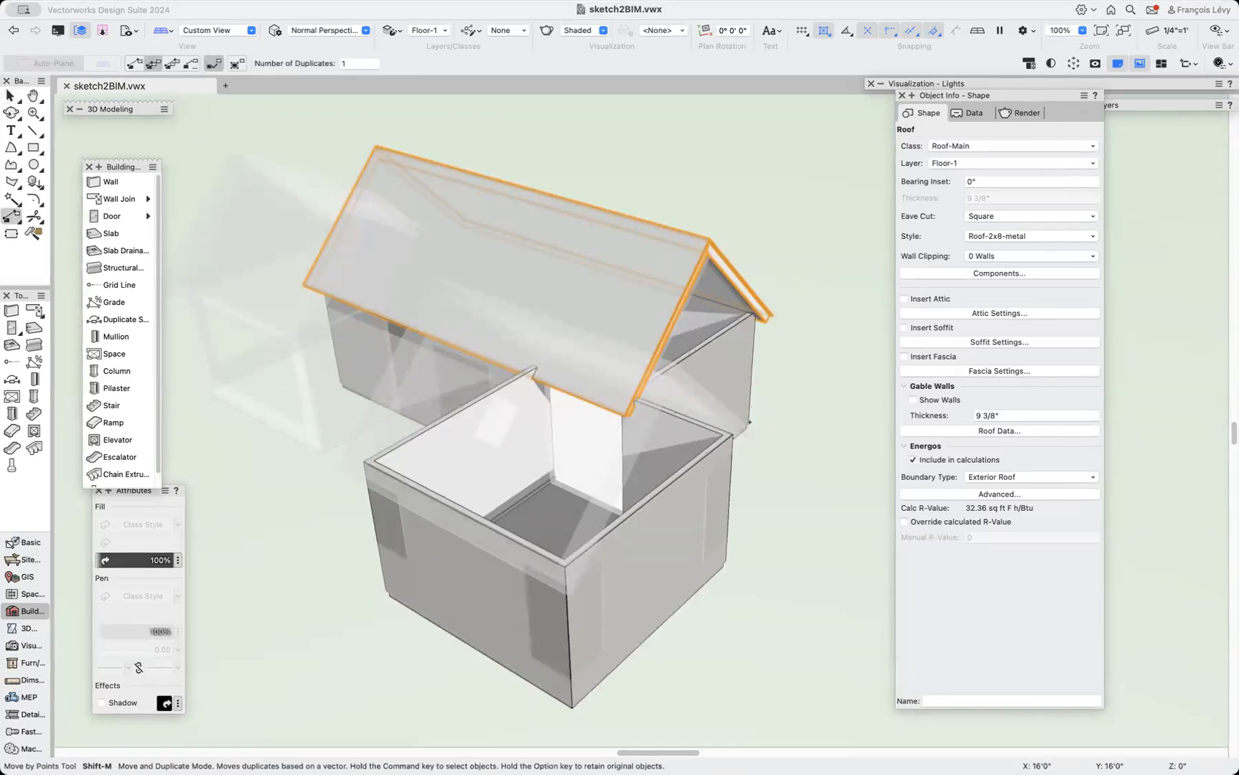
key(z)
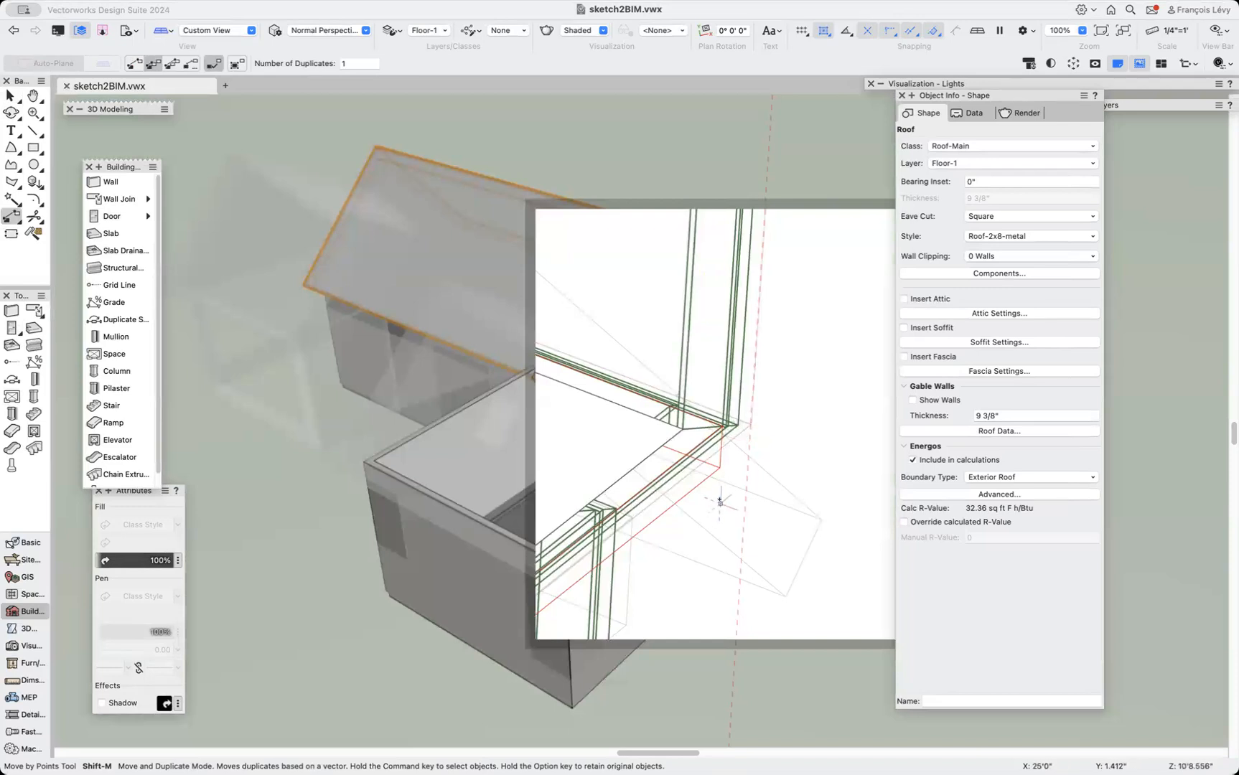
click(750, 425)
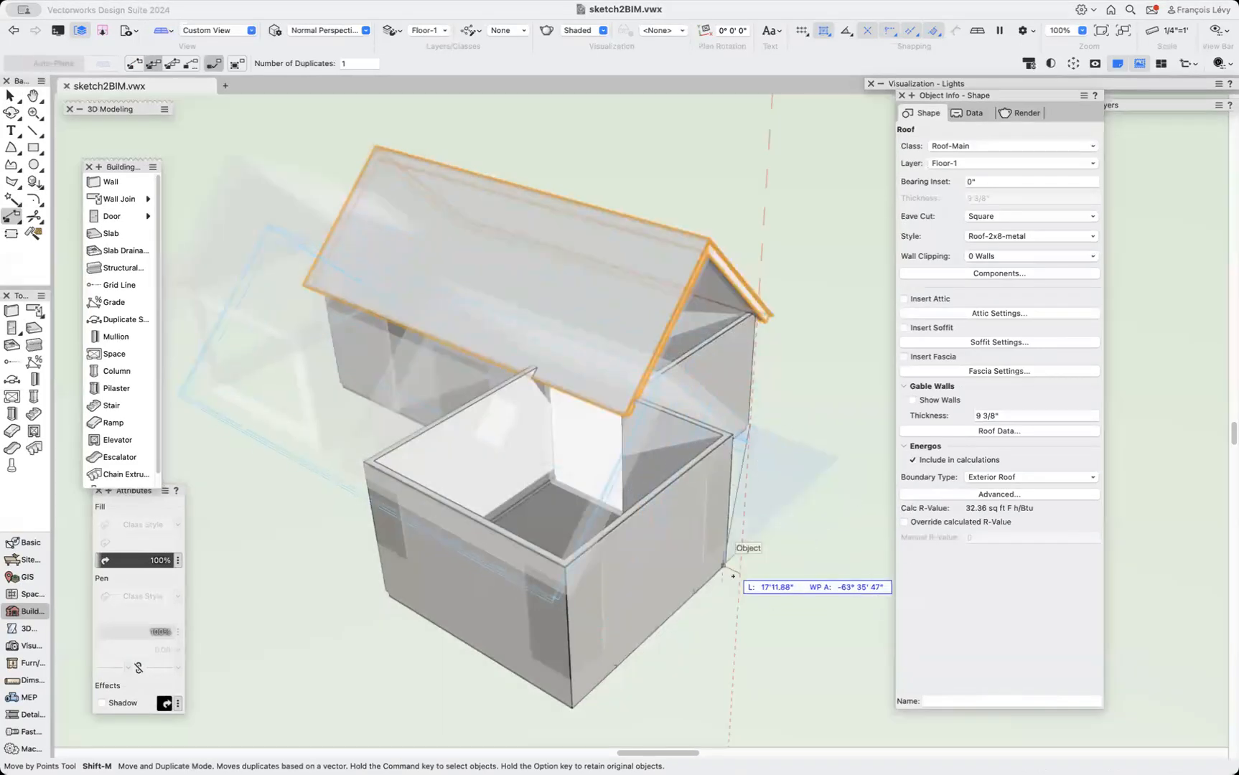
key(z)
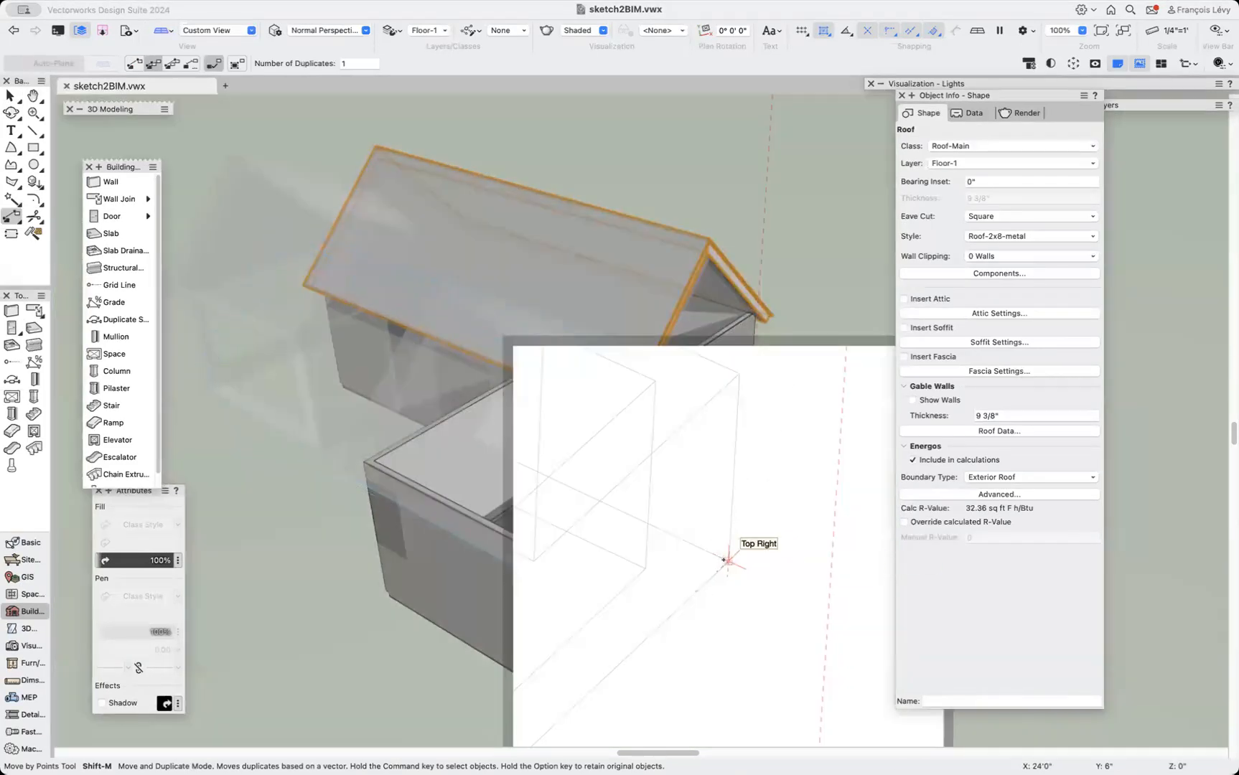
click(724, 559)
key(x)
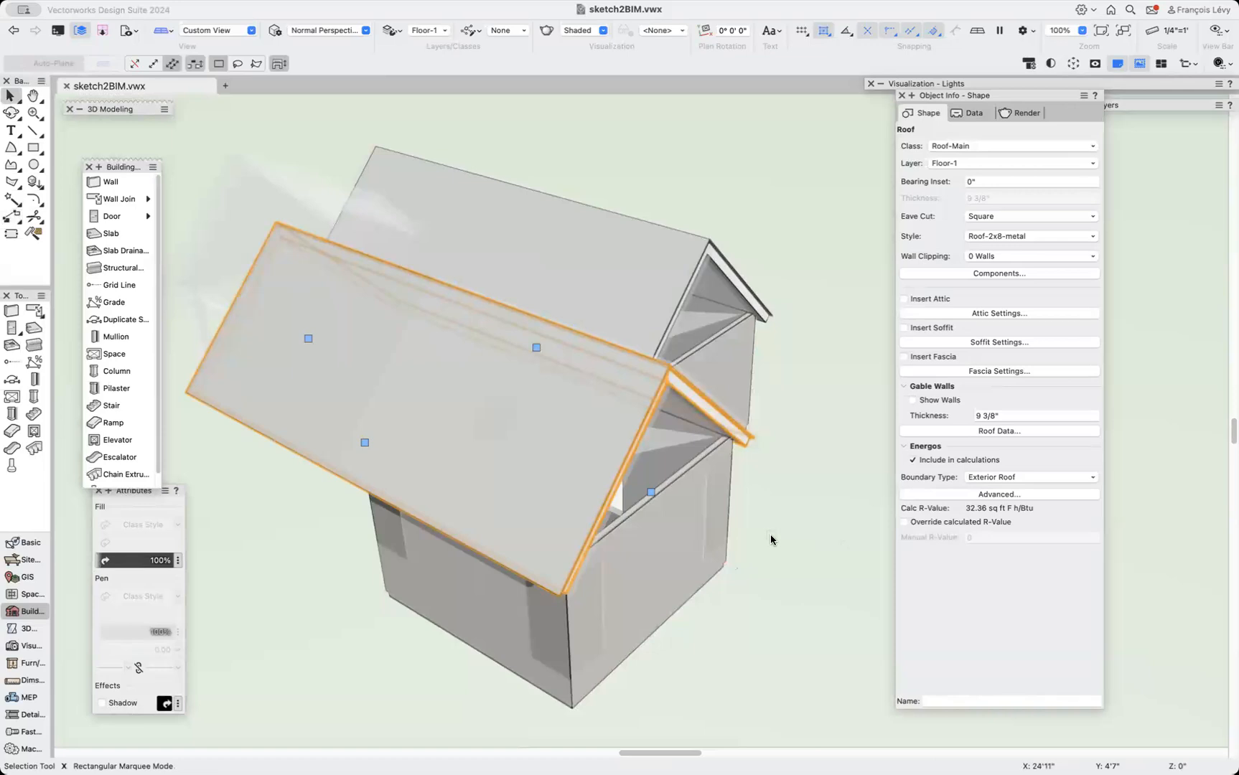
Reshape the copied roof in top view, pulling its end edge in to fit over the short wing.
key(F5)
key(equal)
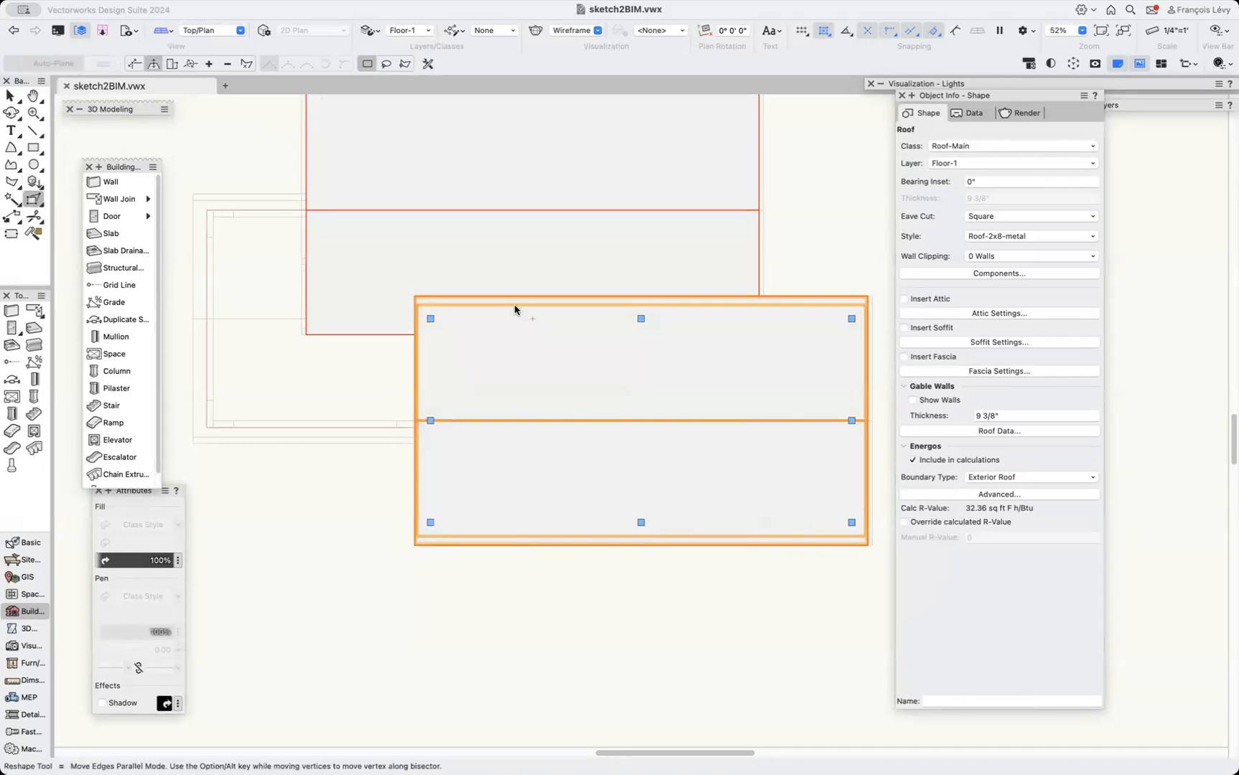
drag(431, 421, 650, 424)
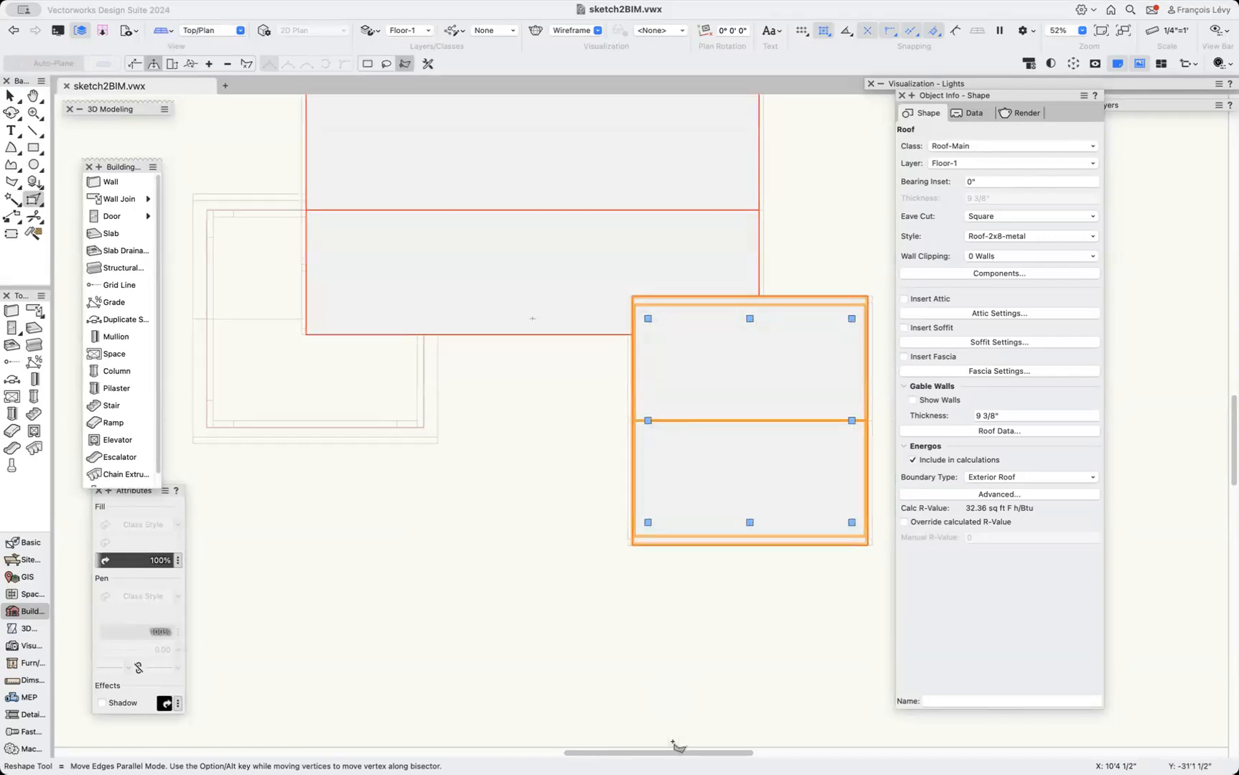
Delete the leftover 31' by 15' roof rectangle.
key(3)
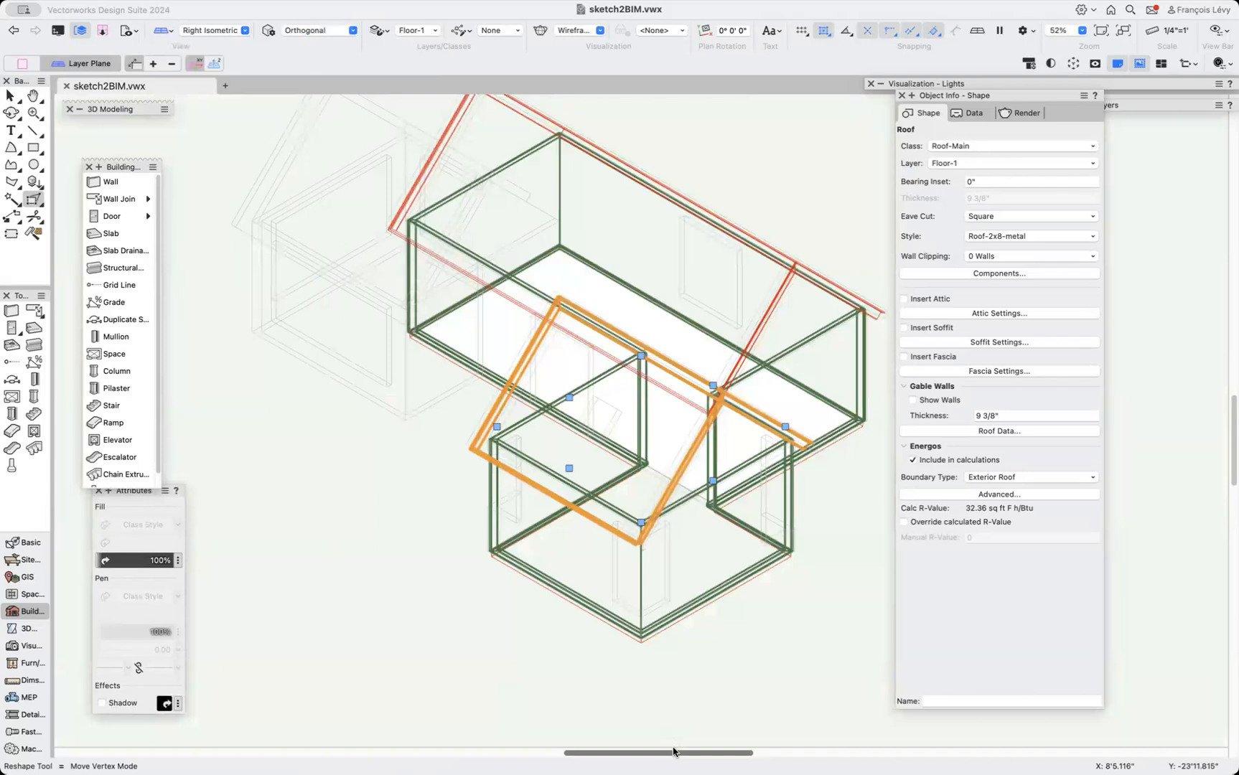
key(shift+c)
key(x)
click(667, 435)
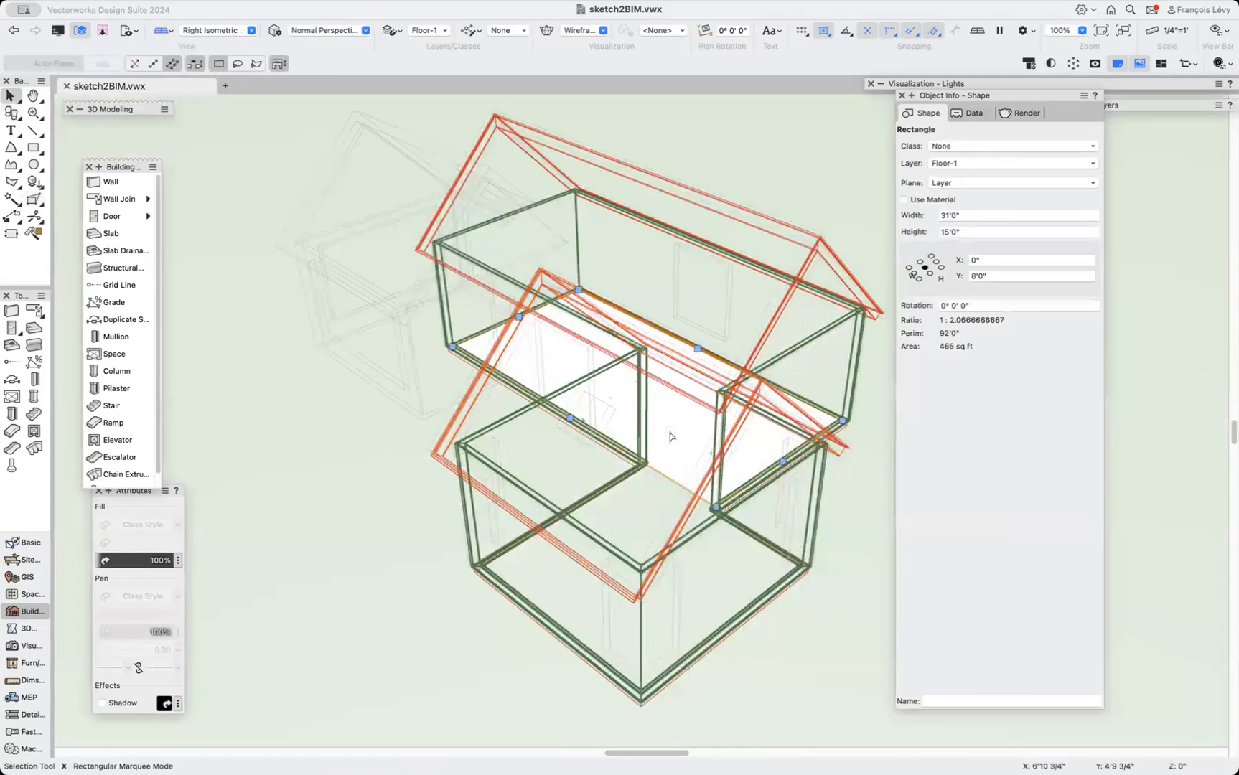
key(Delete)
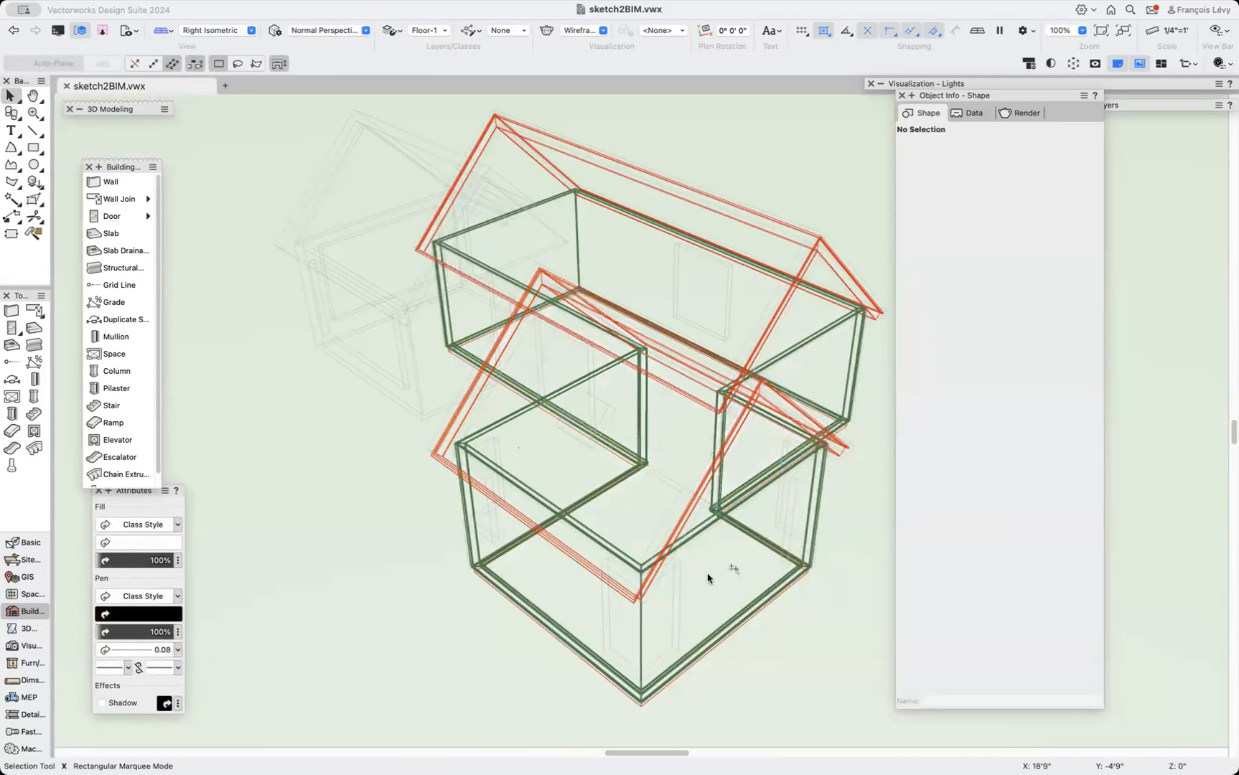
Duplicate the short wing's roof and move the copy to the other side of the long wing.
click(689, 516)
key(super+shift+g)
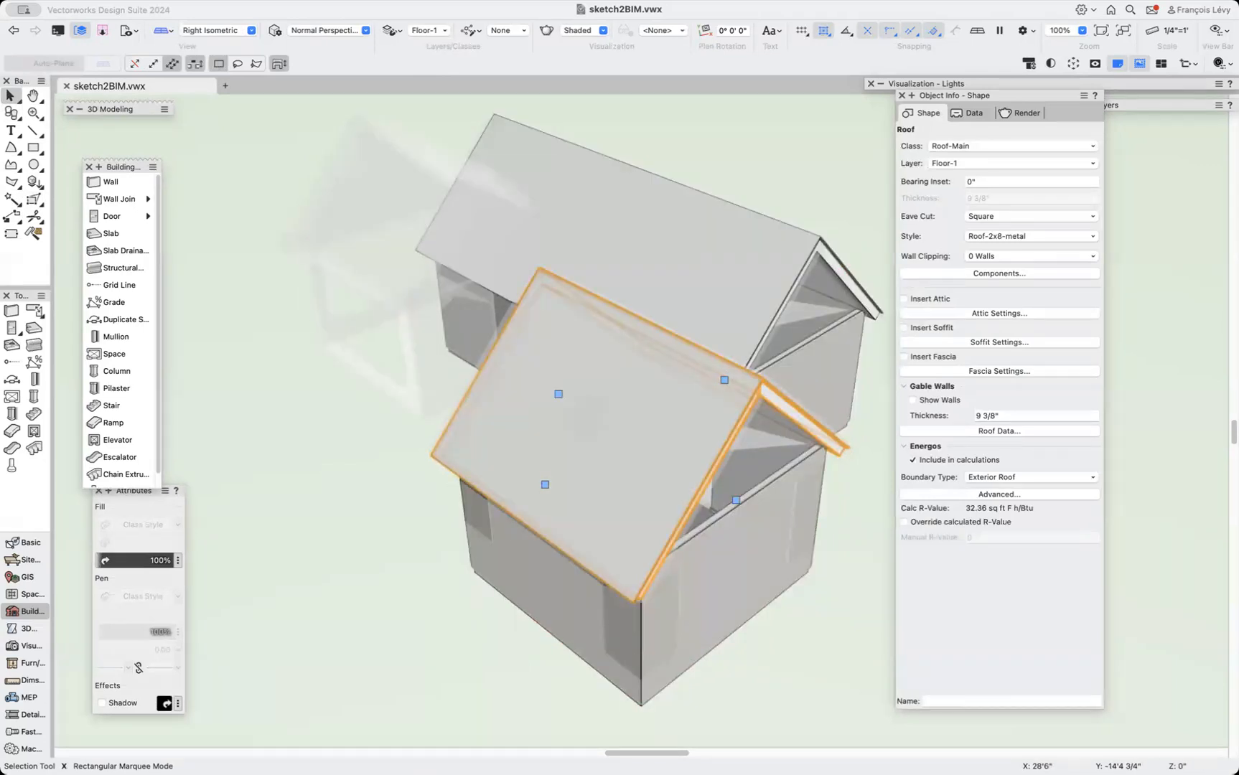
key(r)
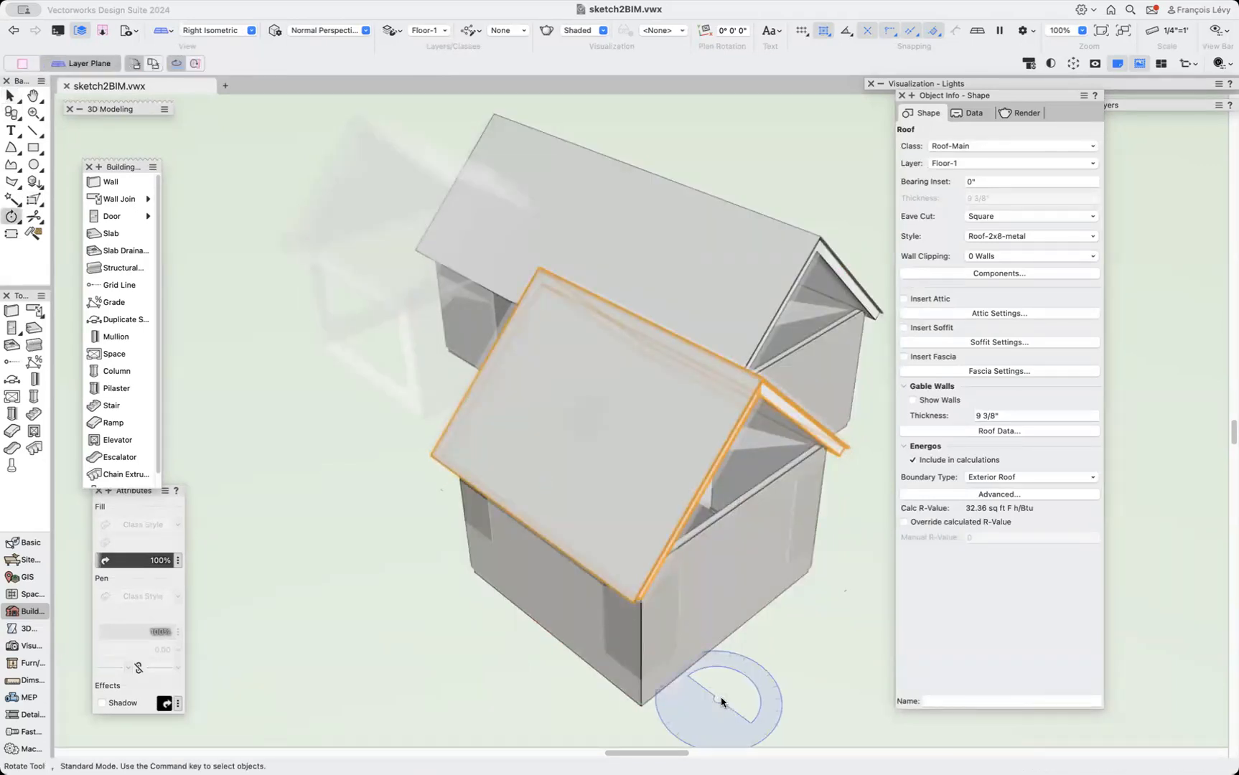
key(shift+m)
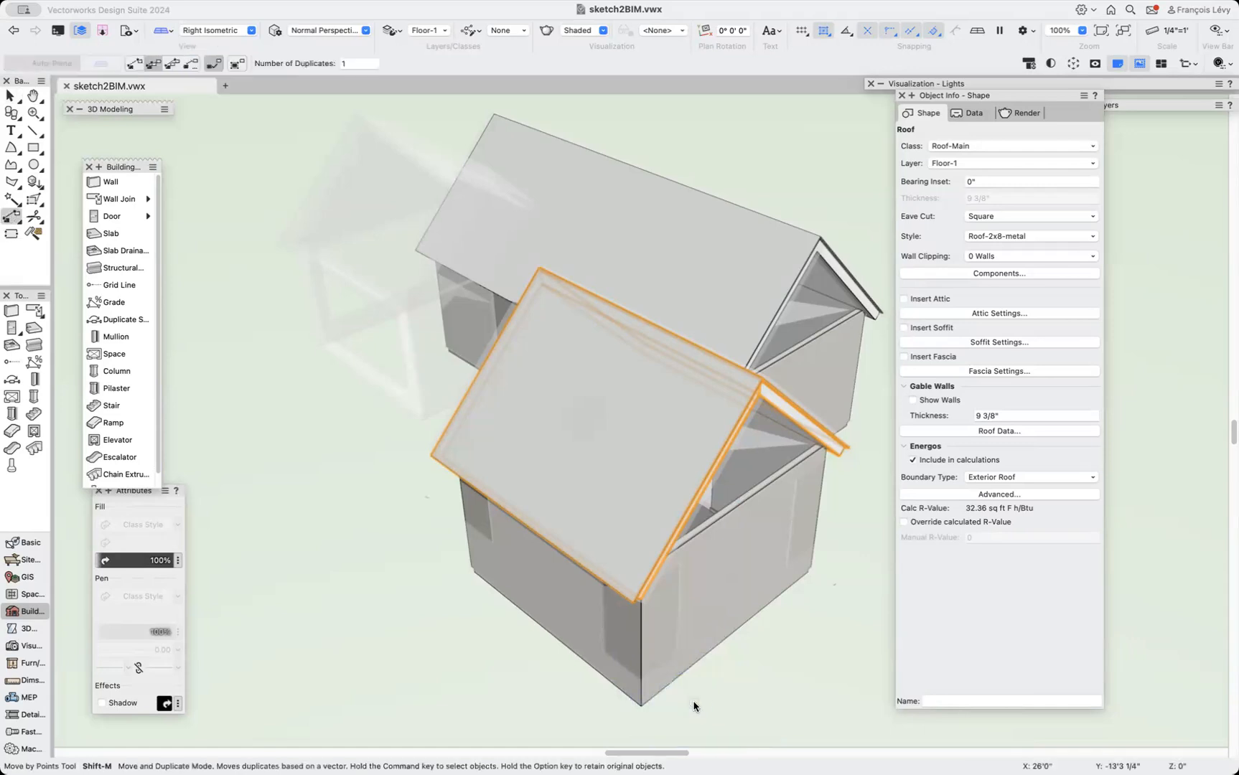
click(641, 705)
click(424, 416)
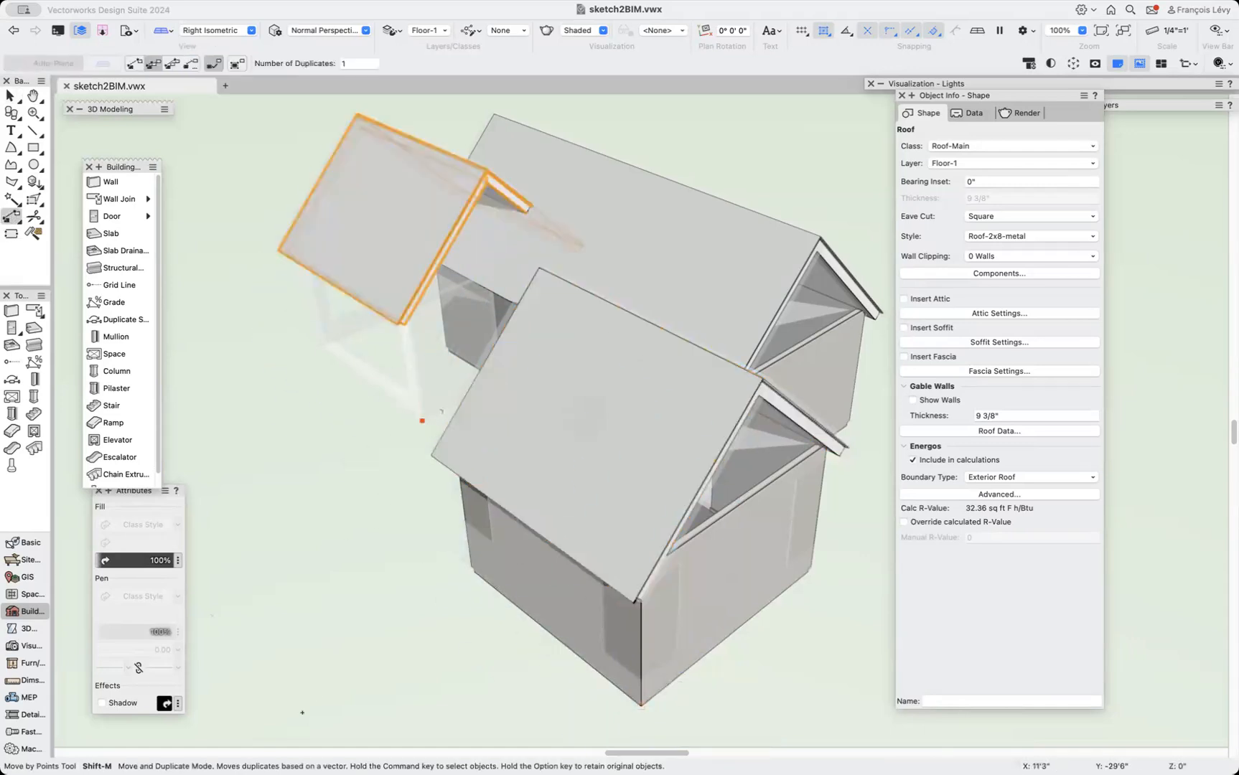
Select the four exterior walls of the short wing.
key(x)
click(641, 701)
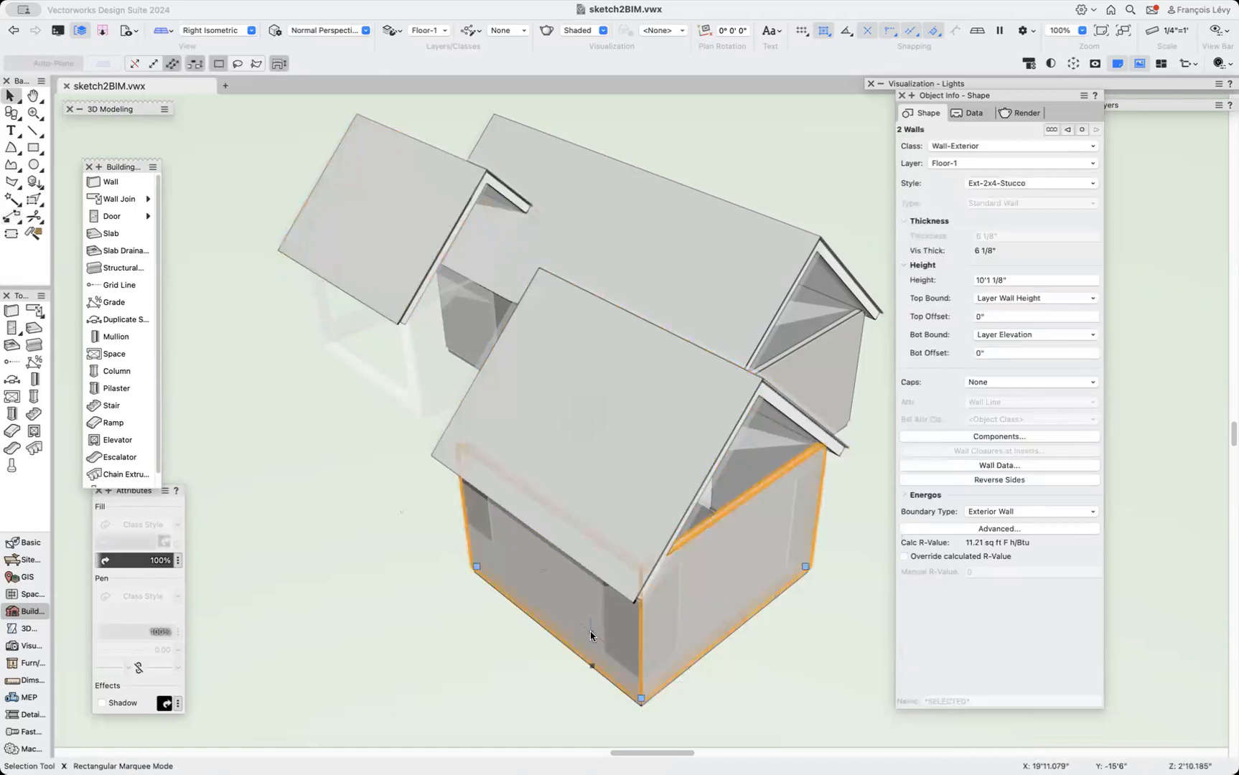
shift+click(815, 502)
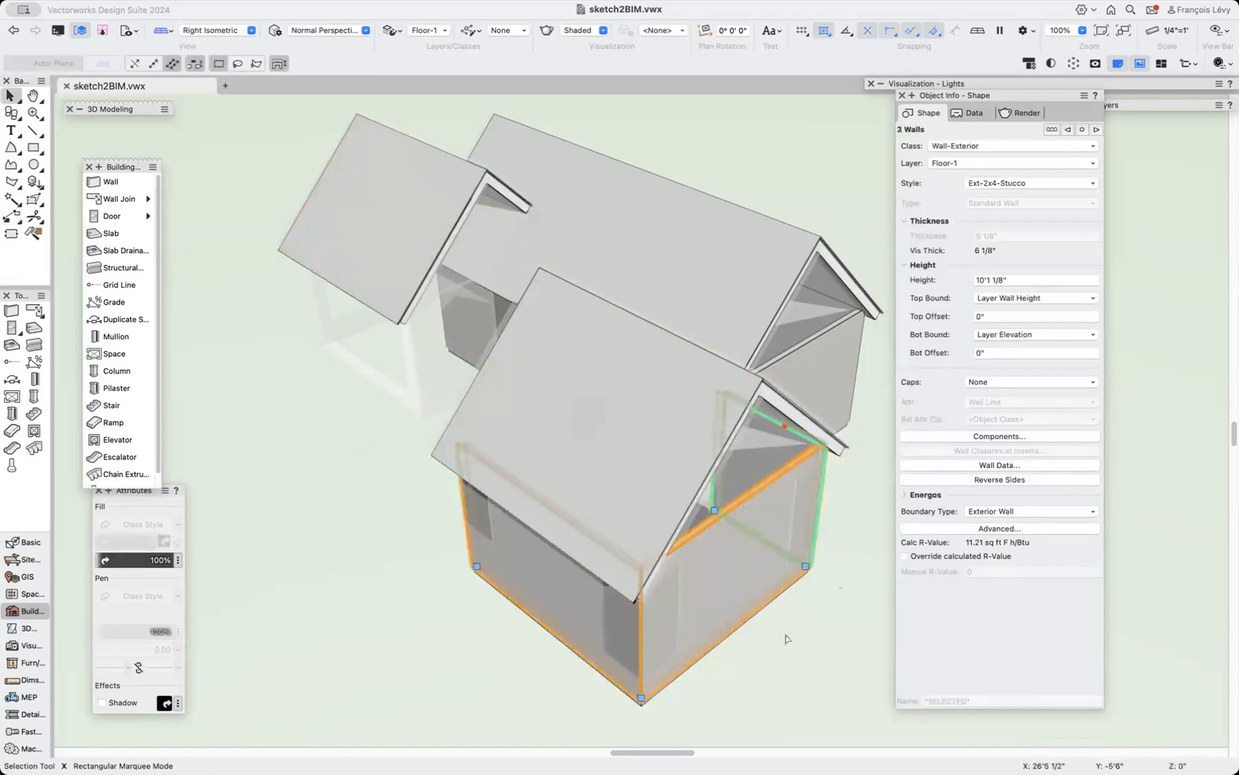
shift+middle_drag(580, 565, 671, 579)
shift+click(671, 579)
scroll(631, 580, down, 6)
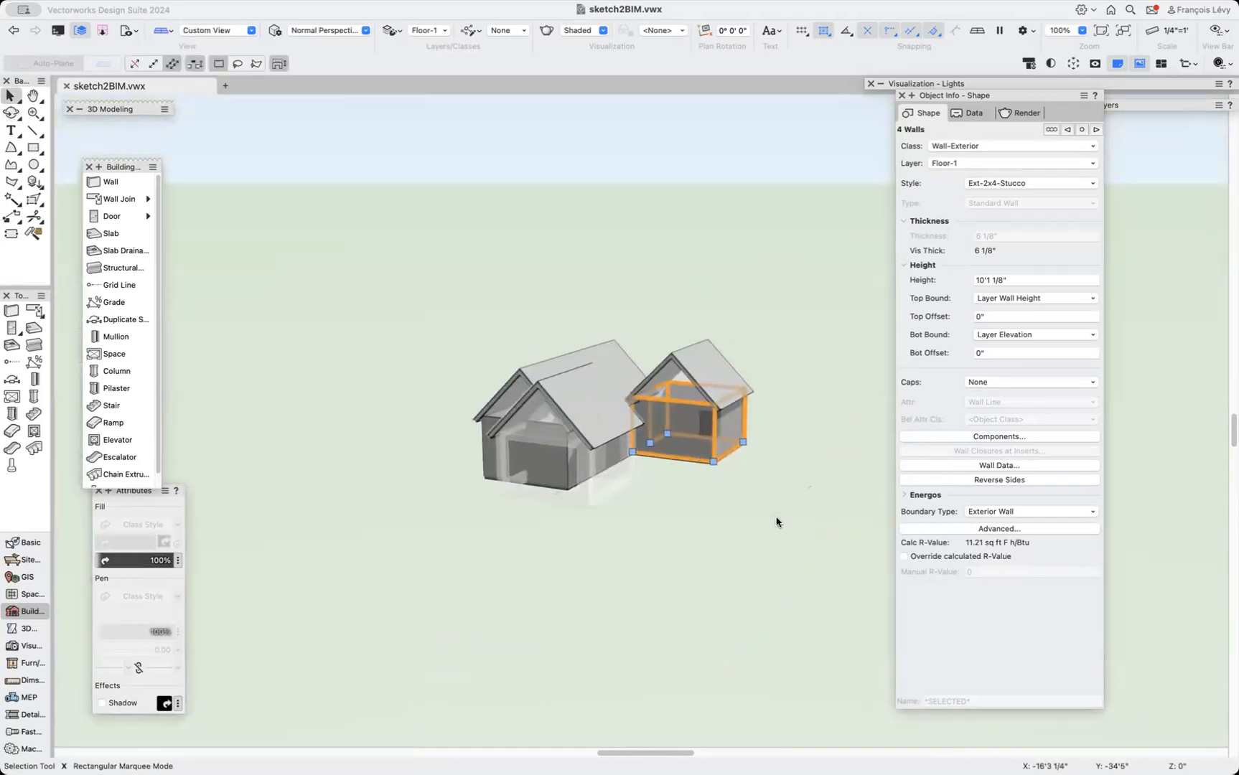
scroll(724, 492, up, 6)
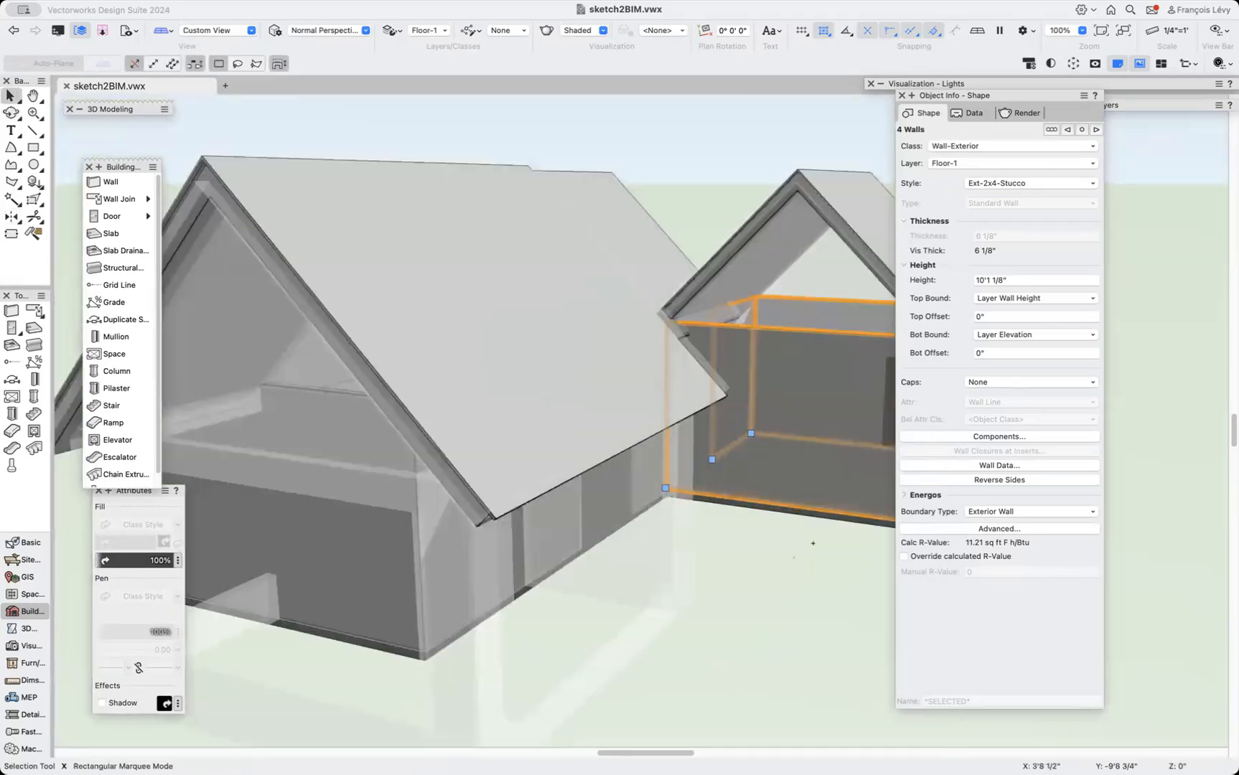
Try to mirror a copy of the short wing's four walls about its corner, then undo it.
key(m)
scroll(813, 543, right, 5)
scroll(813, 543, down, 3)
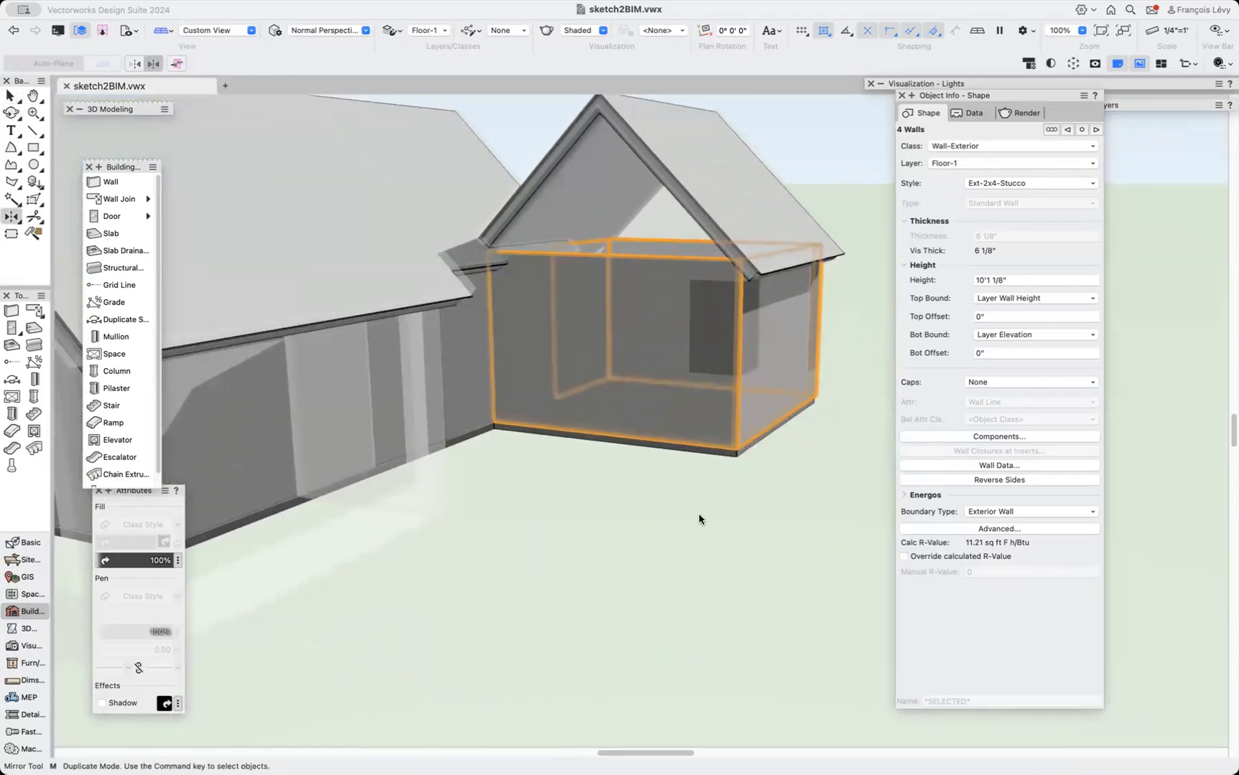
click(735, 452)
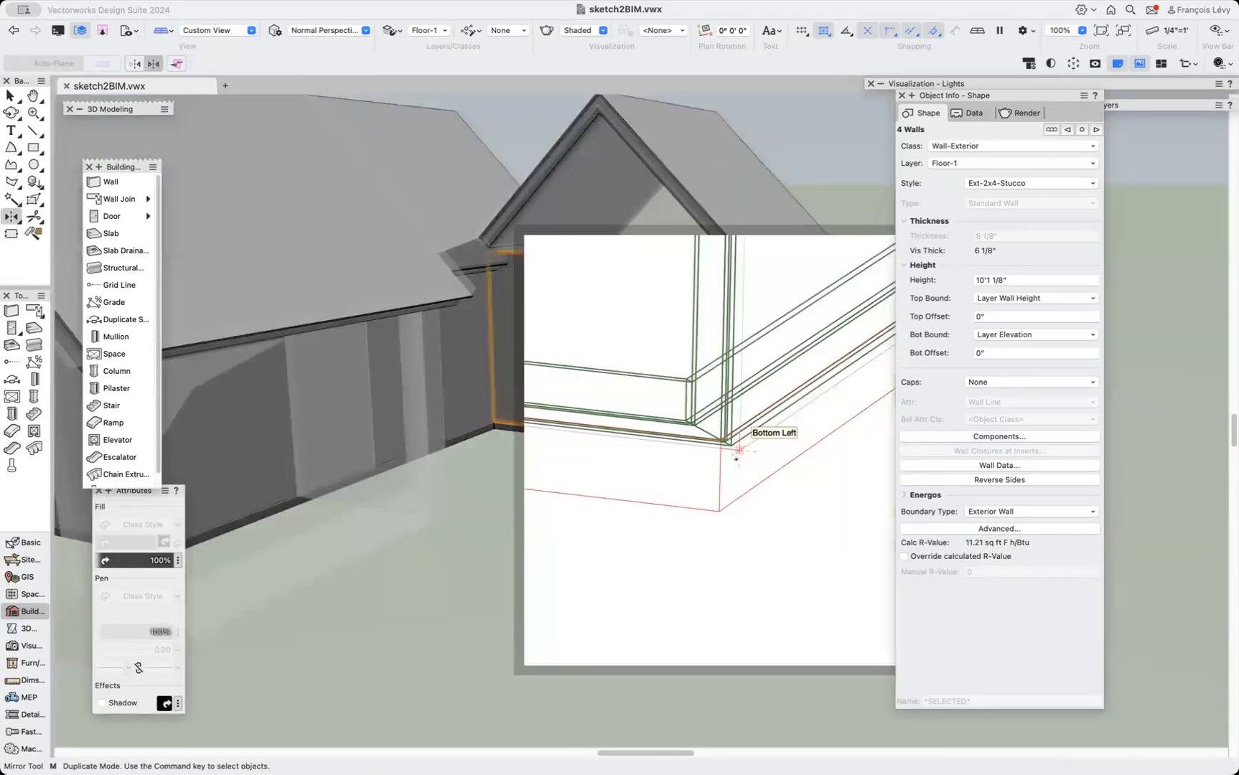
scroll(323, 646, up, 3)
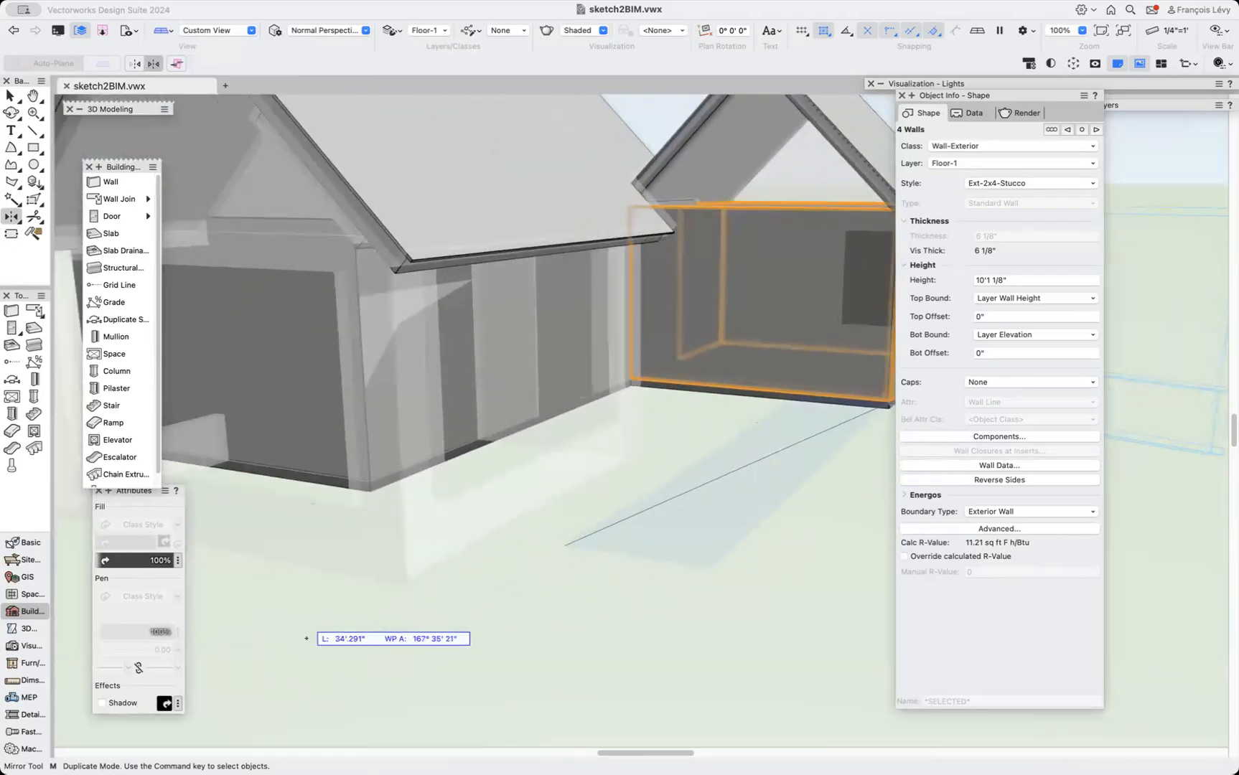
click(414, 607)
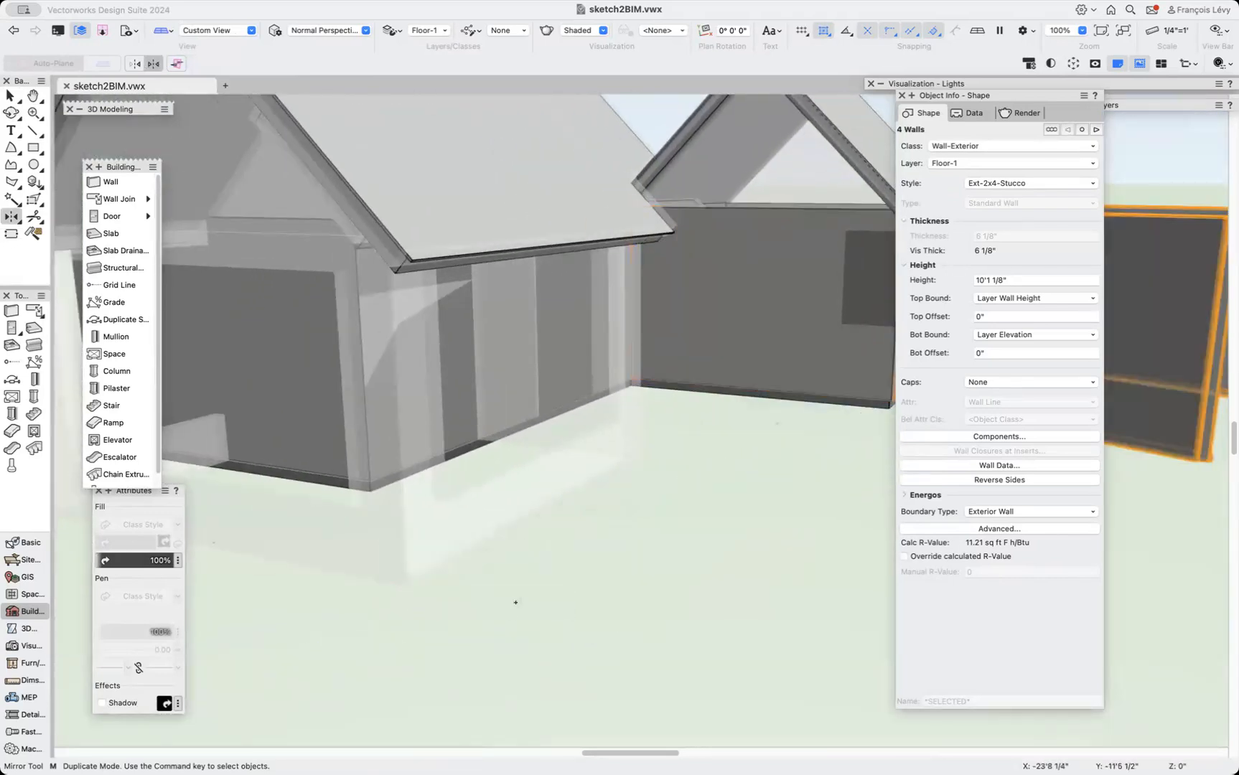
scroll(515, 602, down, 5)
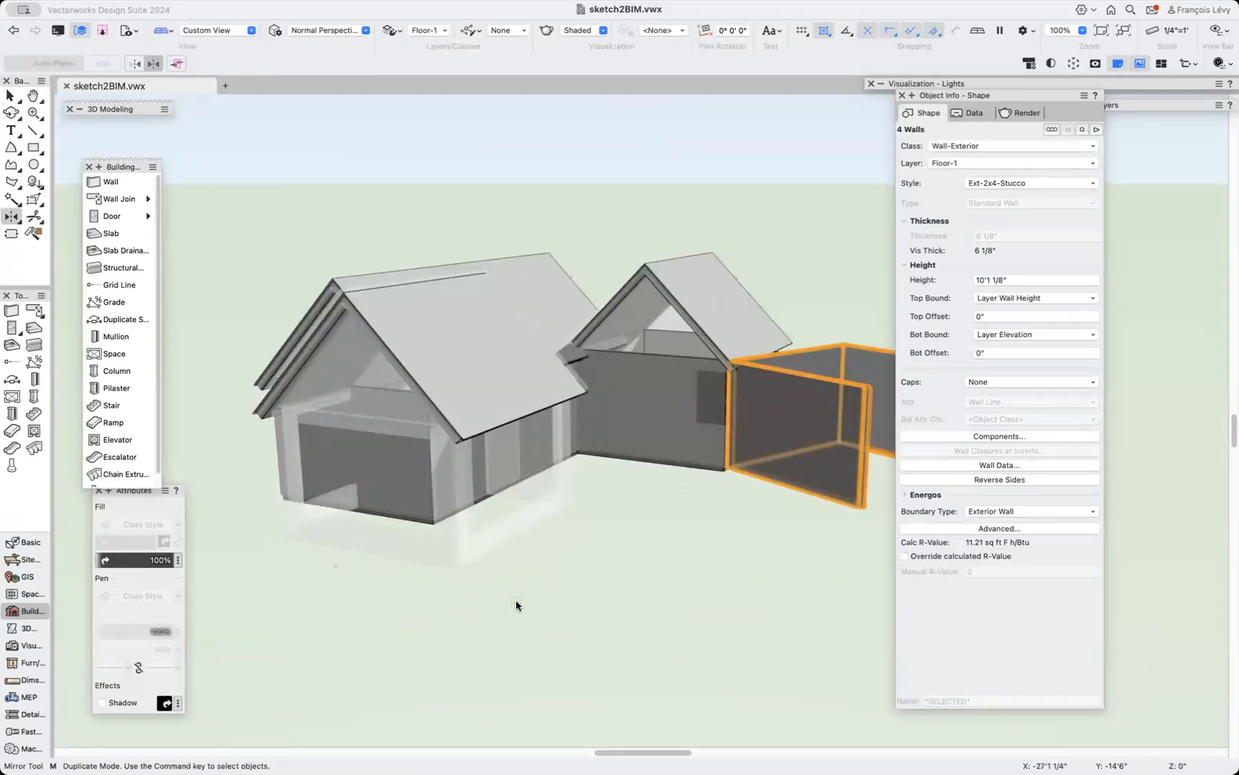
key(super+z)
Duplicate the short wing's four exterior walls and move the copy to the other side of the long wing.
key(x)
click(641, 341)
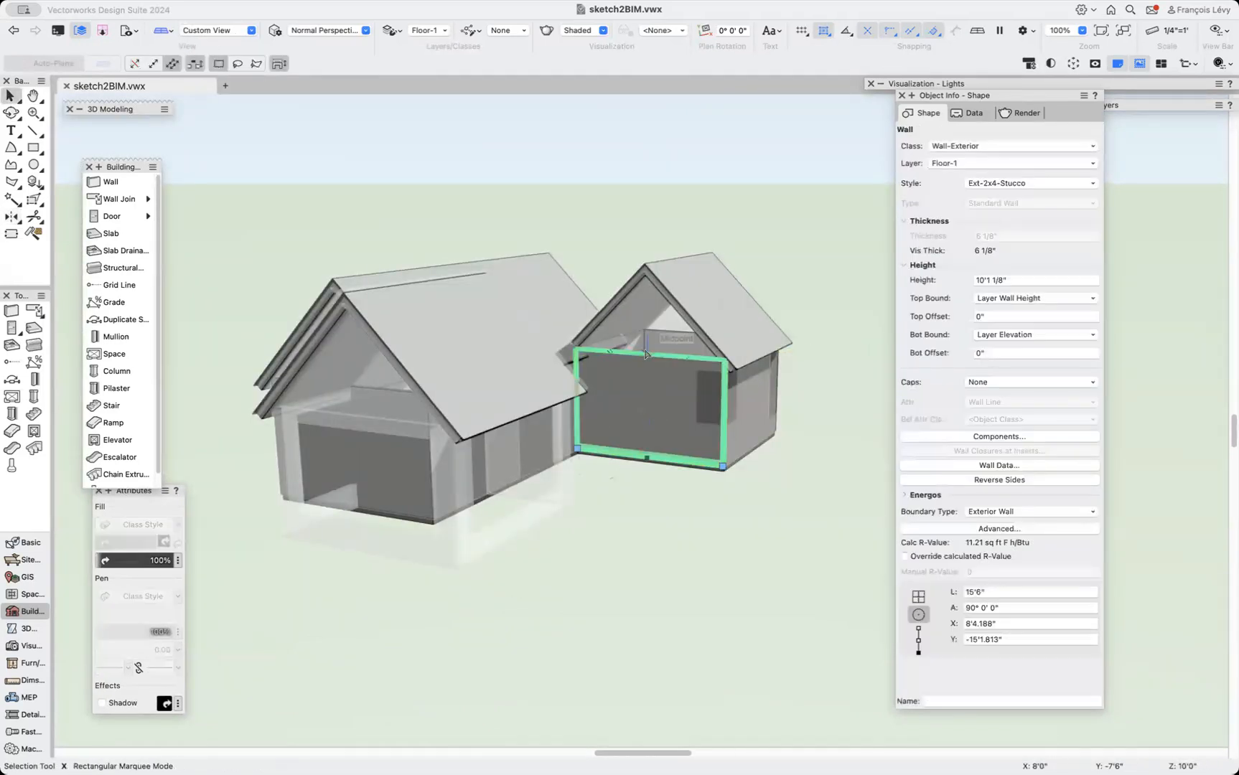
shift+click(641, 341)
shift+click(710, 333)
shift+click(752, 402)
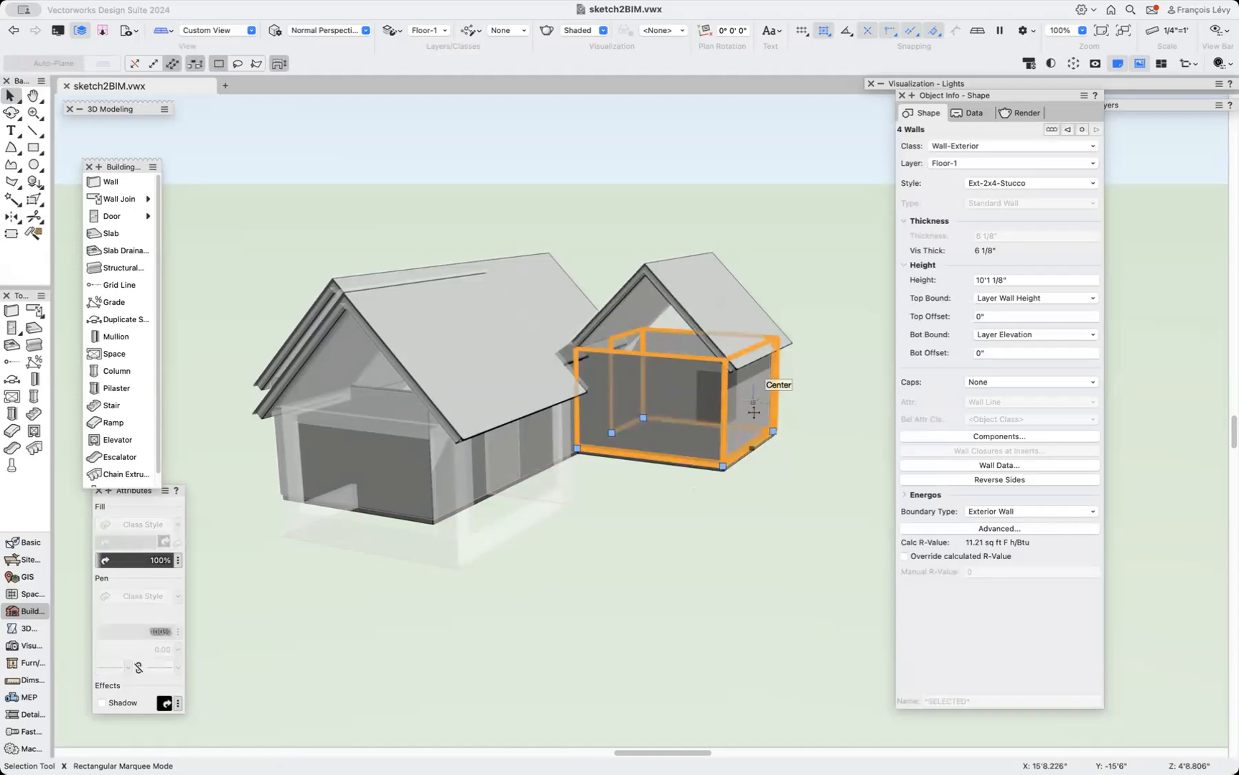
key(shift+m)
scroll(725, 471, up, 5)
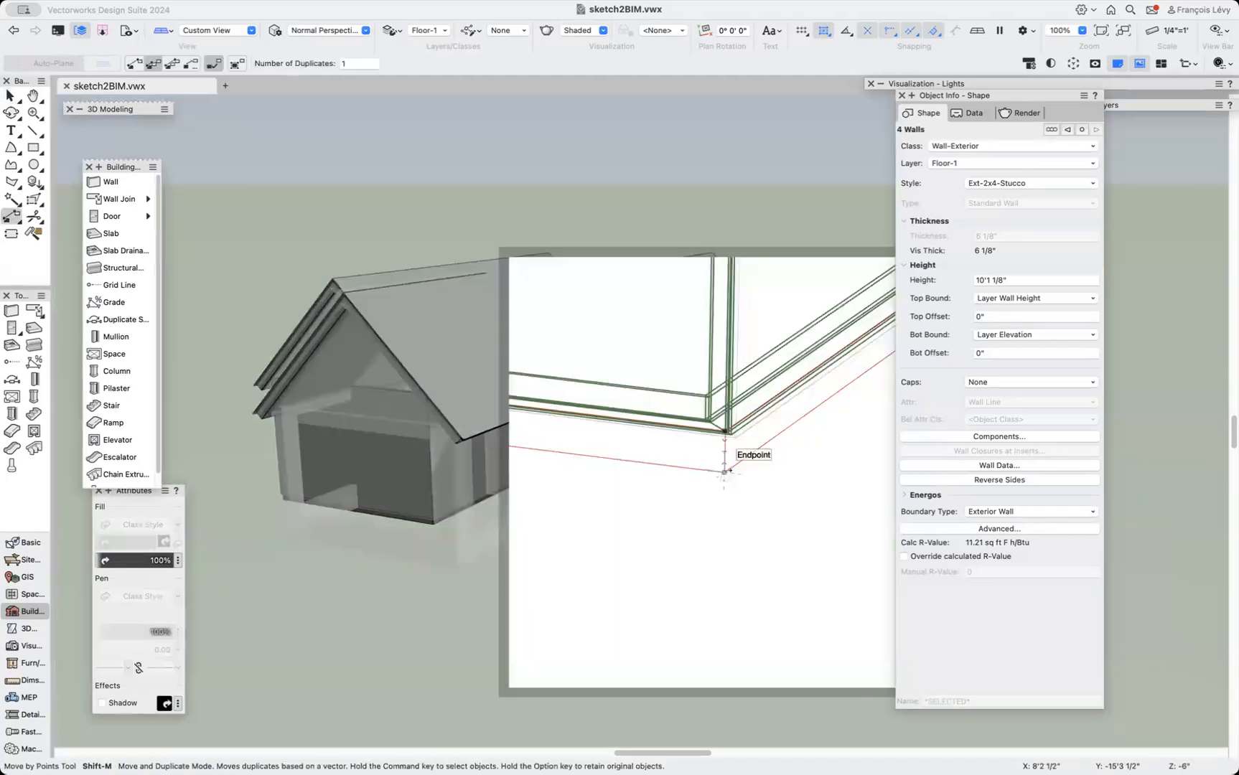
click(725, 470)
scroll(725, 471, down, 5)
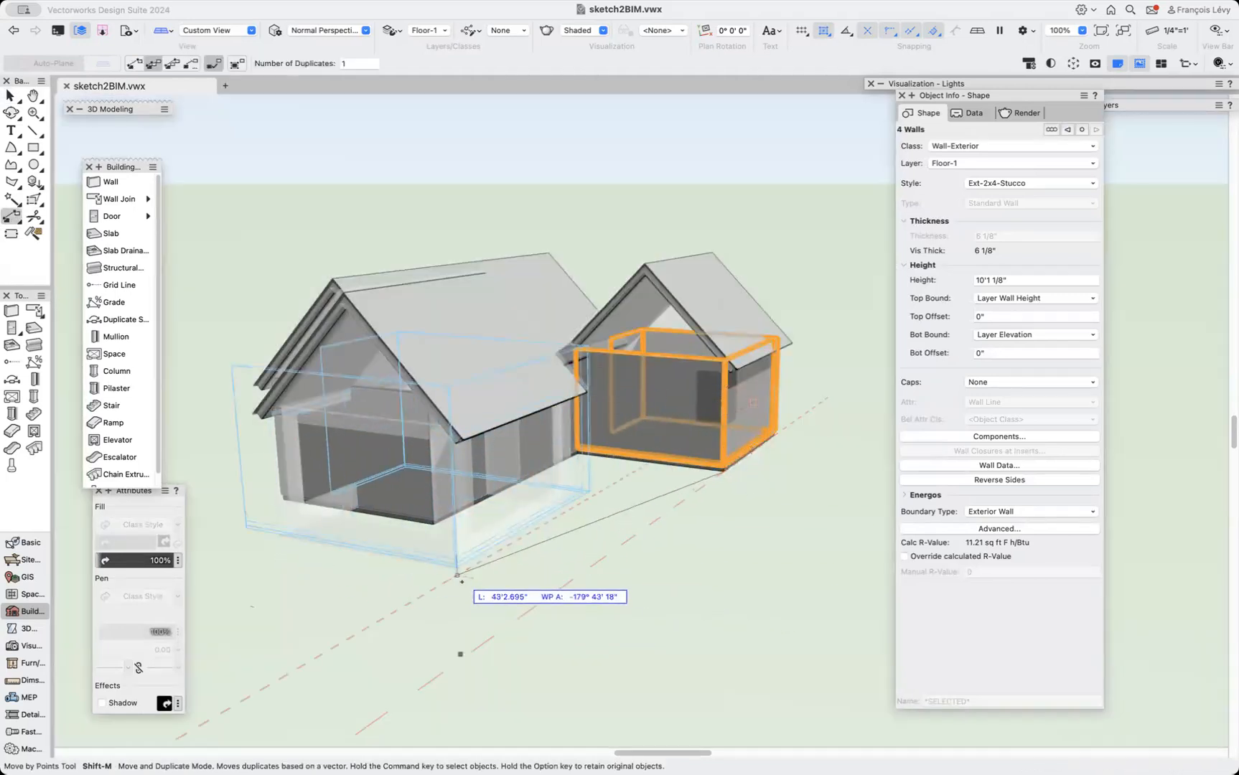
scroll(462, 574, up, 5)
click(462, 574)
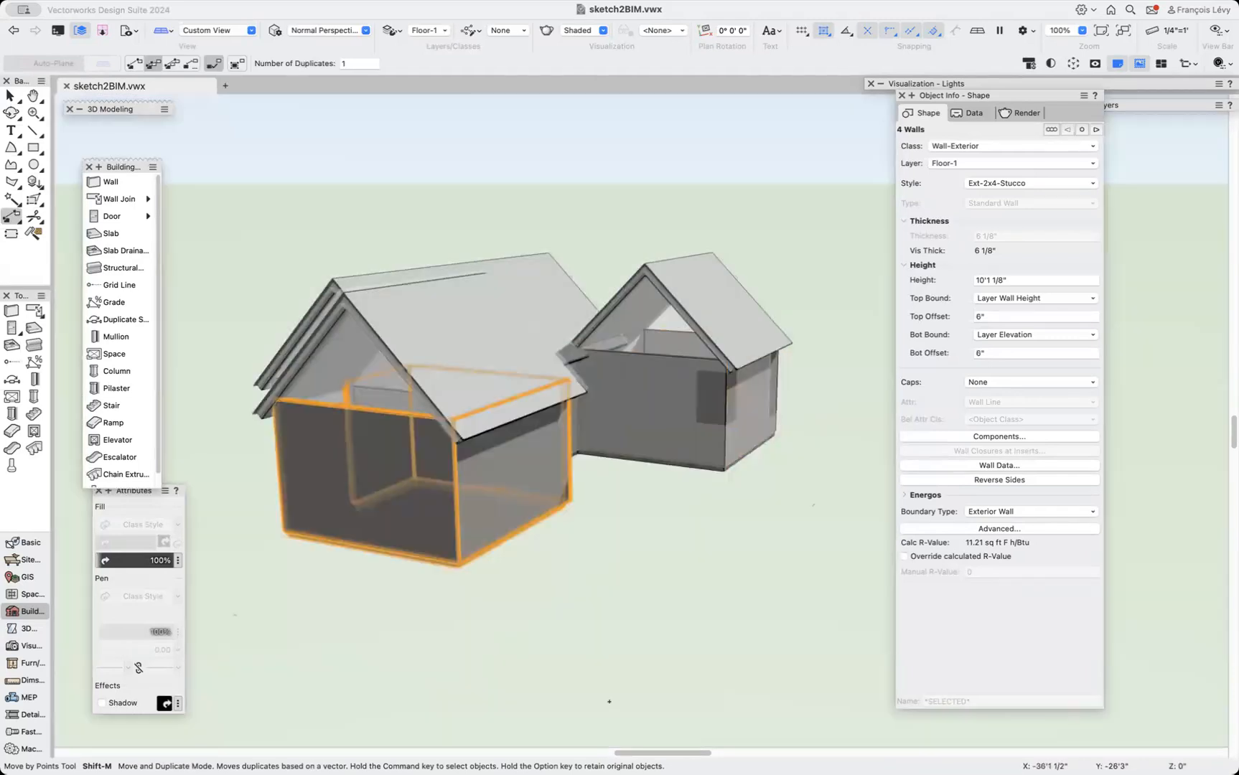
Replace the copied walls' style with Ext-2x4-Stucco Parapet, aligning both on the Wood Stud Framing component.
click(1009, 190)
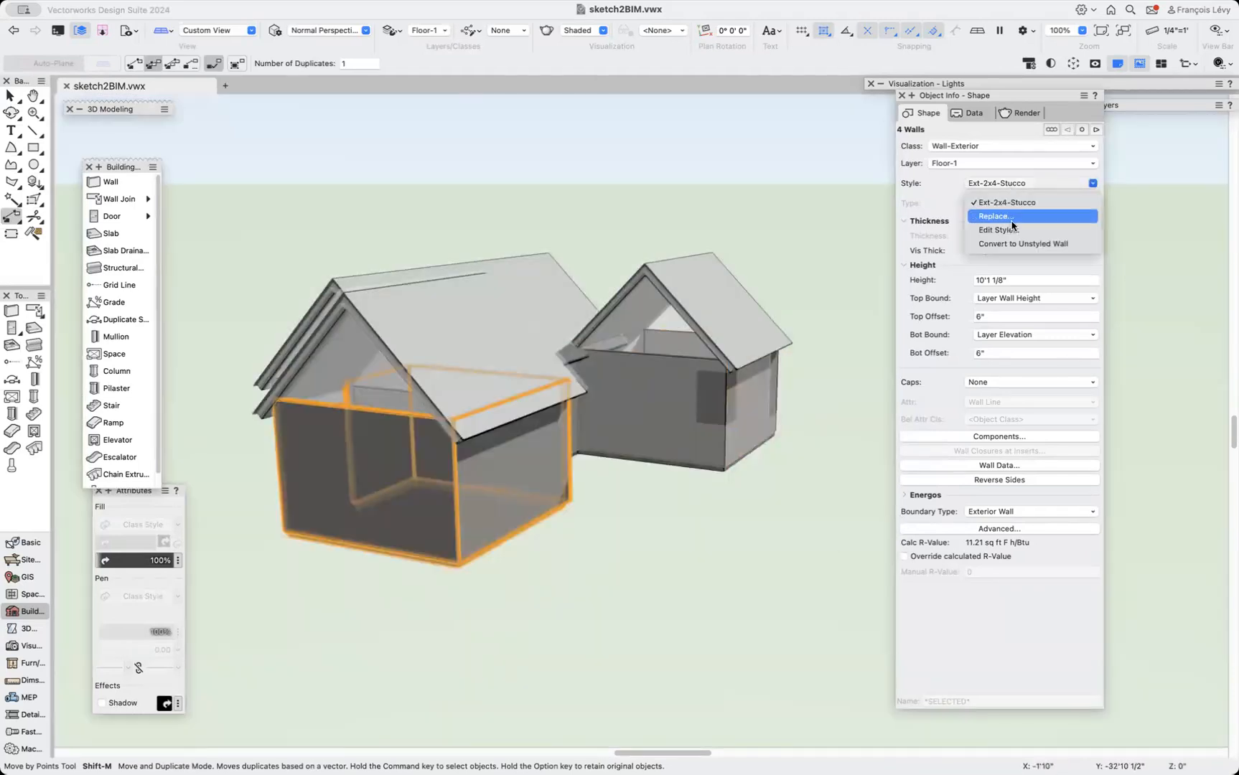
click(1005, 213)
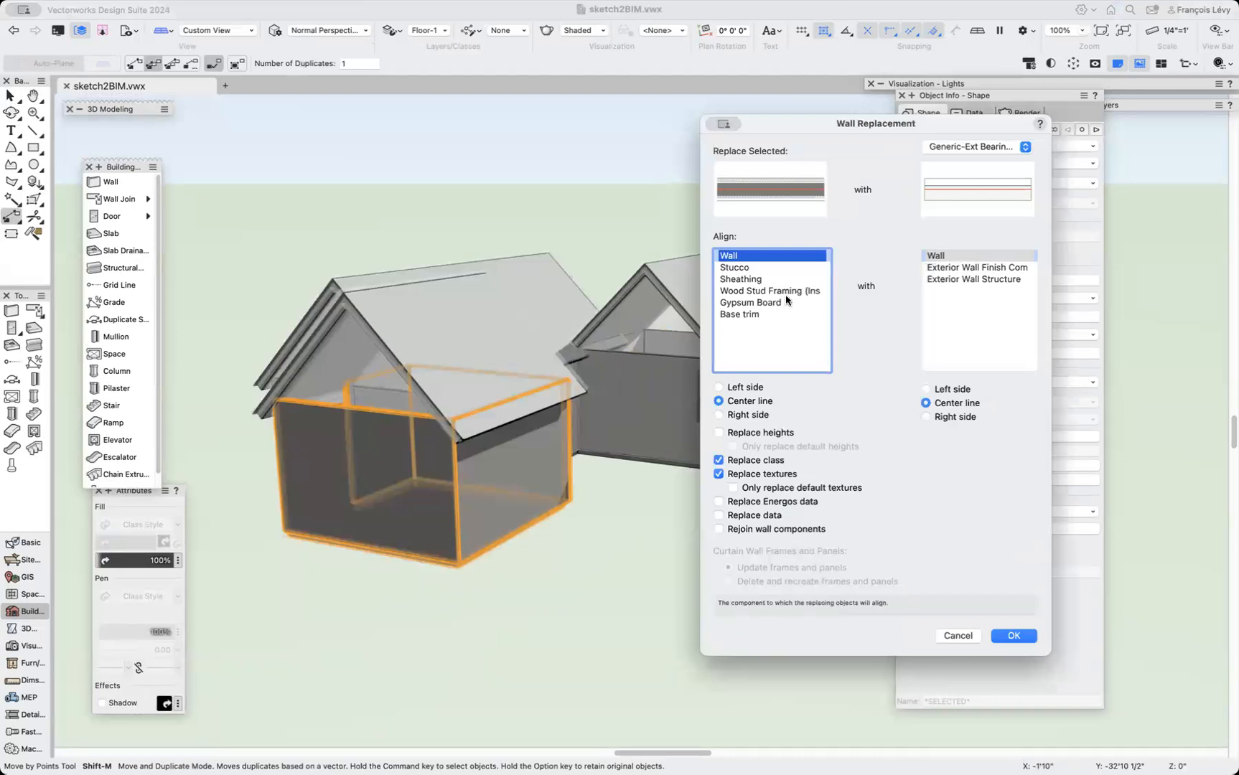
click(775, 267)
click(786, 290)
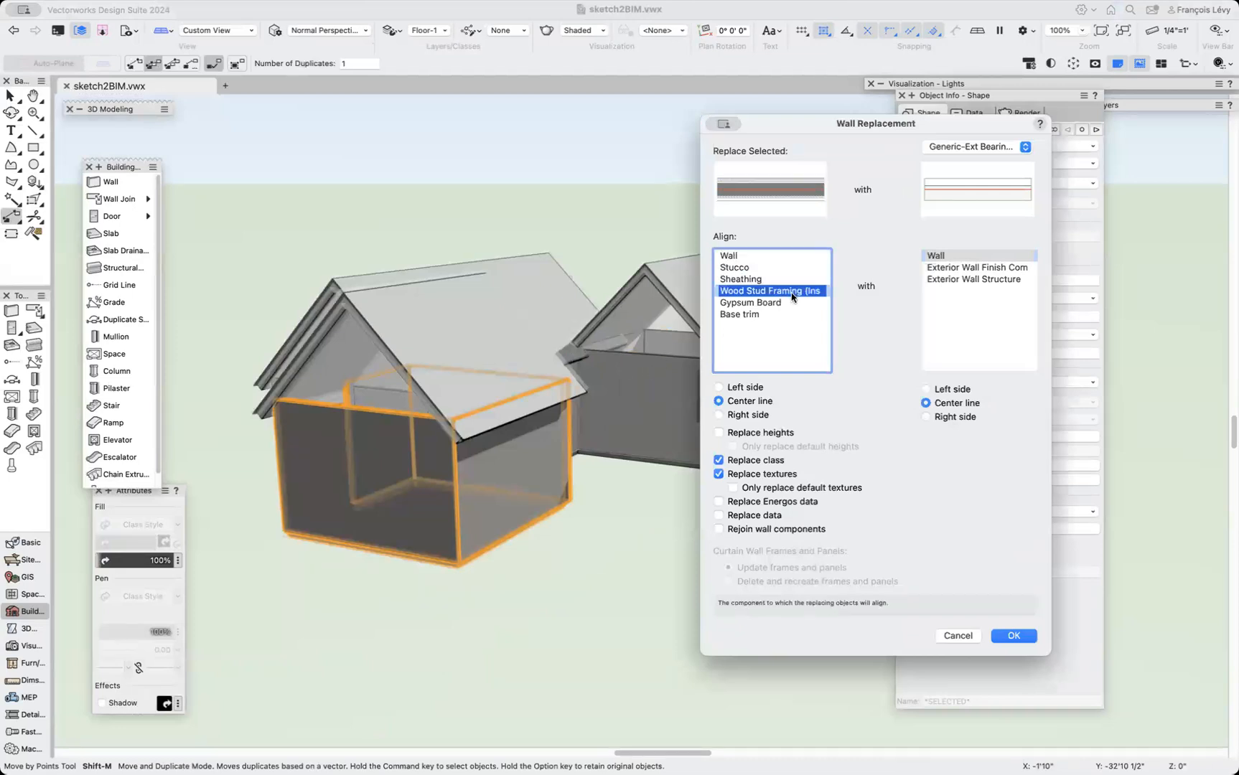
click(995, 147)
double_click(1038, 228)
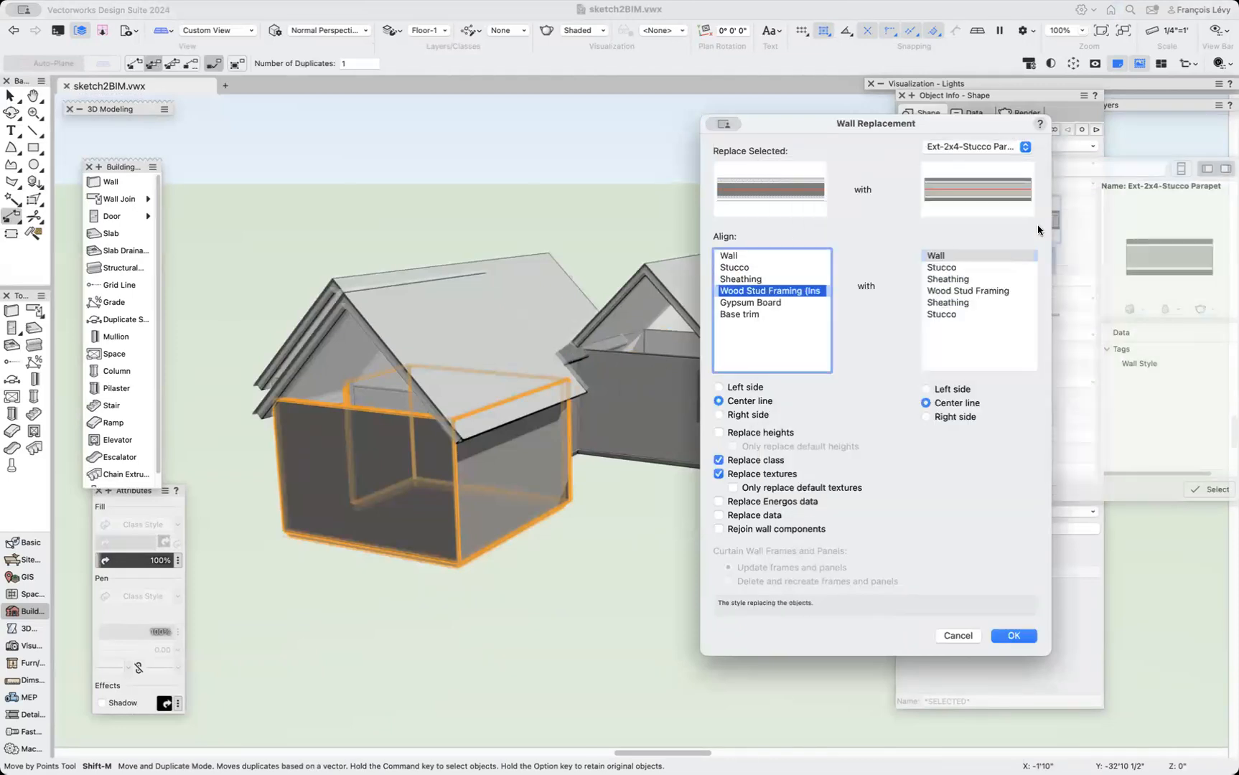
click(972, 291)
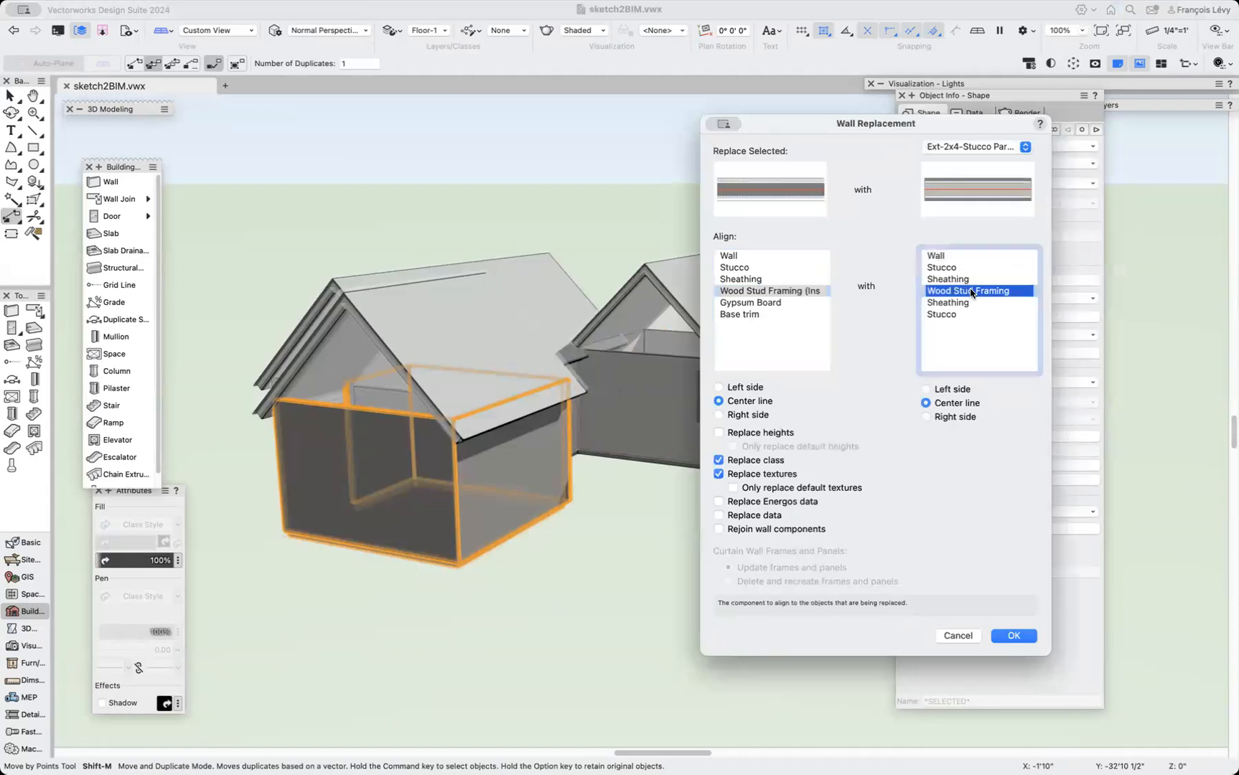
click(1013, 636)
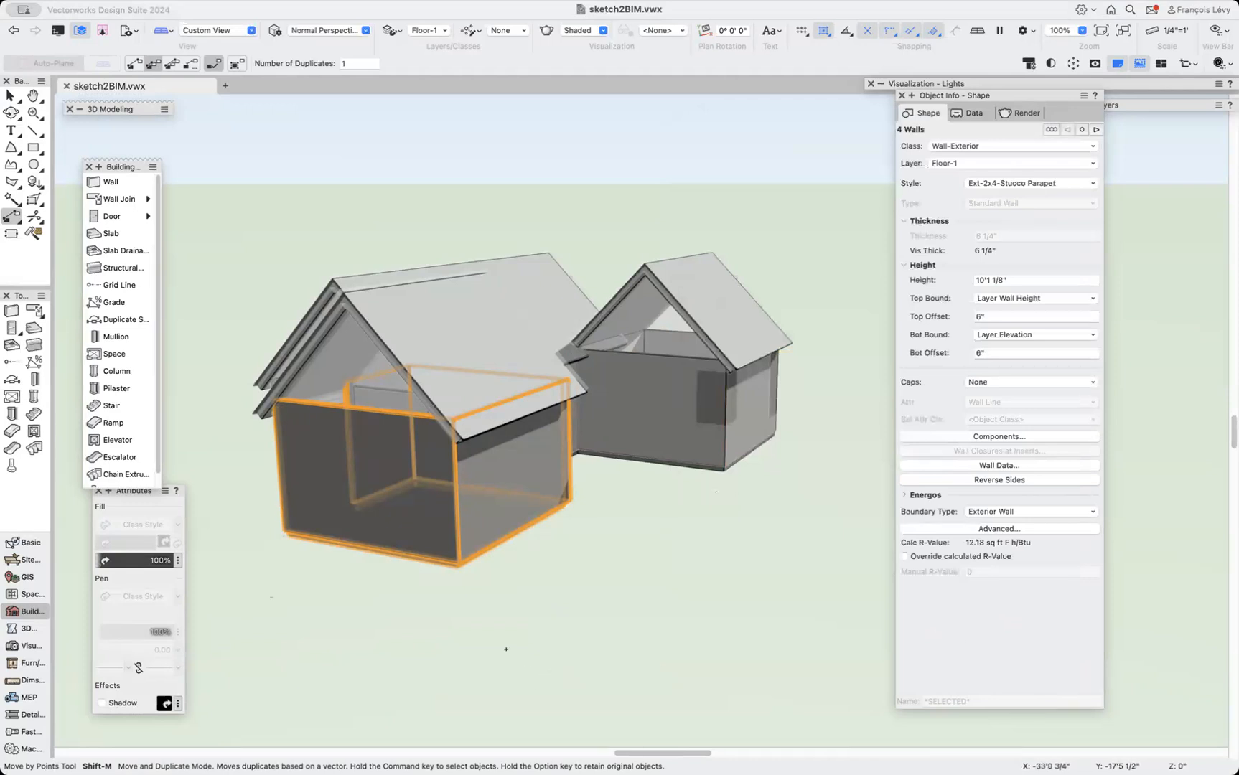
Flip the copied walls horizontally in top/plan view.
key(shift+c)
drag(274, 558, 142, 614)
key(x)
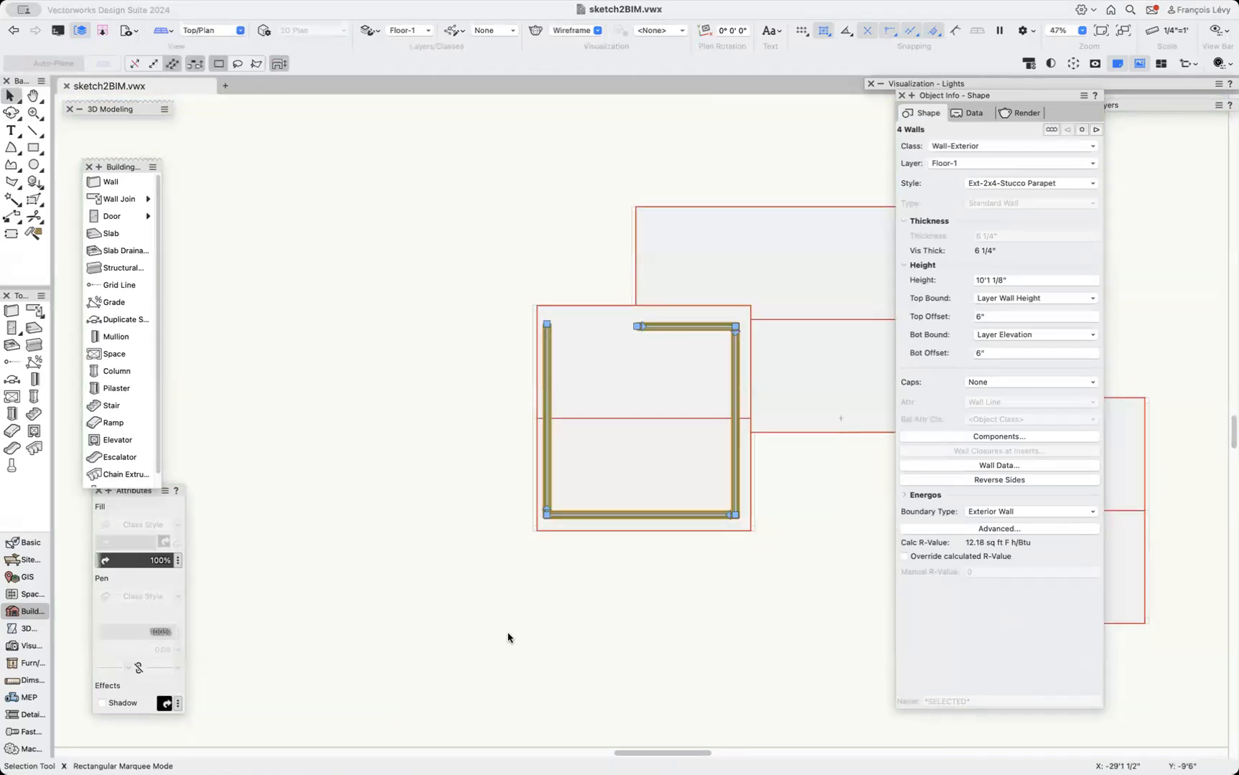
click(228, 0)
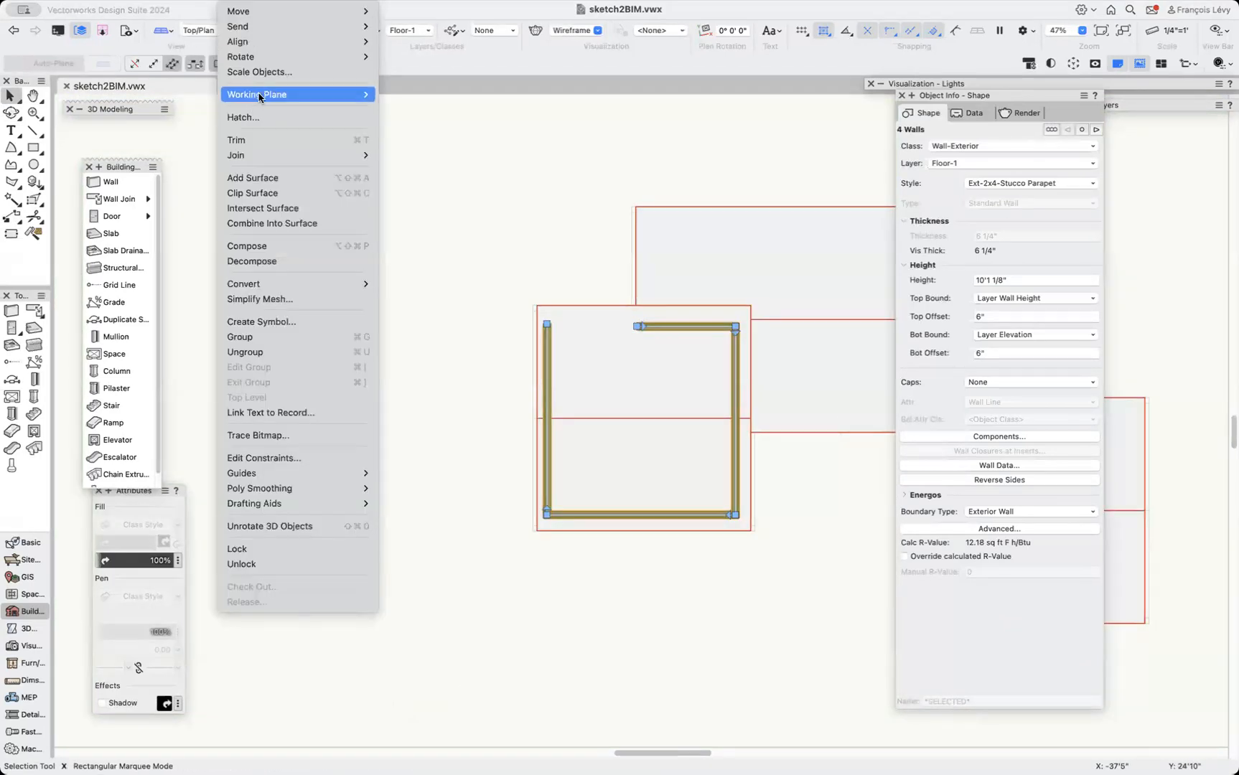
mouse_move(246, 11)
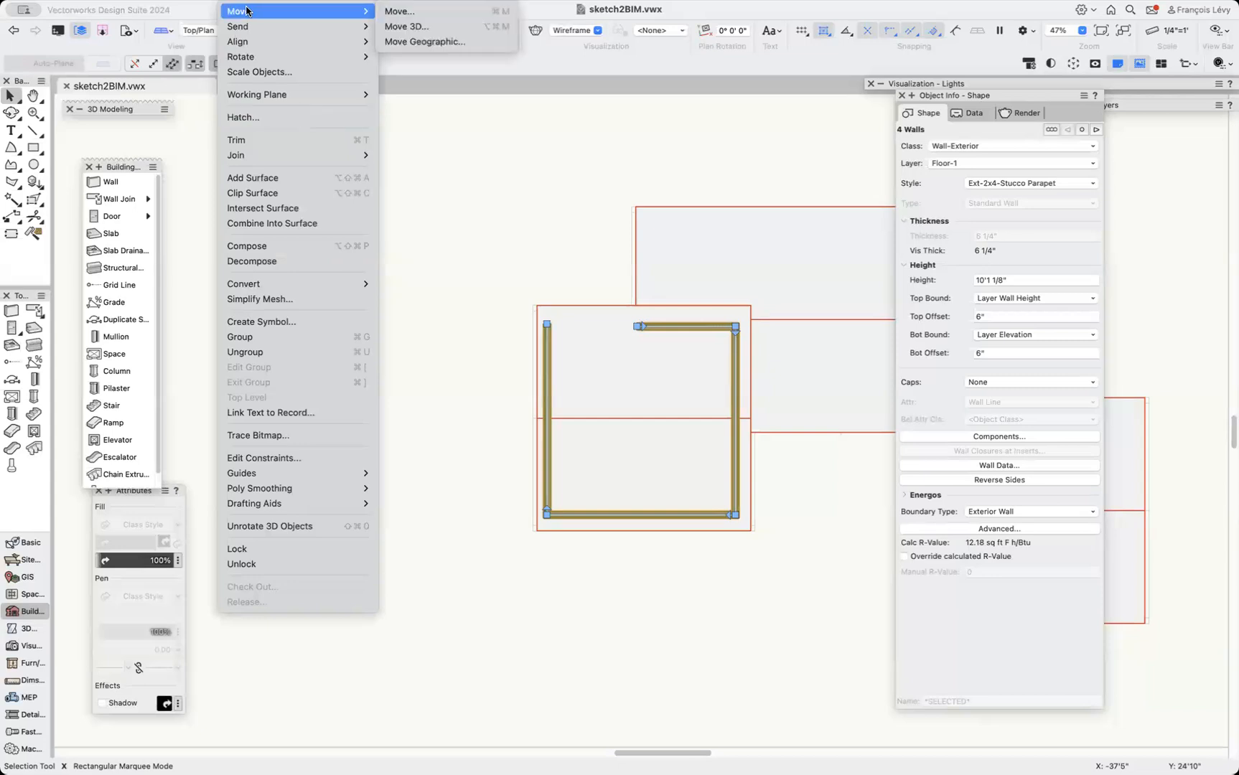
mouse_move(246, 57)
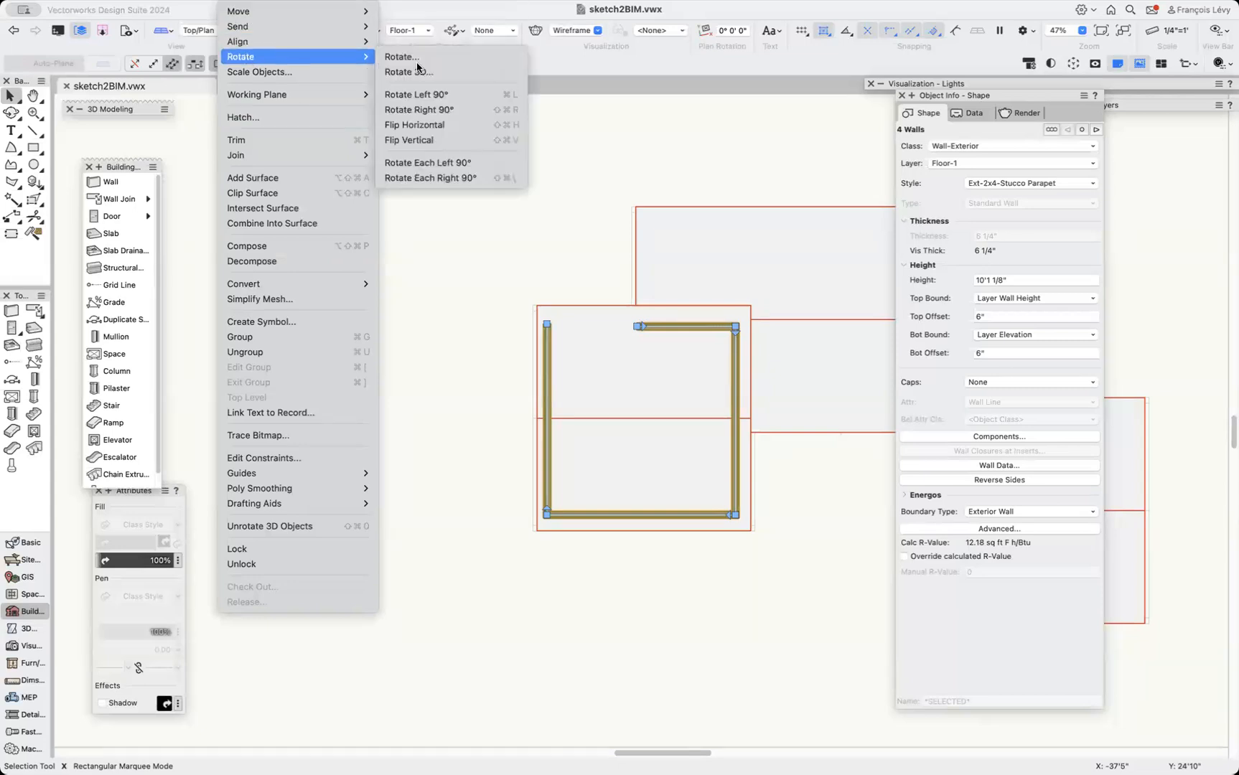
click(465, 126)
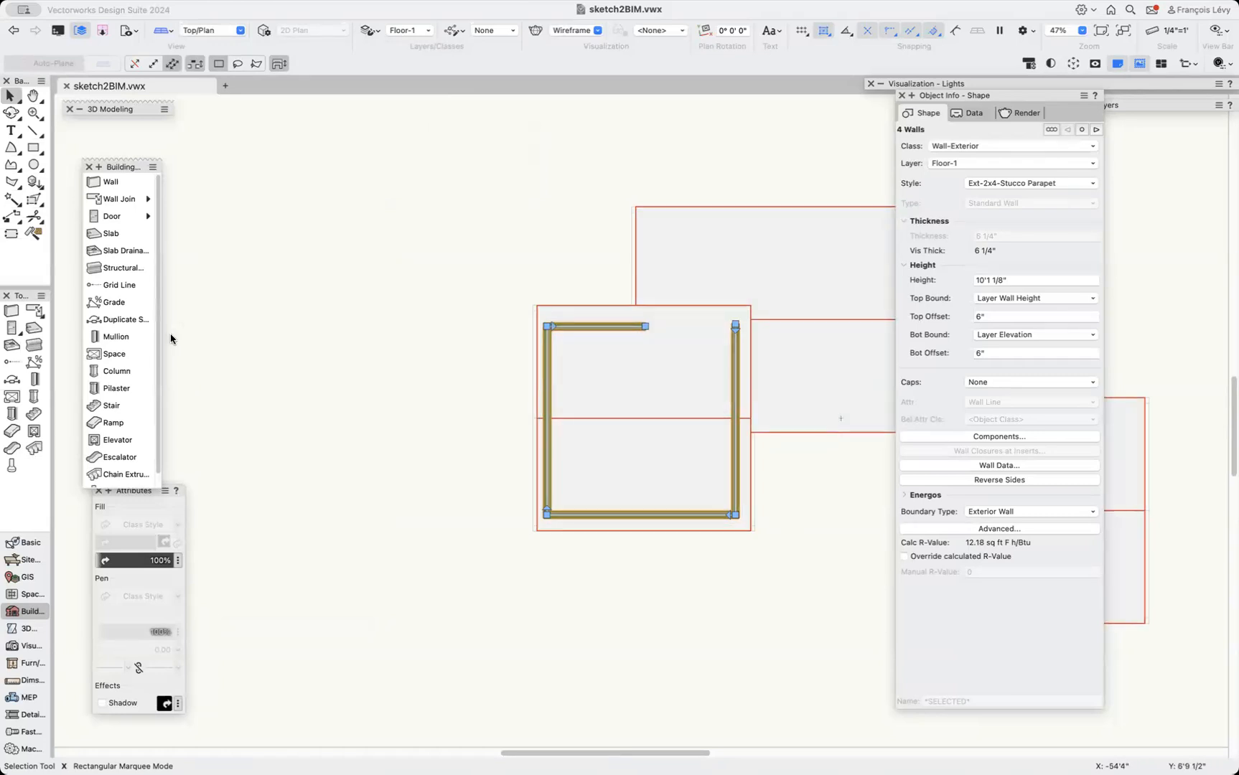
T-join the copied wing's open side wall to the long wing's wall.
click(117, 199)
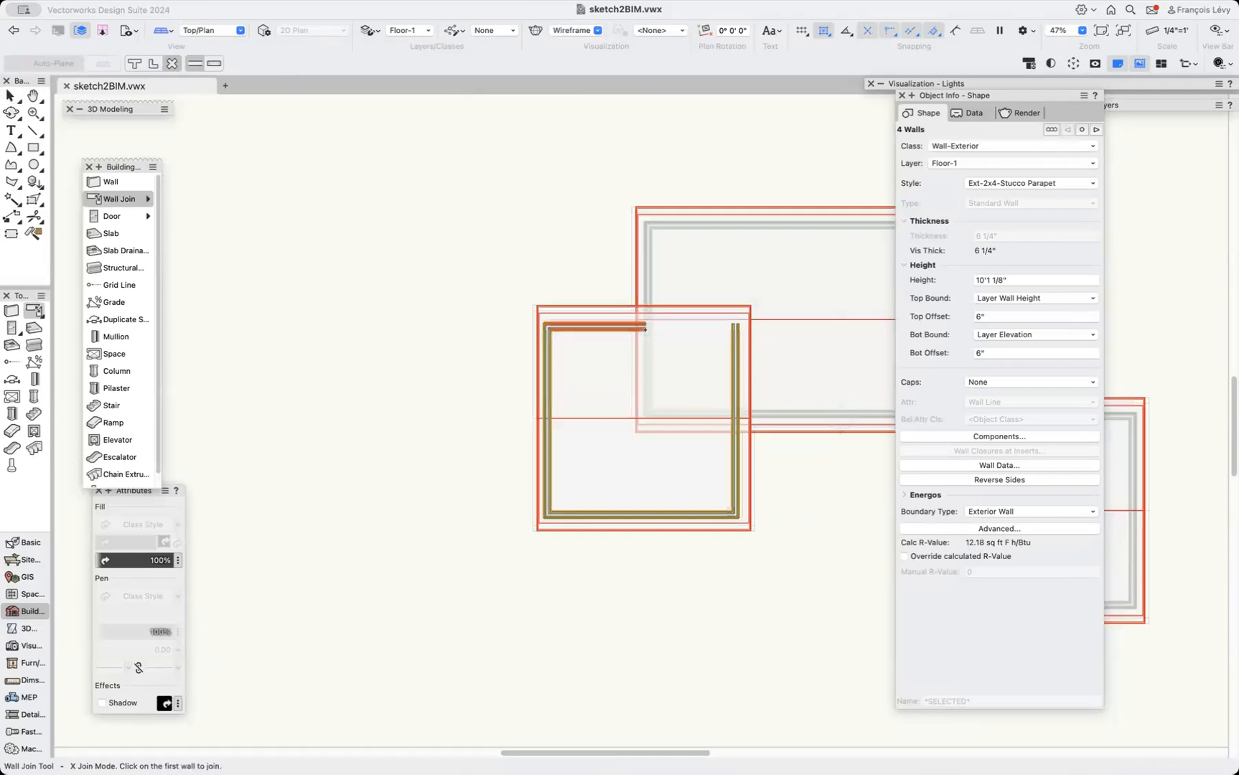
click(134, 63)
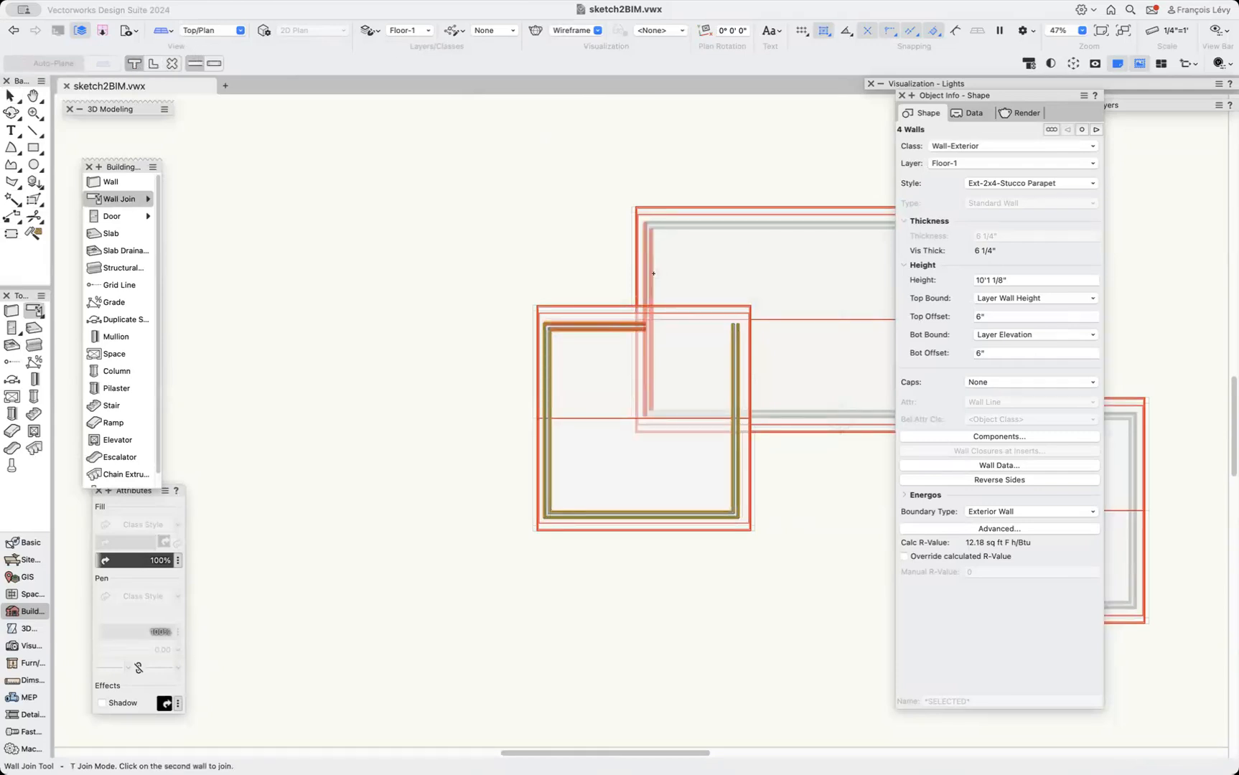
click(736, 444)
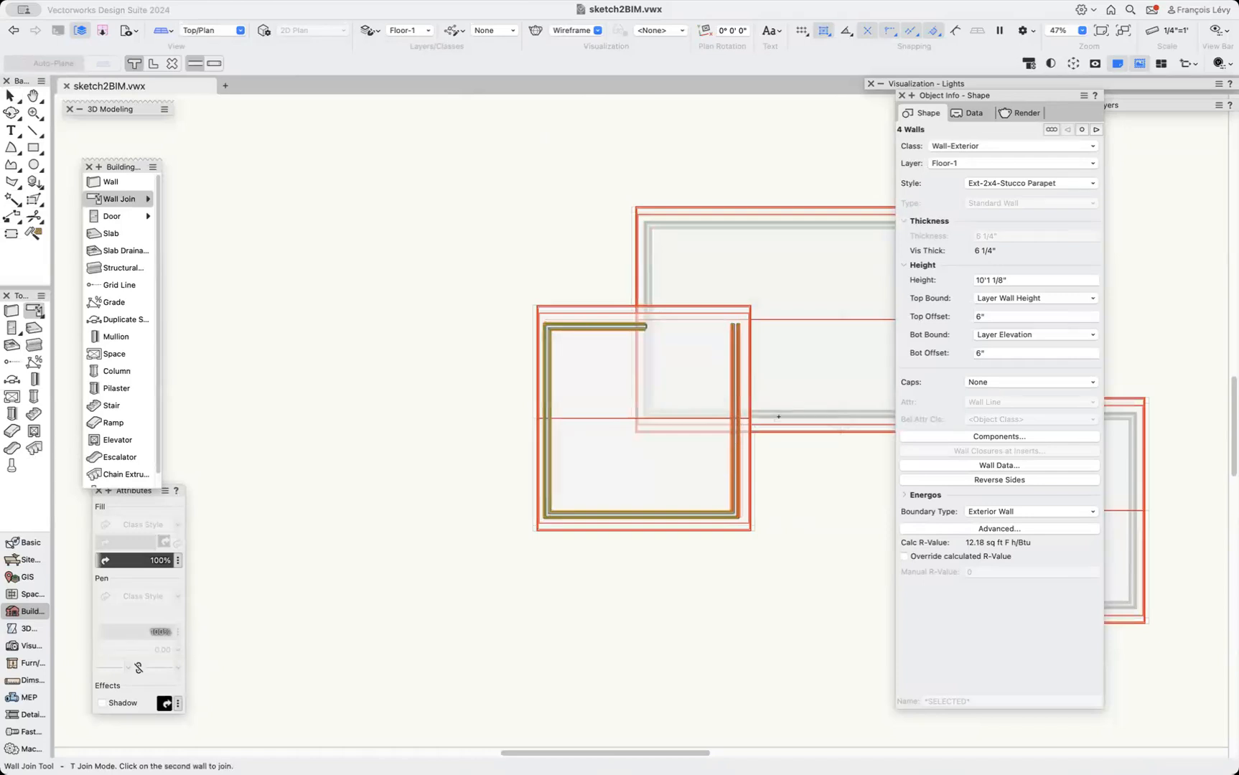
click(781, 460)
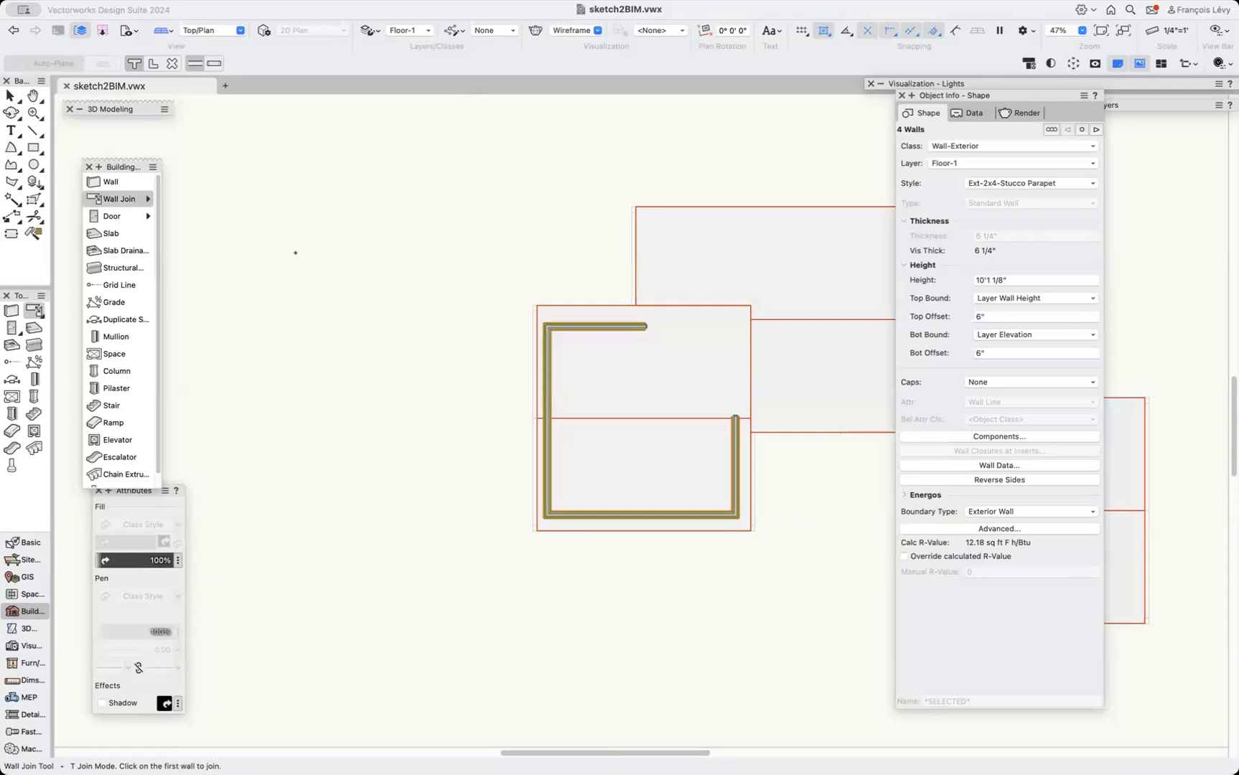
scroll(445, 293, right, 10)
scroll(445, 293, left, 7)
scroll(445, 293, down, 2)
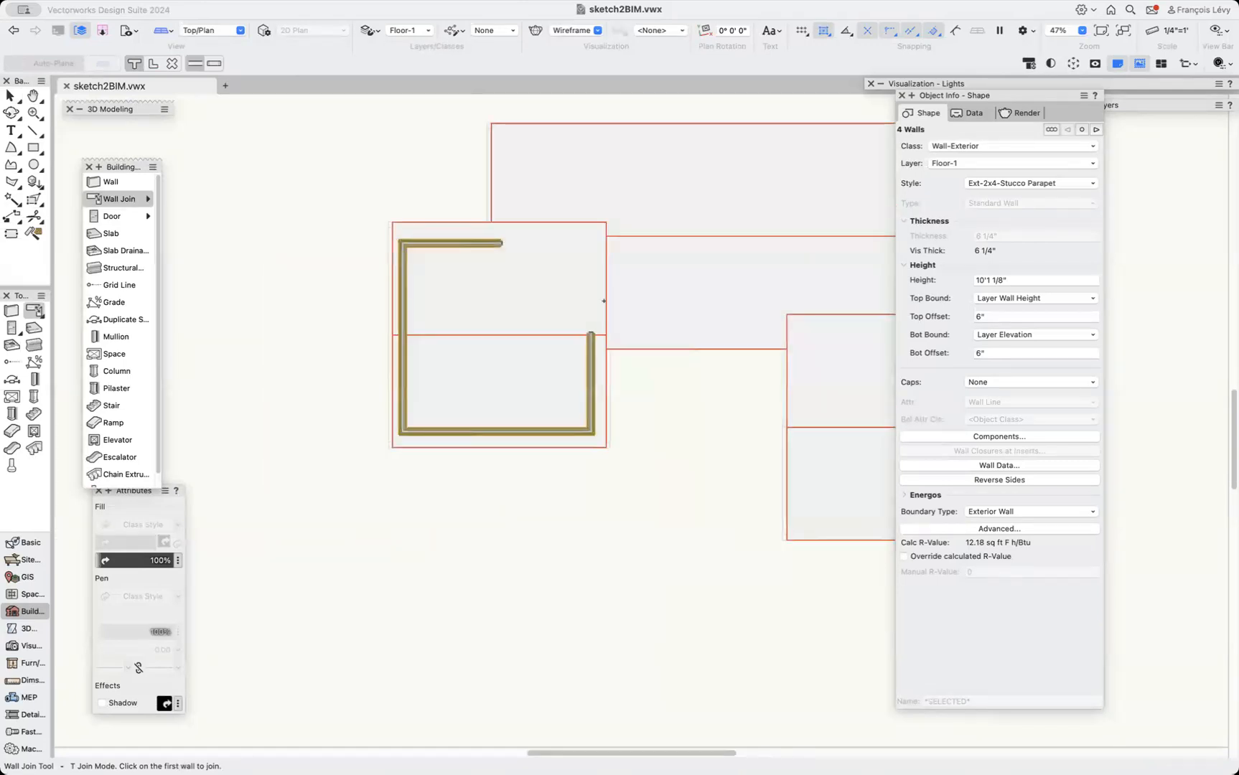
Select the three roofs and convert a copy of them to lines with Hidden Line Rendering.
key(x)
click(634, 411)
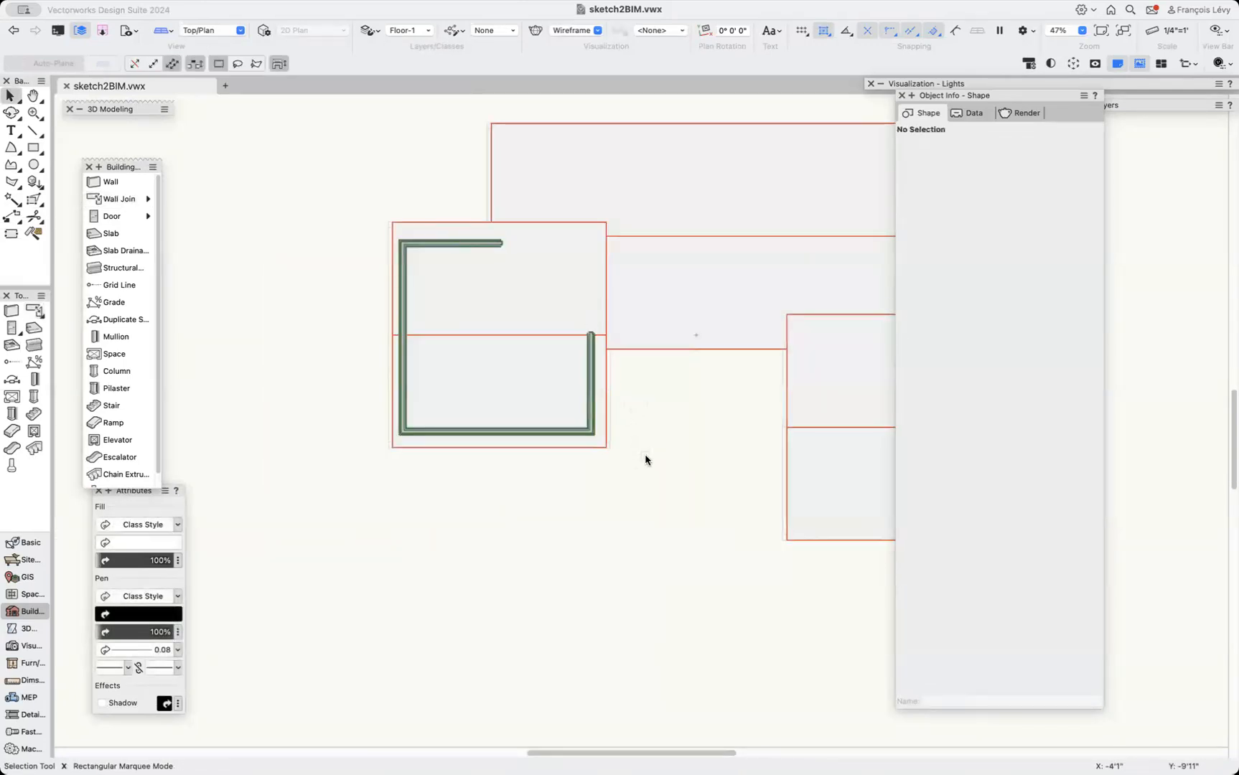
click(564, 305)
shift+click(715, 288)
shift+click(835, 379)
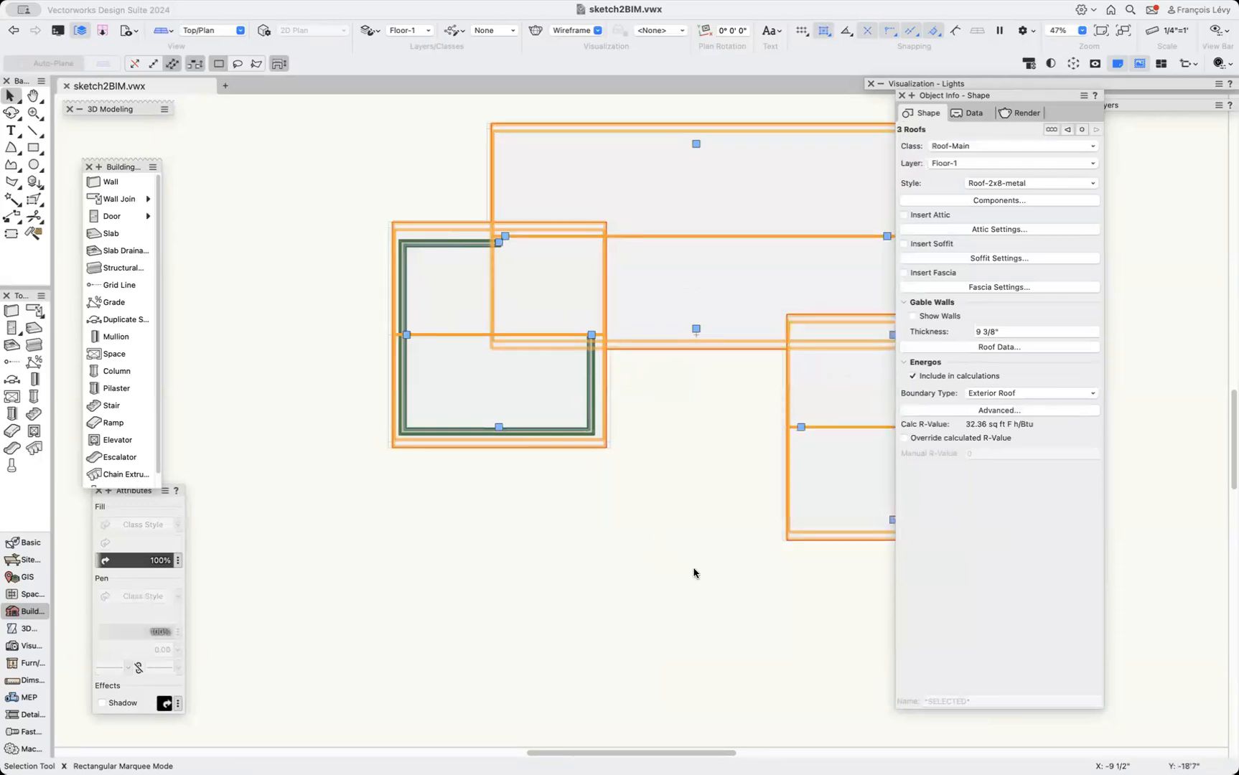
scroll(594, 525, right, 5)
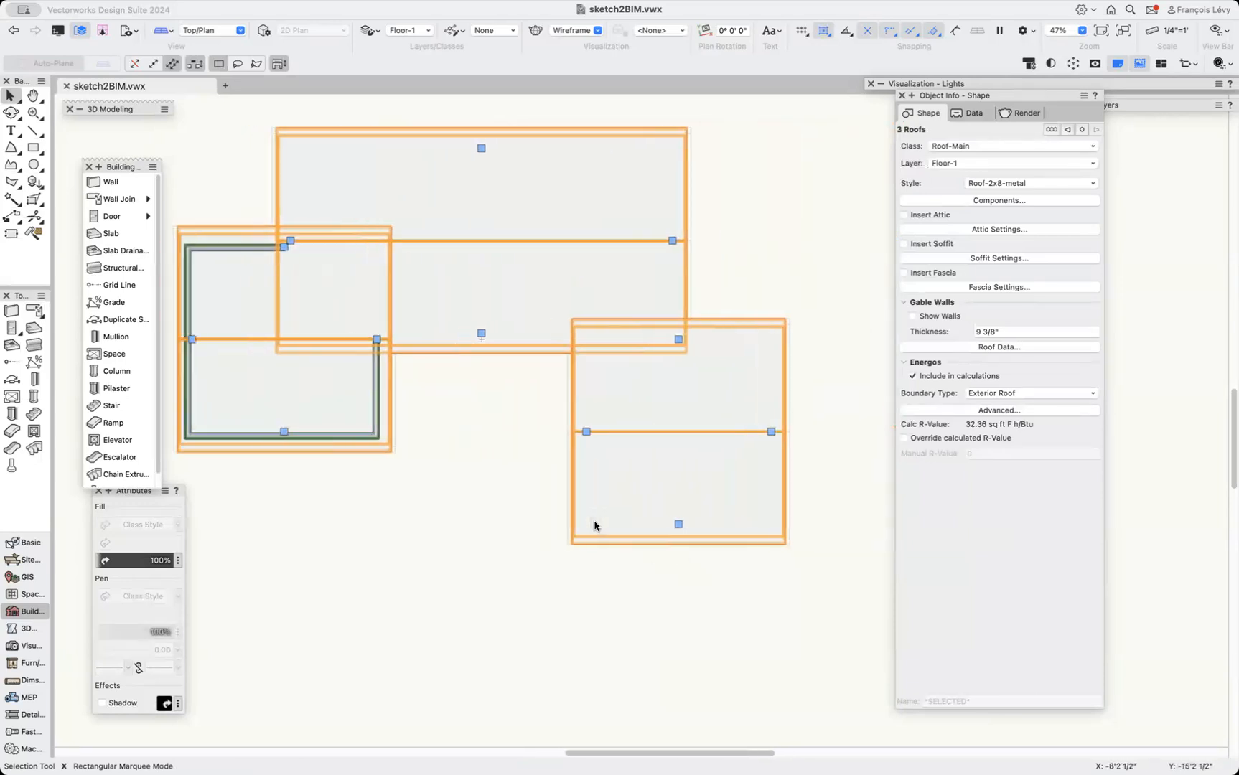
click(533, 444)
click(716, 323)
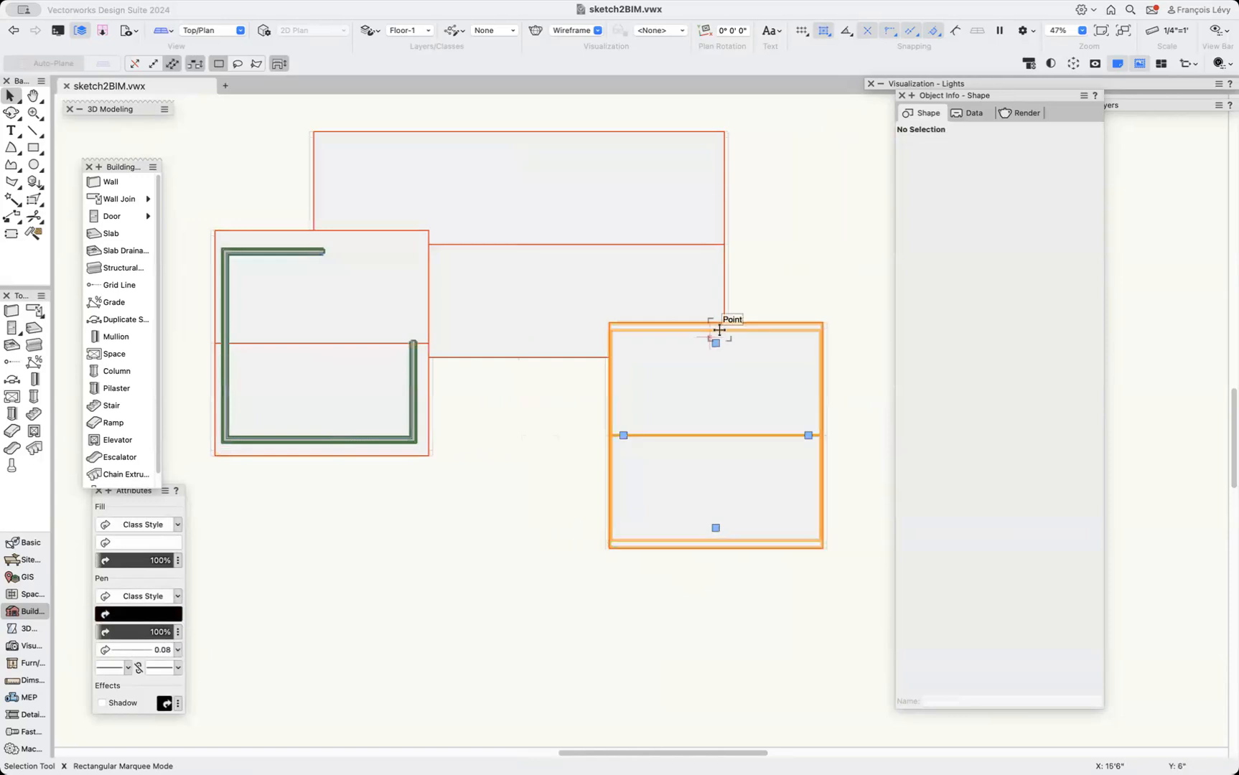
click(655, 248)
shift+click(323, 396)
shift+click(714, 492)
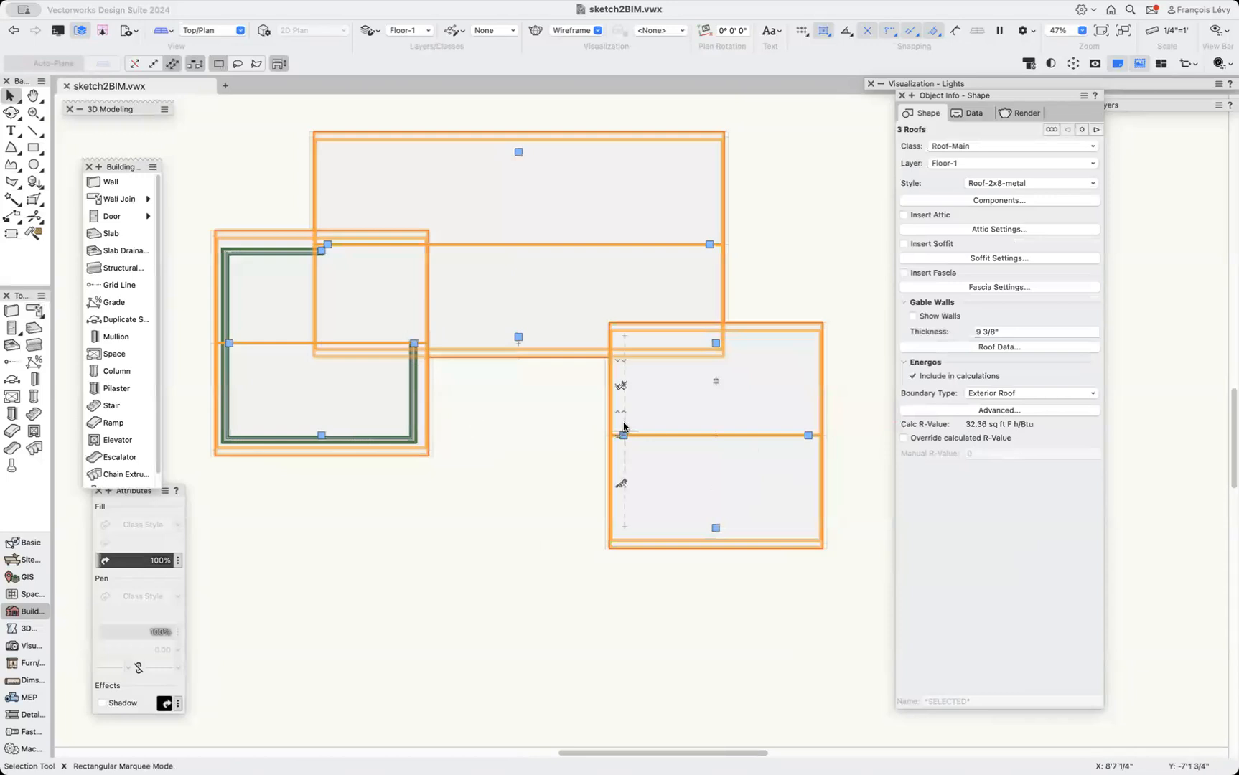
click(242, 2)
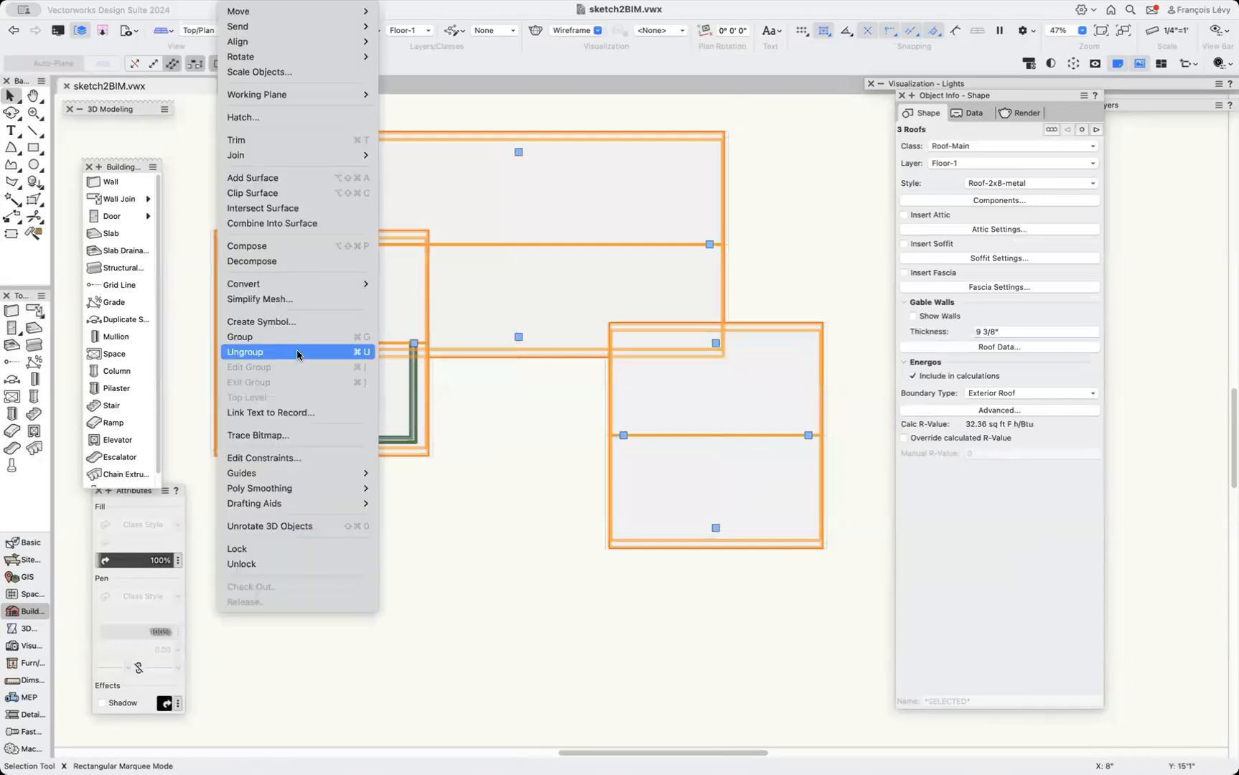
mouse_move(302, 284)
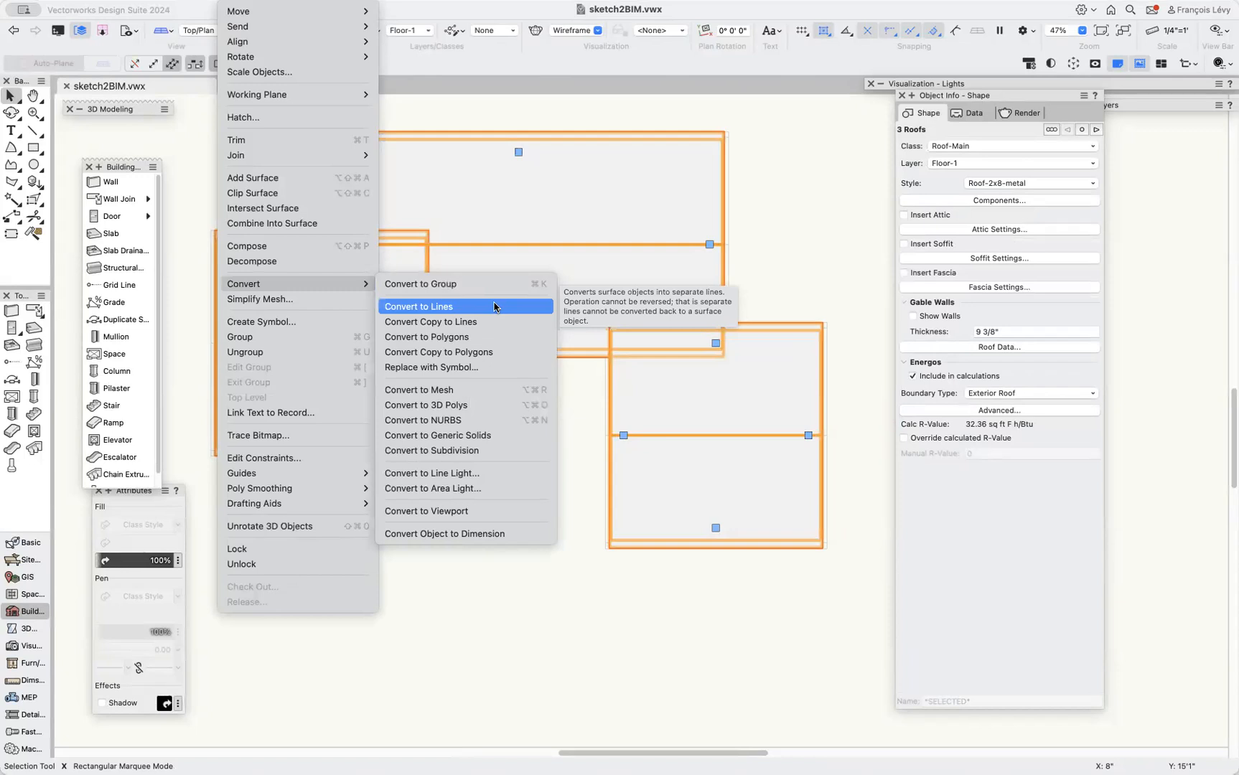
click(480, 327)
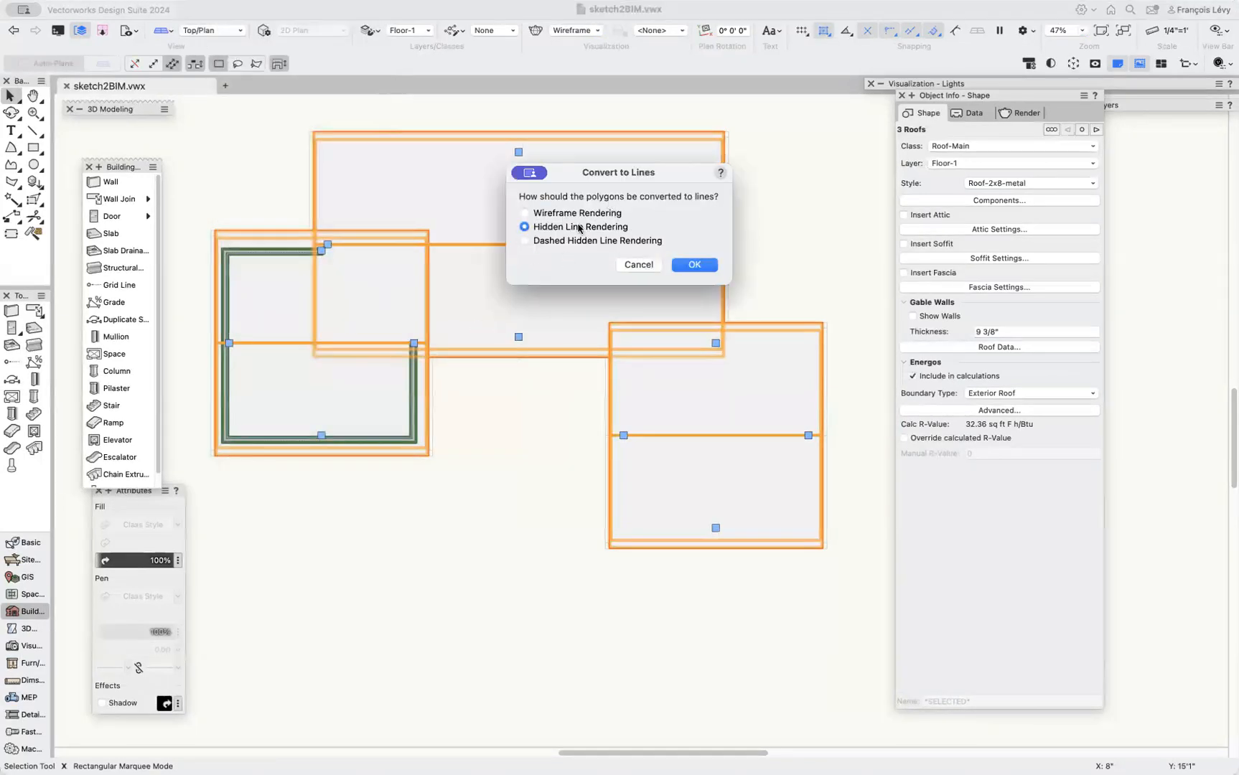
click(694, 265)
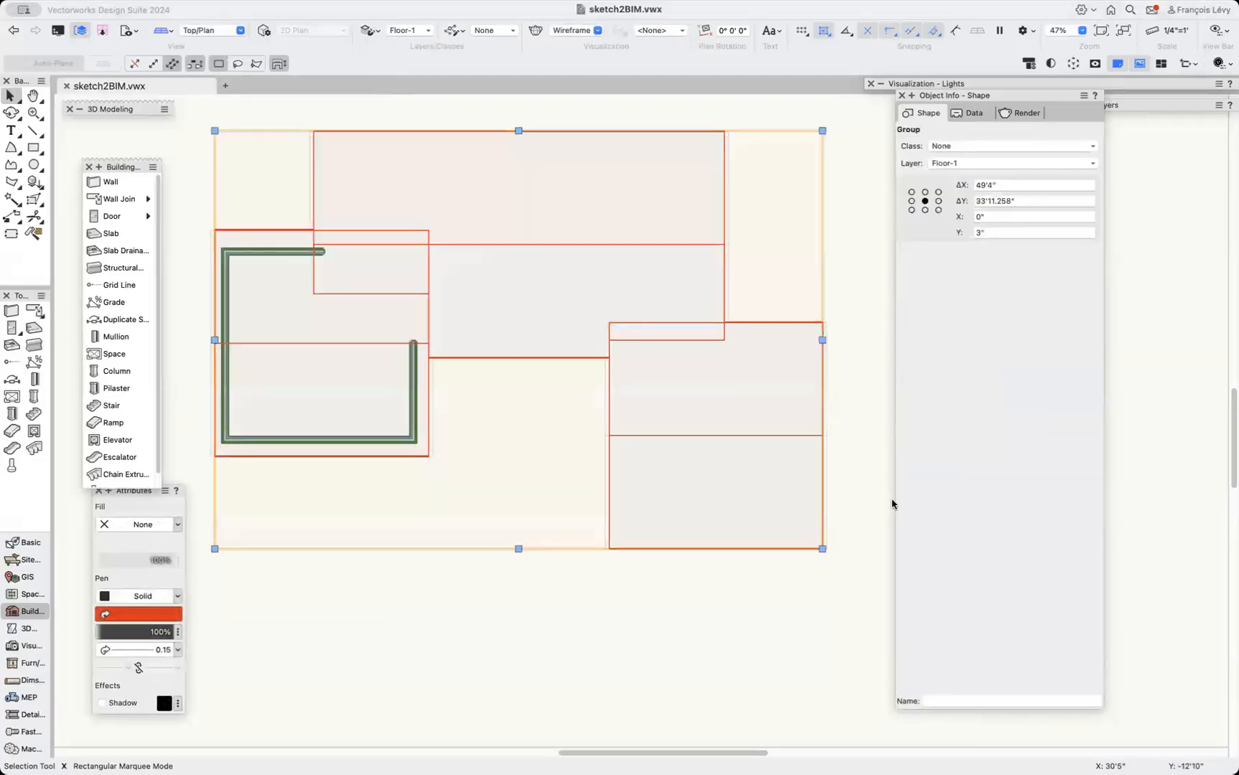
Inside the converted roof-line group, trace polygons of the roof areas with the 2D Polygon tool in inner boundary mode.
key(super+bracketleft)
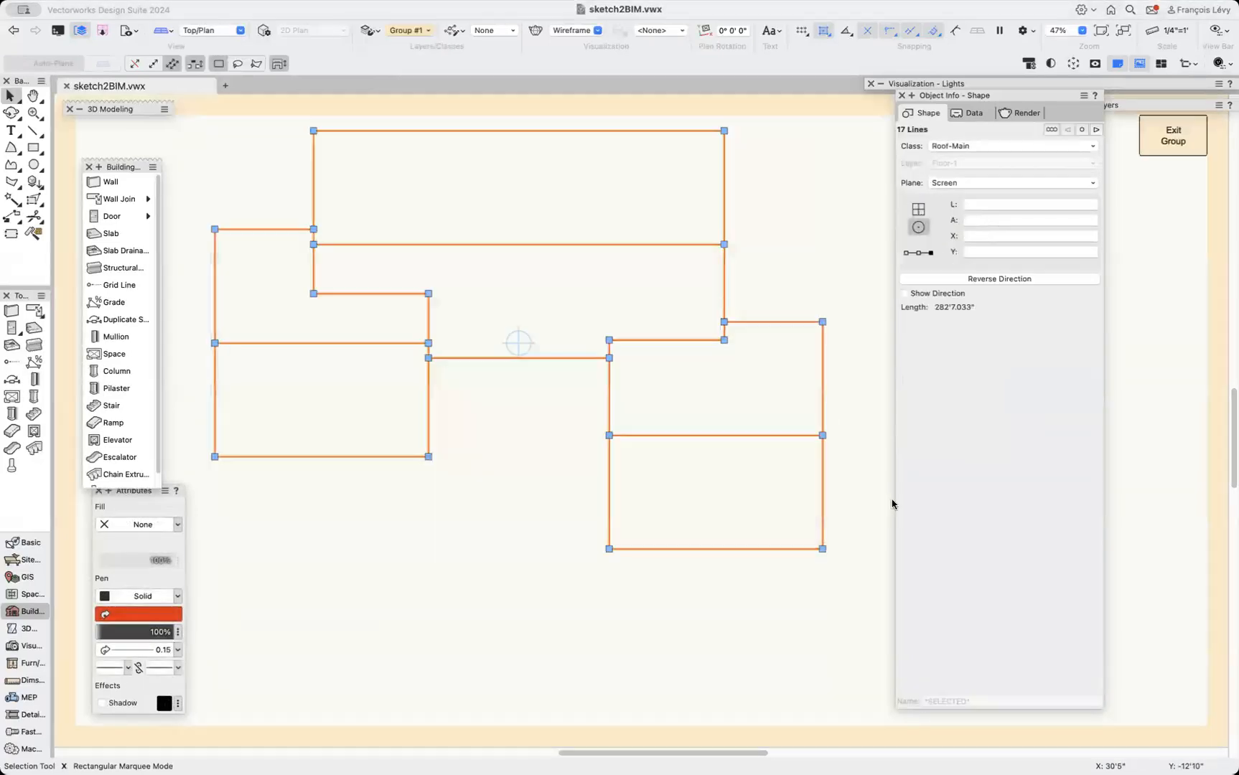
click(798, 272)
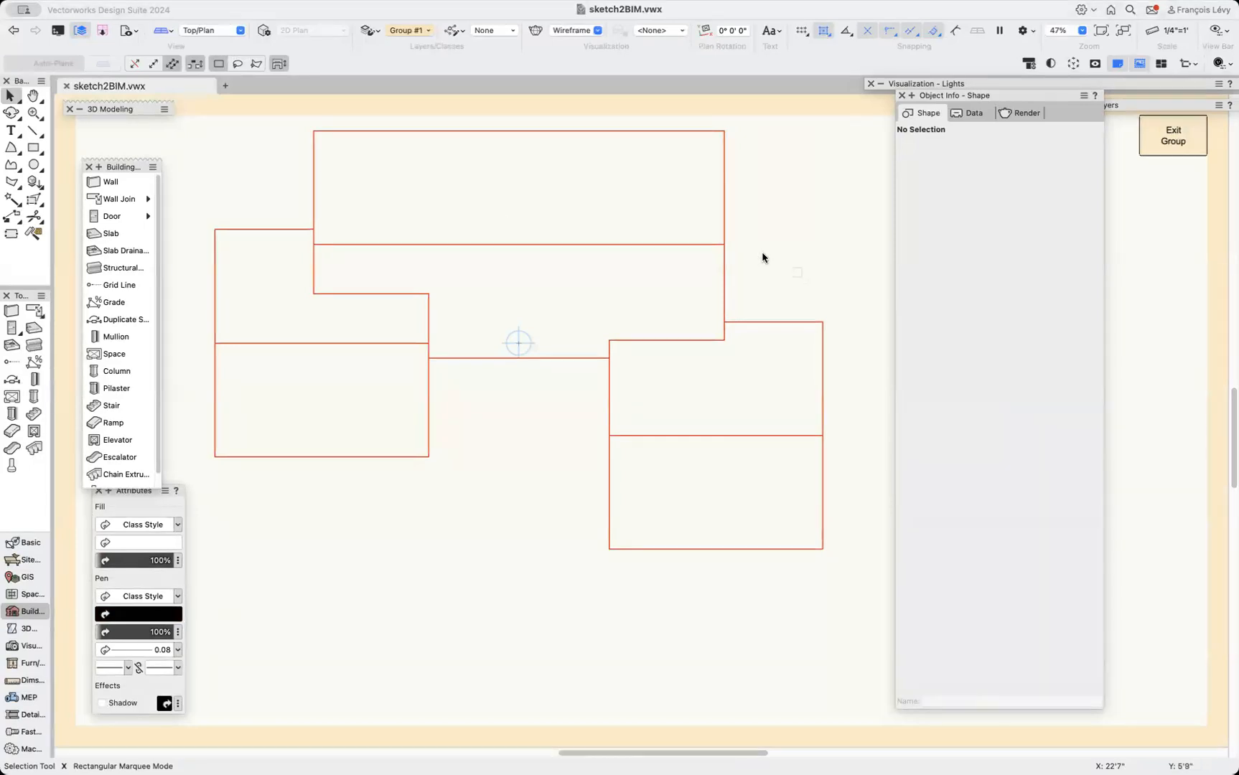
click(13, 184)
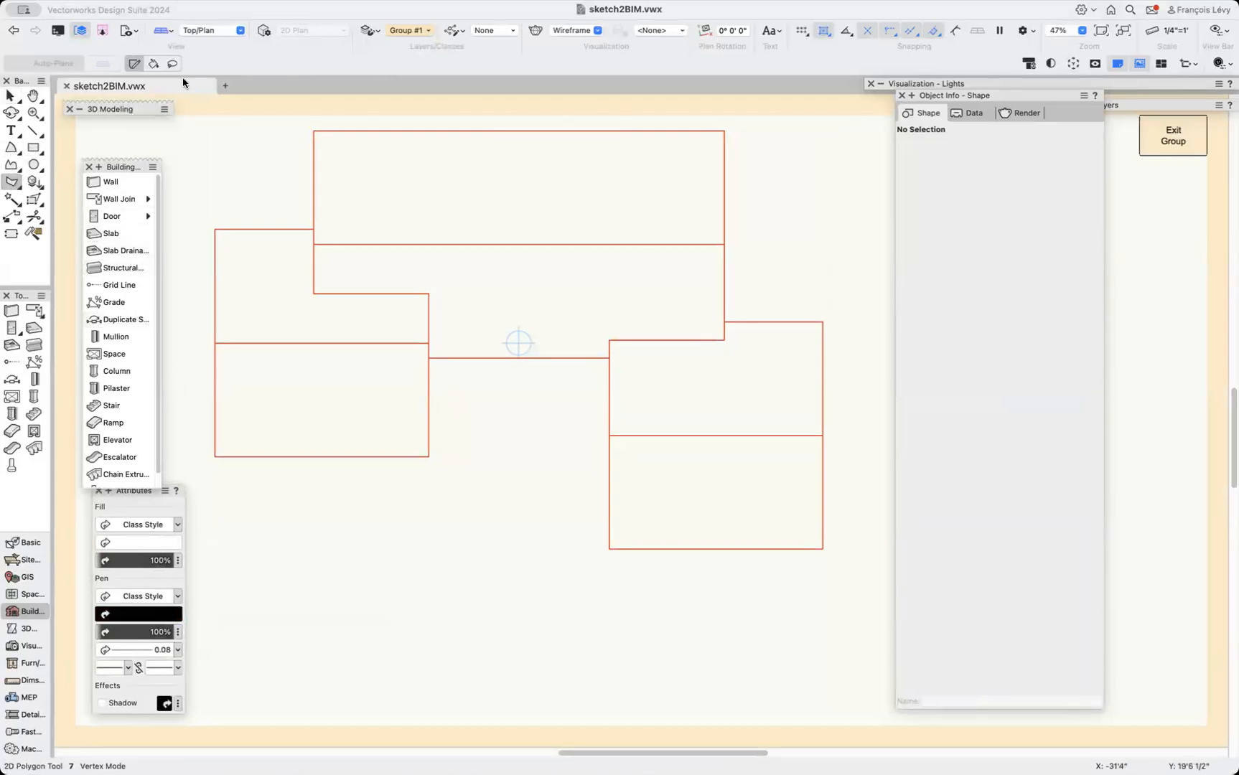
click(153, 65)
click(288, 267)
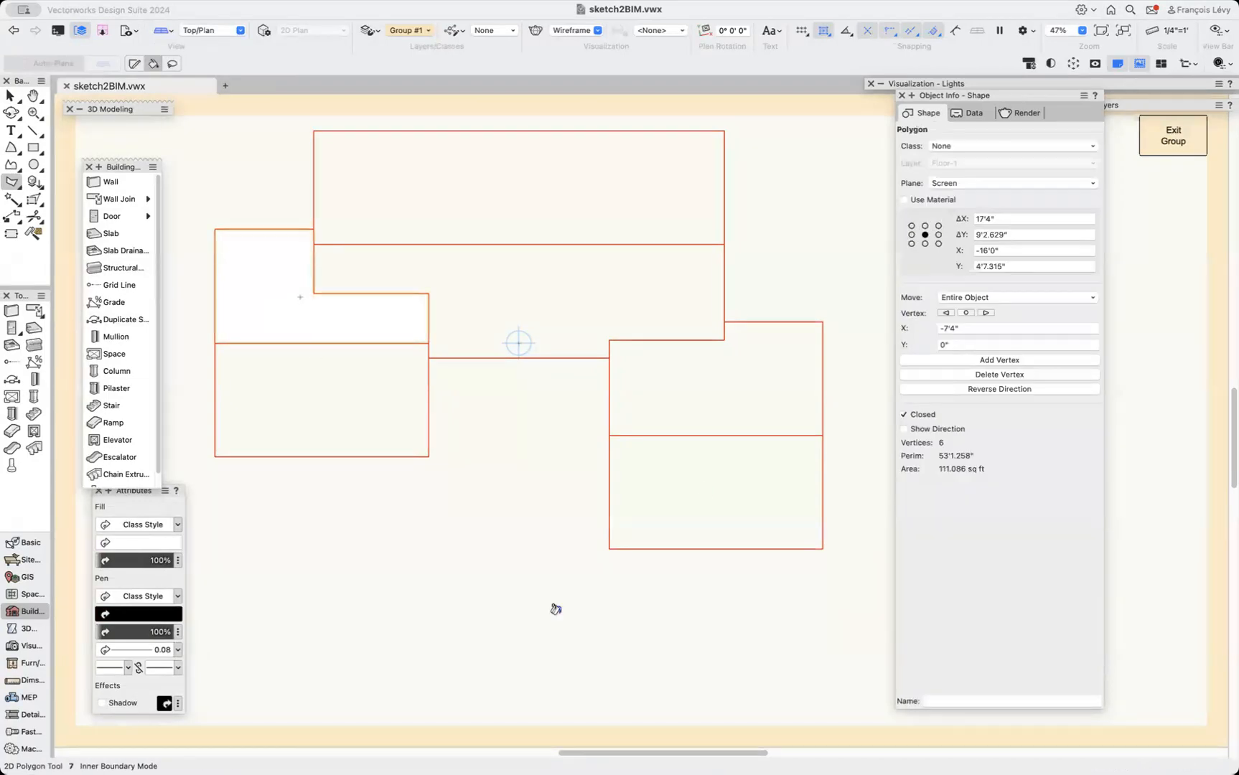
click(736, 375)
click(658, 285)
Cut the new polygons out of the group, exit the group and paste them in place.
key(x)
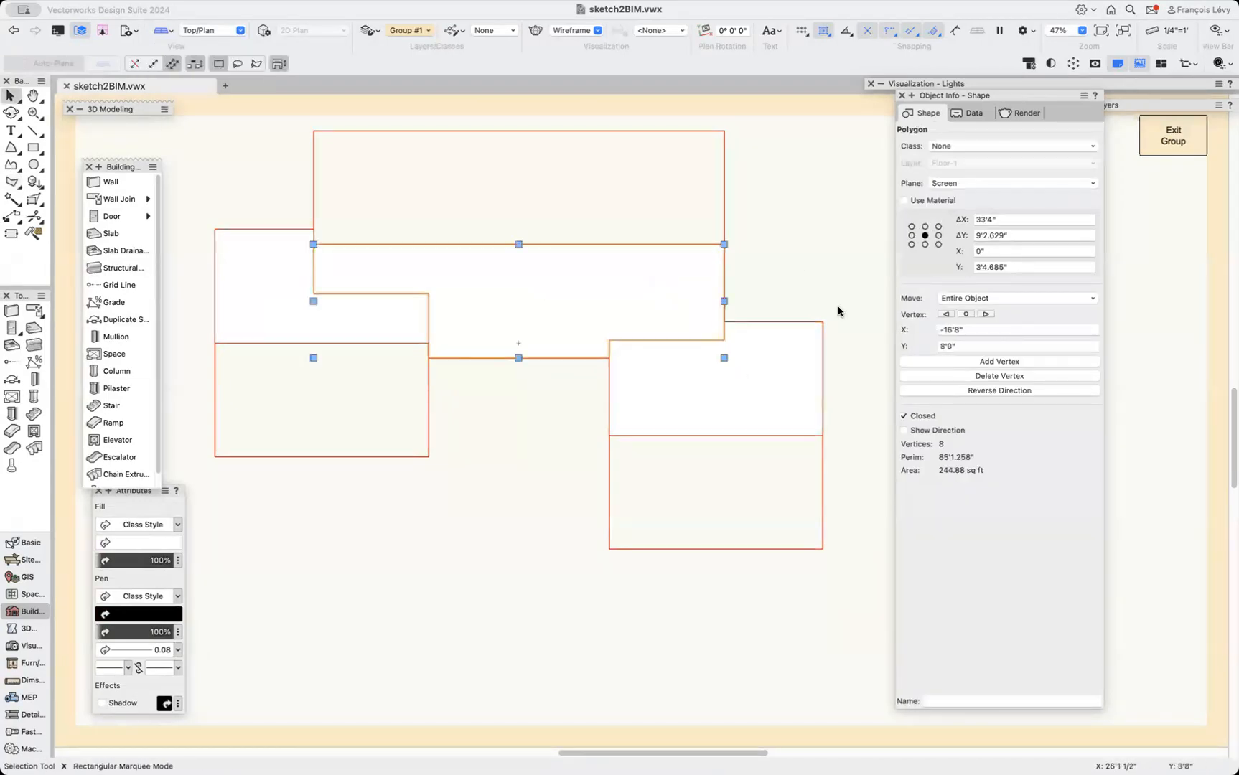
shift+click(238, 282)
key(super+x)
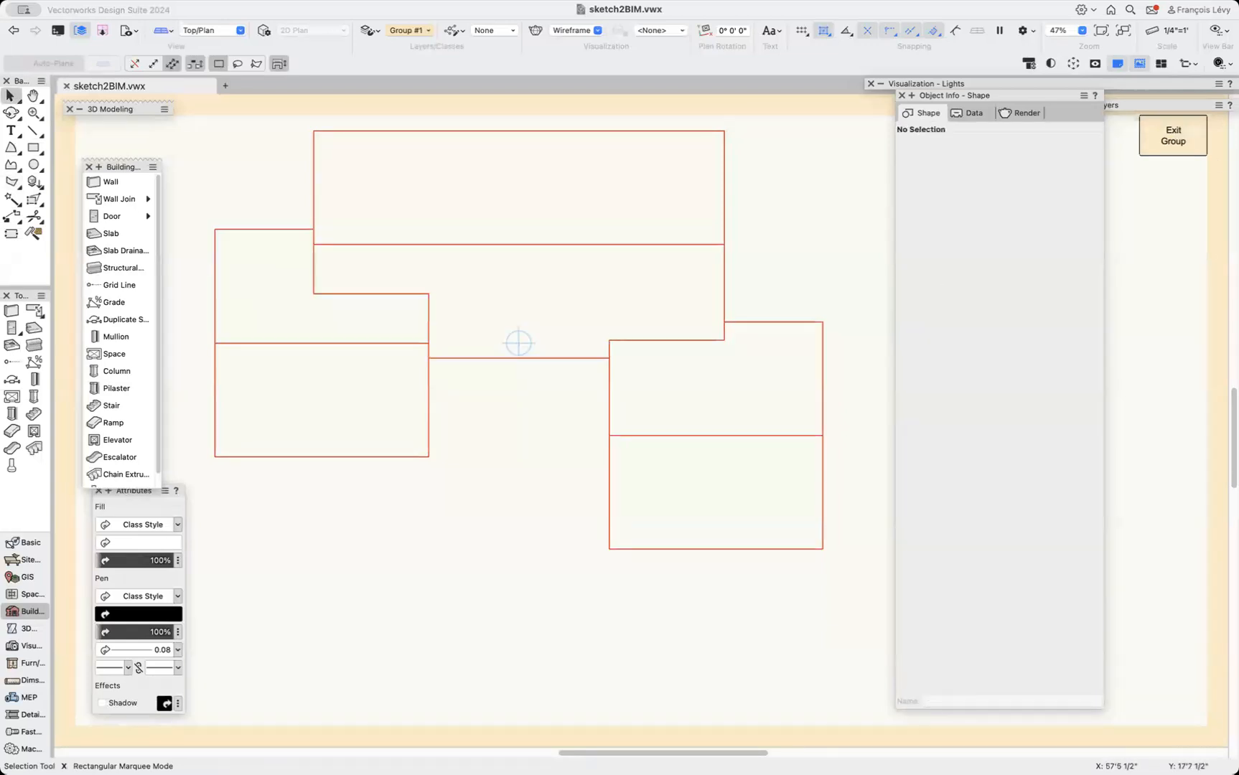
click(1173, 144)
click(845, 214)
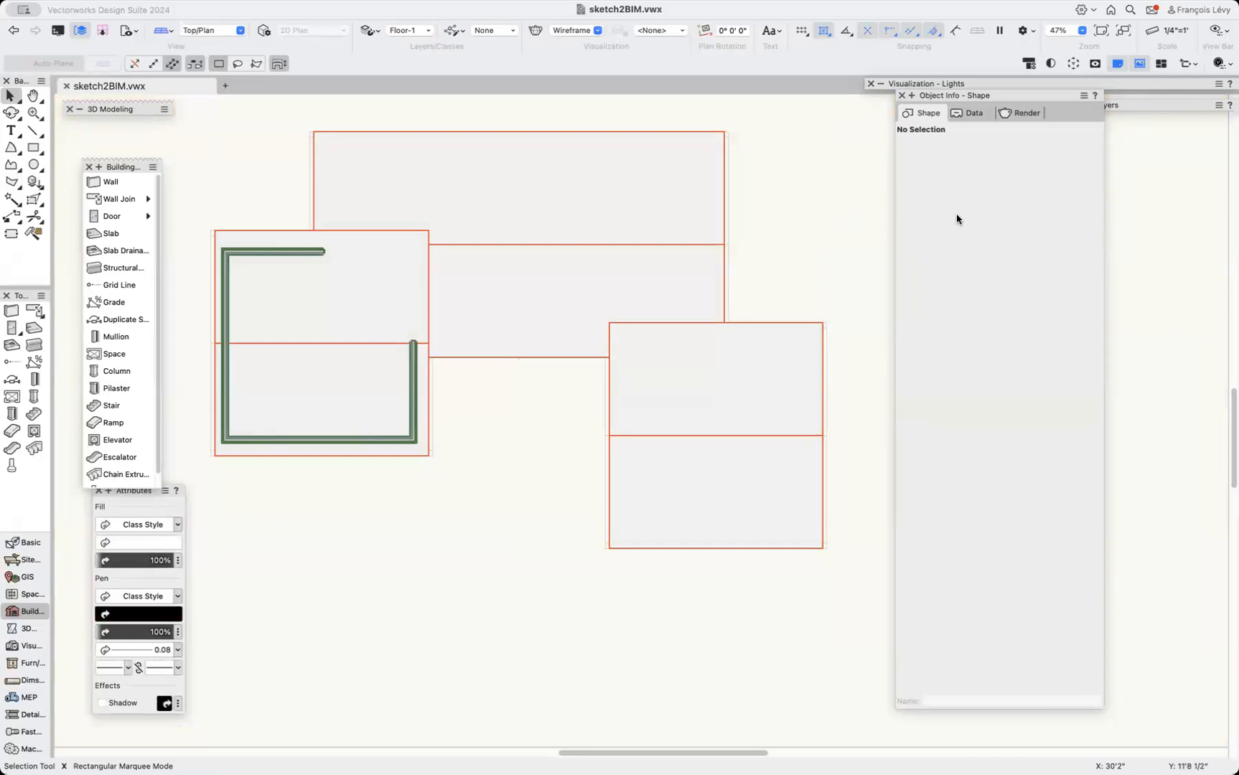
key(super+v)
Select several overlapping roof polygons and try an Intersect Surface operation on them.
click(758, 285)
click(630, 341)
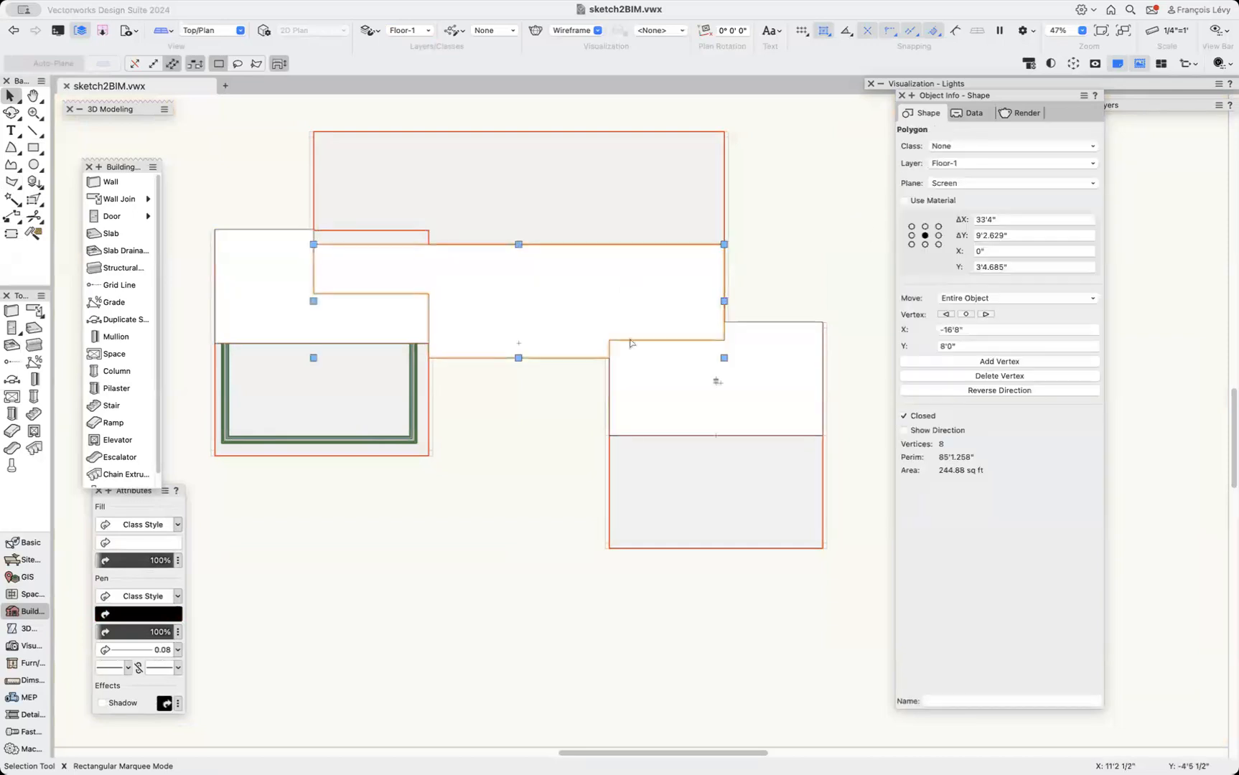
shift+click(385, 390)
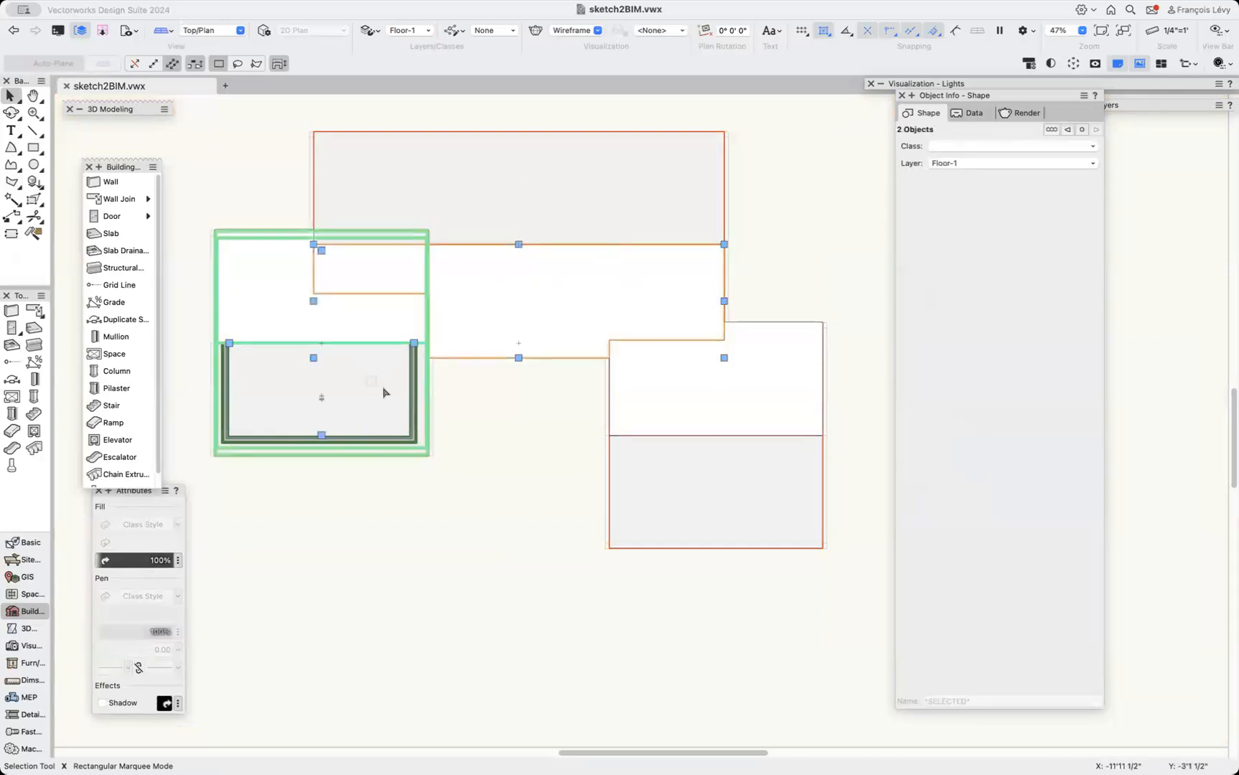
shift+click(708, 496)
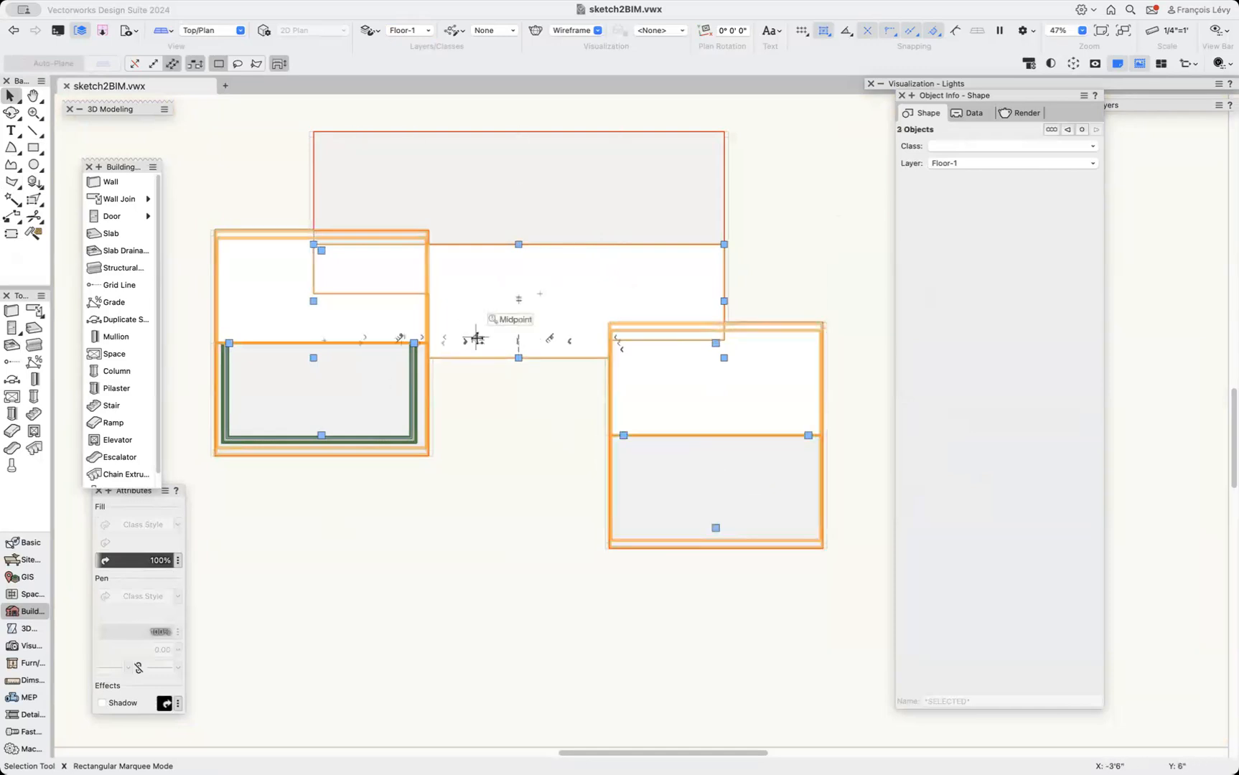
click(242, 1)
click(279, 210)
click(762, 264)
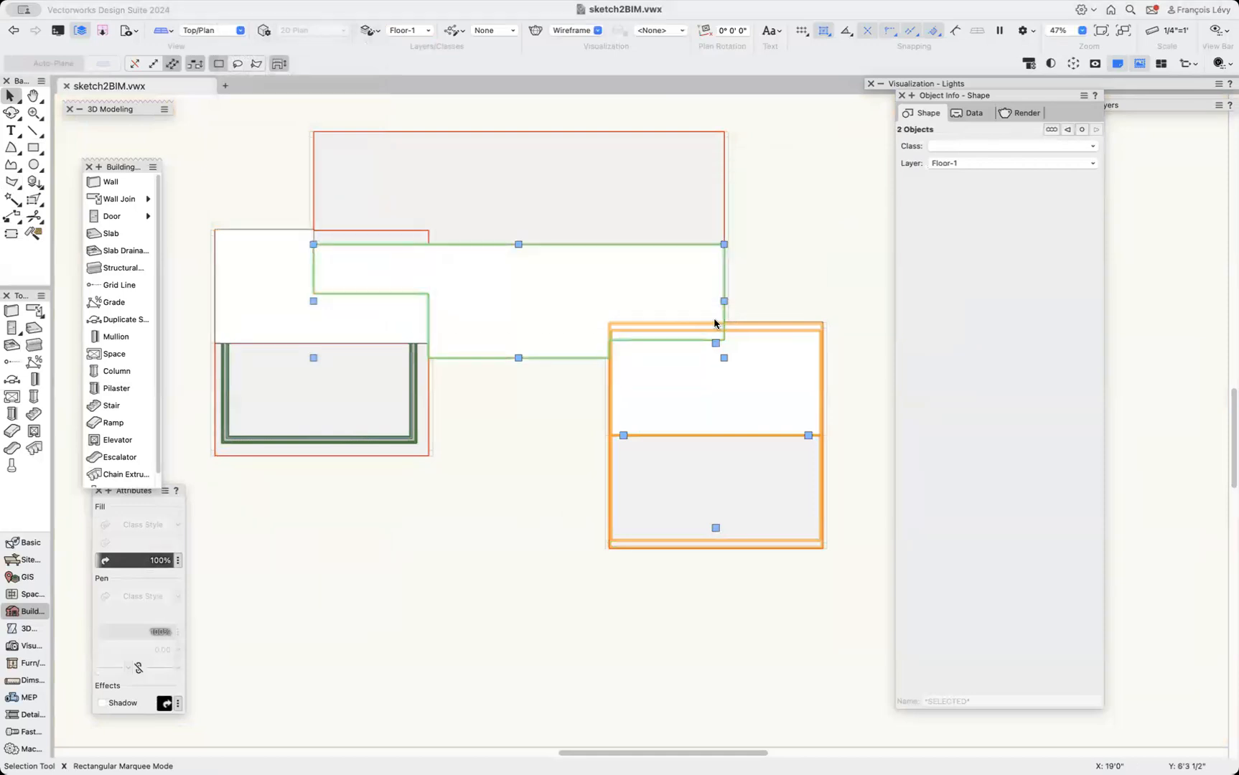
click(550, 459)
Select the central polygon and the right wing's polygon and apply Clip Surface.
click(601, 303)
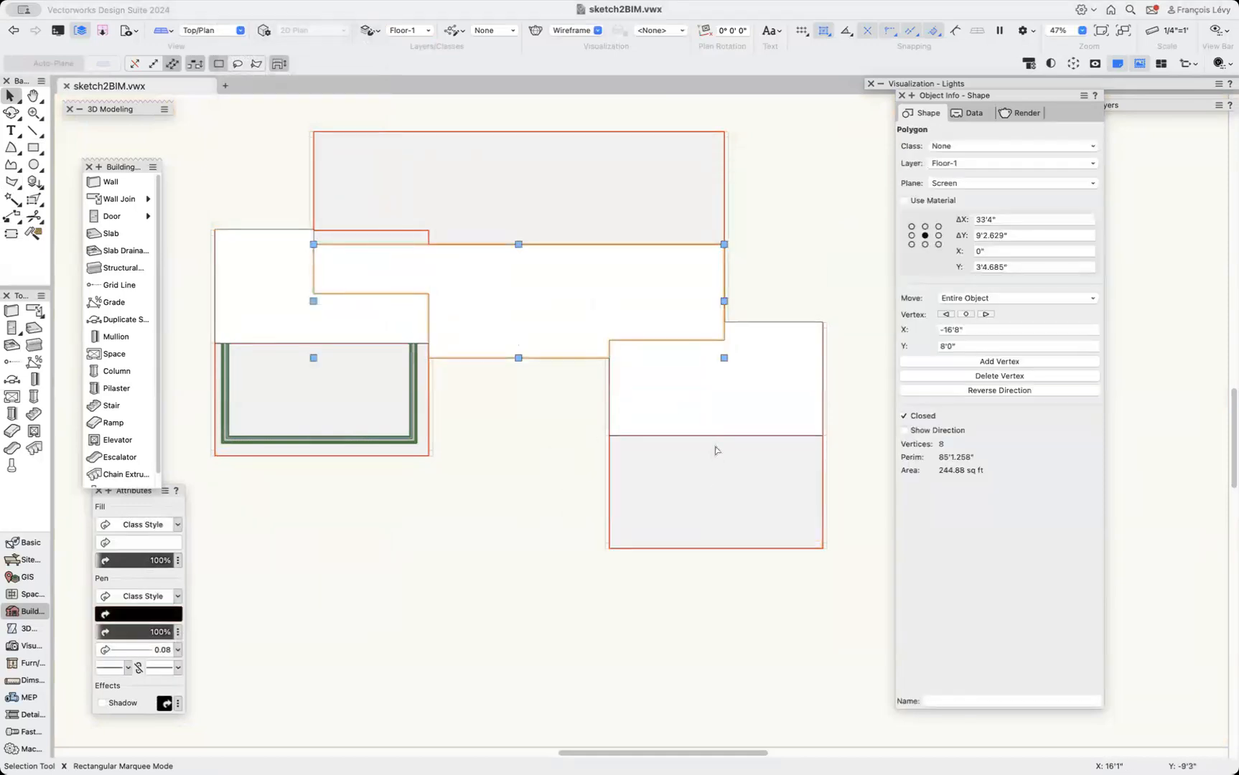
click(716, 450)
click(567, 307)
shift+click(715, 500)
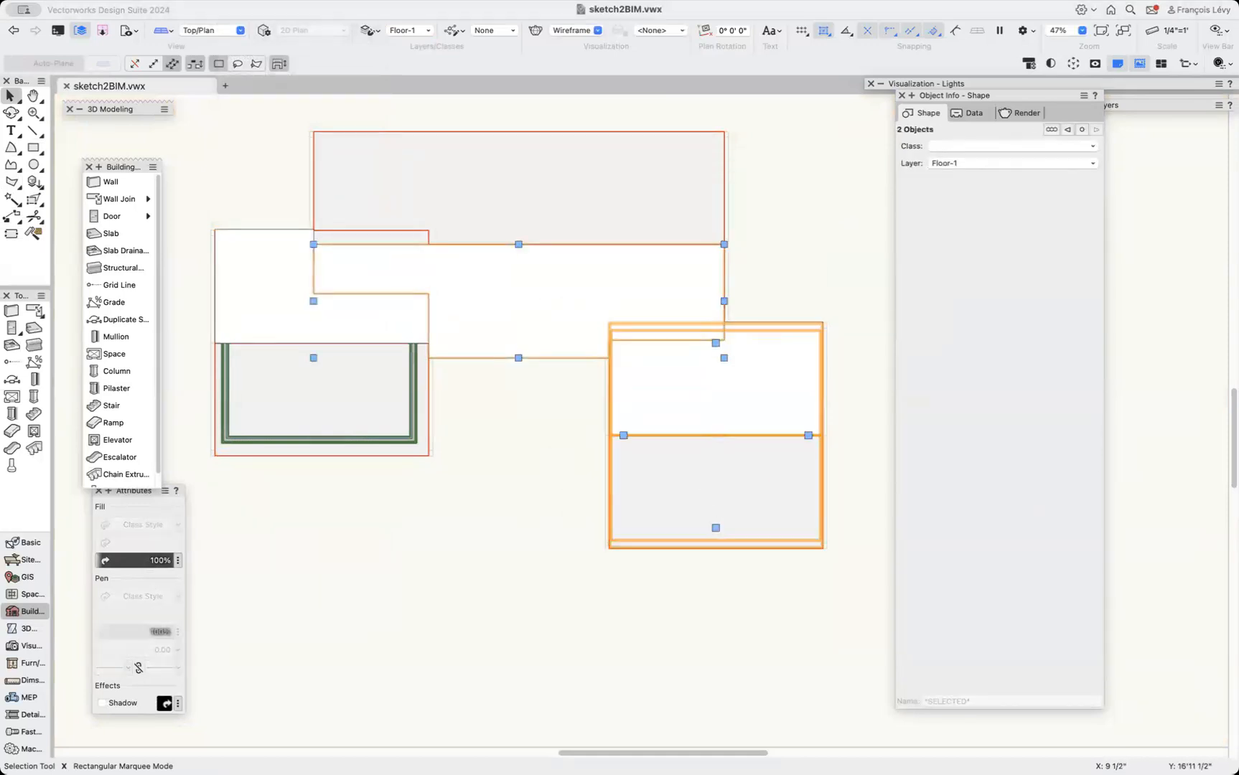
click(237, 0)
click(263, 192)
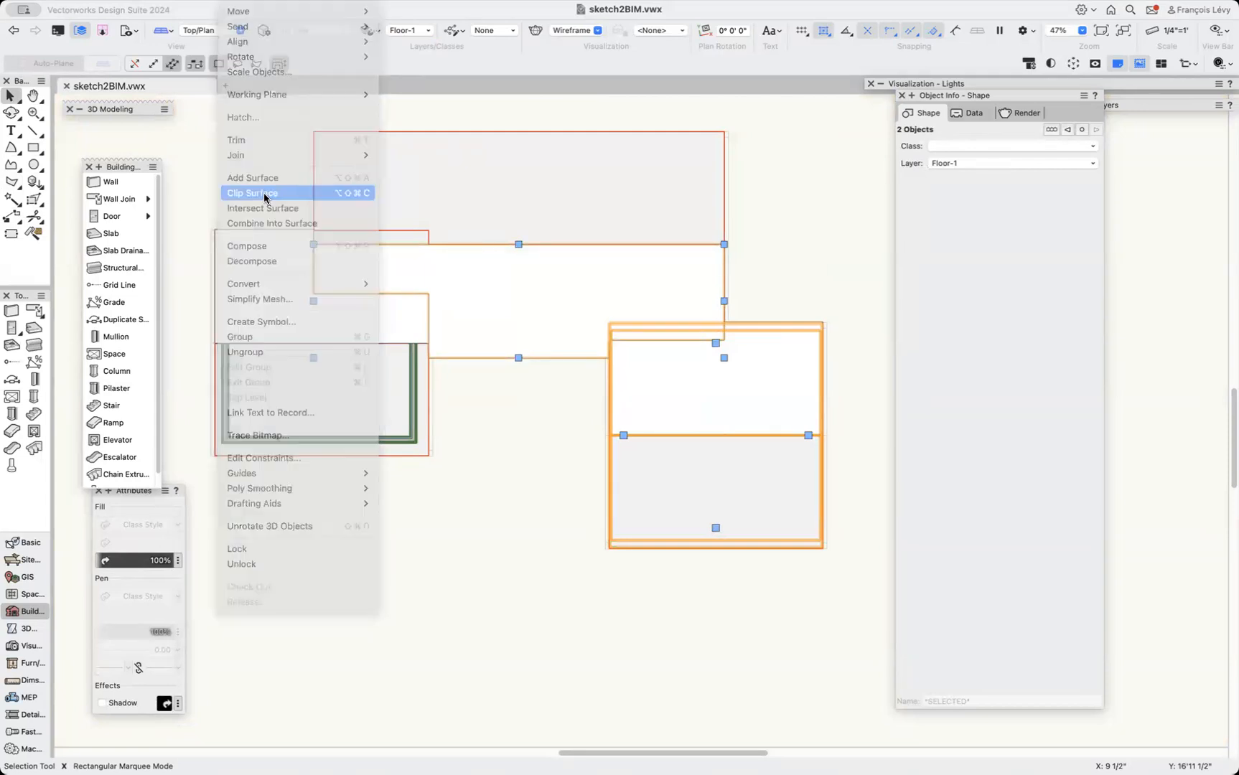
click(537, 451)
Reshape the central polygon, moving its top edge up to the upper roof's ridge line.
click(518, 356)
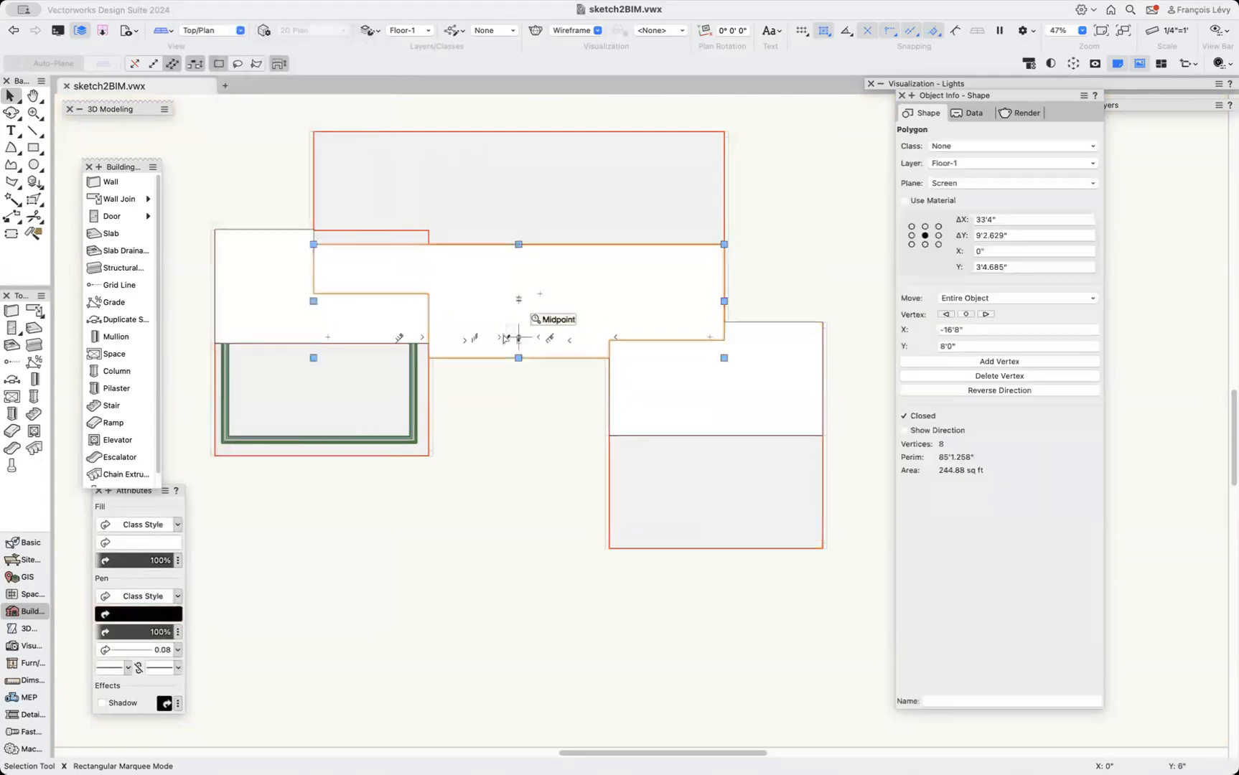
double_click(550, 288)
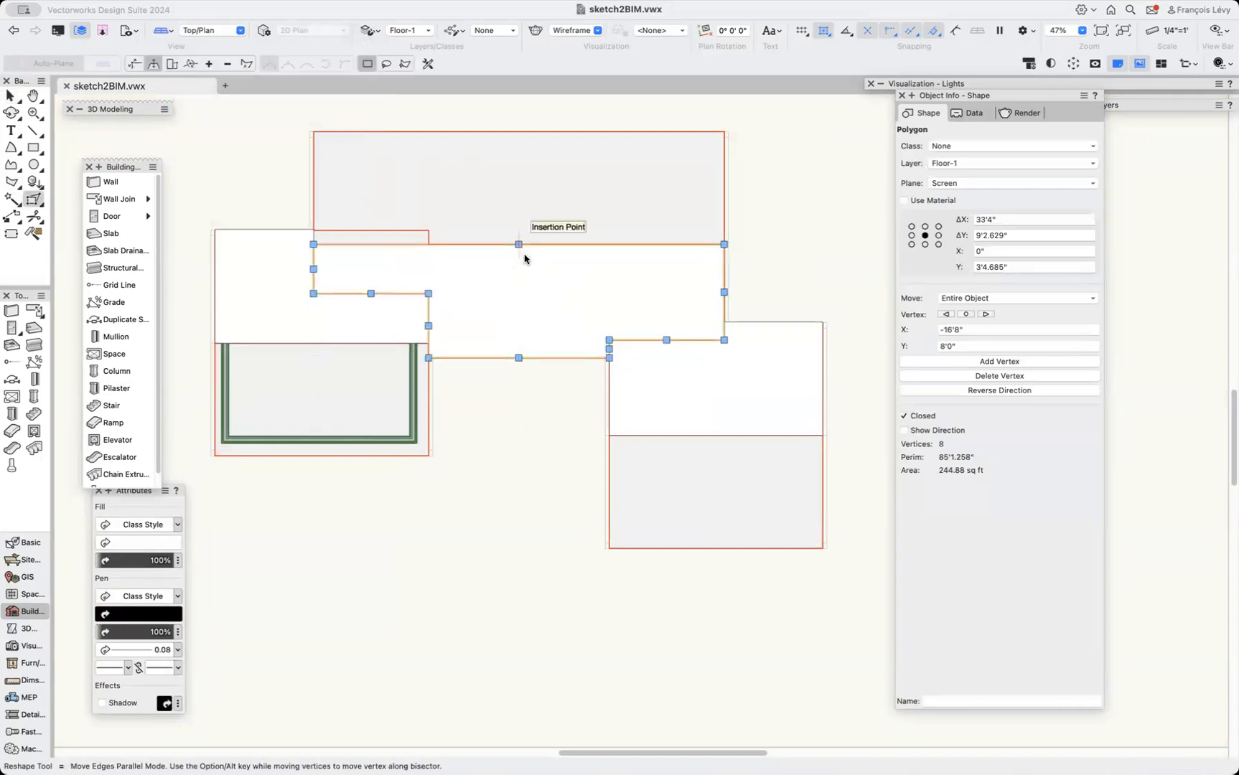
drag(519, 244, 518, 151)
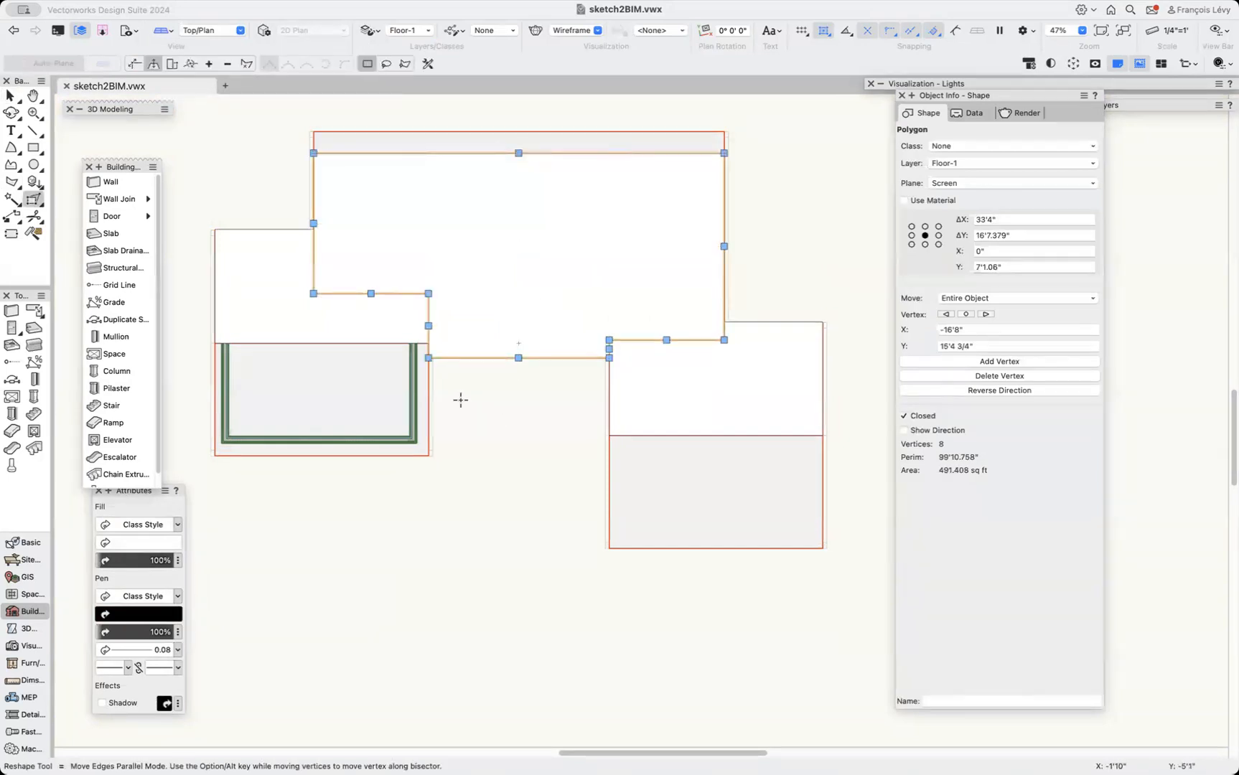
Clip the neighbouring polygon with the enlarged central polygon using Clip Surface.
shift+click(361, 410)
click(233, 1)
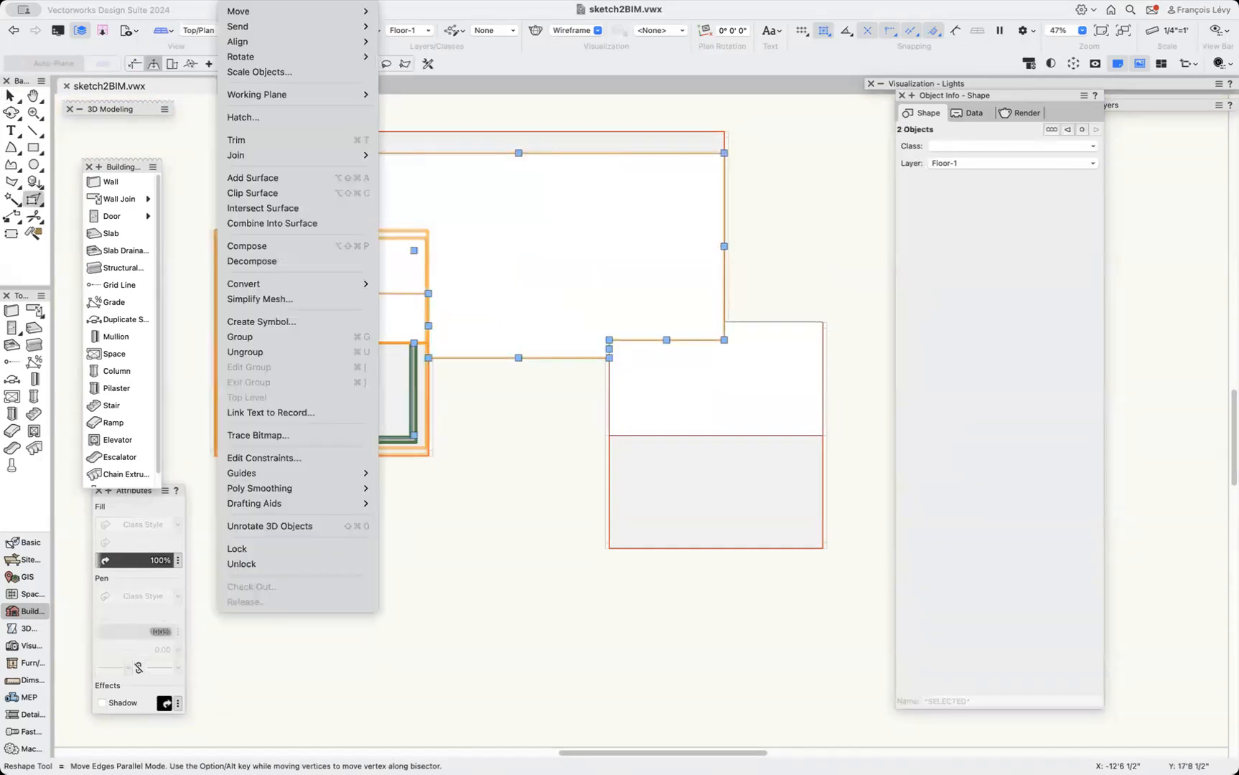
click(312, 193)
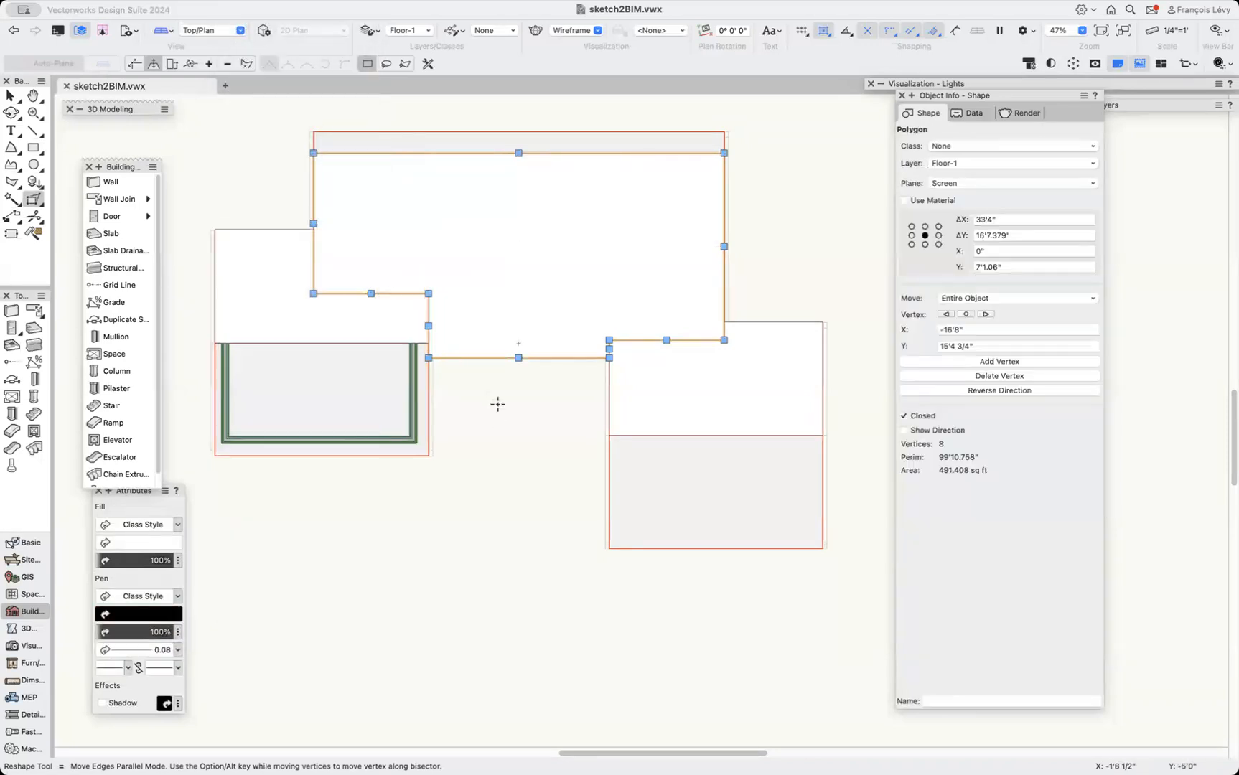
Select the left-wing polygon together with the upper polygon and apply Clip Surface.
click(497, 404)
click(390, 329)
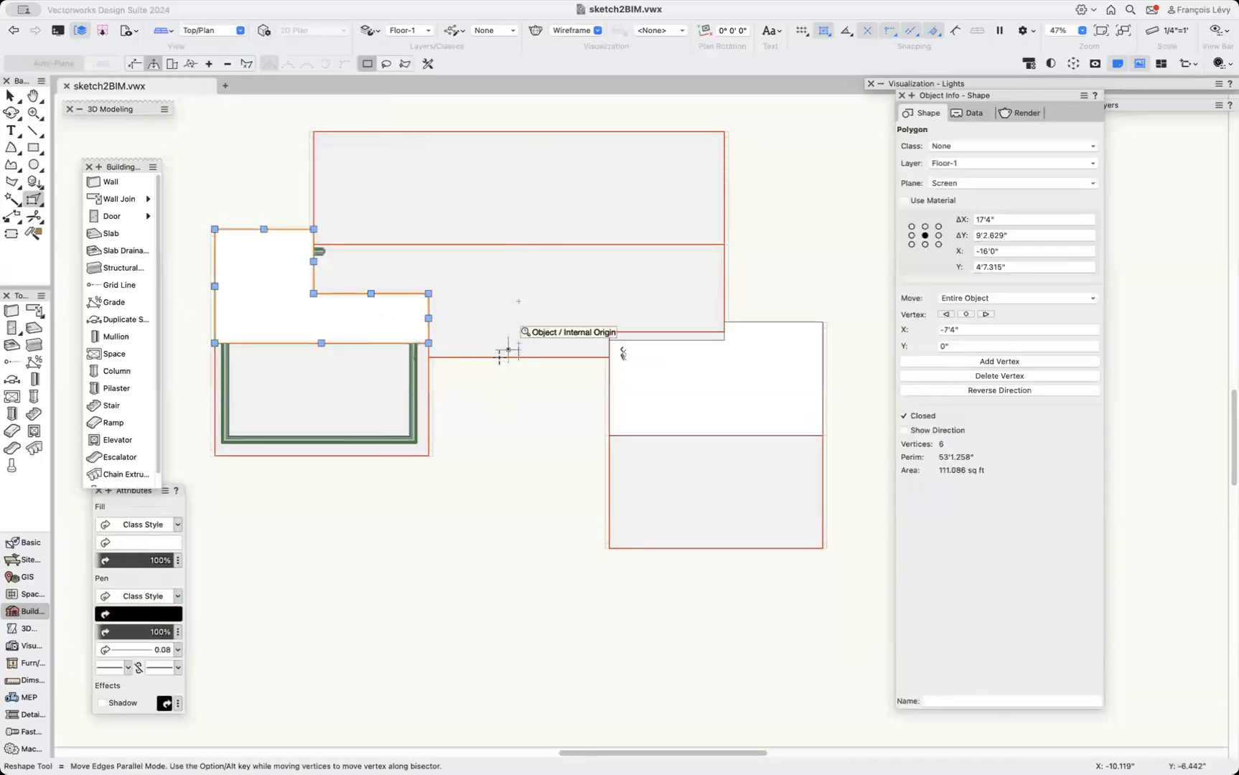
click(521, 316)
click(295, 287)
shift+click(500, 282)
click(242, 2)
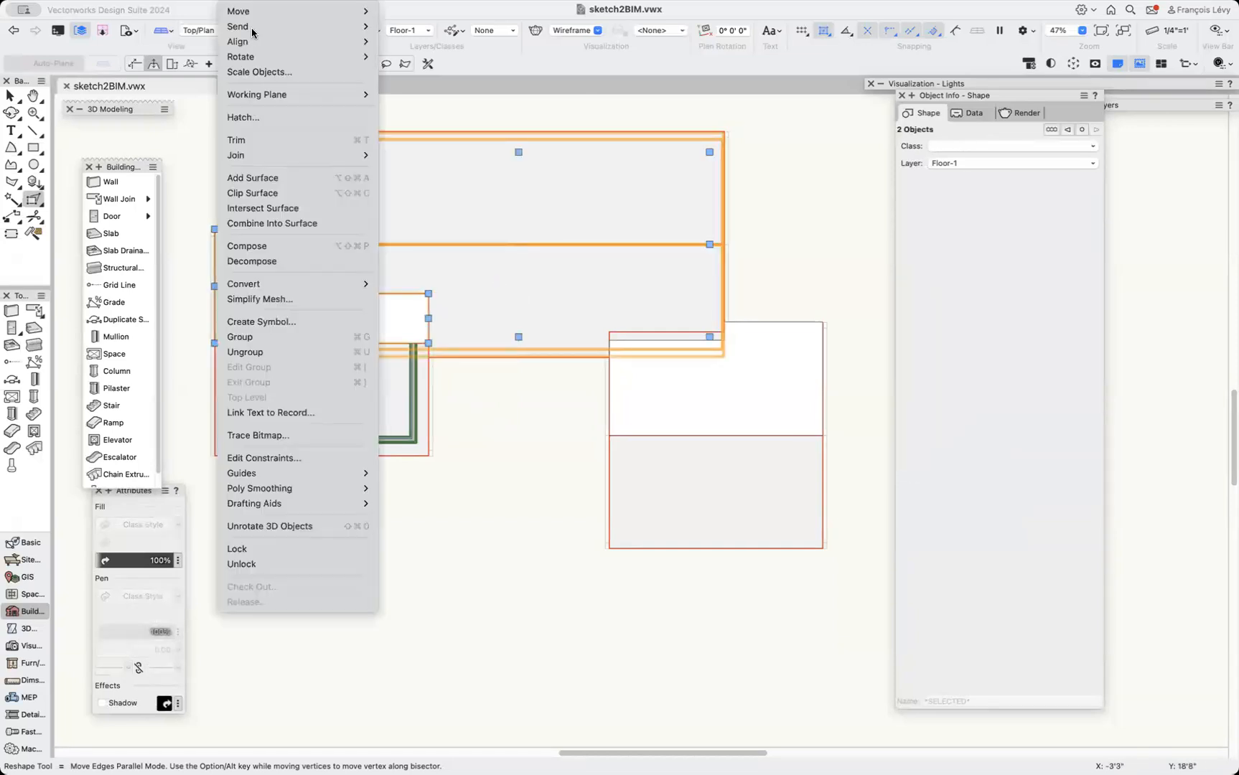
click(262, 195)
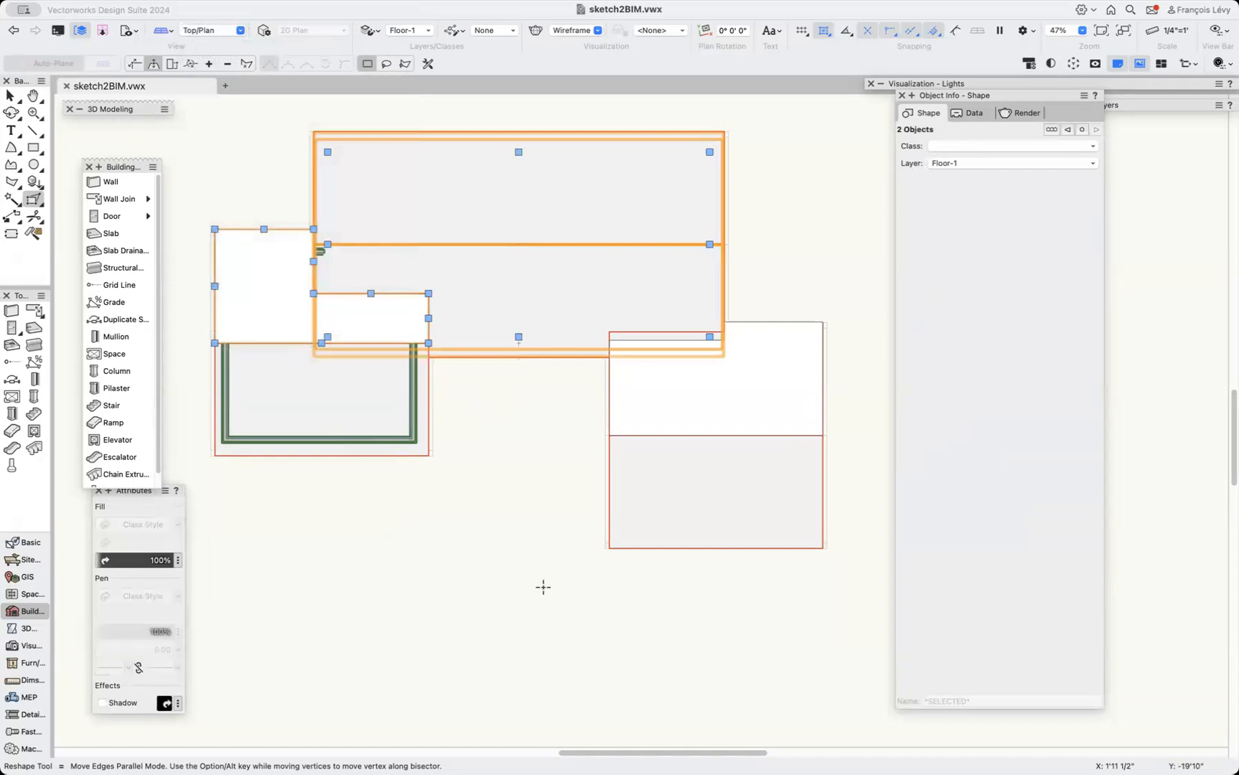
Reshape the left-wing polygon, extending its lower edge down to about the middle of the left wing.
click(543, 585)
click(305, 329)
key(x)
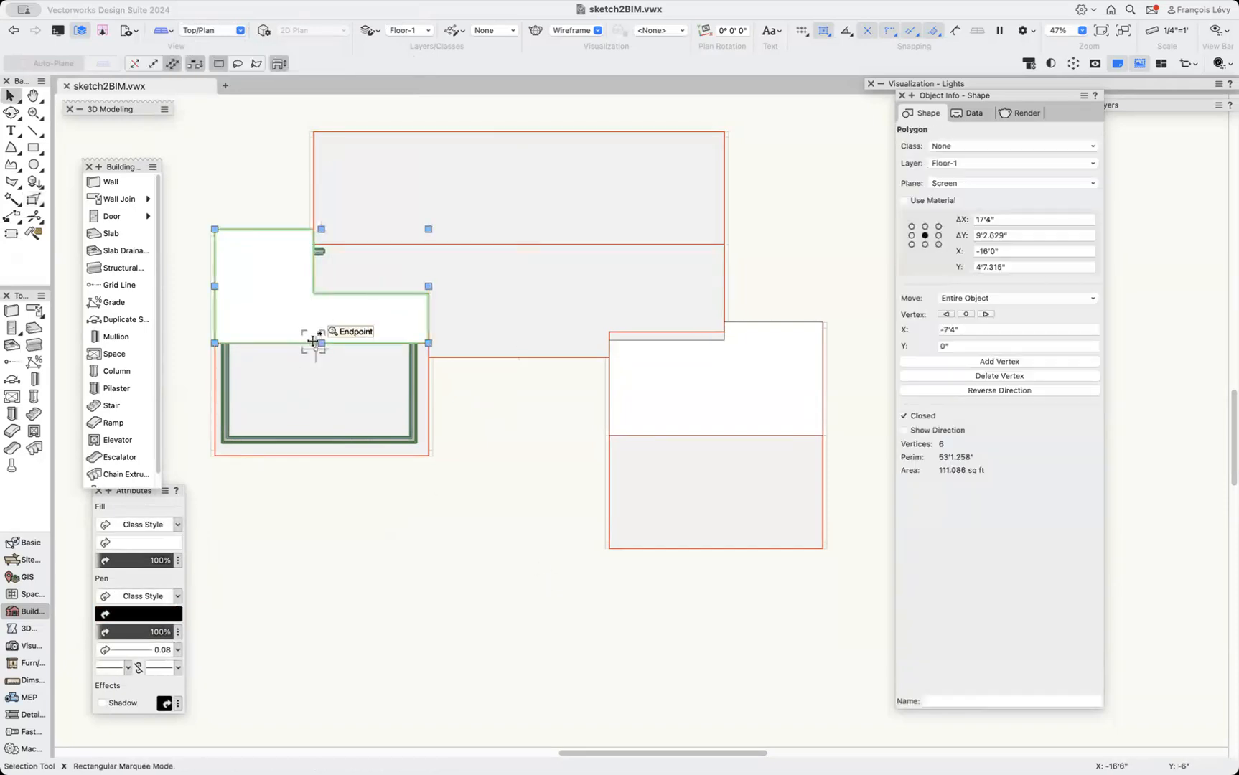
drag(319, 343, 322, 395)
Clip the overlapping polygon with the left-wing polygon and delete the clipping leftover.
key(shift+r)
shift+click(529, 300)
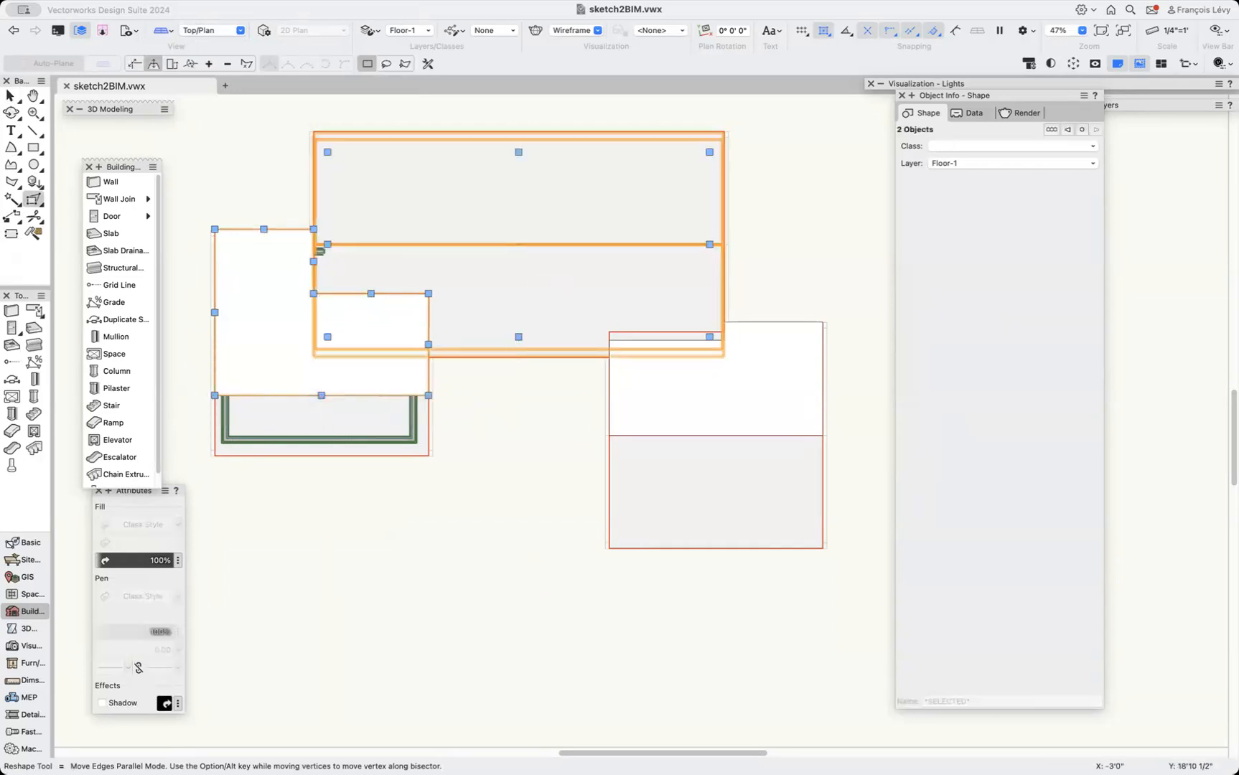
click(235, 1)
click(252, 193)
key(Delete)
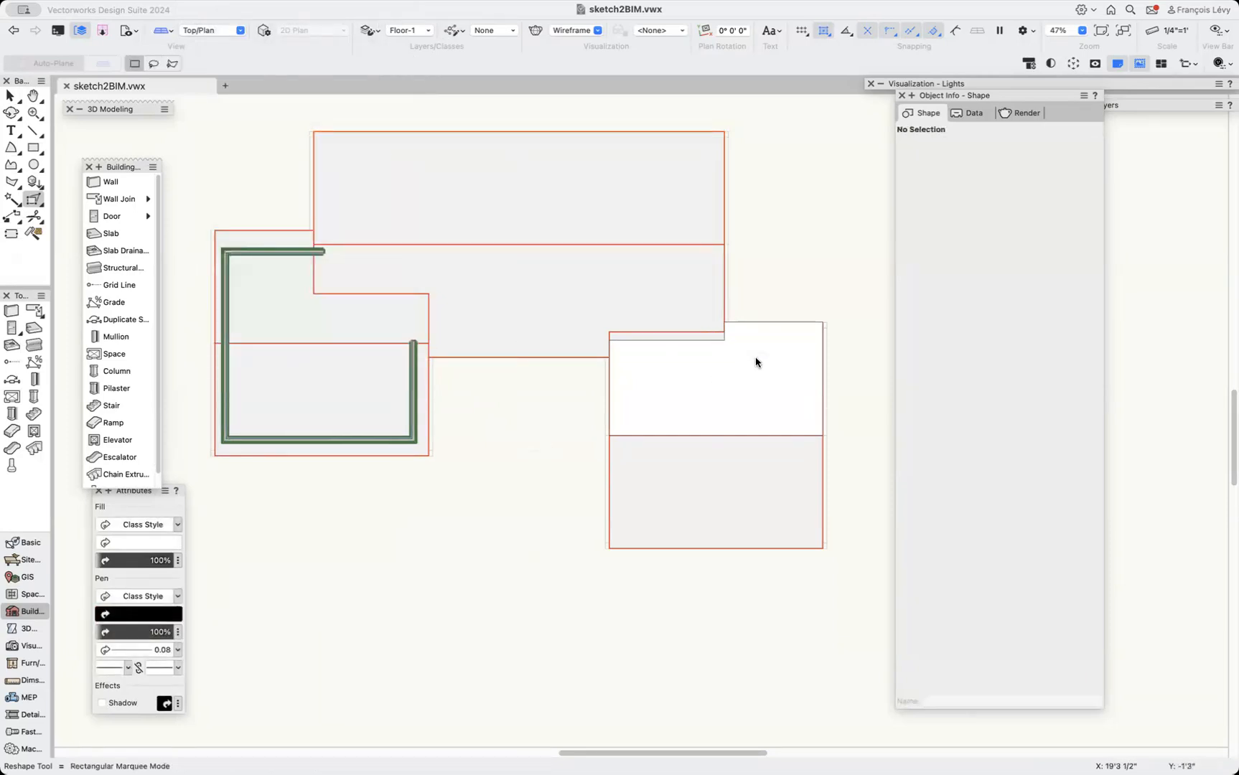
Select the right-wing polygon with the central polygon and apply Clip Surface.
click(755, 357)
shift+click(594, 265)
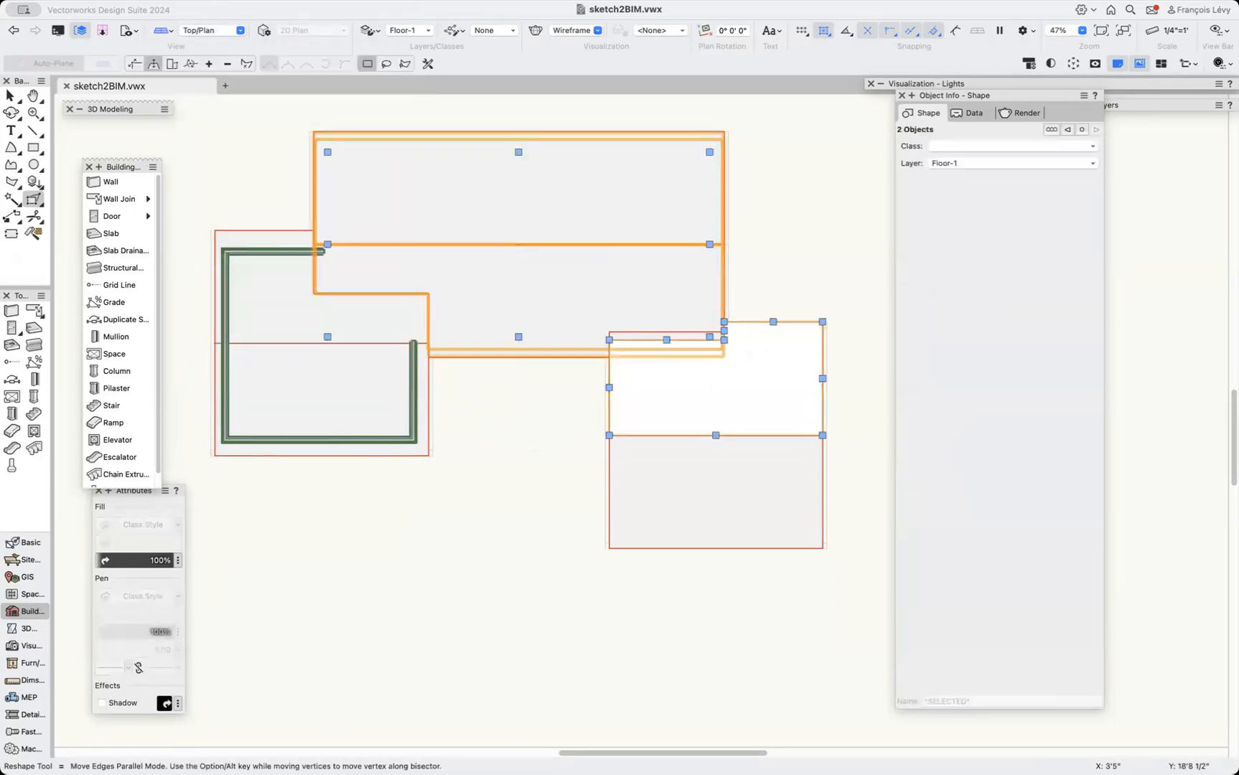
click(201, 1)
mouse_move(234, 0)
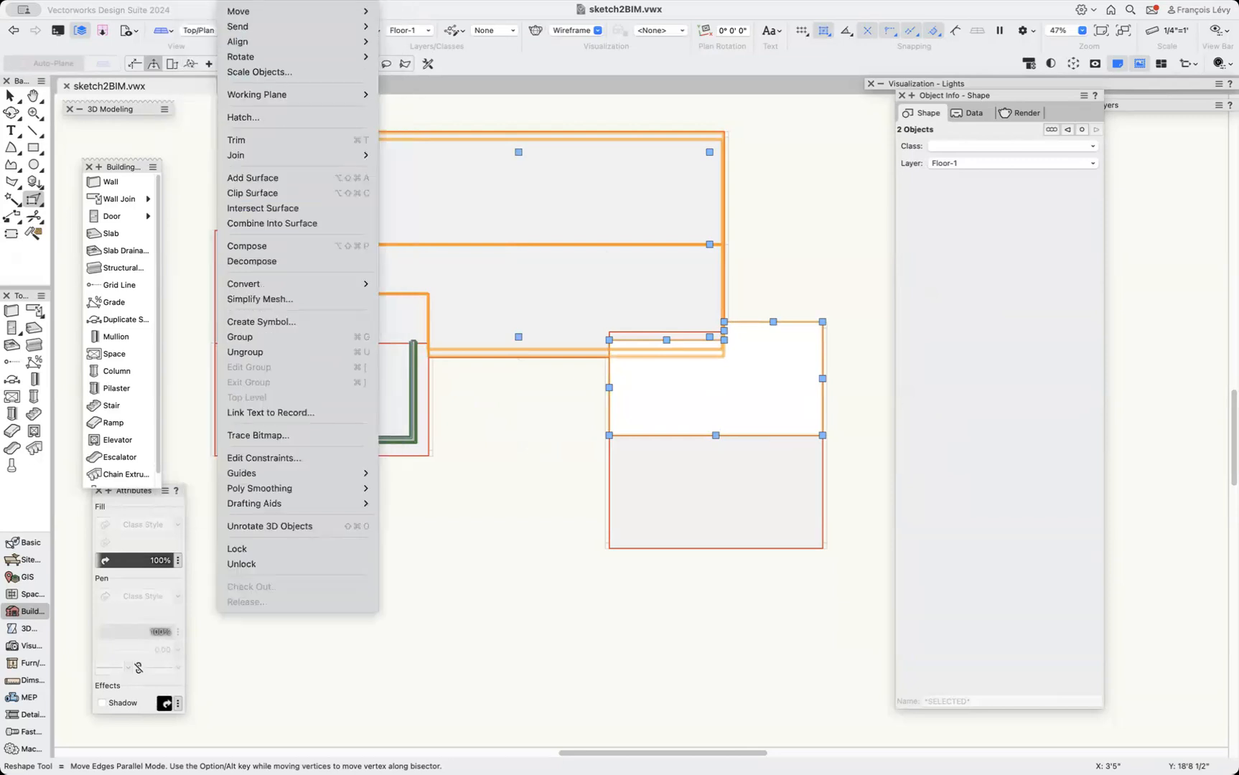
click(239, 193)
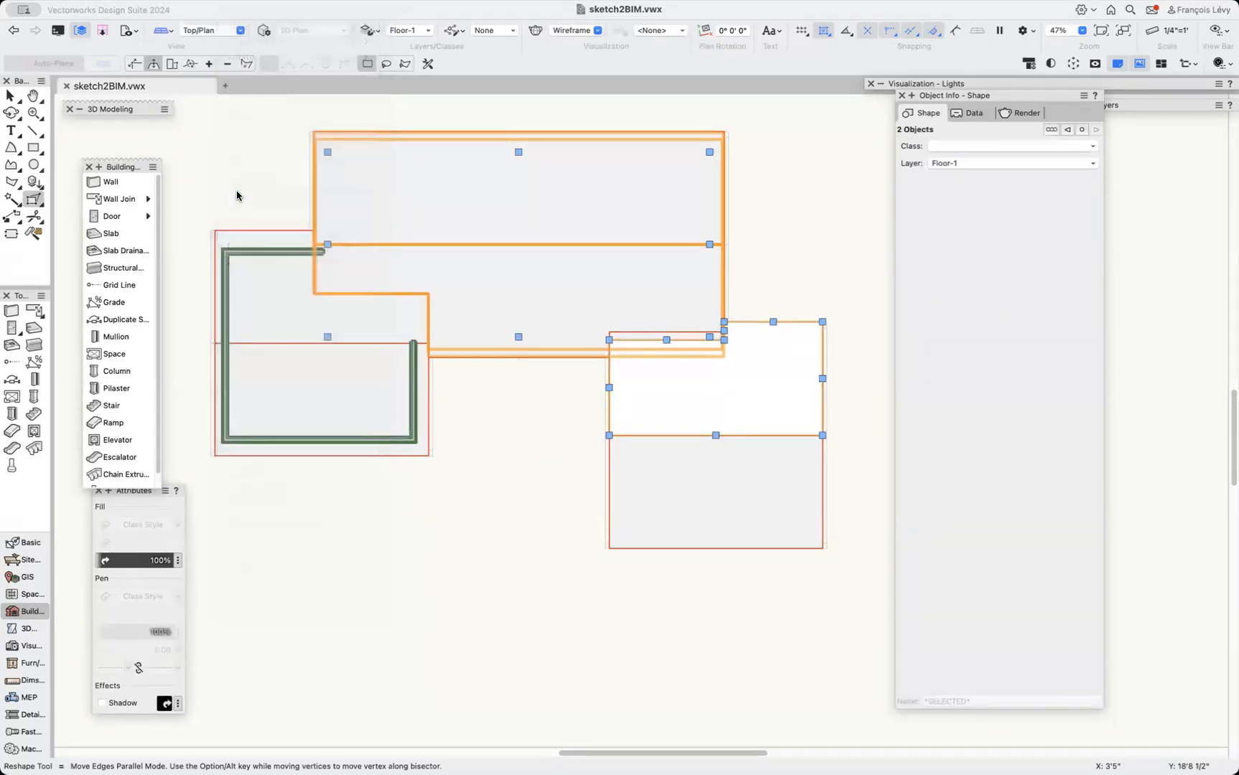
click(237, 196)
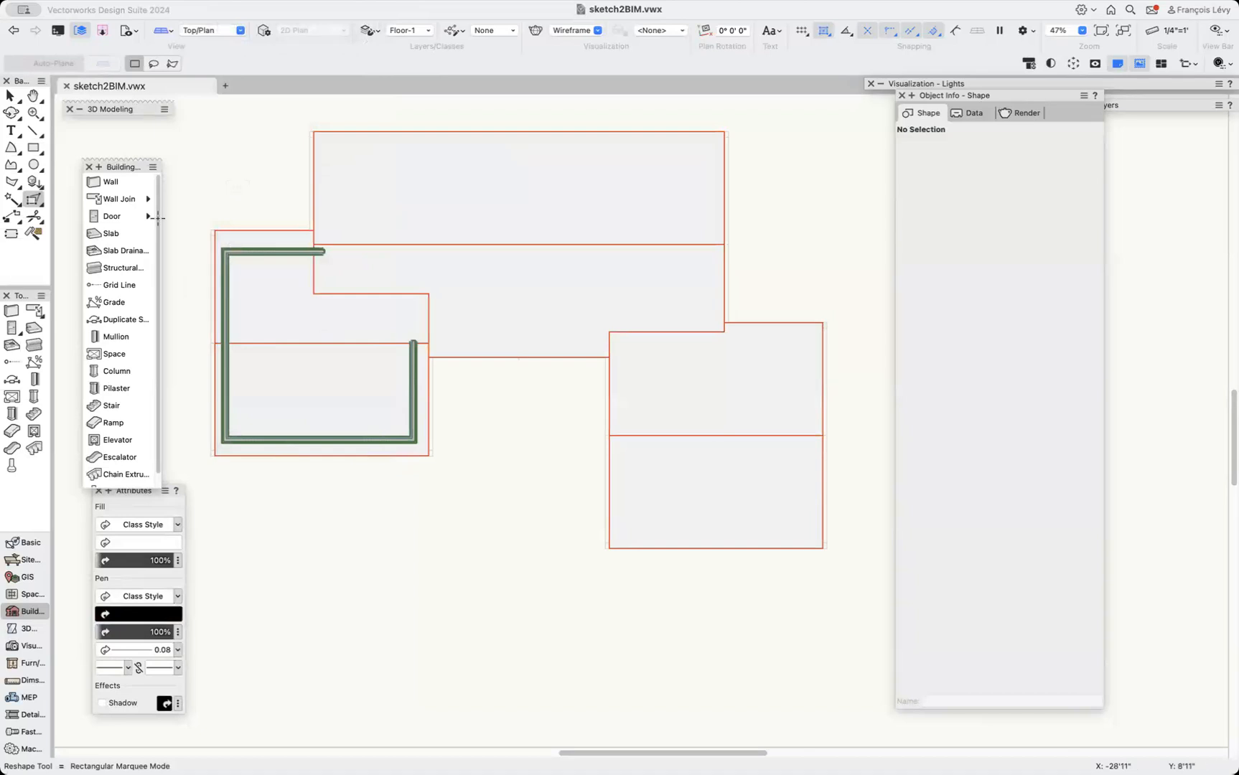
Switch to the saved view 3 walls.
click(128, 31)
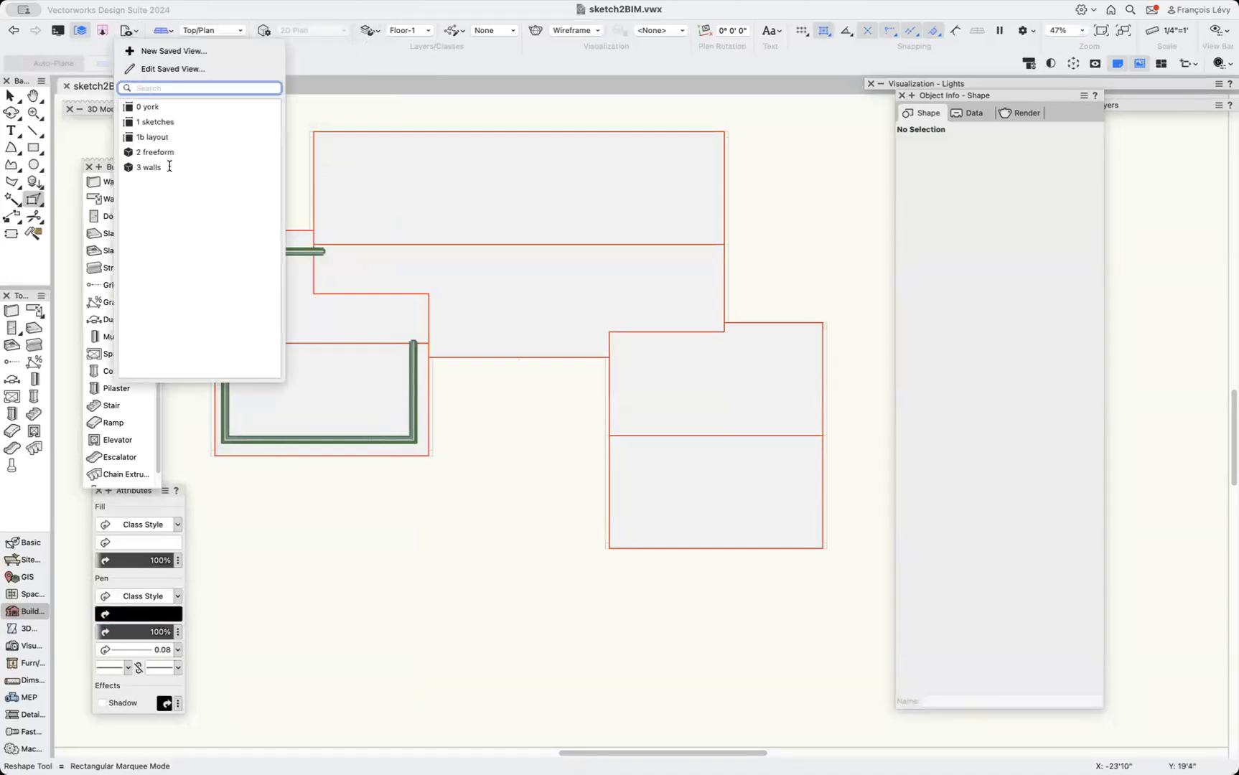
click(172, 164)
scroll(532, 533, right, 5)
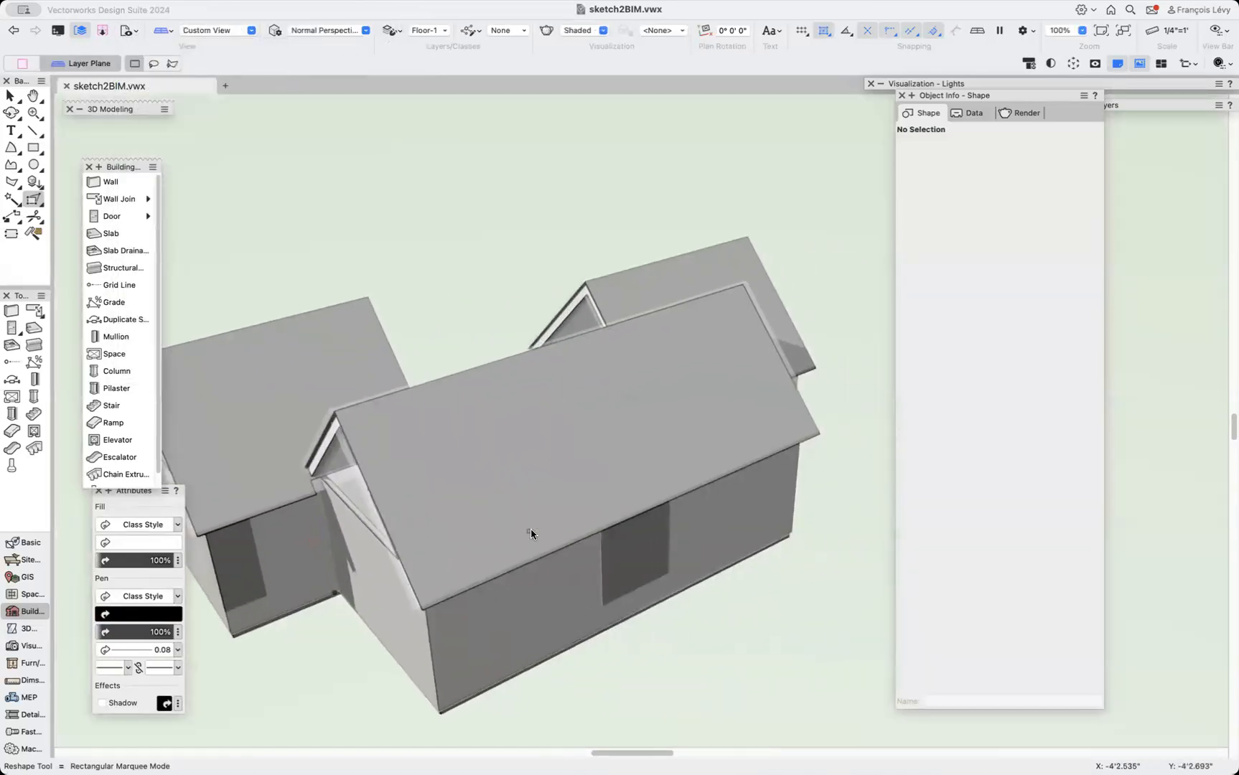
Select the infill wall between the two wings with the Edit Wall tool and switch to Add 3D Peaks mode.
key(shift+c)
drag(401, 489, 616, 521)
key(x)
double_click(615, 520)
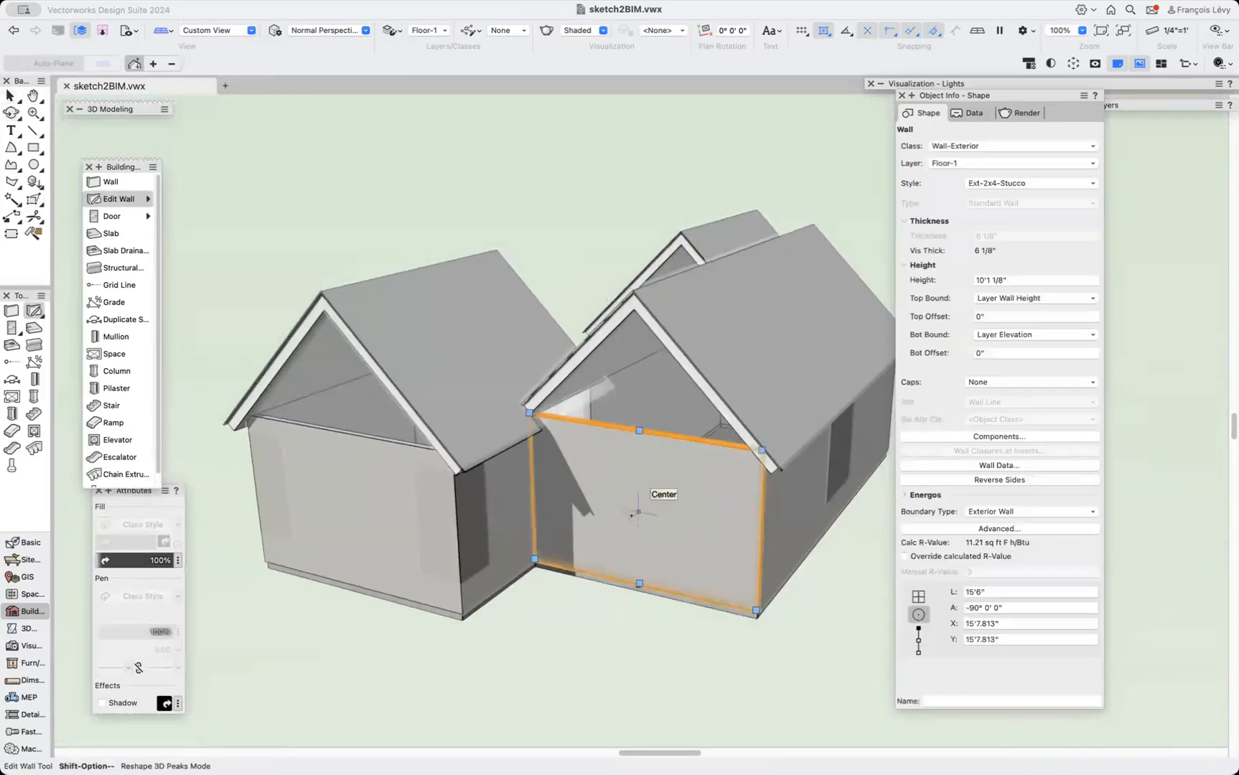
click(153, 63)
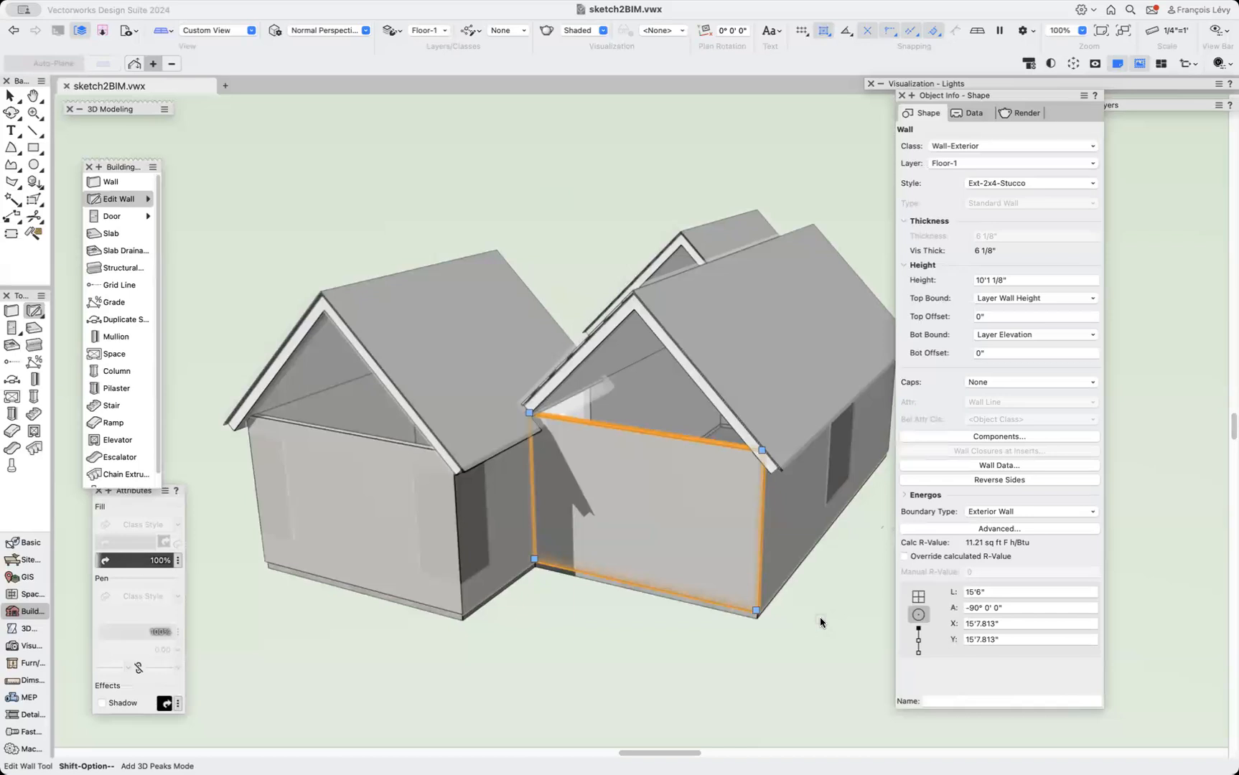
Add a 3D peak to the infill wall between the wings at the gable ridge point.
key(x)
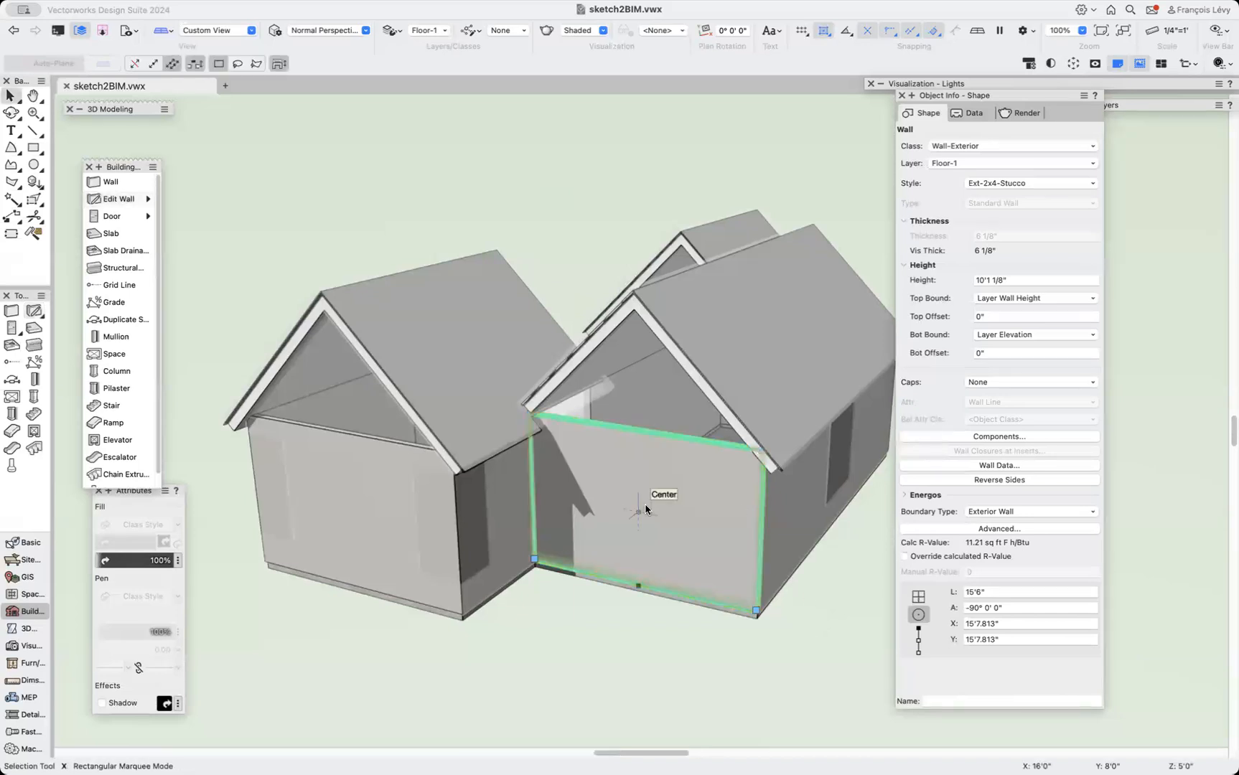
double_click(634, 488)
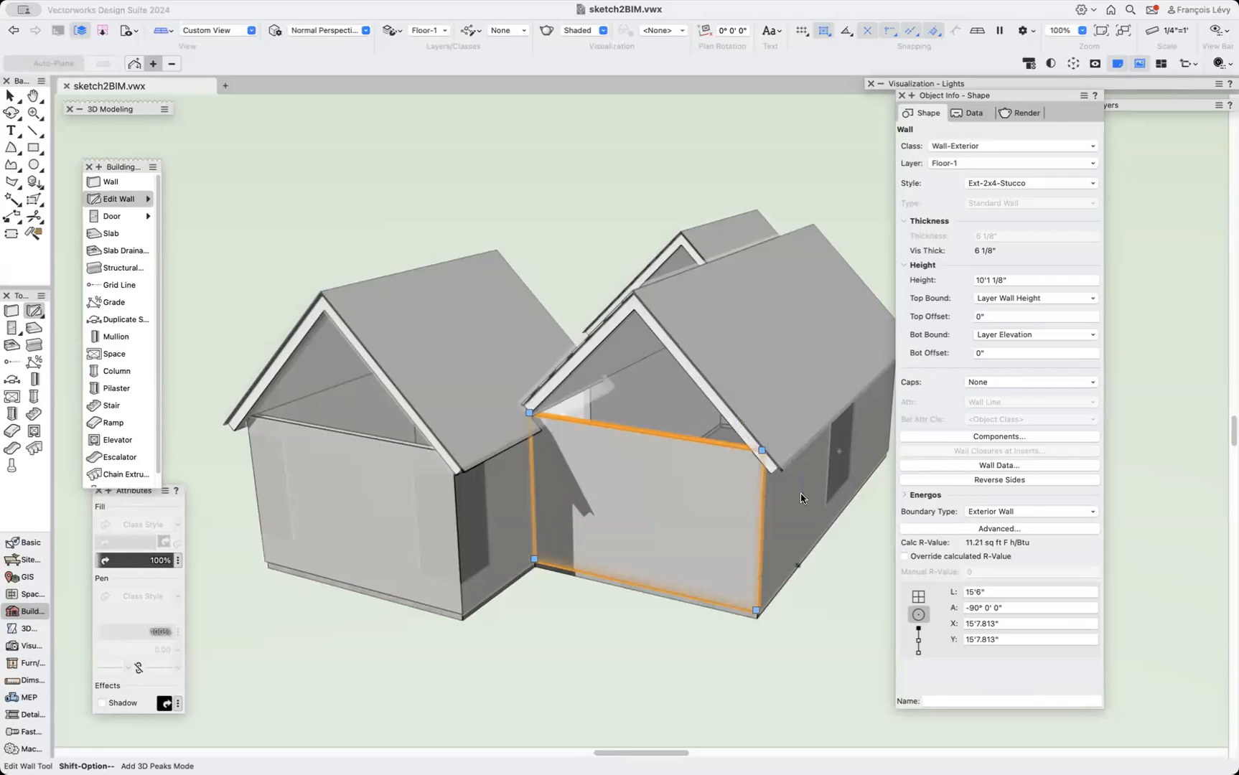
click(757, 452)
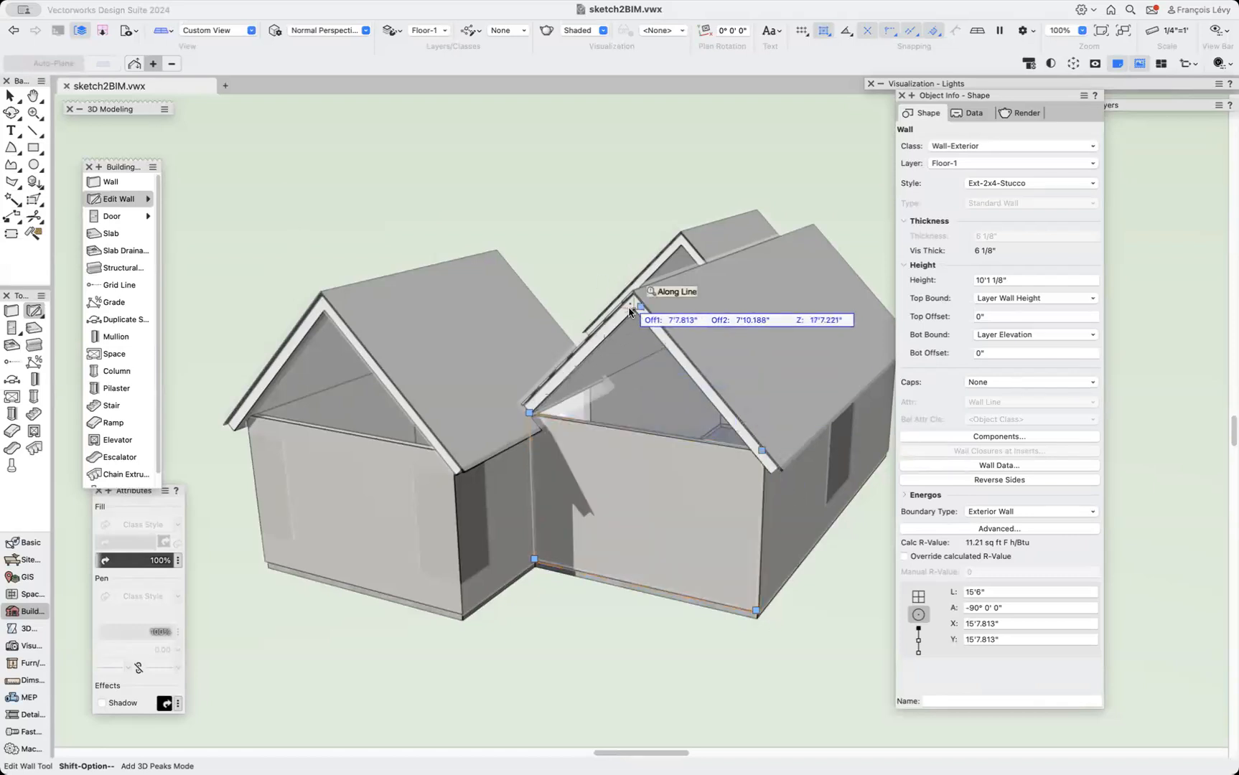
click(629, 313)
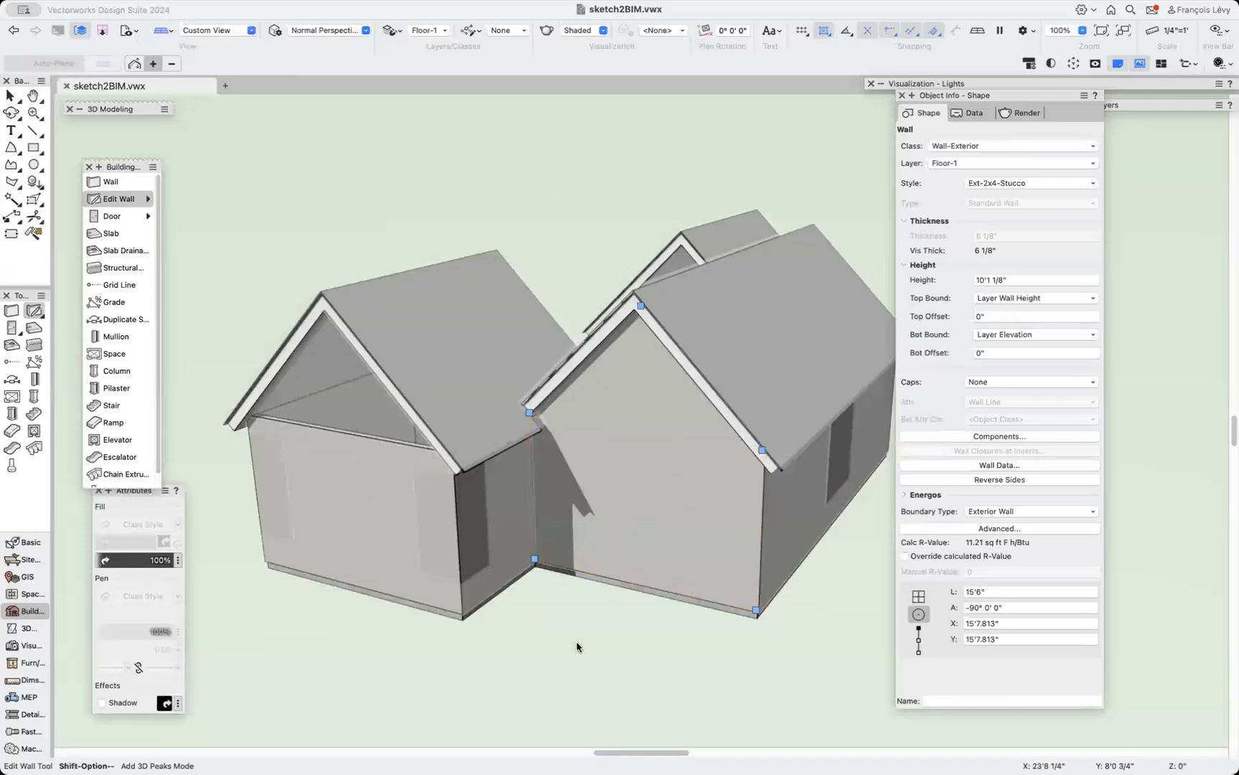
Select the left wing's front gable wall and fit its top to the roof with Fit Walls to Objects.
key(x)
click(295, 567)
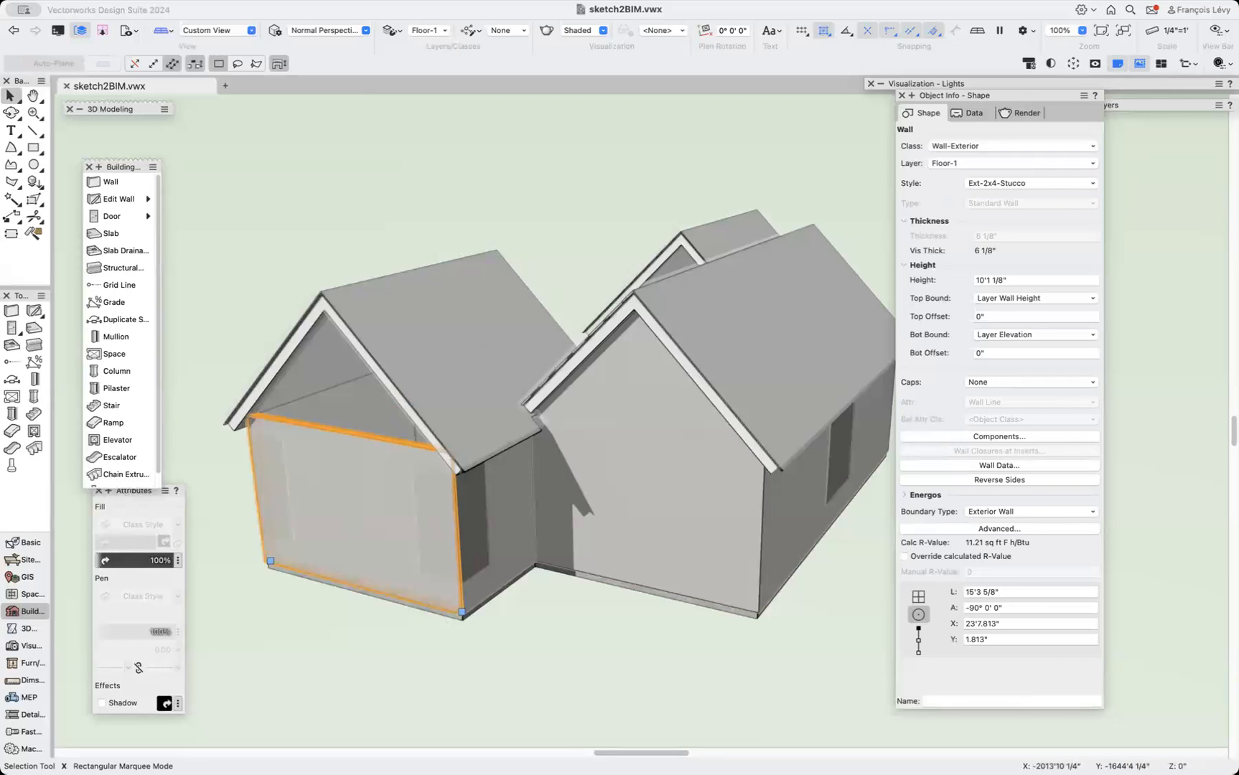
click(321, 1)
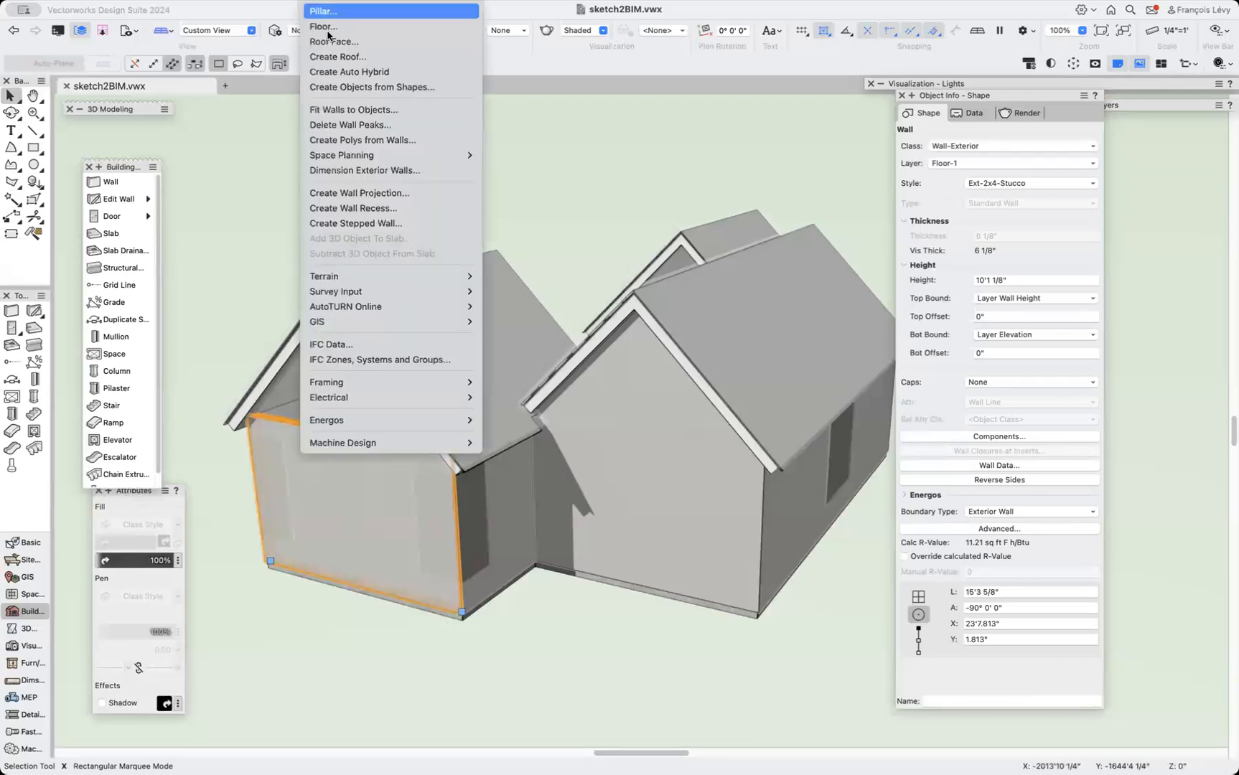
click(353, 109)
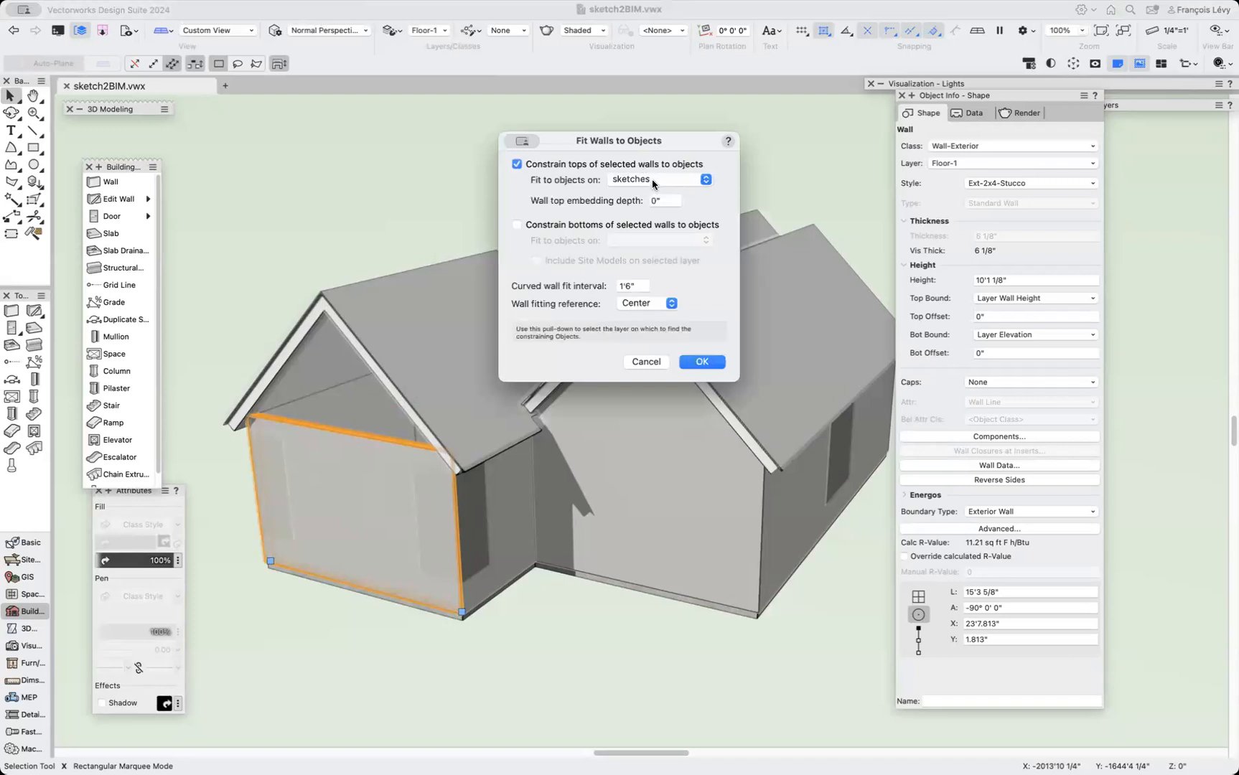
click(652, 184)
click(652, 194)
click(652, 184)
click(650, 179)
click(702, 361)
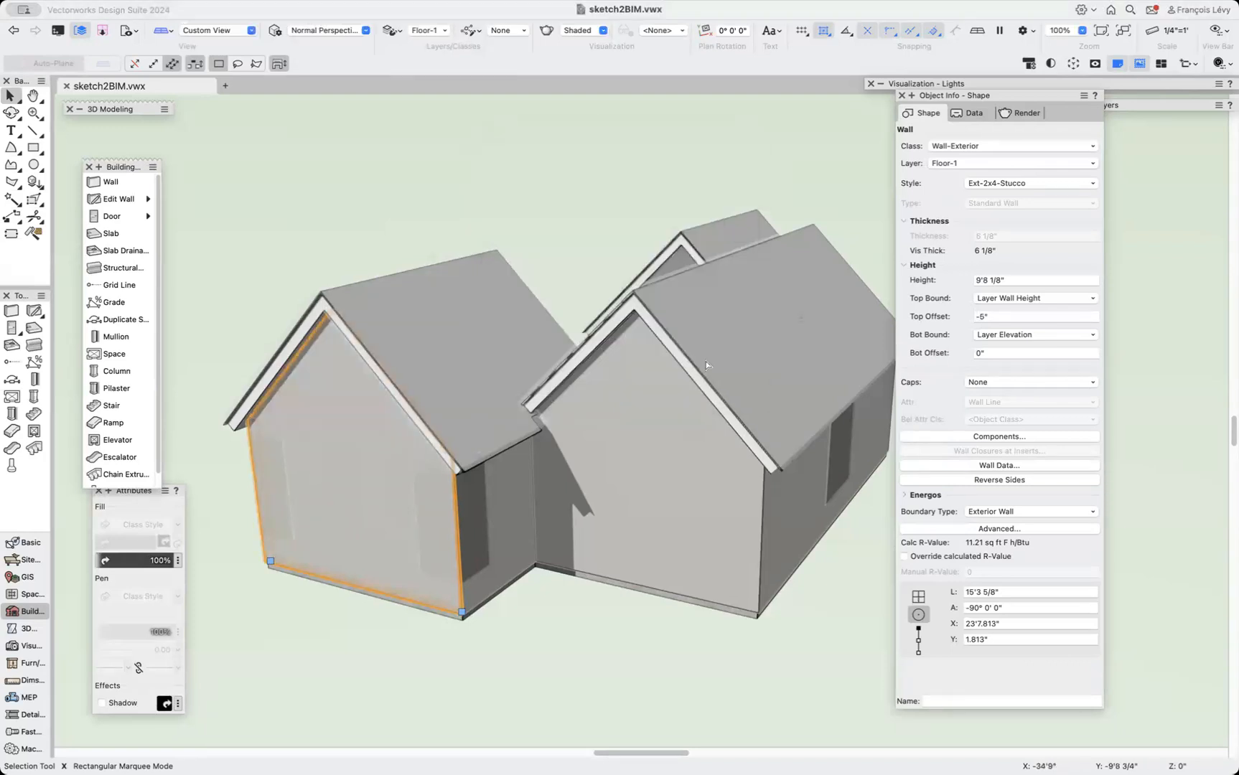
Orbit and zoom around the model to inspect the fitted gable walls and roofs.
click(596, 583)
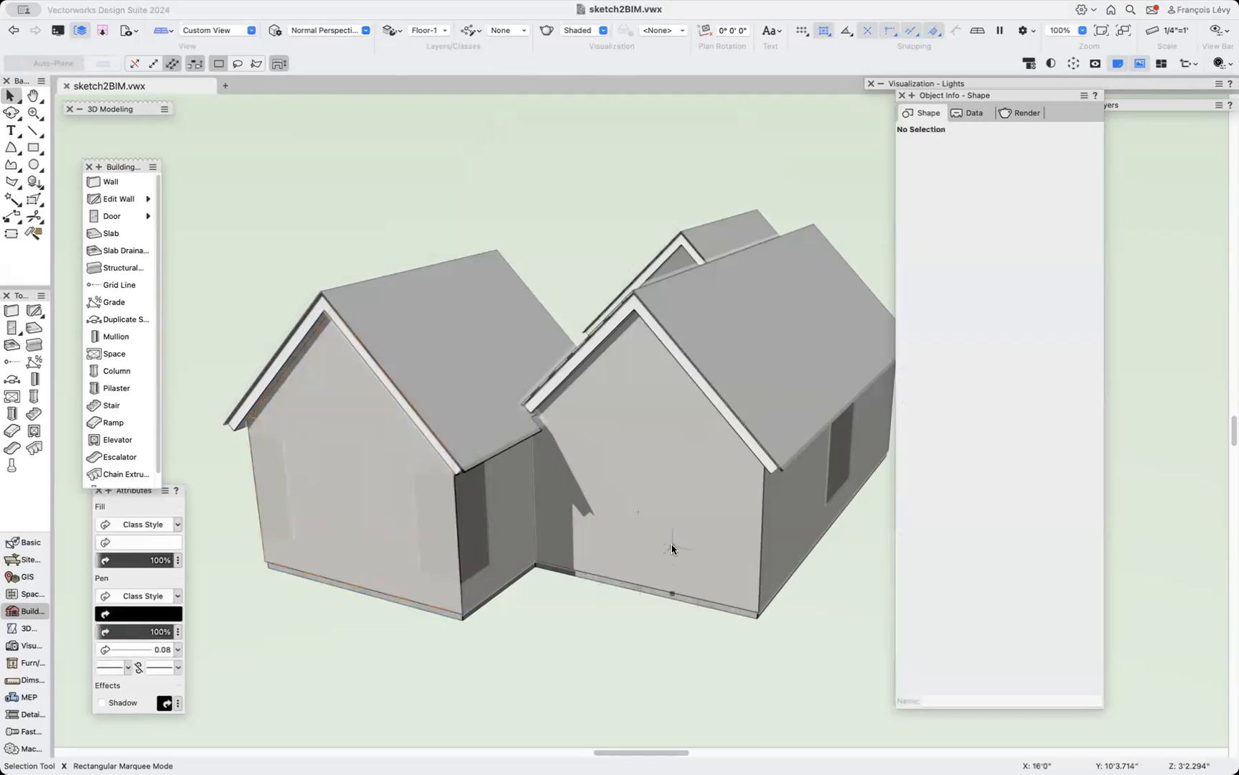
key(c)
drag(659, 347, 731, 339)
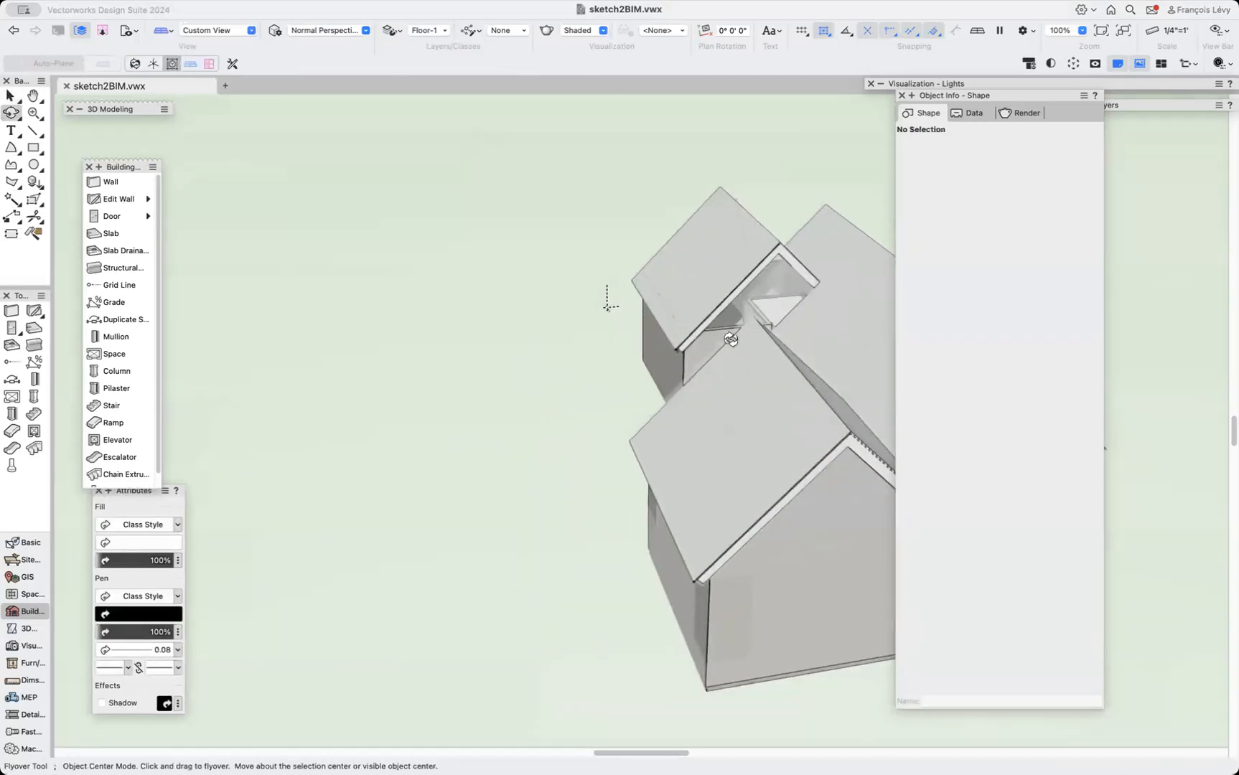
drag(783, 291, 833, 293)
scroll(833, 295, up, 4)
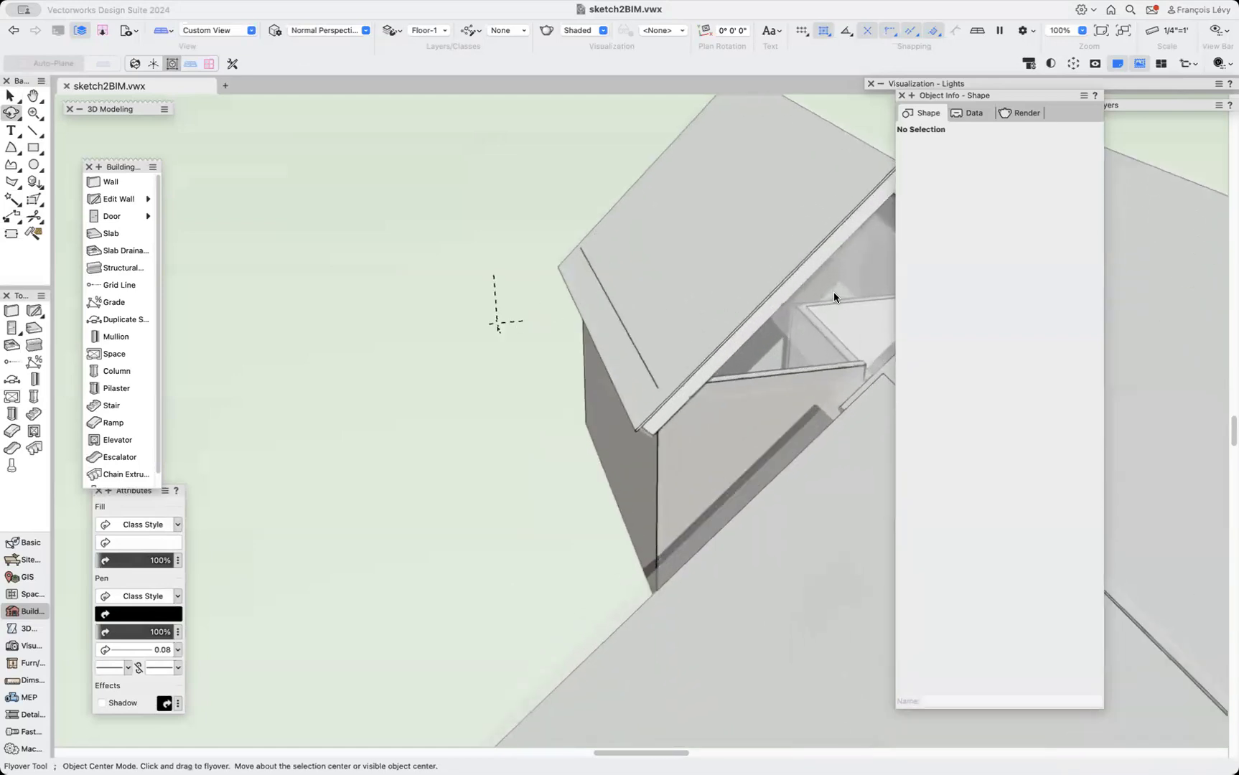
scroll(834, 291, up, 4)
scroll(705, 372, up, 3)
scroll(705, 373, down, 4)
scroll(705, 373, down, 5)
drag(707, 370, 721, 410)
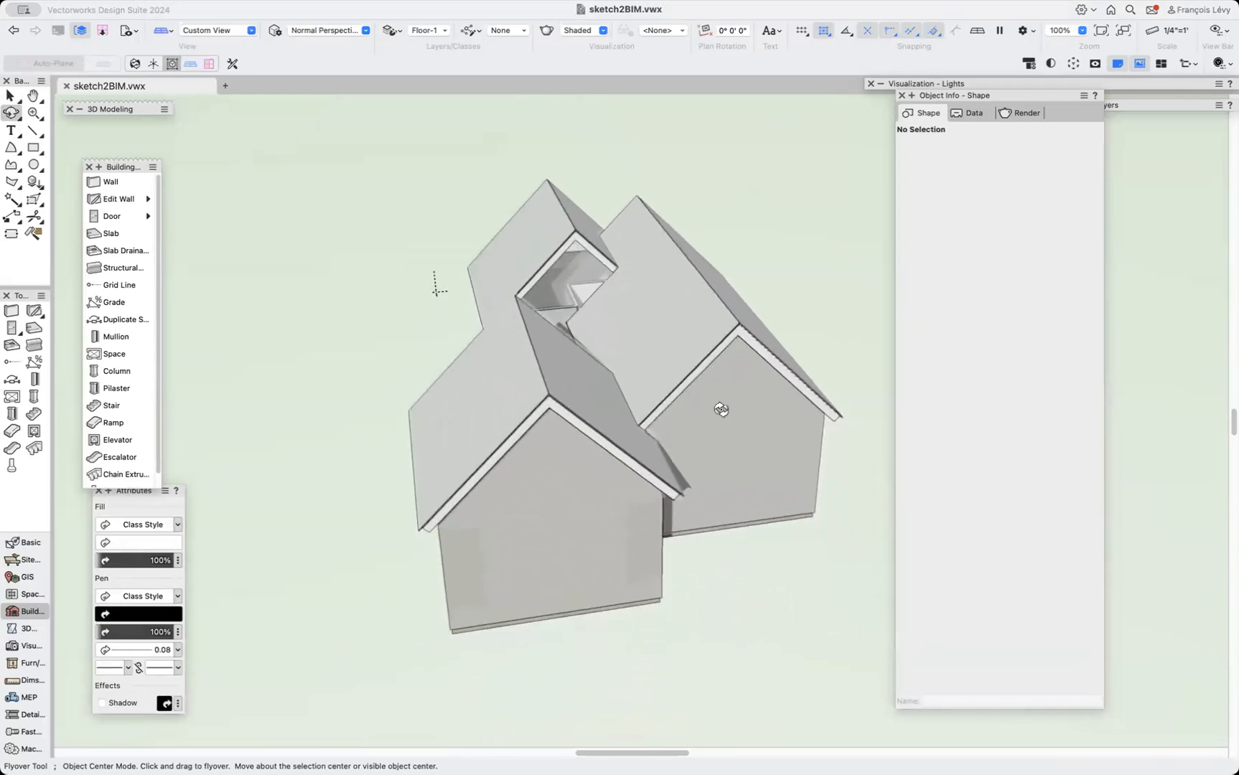
drag(807, 544, 639, 516)
drag(359, 481, 520, 502)
Choose the Window tool and place a window in a wing's long side wall at the sketched opening.
click(128, 204)
click(133, 216)
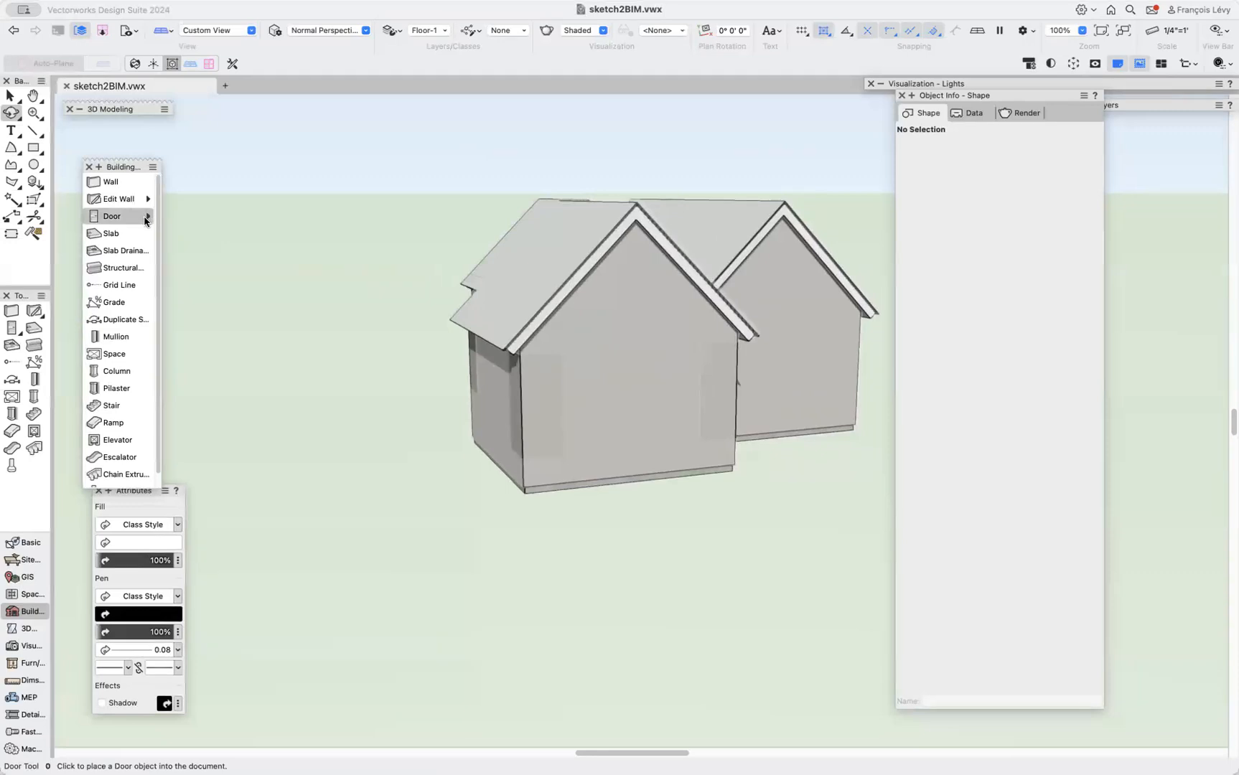
click(145, 220)
click(184, 232)
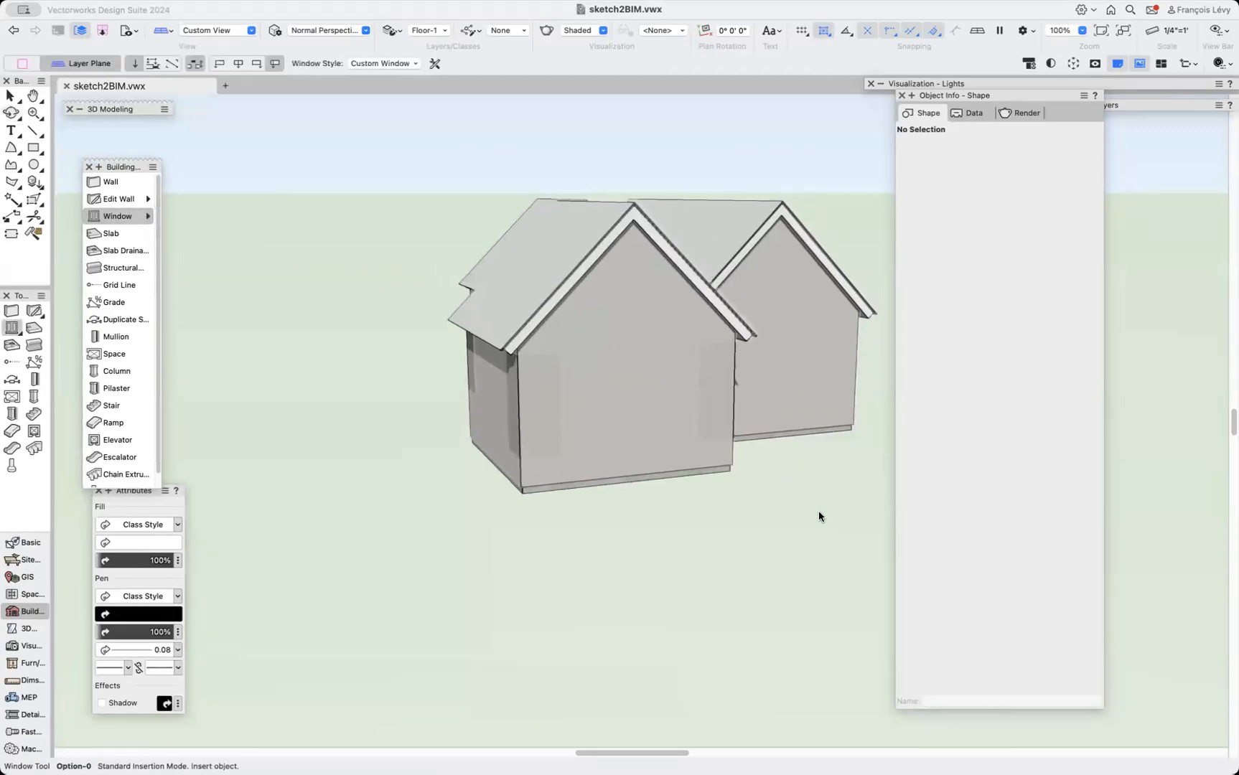
key(shift+c)
drag(805, 403, 646, 427)
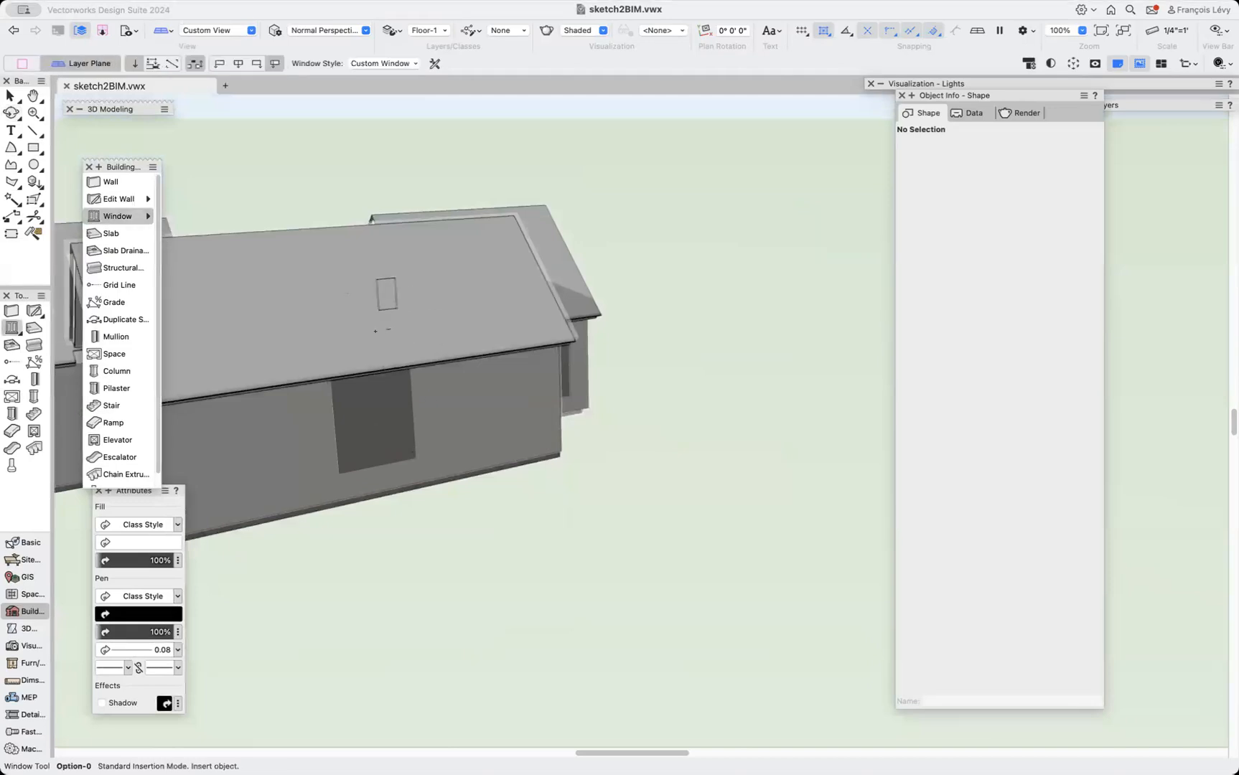
click(396, 431)
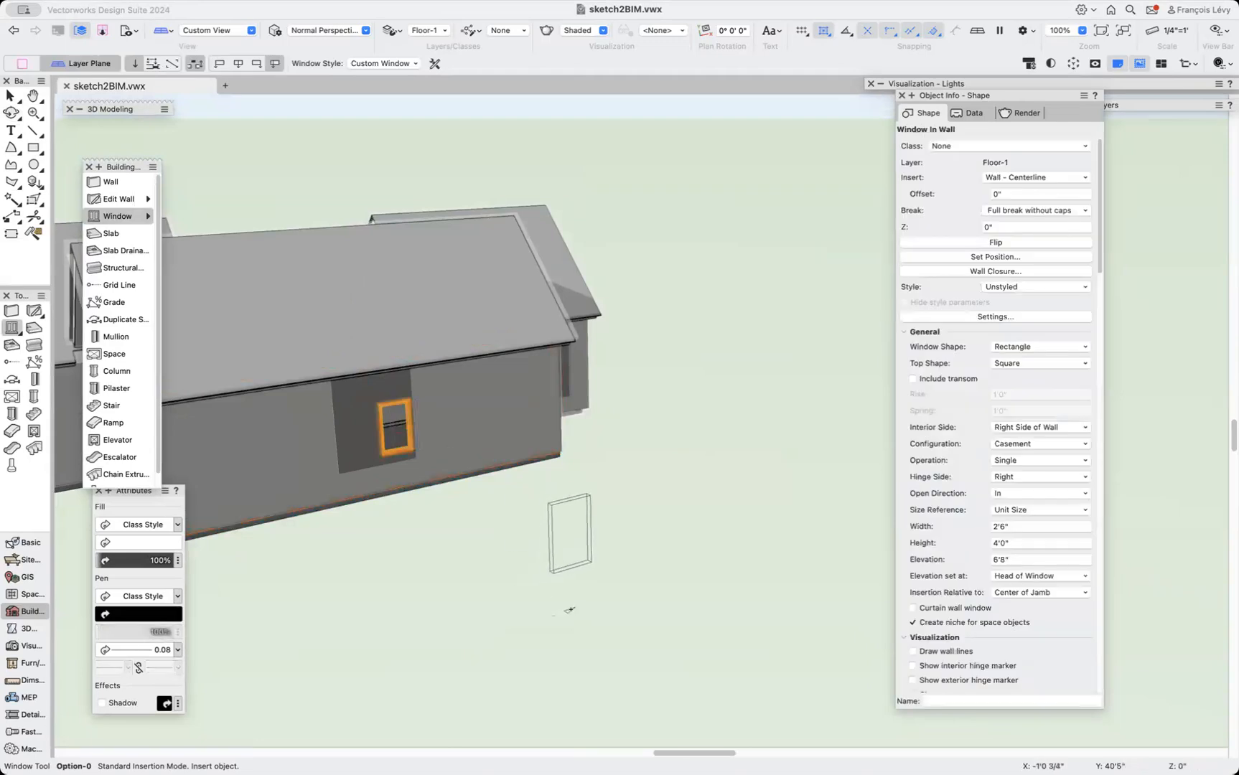
Resize the window by its corner handles to fill the sketched opening, about 6'0" wide and 7'0" high.
click(10, 96)
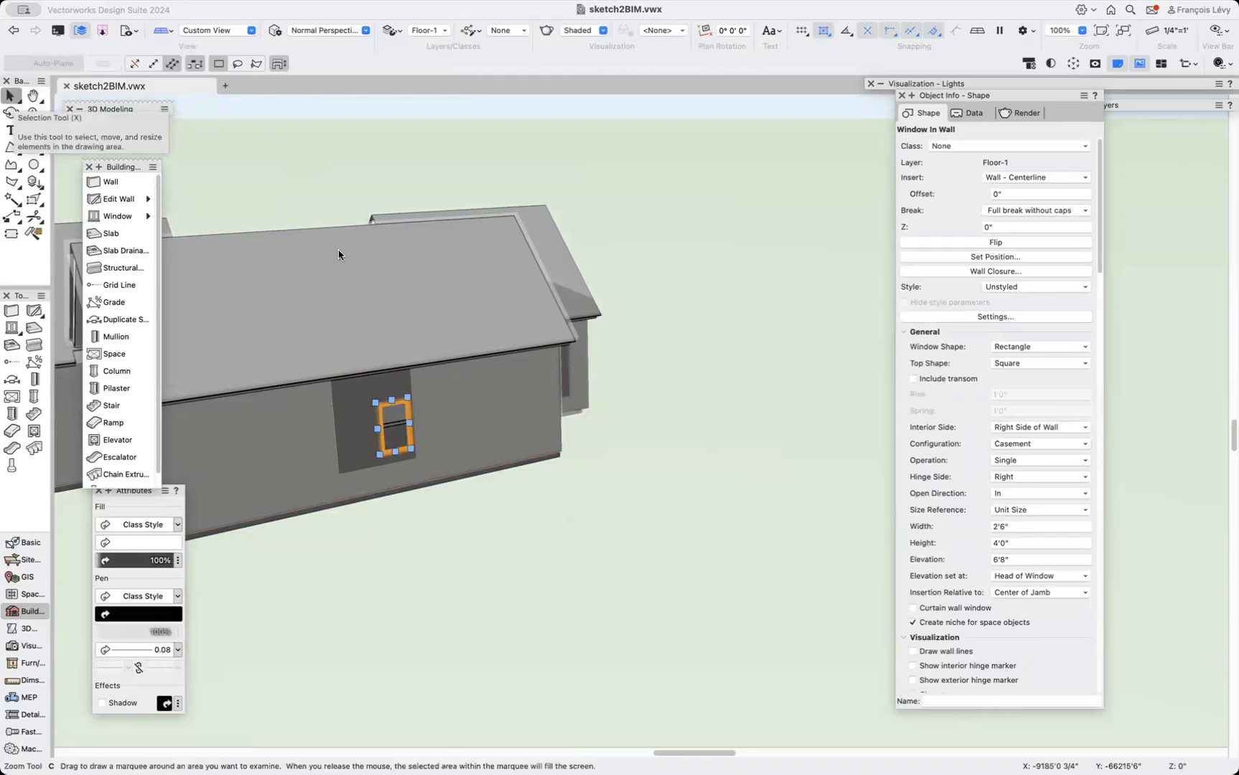
scroll(438, 514, up, 5)
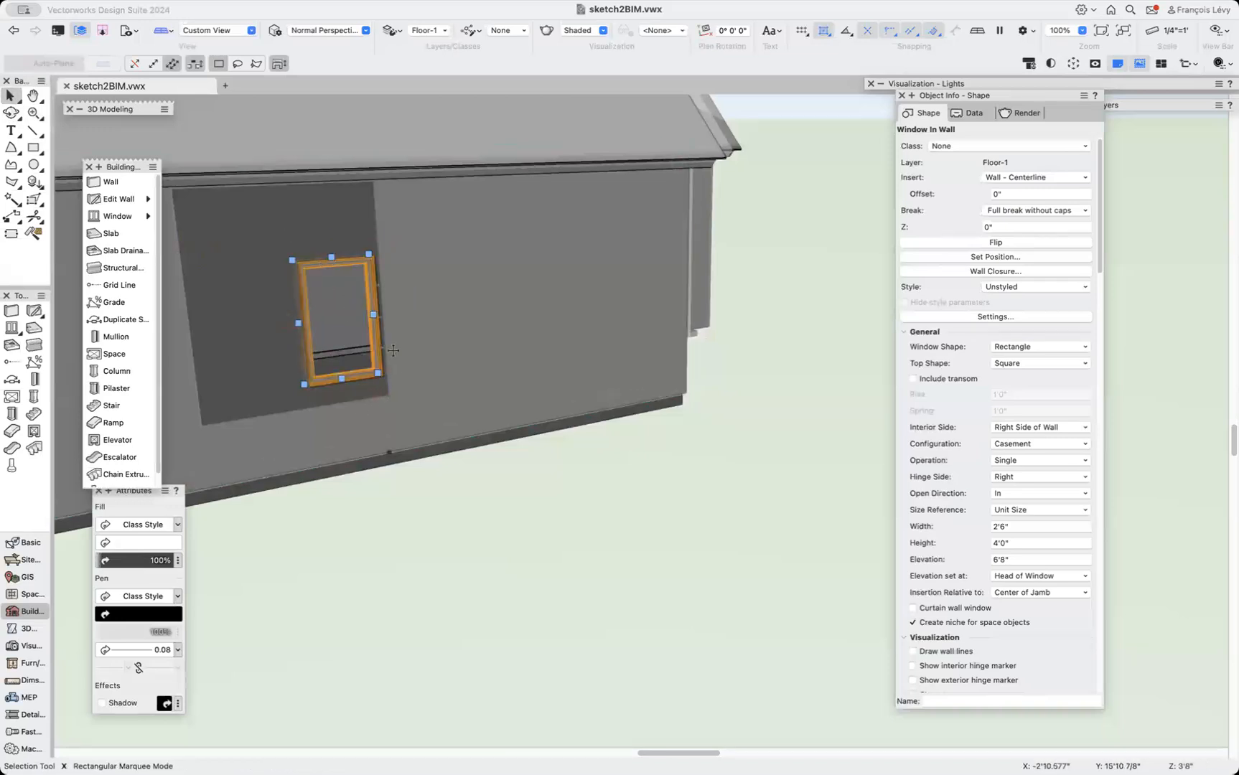
click(378, 373)
drag(394, 388, 384, 393)
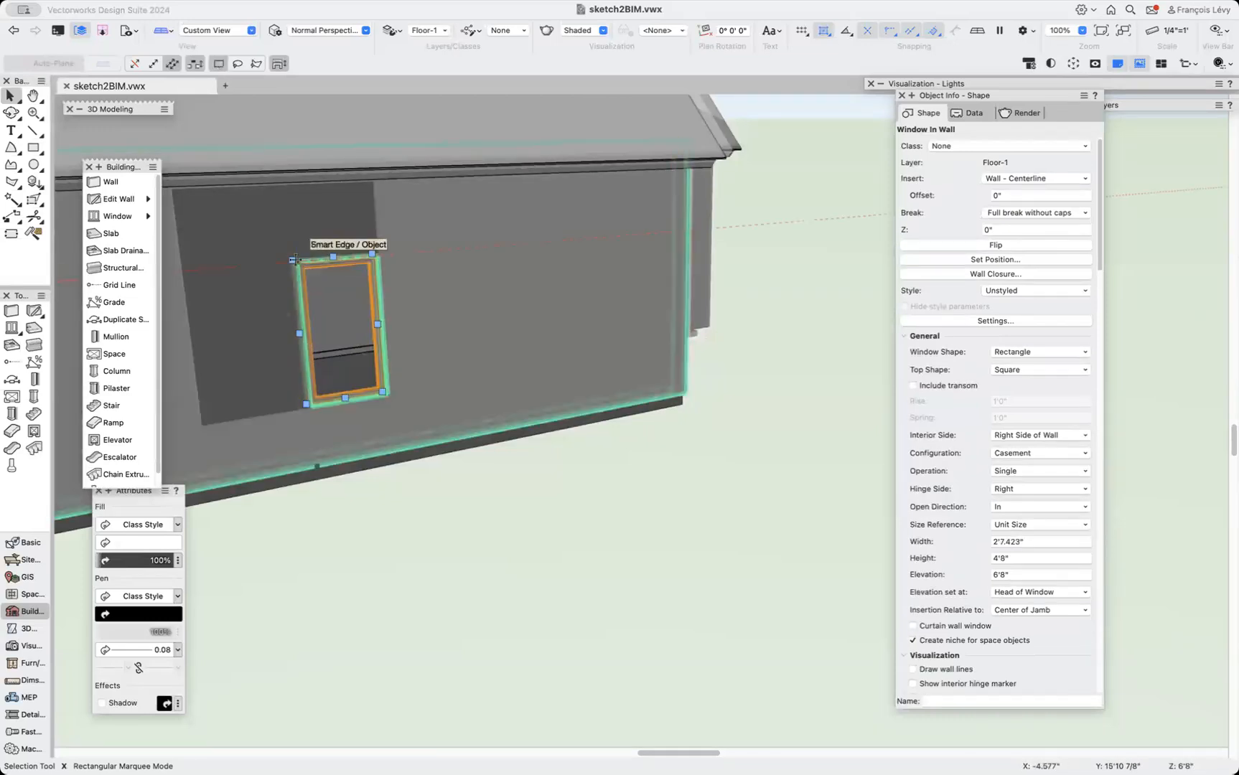
drag(292, 260, 167, 188)
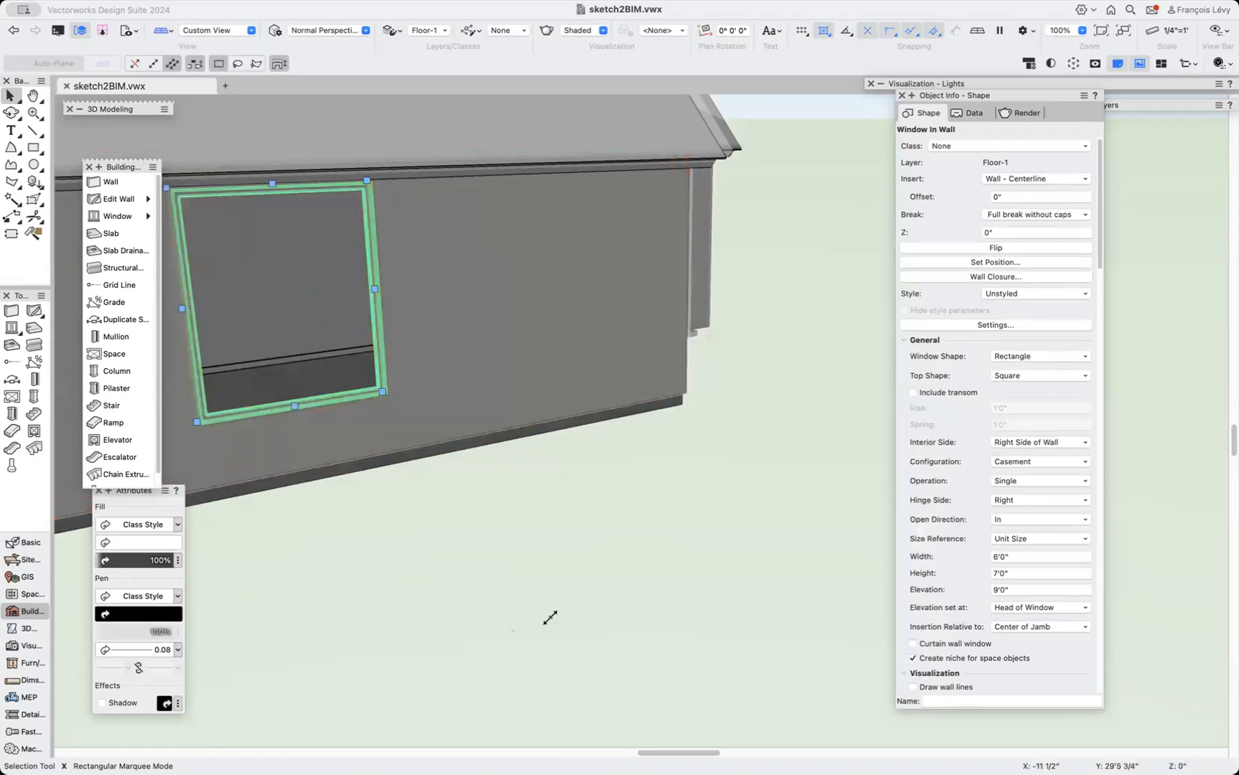
scroll(601, 506, down, 5)
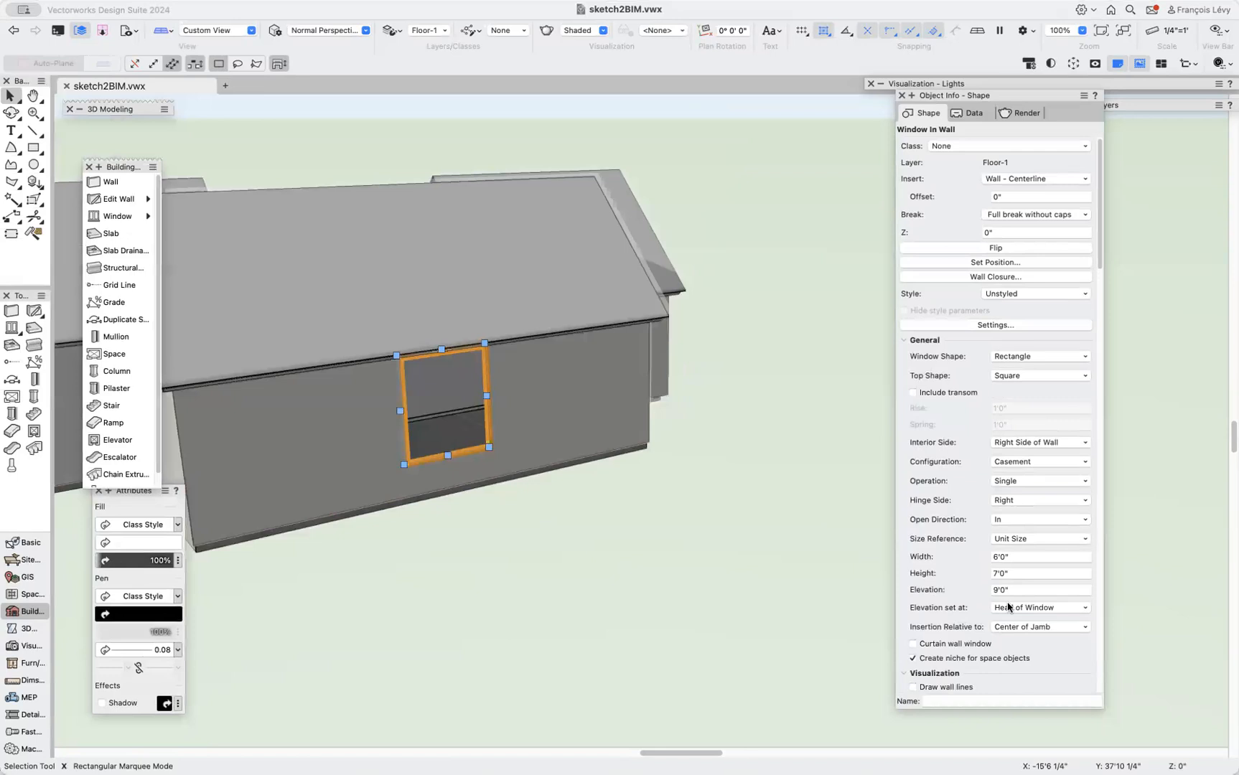
Set the window's operation to Bi-Part.
click(1028, 463)
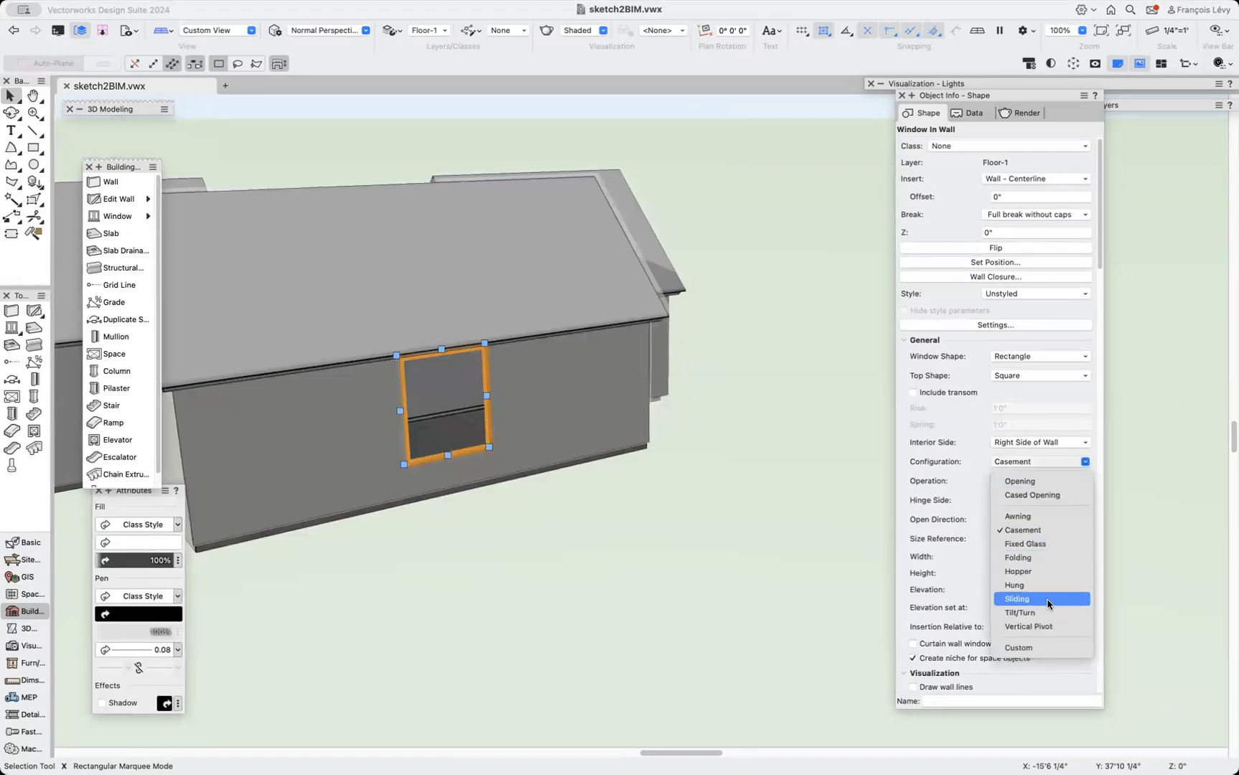
click(898, 521)
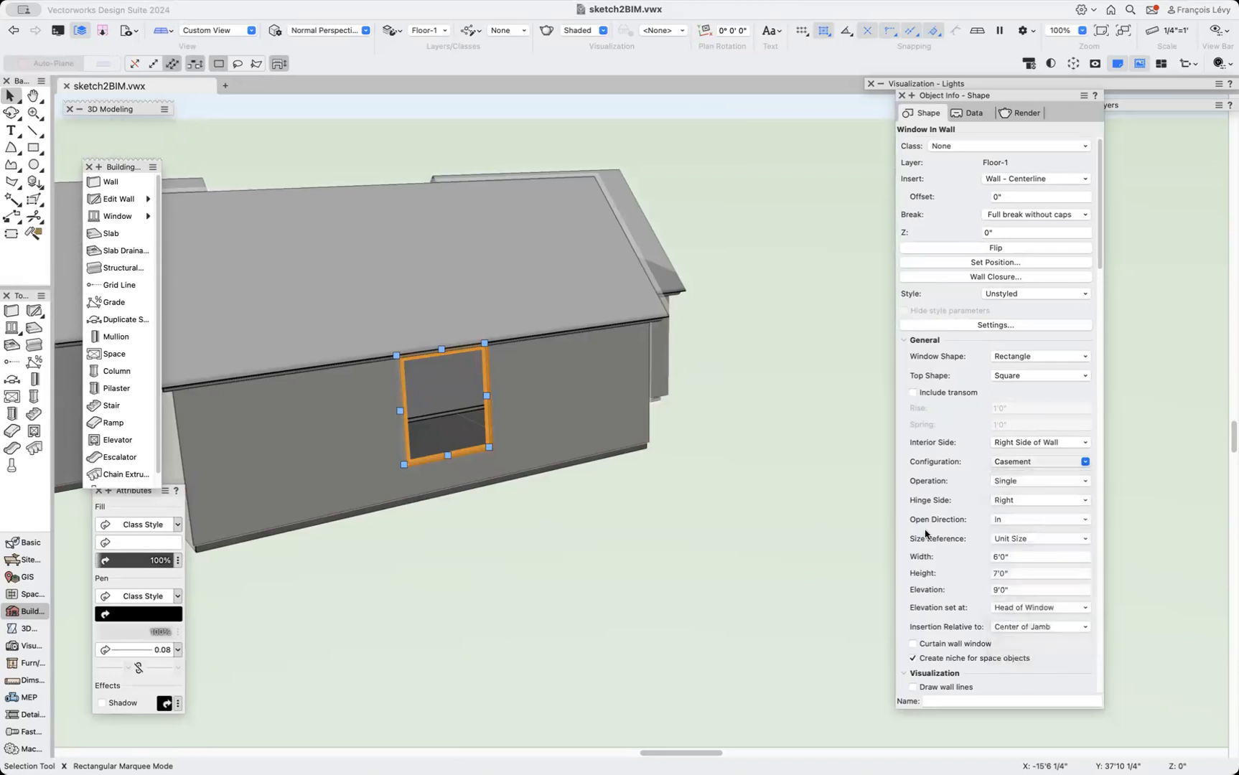
click(1016, 481)
click(1022, 498)
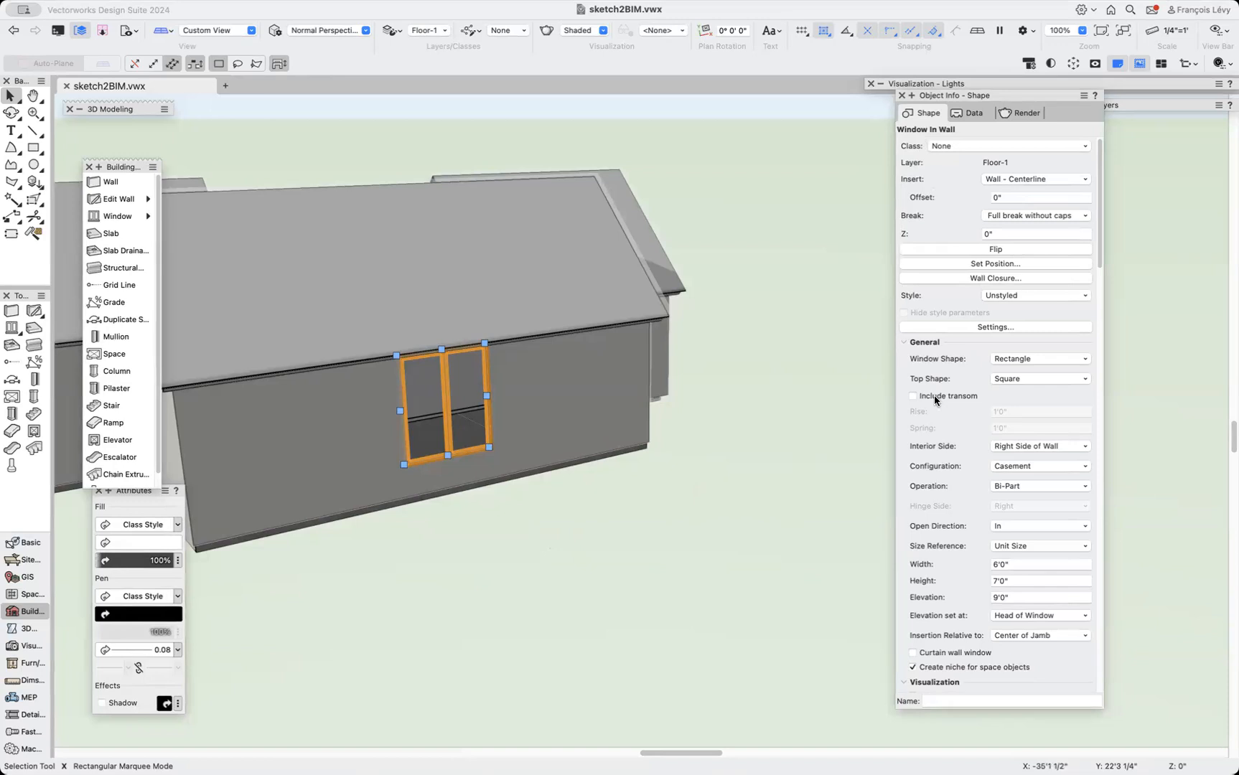
Try to set the window's height to 5'.
click(1013, 583)
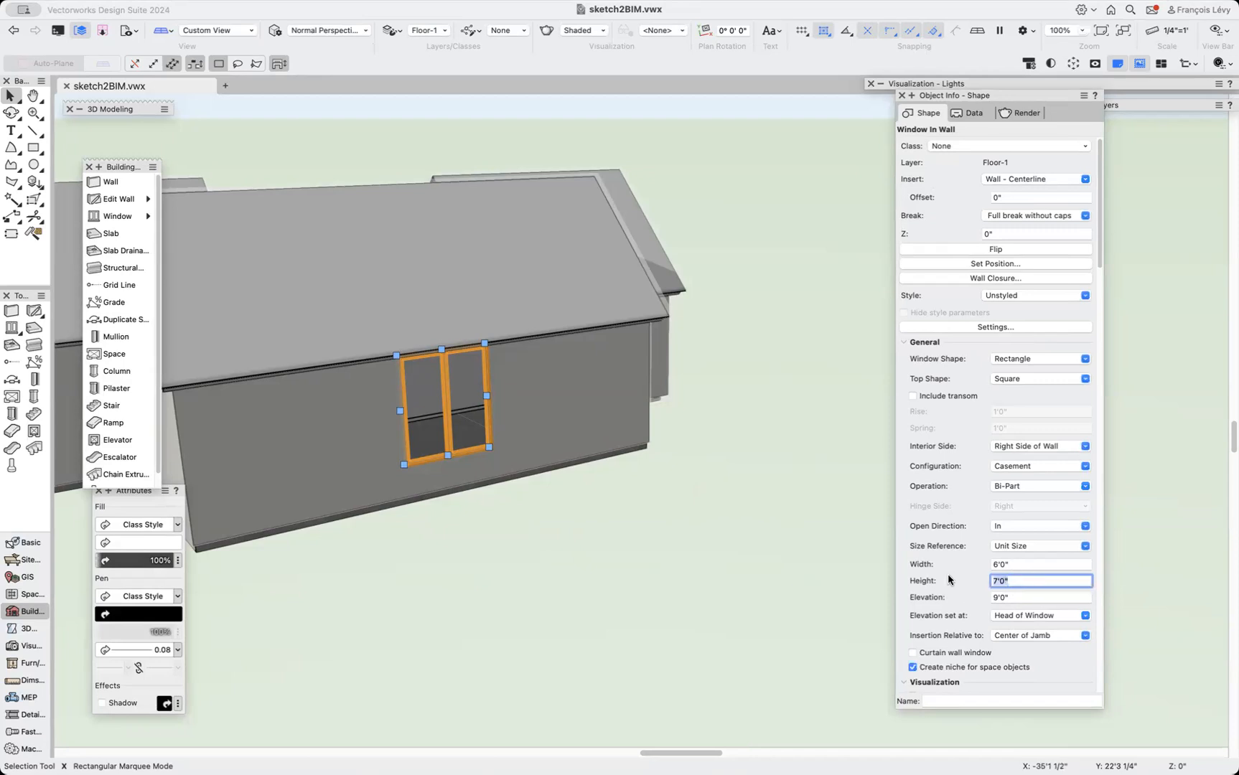
text(5')
key(Return)
click(460, 459)
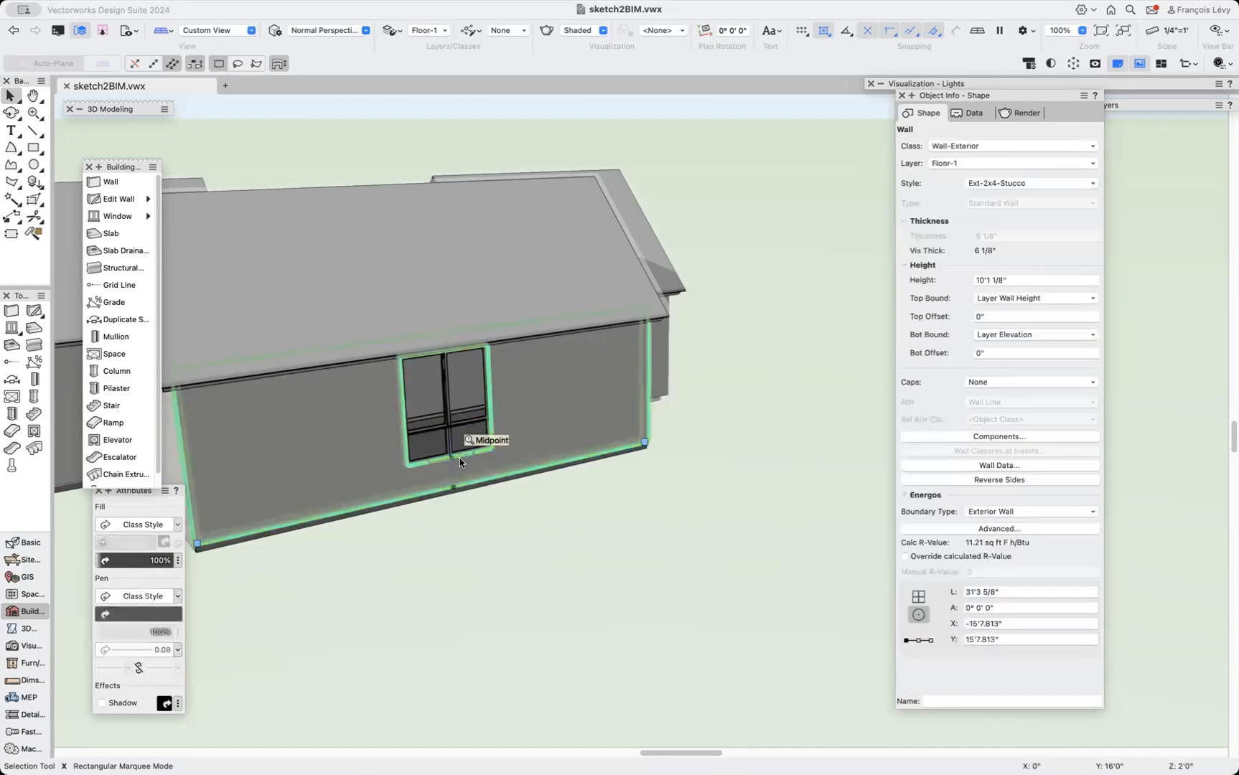
click(460, 457)
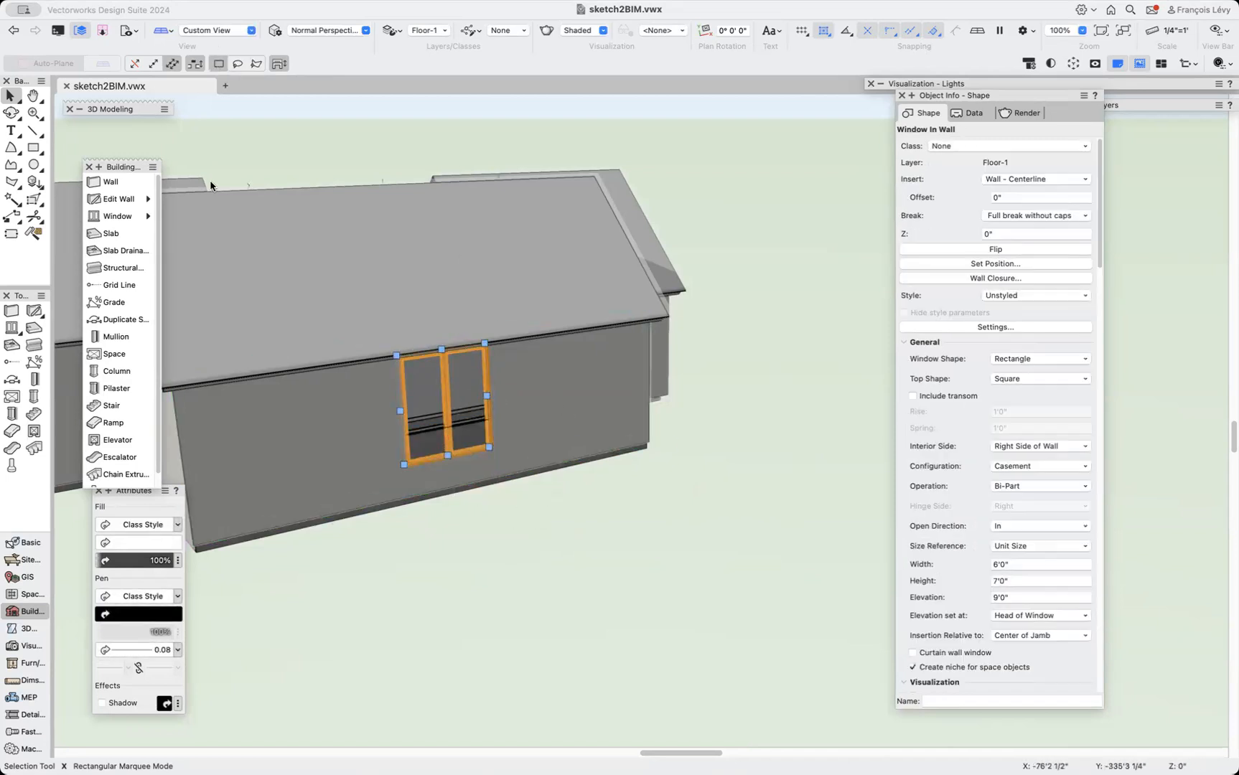
drag(440, 348, 494, 510)
scroll(489, 421, up, 5)
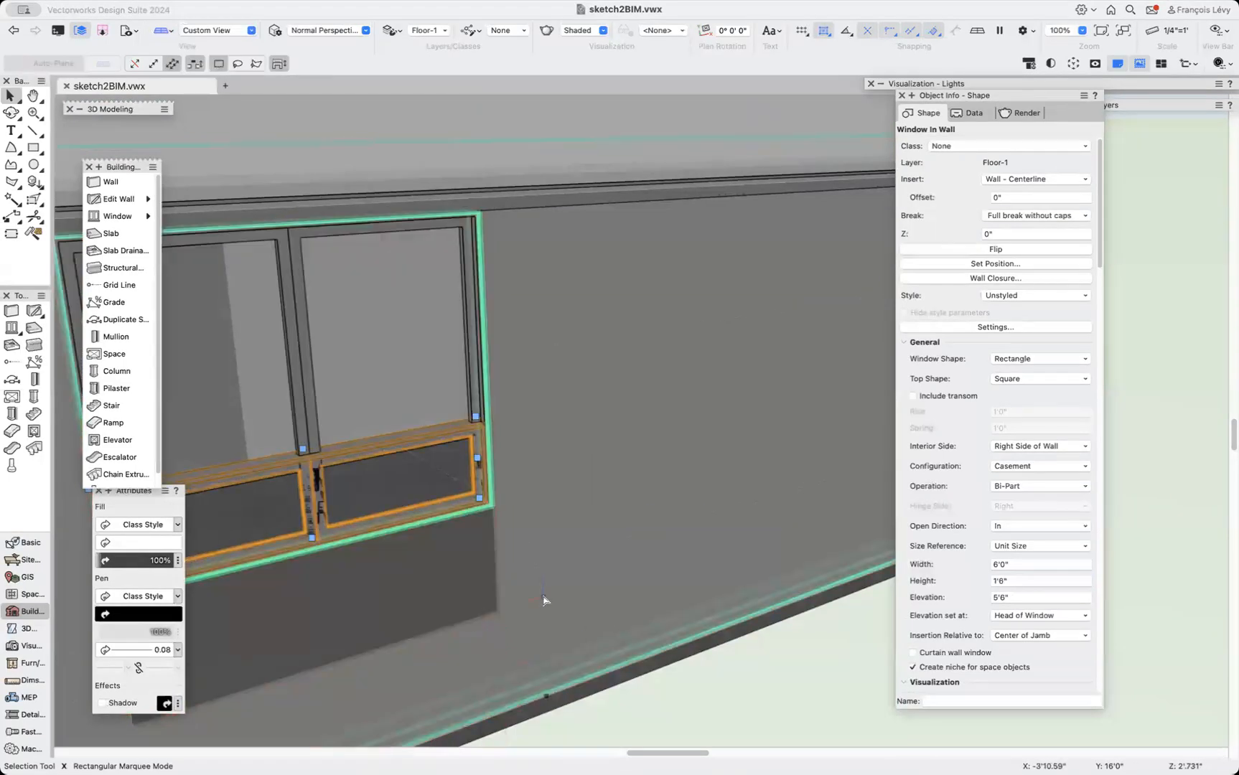
key(super+z)
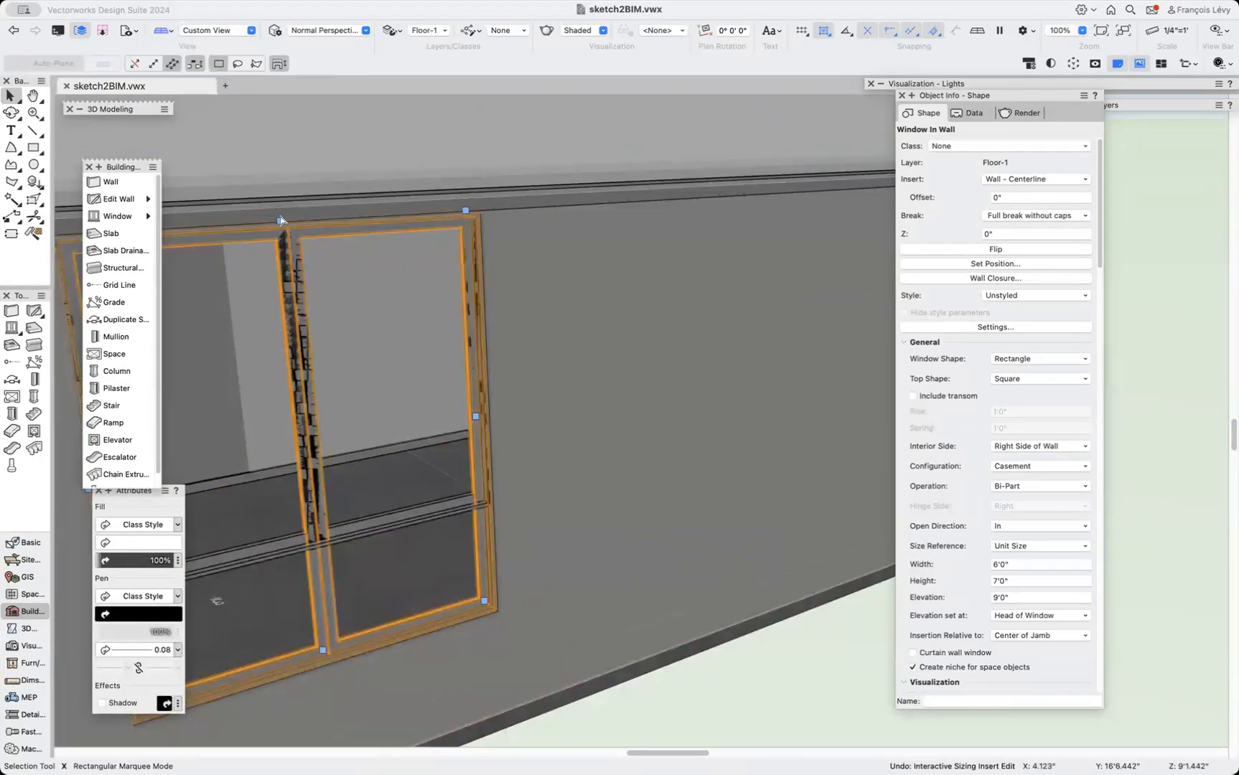
Resize the overlapping window copy into a 2'0" high window below the main window, with its head at 4'0".
drag(280, 218, 424, 526)
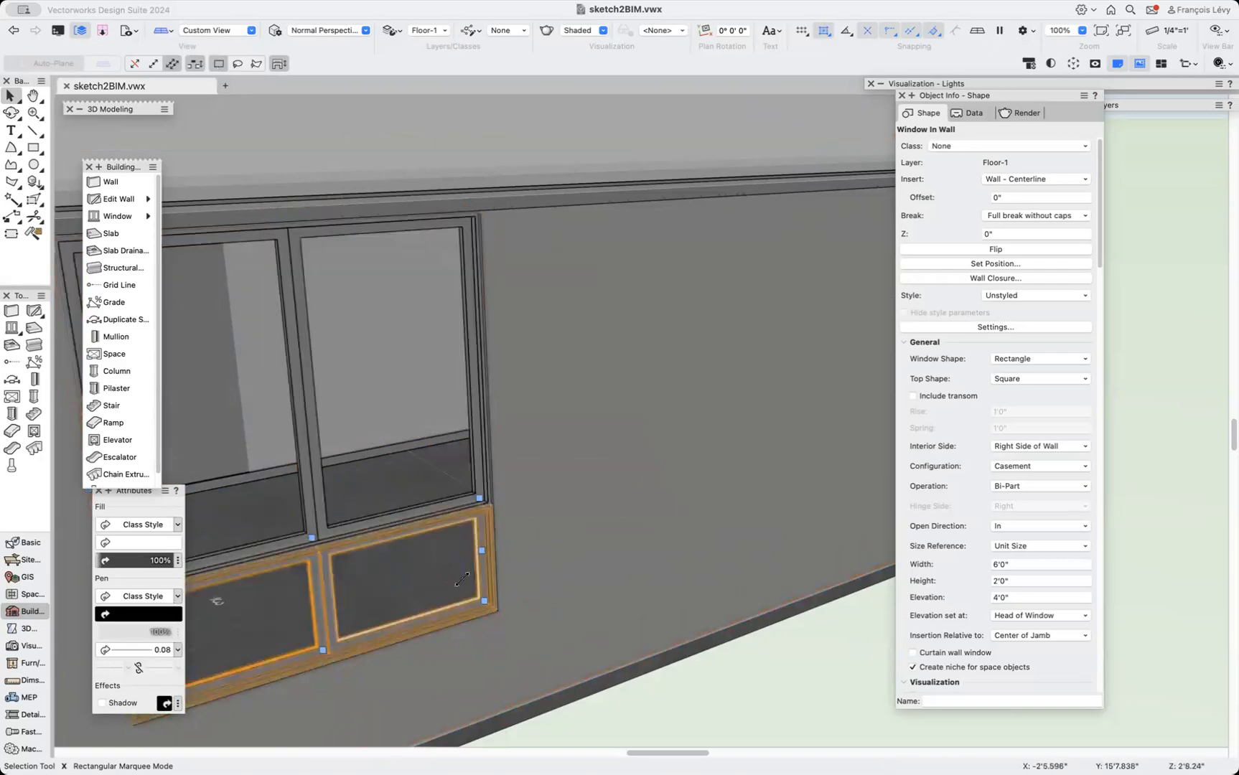
ctrl+middle_drag(470, 712, 587, 599)
scroll(586, 599, down, 8)
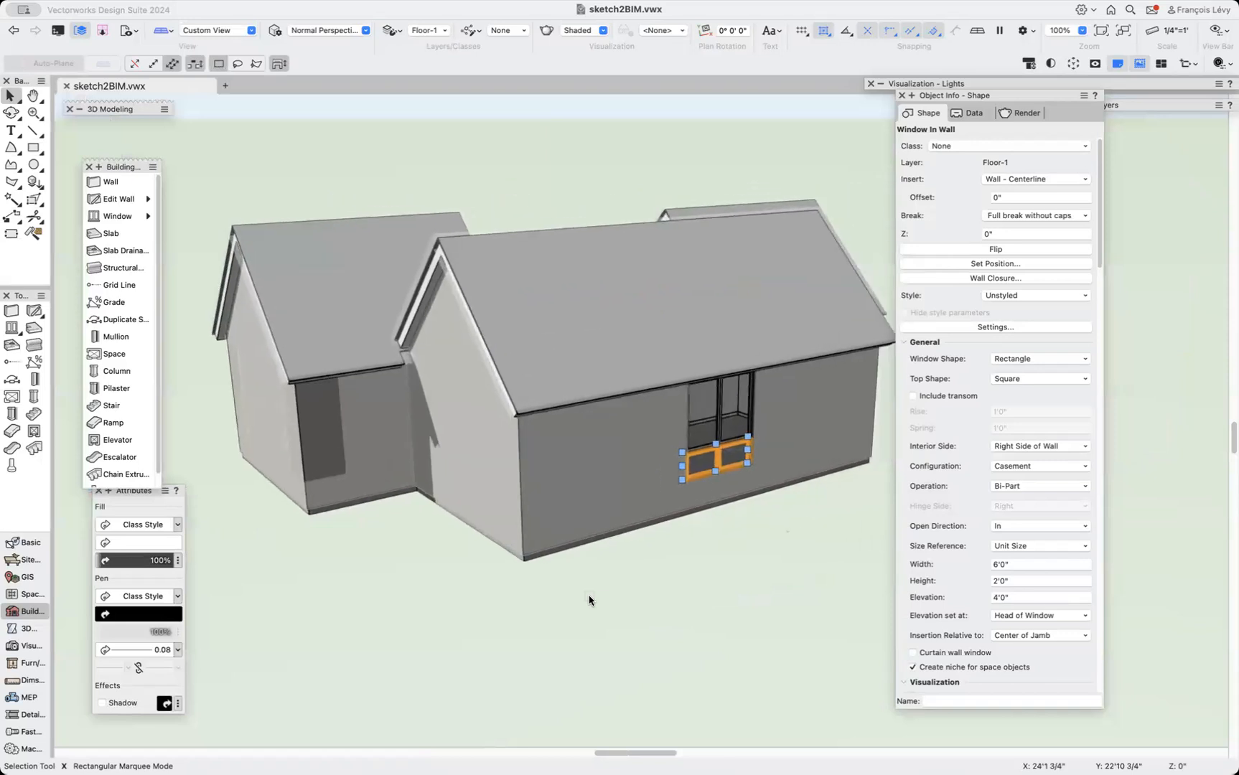
Orbit to a frontal view and zoom in to inspect the stacked windows in the wall.
click(704, 565)
ctrl+middle_drag(701, 563, 711, 442)
key(c)
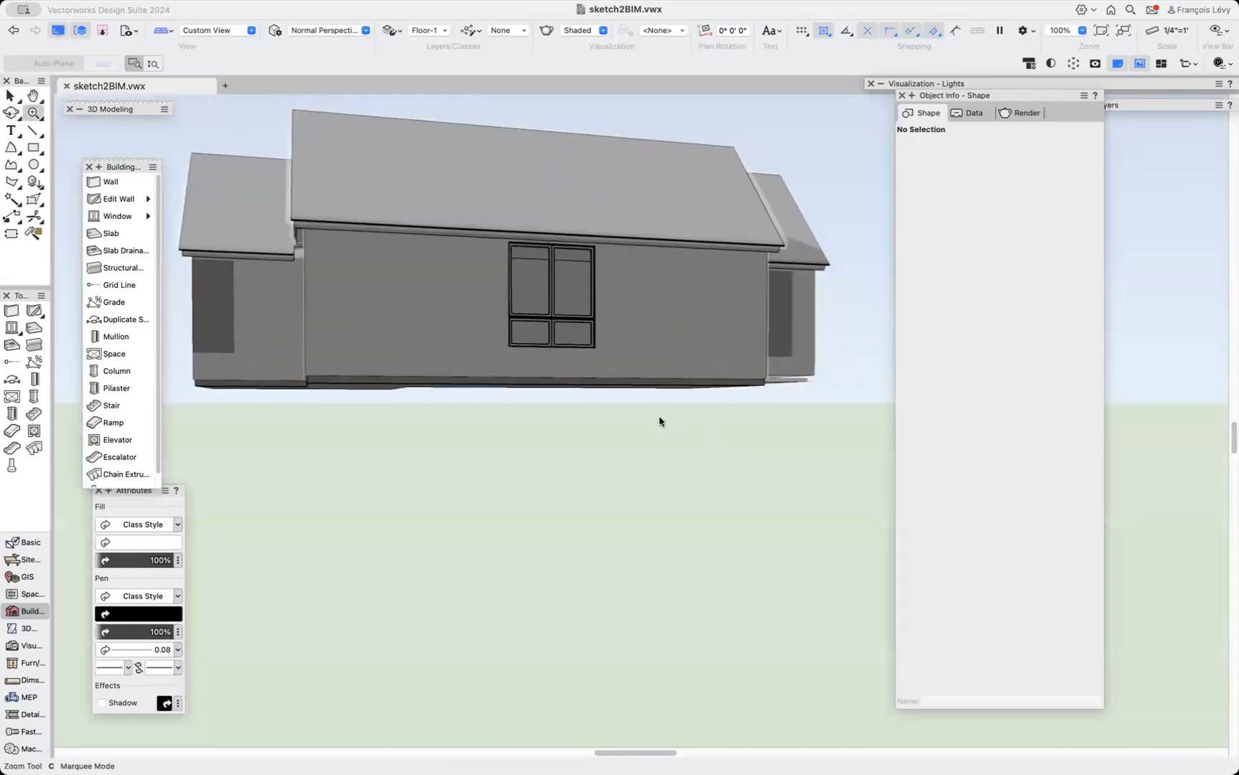
drag(649, 406, 495, 242)
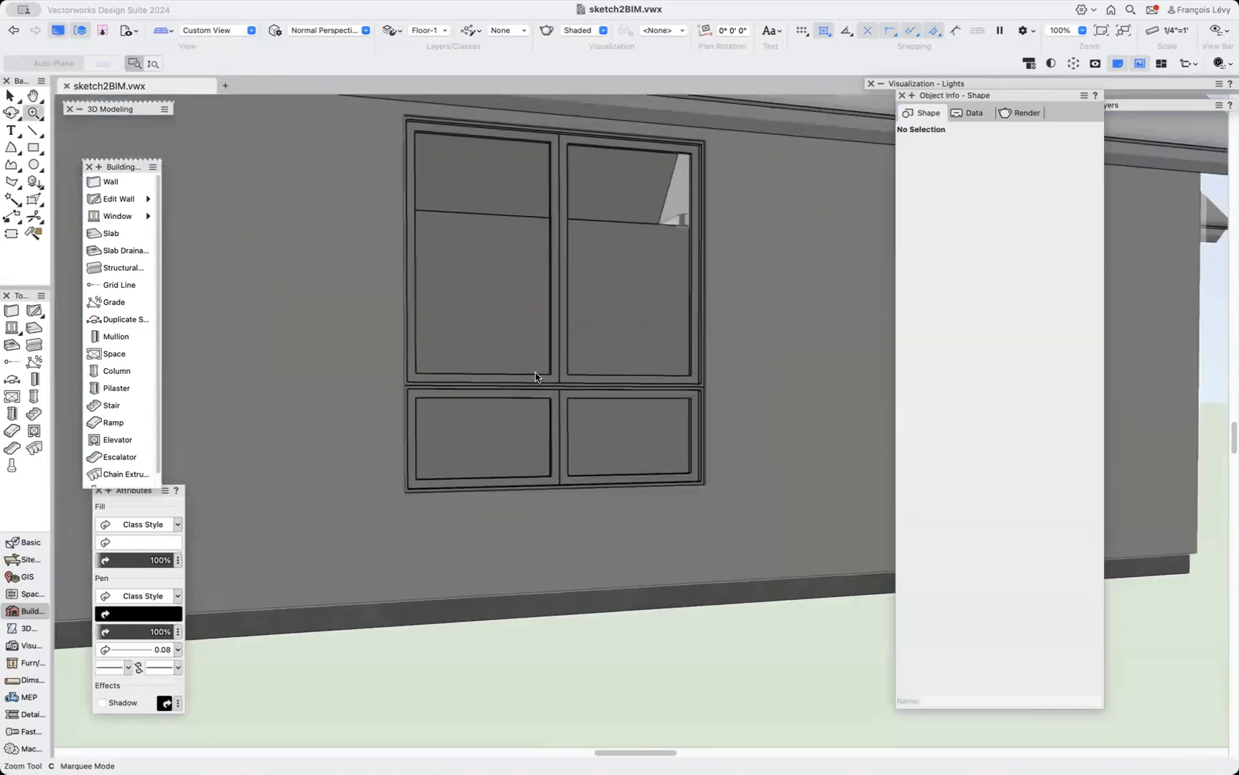
key(x)
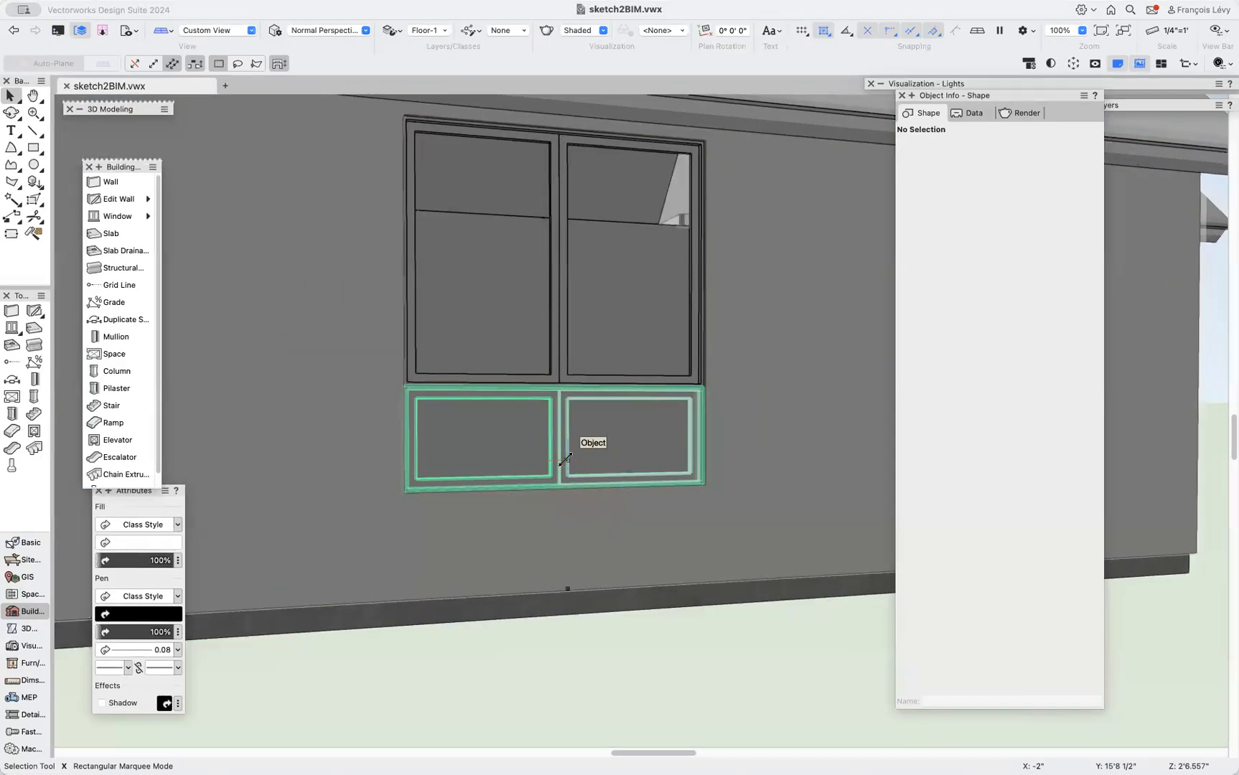
scroll(566, 459, down, 5)
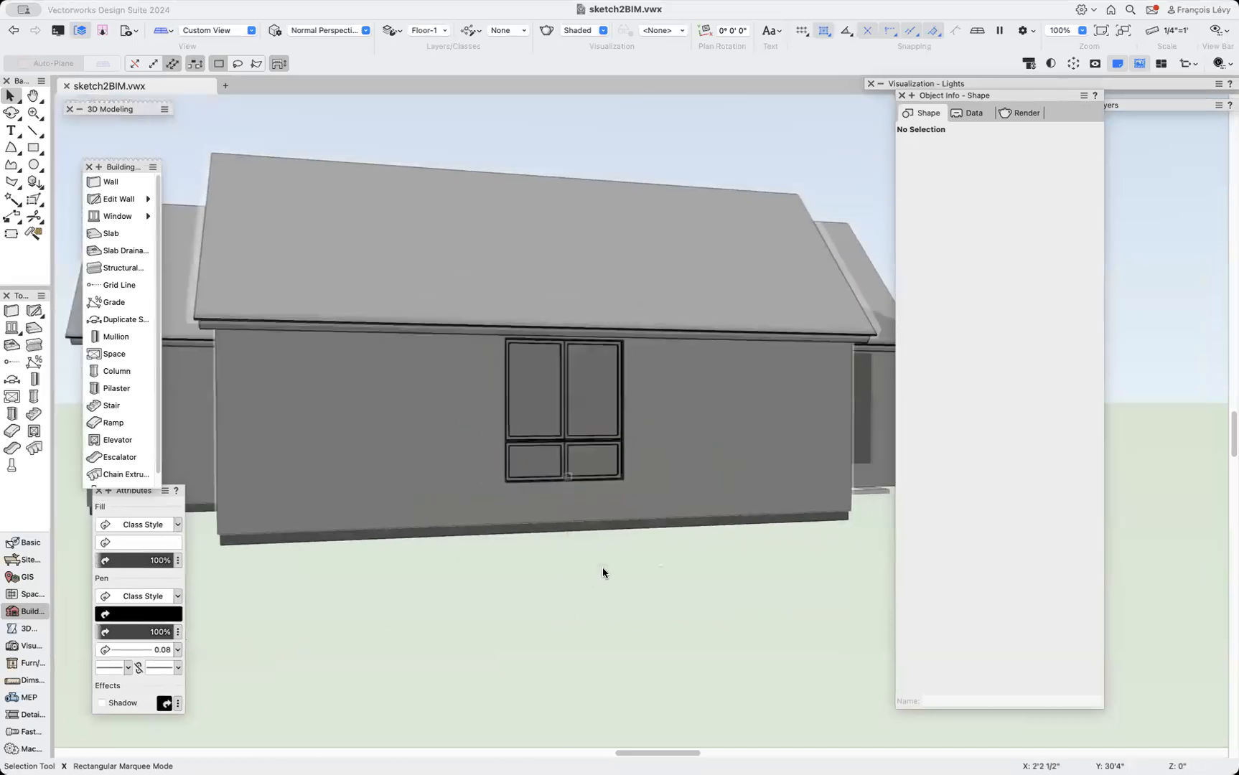
Orbit to the gable wing and insert a window into its gable-end wall.
key(shift+c)
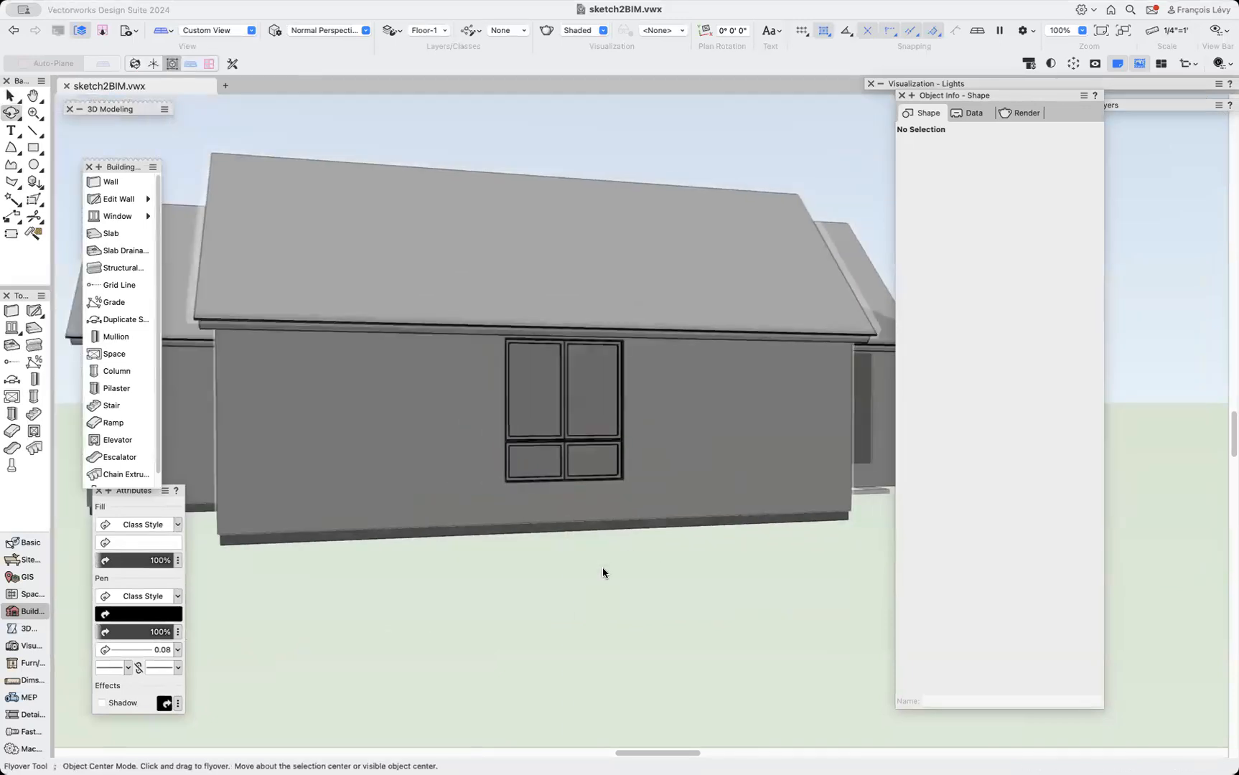
drag(779, 529, 869, 537)
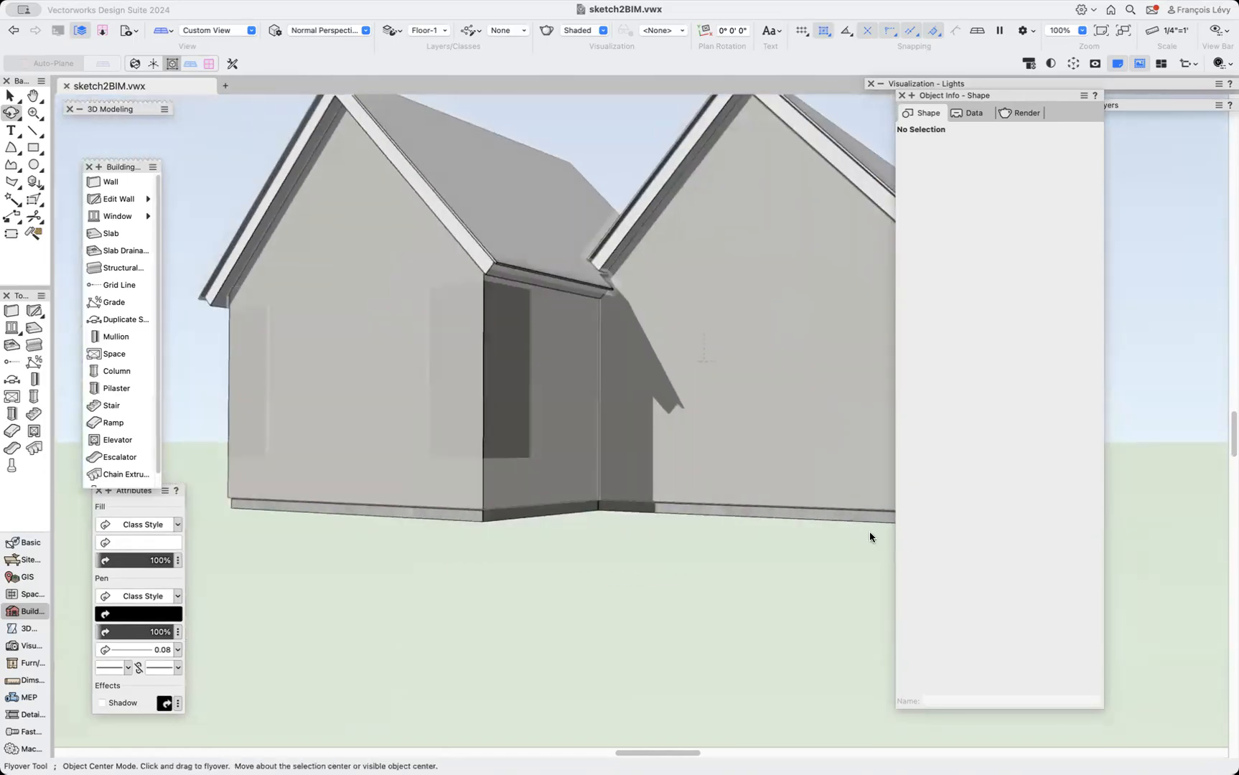
click(117, 216)
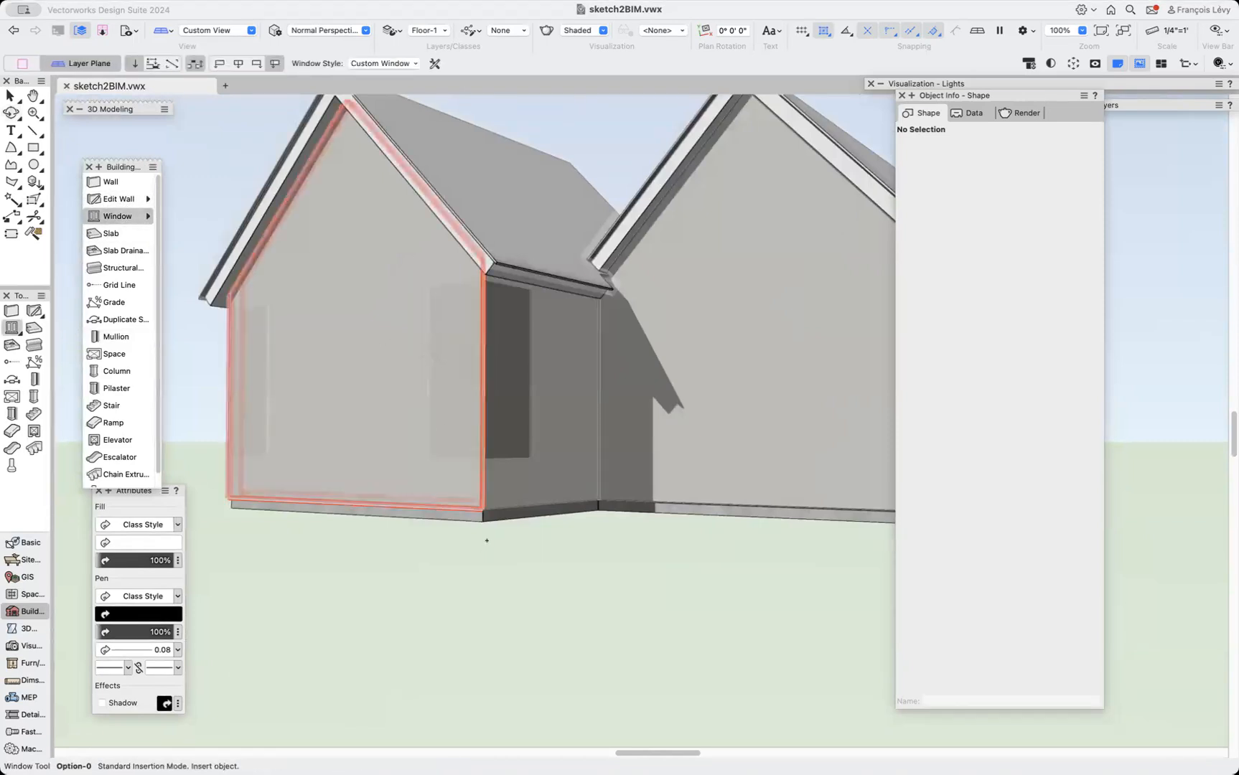
click(443, 377)
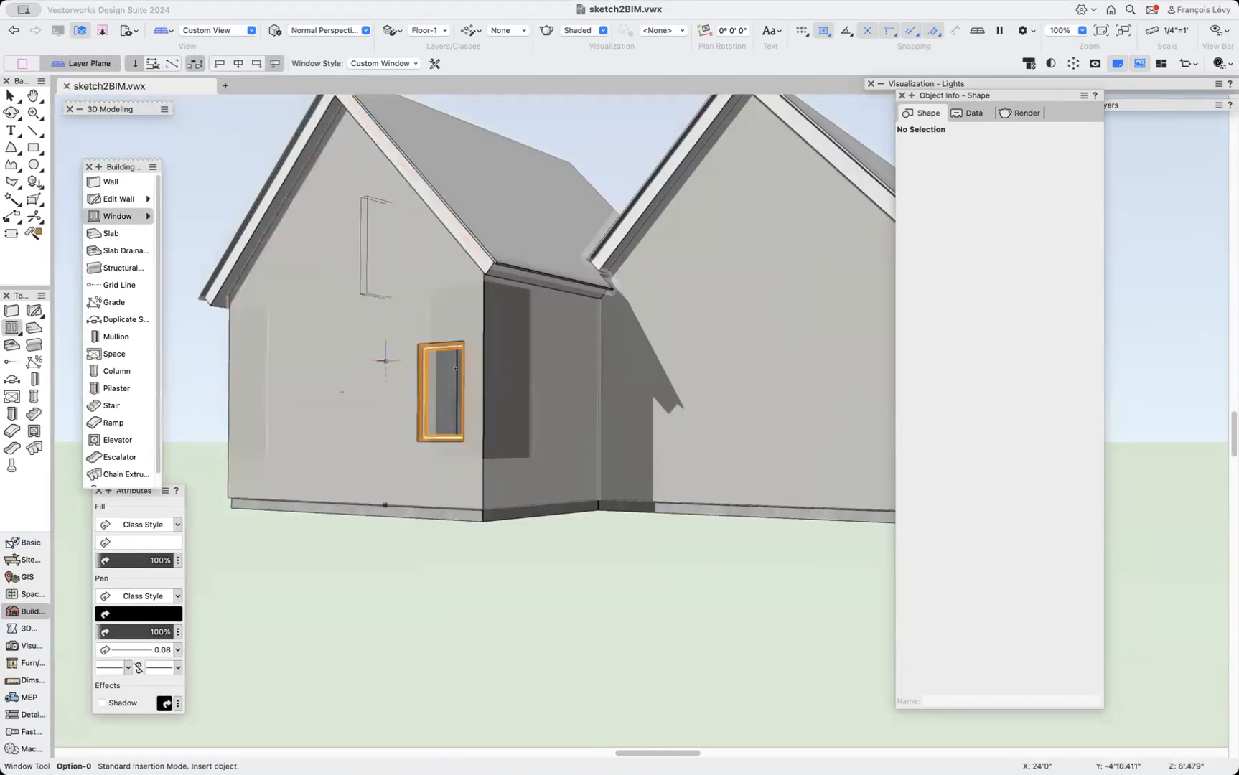
Stretch the new window to 7'0" high with its head at 9'0".
key(x)
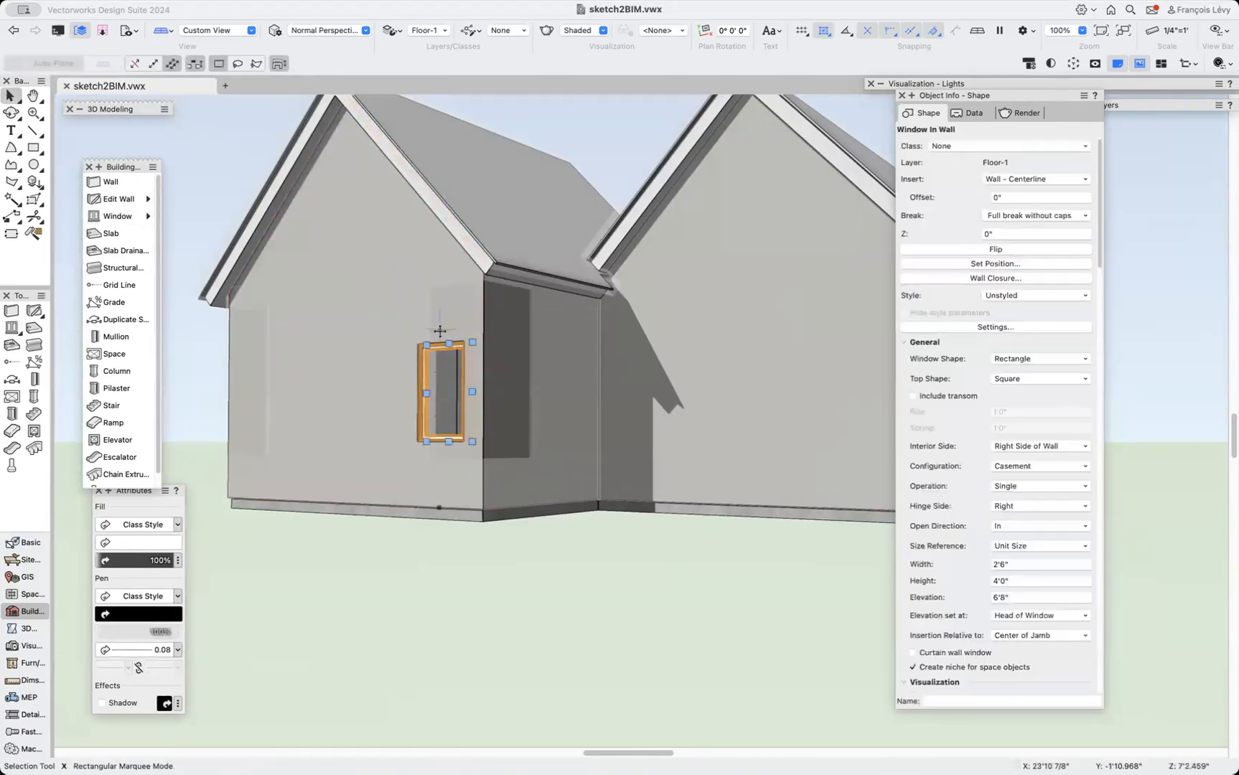
drag(450, 340, 424, 283)
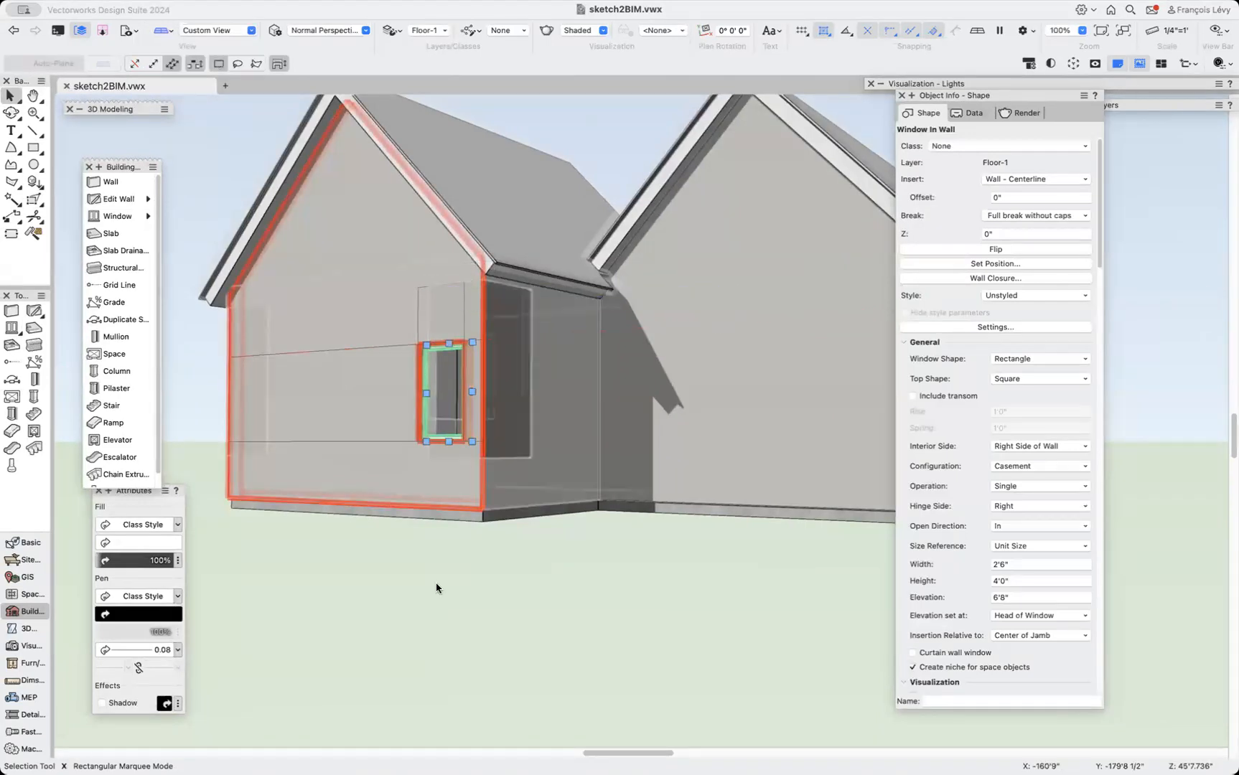
drag(449, 442, 534, 452)
drag(426, 374, 436, 290)
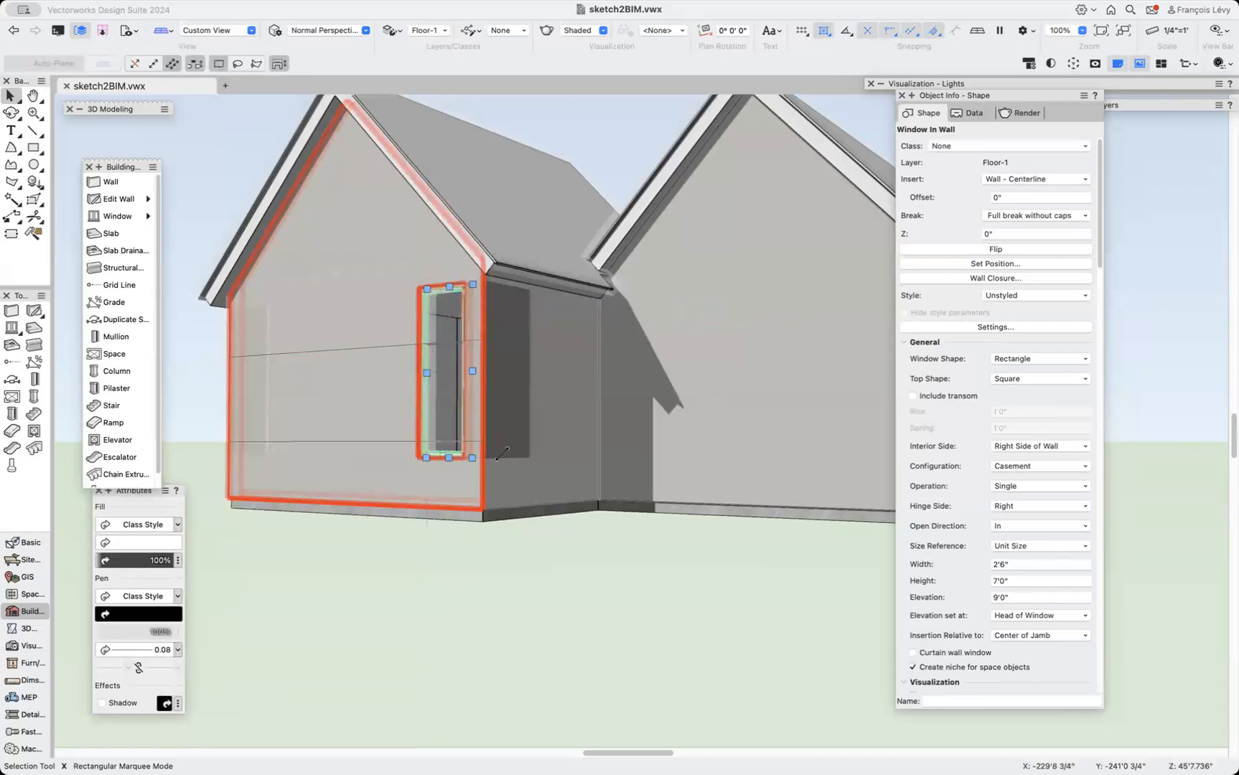
Move the window to the wall's corner and make it a corner window with a Corner Post condition.
drag(448, 372, 491, 371)
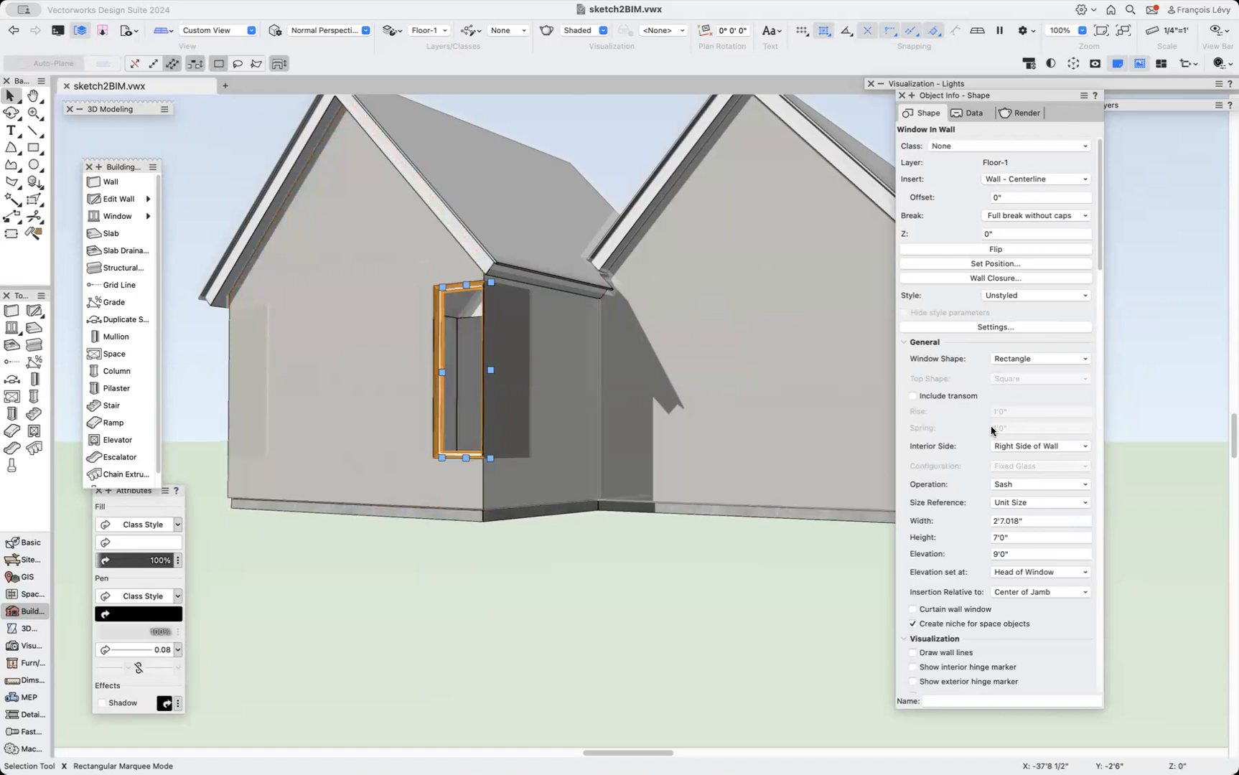
scroll(991, 429, down, 2)
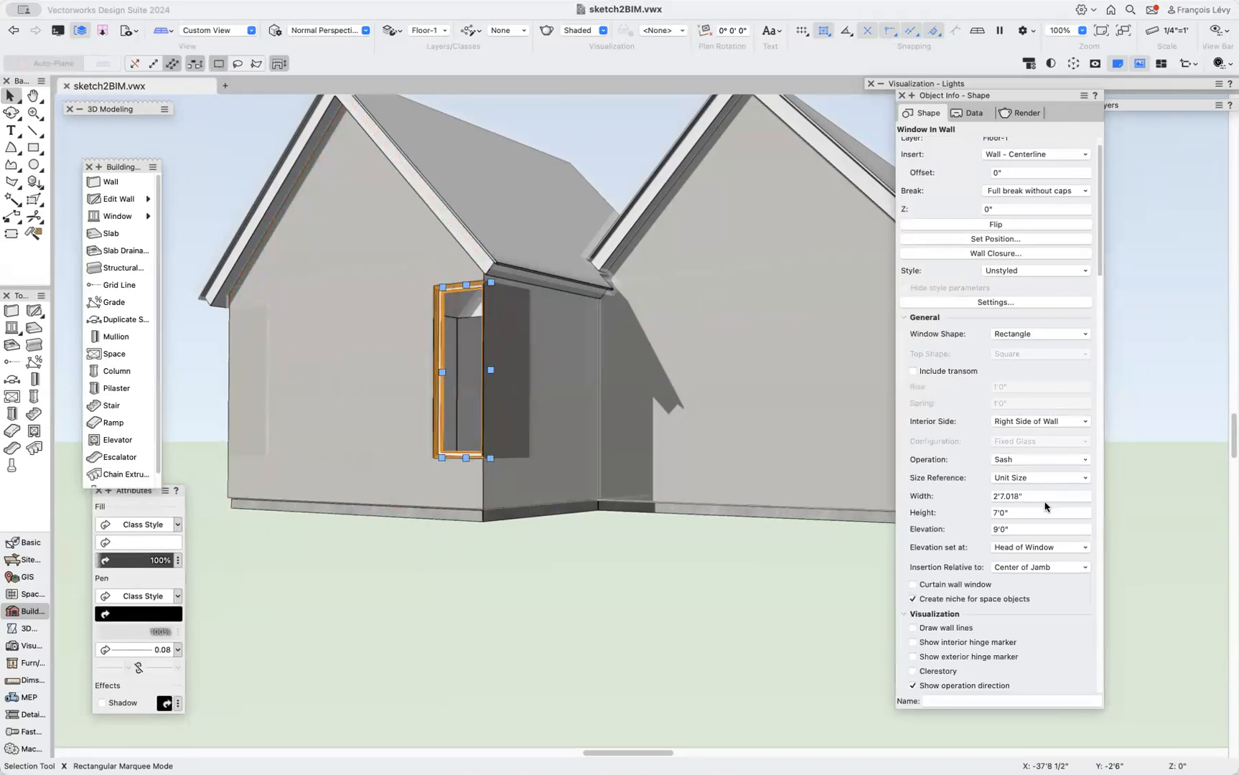
scroll(958, 651, down, 10)
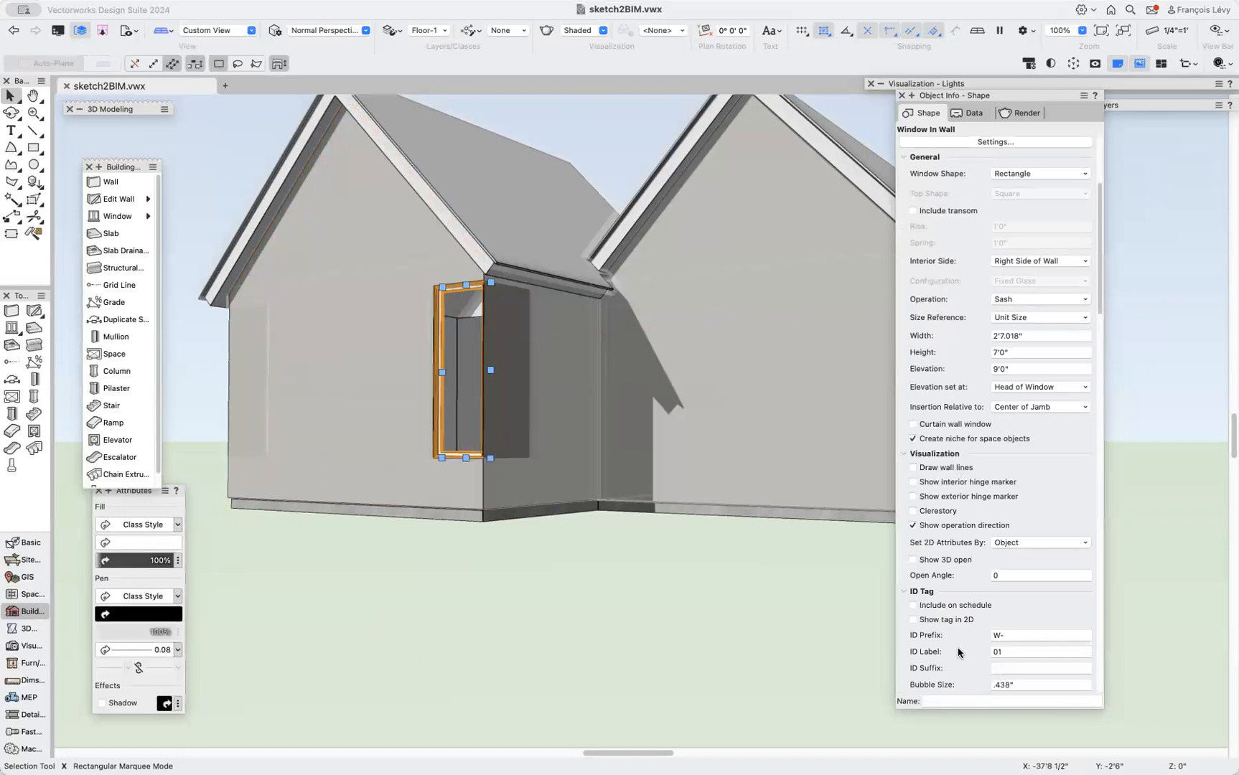
scroll(958, 652, down, 10)
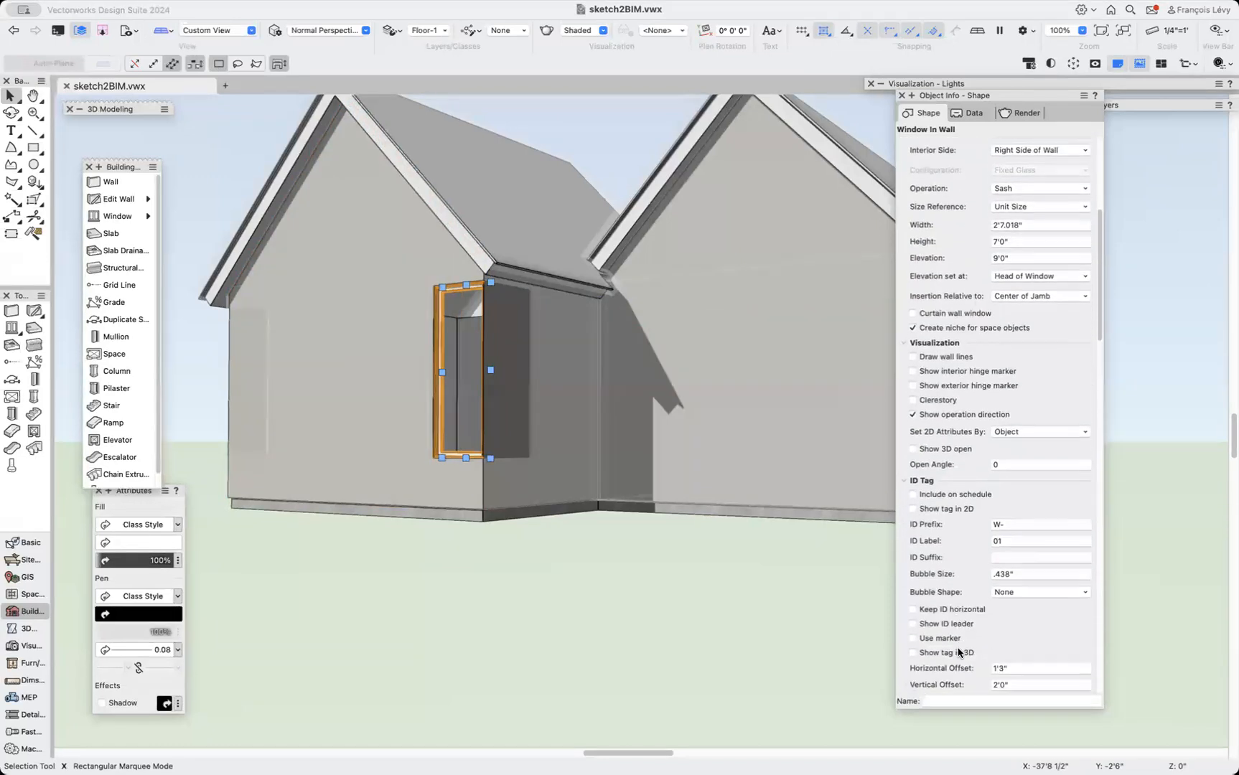
scroll(958, 652, down, 2)
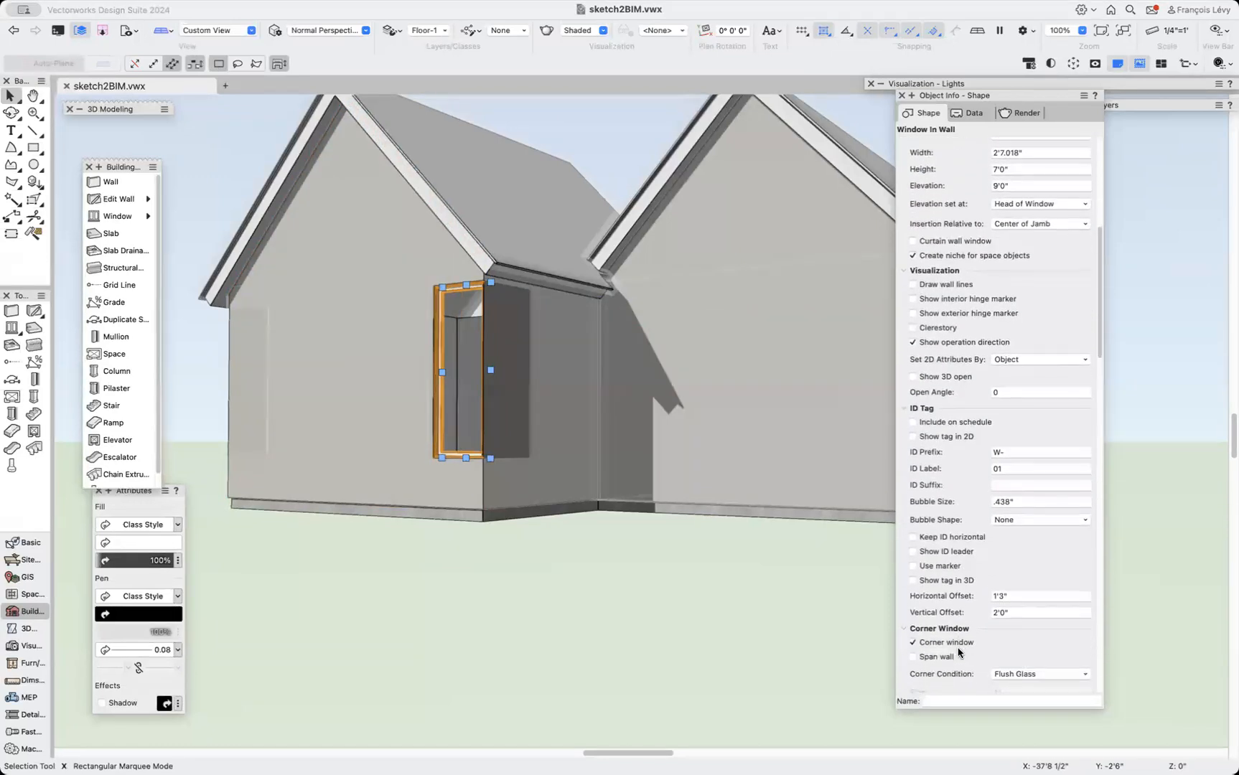
click(913, 643)
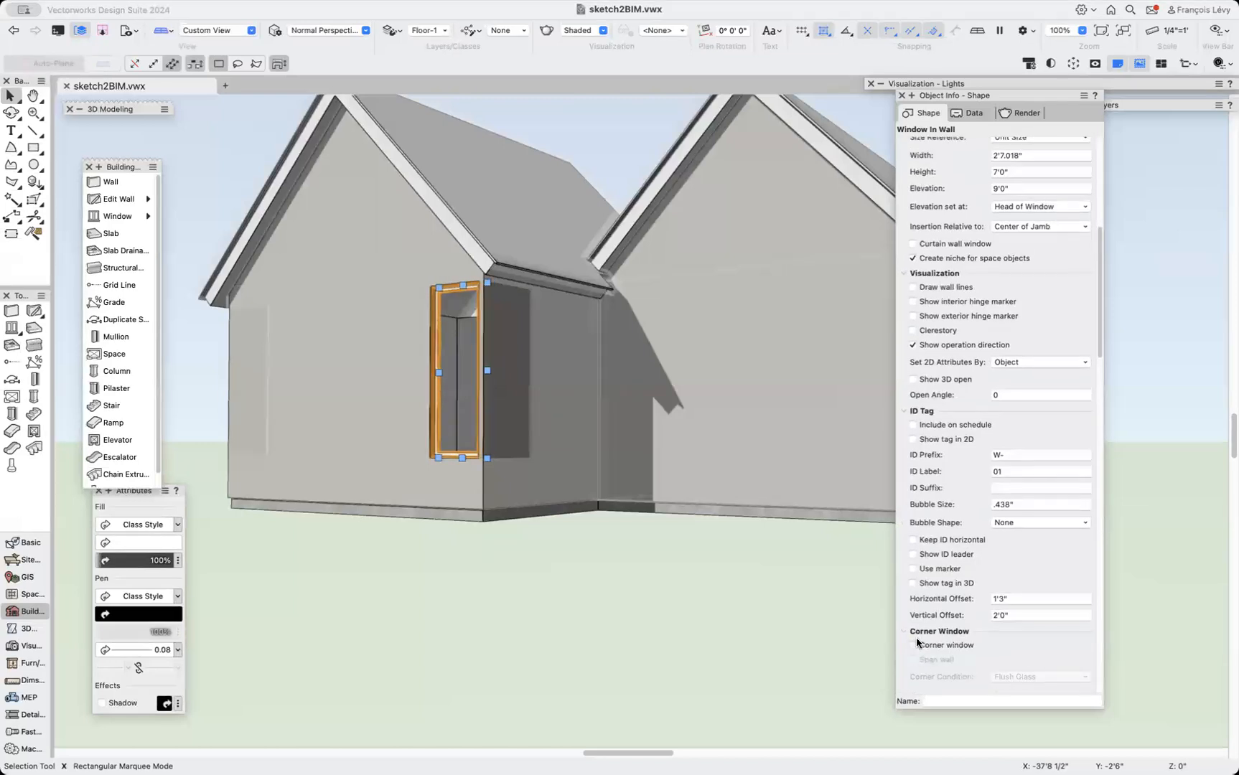
click(914, 641)
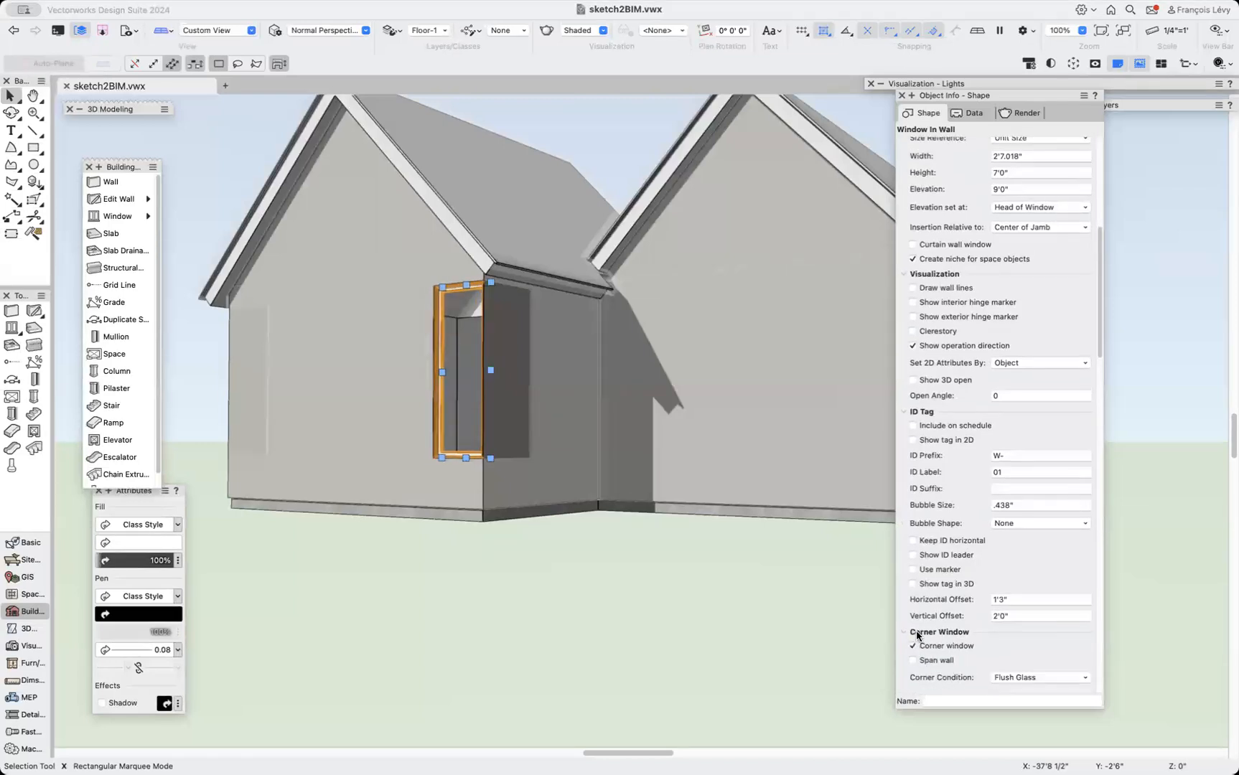
click(1021, 678)
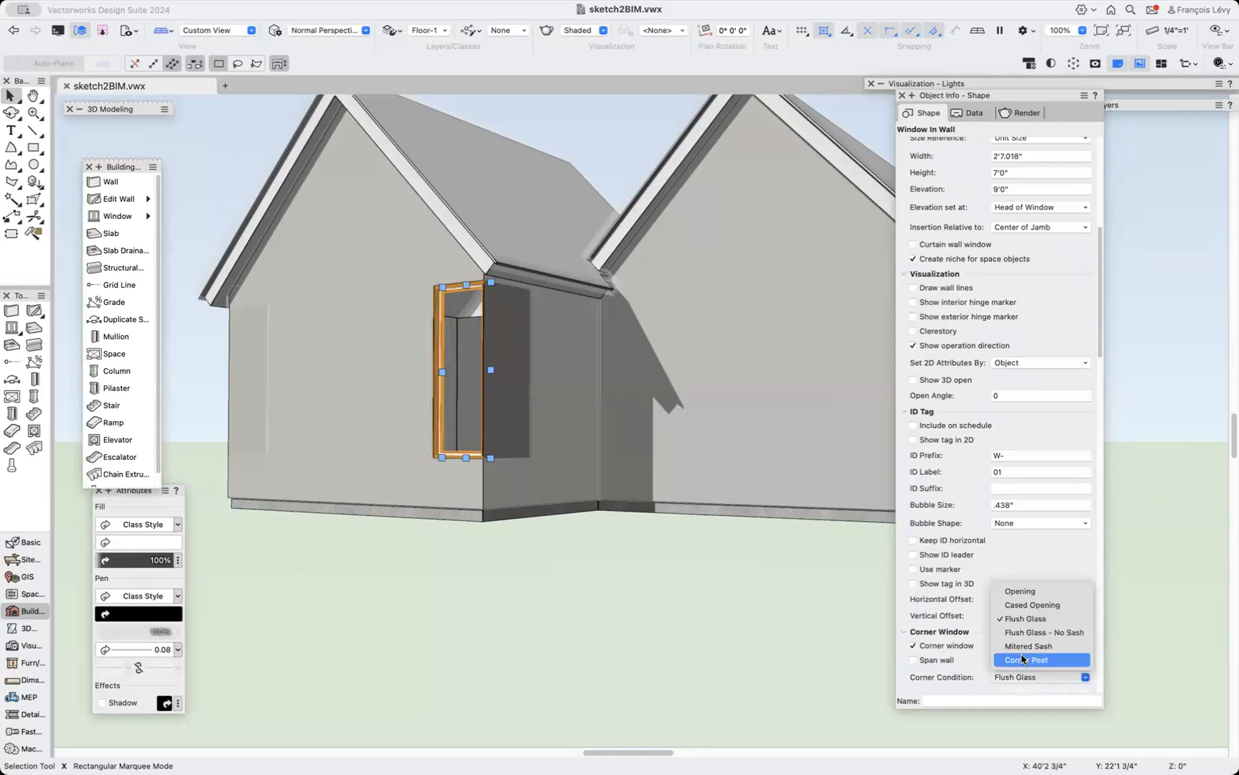
click(1025, 660)
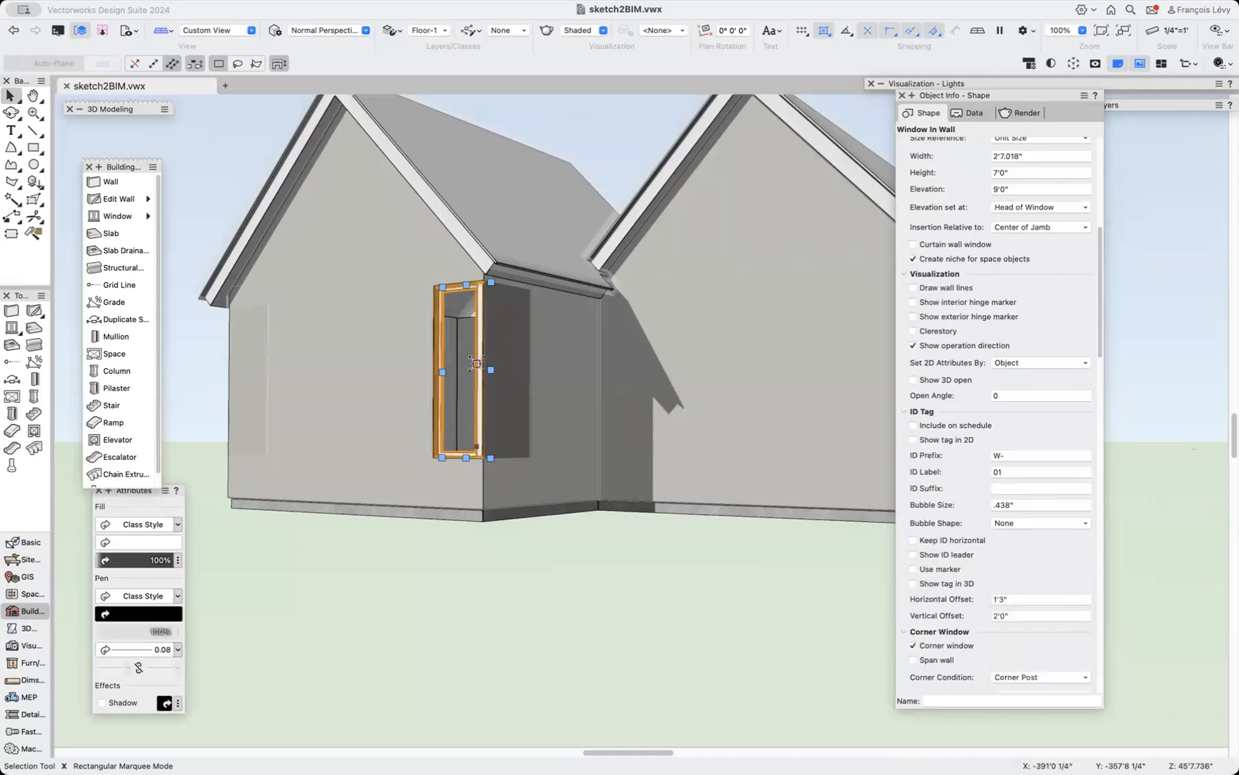
Duplicate the window and place the copy at the wall's opposite corner as a corner window about 2'4 3/4" wide.
drag(444, 371, 431, 458)
scroll(420, 453, up, 5)
scroll(434, 632, down, 6)
key(Left)
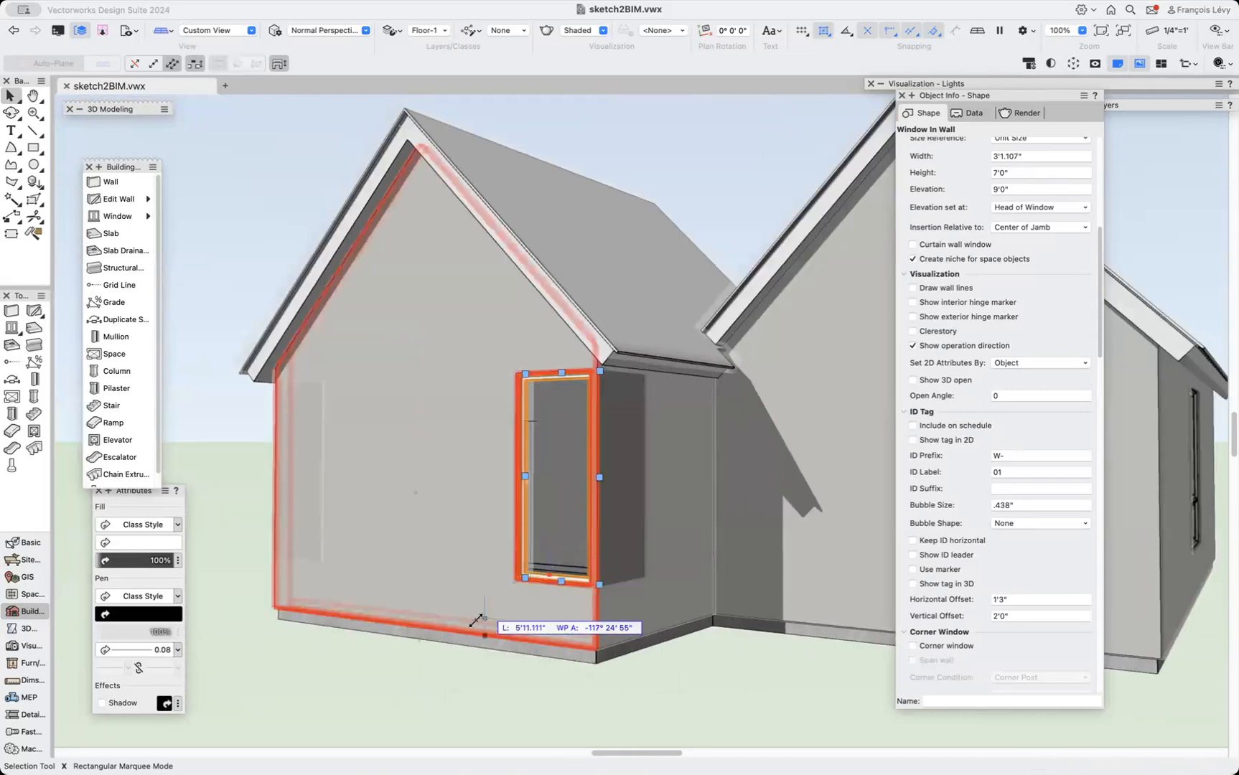
key(super+d)
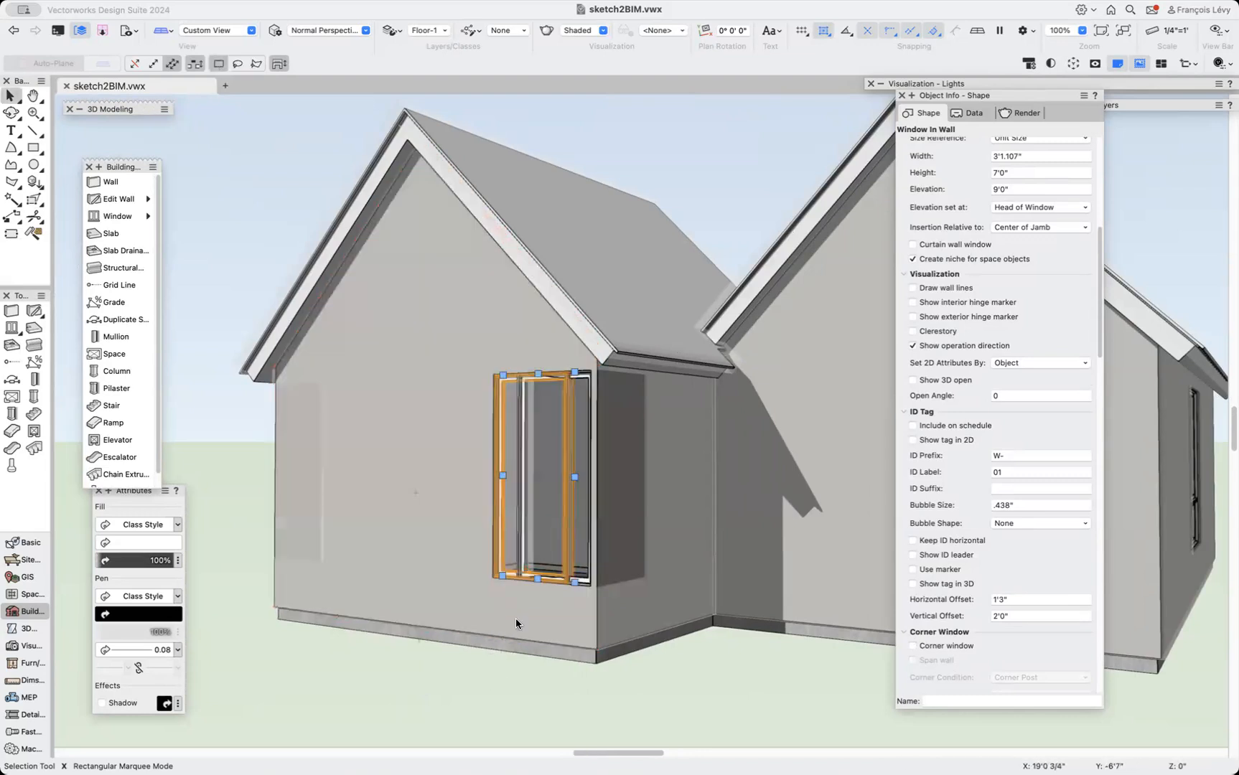
drag(499, 521, 276, 473)
drag(275, 472, 274, 472)
drag(570, 478, 331, 518)
drag(475, 635, 474, 632)
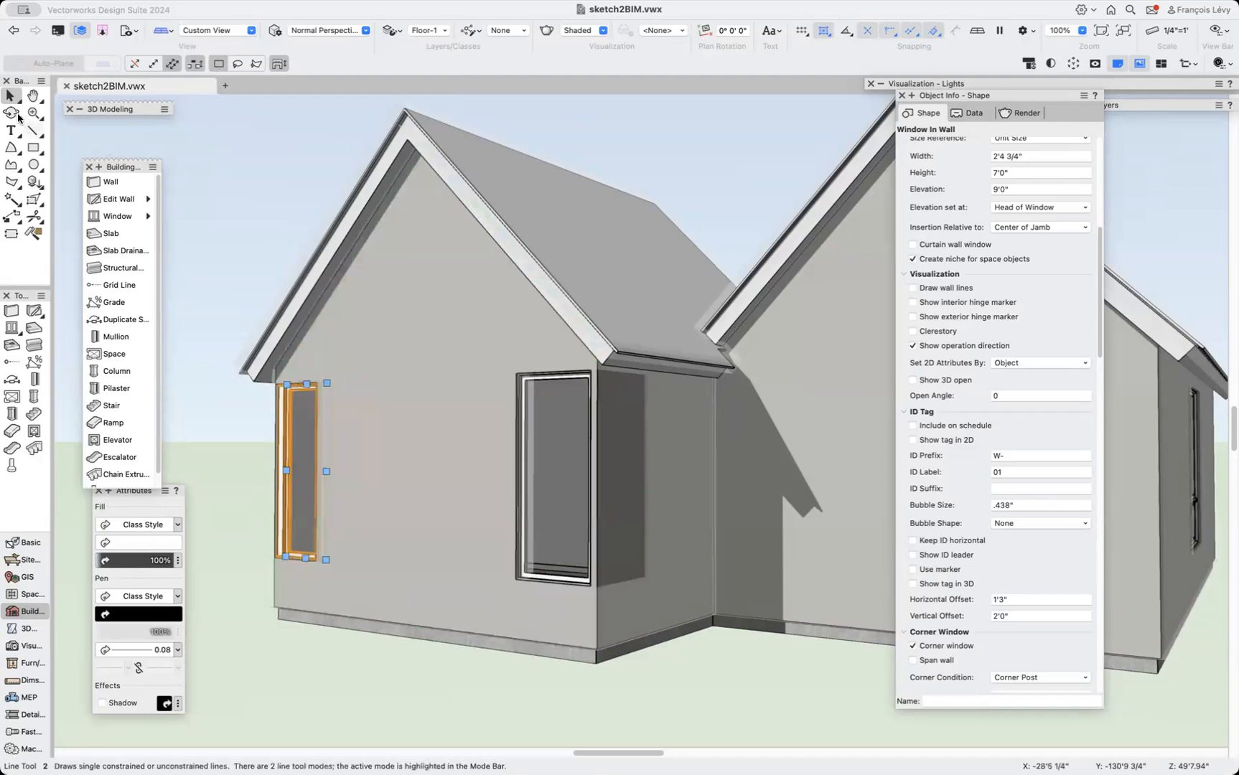
Orbit around the wing and reposition the corner window along the adjoining side wall.
key(shift+c)
drag(412, 528, 641, 522)
scroll(641, 524, left, 2)
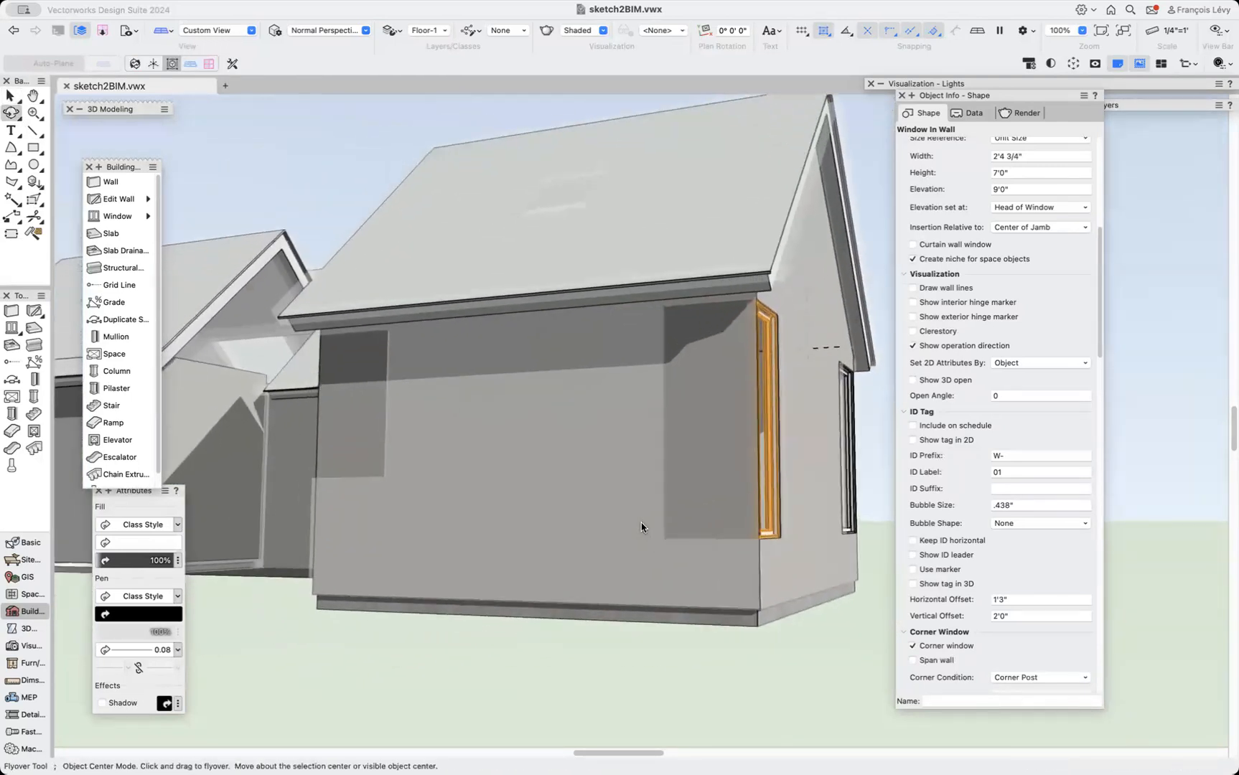
scroll(641, 524, right, 10)
scroll(641, 524, up, 3)
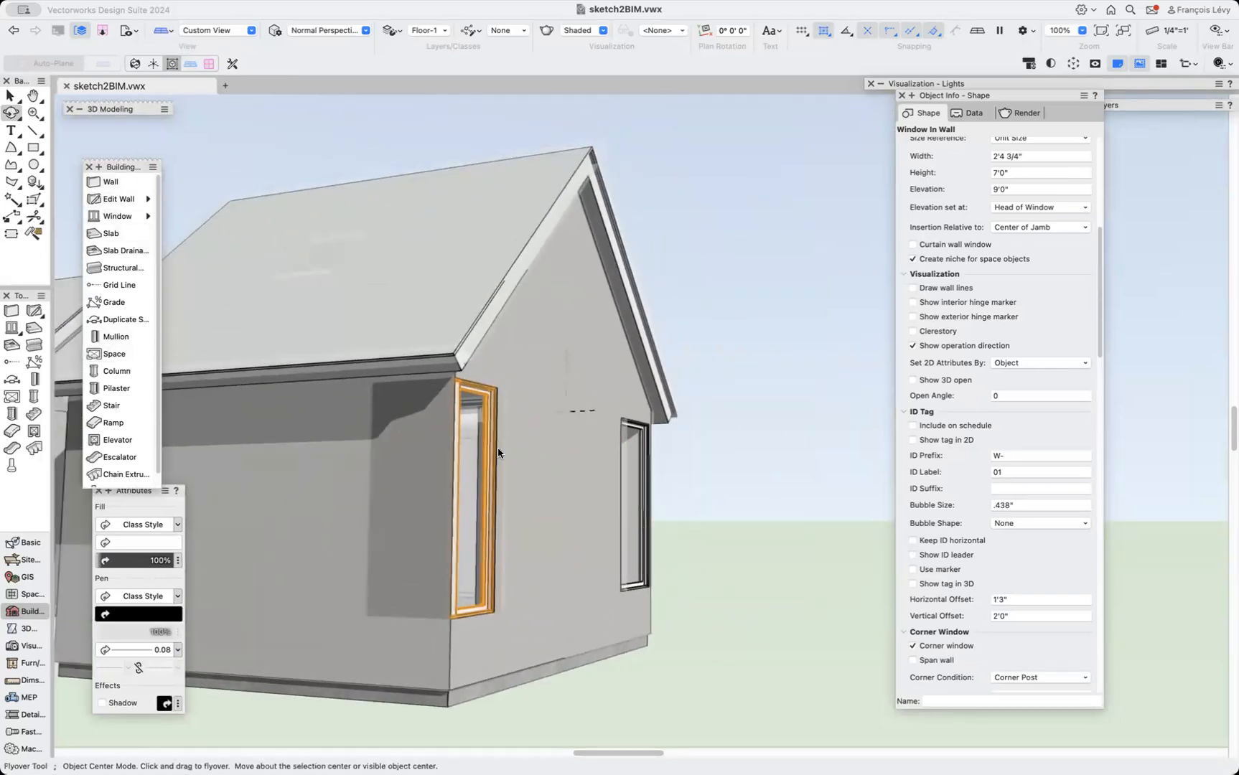
key(x)
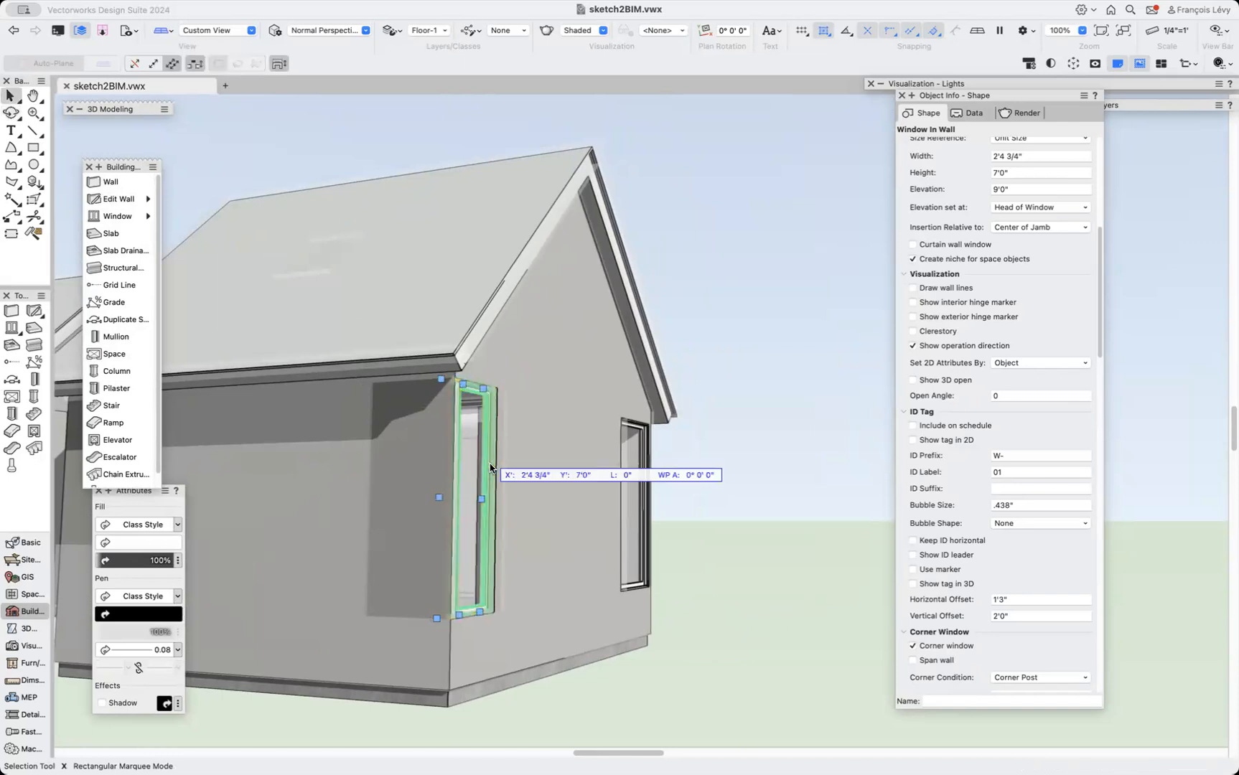
drag(490, 468, 362, 614)
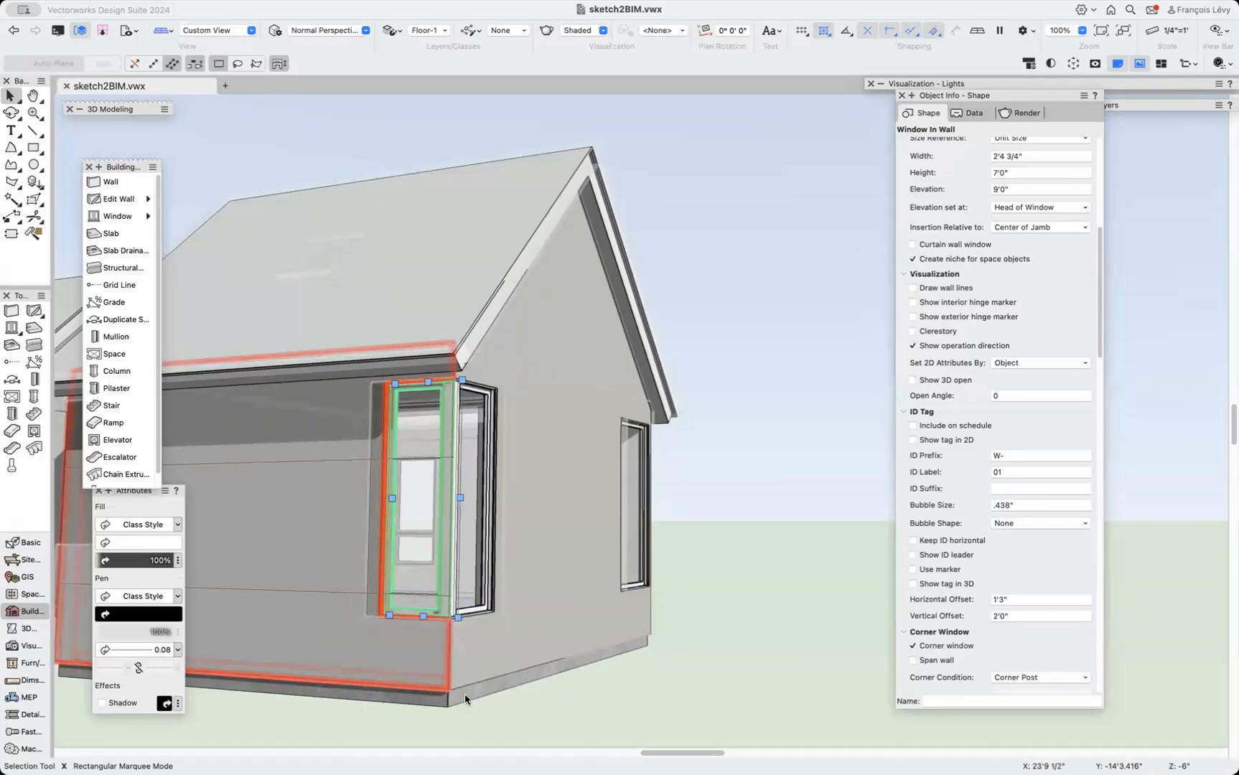
Zoom and orbit around the corner window to inspect how it wraps the wall corner.
scroll(470, 681, up, 5)
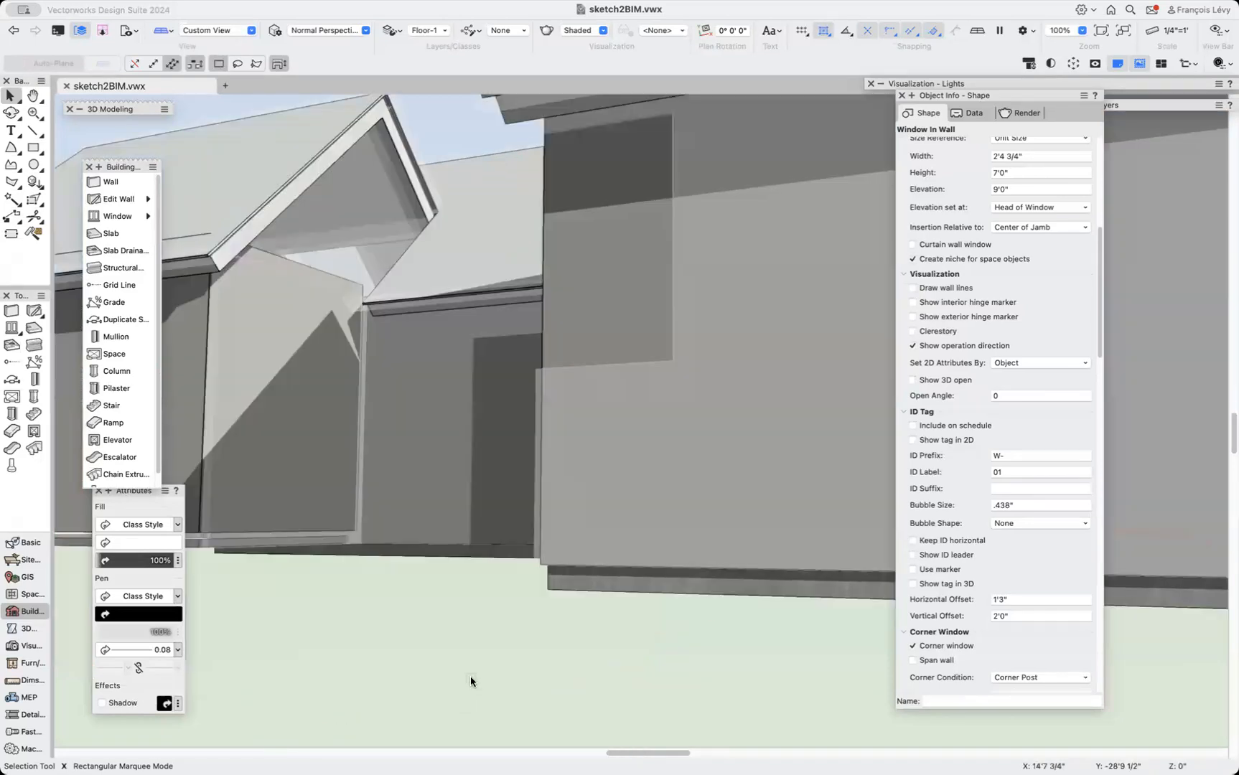
scroll(470, 681, down, 10)
scroll(470, 680, up, 3)
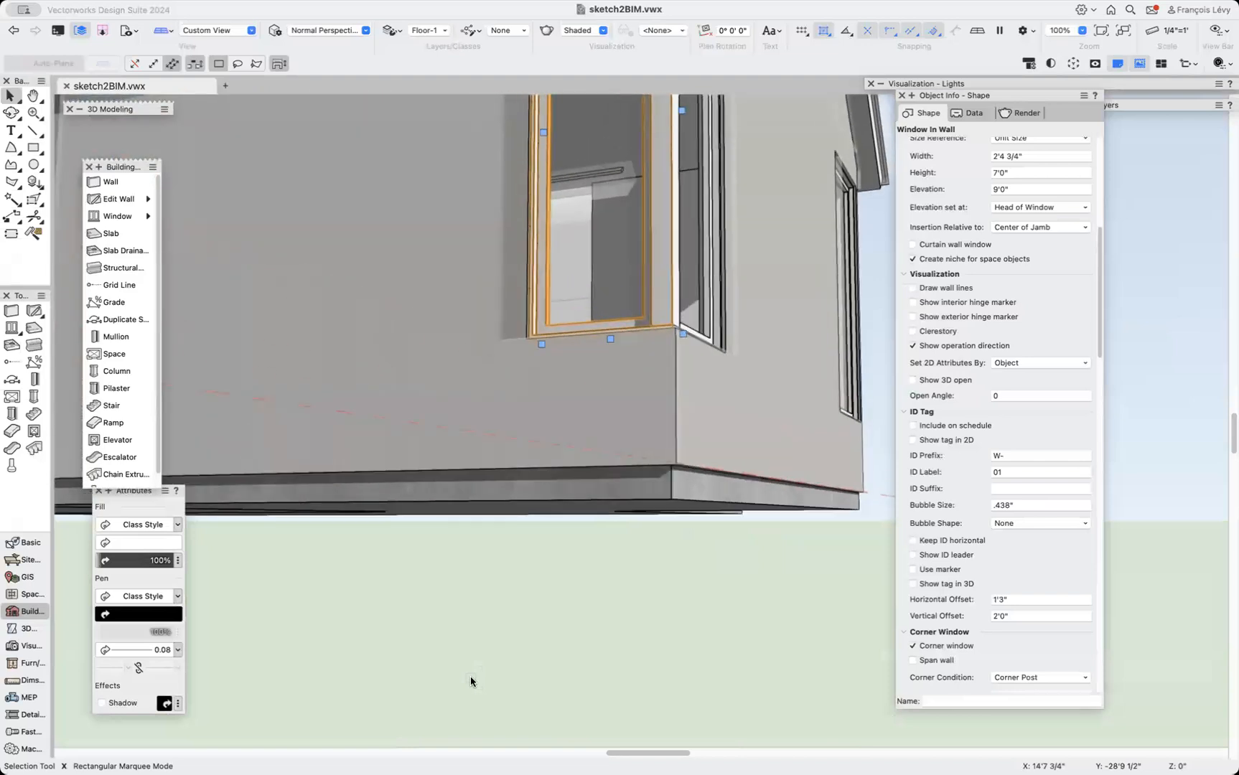
key(shift+c)
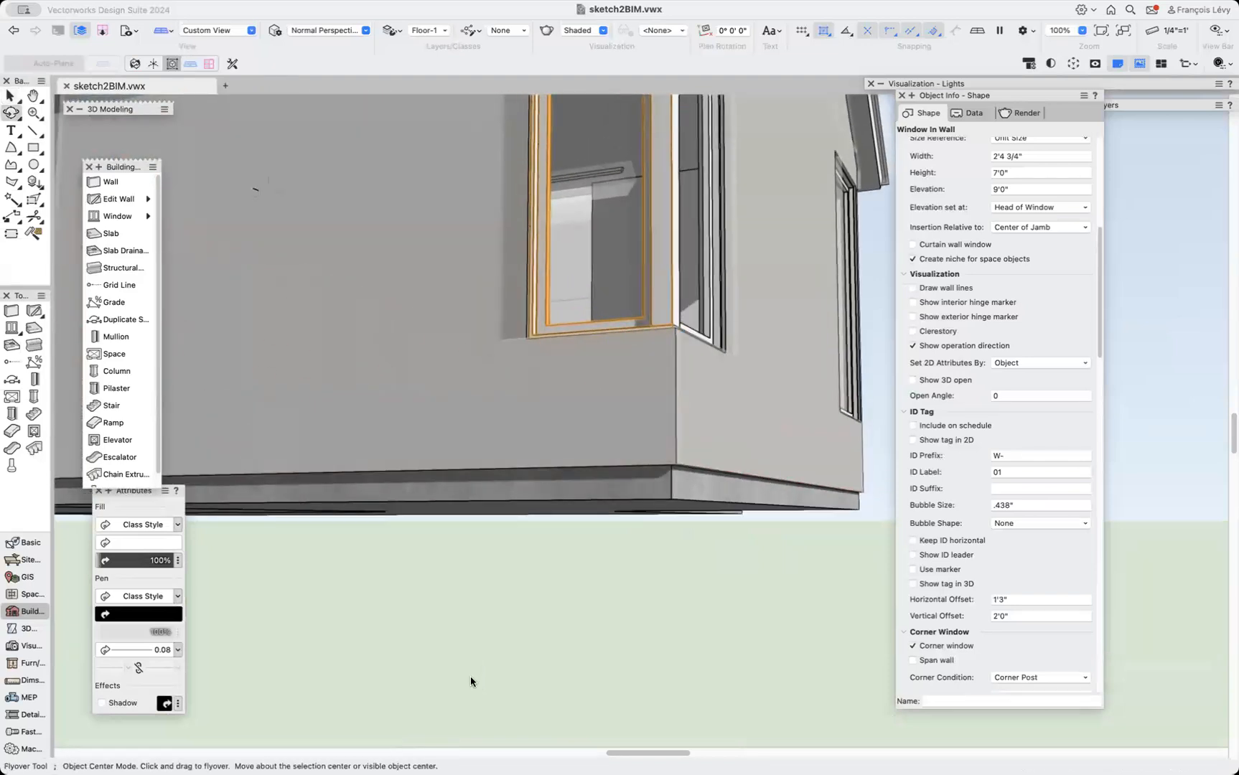
drag(580, 428, 542, 486)
scroll(541, 486, up, 6)
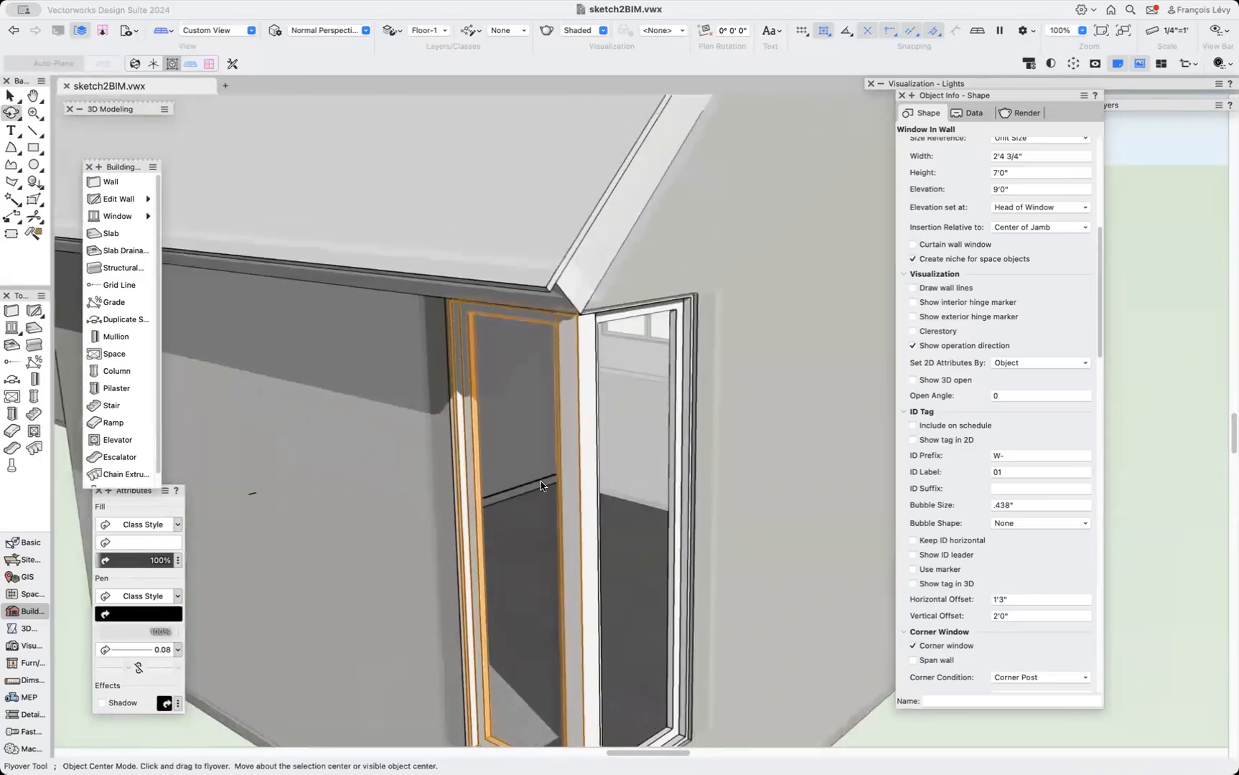
alt+scroll(541, 487, down, 5)
scroll(541, 487, right, 3)
scroll(541, 487, down, 3)
scroll(541, 487, left, 7)
scroll(541, 486, left, 3)
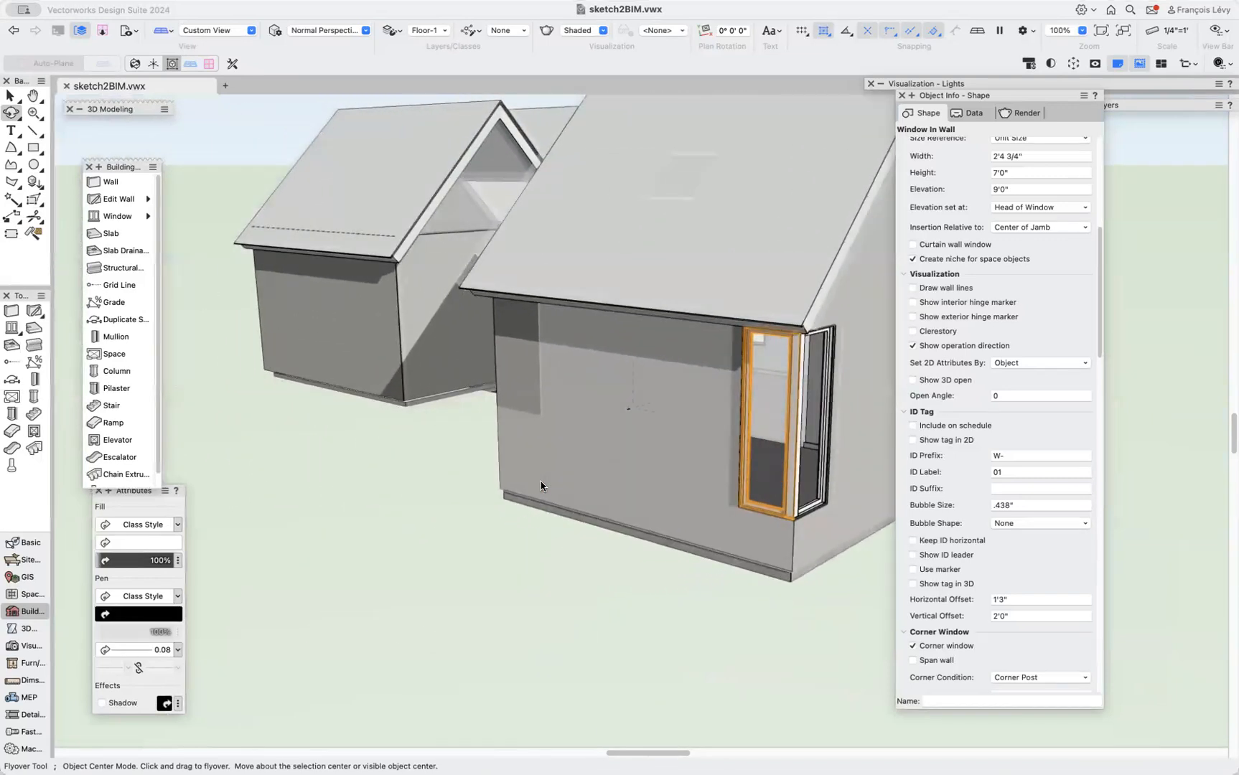
scroll(541, 486, right, 8)
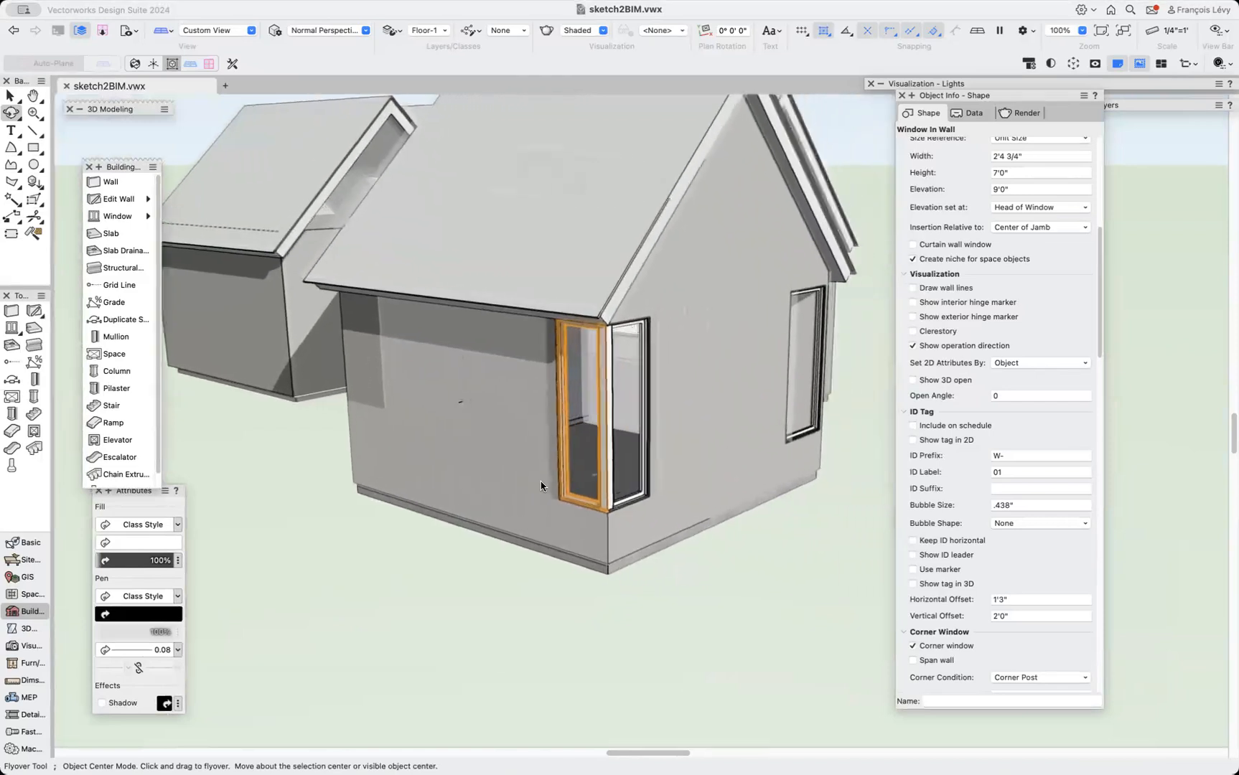
scroll(541, 487, left, 1)
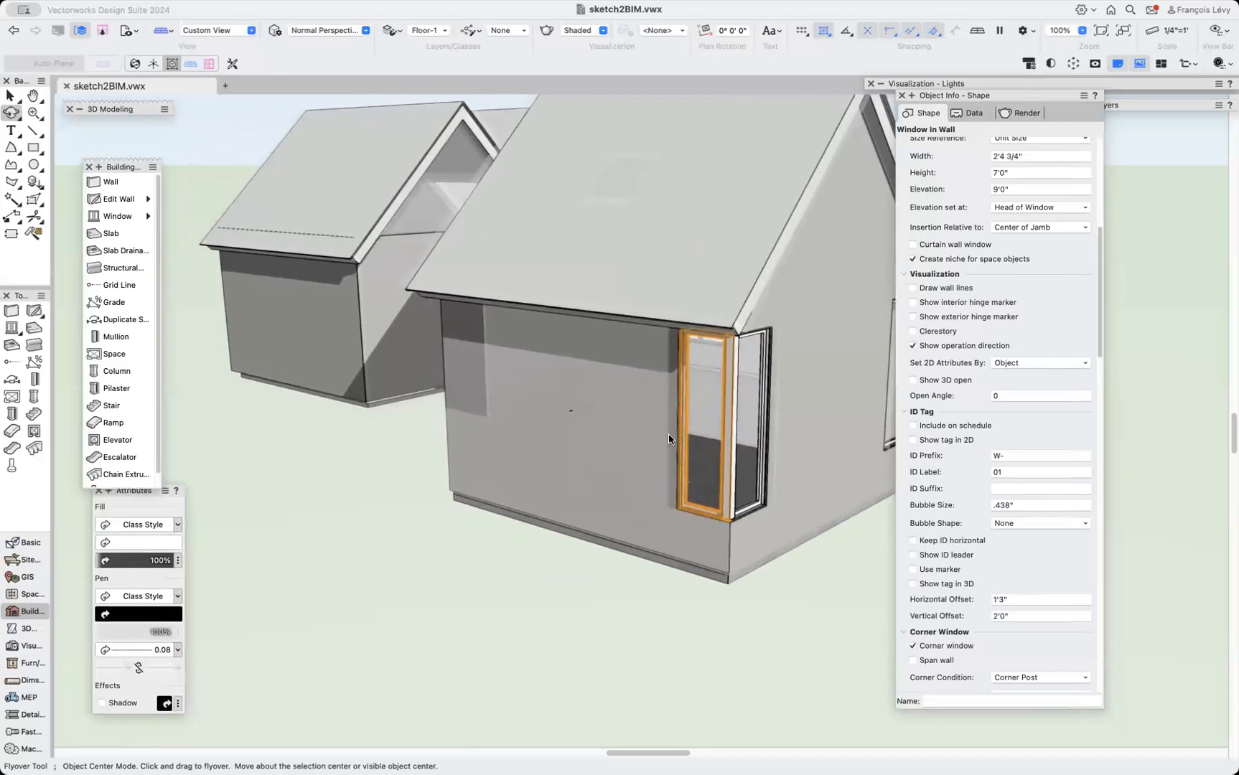
Select each window in the wing to review its settings while orbiting around the building.
key(x)
click(766, 405)
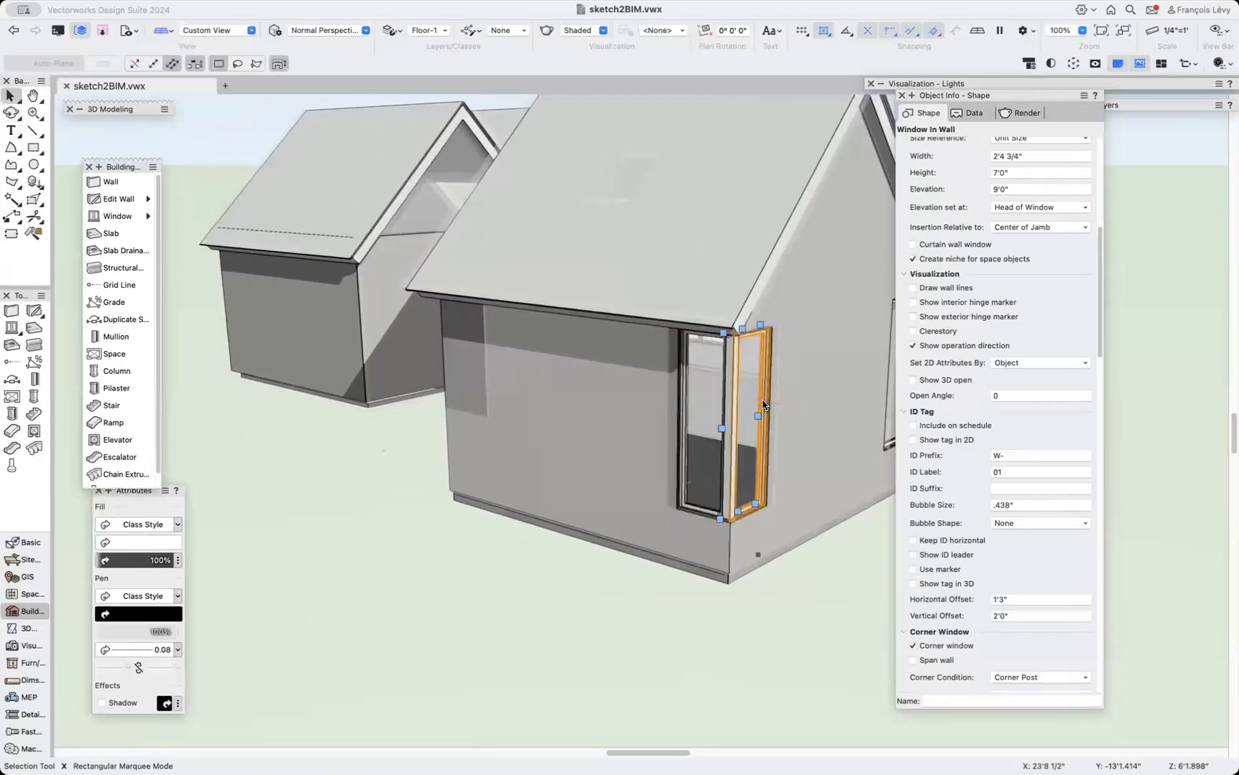
super+middle_drag(807, 466, 706, 467)
click(631, 439)
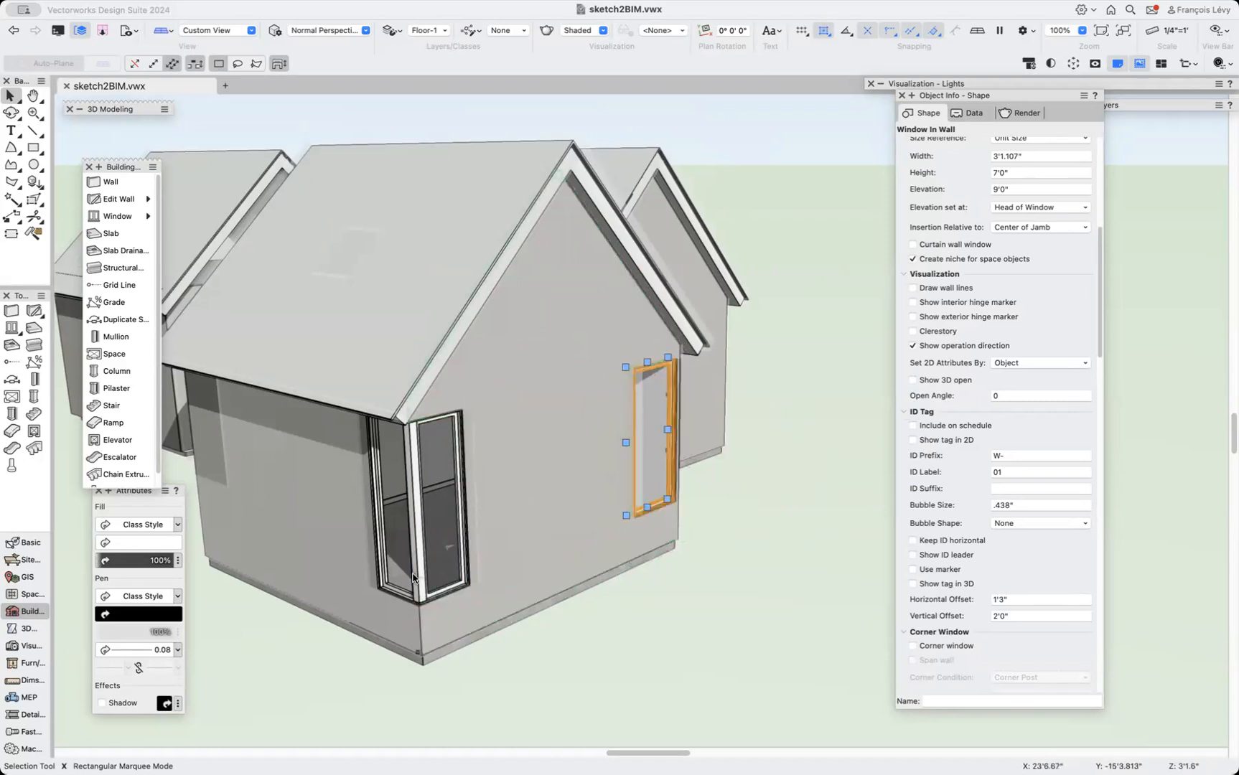
scroll(414, 578, left, 10)
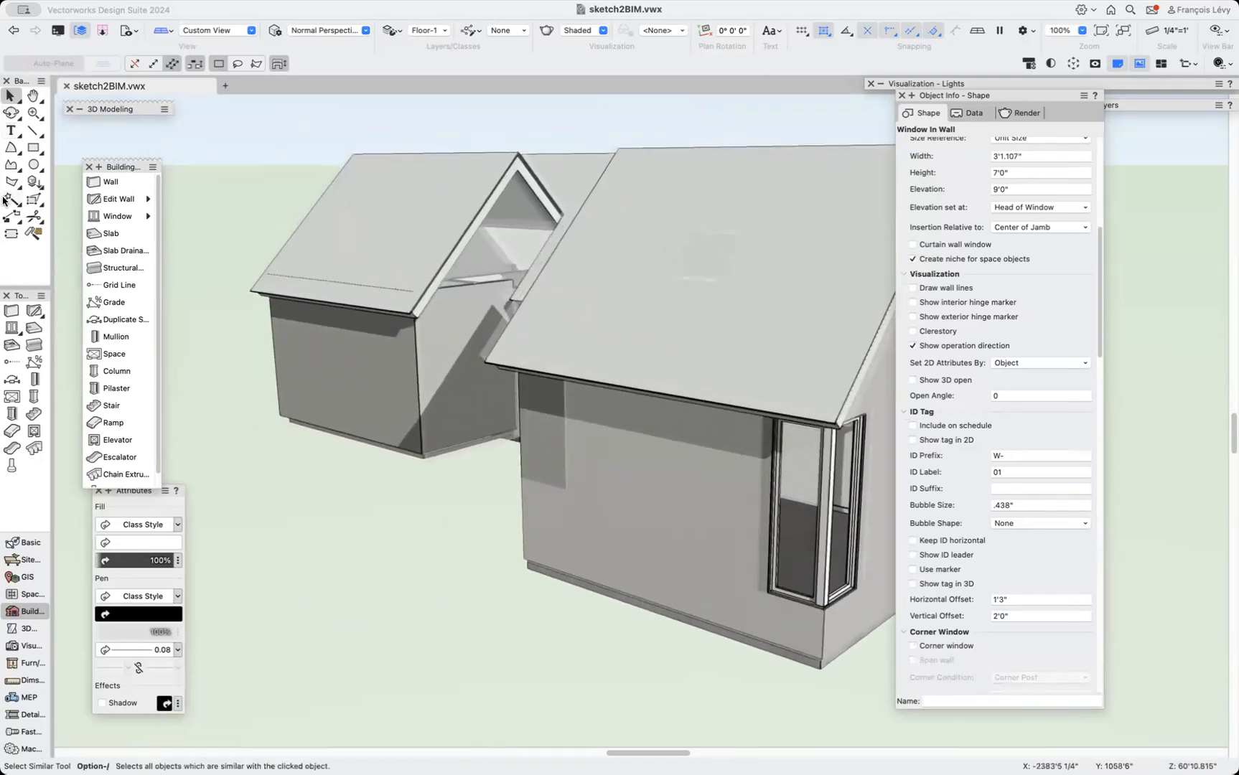
click(10, 112)
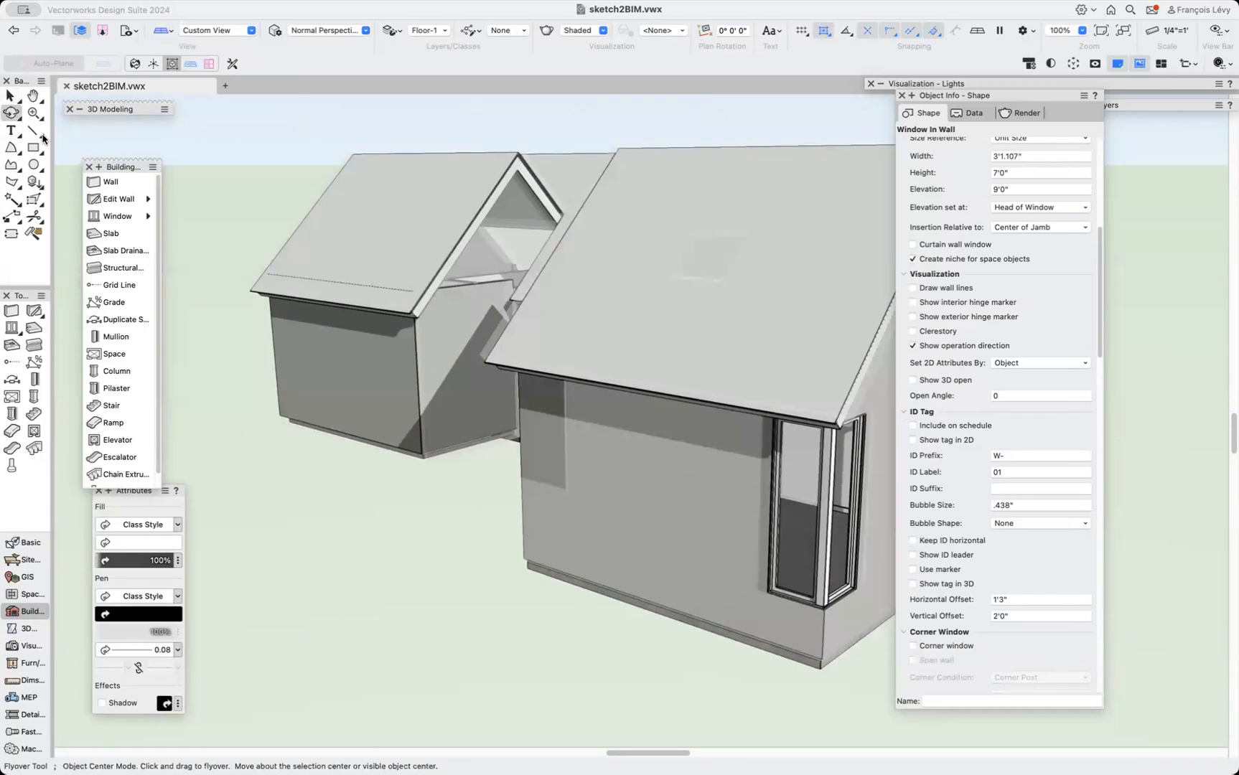
drag(492, 471, 460, 505)
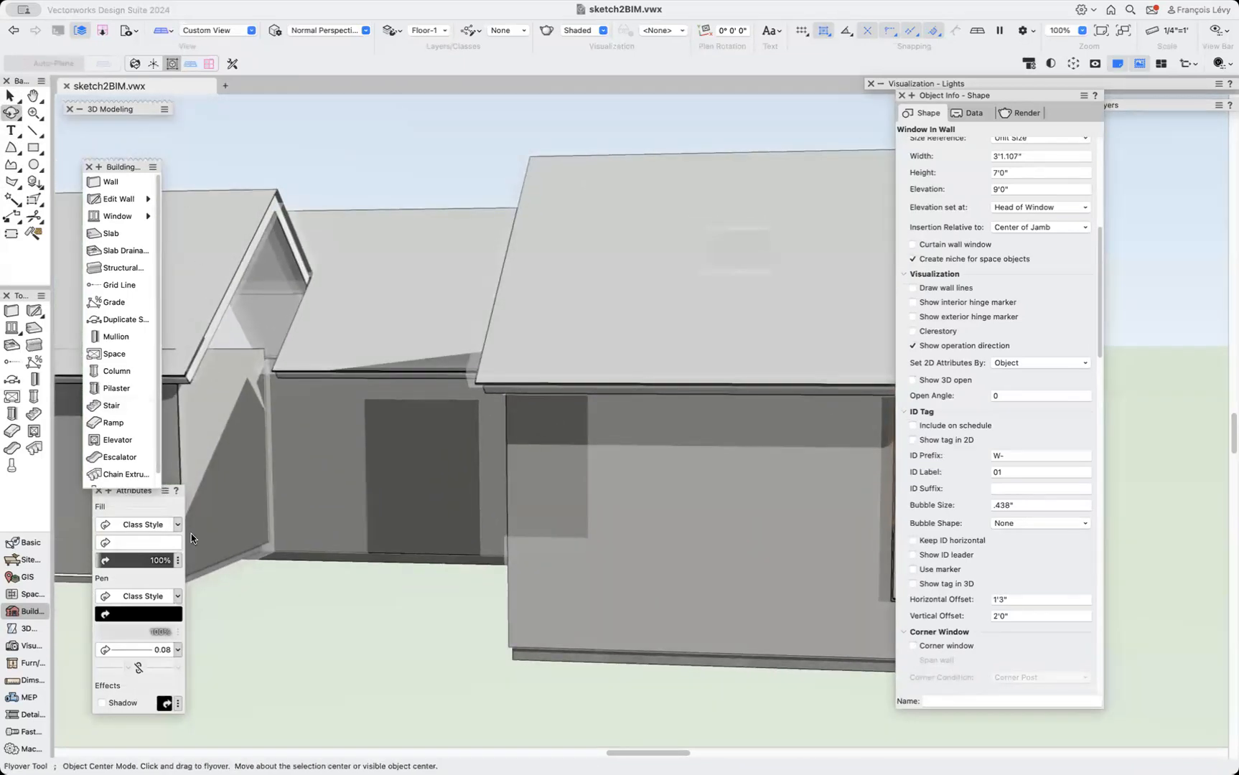
Switch the Window tool to the Door tool and place a door in the connecting wall between the wings.
click(12, 328)
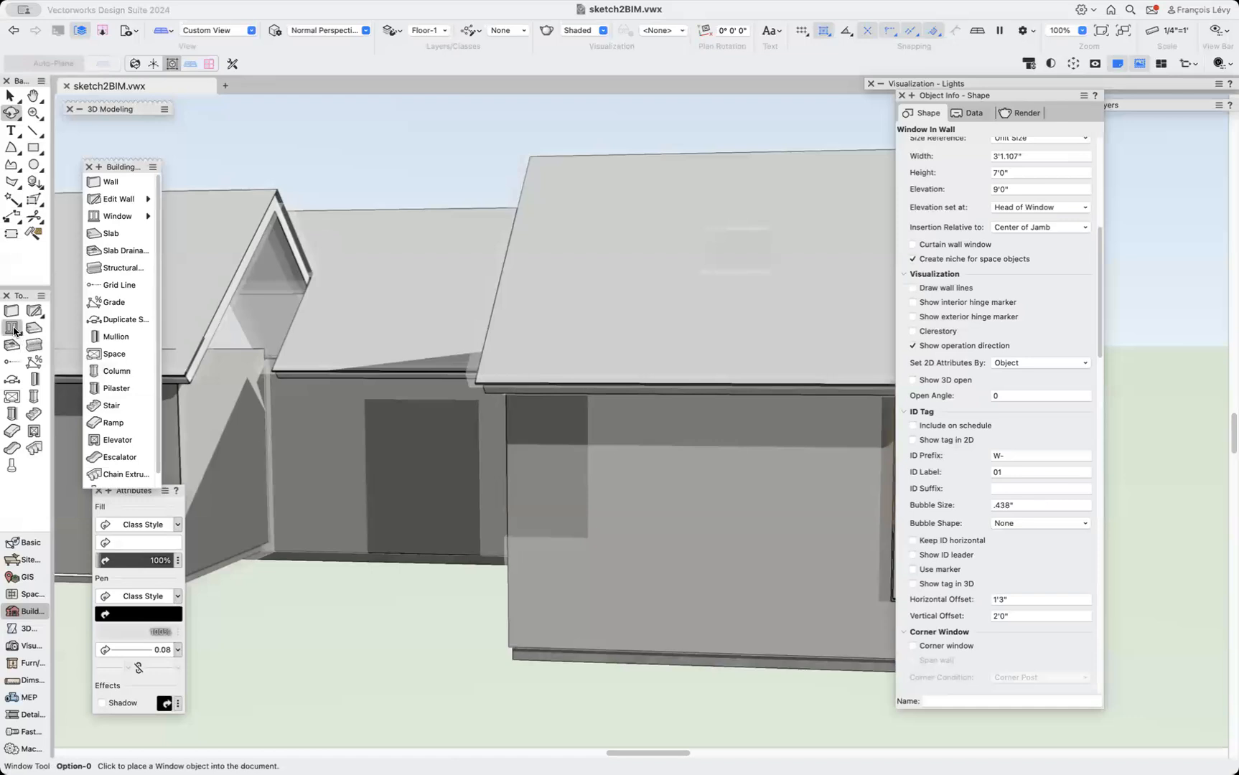
click(142, 216)
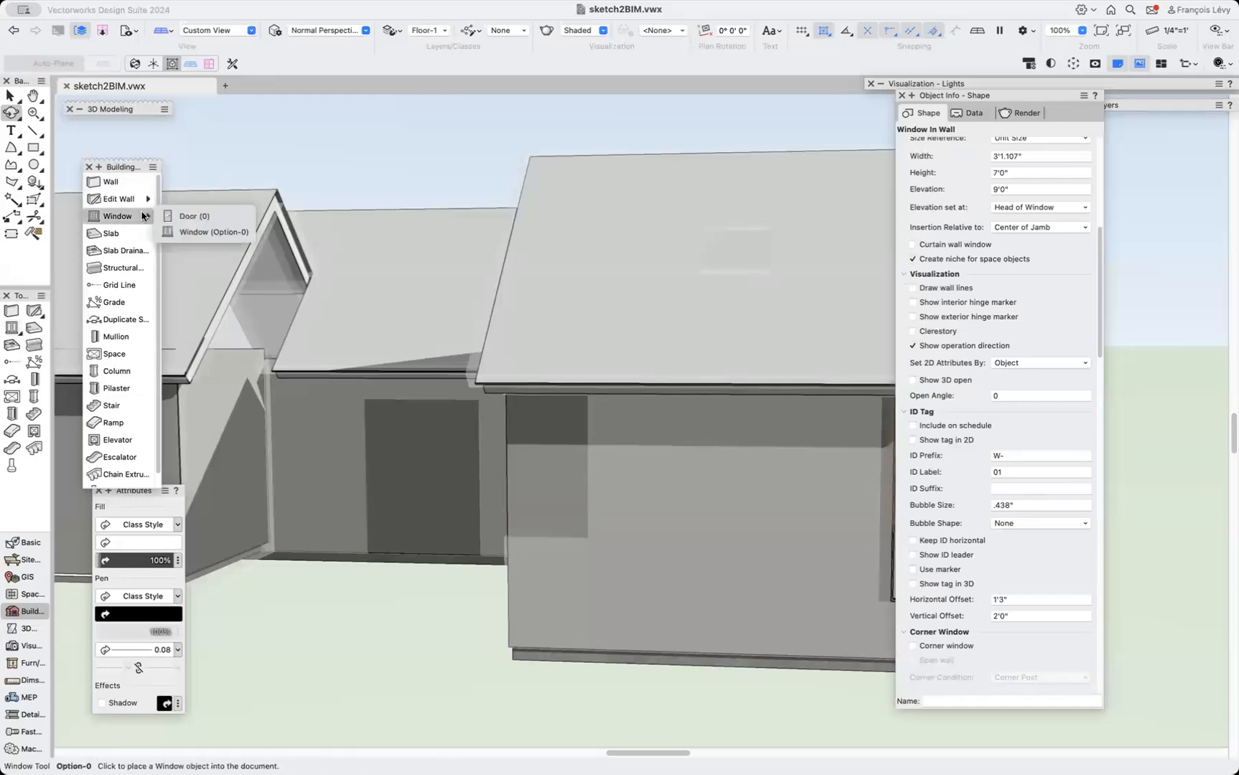
click(172, 218)
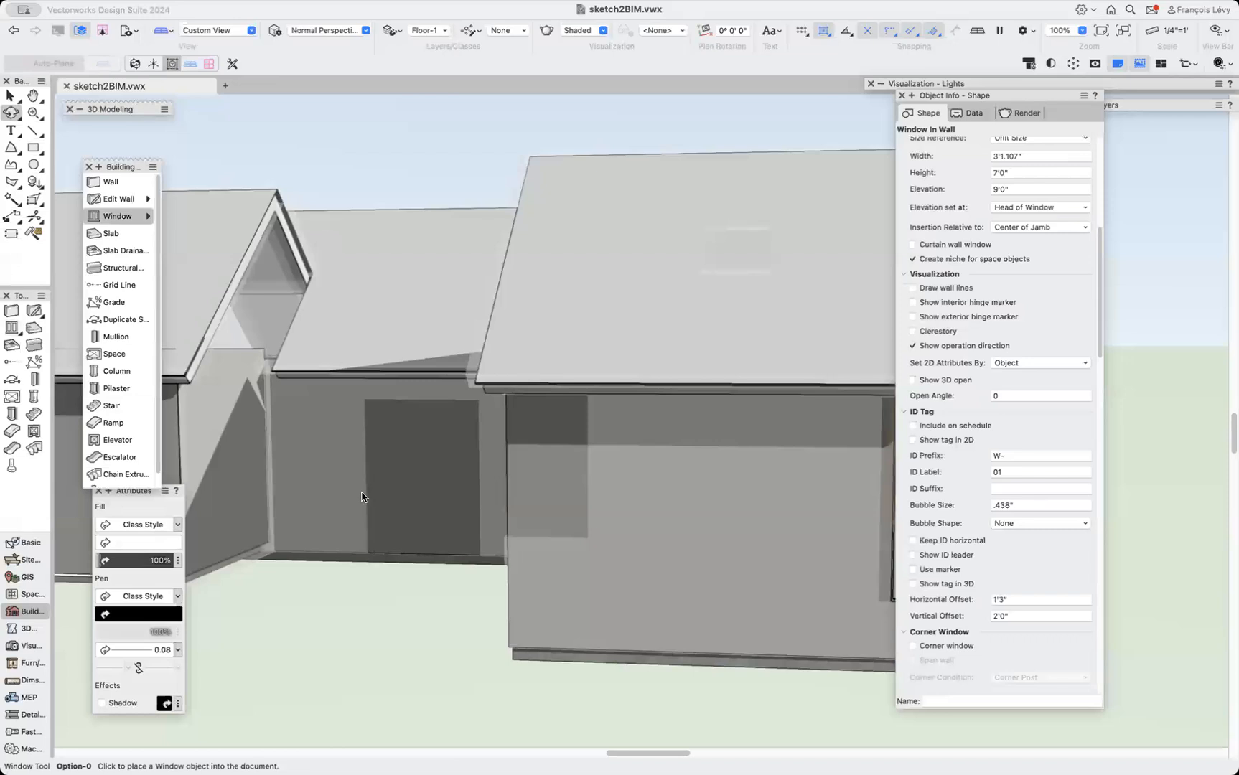
click(424, 522)
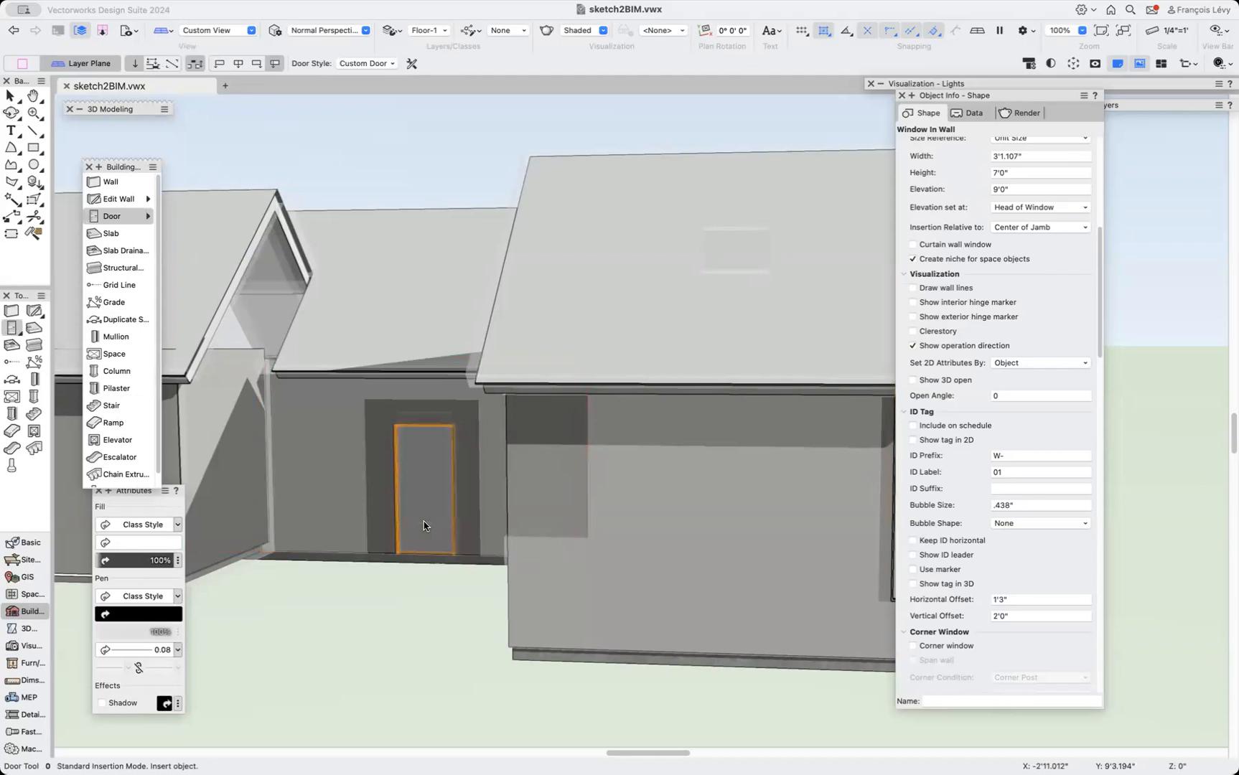
Resize the door with its handles to about 6'0" wide and 8'0" high.
click(13, 97)
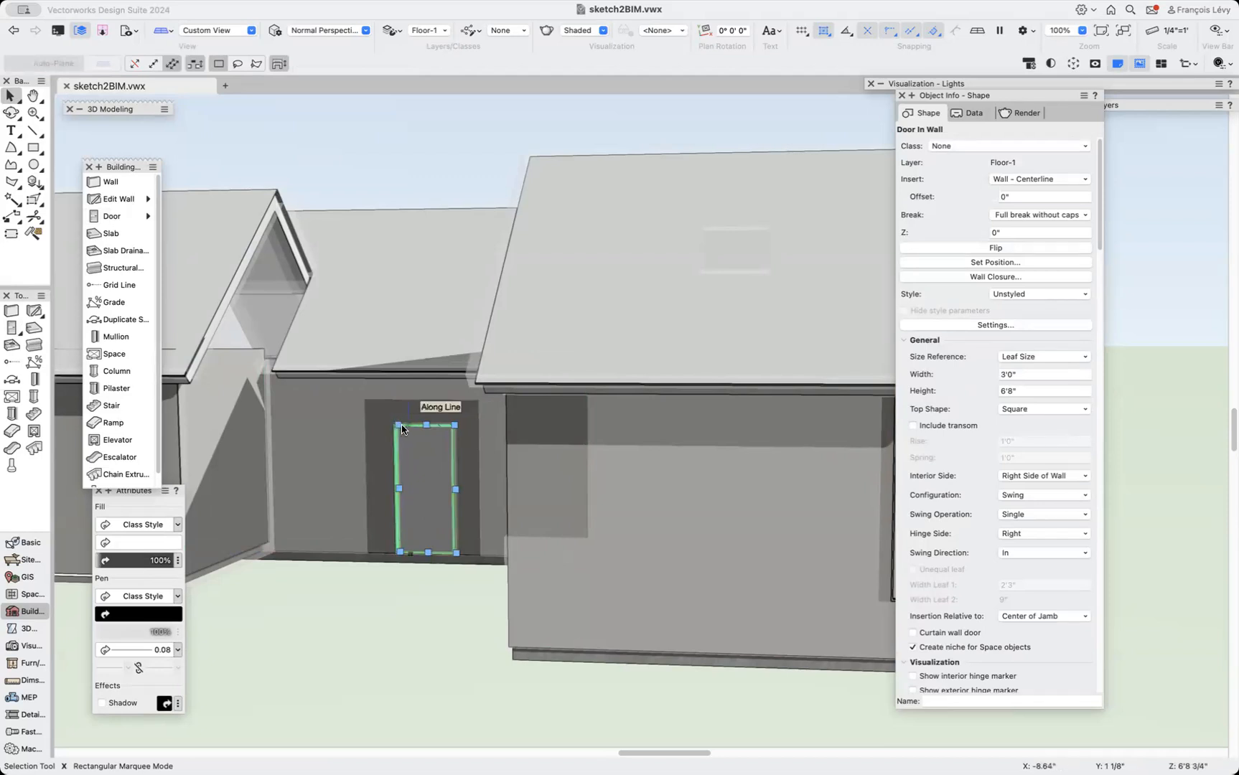
drag(401, 493, 364, 398)
drag(453, 493, 479, 562)
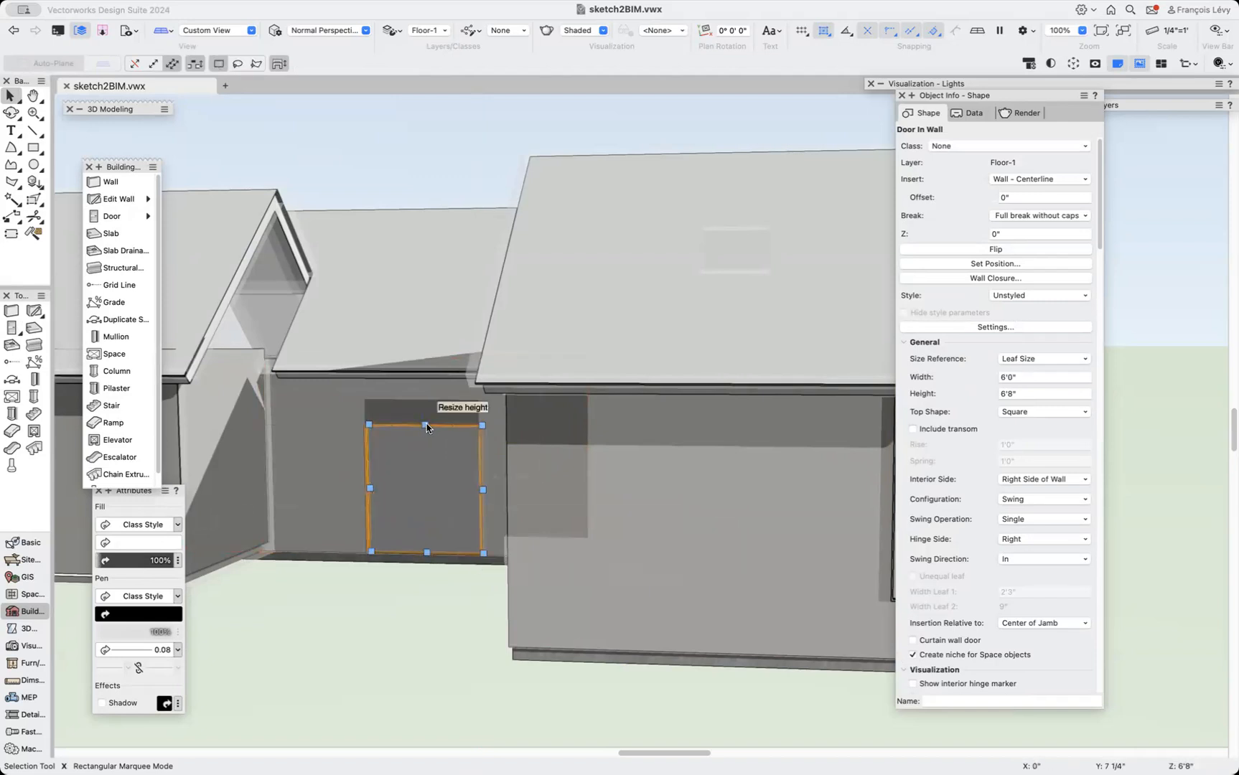
drag(425, 424, 360, 400)
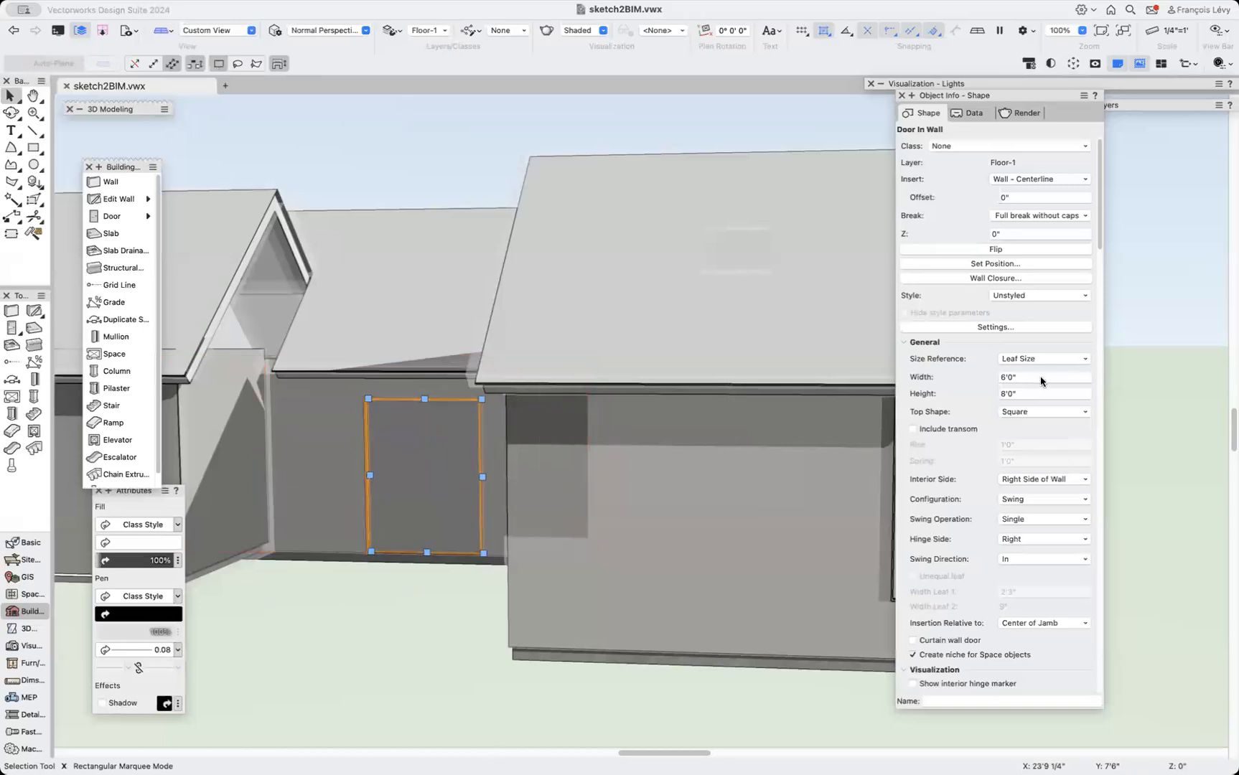
Set the door's swing operation to Double Bi-part and its leaf type to Glass.
click(1033, 518)
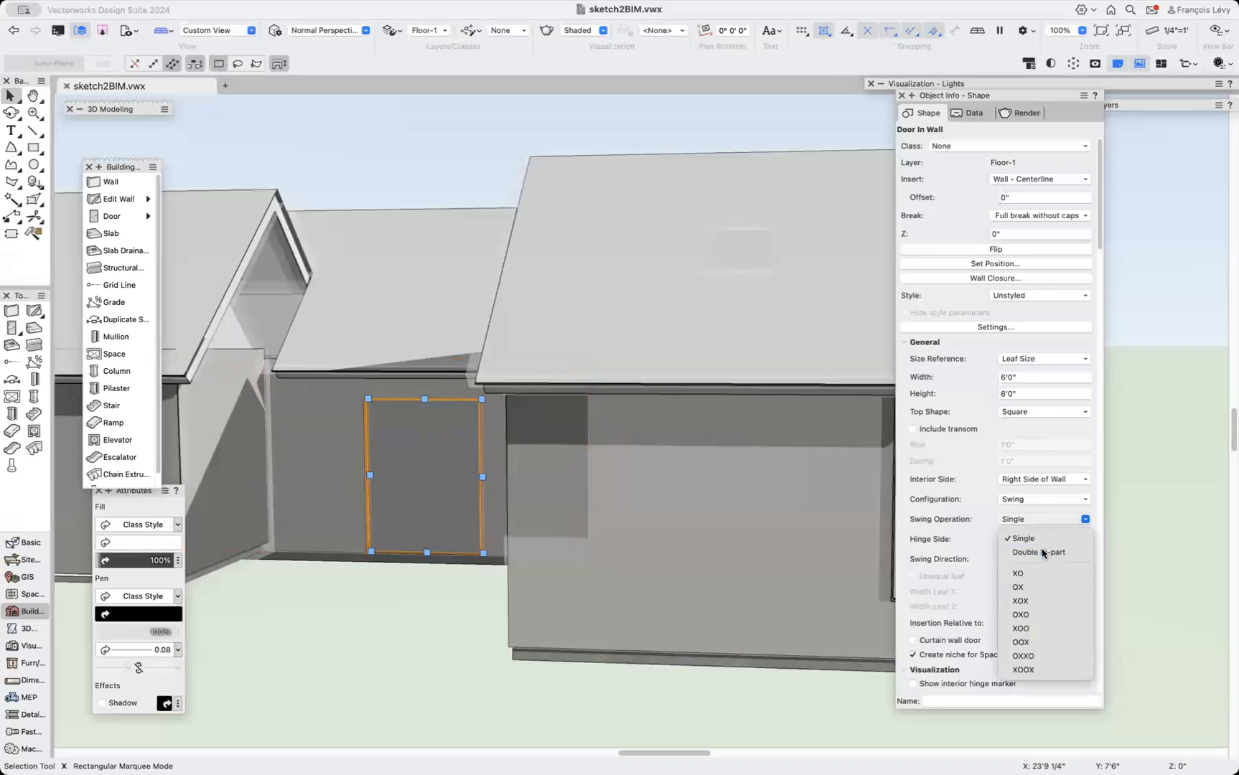
click(1042, 552)
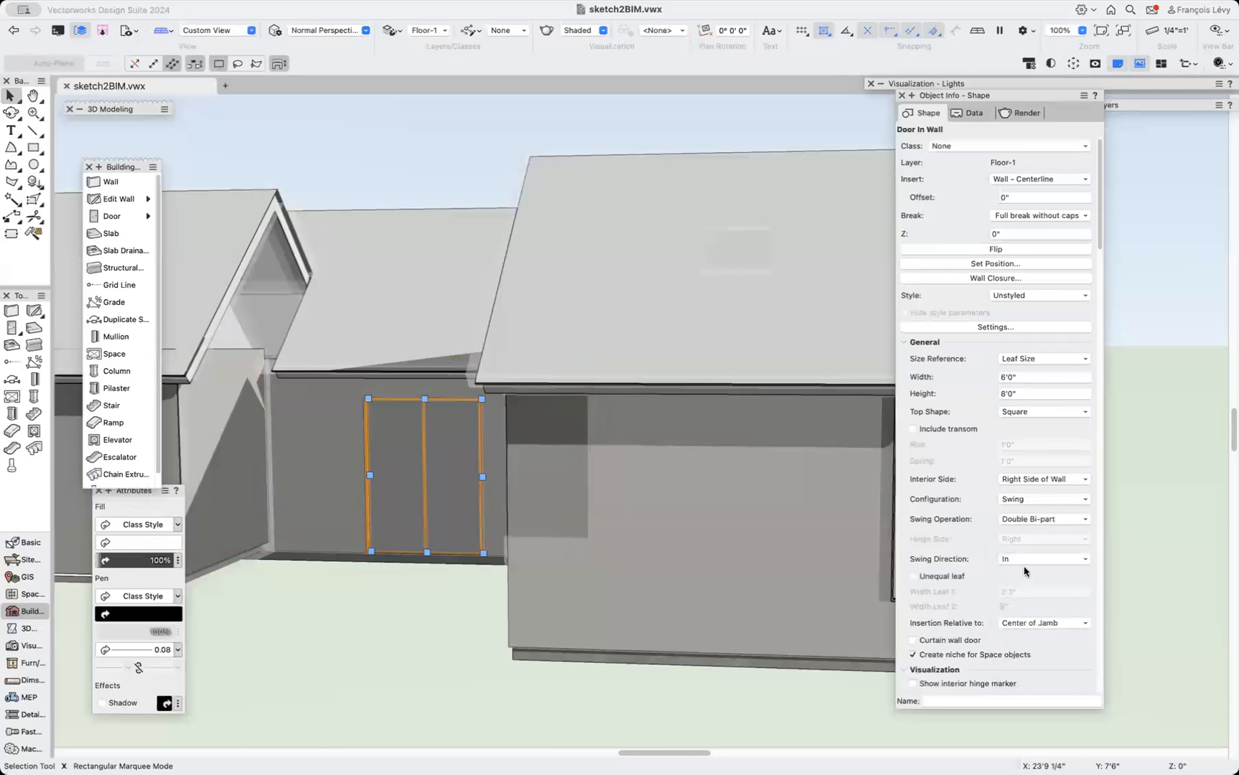
scroll(1024, 570, down, 10)
scroll(1024, 570, down, 15)
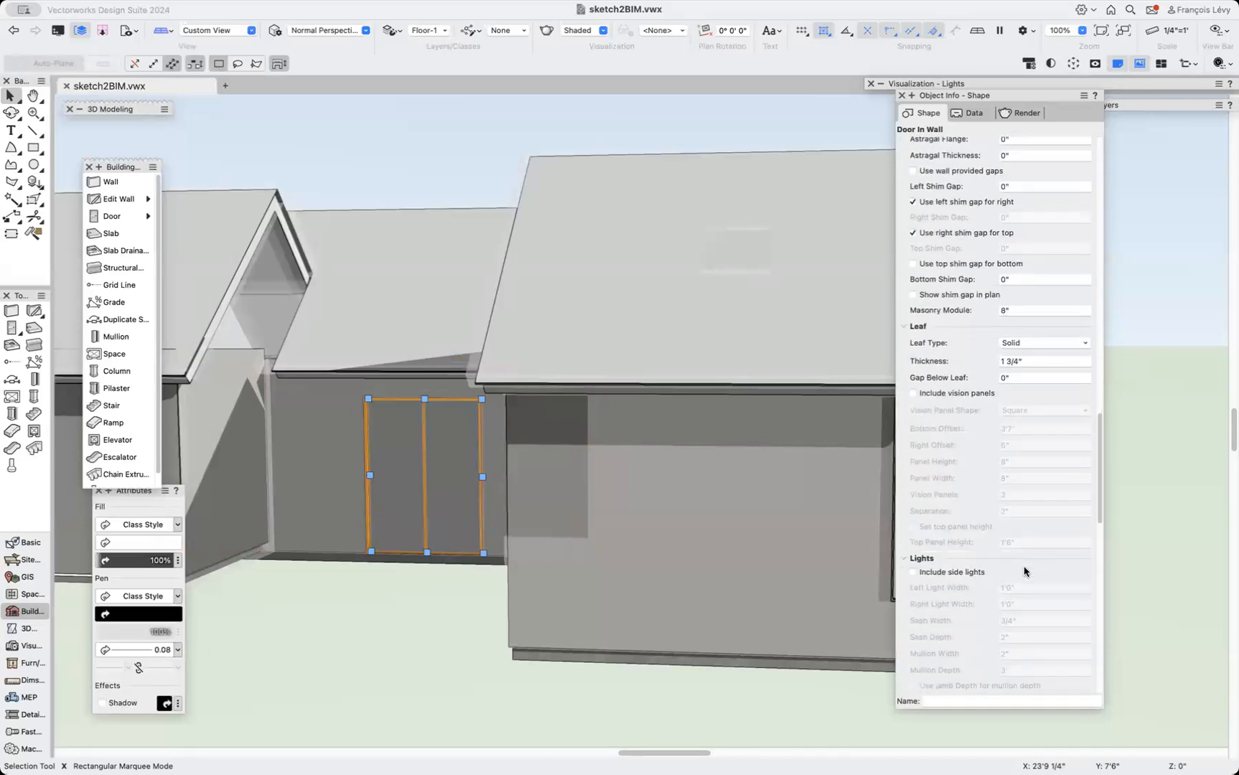
click(1022, 344)
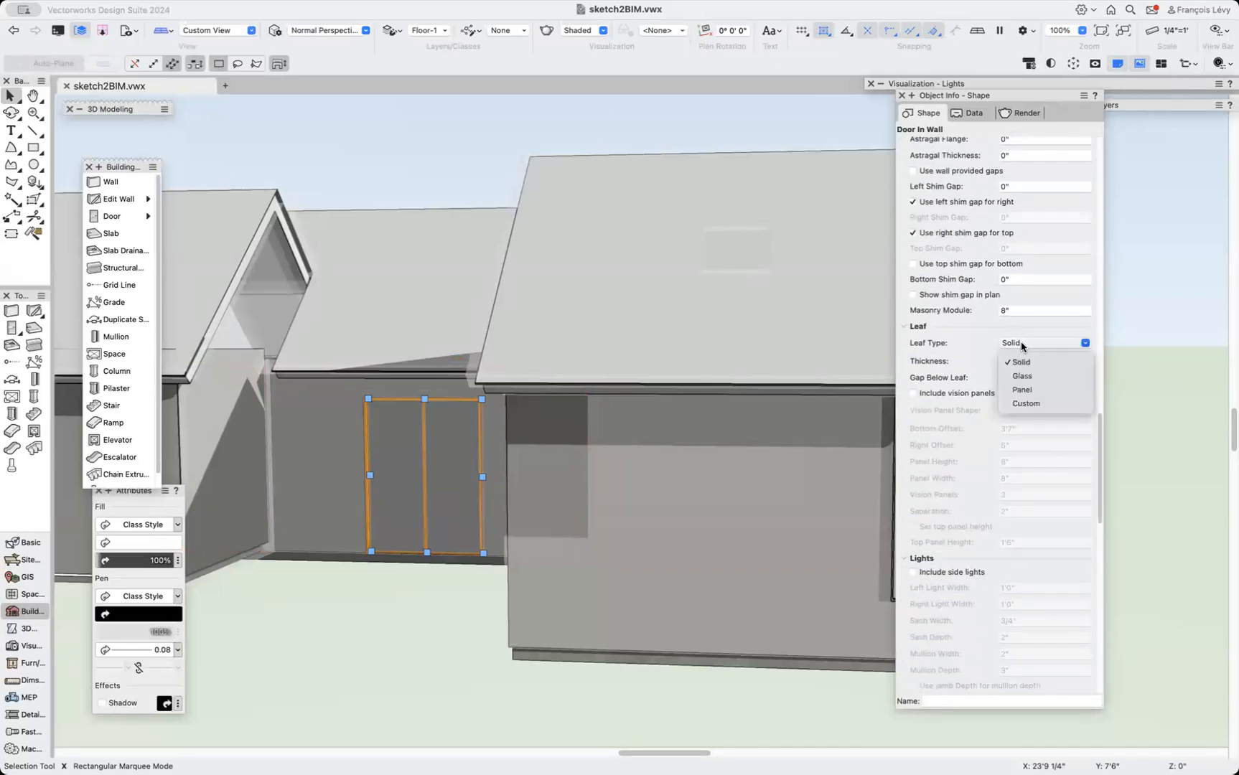
click(1037, 377)
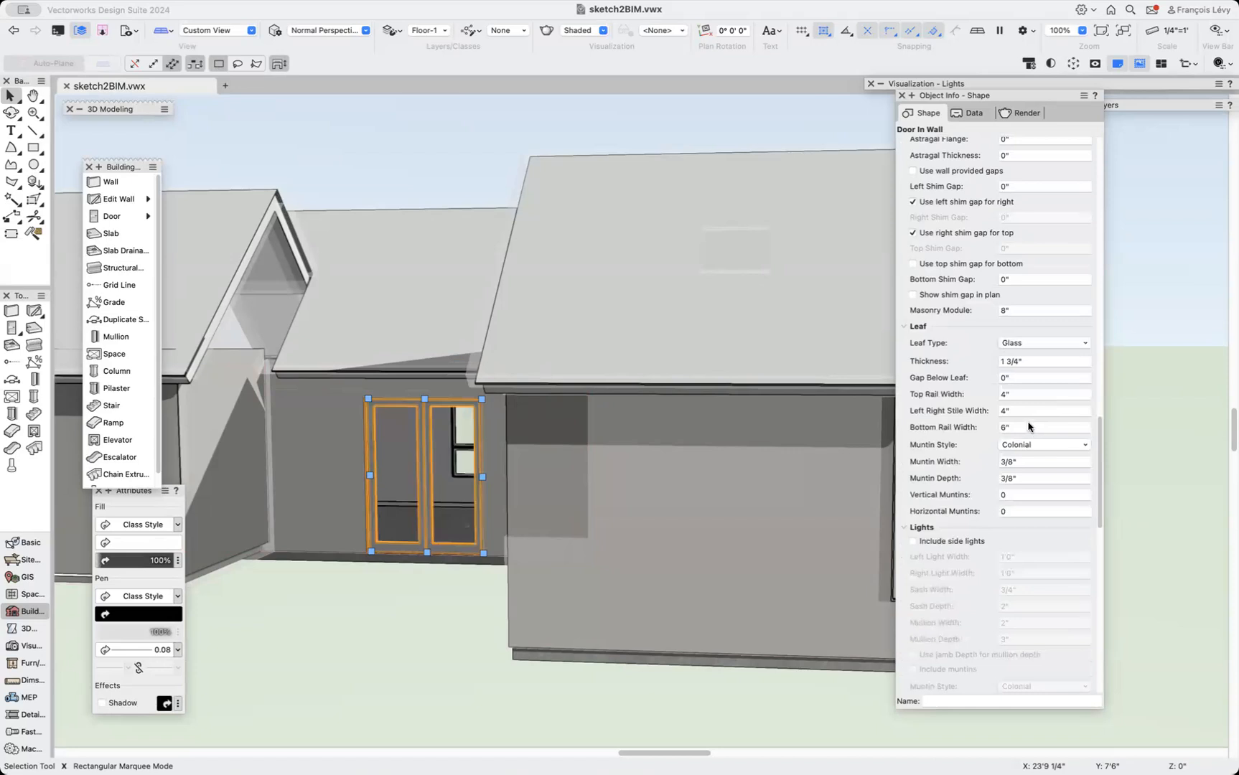
Set the door's bottom rail width to 8".
click(1012, 428)
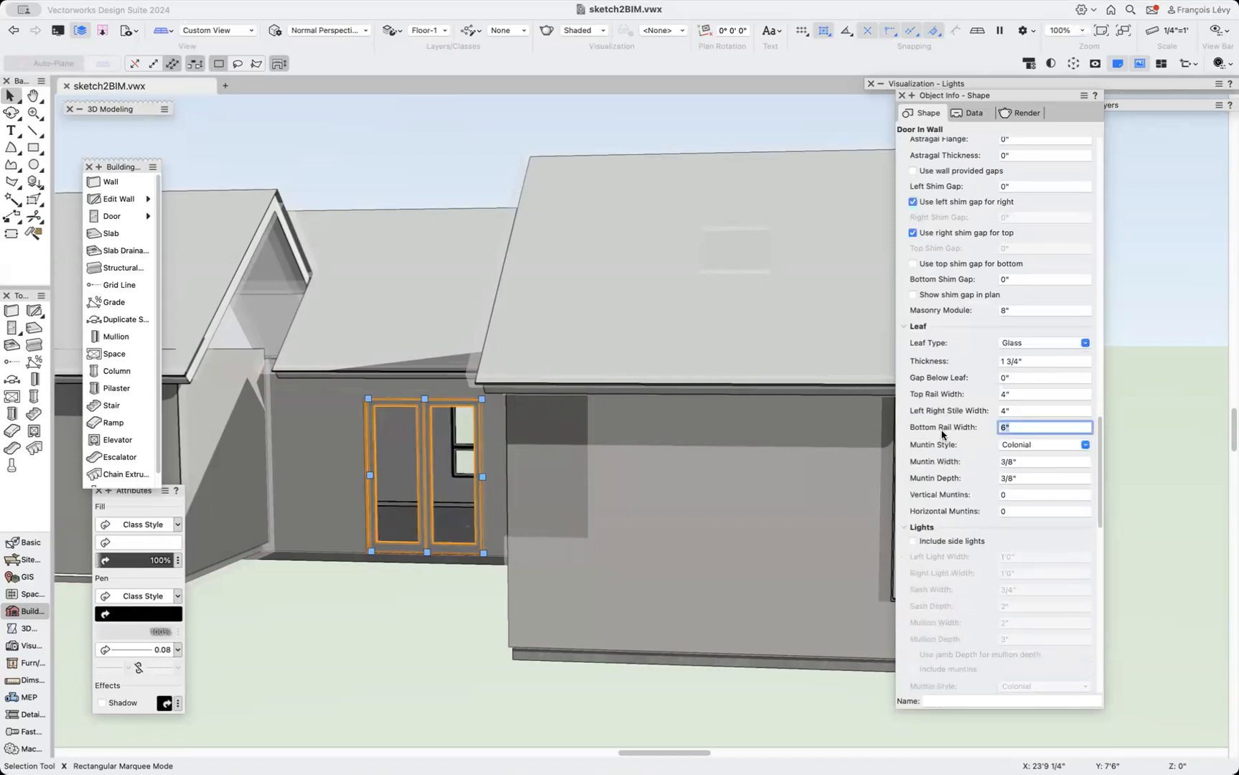
text(8)
key(Return)
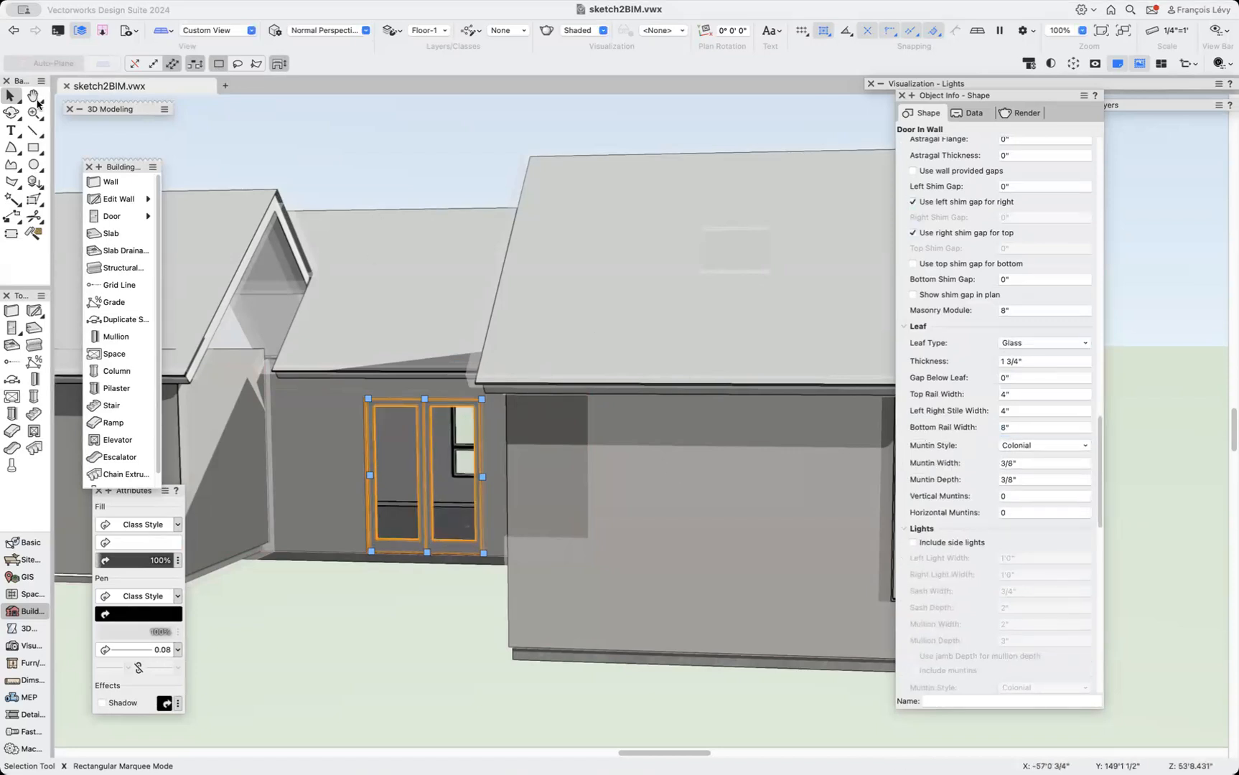
Orbit around the building to inspect the new glass double door from several angles.
click(14, 113)
drag(364, 491, 454, 512)
scroll(454, 512, right, 5)
scroll(453, 512, down, 5)
scroll(454, 512, up, 2)
scroll(453, 512, left, 1)
scroll(454, 512, up, 1)
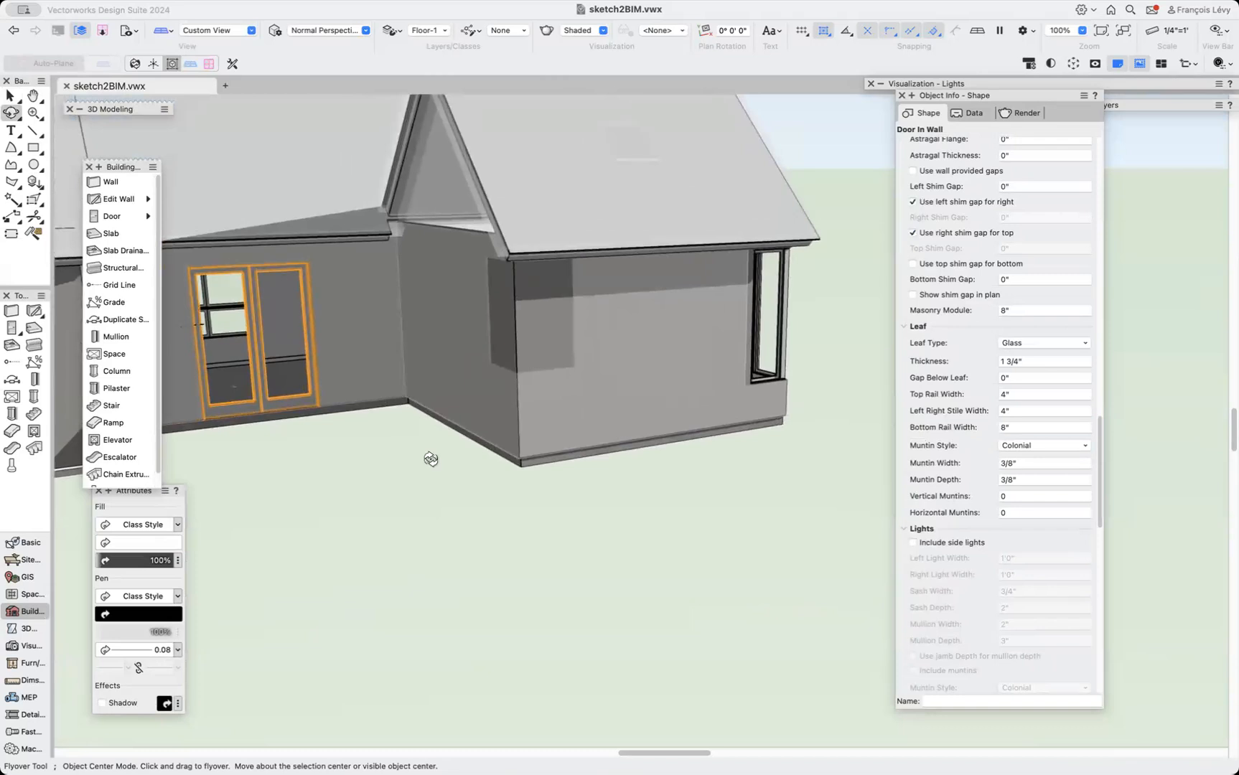
scroll(431, 460, left, 5)
alt+scroll(431, 459, down, 5)
scroll(431, 460, left, 4)
scroll(431, 463, left, 5)
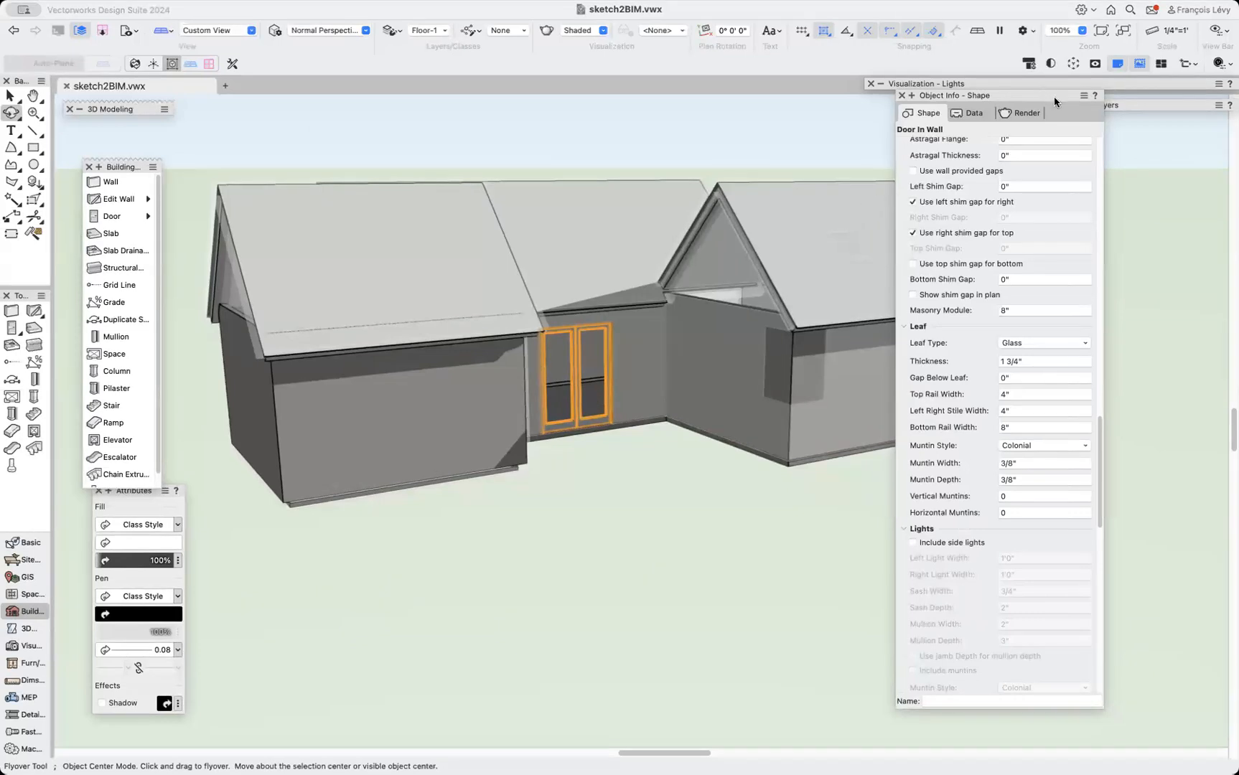
Open the Navigation palette's design layer list.
mouse_move(1115, 105)
drag(1115, 105, 971, 103)
click(873, 222)
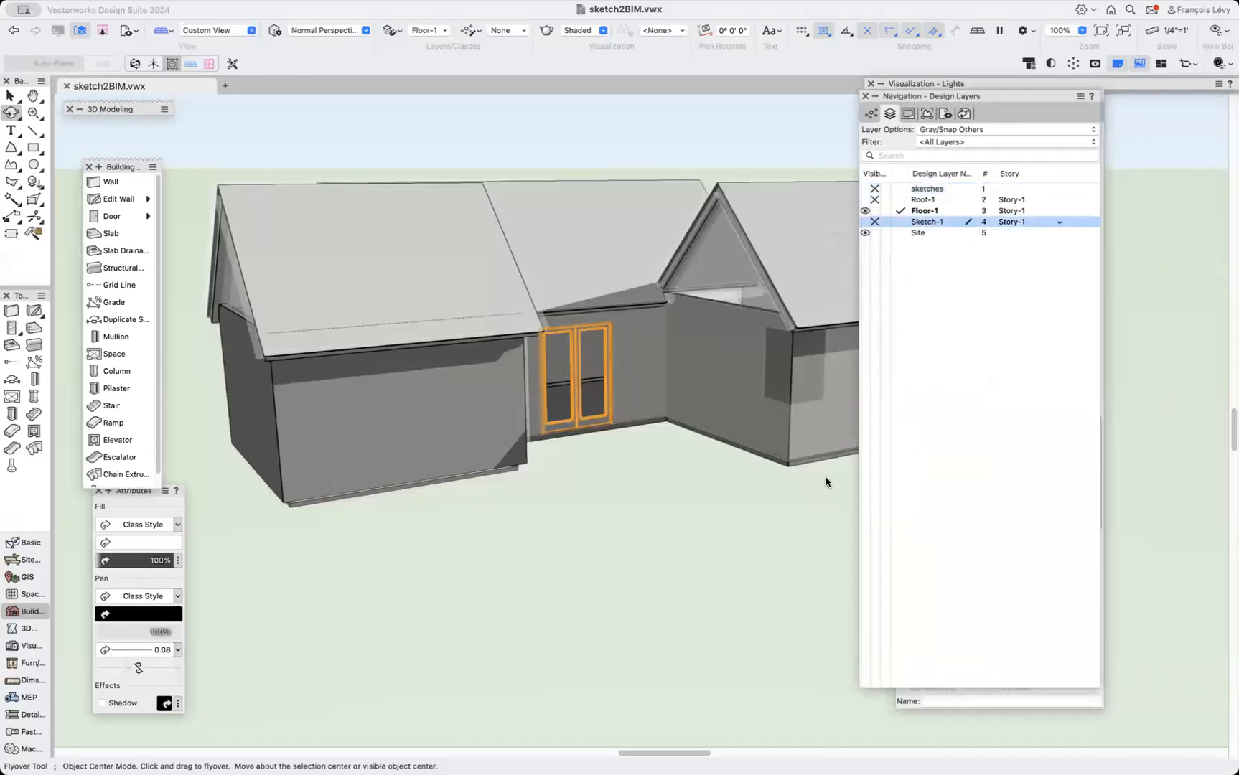
Select the window on the wing's side gable wall and set its height to 5'.
drag(691, 486, 506, 493)
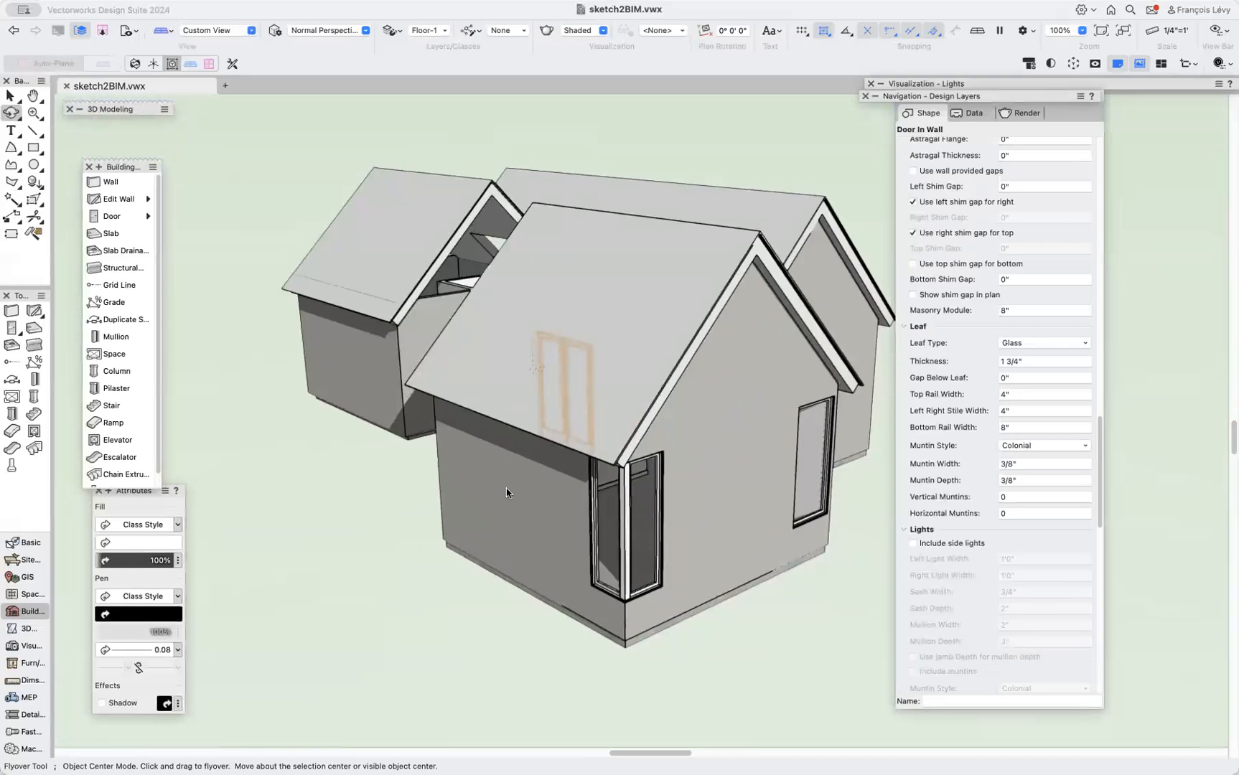
key(x)
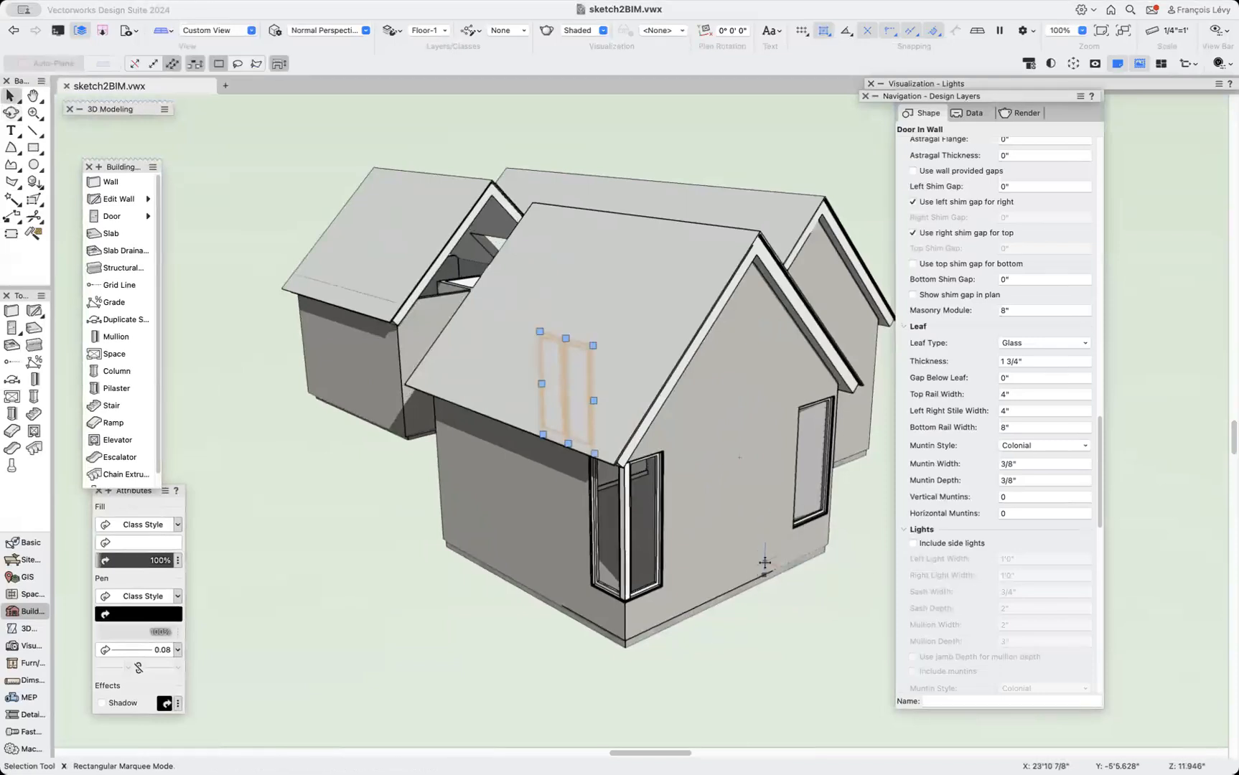
click(811, 503)
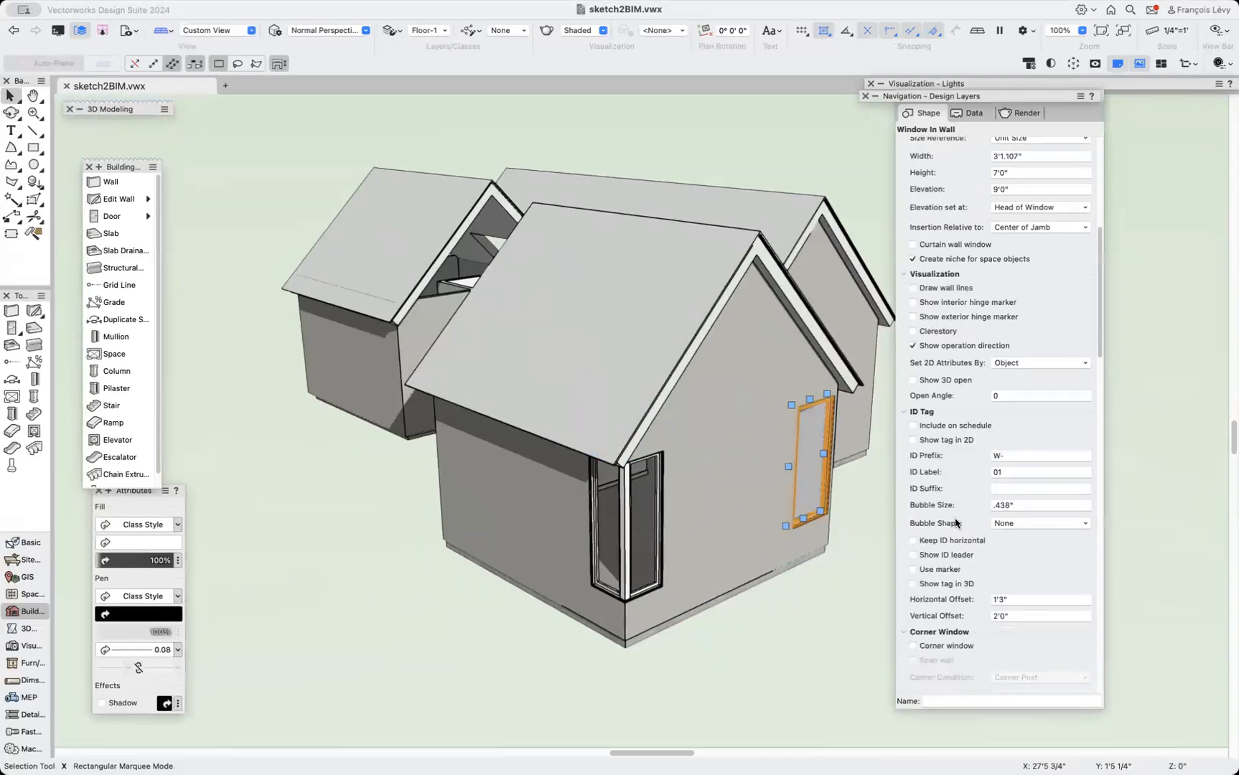
scroll(1005, 459, down, 3)
scroll(1009, 483, up, 15)
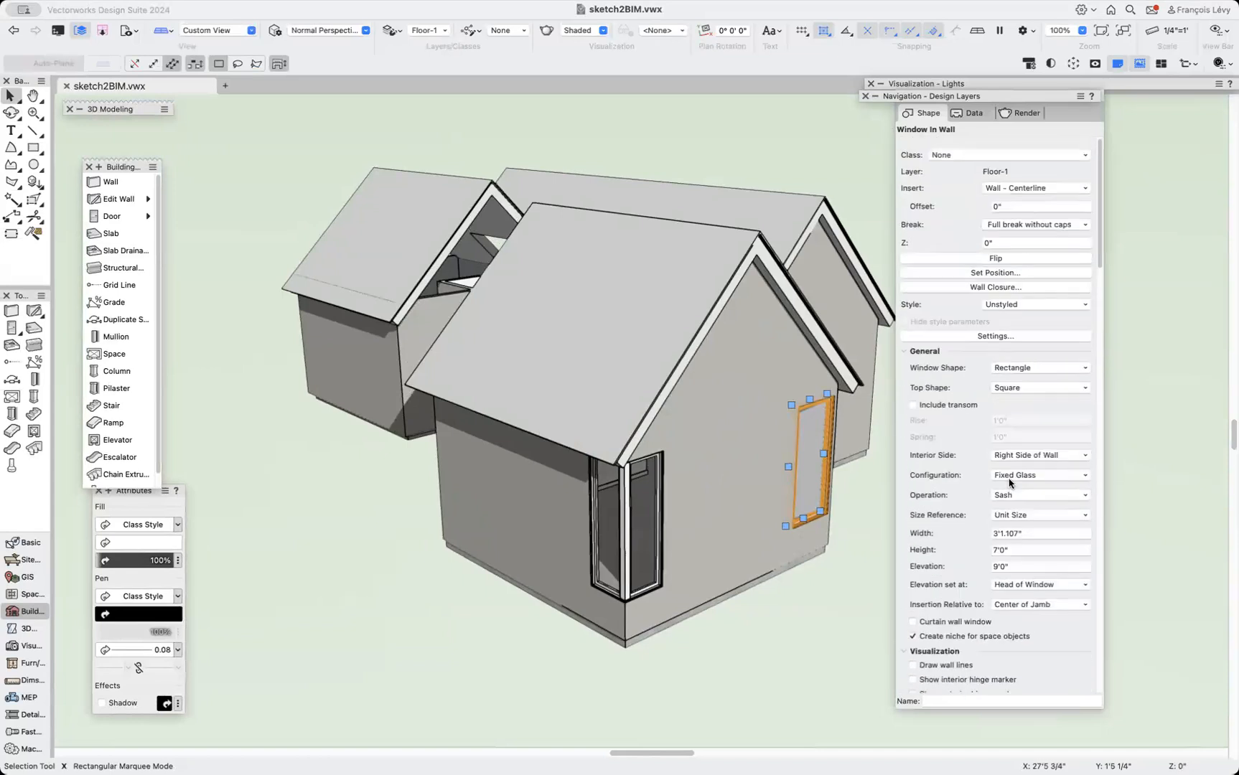
click(1022, 538)
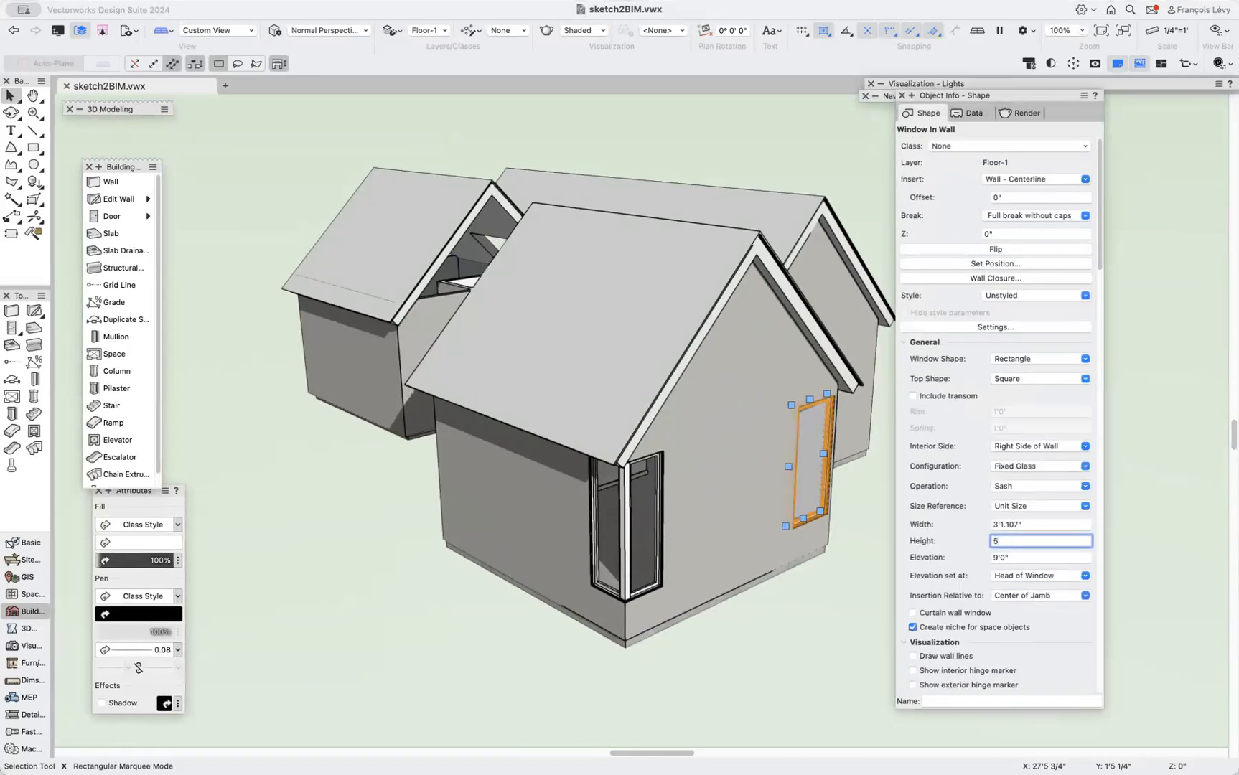
text(5')
key(Return)
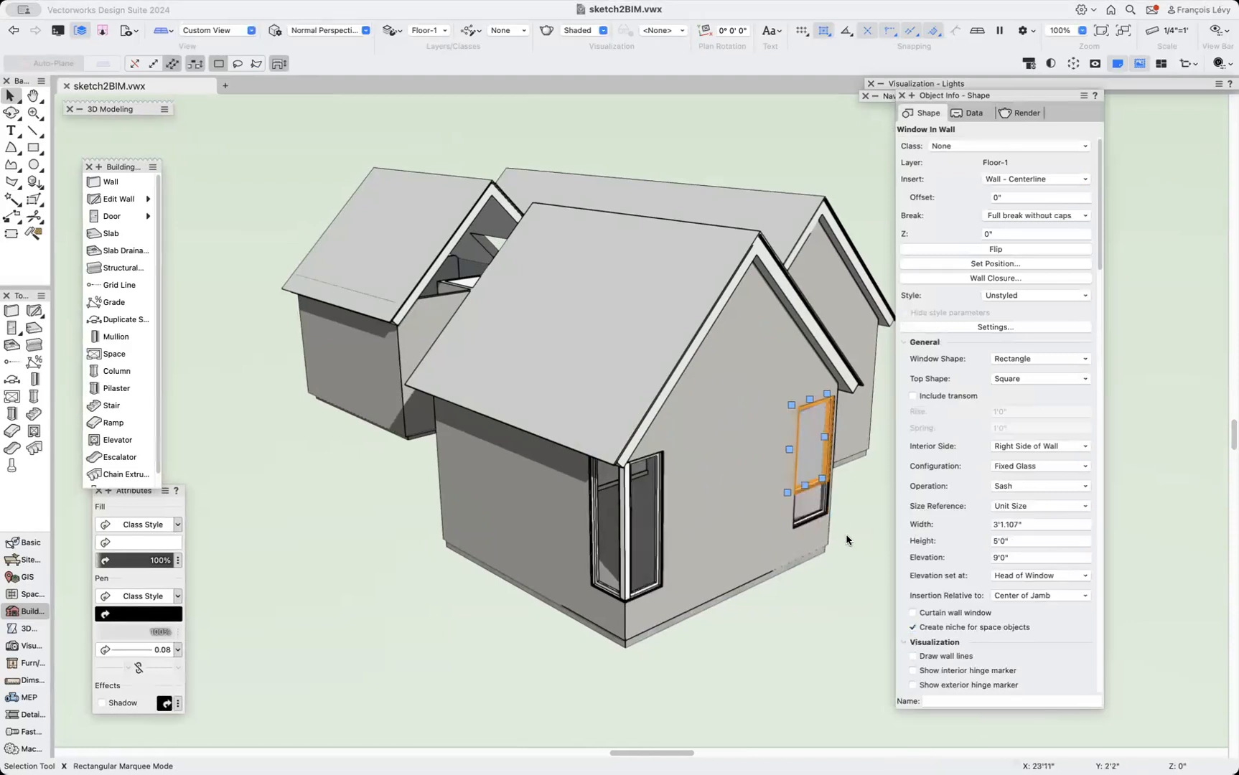
Resize the side-wall window with its handles to about 1'9" high at a 3'9" elevation.
click(806, 519)
click(808, 511)
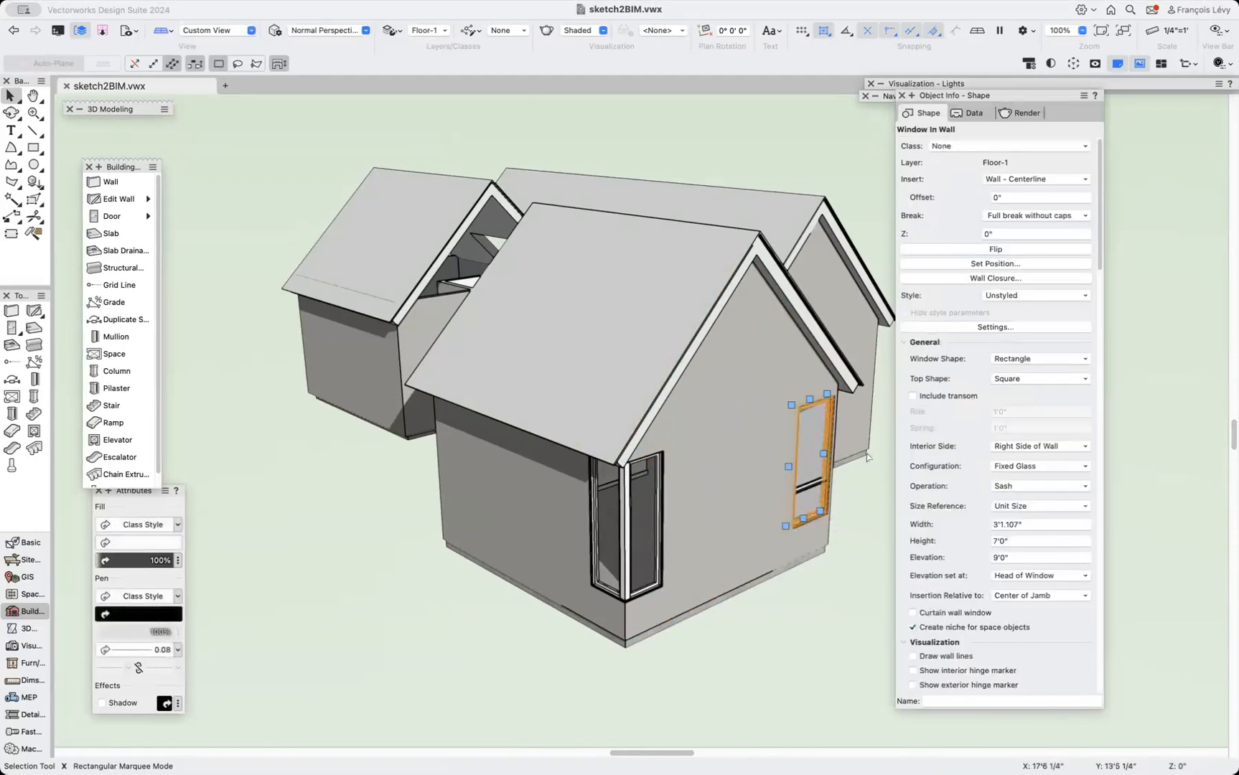
mouse_move(812, 463)
mouse_down()
mouse_move(791, 495)
mouse_move(805, 489)
mouse_up()
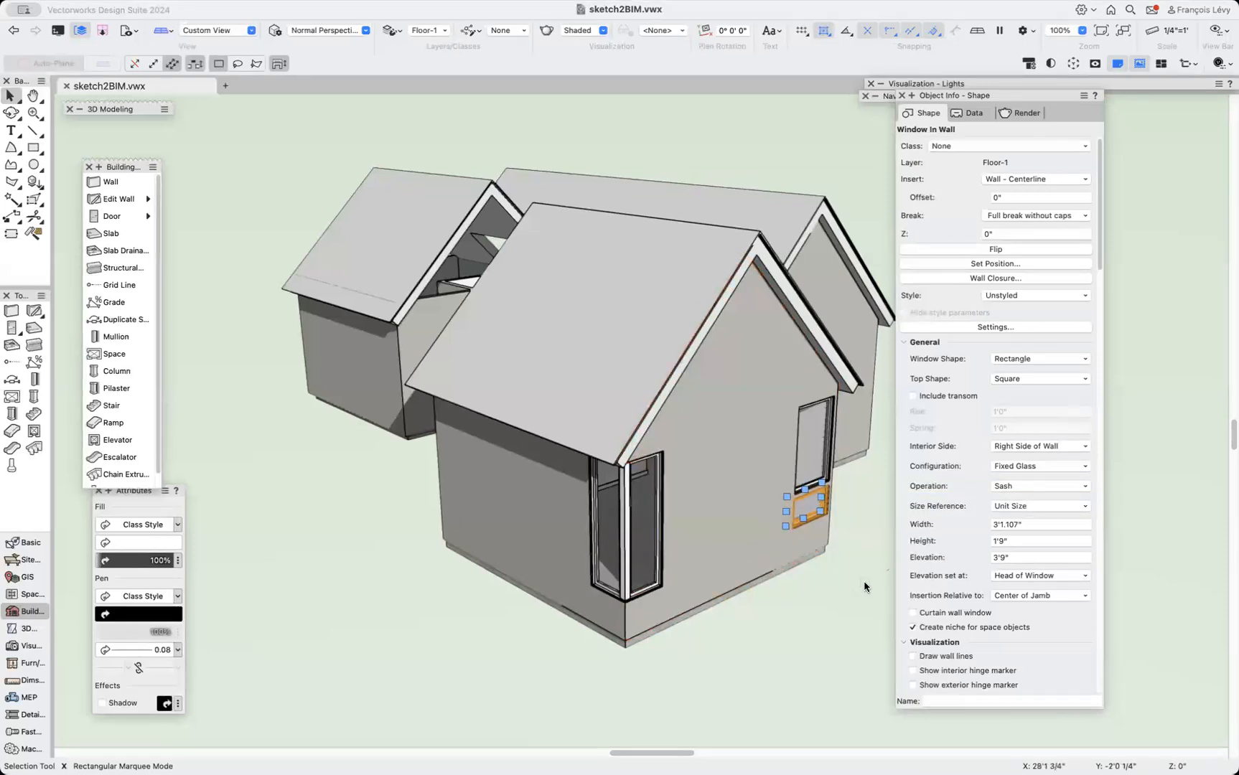
scroll(865, 586, up, 6)
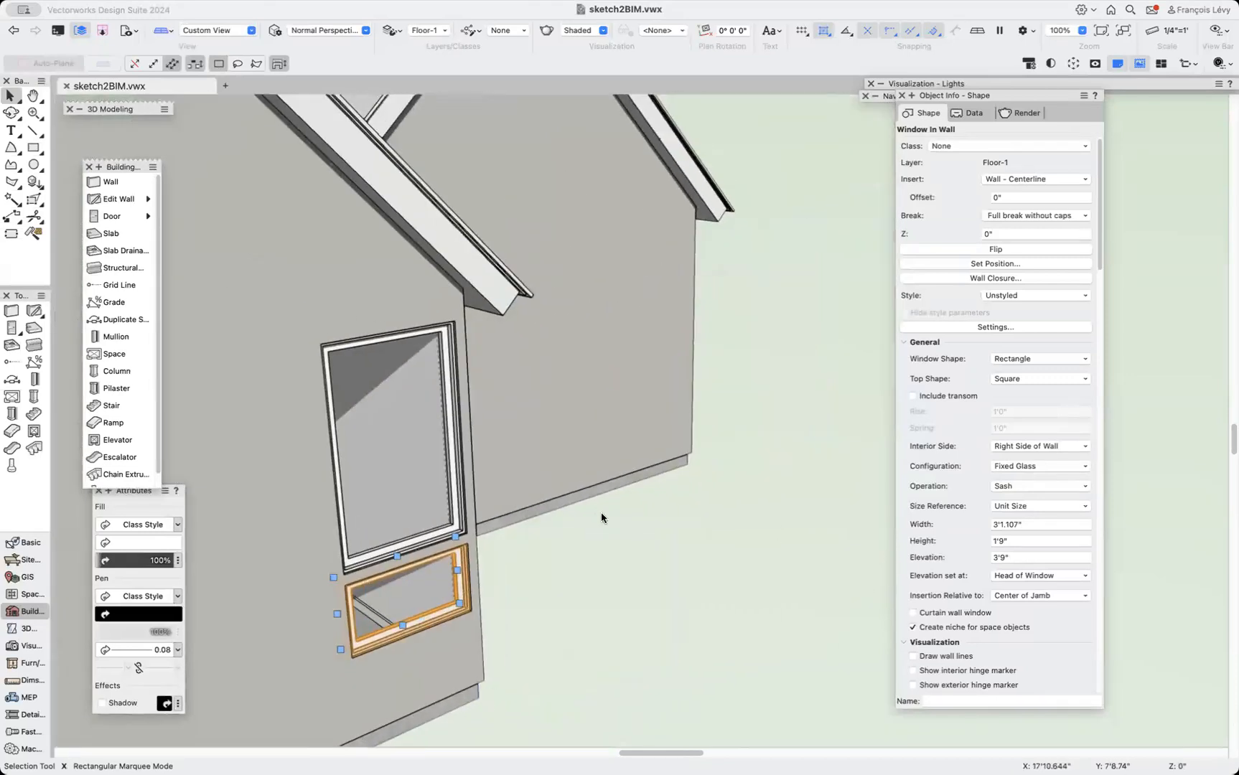
drag(406, 605, 343, 575)
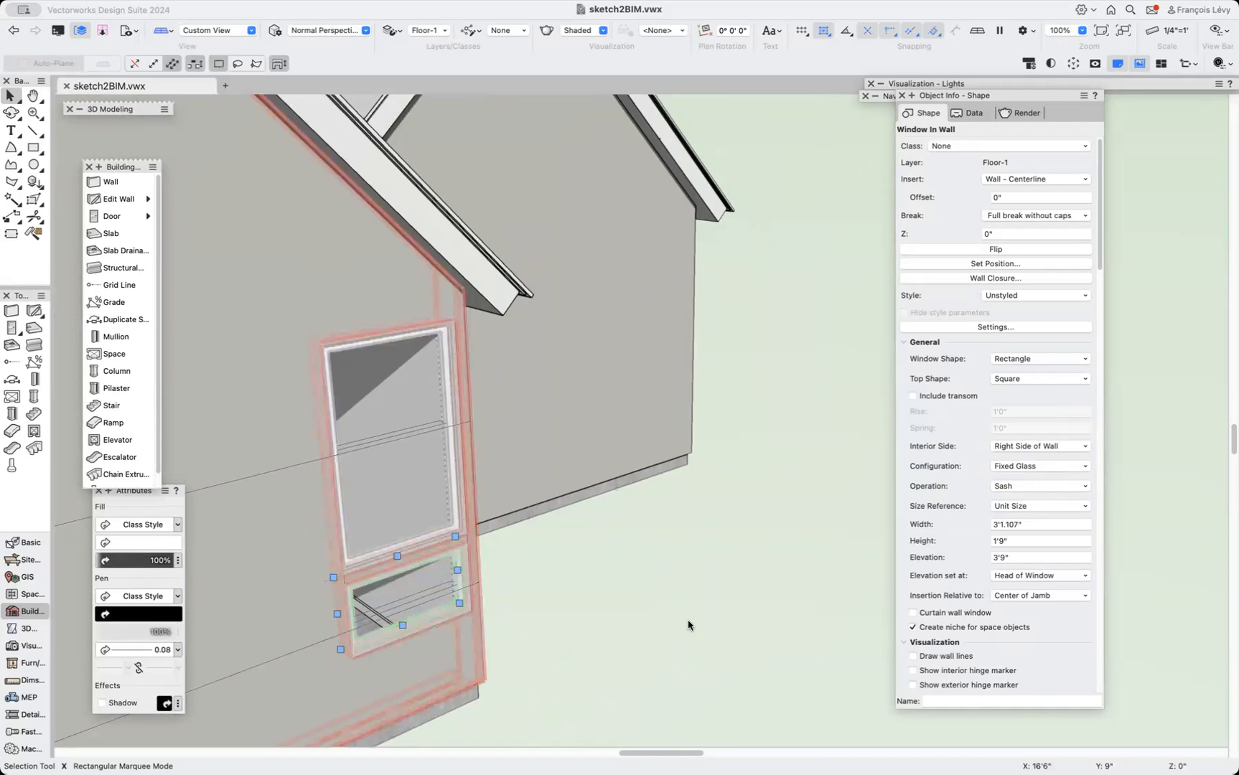
Review the building from the Right Isometric view and the previous perspective, orbiting around the wings.
scroll(640, 627, down, 5)
click(640, 626)
ctrl+middle_drag(628, 553, 611, 480)
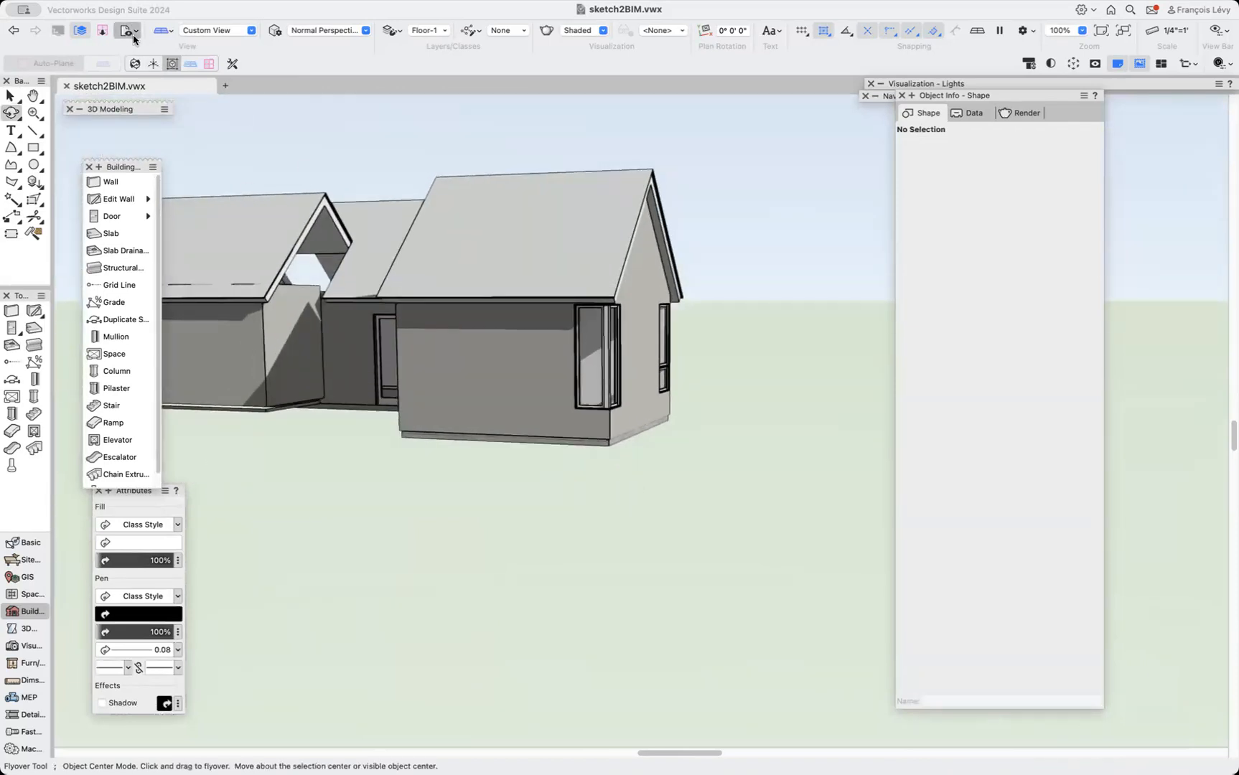
click(128, 31)
click(160, 155)
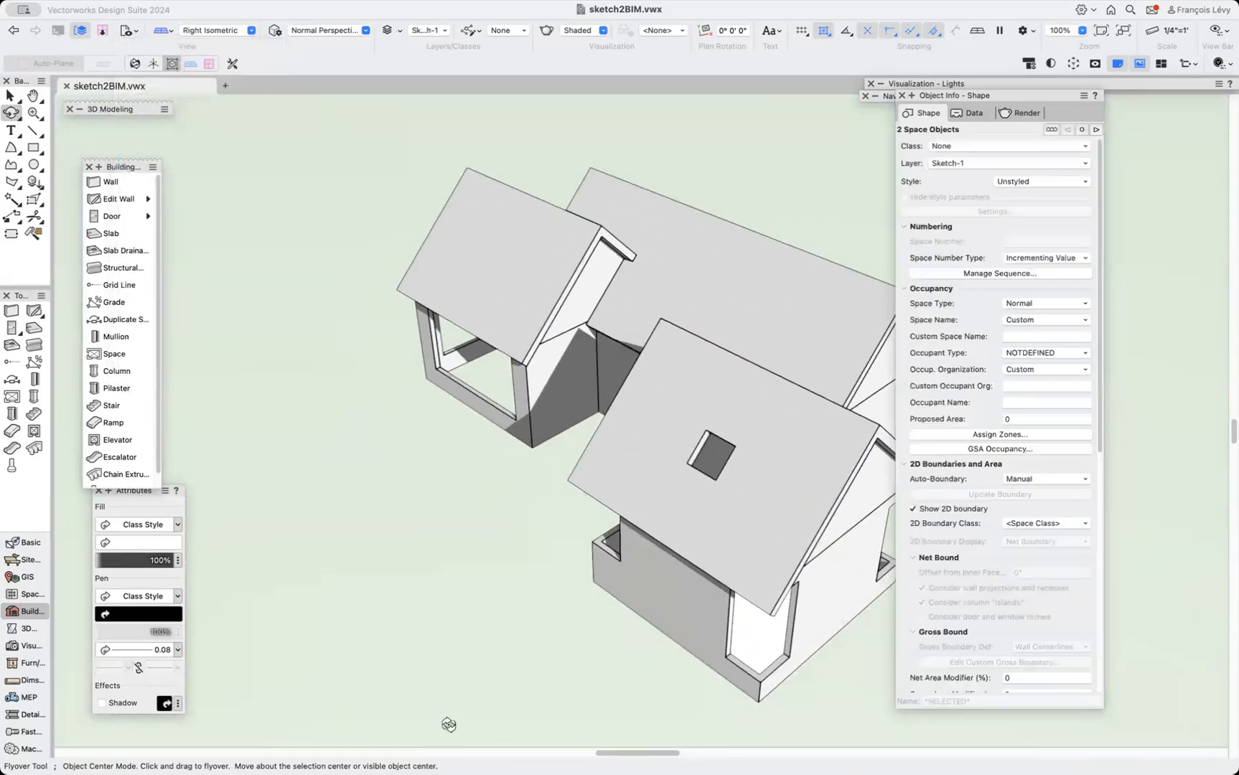
middle_drag(449, 725, 447, 642)
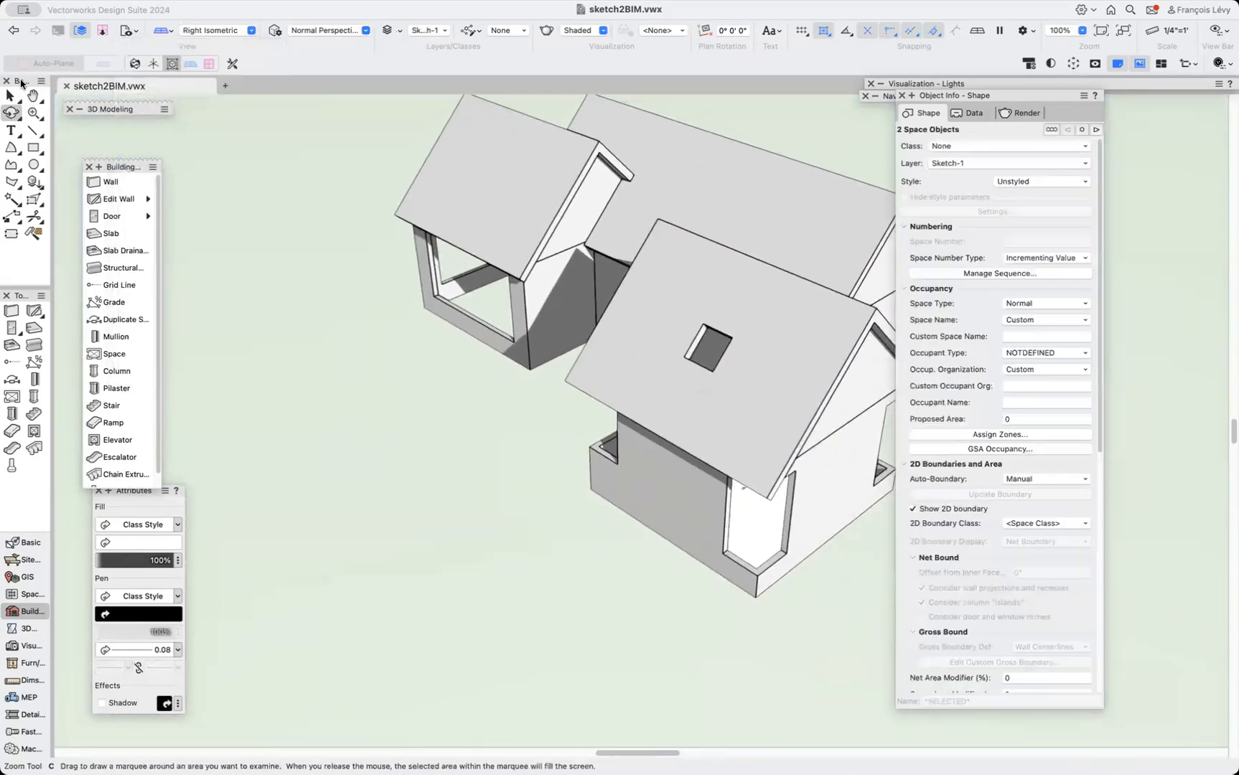
click(11, 29)
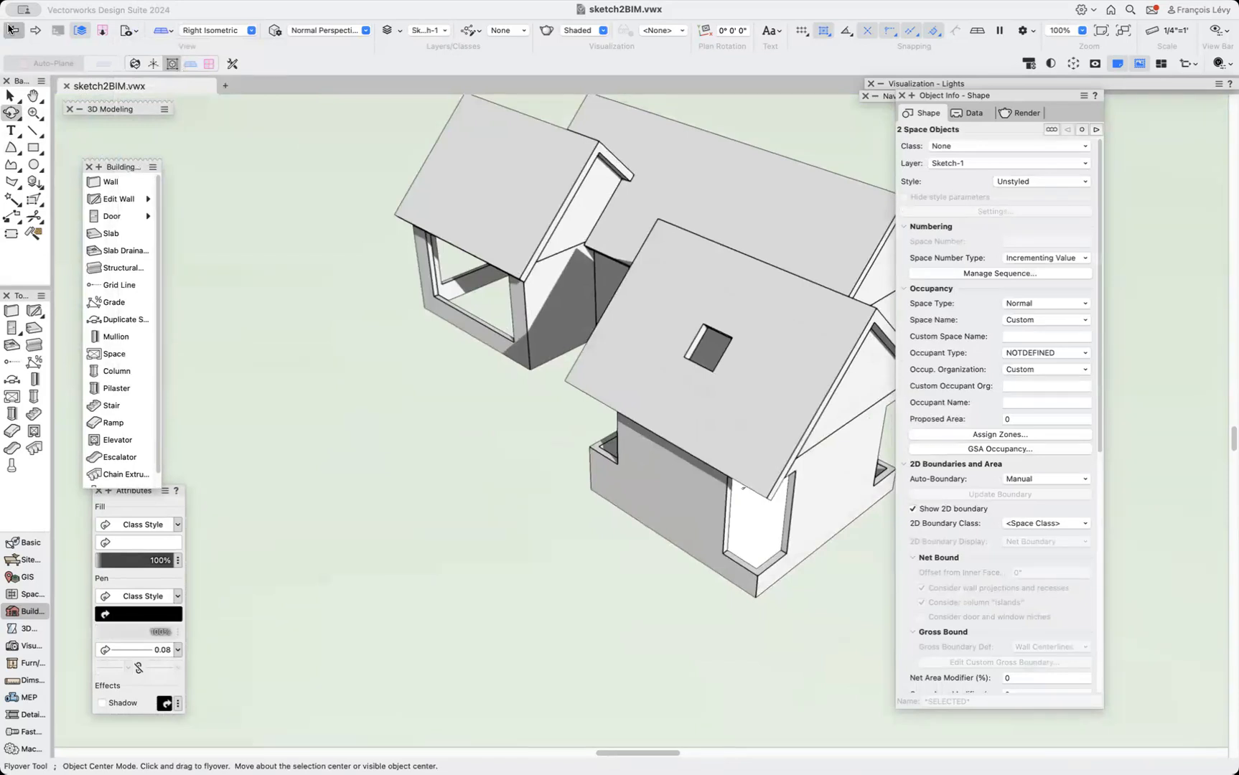
click(11, 29)
click(12, 29)
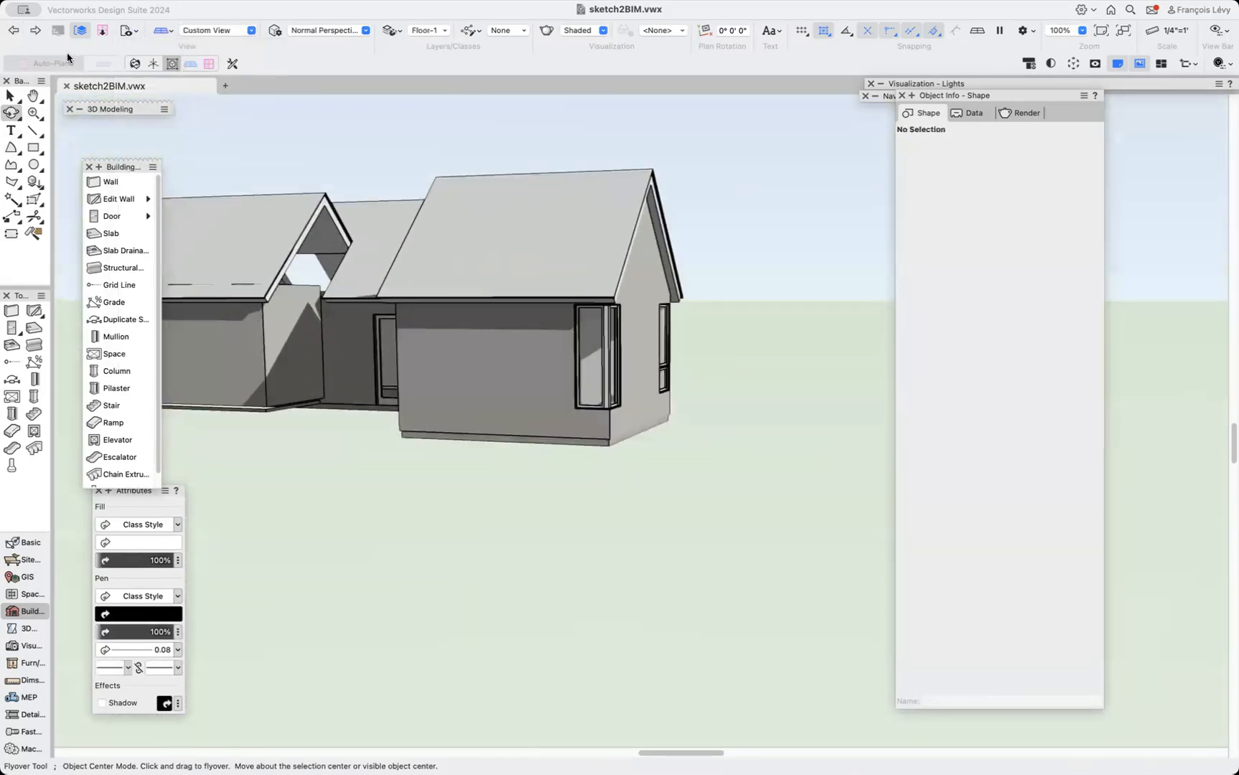
scroll(478, 310, left, 10)
scroll(478, 310, left, 3)
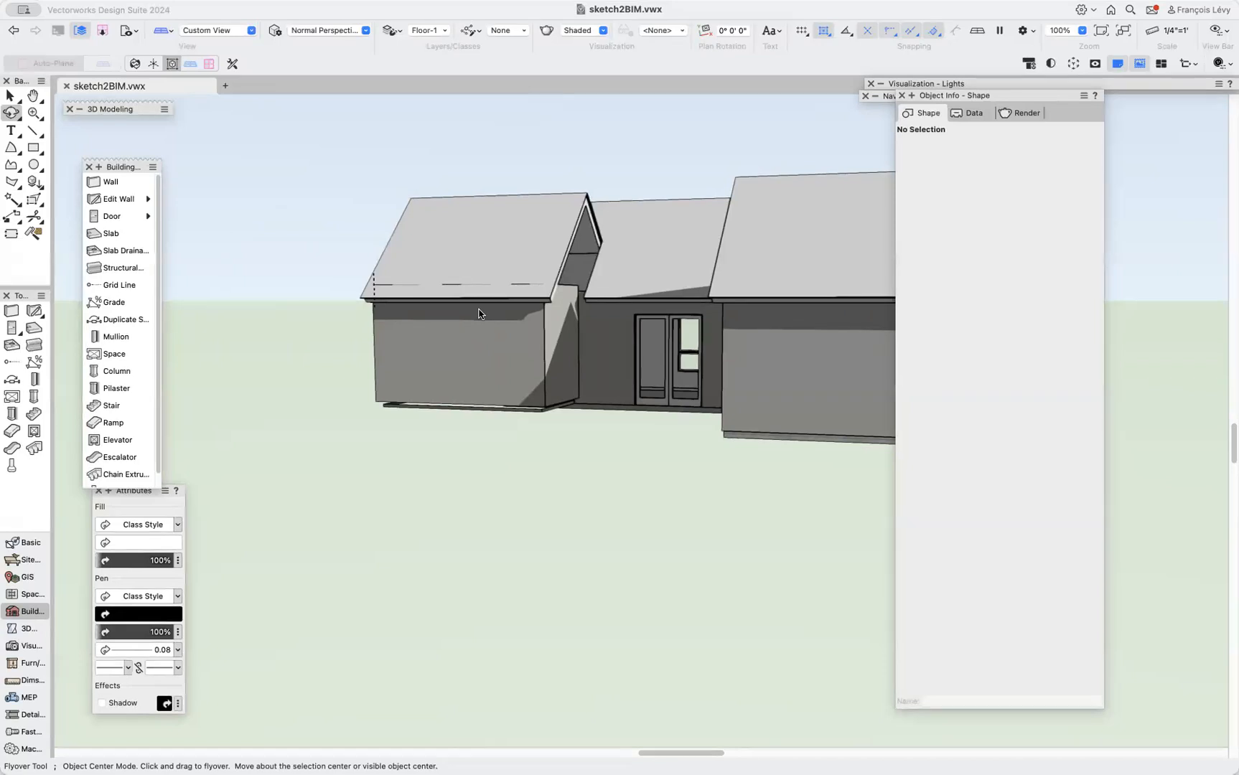
scroll(479, 313, right, 5)
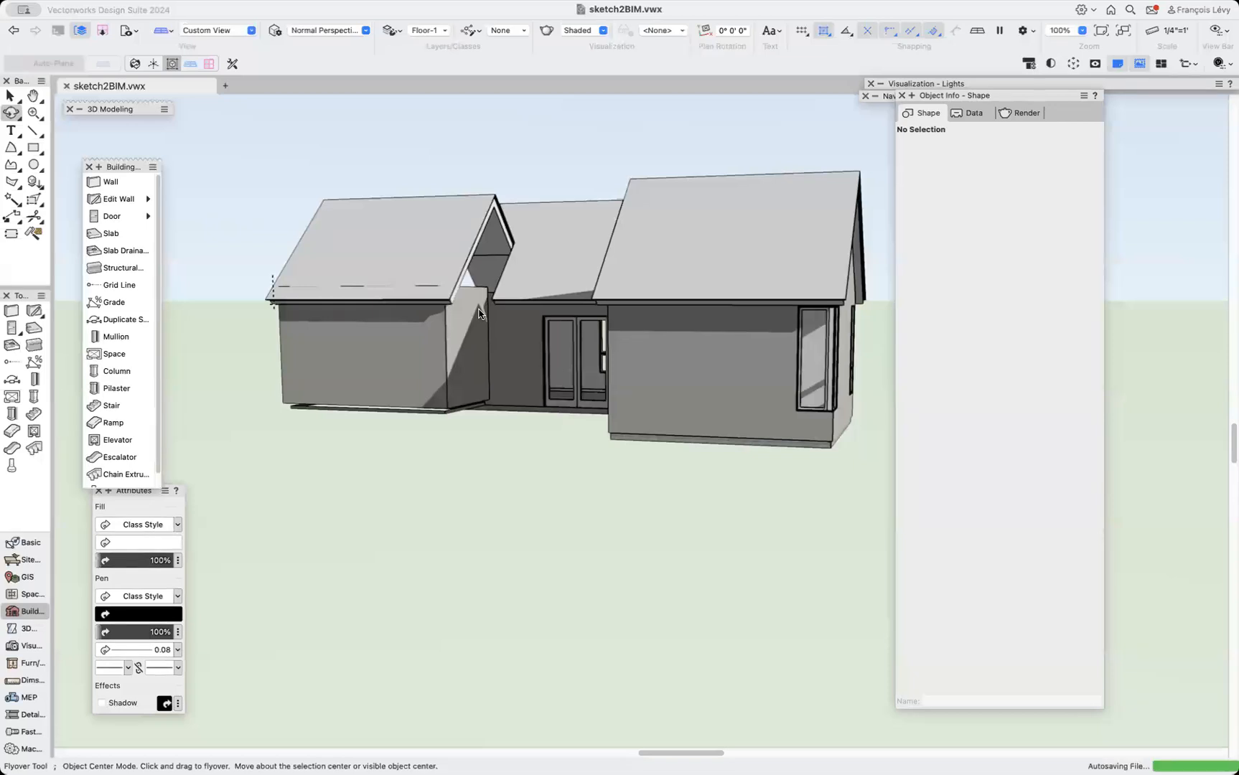
scroll(479, 313, left, 2)
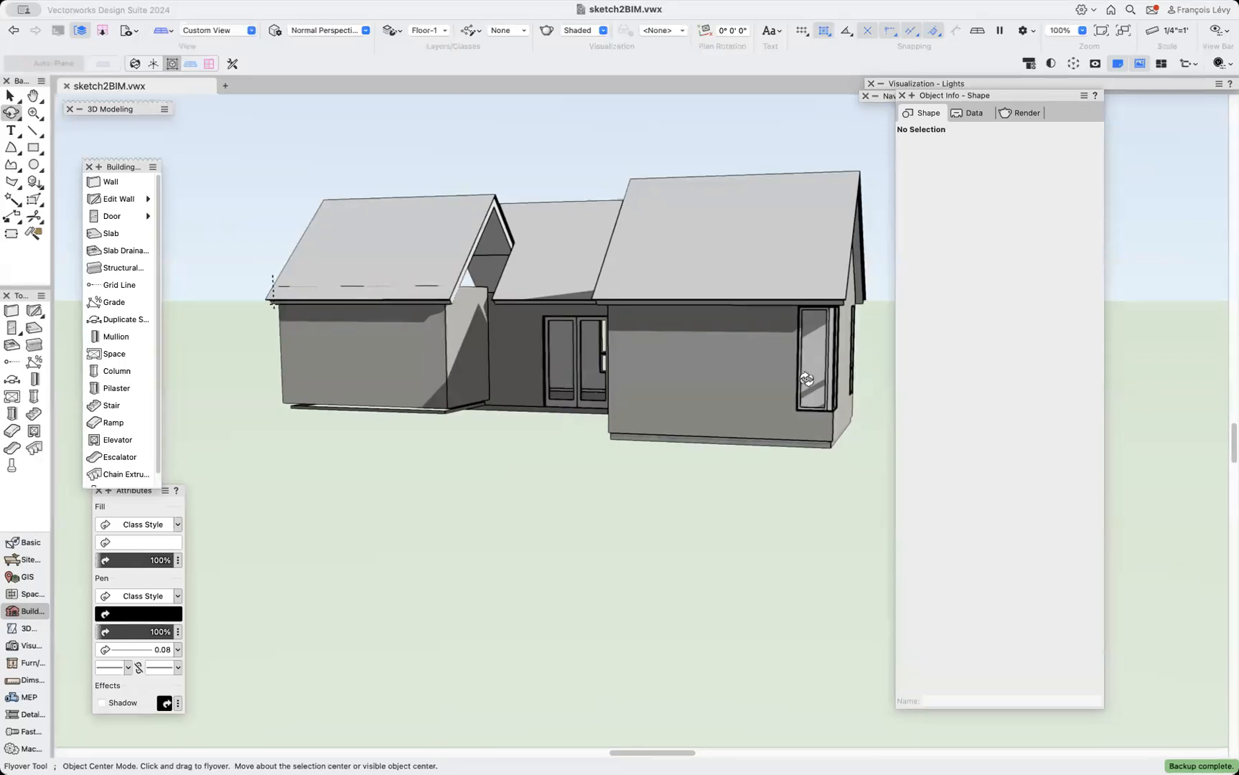
key(x)
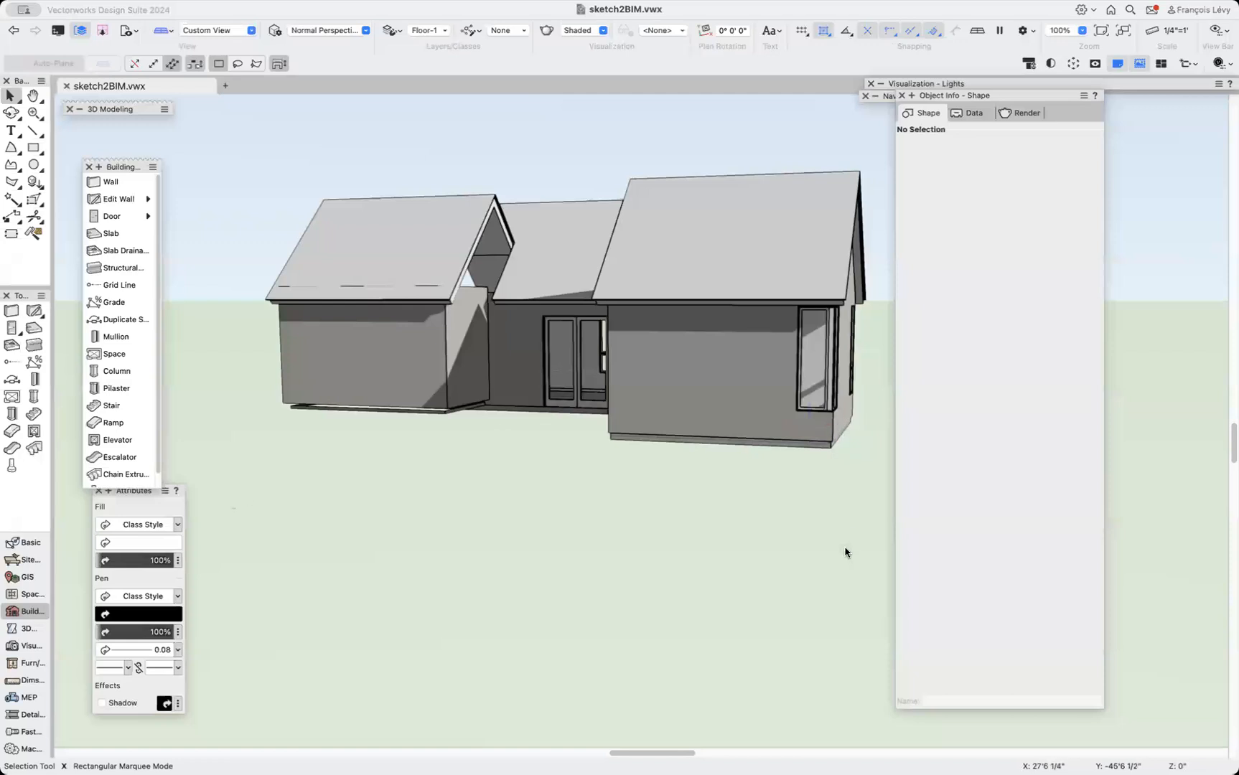
key(alt+equal)
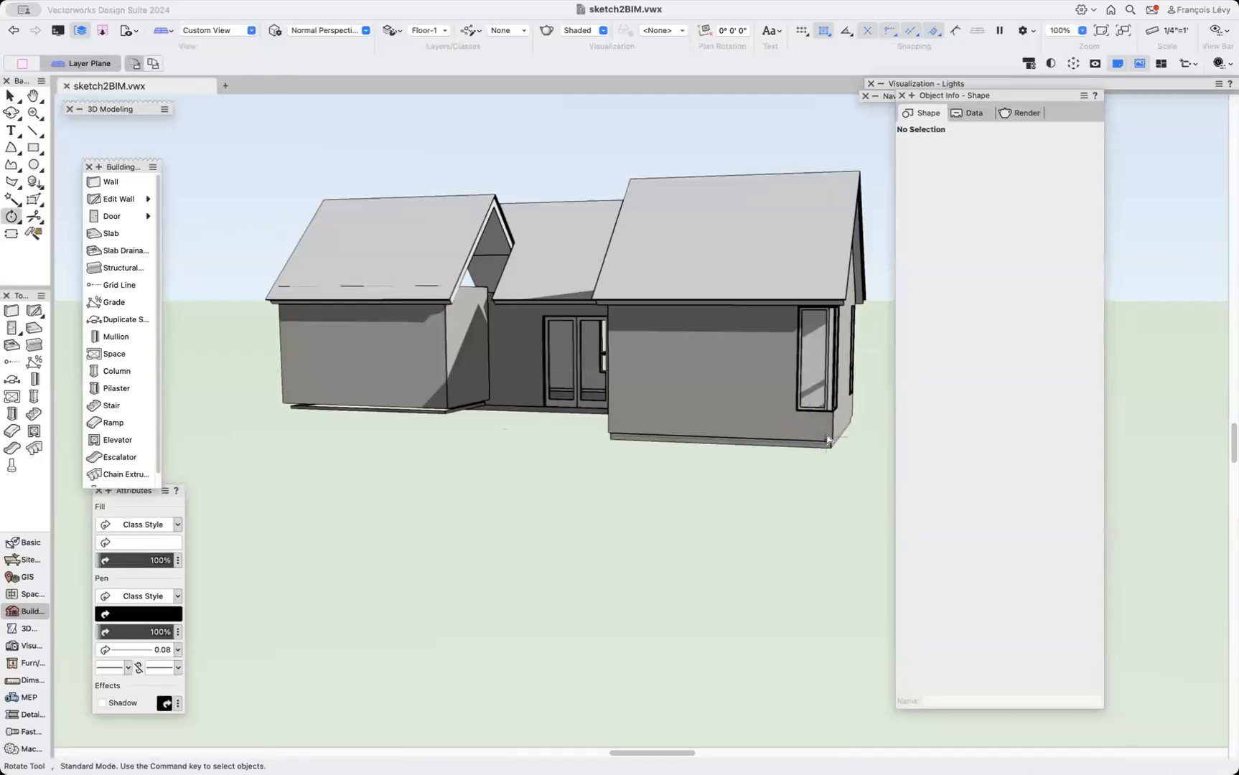
key(x)
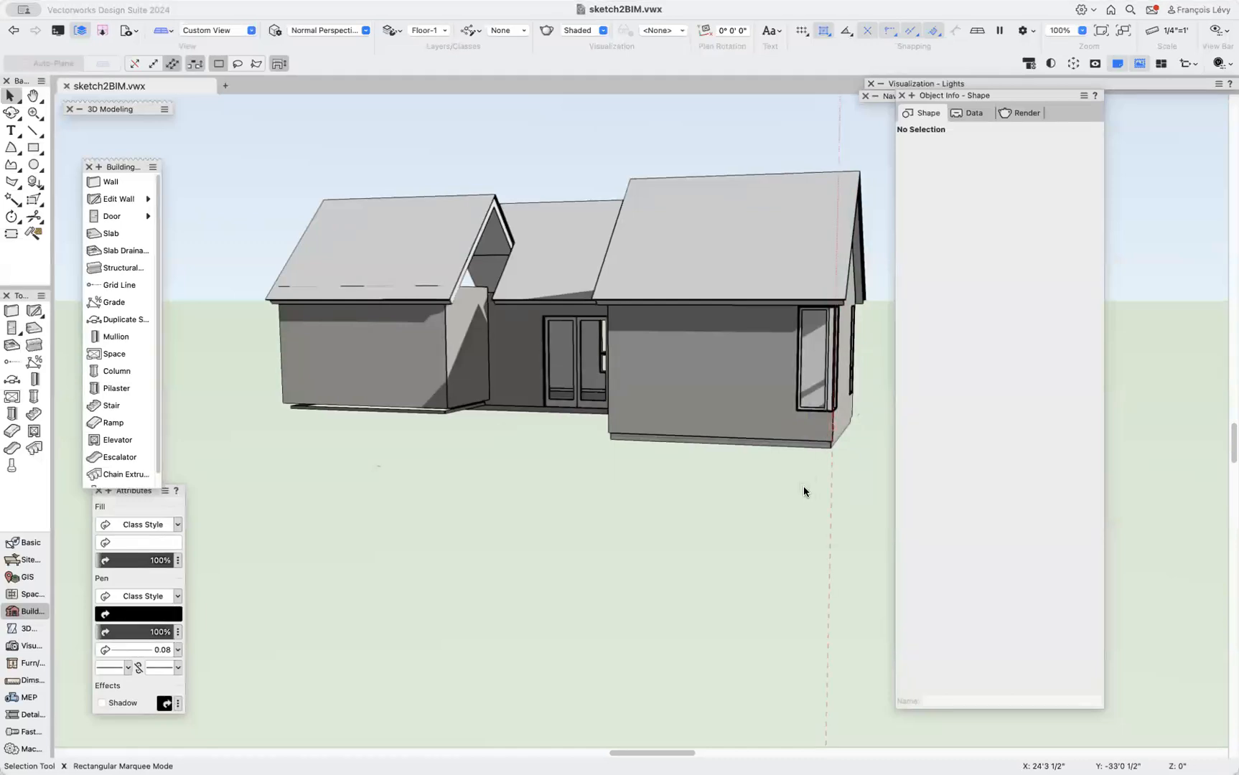
key(alt+equal)
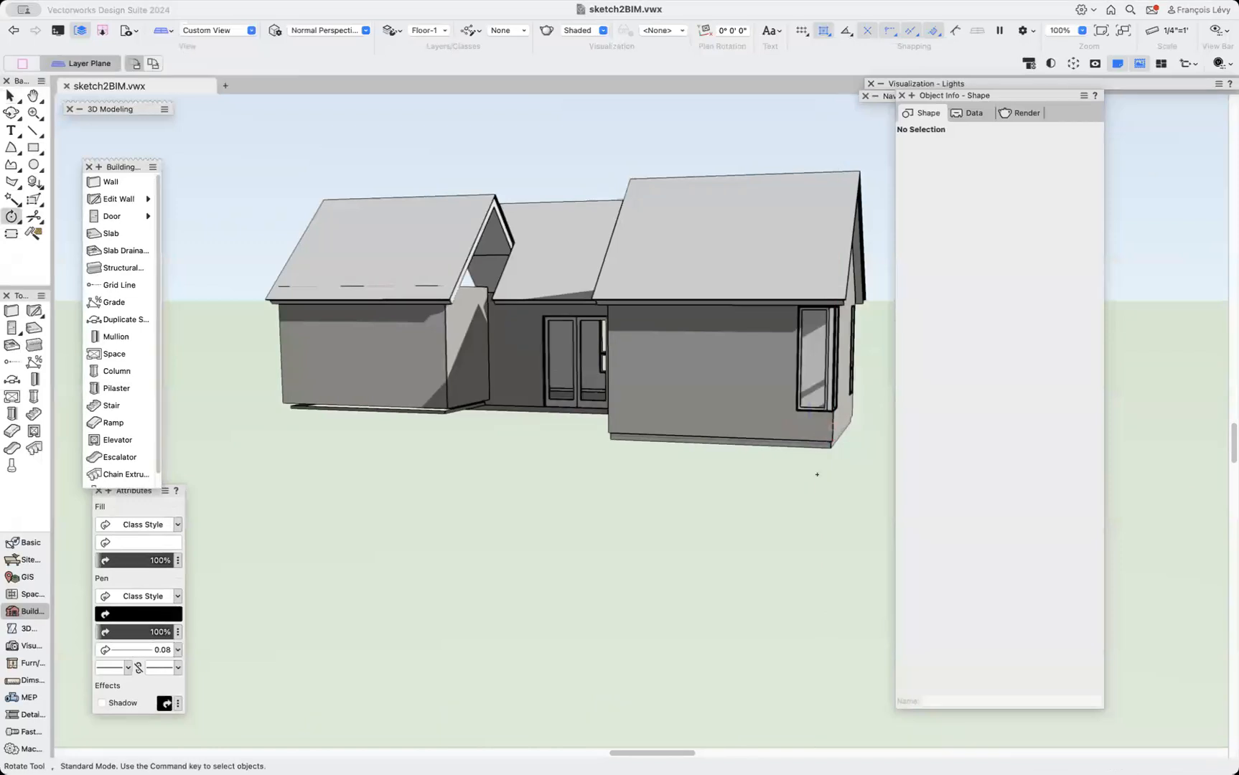
Mirror-duplicate both stacked windows of the wing's gable wall across the roof ridge line.
key(shift+c)
drag(826, 465, 716, 476)
key(x)
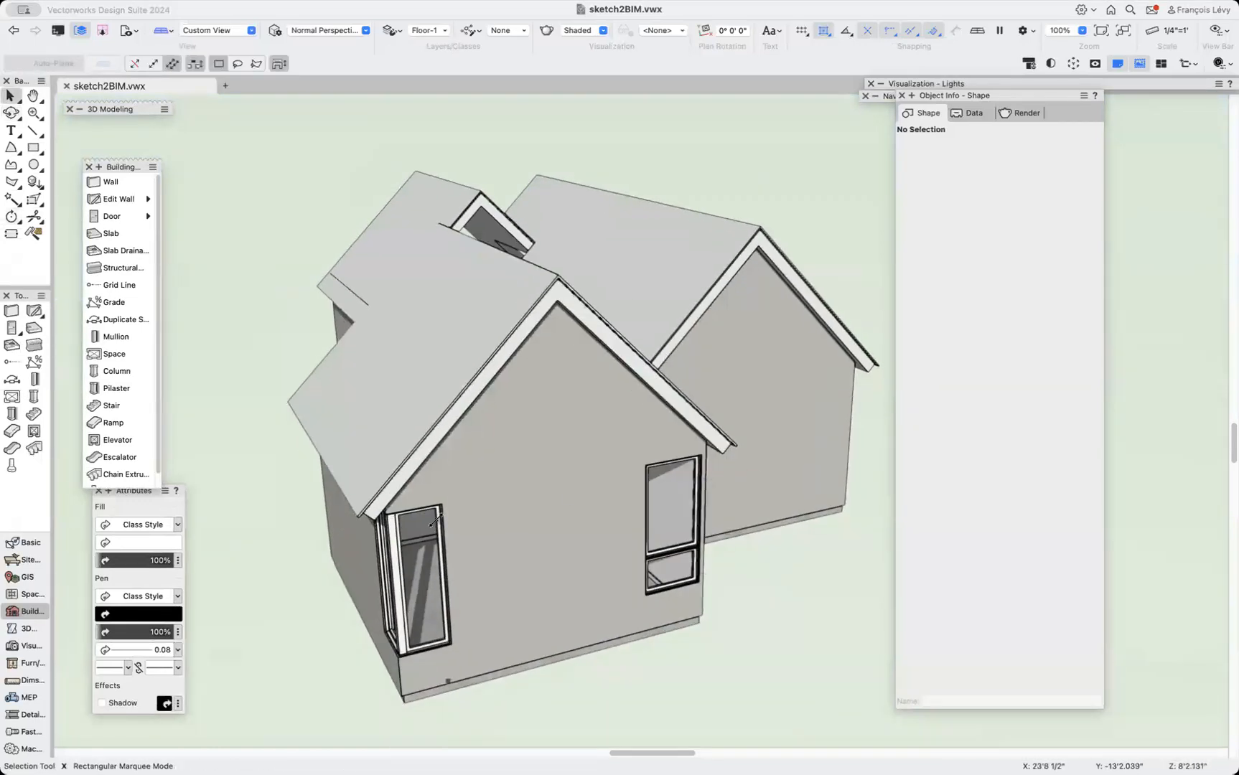
click(384, 554)
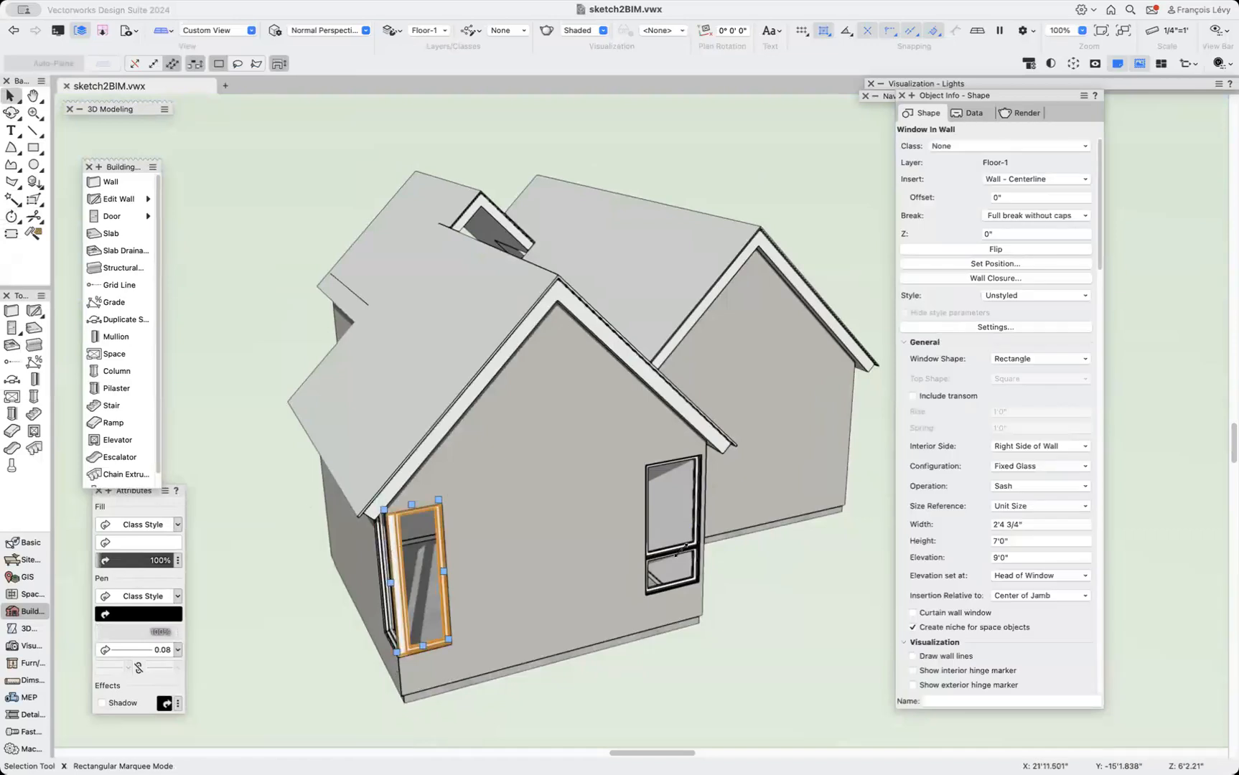
click(732, 557)
click(690, 499)
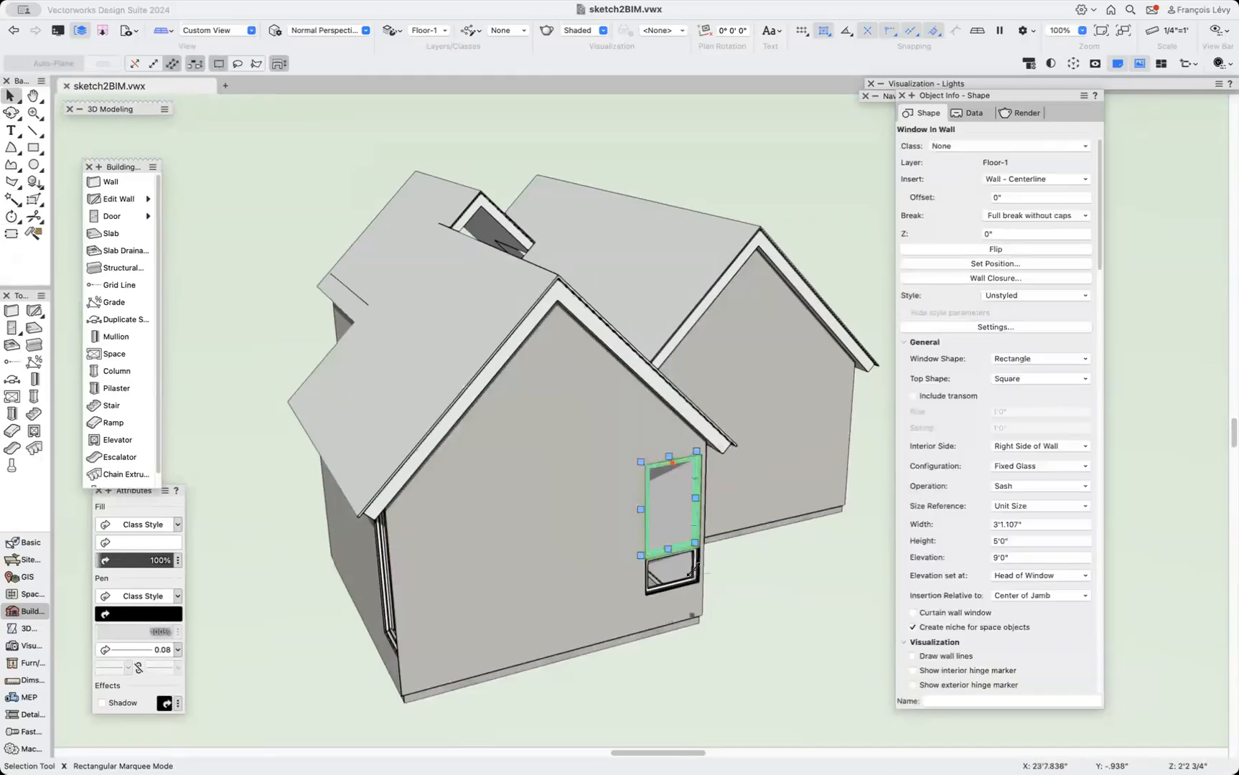
shift+click(687, 585)
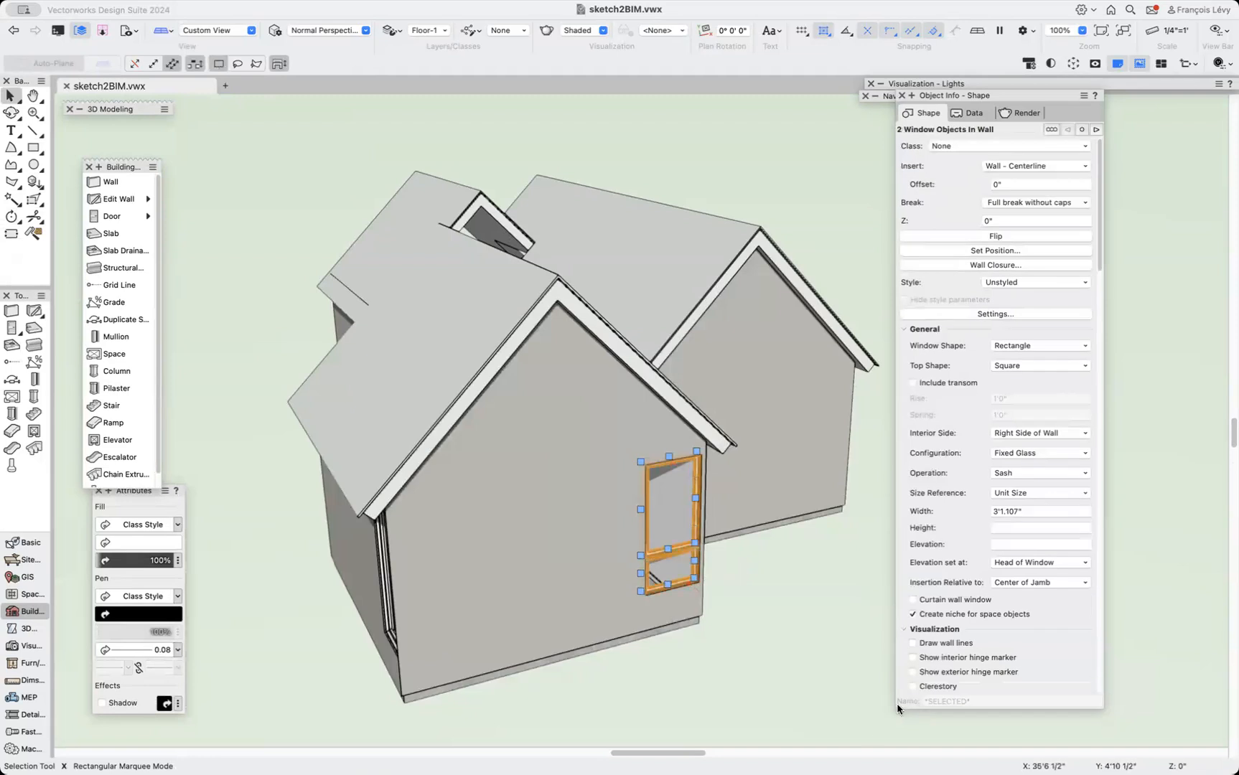
key(m)
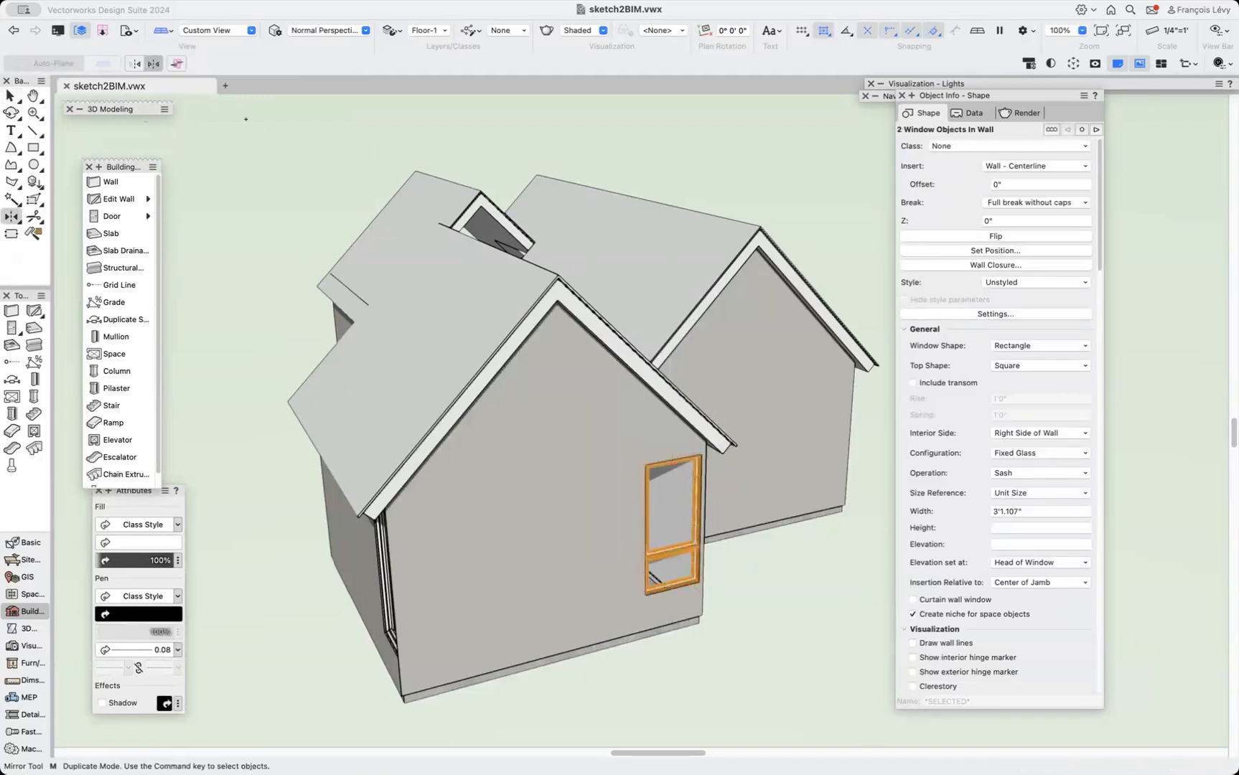
click(435, 222)
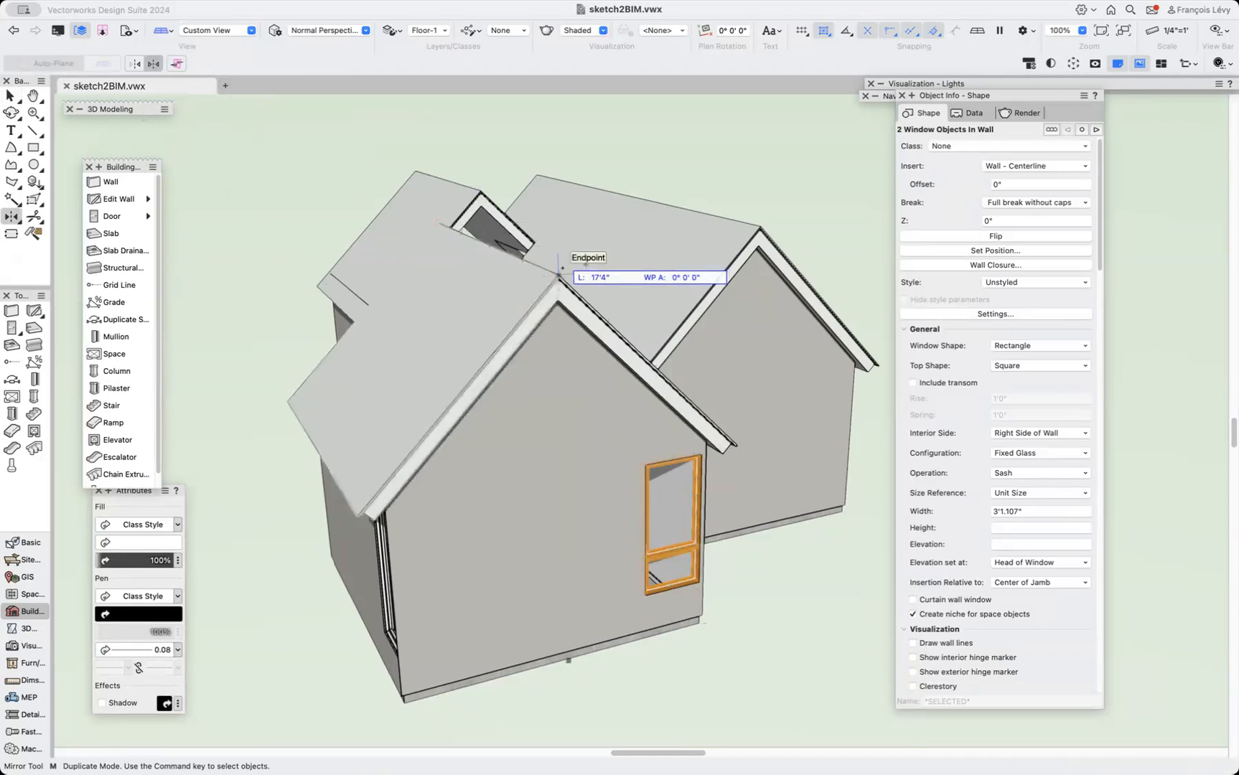
click(558, 274)
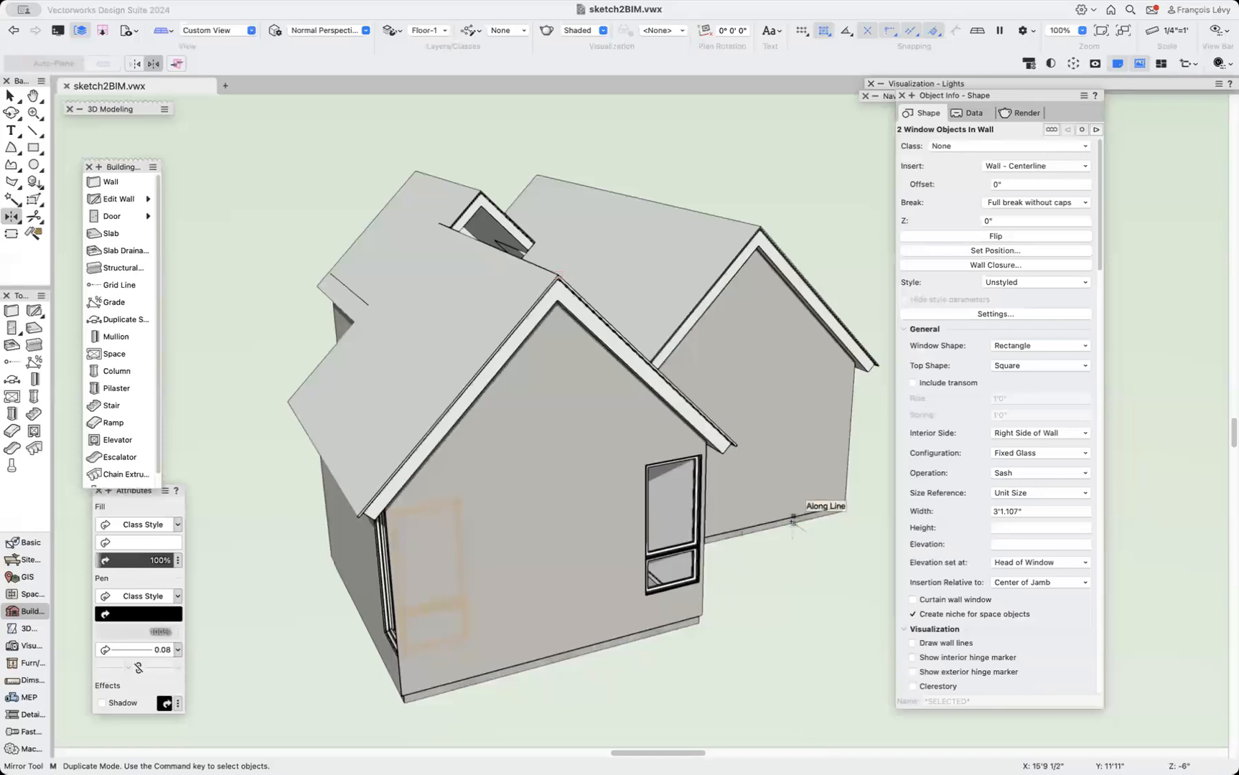
Delete the selected gable wall and undo the deletion.
key(x)
click(562, 527)
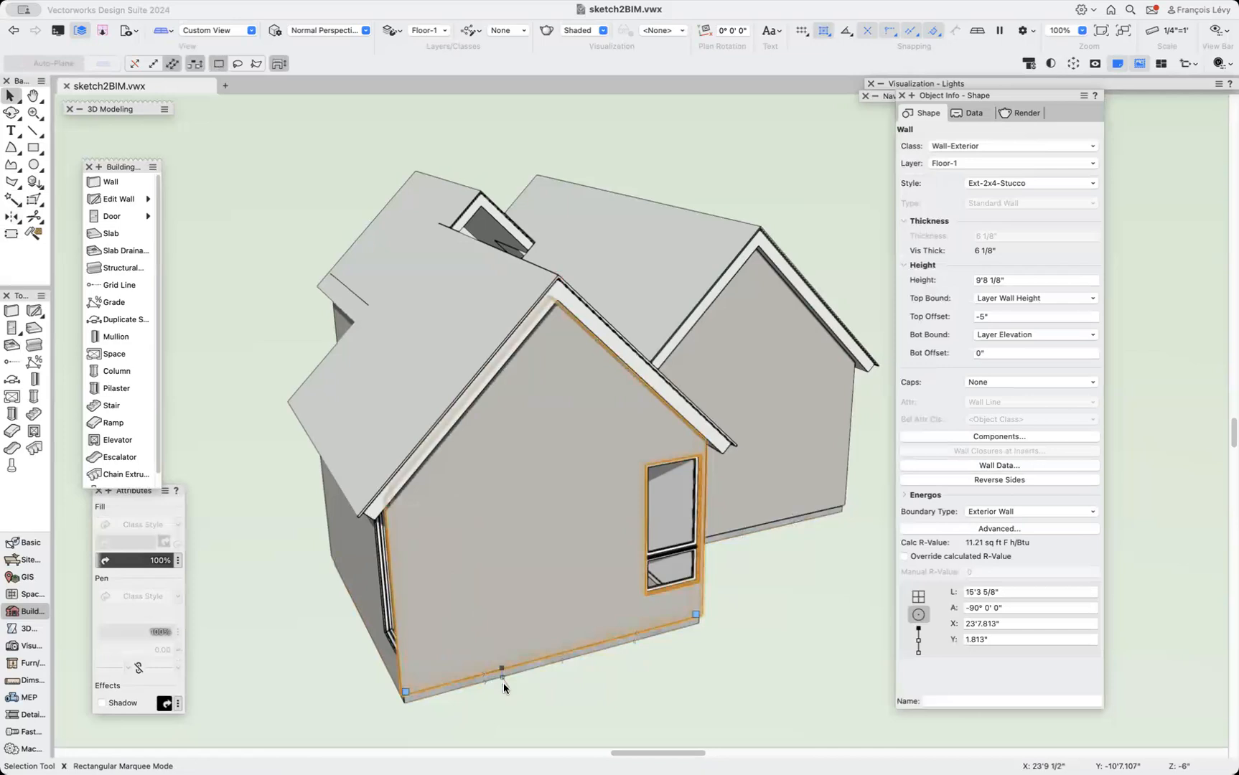
drag(503, 690, 374, 480)
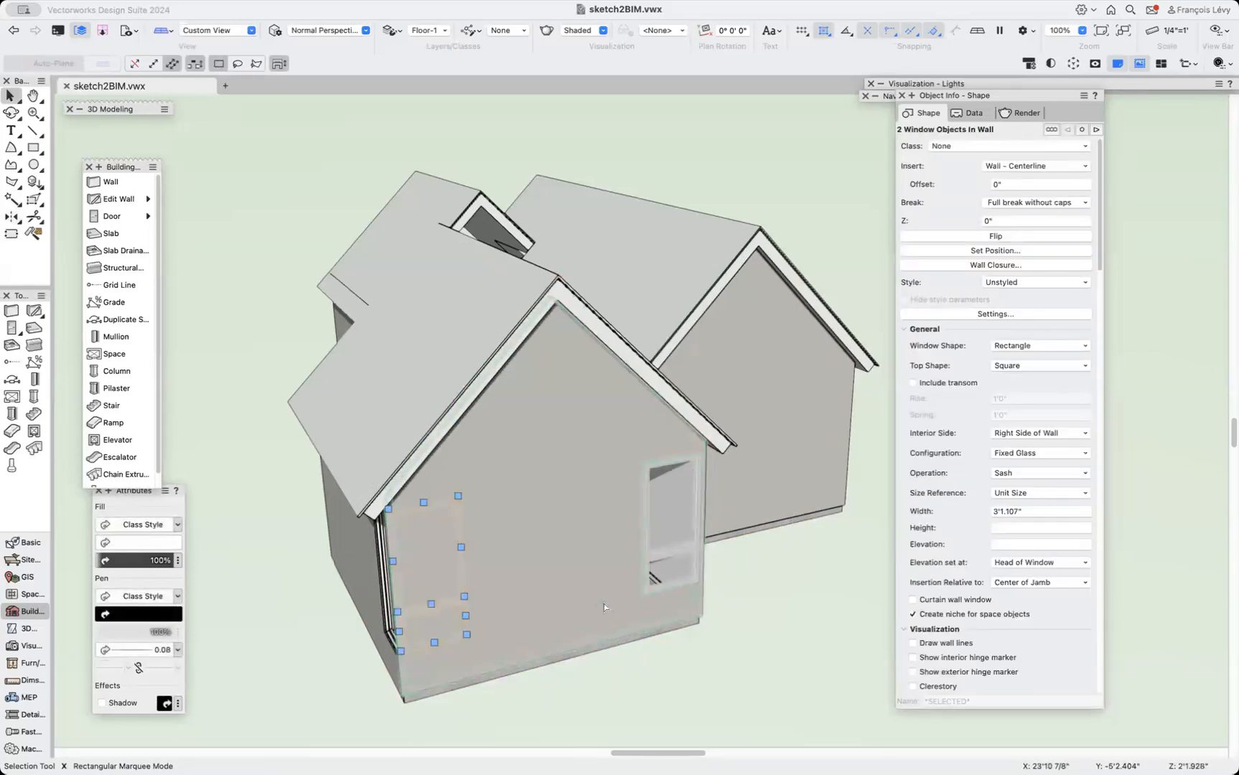
click(555, 613)
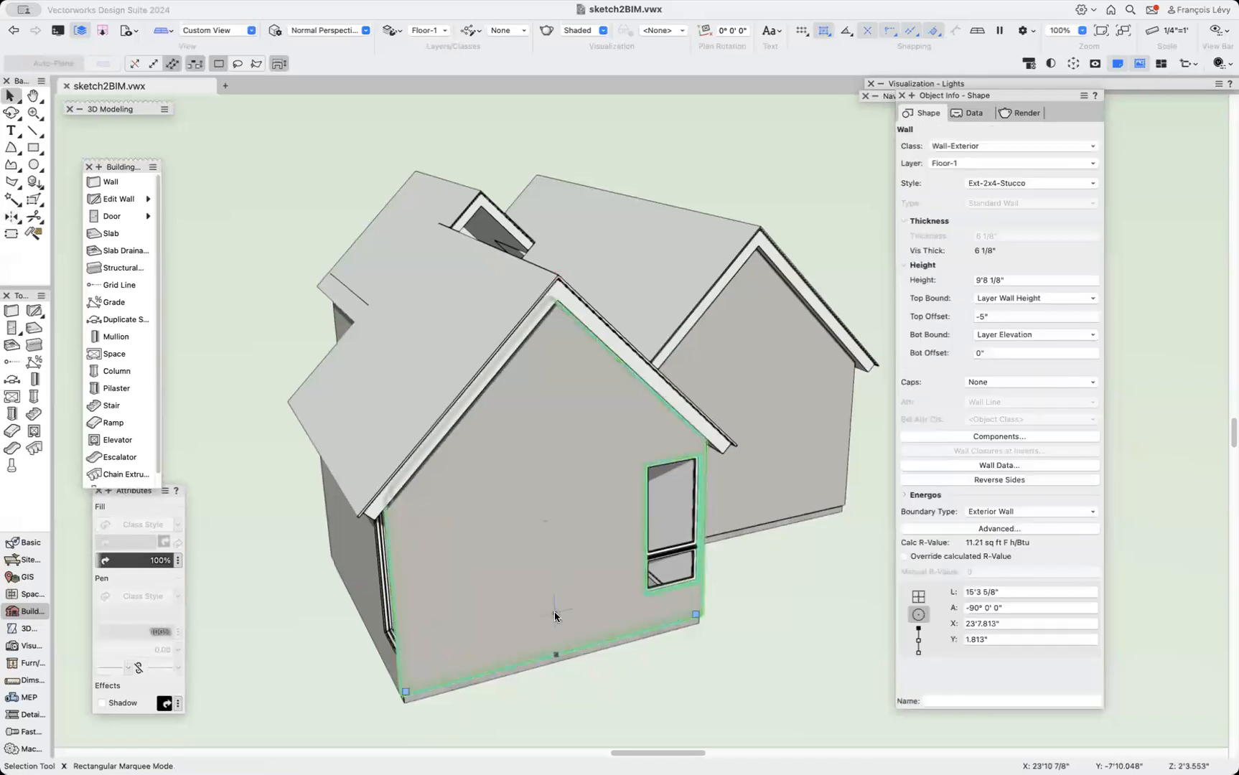
key(Delete)
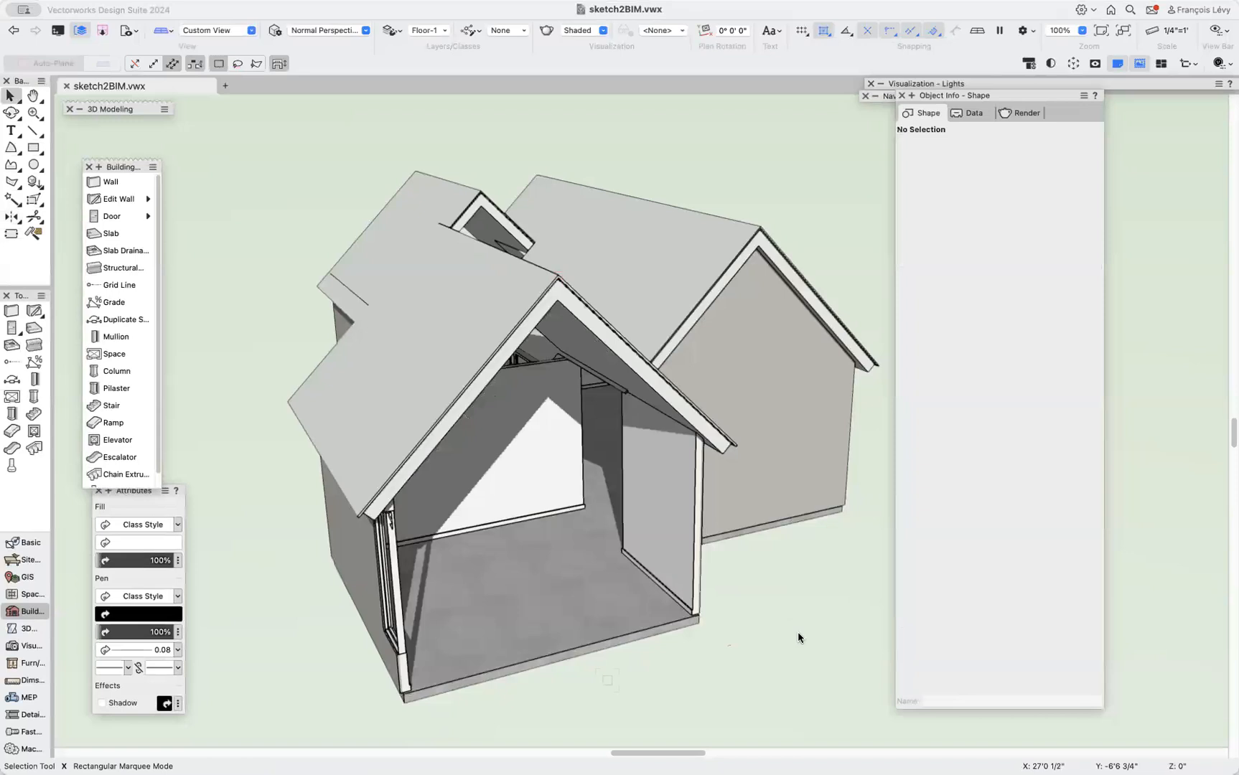
key(super+z)
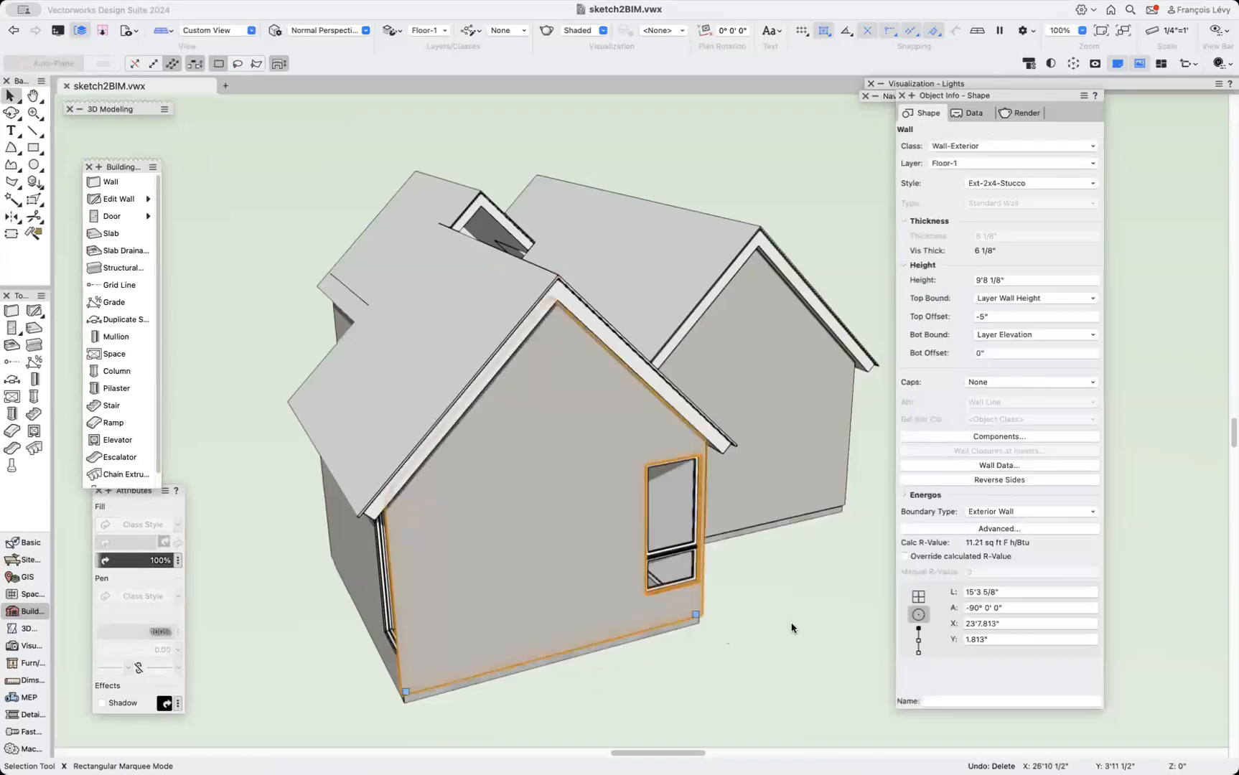
Mirror-duplicate the upper gable-wall window across the roof ridge line.
click(755, 606)
click(684, 463)
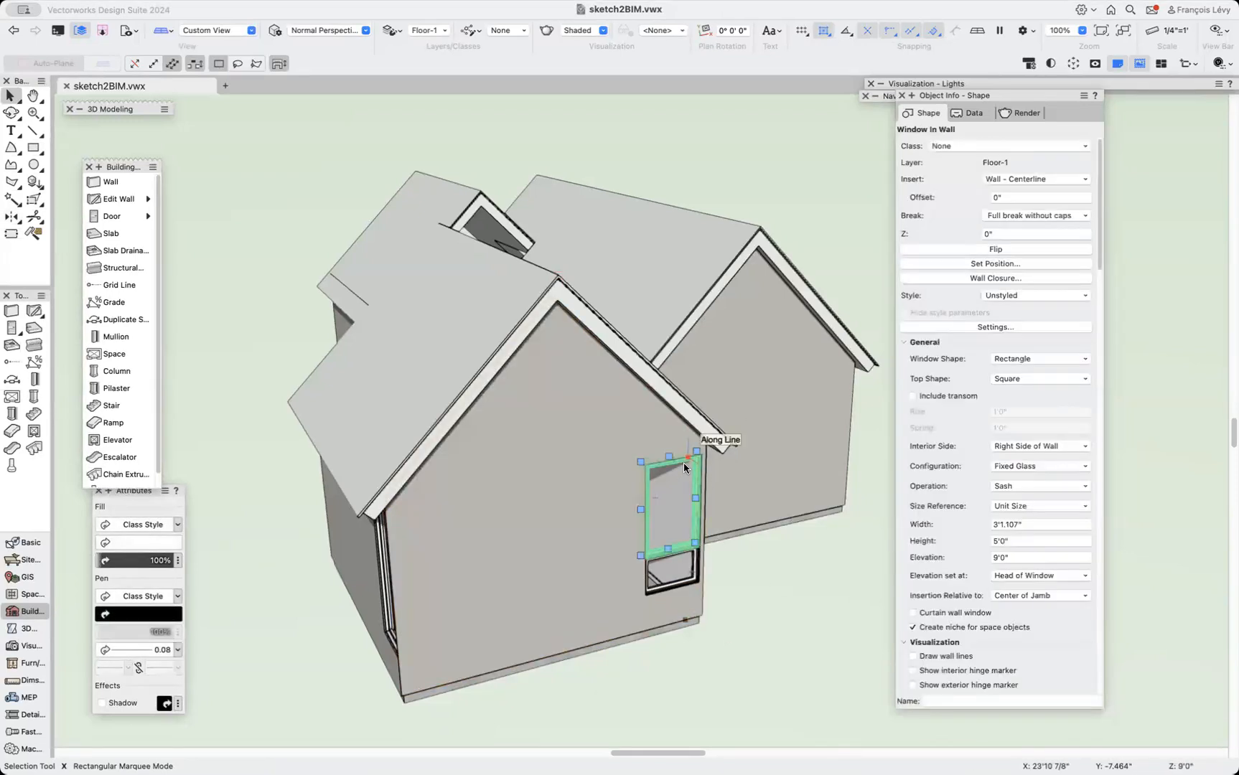
key(m)
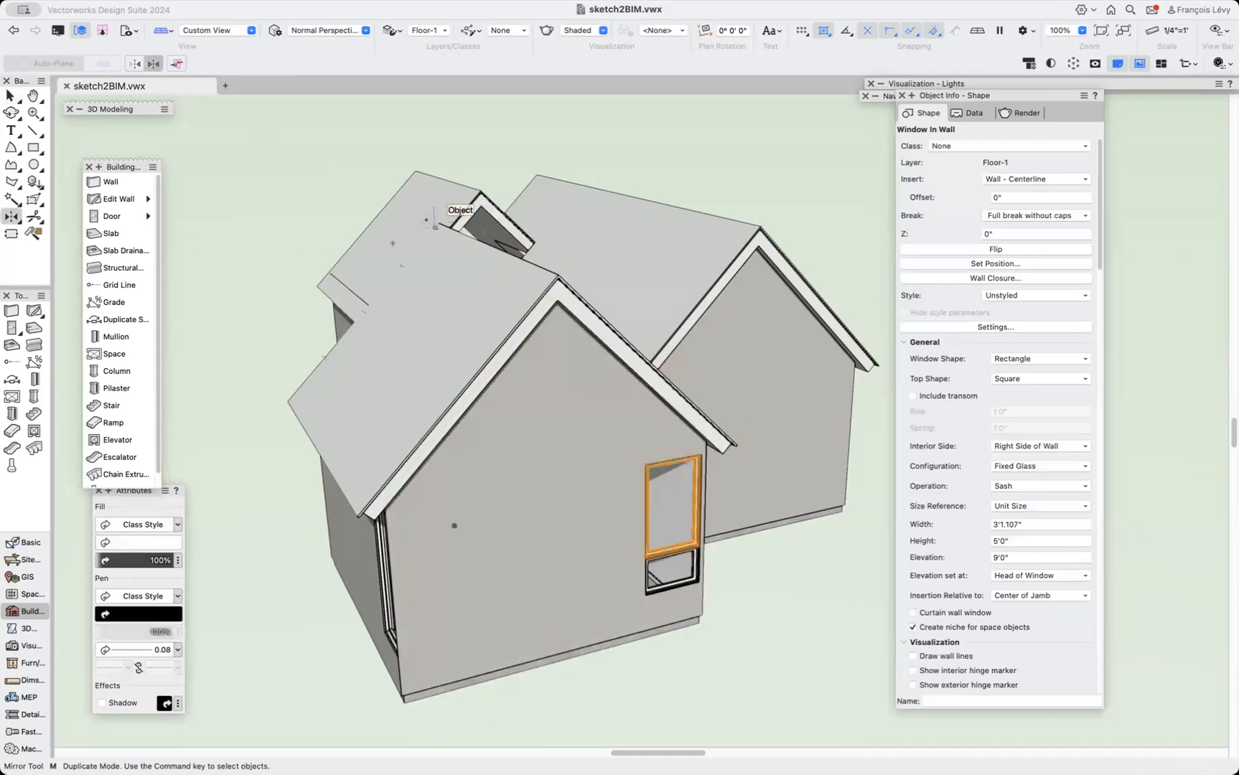
click(437, 223)
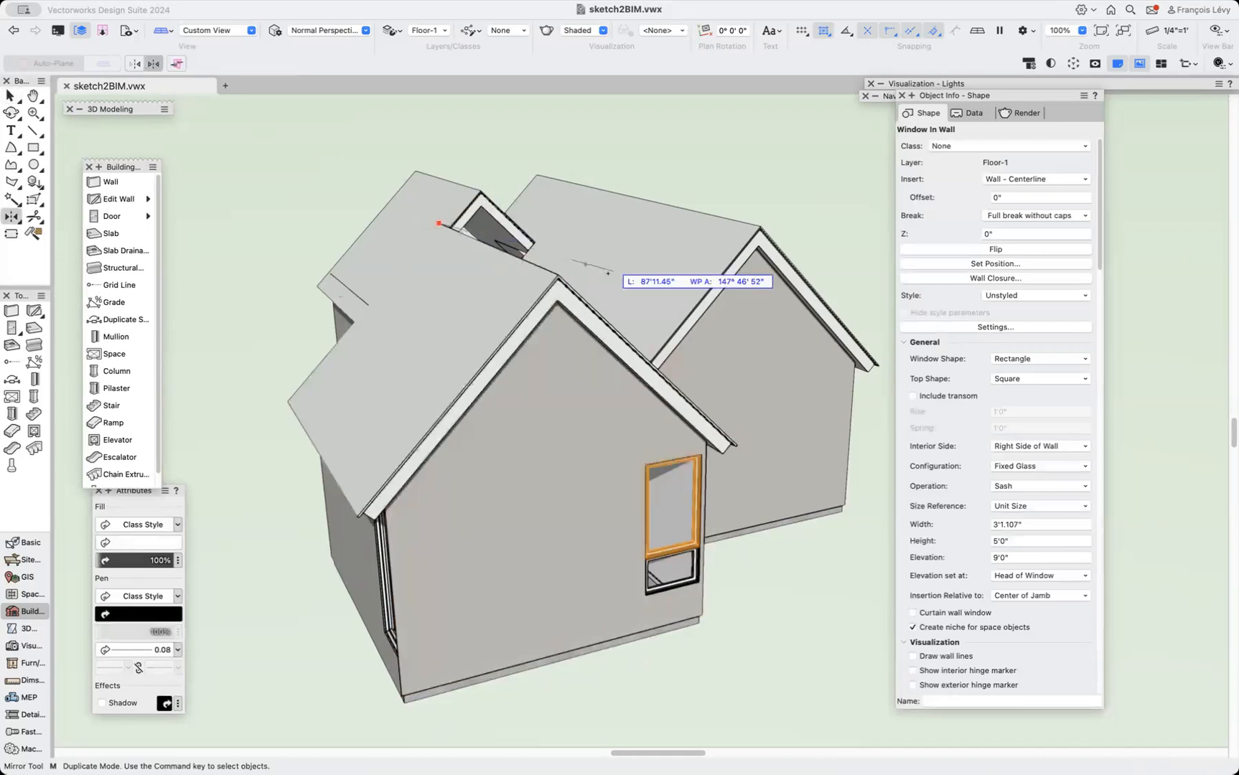
click(555, 273)
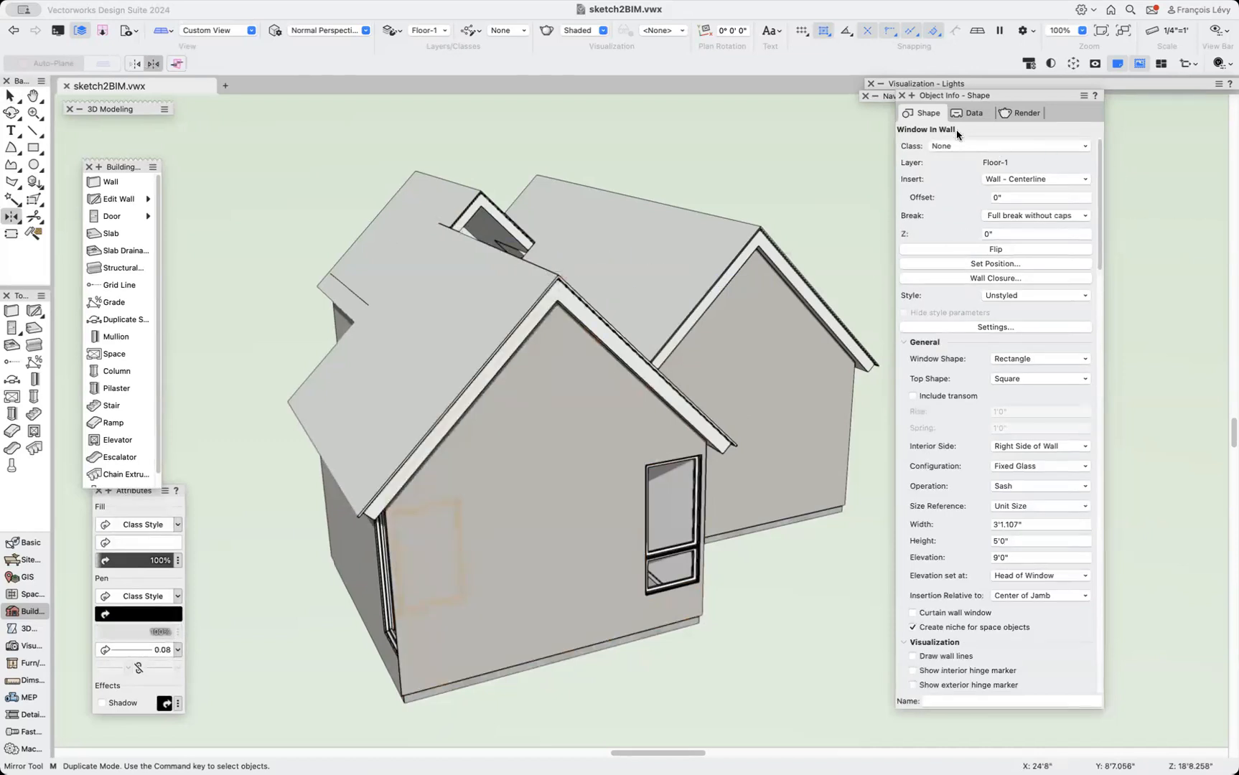
Hide the Roof-Main class from the top plan view.
key(F5)
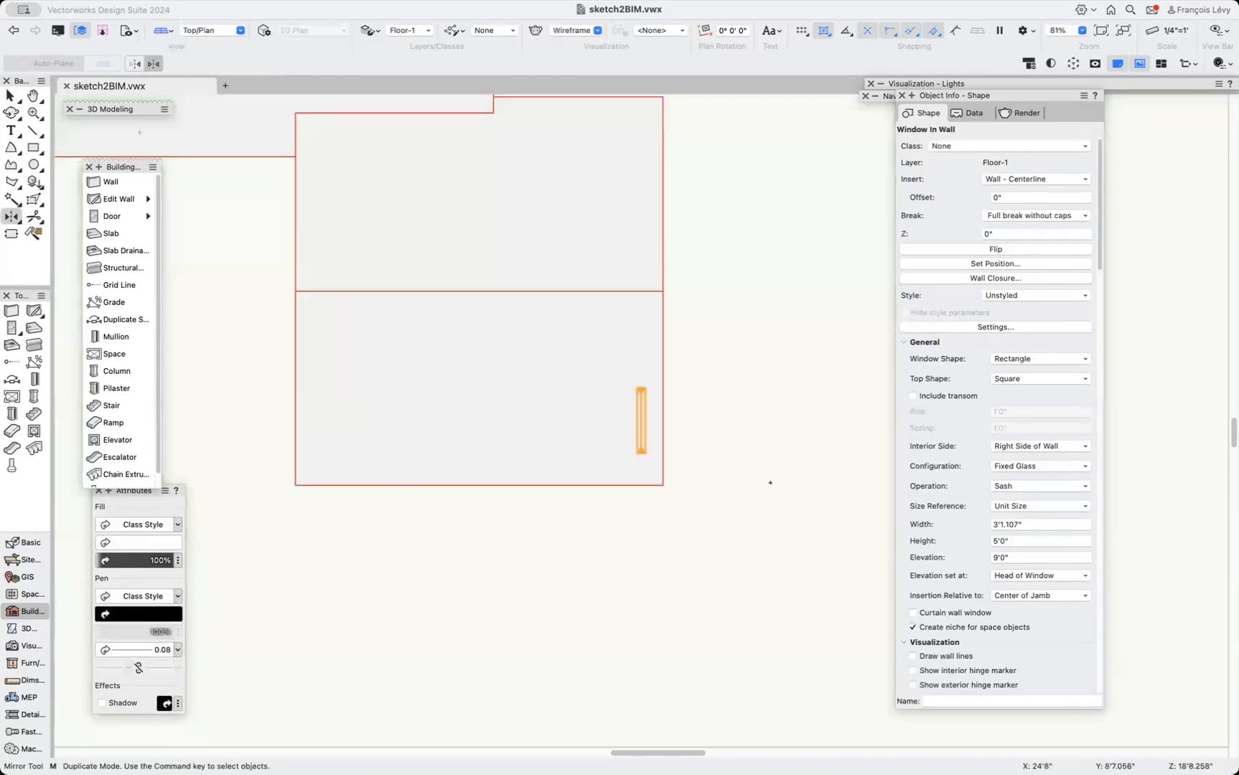
key(v)
click(592, 384)
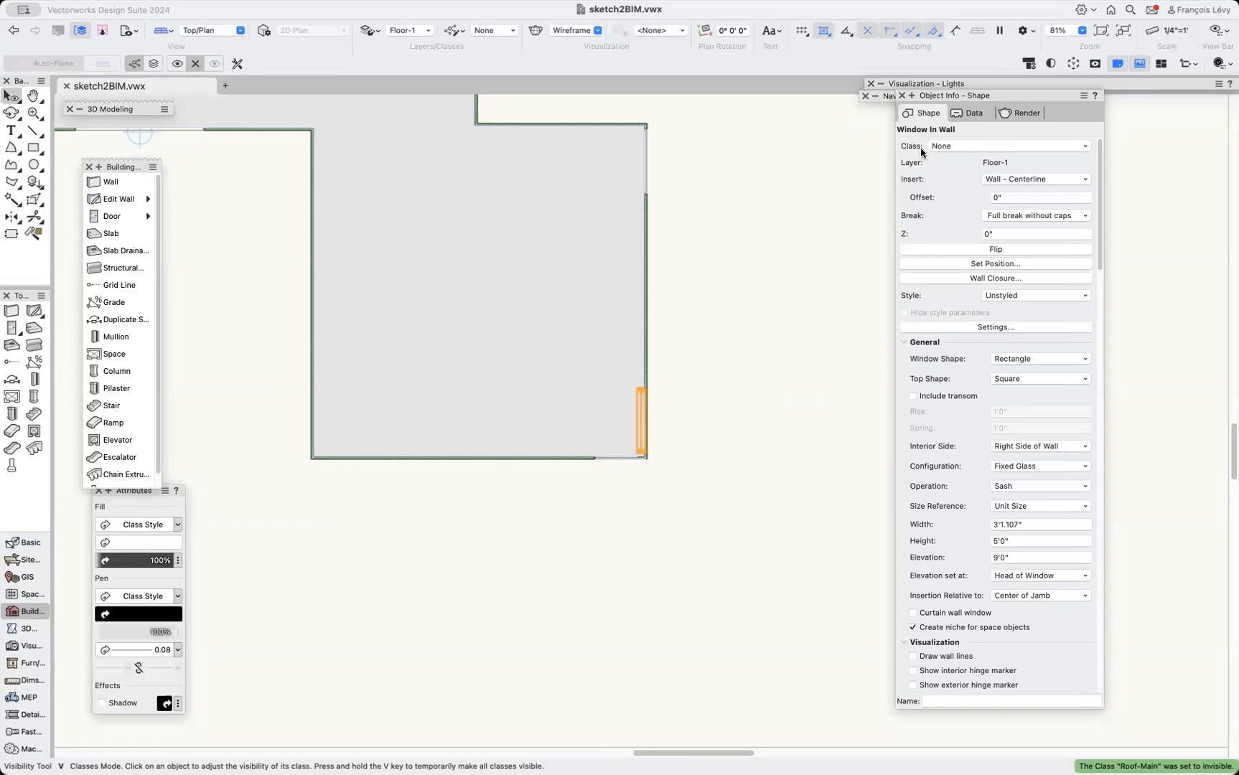
Inspect the mirrored window in plan and in the shaded Right Isometric view.
key(c)
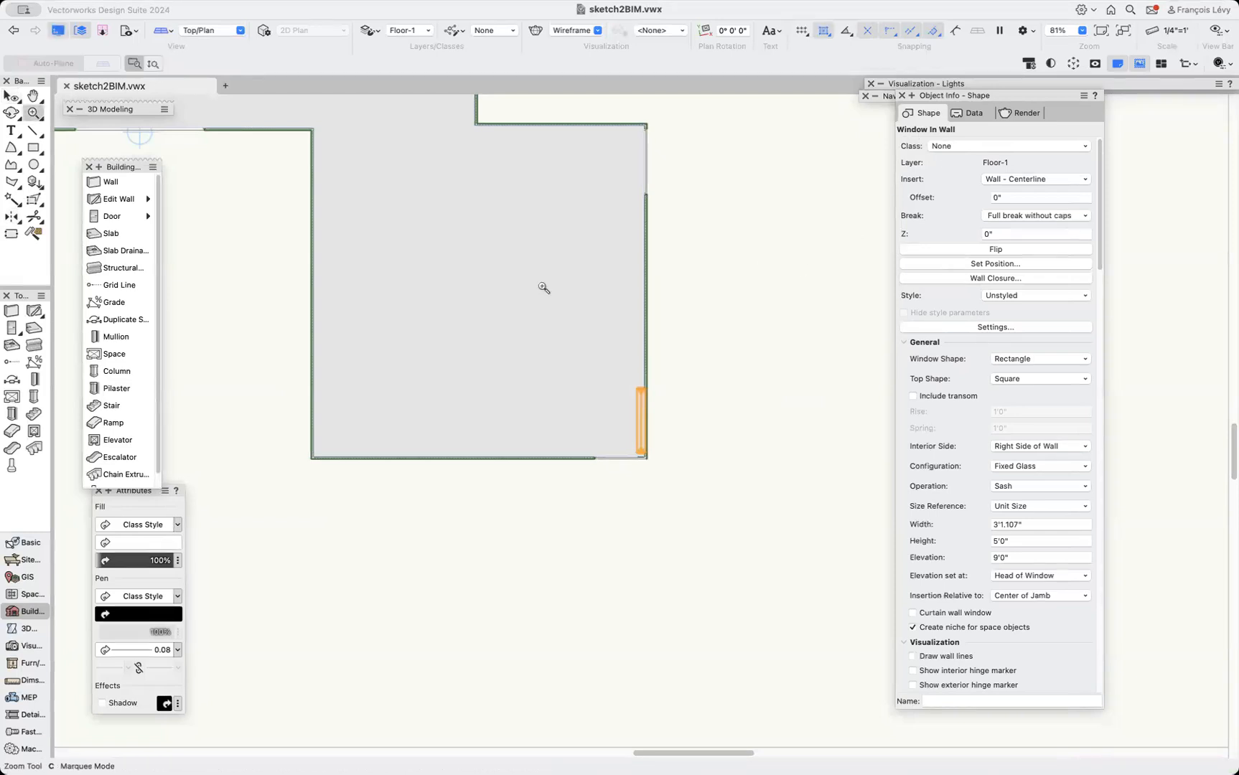
key(x)
click(543, 288)
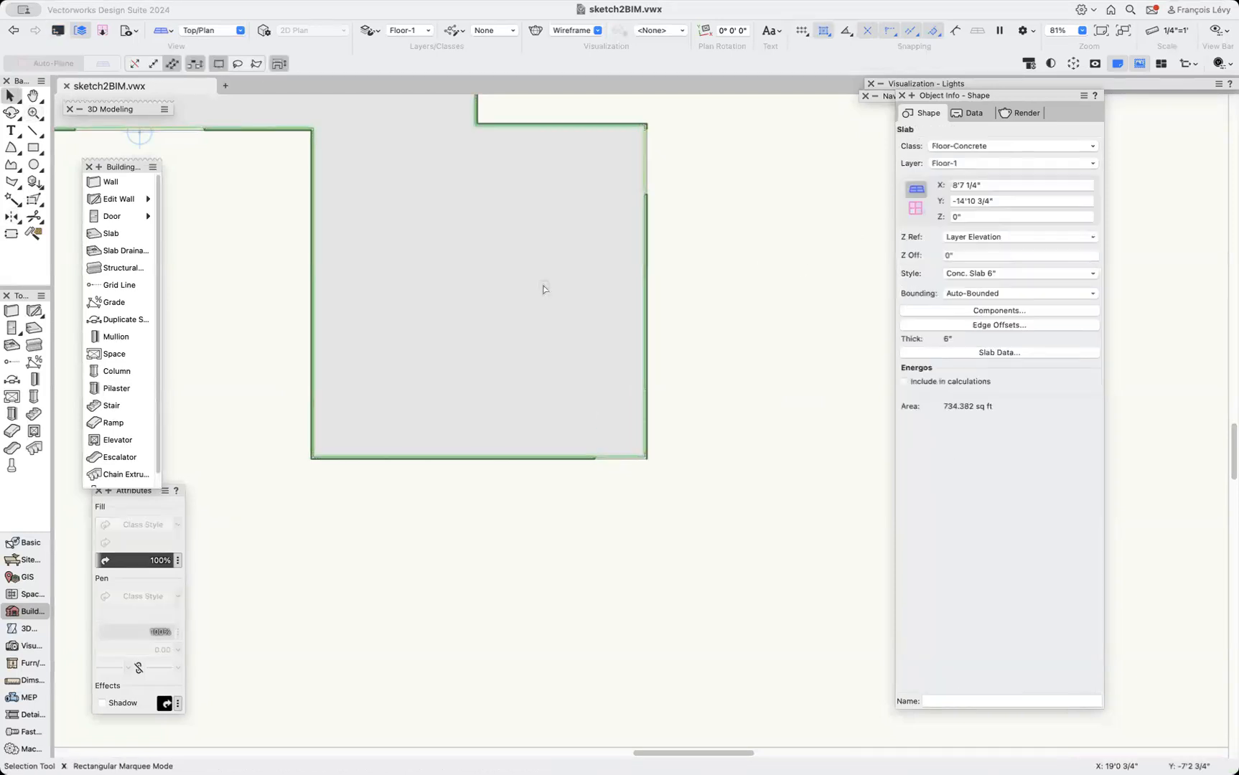
click(700, 333)
mouse_move(641, 419)
mouse_down()
mouse_move(726, 411)
mouse_move(647, 413)
mouse_up()
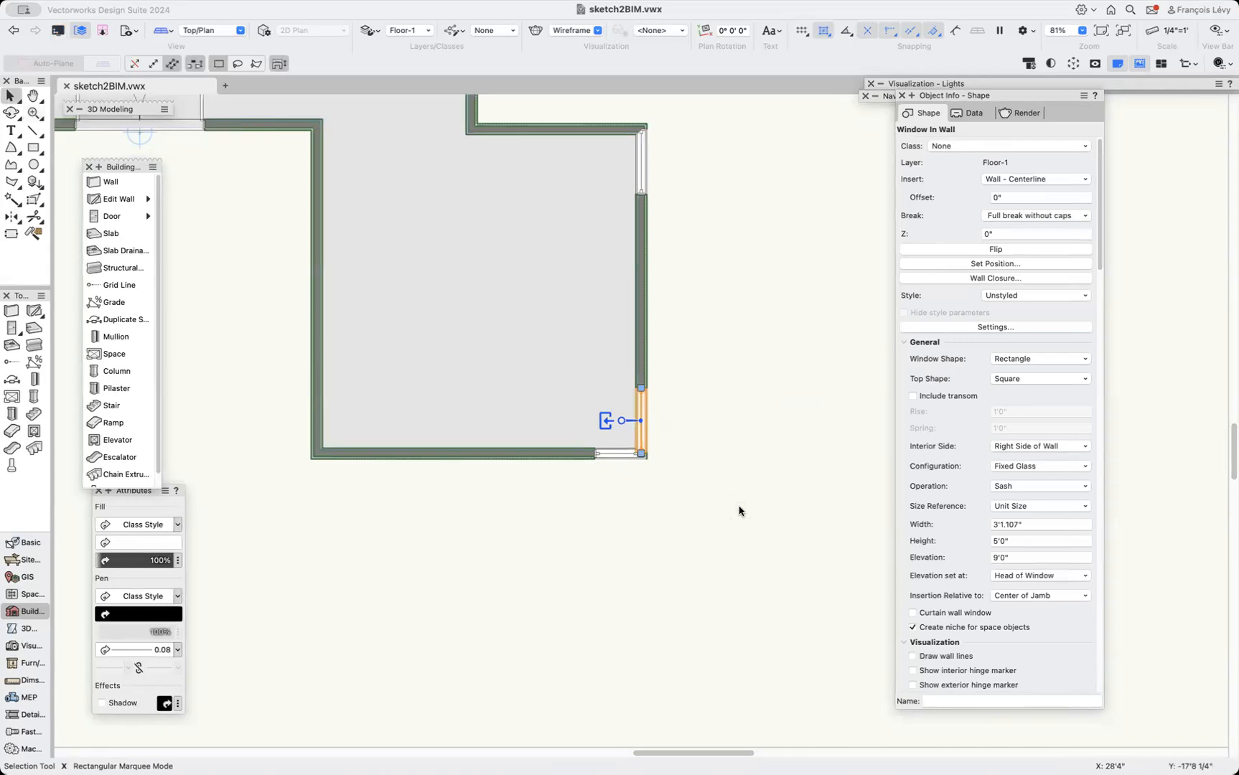
key(KP_3)
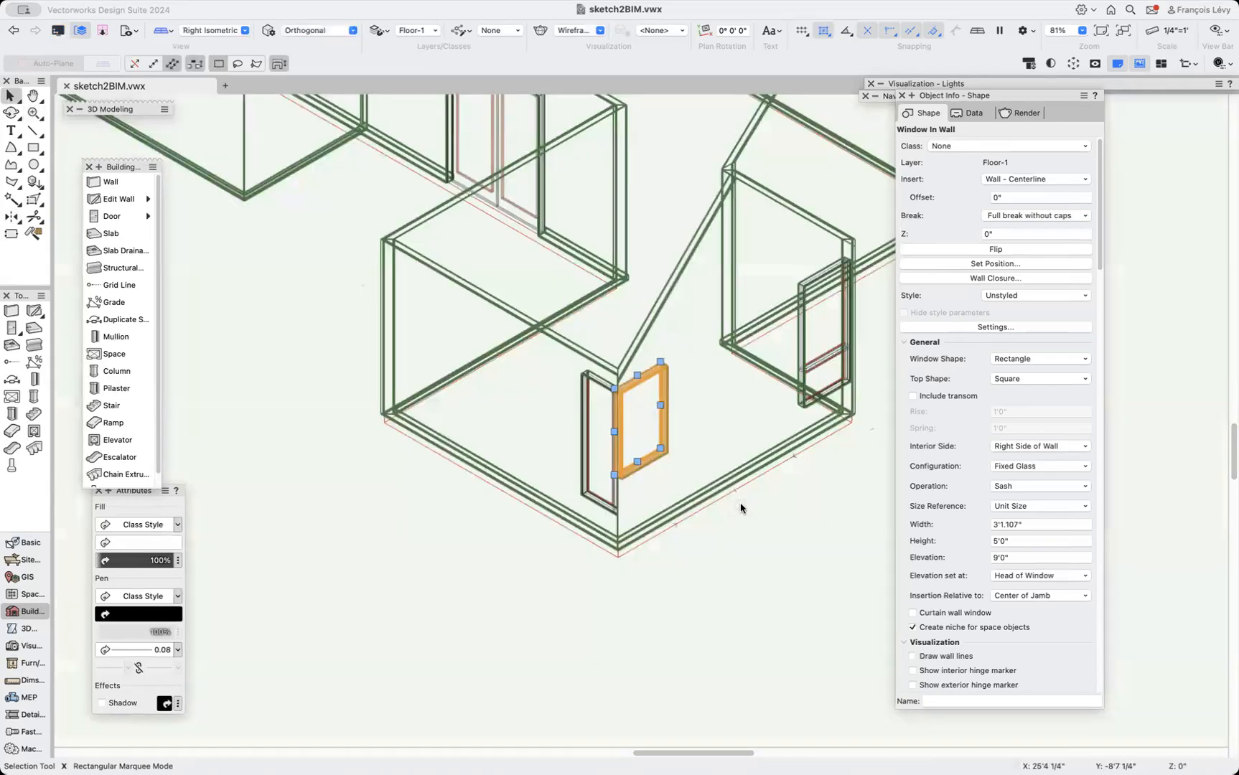
key(shift+super+g)
click(779, 493)
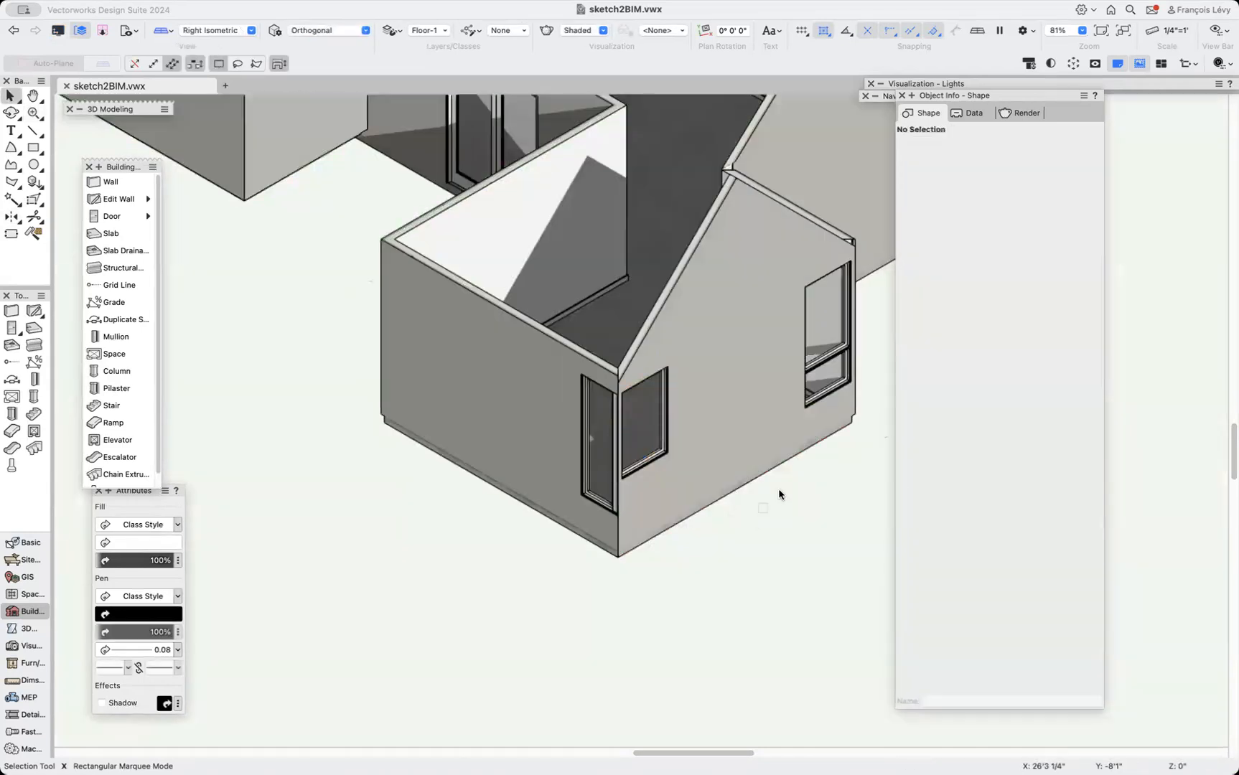
Mirror-duplicate the small lower side-wall window across the wing's roof ridge to the opposite wall.
click(832, 376)
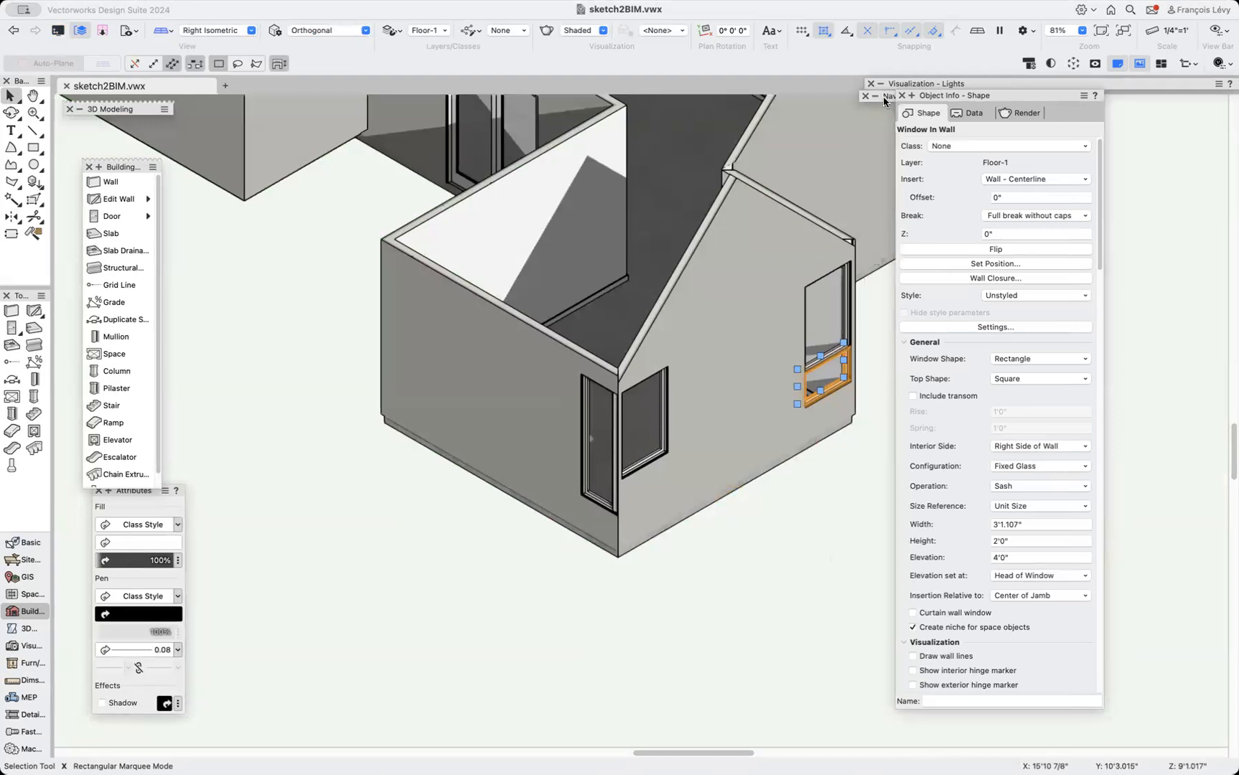
mouse_move(883, 98)
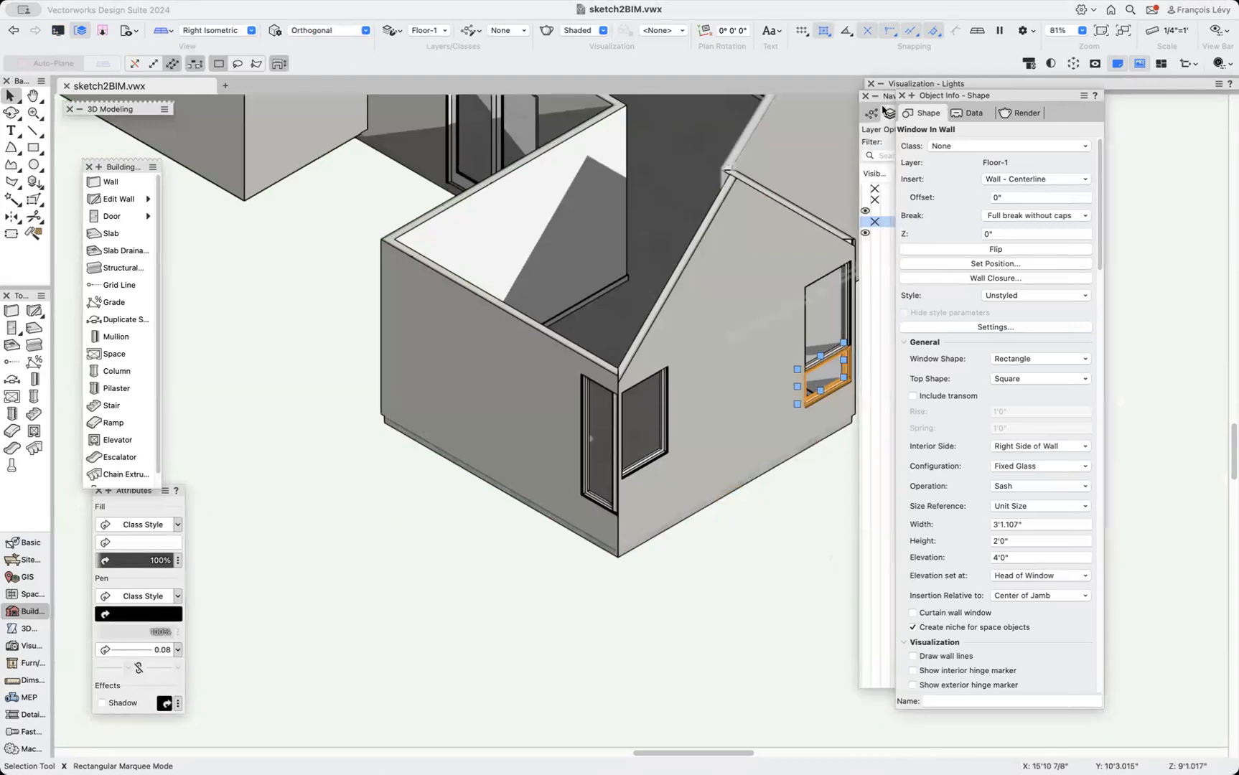
click(131, 36)
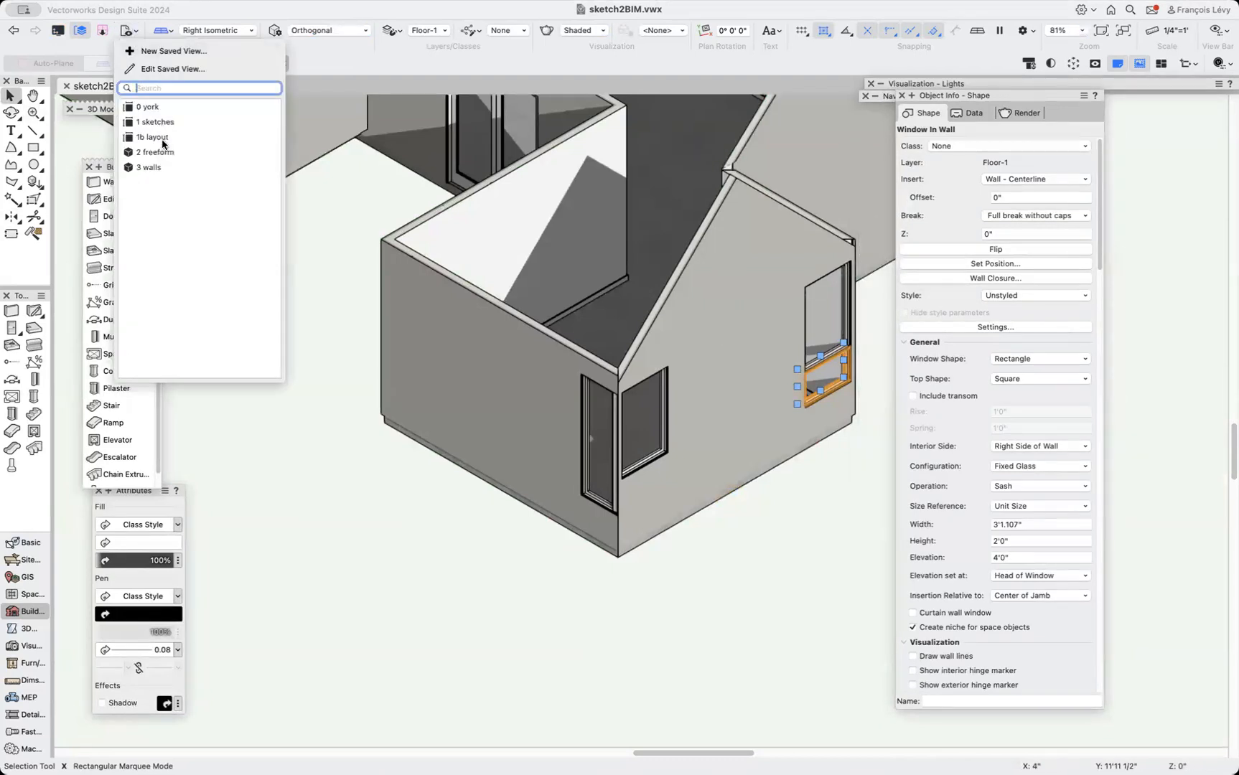
click(162, 166)
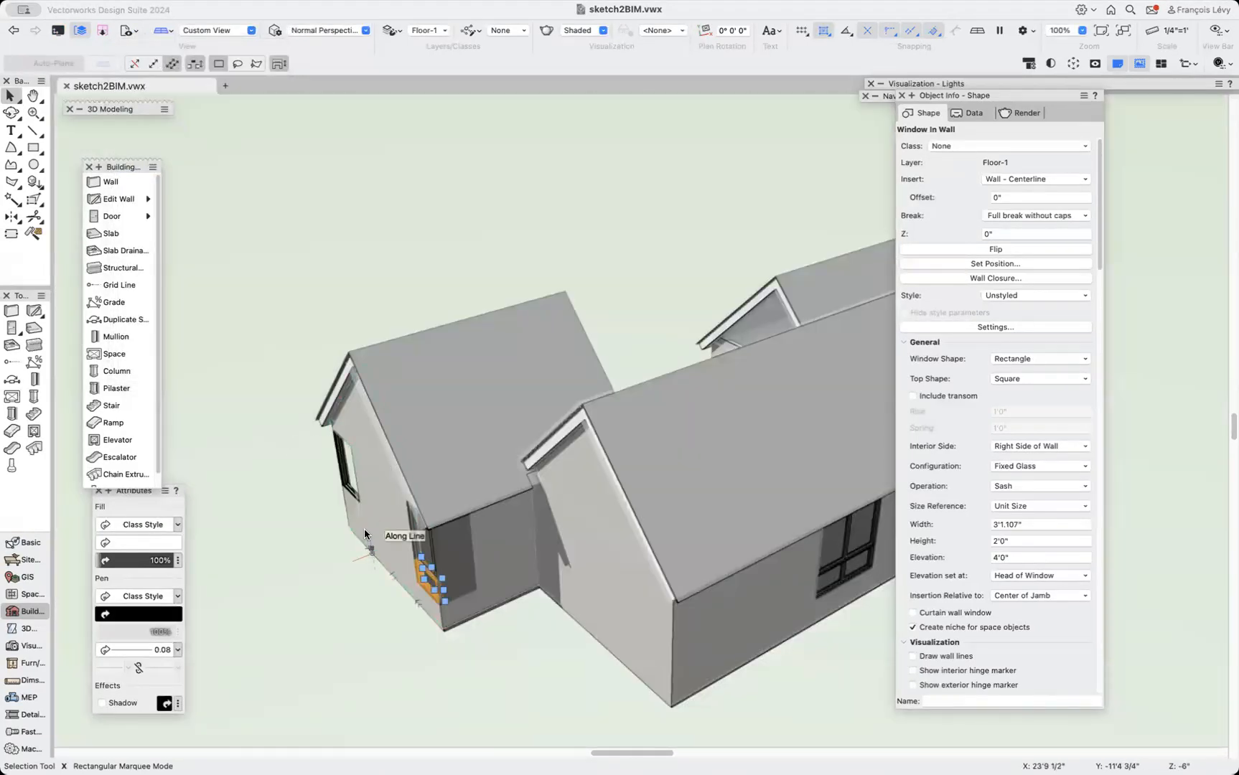
key(m)
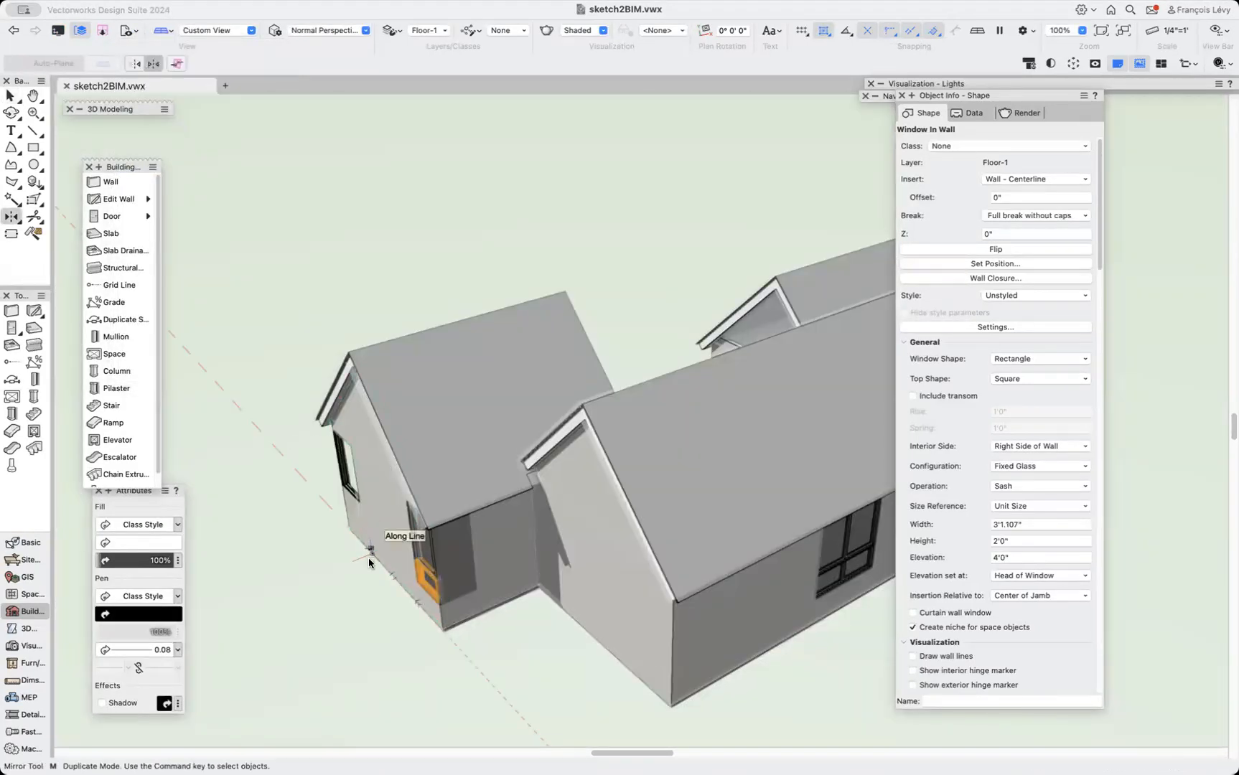
click(344, 347)
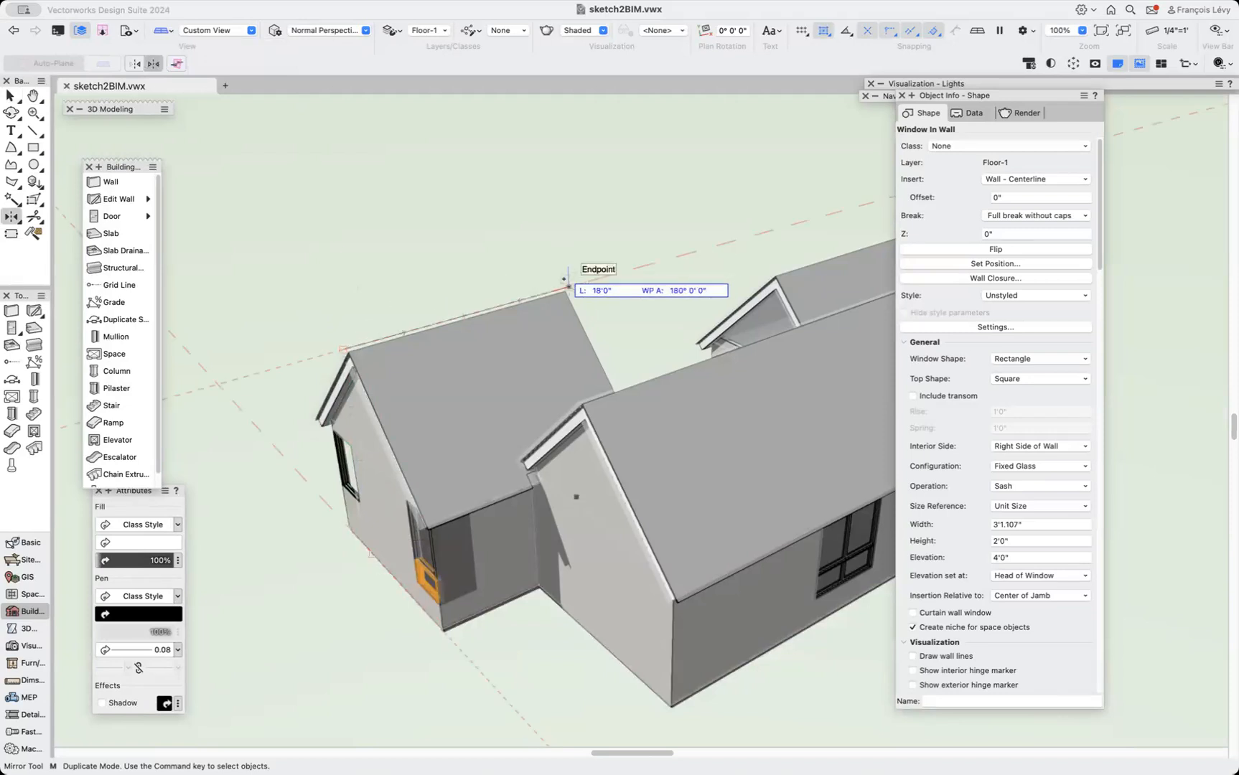
click(564, 280)
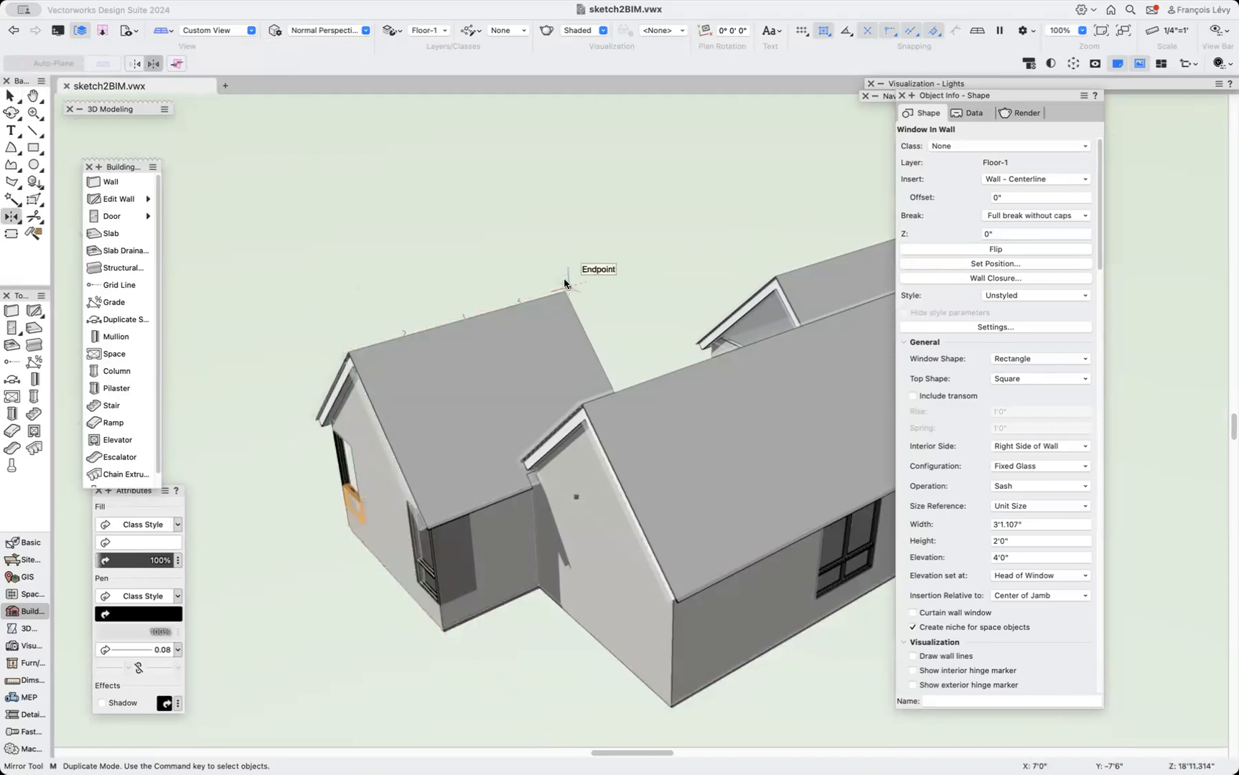
key(F5)
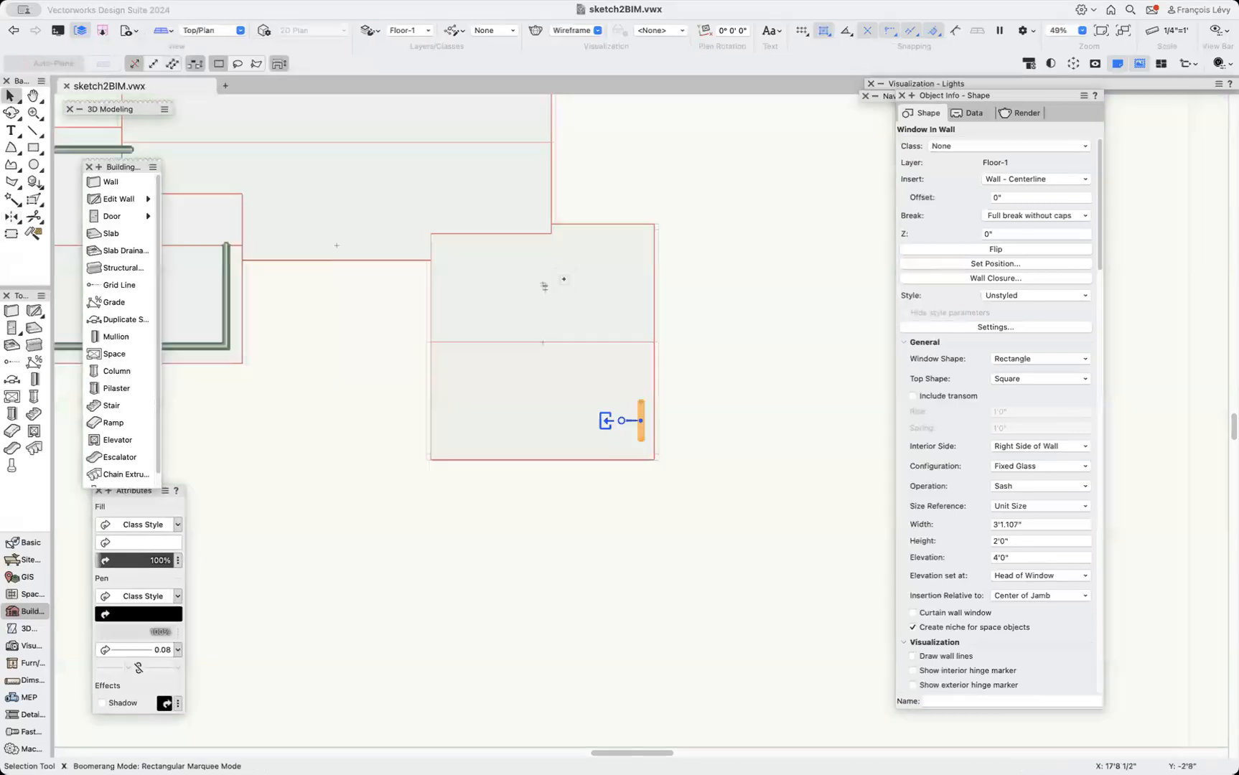
key(x)
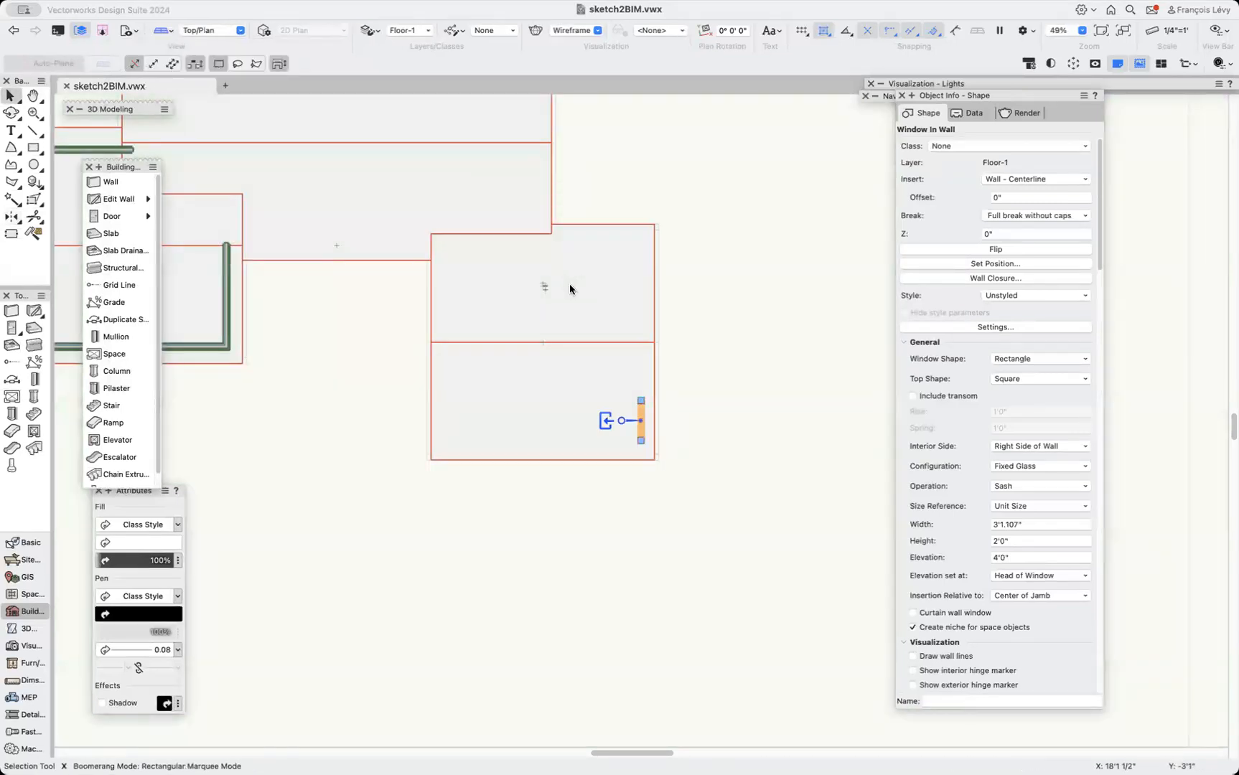
Select the small lower side-wall window and inspect it up close in the shaded 3D view.
key(semicolon)
drag(577, 396, 658, 606)
key(x)
scroll(666, 605, up, 2)
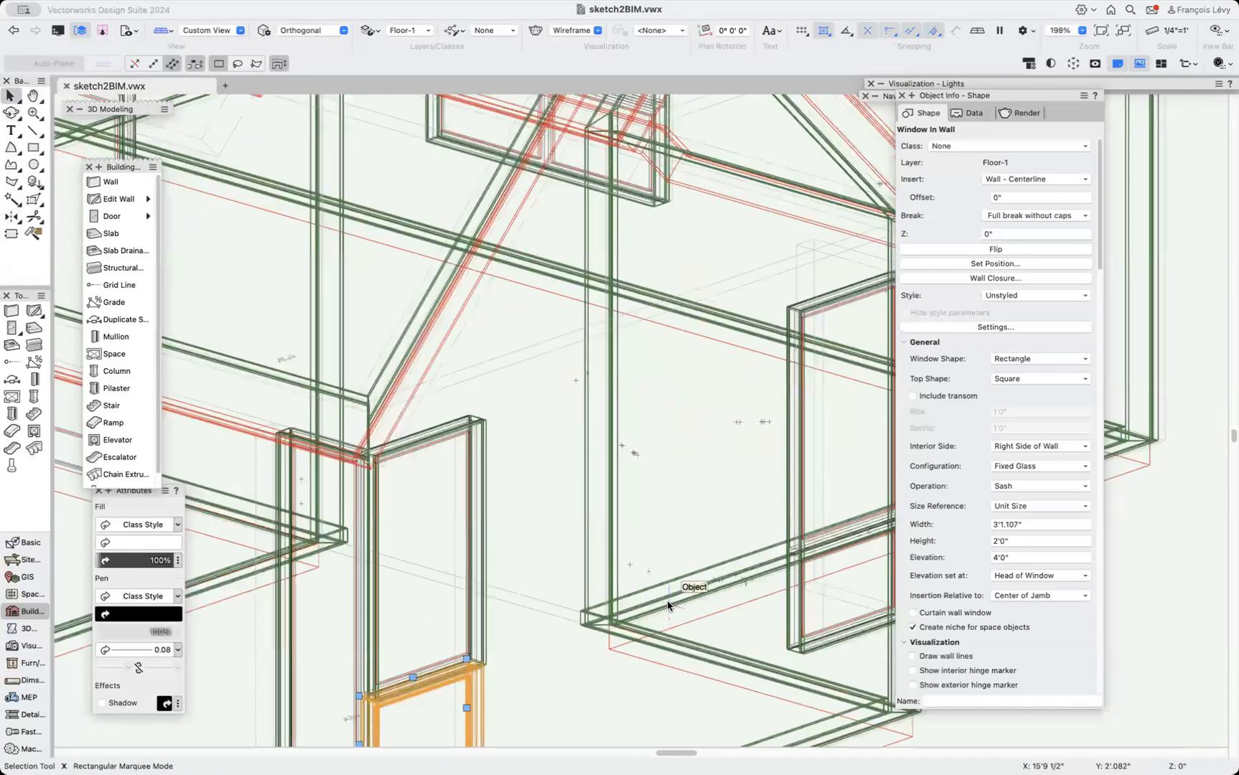
key(super+shift+g)
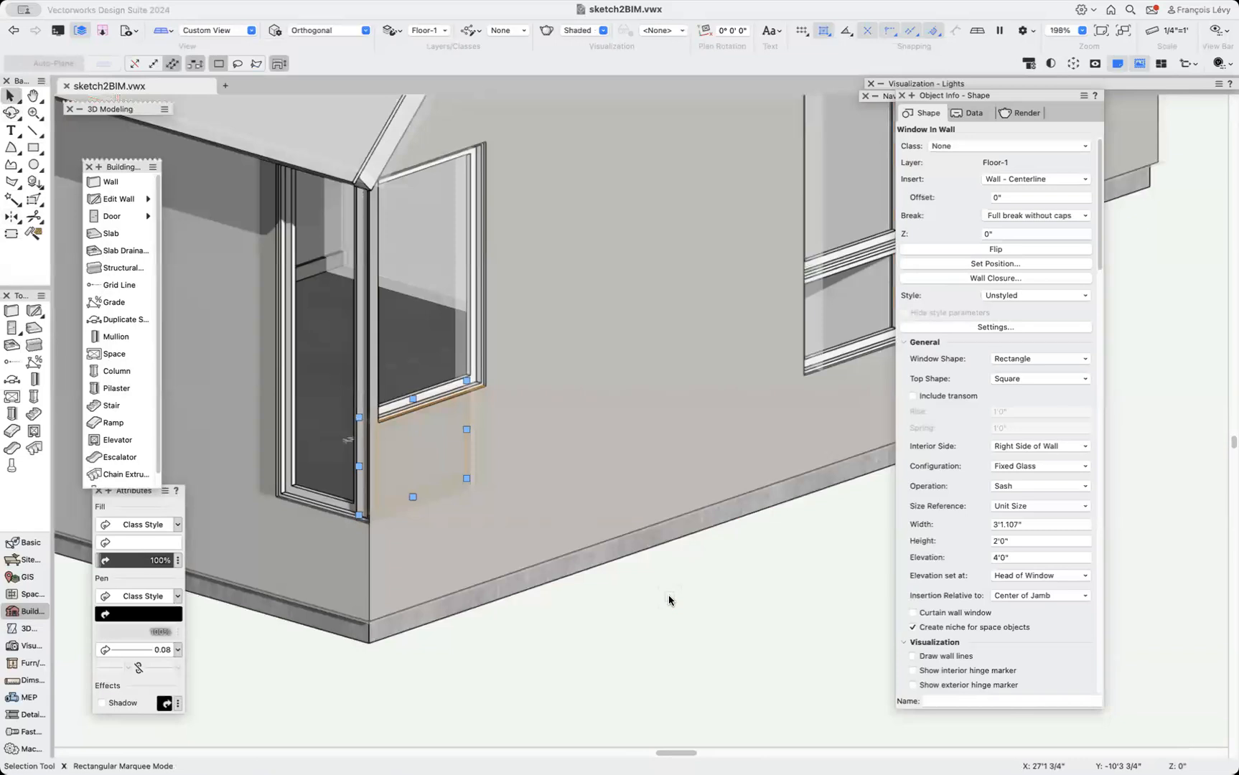
scroll(827, 552, down, 4)
scroll(827, 551, up, 2)
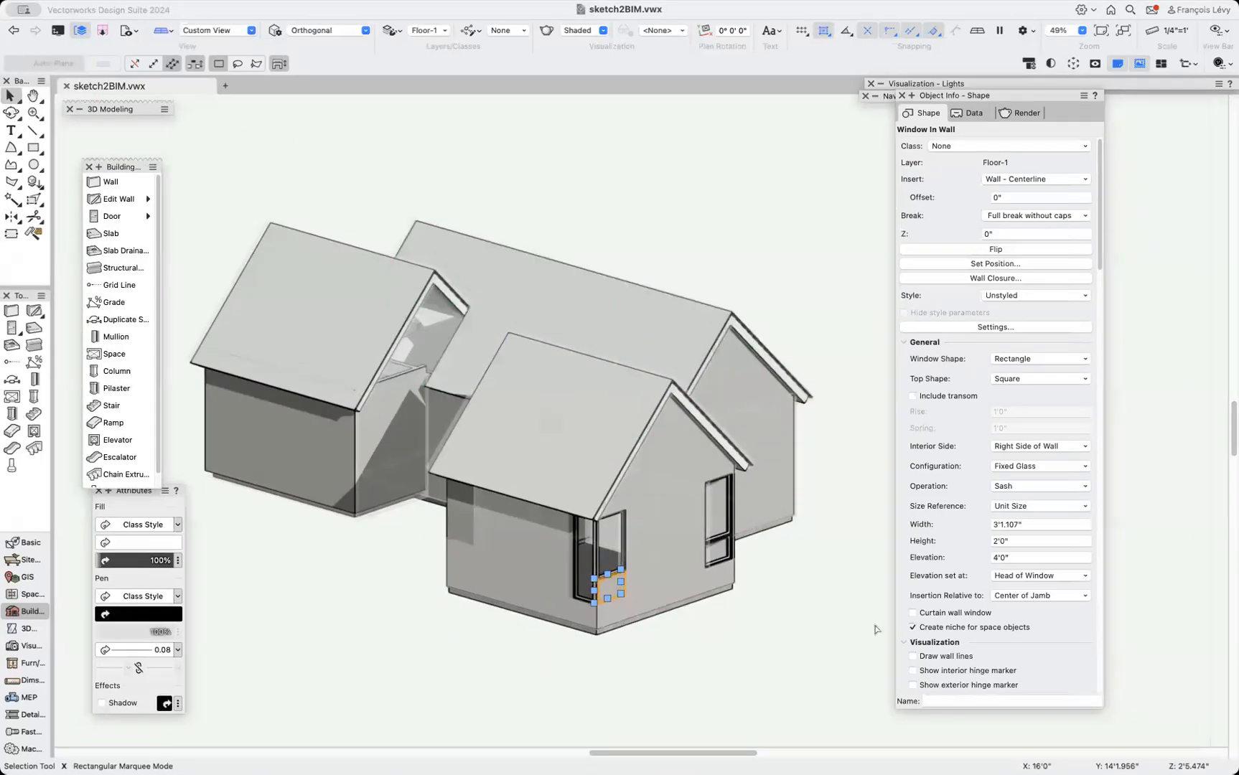
Mirror-duplicate the small window from the side wall onto the adjacent front wall beside the corner window.
click(790, 620)
click(717, 583)
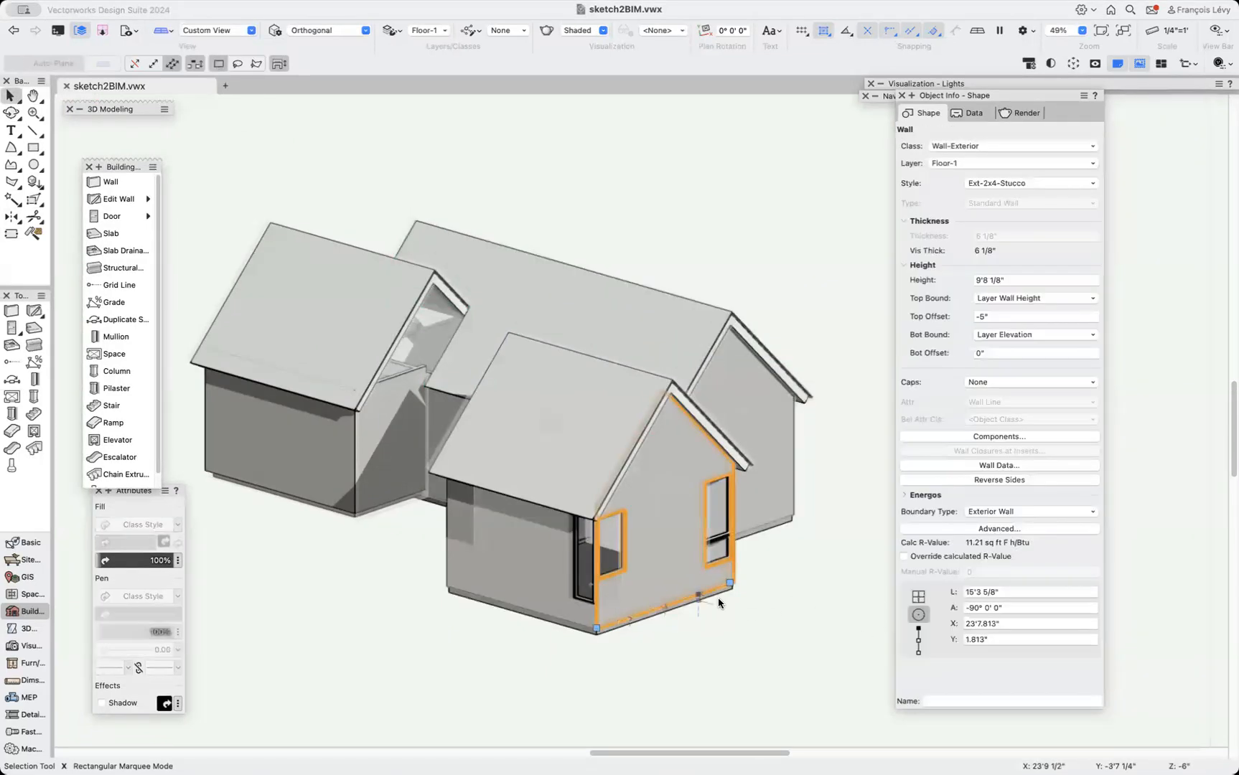
click(721, 557)
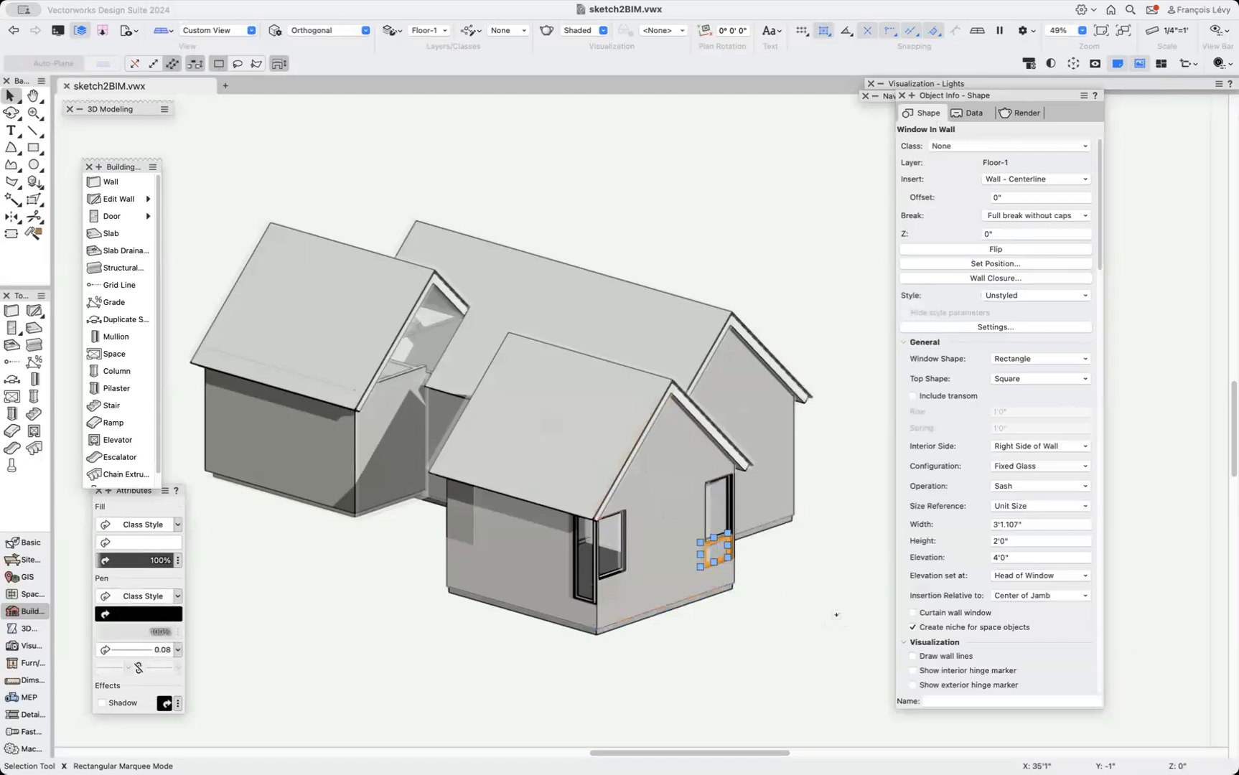
key(m)
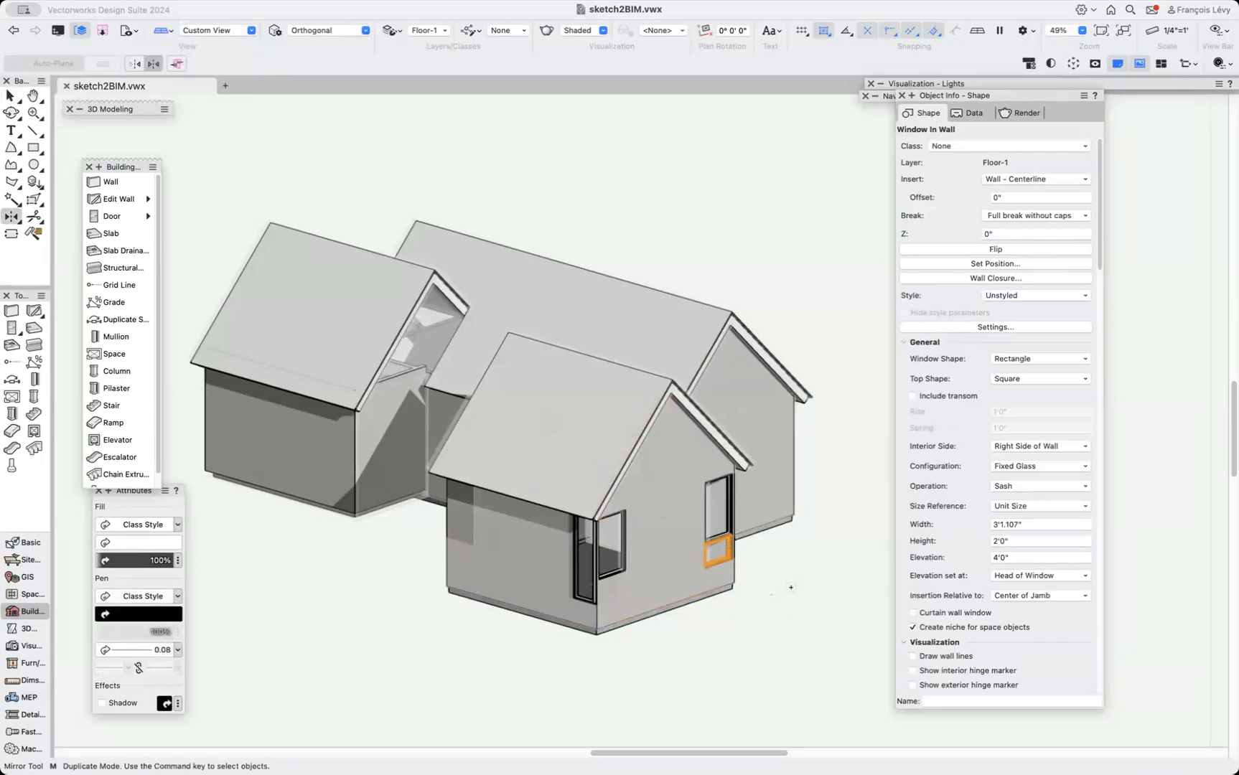
click(176, 66)
click(668, 607)
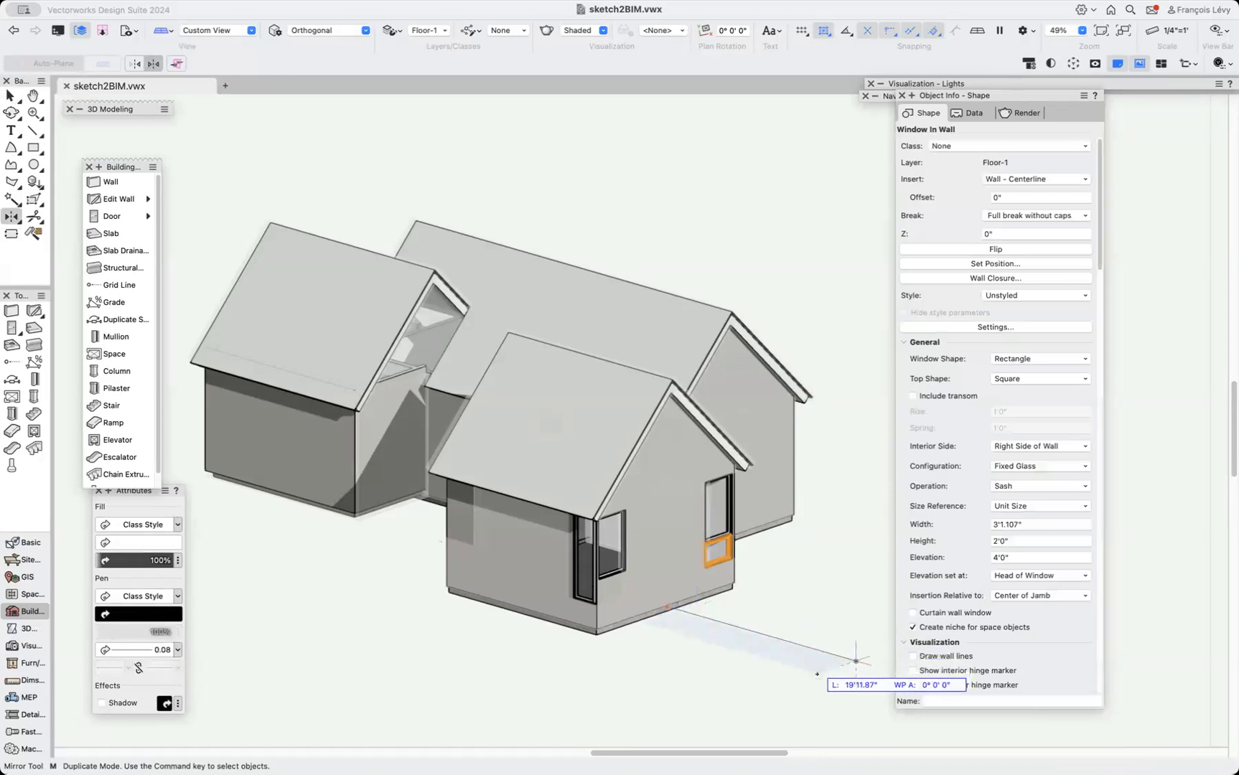
click(838, 666)
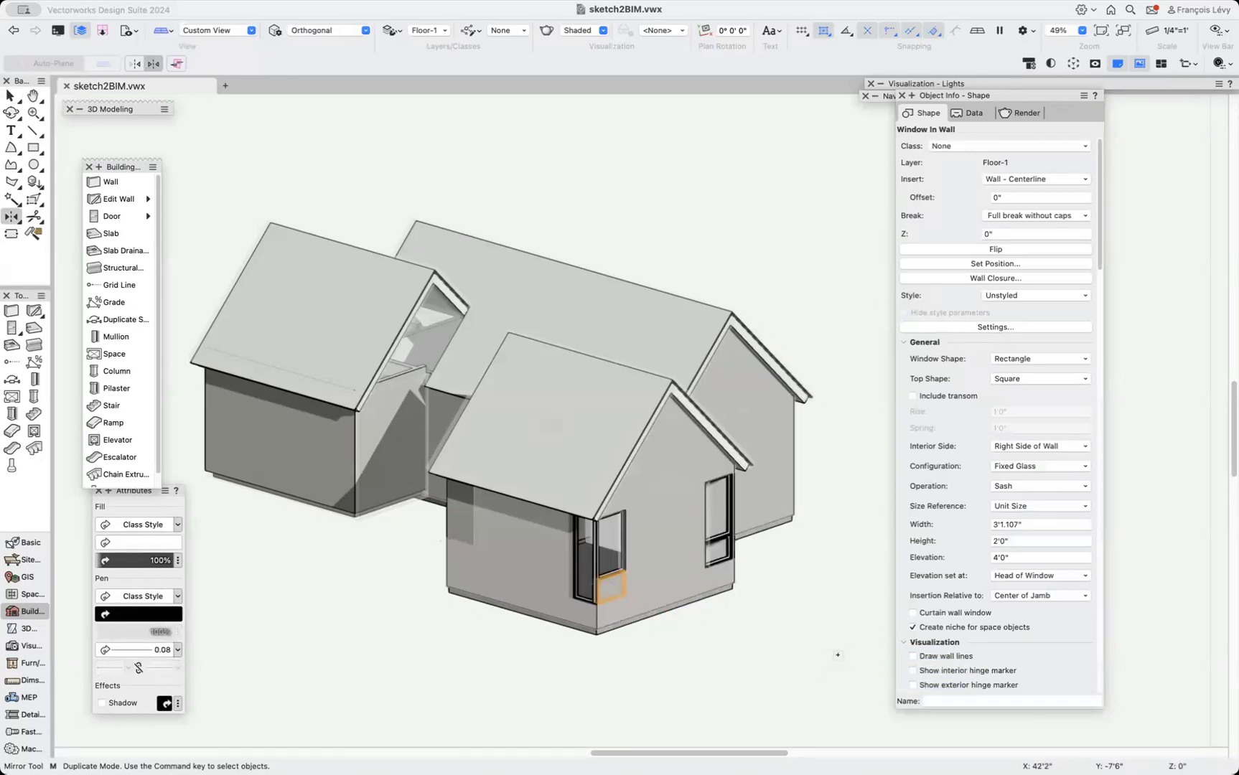
Try aligning the three selected wing windows with Align/Distribute Objects, then undo the alignment.
key(x)
scroll(804, 601, up, 5)
scroll(792, 601, down, 3)
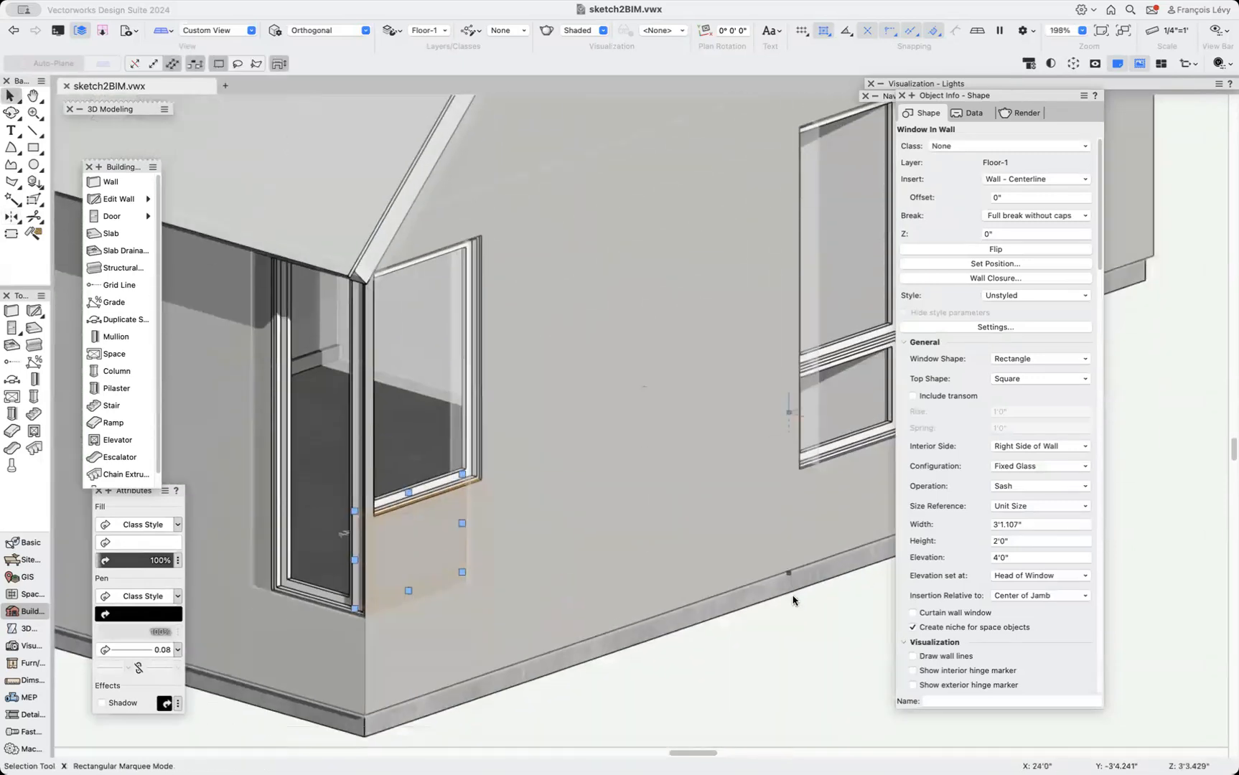
scroll(792, 601, down, 5)
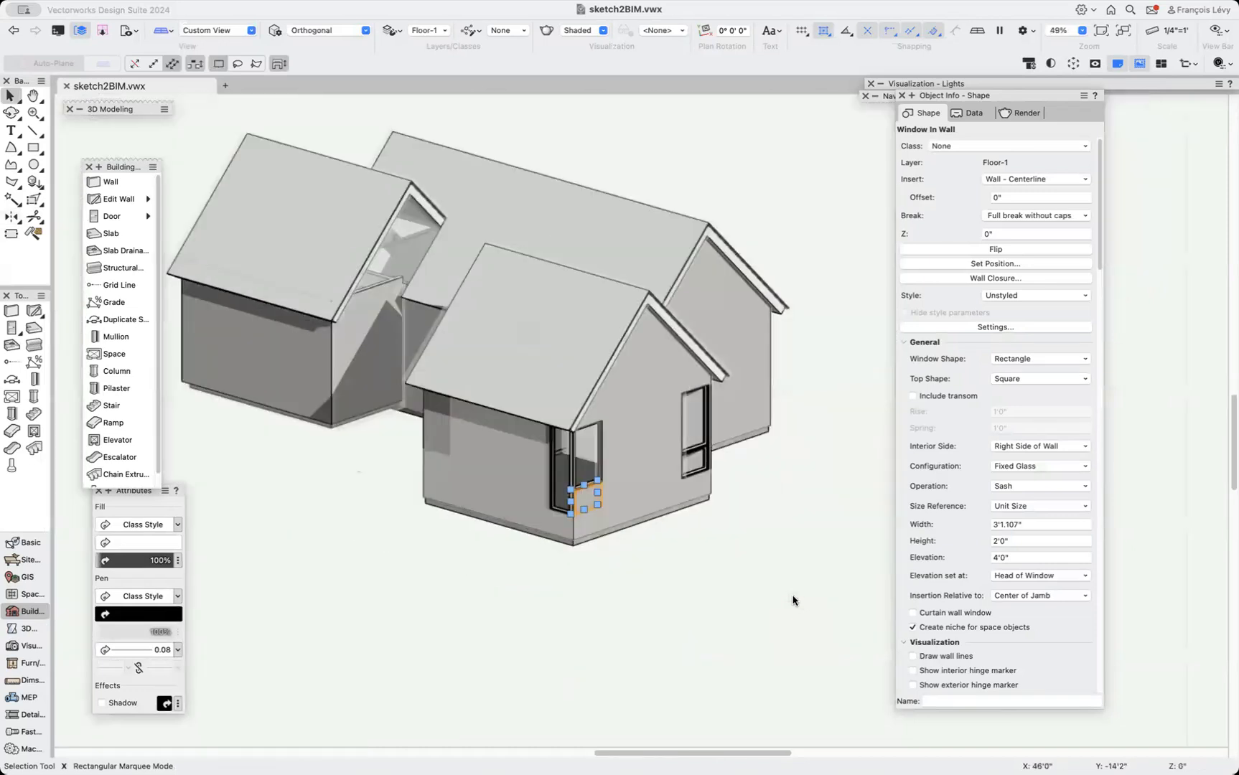
scroll(792, 601, left, 3)
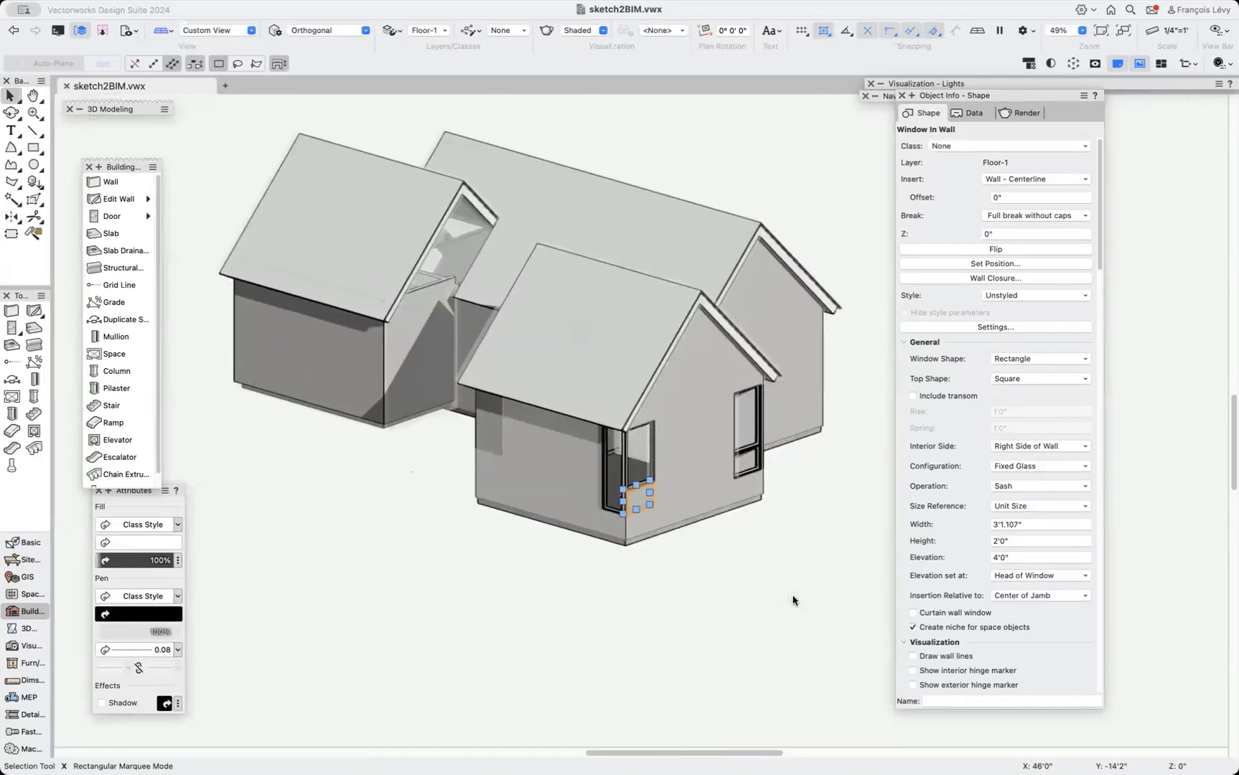
scroll(792, 601, right, 10)
drag(454, 507, 446, 470)
shift+click(549, 526)
shift+click(549, 526)
key(super+equal)
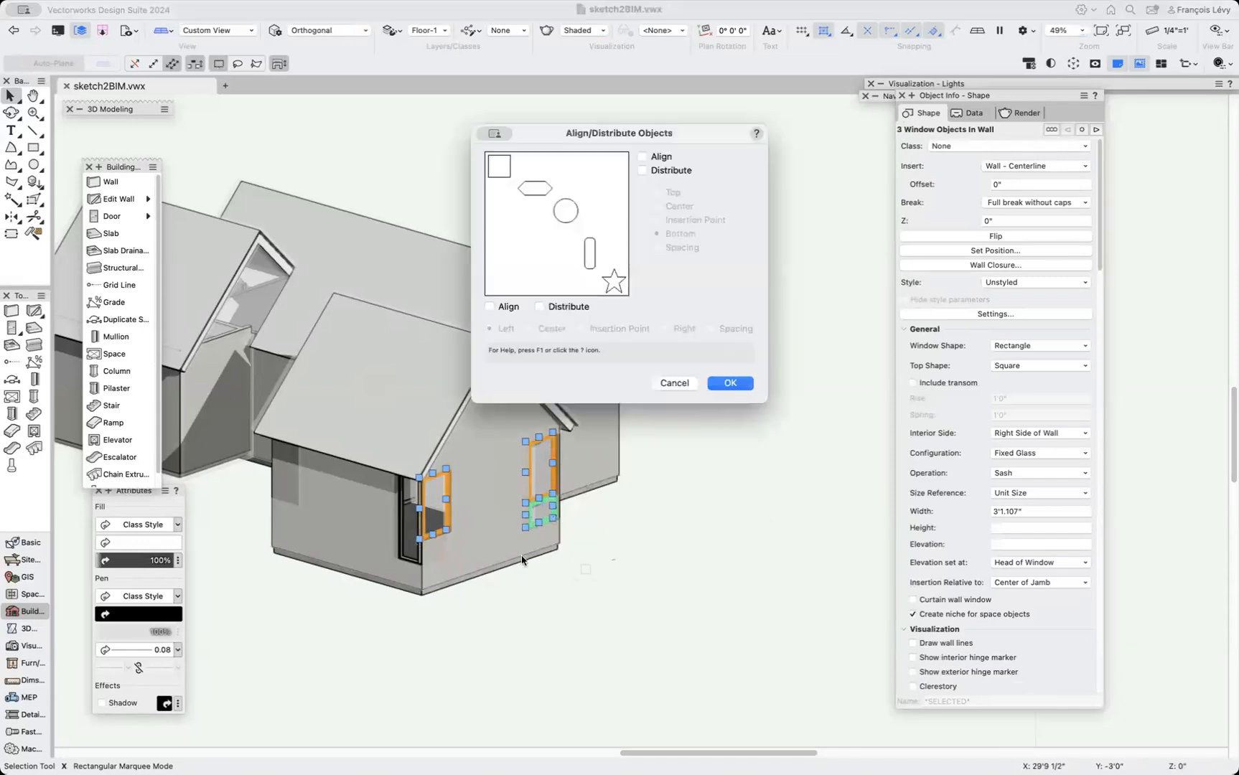
click(565, 310)
click(711, 329)
click(735, 385)
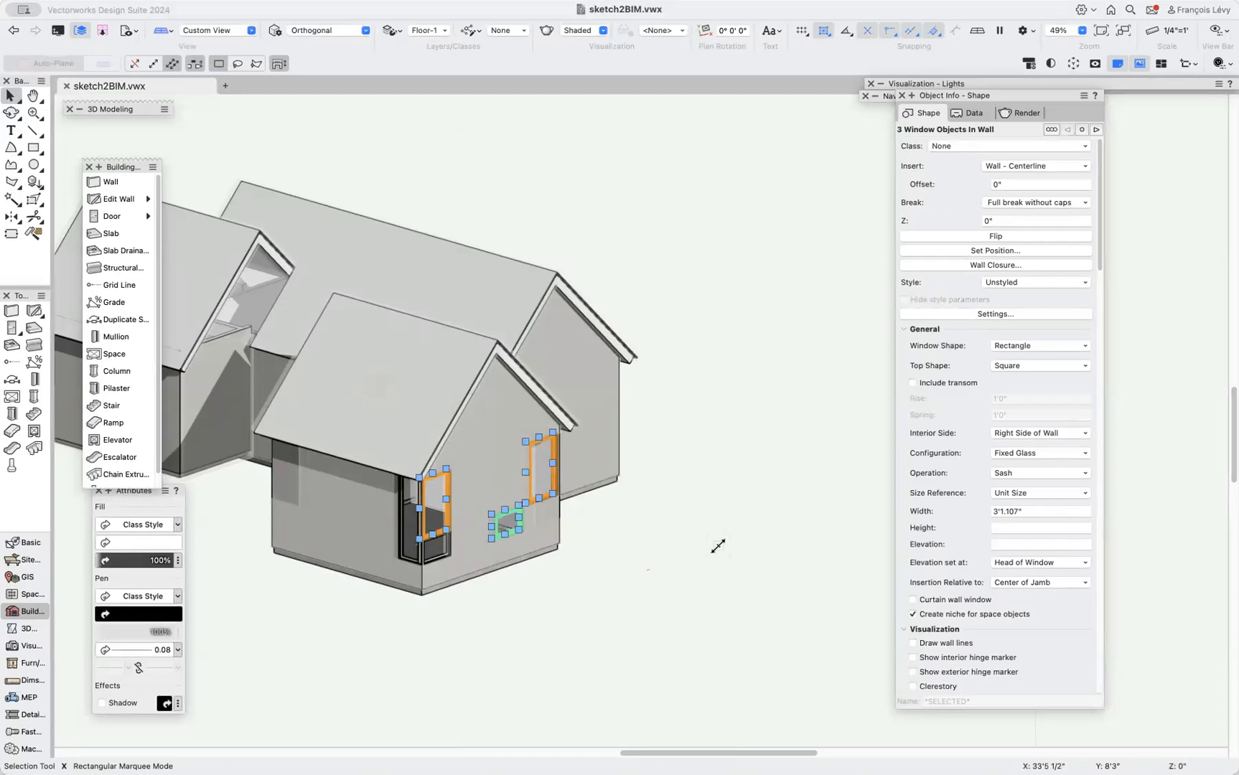
key(super+z)
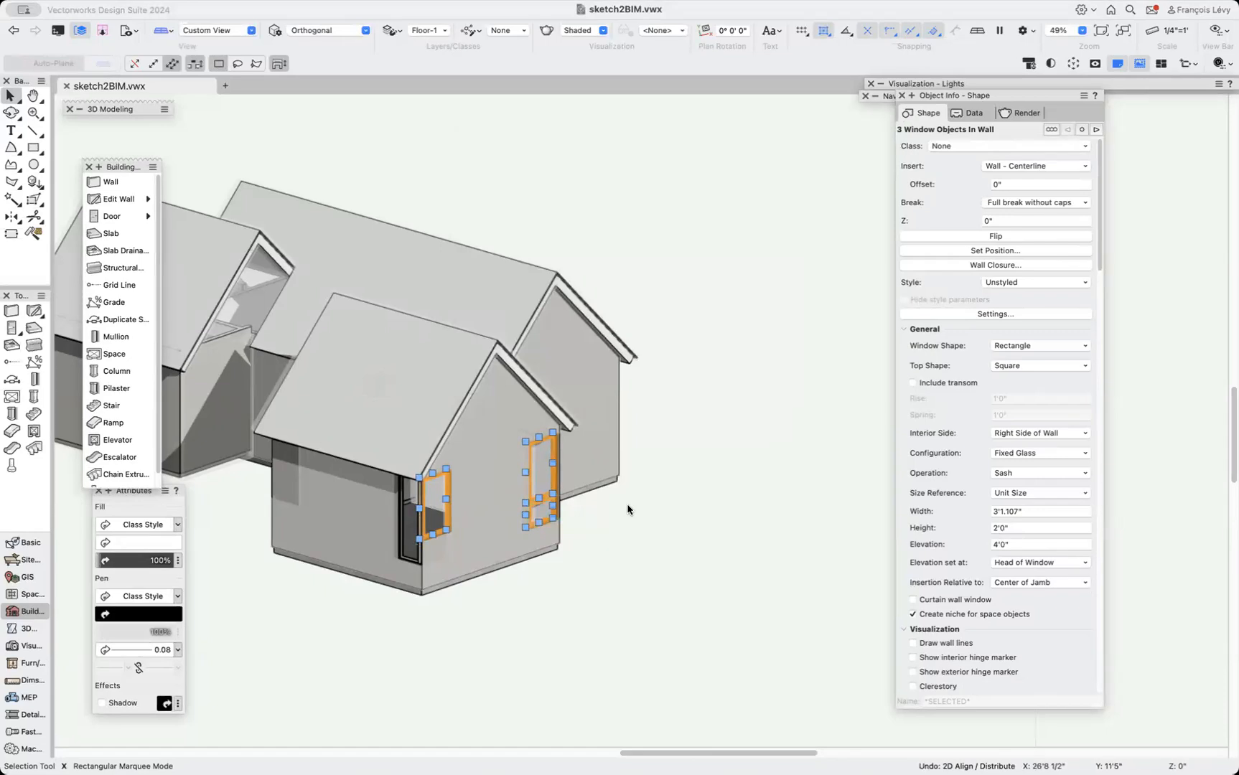
Select the mirrored small window and examine its position at the wall's end in Top/Plan.
click(446, 558)
drag(491, 627, 398, 505)
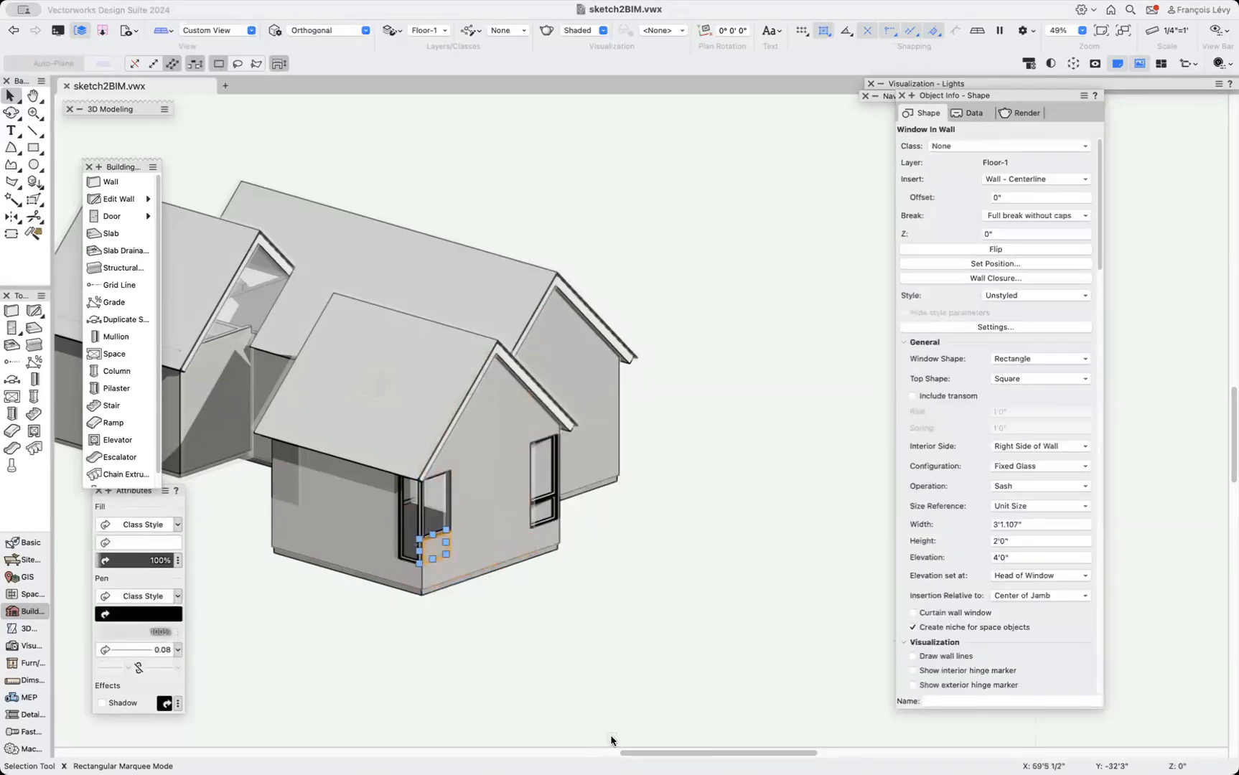
key(super+4)
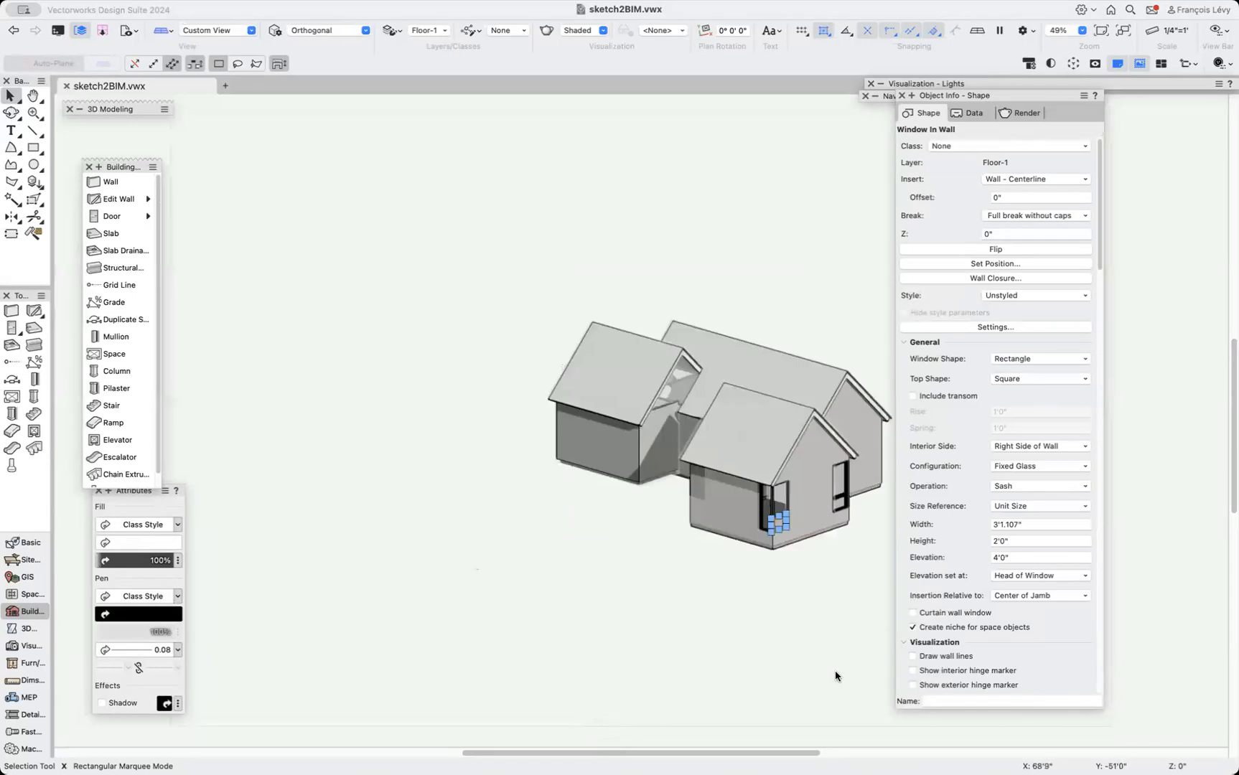
key(F5)
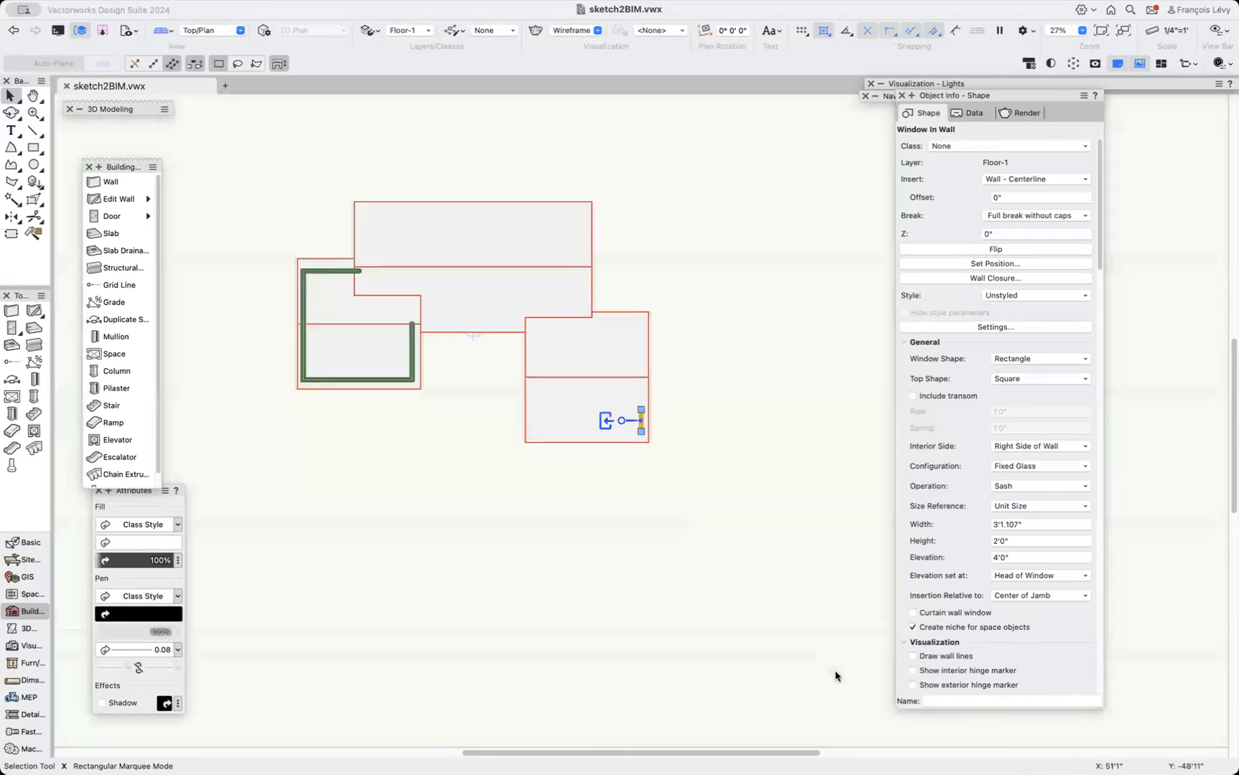
key(super+4)
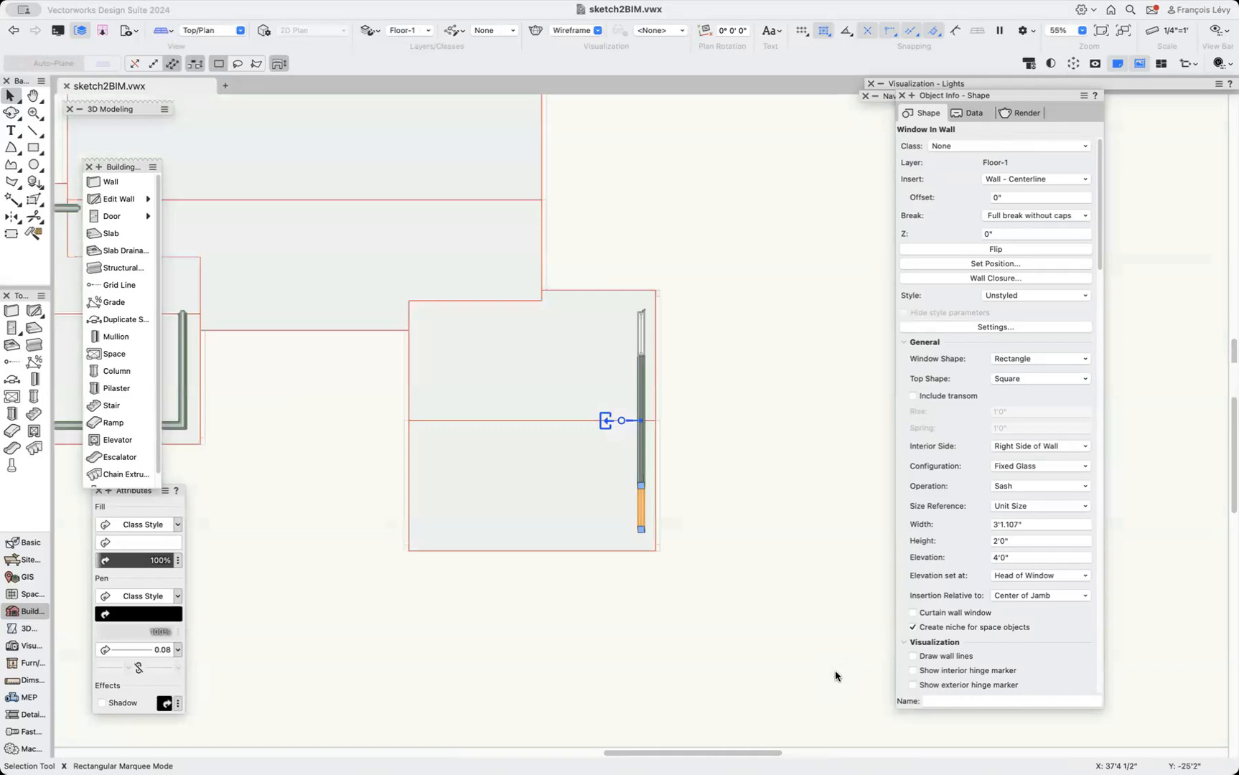
mouse_move(641, 517)
mouse_down()
mouse_move(818, 514)
mouse_move(782, 530)
mouse_move(641, 529)
mouse_up()
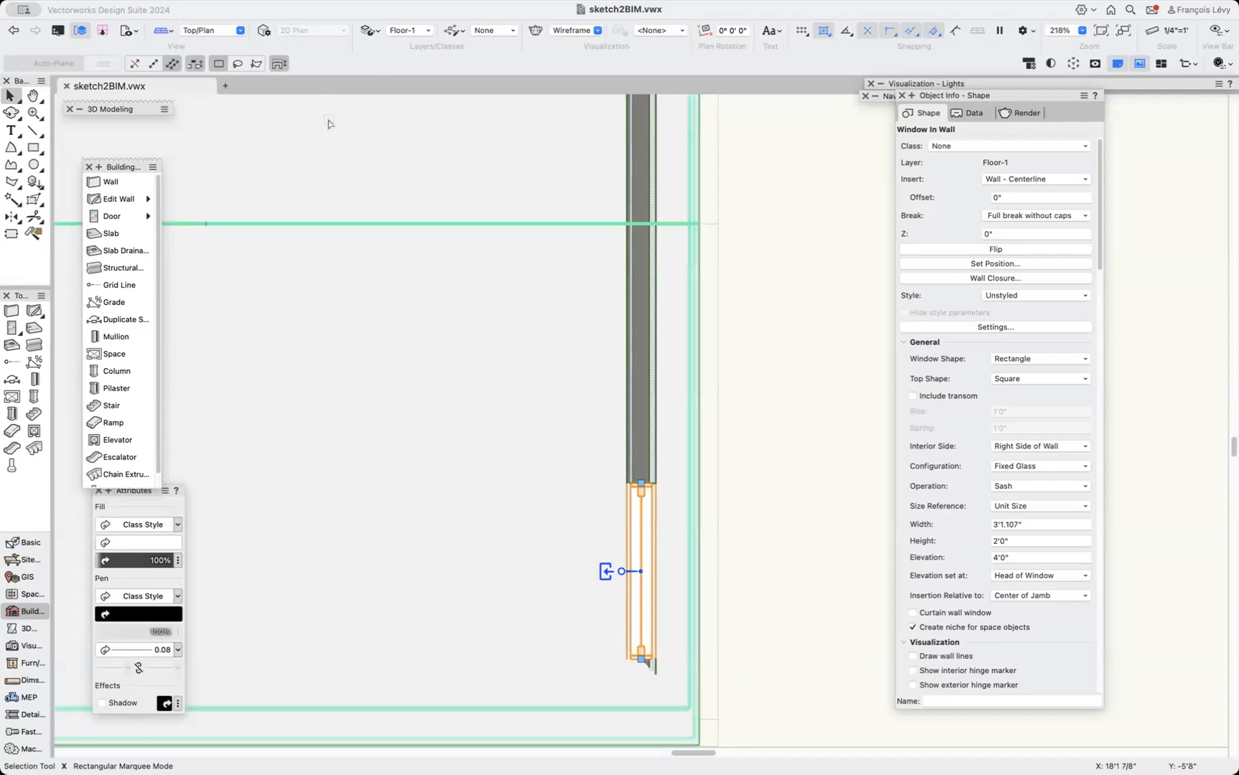
Restore the saved view 3 walls and orbit around the model with the Flyover tool to inspect it.
click(128, 30)
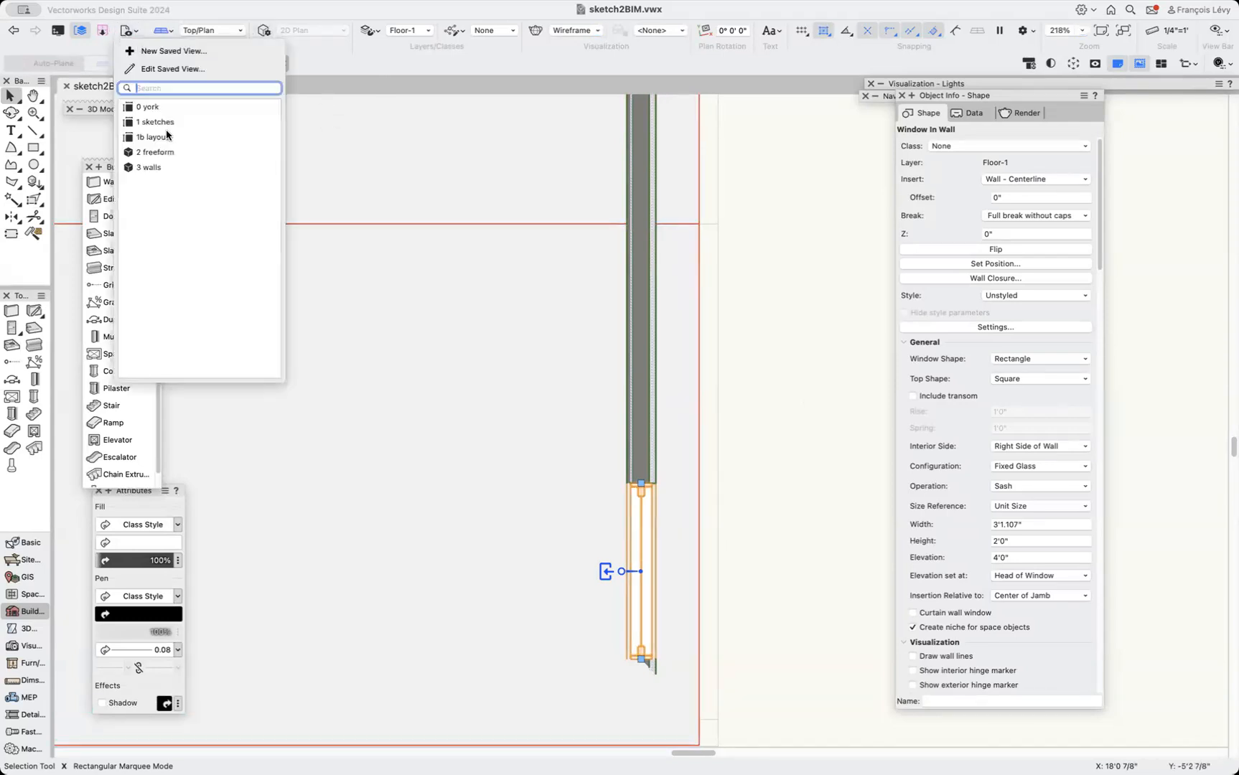
click(159, 167)
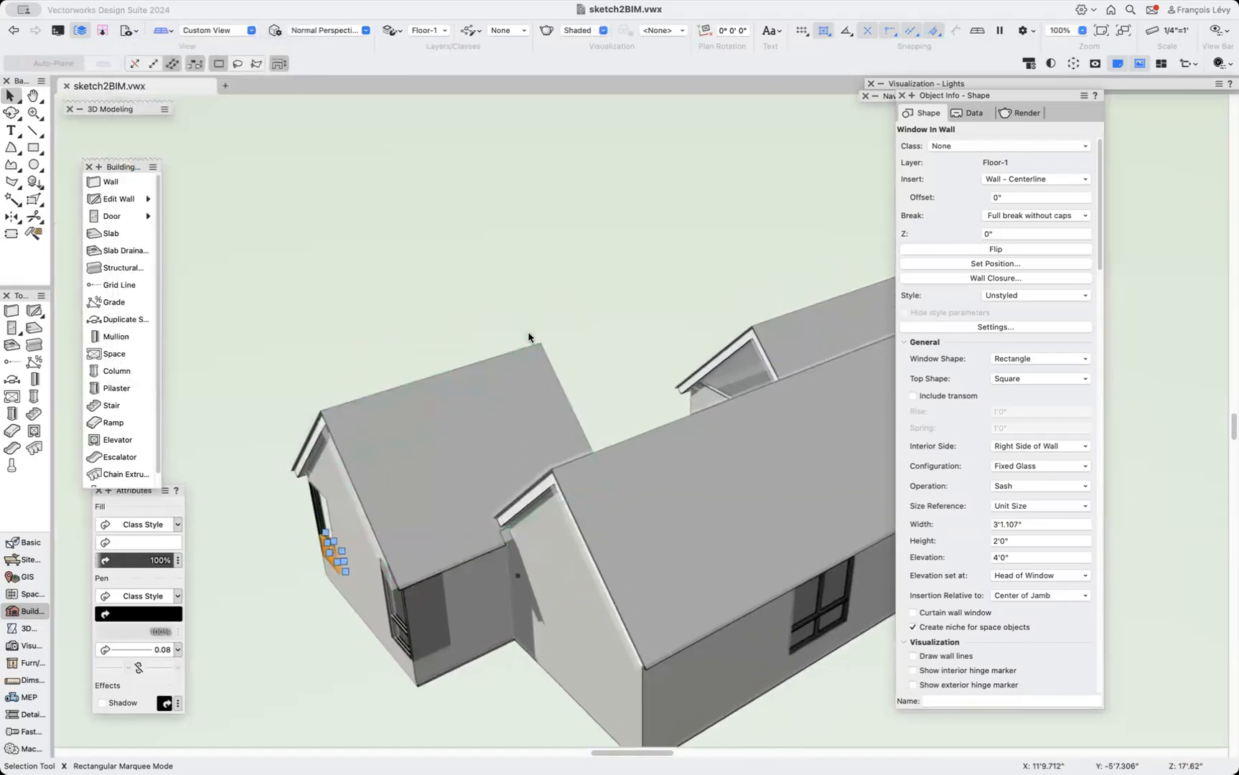
click(11, 113)
drag(450, 476, 434, 535)
scroll(494, 552, down, 5)
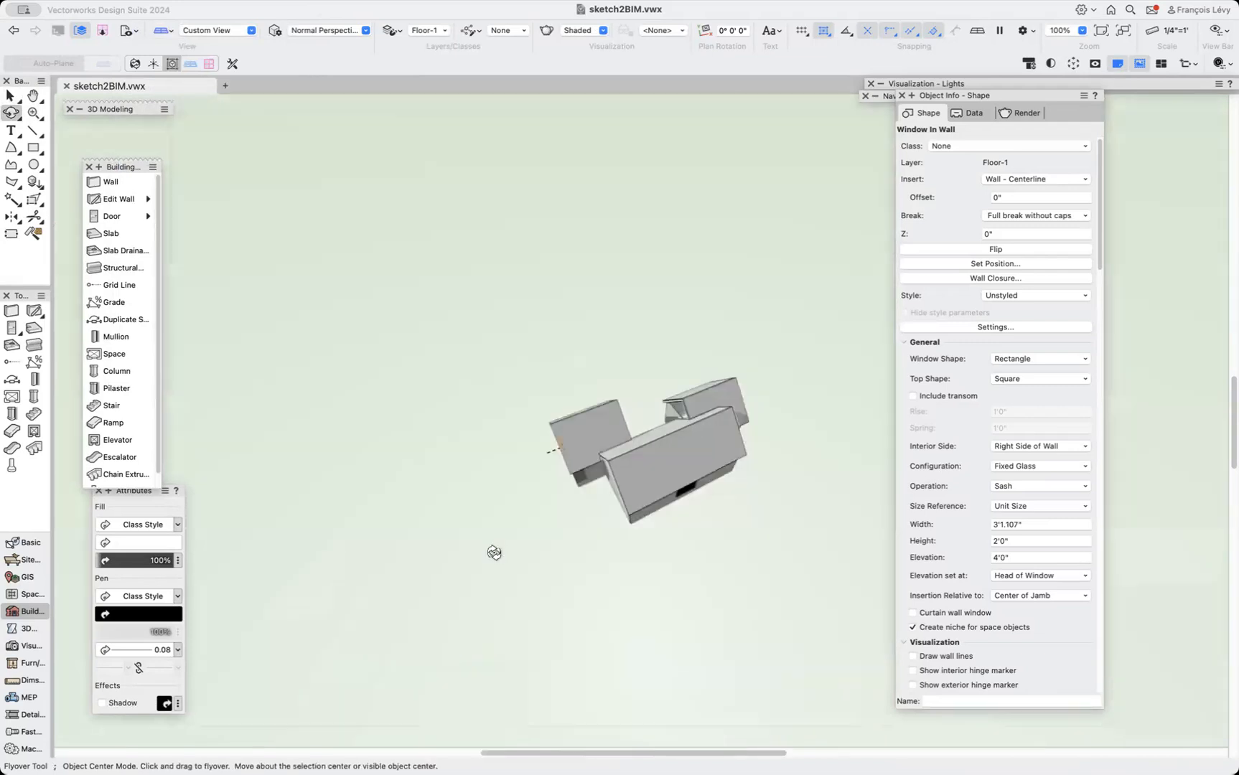
scroll(494, 552, up, 5)
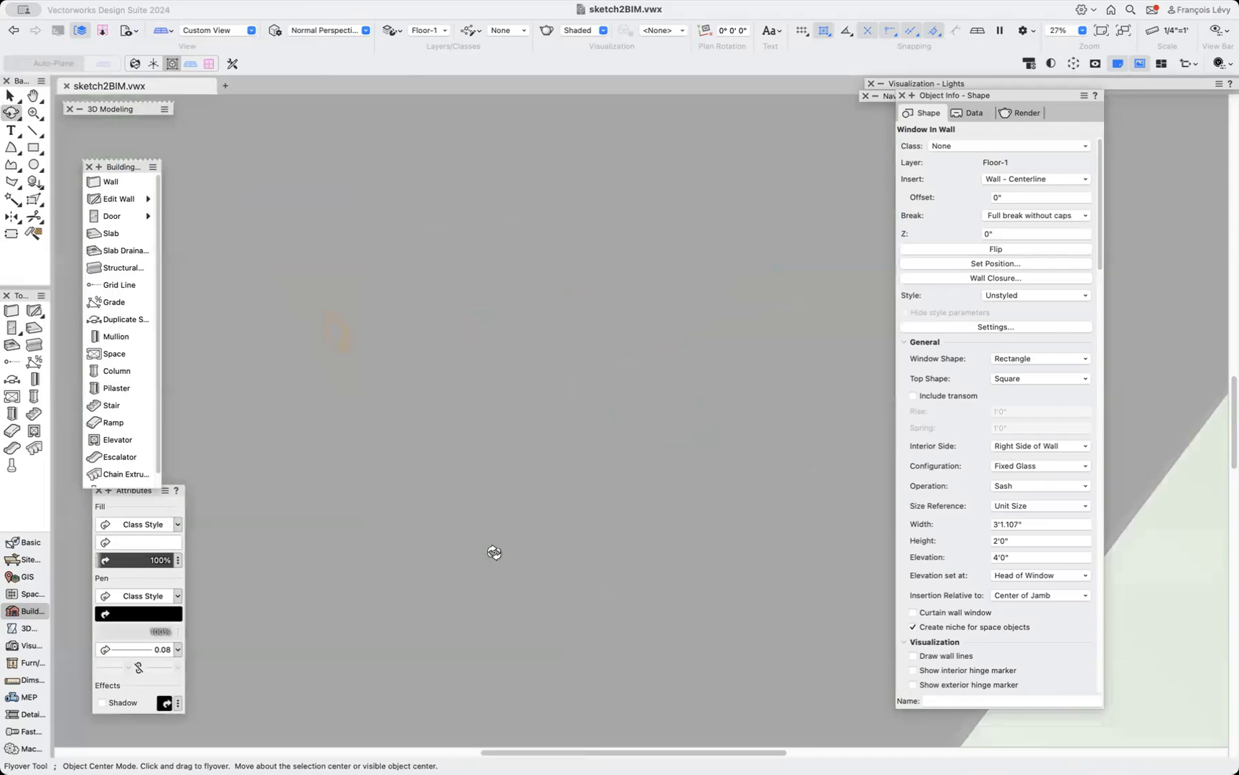
drag(492, 544, 604, 530)
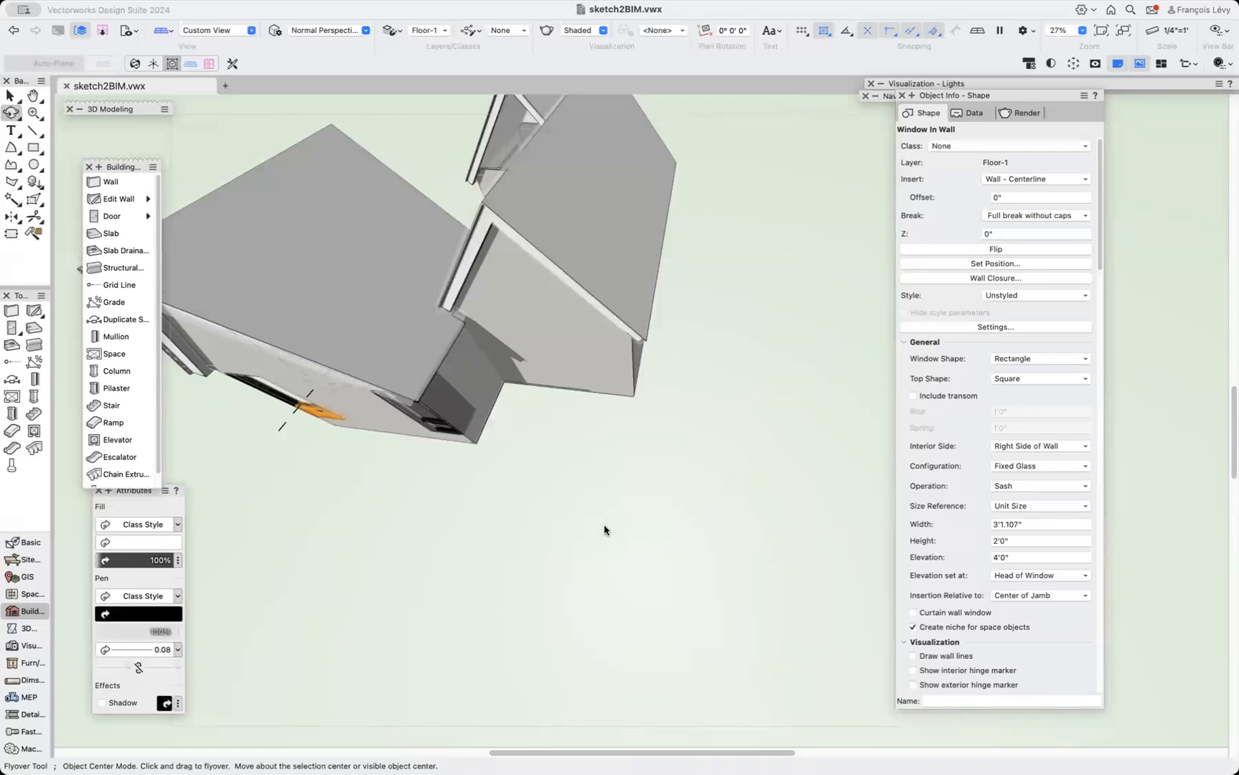
scroll(604, 529, up, 5)
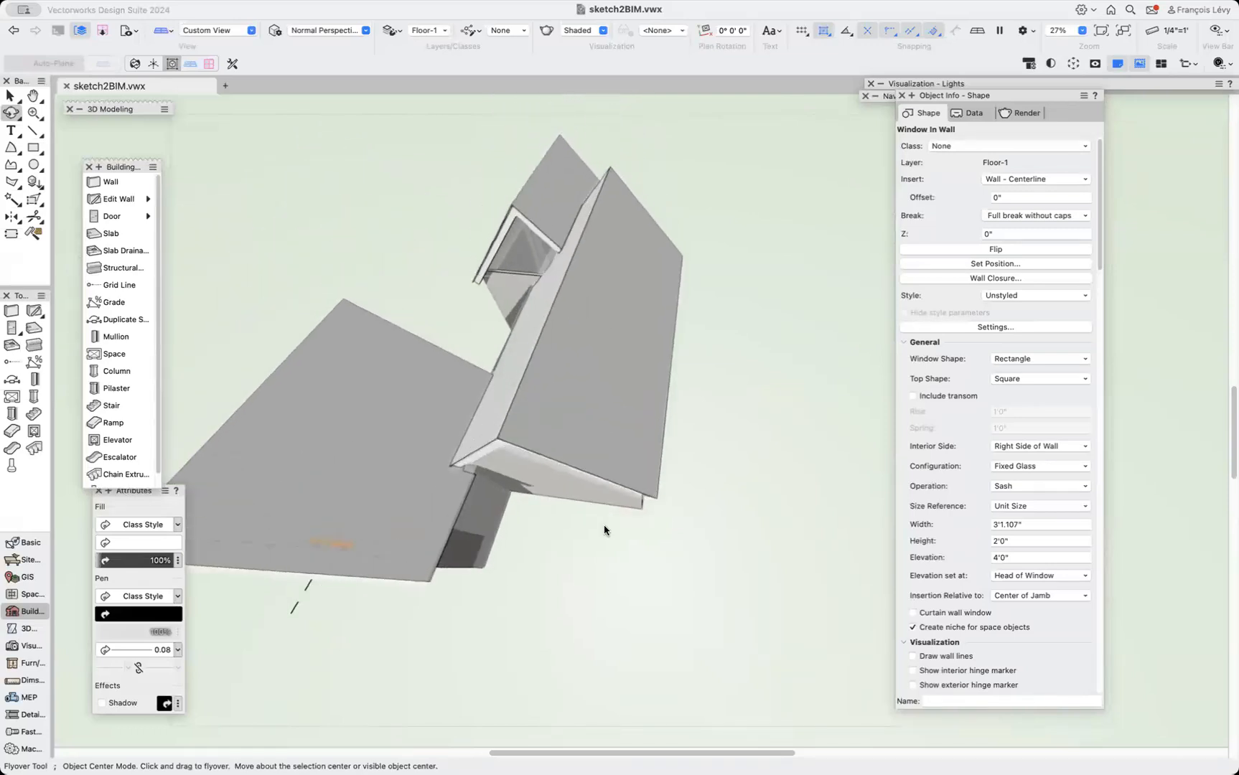
drag(445, 468, 503, 484)
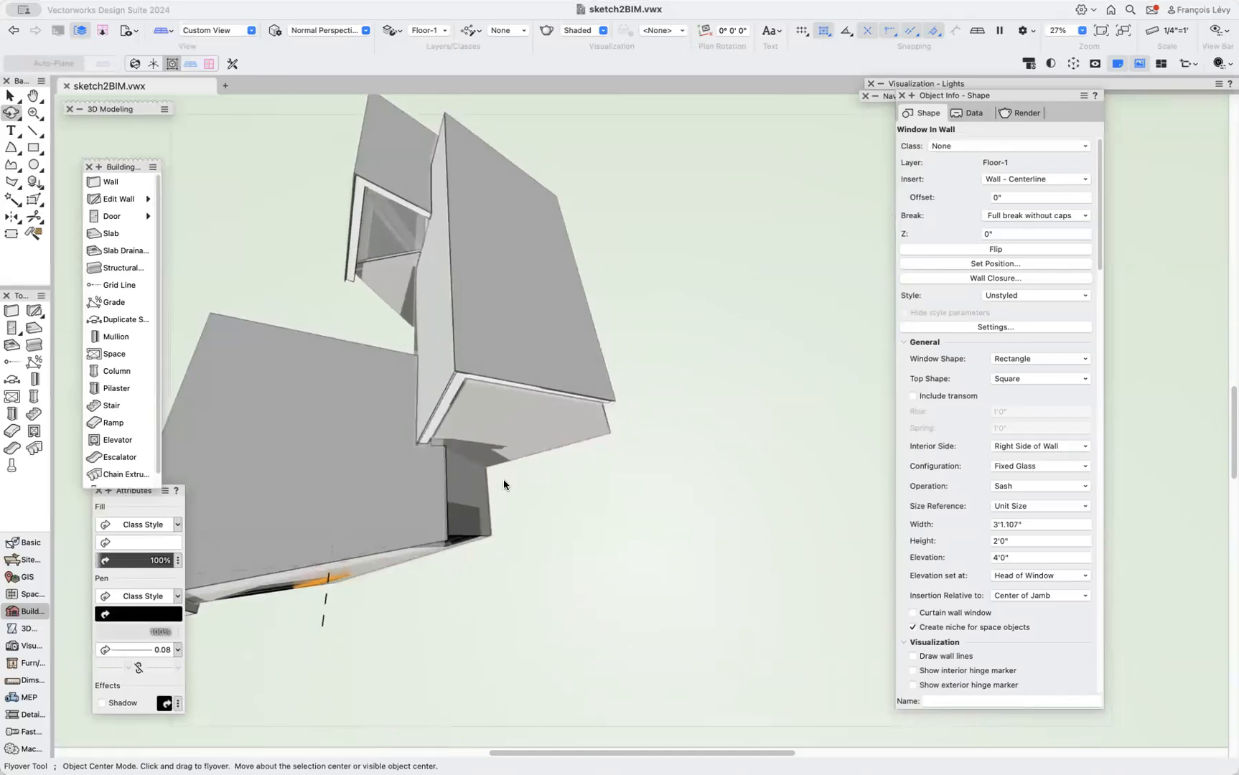
Draw a rectangle about 9'4" by 7'1" in the gap above the wing, next to the main block.
key(0)
key(x)
scroll(551, 481, left, 12)
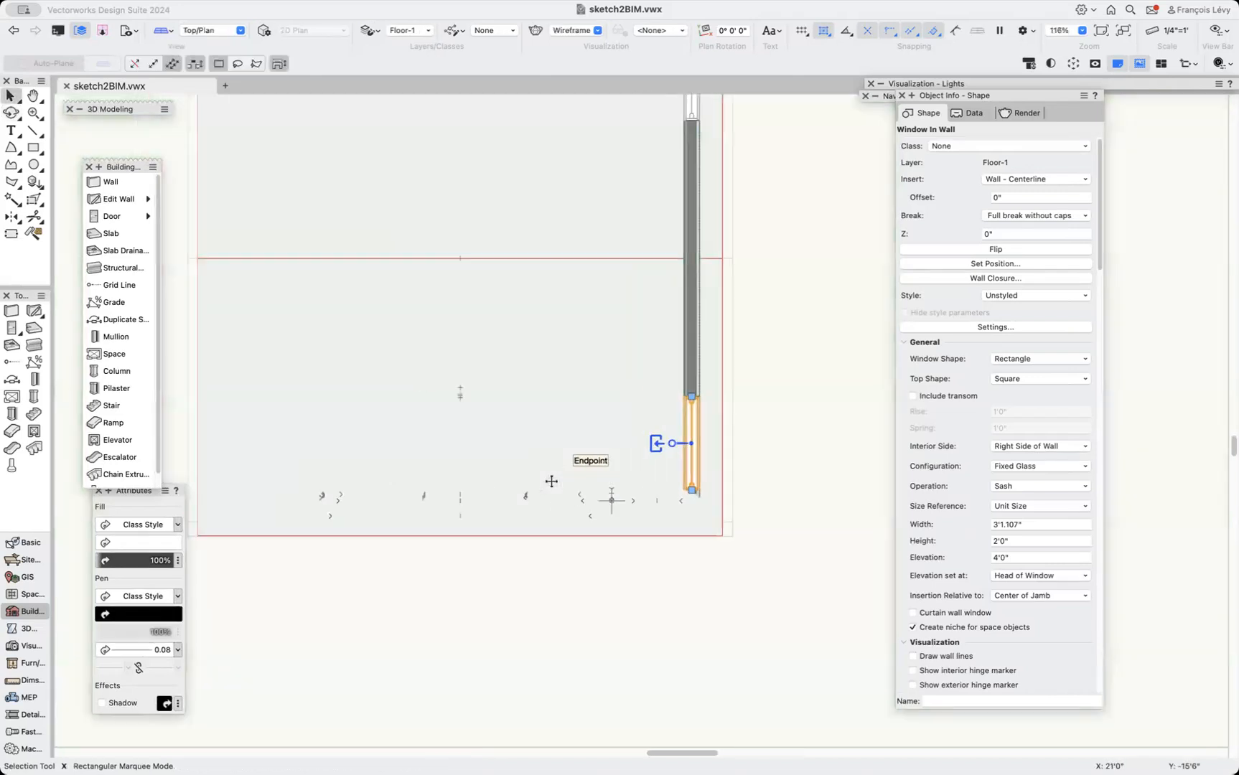
scroll(553, 485, up, 8)
scroll(551, 482, right, 8)
scroll(552, 482, down, 7)
key(super+2)
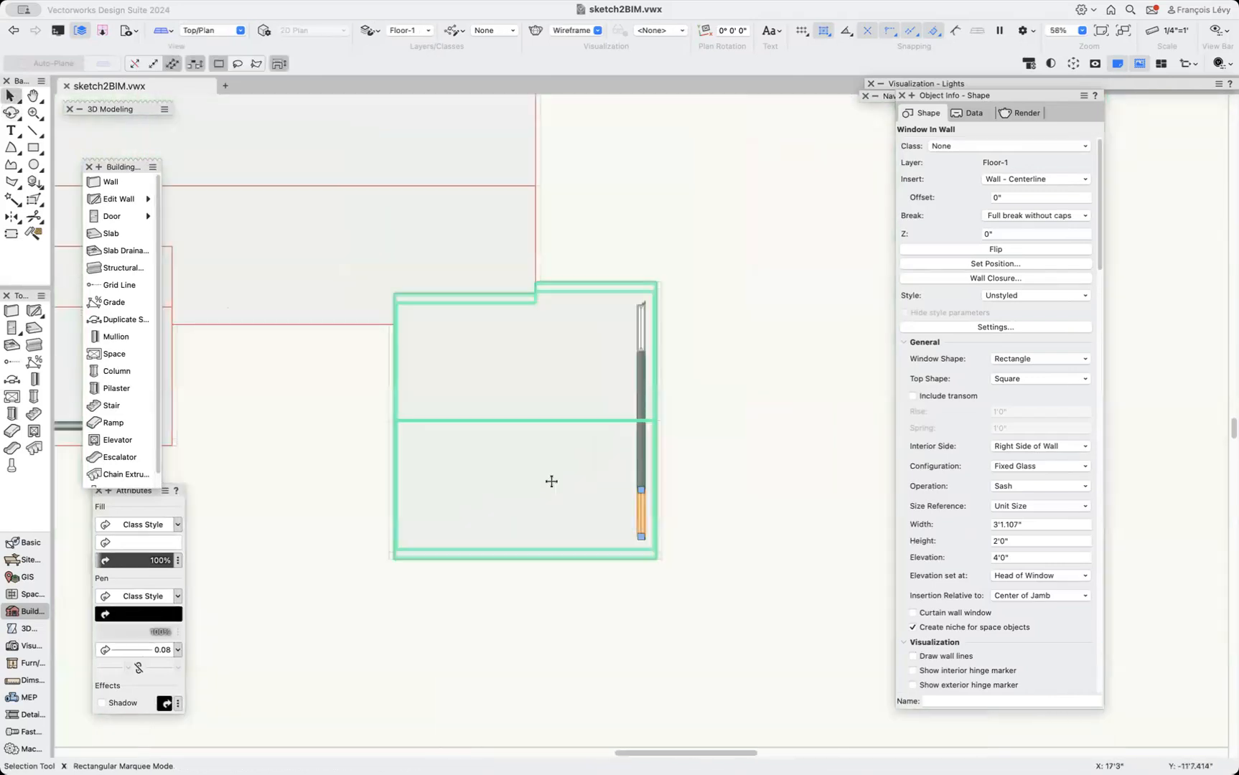
click(684, 242)
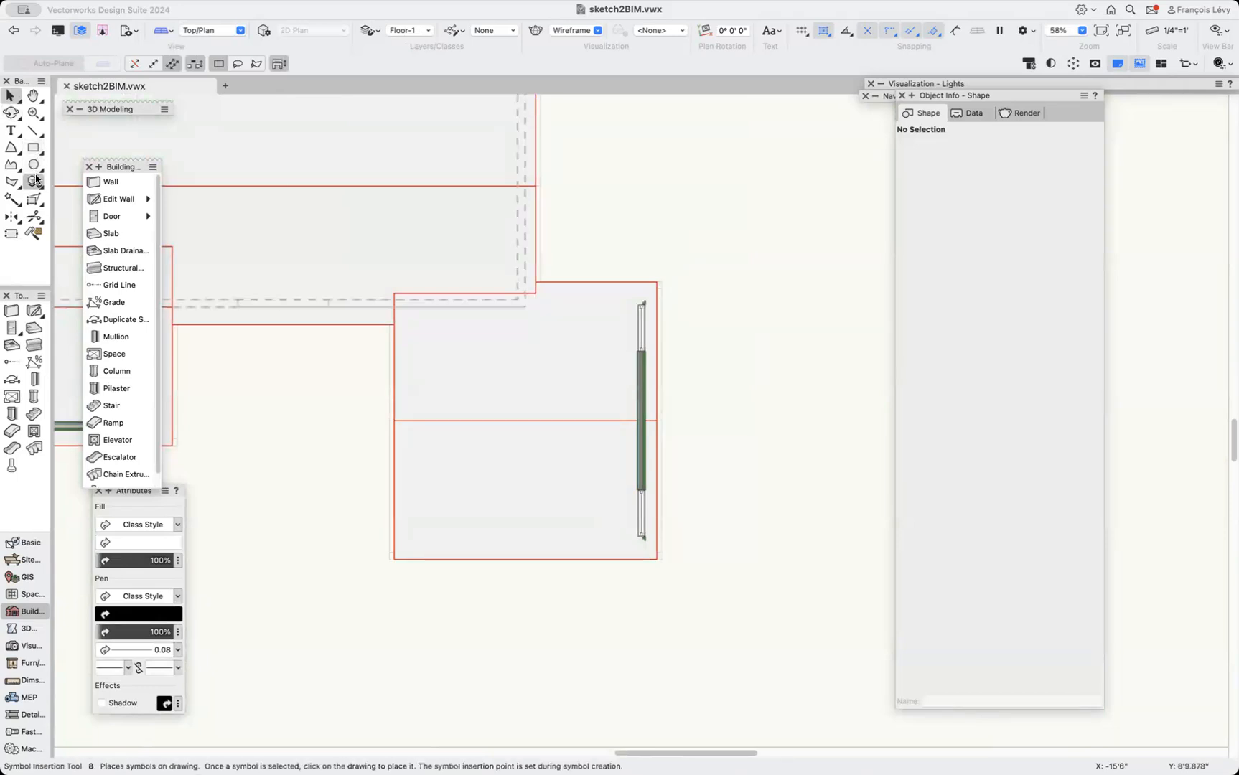
click(35, 148)
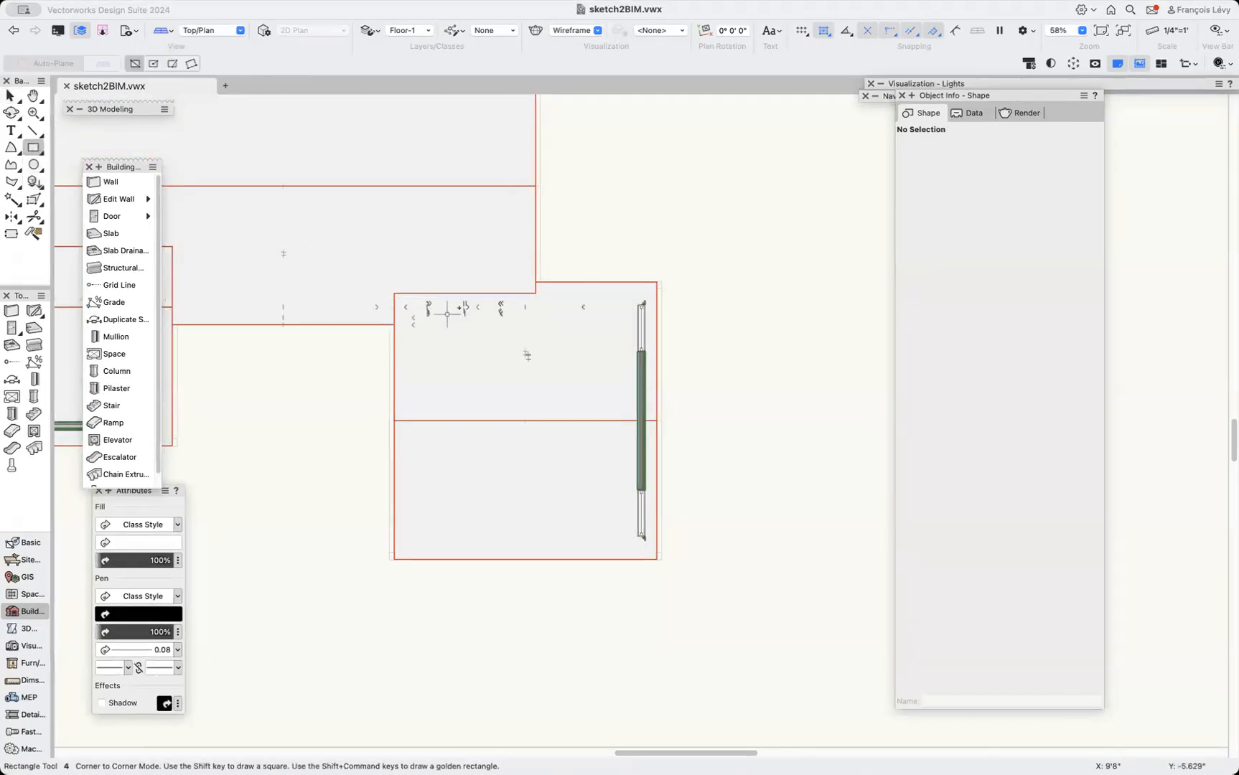
click(394, 290)
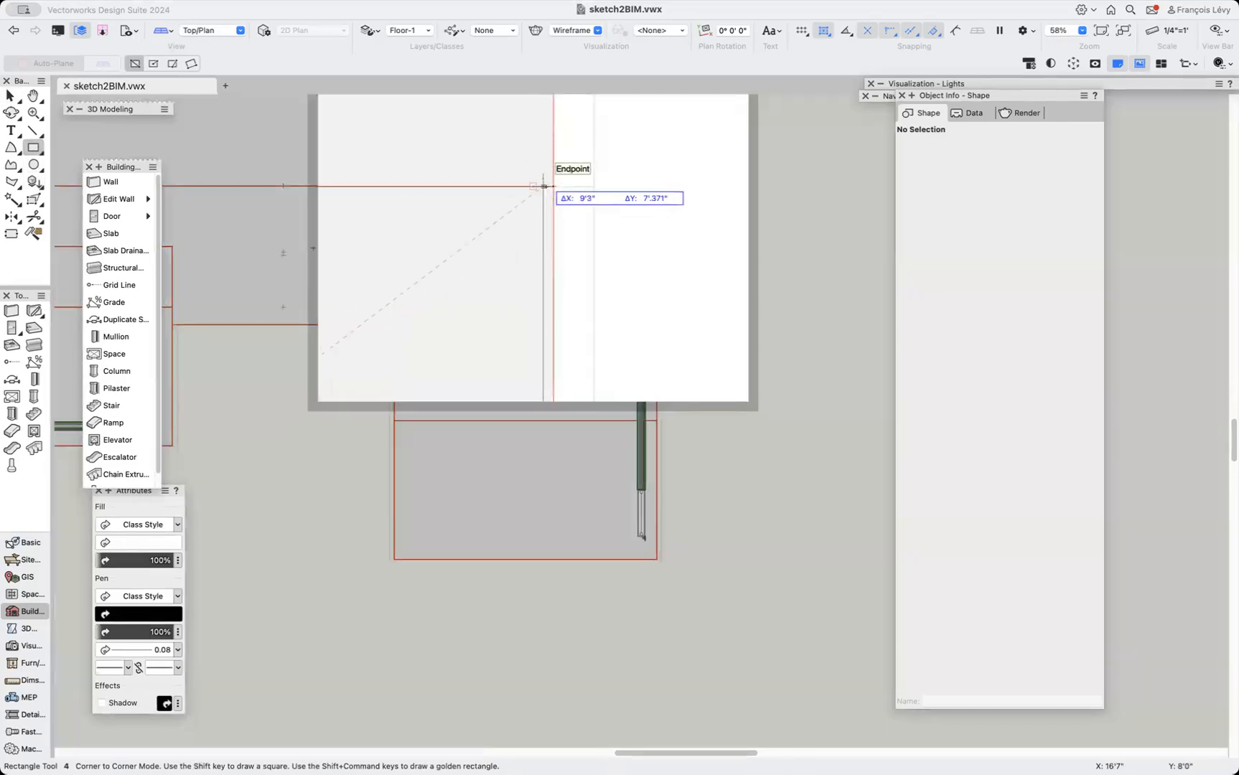
click(536, 186)
key(x)
mouse_move(465, 292)
mouse_down()
mouse_move(481, 316)
mouse_move(465, 293)
mouse_up()
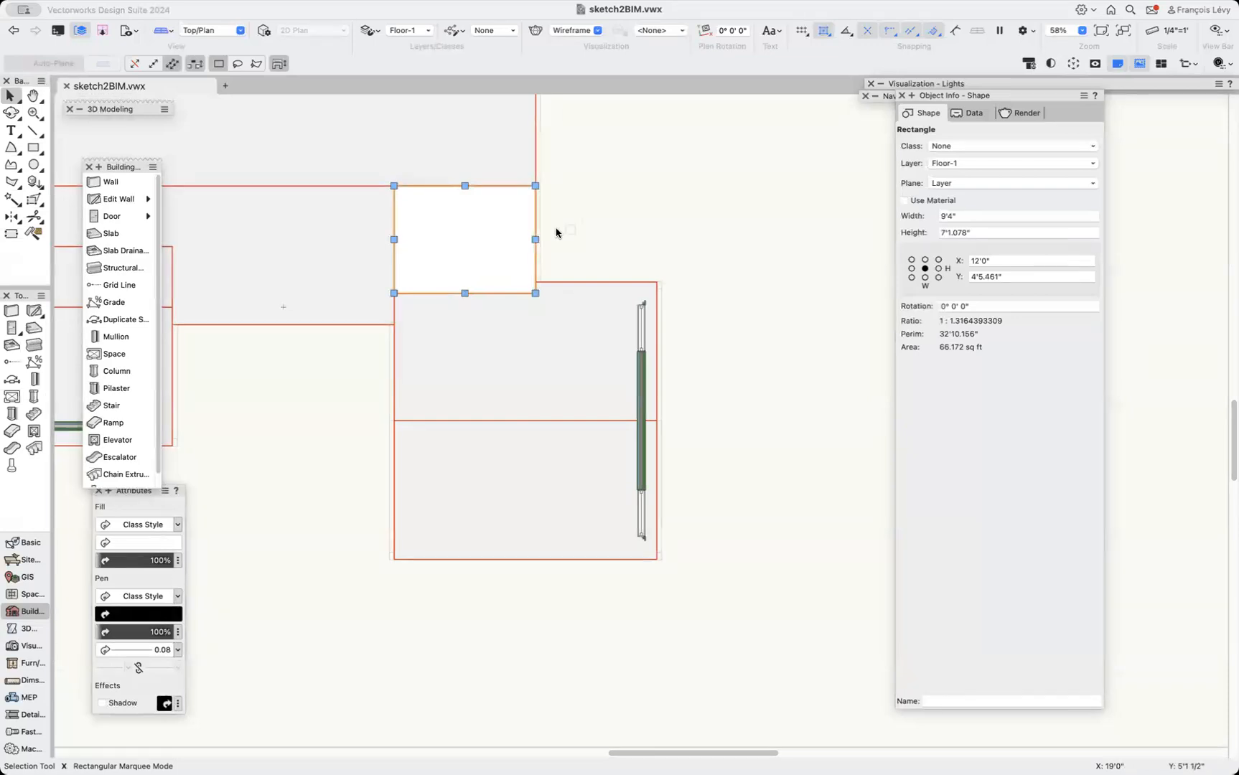
Convert the new rectangle to a polygon.
double_click(483, 228)
click(241, 1)
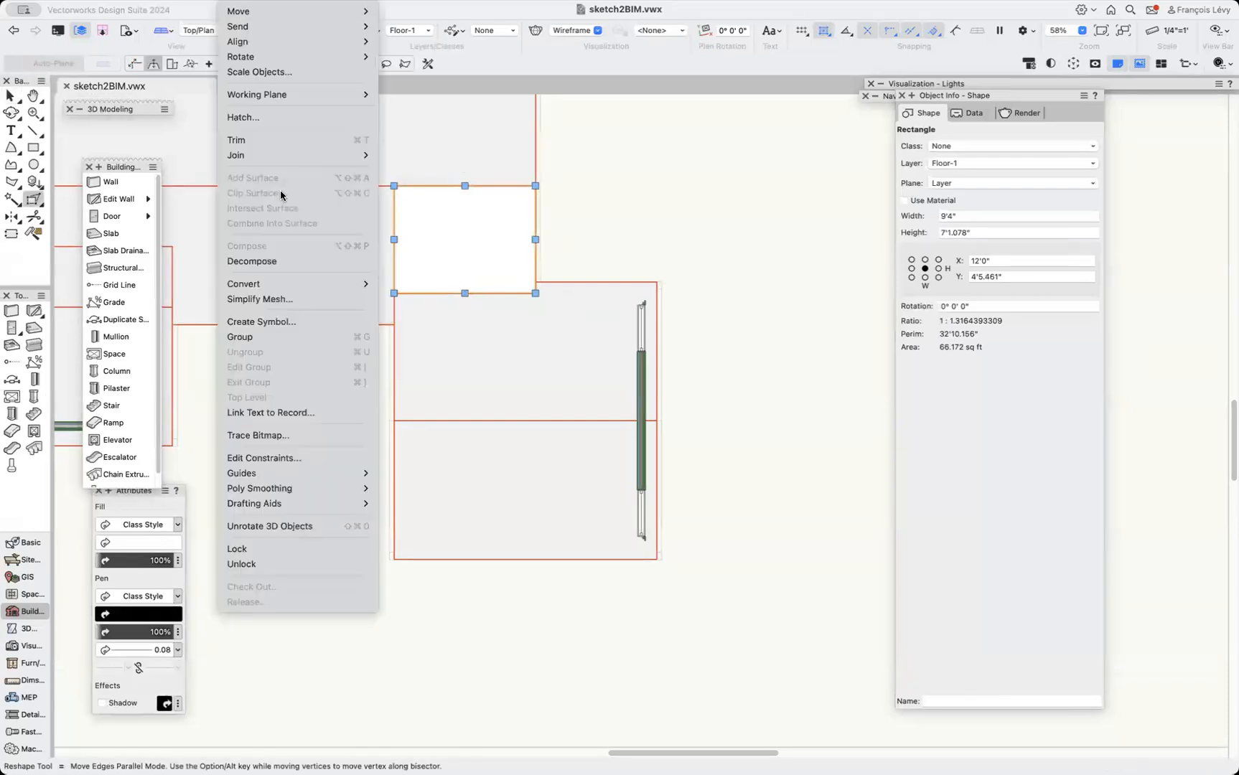
mouse_move(299, 284)
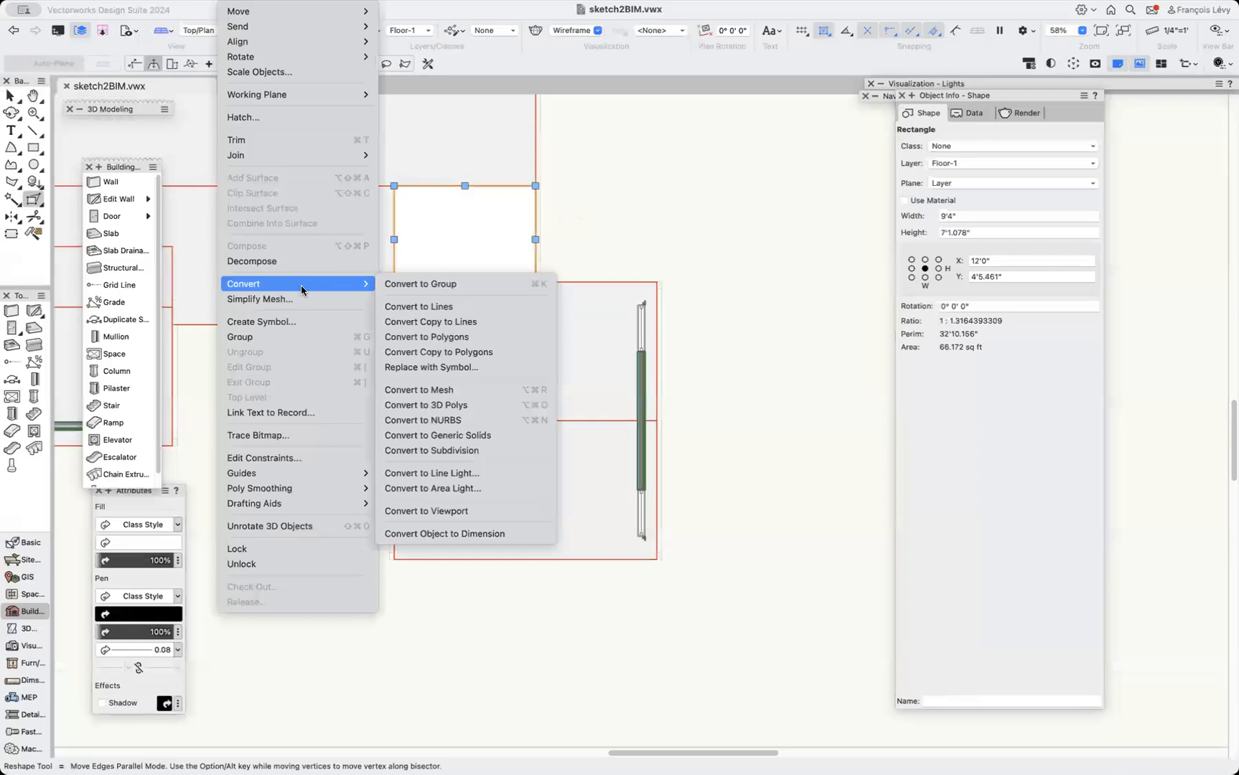
click(444, 337)
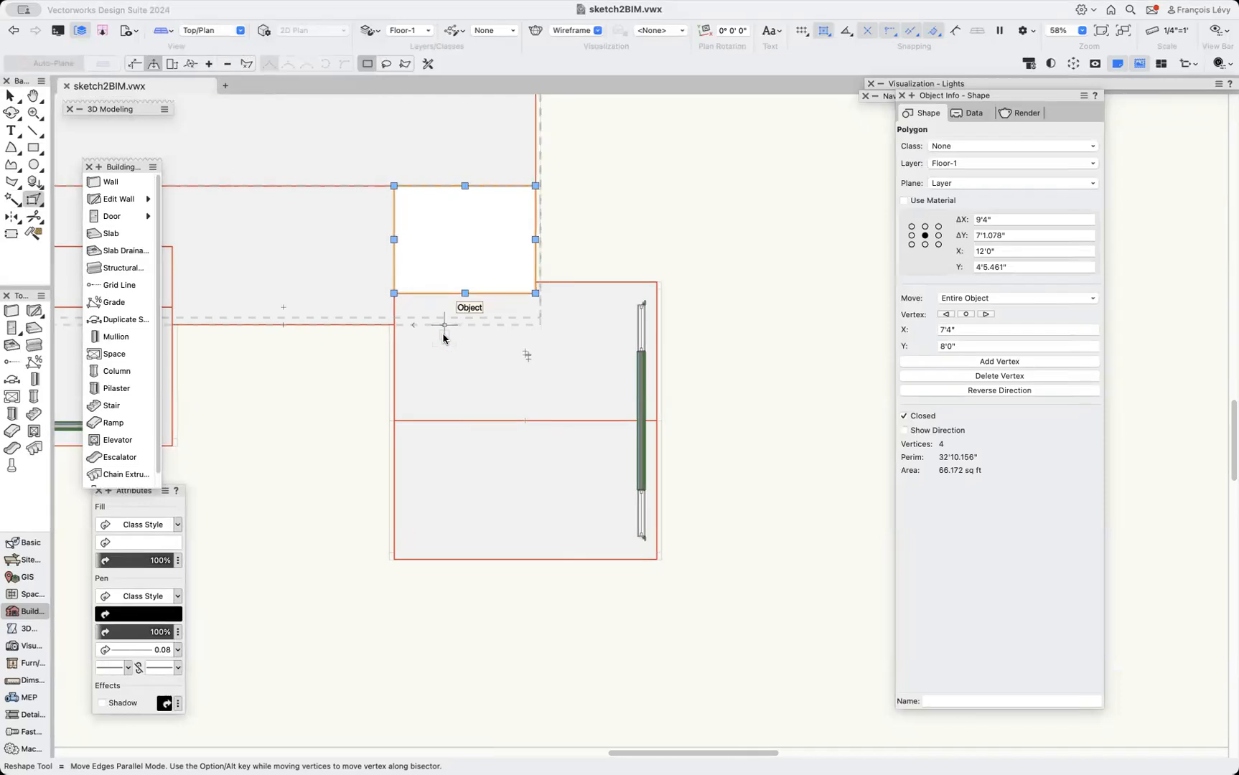
Narrow the rectangle to about 4'8" wide by moving its right edge to the top edge's midpoint.
key(x)
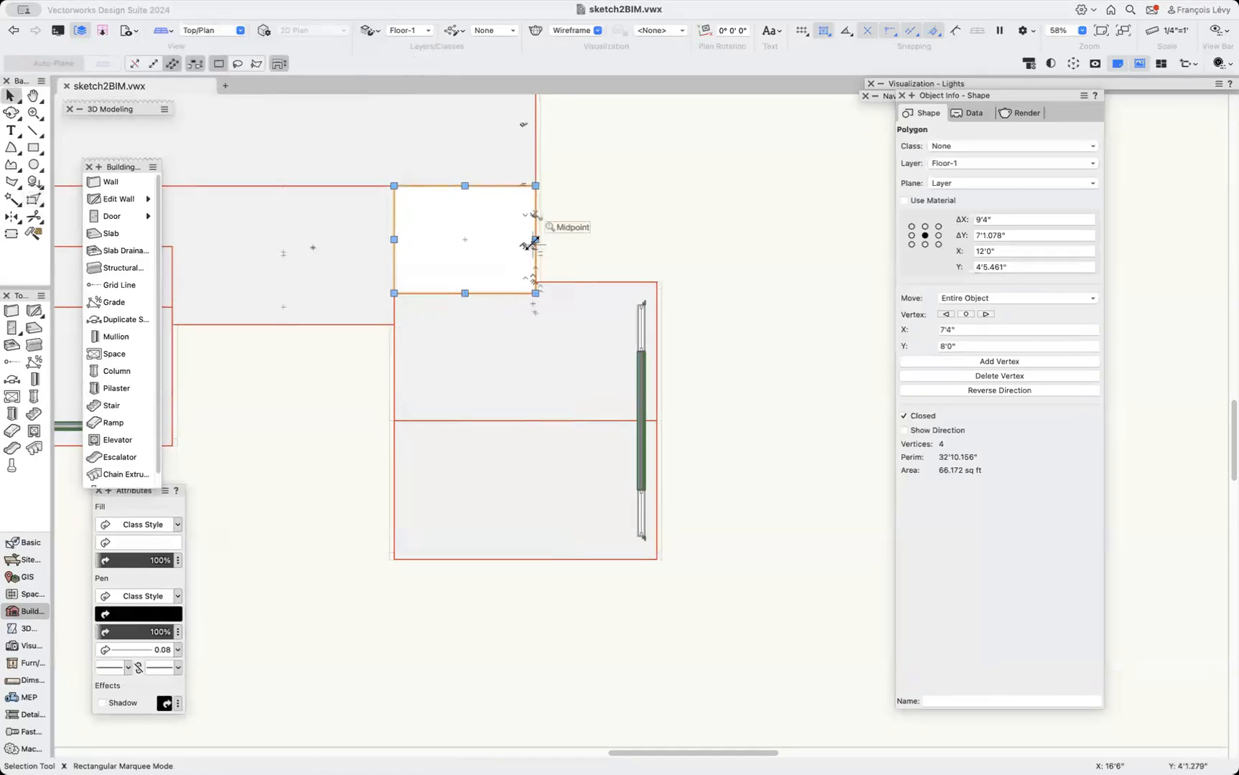
drag(535, 239, 465, 185)
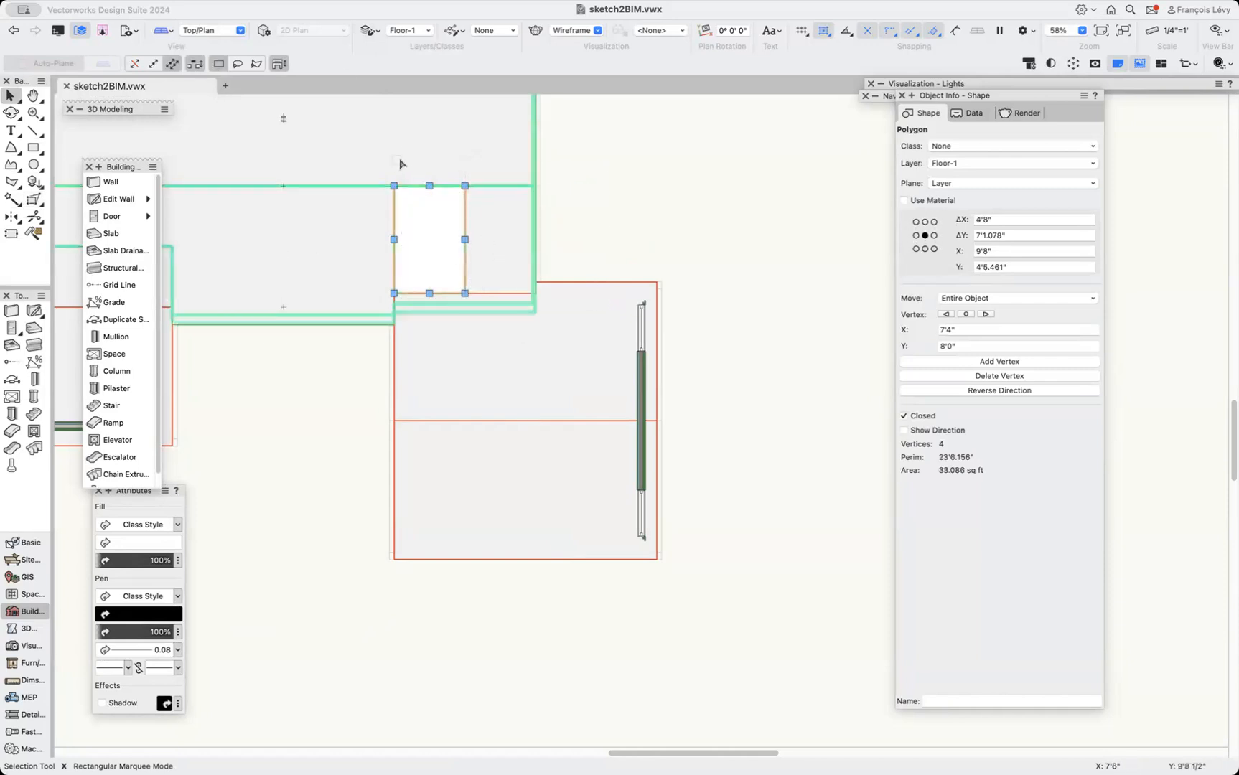
Delete the polygon's upper-left vertex to turn it into a triangle.
key(Delete)
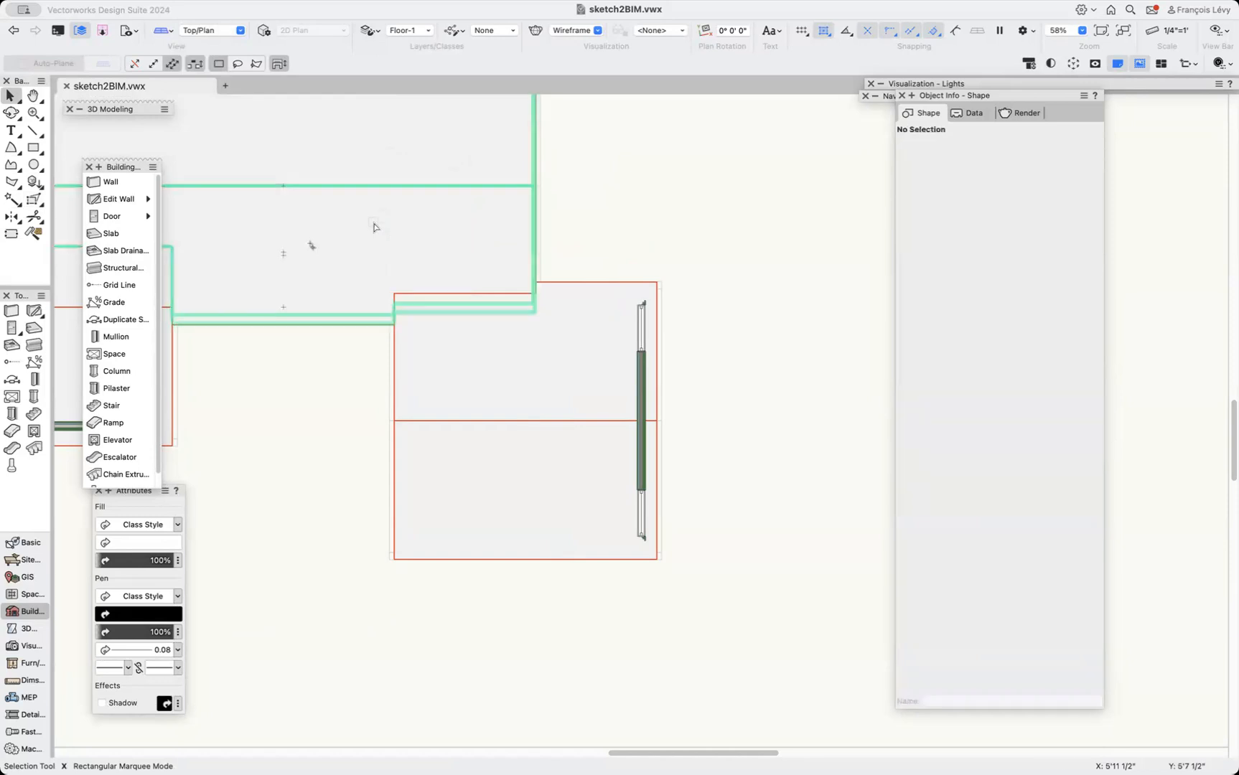
key(super+z)
key(equal)
drag(418, 164, 374, 209)
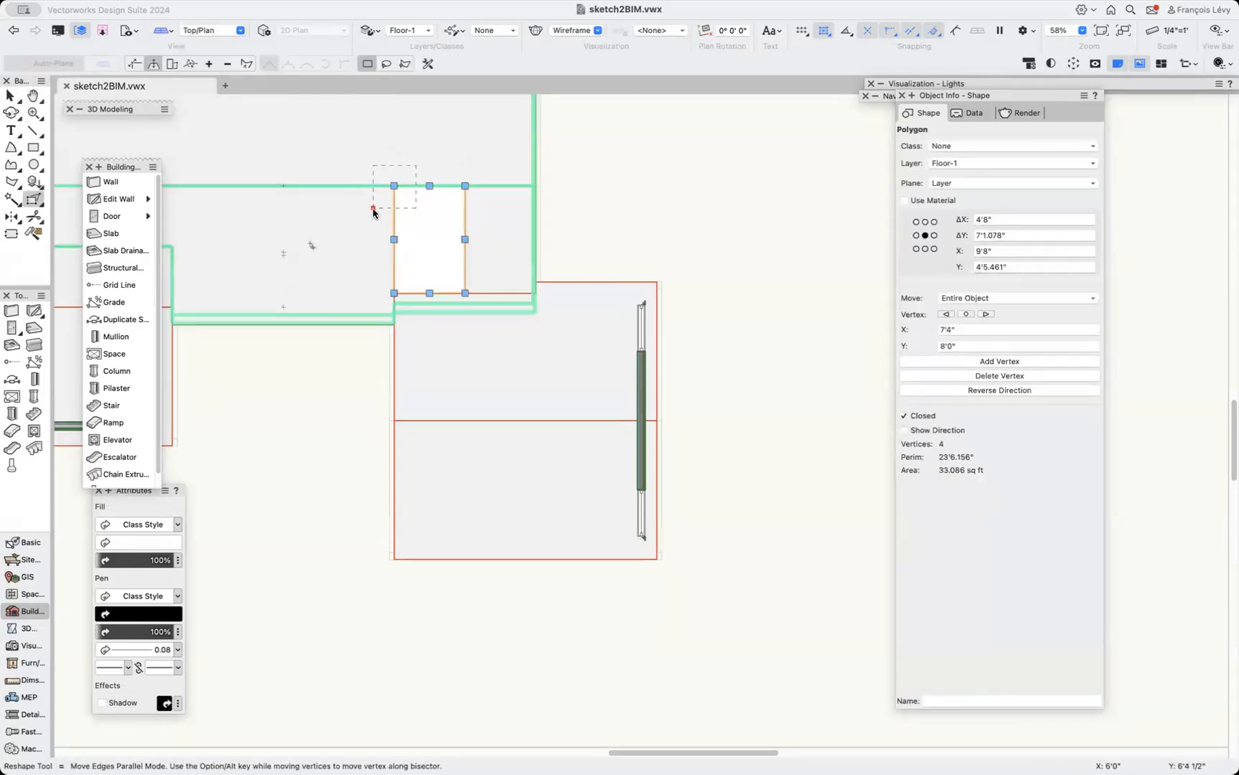
key(Delete)
Mirror a duplicate of the triangle about the wing's upper wall line.
key(x)
click(650, 194)
click(437, 279)
key(m)
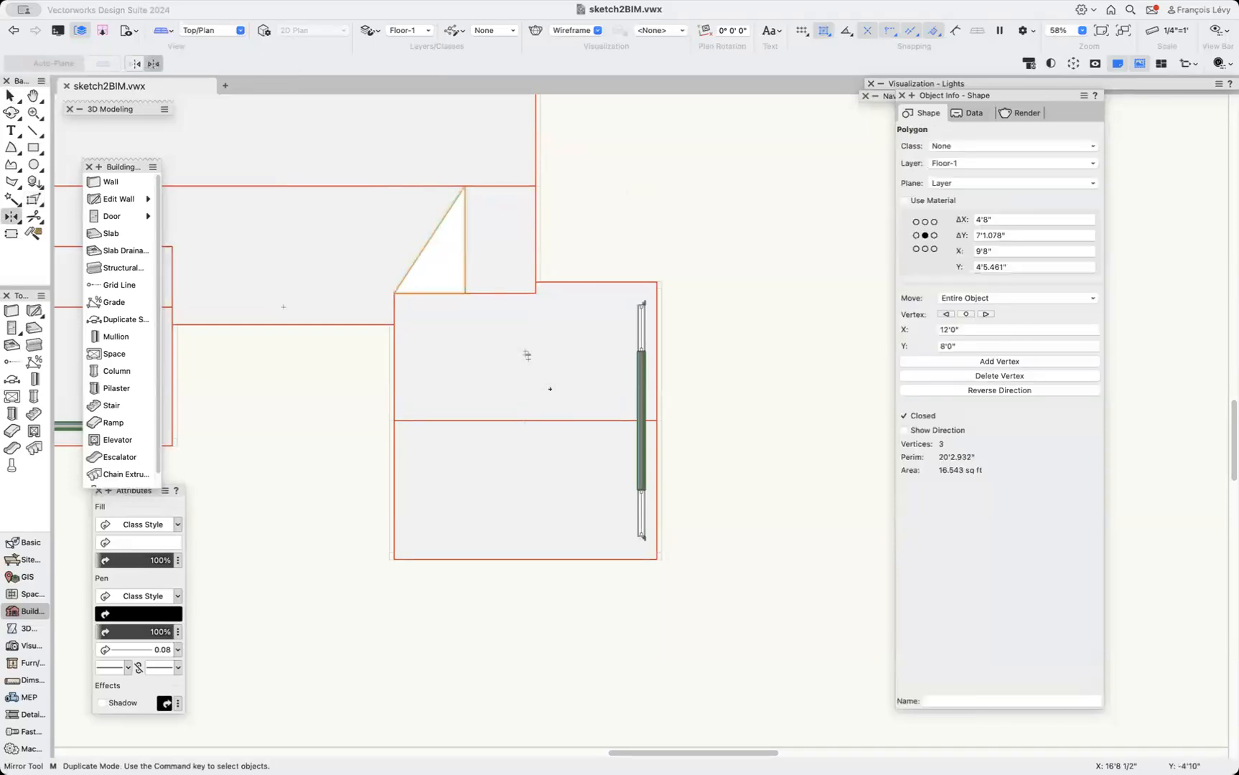
click(394, 292)
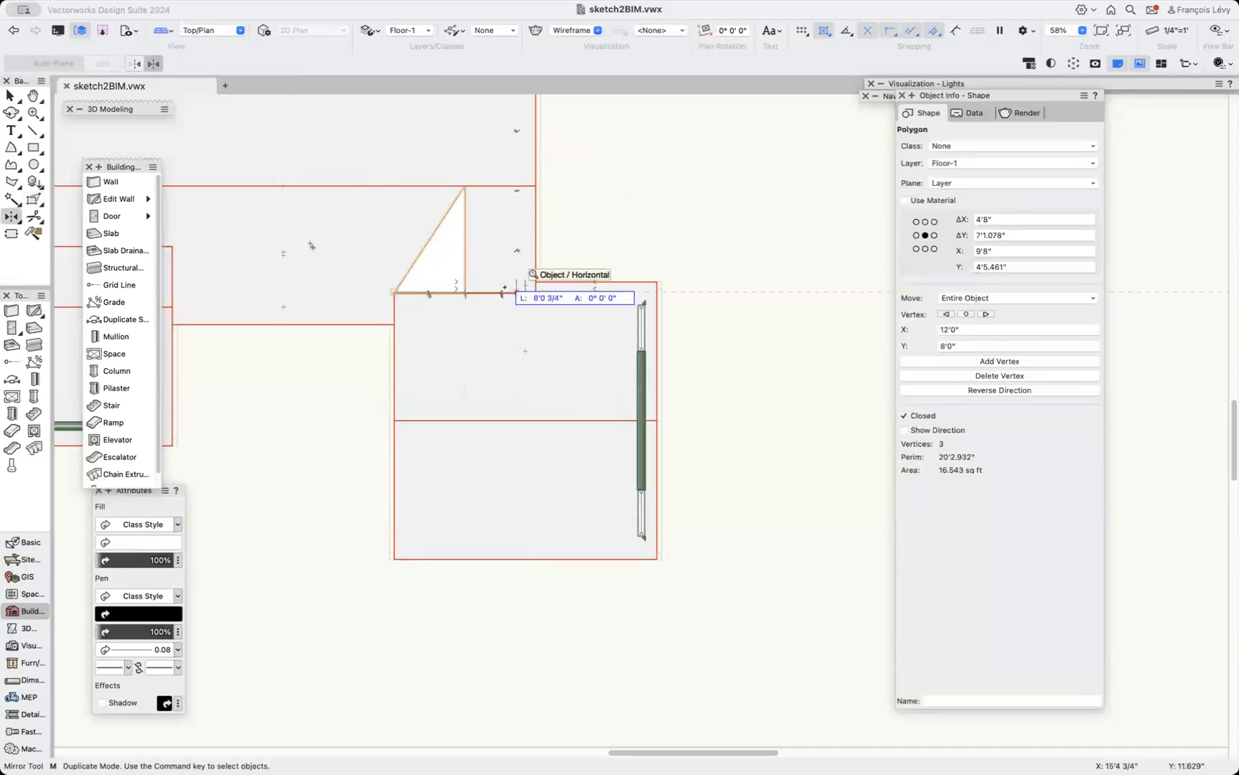
scroll(504, 288, up, 4)
click(505, 290)
Combine the two triangles into one polygon with Add Surface.
key(x)
drag(320, 293, 351, 293)
click(242, 5)
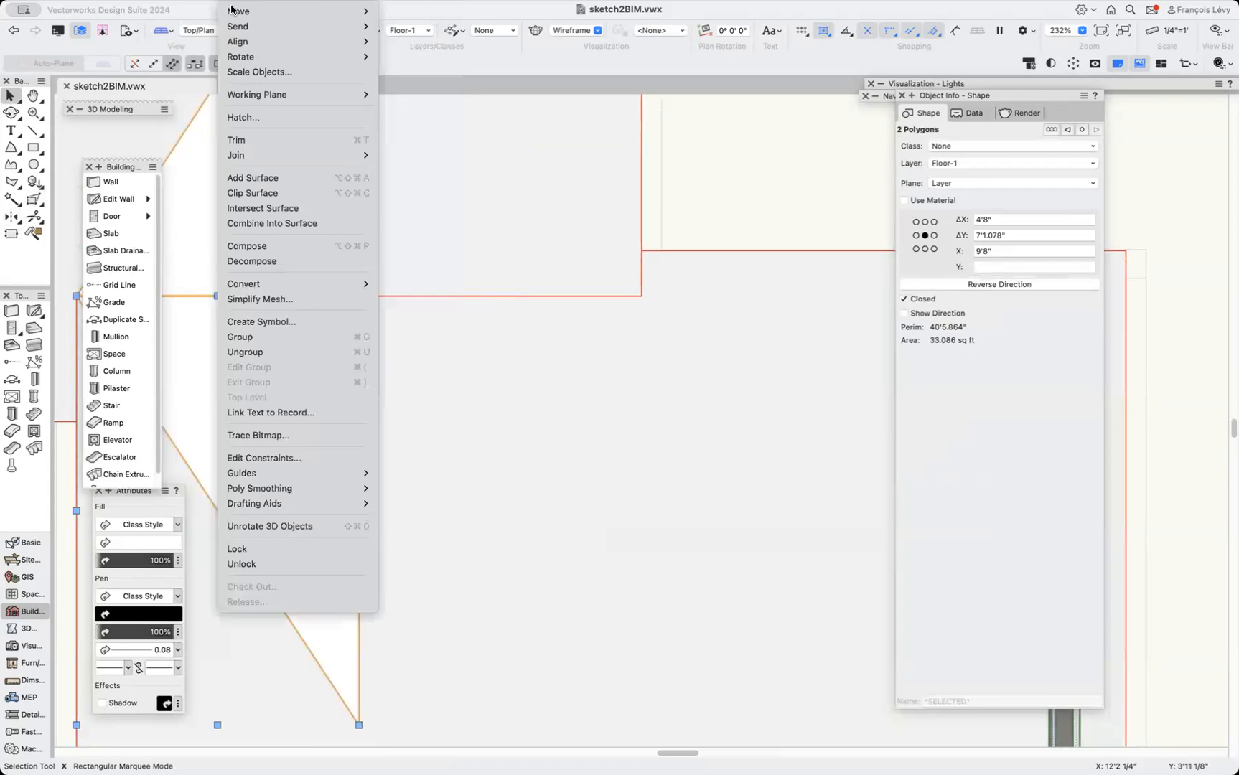
click(287, 177)
key(super+2)
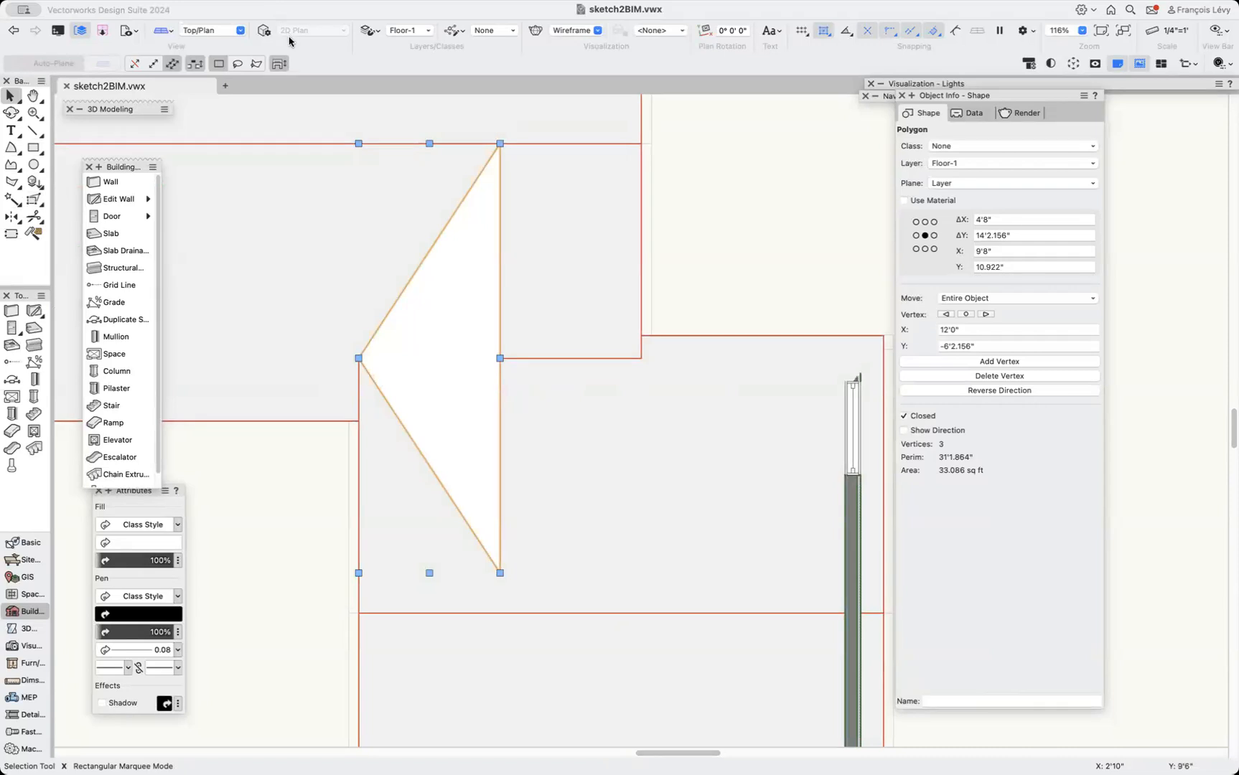
Create a roof face from the triangle with a rise of 3" over a 12" run, its axis along the vertical edge.
click(297, 9)
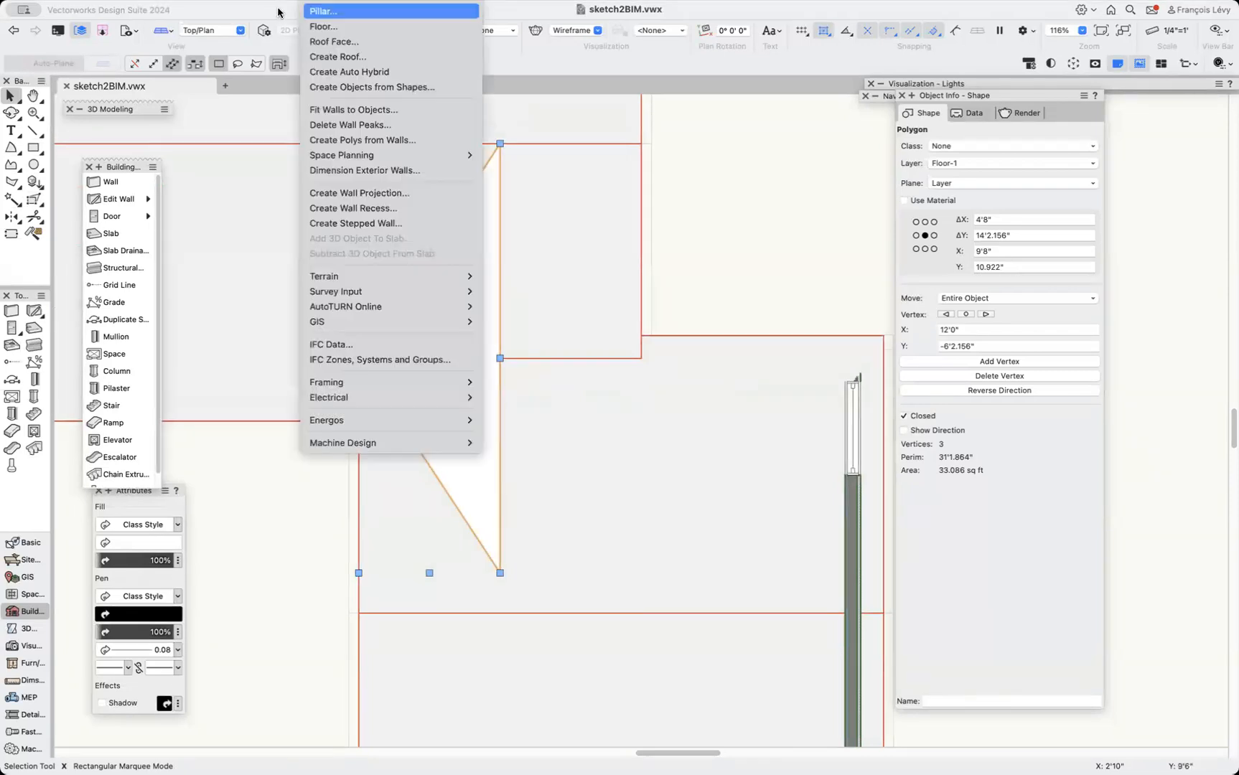
click(352, 37)
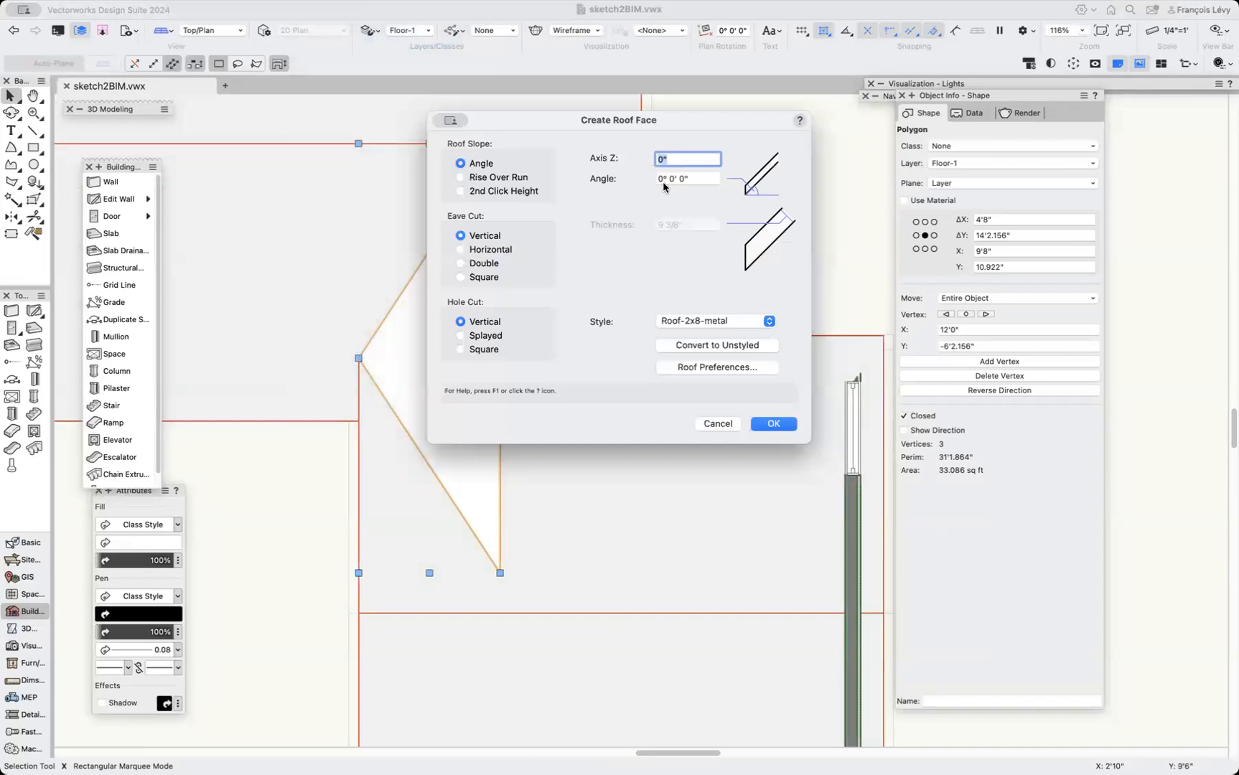
click(476, 177)
key(Tab)
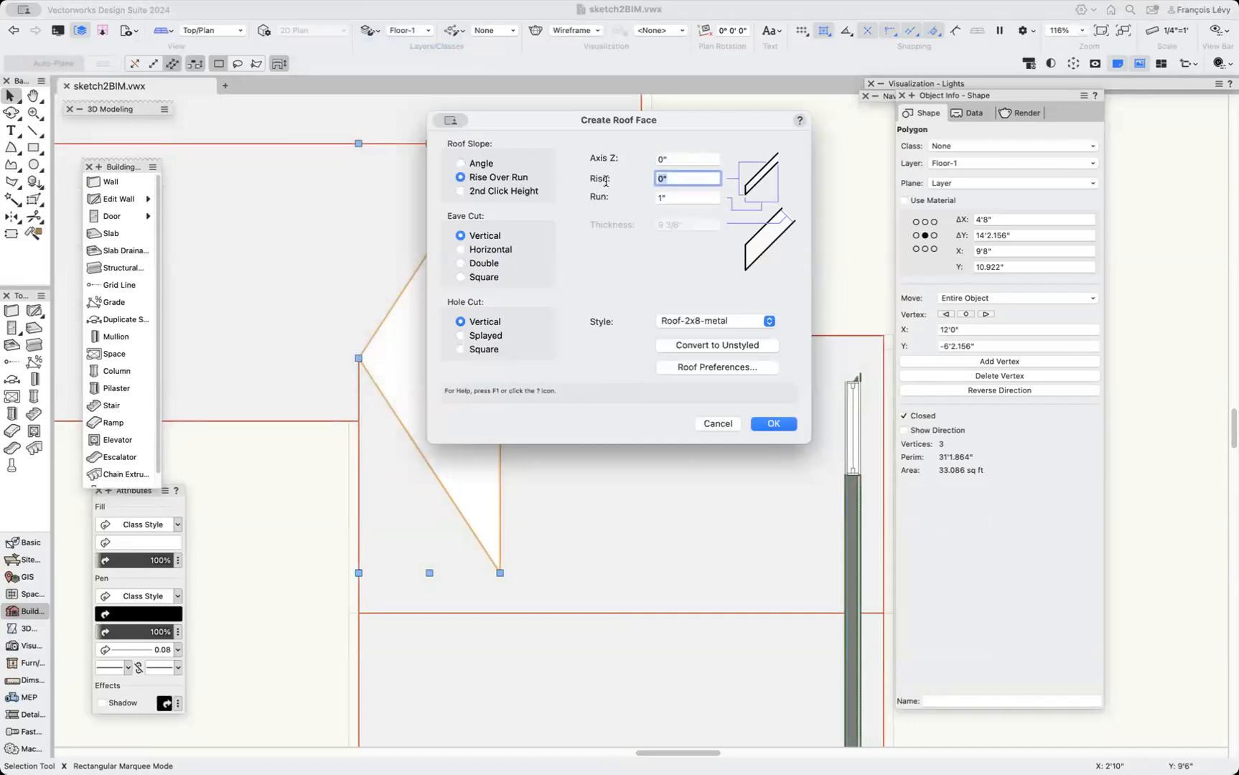
text(3)
key(Tab)
text(12)
key(Tab)
click(768, 426)
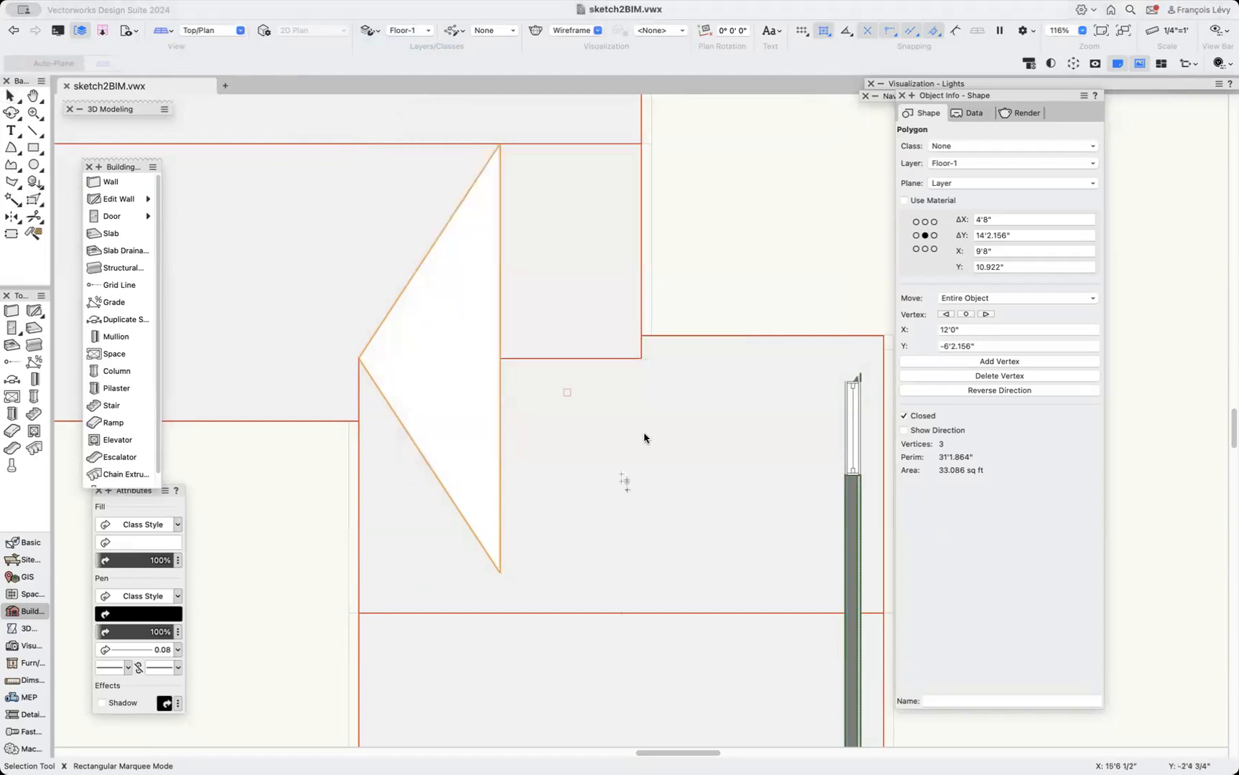
click(500, 557)
click(500, 297)
click(573, 302)
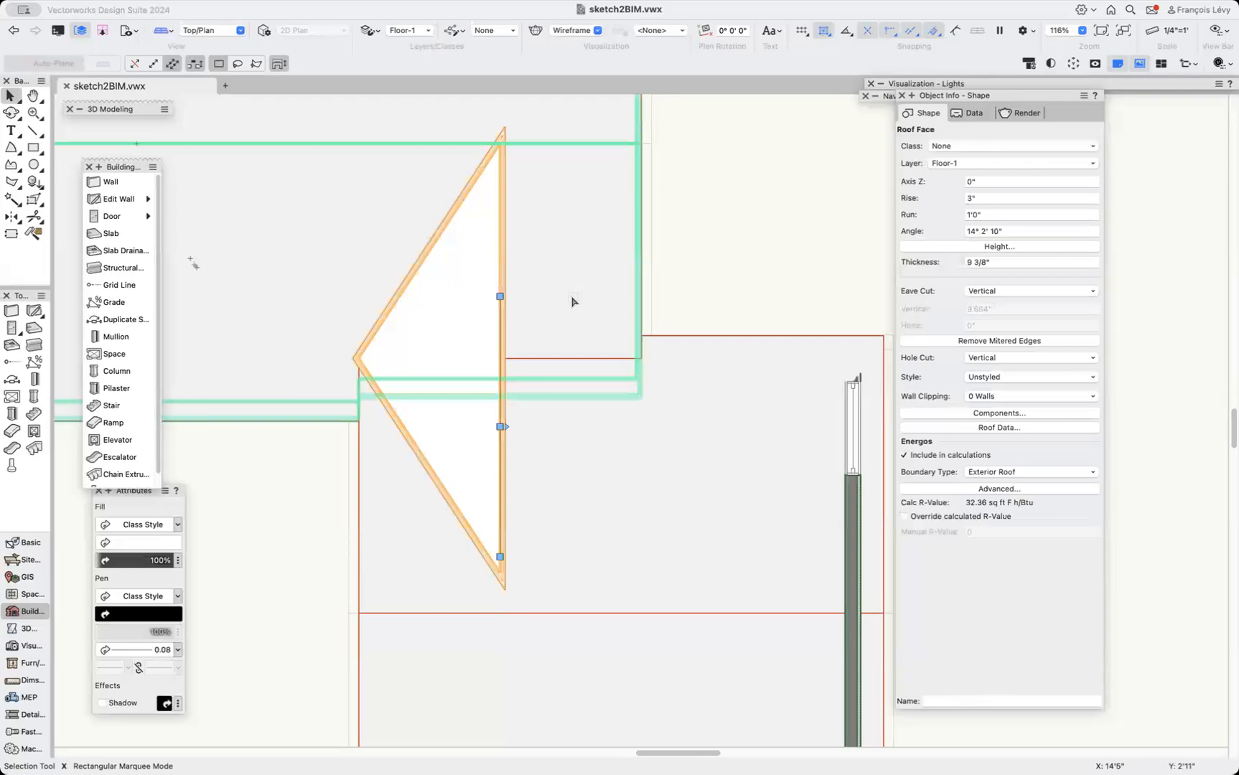
Move the roof face up 11' in Z.
key(3)
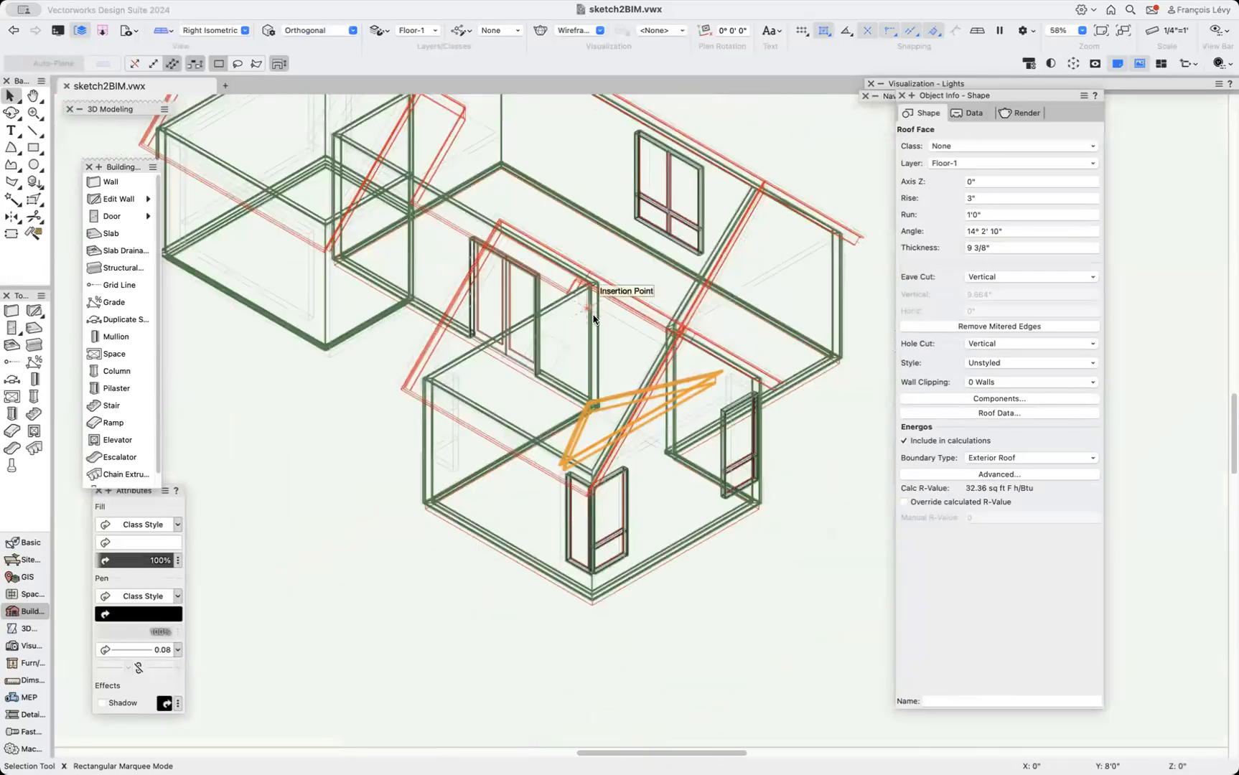
key(2)
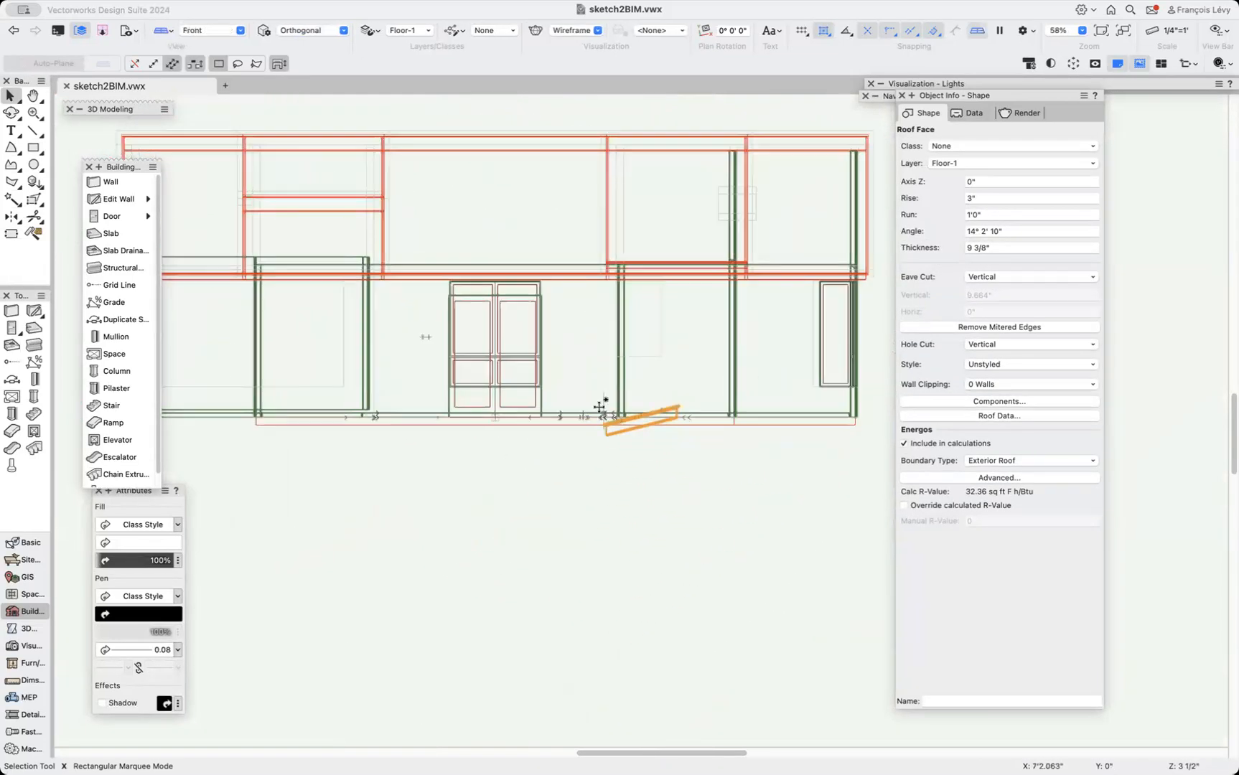
key(super+alt+m)
key(Tab)
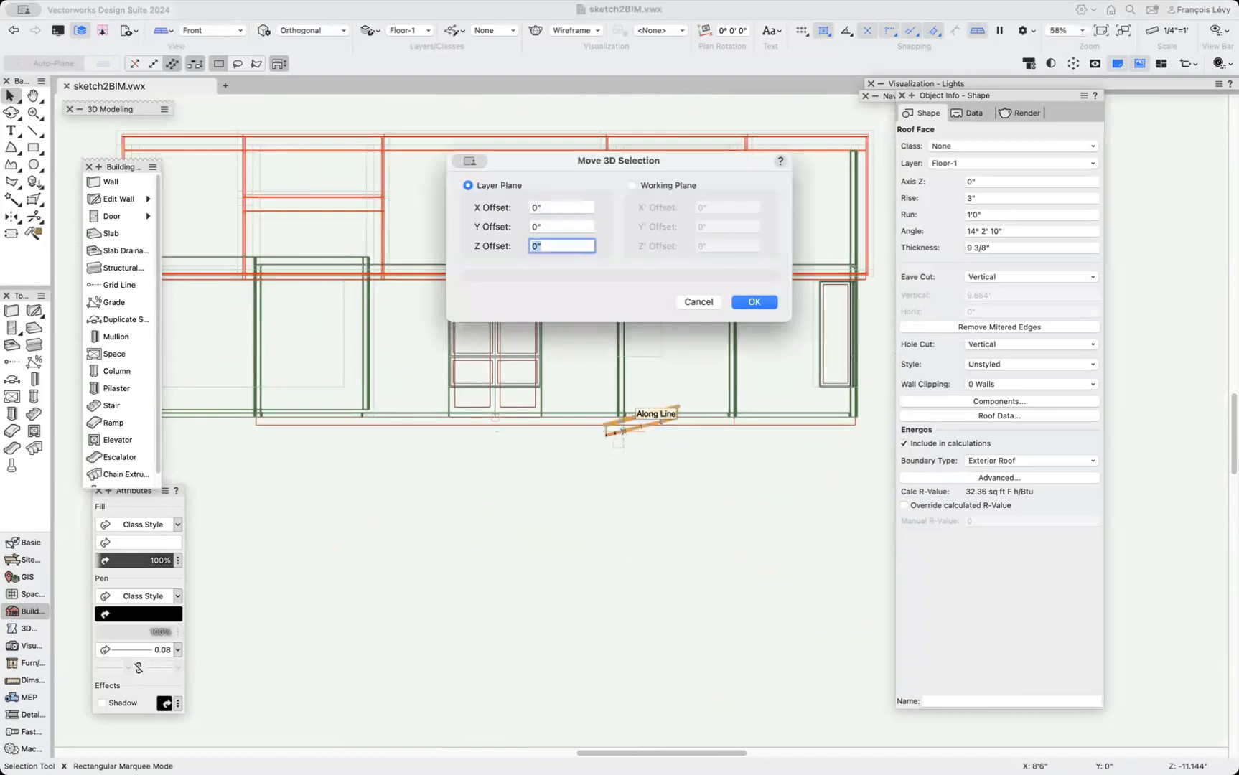
text(11)
key(Return)
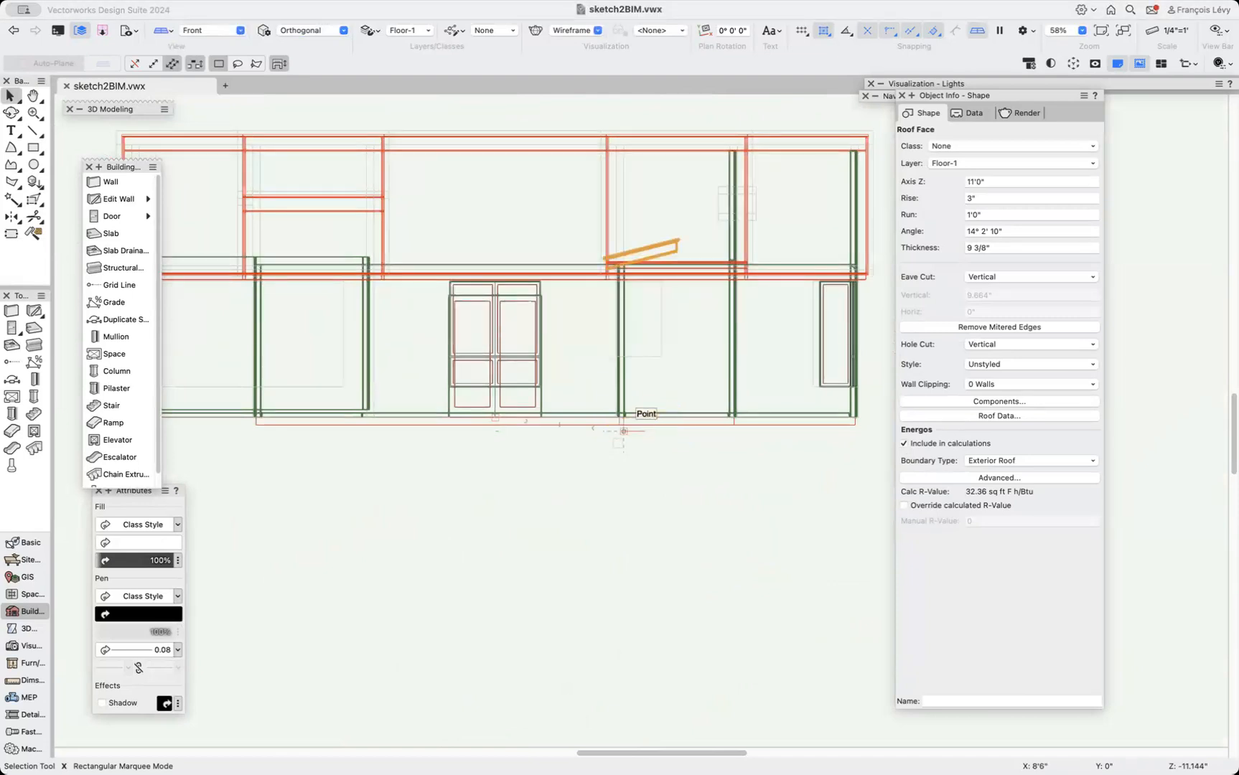
Move the roof face up another 1' in Z.
key(shift+c)
drag(550, 284, 647, 415)
key(super+shift+g)
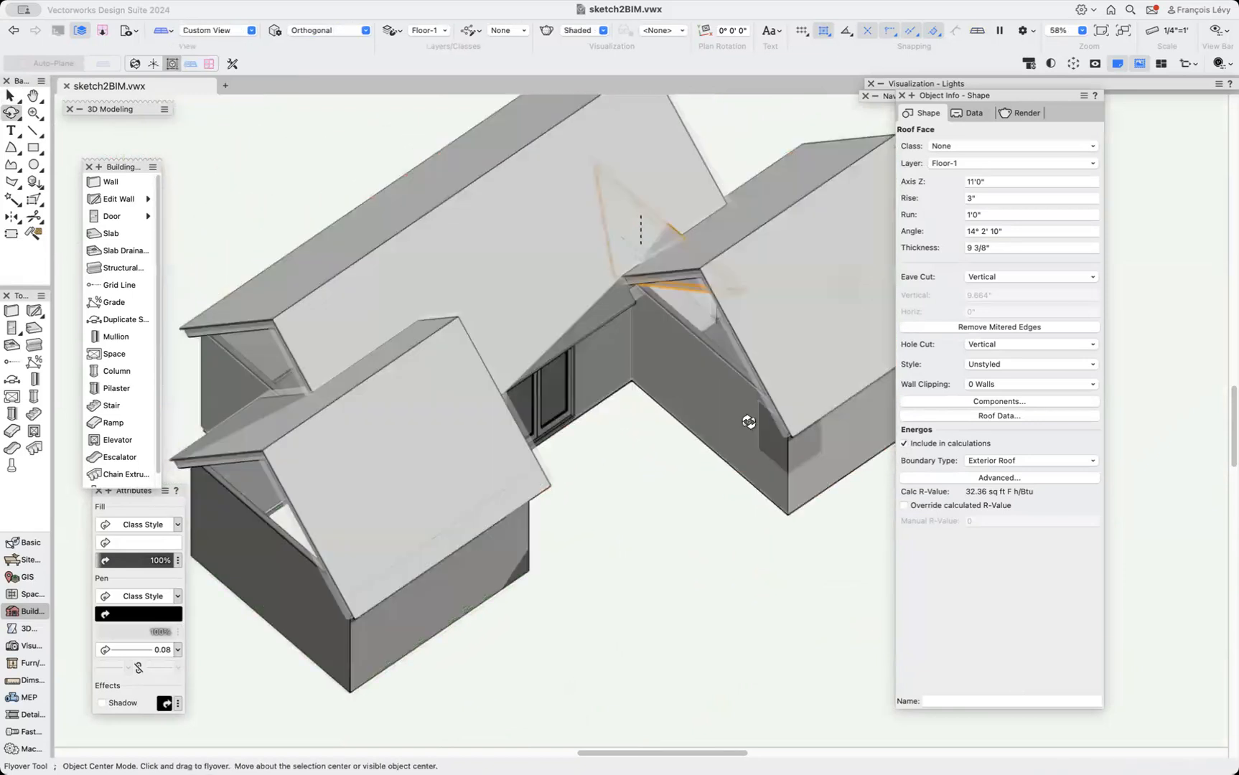
key(super+alt+m)
text(122)
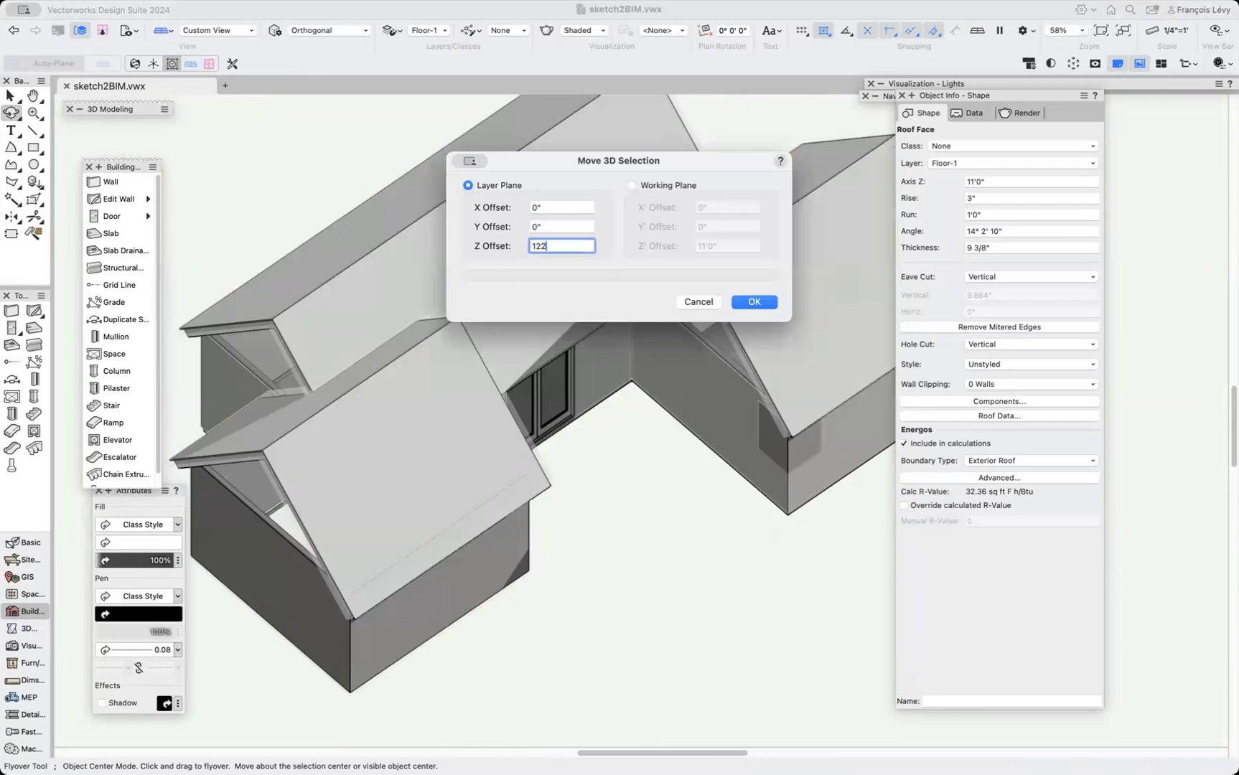
key(Return)
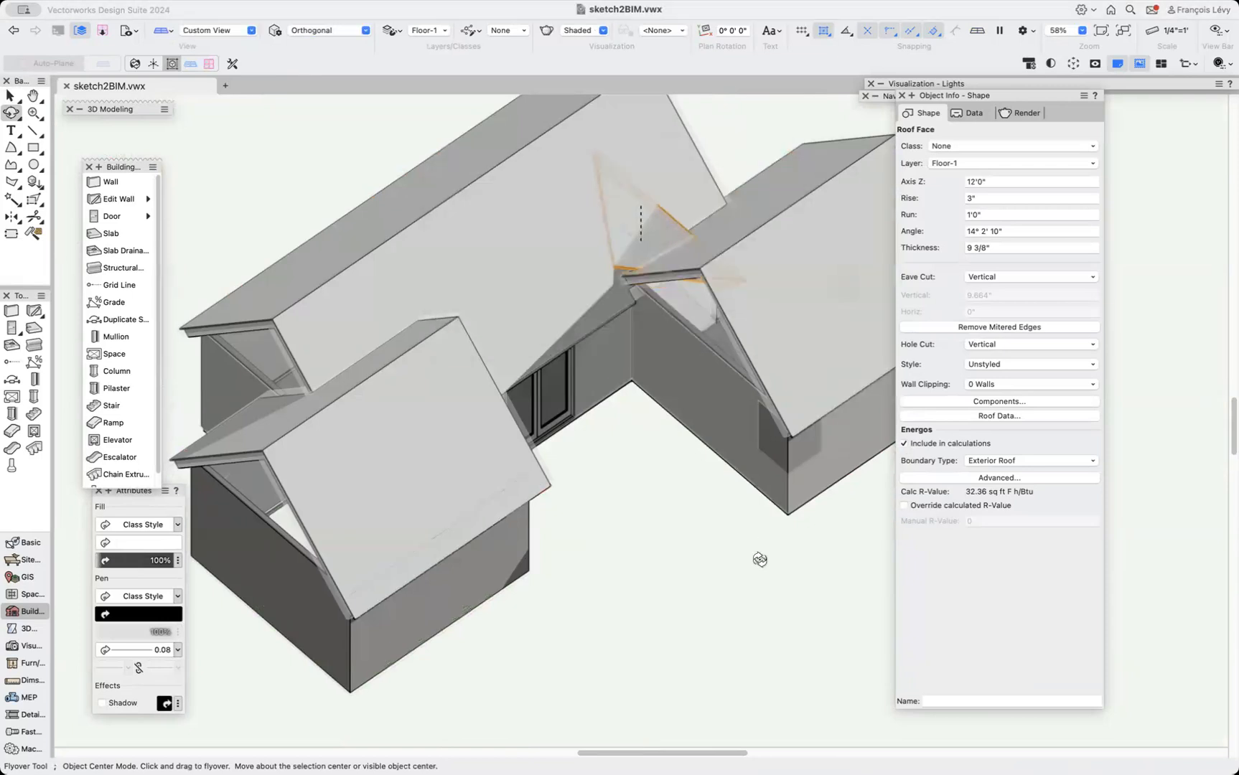
Connect the small roof face to the main roof slope with the Connect/Combine tool in dual object connect mode.
scroll(694, 539, up, 5)
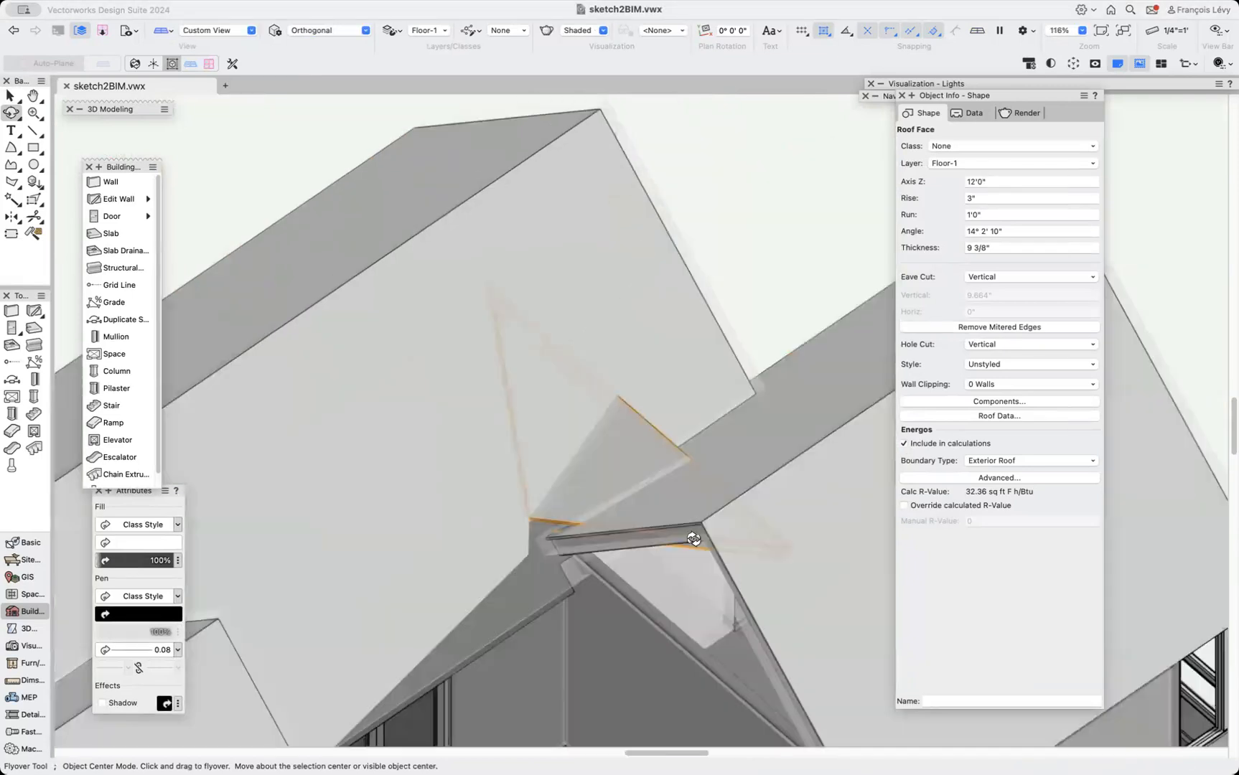
key(x)
click(765, 286)
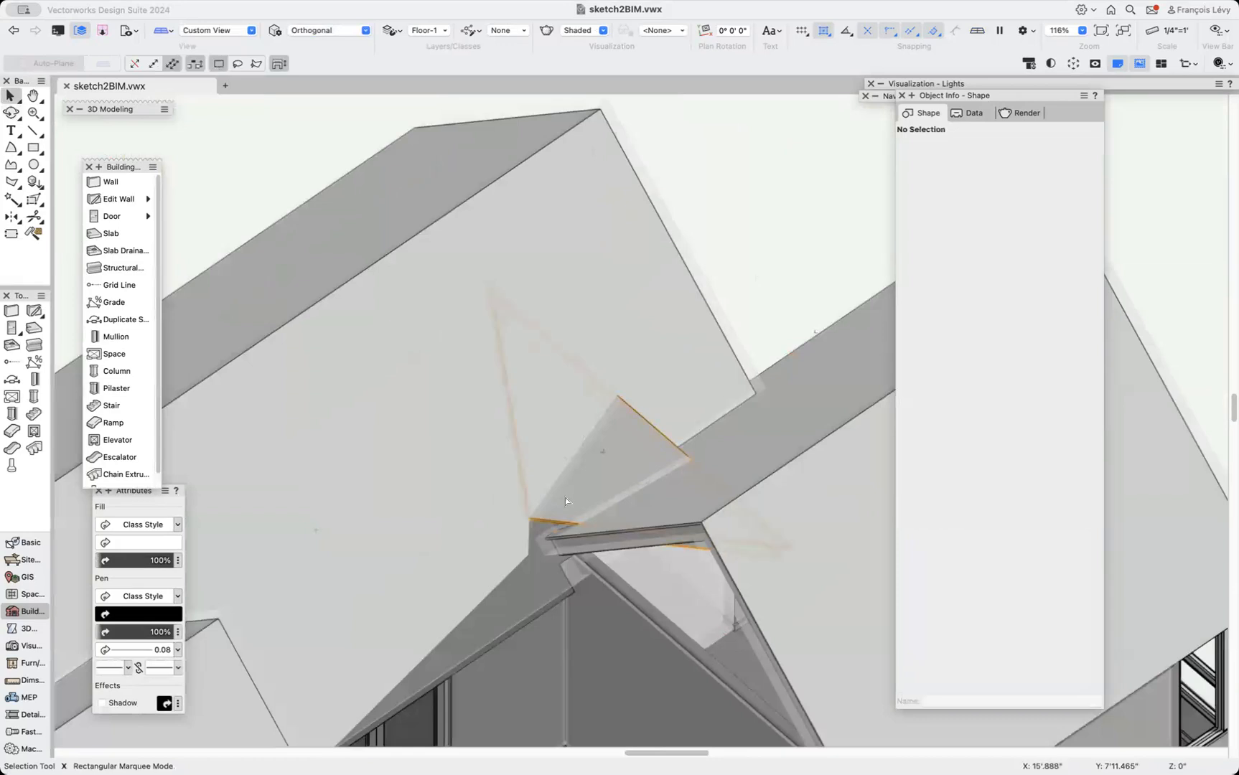
click(565, 497)
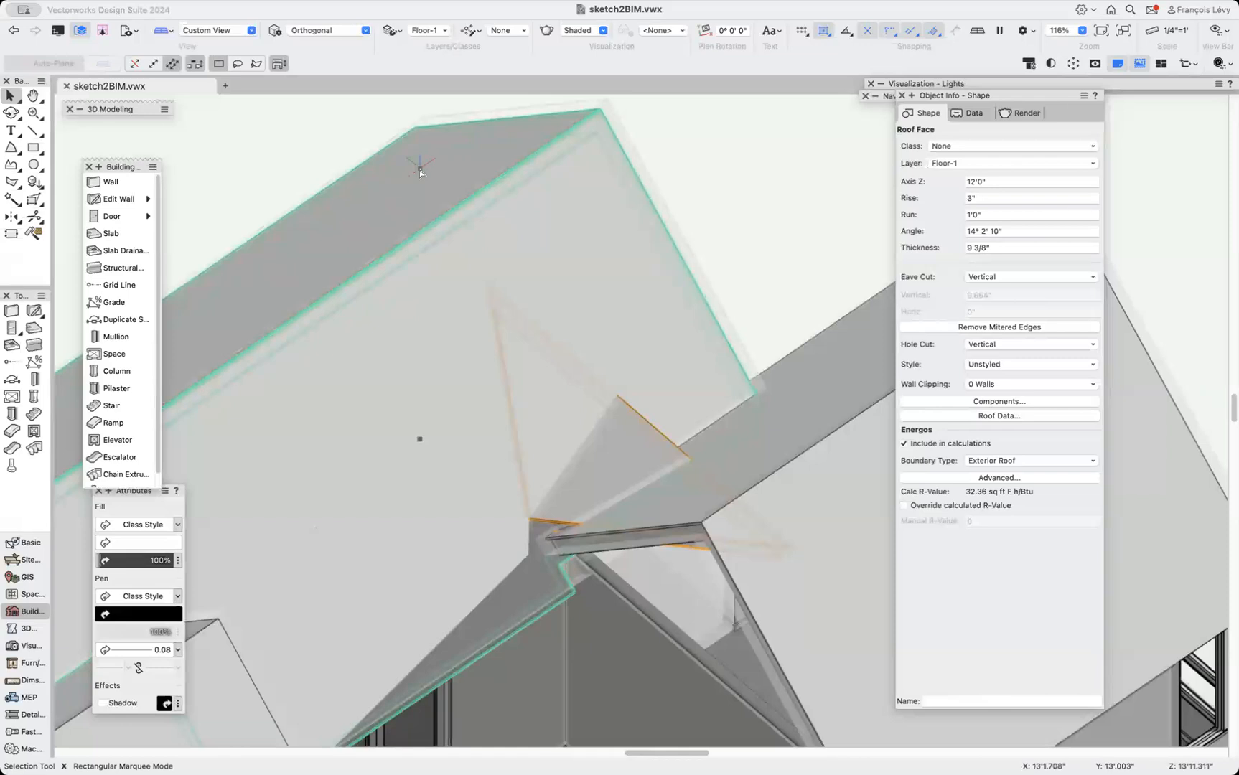
key(j)
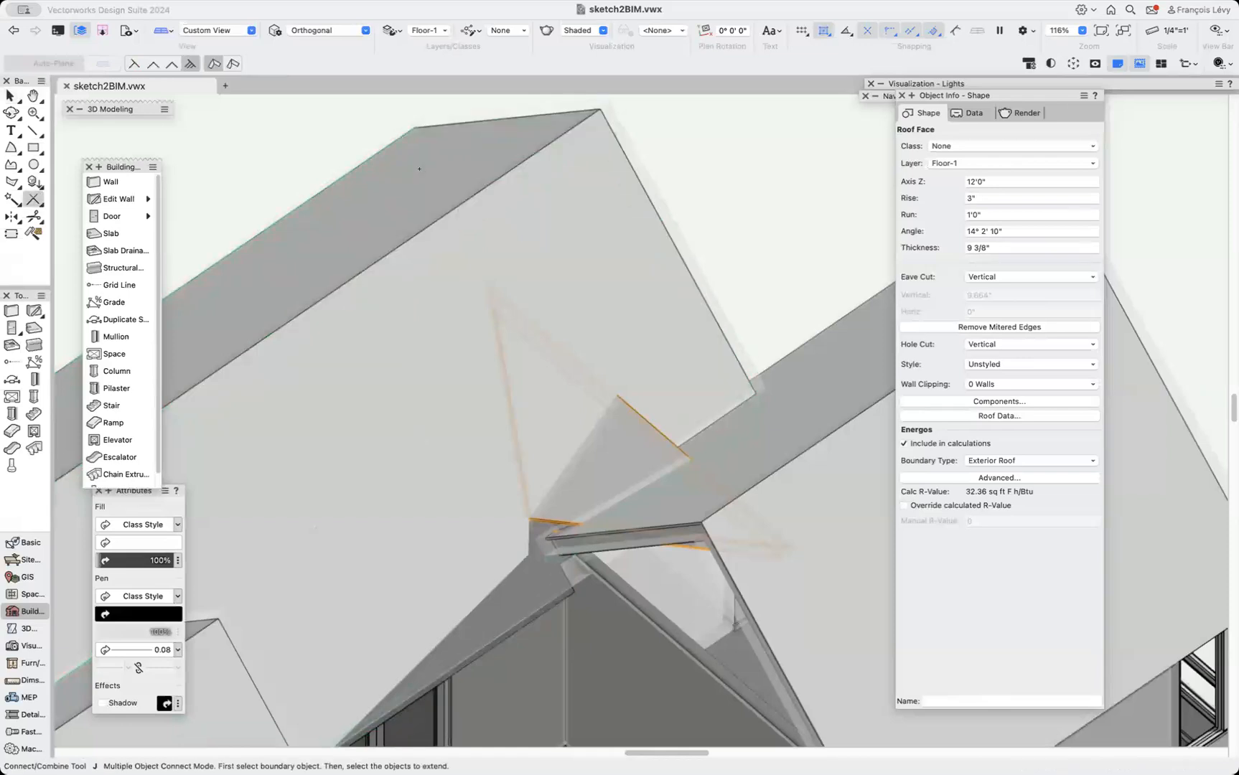
click(133, 64)
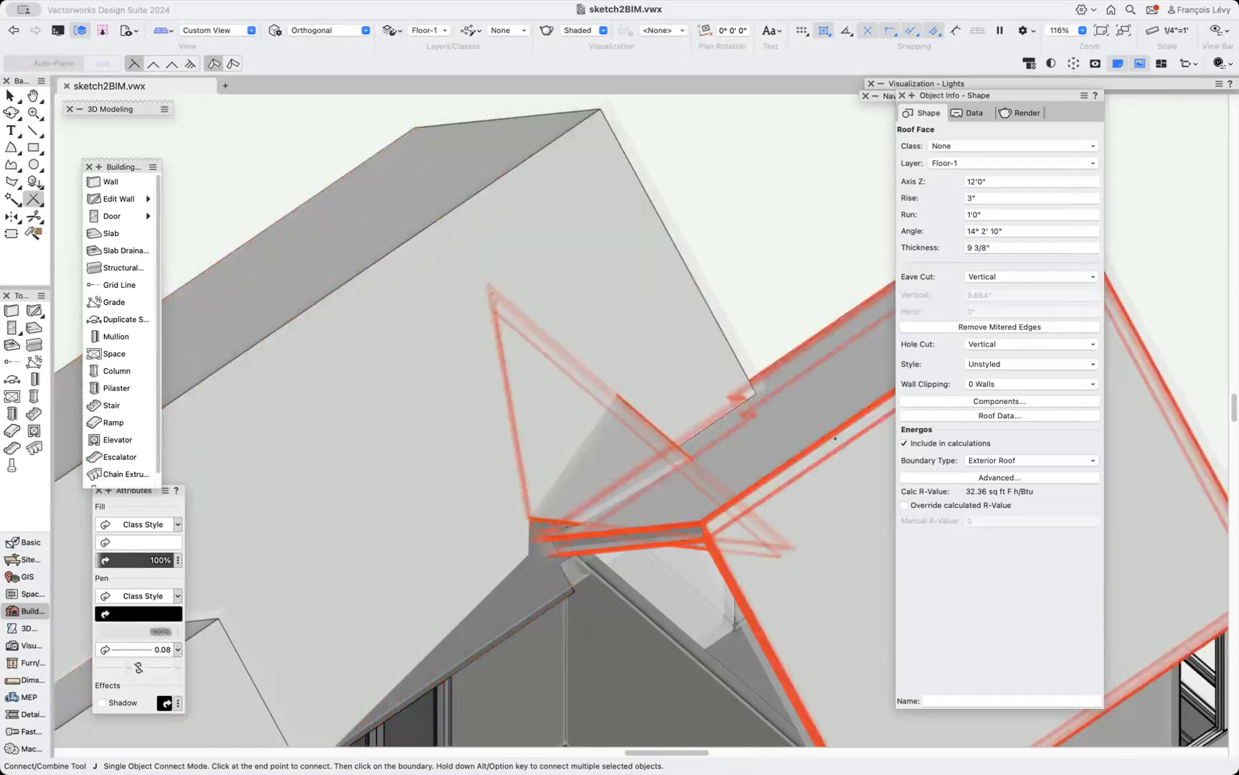
click(148, 62)
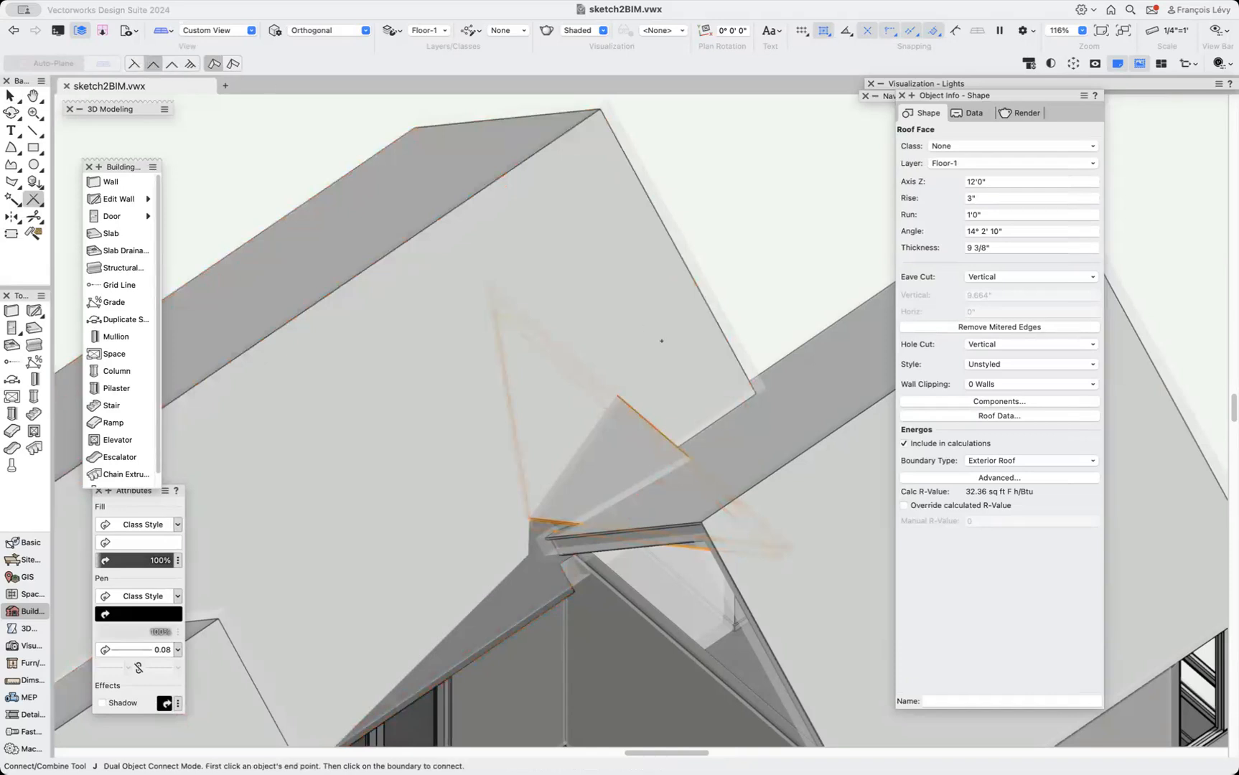
click(624, 445)
click(762, 476)
Orbit around the roof junction to inspect the connected roof face.
key(super+2)
key(semicolon)
drag(564, 442, 741, 515)
key(x)
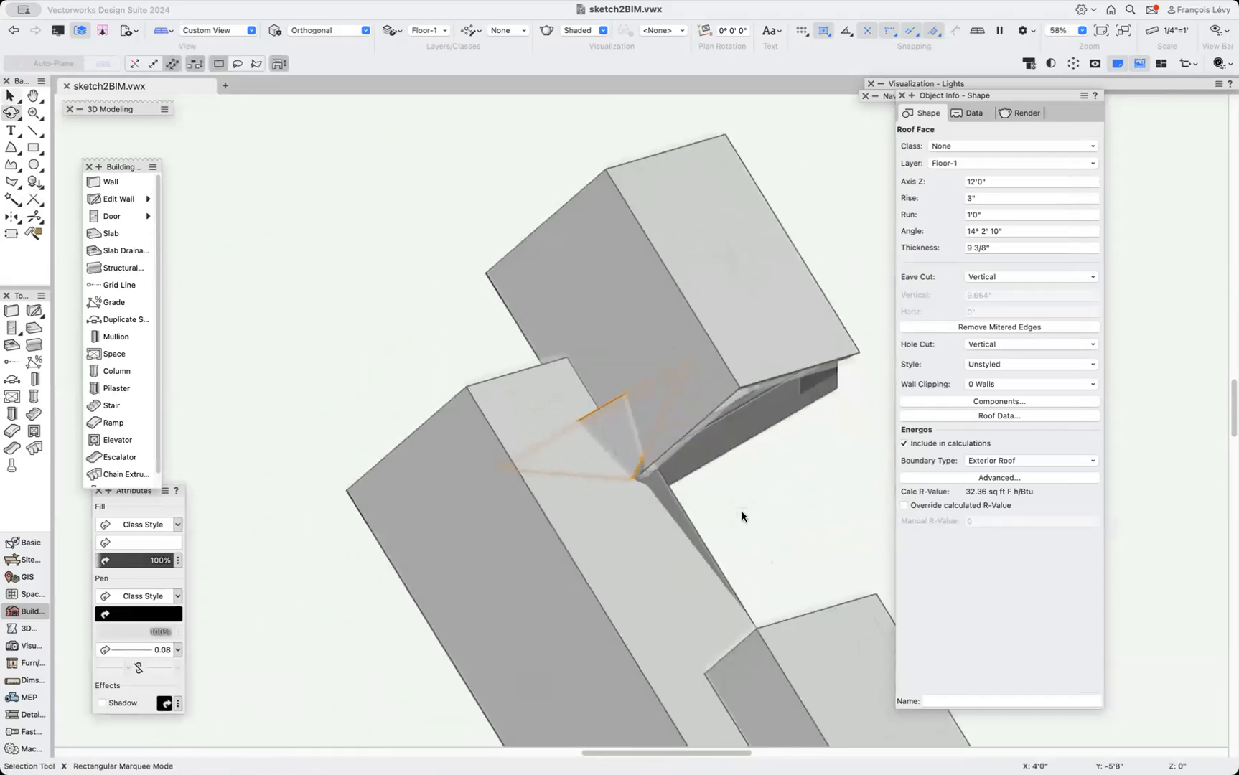
click(757, 494)
click(620, 455)
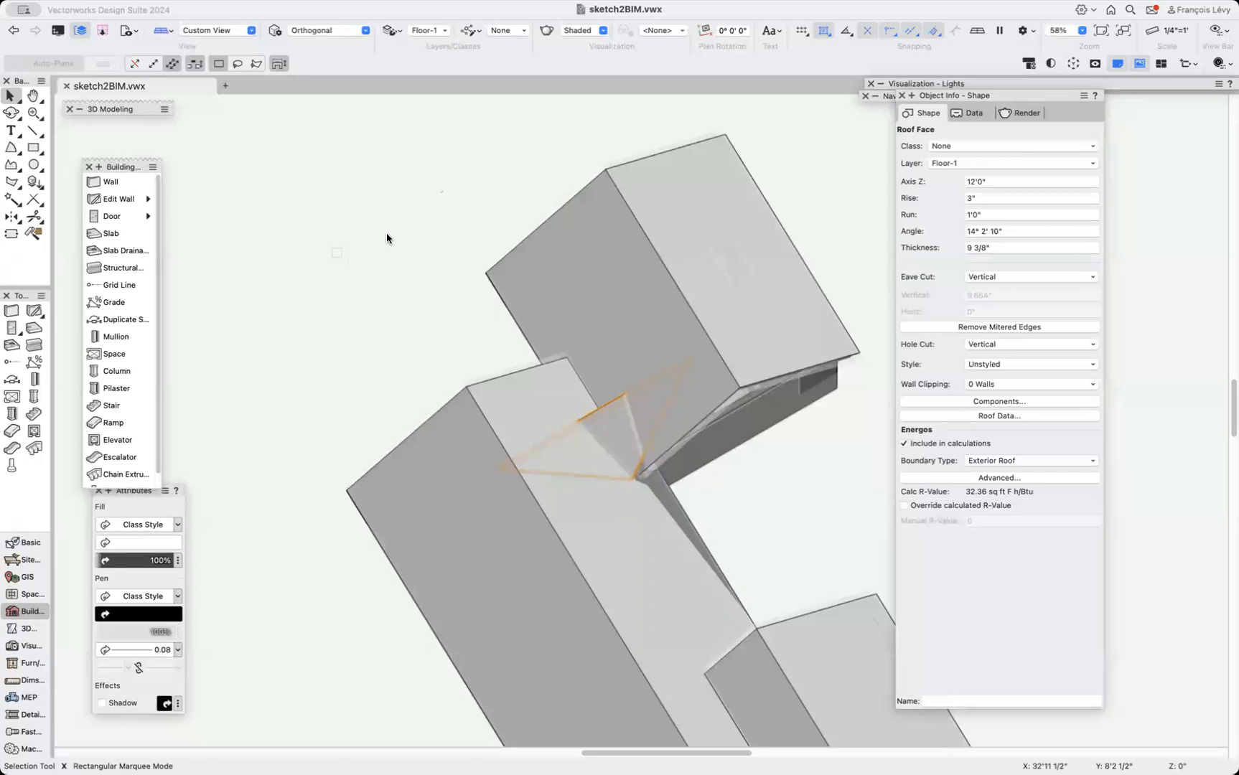
key(j)
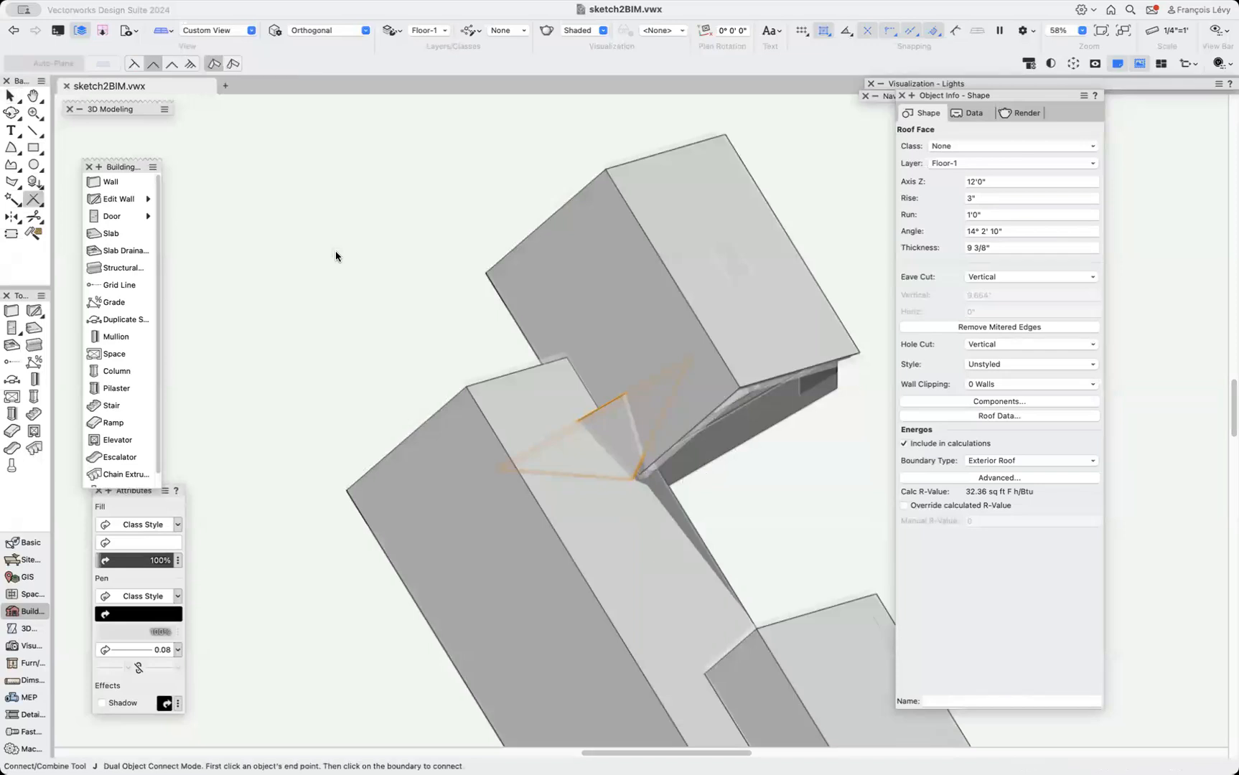
click(168, 65)
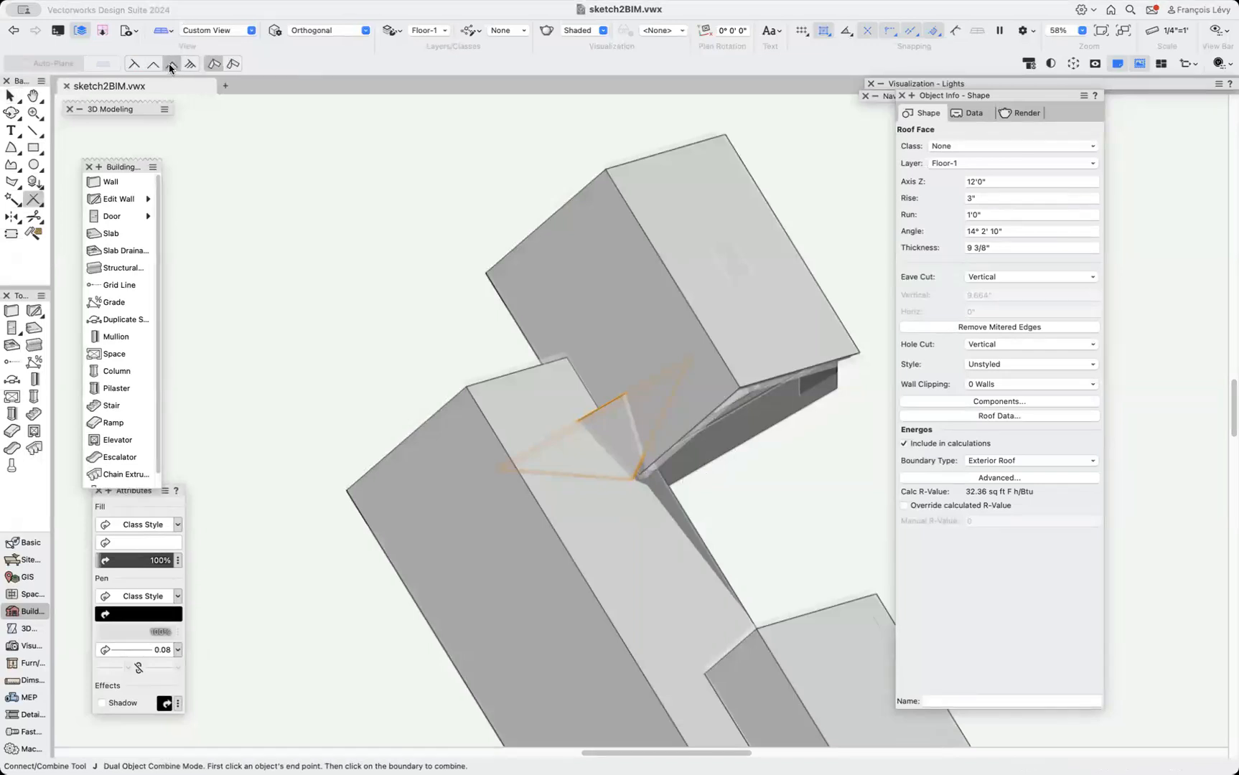
click(151, 65)
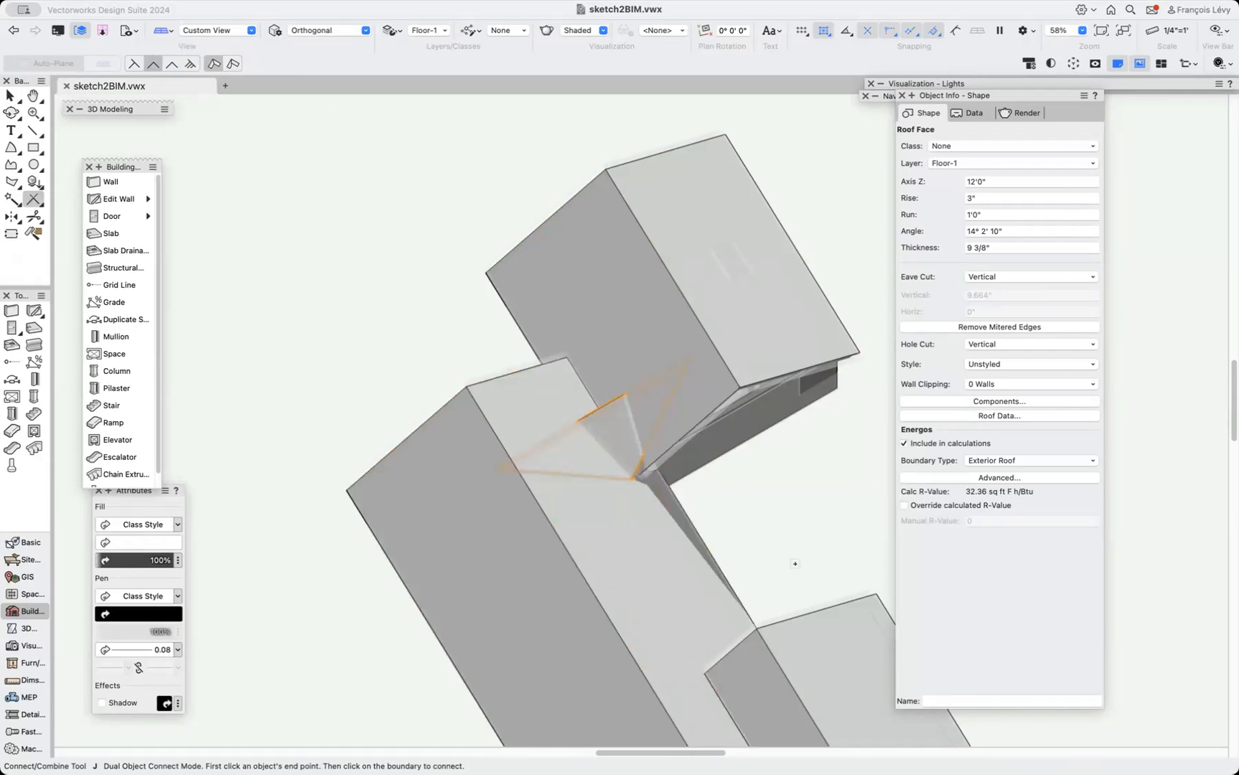
key(x)
click(788, 479)
drag(620, 429, 571, 442)
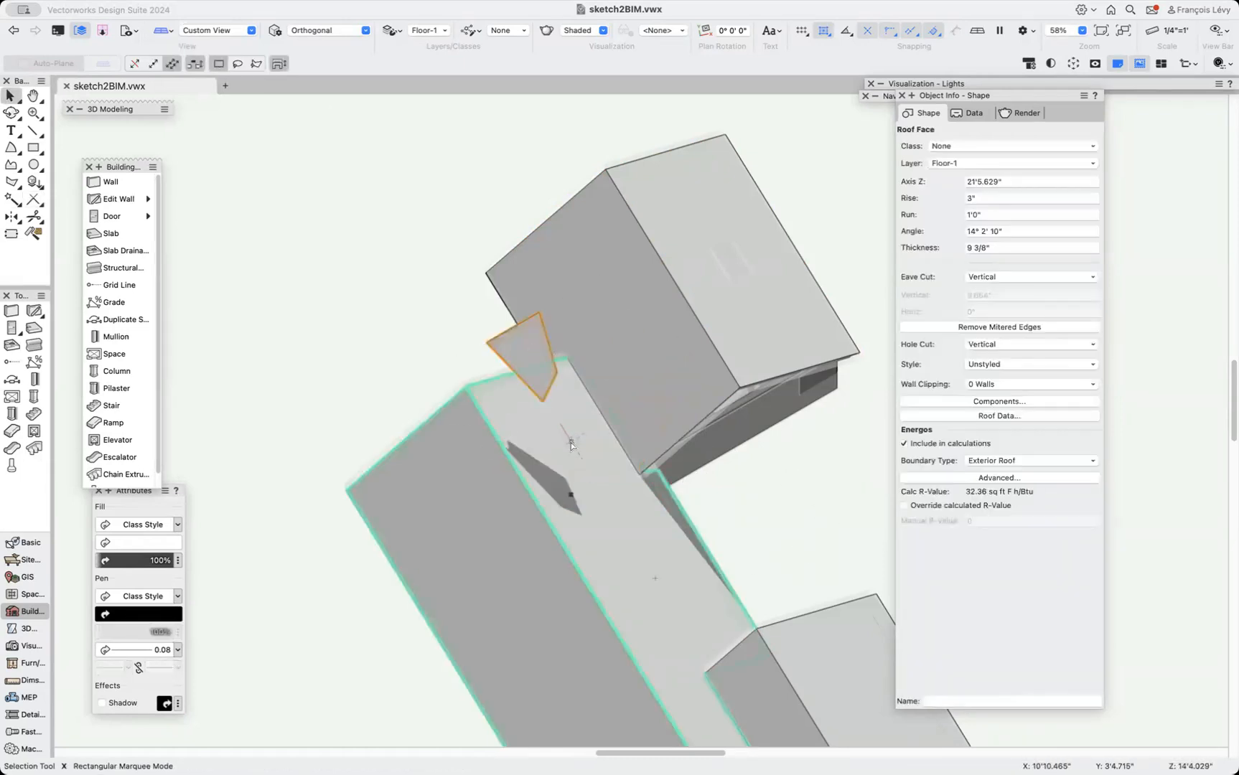
key(super+z)
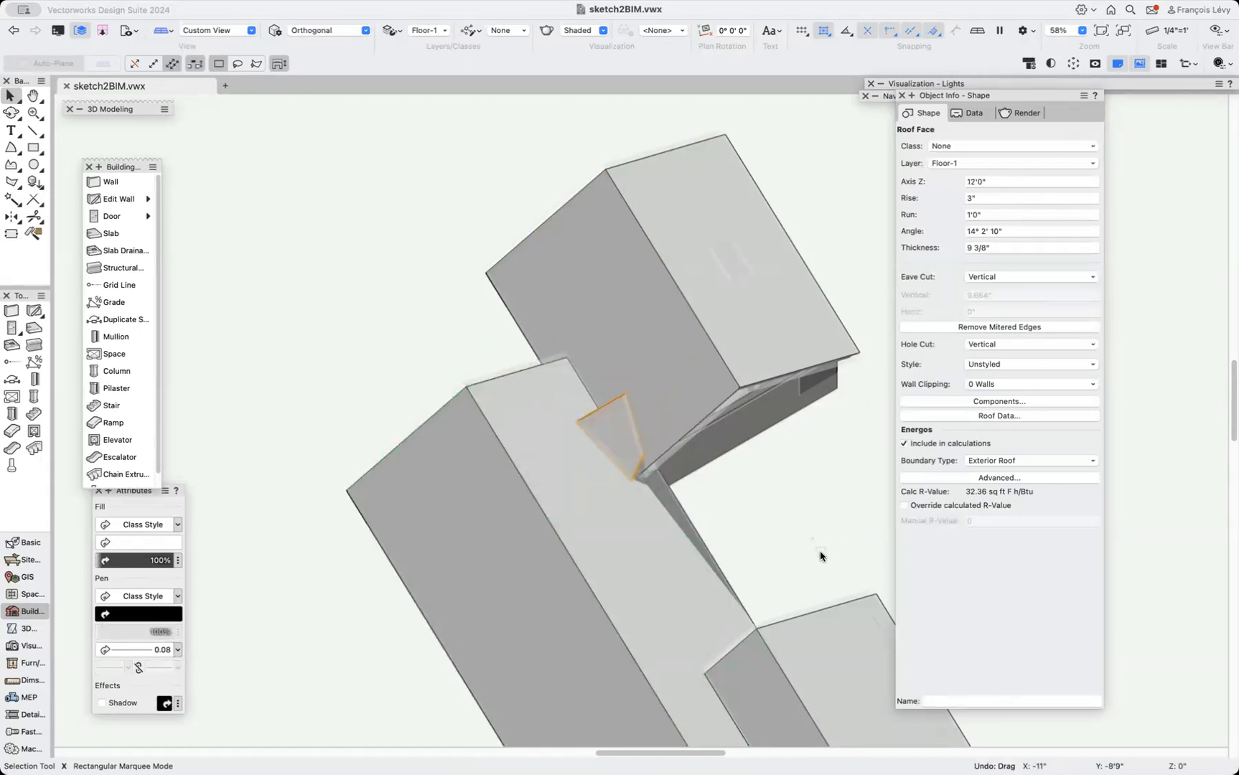
Switch to Top/Plan to examine the roof face's outline.
drag(618, 432, 532, 339)
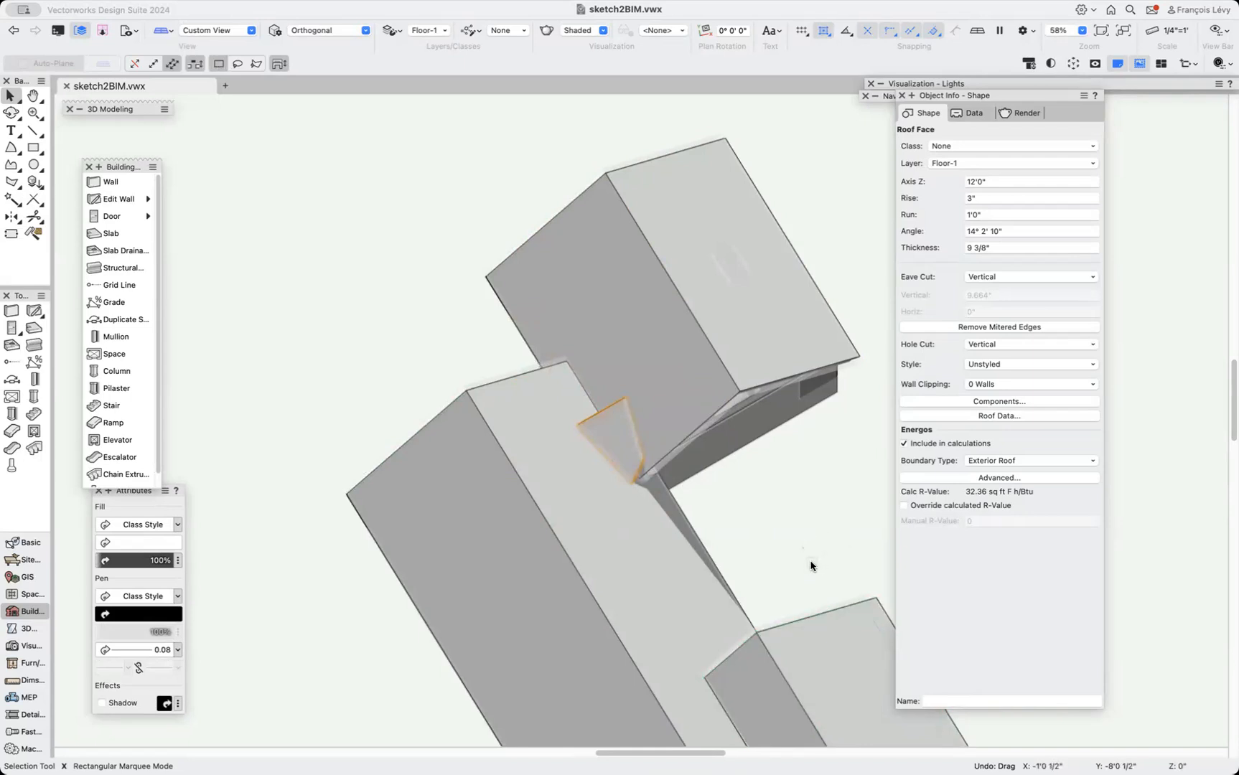
key(F5)
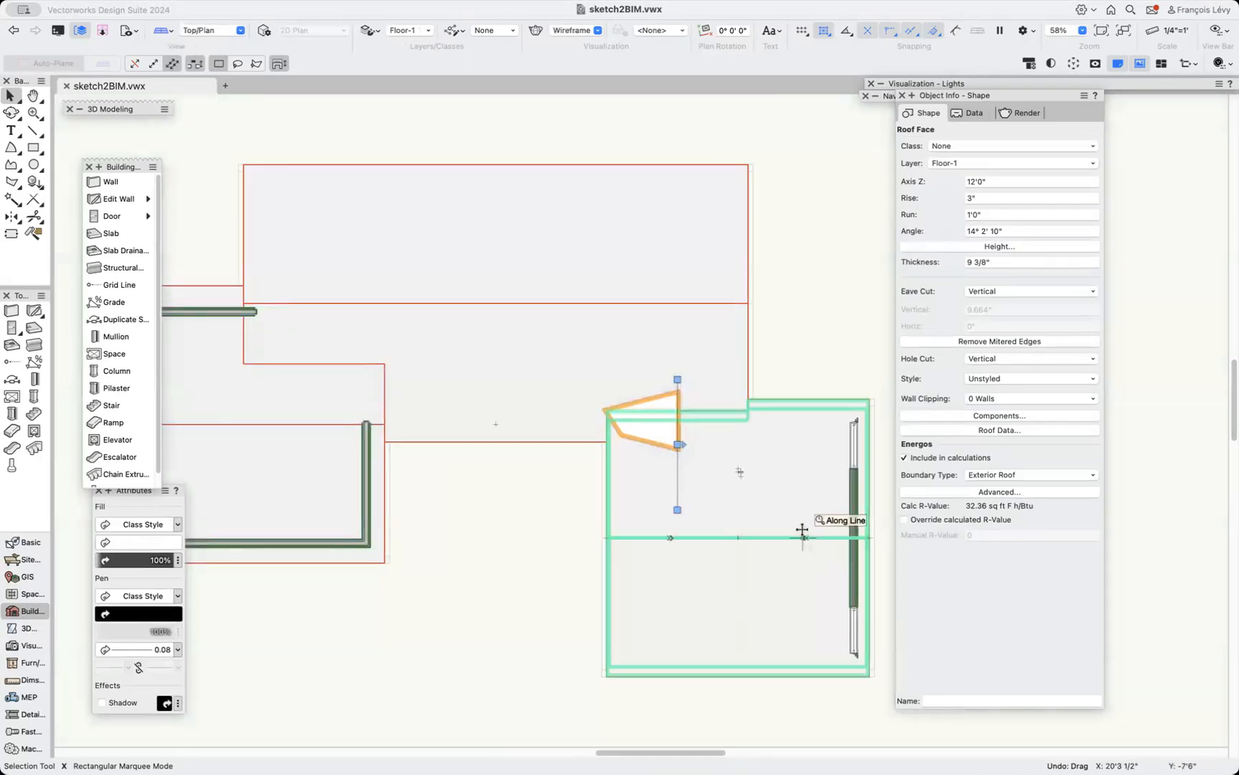
Mirror a copy of the small roof face about its straight vertical edge.
key(super+6)
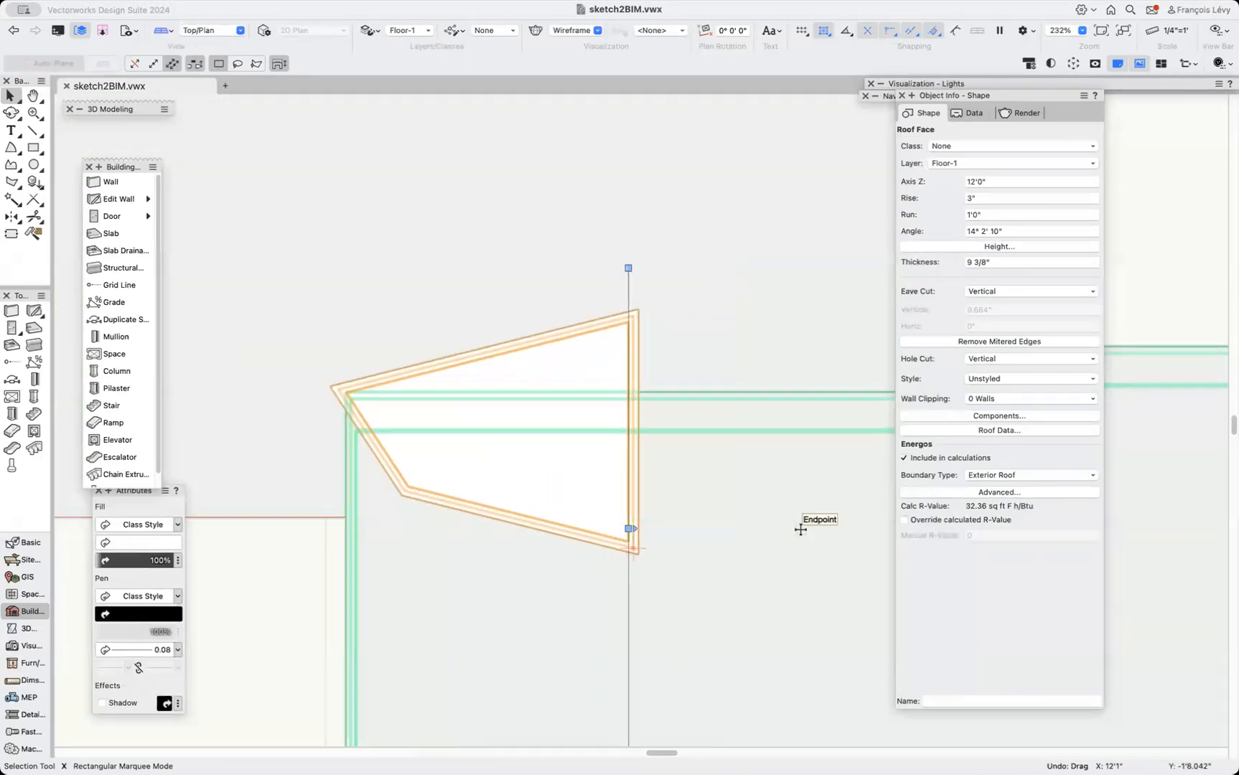
key(m)
click(617, 323)
click(616, 518)
key(x)
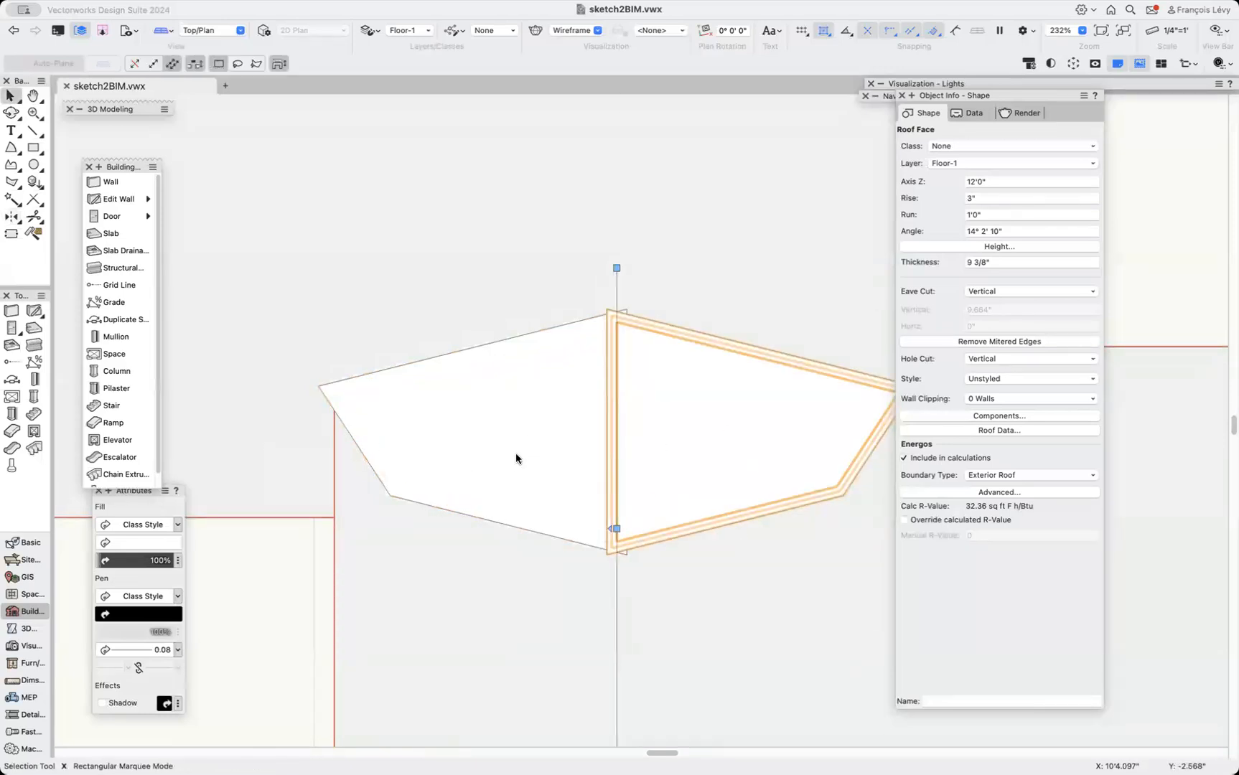
Select both roof faces and orbit around them in a shaded 3D view.
shift+click(516, 458)
key(super+3)
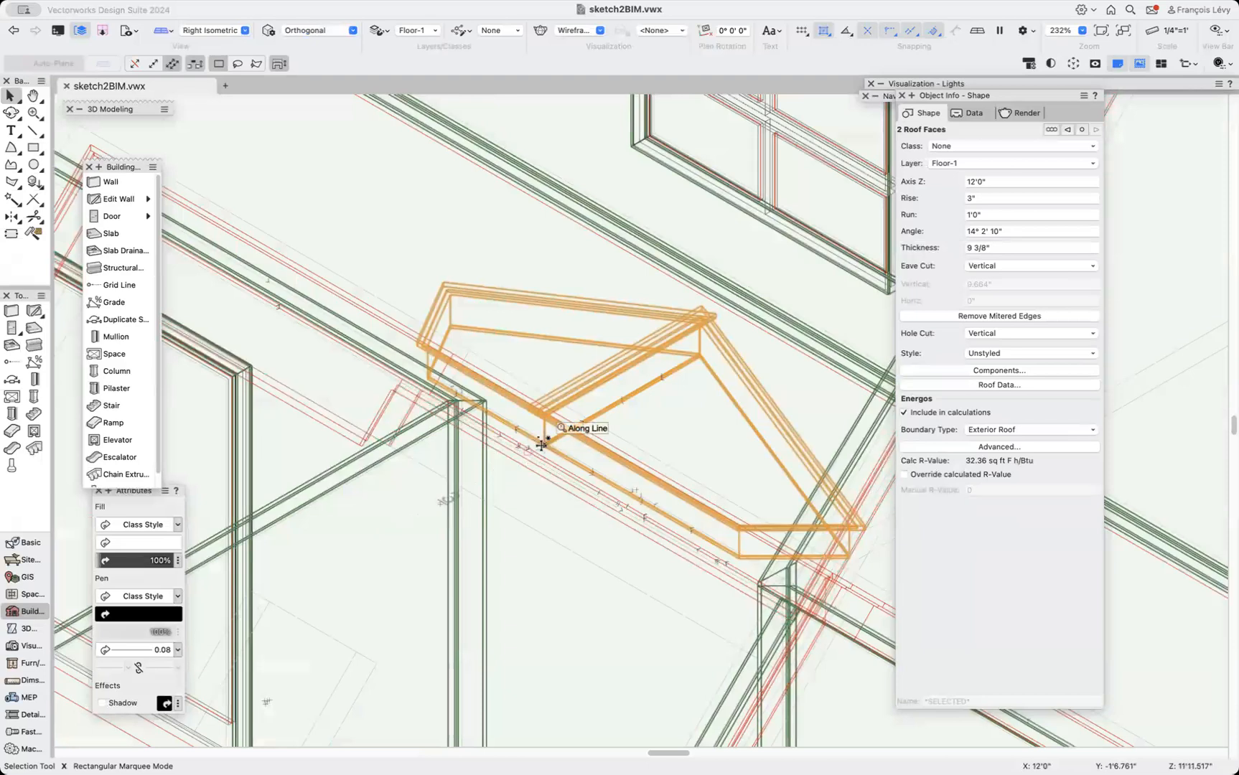
key(super+minus)
key(super+shift+g)
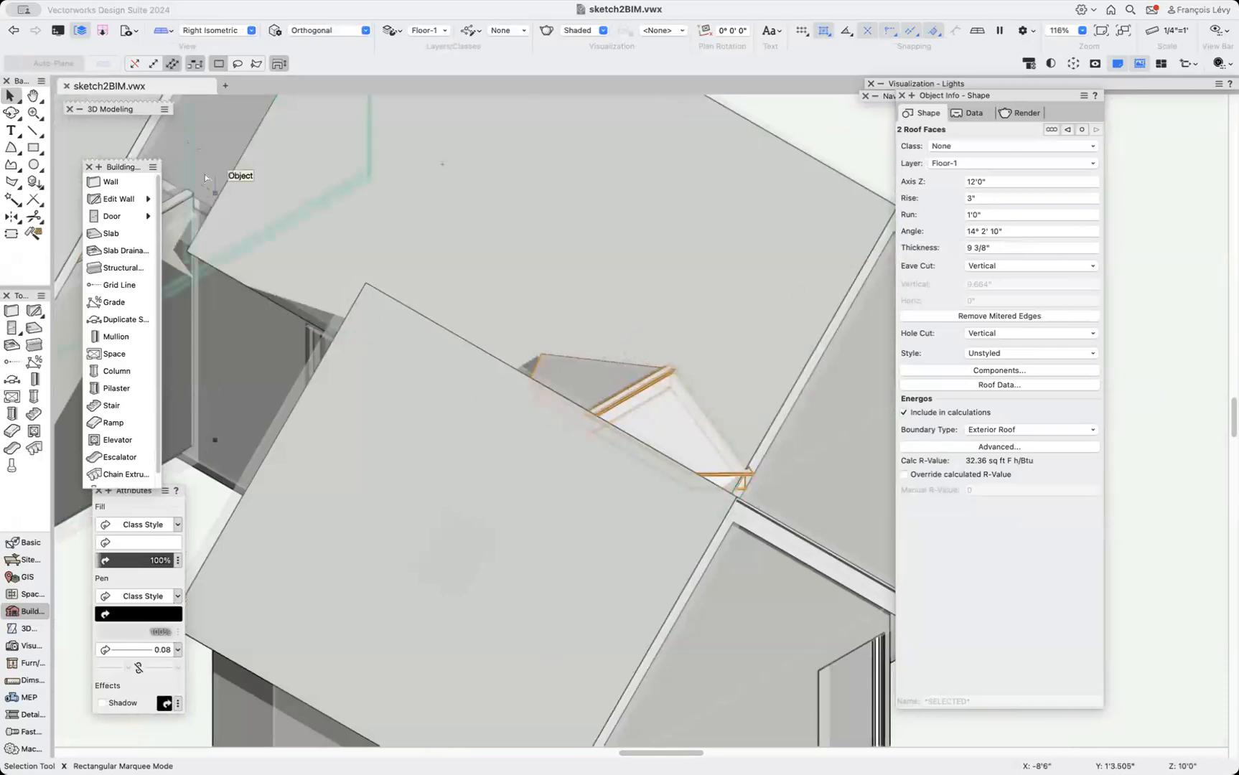
key(j)
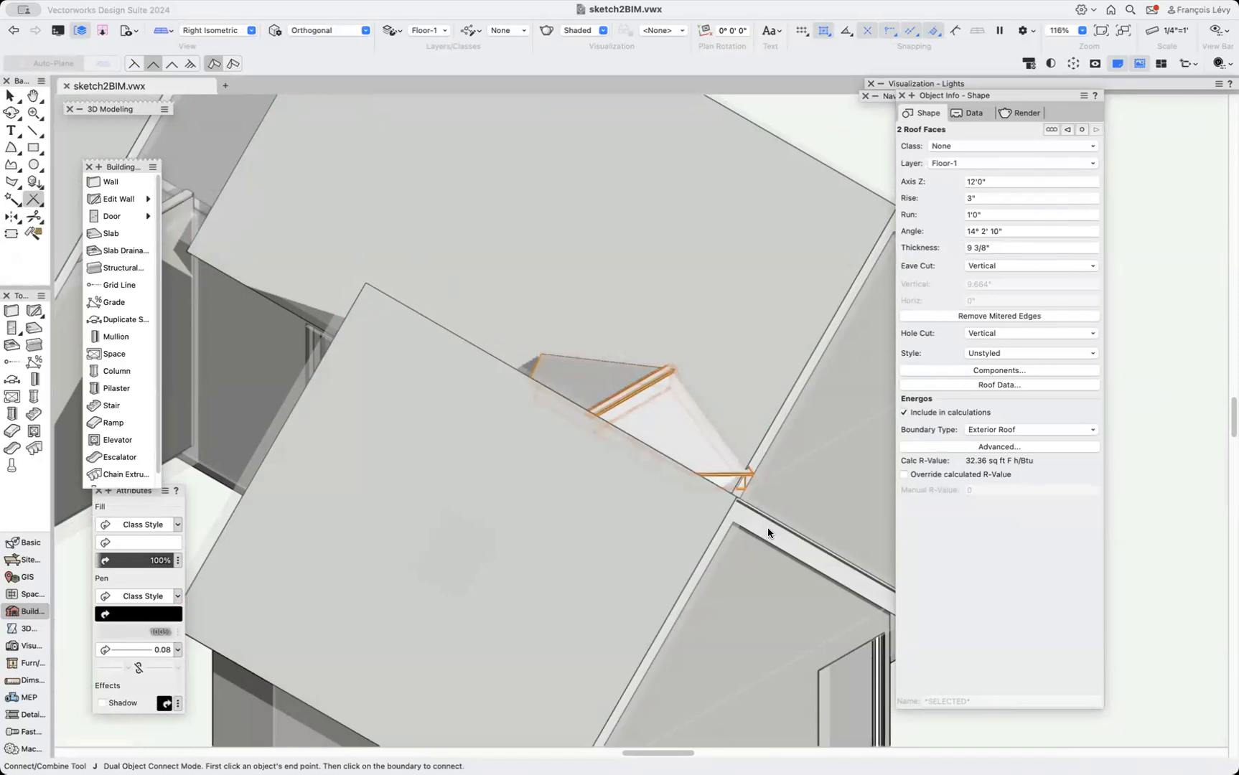
key(shift+c)
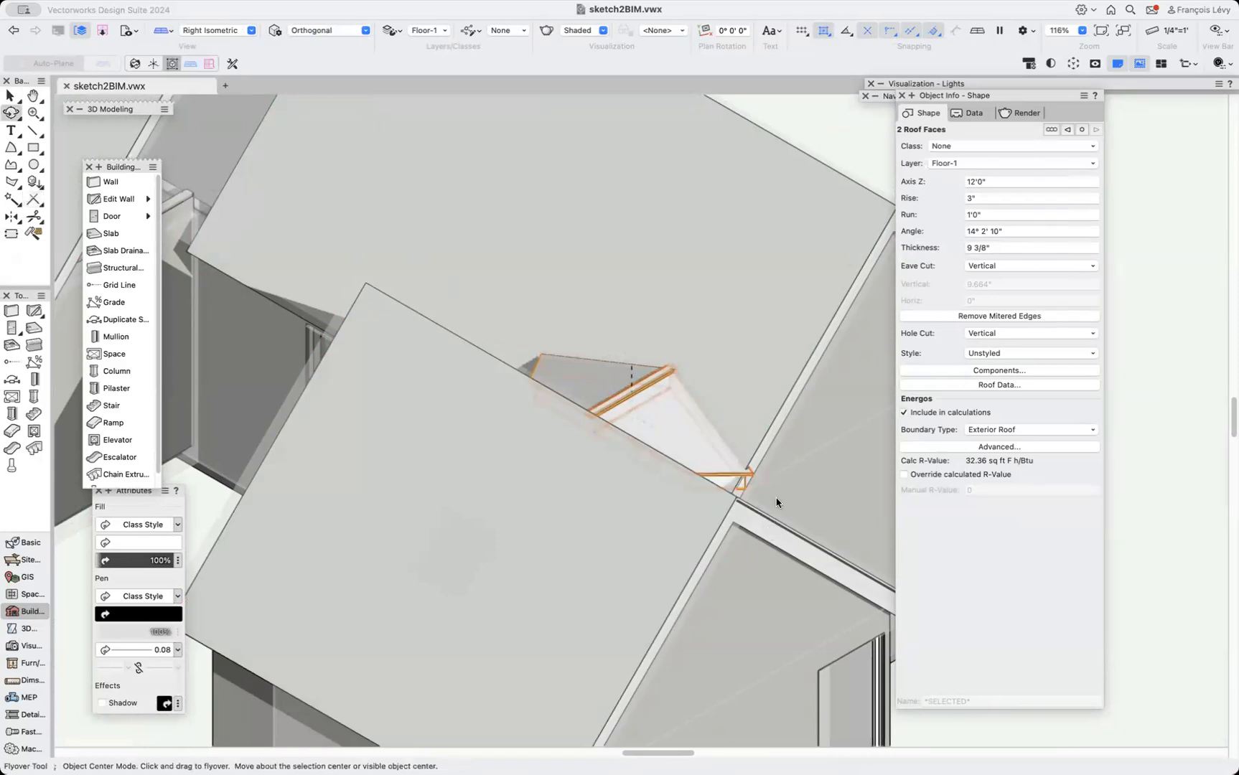
drag(653, 369, 539, 412)
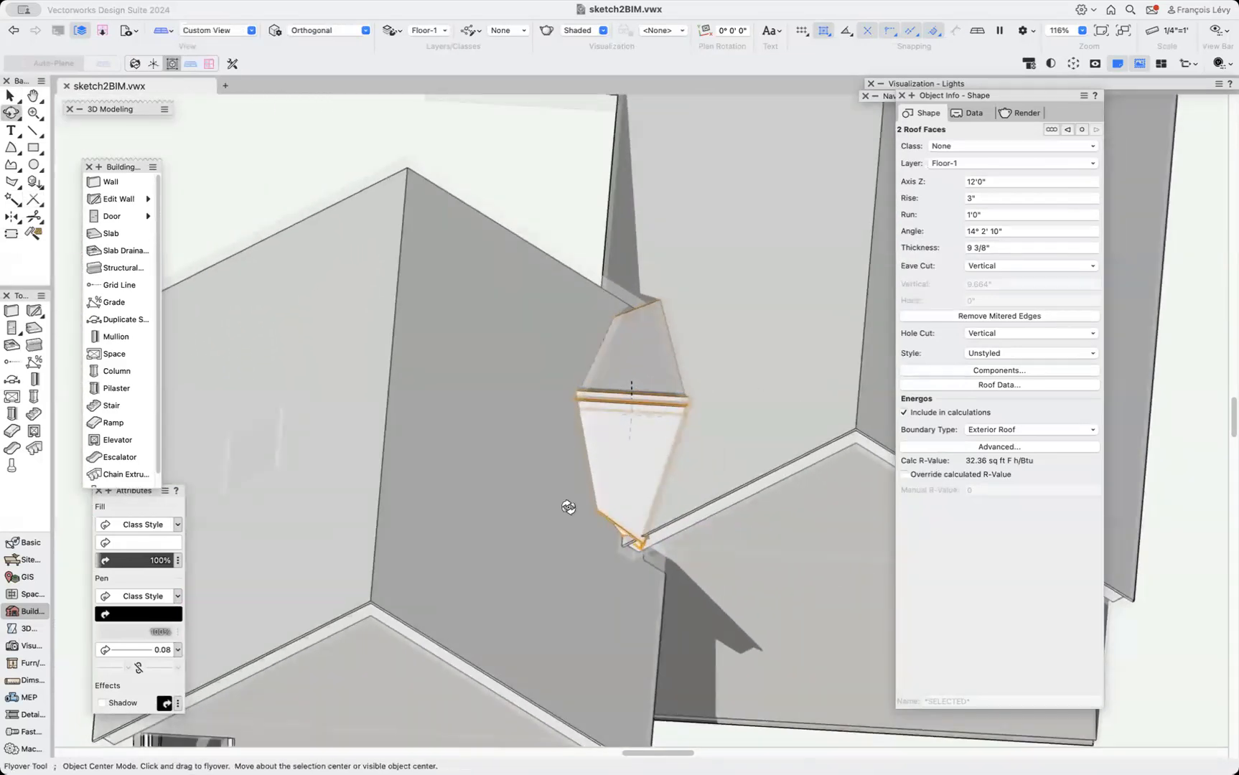
scroll(645, 496, up, 5)
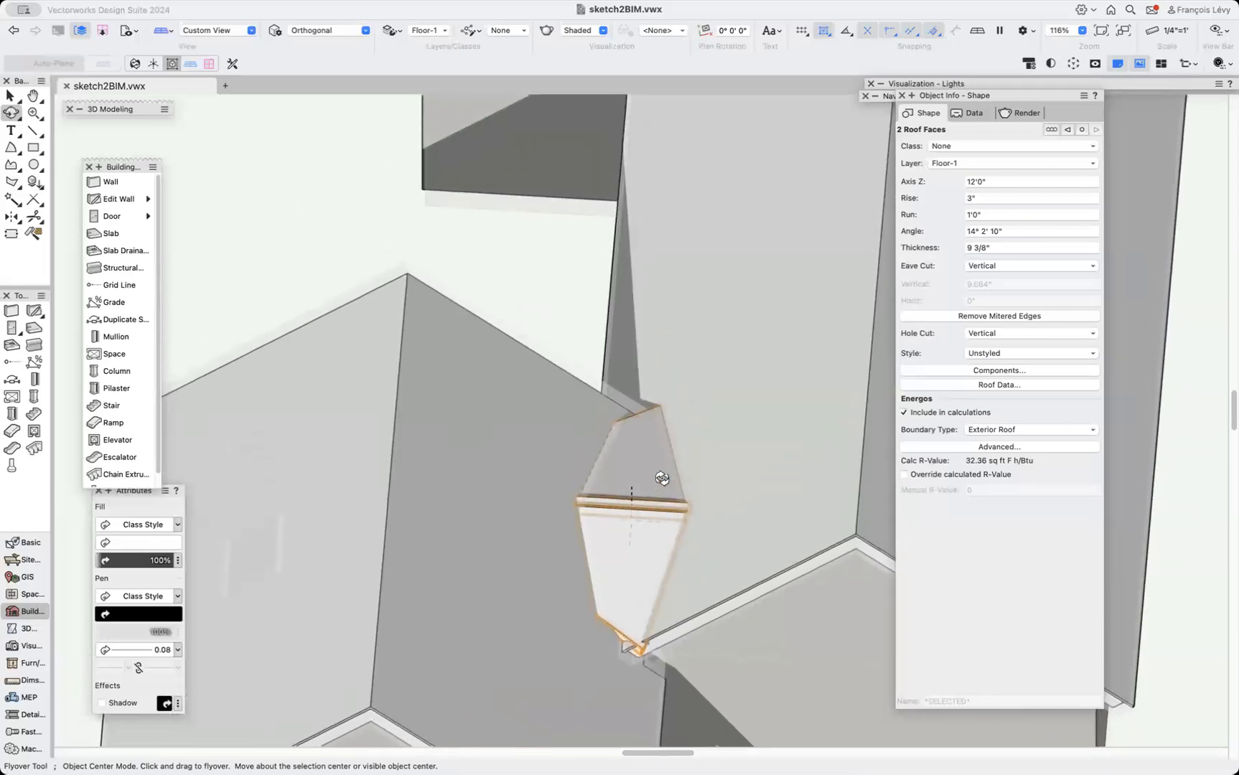
key(x)
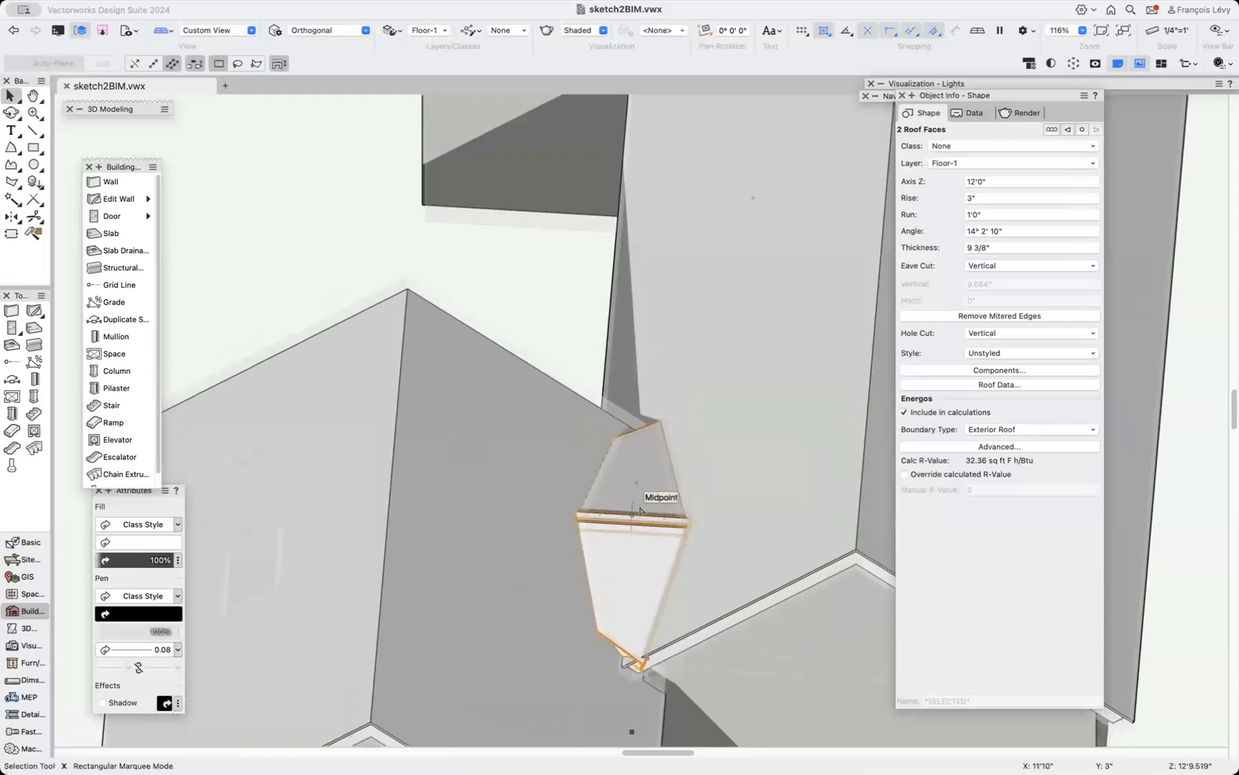
Open the roof face's components and set the roofing and decking bound offsets to 0.
shift+click(648, 478)
click(1002, 402)
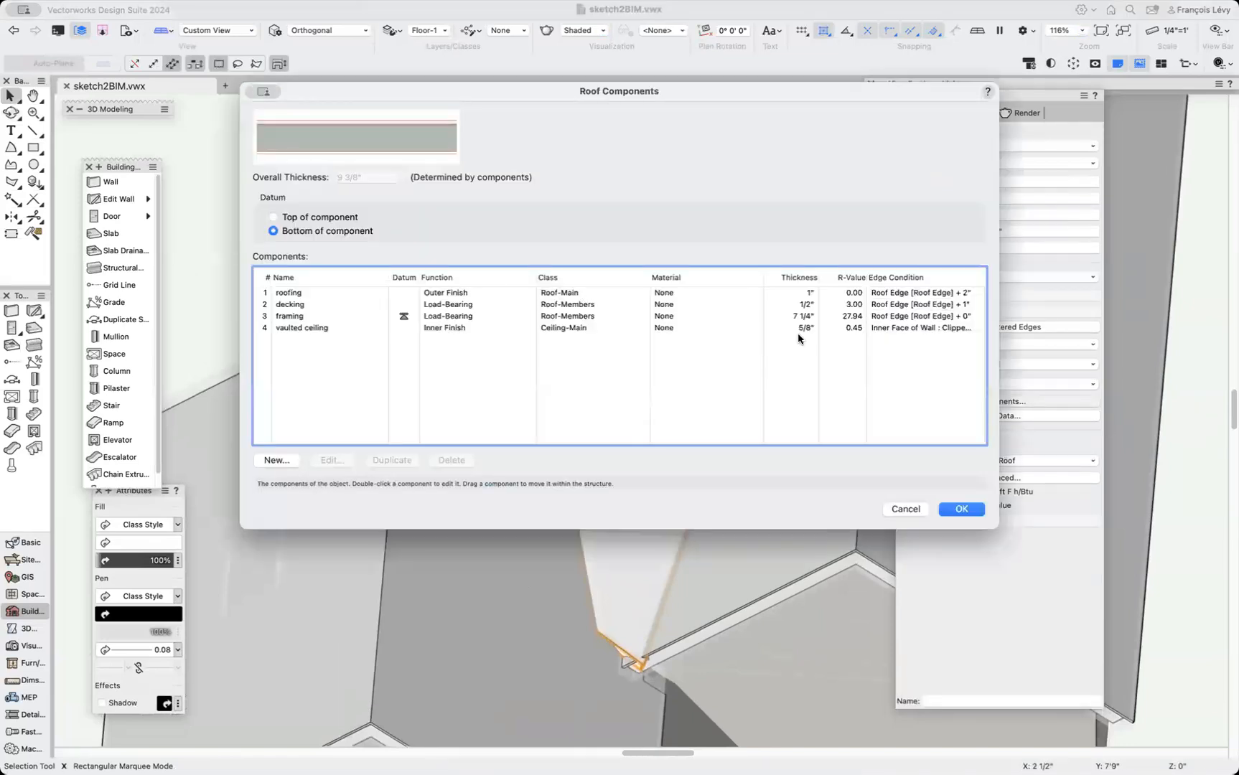
double_click(413, 294)
key(shift+Tab)
text(0)
key(Return)
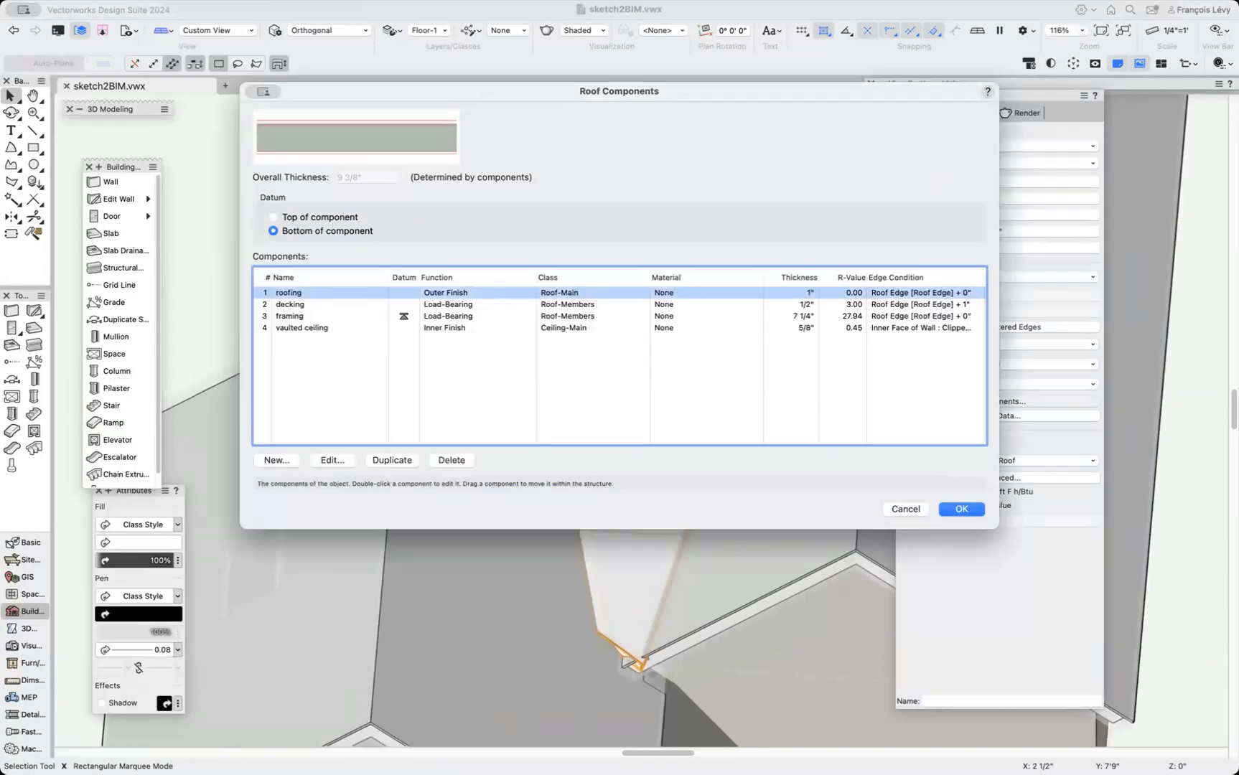
double_click(459, 305)
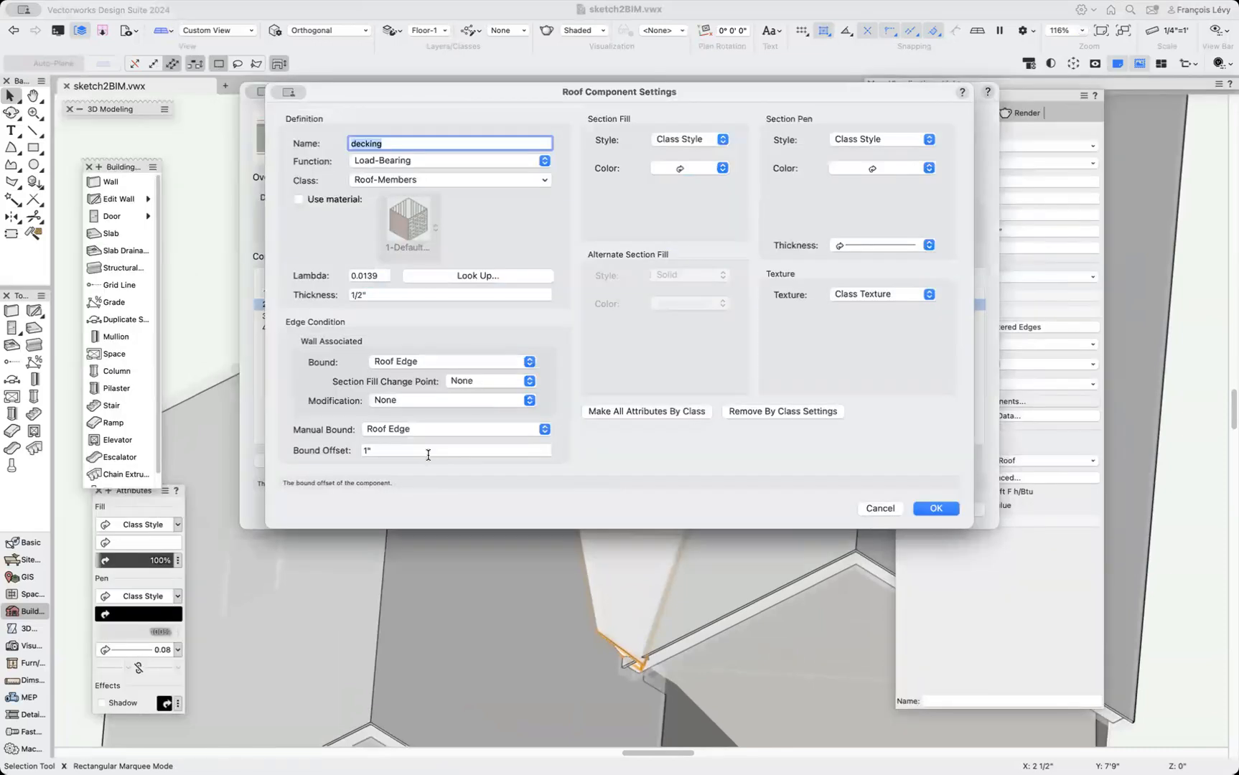
key(shift+Tab)
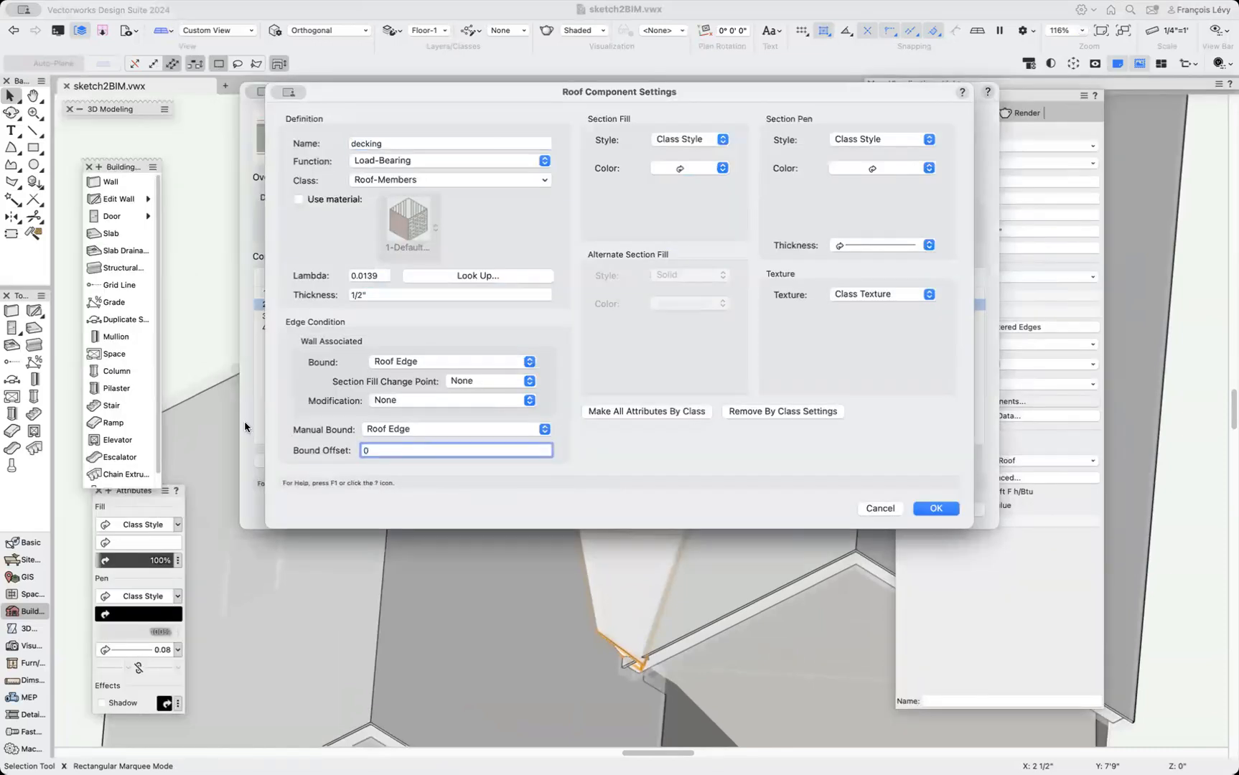
key(Return)
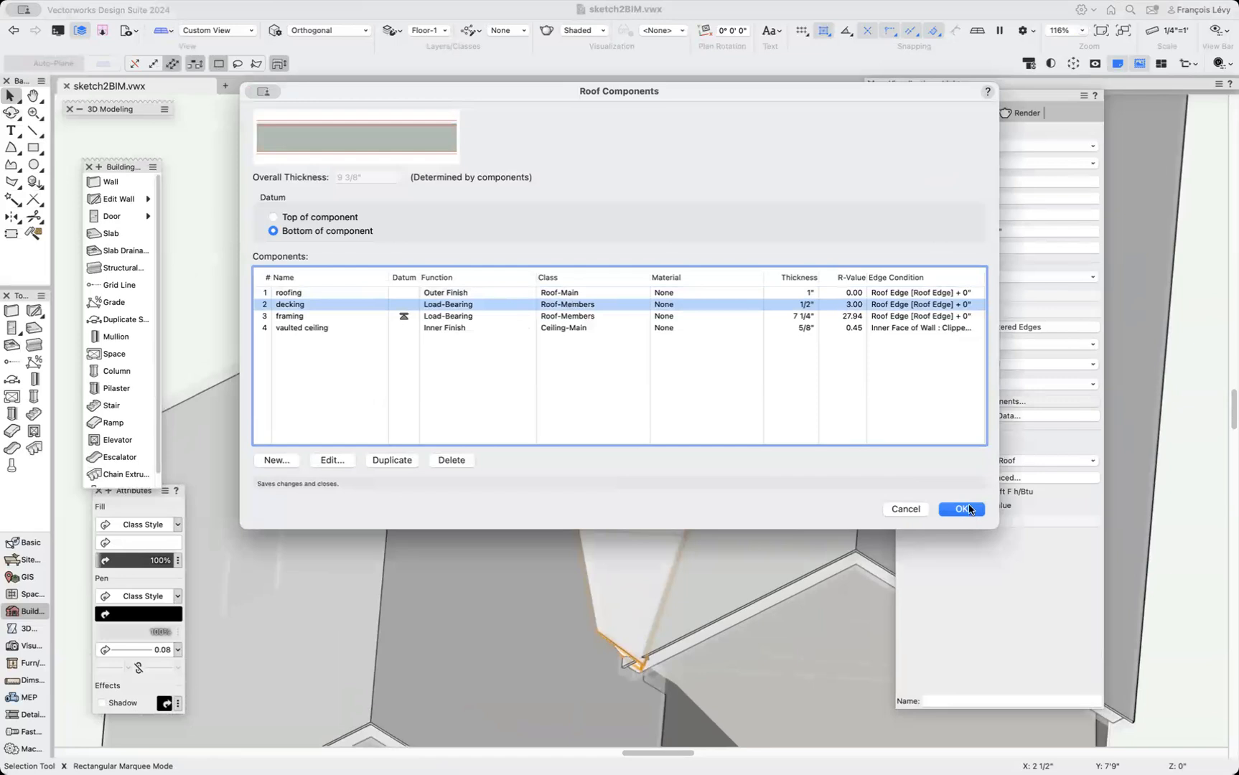
Delete the vaulted ceiling component and set the framing thickness to 3 1/2".
click(492, 330)
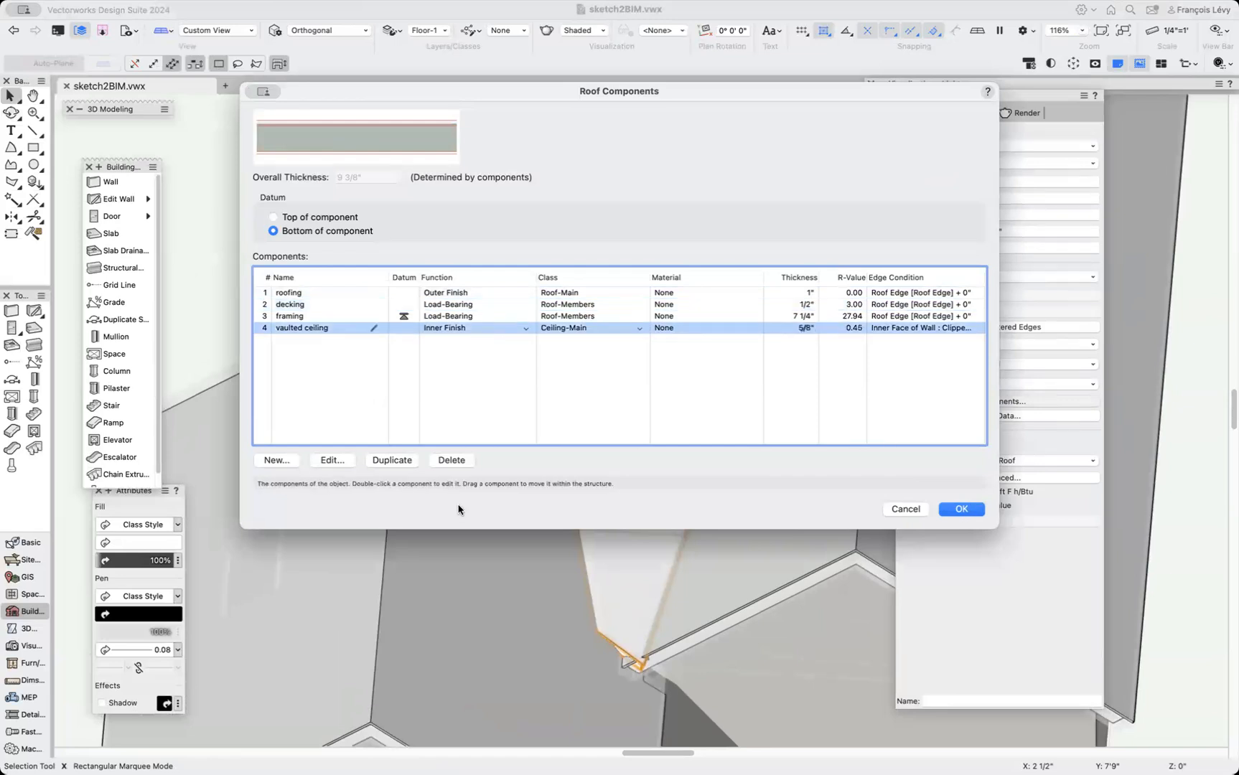
click(453, 460)
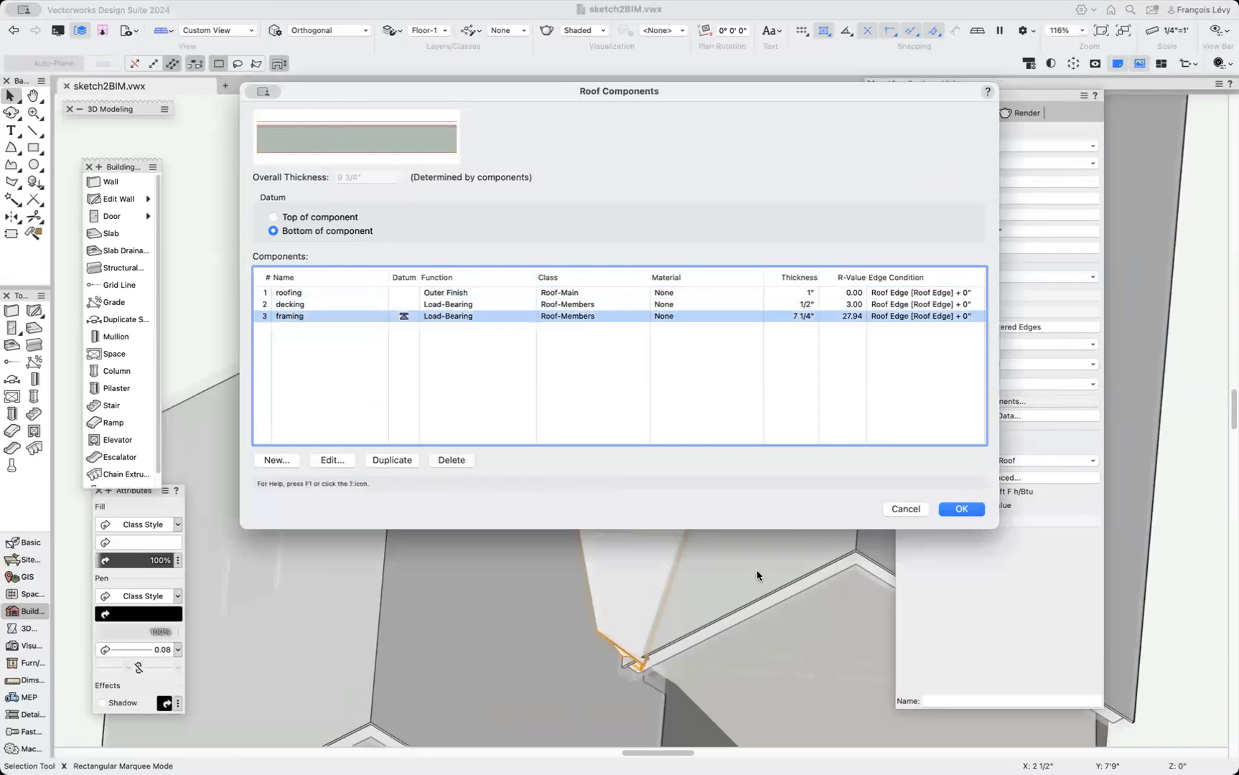
click(797, 315)
text(3 1/2)
key(Return)
click(951, 514)
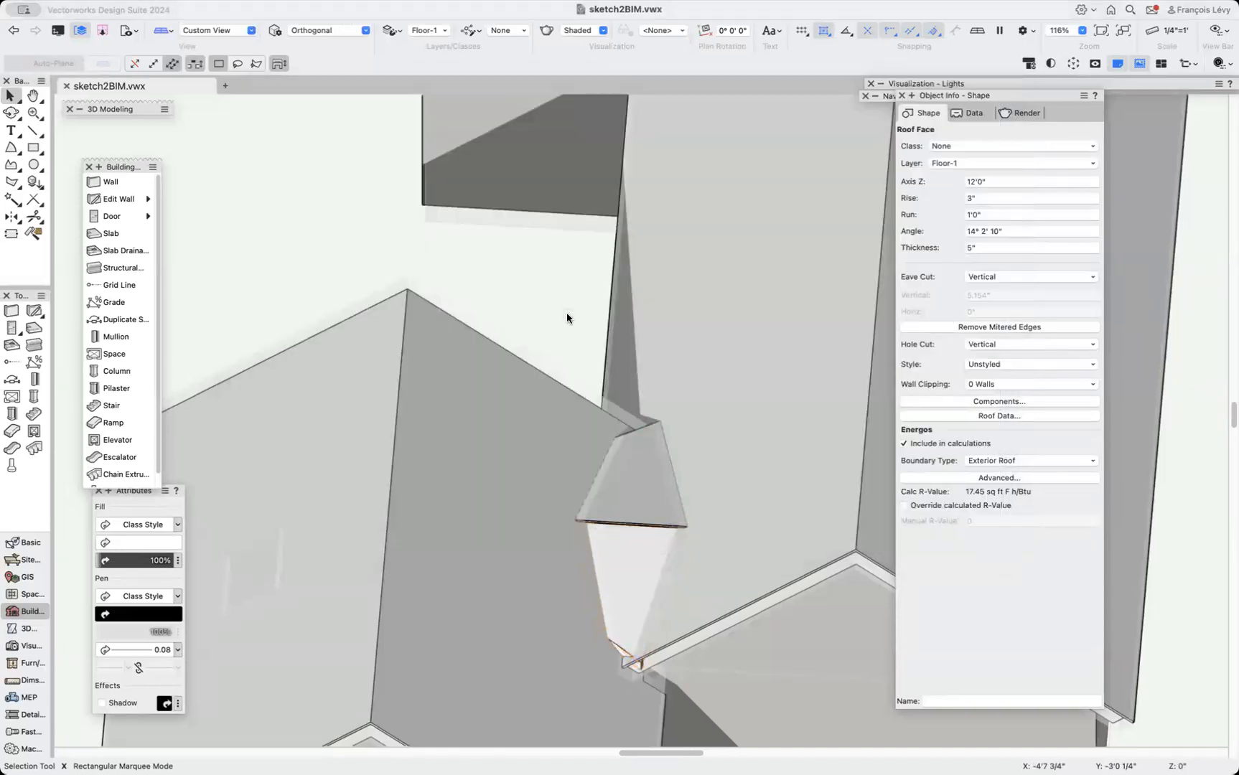
click(567, 318)
key(shift+slash)
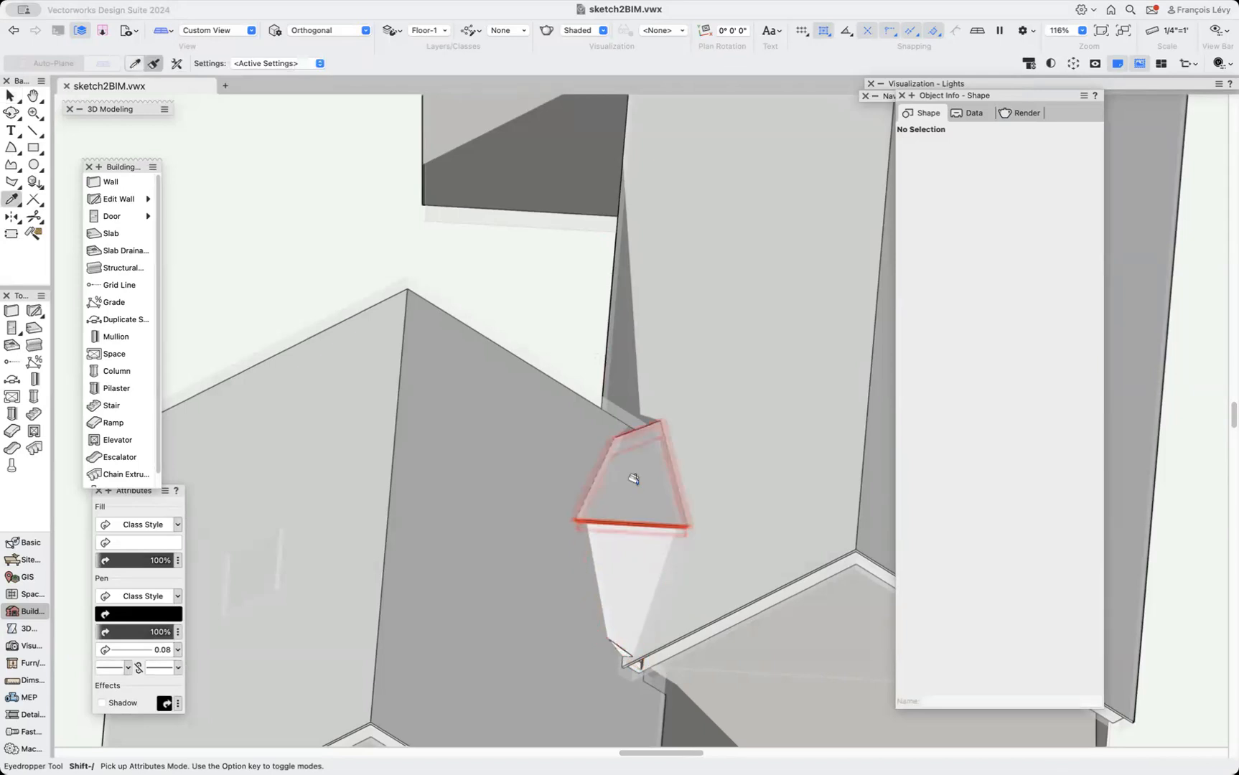
alt+click(634, 478)
Set both small roof faces' angle to 45° and move them up 1'0" in Z.
key(x)
click(634, 540)
shift+click(635, 487)
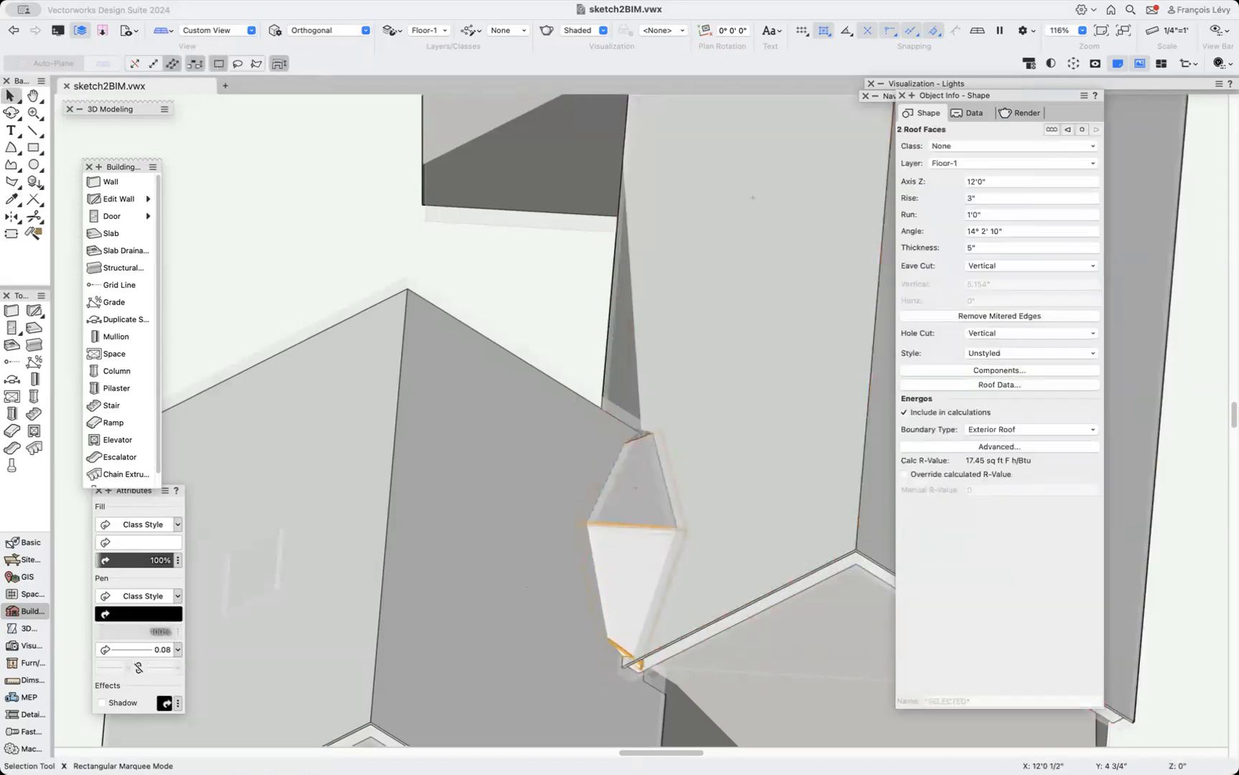
key(super+alt+m)
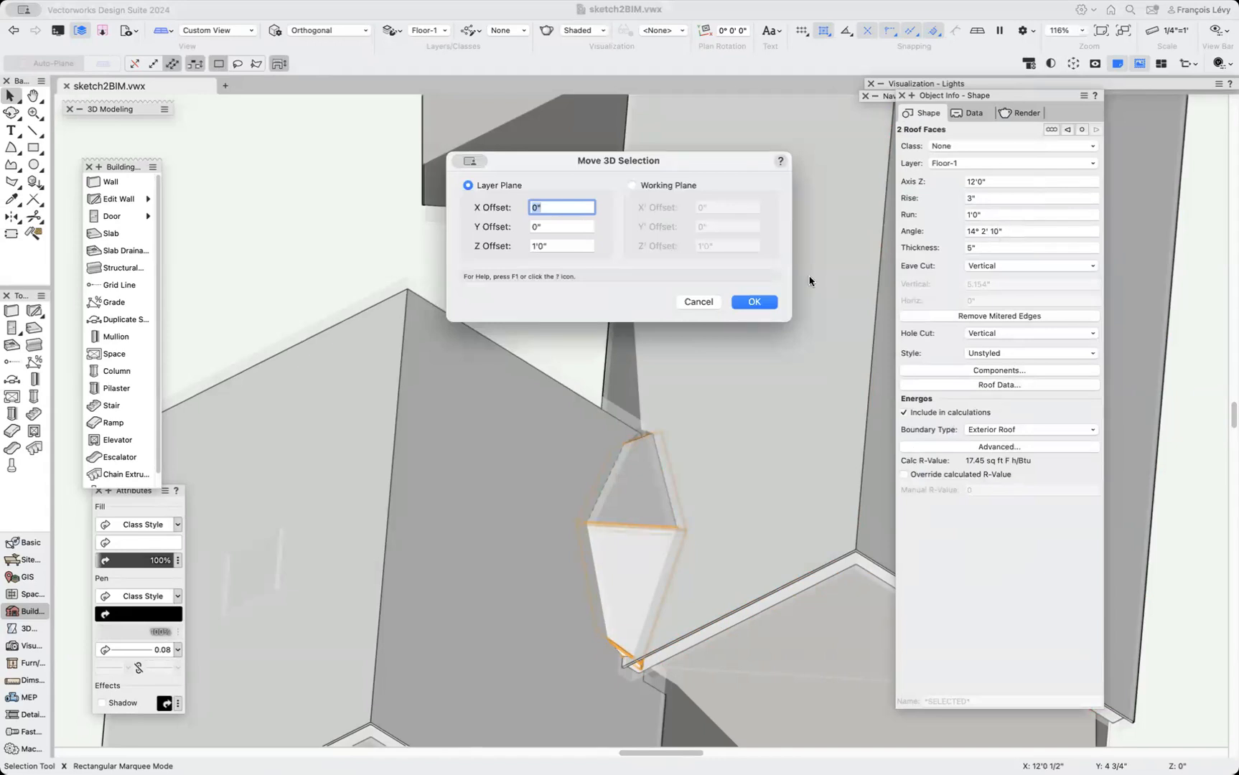
click(699, 303)
click(1012, 233)
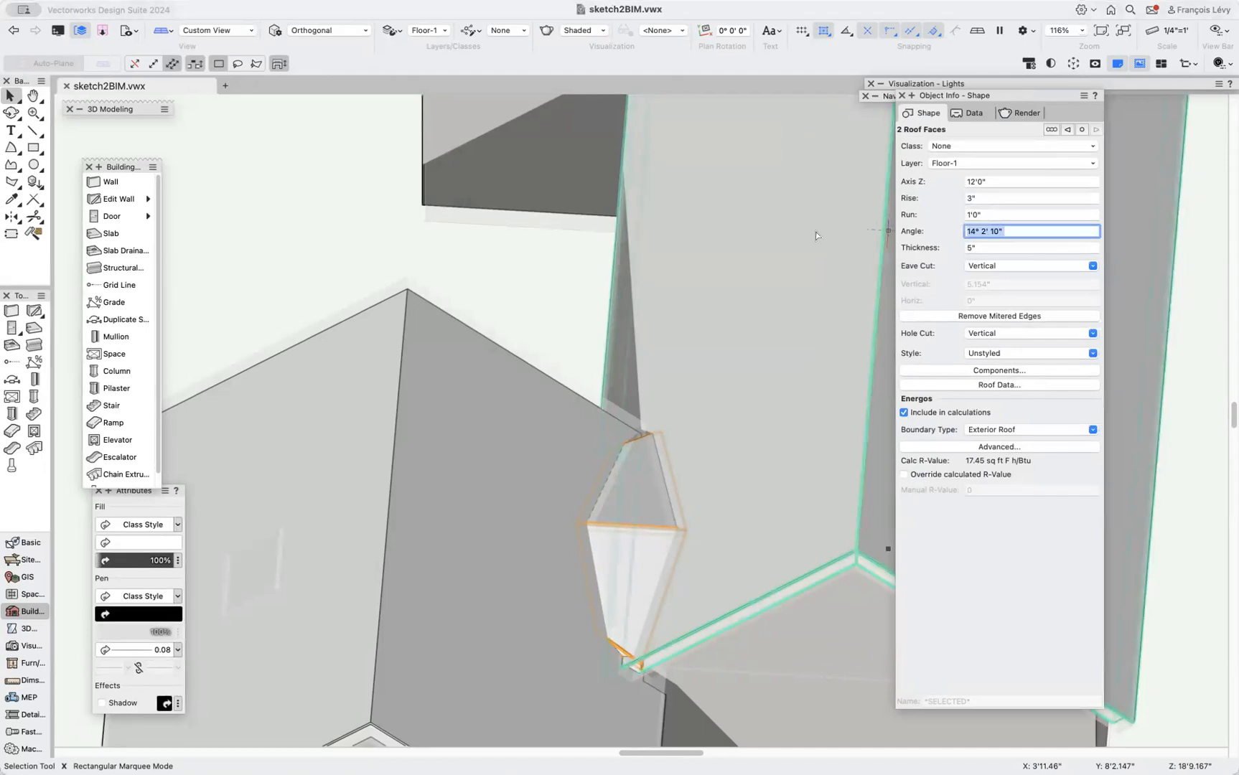
text(45)
key(Return)
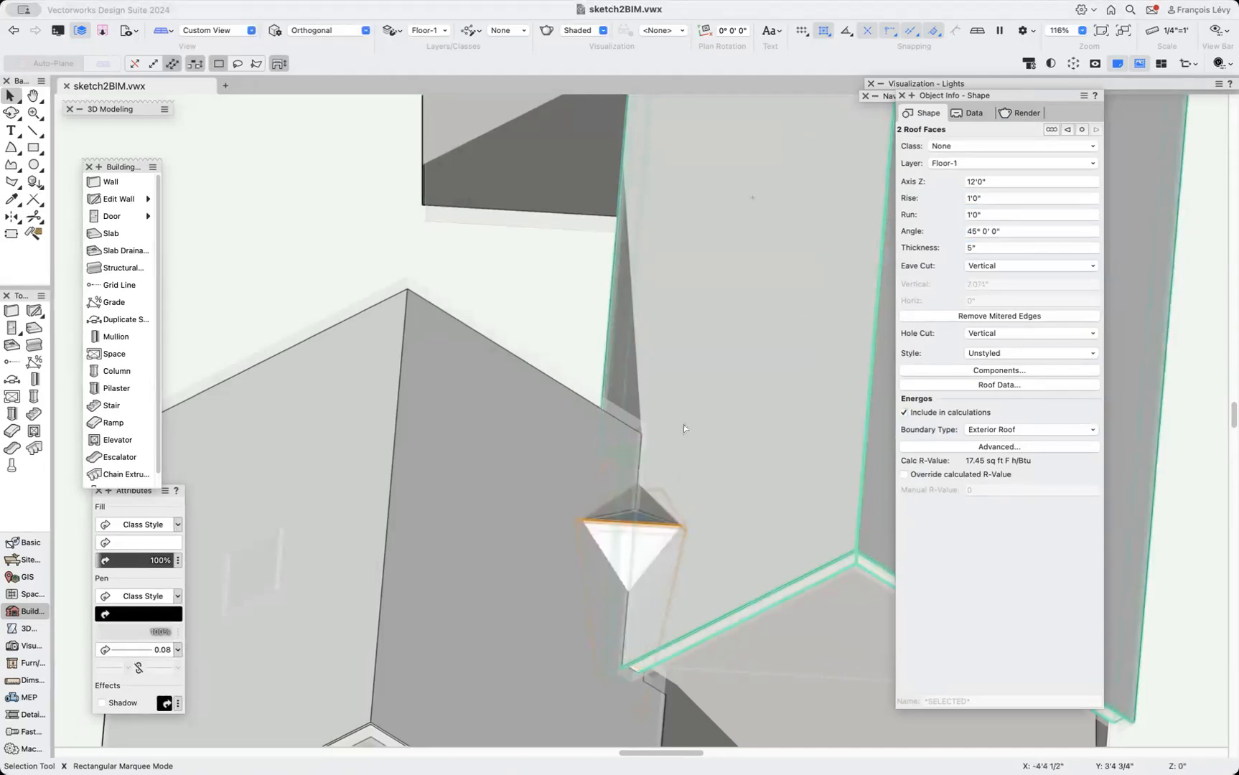
key(super+alt+shift+m)
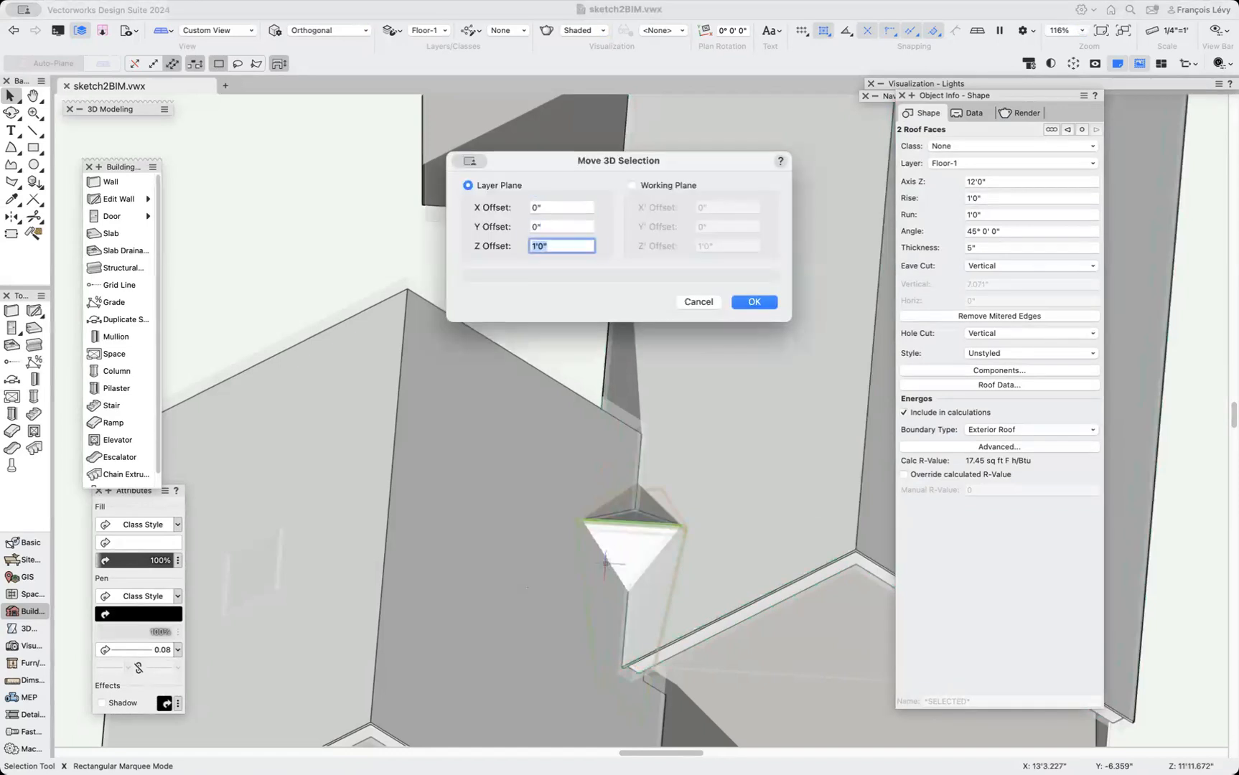
key(Return)
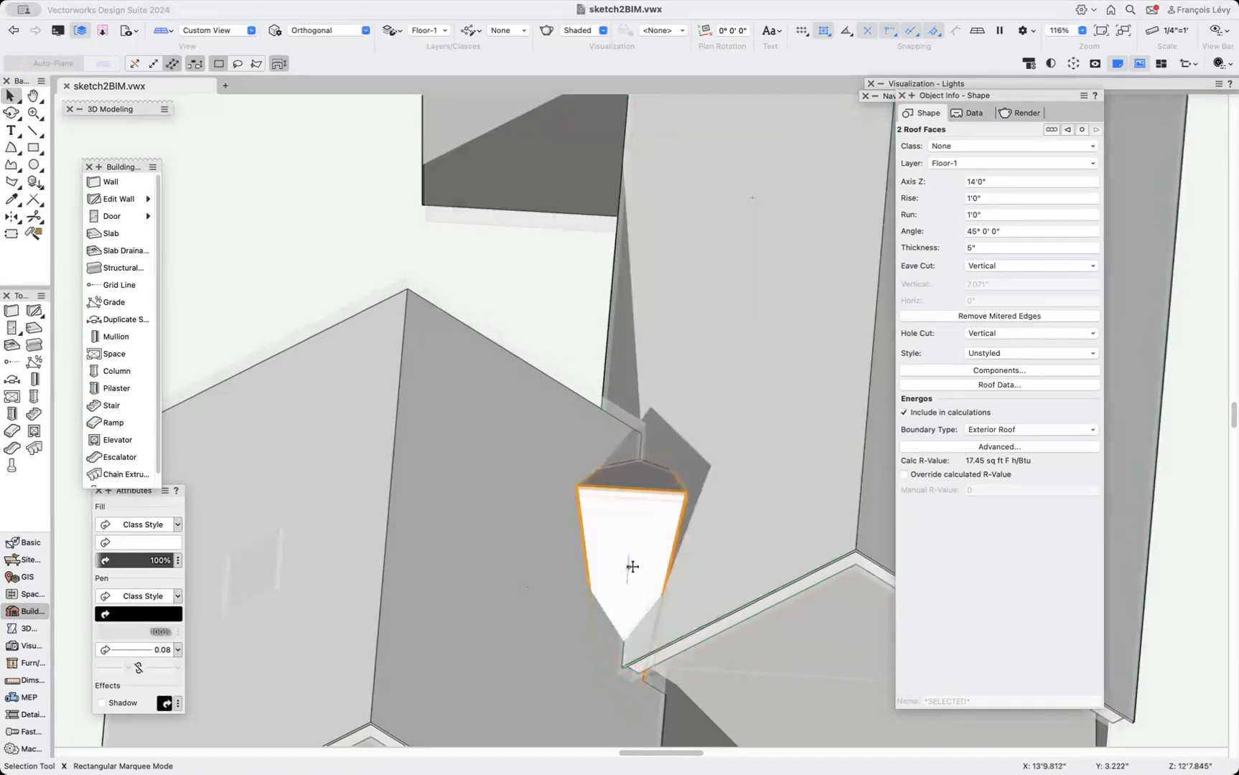
Try to connect the raised roof faces to the main roof slope by dragging.
key(j)
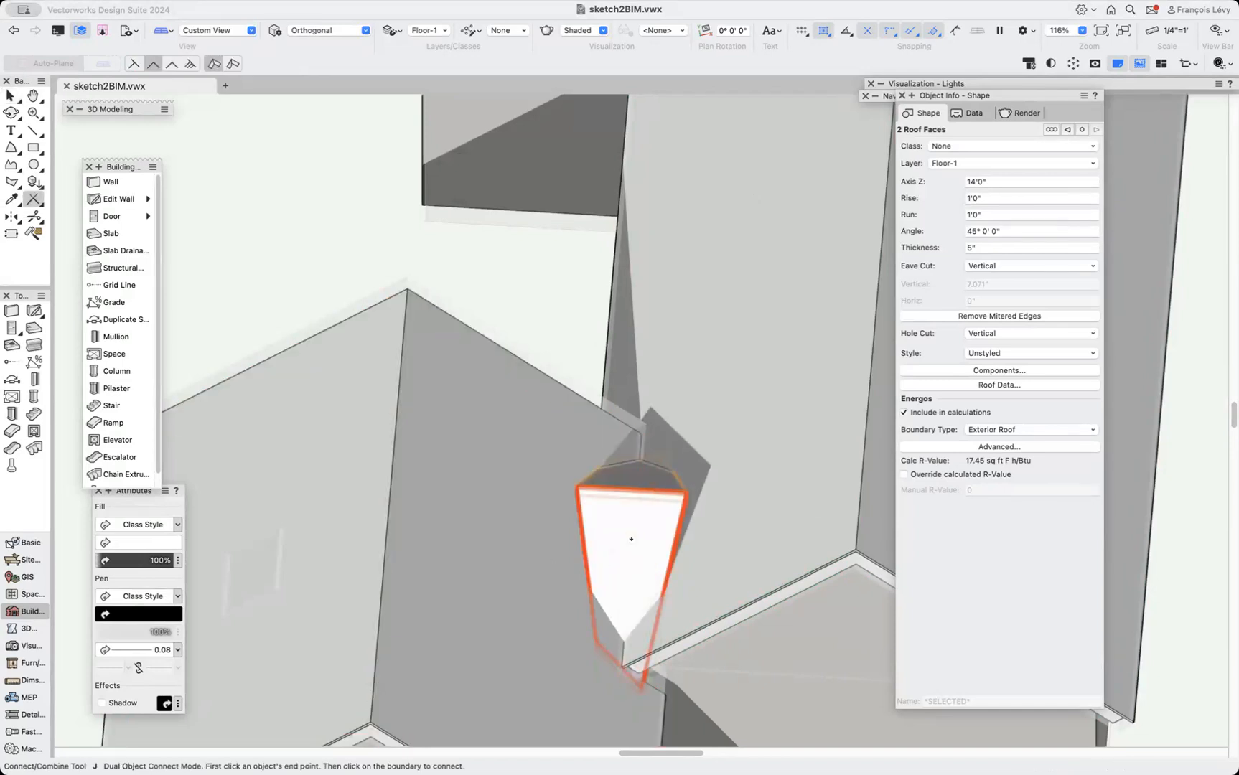
key(x)
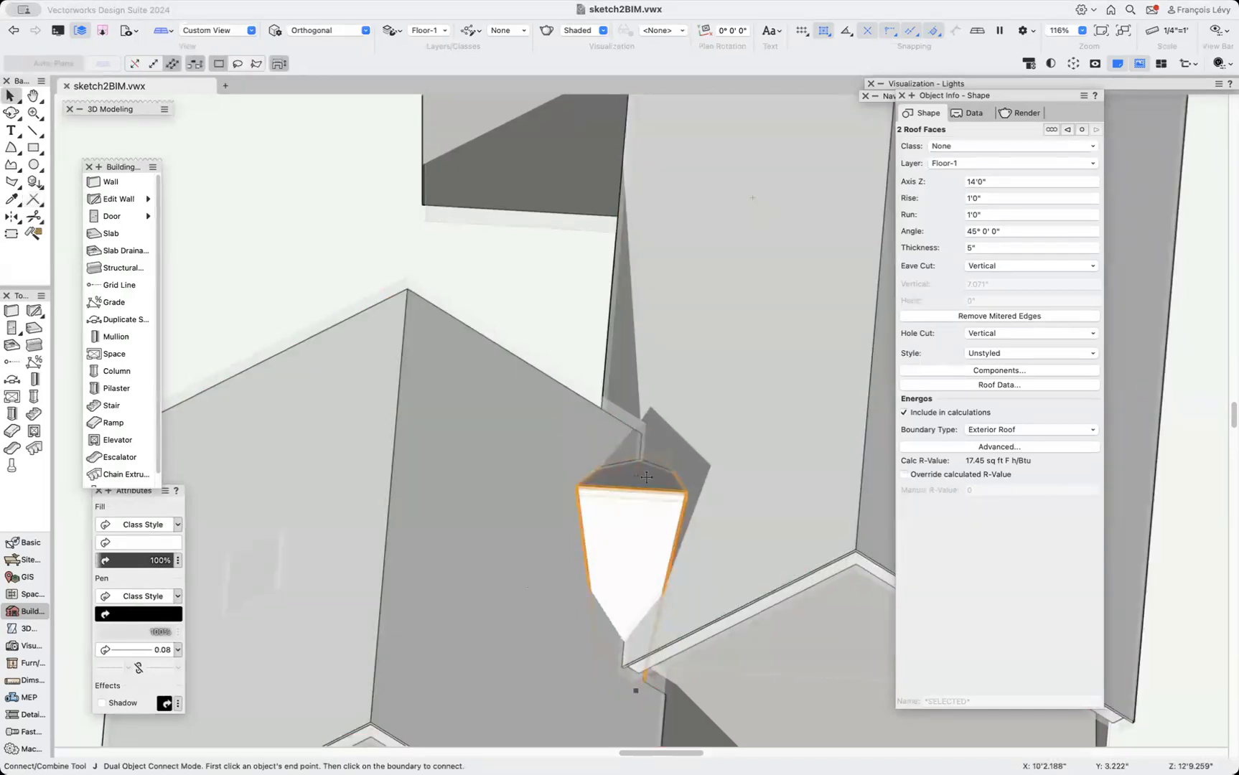
drag(636, 474, 729, 444)
key(super+z)
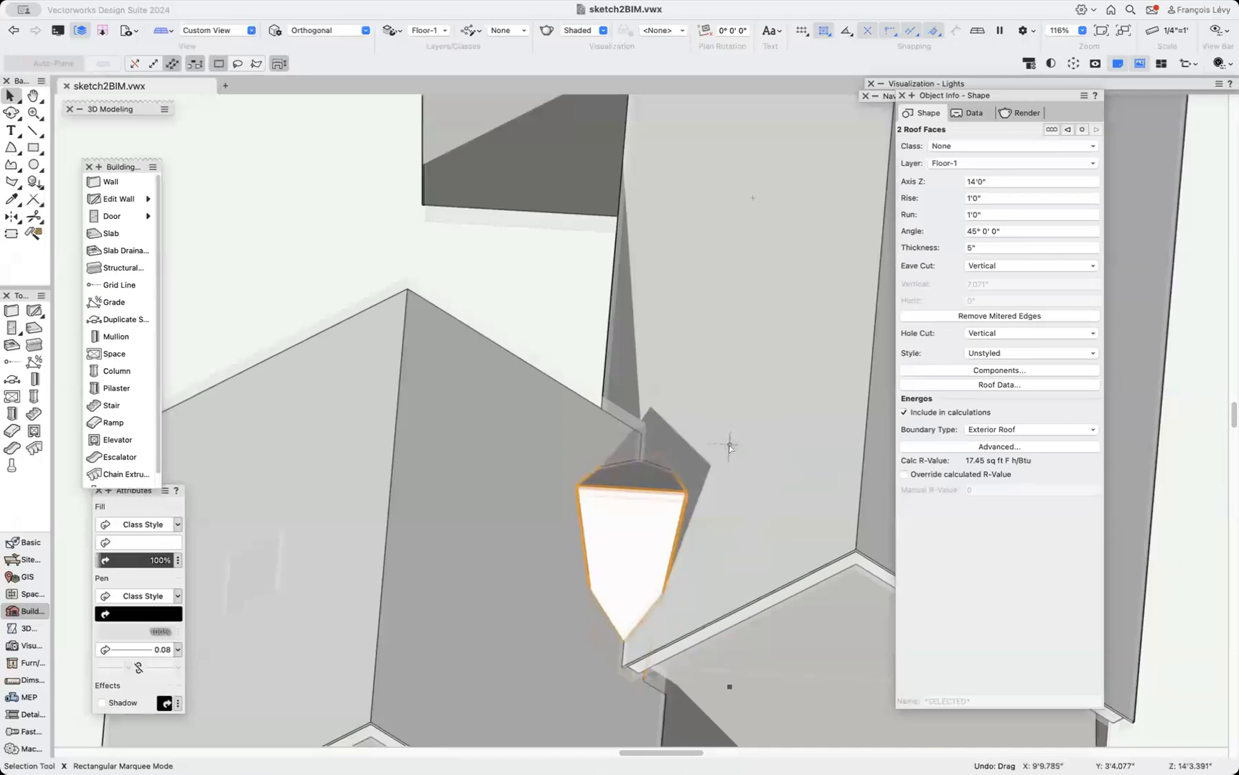
Connect one small roof face's edge to the main roof in single object connect mode.
click(568, 333)
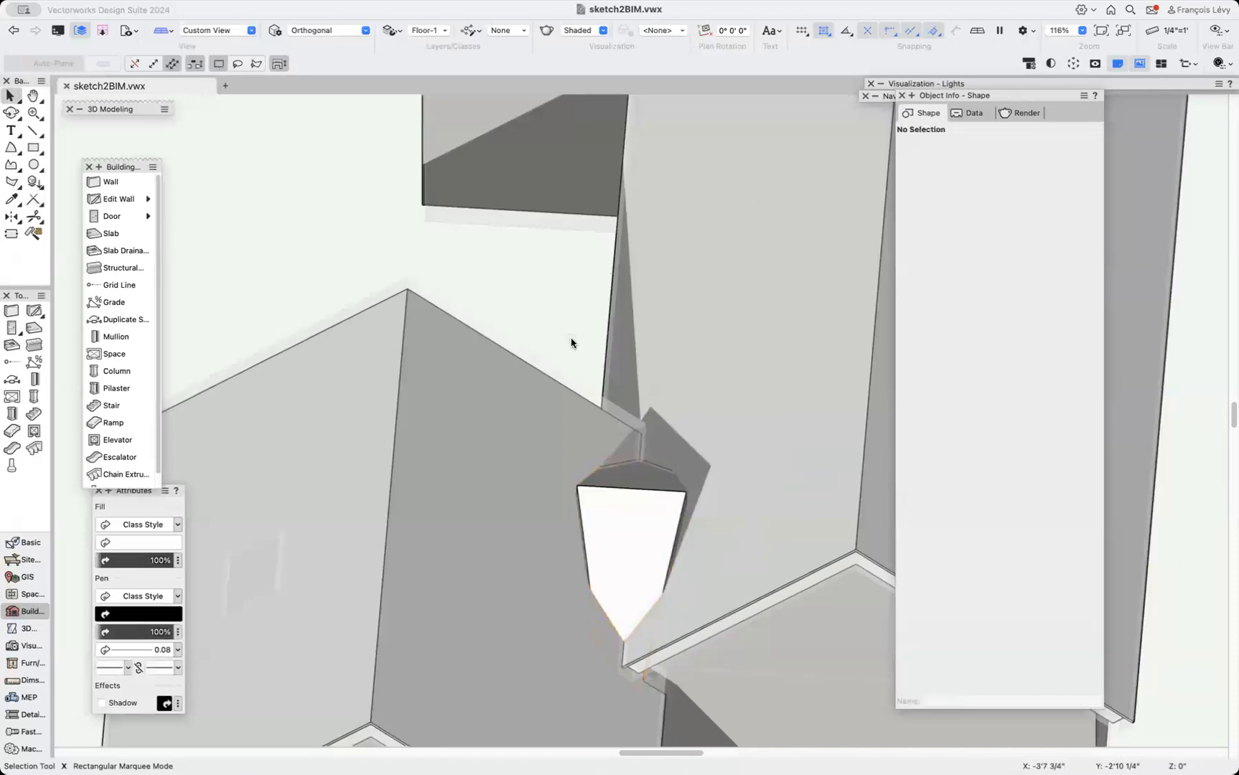
key(j)
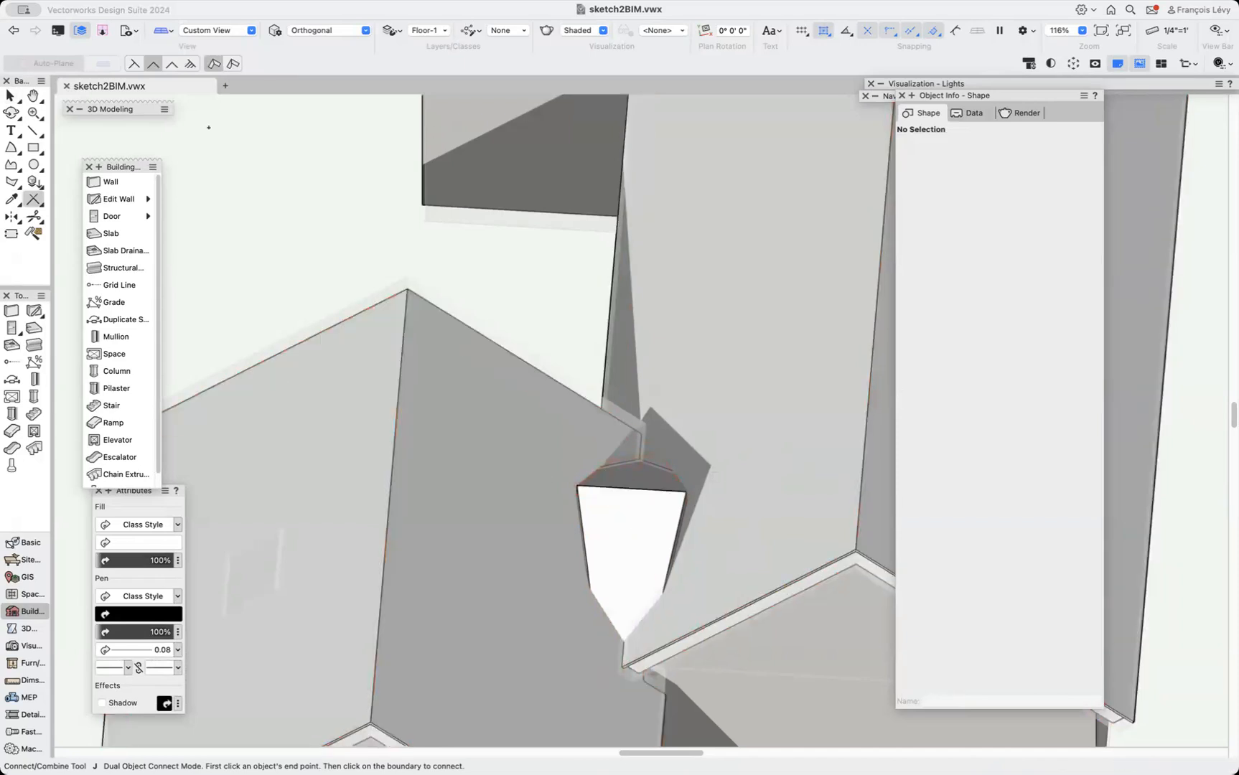
click(134, 65)
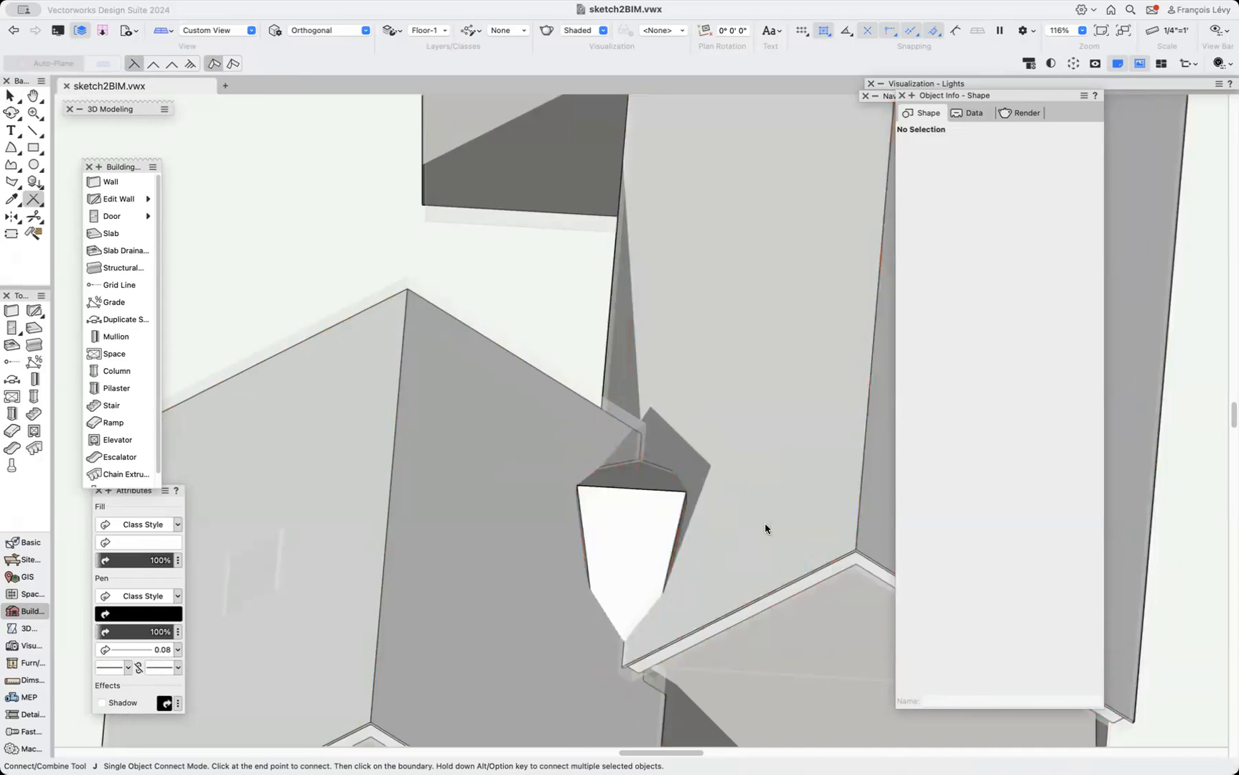
click(597, 521)
click(512, 530)
key(super+2)
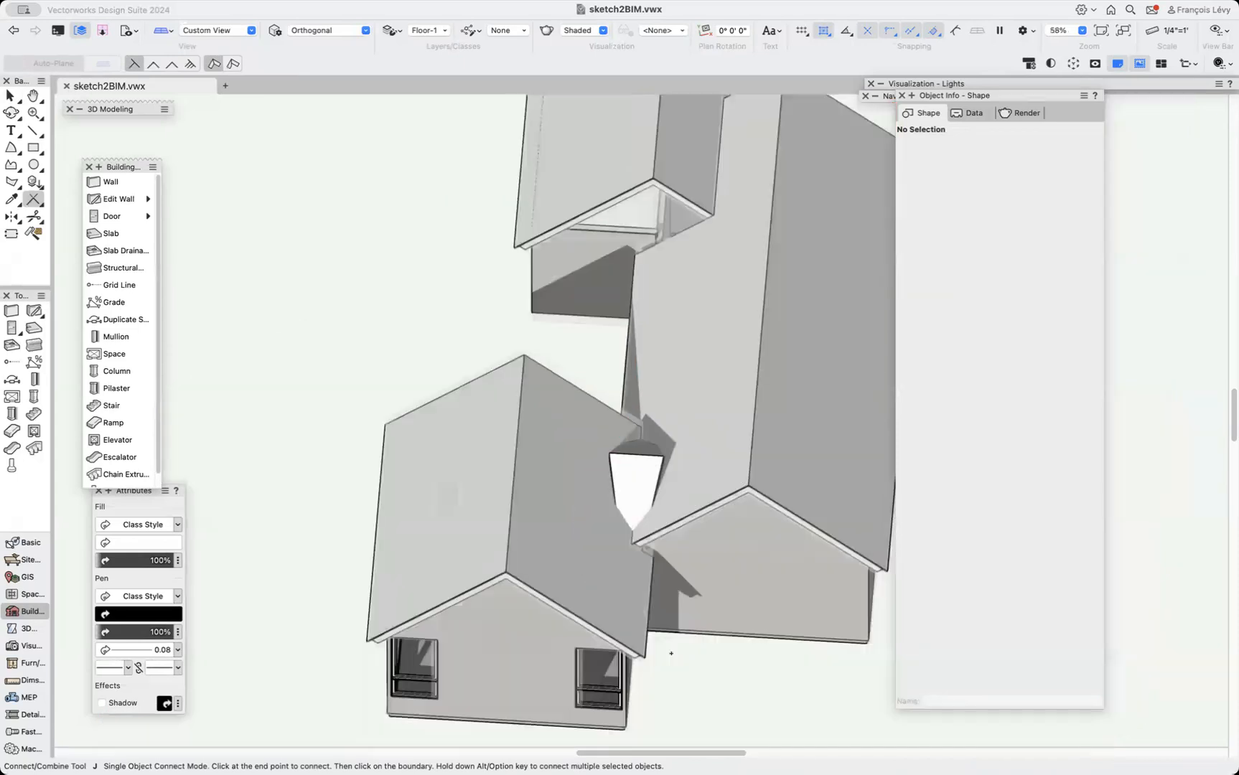
Connect the remaining small roof face edges to the adjacent roof in single object connect mode.
key(shift+c)
drag(646, 467, 580, 500)
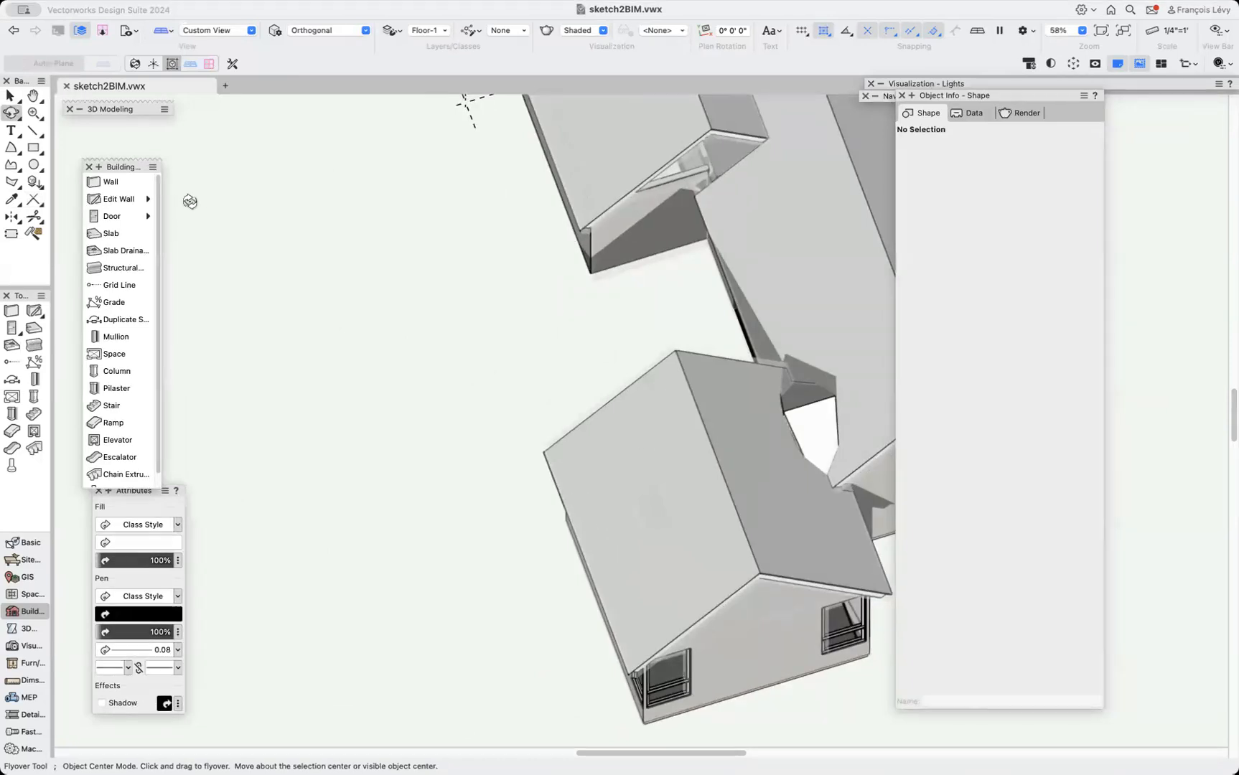
key(=)
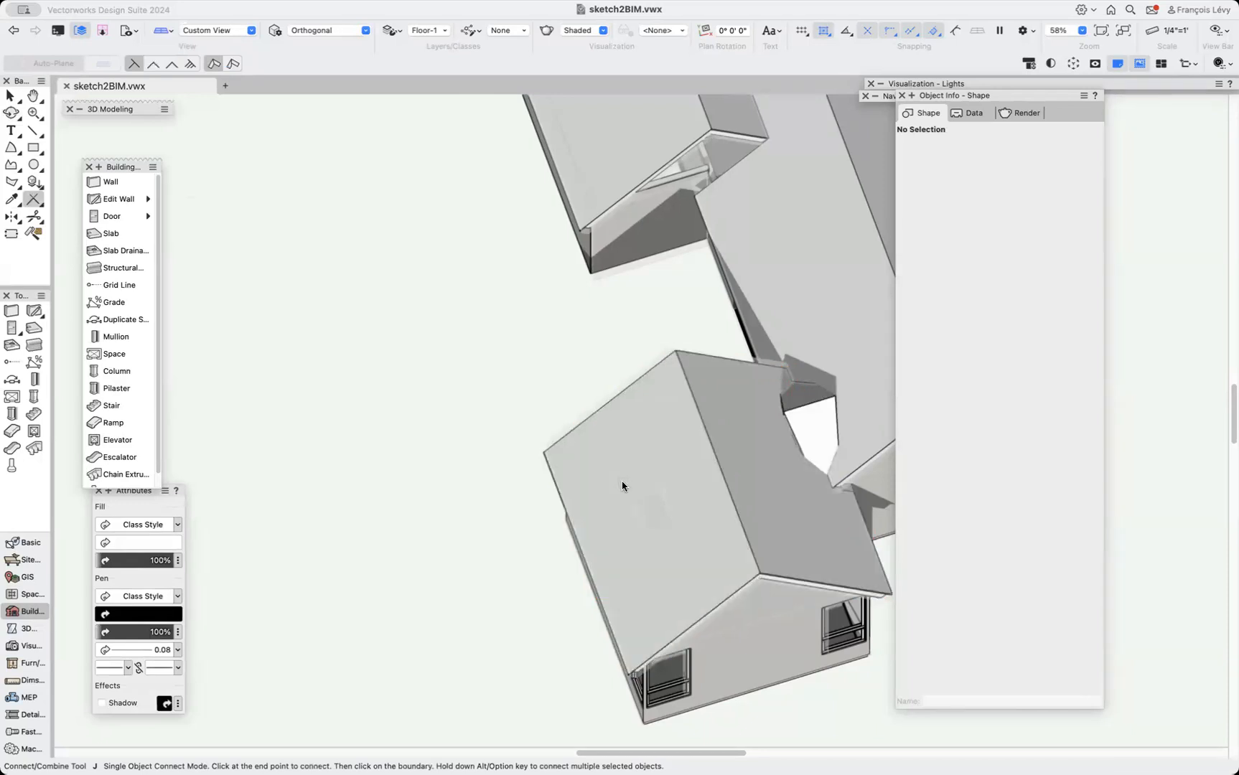
click(819, 435)
click(887, 389)
click(808, 415)
click(877, 382)
scroll(818, 454, up, 6)
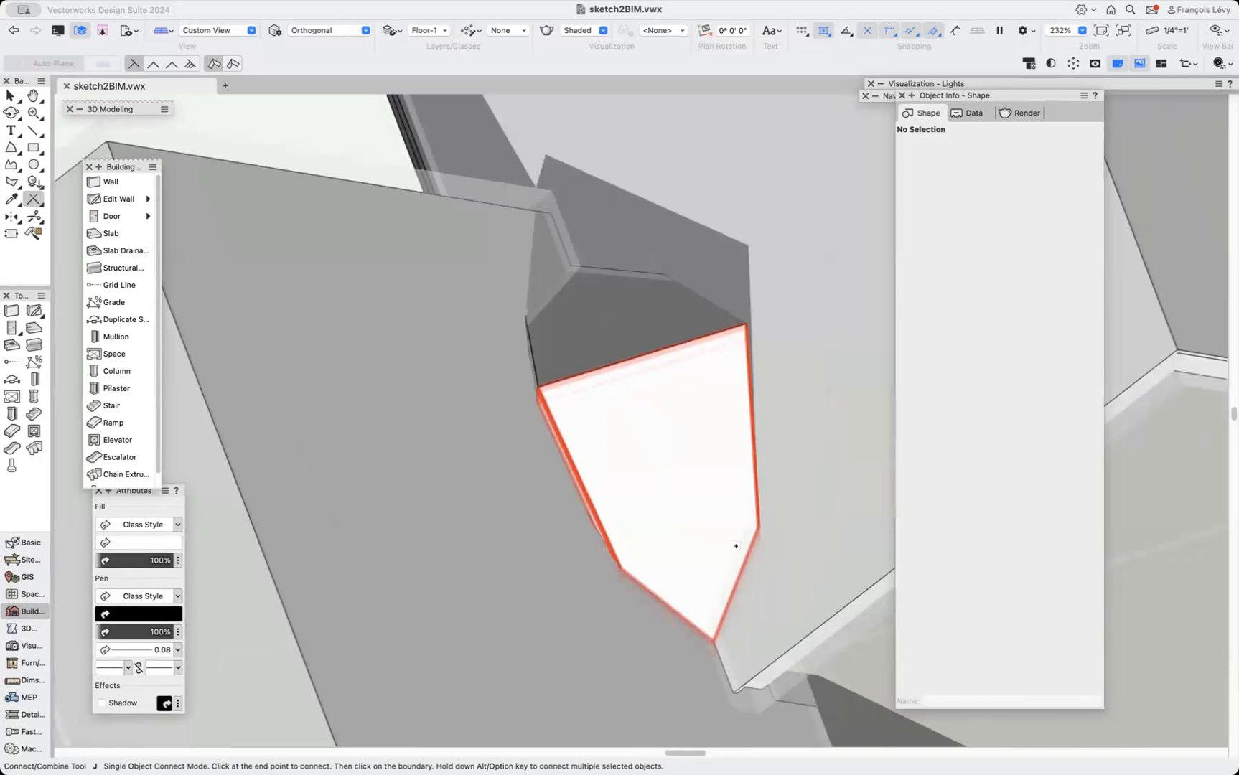
In top/plan view, edit the small roof face's outline, moving its side vertices to the corners to make it a triangle.
key(super+5)
key(x)
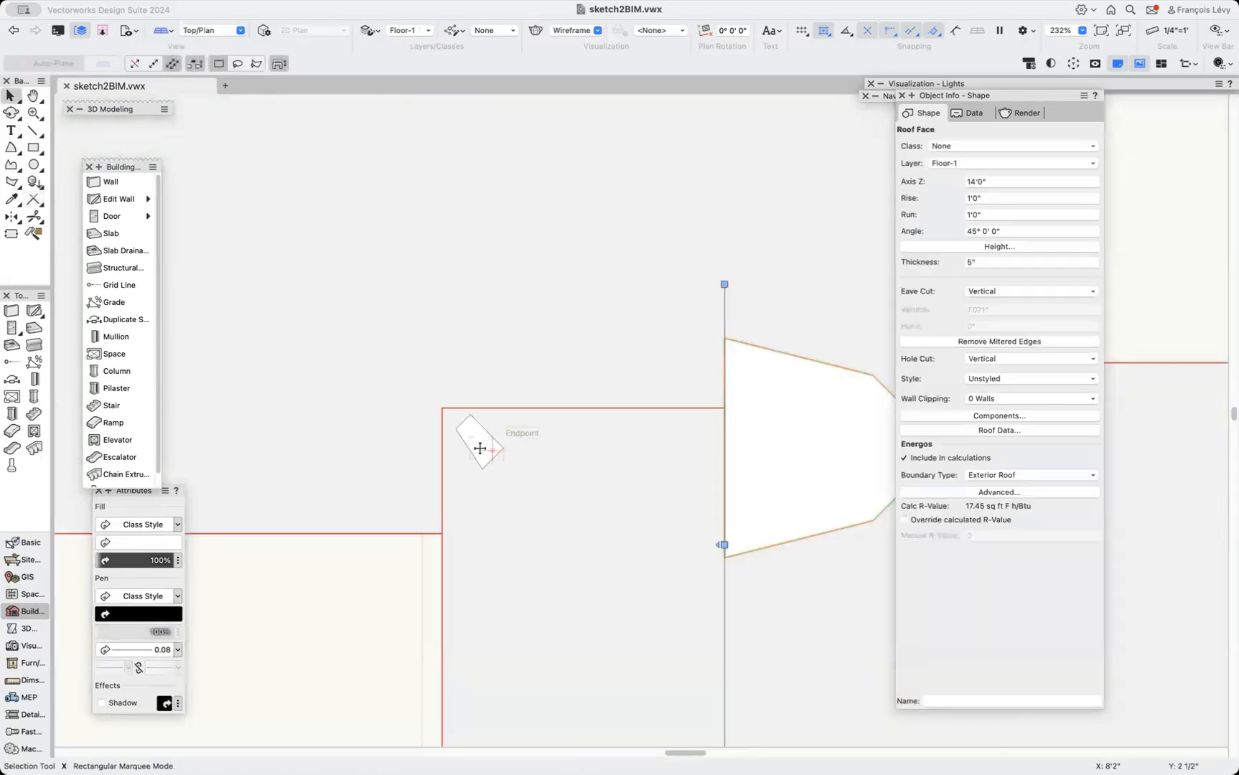
double_click(847, 474)
middle_drag(854, 453, 607, 454)
key(equal)
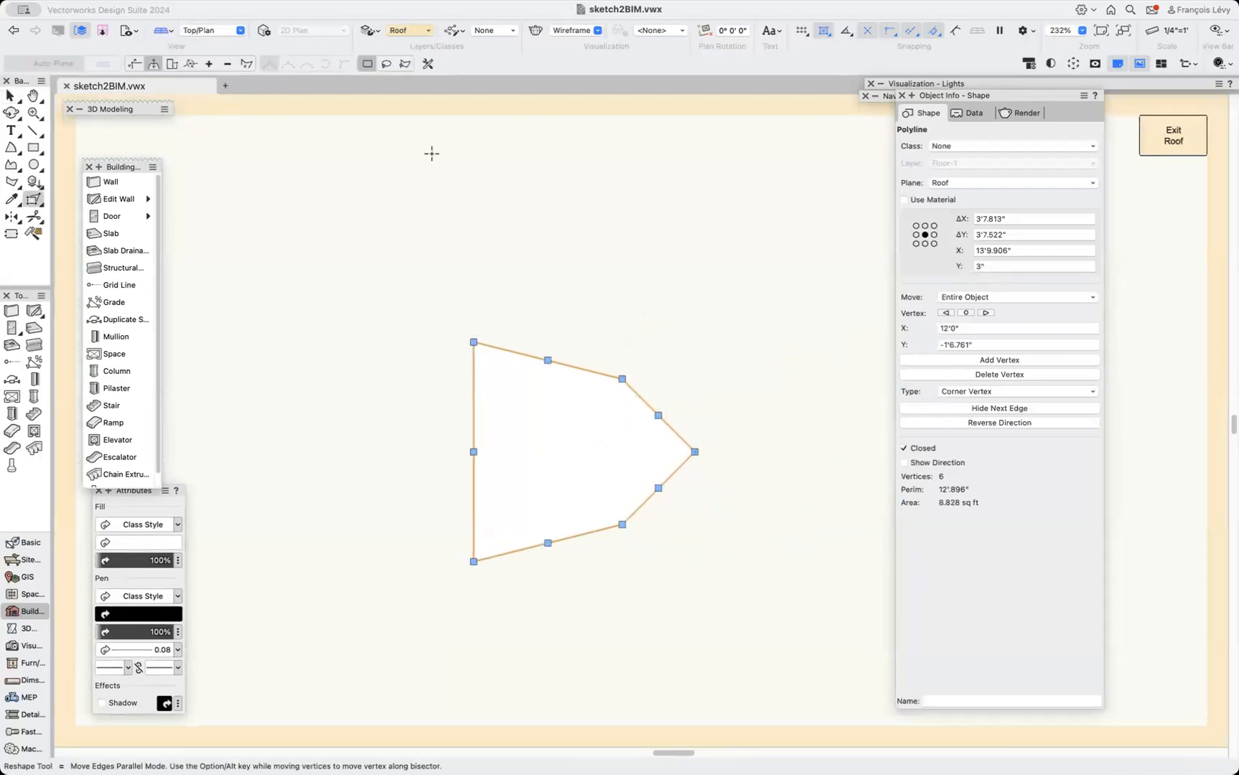
drag(550, 354, 473, 230)
mouse_move(545, 542)
mouse_down()
mouse_move(534, 578)
mouse_move(466, 563)
mouse_move(466, 683)
mouse_move(473, 672)
mouse_up()
click(1172, 135)
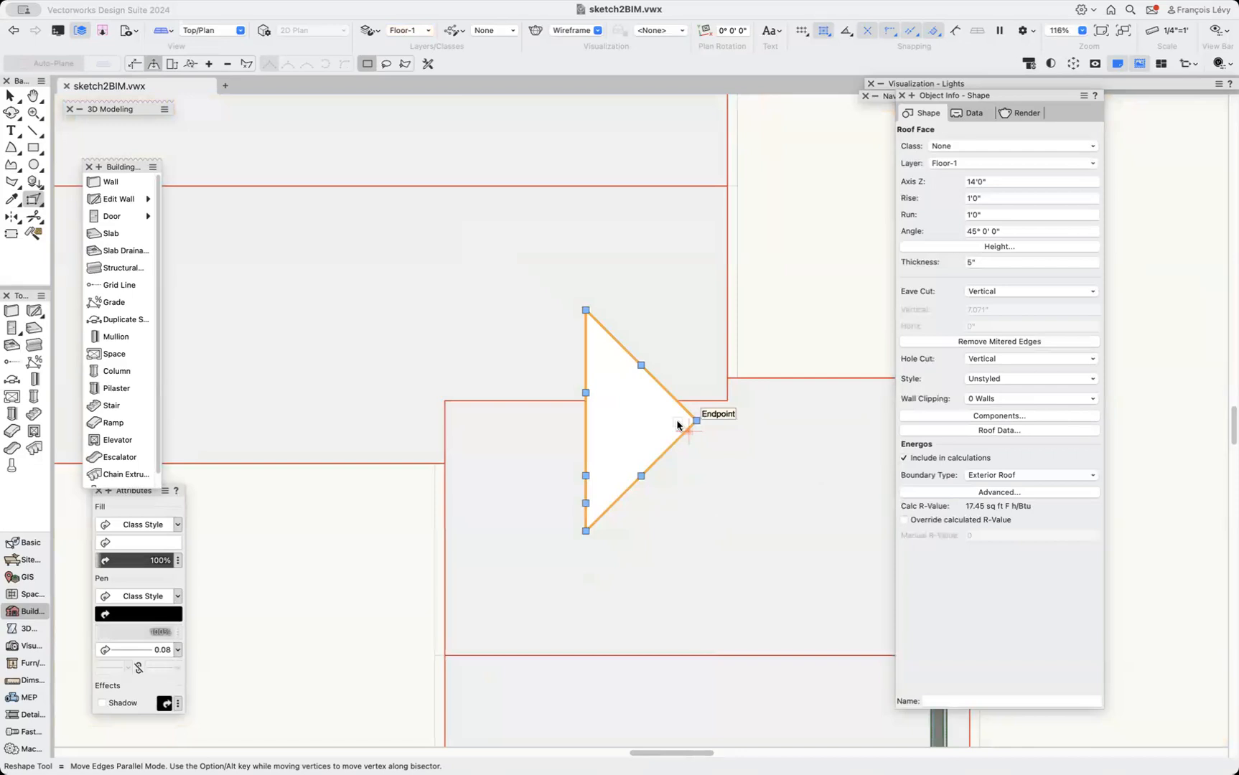
Mirror-duplicate the triangular roof face about its vertical edge and orbit the 3D view to inspect the roof junction.
key(m)
drag(587, 309, 584, 464)
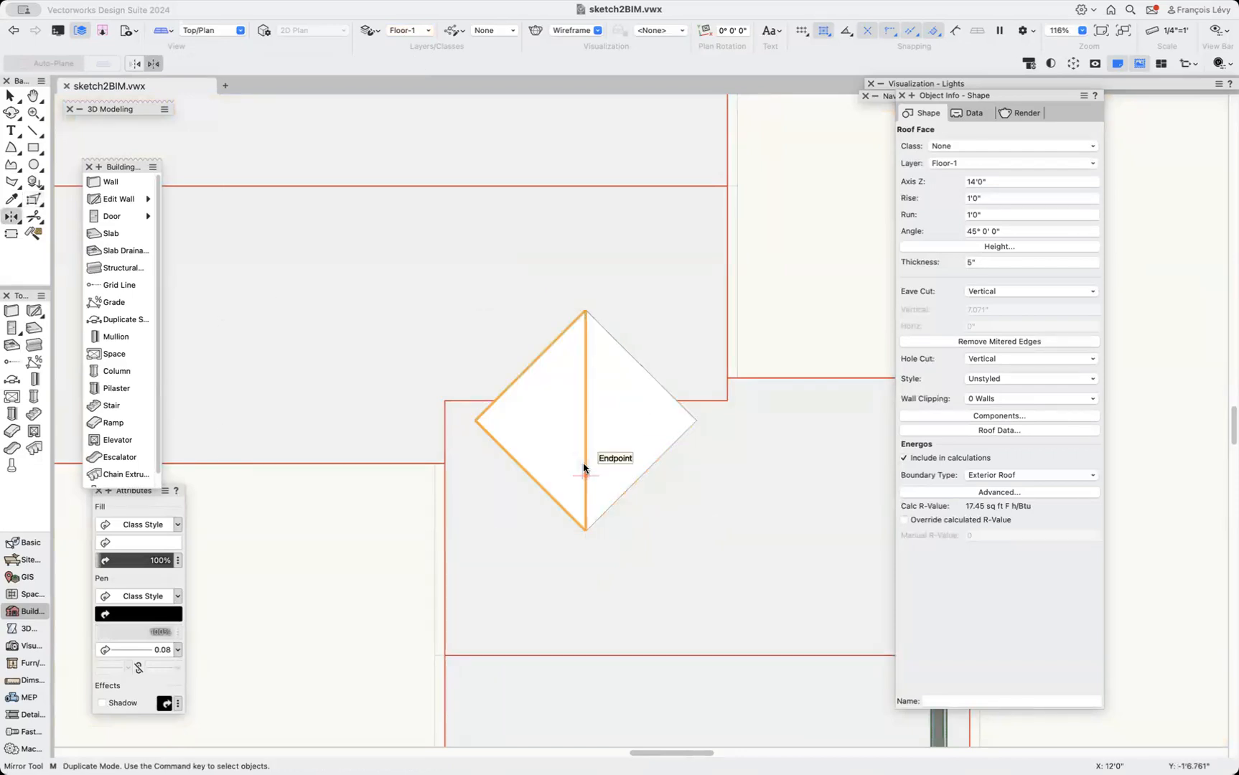
key(super+3)
key(super+shift+g)
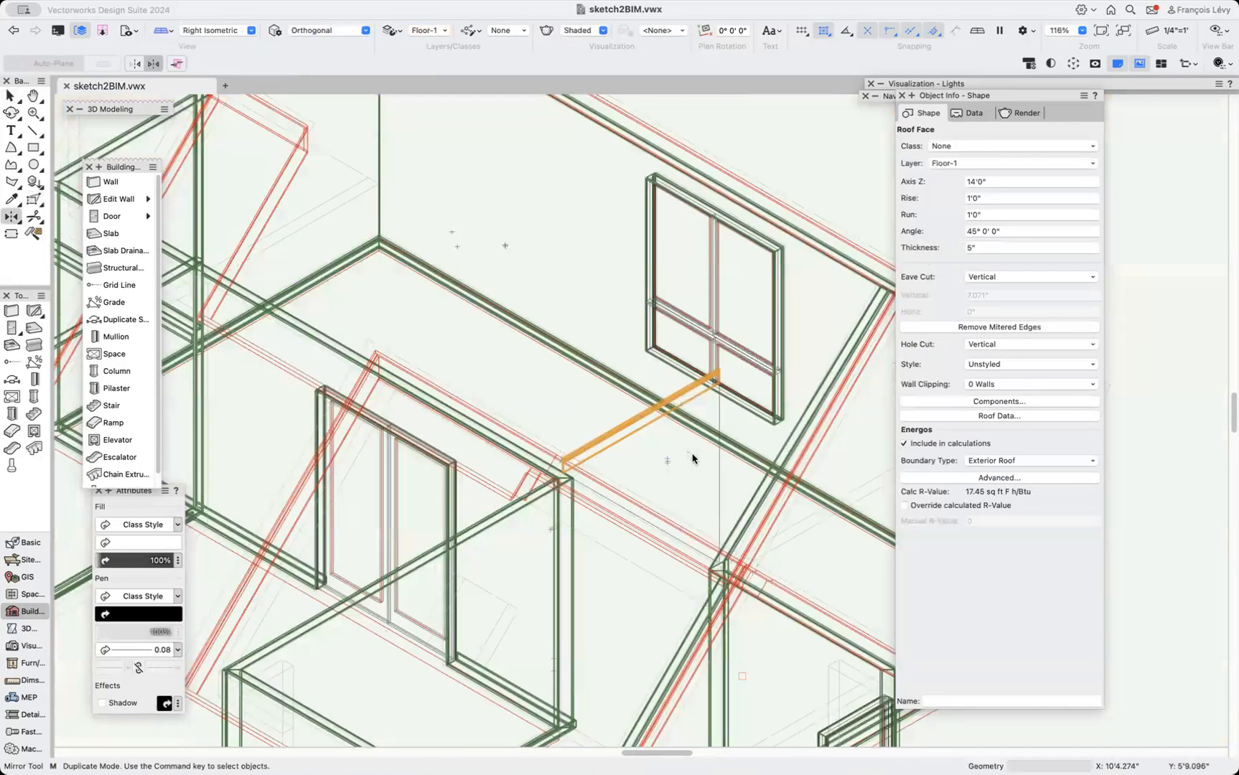
shift+middle_drag(836, 422, 474, 472)
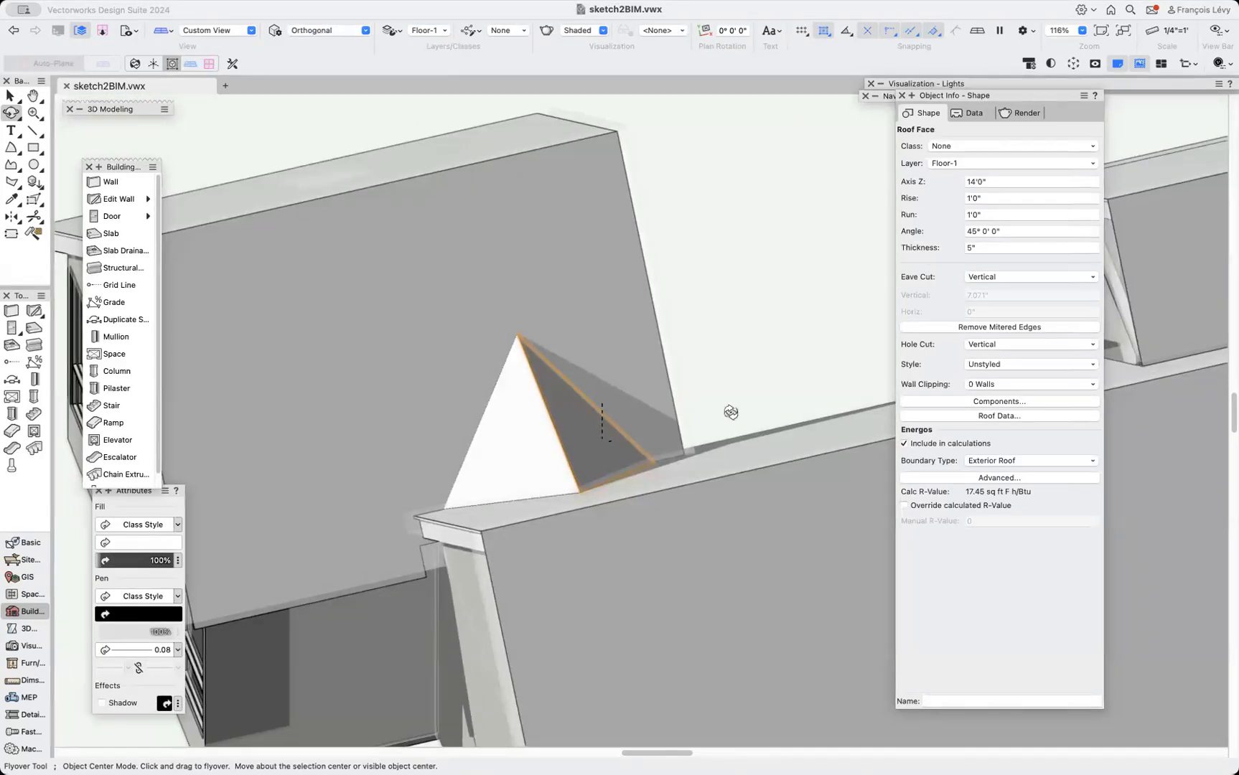
scroll(731, 412, down, 2)
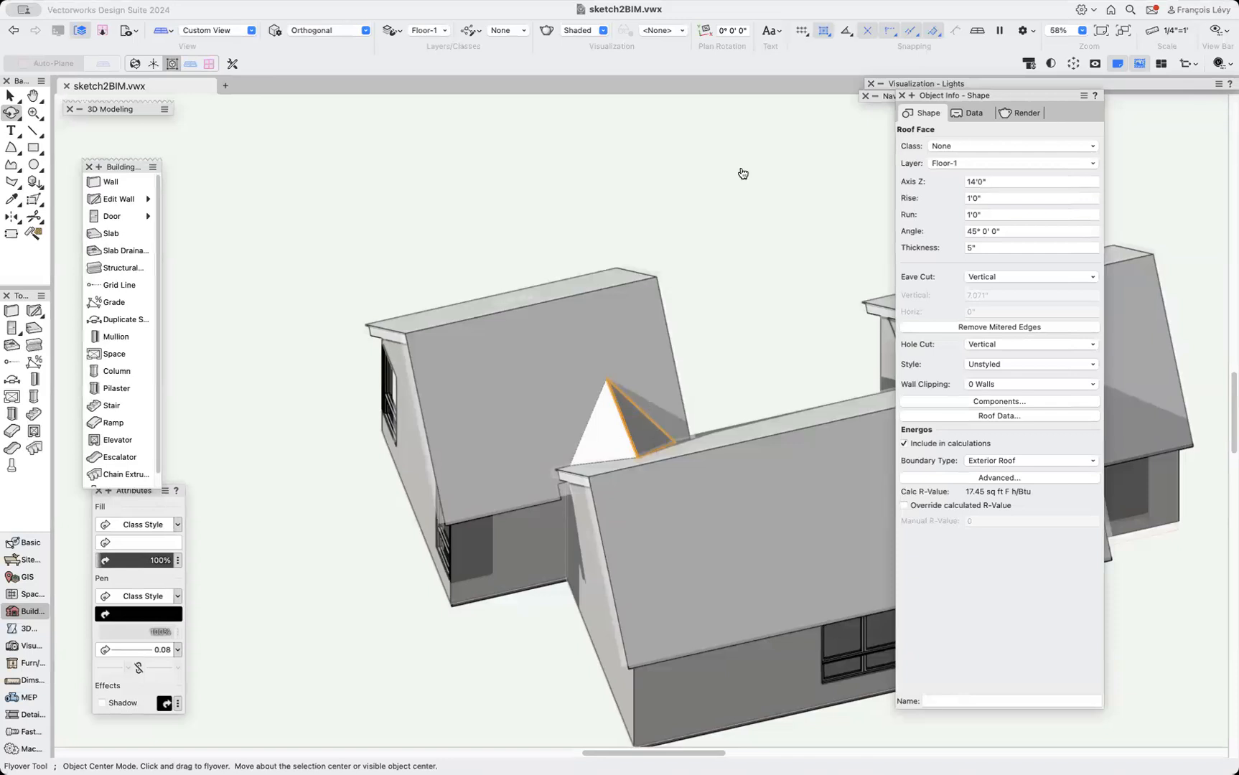
key(super+Tab)
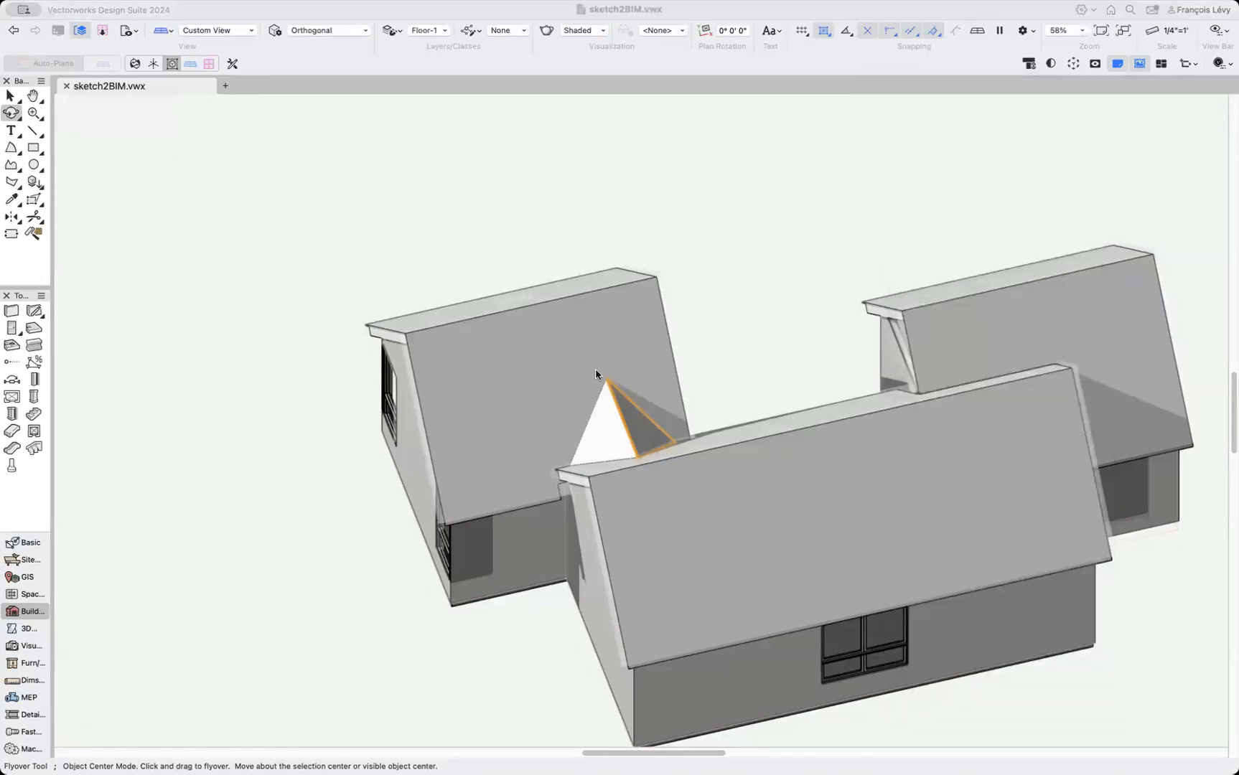